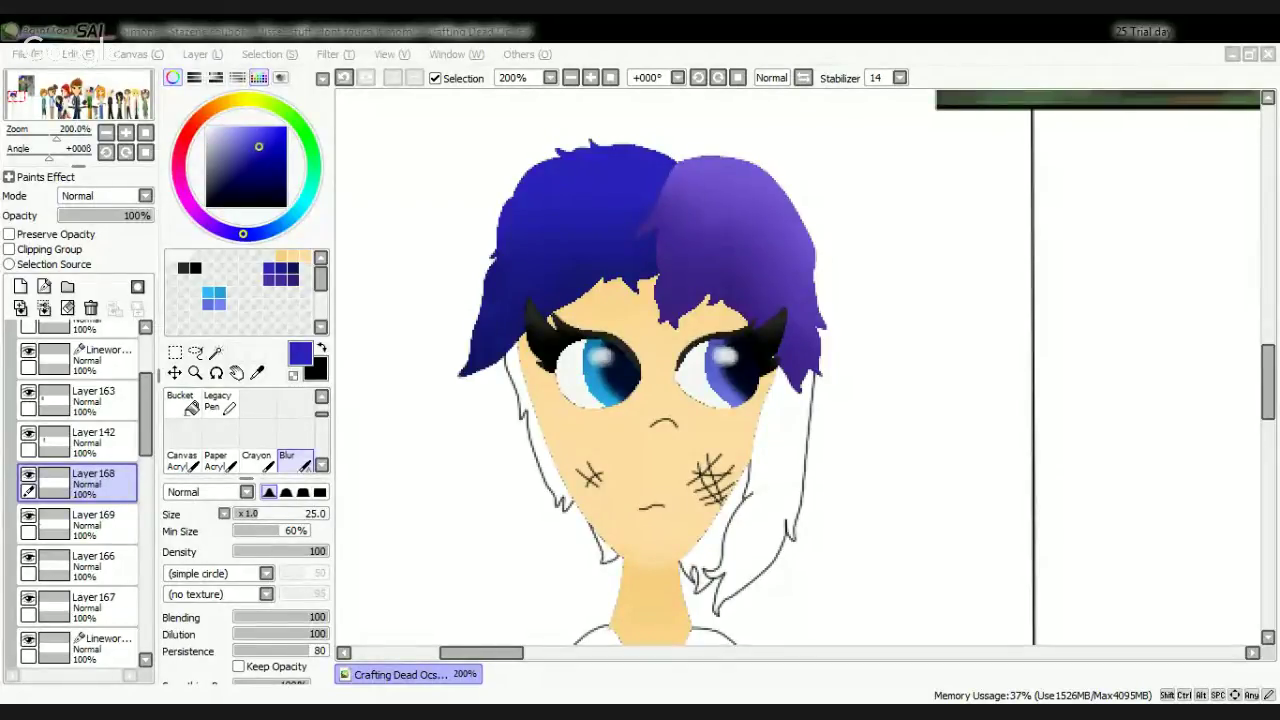
Step: Activate the linework layer beneath Layer167 and switch to the Magic Wand for selecting unfilled hair areas
key(alt+Tab)
key(alt+Tab)
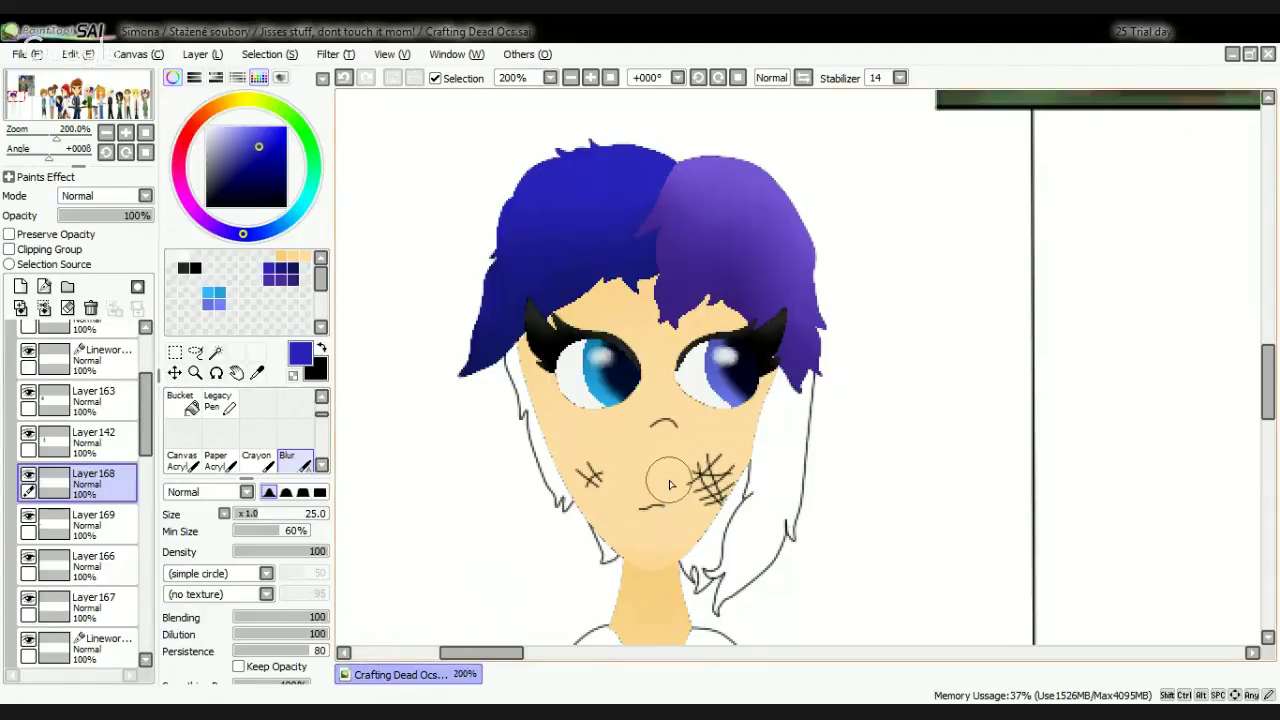
click(104, 645)
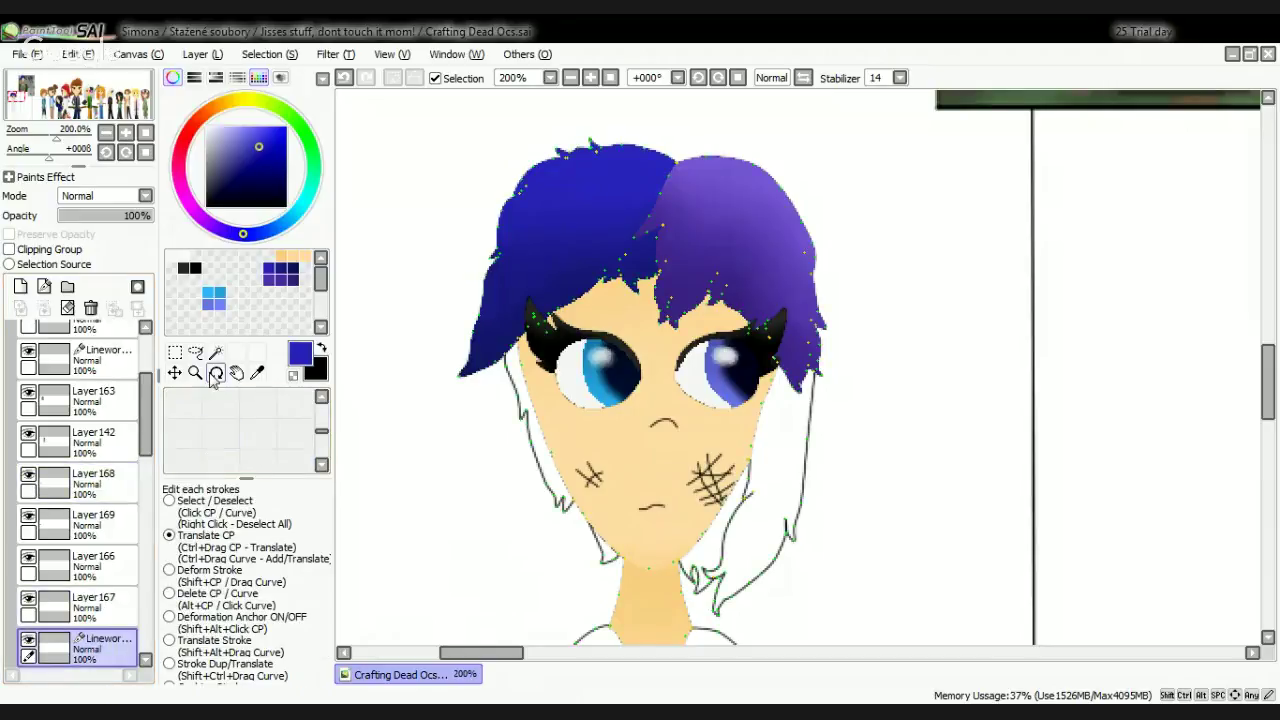
click(216, 352)
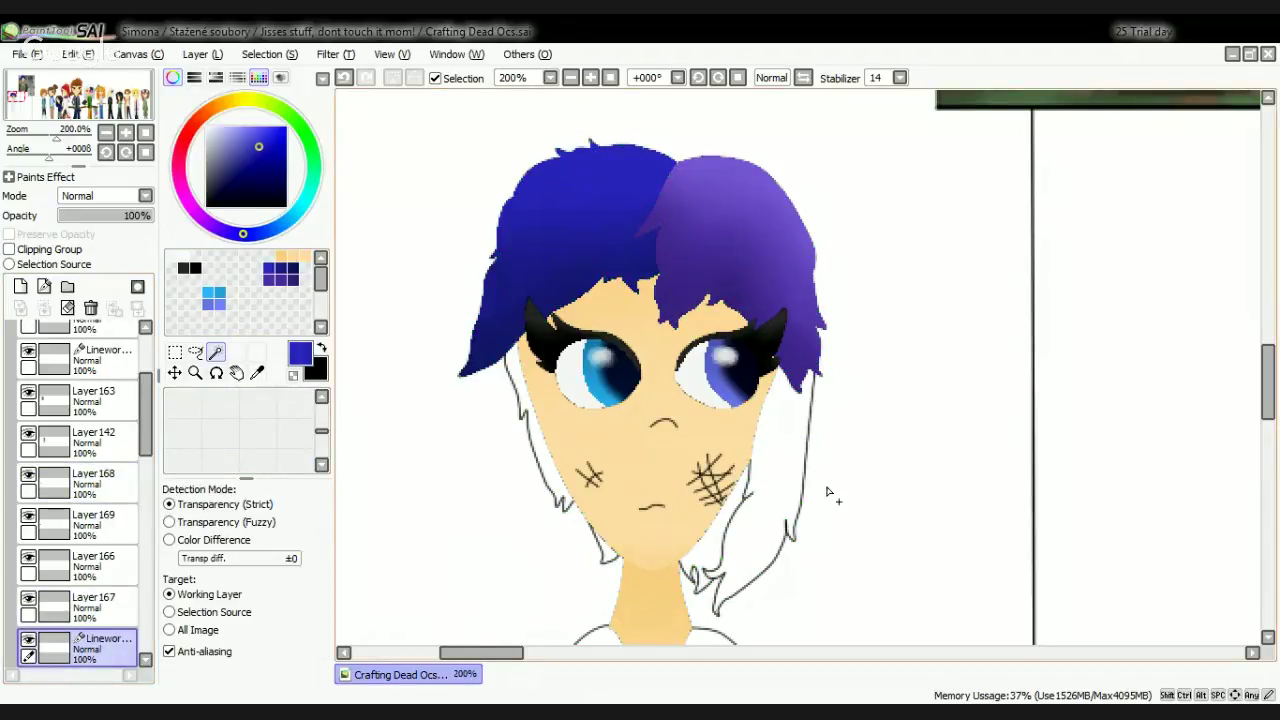
scroll(828, 492, up, 1)
click(786, 457)
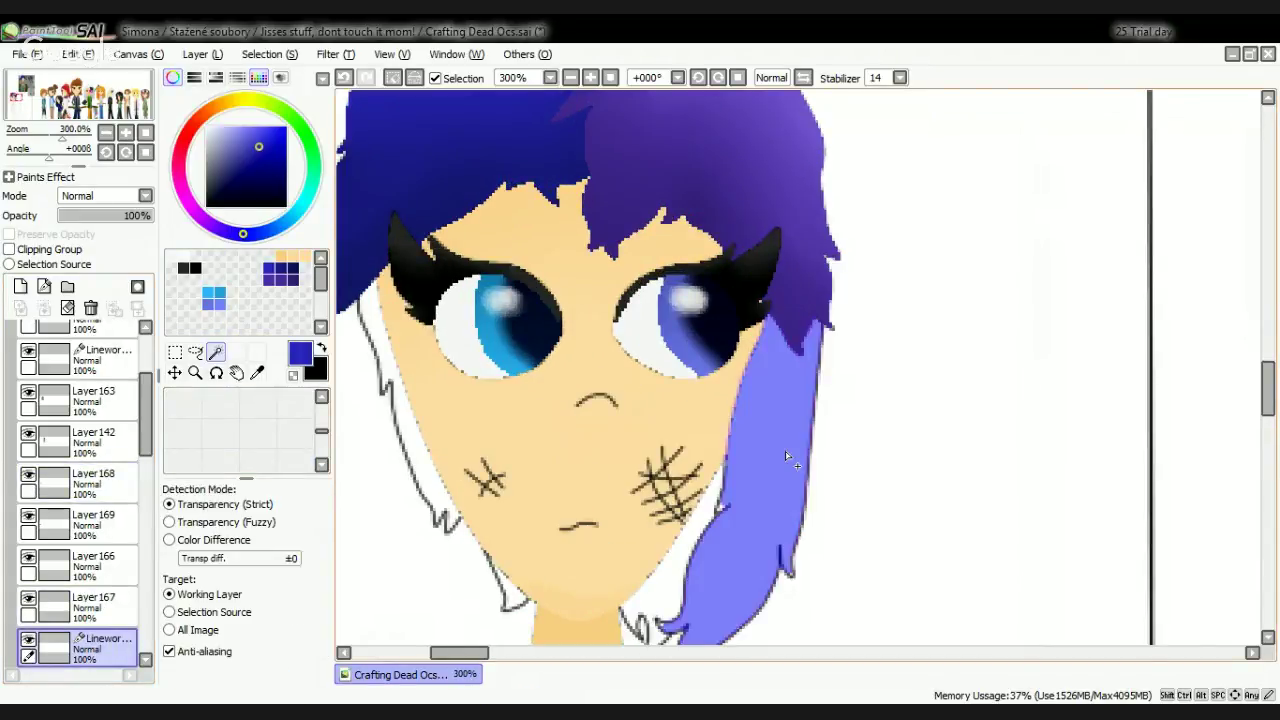
scroll(726, 553, up, 3)
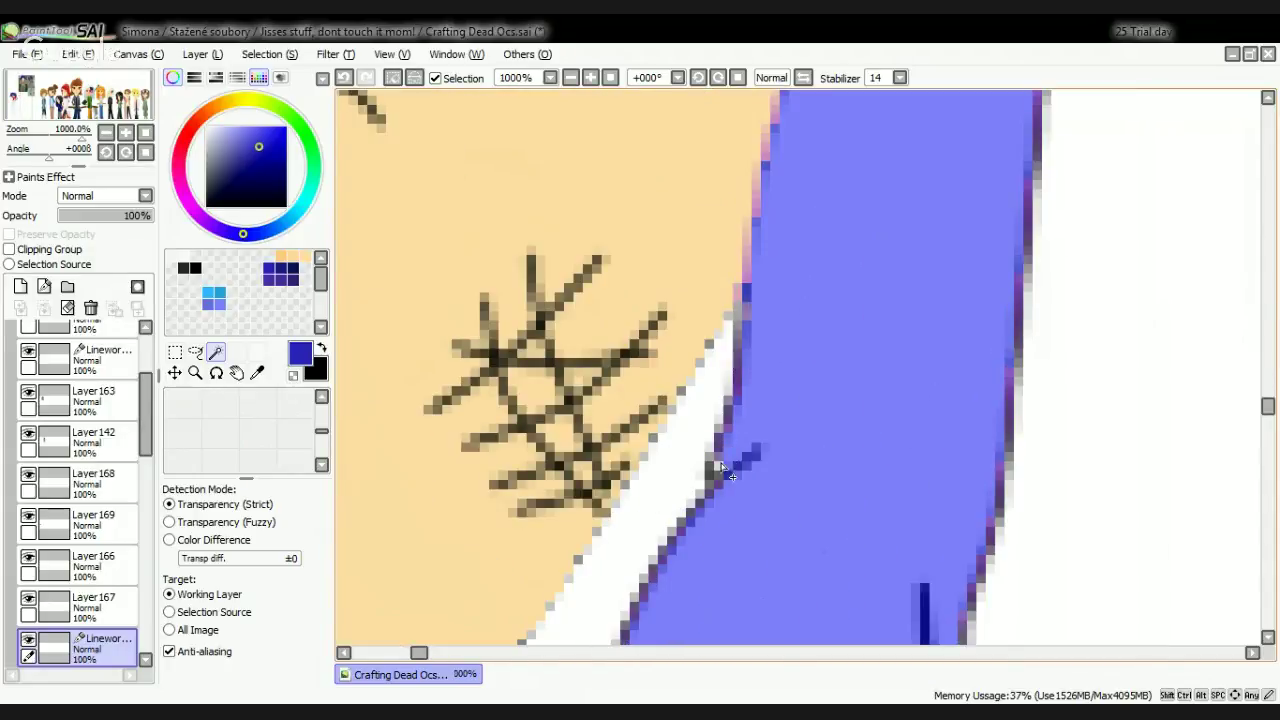
scroll(723, 468, down, 3)
scroll(822, 500, up, 4)
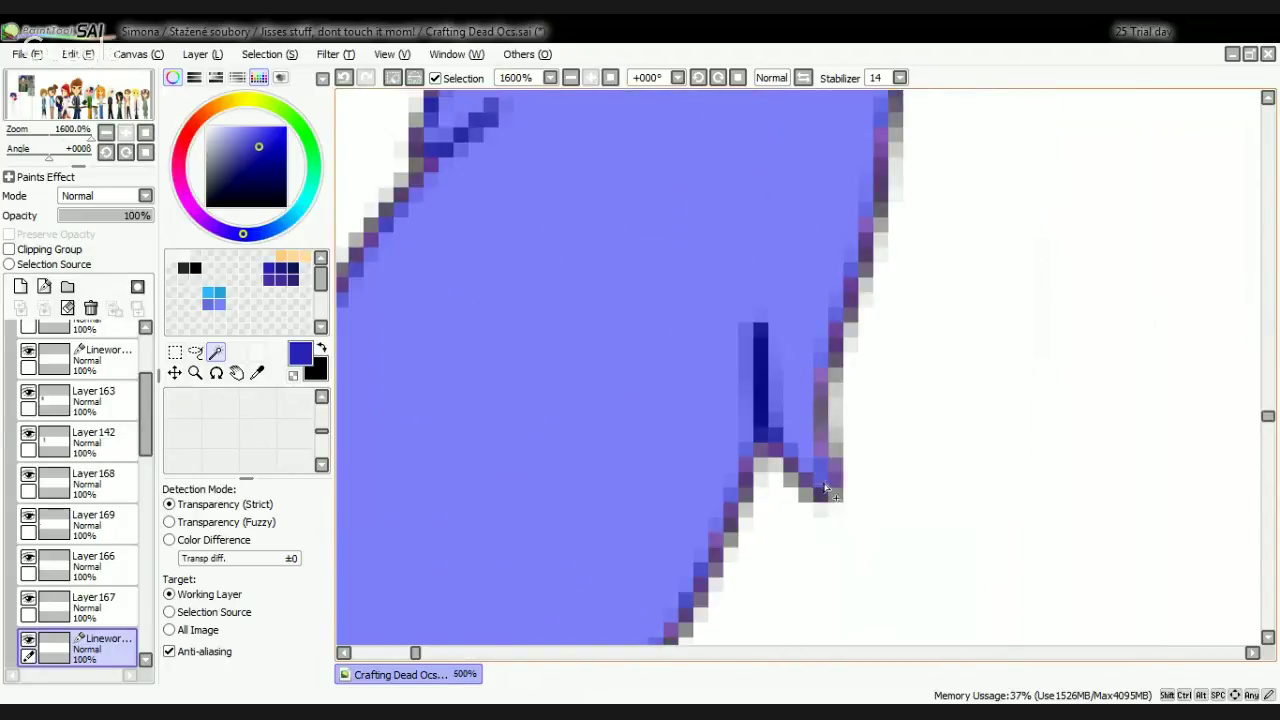
scroll(826, 488, down, 3)
scroll(639, 545, up, 4)
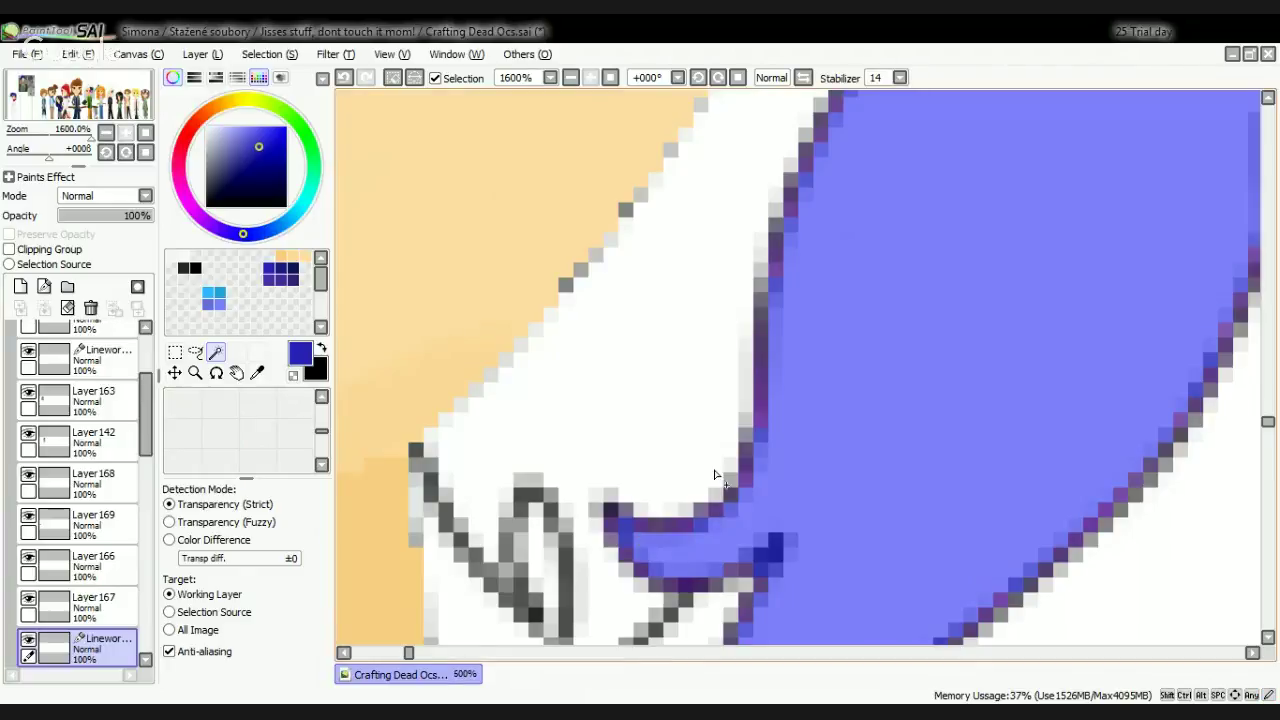
scroll(716, 474, down, 3)
scroll(729, 606, up, 4)
scroll(752, 480, down, 3)
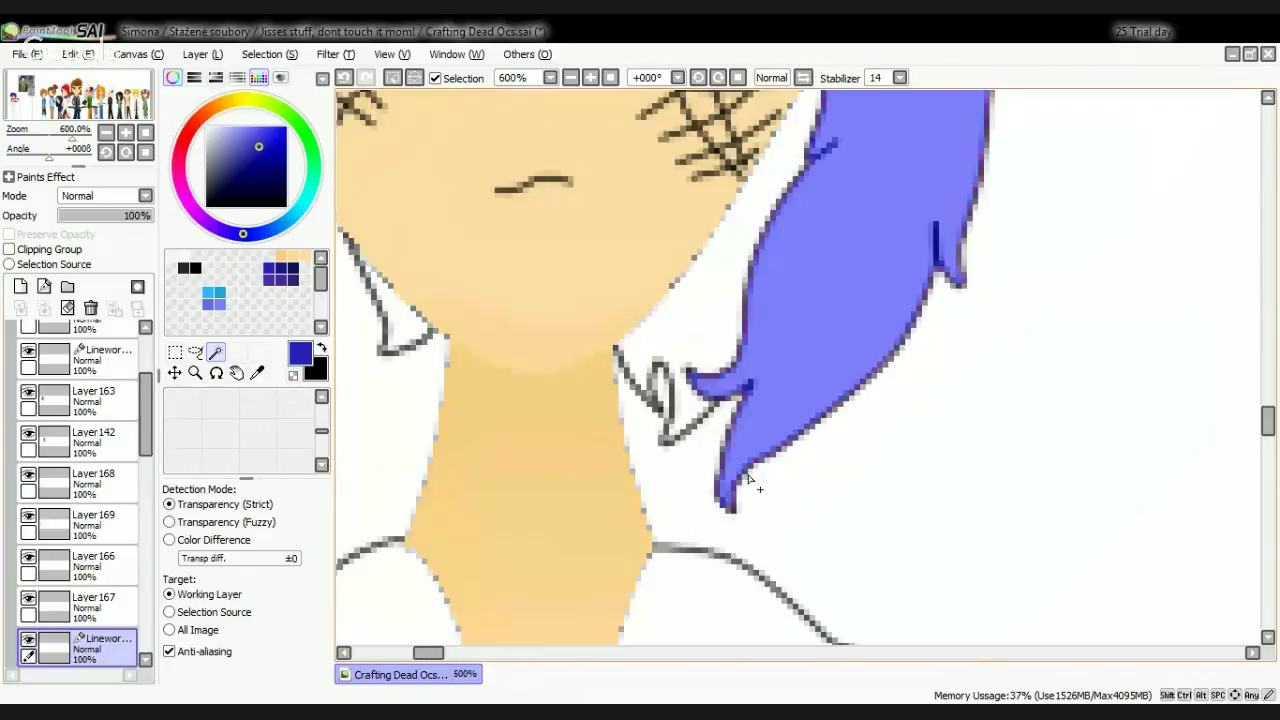
scroll(779, 318, up, 2)
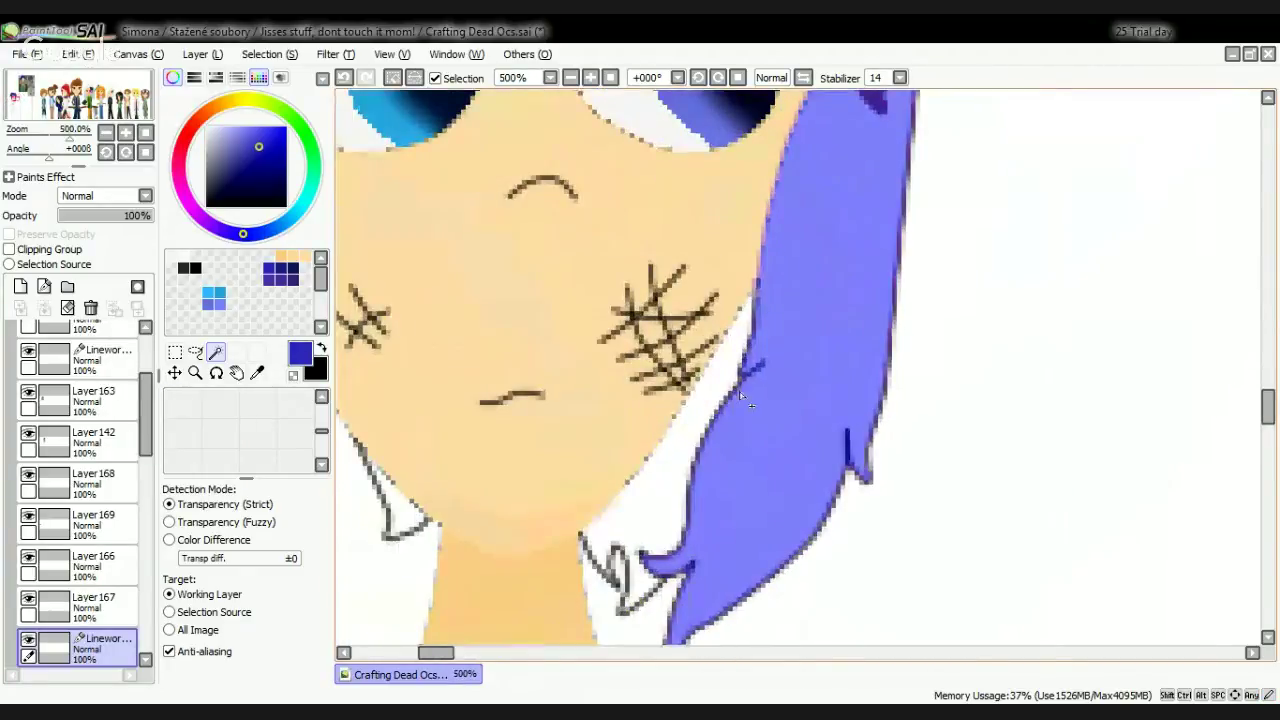
click(392, 78)
Step: Select the narrow inner hair section between the jaw and the long right-hand lock, including its pointed tips
click(660, 474)
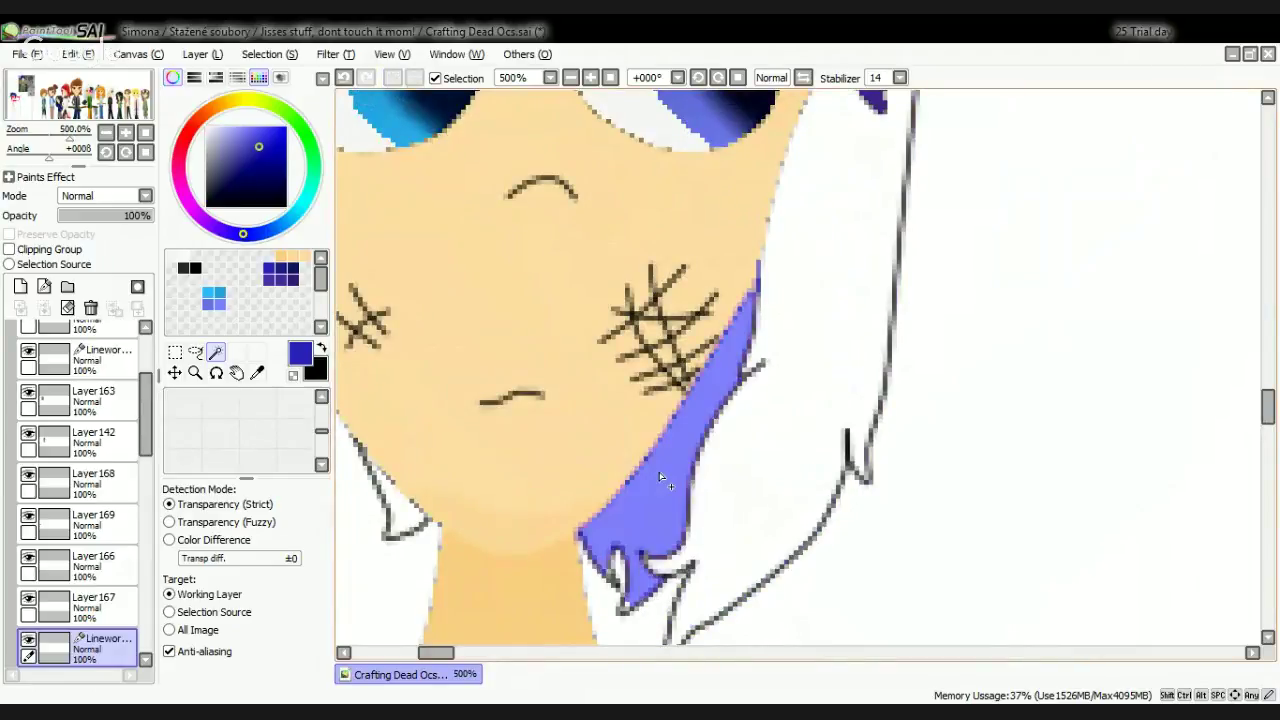
scroll(652, 584, up, 3)
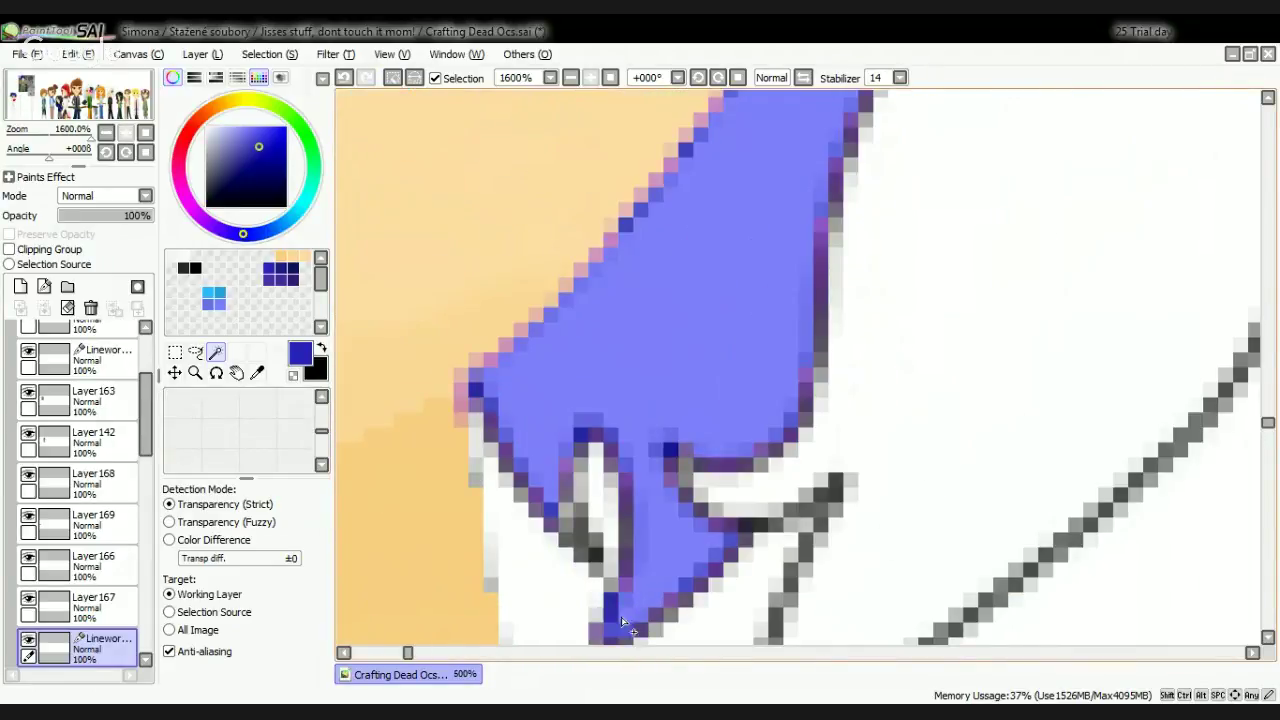
scroll(658, 580, down, 4)
scroll(645, 555, up, 3)
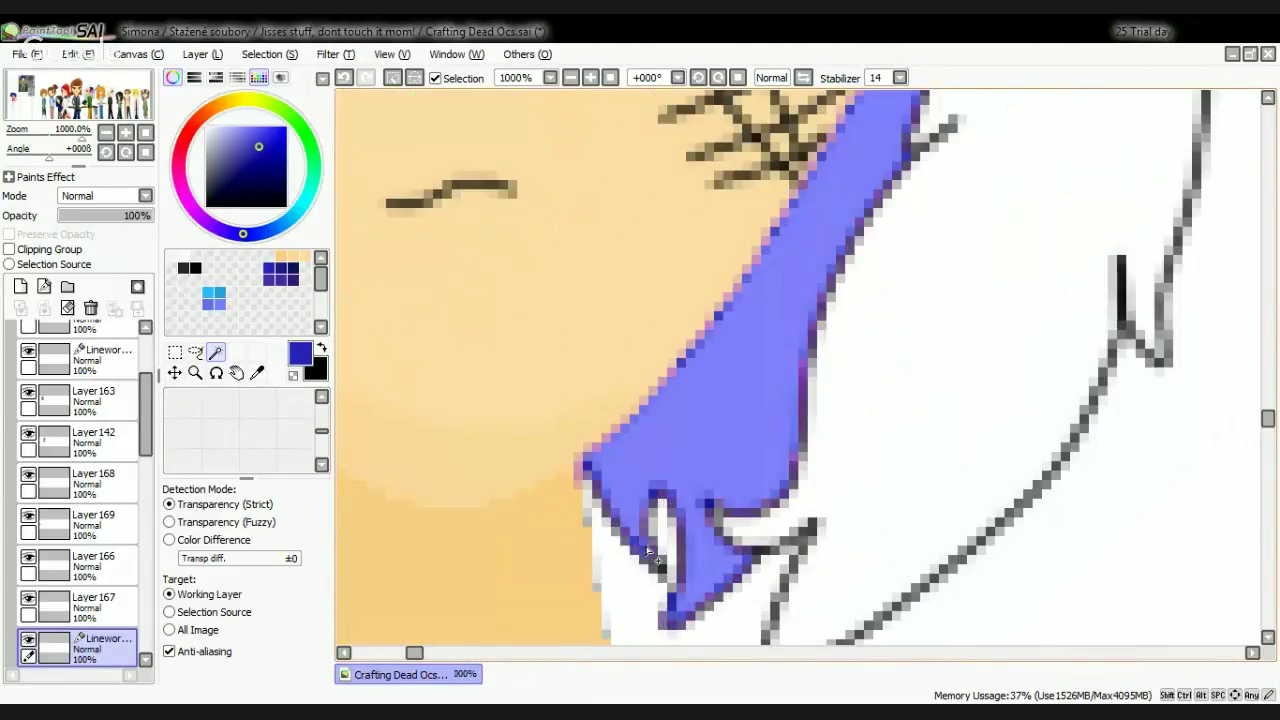
scroll(726, 532, down, 8)
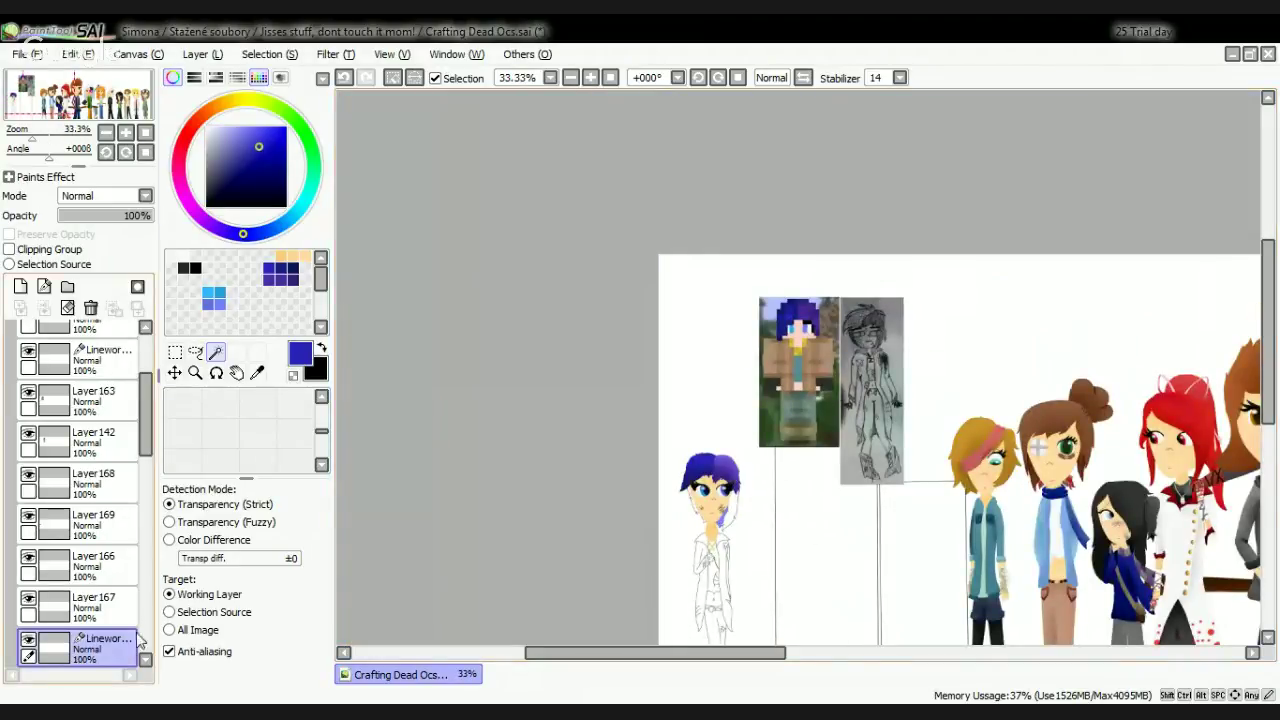
Step: Create a new layer above the linework and fill the selected inner hair section with medium purple using the Pencil at size 20
click(20, 286)
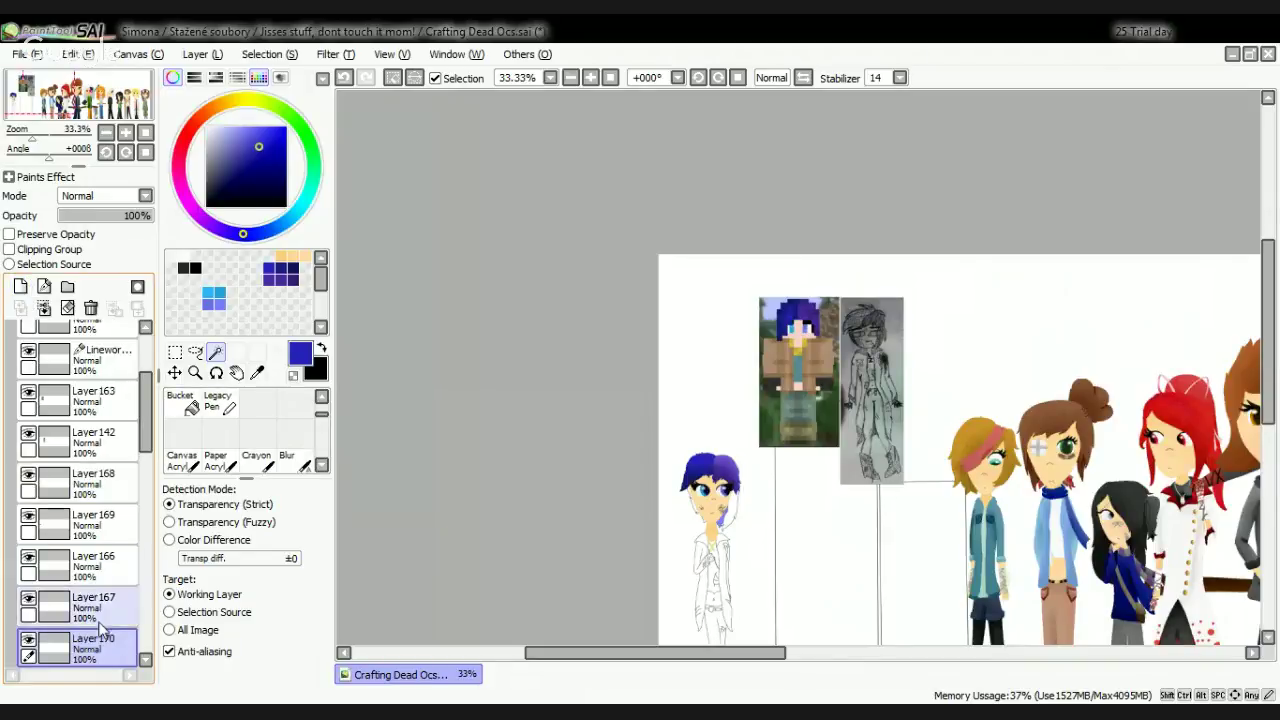
scroll(103, 653, down, 3)
key(n)
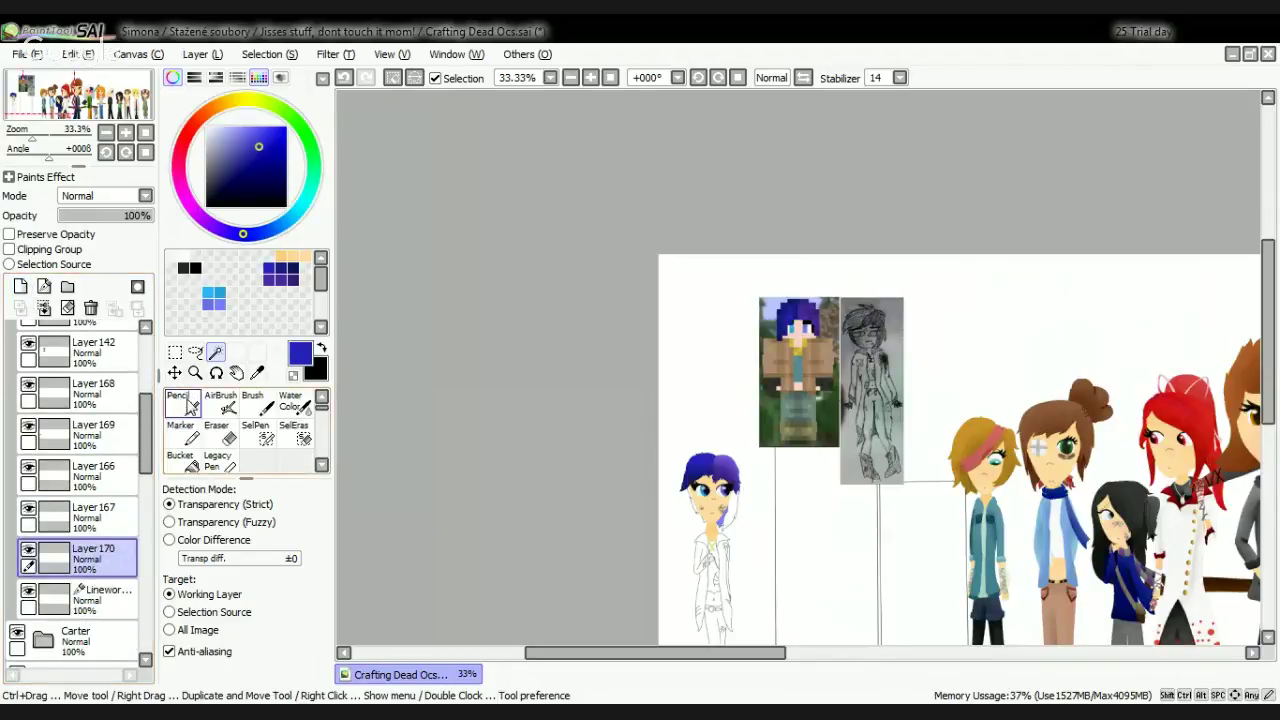
scroll(707, 540, up, 5)
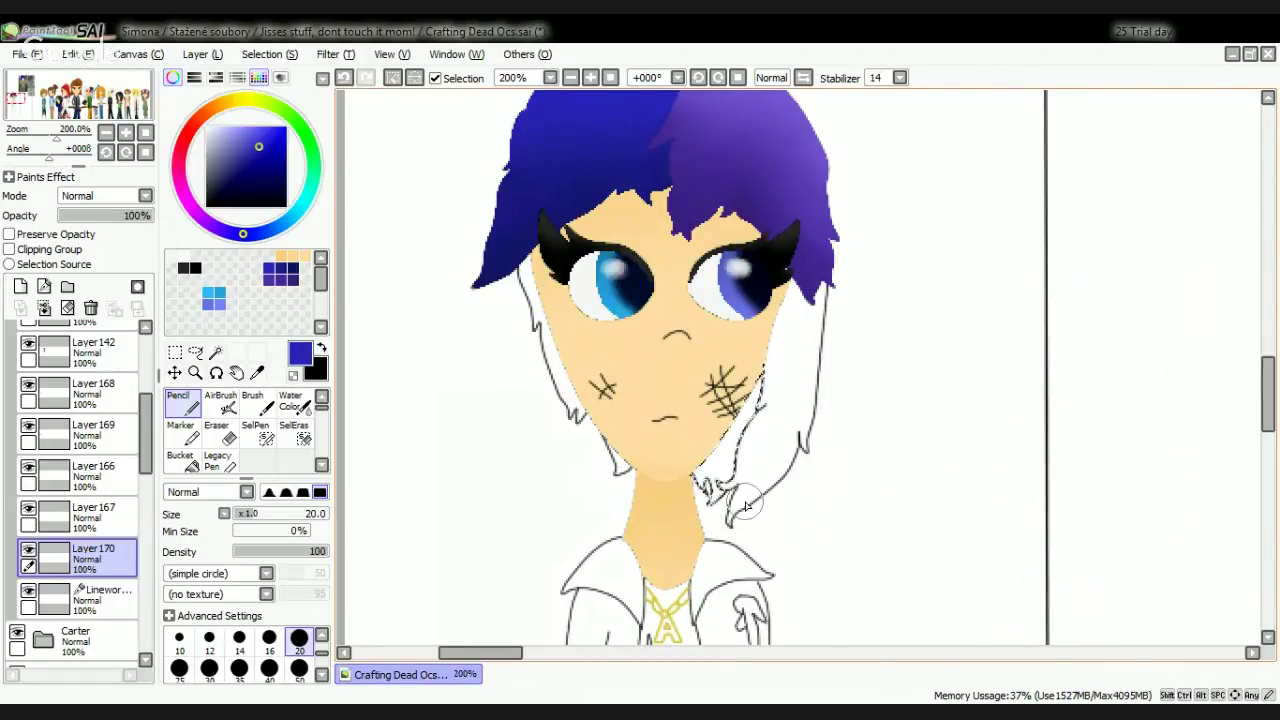
scroll(668, 507, up, 4)
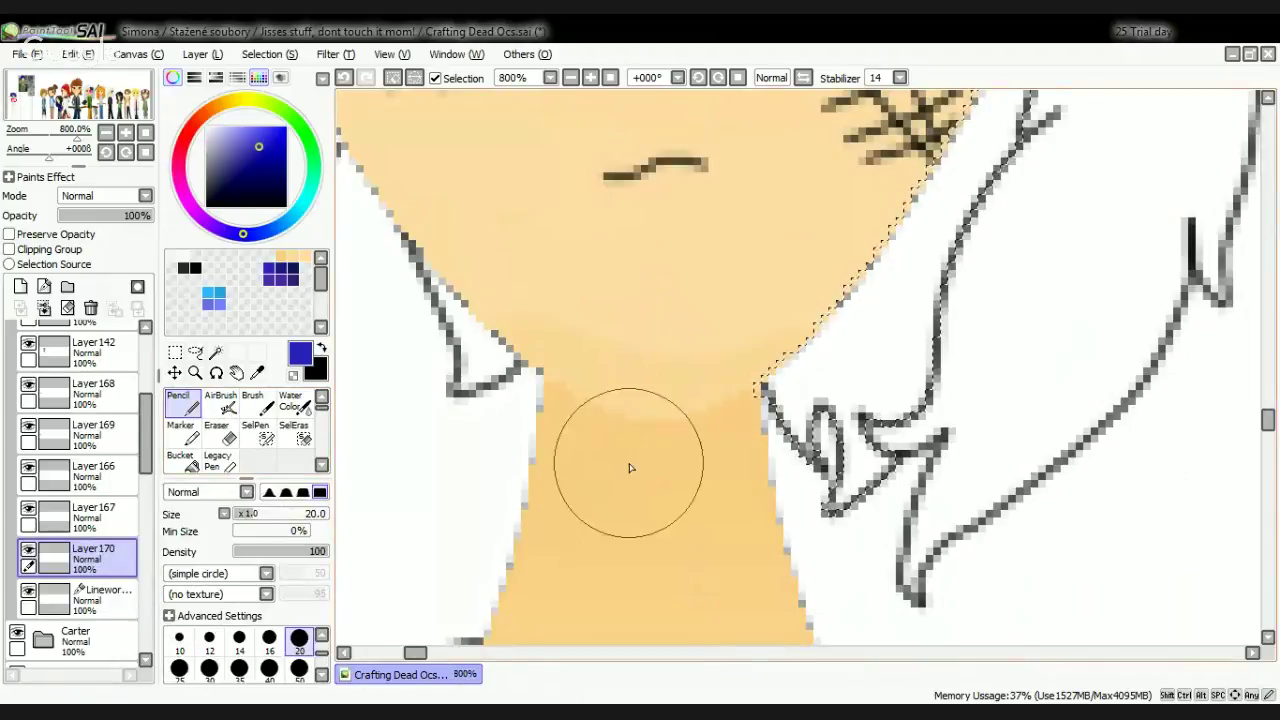
scroll(630, 467, down, 3)
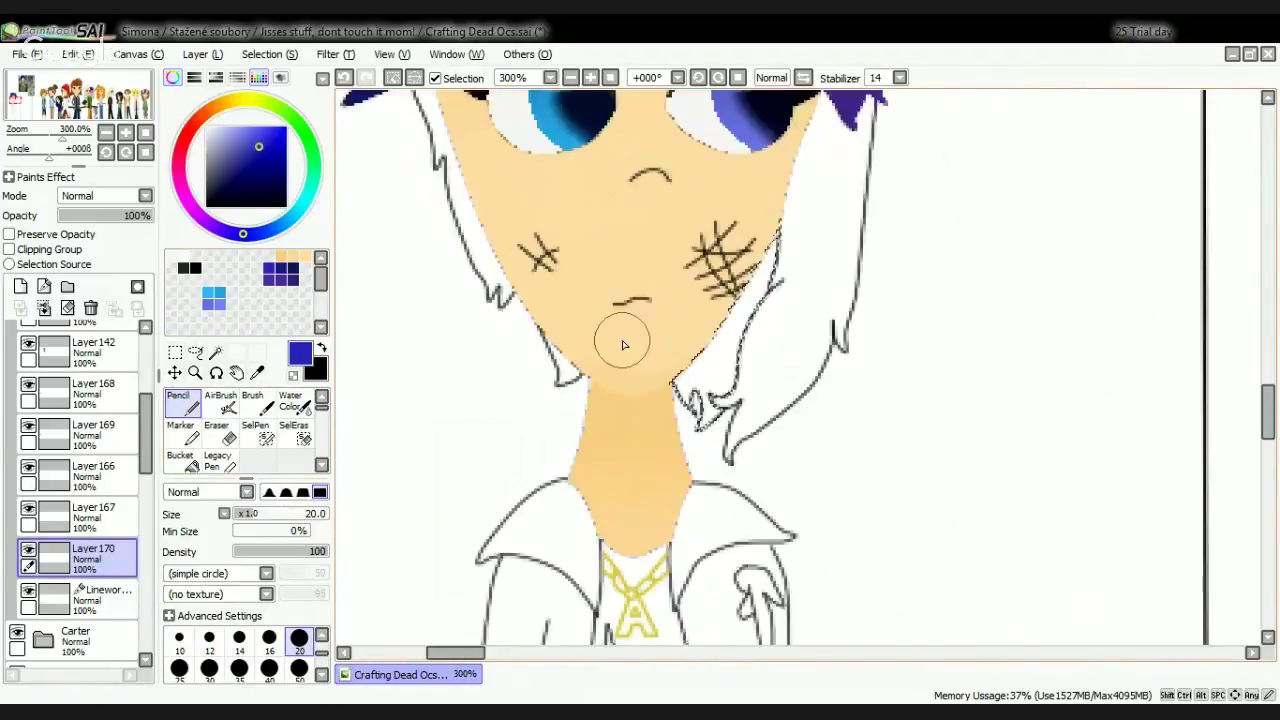
scroll(622, 345, down, 1)
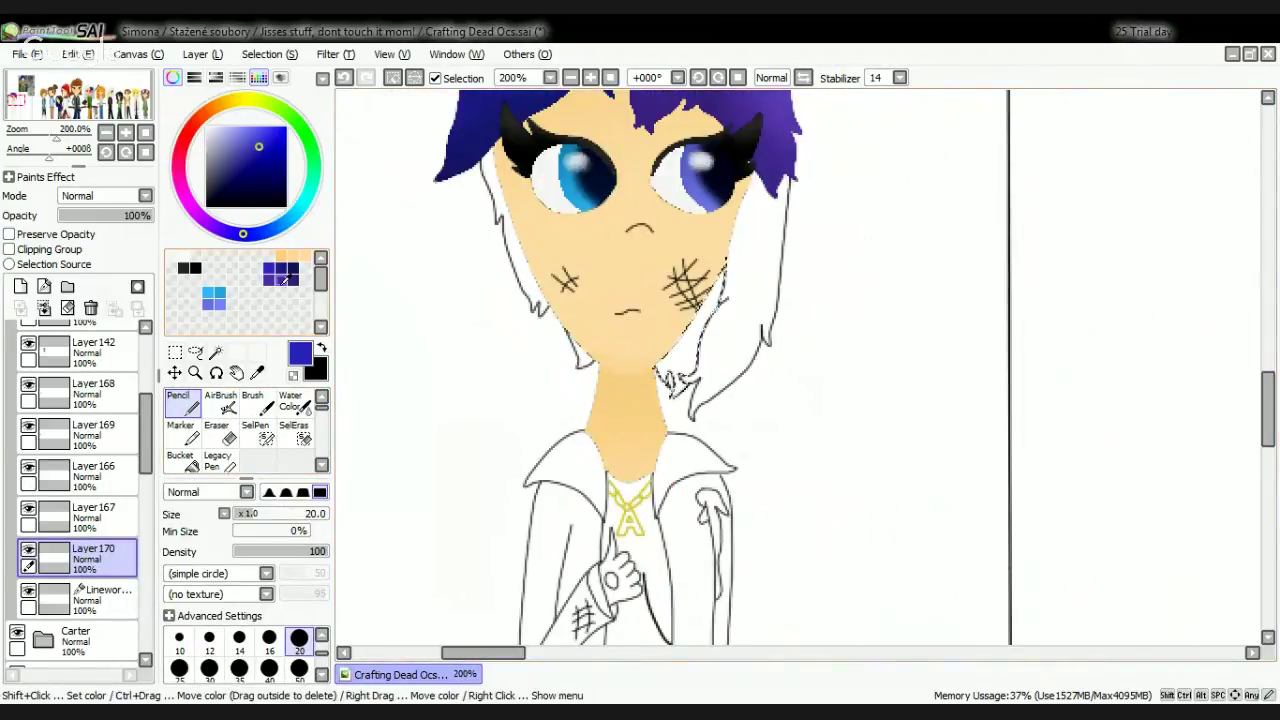
click(284, 278)
scroll(590, 350, up, 2)
mouse_move(870, 180)
mouse_down()
mouse_move(822, 318)
mouse_move(903, 183)
mouse_move(850, 356)
mouse_up()
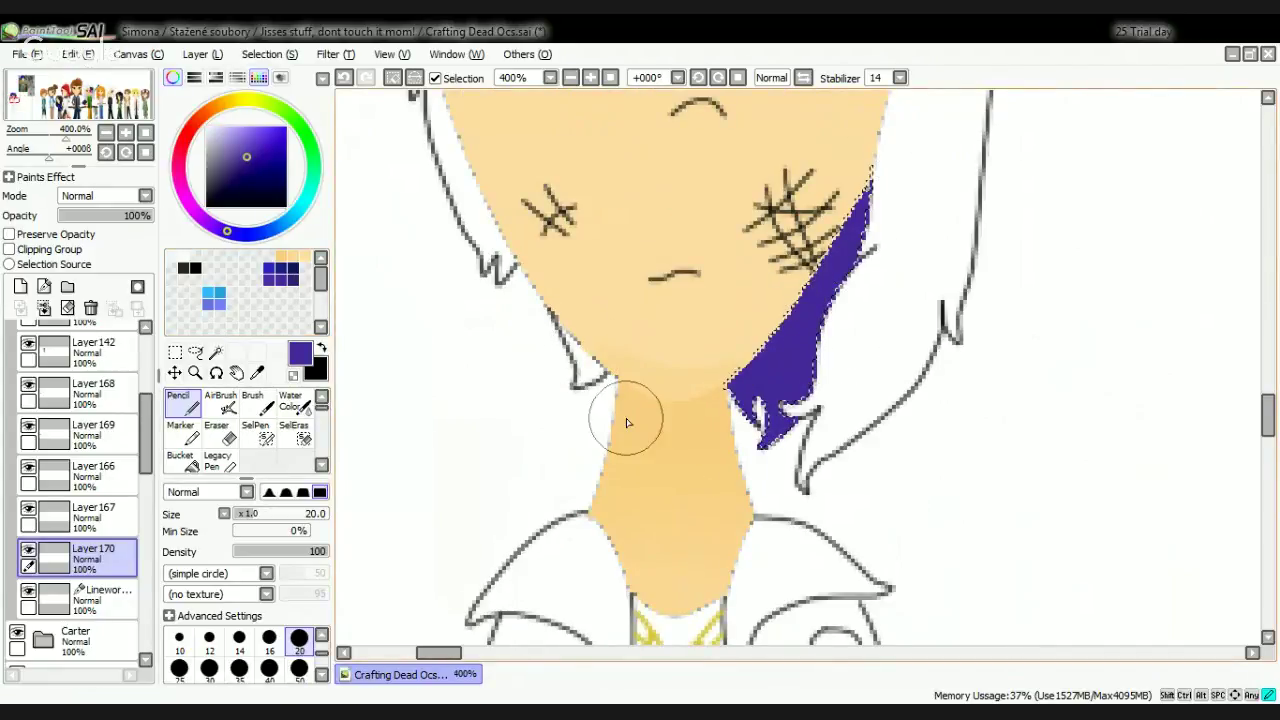
Step: Paint dark purple over the middle of the inner hair section and near-black navy over its upper end
click(297, 281)
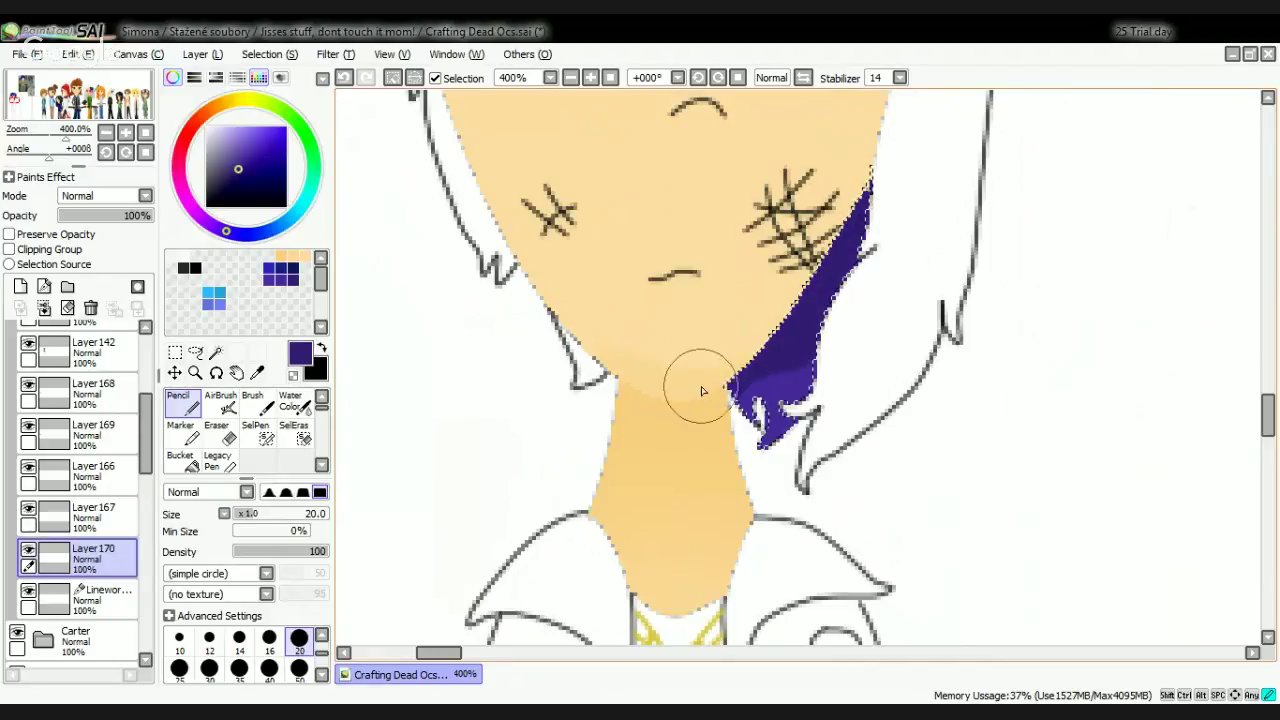
drag(702, 391, 661, 411)
click(293, 269)
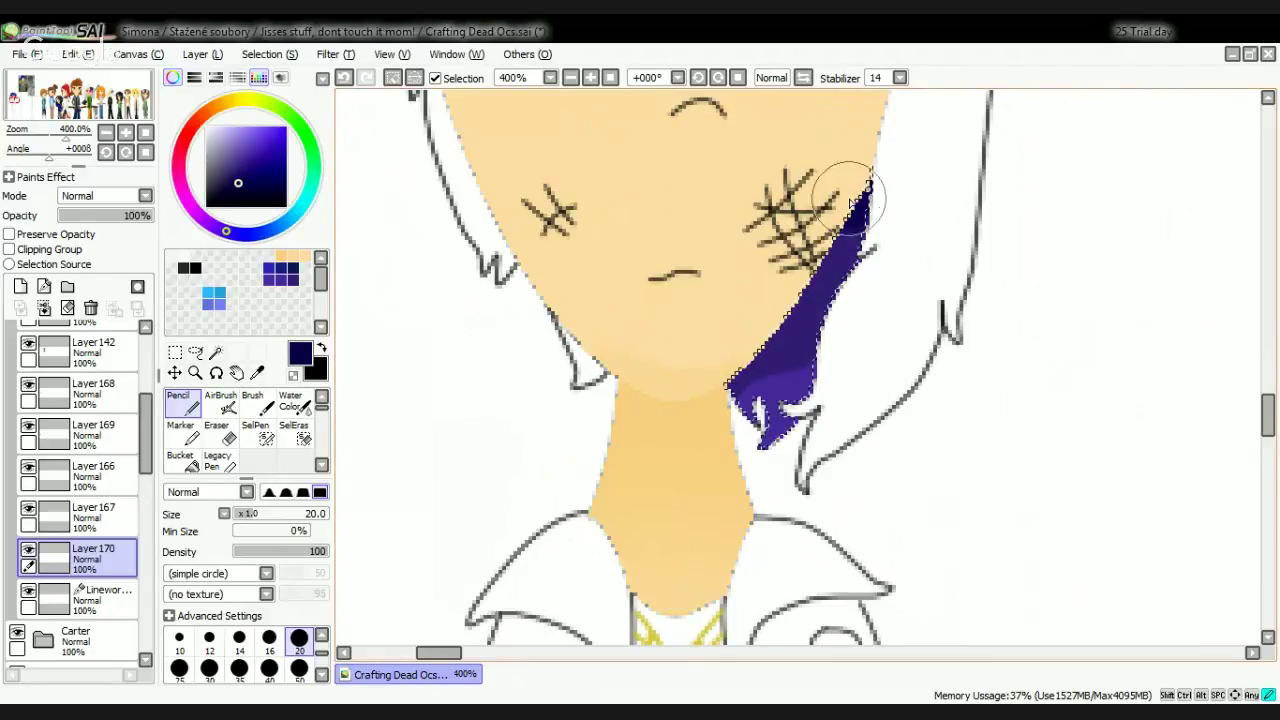
Step: Blend the navy and purple bands of the inner hair section into a smooth gradient with the Blur brush at size 15
scroll(285, 430, down, 2)
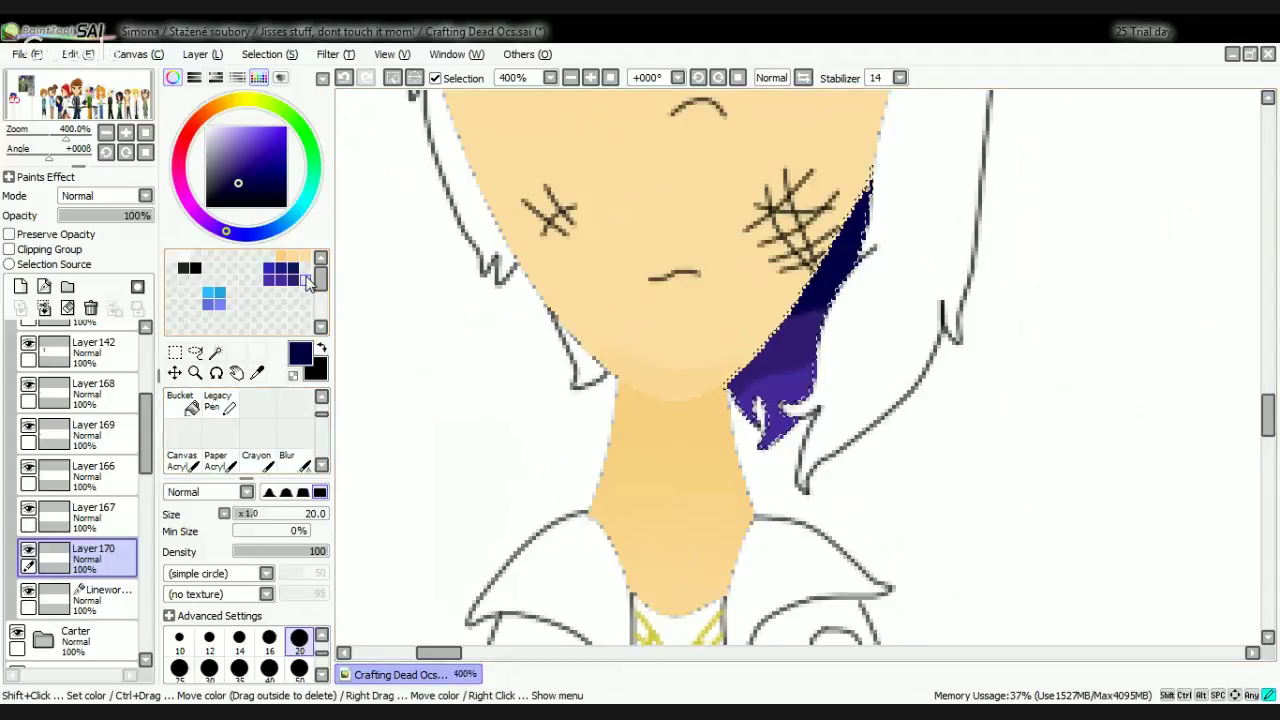
click(290, 462)
scroll(801, 343, up, 1)
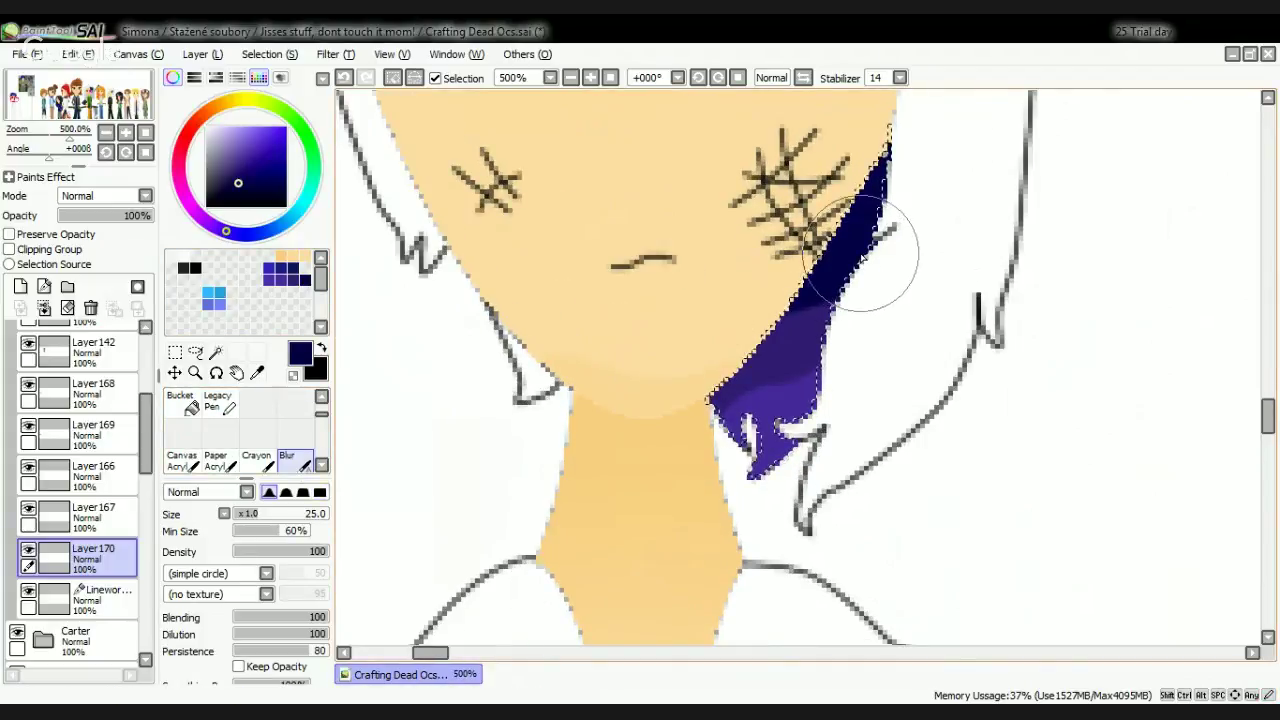
mouse_move(850, 272)
mouse_down()
mouse_move(814, 311)
mouse_move(734, 354)
mouse_move(790, 331)
mouse_move(766, 352)
mouse_move(894, 190)
mouse_move(734, 440)
mouse_move(799, 365)
mouse_move(705, 449)
mouse_up()
key(ctrl+z)
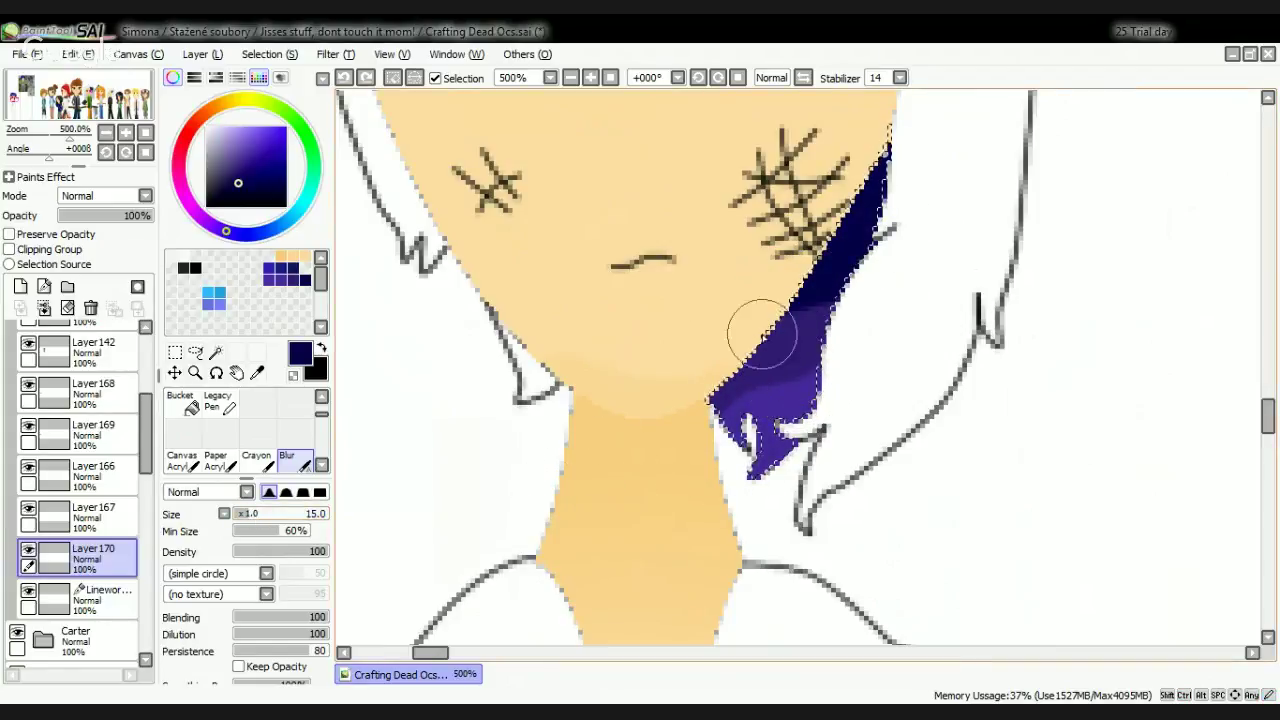
scroll(762, 333, up, 3)
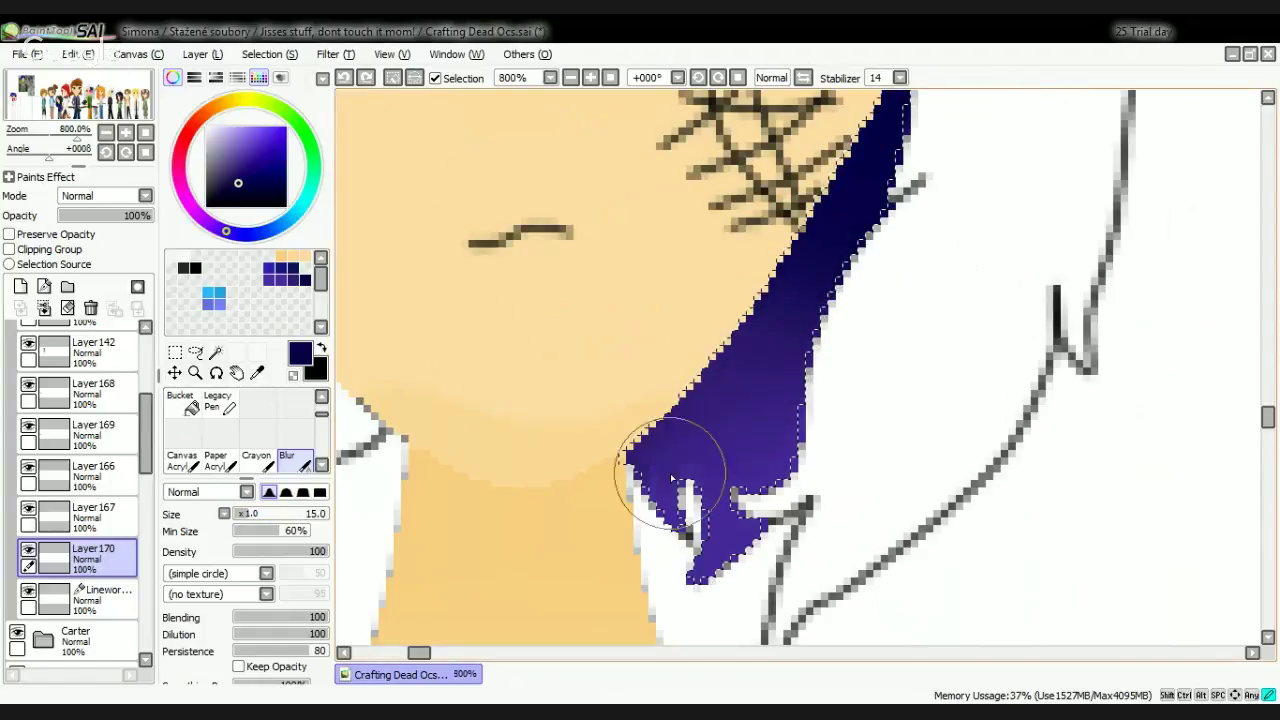
drag(670, 475, 614, 594)
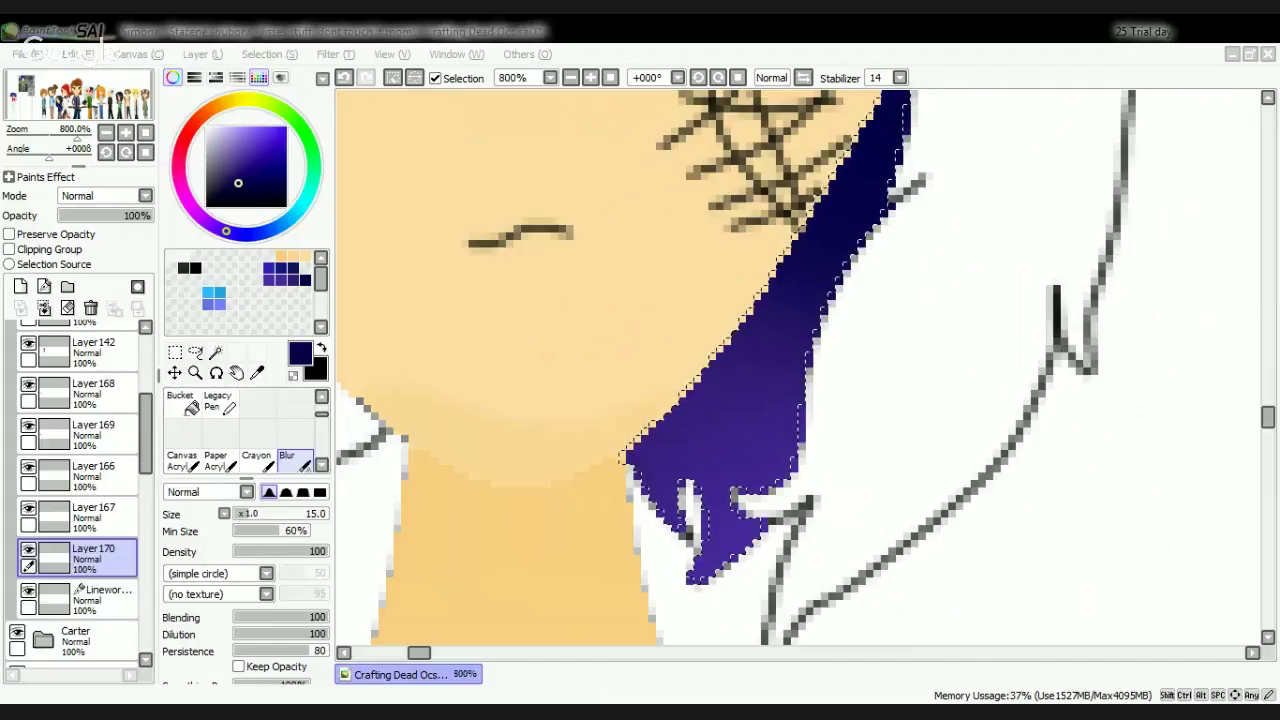
Step: Clear the selection around the shaded inner hair section
click(1187, 30)
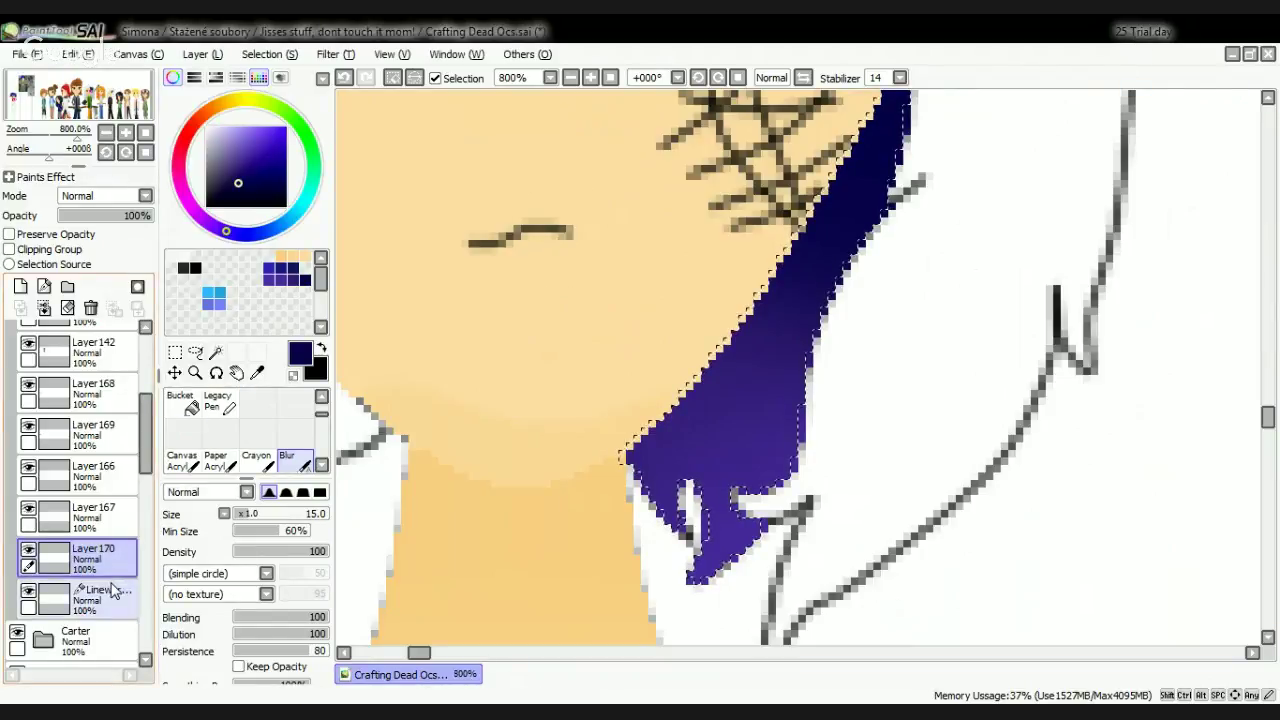
scroll(225, 440, up, 2)
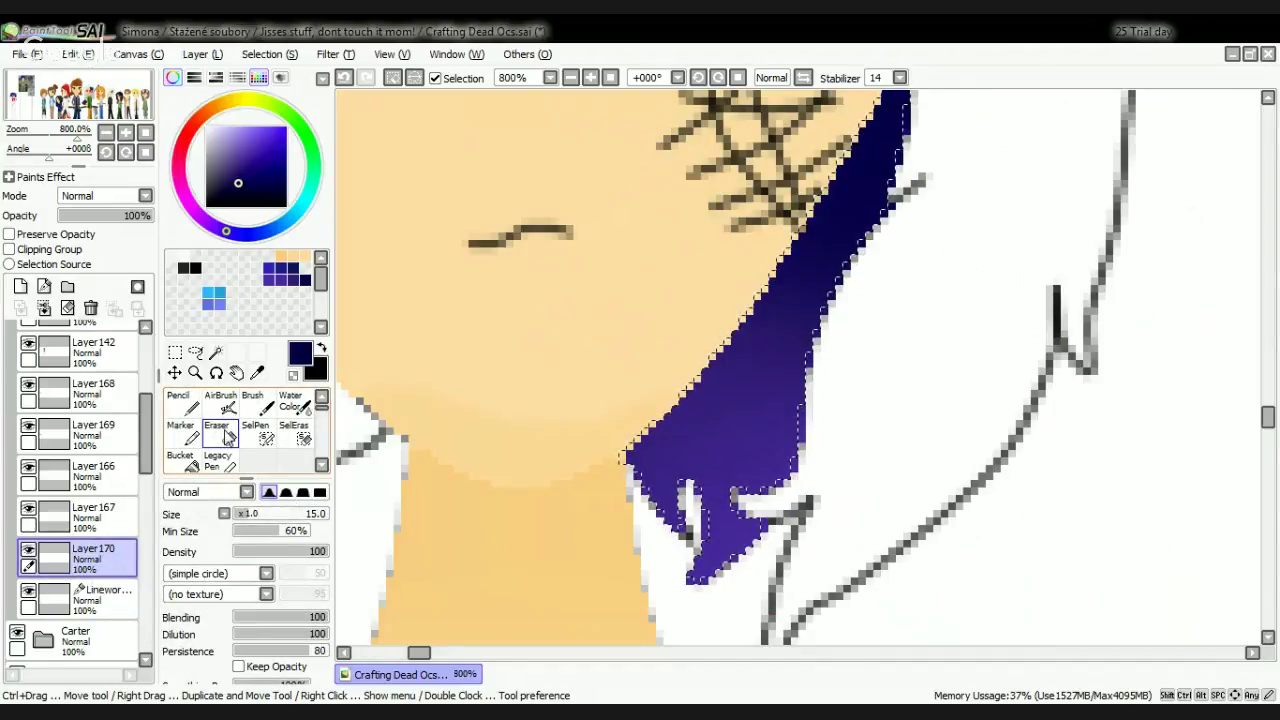
scroll(690, 350, down, 4)
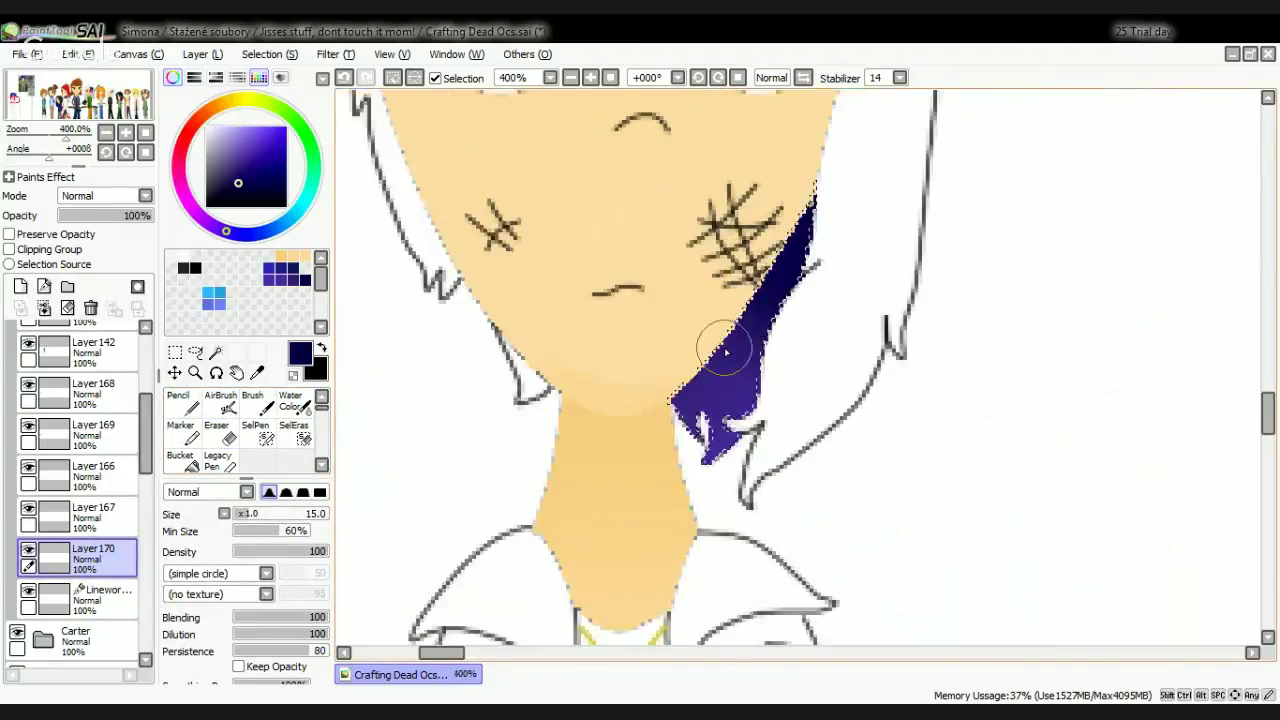
scroll(755, 235, up, 2)
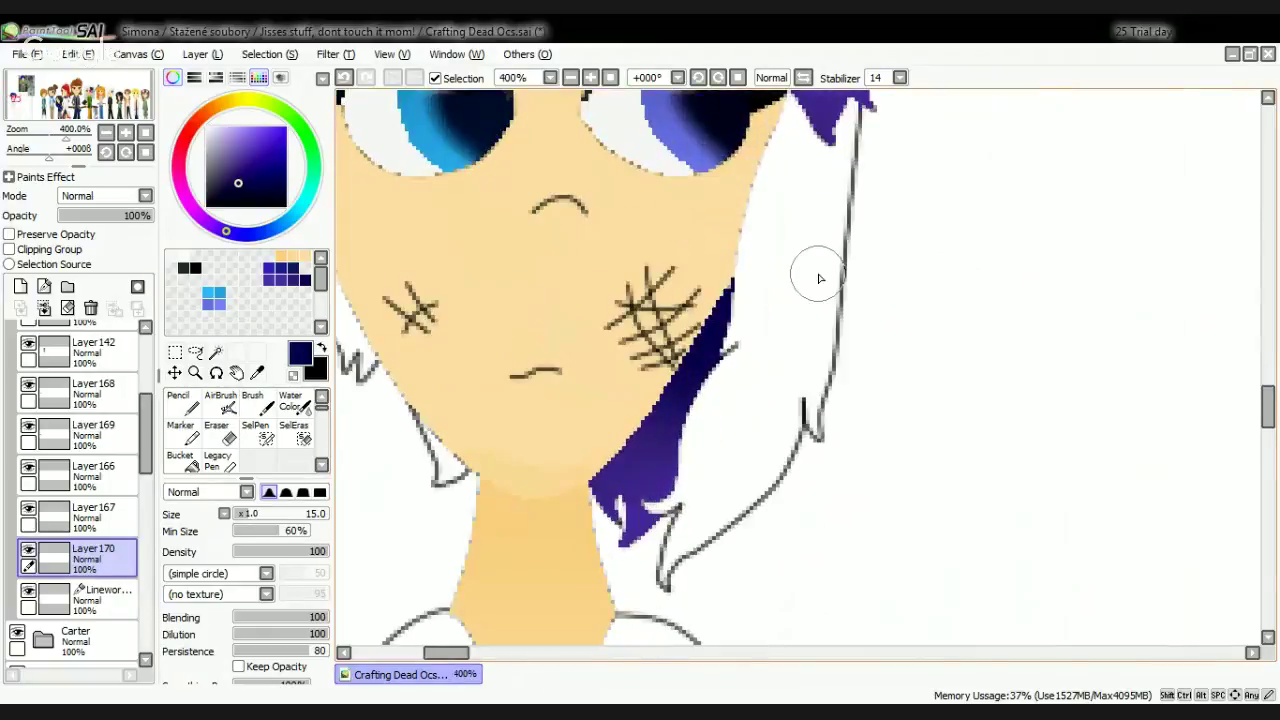
Step: Select the long outer hair section beside the cross-hatched cheek on the linework layer with the Magic Wand, including the stray pixels at its inner edge
click(103, 600)
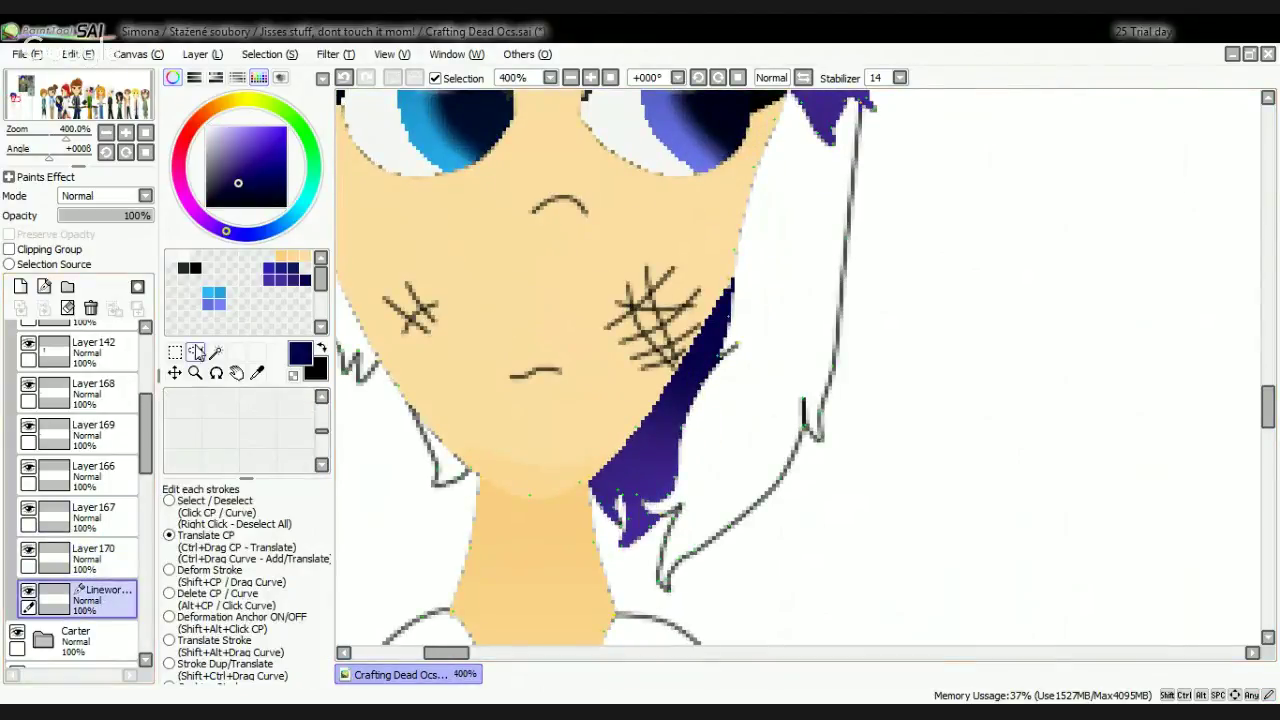
click(215, 352)
click(772, 345)
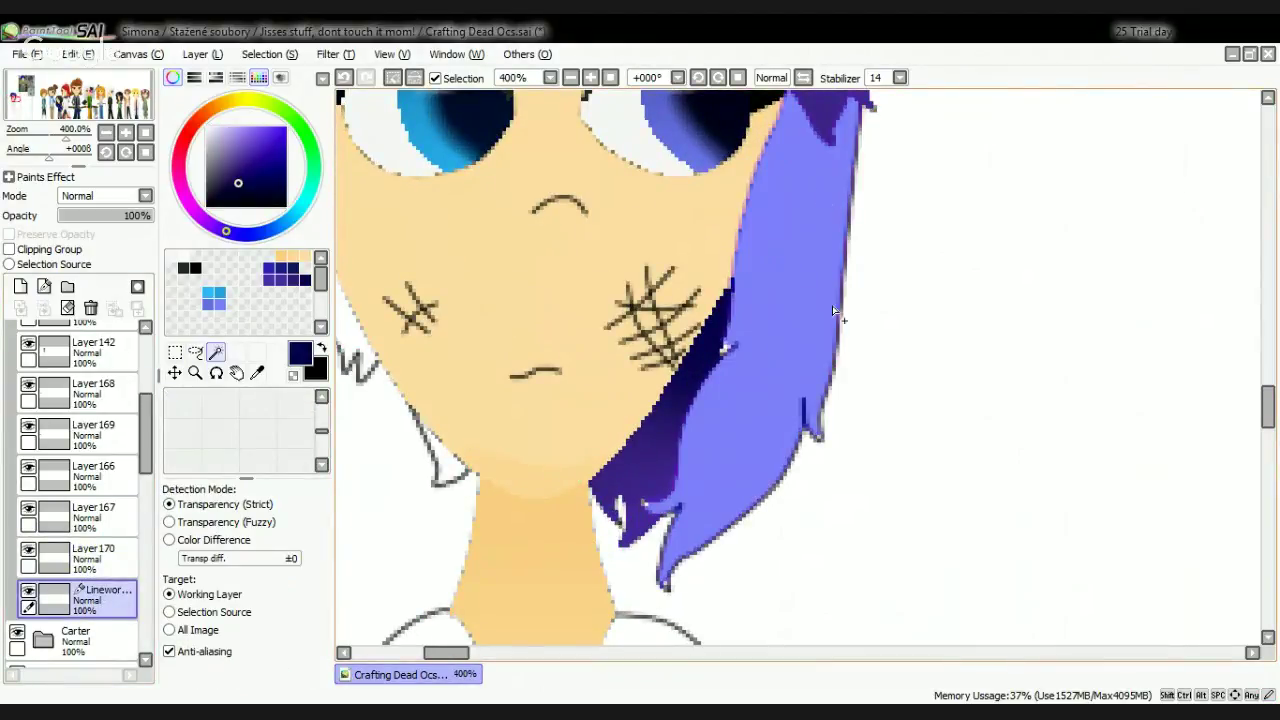
scroll(821, 427, up, 3)
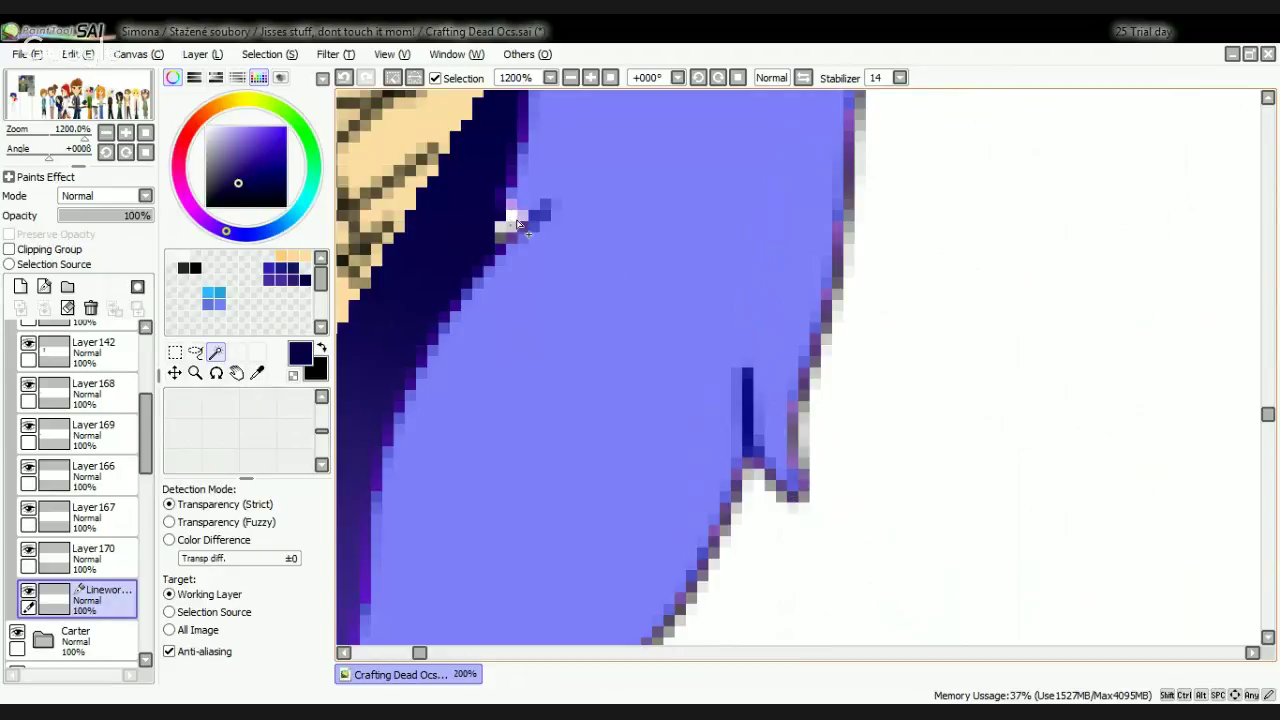
click(511, 219)
scroll(511, 233, down, 5)
scroll(673, 585, up, 6)
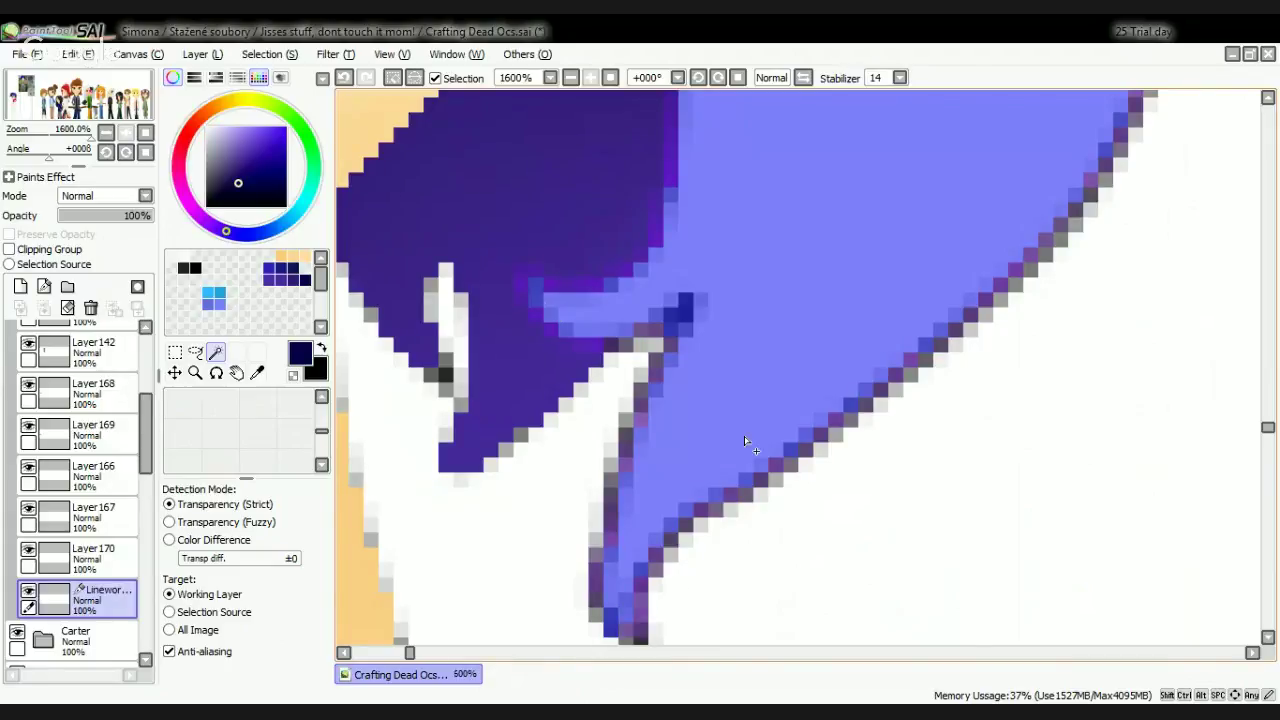
scroll(745, 441, down, 2)
scroll(617, 420, down, 4)
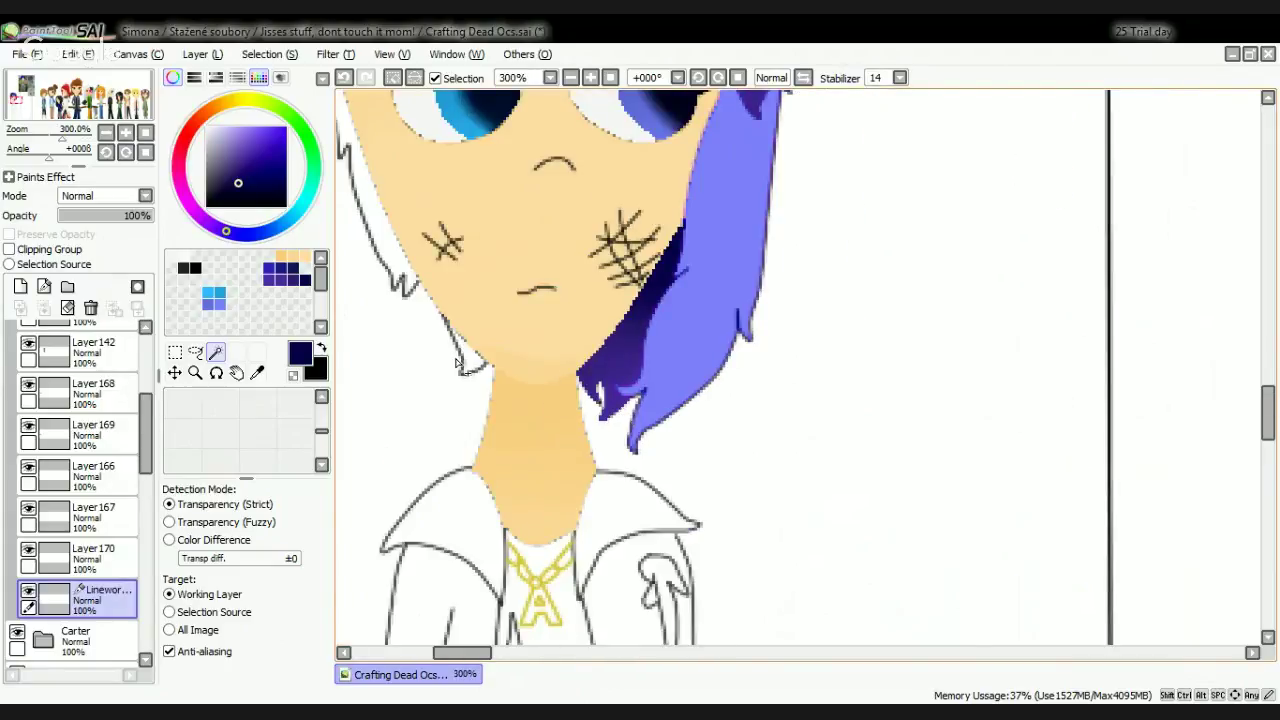
scroll(550, 360, down, 3)
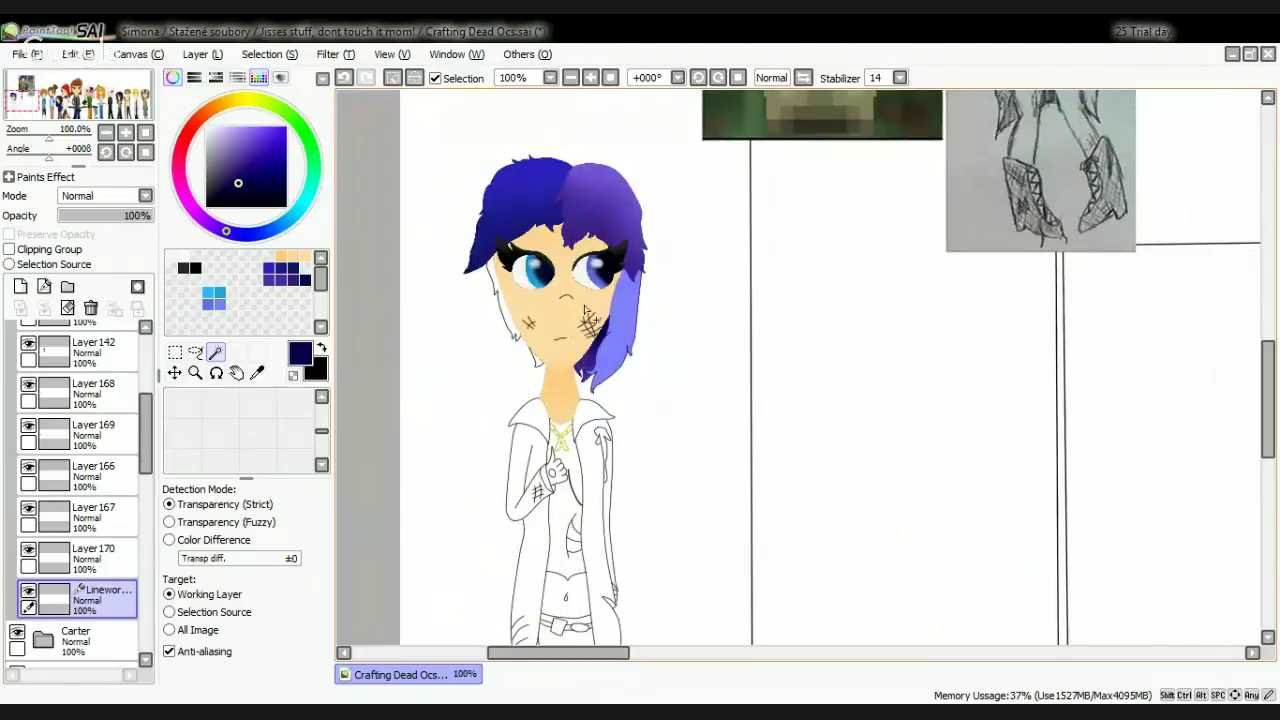
Step: Fill the selected outer hair section with medium purple on Layer170 using the Pencil at size 20
click(90, 560)
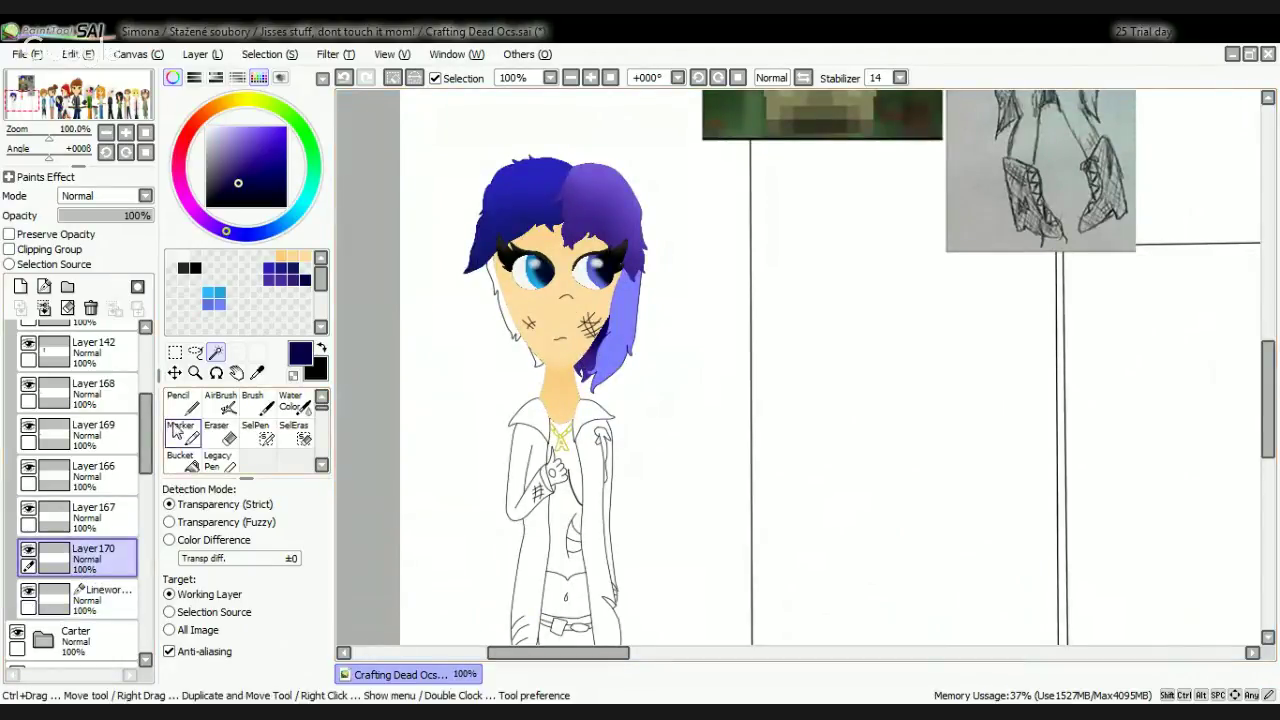
key(ctrl+d)
click(186, 406)
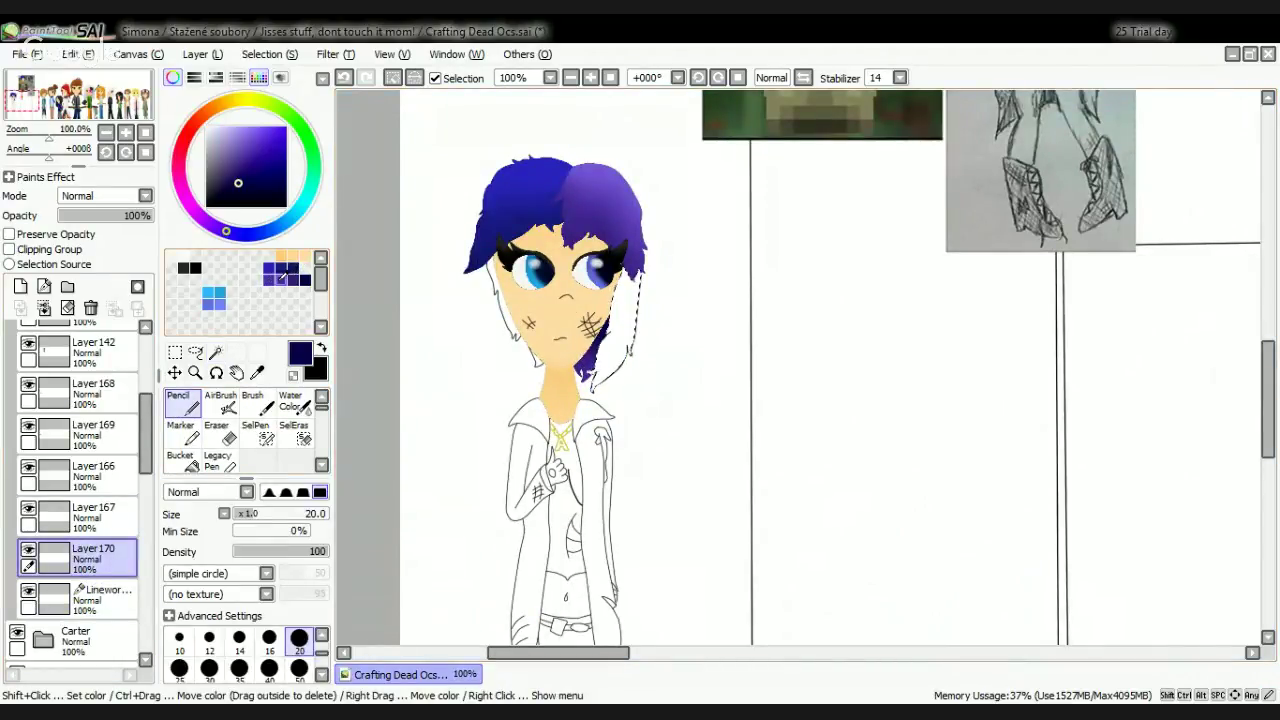
click(281, 279)
scroll(550, 328, up, 3)
mouse_move(786, 162)
mouse_down()
mouse_move(750, 250)
mouse_move(759, 211)
mouse_move(808, 145)
mouse_move(793, 257)
mouse_move(815, 234)
mouse_move(784, 287)
mouse_move(774, 440)
mouse_move(777, 365)
mouse_move(676, 522)
mouse_move(650, 510)
mouse_move(695, 478)
mouse_move(654, 462)
mouse_move(648, 490)
mouse_move(736, 348)
mouse_move(733, 320)
mouse_move(692, 408)
mouse_move(697, 506)
mouse_up()
Step: Paint a lighter purple over the outer hair section's lower tip and dark purple over its upper end and outer edge
click(270, 280)
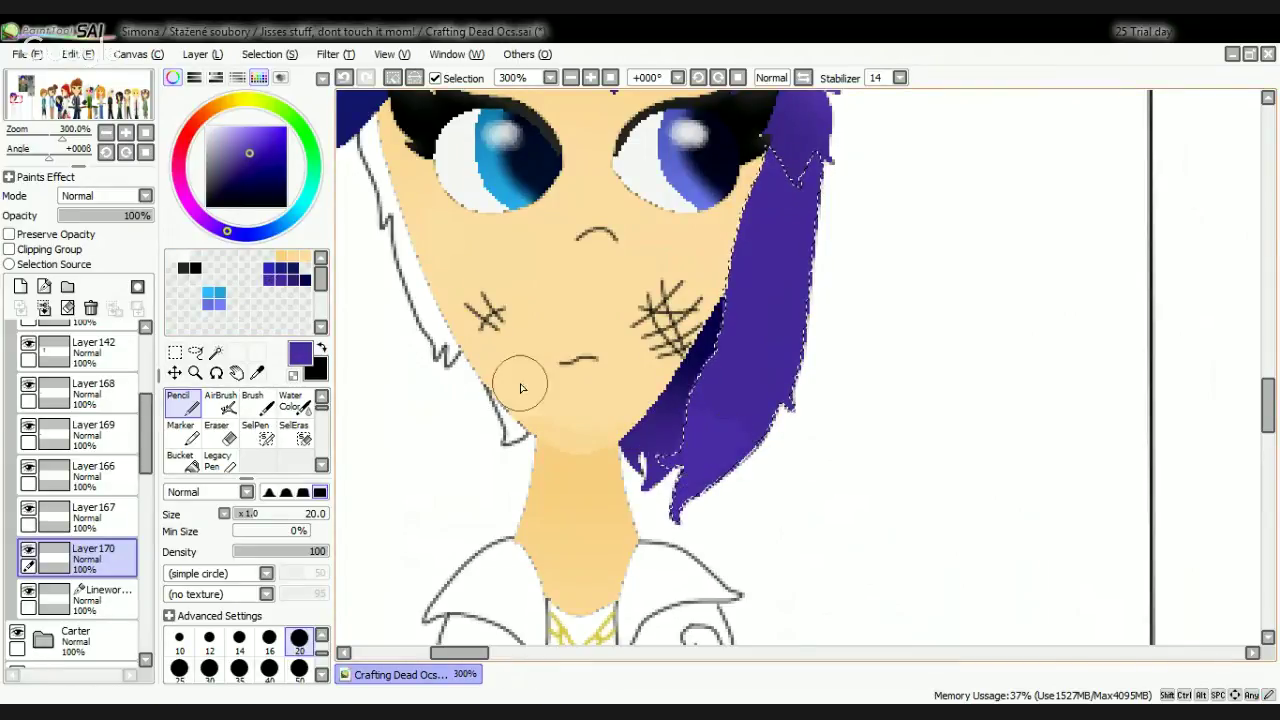
click(248, 146)
mouse_move(697, 430)
mouse_down()
mouse_move(674, 466)
mouse_move(703, 457)
mouse_up()
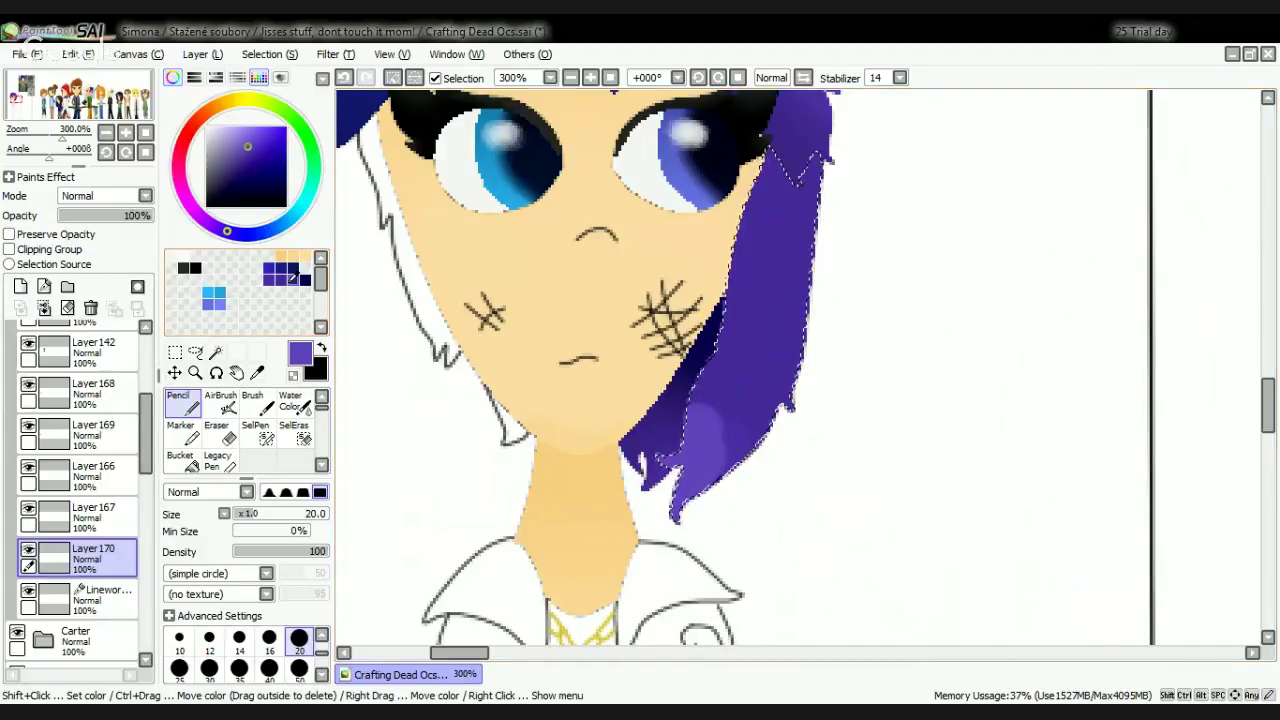
click(292, 277)
mouse_move(709, 243)
mouse_down()
mouse_move(768, 148)
mouse_move(812, 195)
mouse_move(823, 153)
mouse_move(823, 380)
mouse_move(789, 242)
mouse_move(752, 481)
mouse_move(819, 397)
mouse_move(745, 486)
mouse_move(804, 395)
mouse_up()
Step: Blend the light, medium and dark purple areas of the outer hair section with the Blur brush at size 15
scroll(245, 430, down, 2)
click(290, 460)
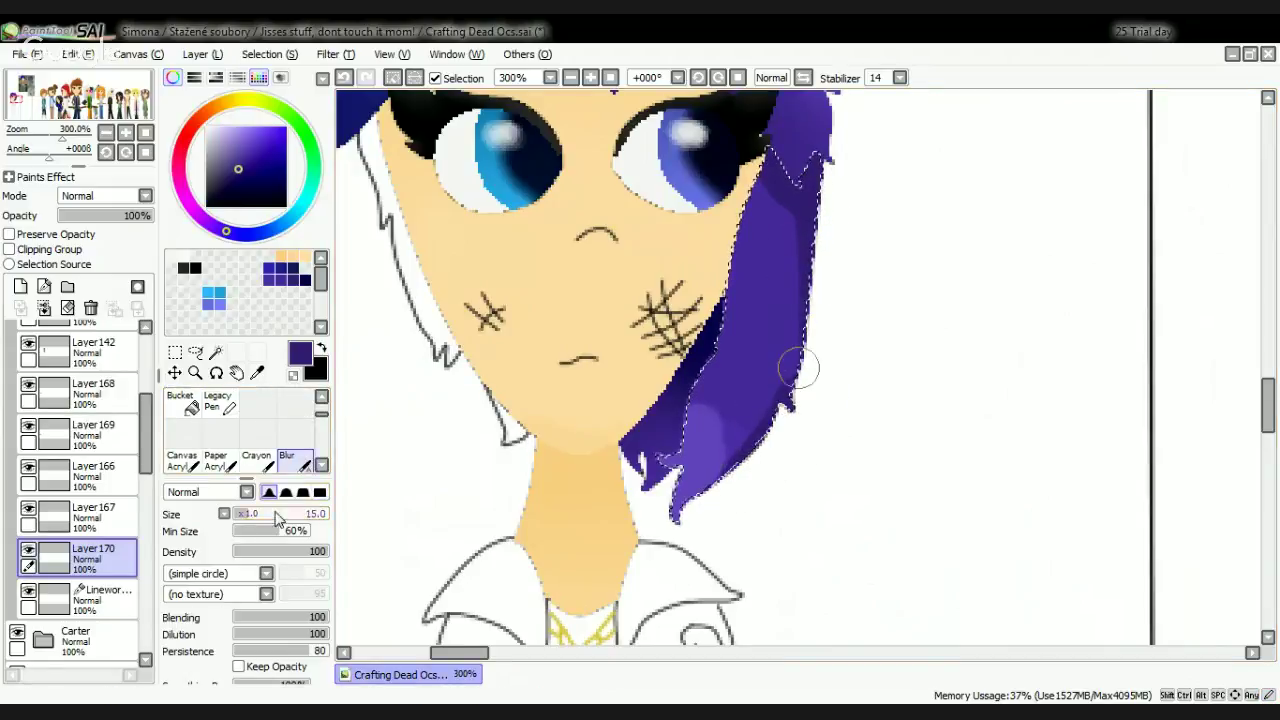
mouse_move(645, 440)
mouse_down()
mouse_move(700, 391)
mouse_move(716, 421)
mouse_move(719, 409)
mouse_move(718, 468)
mouse_move(794, 337)
mouse_move(775, 393)
mouse_move(788, 226)
mouse_move(763, 178)
mouse_move(762, 200)
mouse_move(796, 237)
mouse_move(820, 299)
mouse_move(793, 313)
mouse_move(767, 434)
mouse_move(727, 497)
mouse_move(725, 447)
mouse_move(680, 432)
mouse_up()
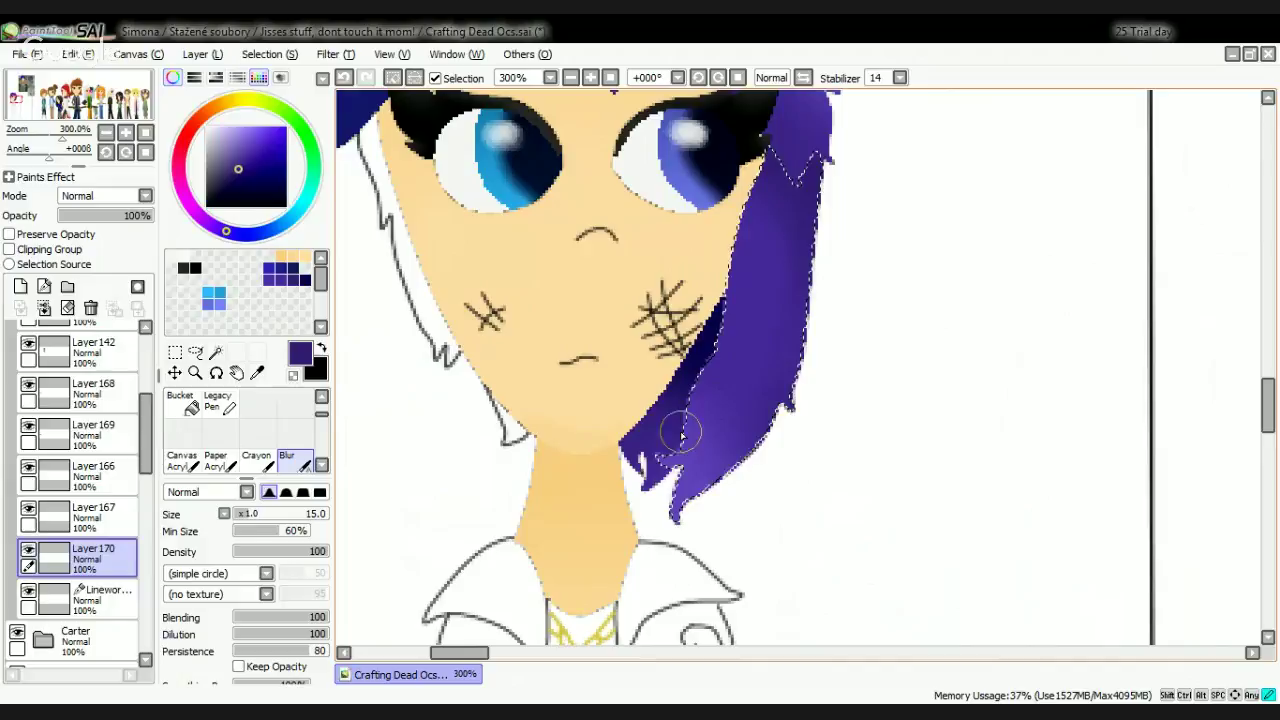
click(394, 79)
scroll(845, 292, down, 1)
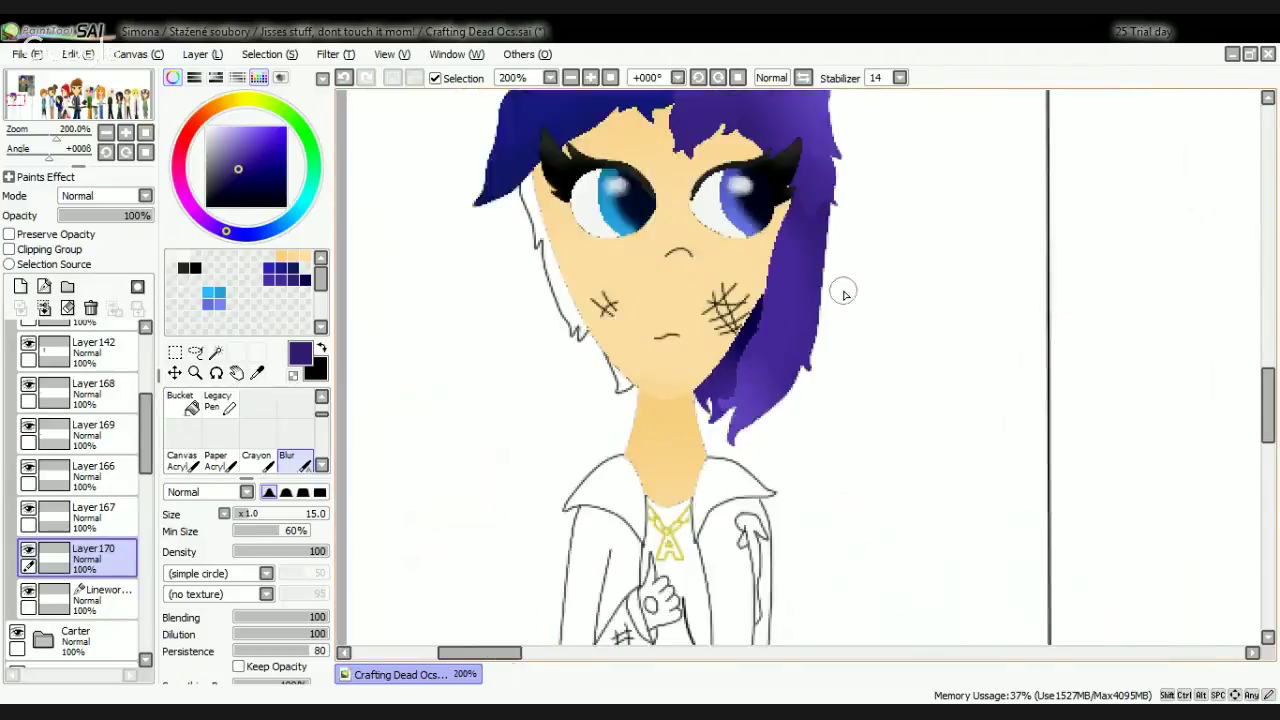
scroll(845, 292, down, 1)
key(ctrl+z)
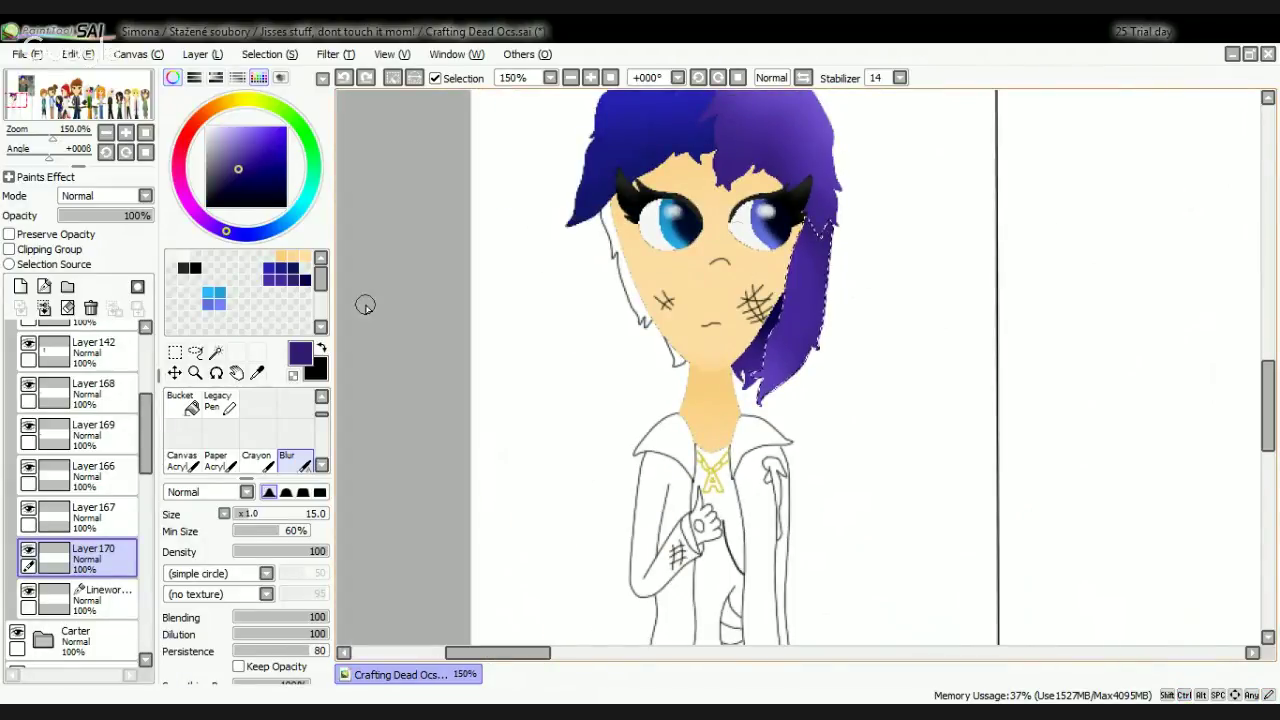
Step: Paint a dark purple band over the outer hair section's upper end and a deeper navy purple at its very top with the size 20 Pencil
click(304, 280)
key(n)
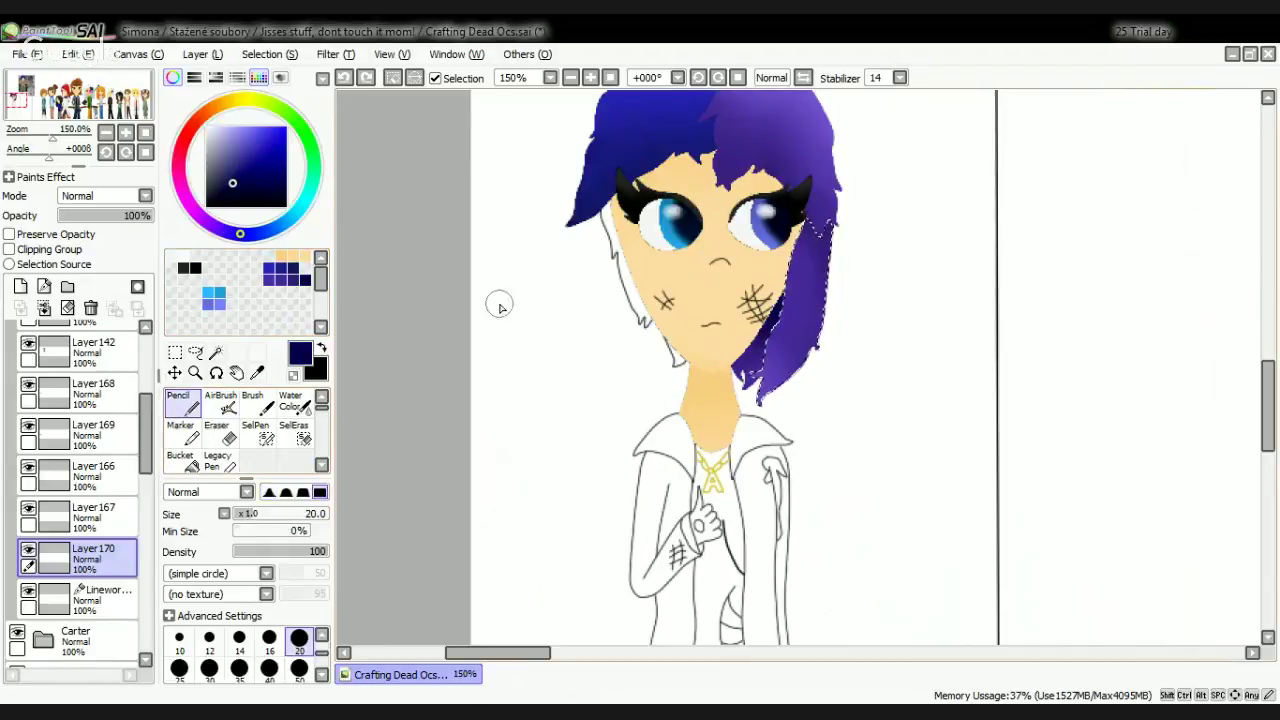
scroll(803, 235, up, 4)
mouse_move(803, 235)
mouse_down()
mouse_move(830, 265)
mouse_move(851, 237)
mouse_move(751, 245)
mouse_move(717, 286)
mouse_move(786, 342)
mouse_move(829, 254)
mouse_move(829, 350)
mouse_move(769, 343)
mouse_up()
click(293, 280)
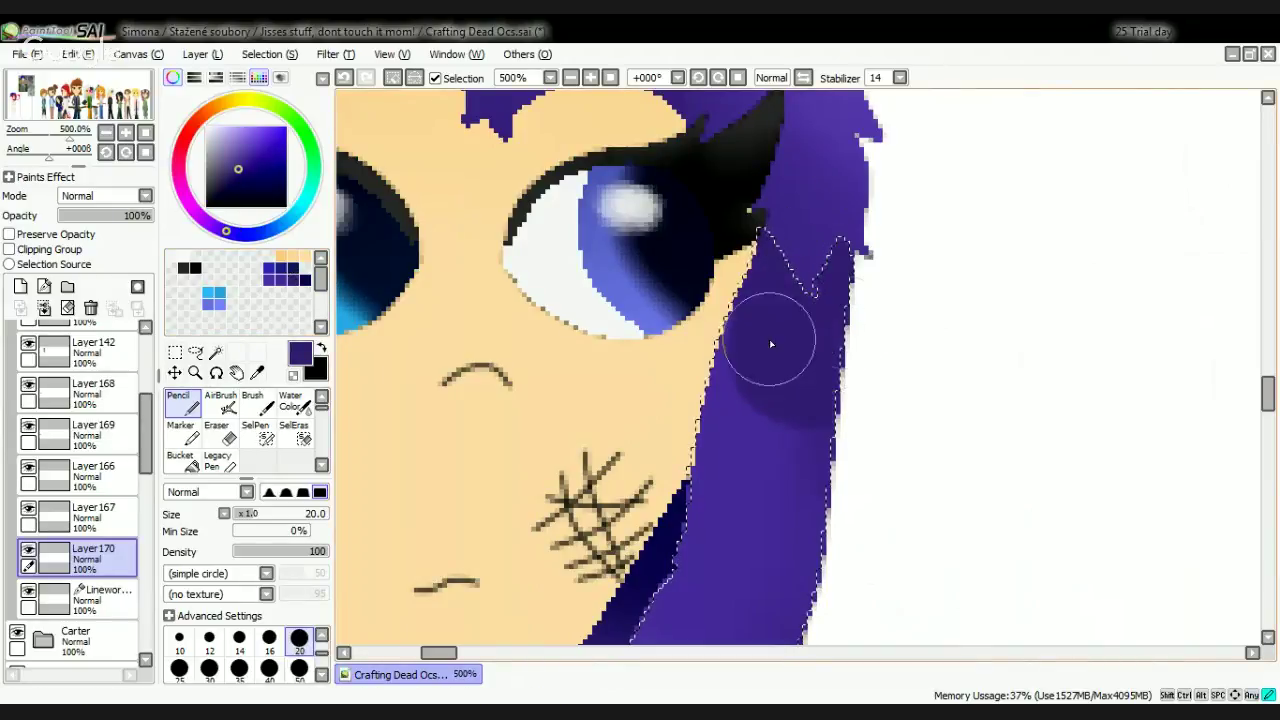
click(238, 177)
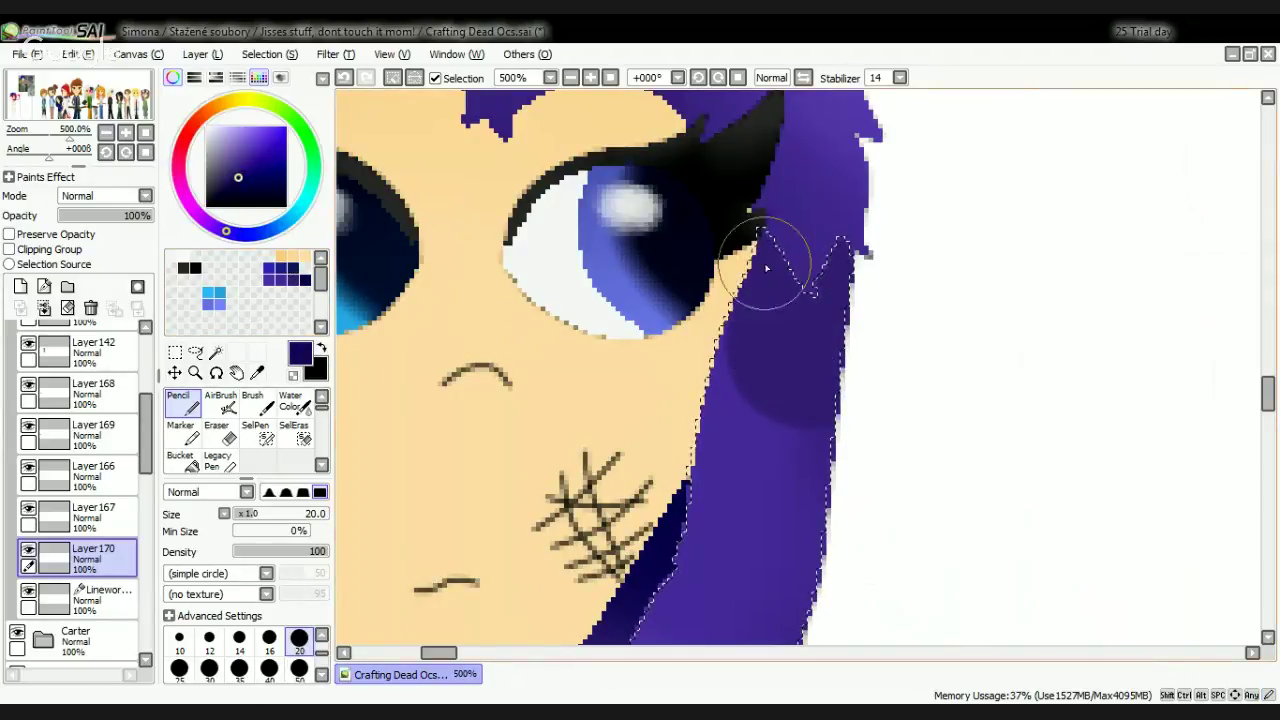
drag(757, 251, 818, 268)
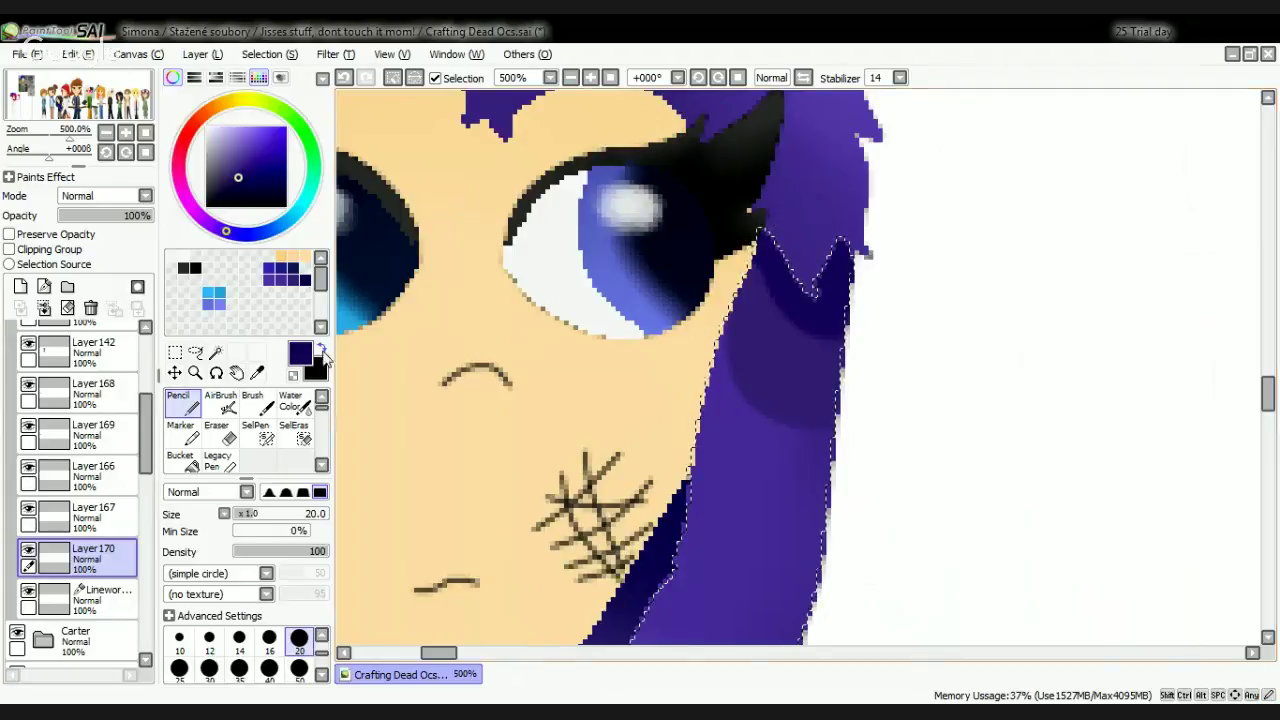
Step: Blend the dark bands at the top of the outer hair section with the Blur brush at size 15 and clear the selection
scroll(305, 442, down, 1)
scroll(305, 442, down, 1)
click(298, 434)
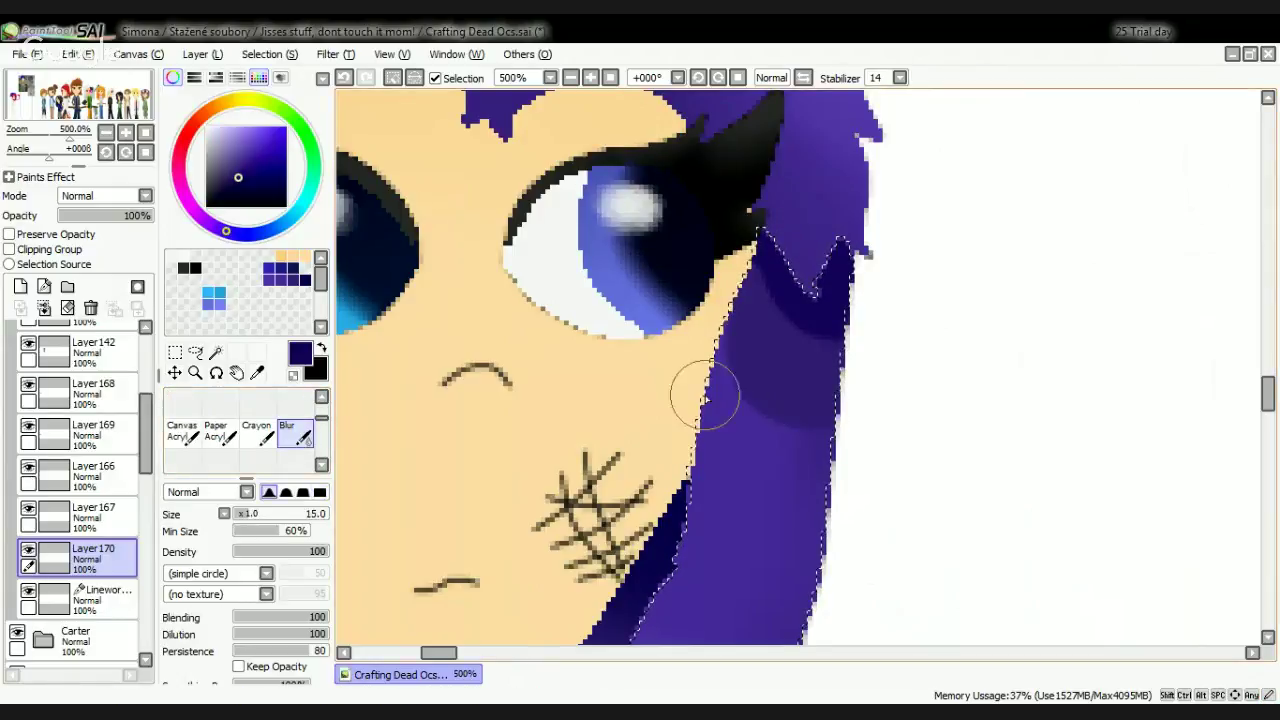
mouse_move(806, 290)
mouse_down()
mouse_move(826, 379)
mouse_move(869, 396)
mouse_up()
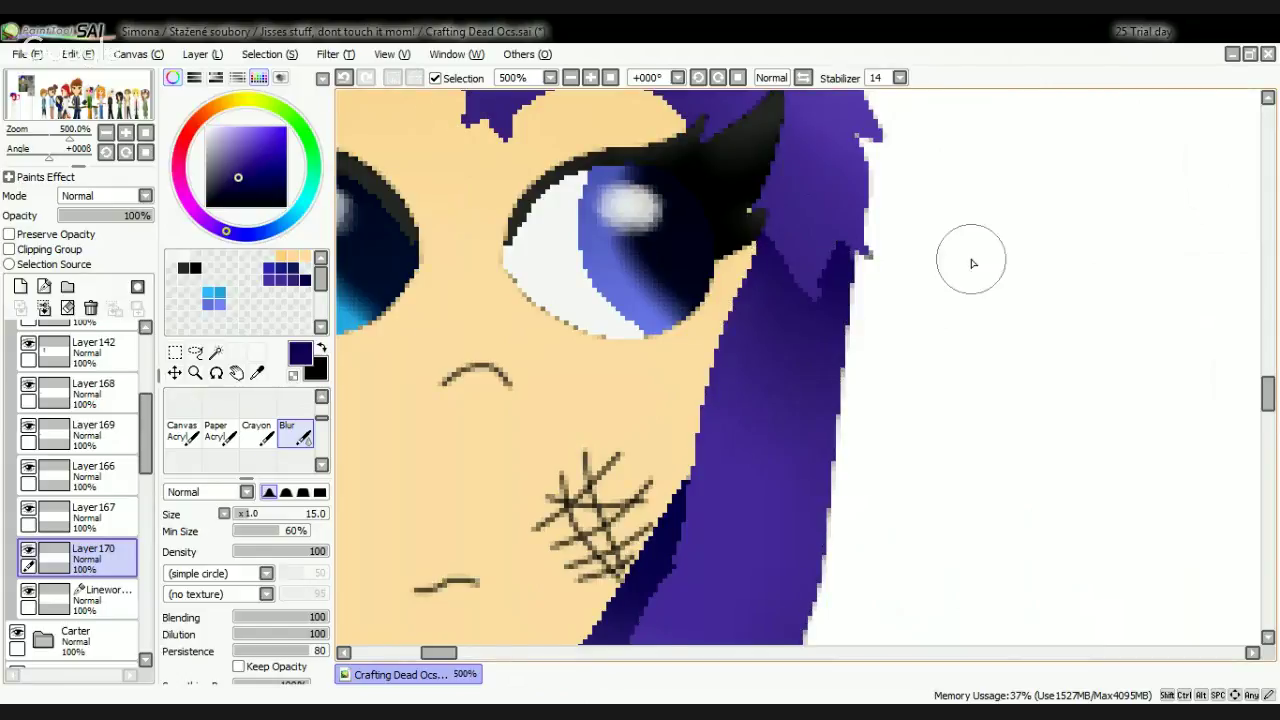
scroll(971, 263, down, 4)
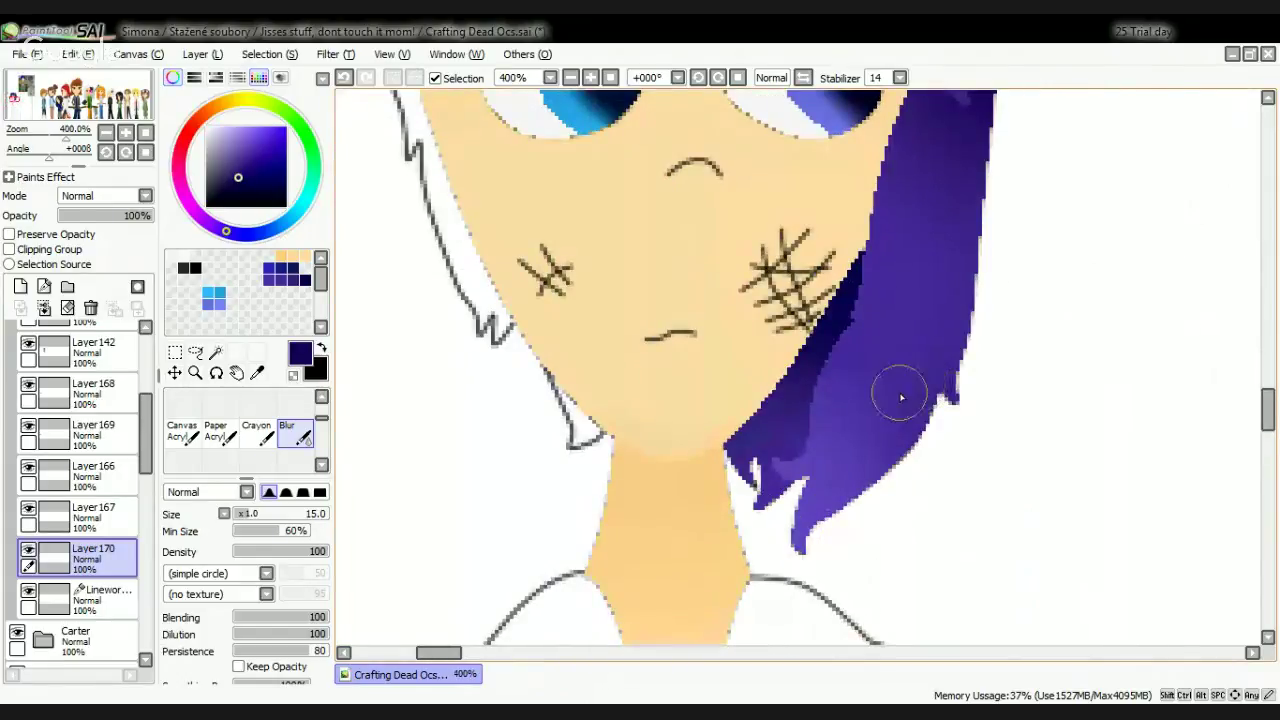
scroll(900, 390, down, 2)
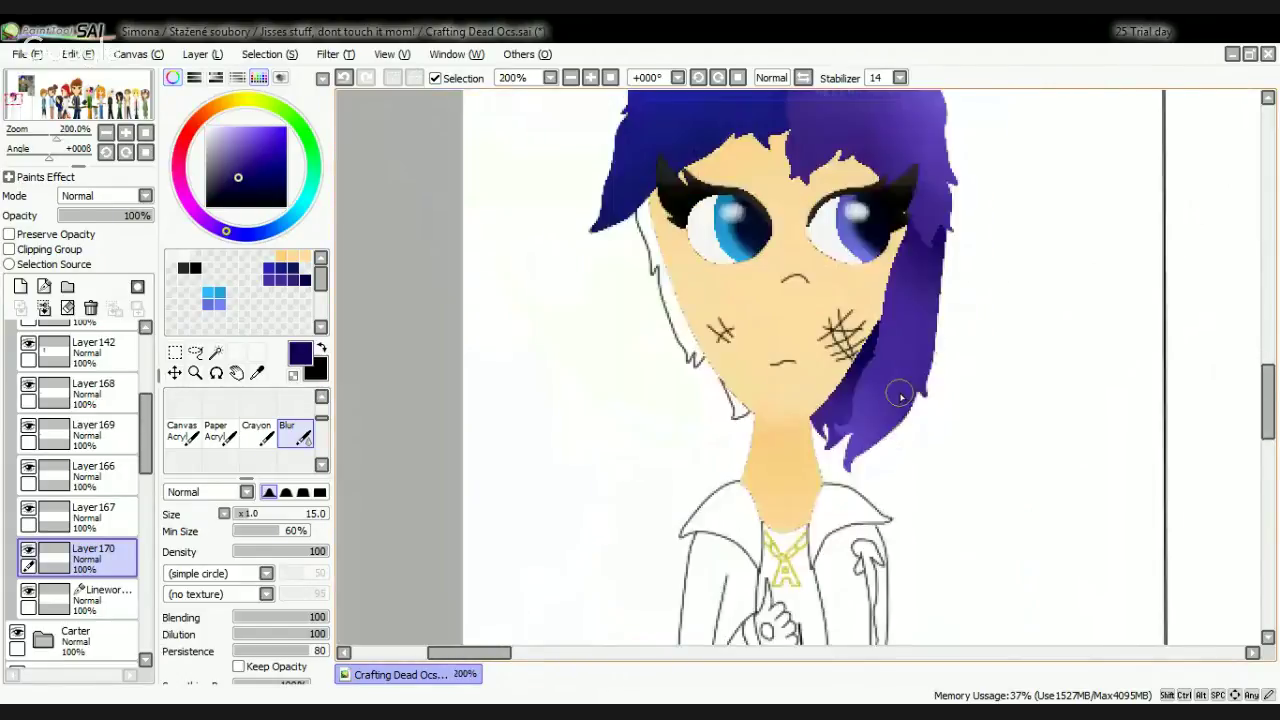
Step: Select the two unfilled hair pieces along the opposite side of the face on the linework layer with the Magic Wand, including the narrow gap pixels
click(100, 598)
click(215, 352)
scroll(877, 297, down, 2)
scroll(877, 297, down, 1)
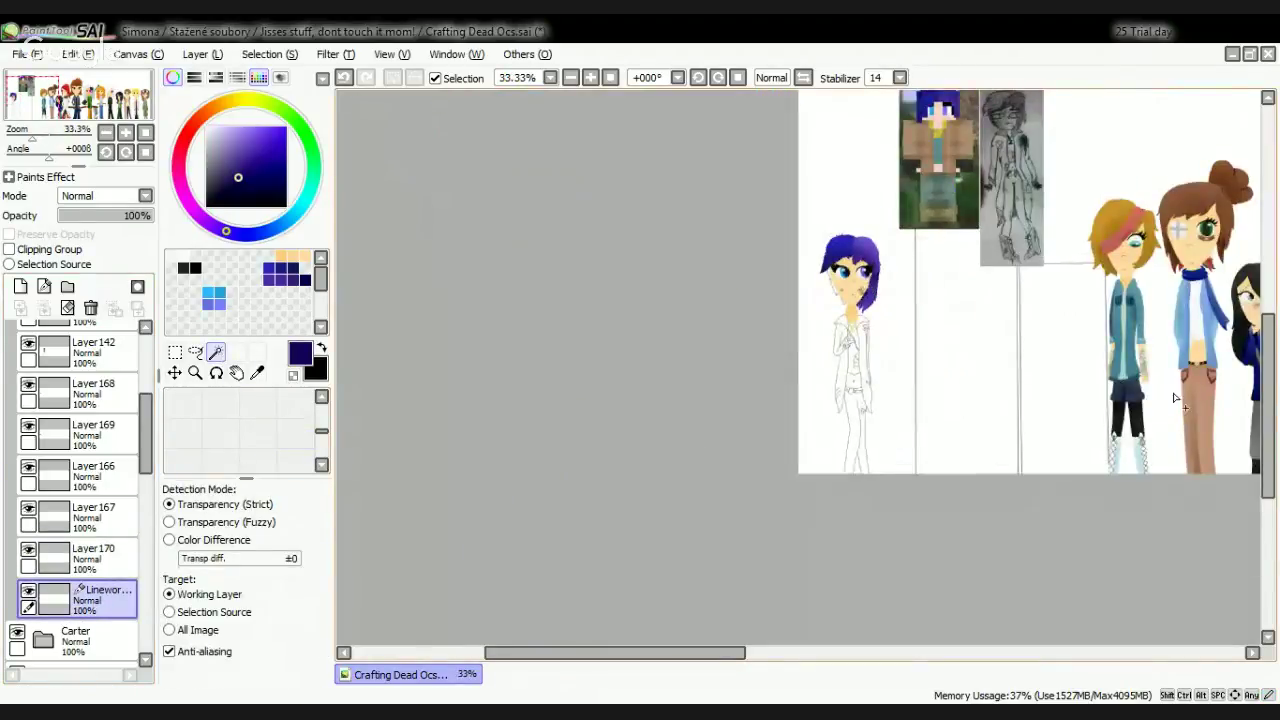
scroll(930, 285, up, 2)
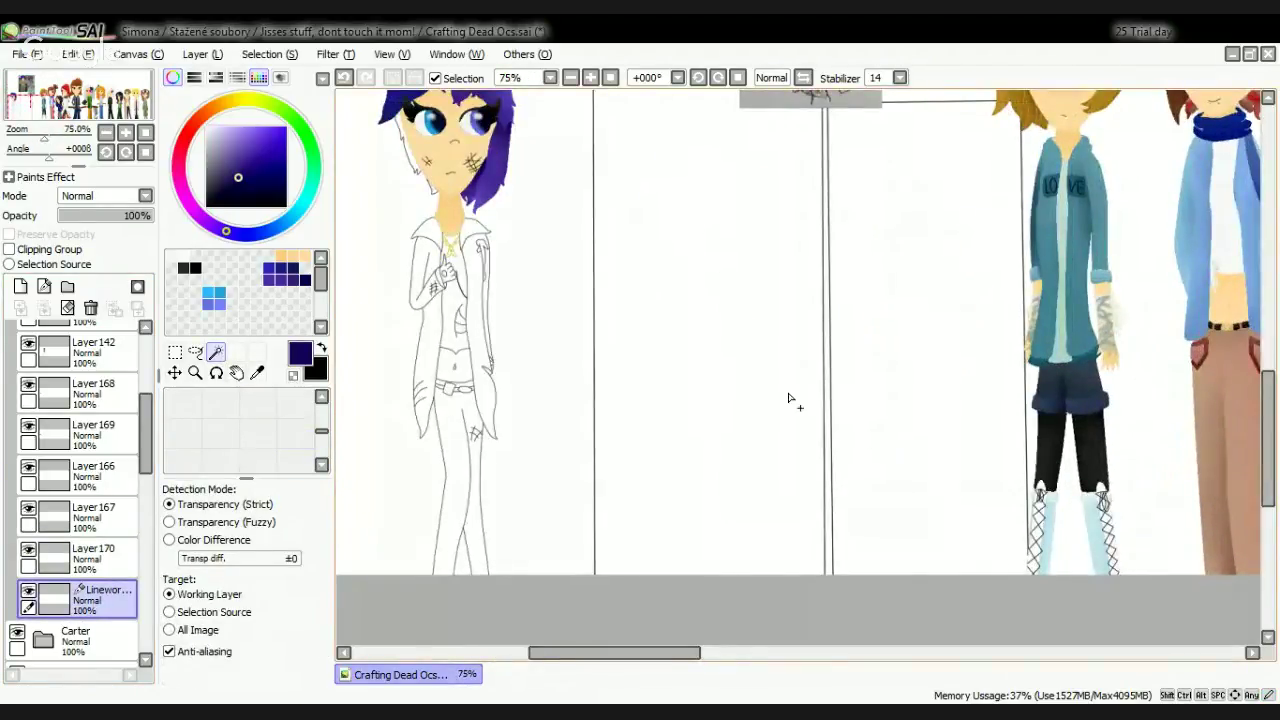
scroll(791, 400, down, 2)
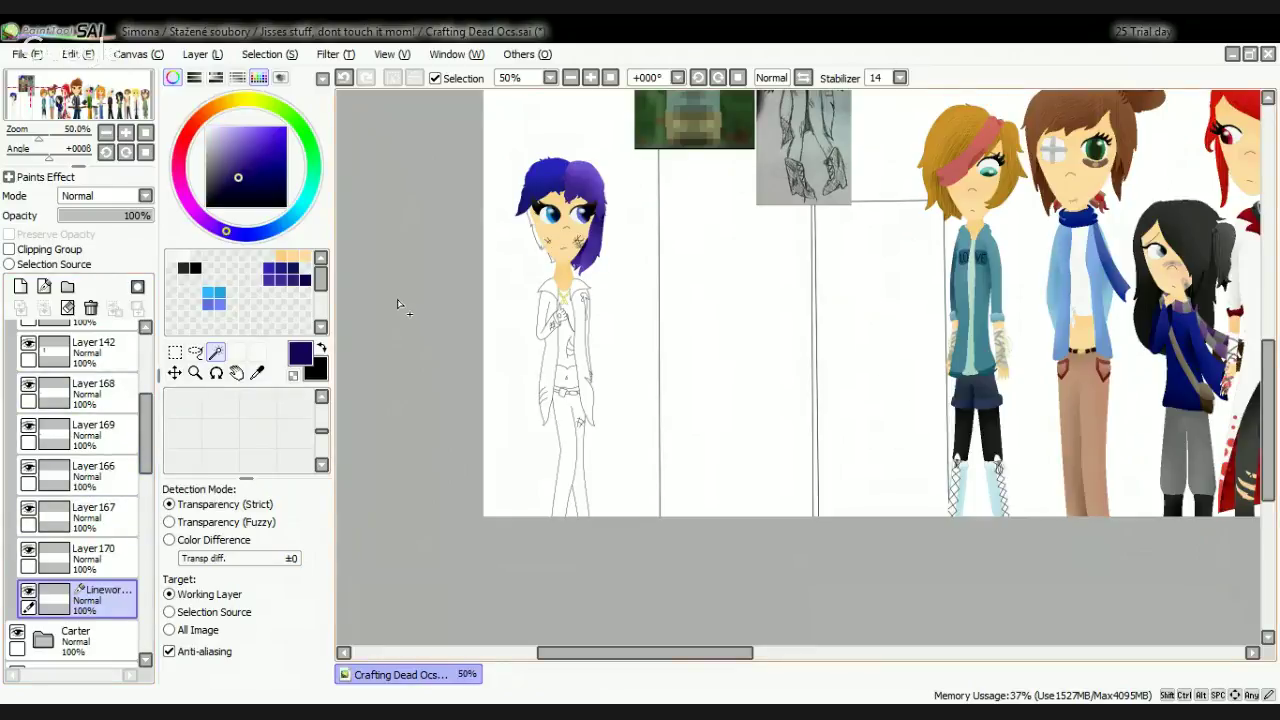
scroll(537, 240, up, 7)
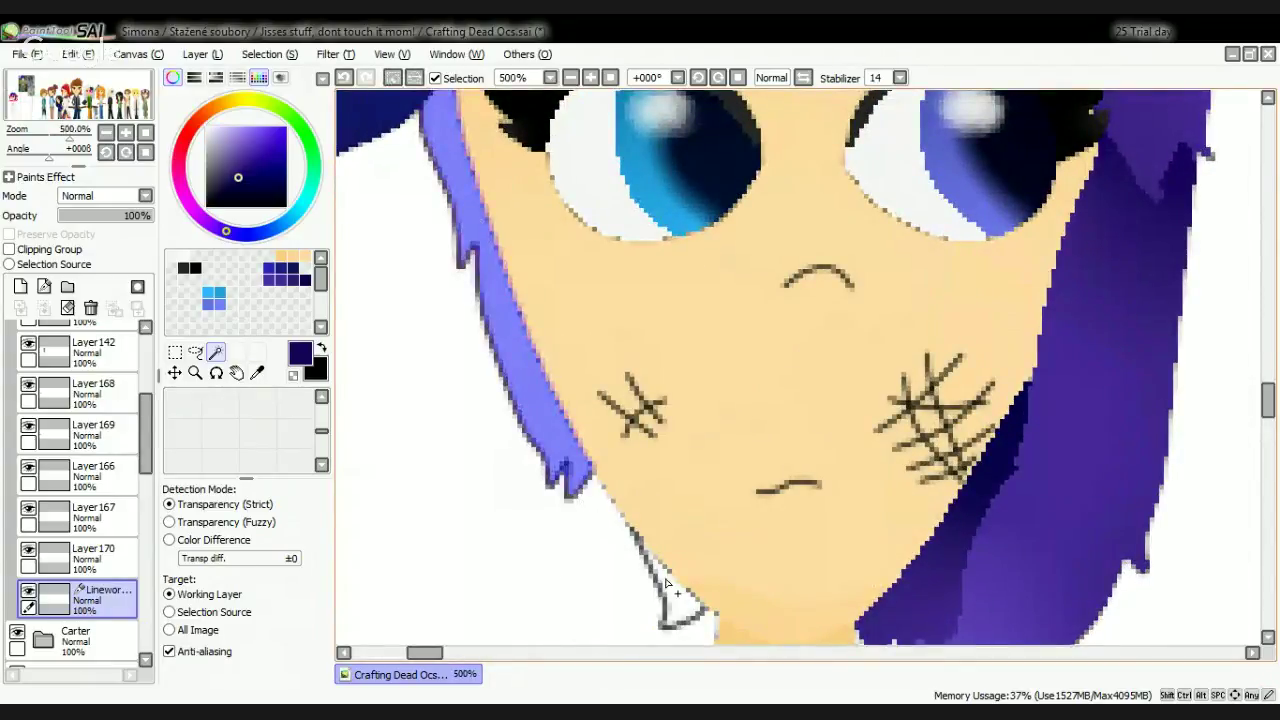
scroll(670, 581, up, 5)
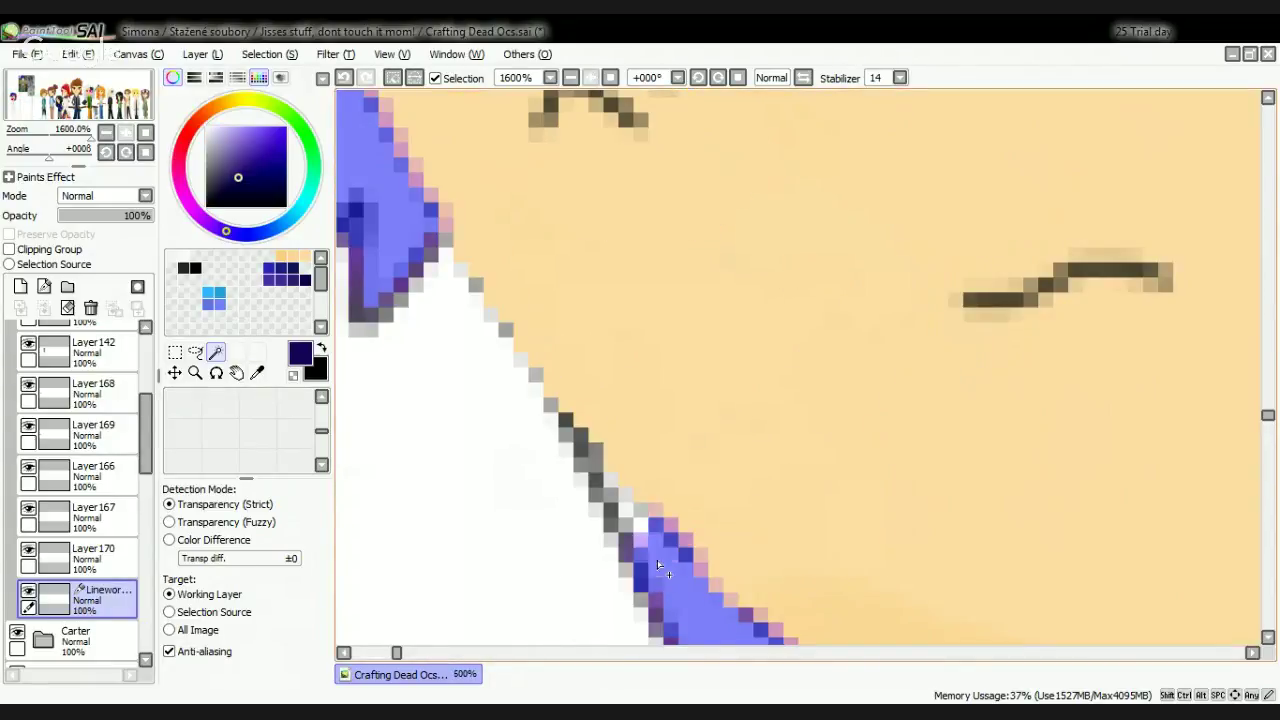
drag(620, 490, 563, 414)
scroll(646, 442, down, 4)
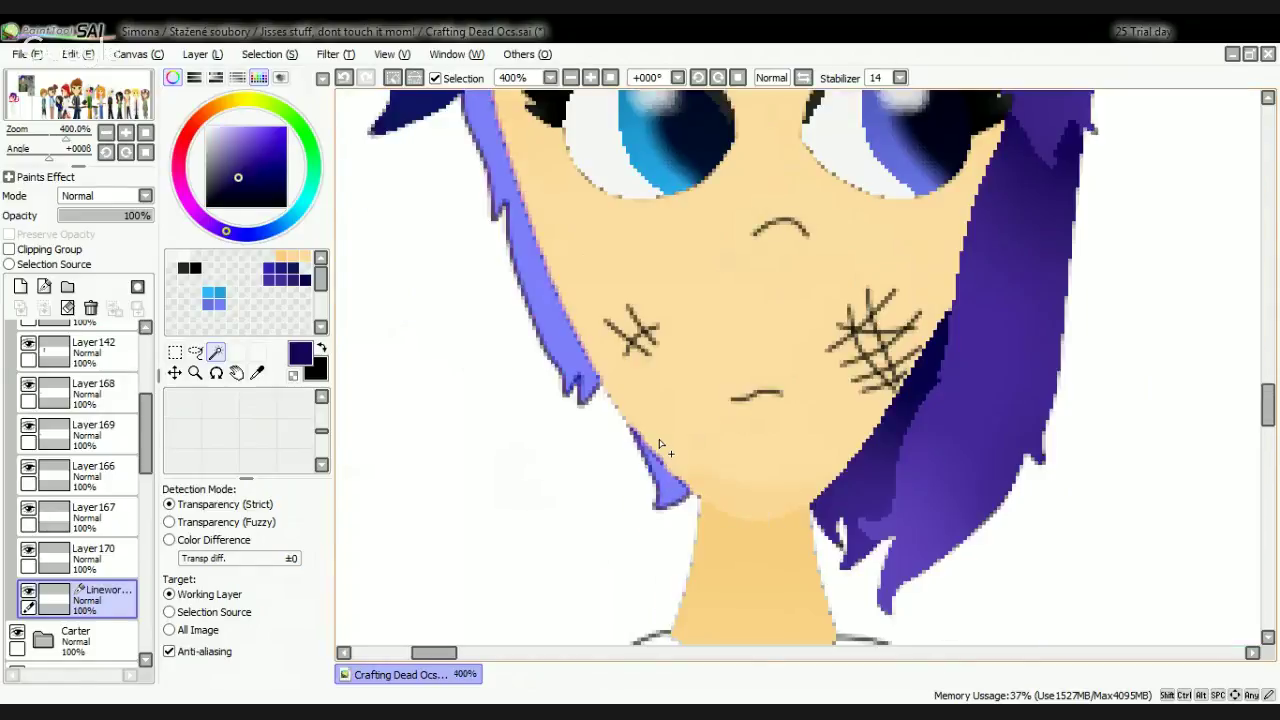
Step: Hide the Jackson and Madeline layer folders, whose vertical lines run beside the blue-and-purple-haired character
scroll(108, 614, down, 3)
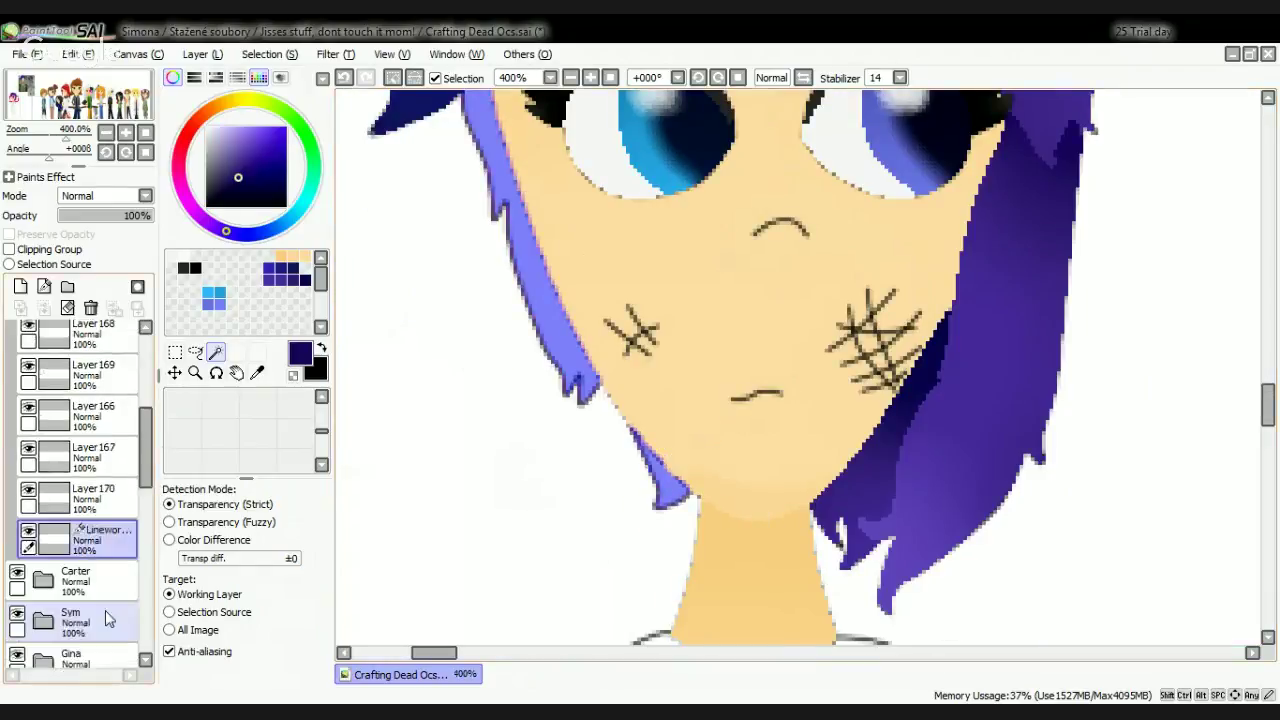
scroll(110, 578, down, 2)
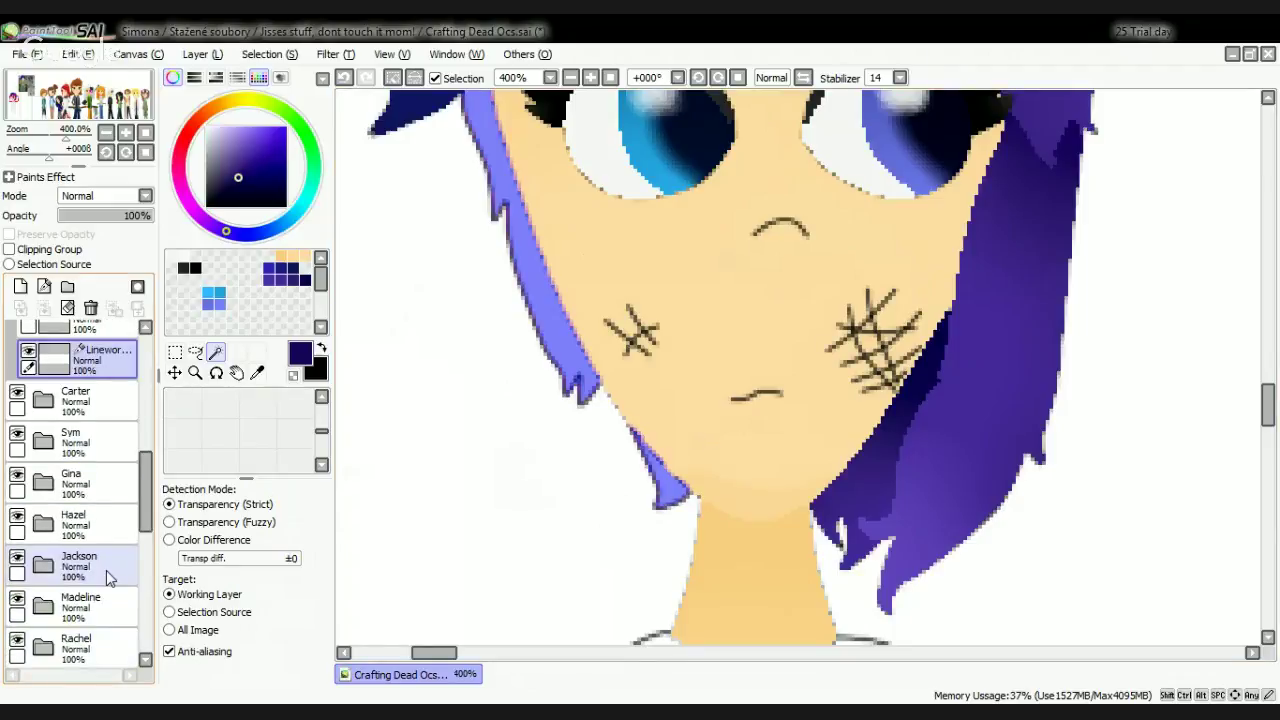
click(17, 557)
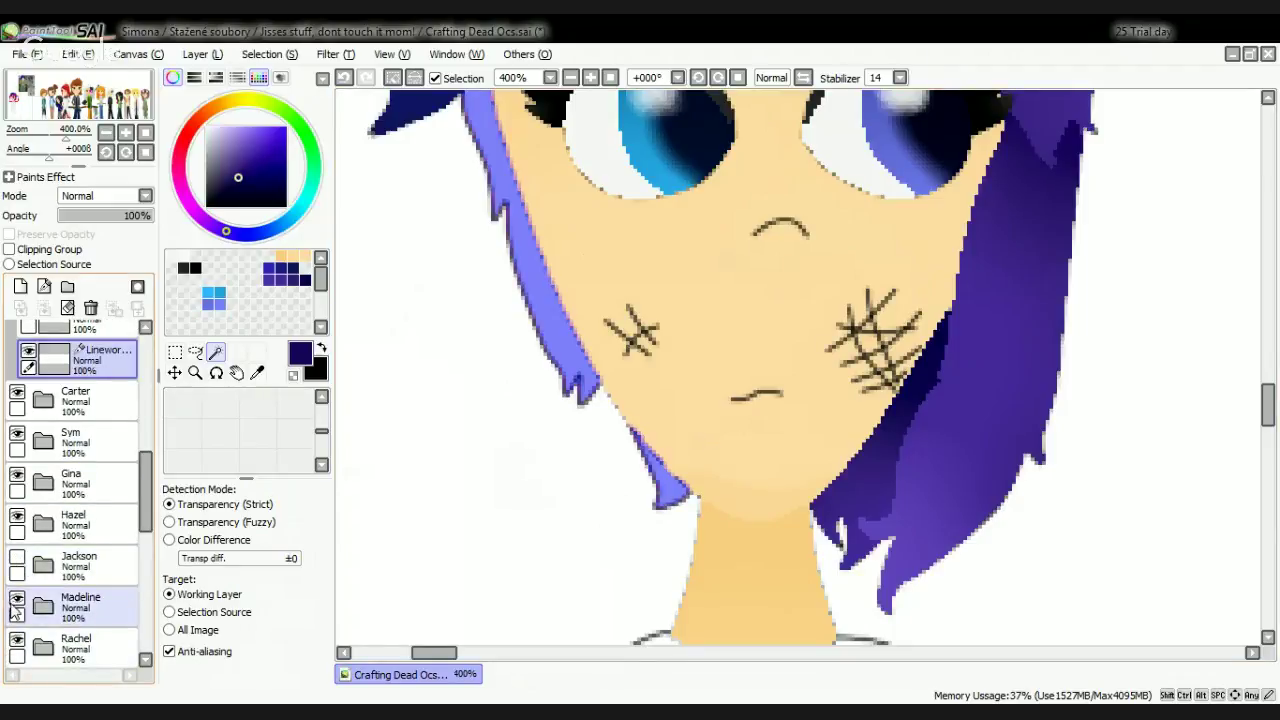
click(16, 602)
scroll(500, 486, down, 3)
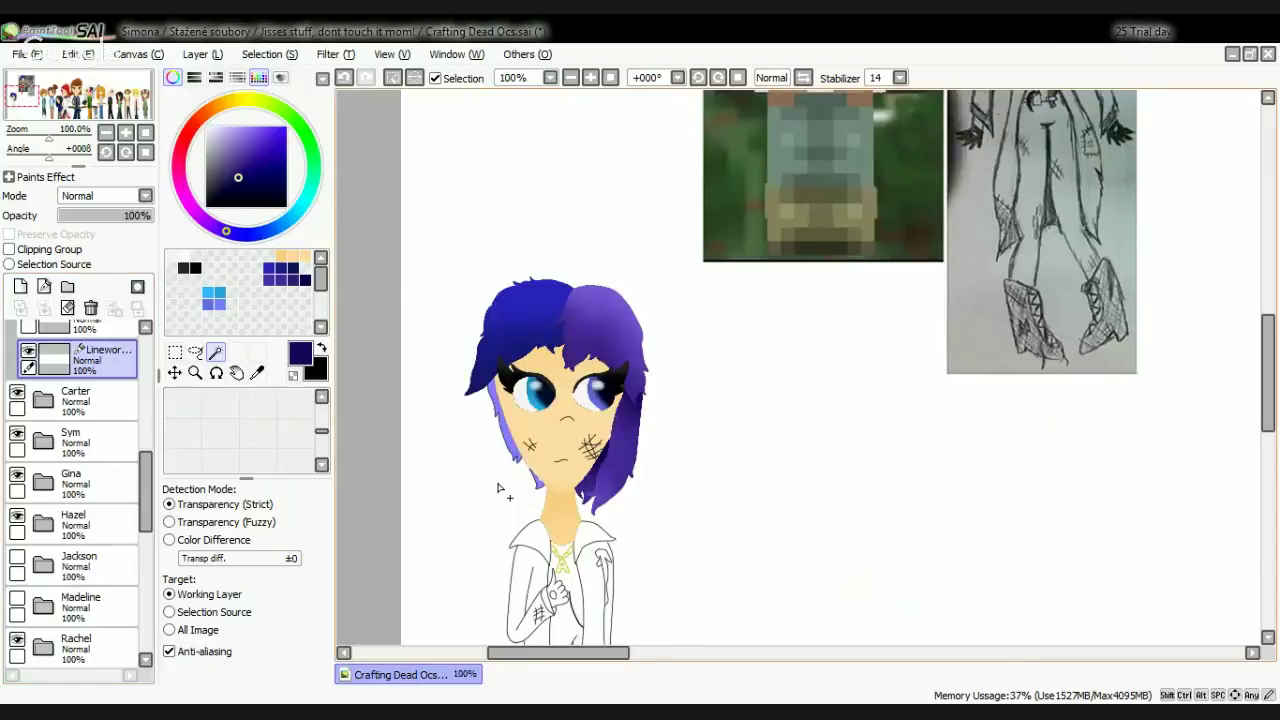
scroll(500, 486, down, 1)
Step: Toggle the Jackson and Madeline folders on and off to compare the canvas with and without their lines
click(16, 602)
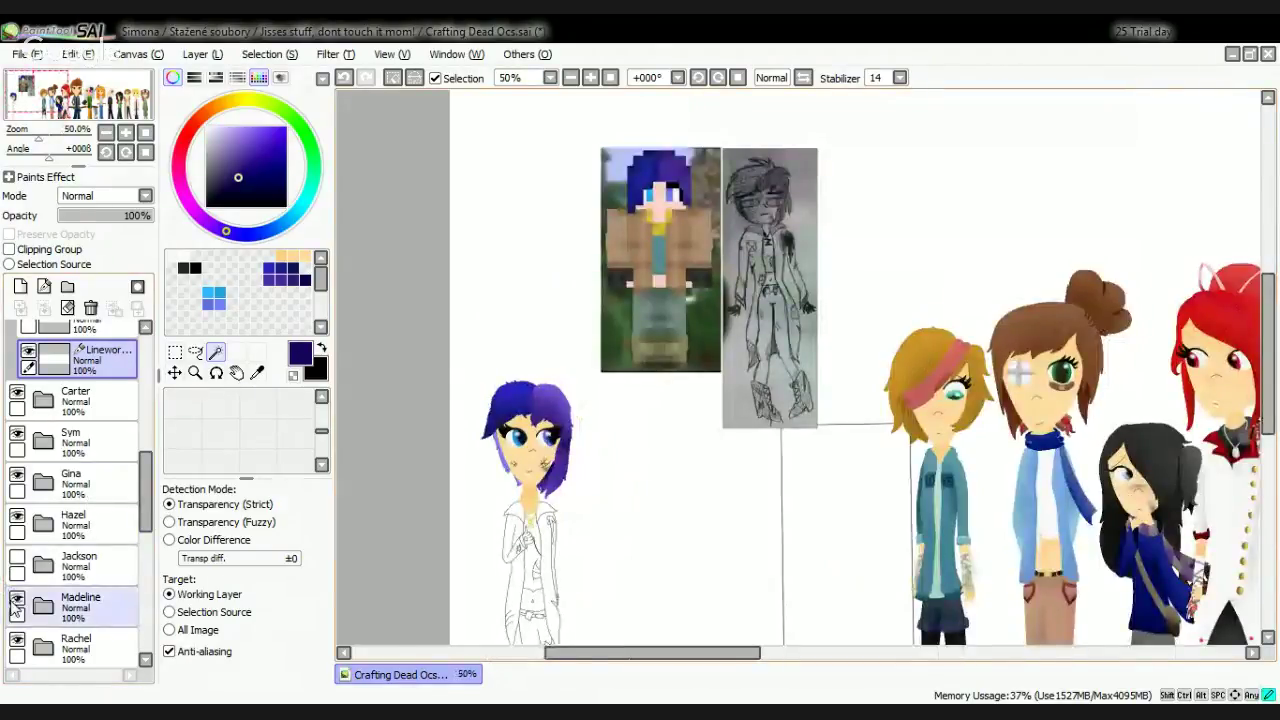
click(17, 557)
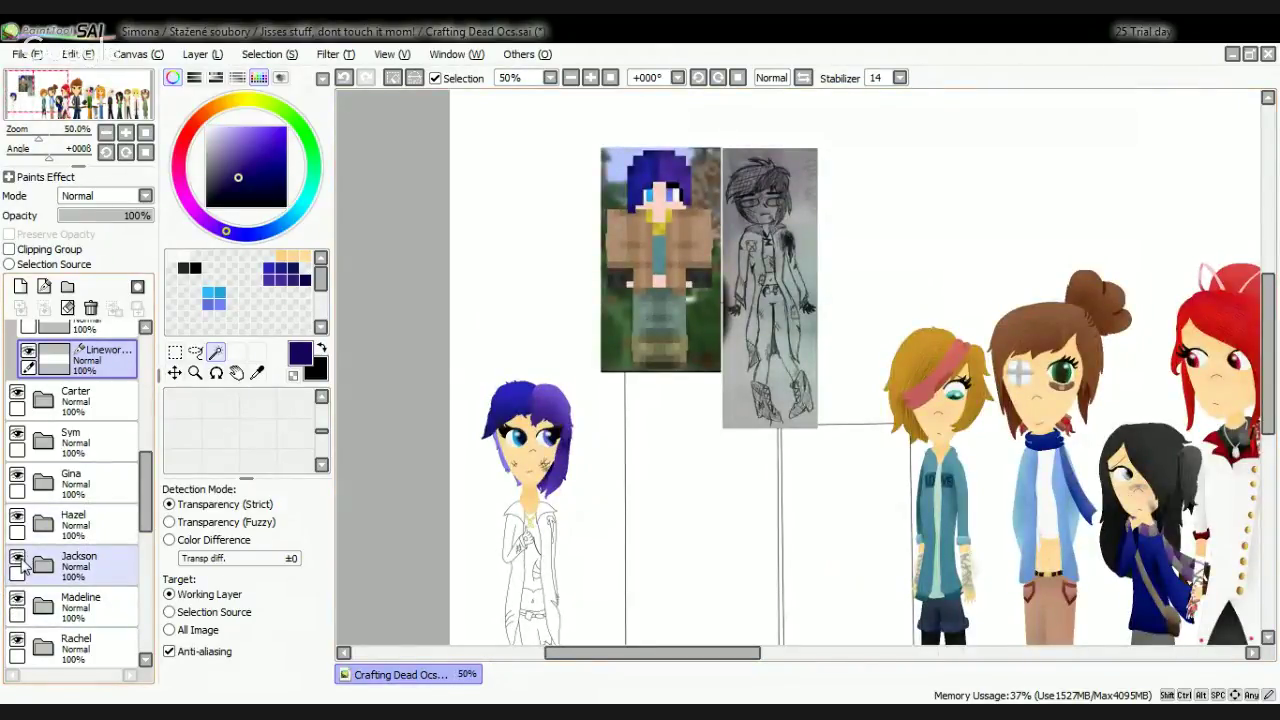
click(17, 557)
click(16, 602)
scroll(628, 412, up, 2)
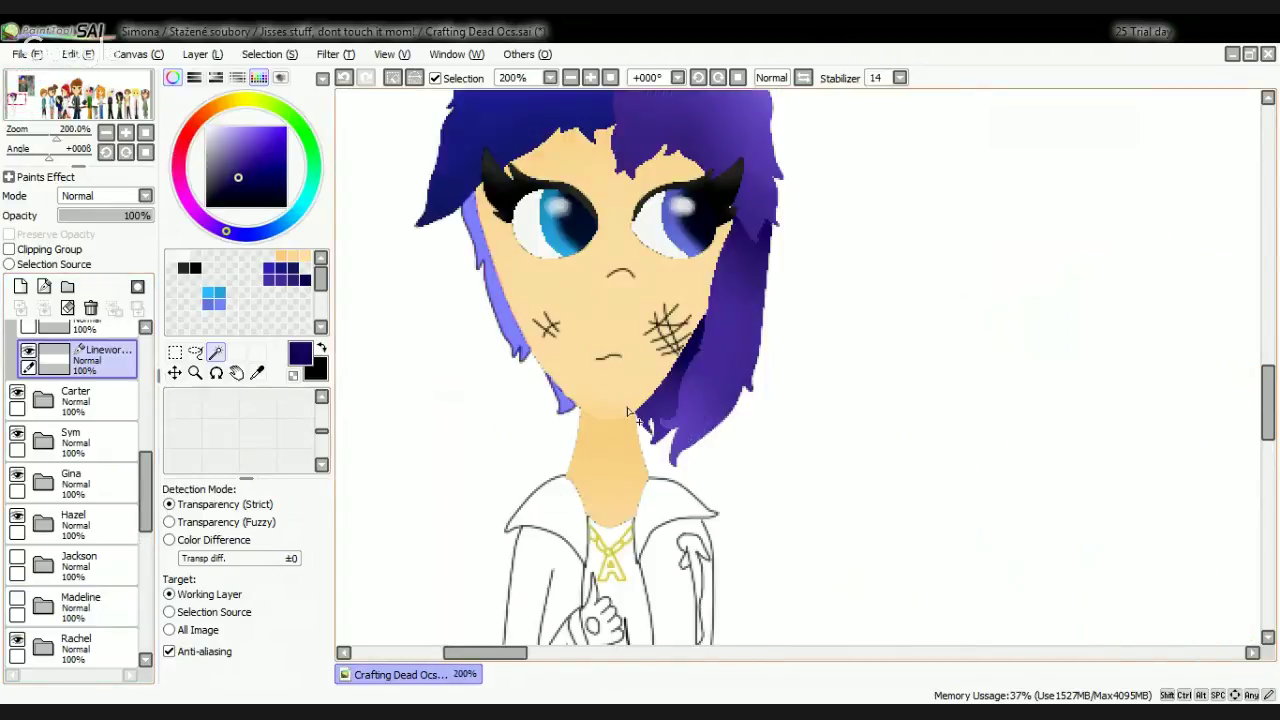
Step: On Layer170, paint the two selected hair pieces beside the face dark blue with the Pencil at size 20
scroll(558, 209, down, 1)
scroll(562, 145, up, 1)
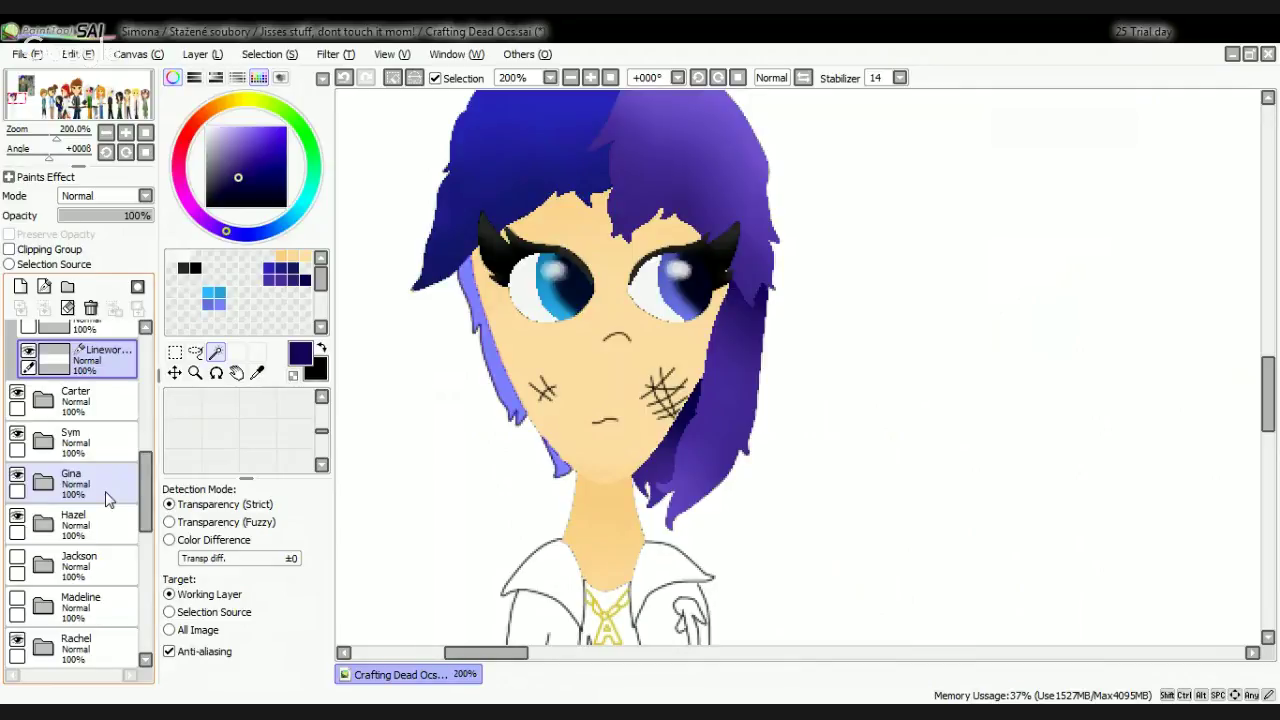
scroll(110, 500, up, 5)
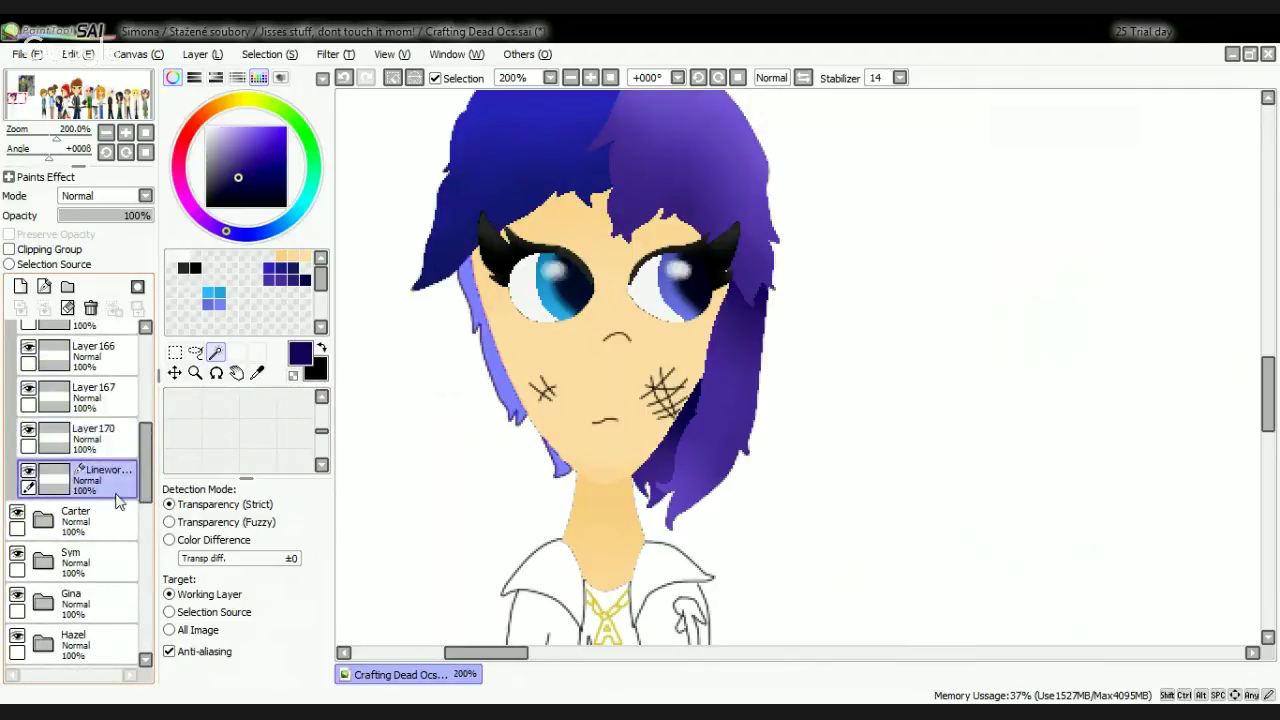
click(113, 499)
click(189, 408)
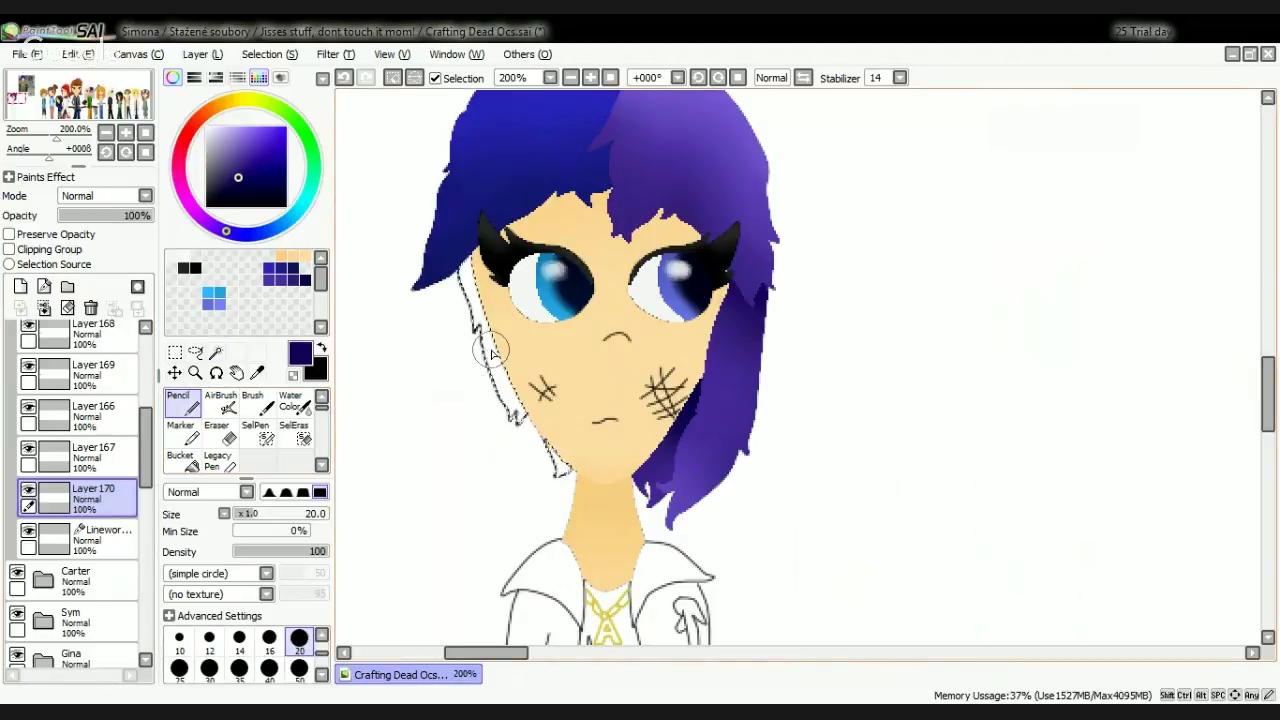
scroll(491, 347, up, 2)
click(281, 269)
mouse_move(445, 182)
mouse_down()
mouse_move(460, 298)
mouse_move(476, 246)
mouse_up()
mouse_move(470, 330)
mouse_down()
mouse_move(496, 462)
mouse_move(516, 390)
mouse_move(581, 546)
mouse_move(609, 563)
mouse_up()
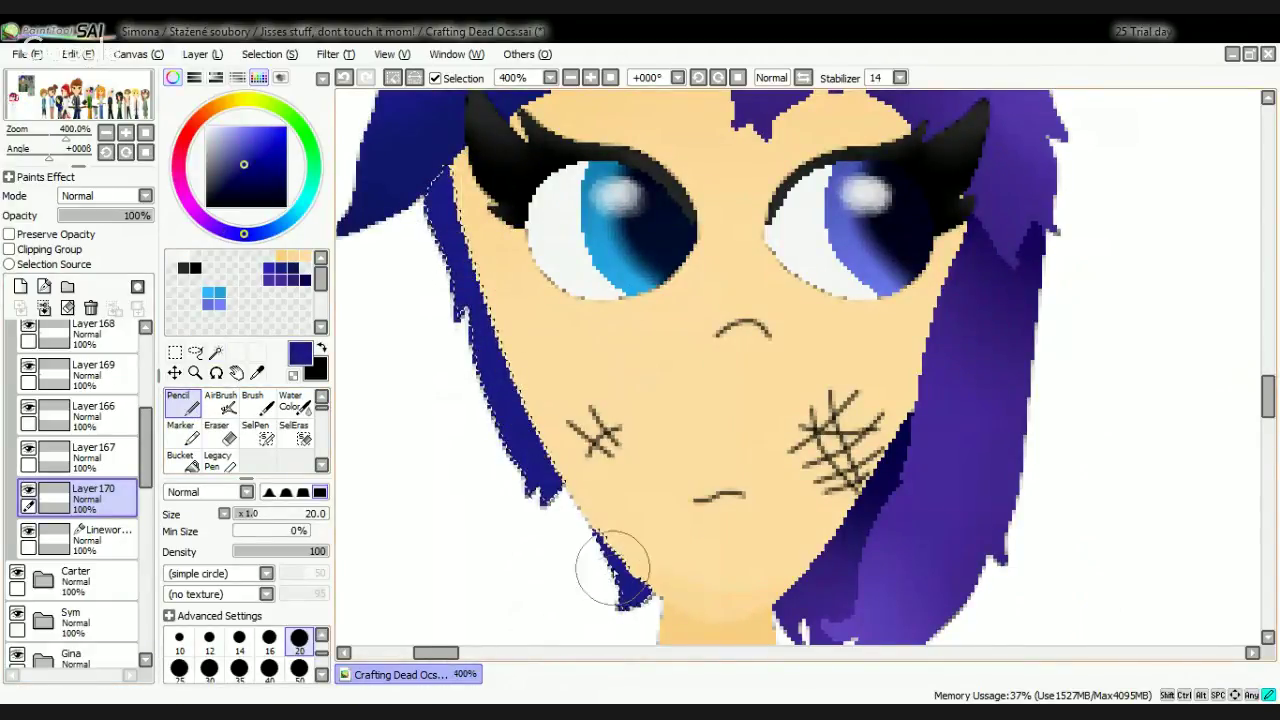
Step: Repaint the two pieces in a darker navy and shade their edge along the face with the darkest navy
click(303, 262)
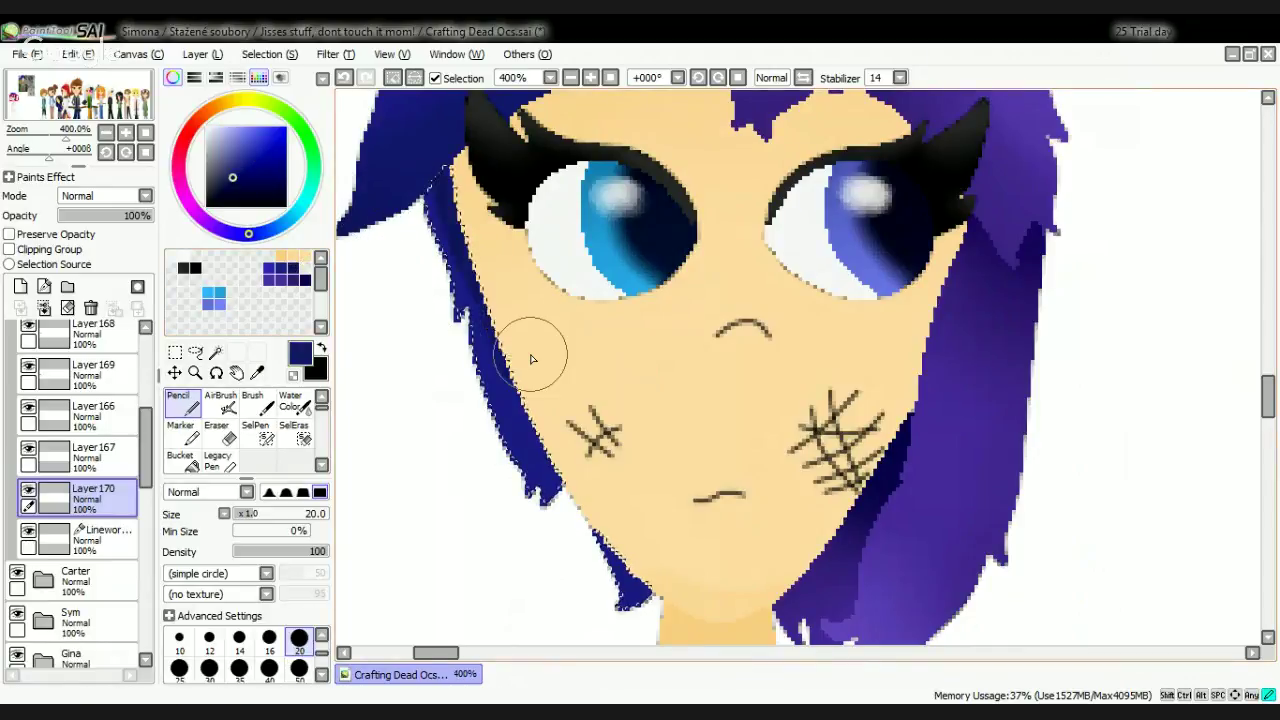
click(227, 189)
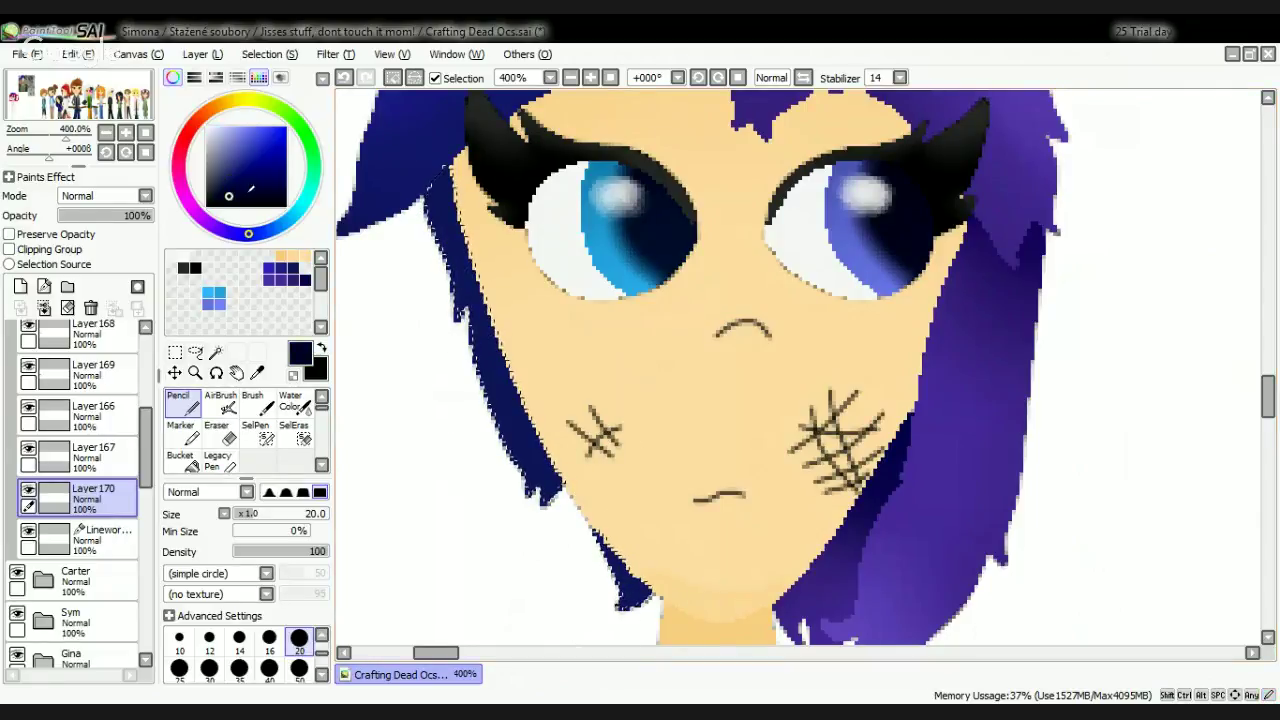
mouse_move(463, 170)
mouse_down()
mouse_move(508, 270)
mouse_move(498, 200)
mouse_move(466, 171)
mouse_move(425, 180)
mouse_move(446, 205)
mouse_move(469, 201)
mouse_move(537, 376)
mouse_up()
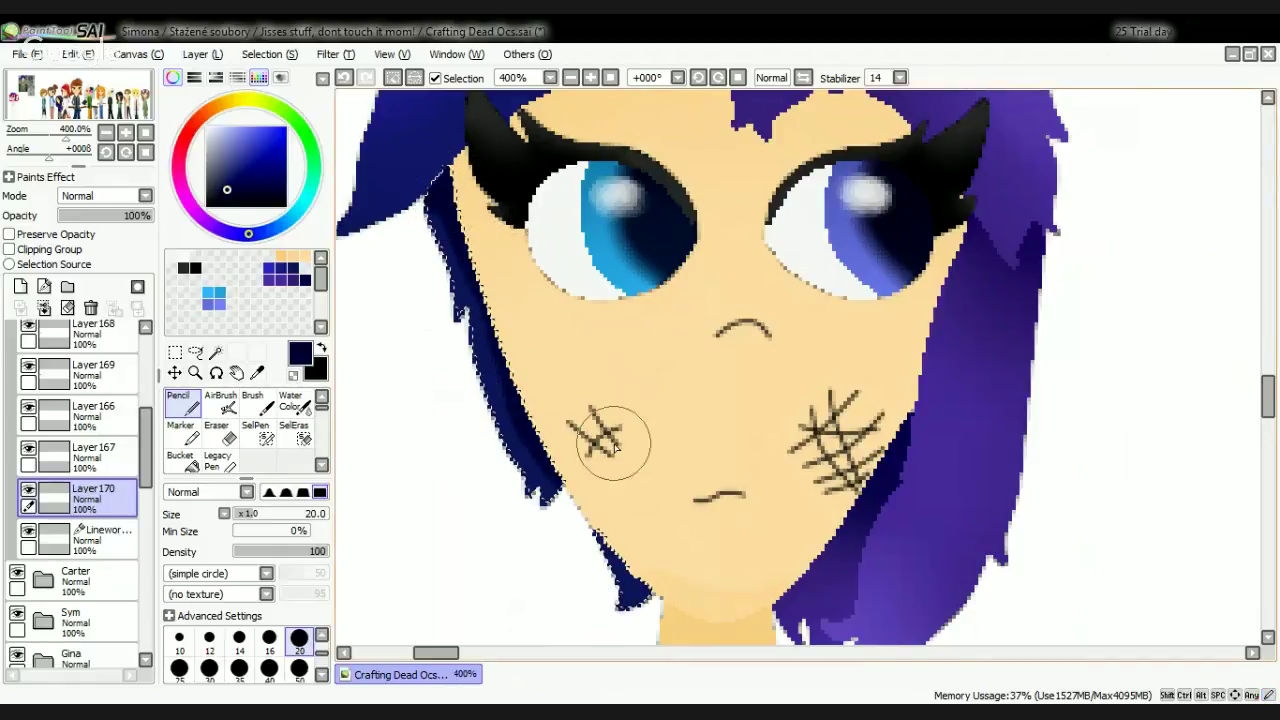
Step: Blend the dark shading on the small lower hair piece near the chin with the Blur brush at size 3
scroll(681, 578, up, 2)
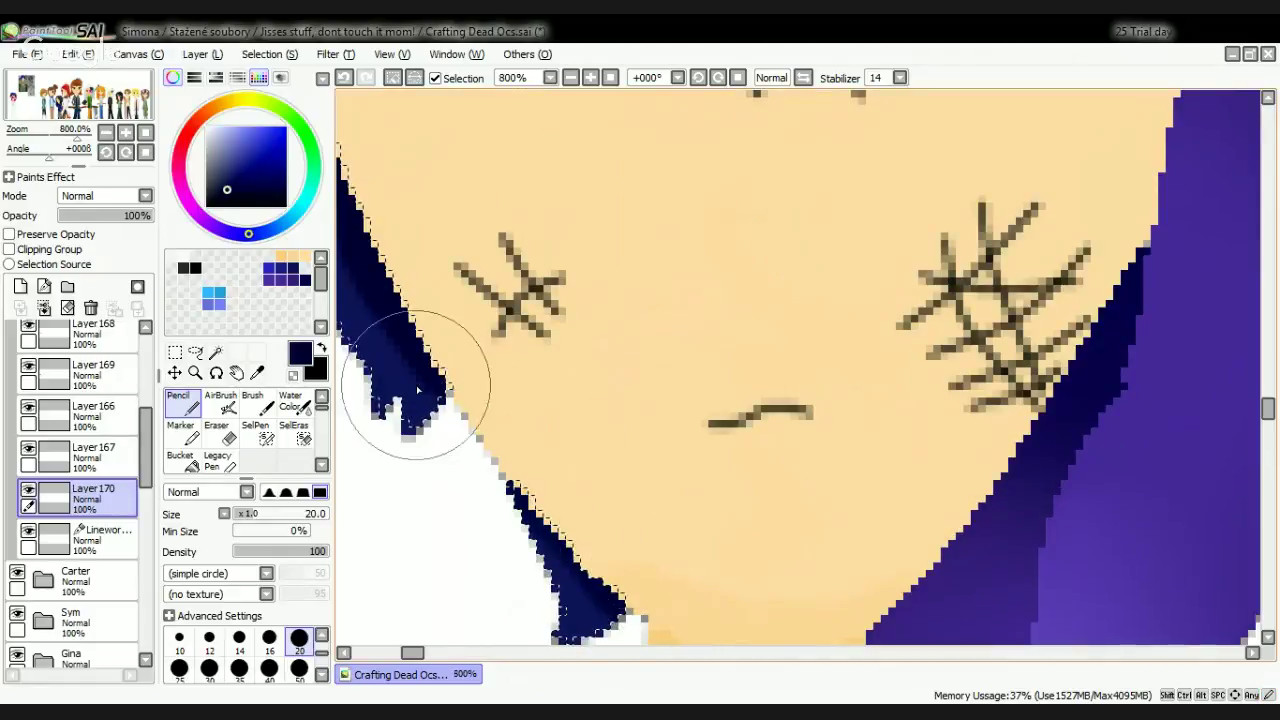
scroll(300, 435, down, 3)
click(292, 405)
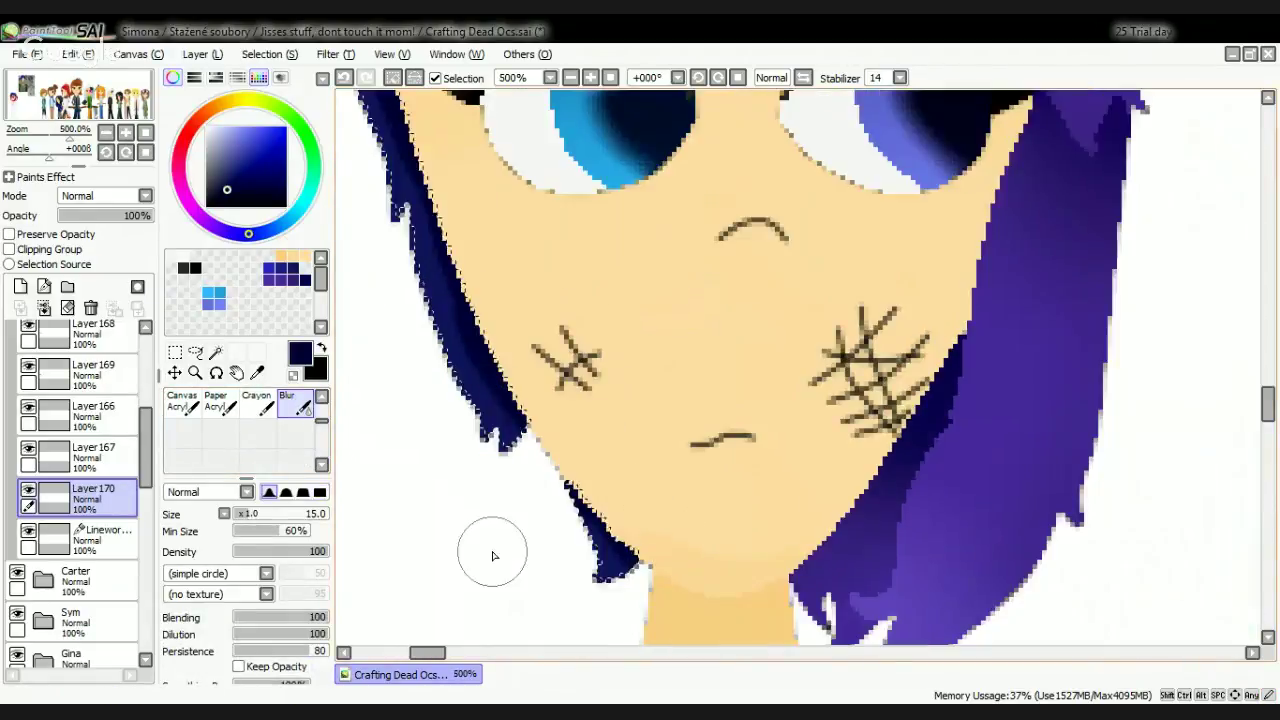
scroll(492, 551, down, 3)
drag(247, 519, 239, 518)
scroll(600, 585, up, 5)
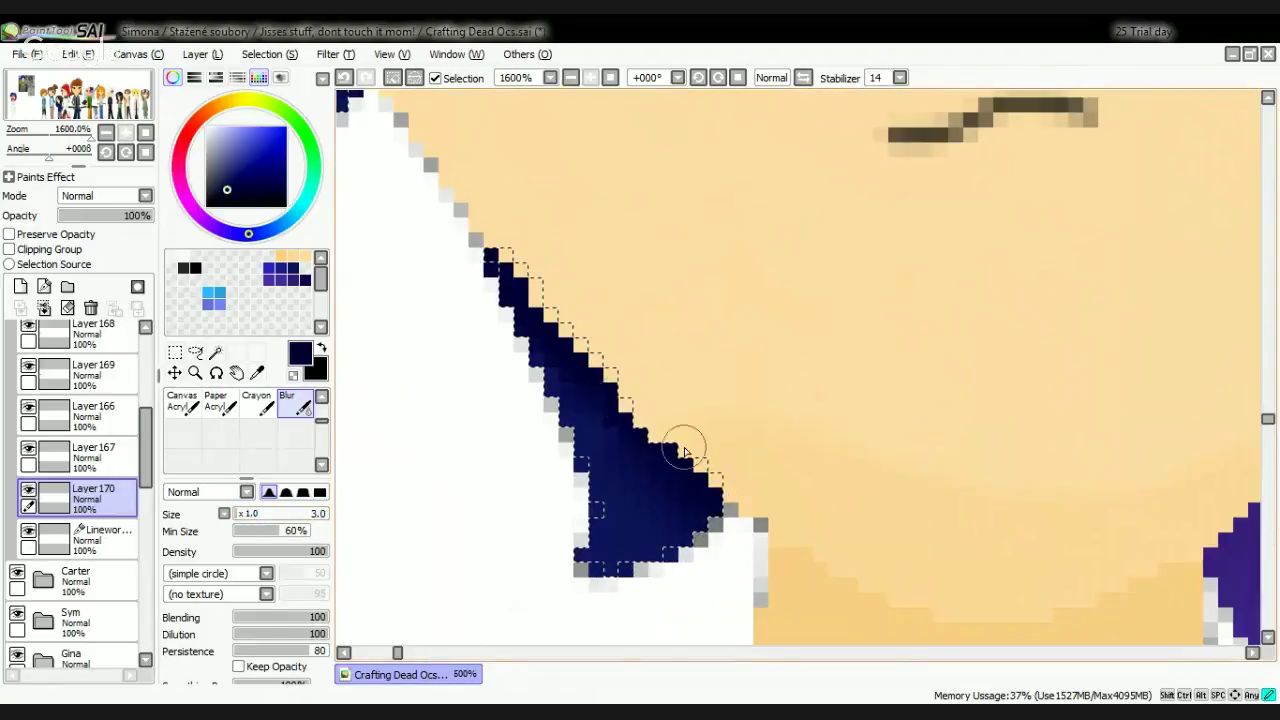
scroll(425, 310, down, 8)
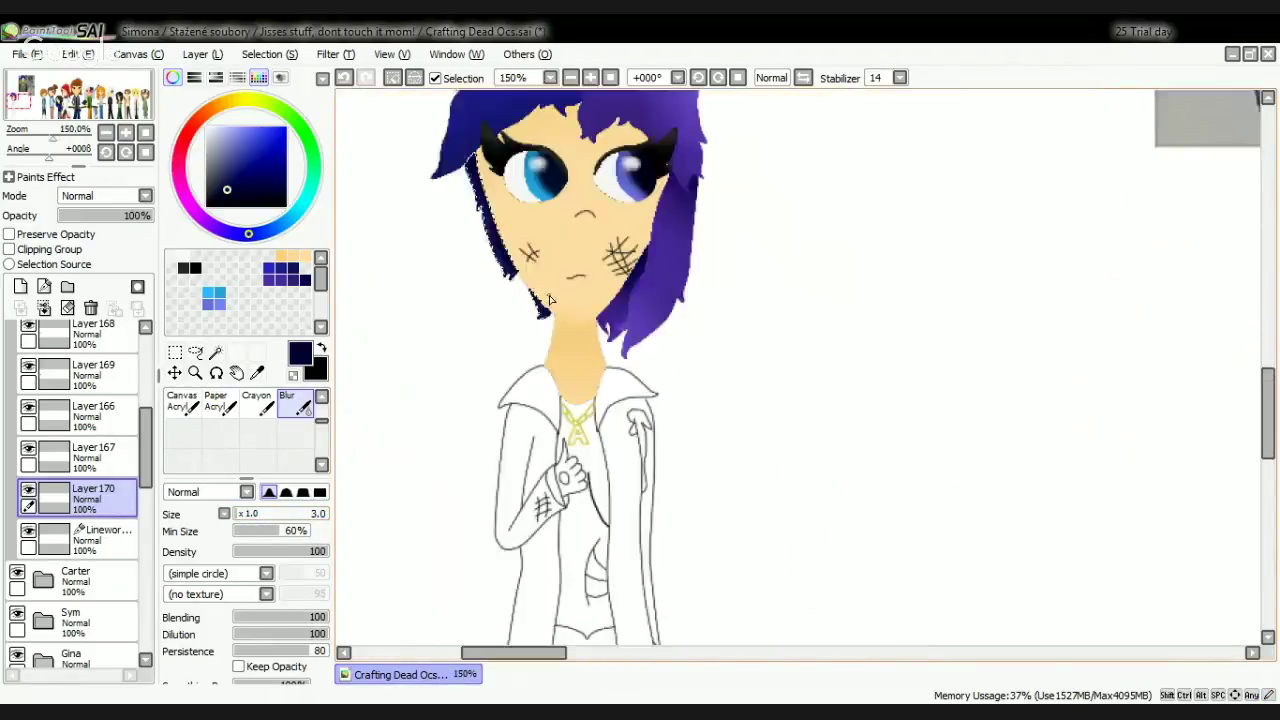
scroll(549, 297, up, 12)
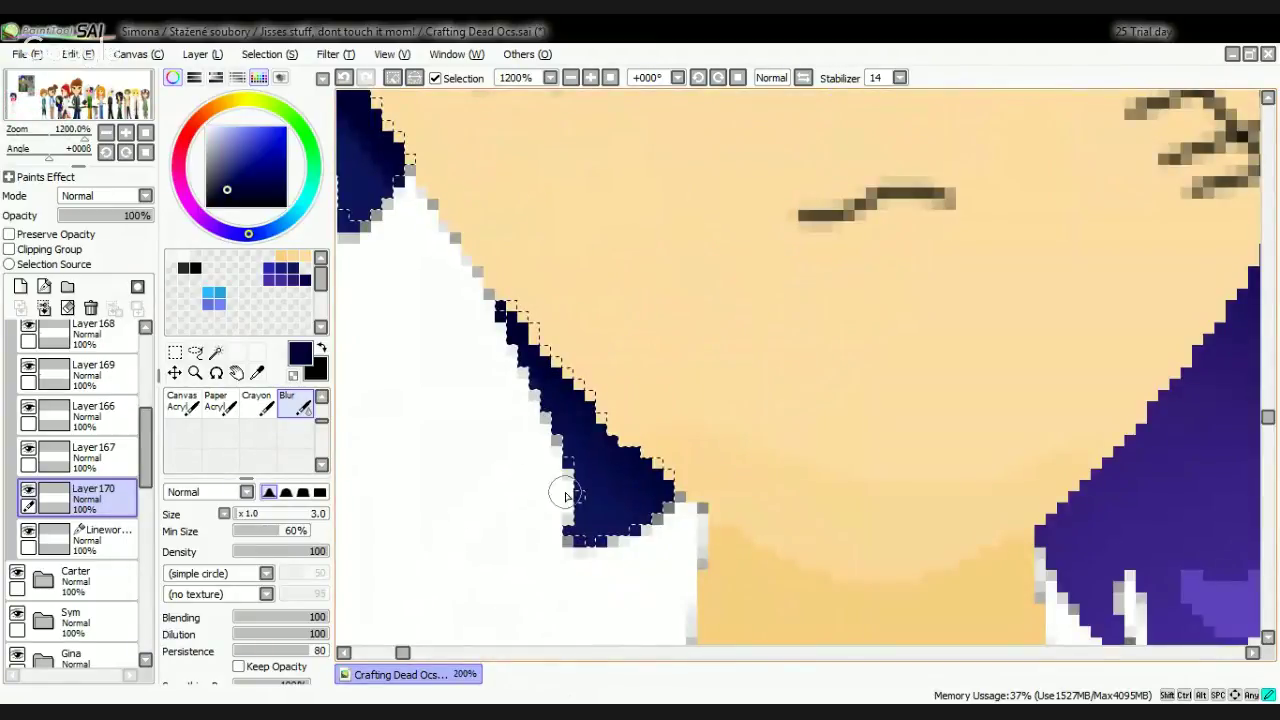
scroll(723, 457, down, 2)
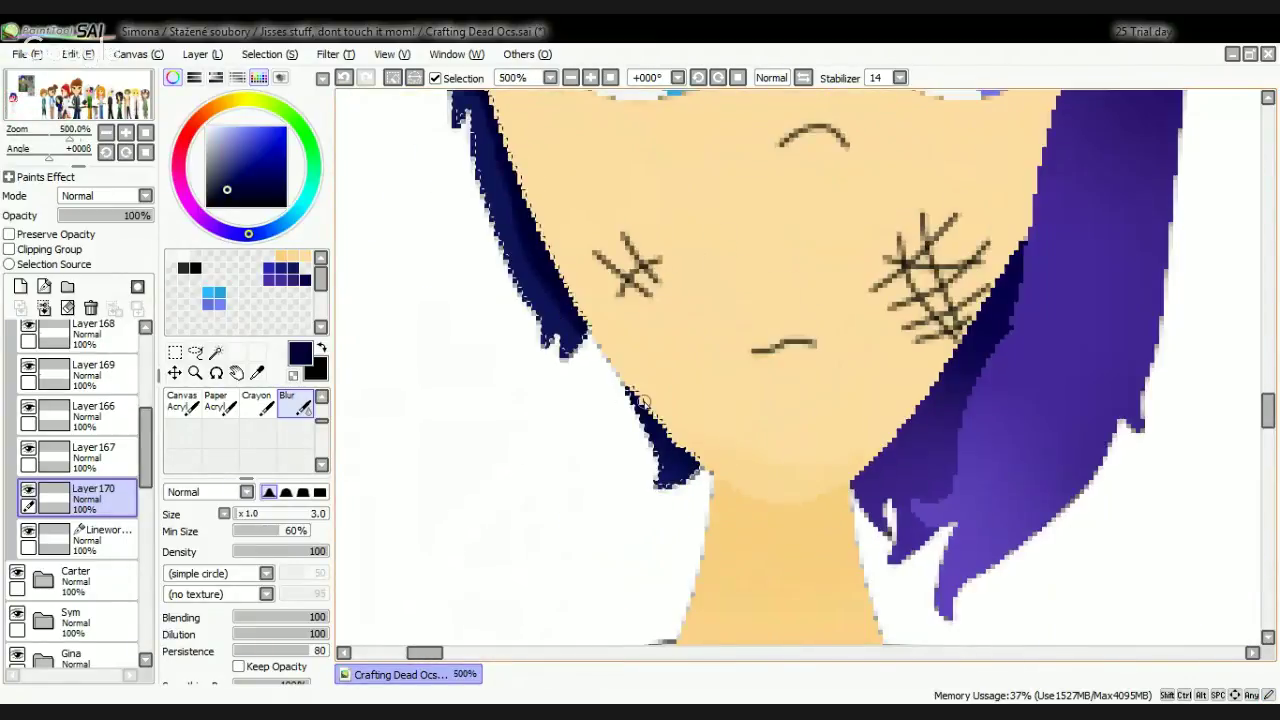
Step: Blend the shading along the long upper hair piece beside the cheek with the Blur brush at size 6
scroll(900, 265, up, 3)
click(241, 514)
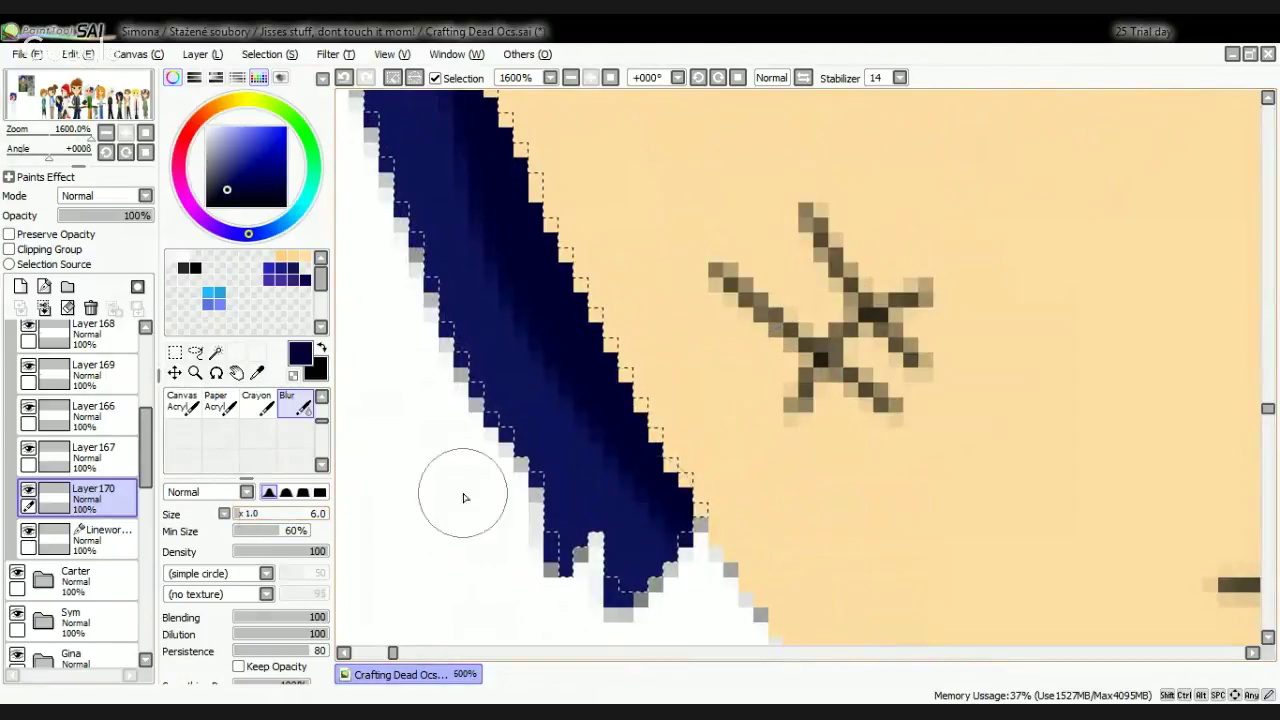
mouse_move(531, 370)
mouse_down()
mouse_move(755, 578)
mouse_move(562, 409)
mouse_move(517, 432)
mouse_up()
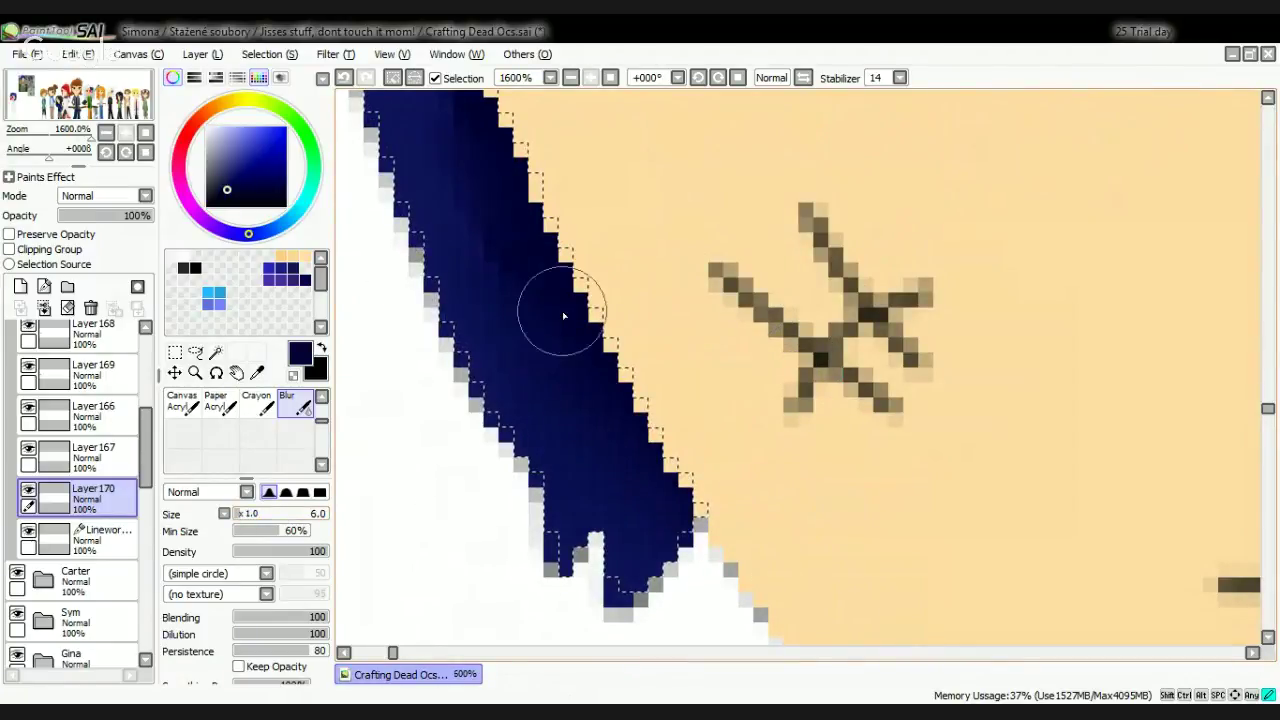
scroll(576, 380, down, 5)
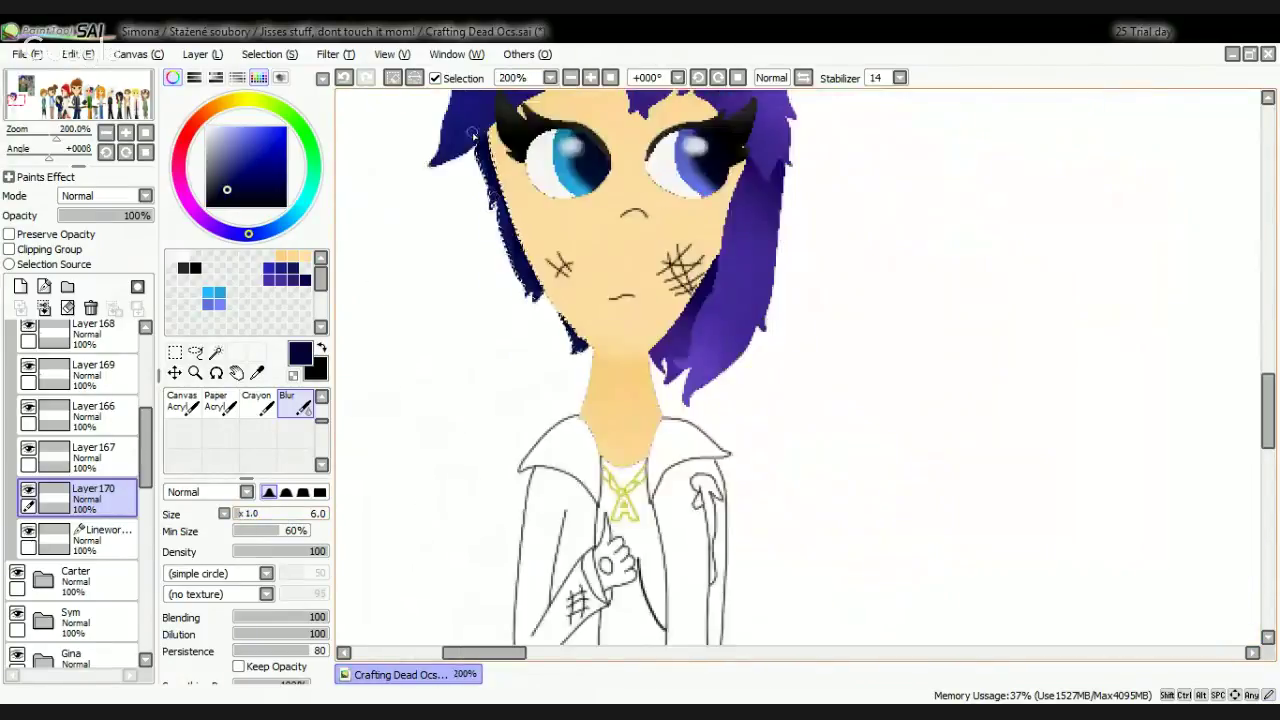
scroll(556, 255, up, 4)
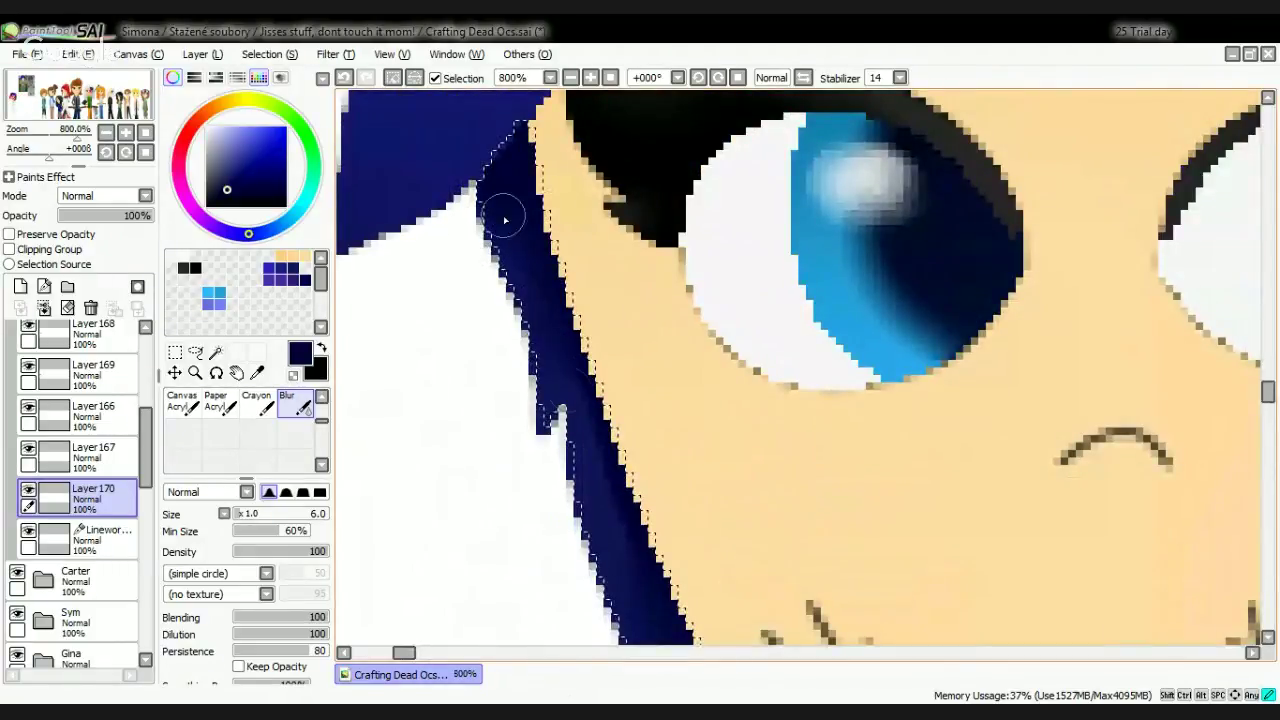
scroll(550, 350, down, 2)
scroll(545, 318, up, 4)
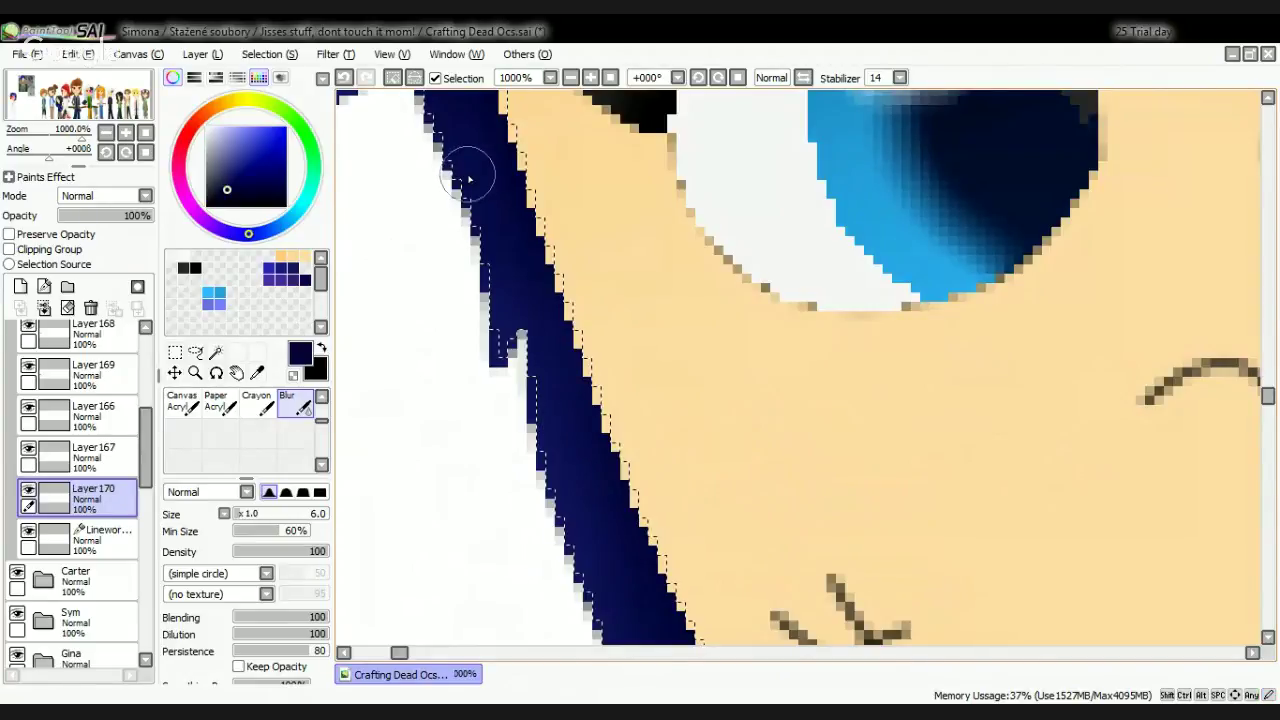
Step: Clear the selection around the two shaded hair pieces
scroll(93, 638, down, 2)
scroll(93, 638, down, 2)
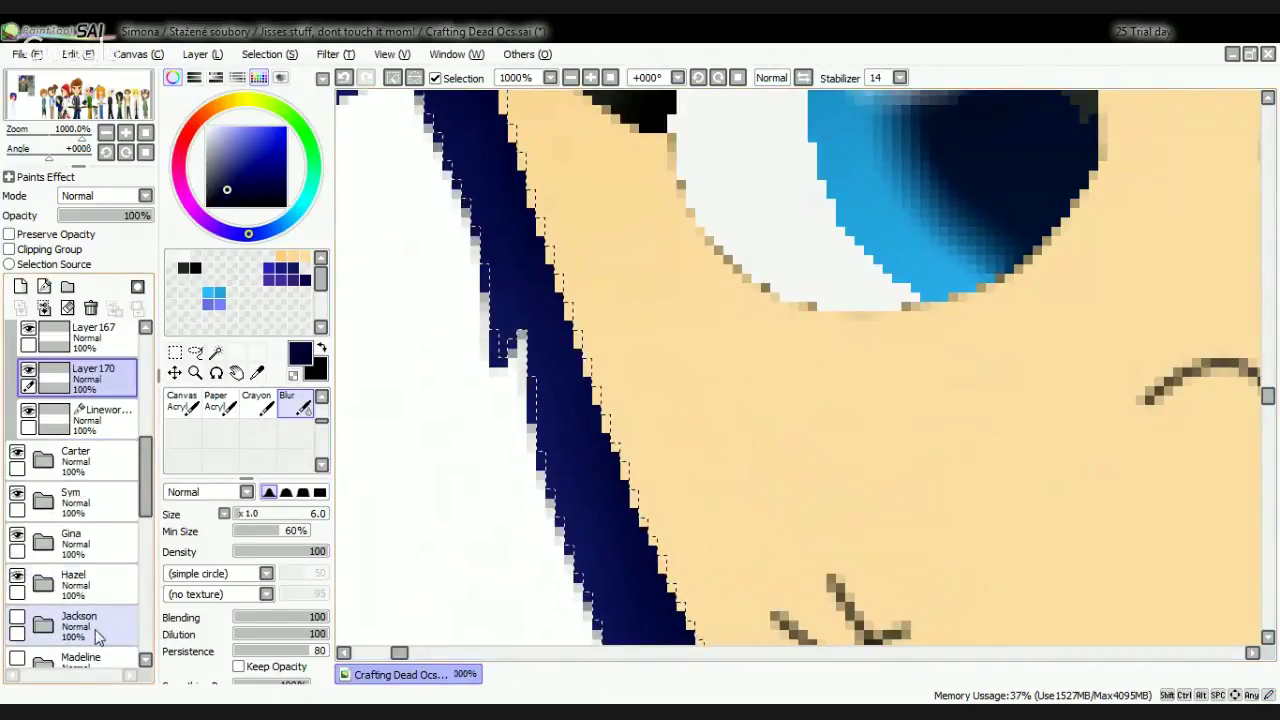
scroll(598, 378, down, 5)
scroll(598, 378, down, 7)
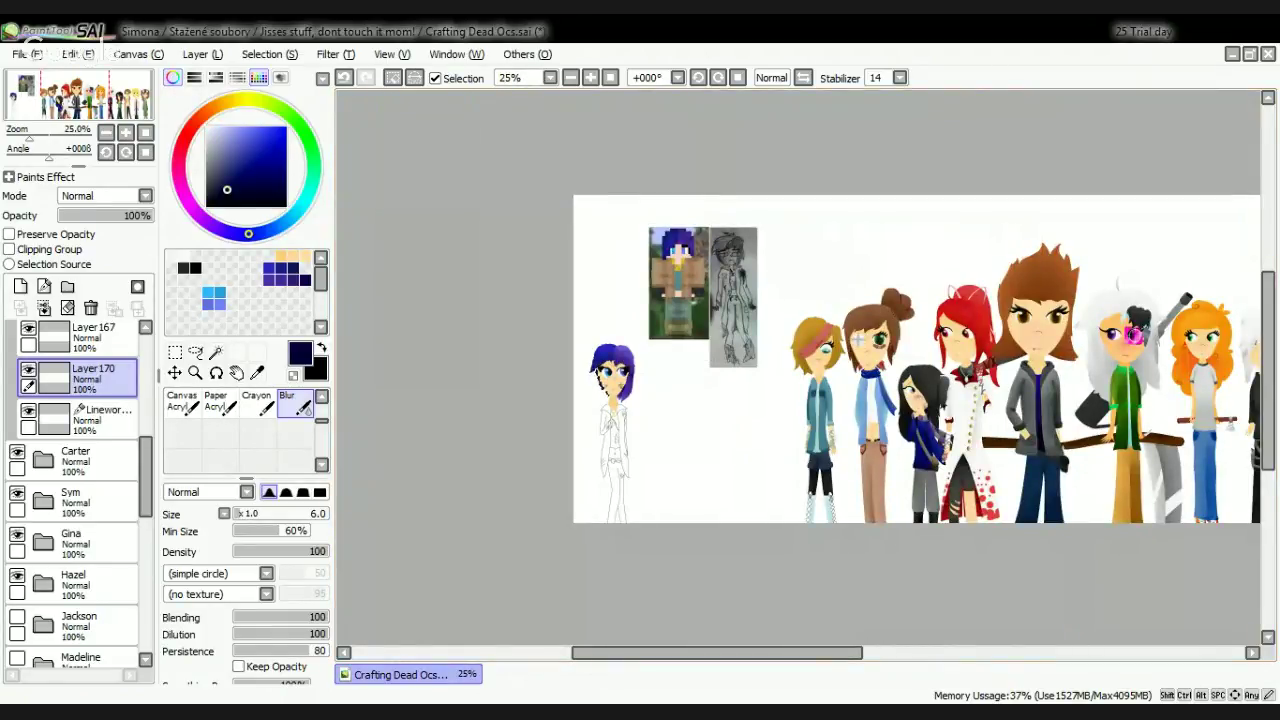
key(alt+Tab)
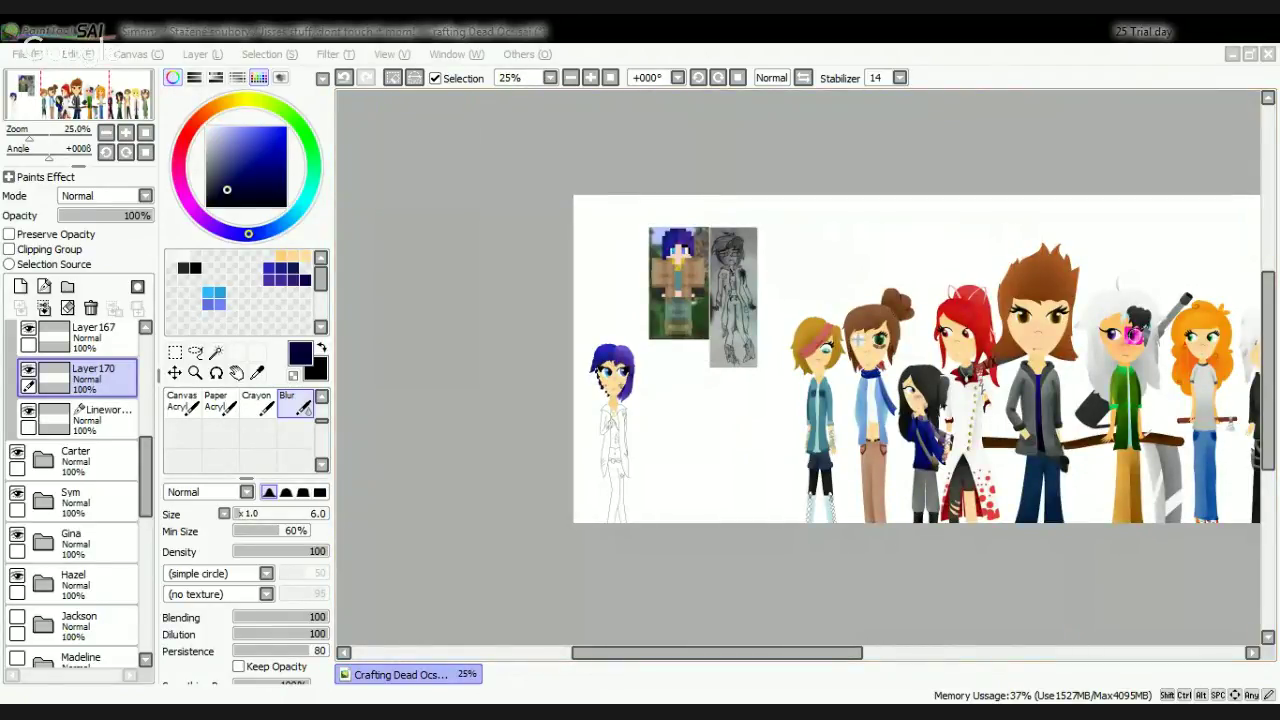
click(1194, 31)
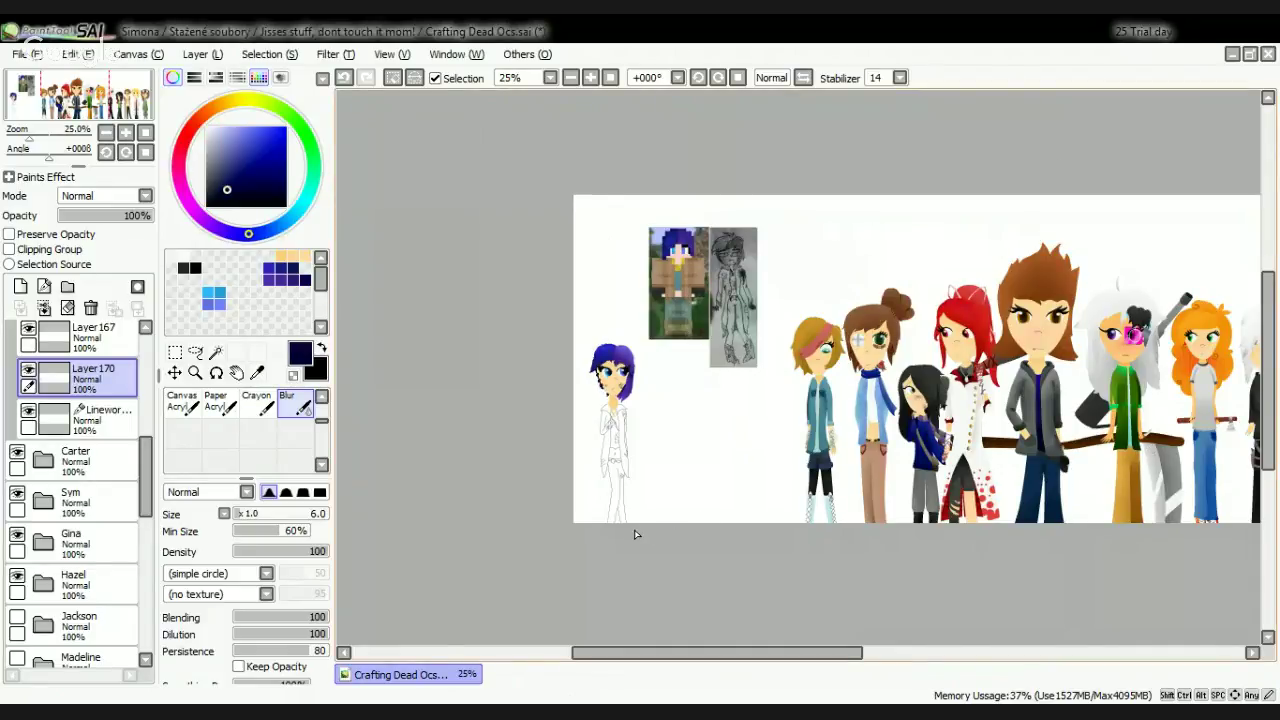
scroll(634, 529, up, 2)
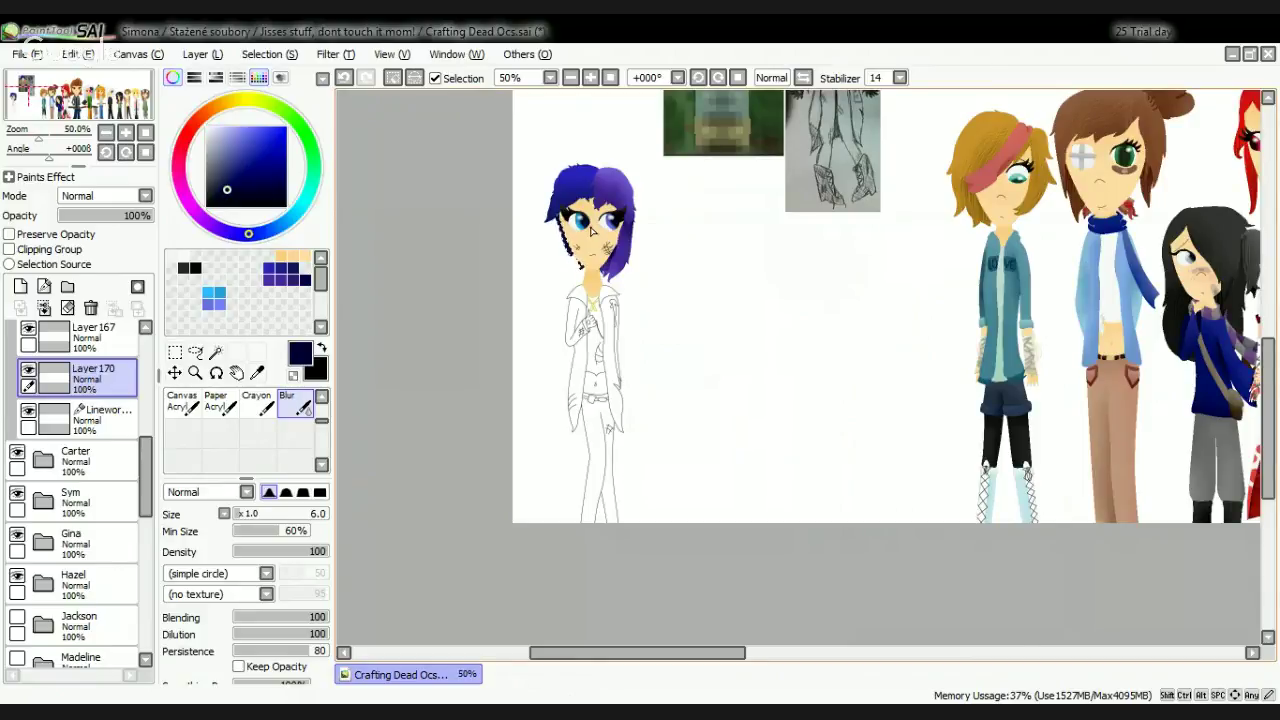
scroll(591, 230, up, 3)
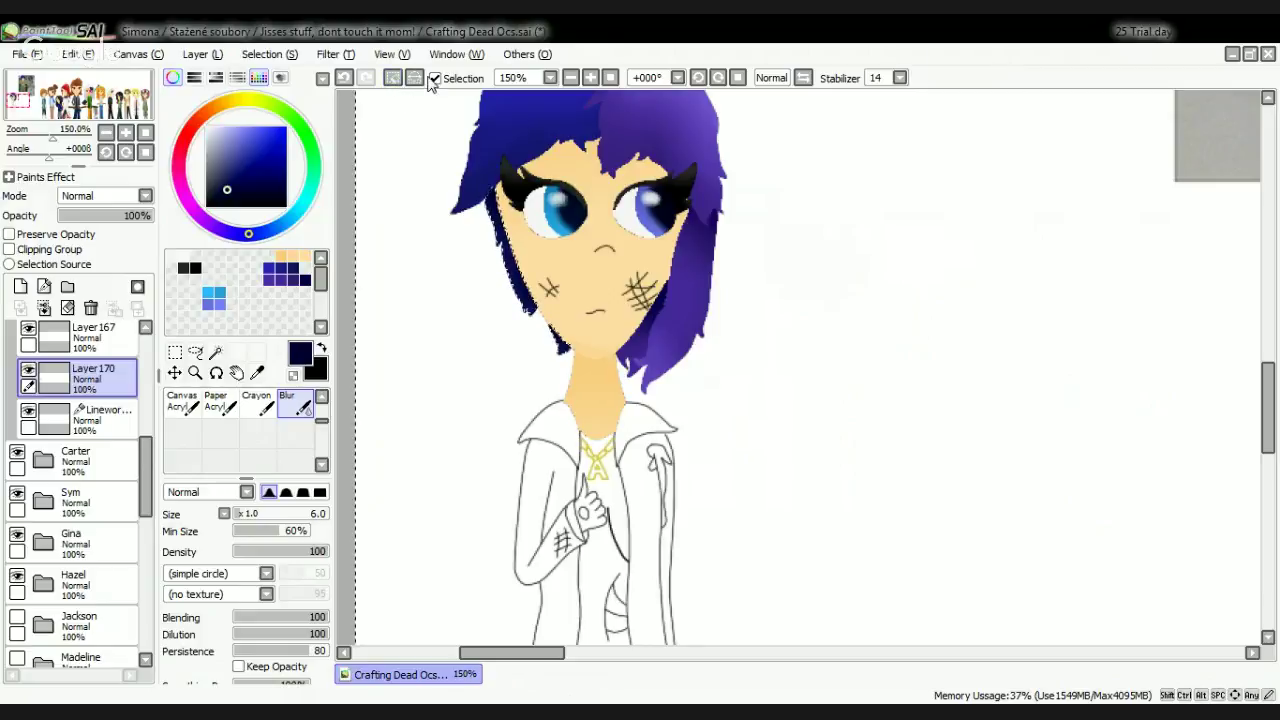
click(396, 79)
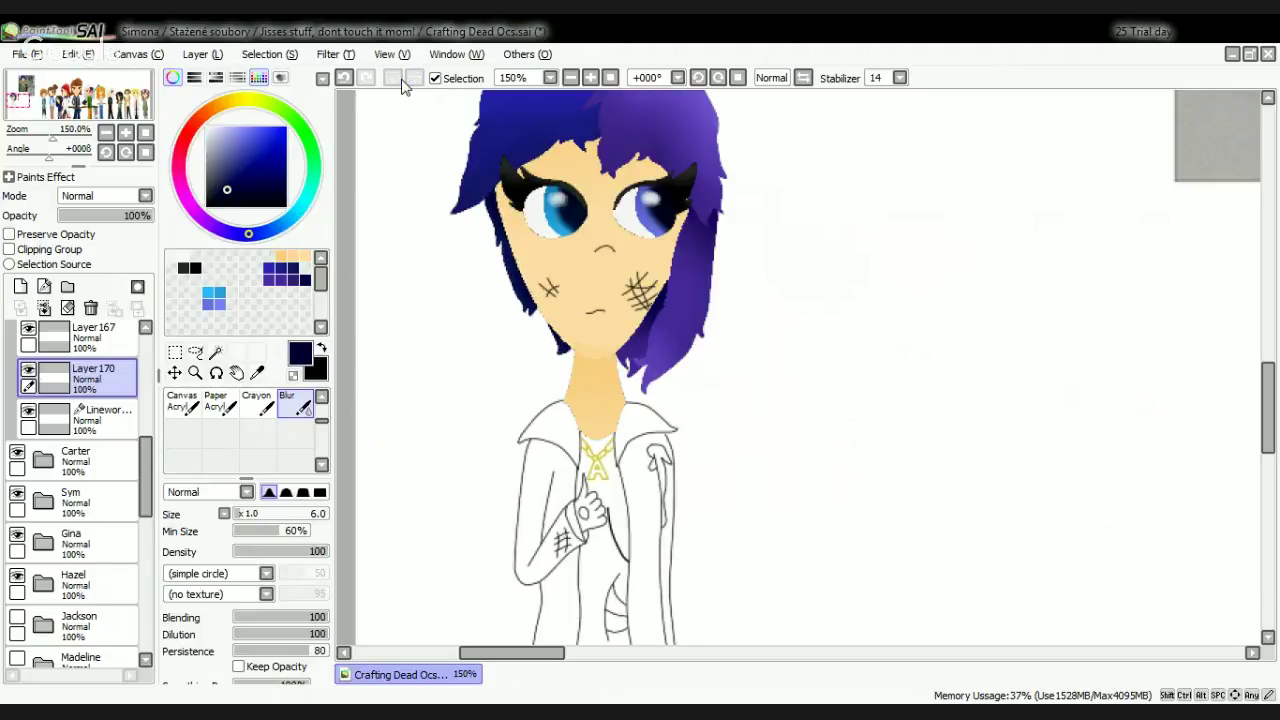
Step: On the linework layer, draw a short line across the thumb of the hanging hand with the Curve tool at size 0.5
scroll(585, 295, down, 3)
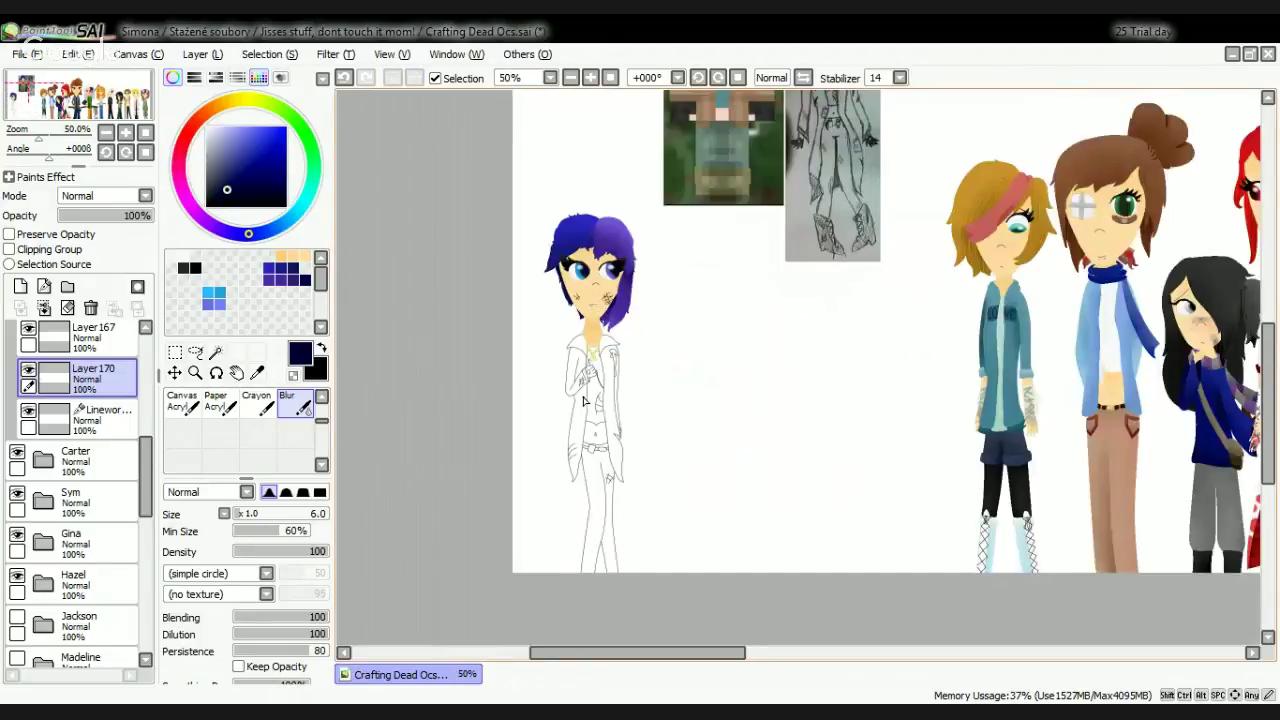
scroll(585, 400, up, 3)
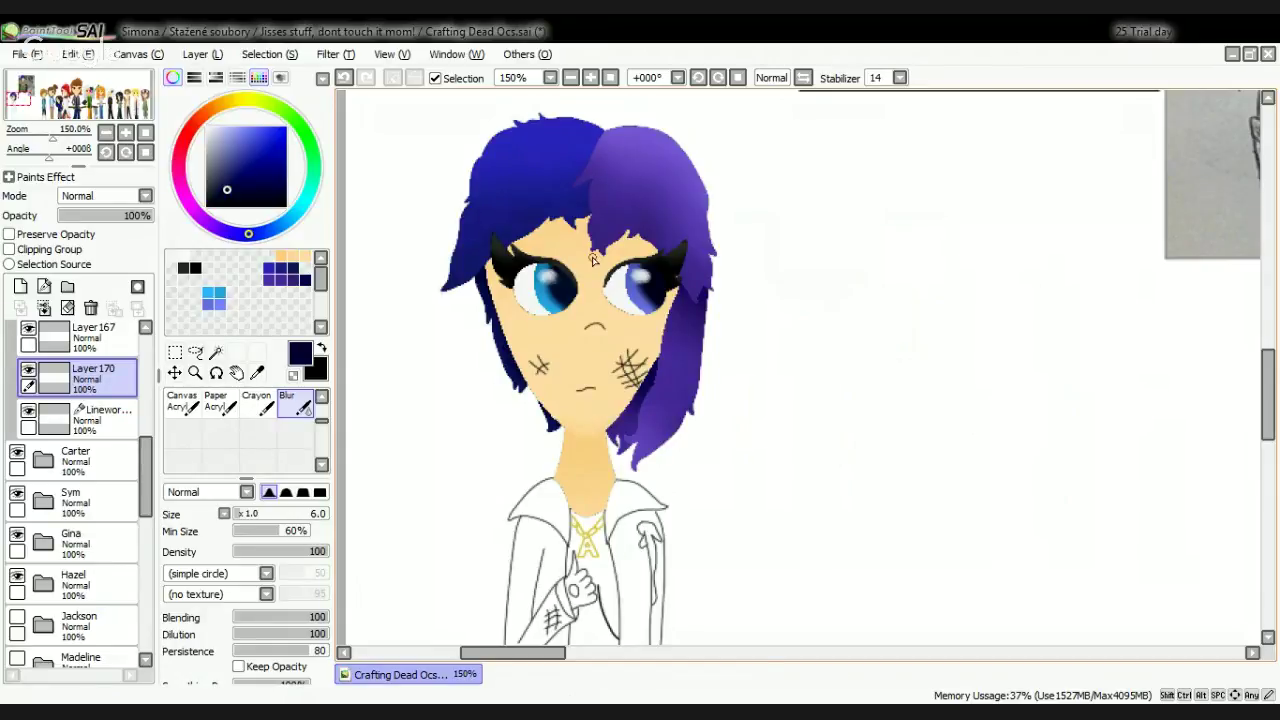
scroll(608, 286, down, 3)
scroll(648, 442, up, 3)
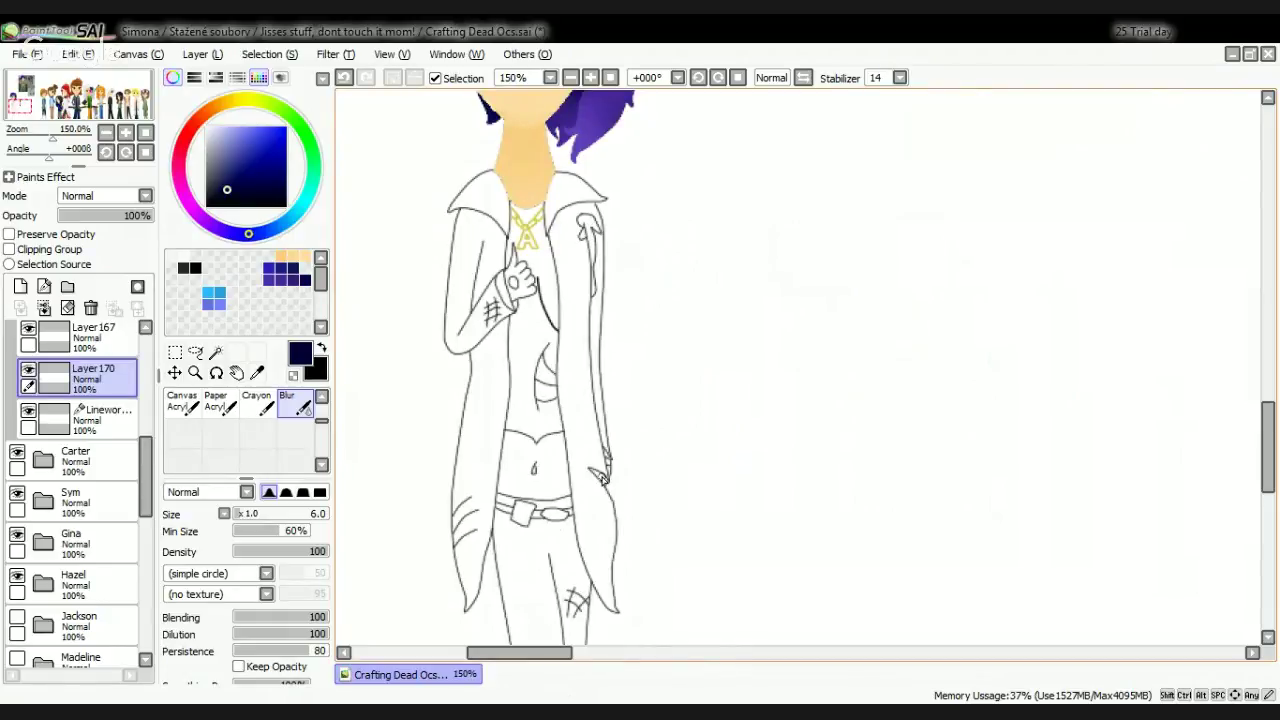
click(84, 430)
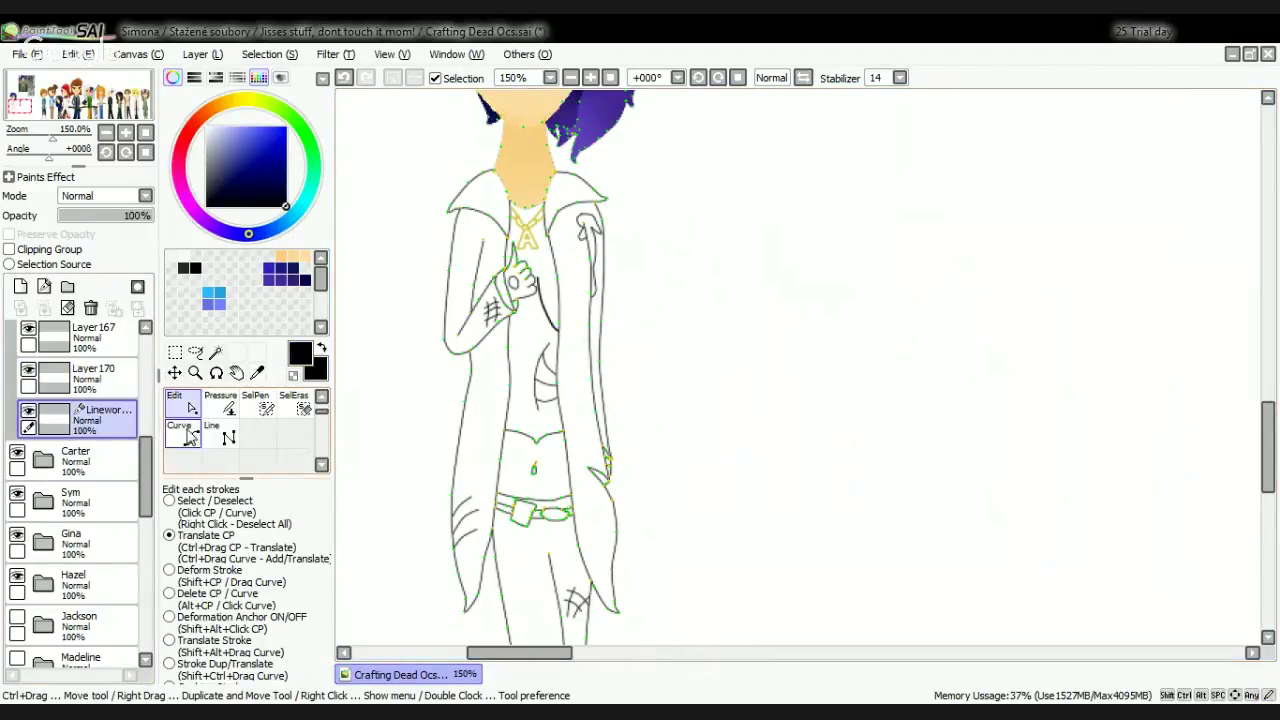
click(182, 432)
scroll(598, 560, up, 4)
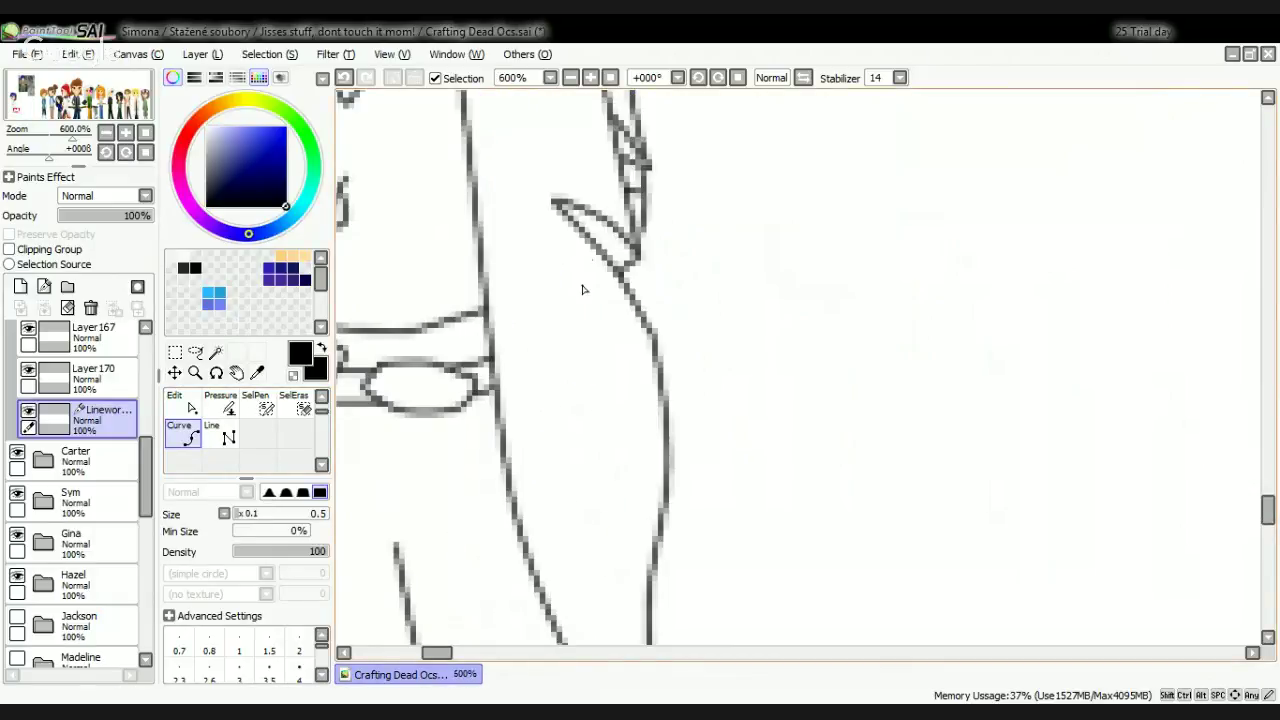
click(590, 234)
click(584, 210)
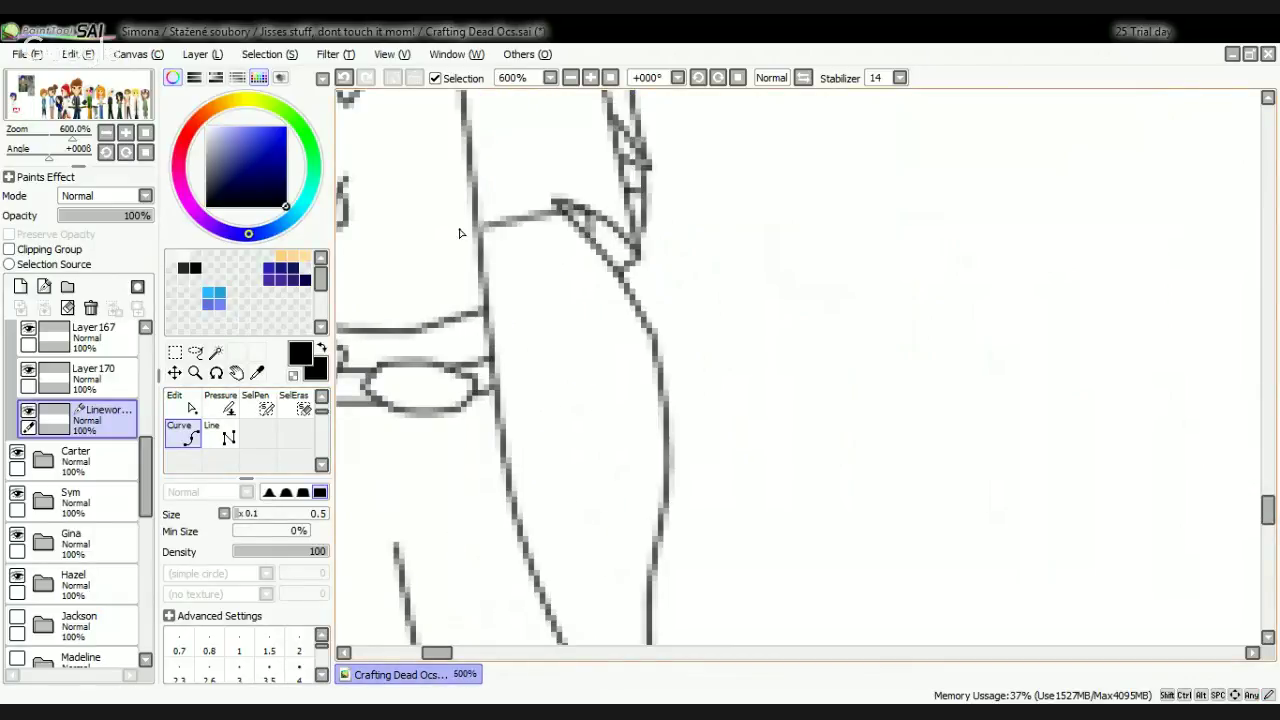
Step: Adjust the short line across the hanging hand's thumb by moving its control point with the Edit tool
click(215, 352)
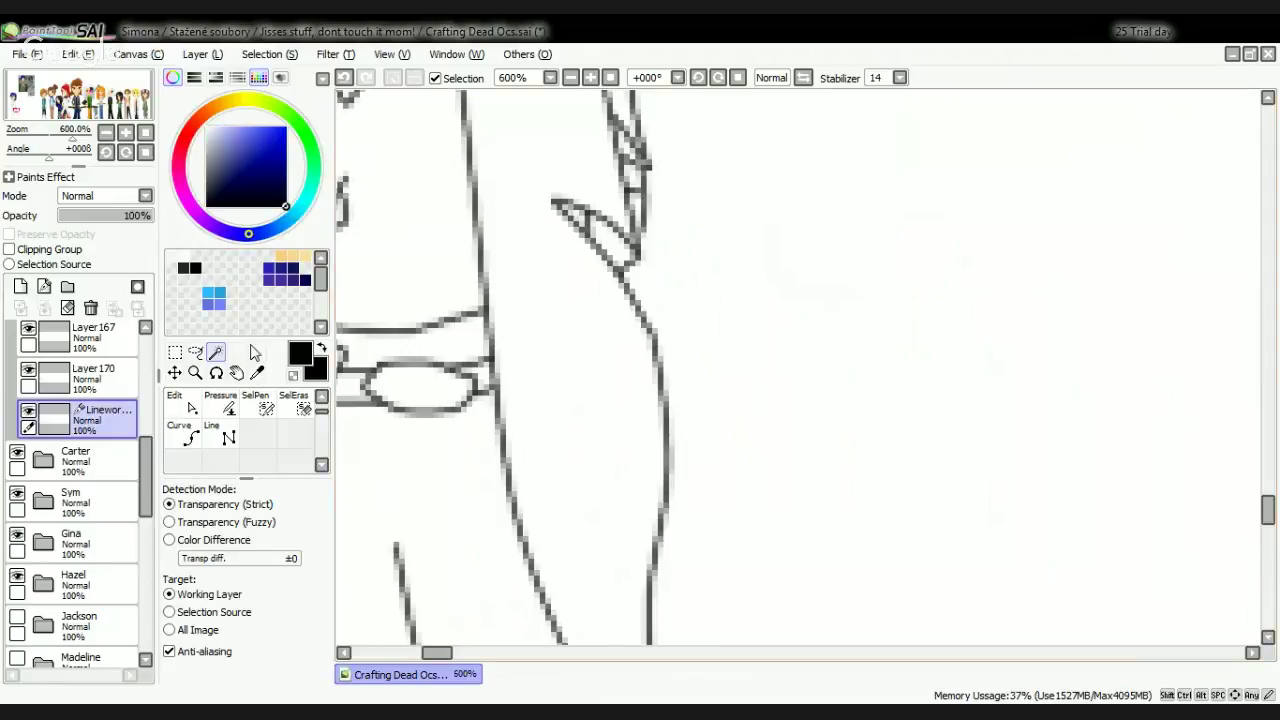
scroll(228, 432, up, 1)
click(219, 403)
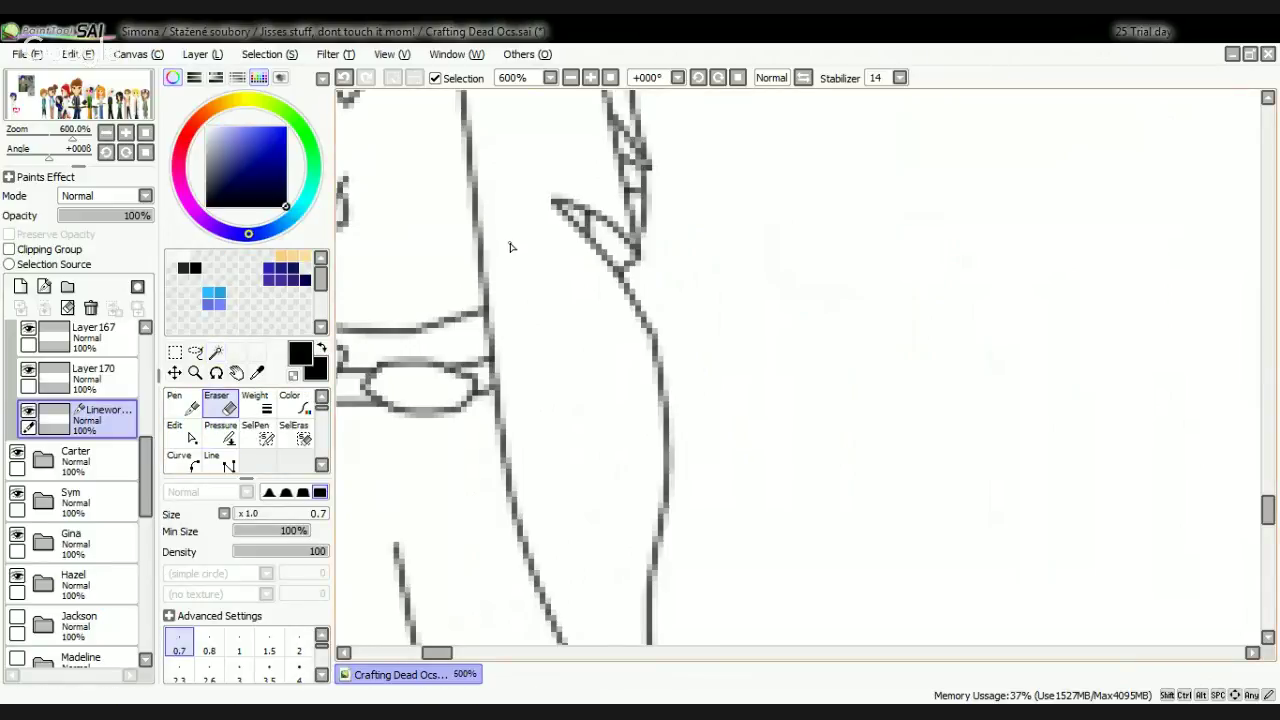
click(184, 432)
scroll(551, 220, up, 5)
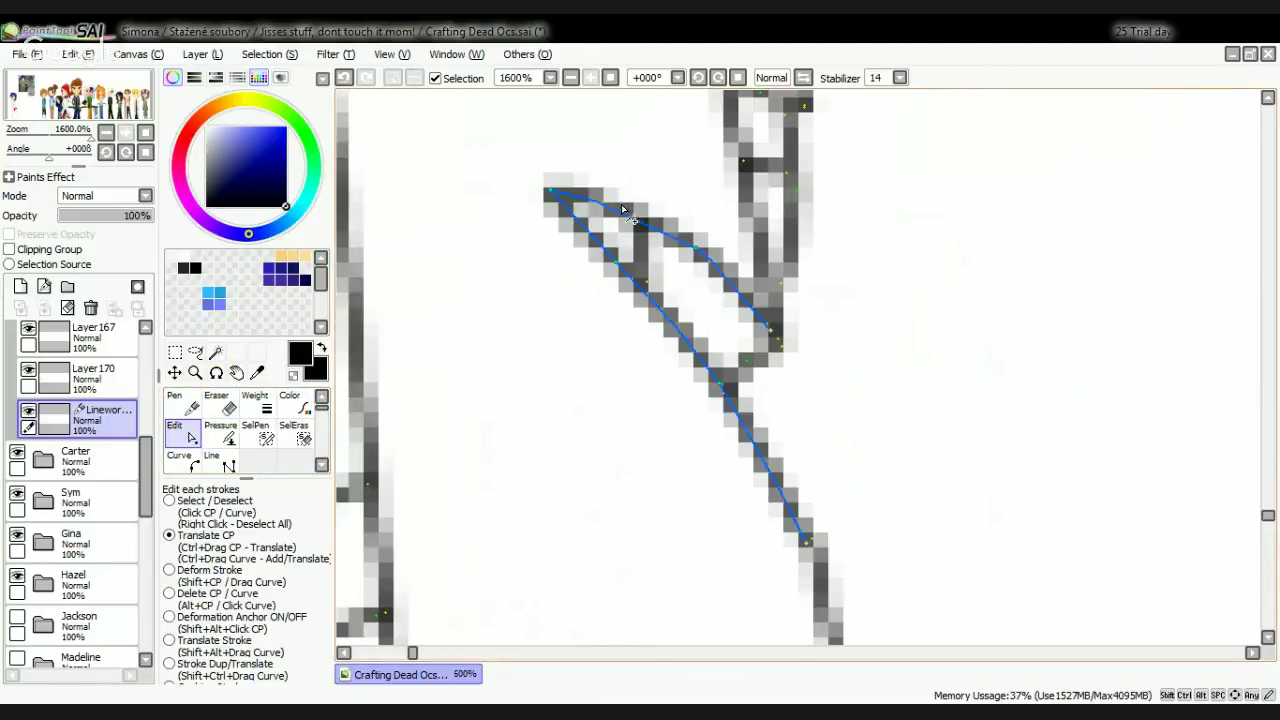
drag(622, 210, 651, 257)
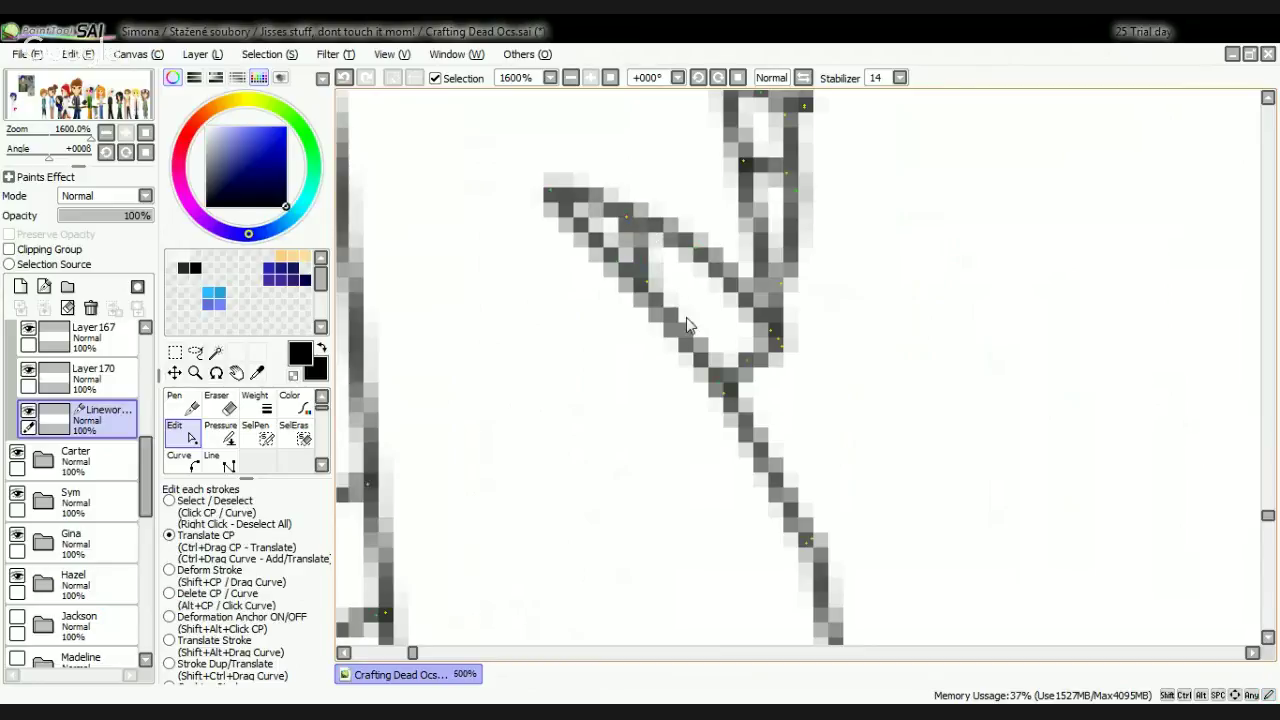
scroll(686, 317, down, 7)
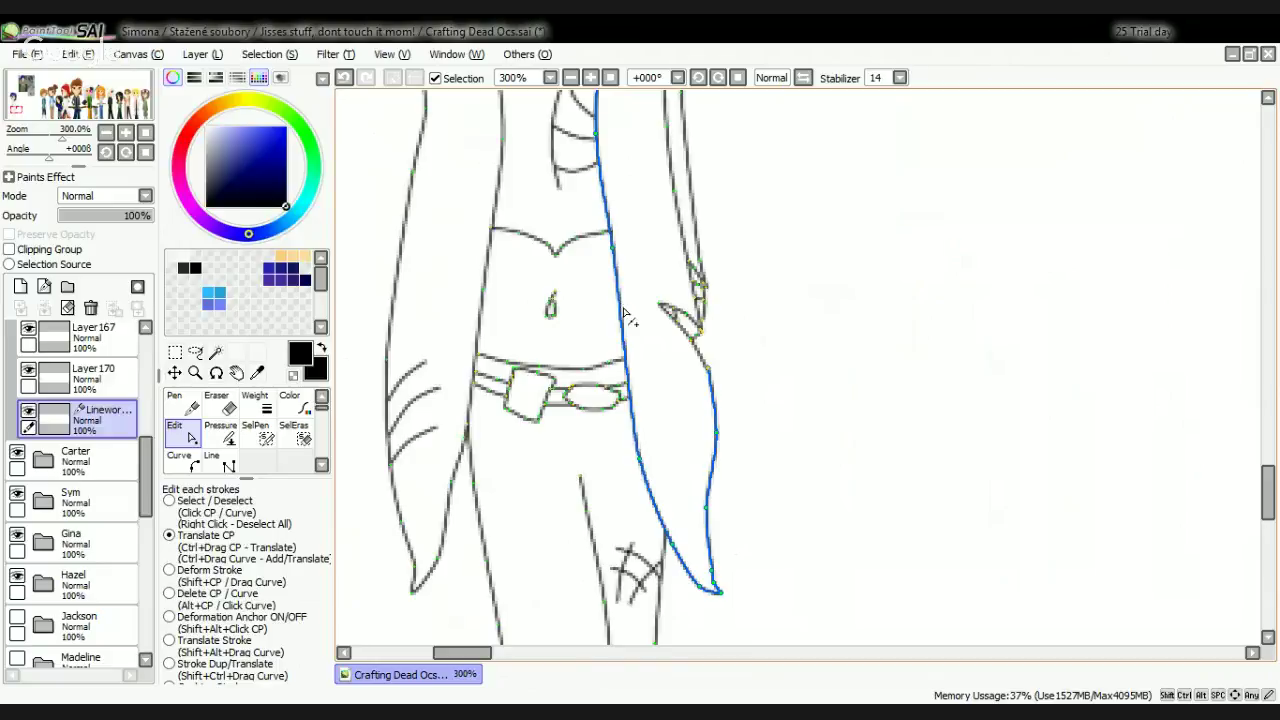
right_click(626, 291)
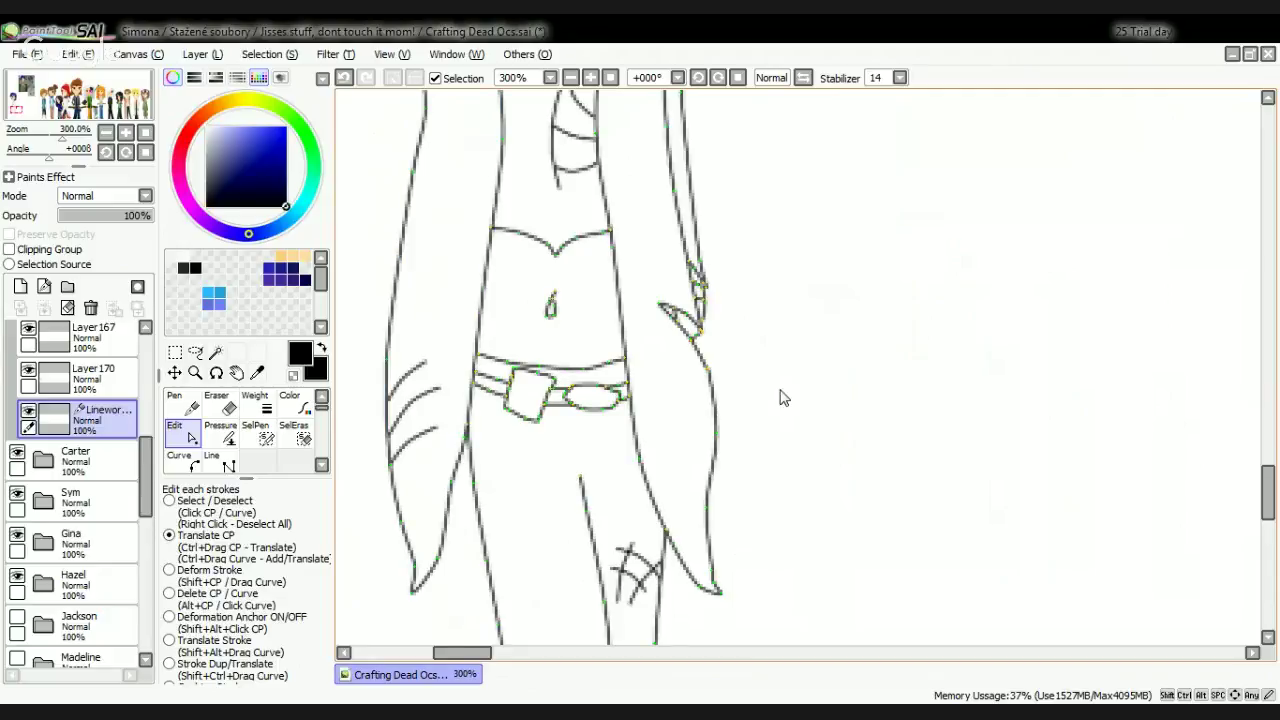
scroll(783, 391, down, 2)
scroll(776, 250, down, 1)
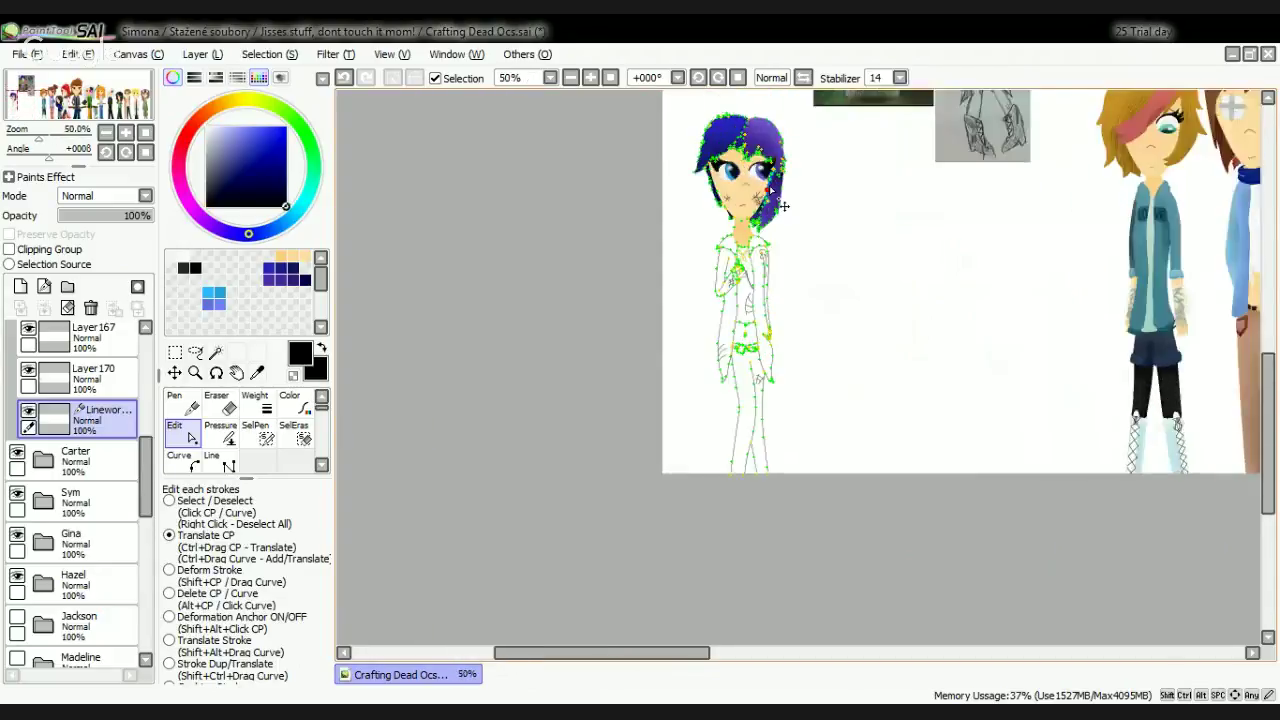
scroll(800, 260, up, 2)
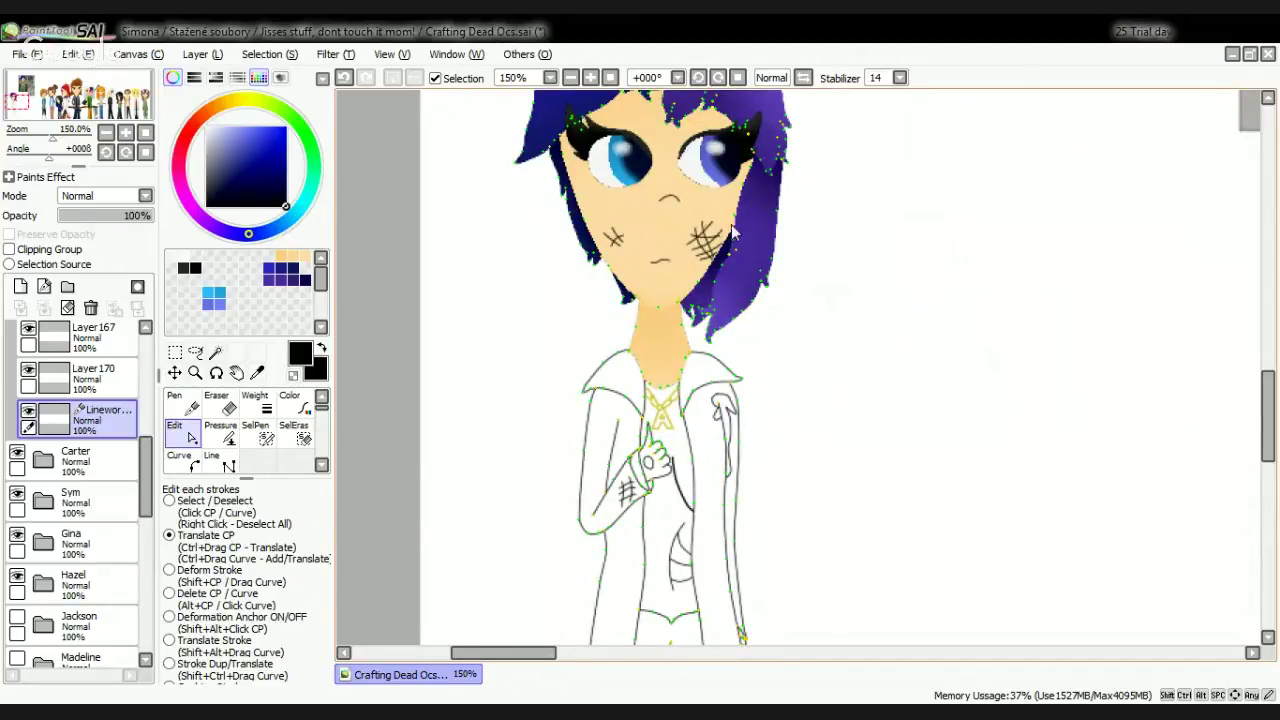
scroll(705, 245, up, 5)
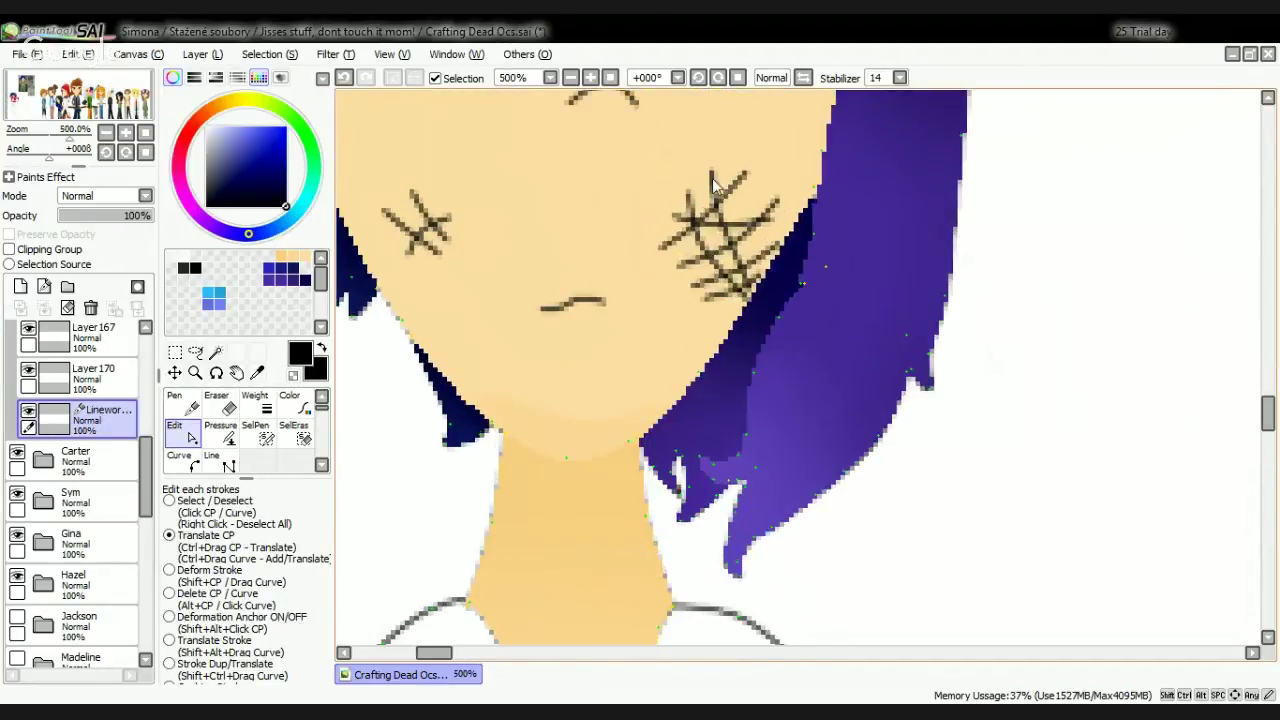
scroll(702, 393, down, 3)
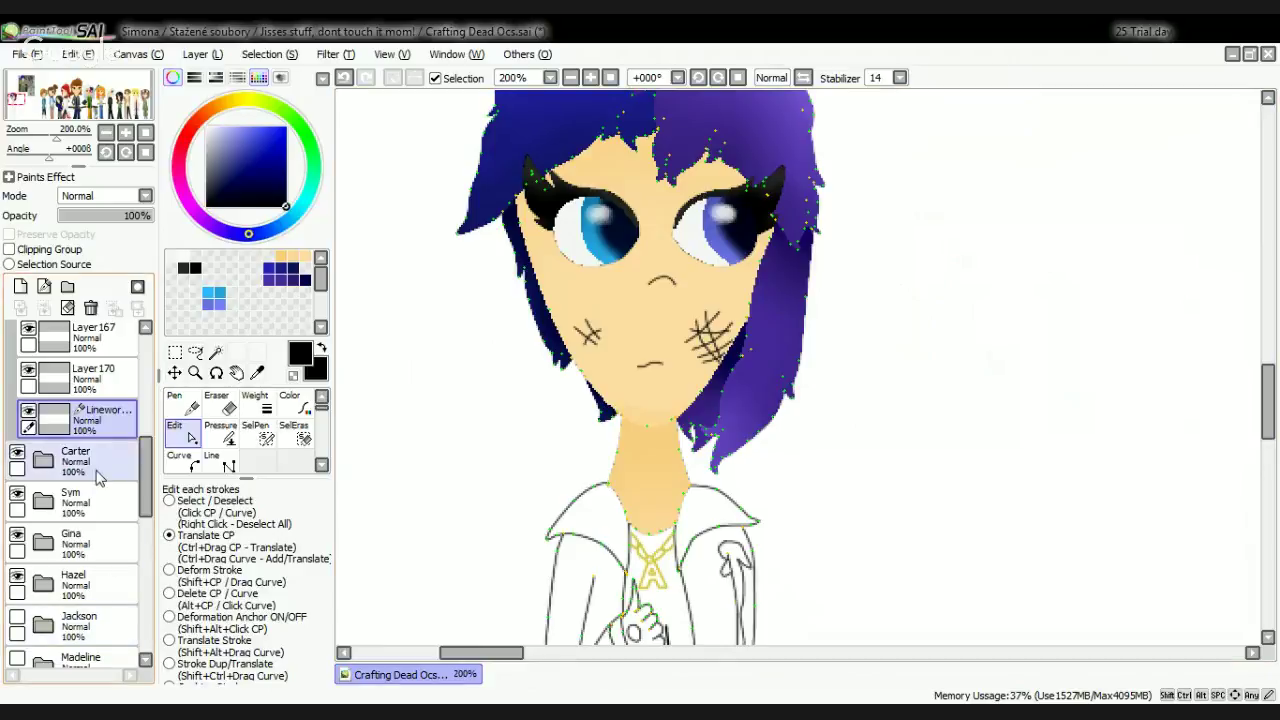
Step: Select the coat half covering the hanging arm with the Magic Wand on the linework layer, leaving the collar out
click(191, 403)
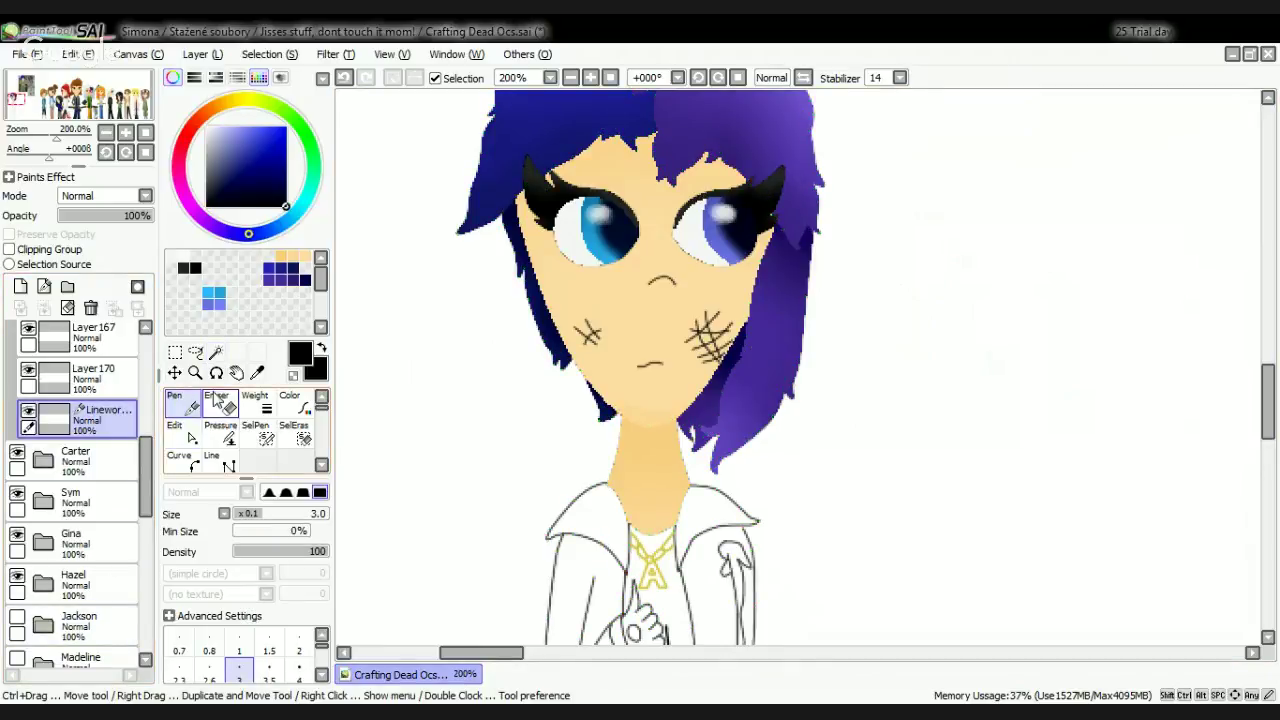
click(215, 352)
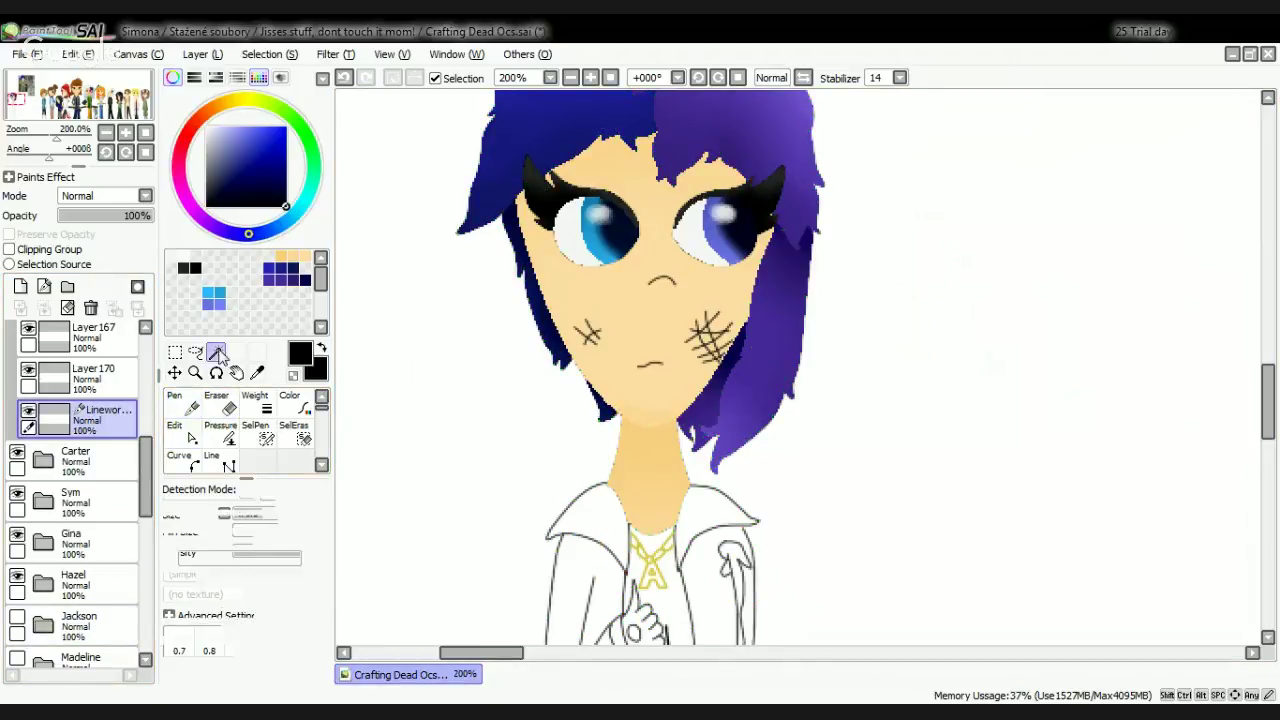
click(256, 432)
click(215, 352)
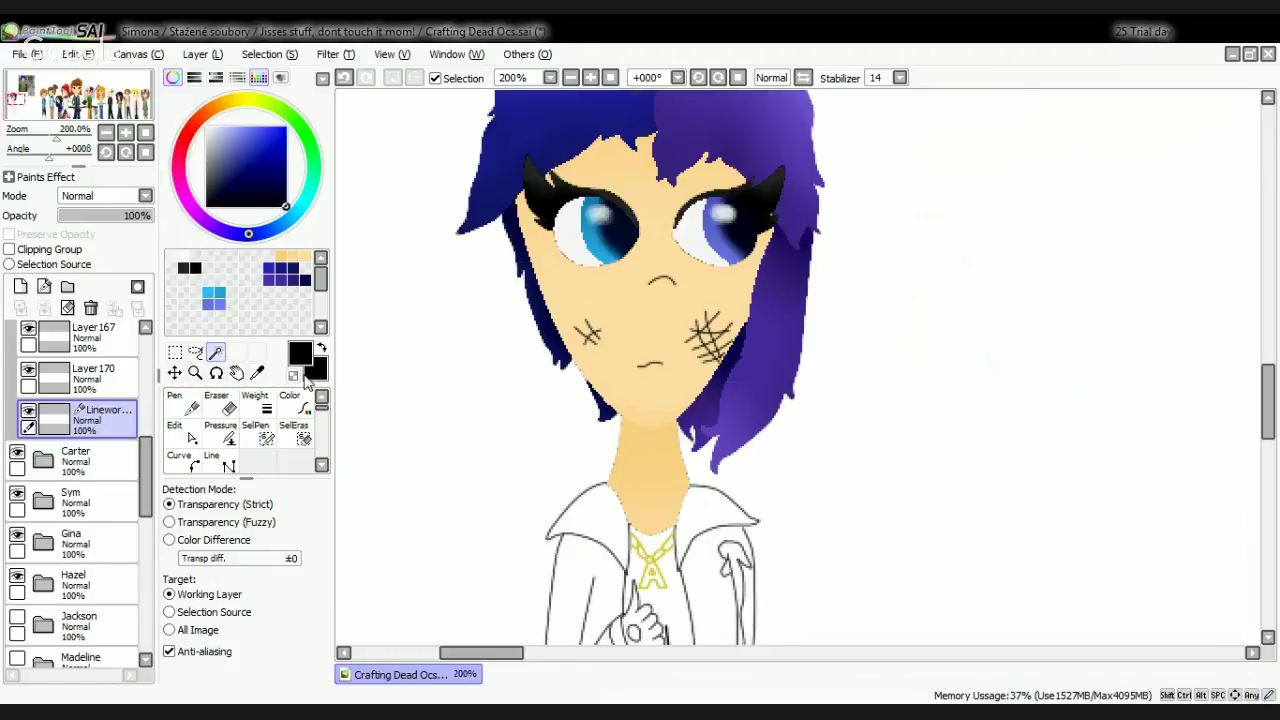
scroll(703, 510, down, 3)
scroll(705, 510, down, 2)
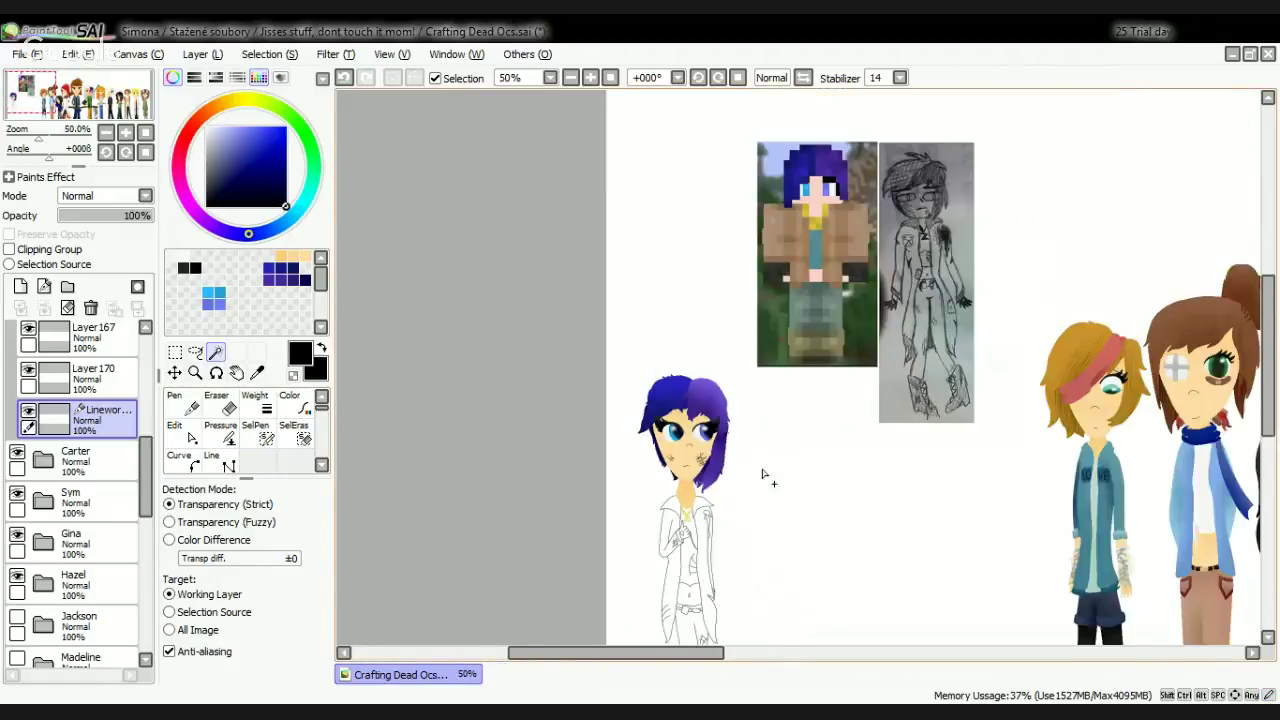
scroll(690, 540, up, 4)
scroll(700, 540, up, 2)
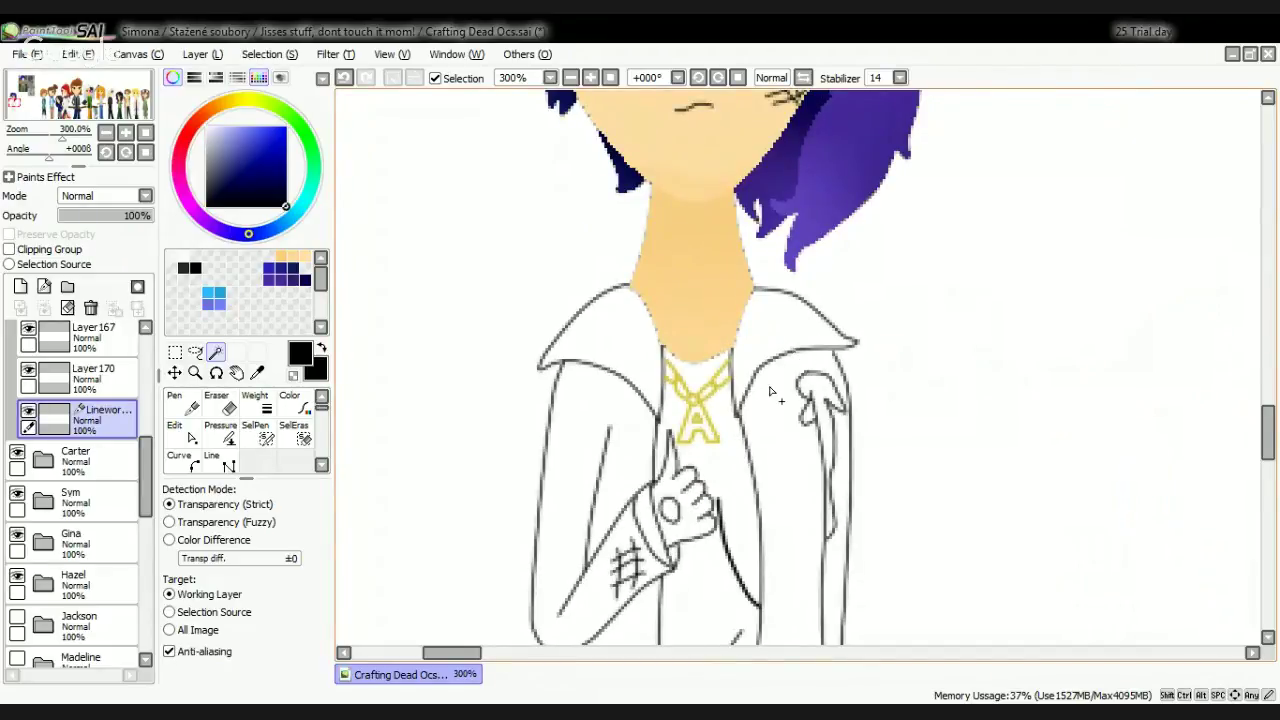
scroll(772, 395, down, 6)
scroll(770, 408, up, 5)
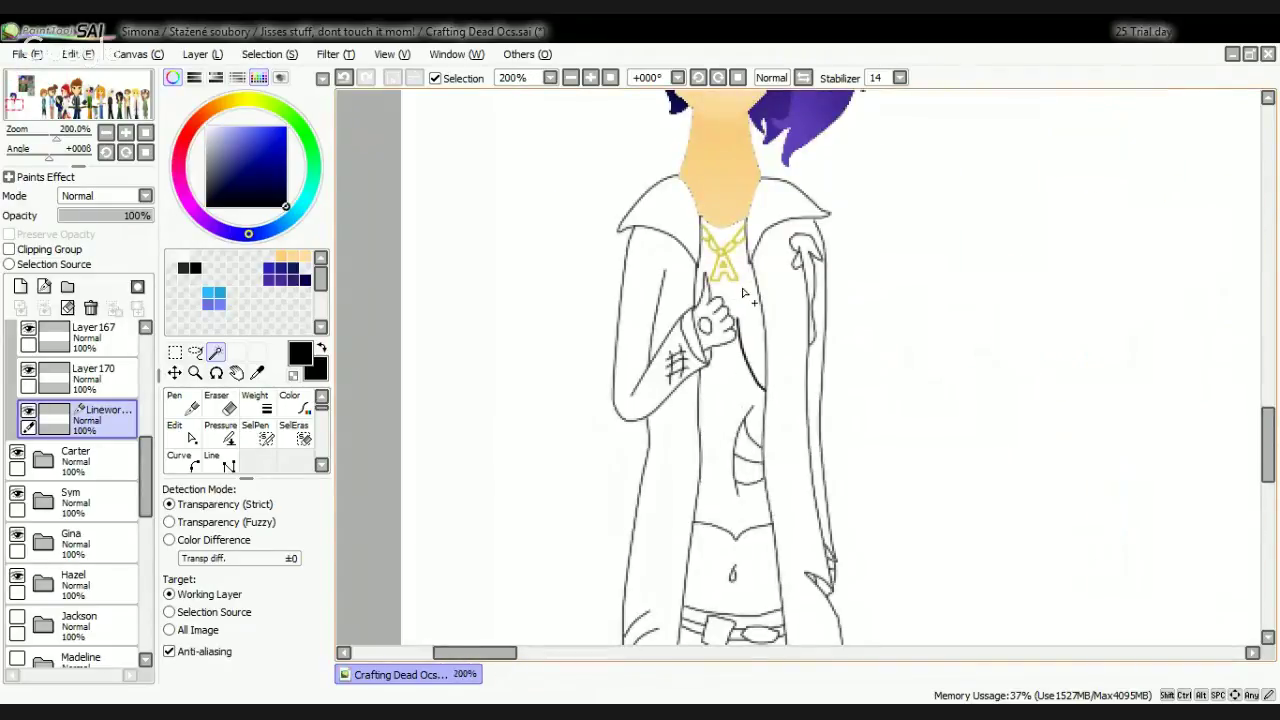
click(771, 226)
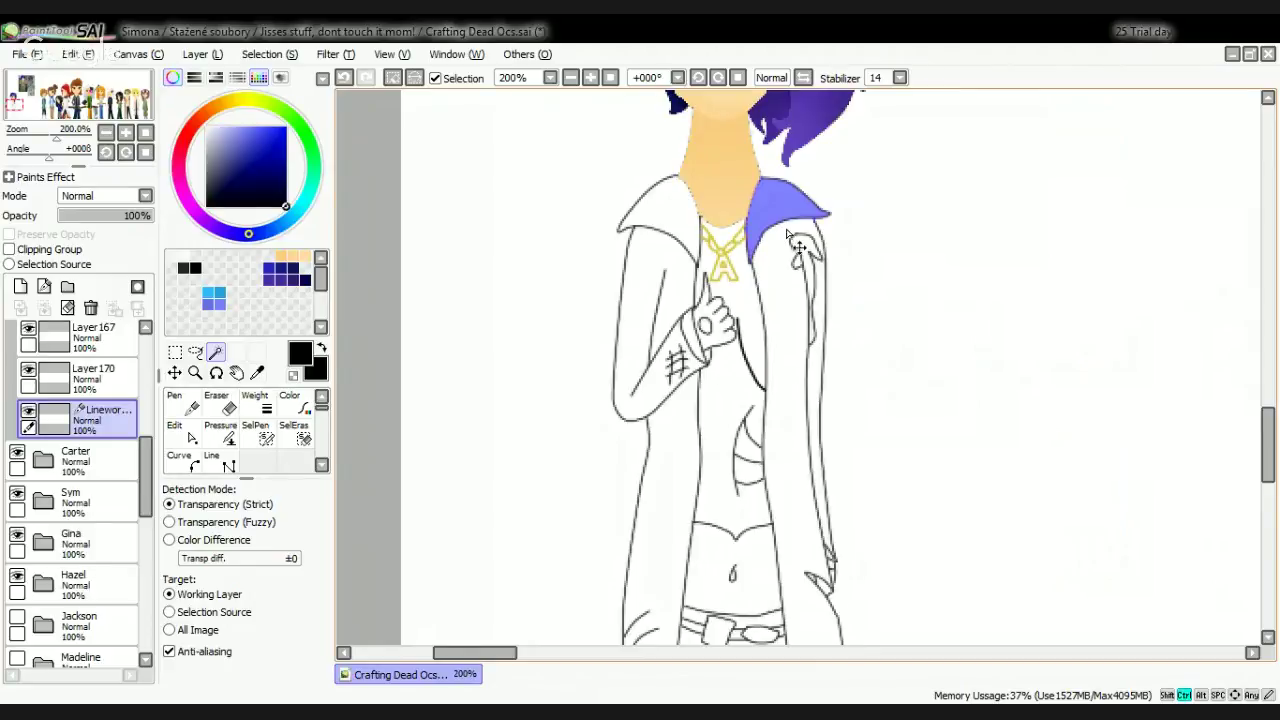
key(ctrl+z)
click(782, 275)
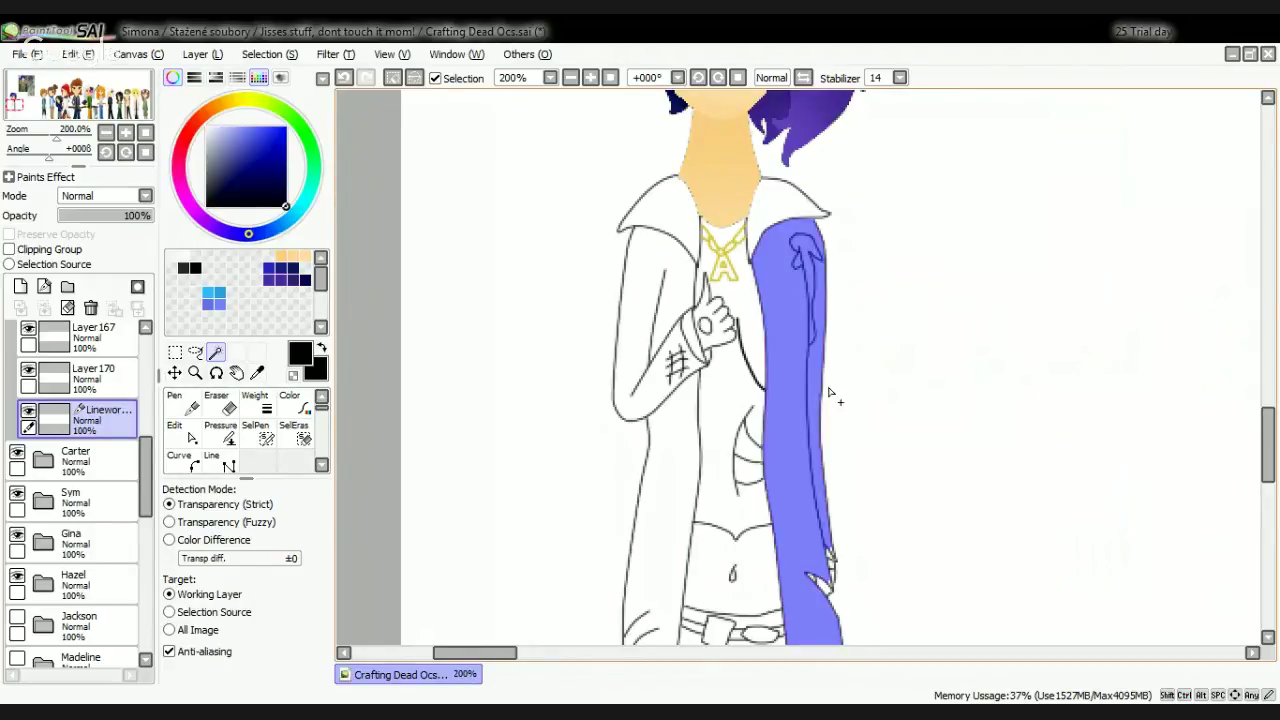
Step: Add the other coat half, the bent arm's sleeve and the small gaps between its fold lines to the selection
scroll(836, 555, up, 5)
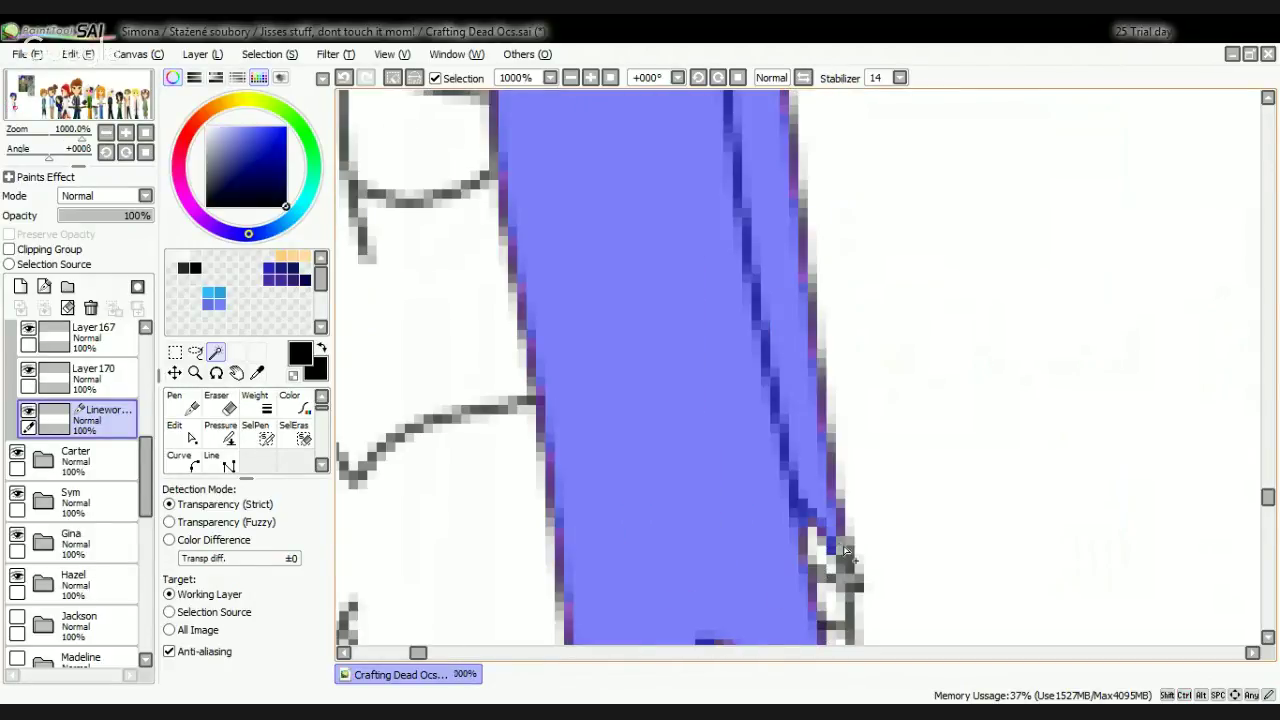
scroll(838, 536, down, 6)
click(794, 524)
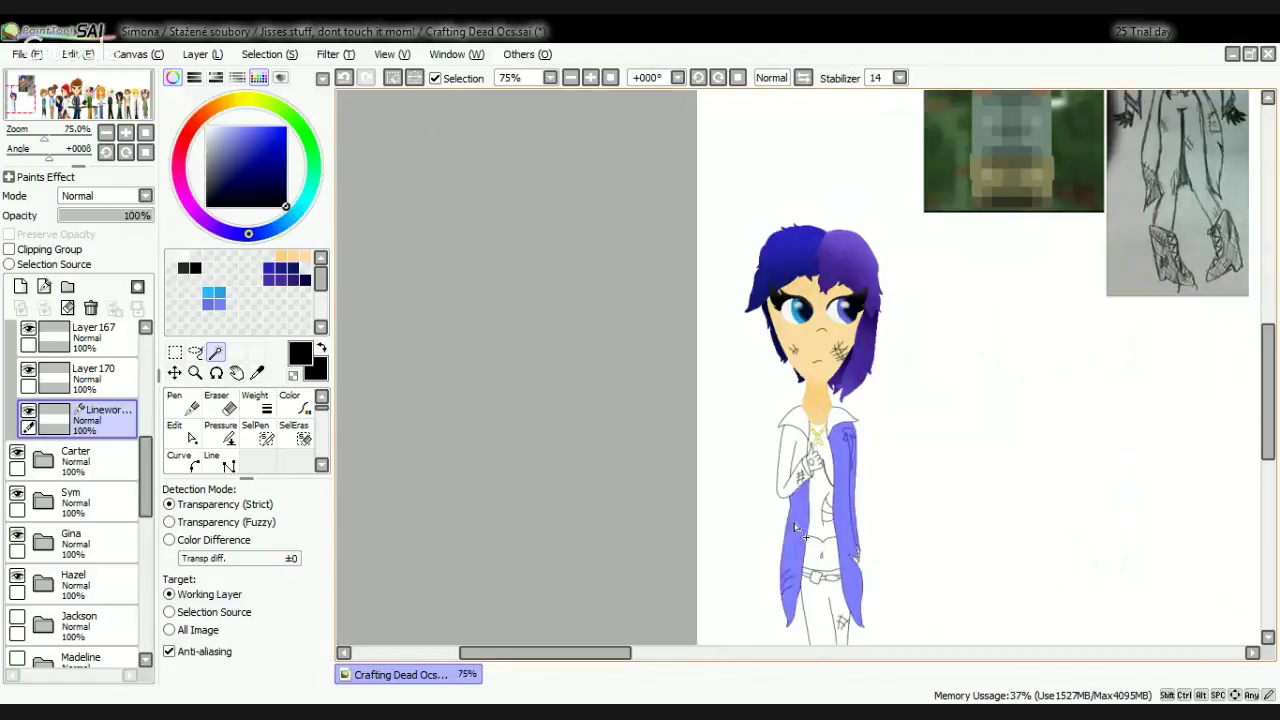
scroll(795, 453, up, 5)
click(790, 449)
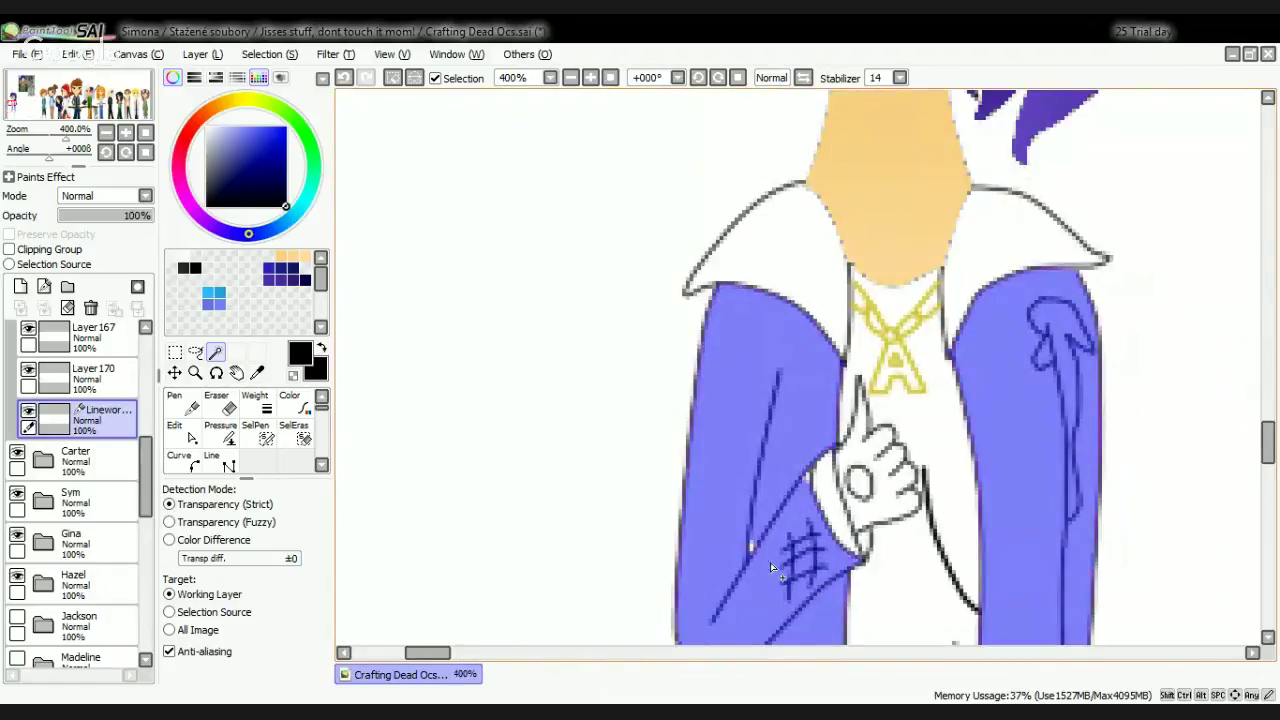
scroll(770, 562, up, 3)
click(906, 314)
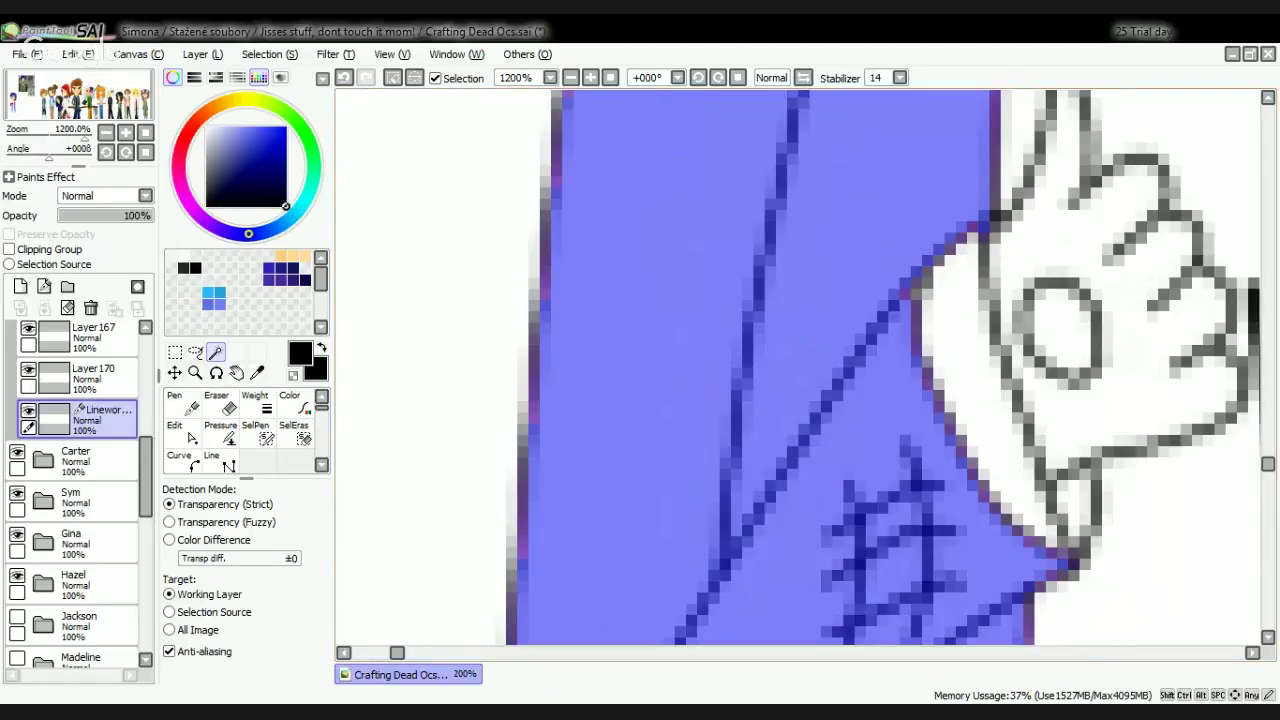
key(alt+Tab)
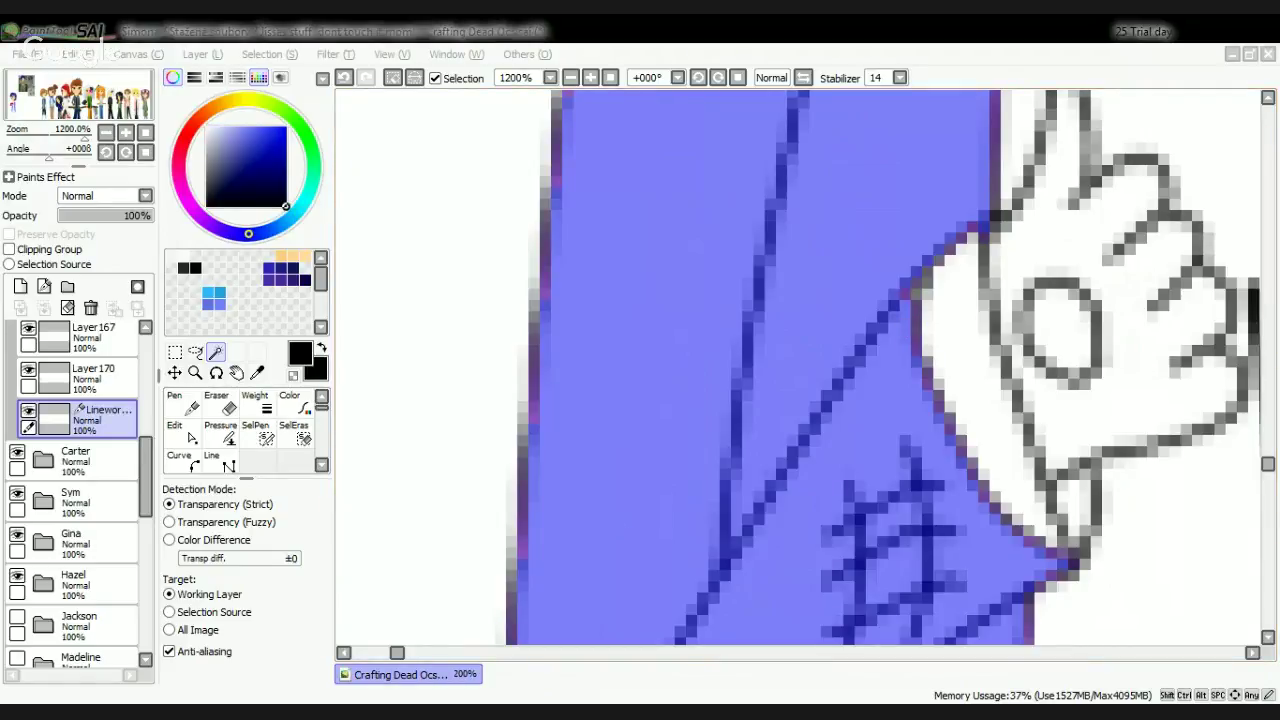
click(1143, 36)
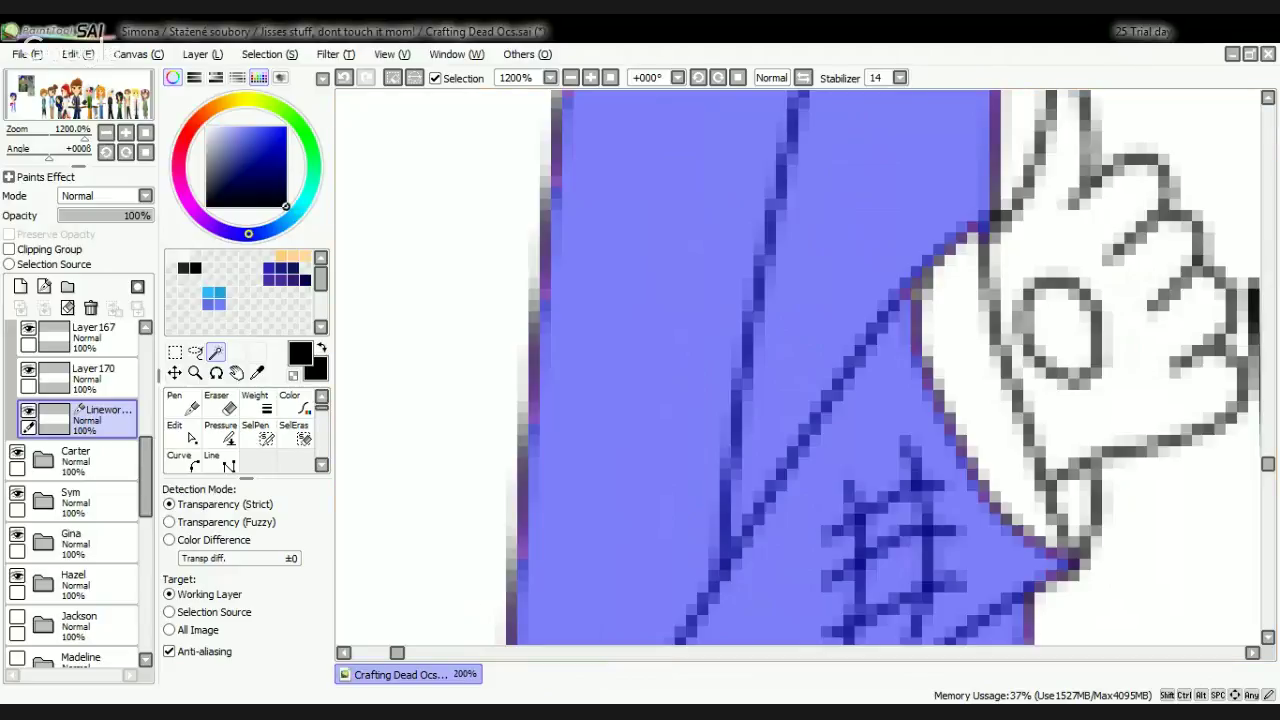
key(alt+Tab)
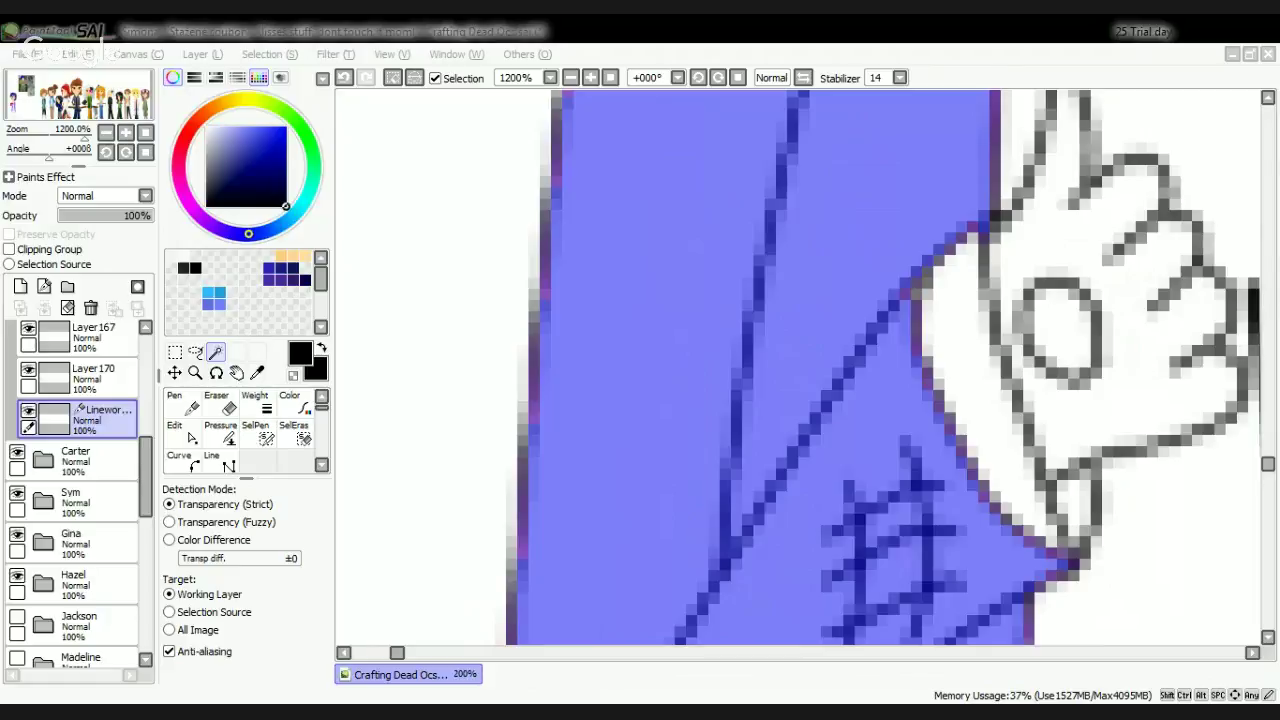
Step: Create a new layer for the coat colour and place it directly below the linework layer
scroll(995, 360, down, 8)
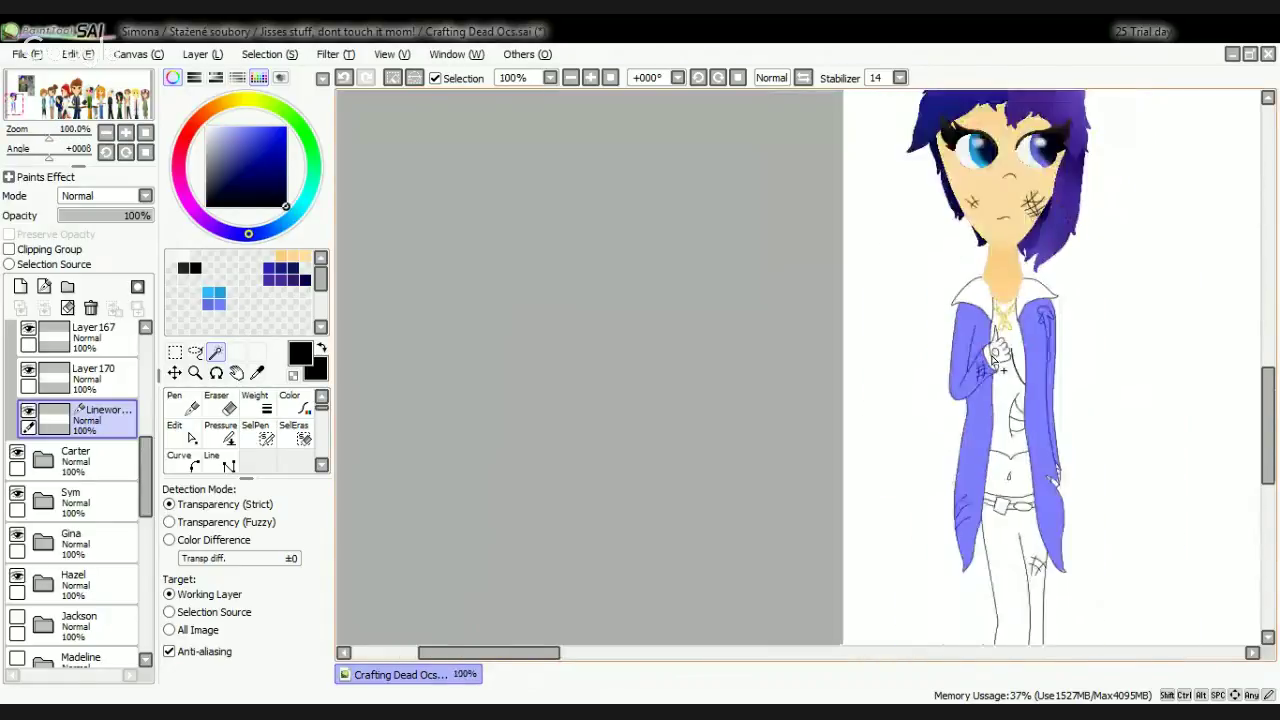
scroll(1150, 514, up, 1)
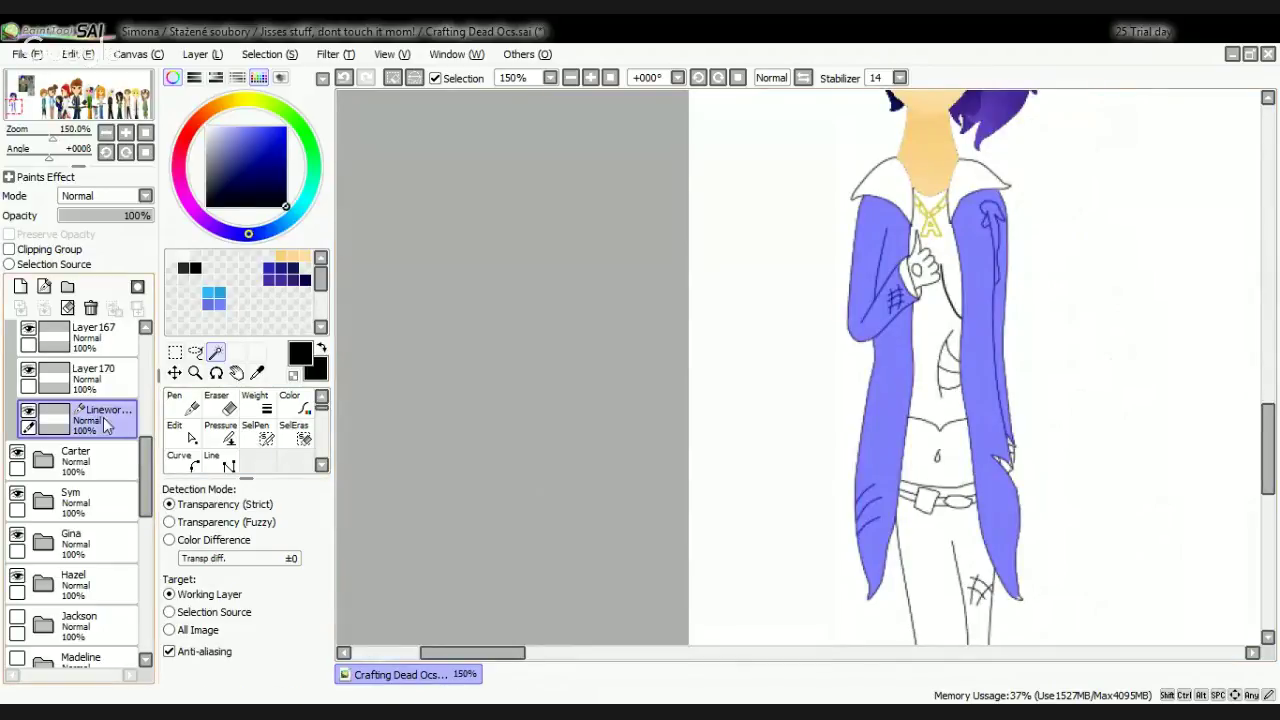
click(20, 286)
drag(95, 415, 110, 460)
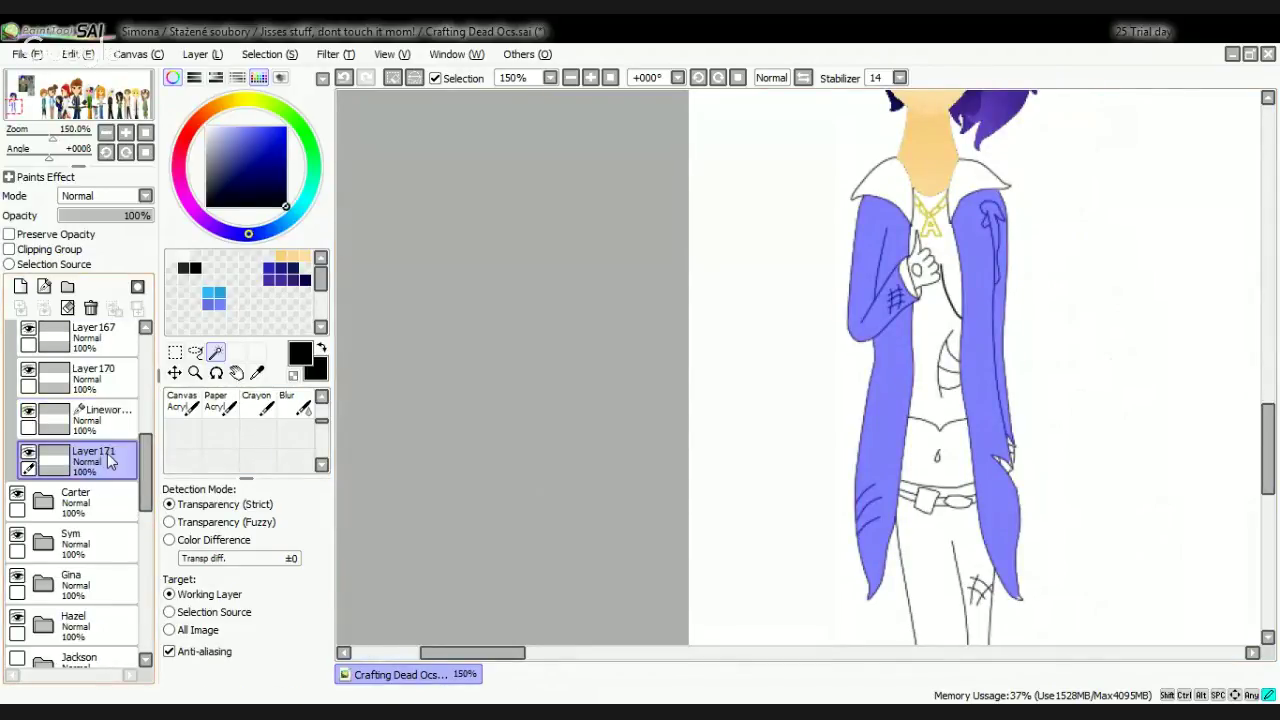
Step: Sample two light browns from the jacket in the pixel reference image and store them as neighbouring swatches
click(256, 372)
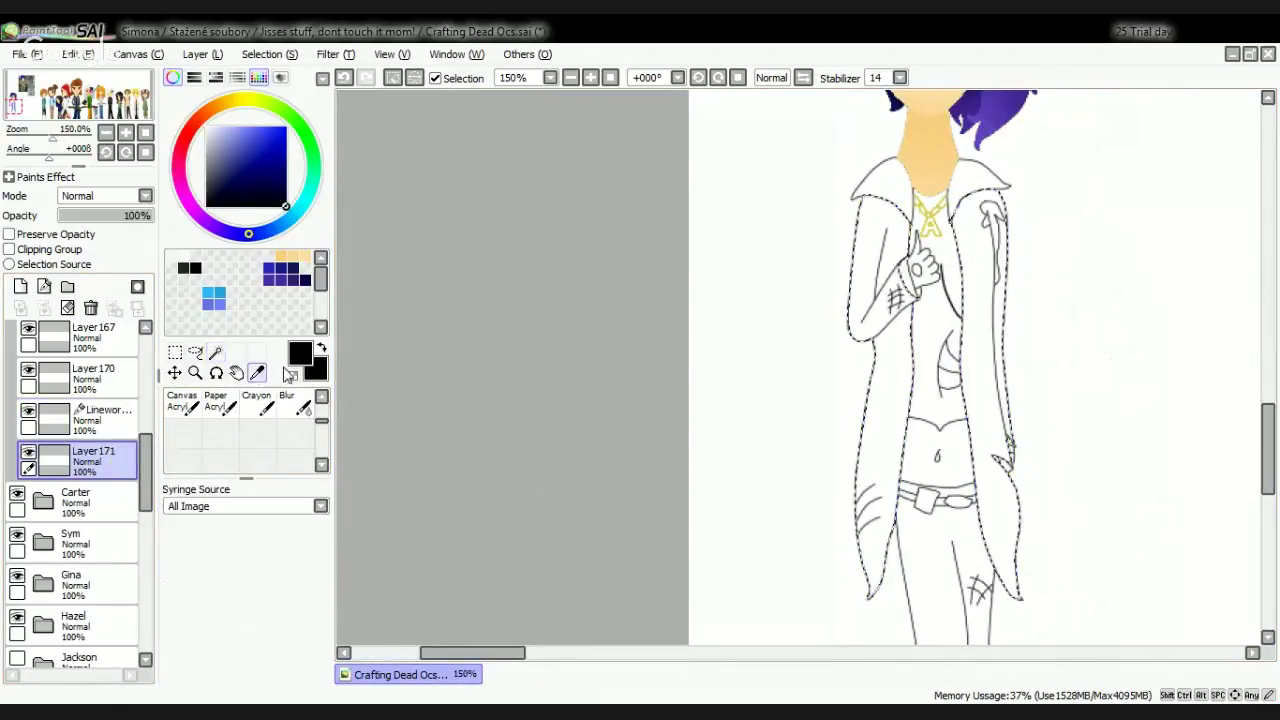
scroll(554, 380, down, 6)
scroll(800, 247, up, 9)
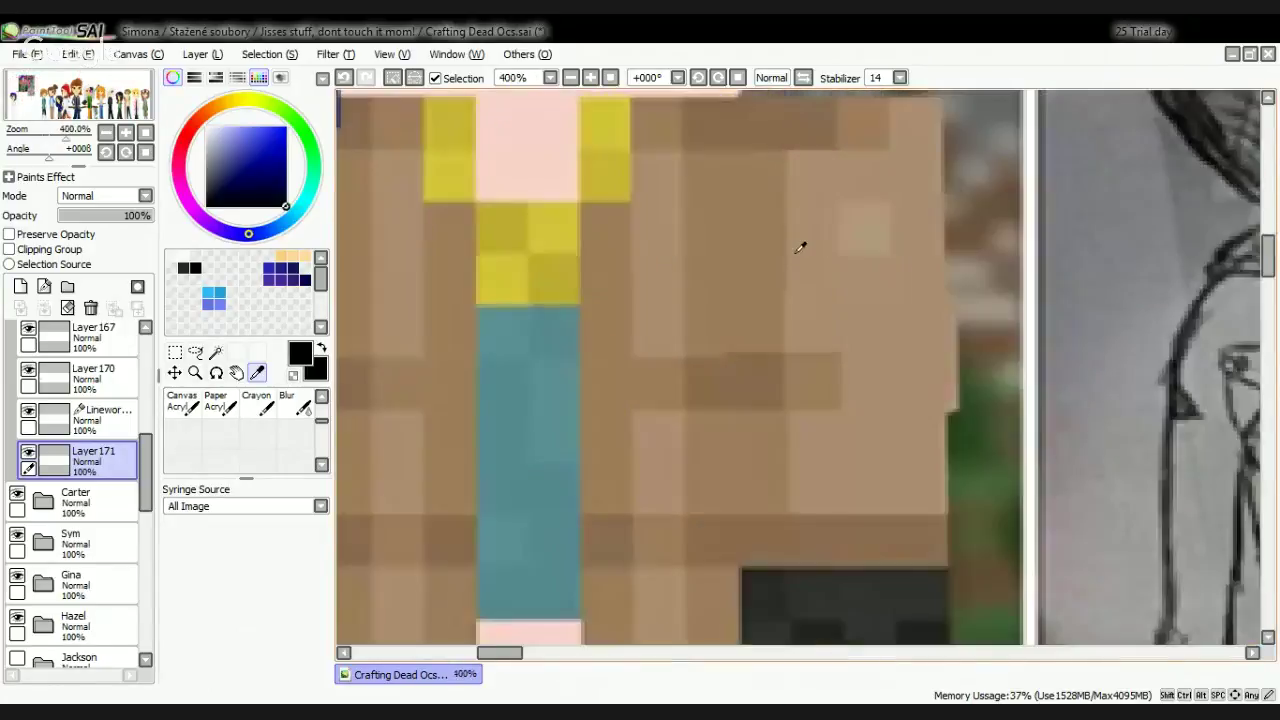
click(870, 215)
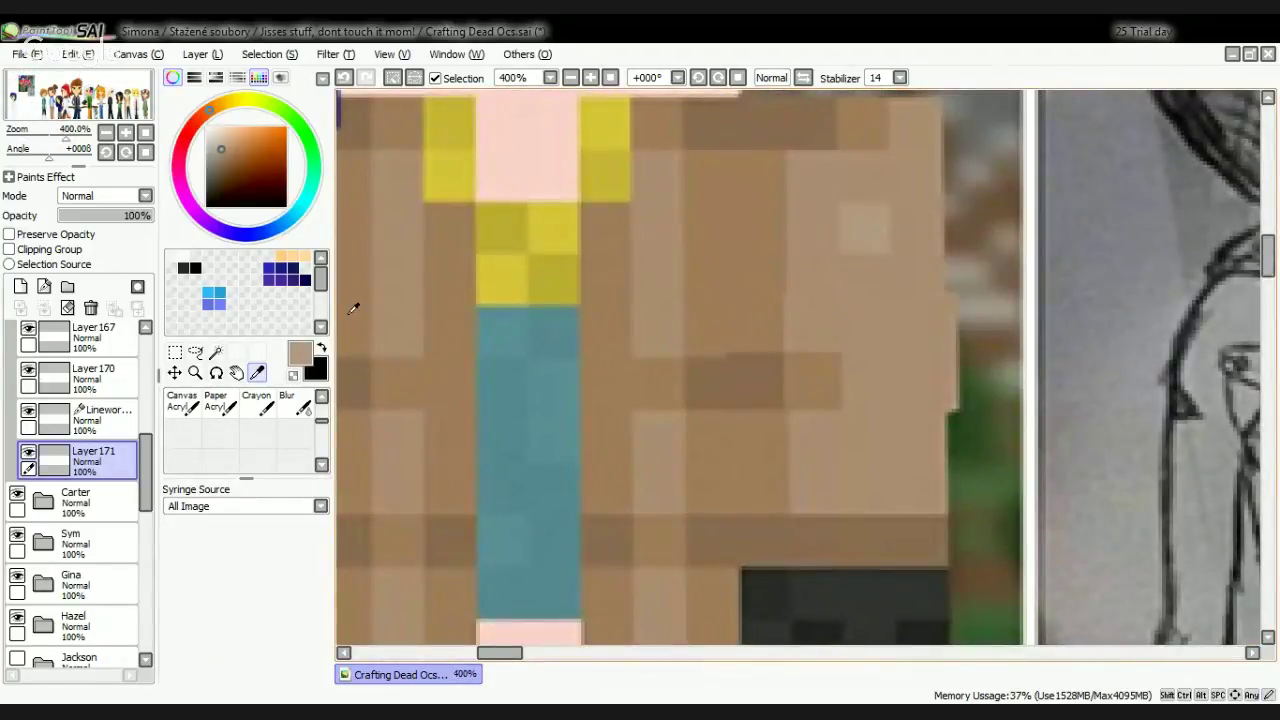
shift+click(244, 317)
click(650, 320)
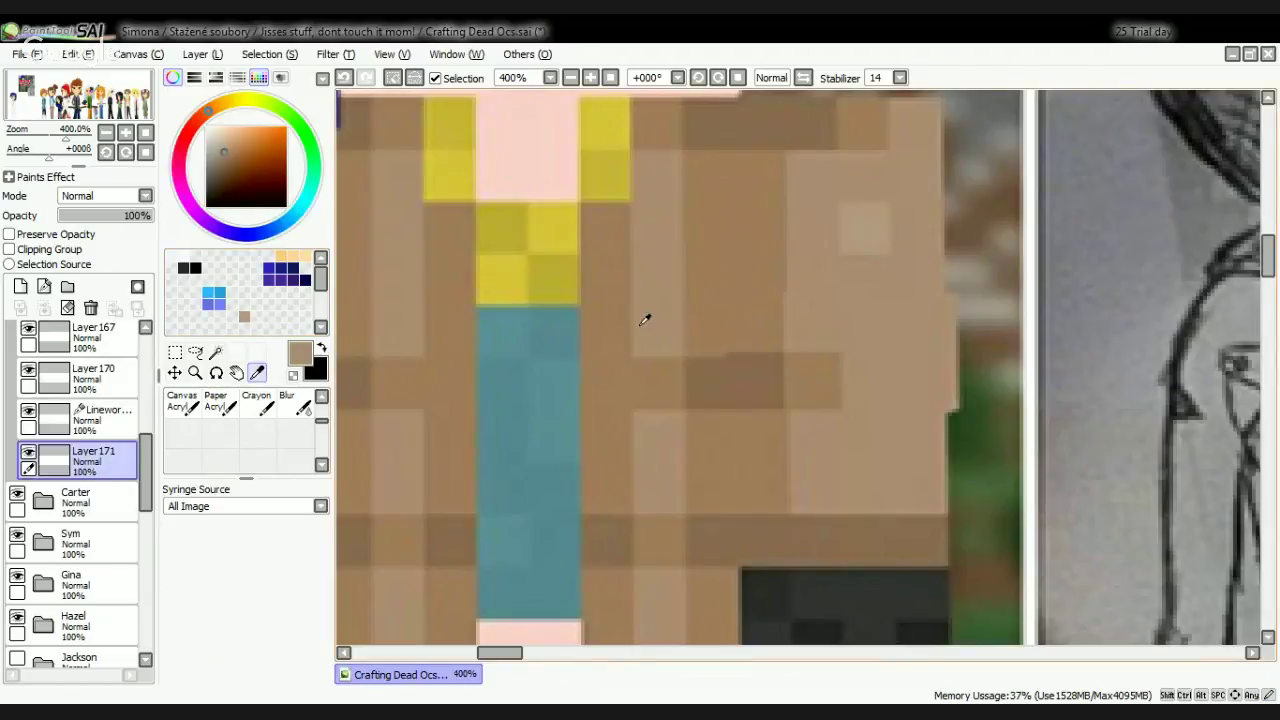
shift+click(256, 317)
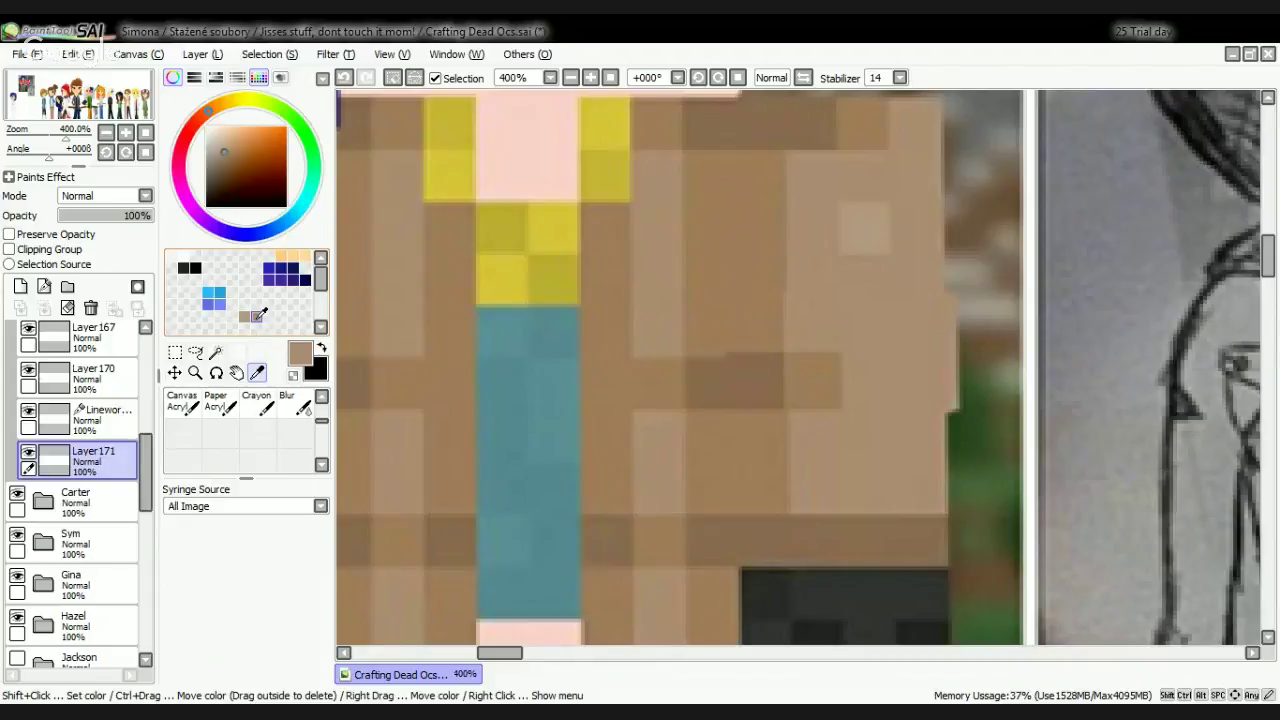
Step: Sample a medium and a darker brown from the reference jacket and store them beside the light brown swatches
click(858, 224)
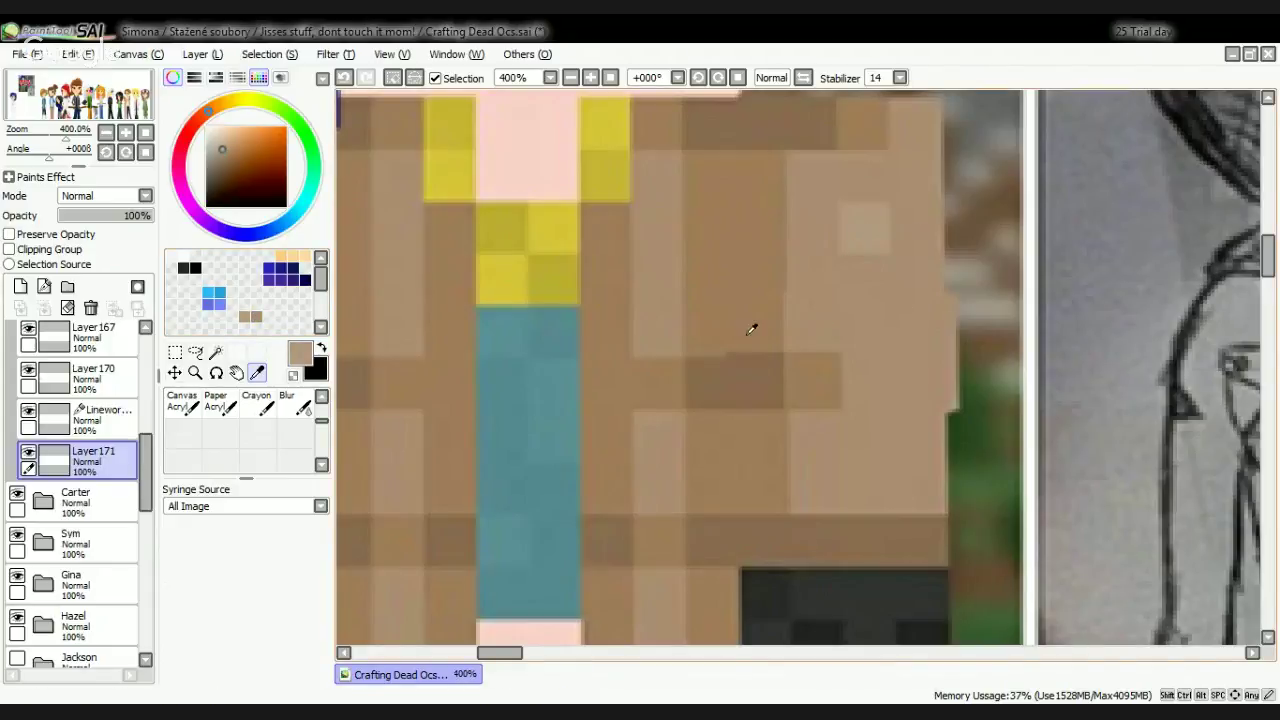
click(713, 377)
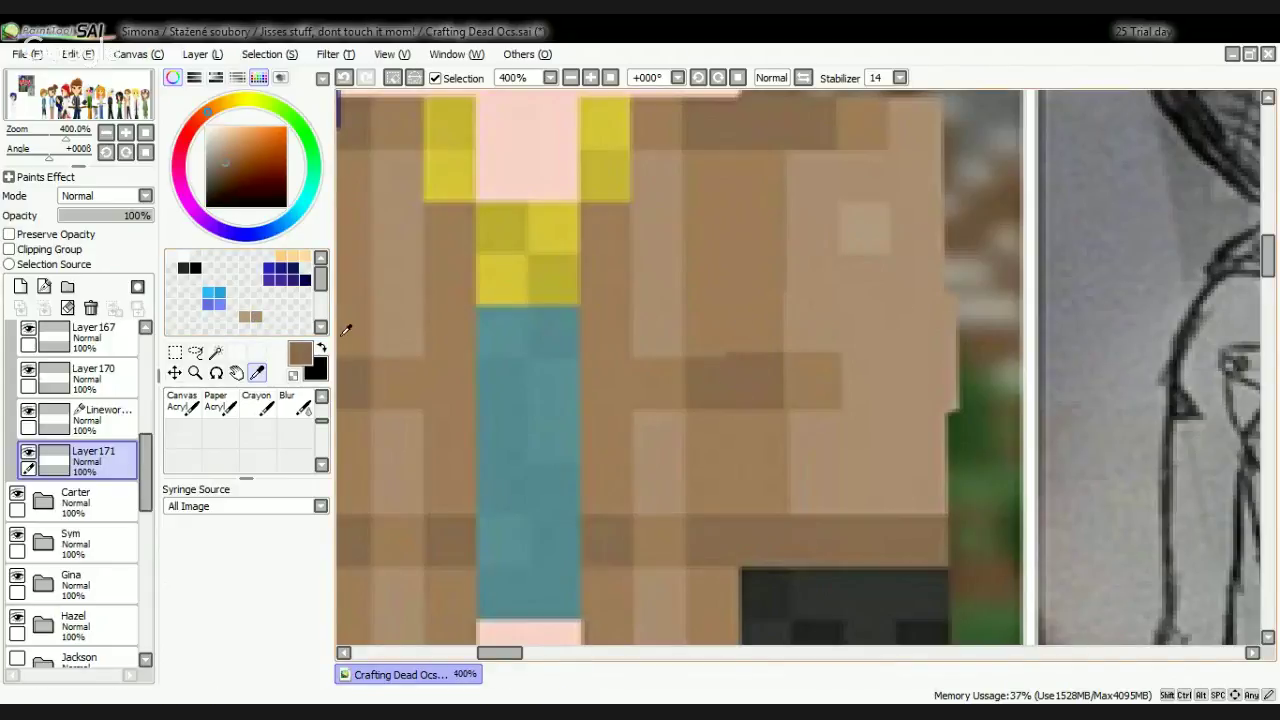
shift+click(281, 317)
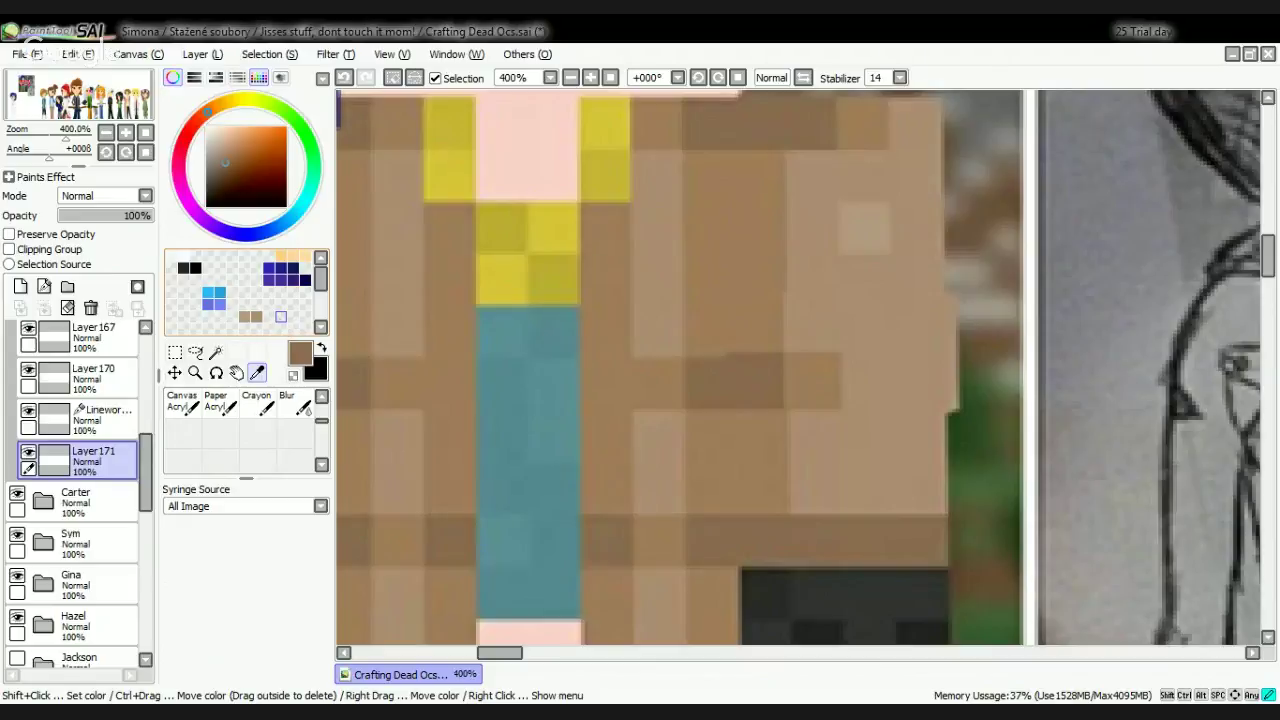
click(744, 320)
shift+click(268, 317)
scroll(771, 340, down, 2)
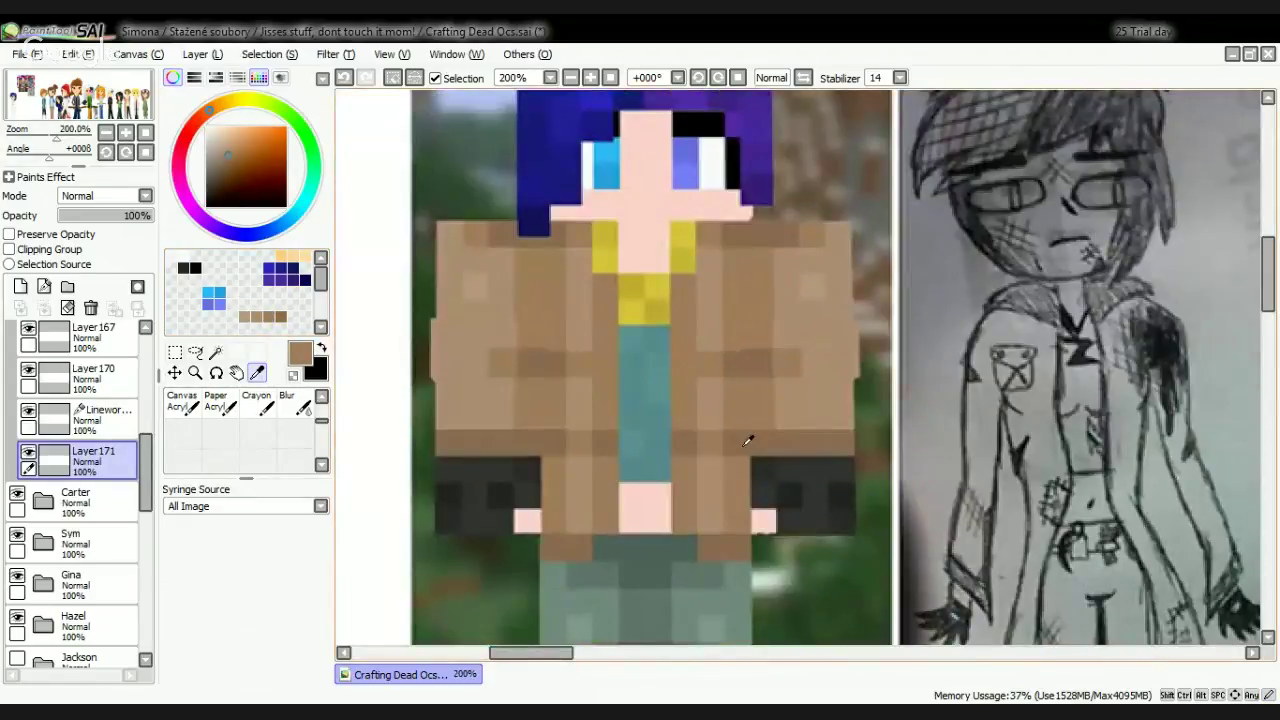
scroll(810, 421, up, 2)
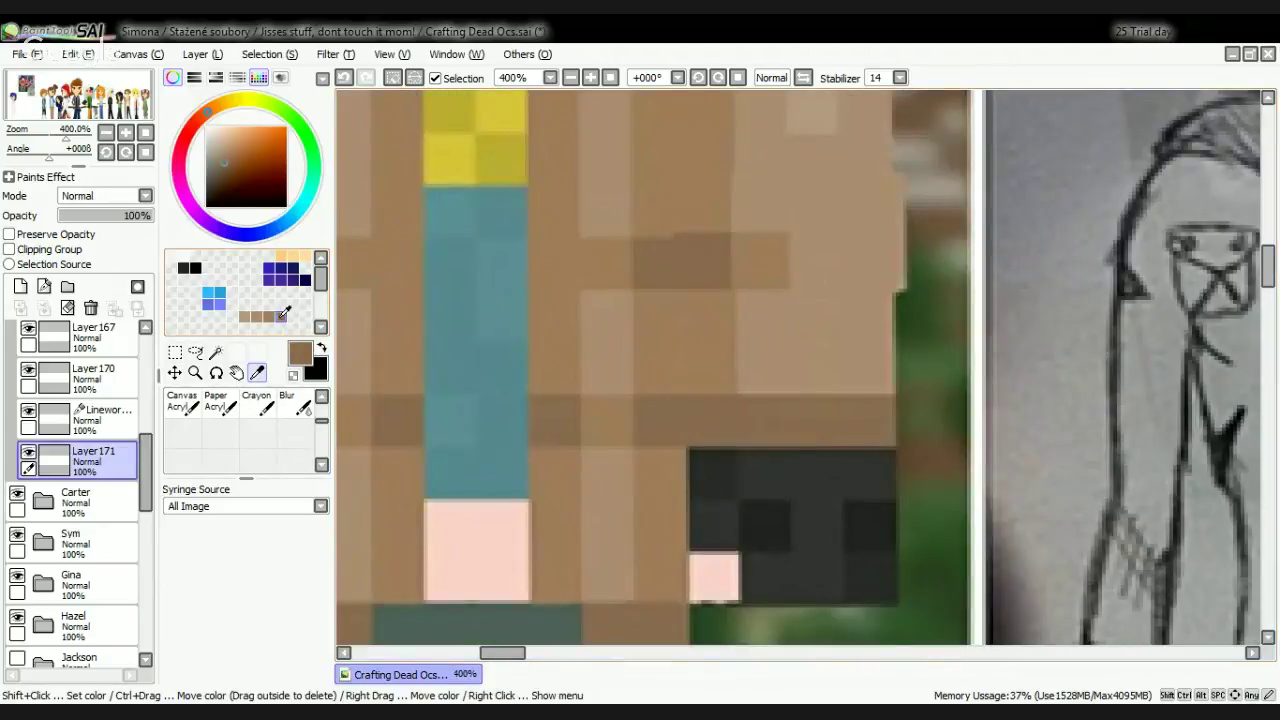
scroll(651, 343, down, 4)
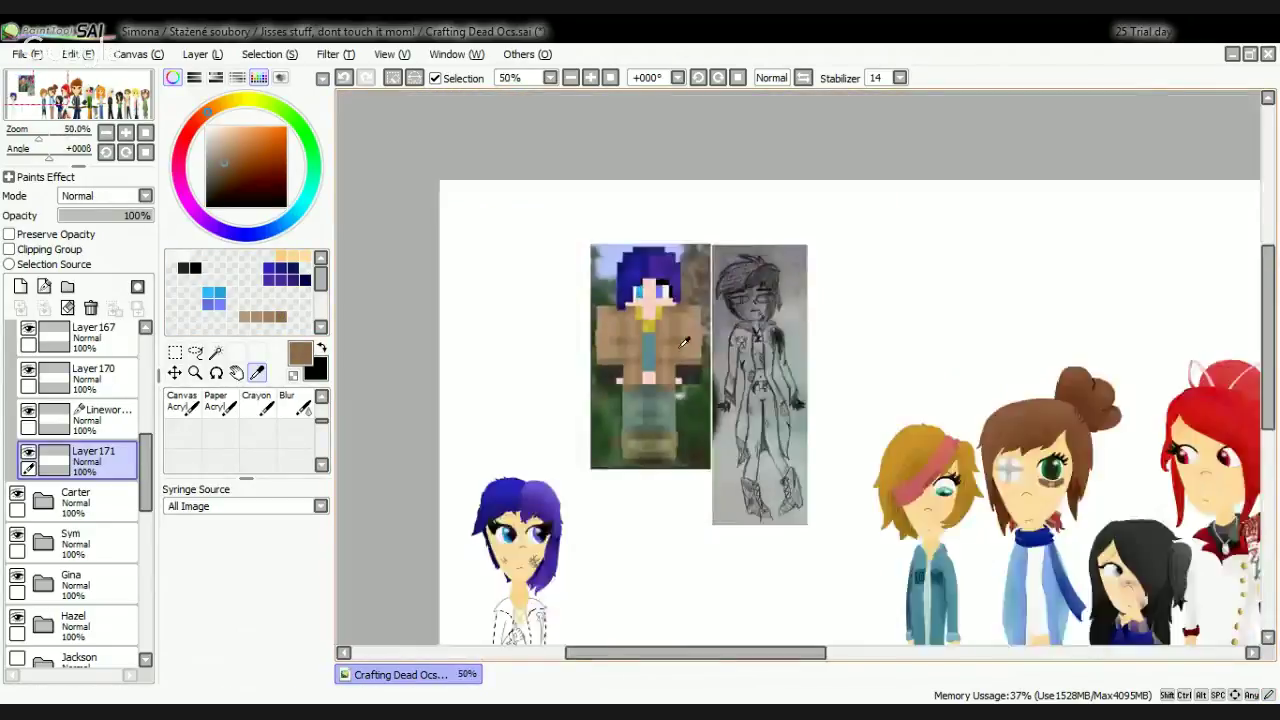
Step: Paint the coat half with the bent sleeve light brown from shoulder to tail, using a size 20 Pencil on the coat colour layer
scroll(600, 425, up, 4)
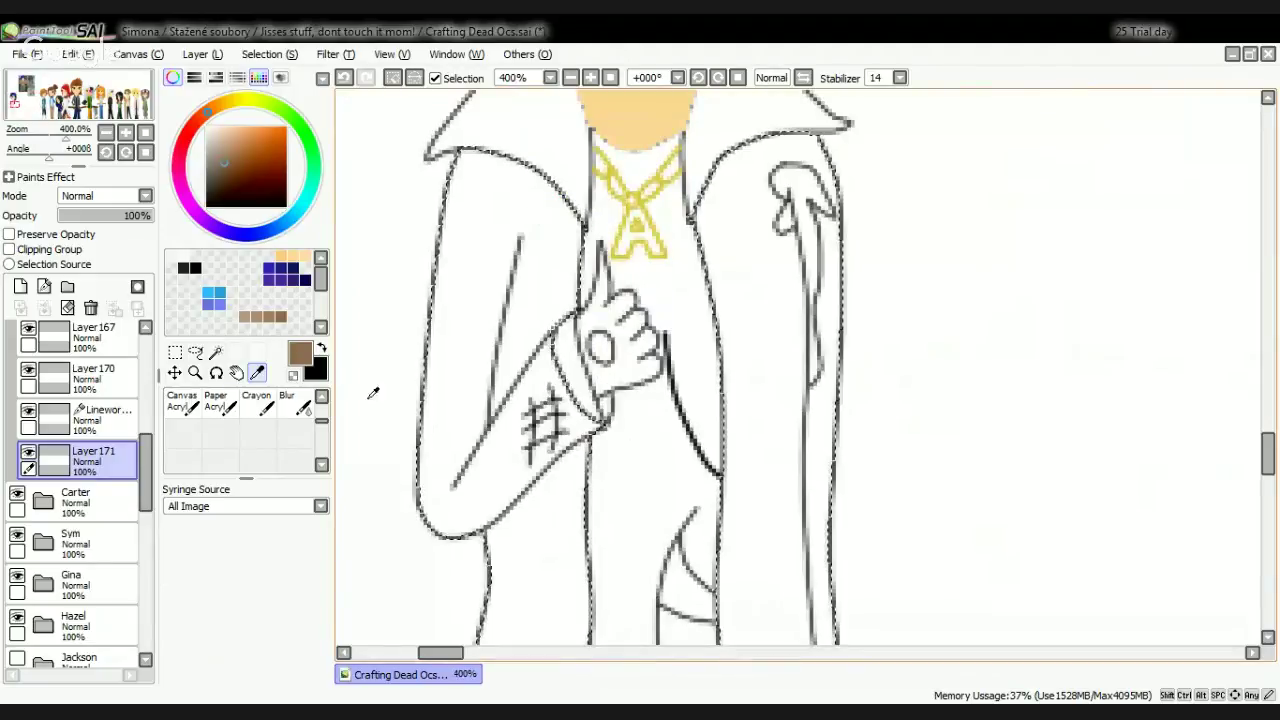
click(274, 314)
scroll(230, 430, up, 3)
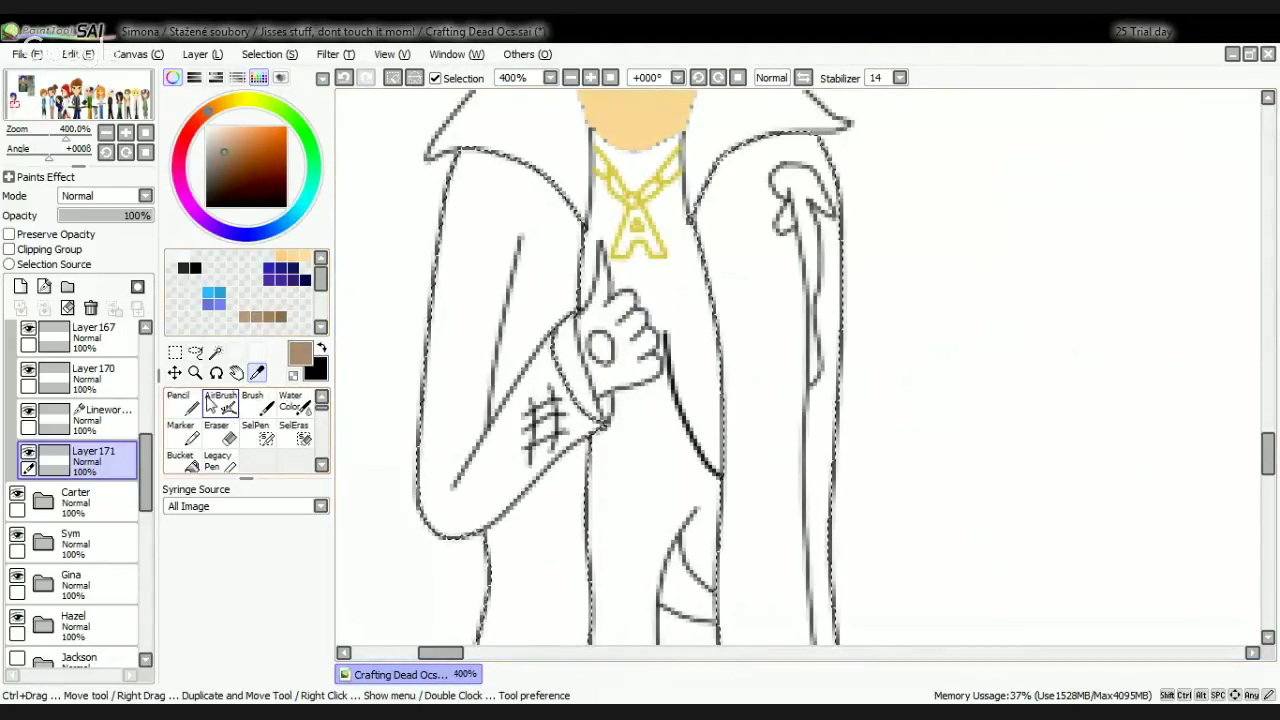
click(178, 402)
mouse_move(540, 185)
mouse_down()
mouse_move(550, 380)
mouse_move(537, 277)
mouse_move(575, 380)
mouse_move(580, 497)
mouse_move(545, 190)
mouse_move(488, 520)
mouse_move(490, 197)
mouse_move(409, 455)
mouse_move(440, 515)
mouse_move(500, 555)
mouse_move(600, 358)
mouse_move(586, 545)
mouse_up()
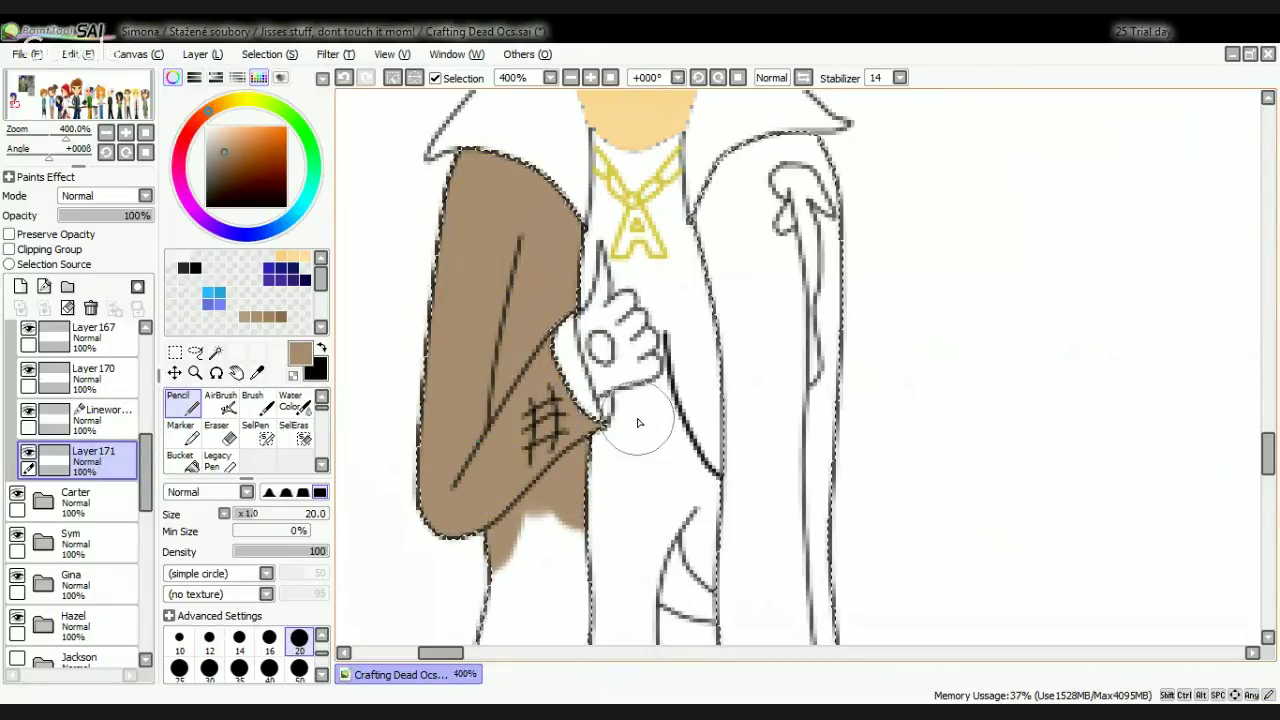
scroll(536, 443, down, 4)
scroll(534, 545, down, 1)
scroll(540, 620, up, 3)
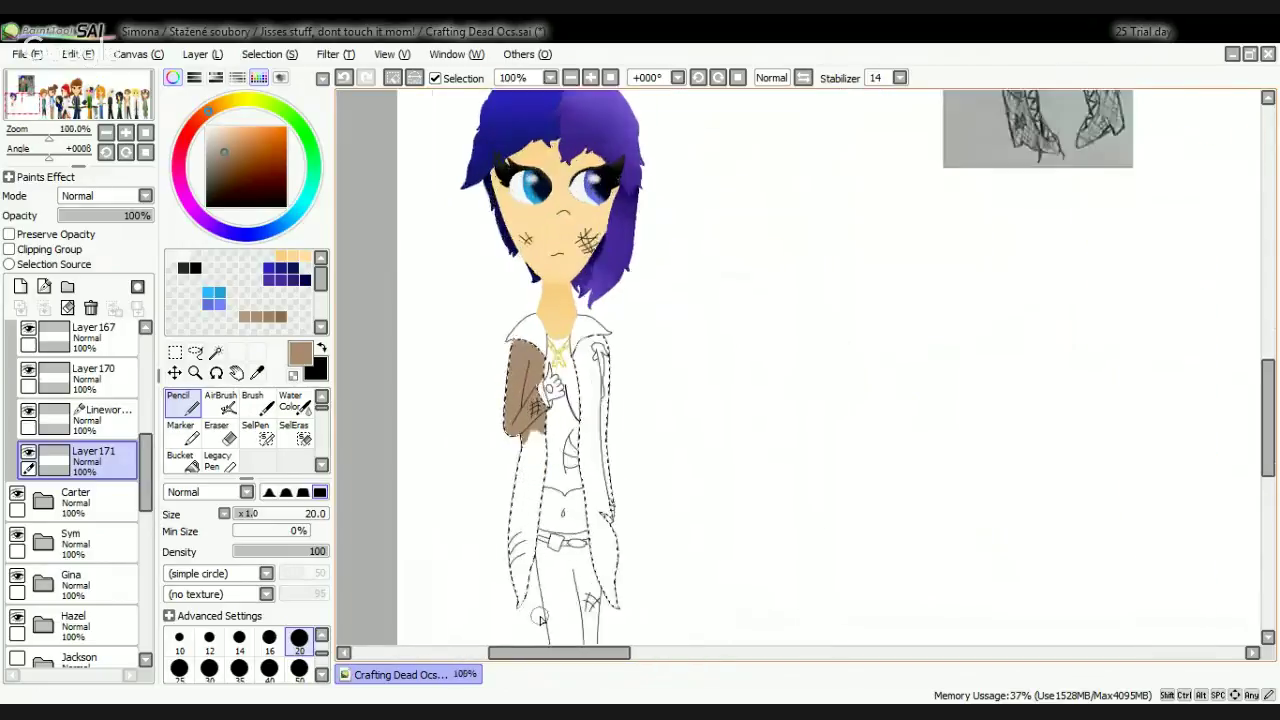
mouse_move(502, 594)
mouse_down()
mouse_move(503, 568)
mouse_move(523, 571)
mouse_move(504, 528)
mouse_move(521, 470)
mouse_move(535, 220)
mouse_up()
Step: Paint the other coat half's lower tail with a size 50 Pencil and add the unselected pixels at its tip to the linework selection
click(299, 668)
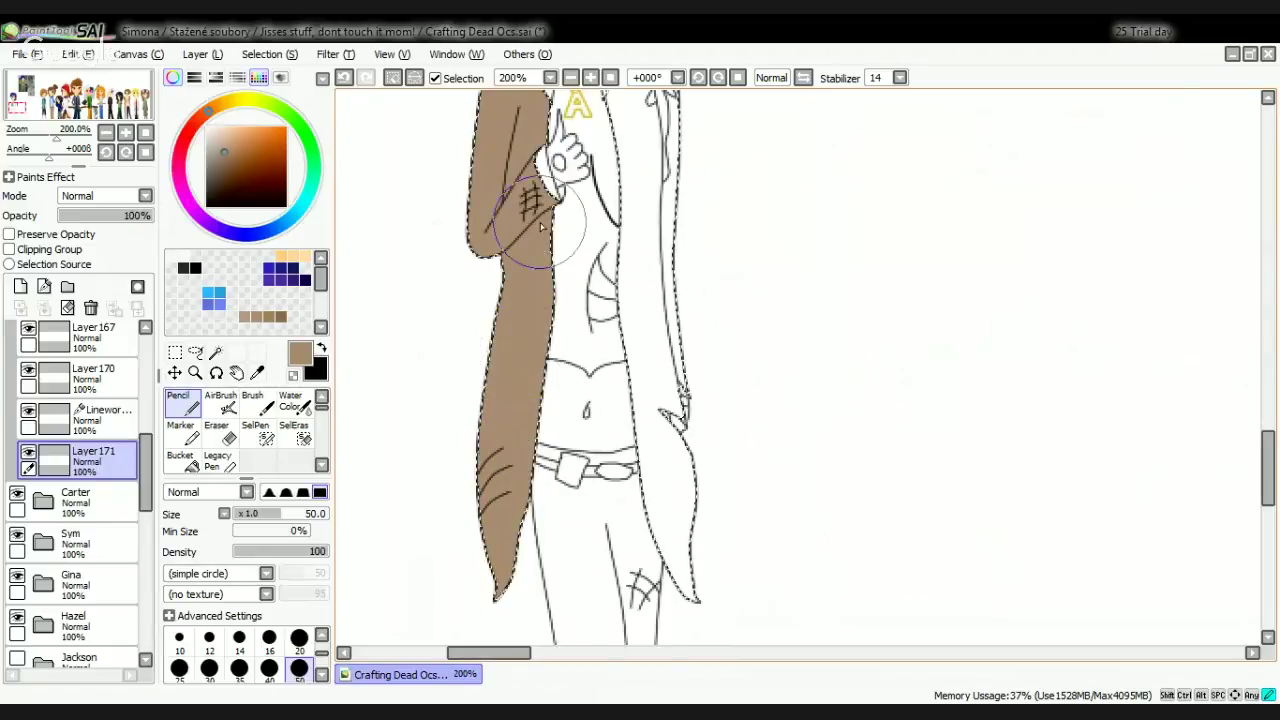
mouse_move(662, 462)
mouse_down()
mouse_move(657, 514)
mouse_move(663, 470)
mouse_move(690, 600)
mouse_up()
click(107, 425)
click(215, 352)
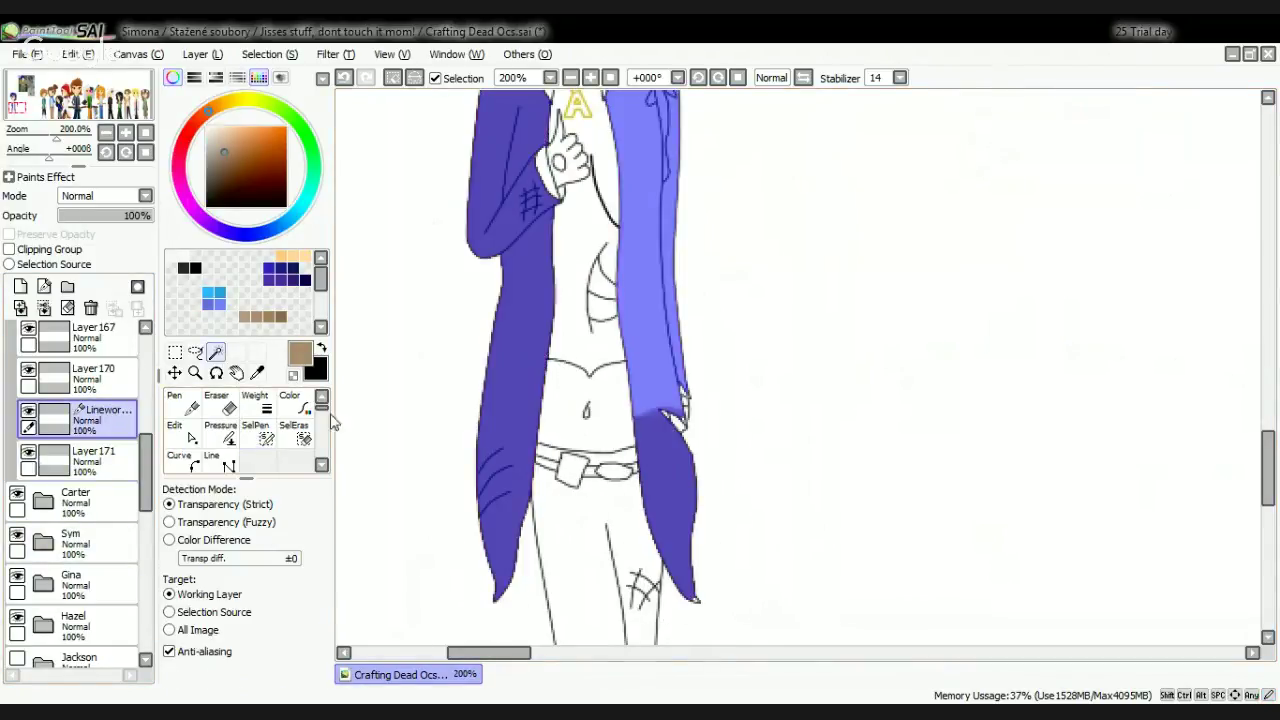
scroll(694, 600, up, 5)
scroll(712, 520, up, 2)
click(697, 508)
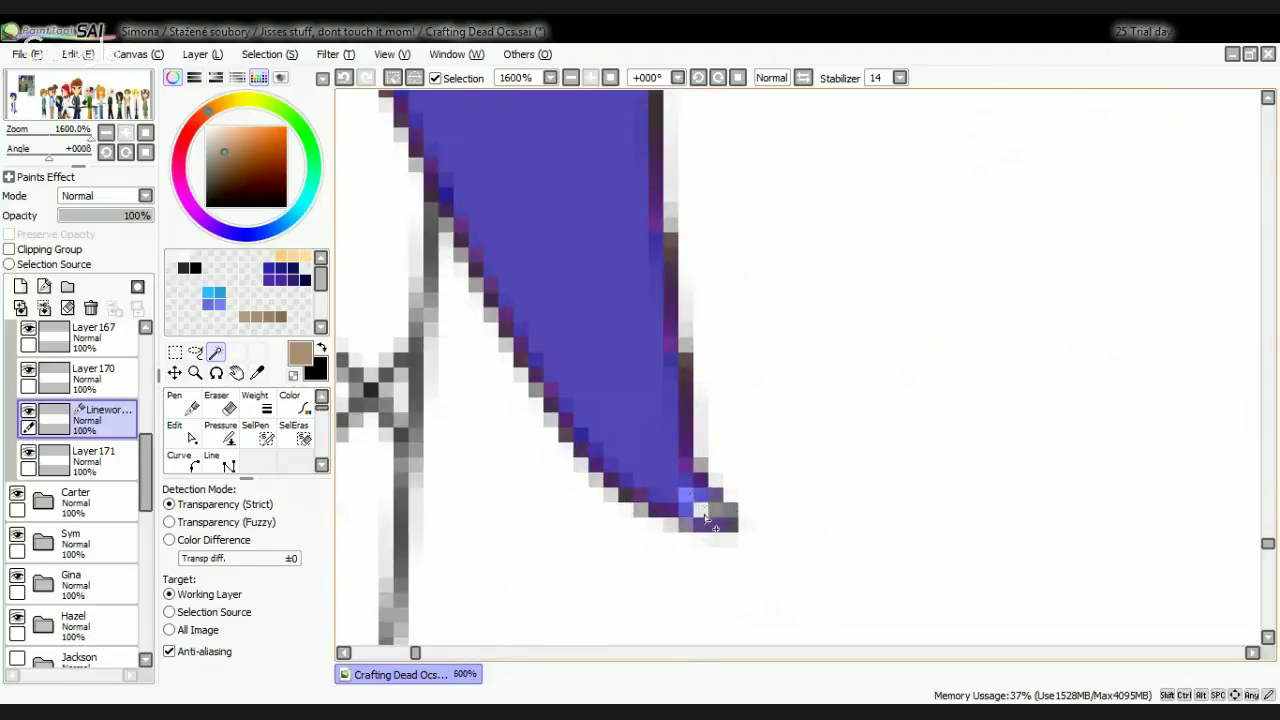
click(712, 516)
Step: Paint the rest of the straight-sleeved coat half, including its tail tip, light brown on the coat colour layer
click(118, 476)
click(178, 408)
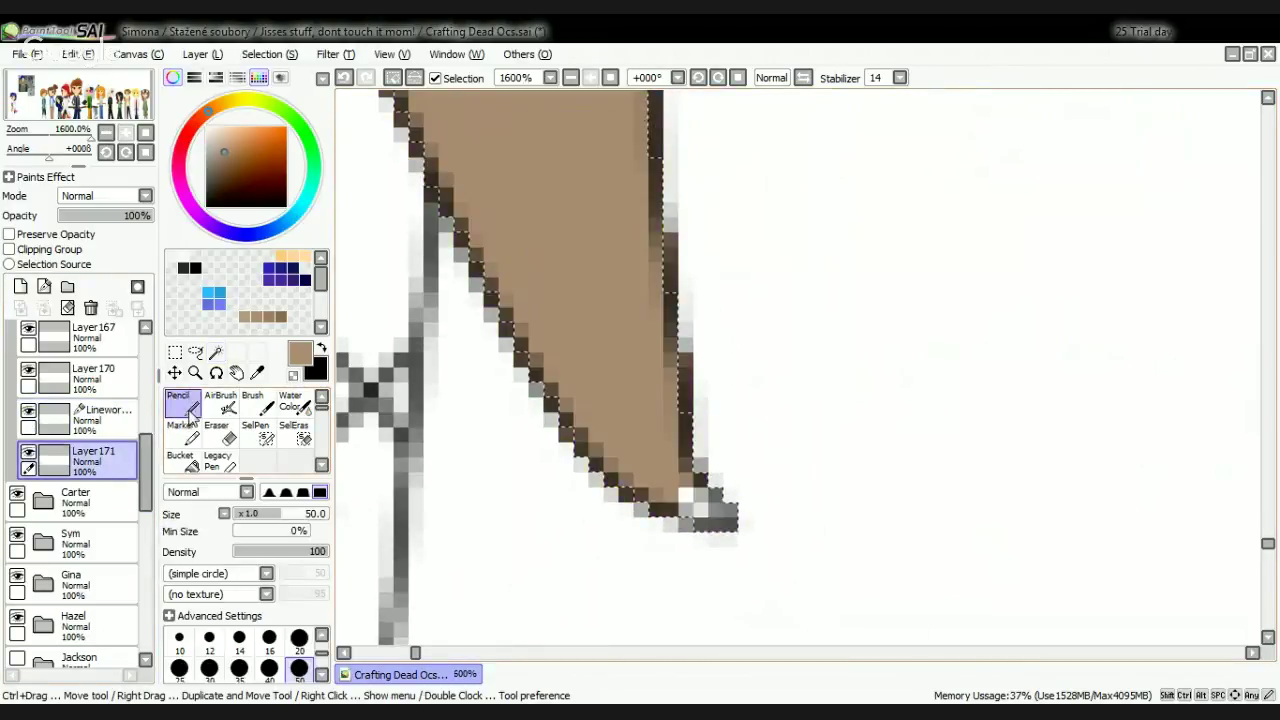
scroll(680, 530, down, 8)
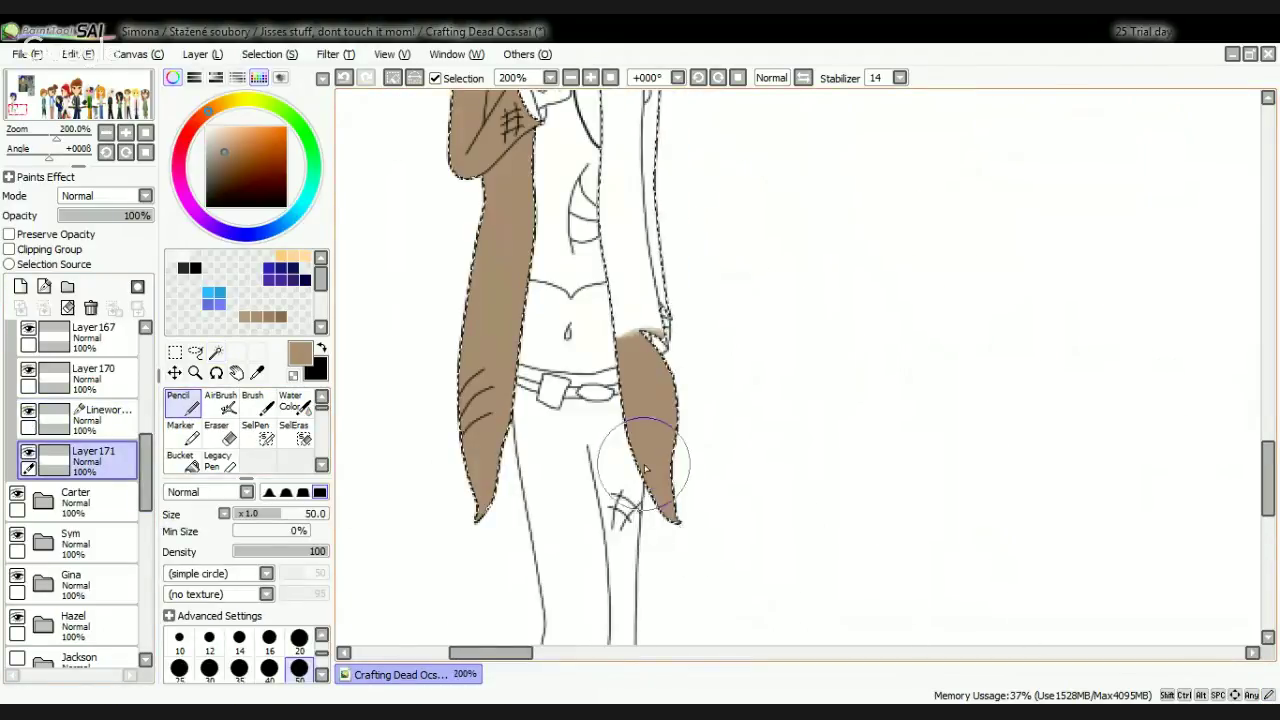
scroll(677, 466, down, 3)
scroll(680, 457, up, 2)
mouse_move(650, 375)
mouse_down()
mouse_move(641, 315)
mouse_move(688, 352)
mouse_move(636, 305)
mouse_move(625, 140)
mouse_move(655, 118)
mouse_move(570, 228)
mouse_move(709, 254)
mouse_move(696, 424)
mouse_up()
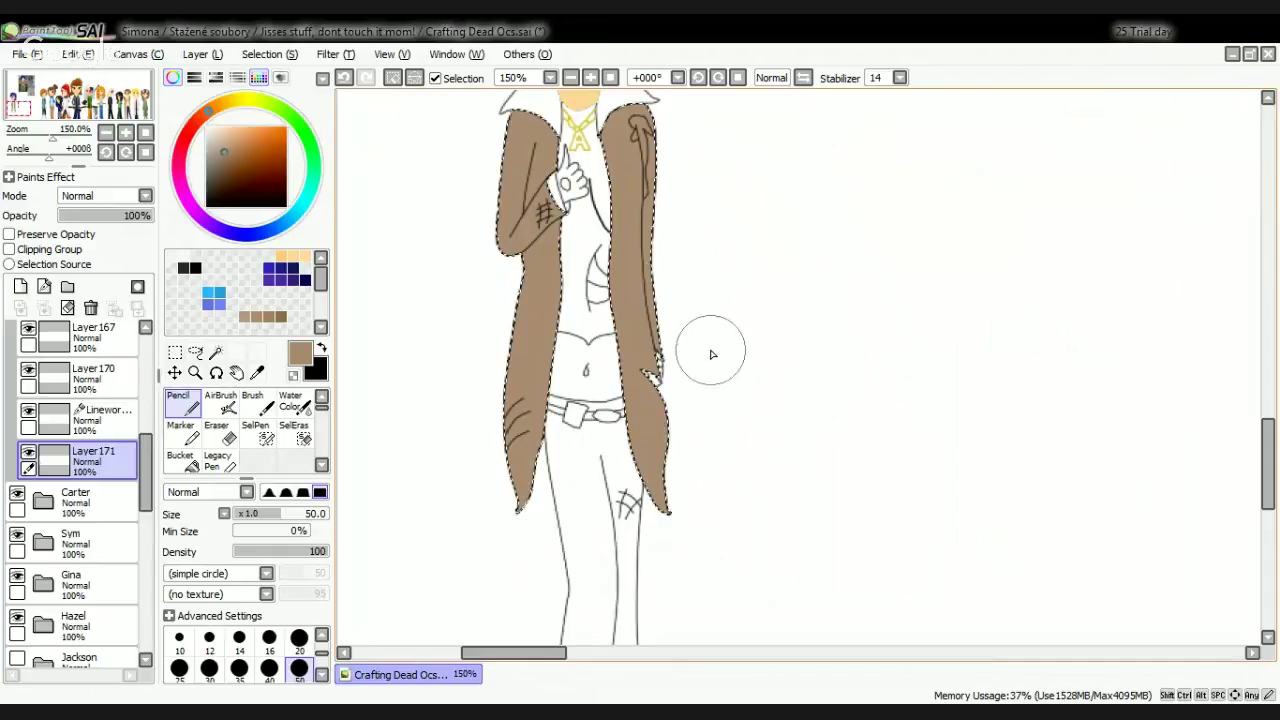
Step: Shift the curve point of the short cuff line below the hand slightly inward on the linework layer
scroll(584, 203, up, 4)
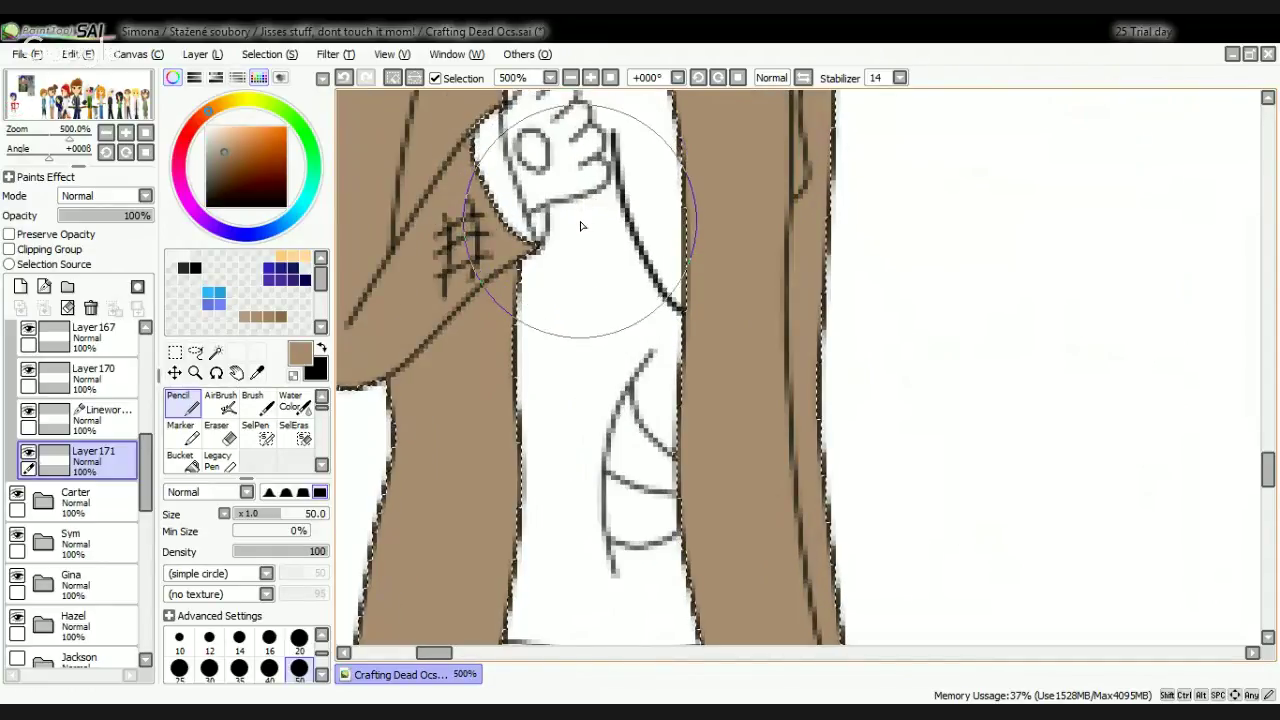
click(70, 420)
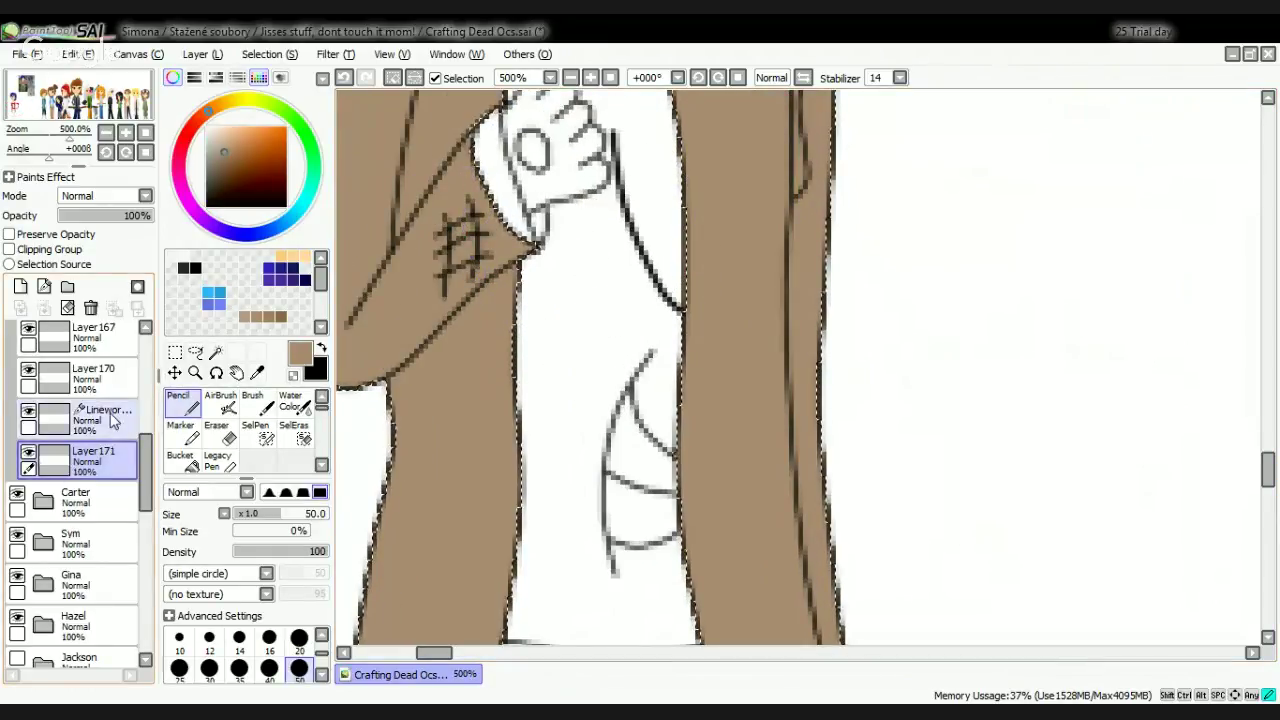
click(176, 432)
scroll(552, 230, up, 5)
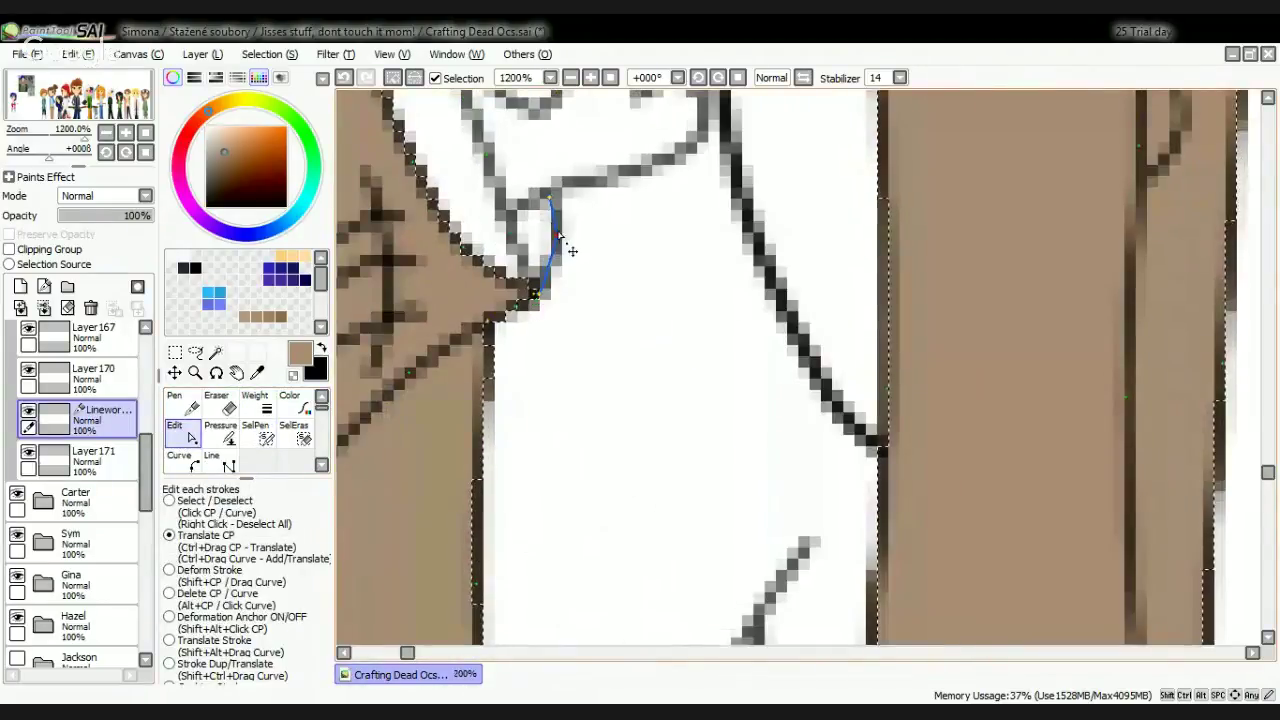
mouse_move(560, 238)
mouse_down()
mouse_move(546, 242)
mouse_move(547, 202)
mouse_move(549, 241)
mouse_up()
scroll(603, 352, down, 7)
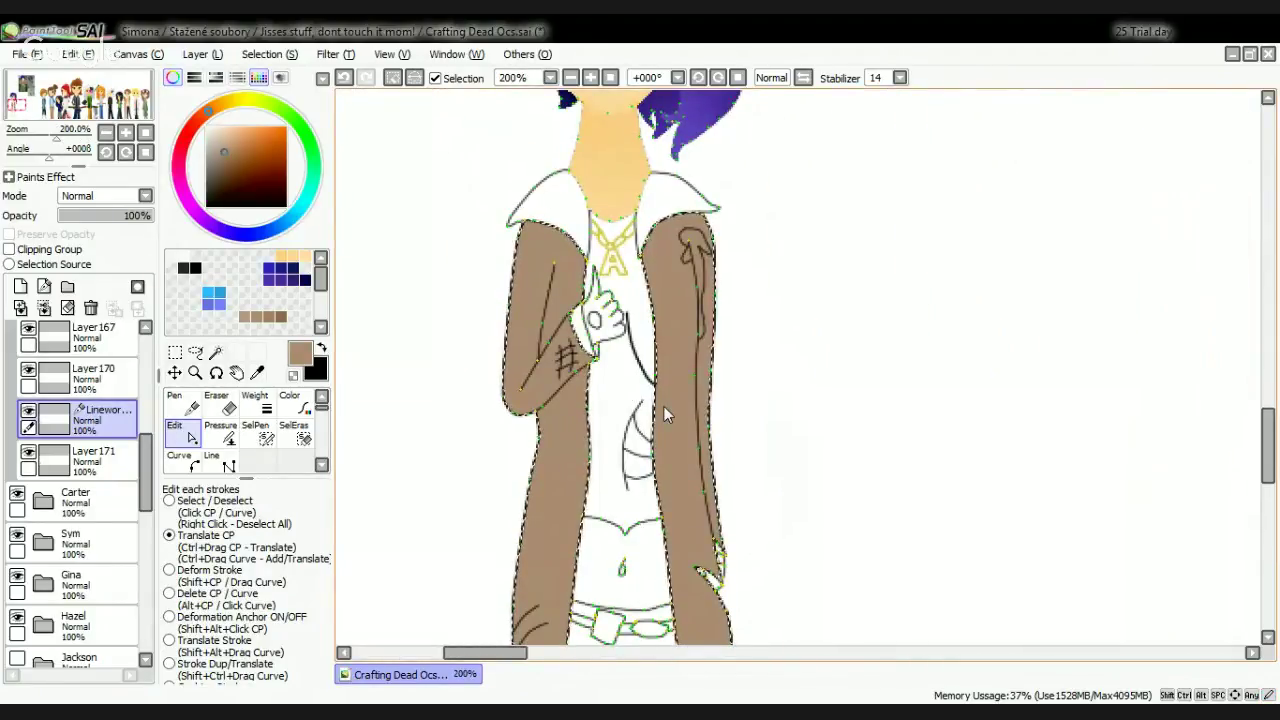
scroll(612, 325, up, 4)
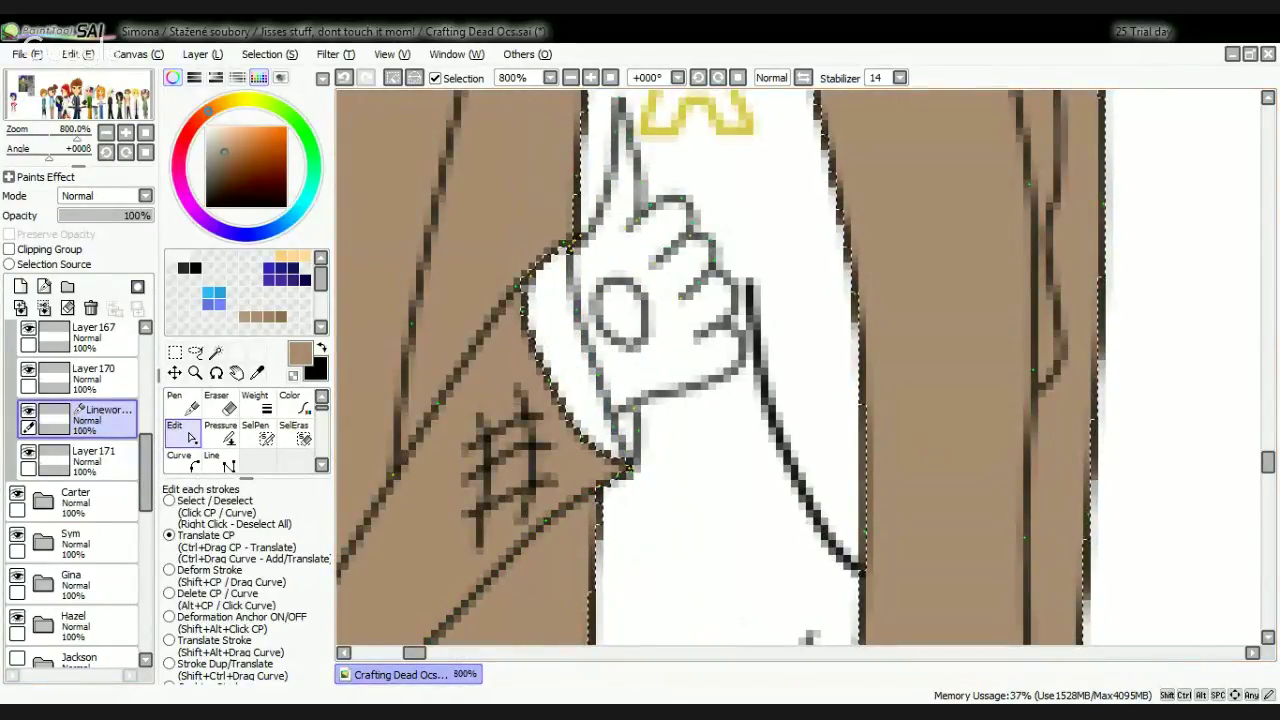
key(alt+Tab)
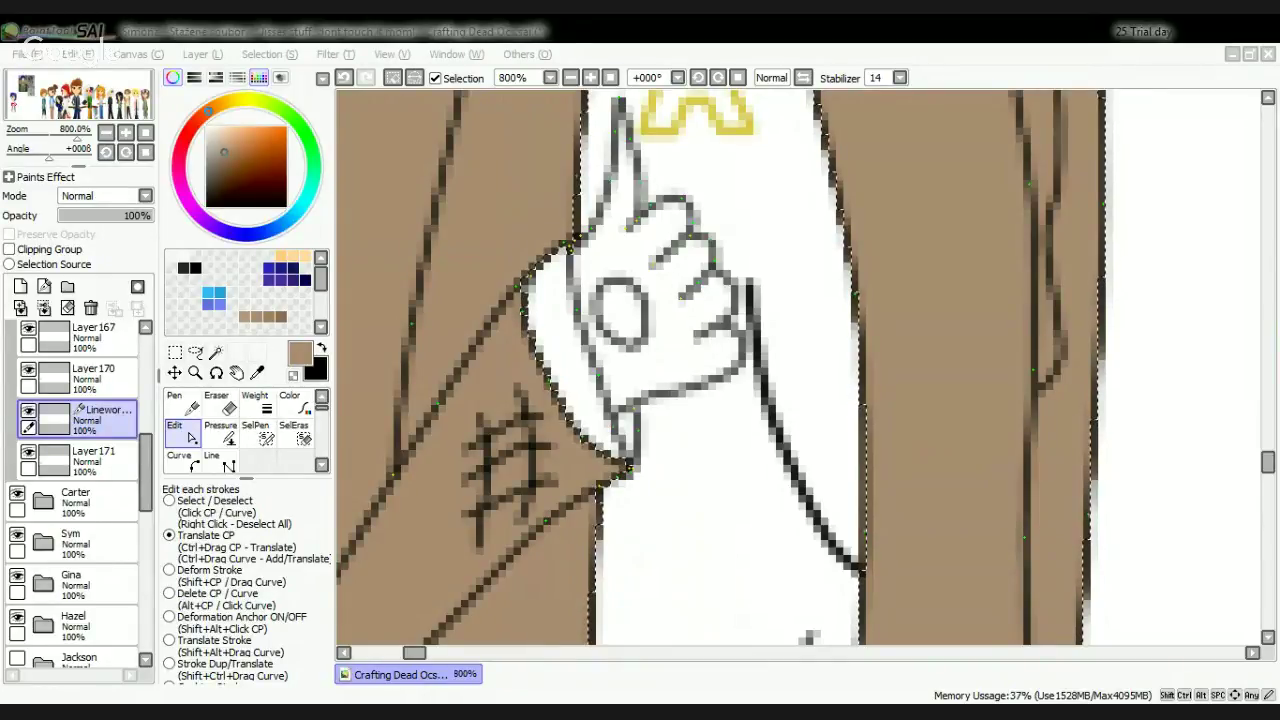
click(1145, 35)
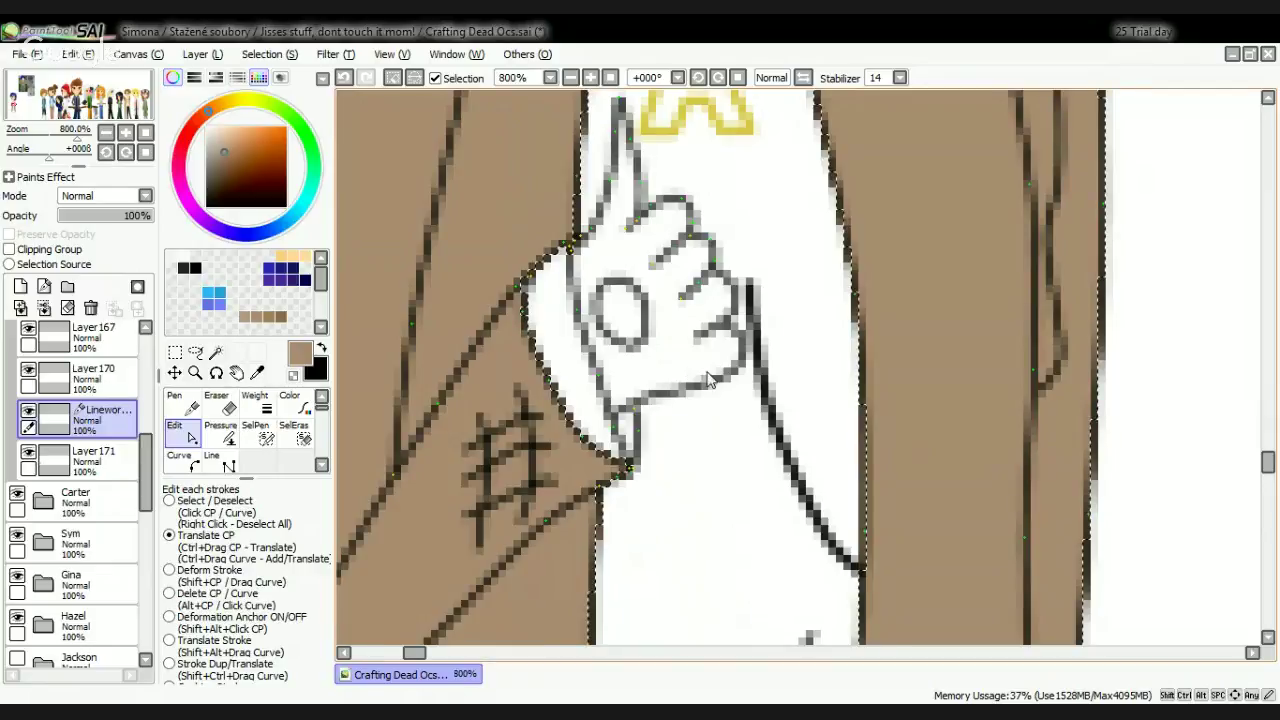
scroll(735, 350, down, 4)
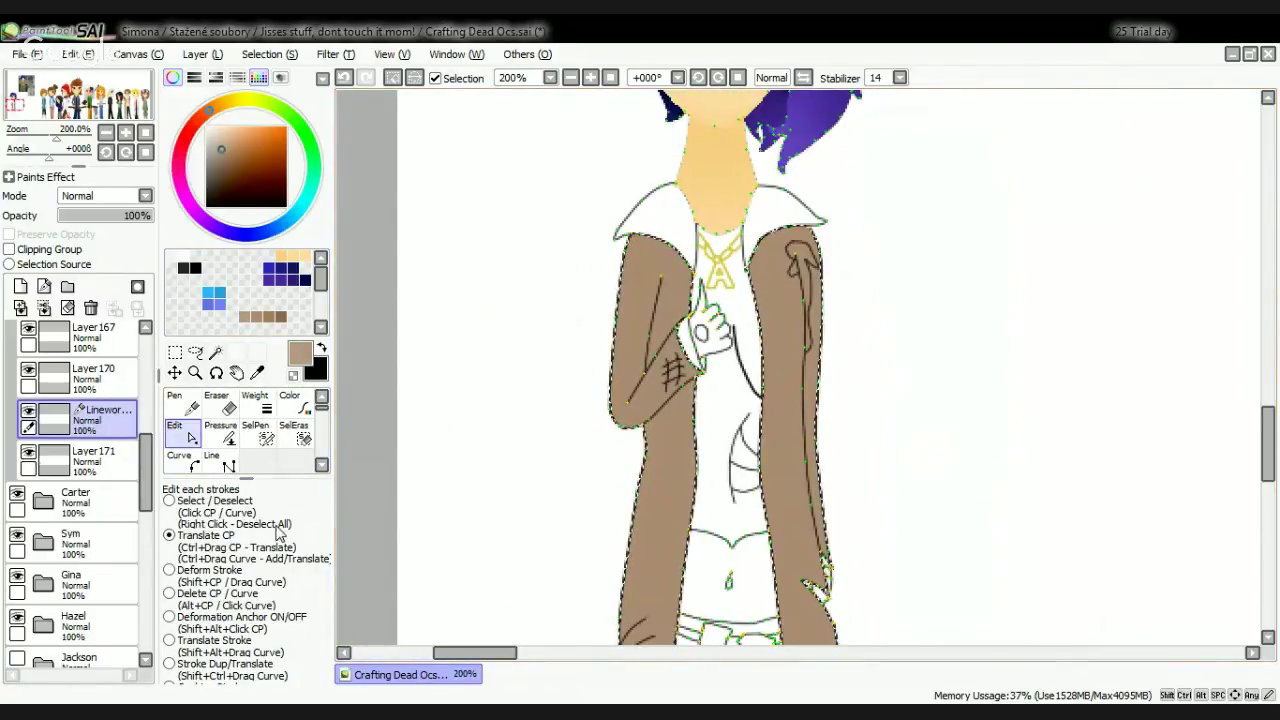
Step: Try to touch up the coat colour beside the bent sleeve's cuff with a size 20 Pencil
click(100, 460)
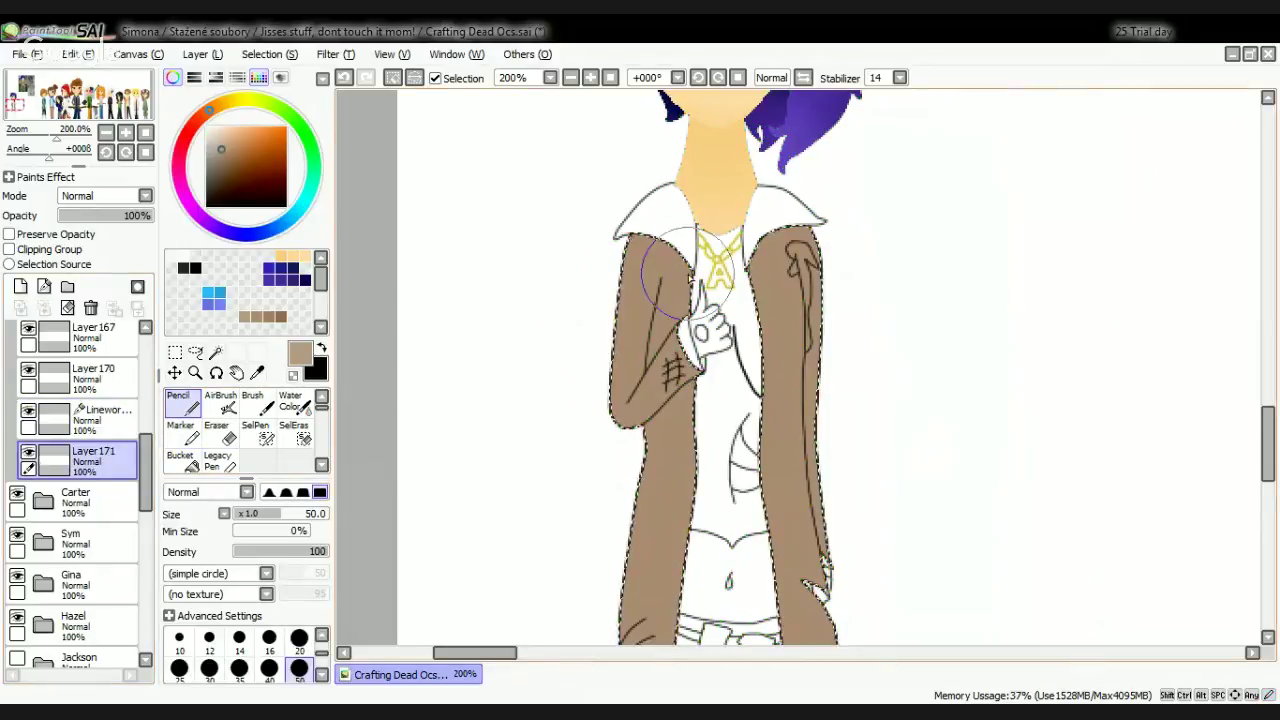
scroll(451, 345, up, 1)
click(299, 640)
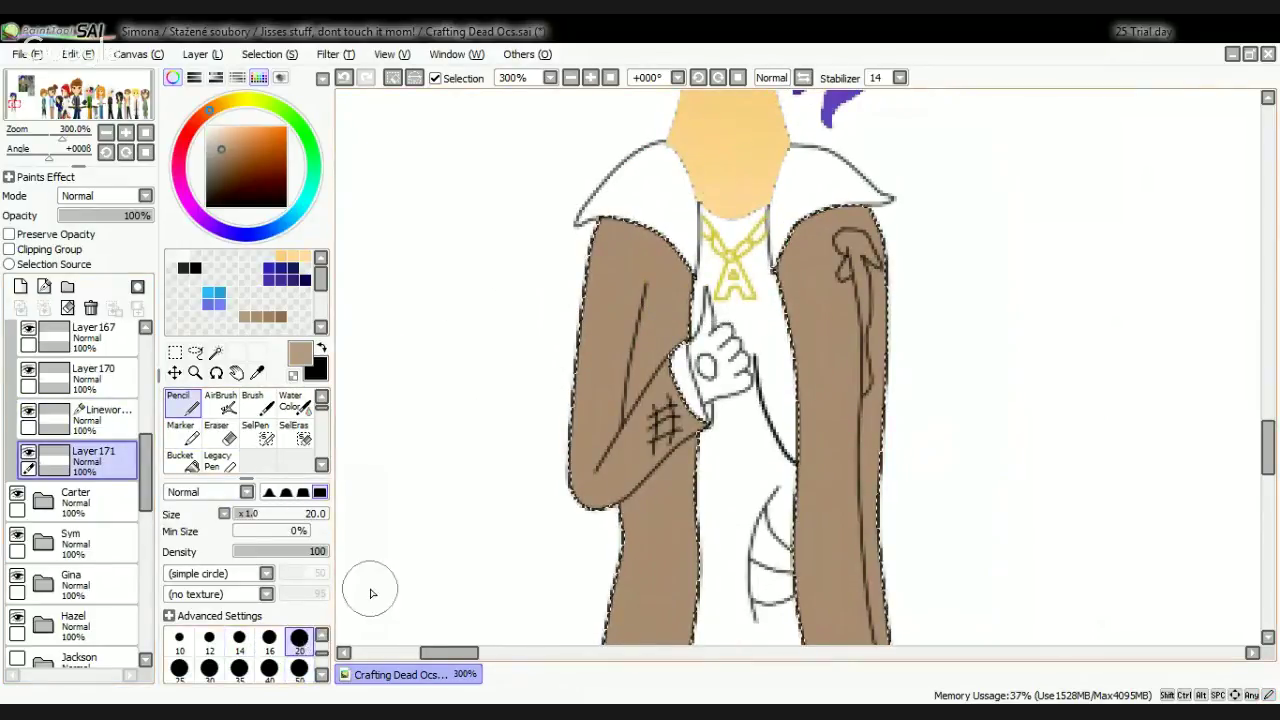
drag(677, 357, 684, 378)
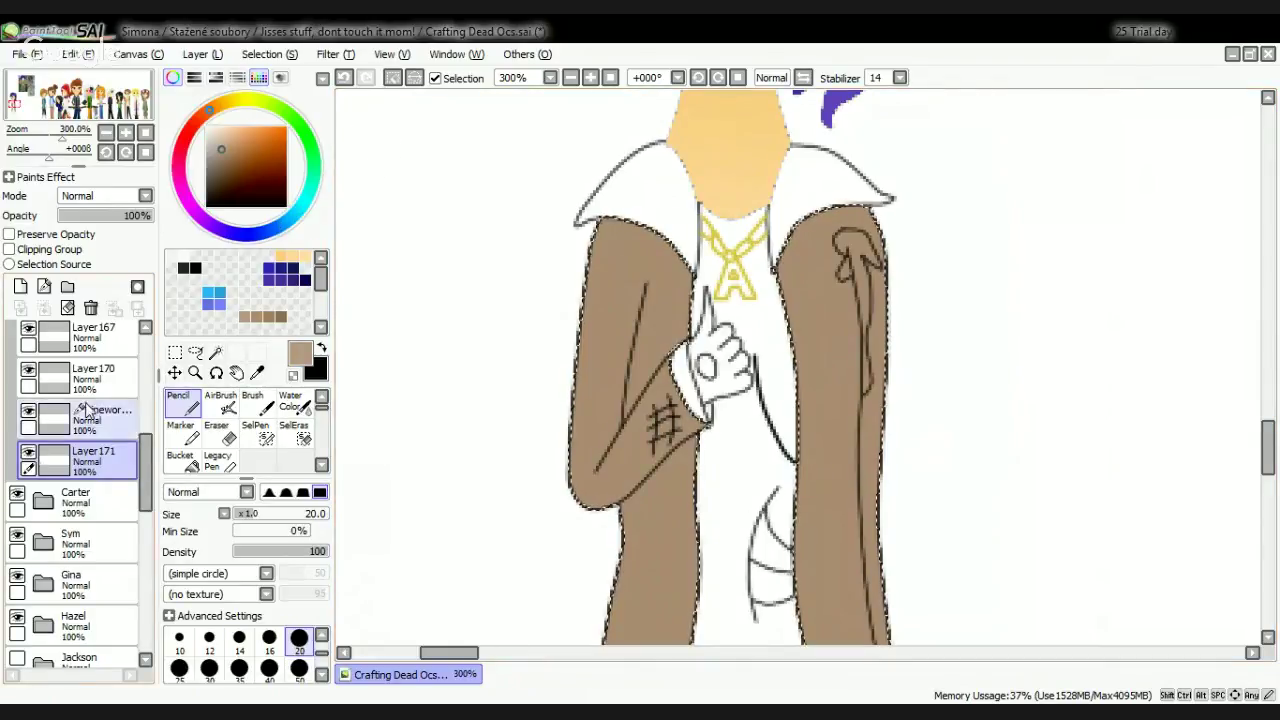
Step: Clear the selection and draw a size 1 SelPen line on the linework layer from the sleeve's inner line up to the shoulder edge
click(396, 79)
click(100, 418)
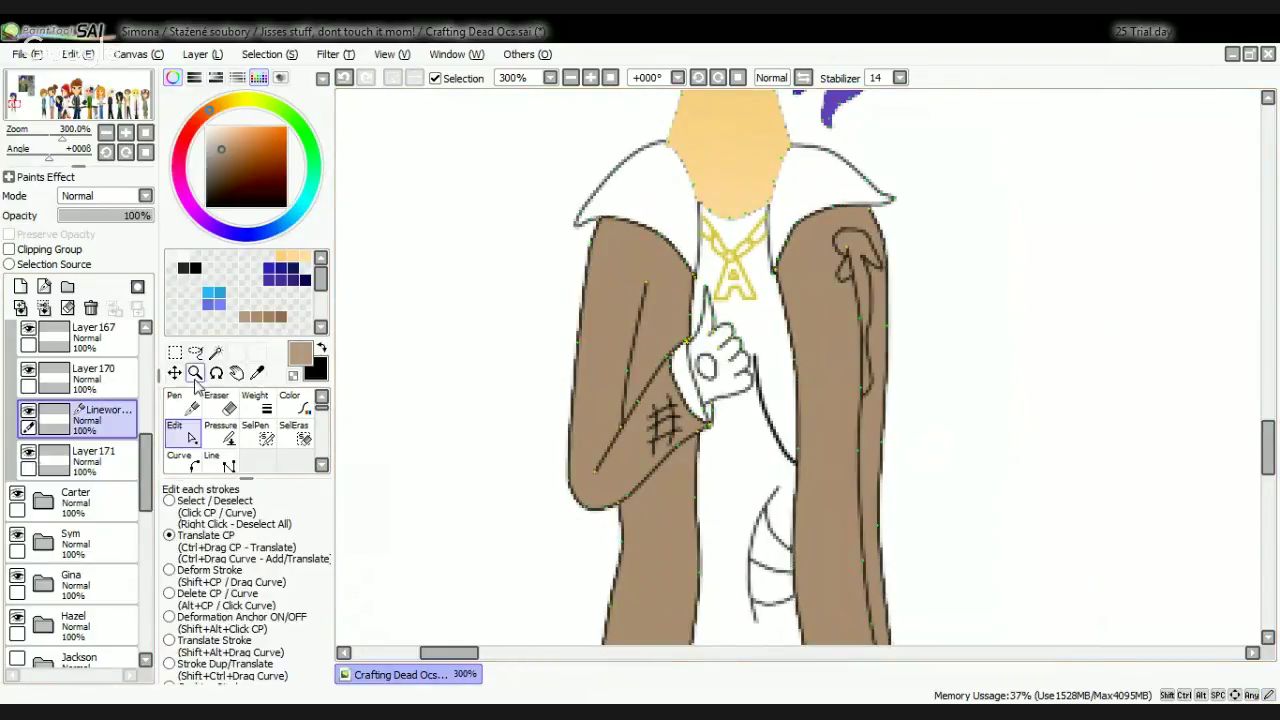
click(255, 430)
scroll(679, 272, up, 5)
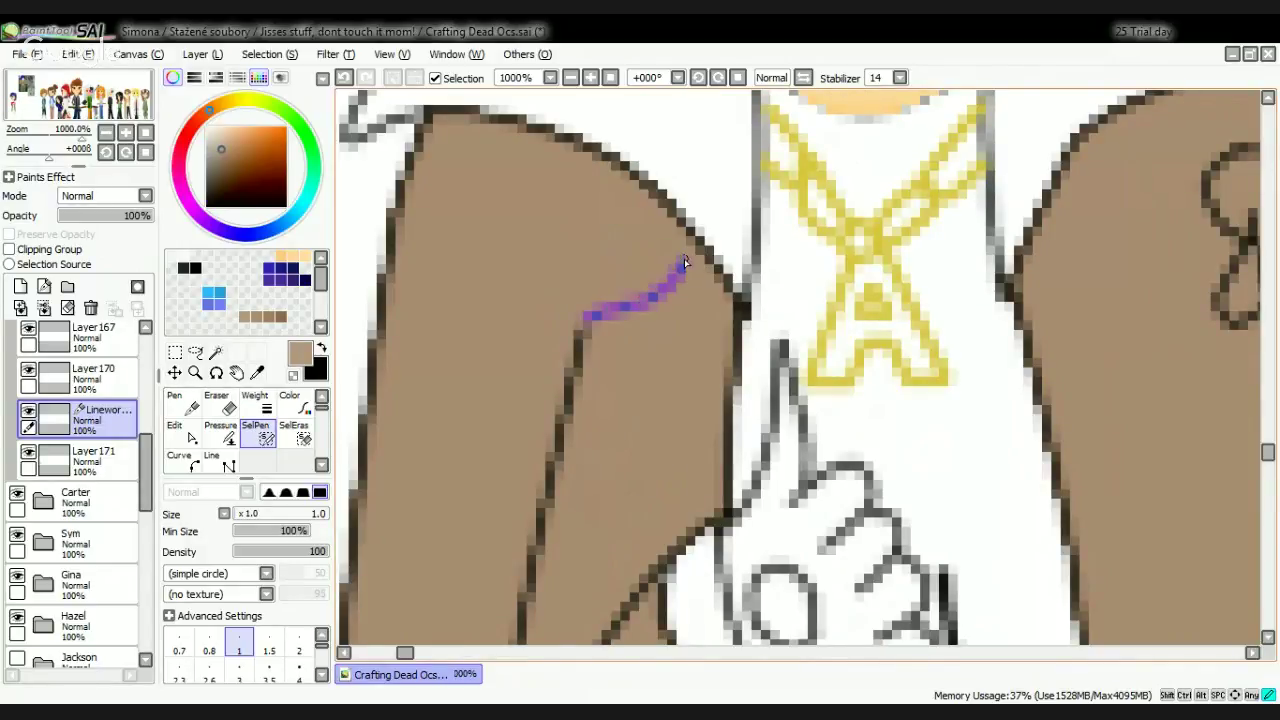
drag(685, 247, 685, 243)
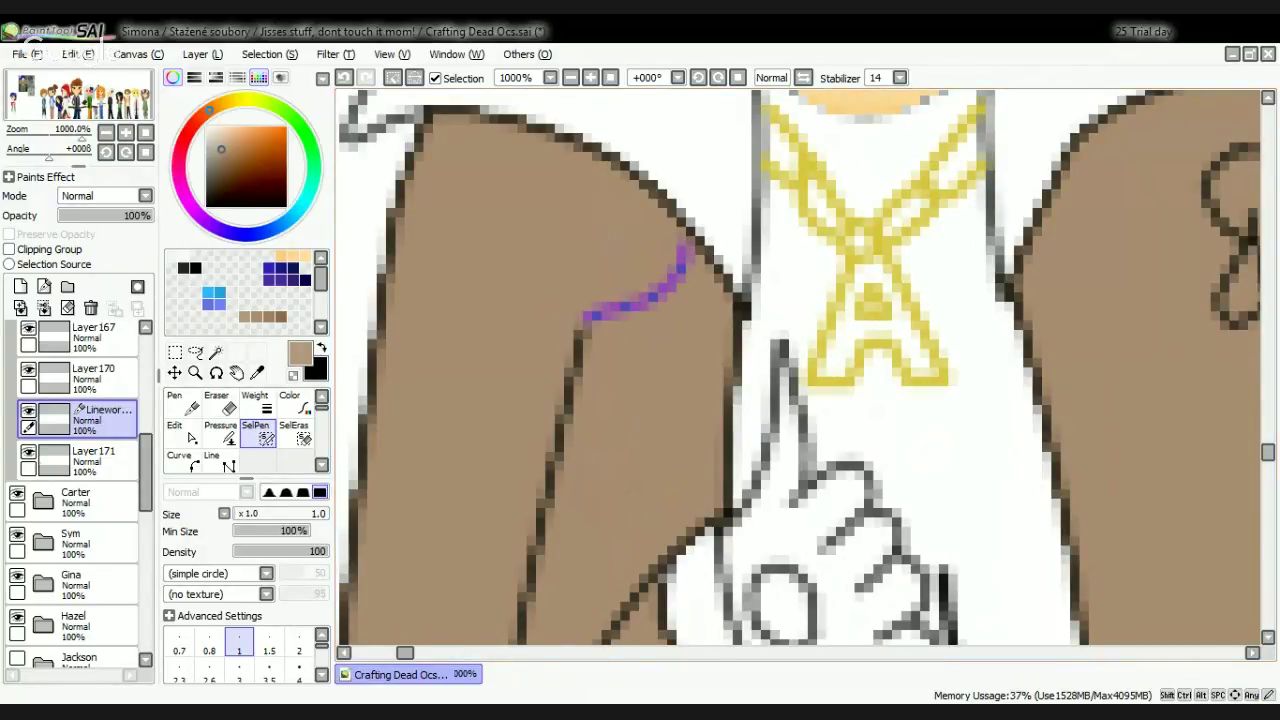
key(alt+Tab)
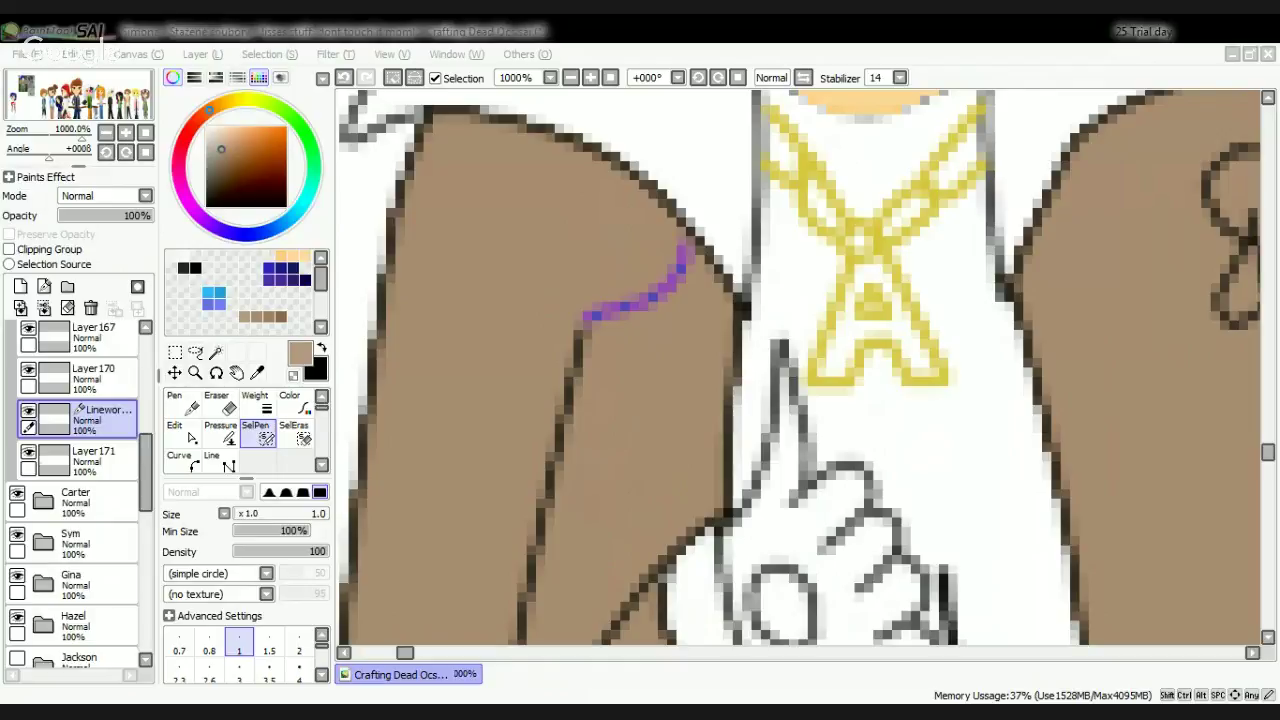
click(1135, 36)
click(95, 458)
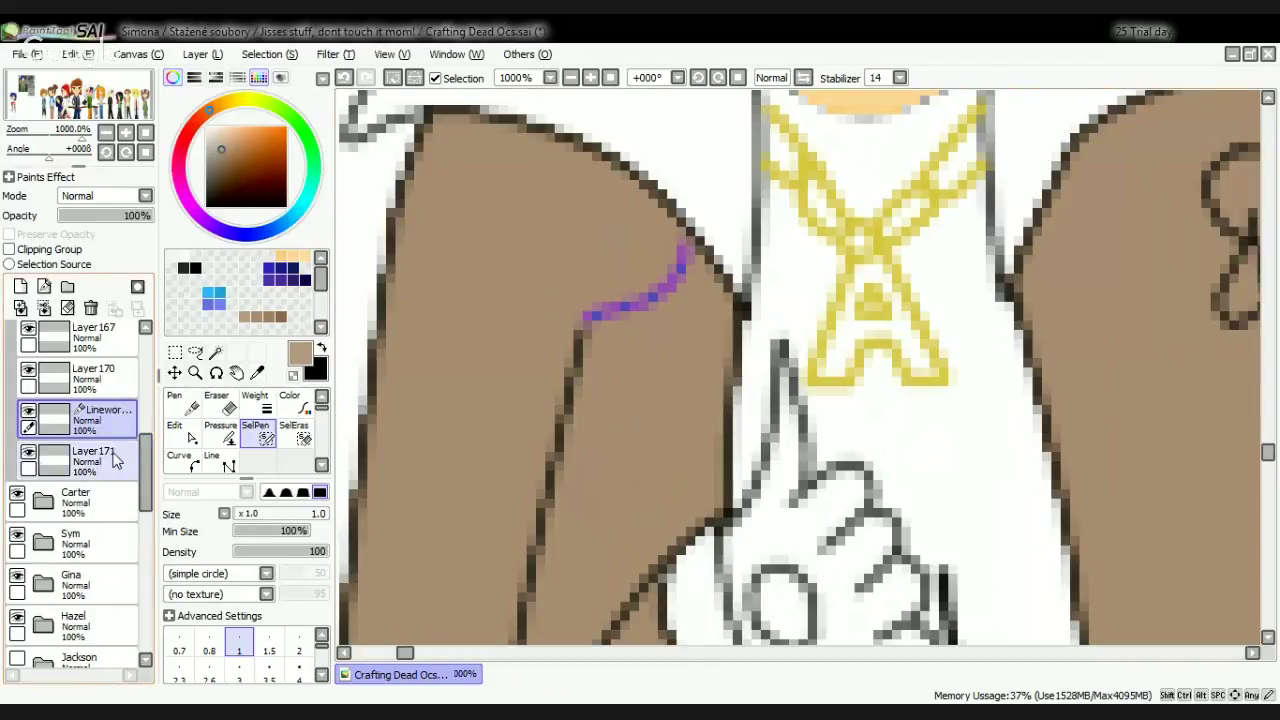
click(215, 352)
click(566, 265)
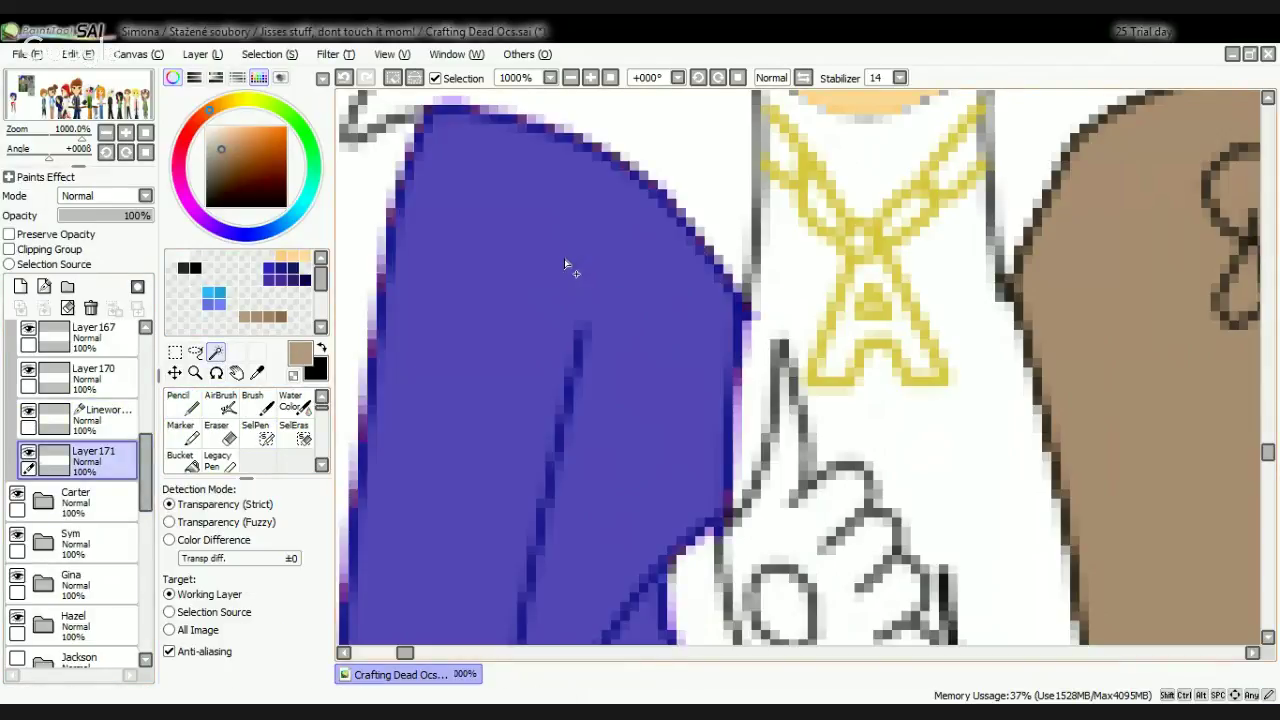
key(ctrl+z)
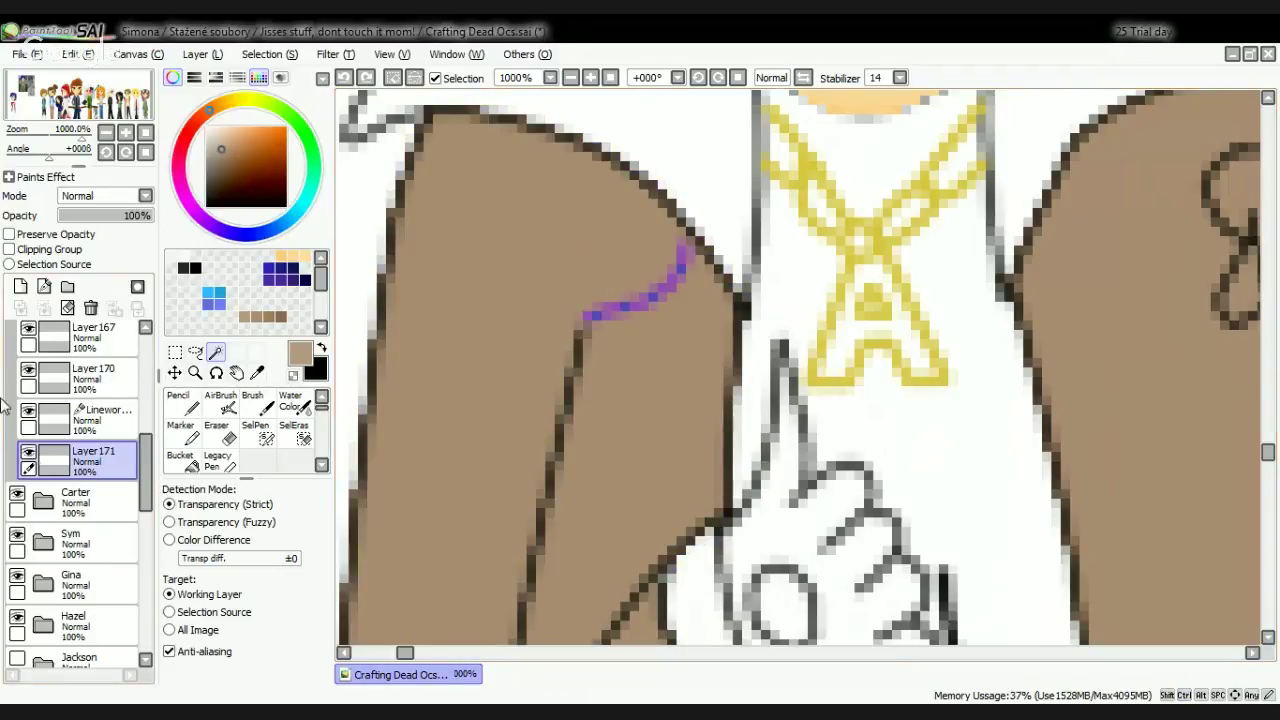
Step: Select the bent sleeve with the Magic Wand on the linework layer, bounded by the shoulder selection line, and check its edges
click(126, 415)
click(606, 275)
scroll(702, 315, down, 4)
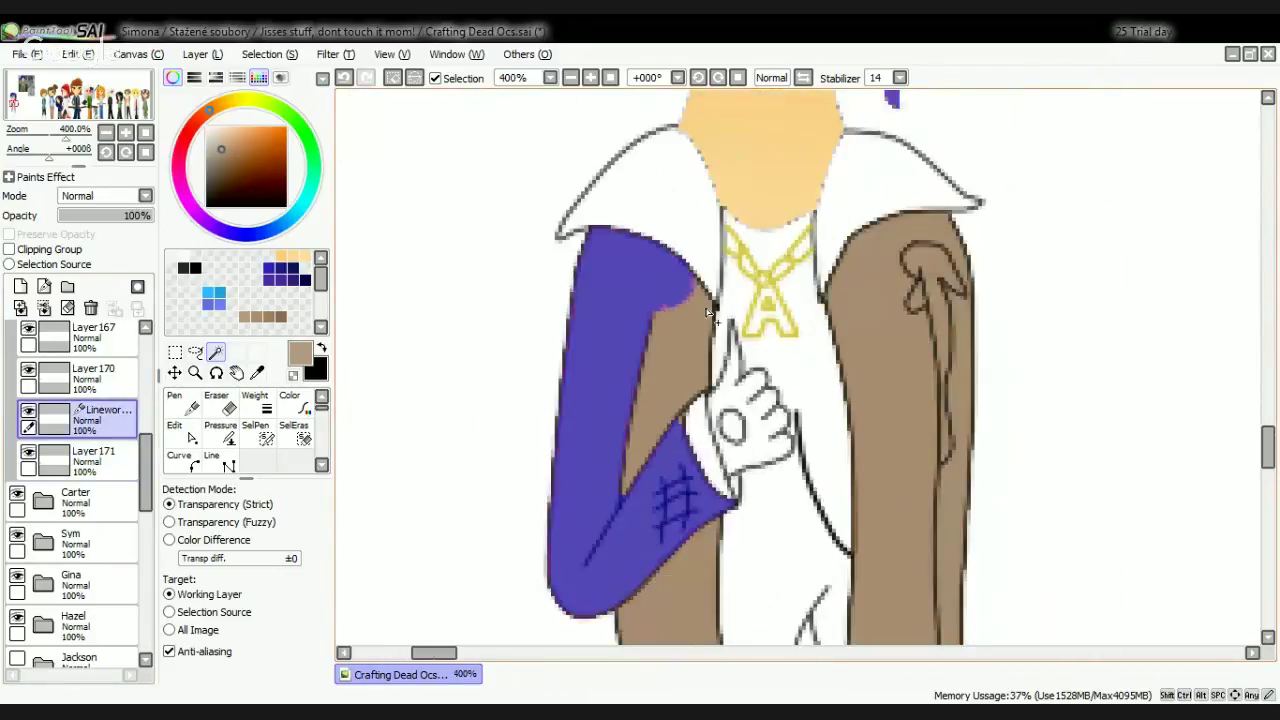
scroll(674, 441, up, 5)
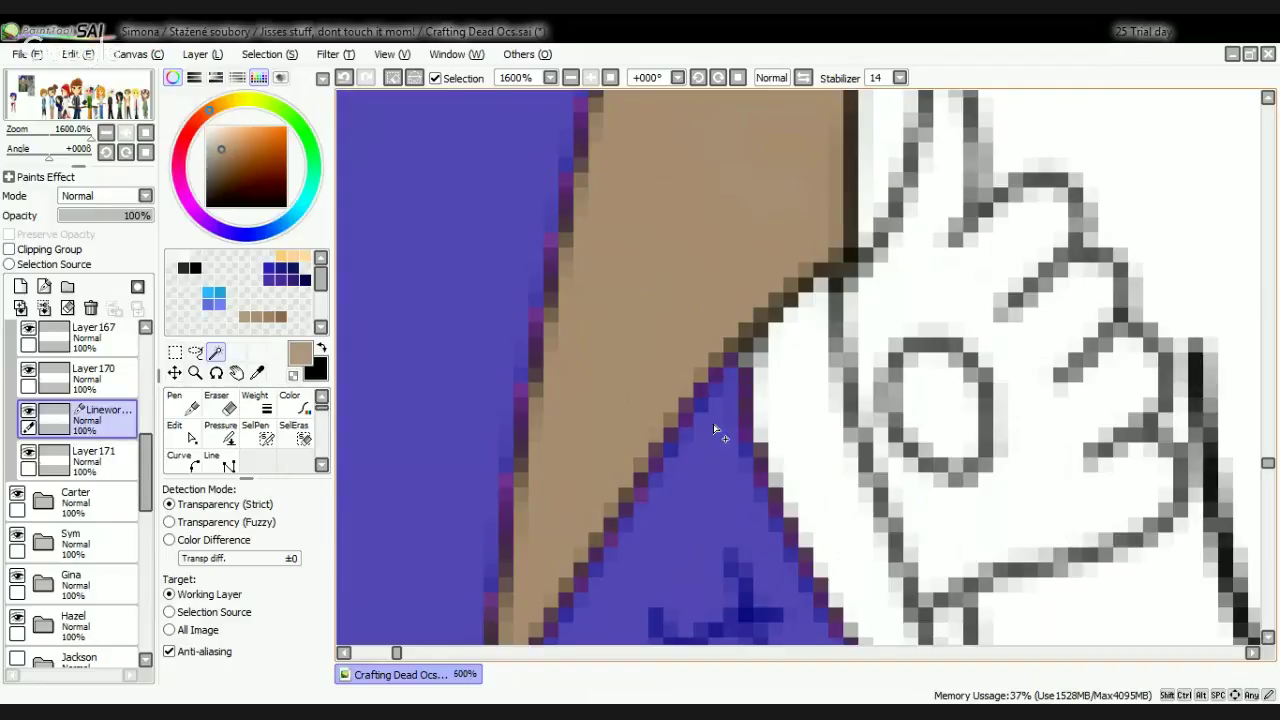
scroll(714, 430, down, 4)
scroll(740, 298, up, 4)
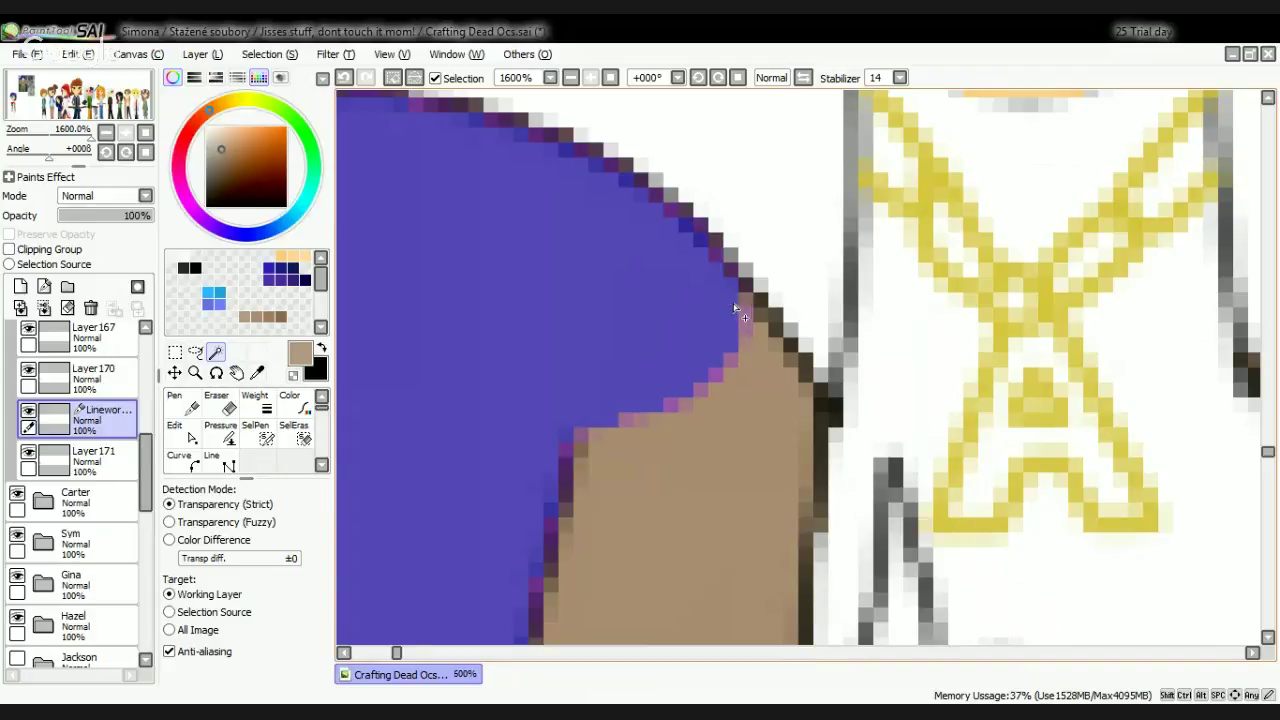
scroll(738, 355, down, 6)
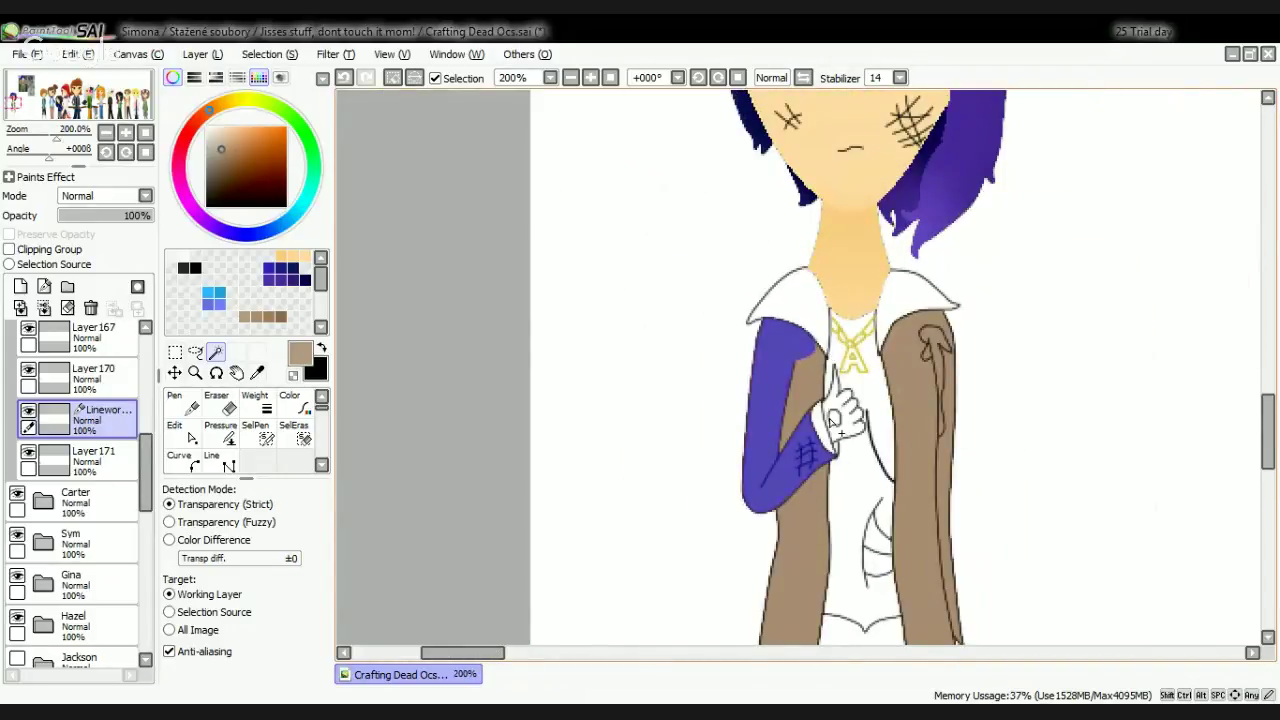
scroll(835, 423, down, 2)
scroll(844, 435, up, 2)
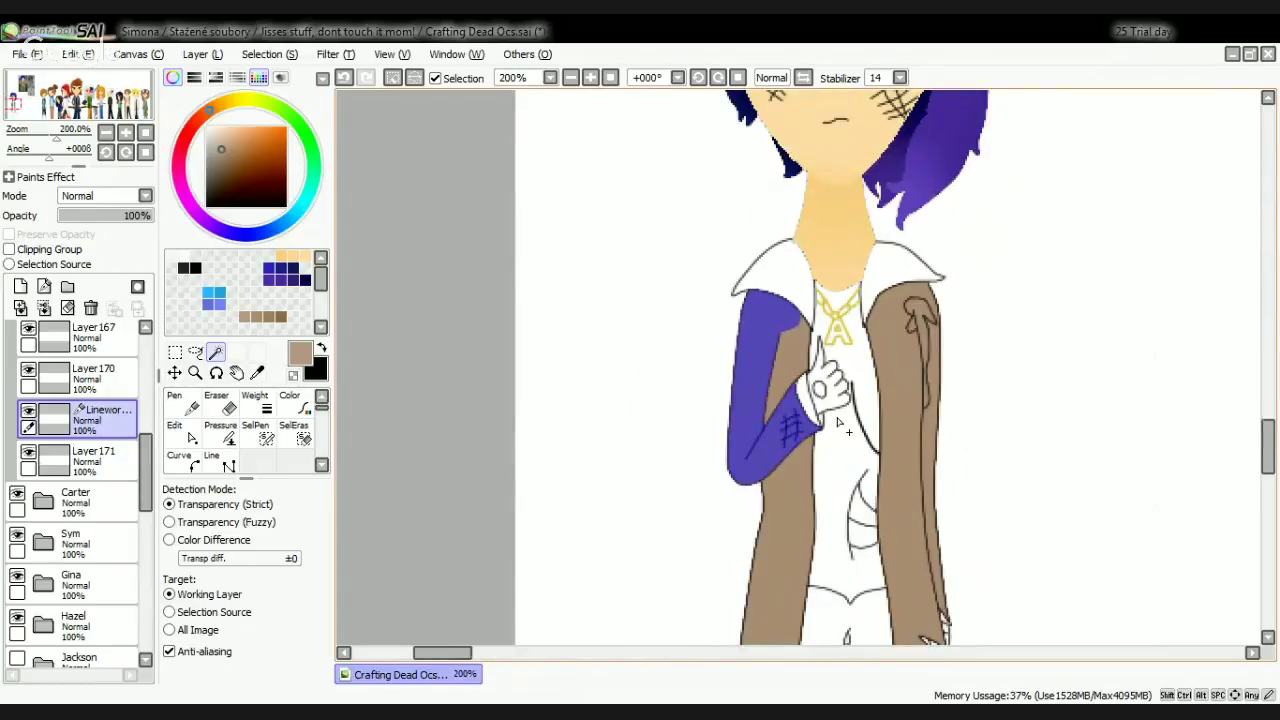
scroll(838, 423, down, 3)
scroll(743, 455, up, 6)
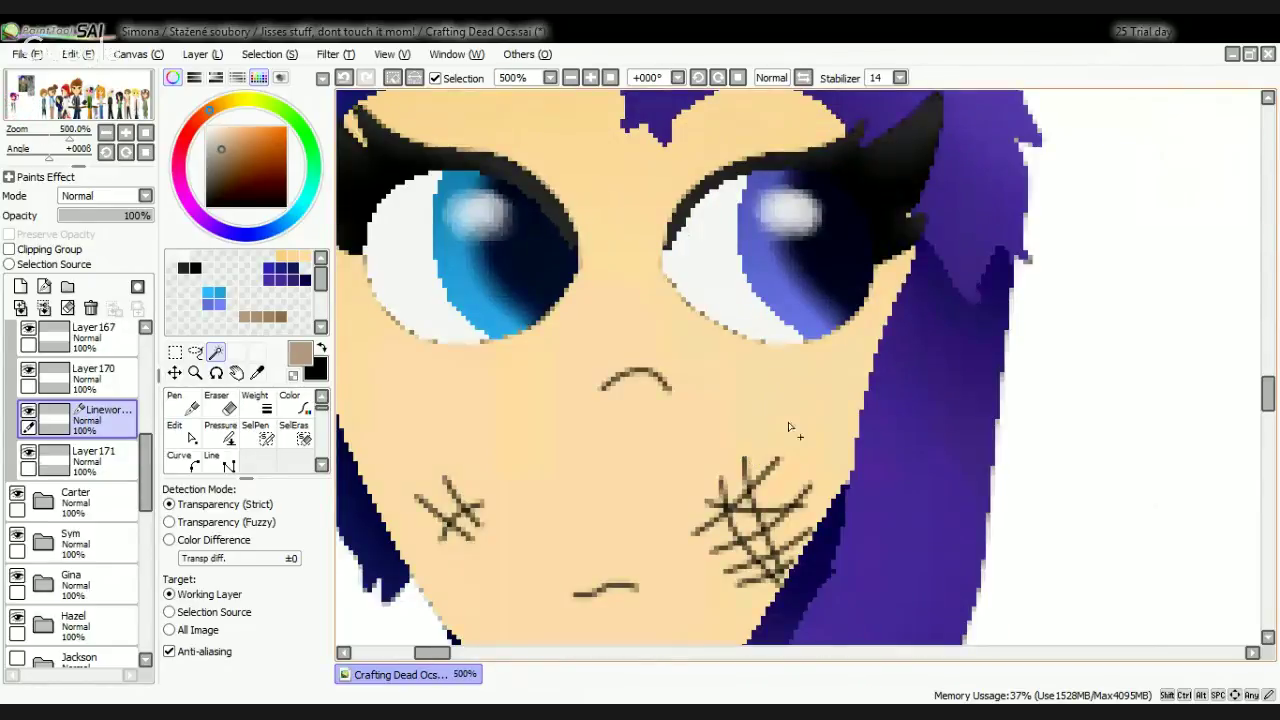
scroll(788, 427, down, 8)
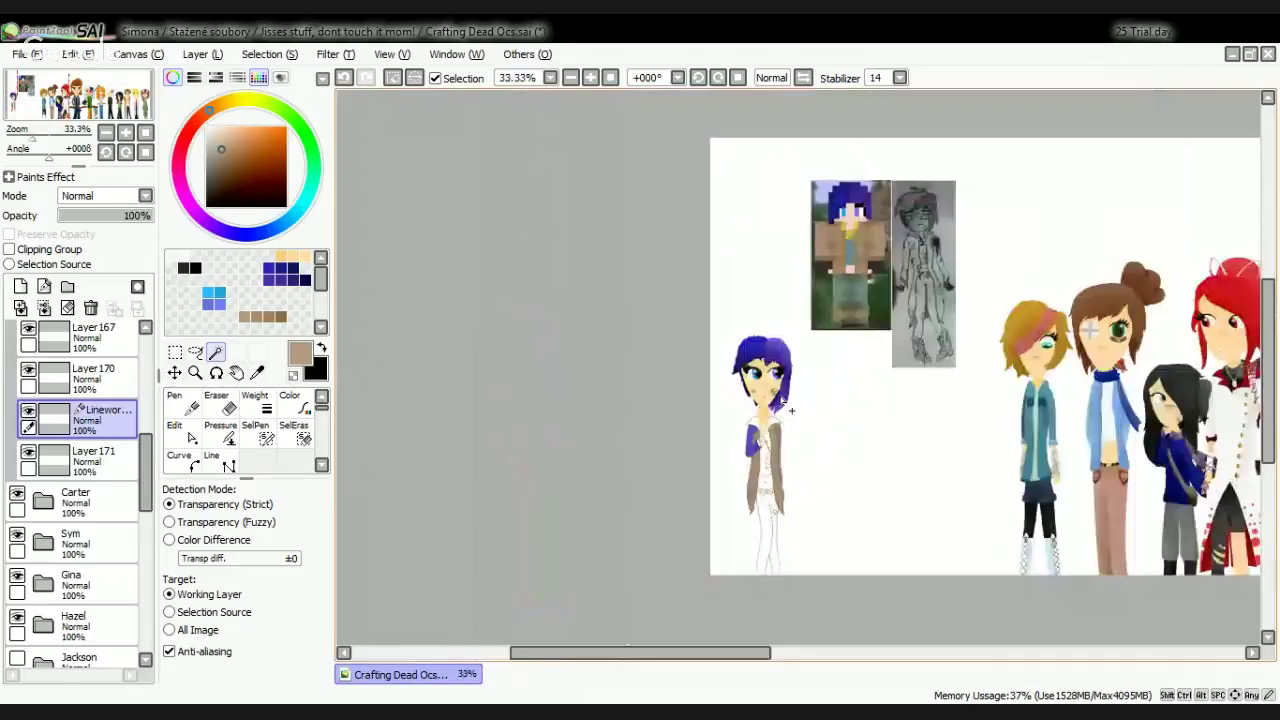
Step: Add the unselected corner at the top of the bent sleeve's cuff to the Magic Wand selection
scroll(752, 497, up, 3)
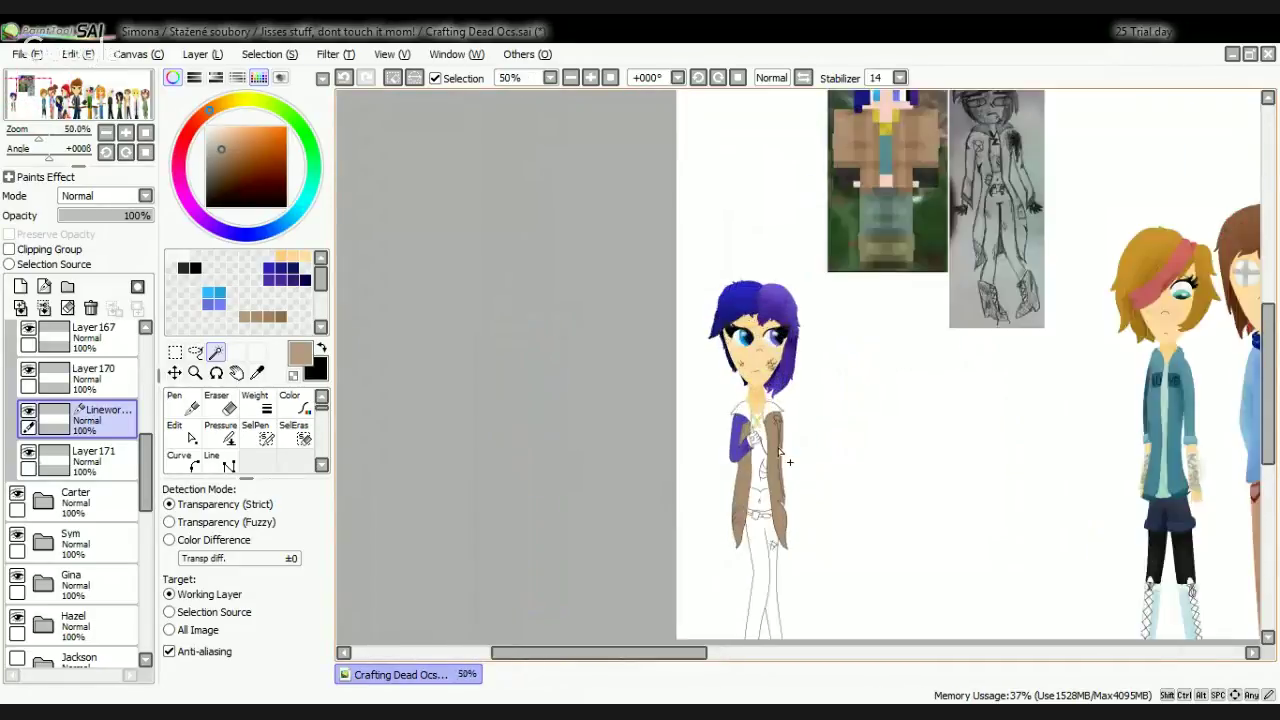
scroll(740, 432, down, 2)
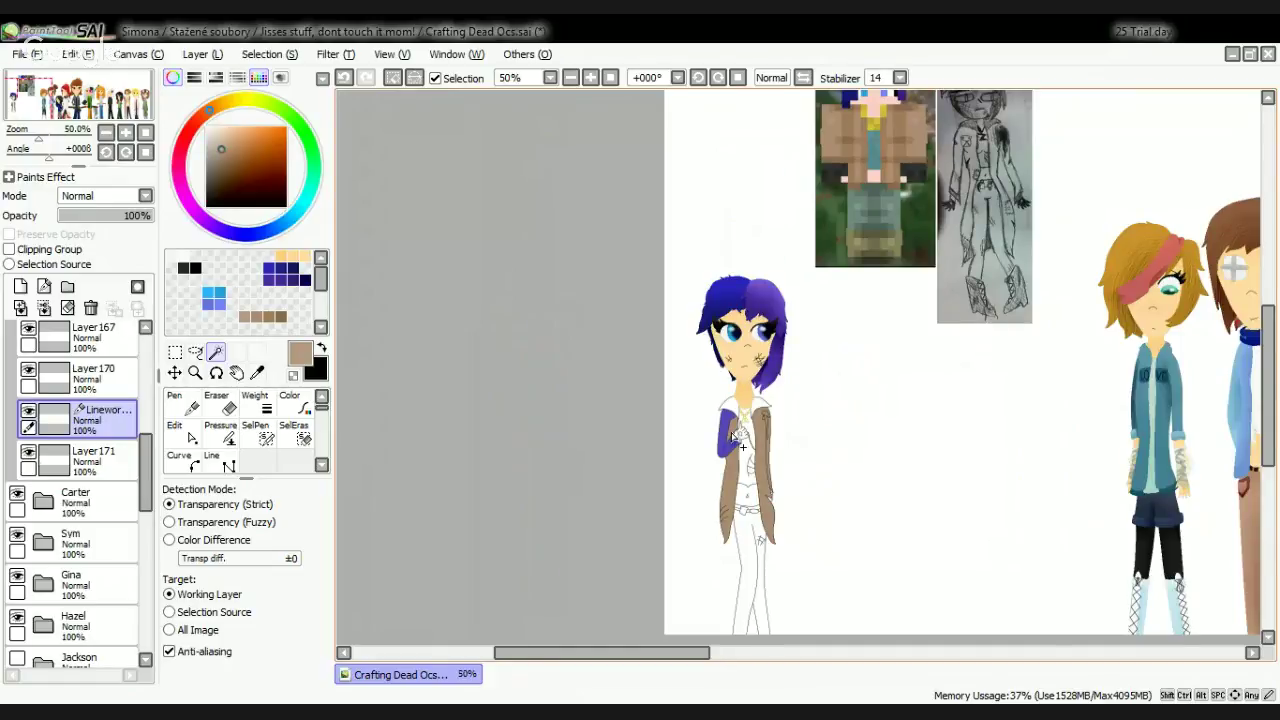
scroll(740, 440, down, 1)
scroll(740, 440, up, 5)
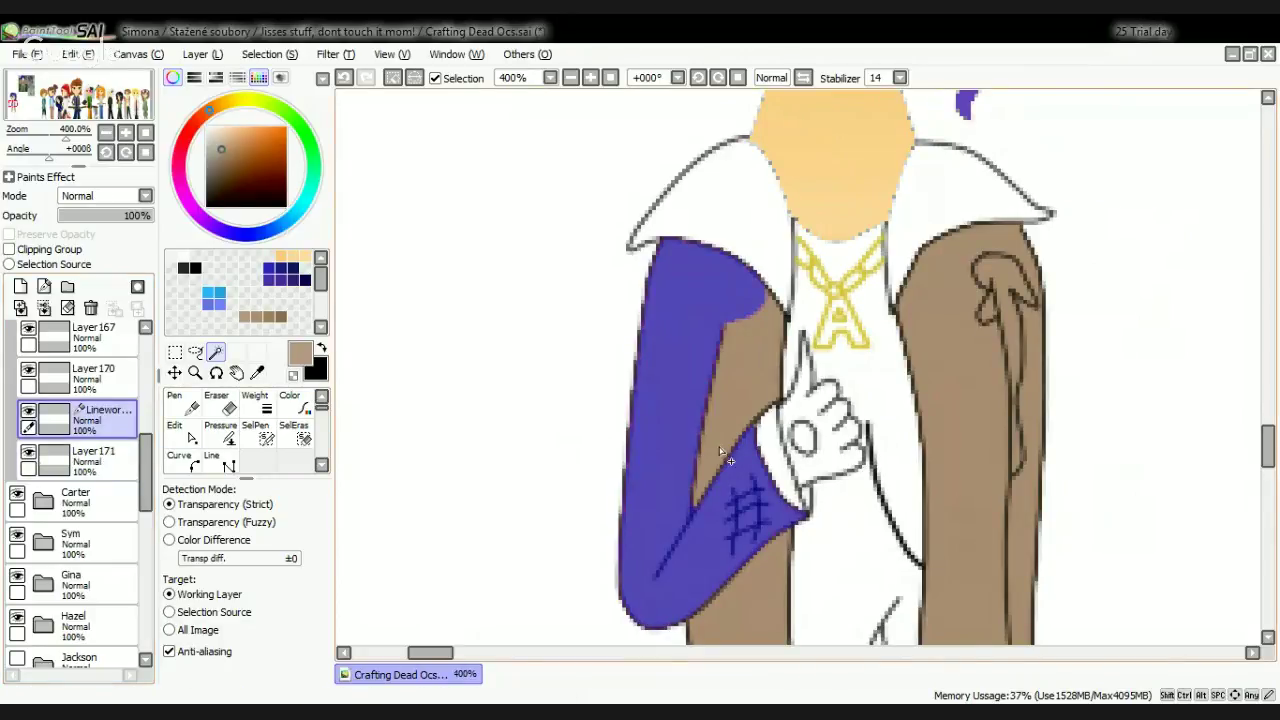
scroll(792, 393, up, 2)
click(793, 381)
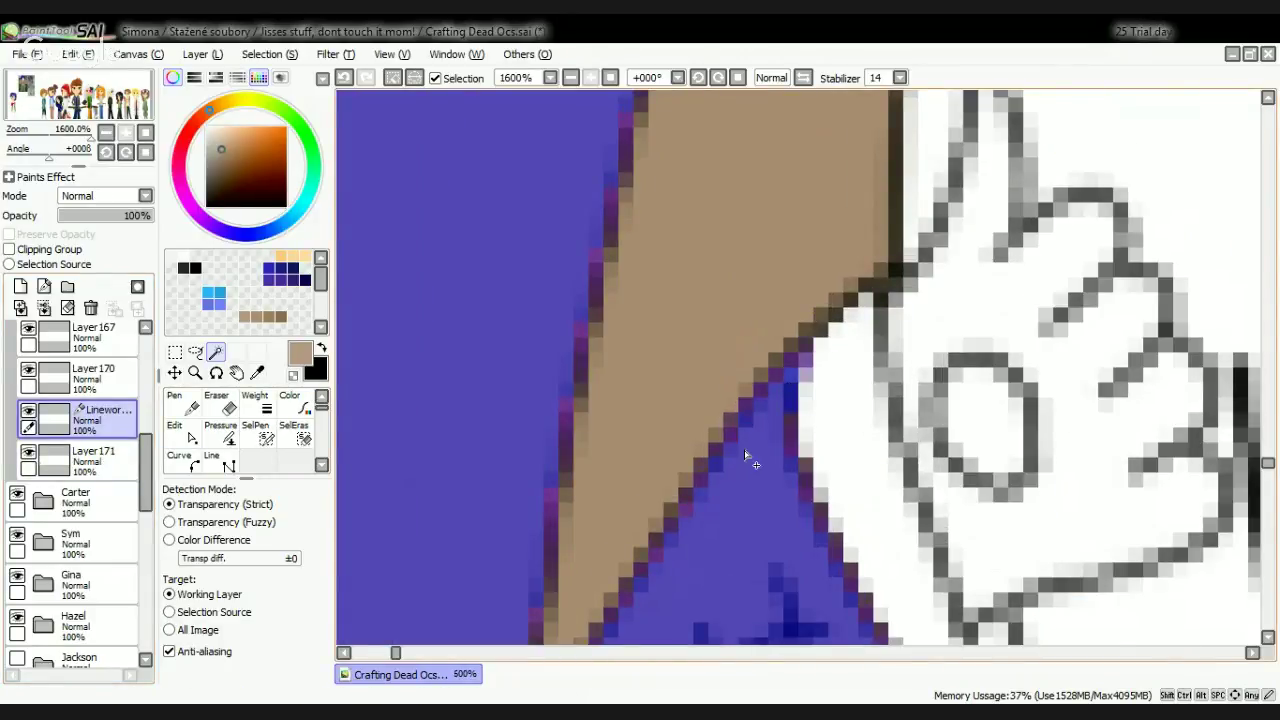
scroll(750, 464, down, 3)
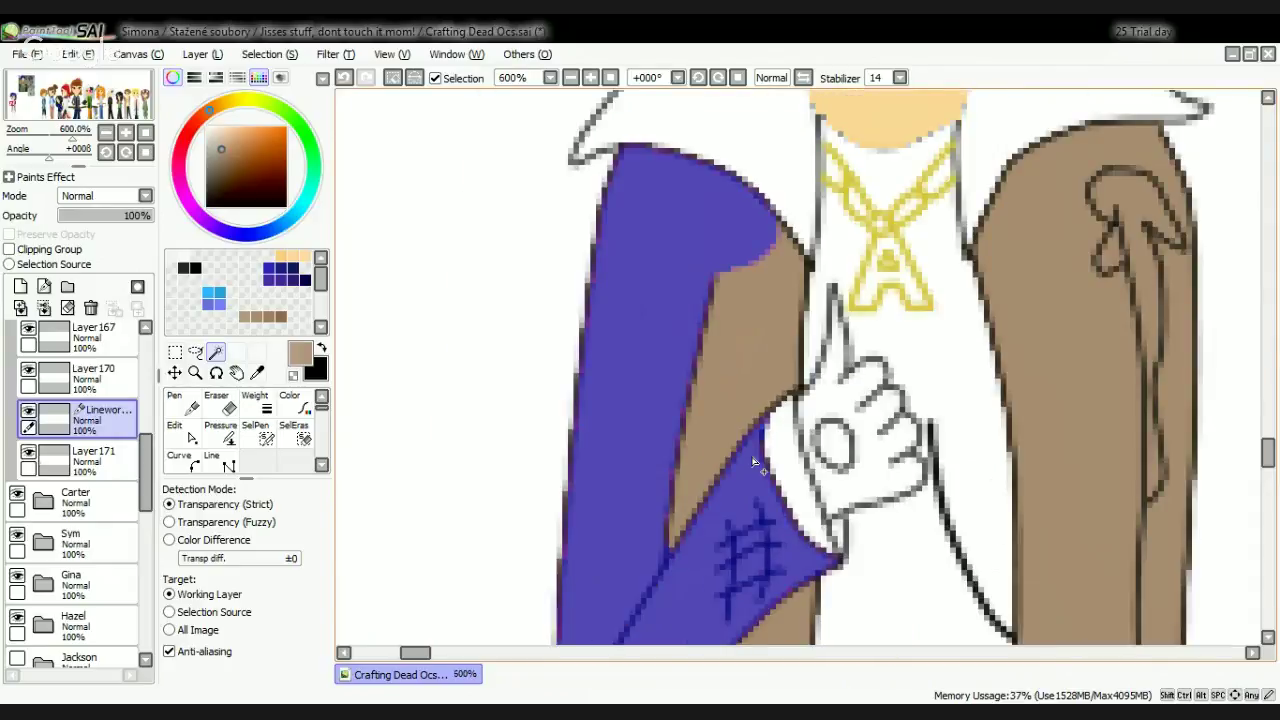
Step: Try a size 20 Pencil stroke on Layer171 along the fold line of the bent sleeve's forearm
click(91, 455)
click(183, 411)
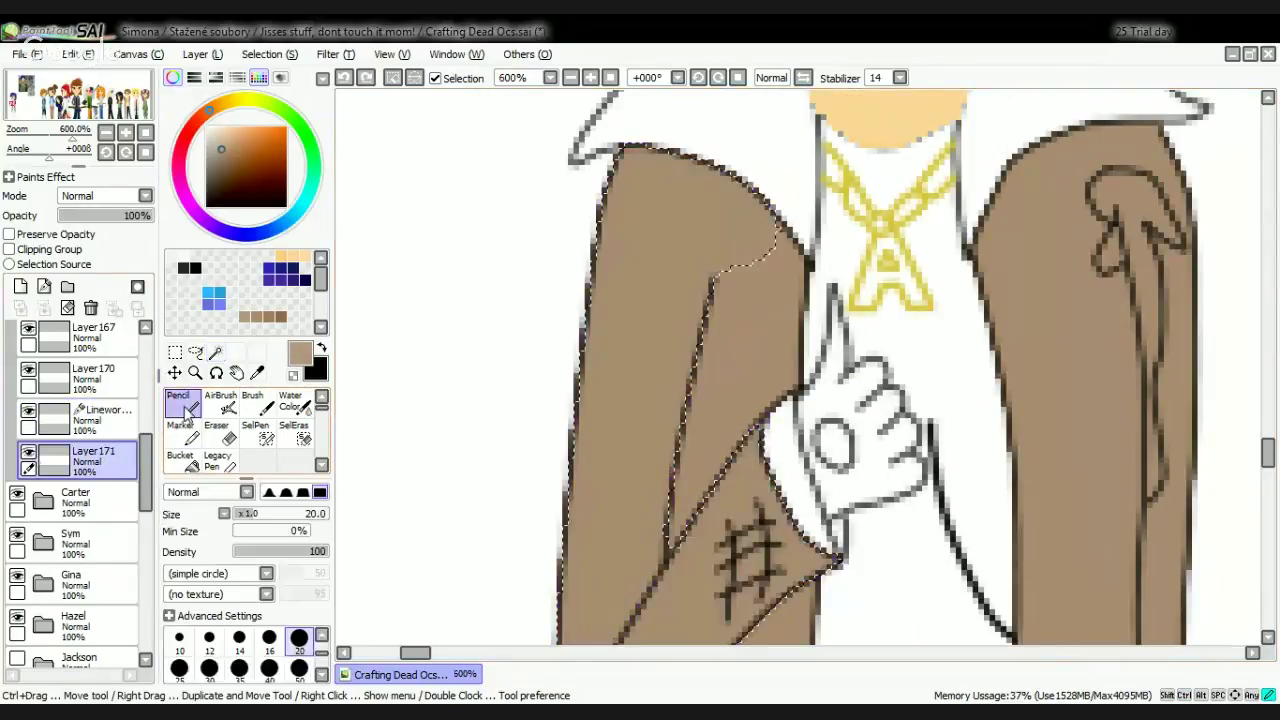
scroll(782, 420, down, 2)
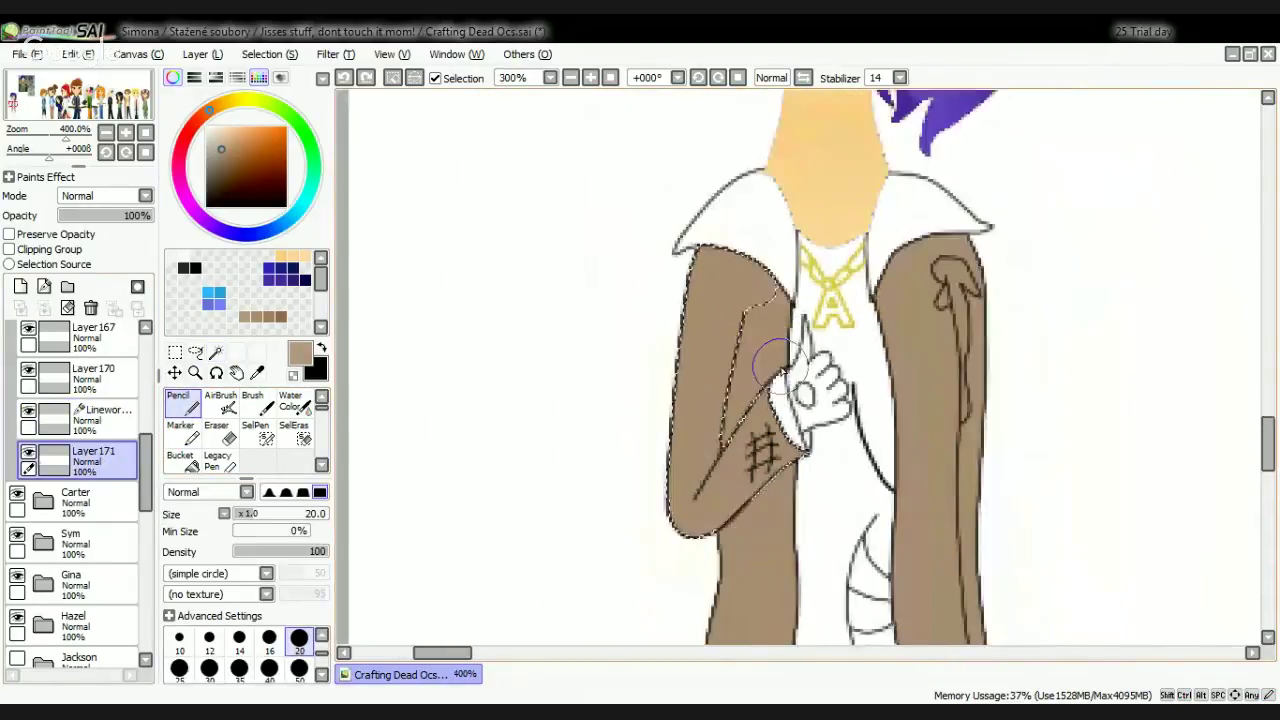
scroll(779, 400, up, 1)
scroll(779, 400, up, 1)
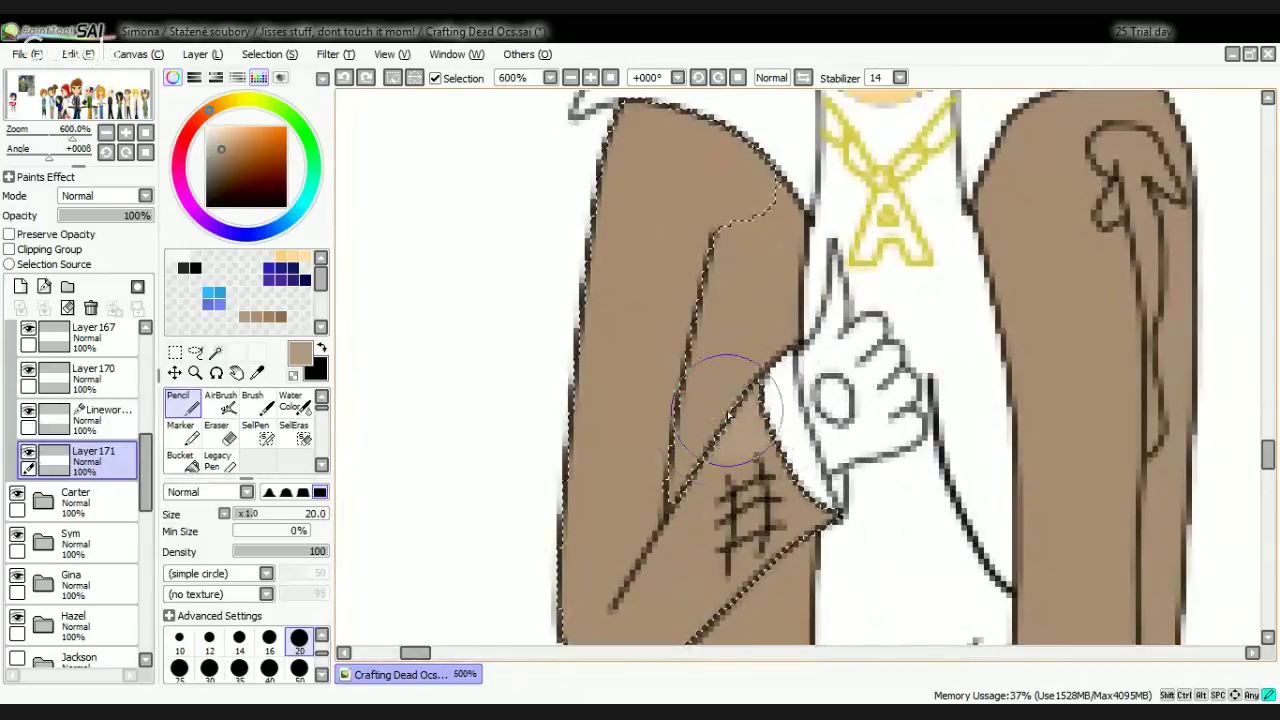
drag(653, 522, 635, 551)
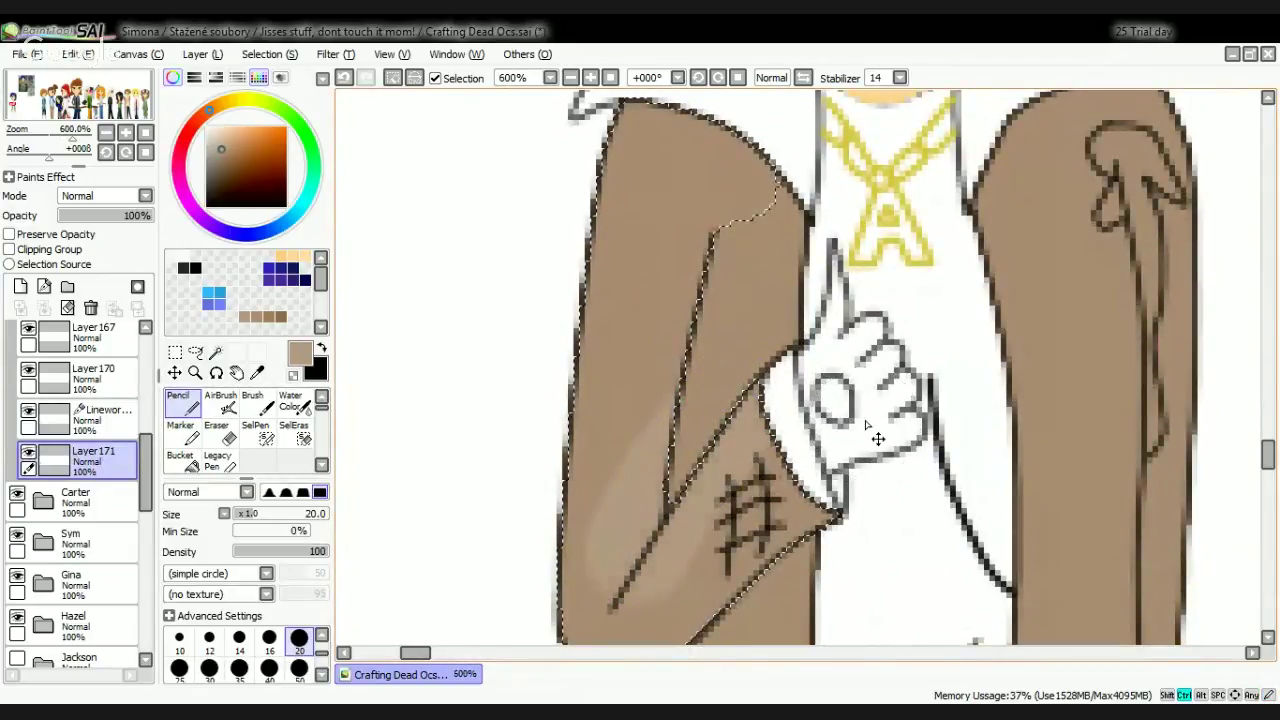
Step: Undo the trial stroke, the bent sleeve's selection and the shoulder selection line
key(ctrl+z)
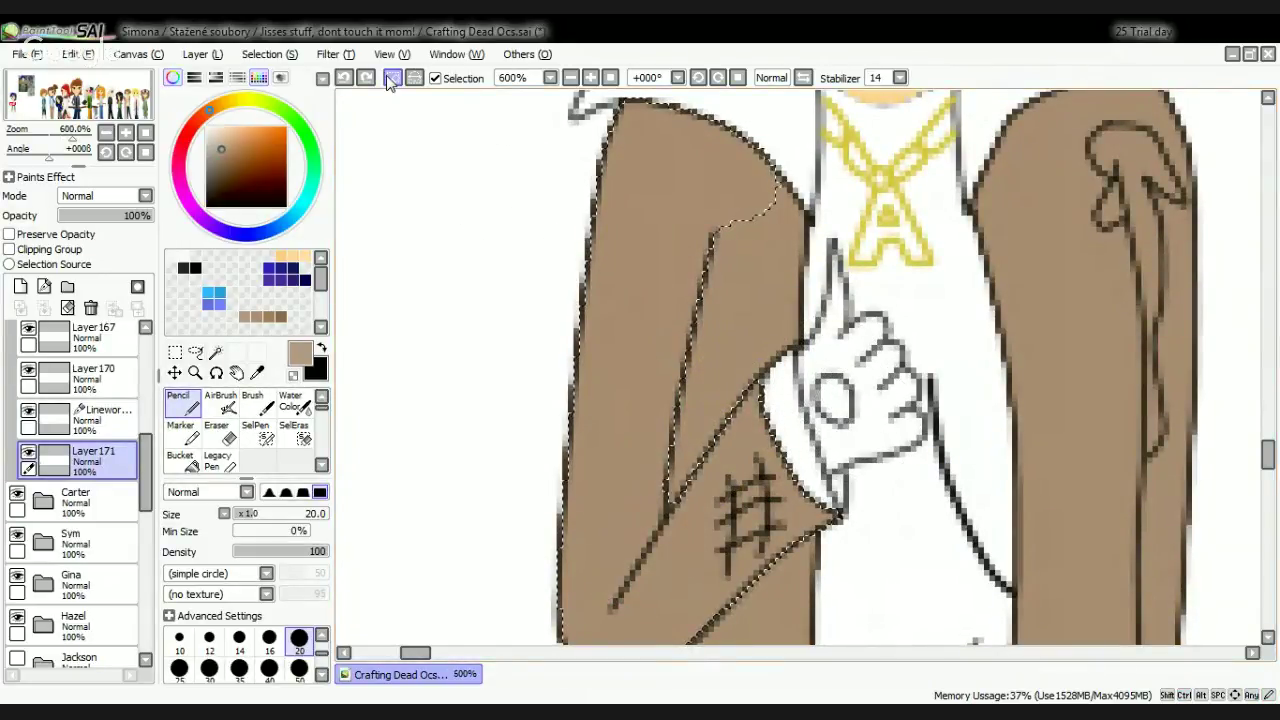
key(ctrl+z)
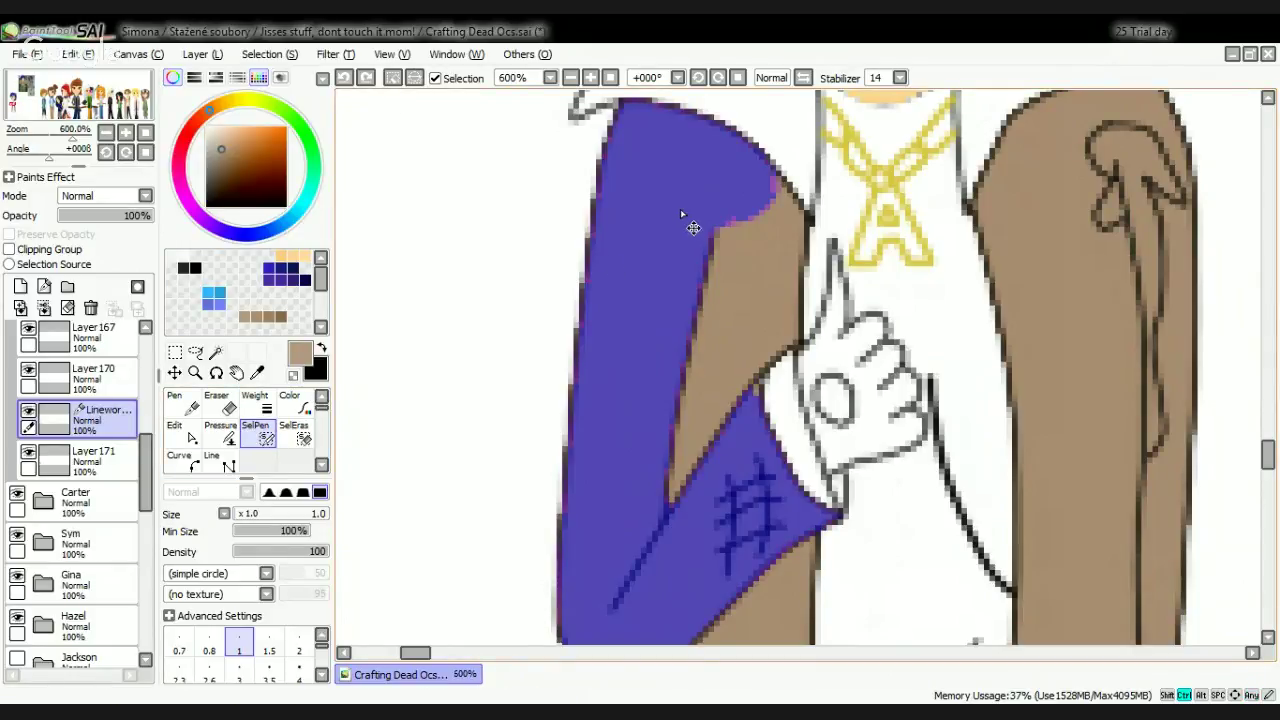
key(ctrl+z)
key(ctrl+z)
Step: Draw a size 1 SelPen line from the sleeve's inner line up to the shoulder and Magic Wand the coat area beside it
scroll(762, 175, up, 3)
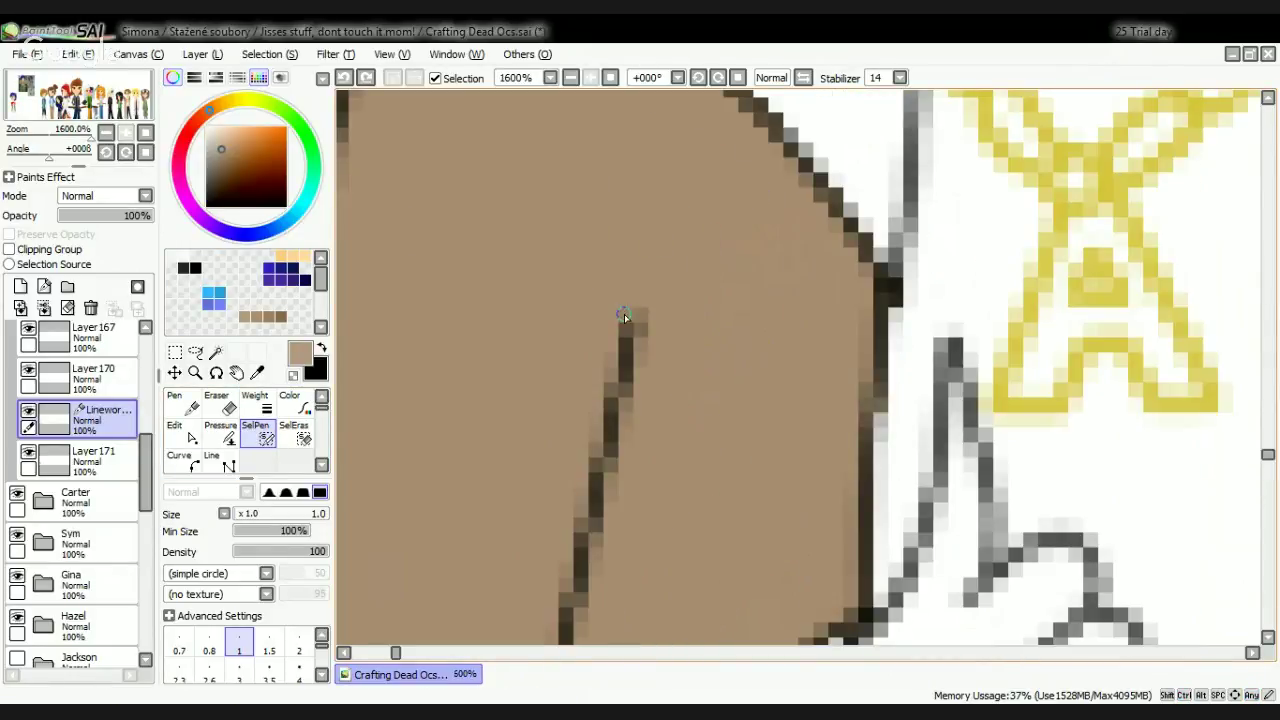
mouse_move(624, 316)
mouse_down()
mouse_move(605, 252)
mouse_move(624, 173)
mouse_move(664, 140)
mouse_move(741, 127)
mouse_up()
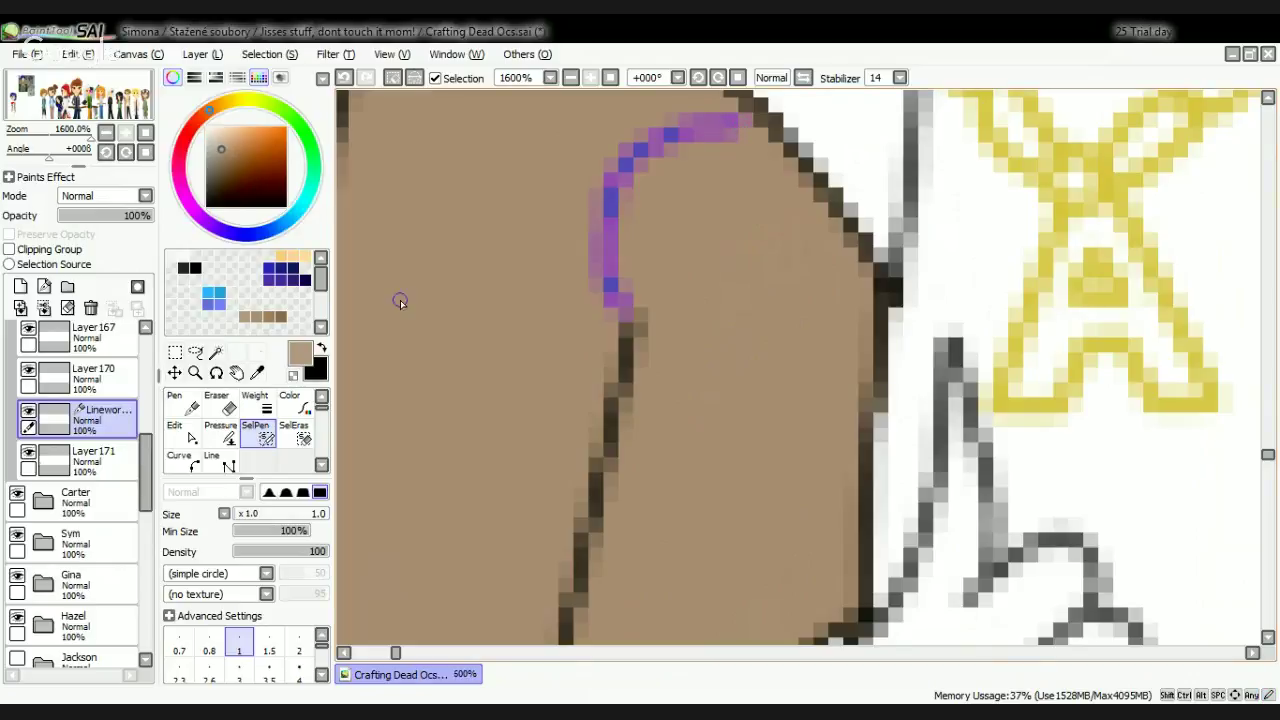
click(214, 354)
click(712, 310)
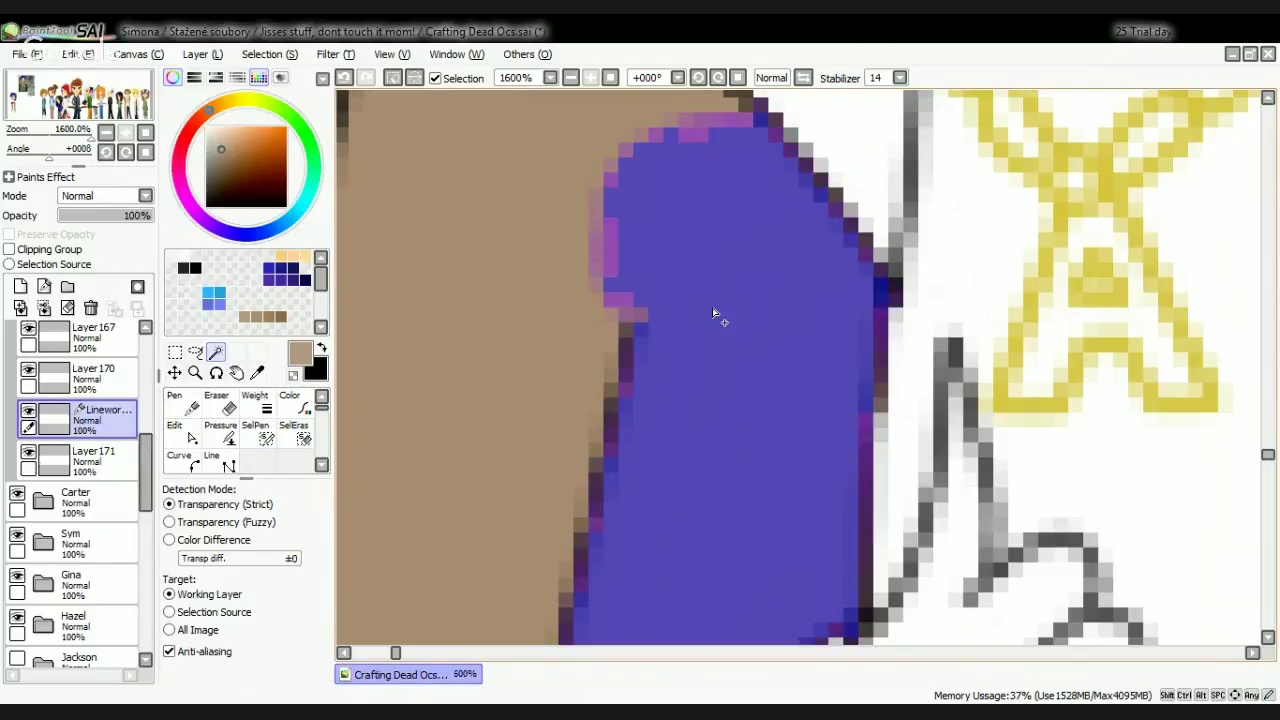
scroll(690, 285, down, 4)
scroll(658, 391, up, 4)
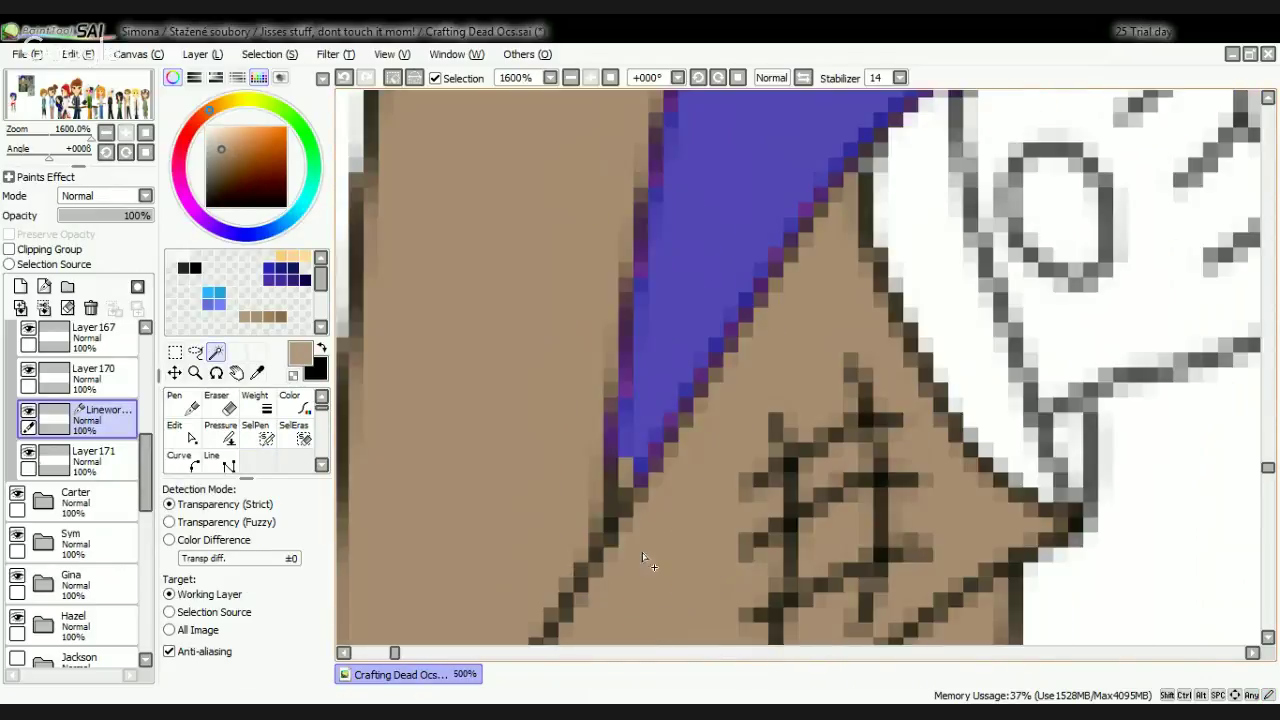
Step: Add the long coat panel below the bent sleeve to the Magic Wand selection and check its edges
scroll(637, 484, down, 8)
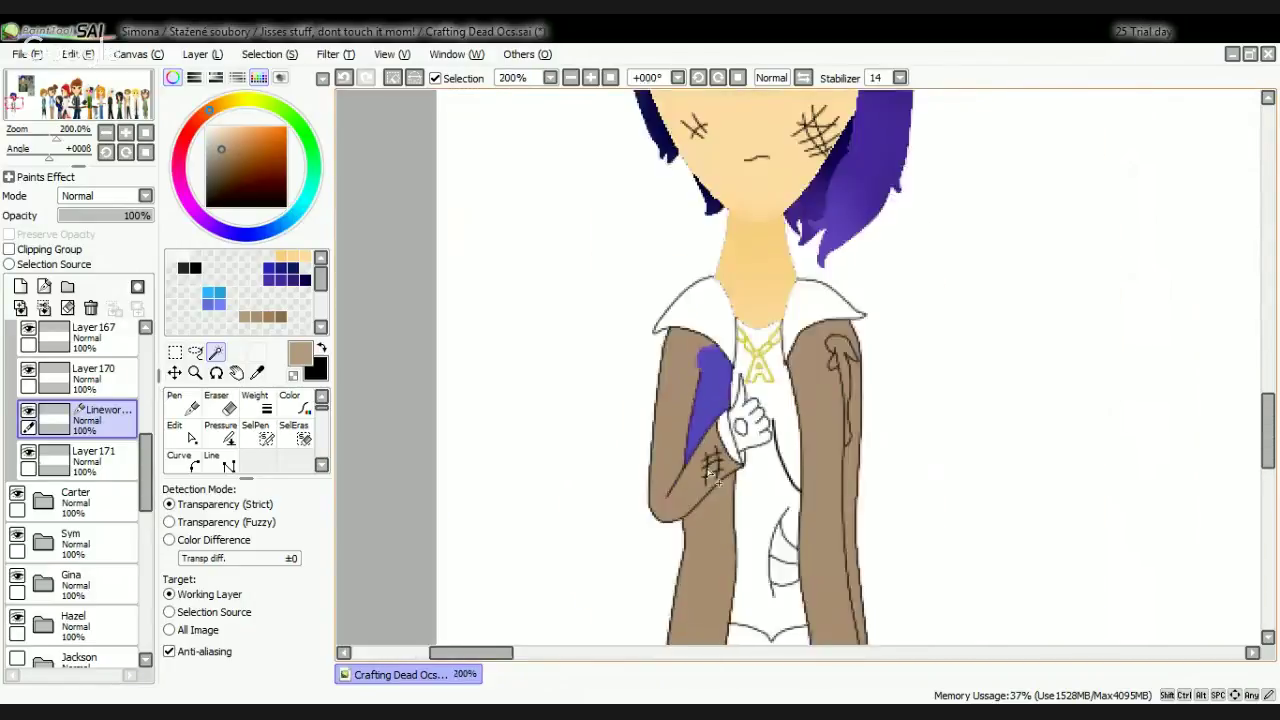
scroll(711, 536, up, 3)
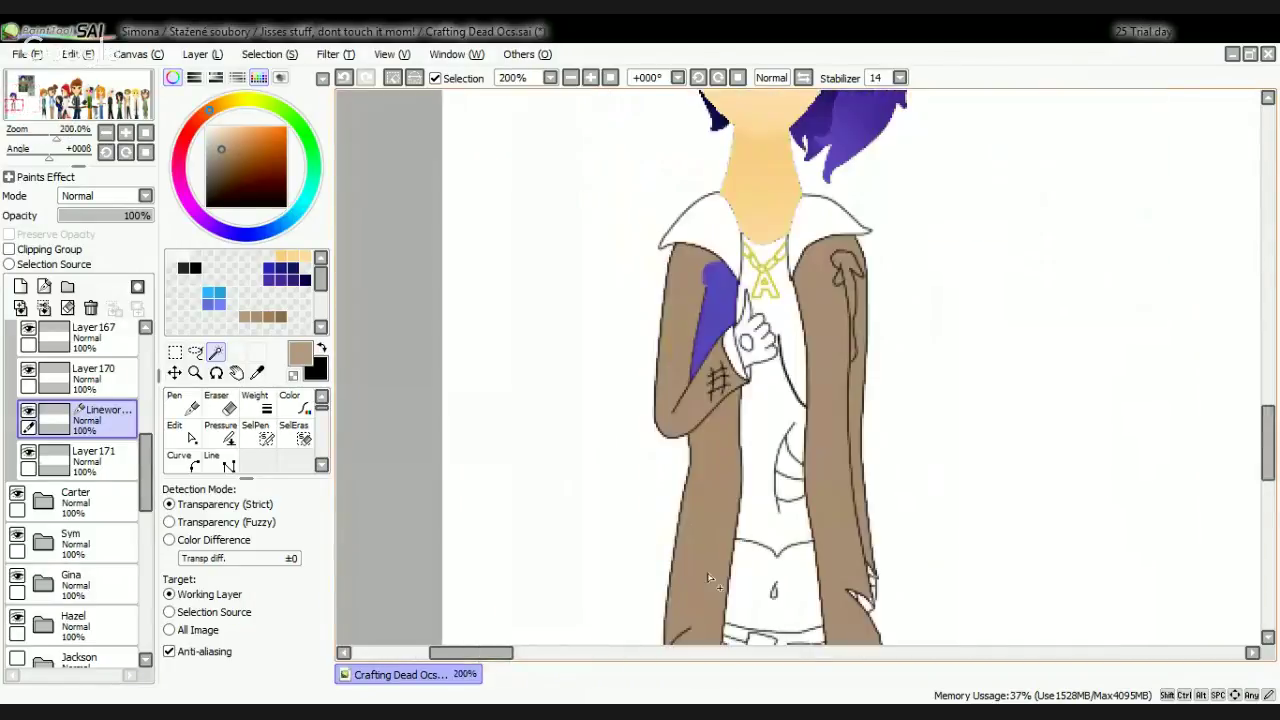
click(716, 505)
scroll(726, 488, down, 3)
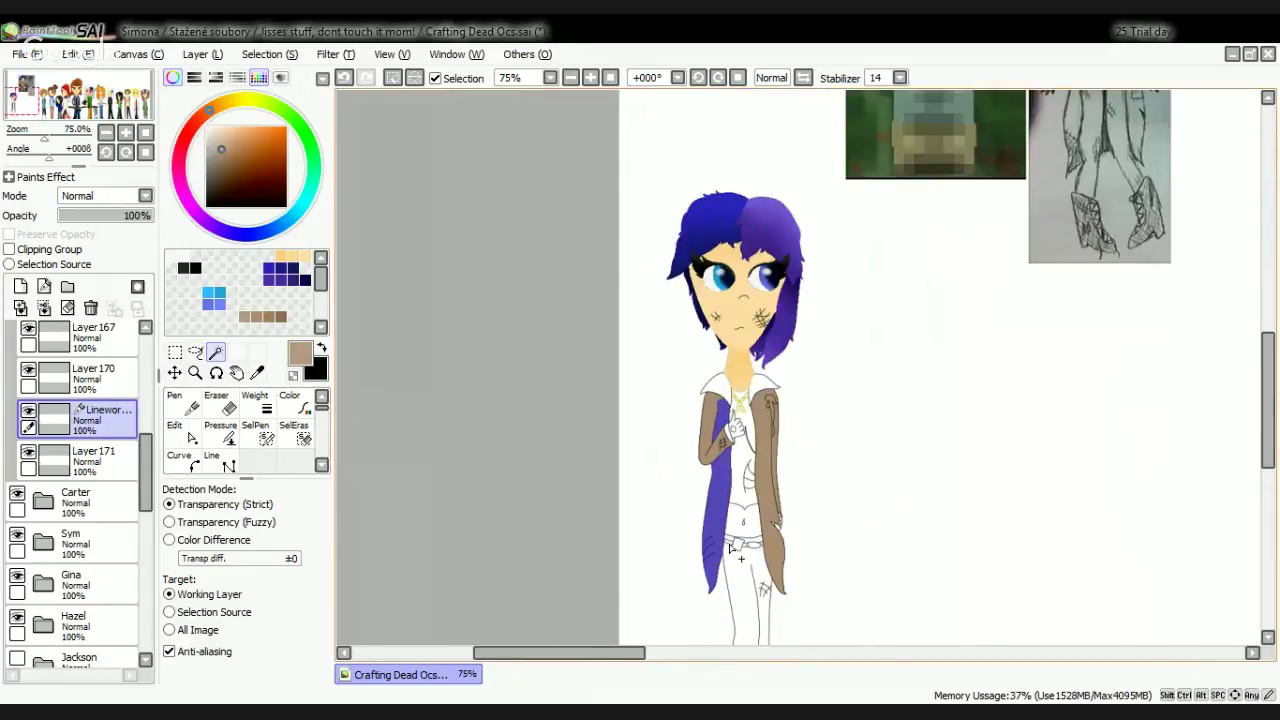
scroll(744, 582, up, 6)
scroll(759, 563, down, 5)
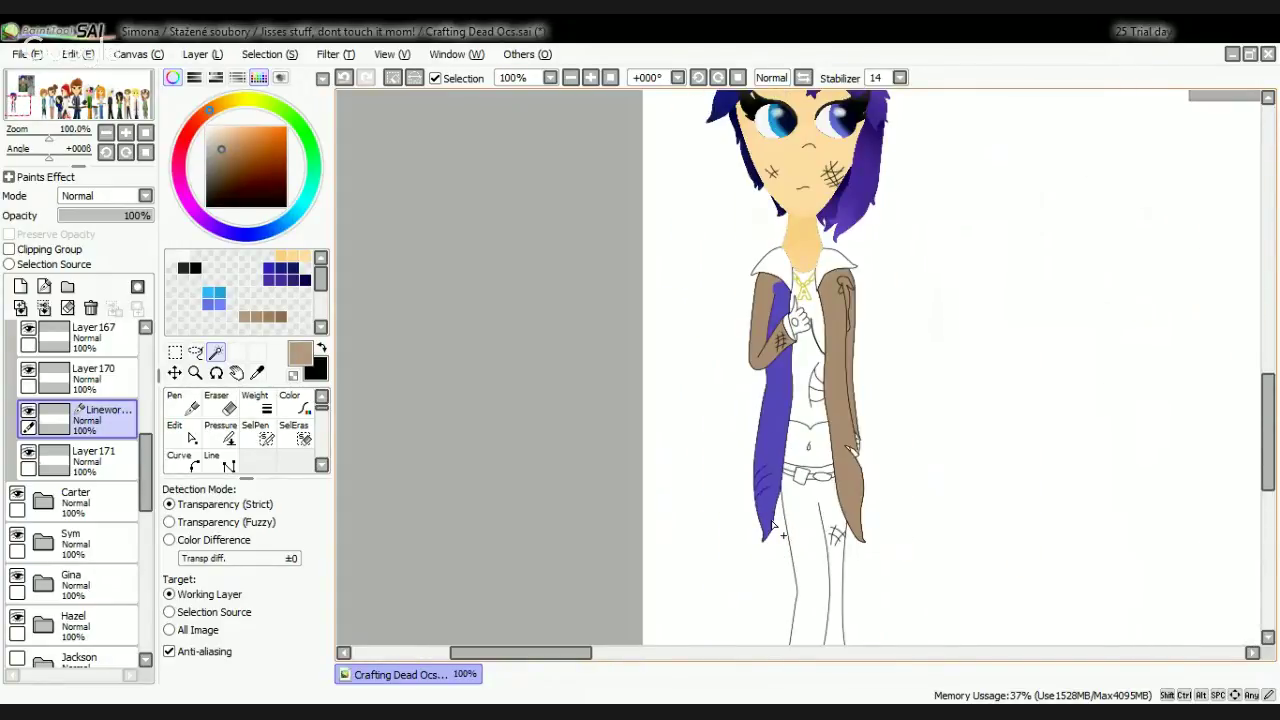
scroll(820, 298, up, 2)
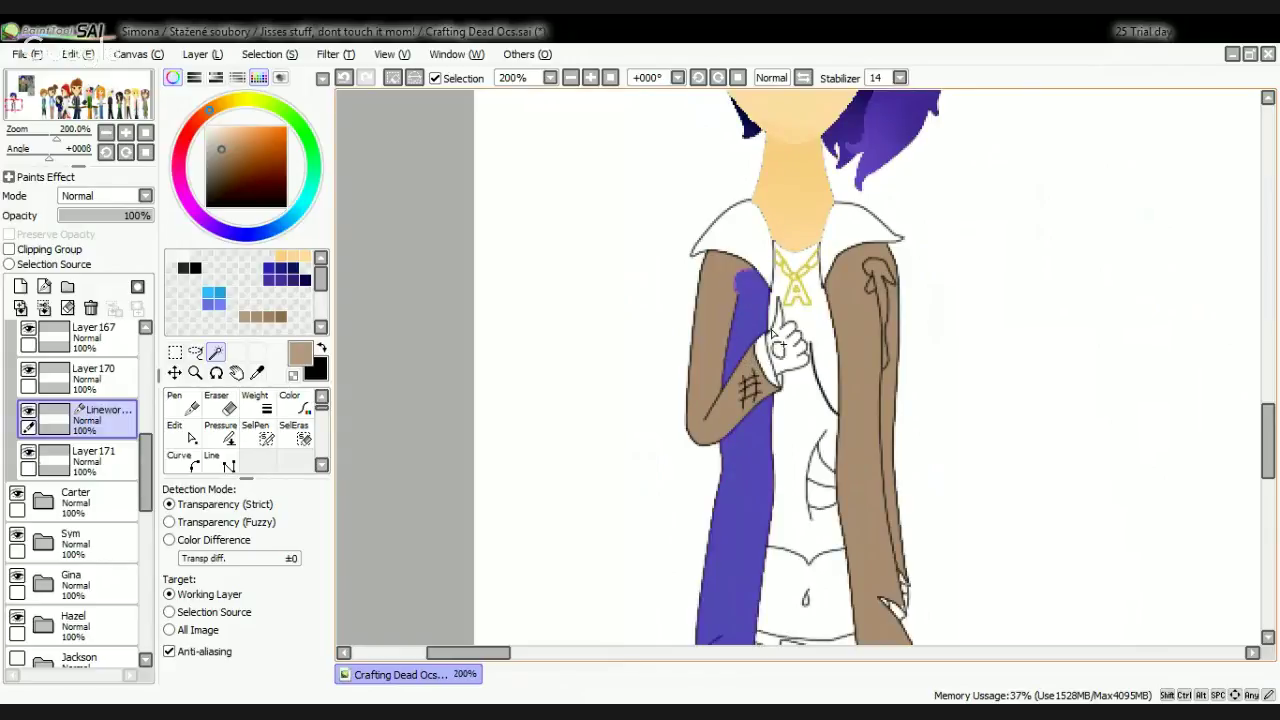
Step: Paint dark brown shadows on Layer171 beside the sleeve's inner line and under the forearm with a size 20 Pencil
click(97, 465)
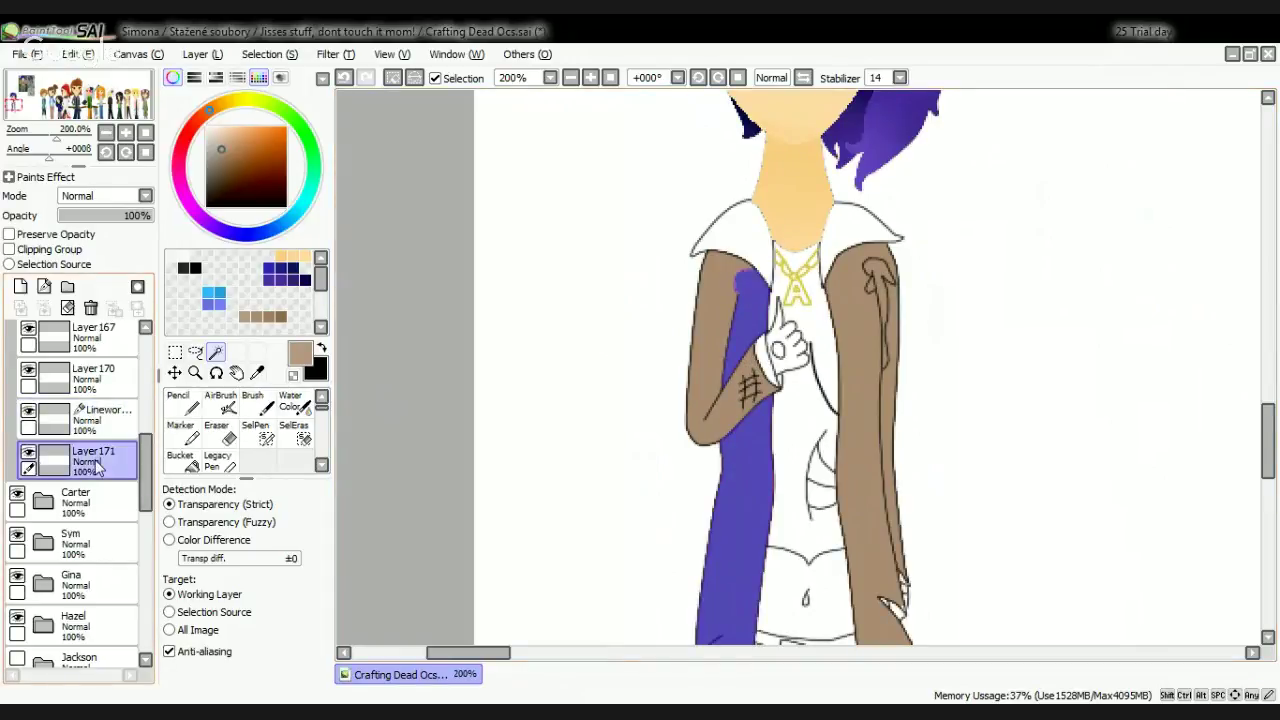
click(180, 402)
scroll(786, 290, up, 2)
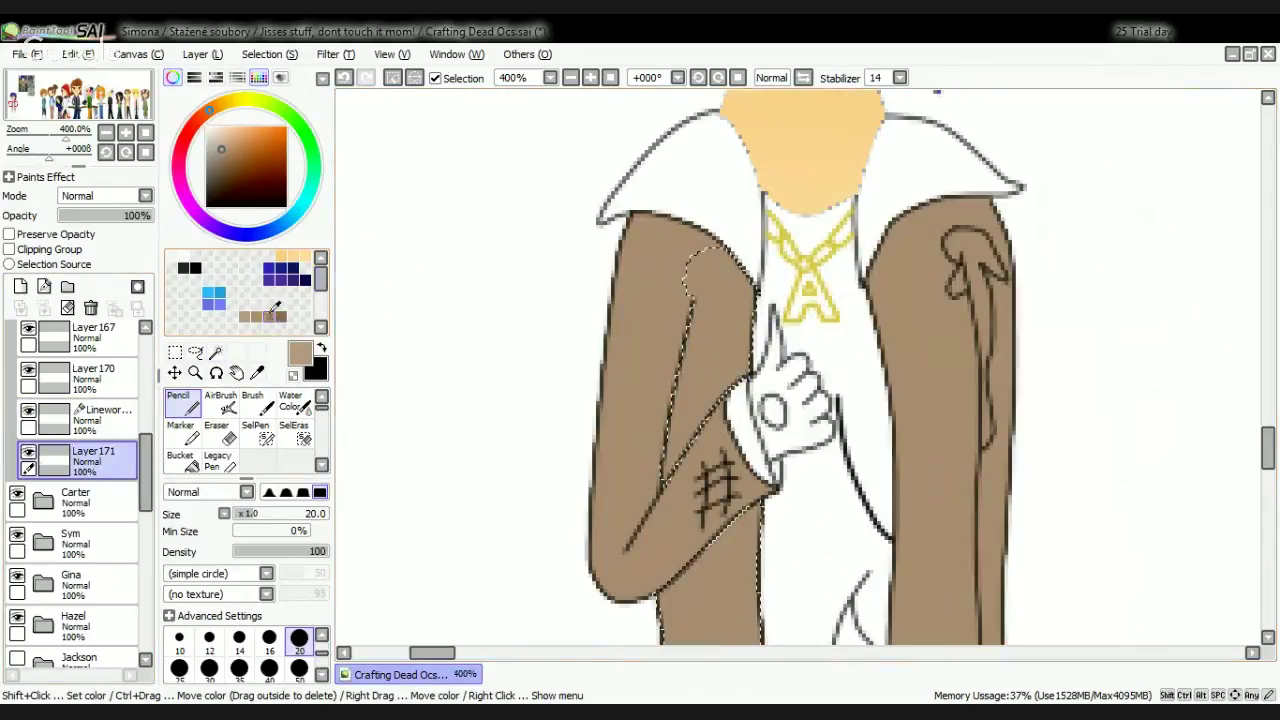
scroll(688, 372, up, 1)
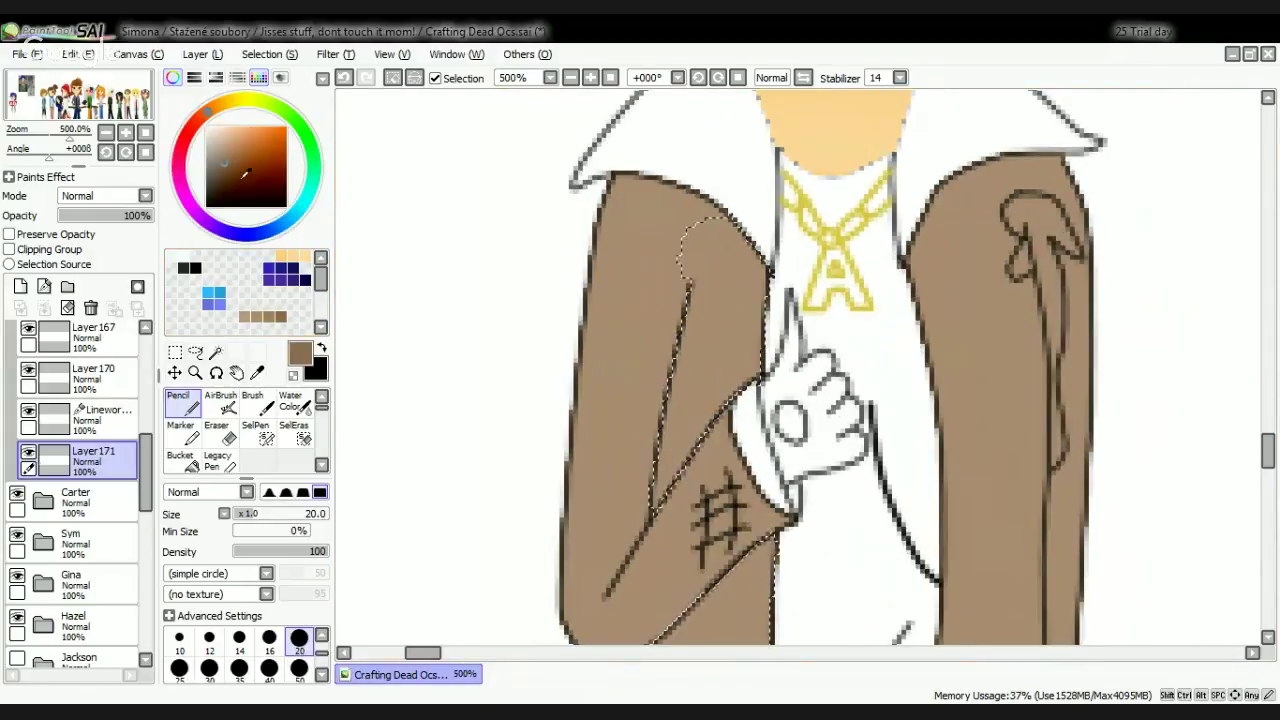
click(220, 174)
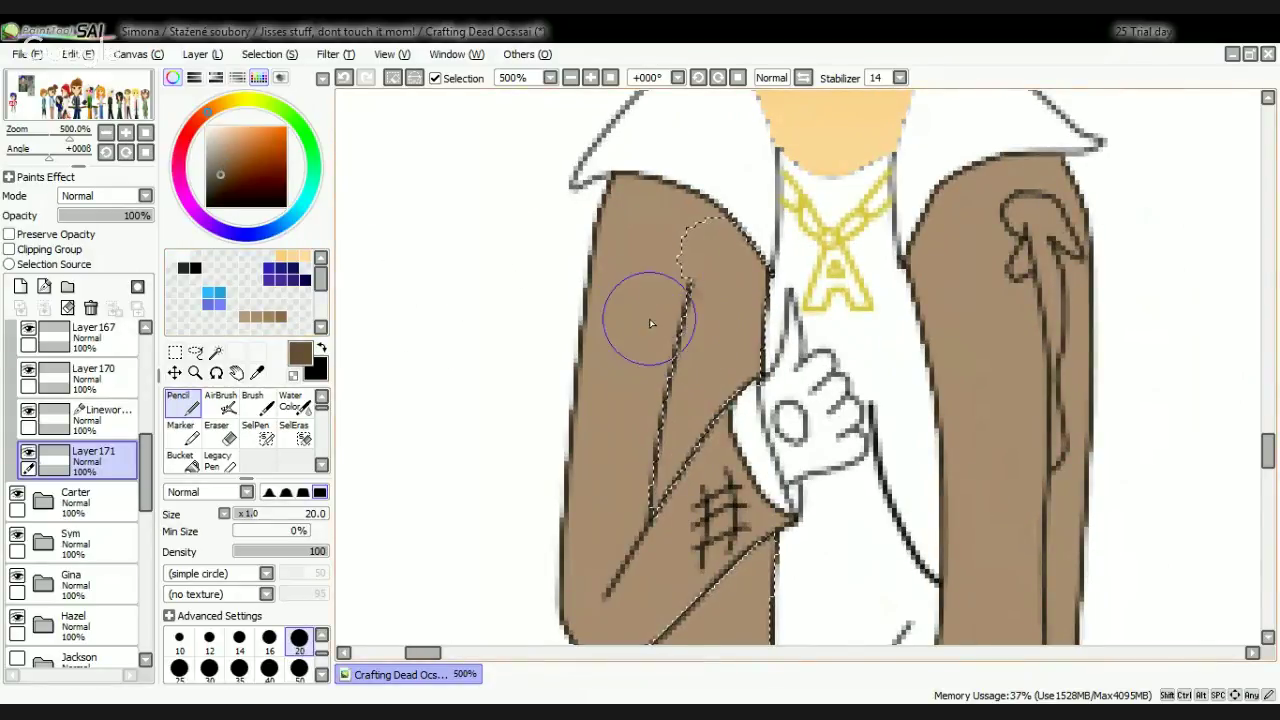
mouse_move(651, 318)
mouse_down()
mouse_move(630, 511)
mouse_move(658, 492)
mouse_move(675, 450)
mouse_move(666, 524)
mouse_move(597, 506)
mouse_move(788, 392)
mouse_up()
scroll(671, 455, down, 3)
scroll(676, 525, up, 4)
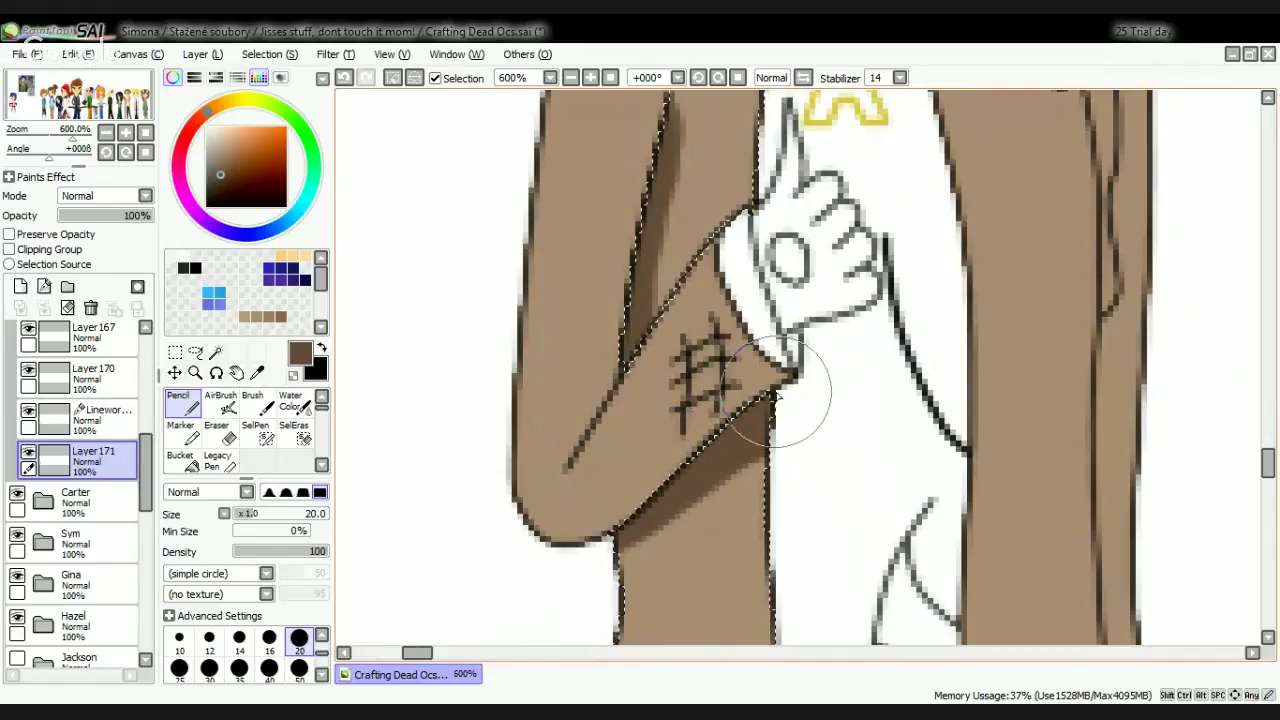
Step: Try to extend the dark brown shadow along the sleeve's inner line with another Pencil stroke
scroll(716, 394, down, 2)
scroll(718, 385, up, 2)
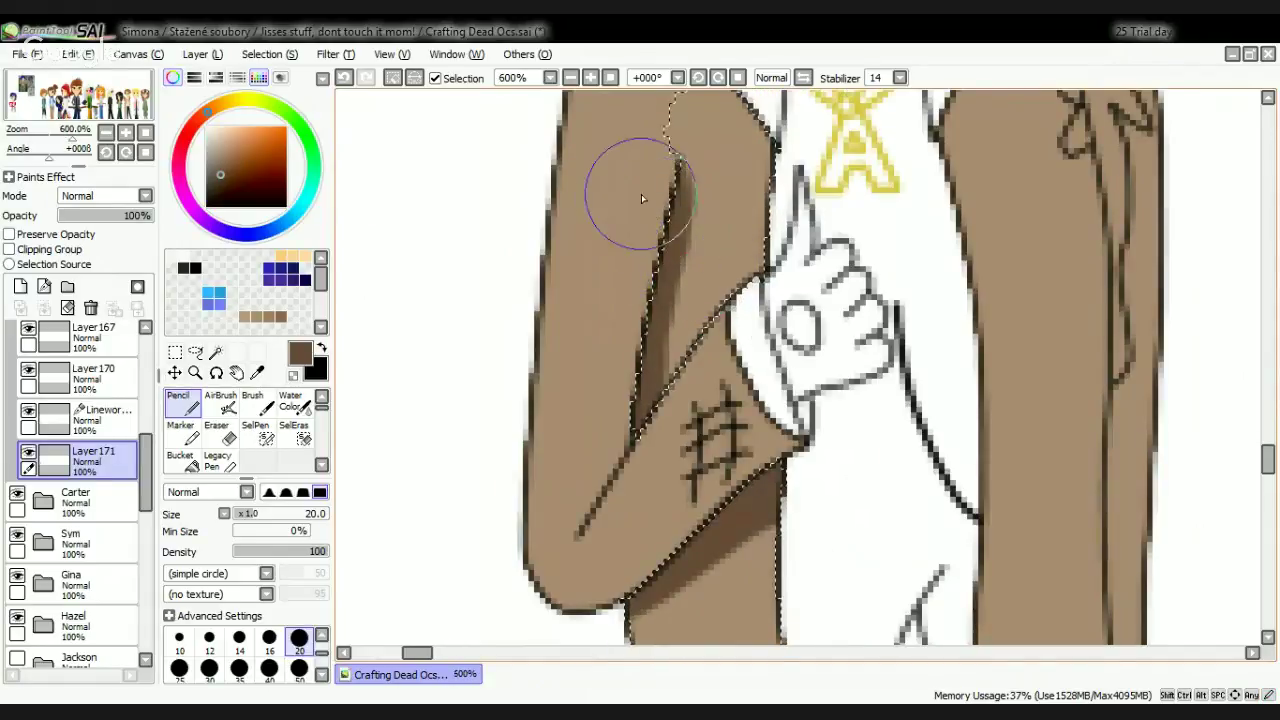
mouse_move(626, 287)
mouse_down()
mouse_move(598, 388)
mouse_move(629, 294)
mouse_move(605, 446)
mouse_up()
key(ctrl+z)
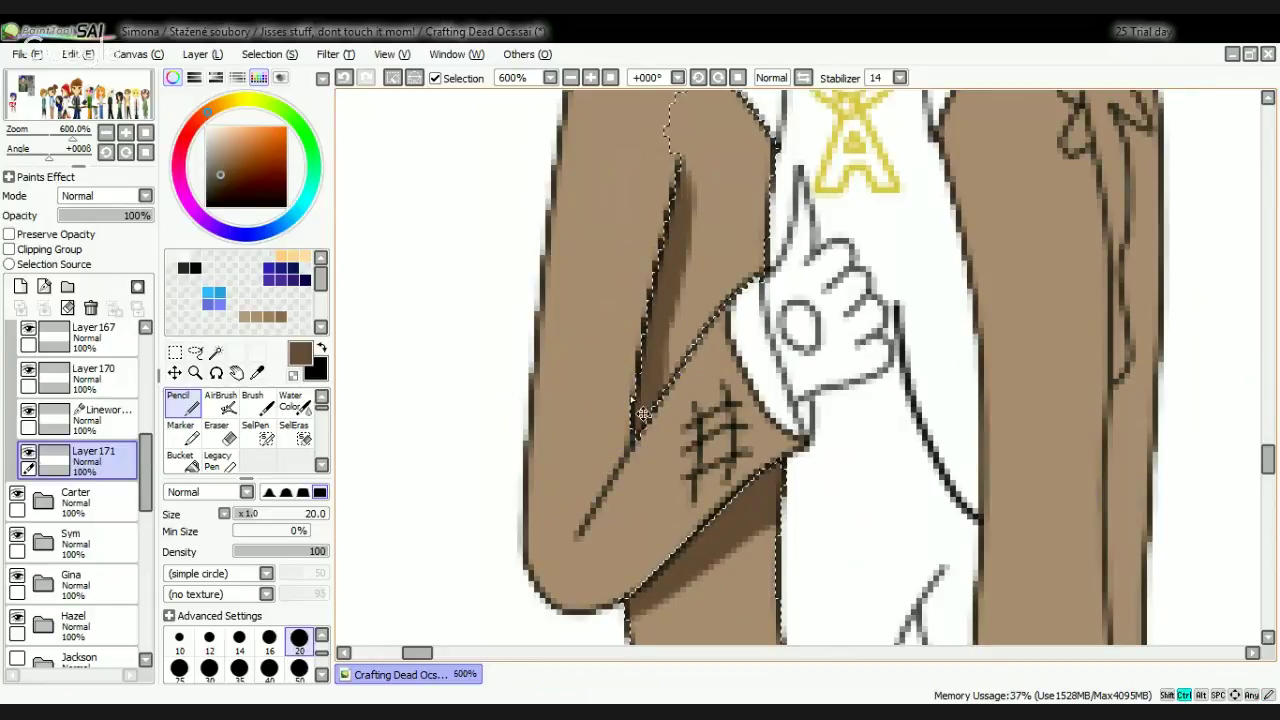
Step: Soften the coat shadows beside the sleeve's inner line and under the forearm with a size 6 Blur brush
scroll(296, 458, down, 2)
click(296, 458)
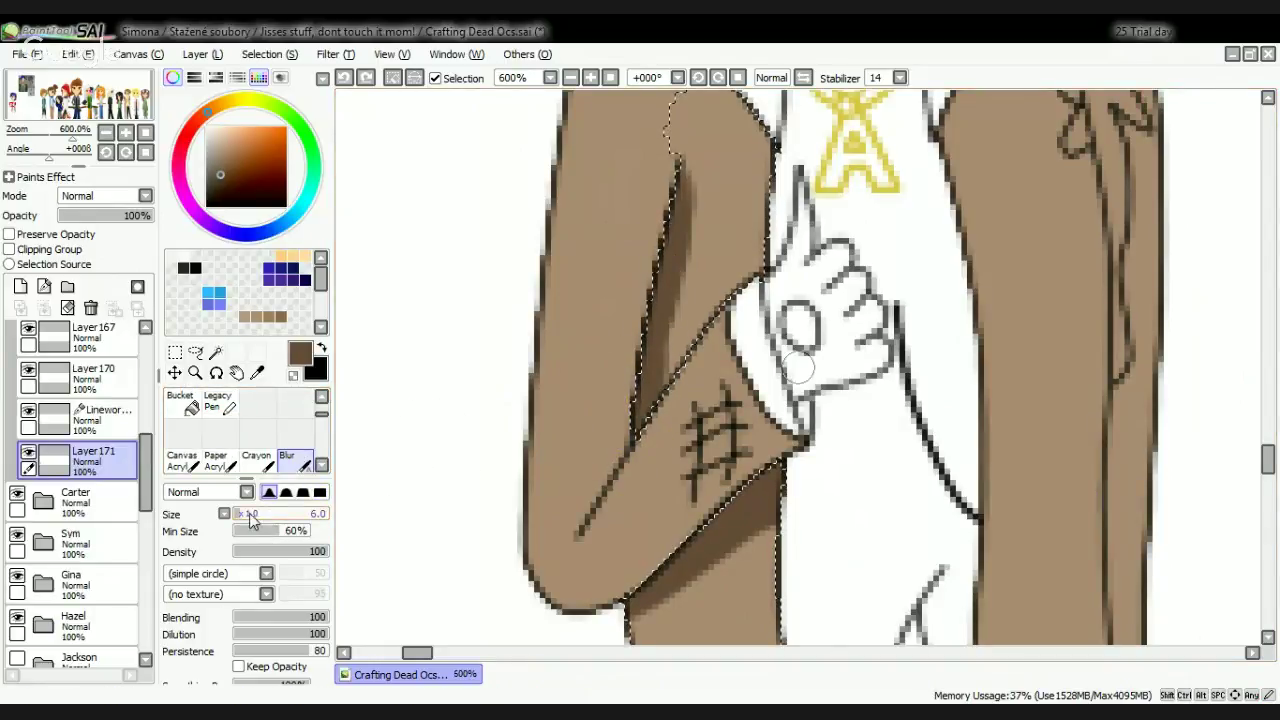
mouse_move(700, 194)
mouse_down()
mouse_move(688, 190)
mouse_move(682, 259)
mouse_up()
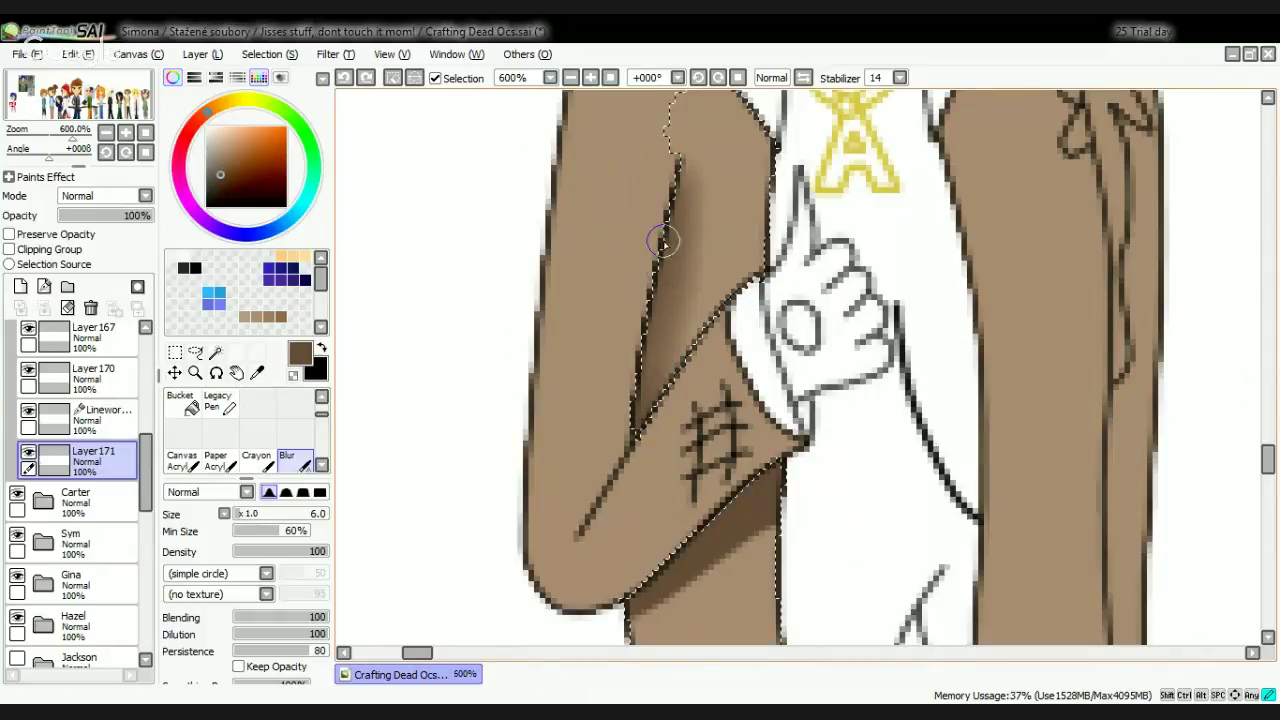
scroll(729, 240, down, 4)
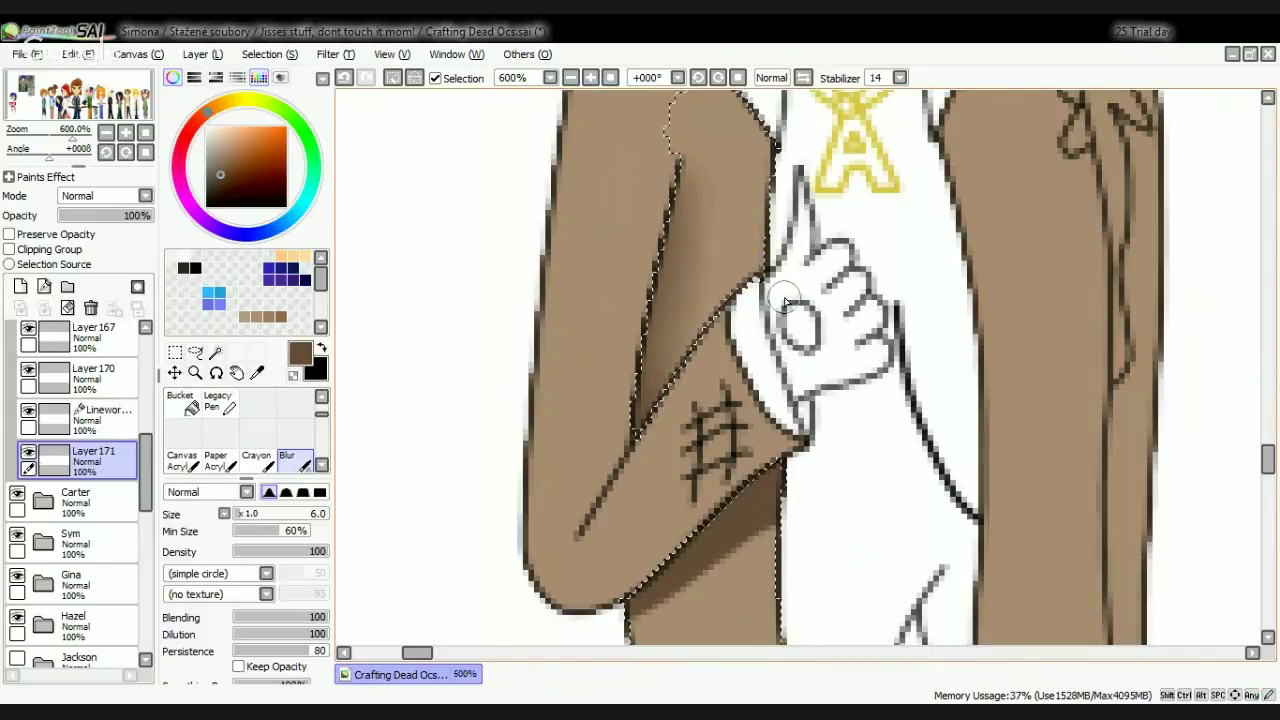
scroll(760, 325, up, 6)
mouse_move(760, 325)
mouse_down()
mouse_move(769, 252)
mouse_move(721, 347)
mouse_up()
mouse_move(752, 250)
mouse_down()
mouse_move(623, 386)
mouse_move(455, 432)
mouse_up()
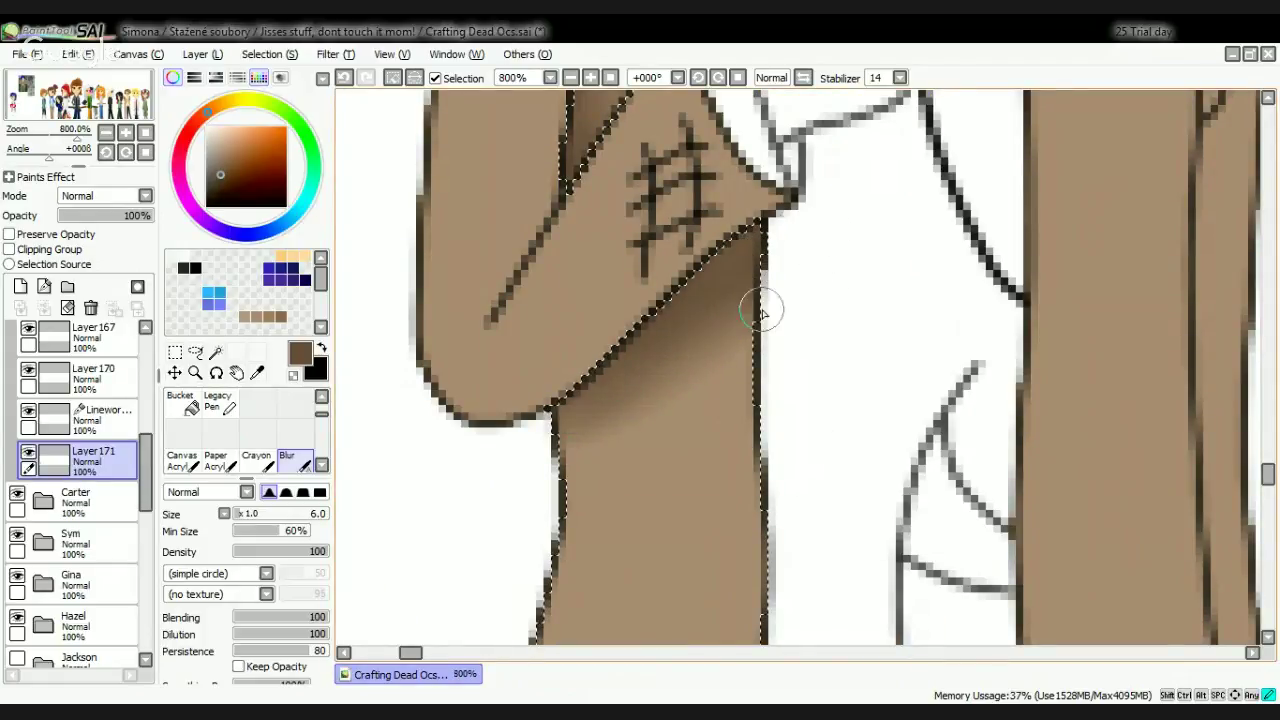
scroll(920, 400, down, 6)
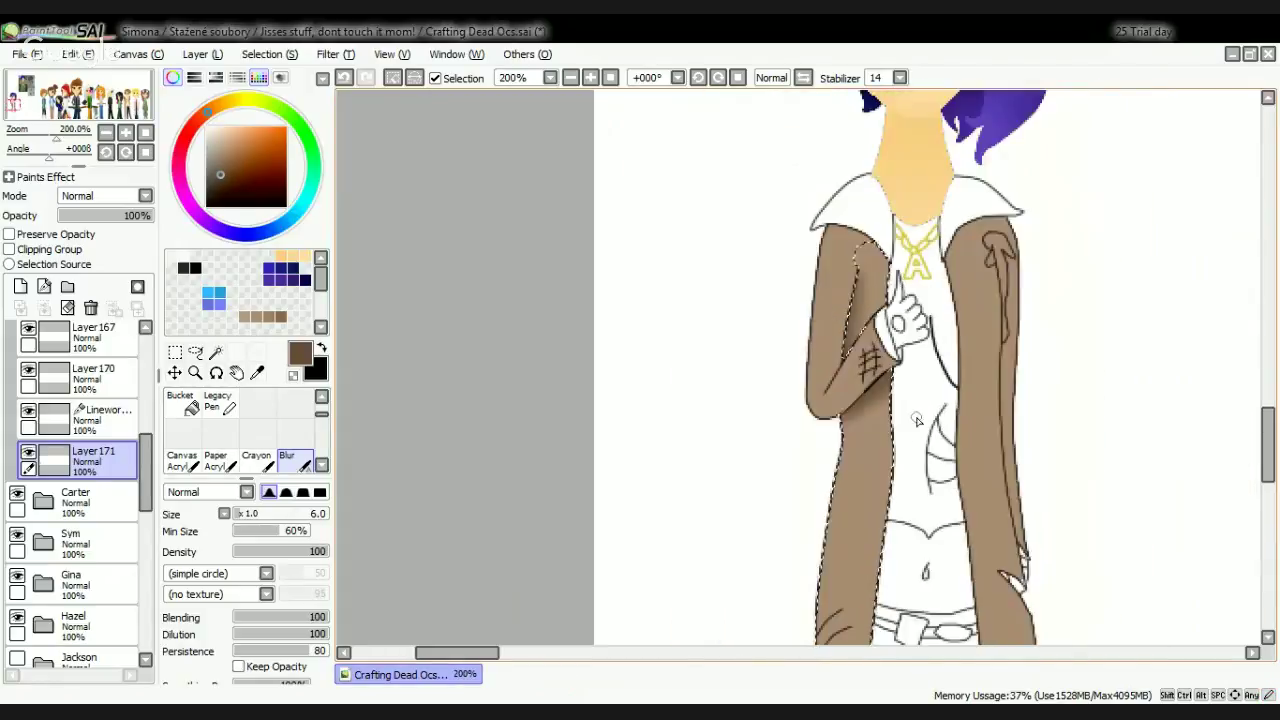
Step: Clear the selection and toggle the linework layer's visibility off and on to check the coat shading beneath
click(393, 78)
scroll(938, 318, up, 4)
click(100, 415)
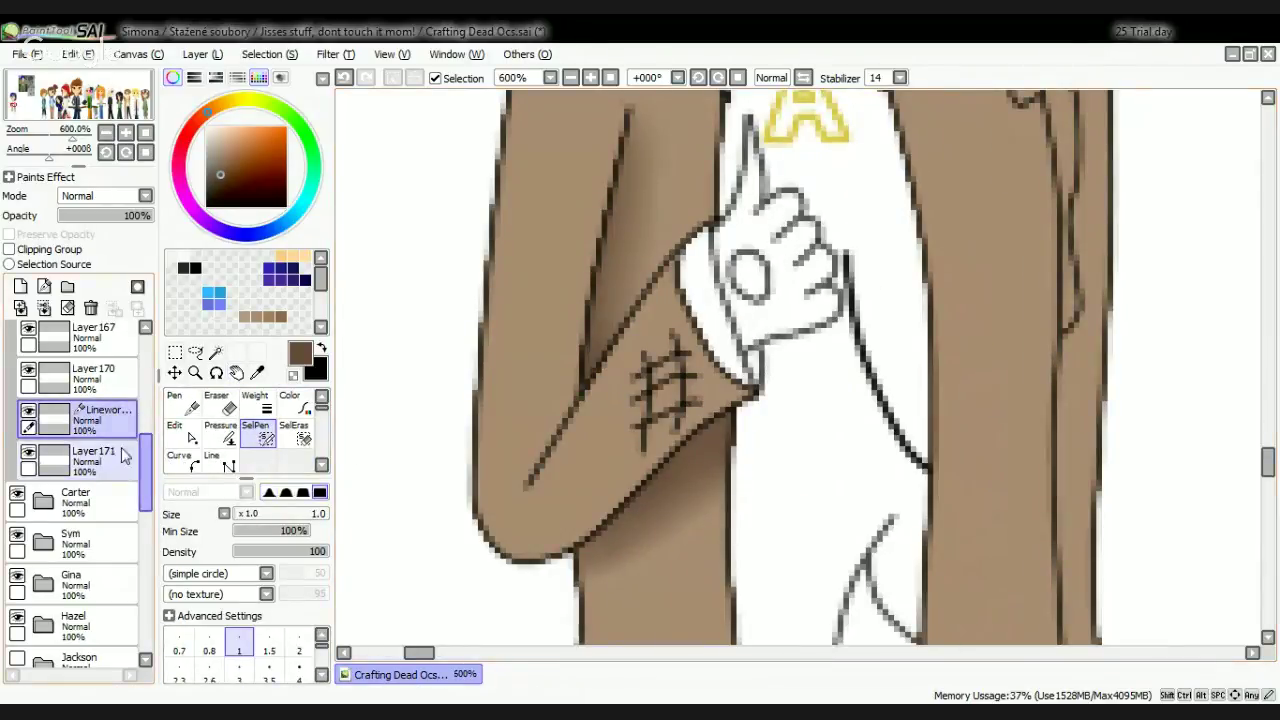
click(28, 412)
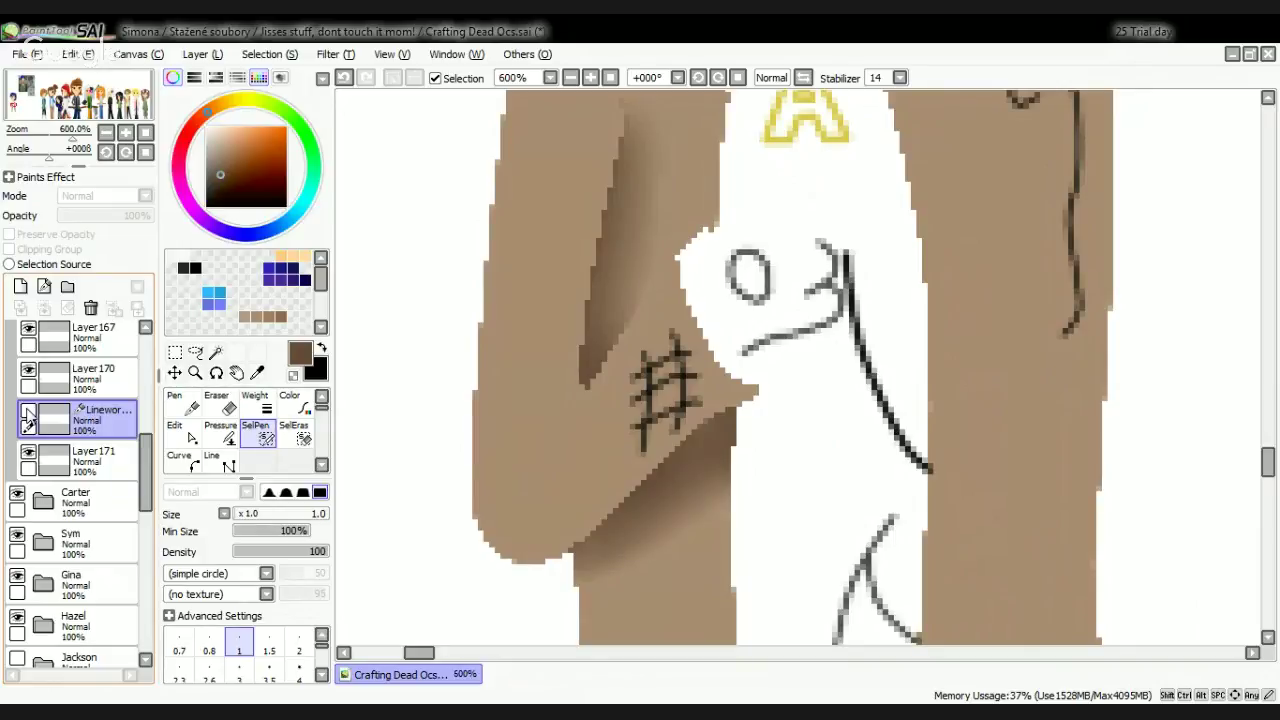
click(28, 412)
click(28, 412)
click(28, 411)
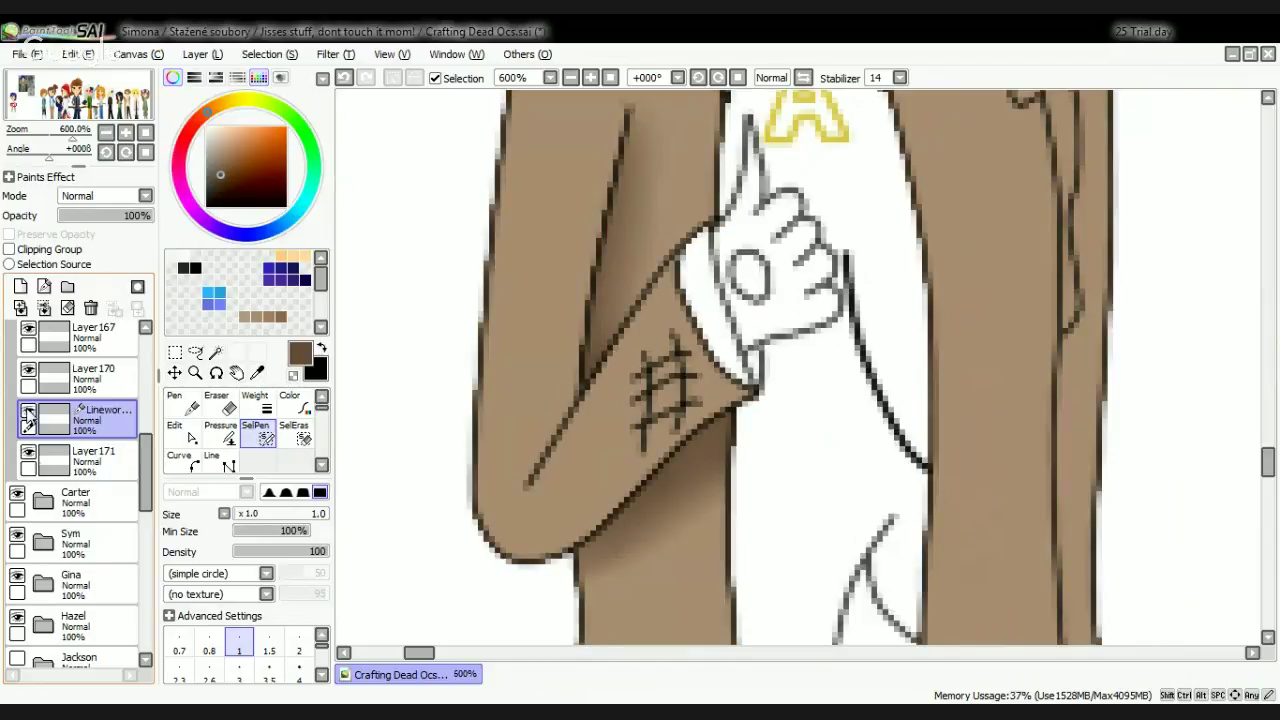
Step: Bridge the gap between the sleeve's inner line and the elbow outline with a size 1 SelPen stroke, and try a Magic Wand selection of the forearm
scroll(560, 485, up, 4)
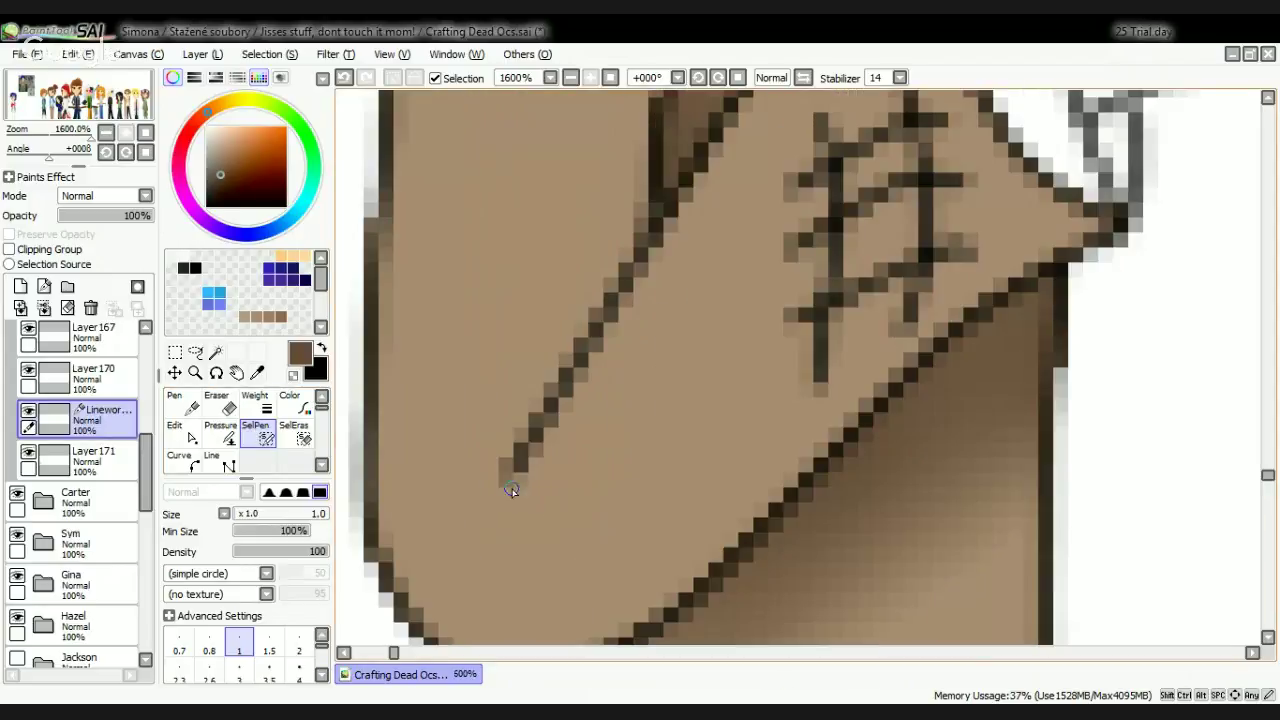
mouse_move(511, 489)
mouse_down()
mouse_move(497, 476)
mouse_move(418, 528)
mouse_up()
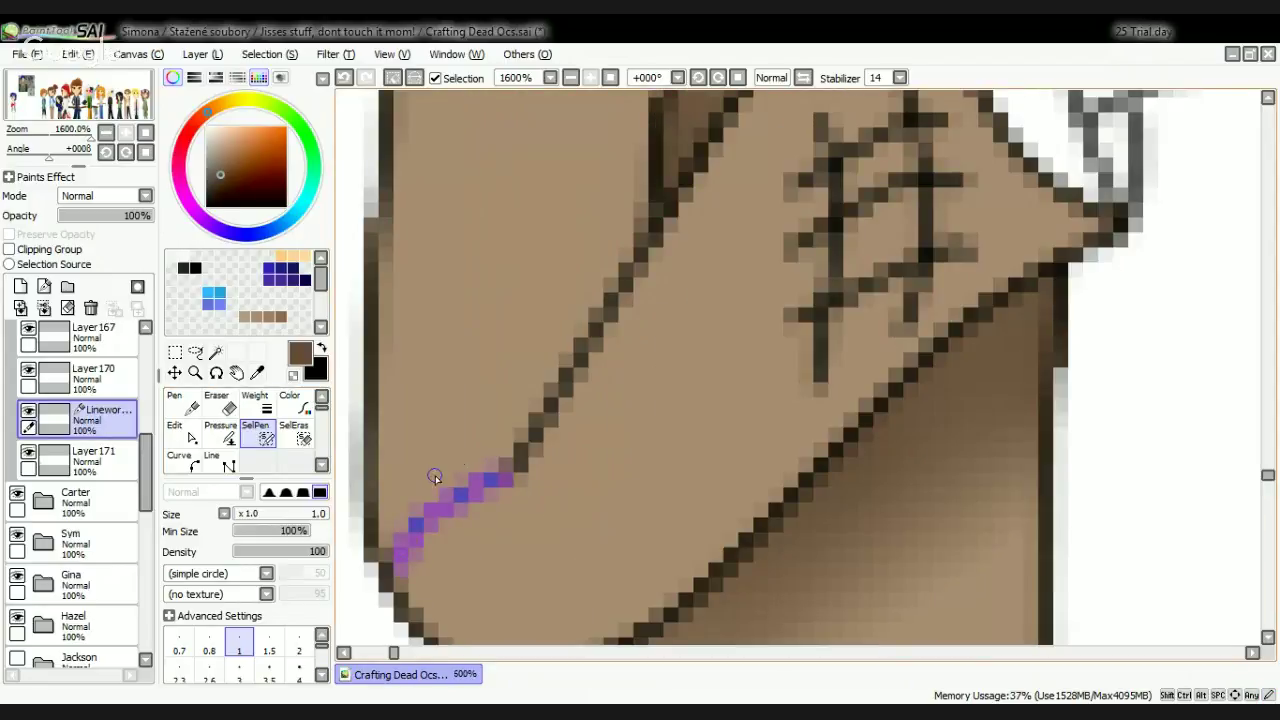
click(215, 353)
click(722, 440)
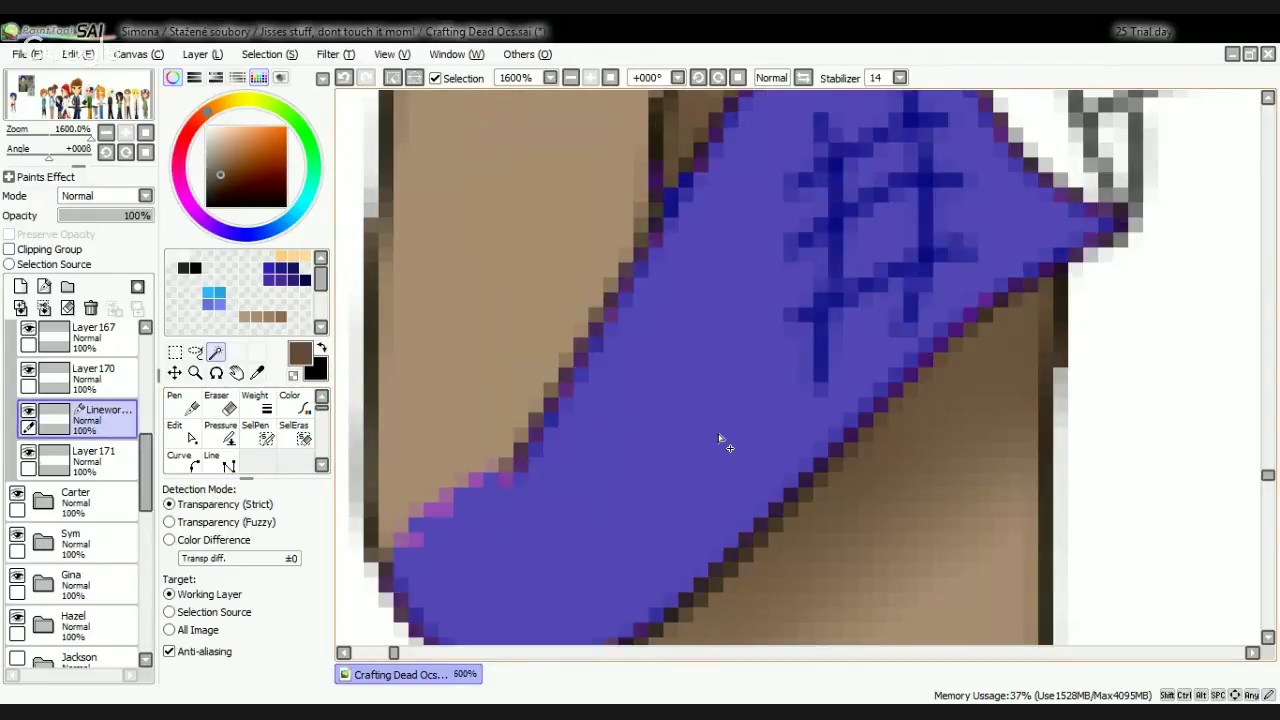
scroll(722, 440, down, 3)
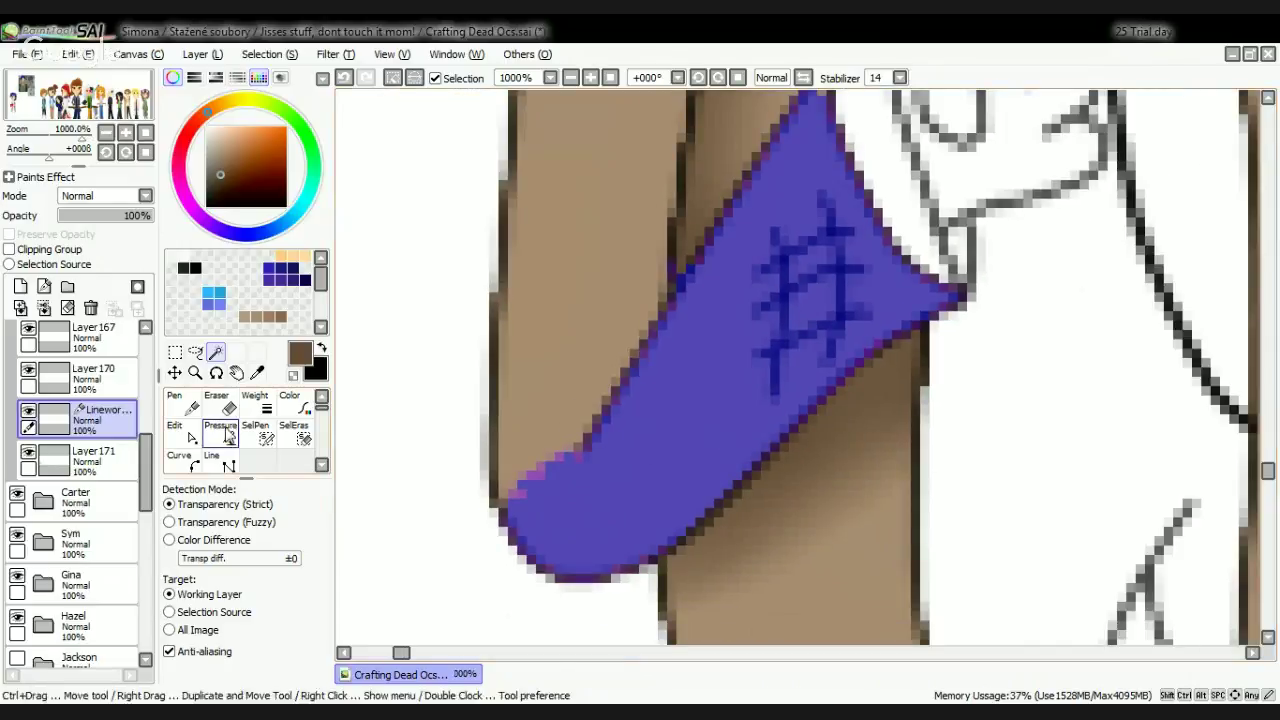
click(93, 455)
click(178, 400)
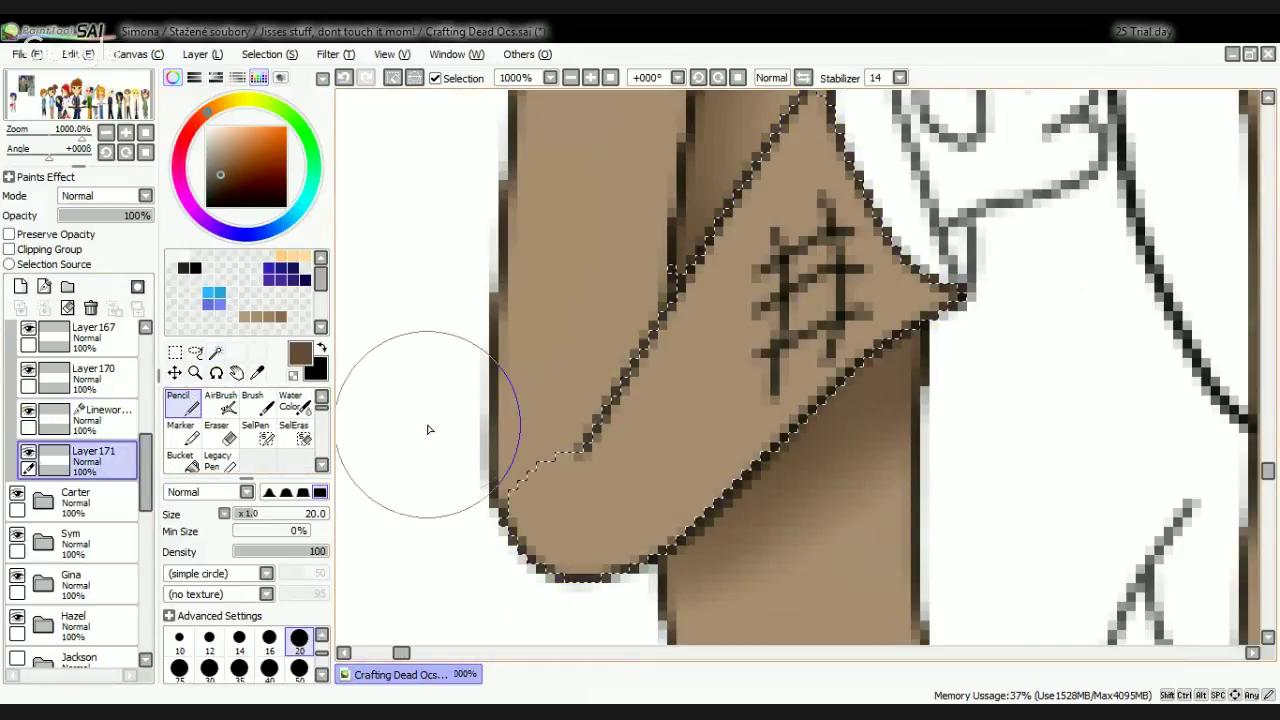
key(ctrl+z)
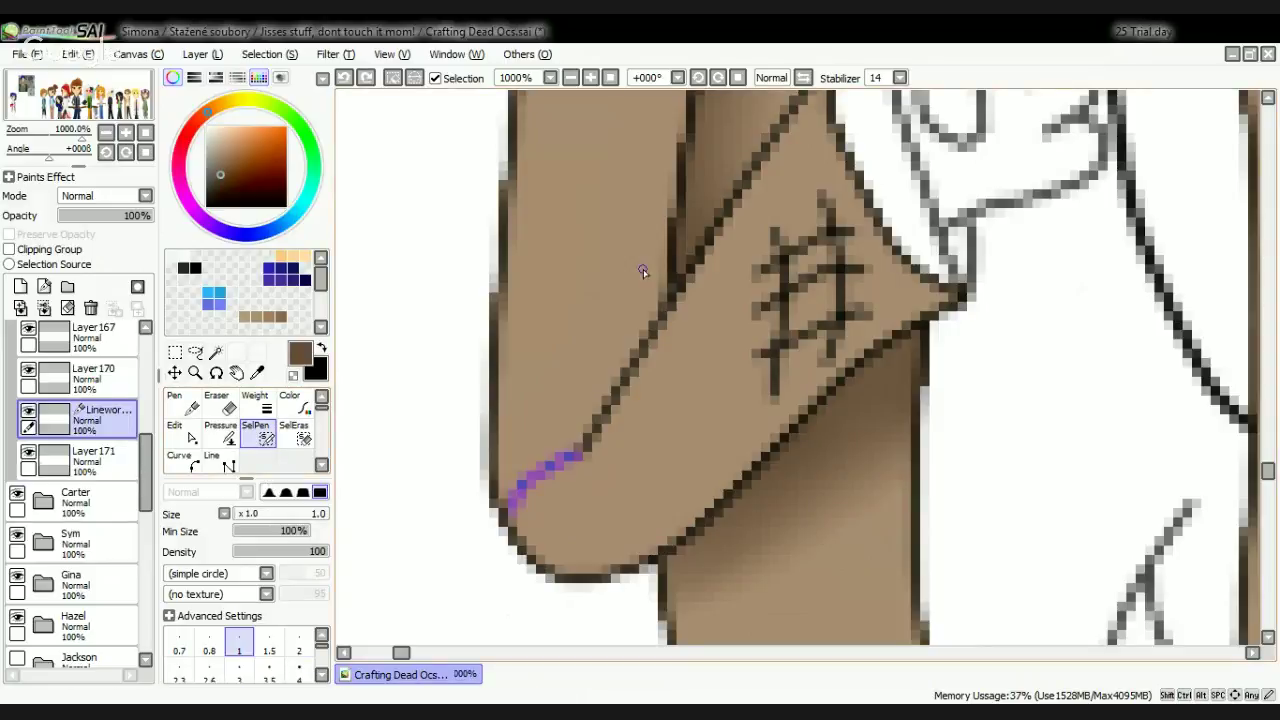
Step: Mark the junction of the two inner sleeve lines with a size 1 SelPen dot and retry the forearm's Magic Wand selection
scroll(658, 312, up, 3)
click(672, 319)
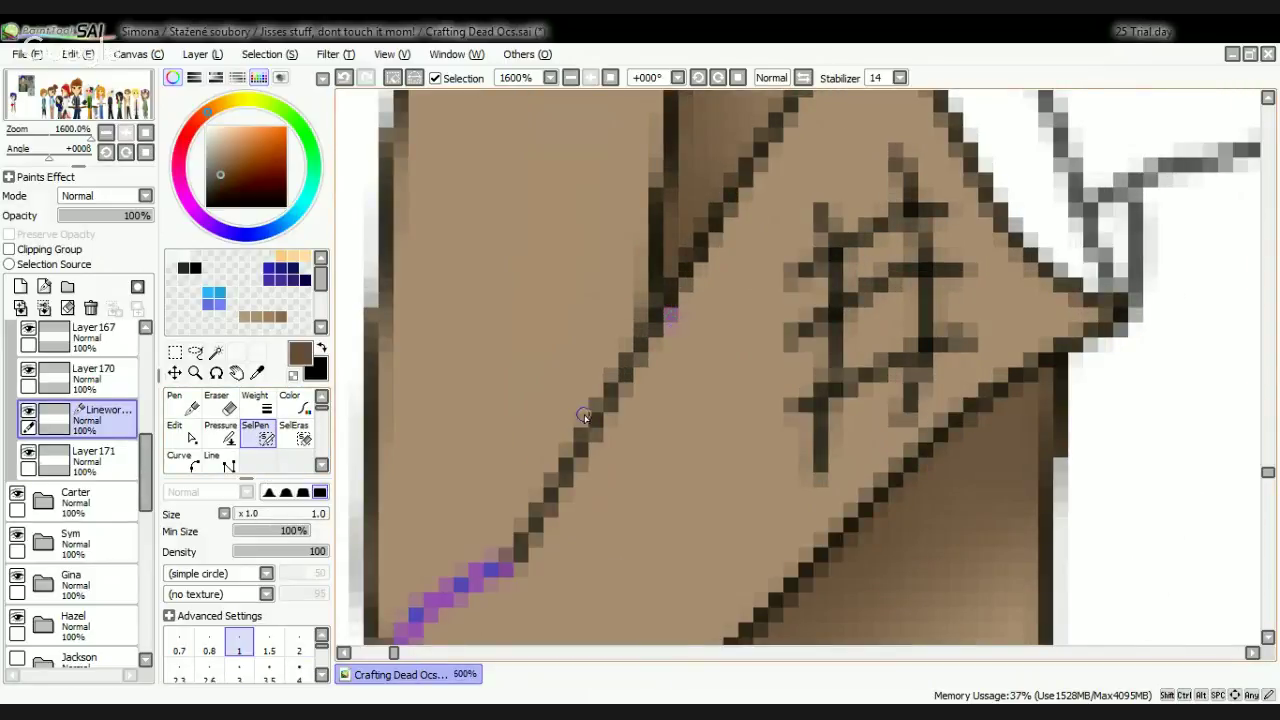
click(216, 353)
click(653, 403)
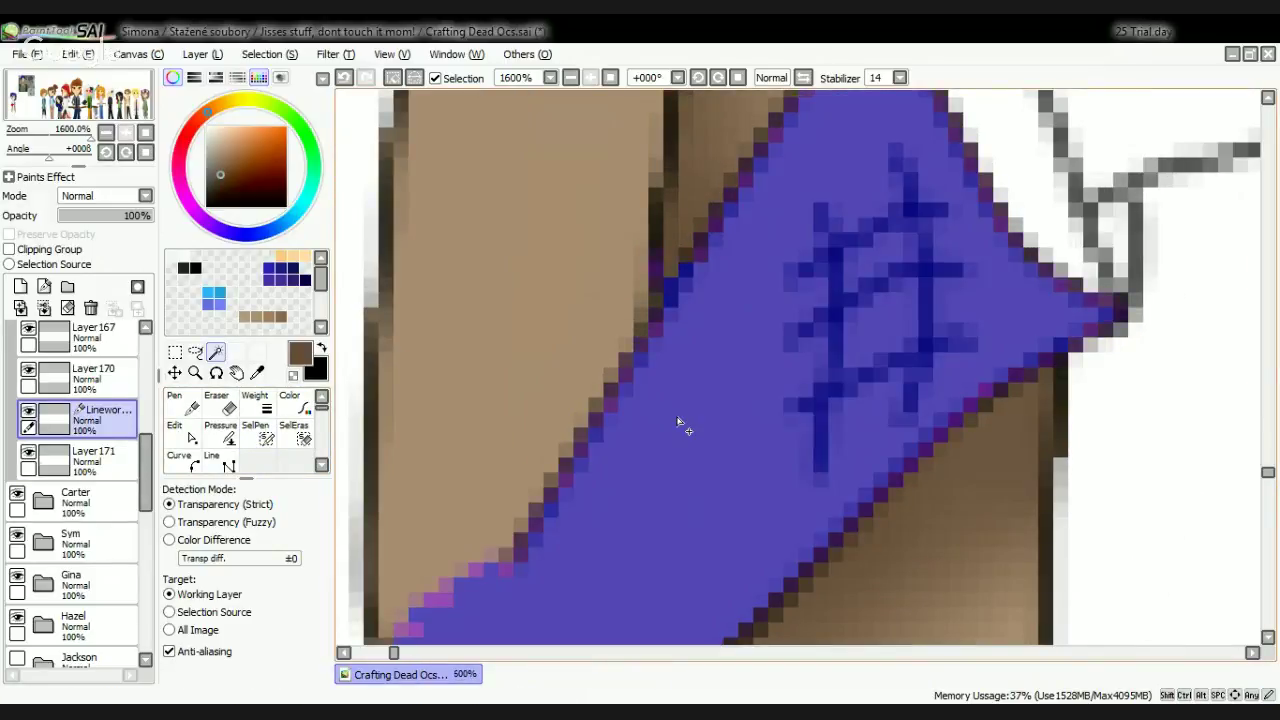
key(ctrl+z)
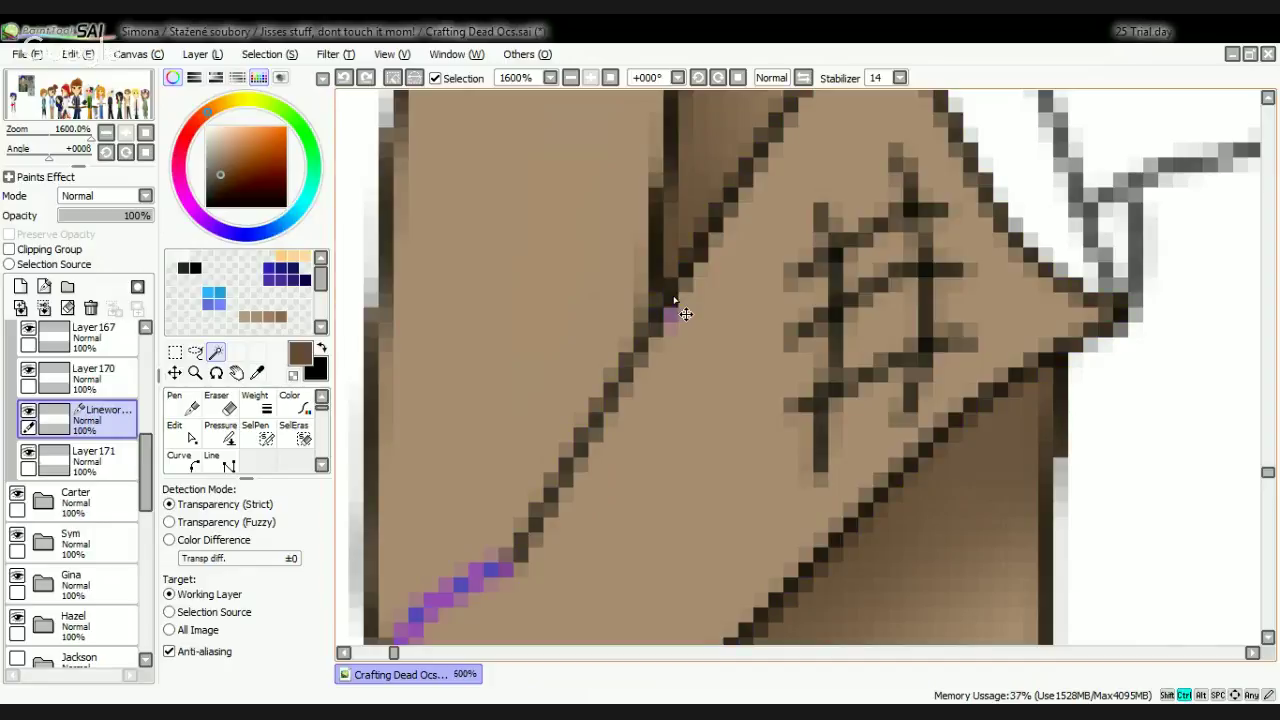
Step: Widen the SelPen mark at the sleeve line junction and select the whole forearm on the linework layer with the Magic Wand
click(264, 436)
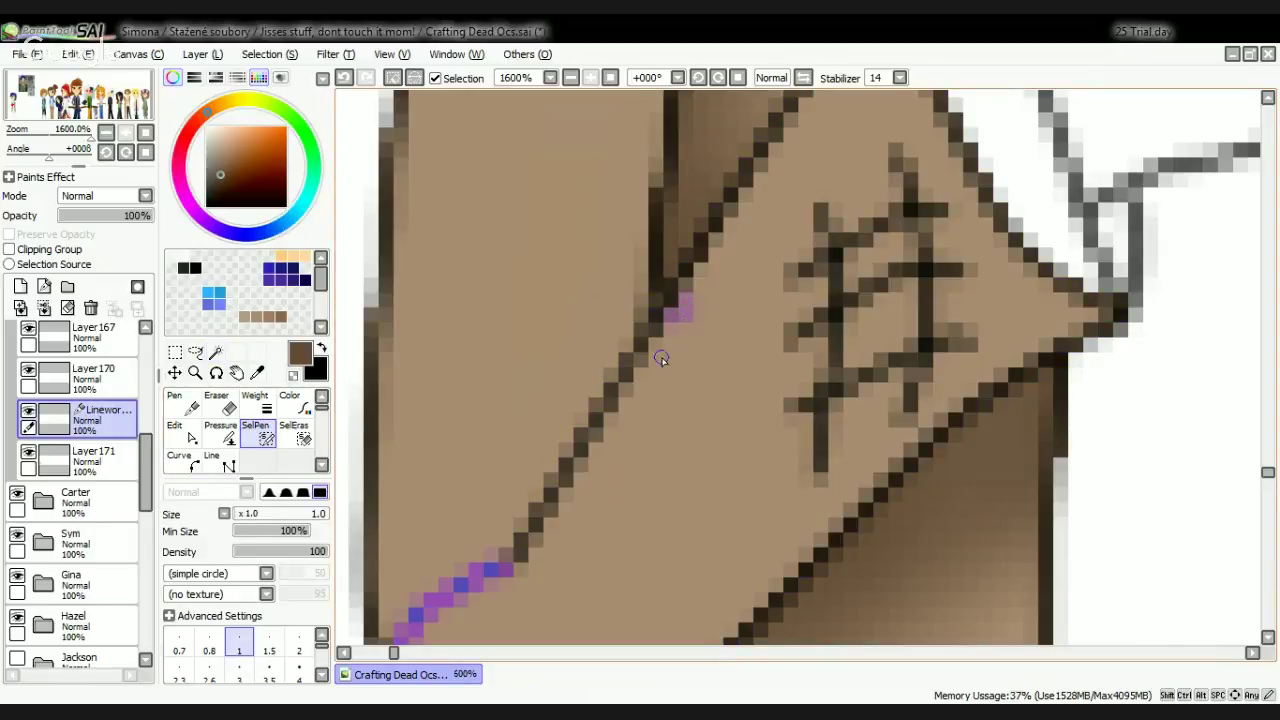
click(215, 352)
click(679, 428)
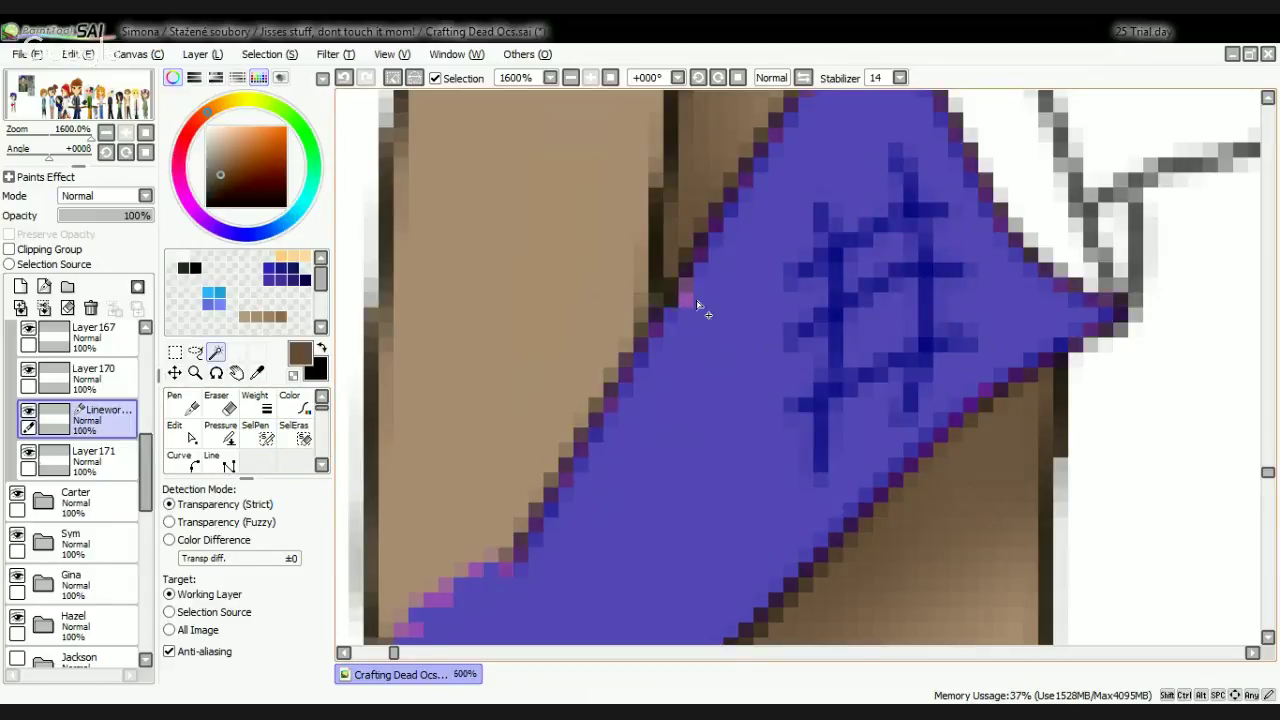
scroll(758, 393, down, 2)
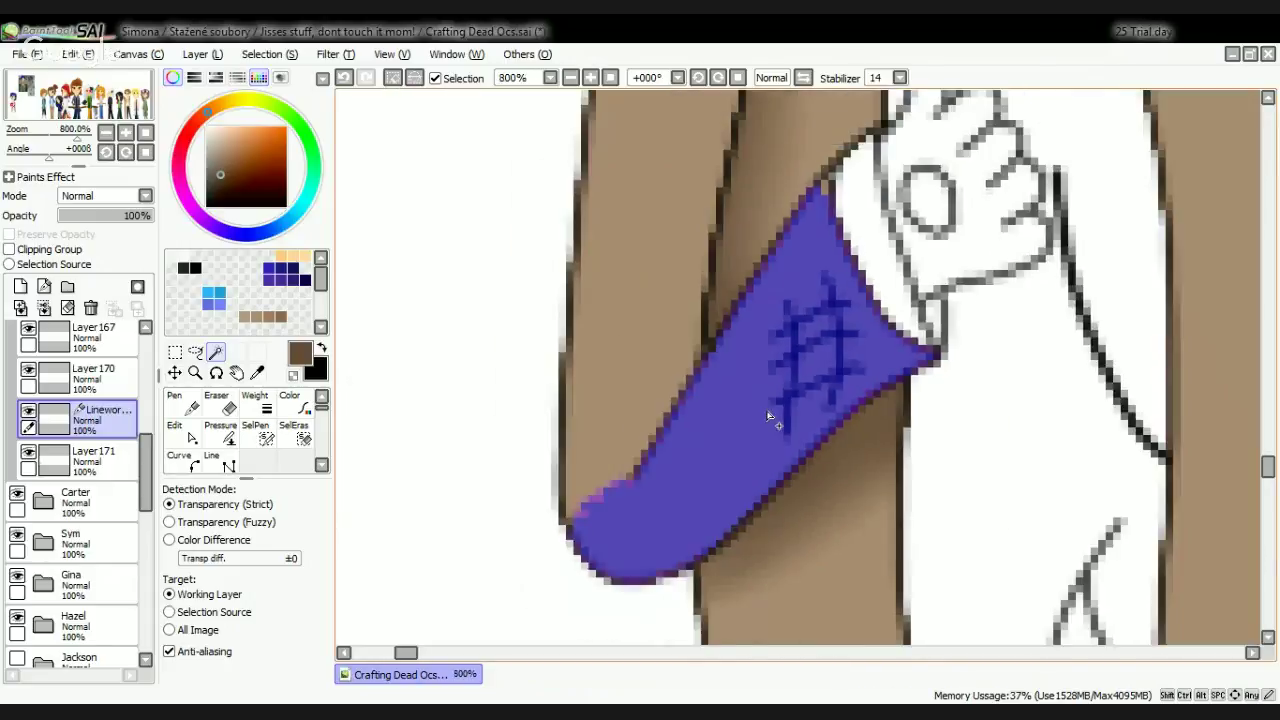
Step: Paint highlights in two increasingly light browns on Layer171 along the forearm's upper edge with a size 20 Pencil
click(95, 458)
click(184, 414)
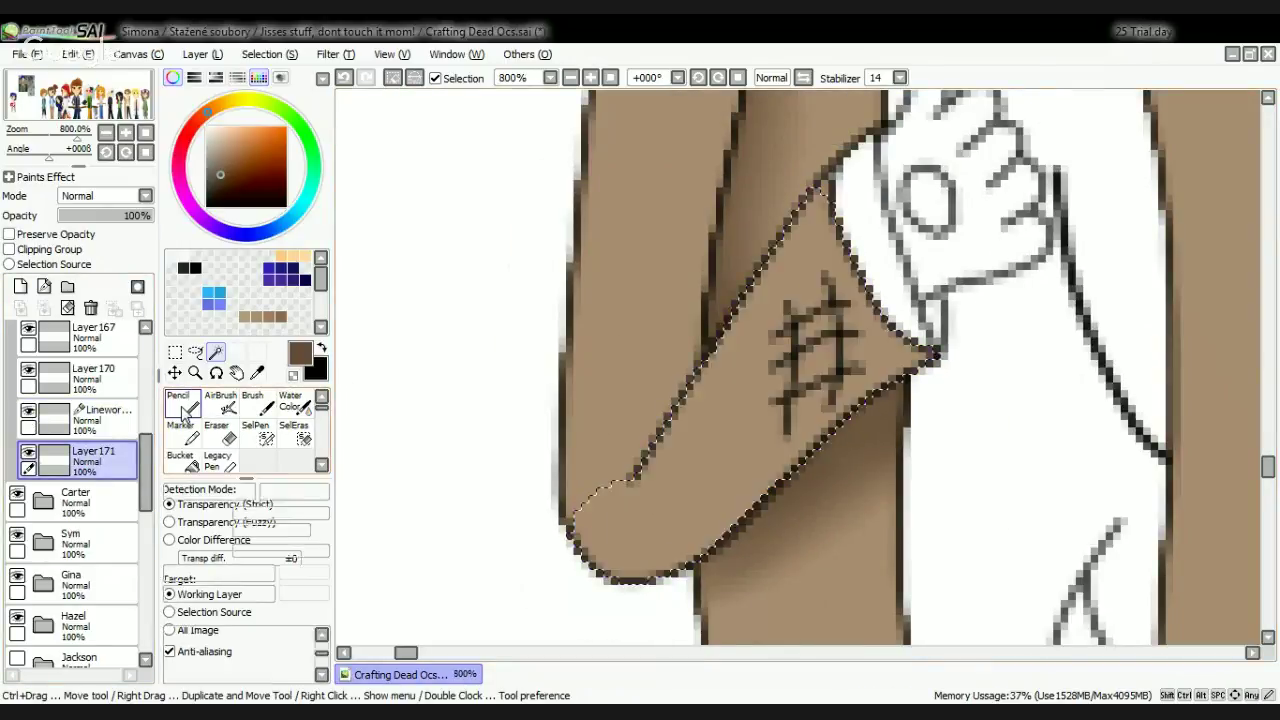
click(246, 314)
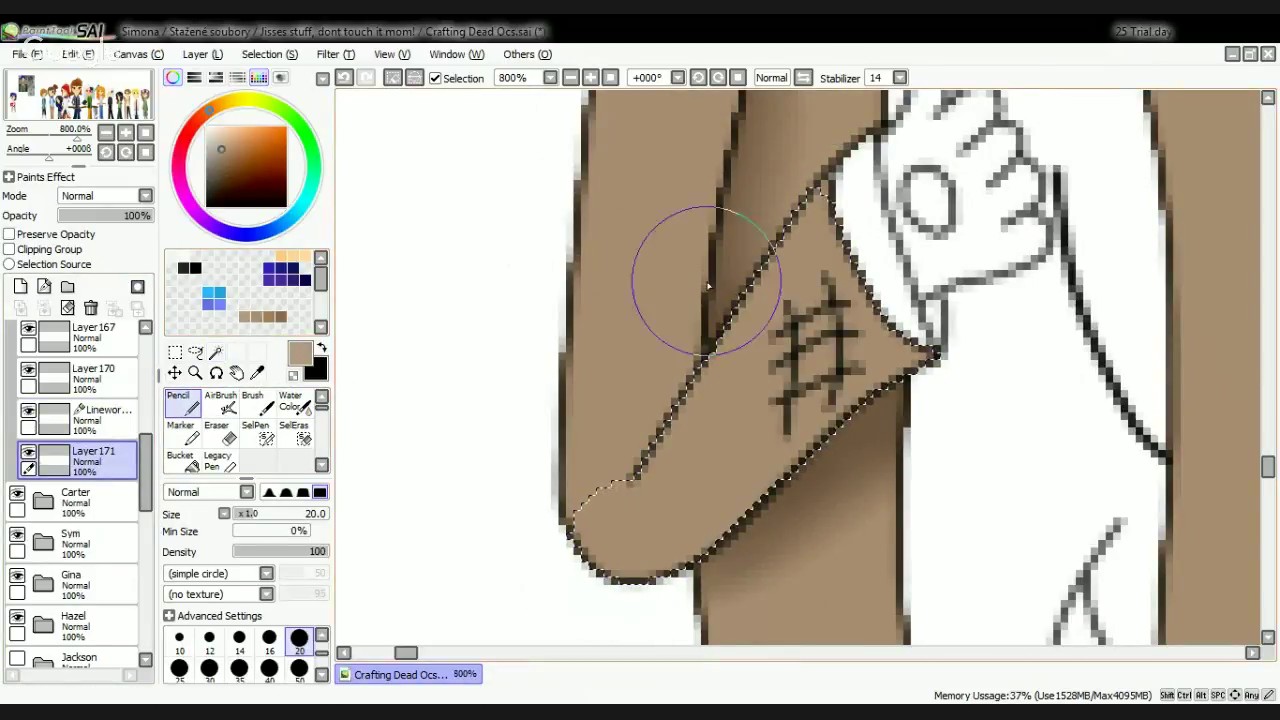
mouse_move(651, 257)
mouse_down()
mouse_move(834, 206)
mouse_move(643, 251)
mouse_move(635, 425)
mouse_up()
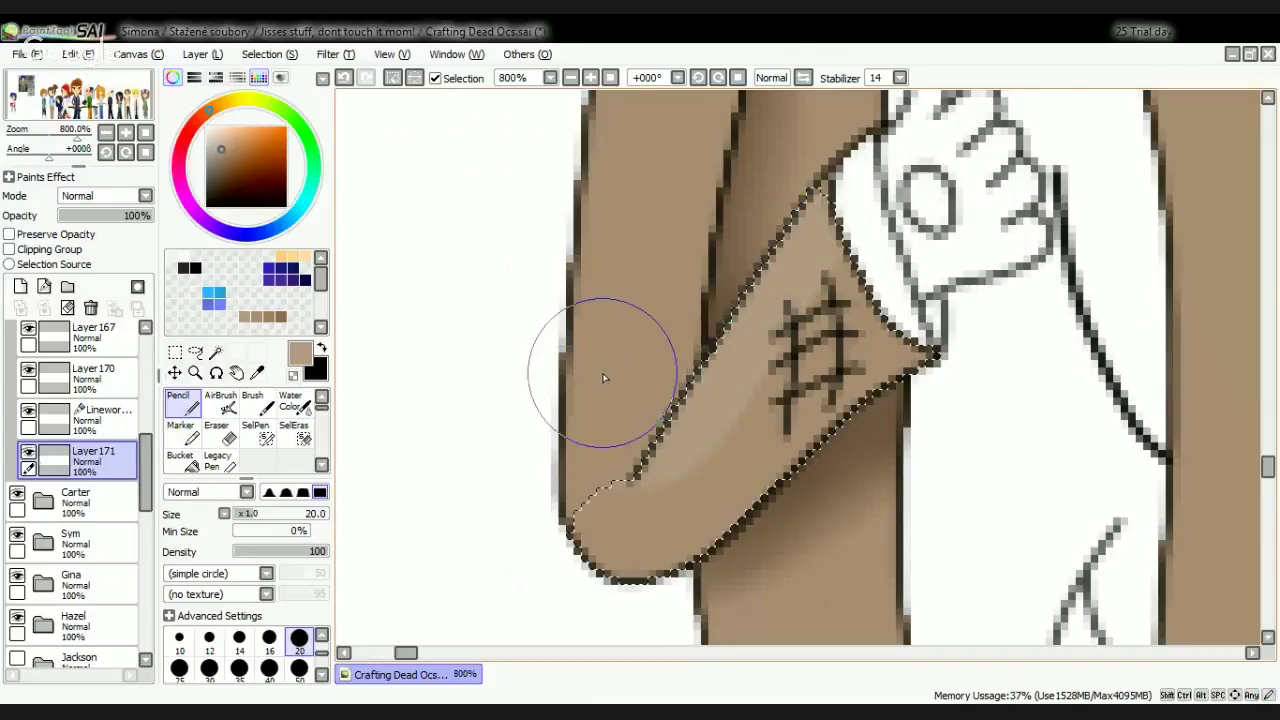
click(218, 143)
mouse_move(801, 235)
mouse_down()
mouse_move(810, 191)
mouse_move(647, 387)
mouse_up()
scroll(647, 387, down, 6)
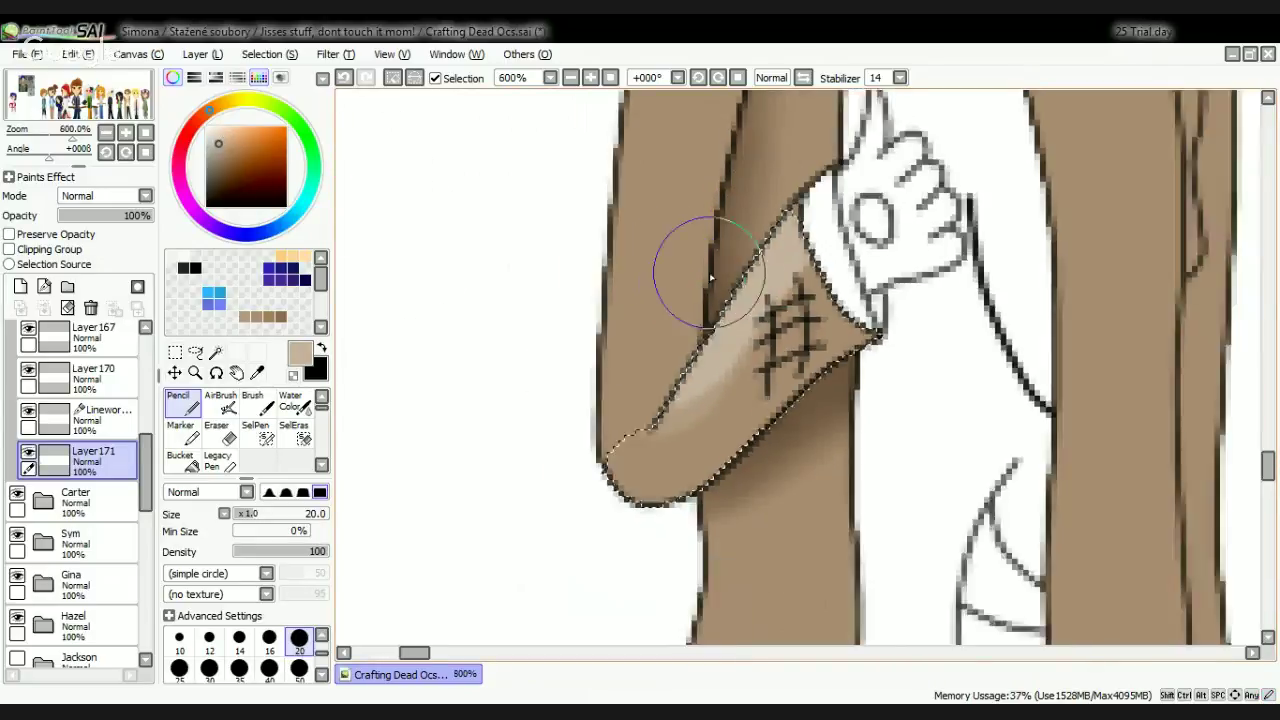
scroll(712, 280, down, 2)
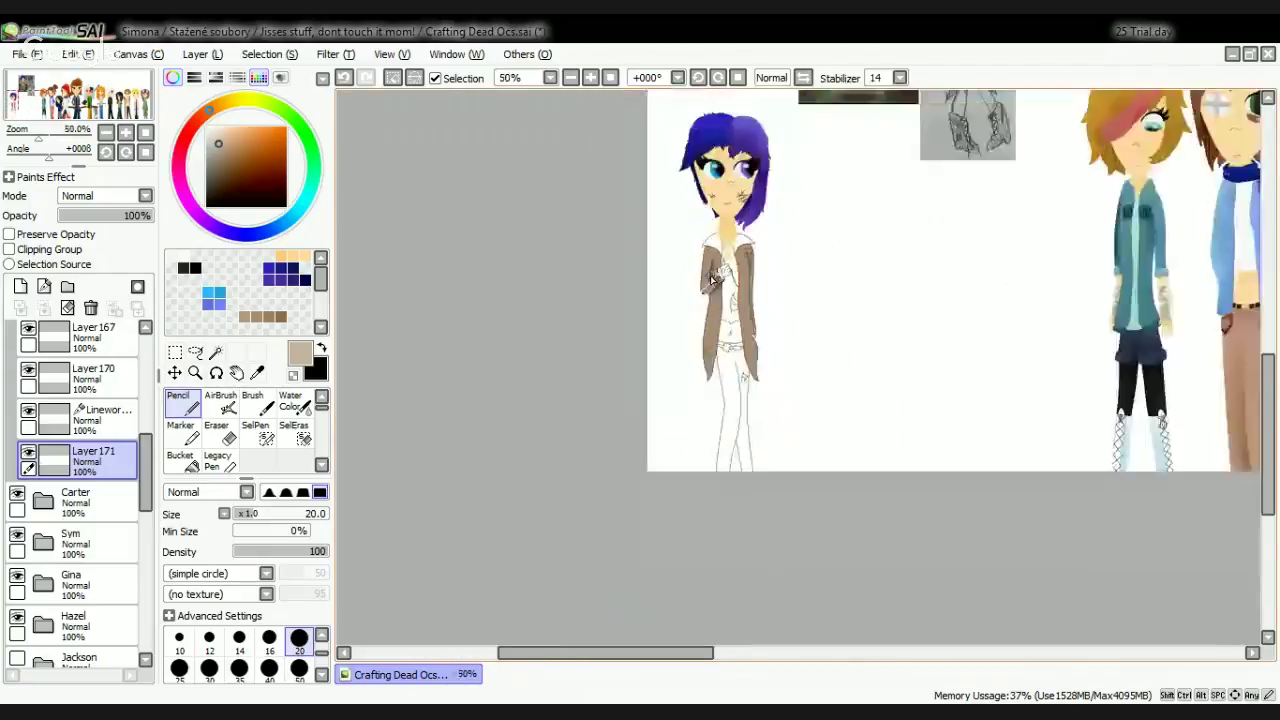
Step: Paint a warmer brown shadow along the forearm's lower edge up to the cuff tip with the size 20 Pencil, redoing the first stroke
scroll(712, 280, up, 8)
click(262, 316)
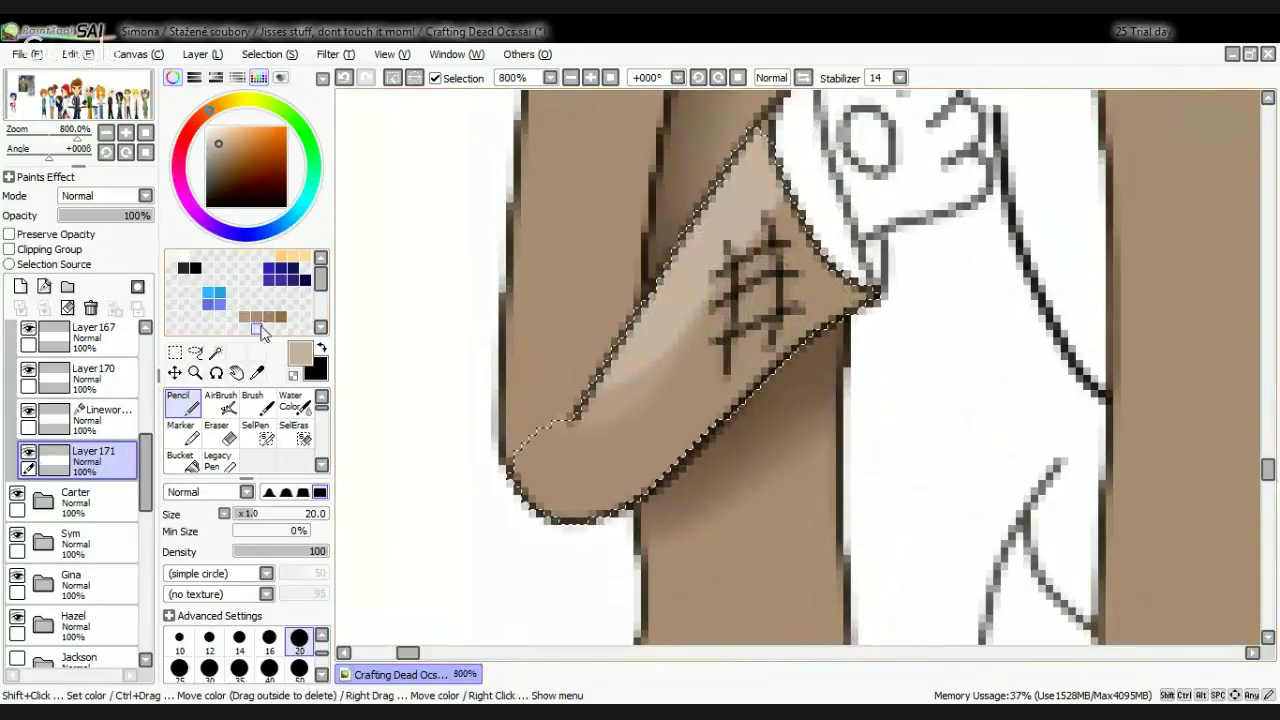
mouse_move(786, 429)
mouse_down()
mouse_move(696, 487)
mouse_move(500, 528)
mouse_up()
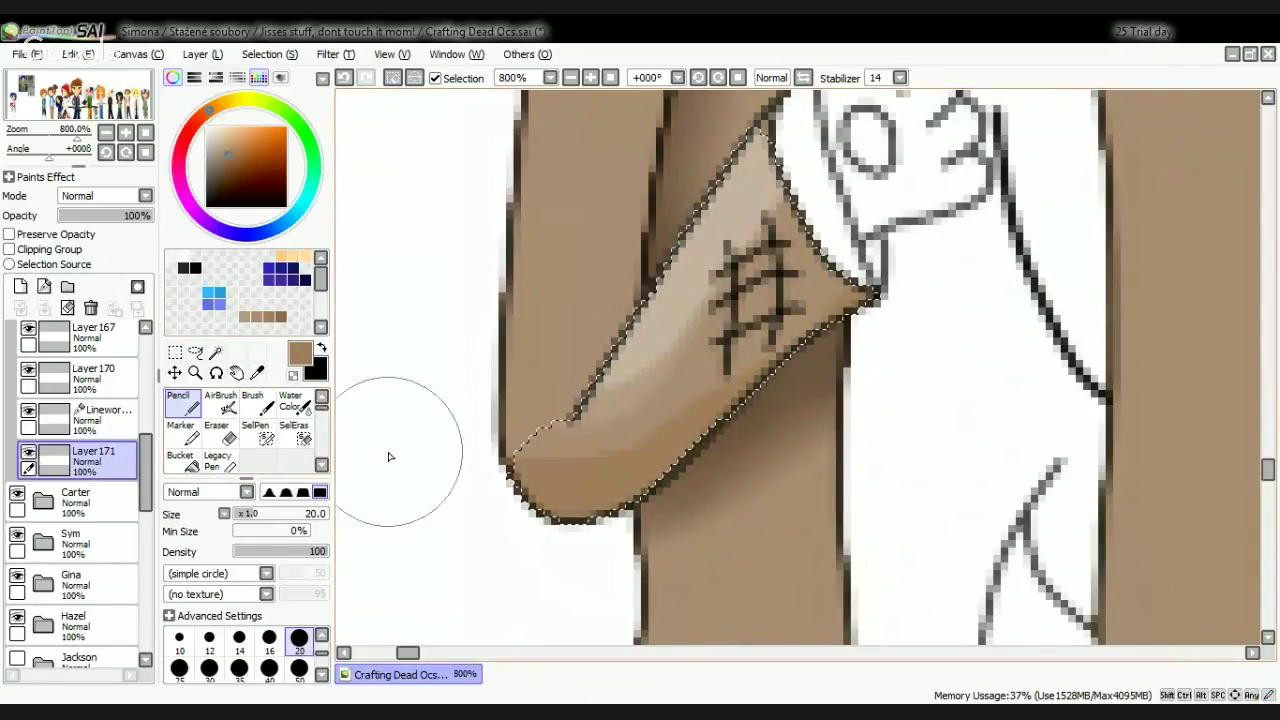
key(ctrl+z)
mouse_move(852, 296)
mouse_down()
mouse_move(882, 316)
mouse_move(742, 471)
mouse_move(590, 566)
mouse_up()
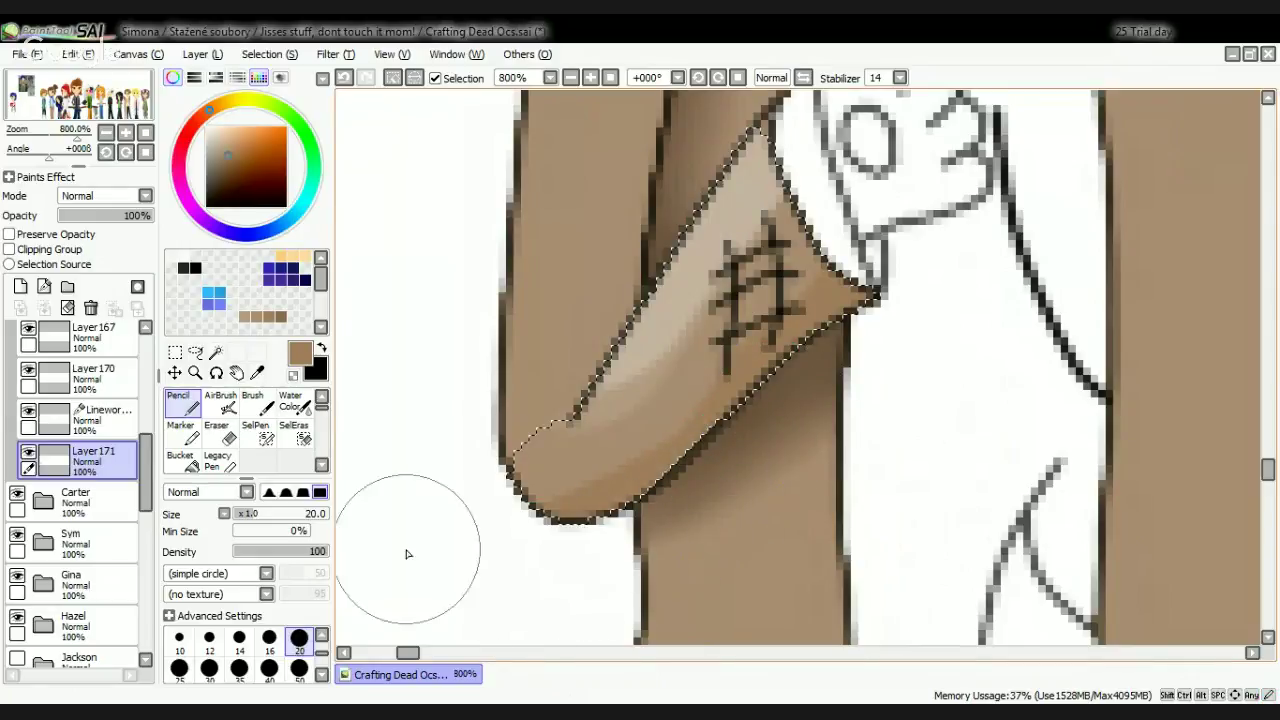
Step: Blend the forearm's highlight and shadow with the Blur brush at sizes 6 and 13, and clear the selection
scroll(245, 430, down, 3)
click(296, 432)
scroll(608, 480, up, 1)
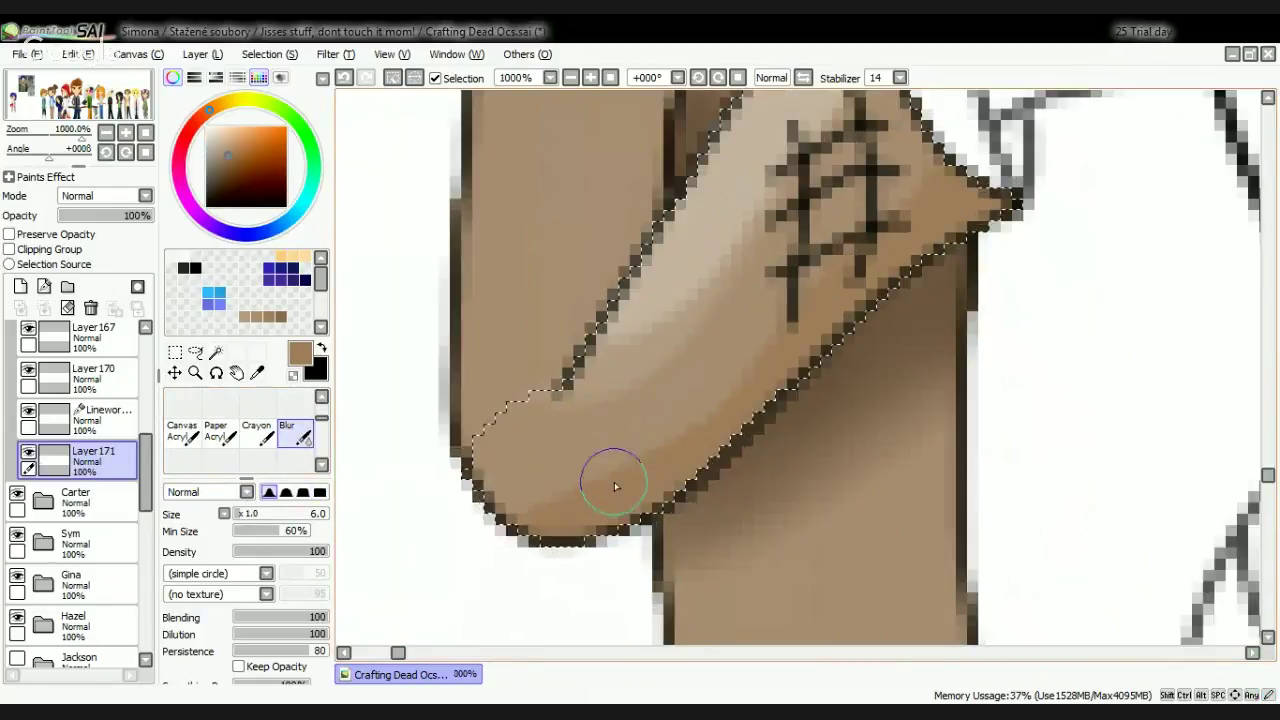
mouse_move(511, 500)
mouse_down()
mouse_move(689, 410)
mouse_move(699, 354)
mouse_move(780, 290)
mouse_up()
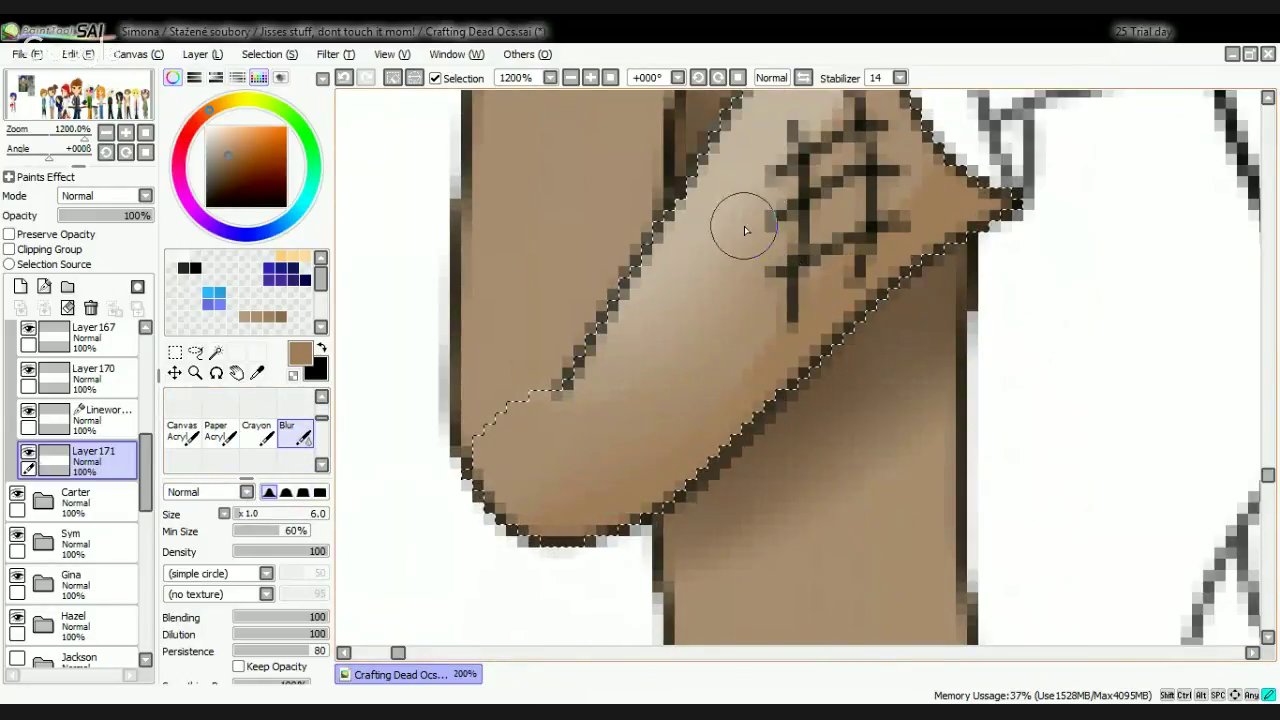
drag(244, 514, 246, 522)
scroll(583, 436, down, 2)
scroll(583, 436, up, 2)
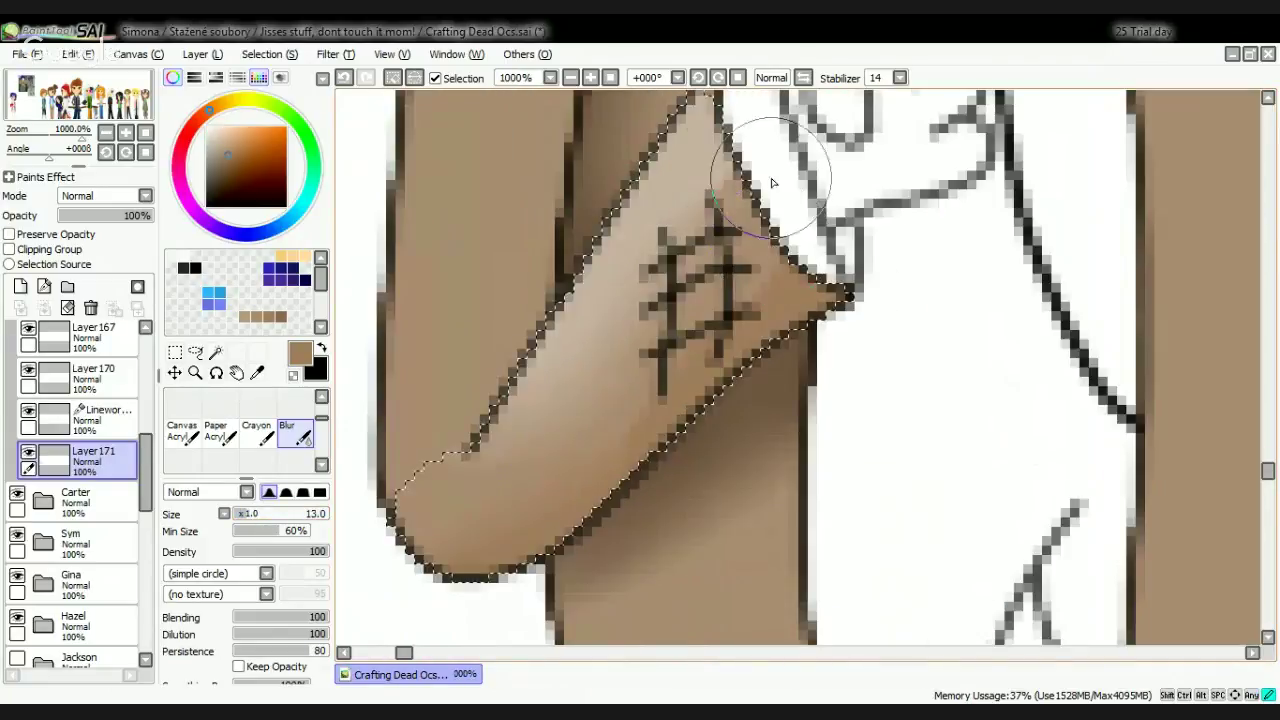
mouse_move(657, 397)
mouse_down()
mouse_move(581, 434)
mouse_move(613, 440)
mouse_move(733, 316)
mouse_move(591, 338)
mouse_move(486, 509)
mouse_move(457, 529)
mouse_move(430, 440)
mouse_up()
click(396, 84)
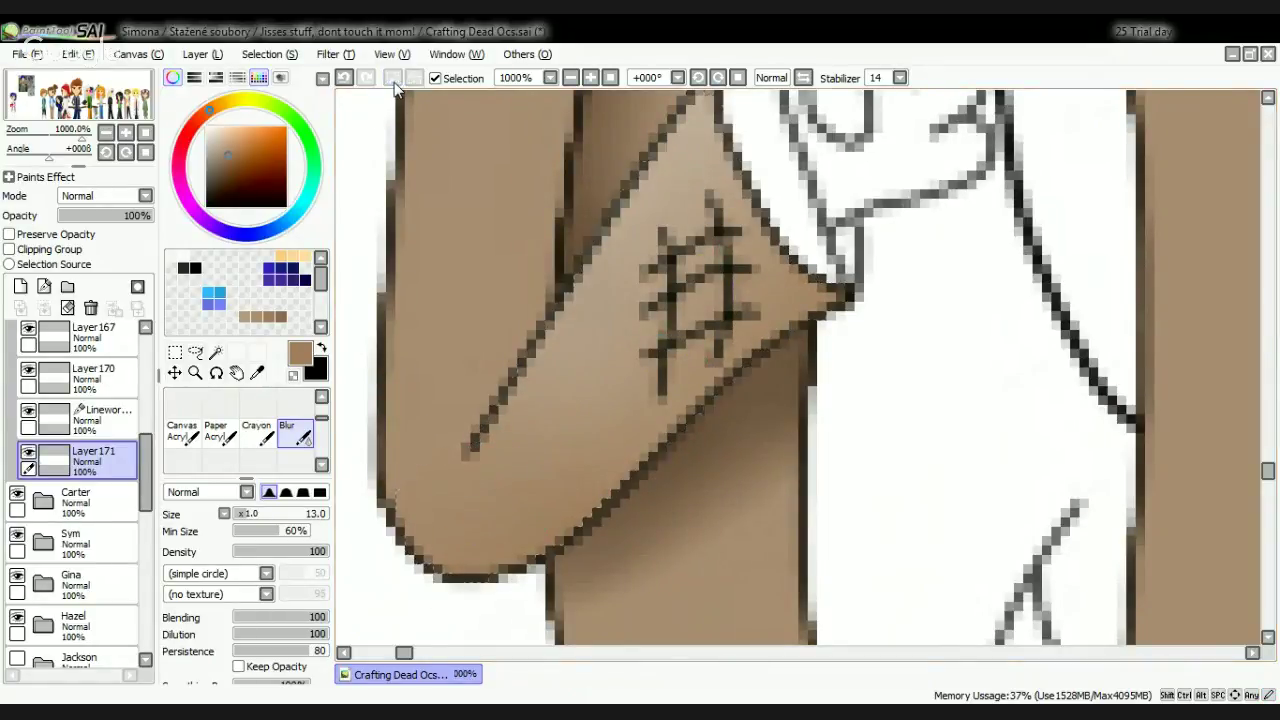
Step: Hide the linework layer to examine the coat's shading from the shoulder to below the forearm, and show the layer again
click(28, 412)
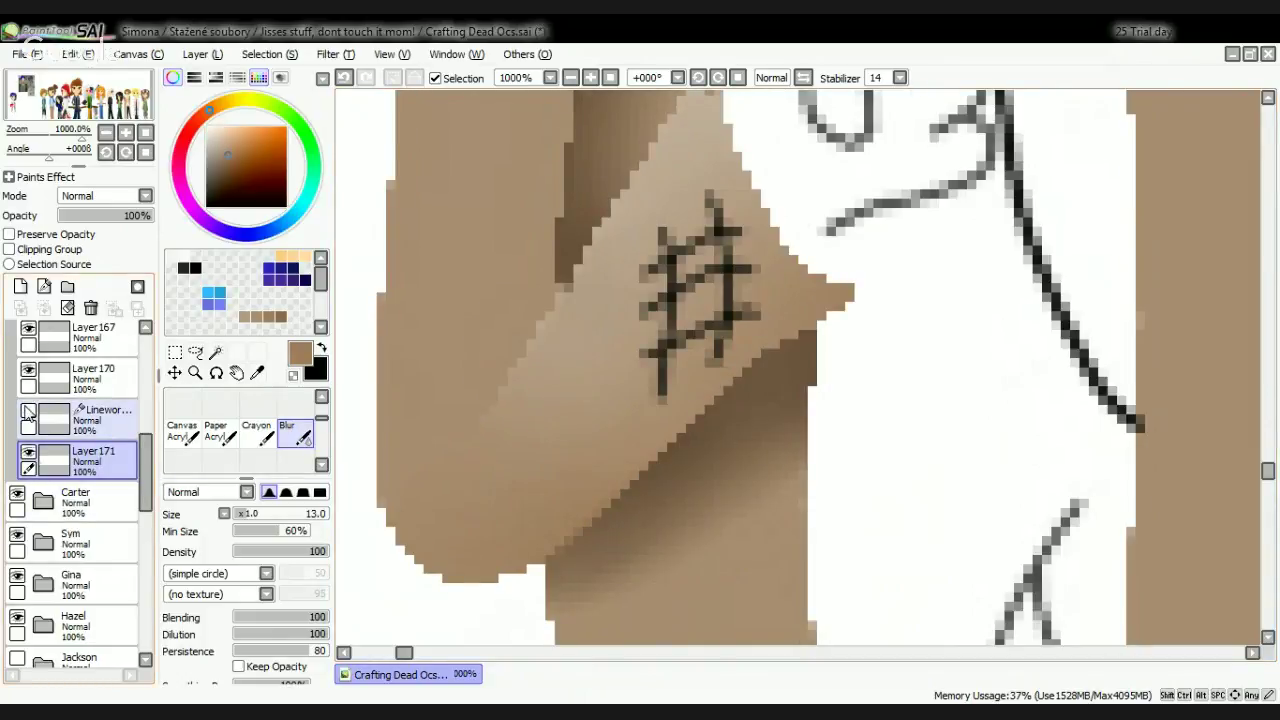
scroll(460, 400, down, 6)
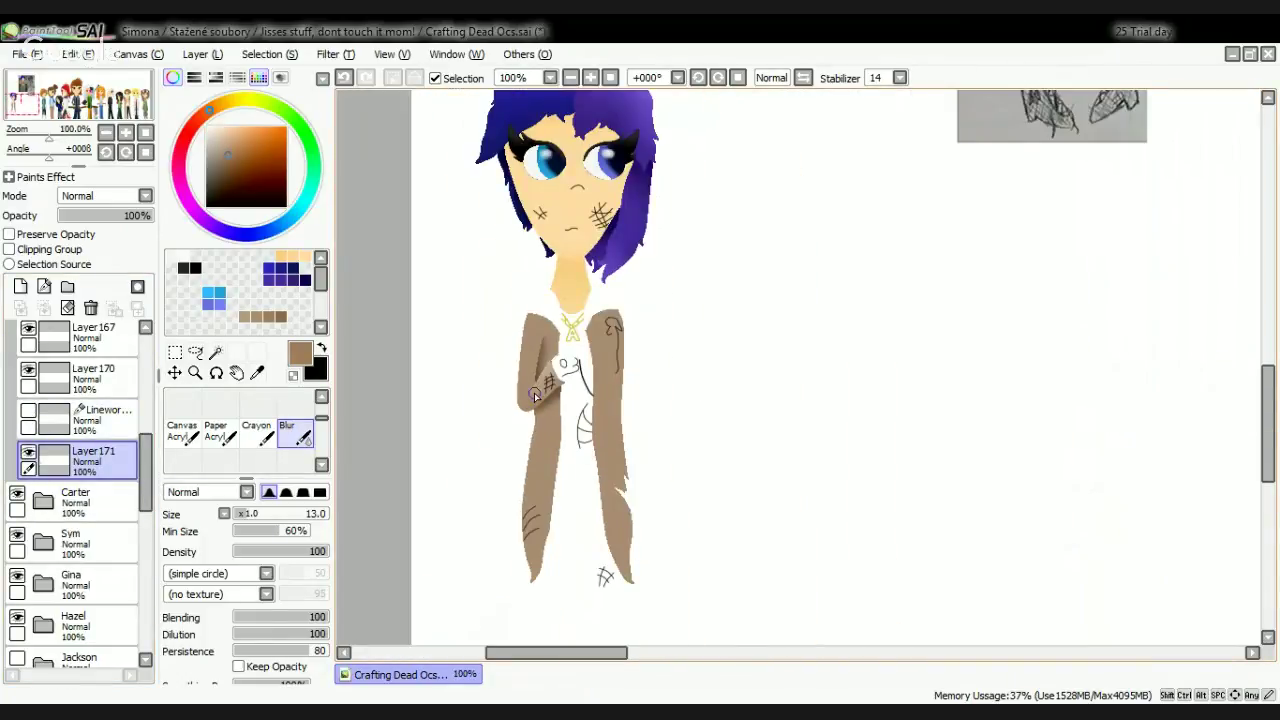
scroll(535, 370, up, 6)
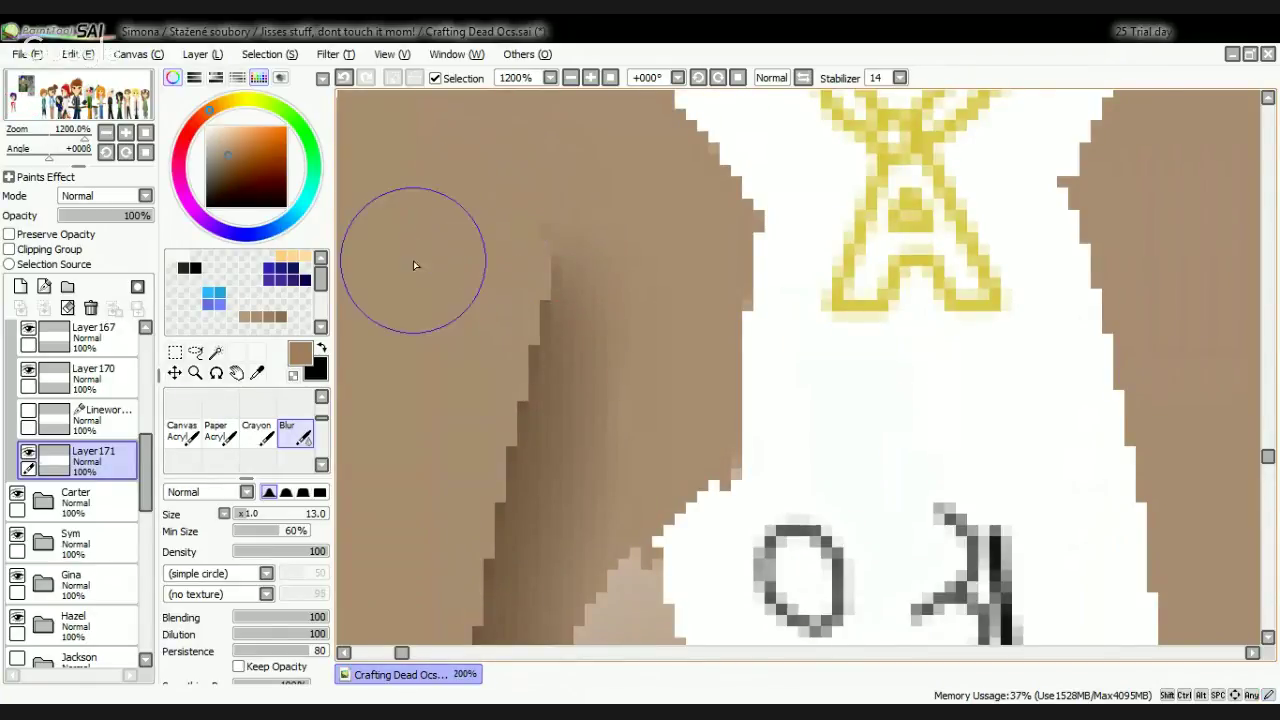
scroll(597, 297, down, 3)
scroll(546, 511, up, 2)
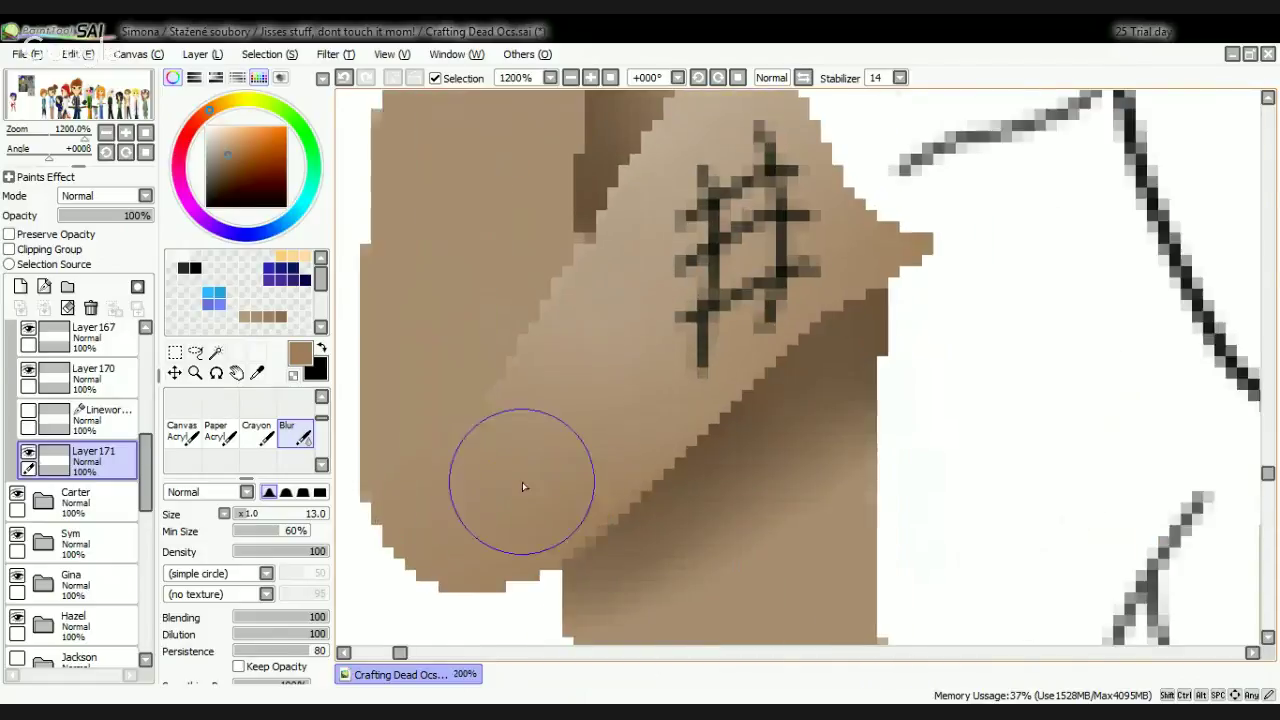
scroll(560, 450, down, 5)
scroll(592, 485, up, 4)
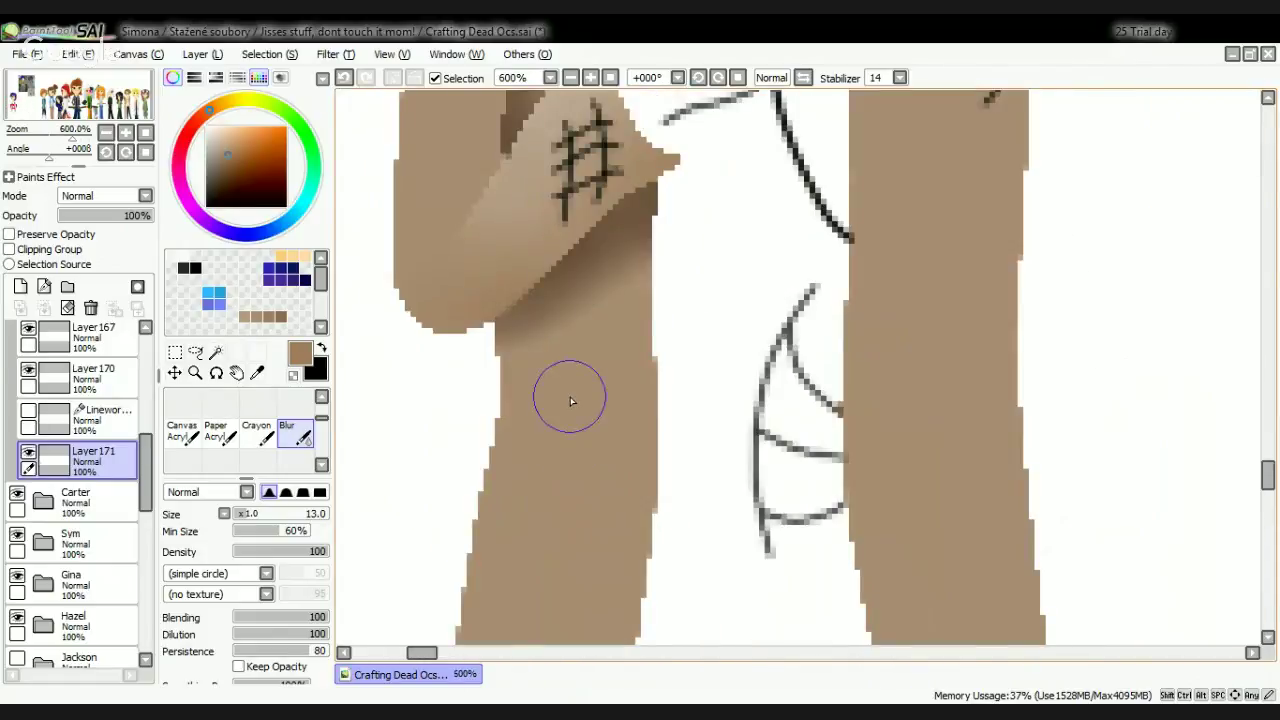
scroll(566, 372, down, 3)
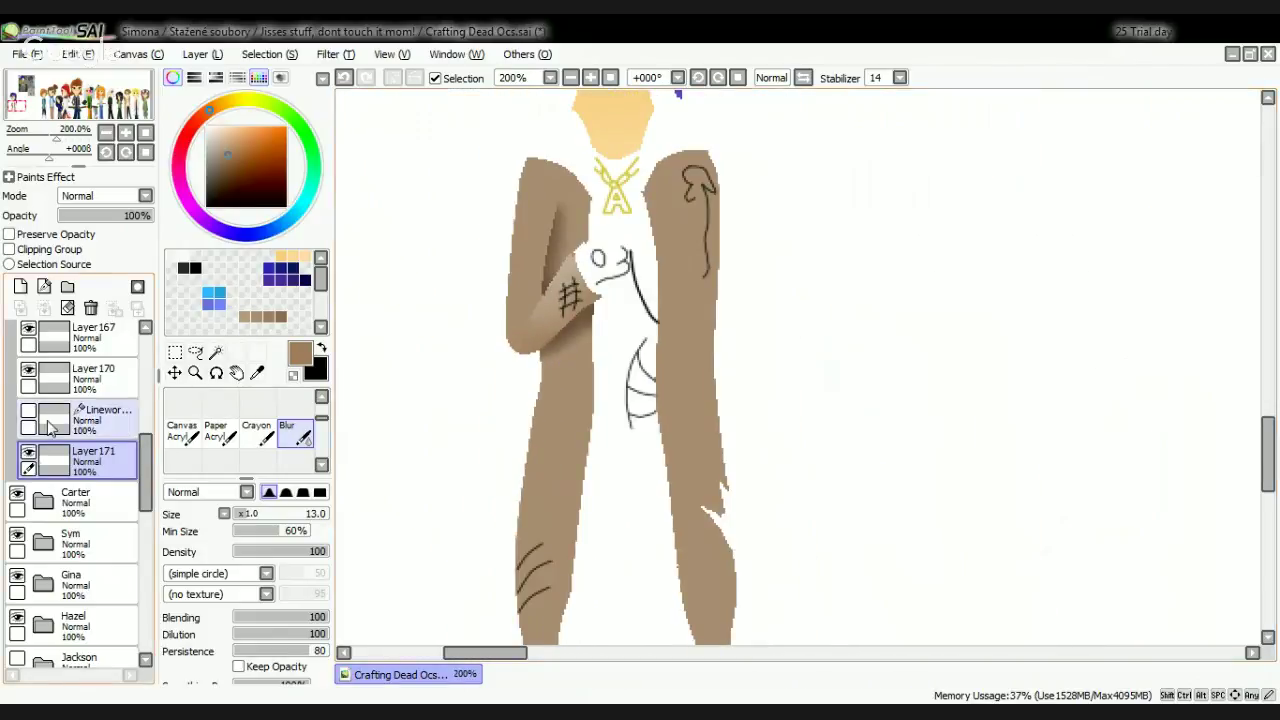
click(28, 411)
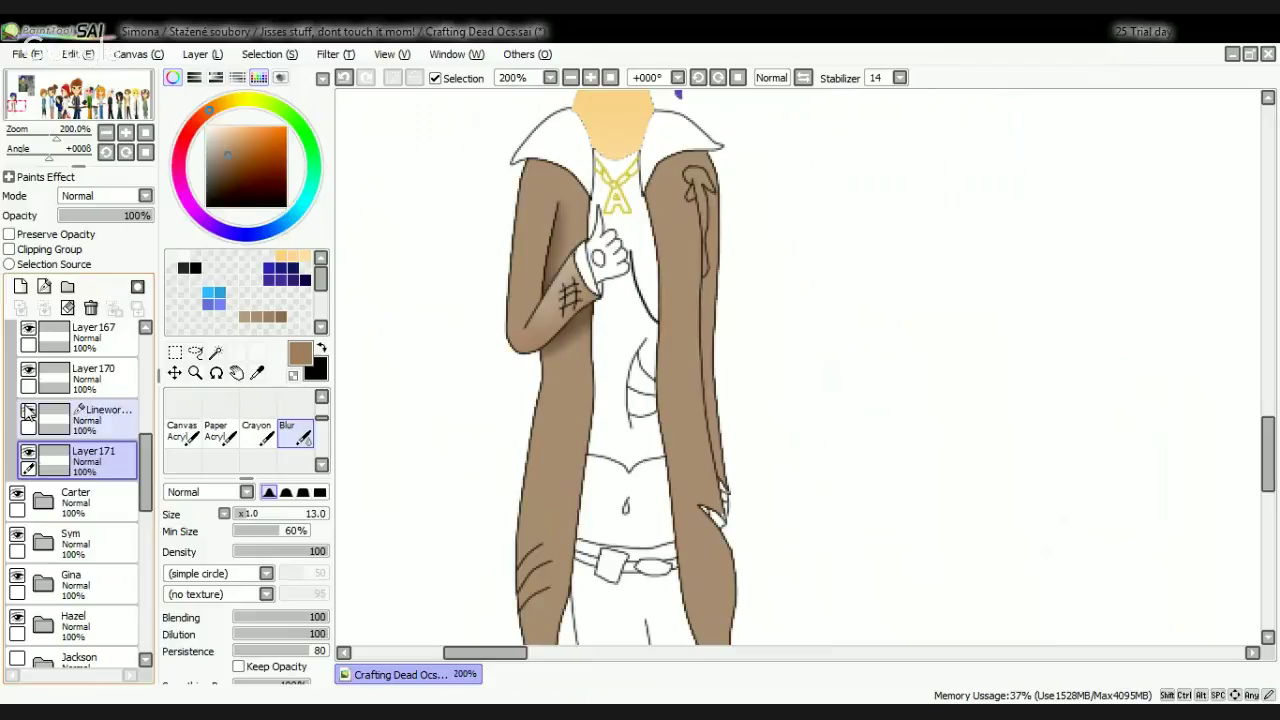
Step: Select the small cuff area between the hand and the sleeve tip on the linework layer with the Magic Wand
click(217, 352)
click(110, 415)
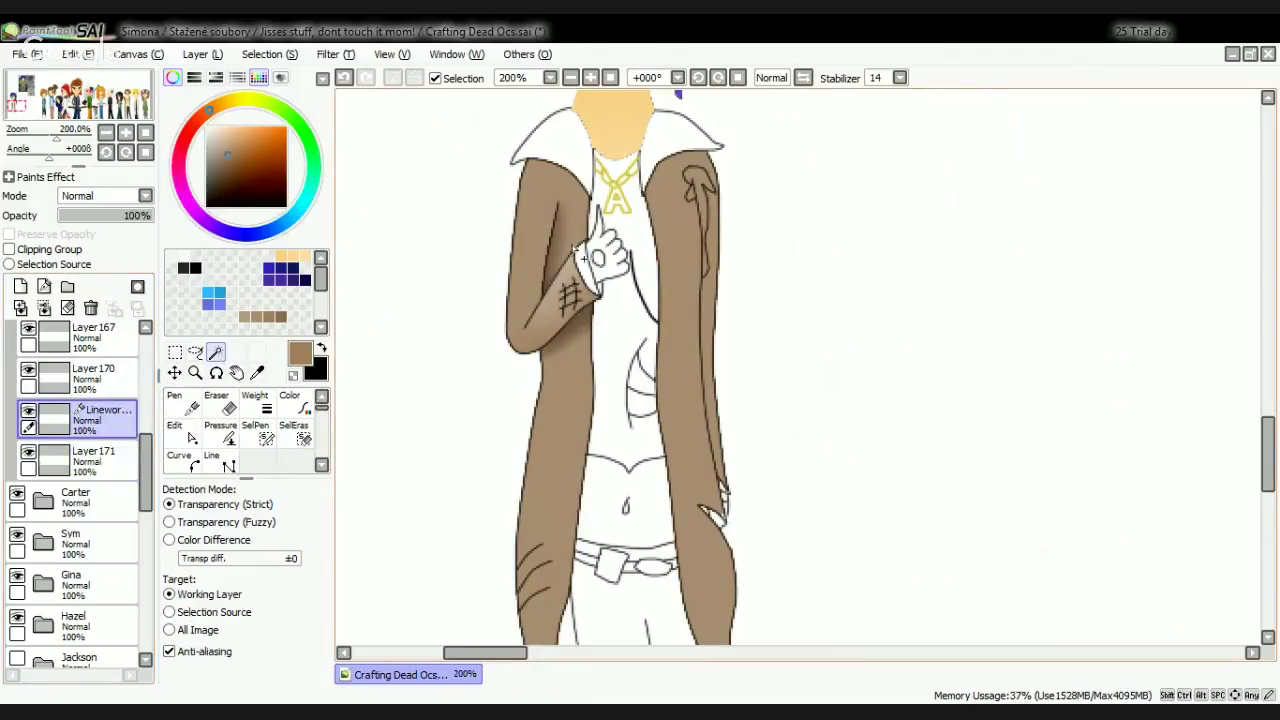
scroll(578, 250, up, 3)
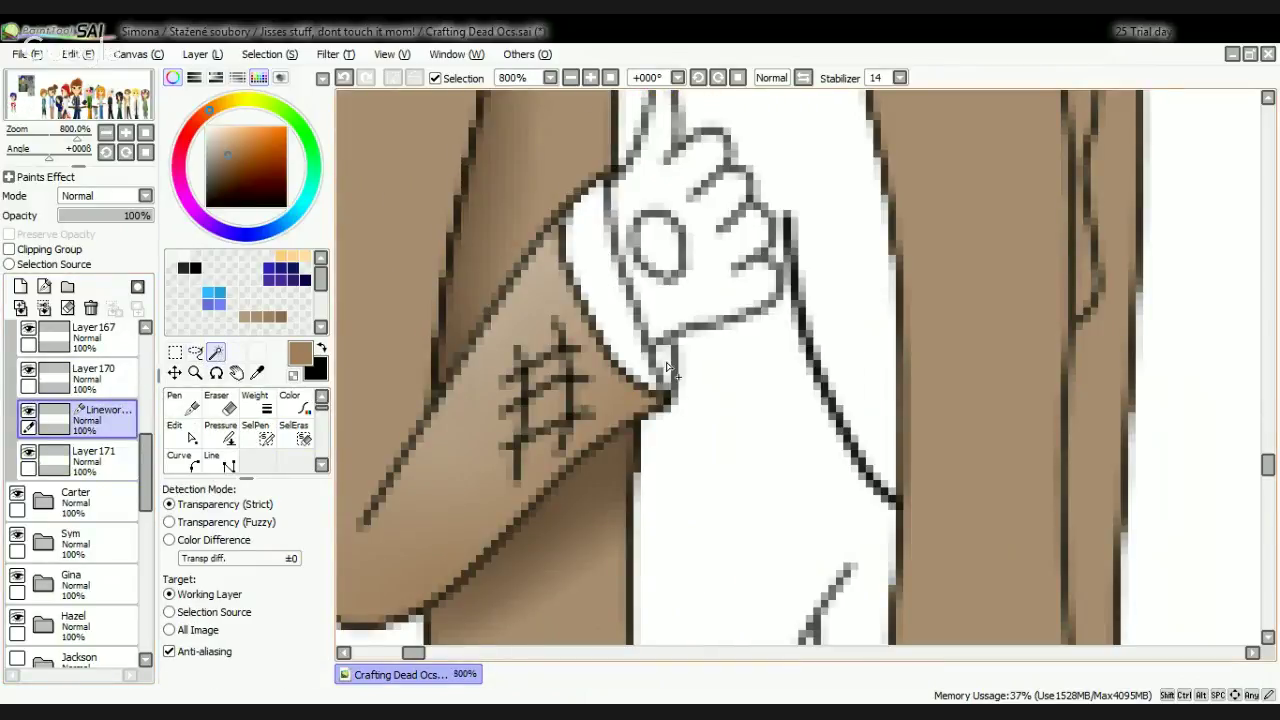
click(668, 368)
scroll(677, 370, up, 1)
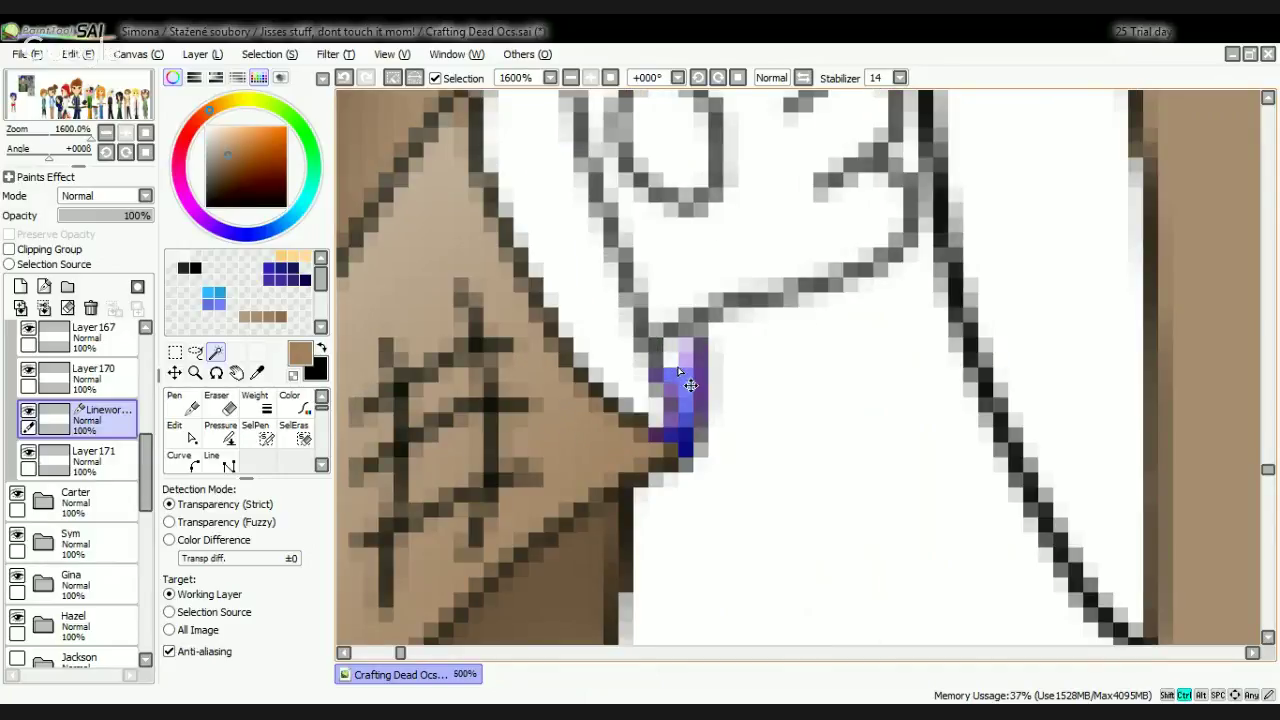
key(ctrl+d)
click(672, 366)
click(685, 384)
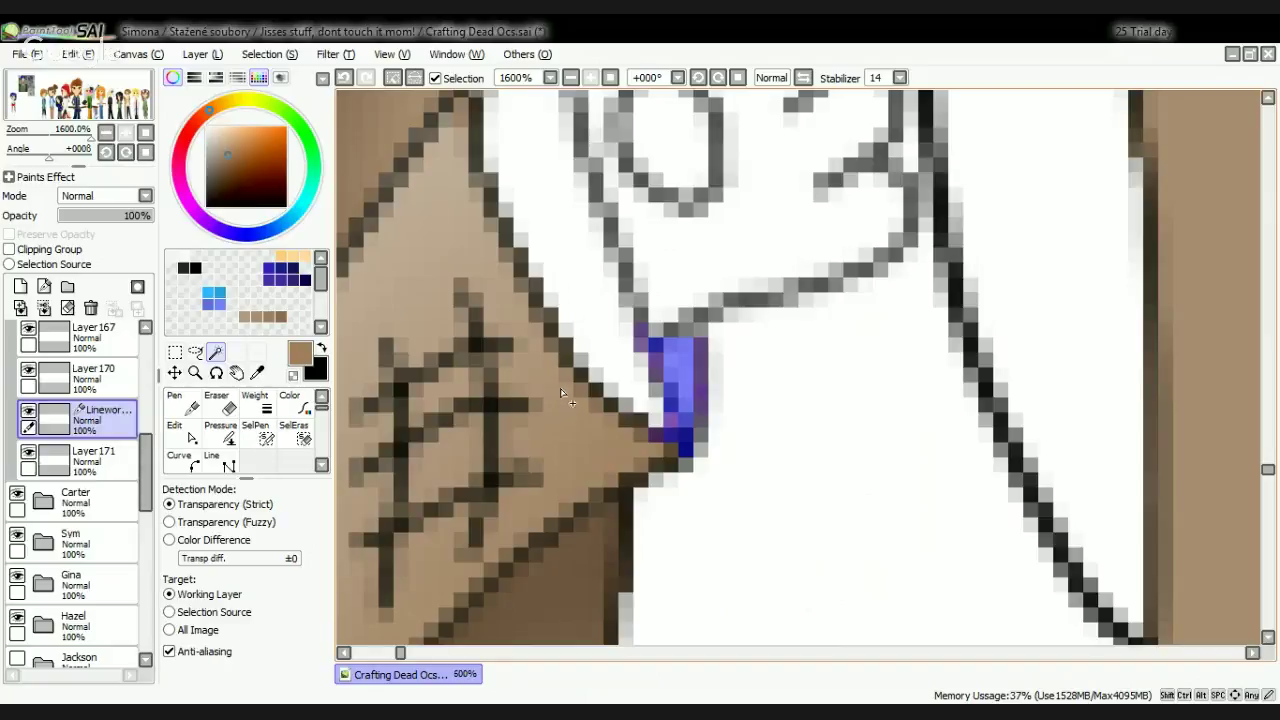
Step: Fill the selected small cuff area below the hand with a very dark brown on Layer171 with the size 20 Pencil, and clear the selection
click(93, 455)
click(178, 402)
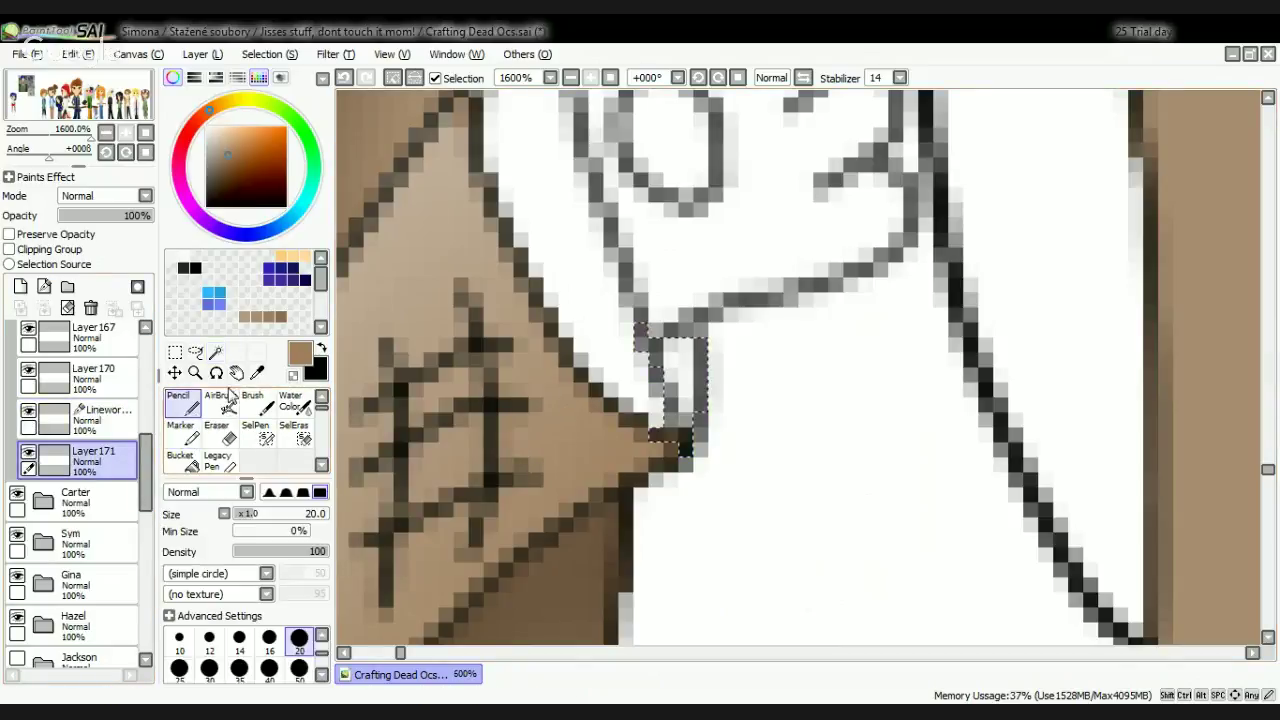
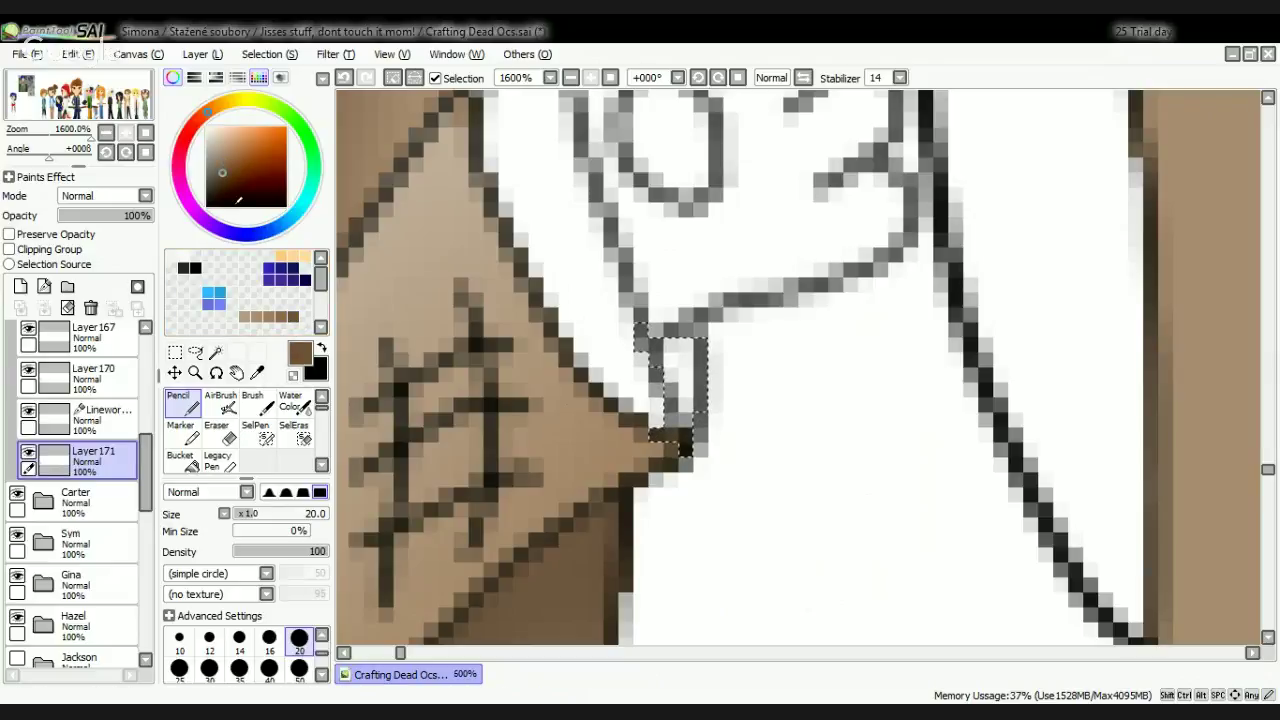
click(222, 193)
mouse_move(694, 394)
mouse_down()
mouse_move(669, 325)
mouse_move(657, 428)
mouse_up()
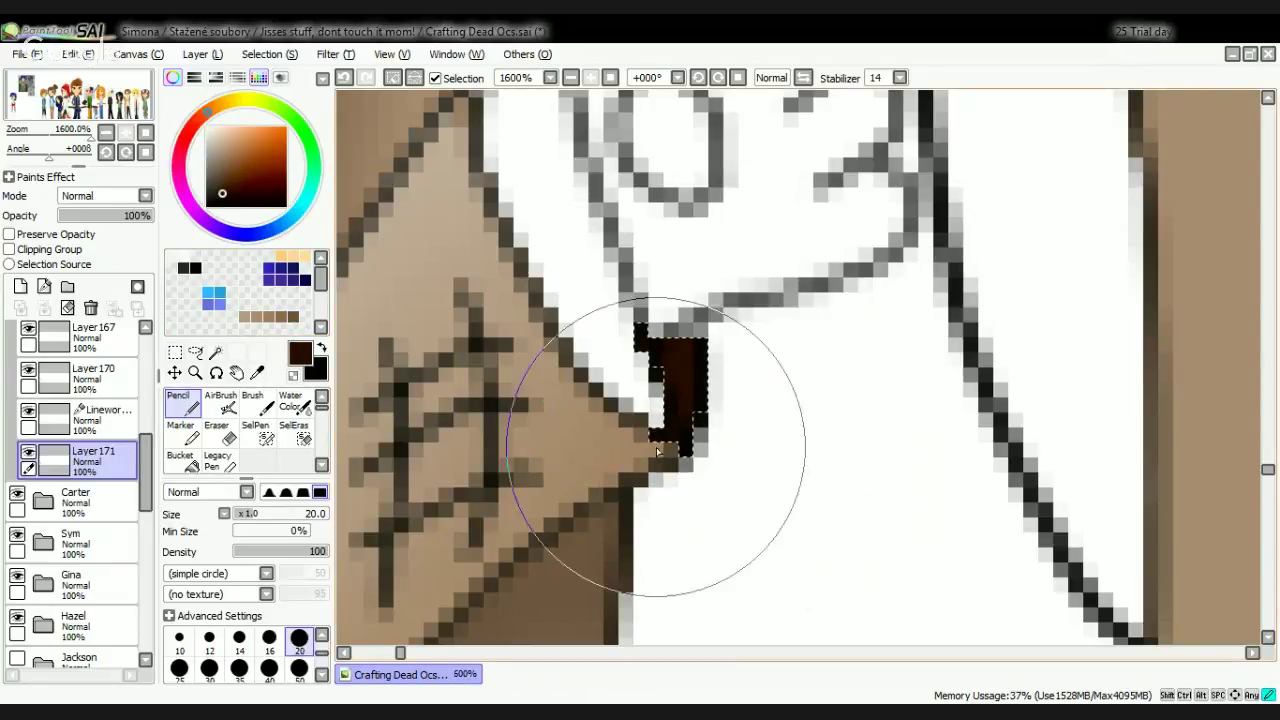
click(392, 78)
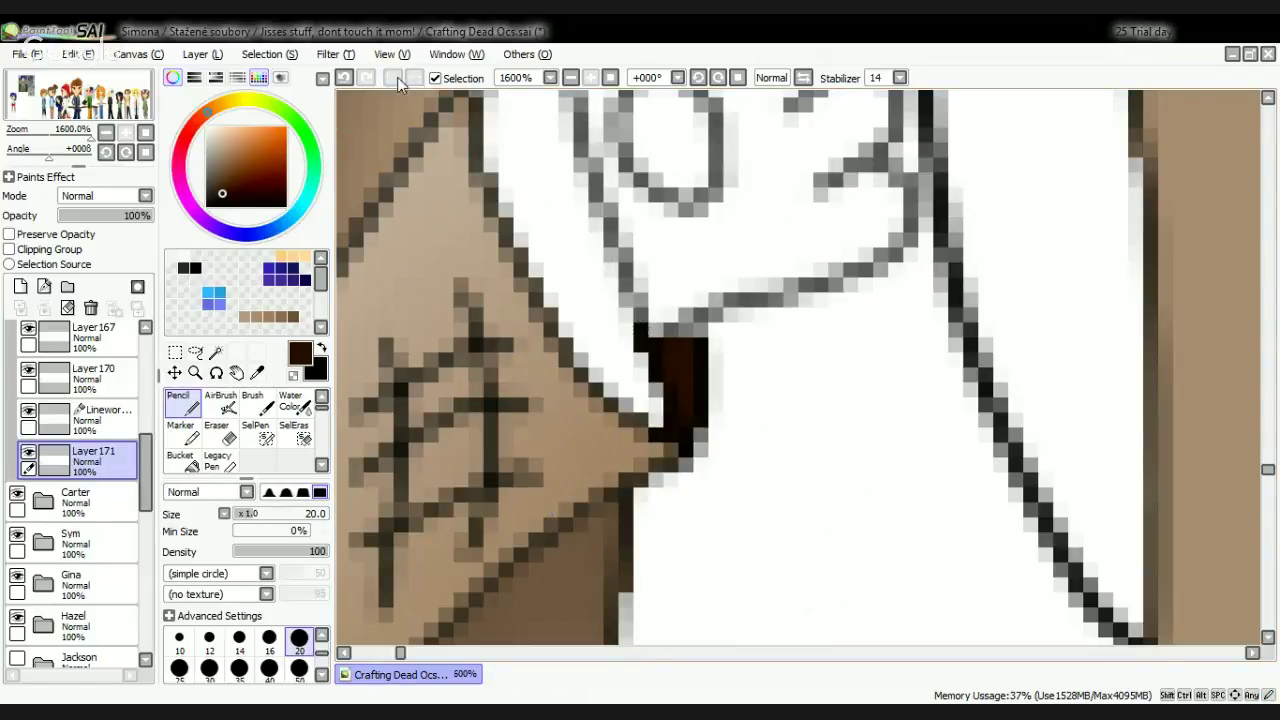
Step: Select the cuff's curved inner band on the linework layer with the Magic Wand and fill it with the darkest swatch brown on Layer171
click(100, 418)
click(215, 352)
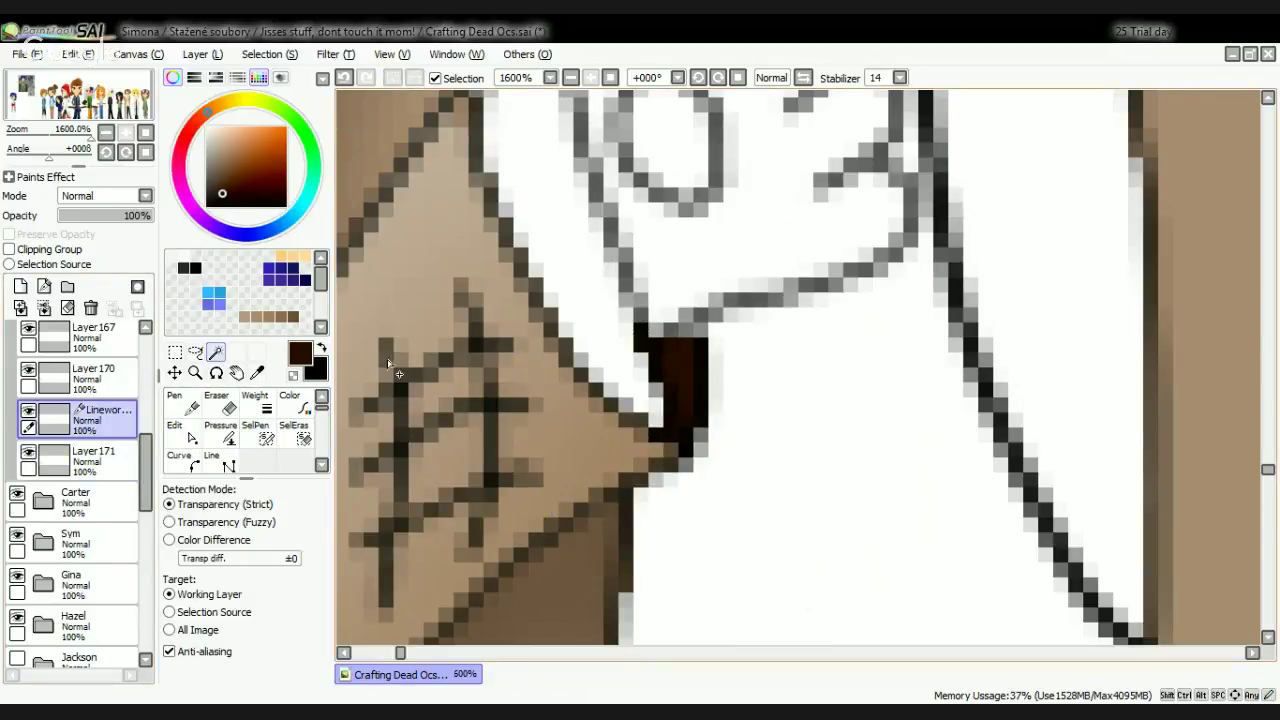
click(607, 332)
click(95, 460)
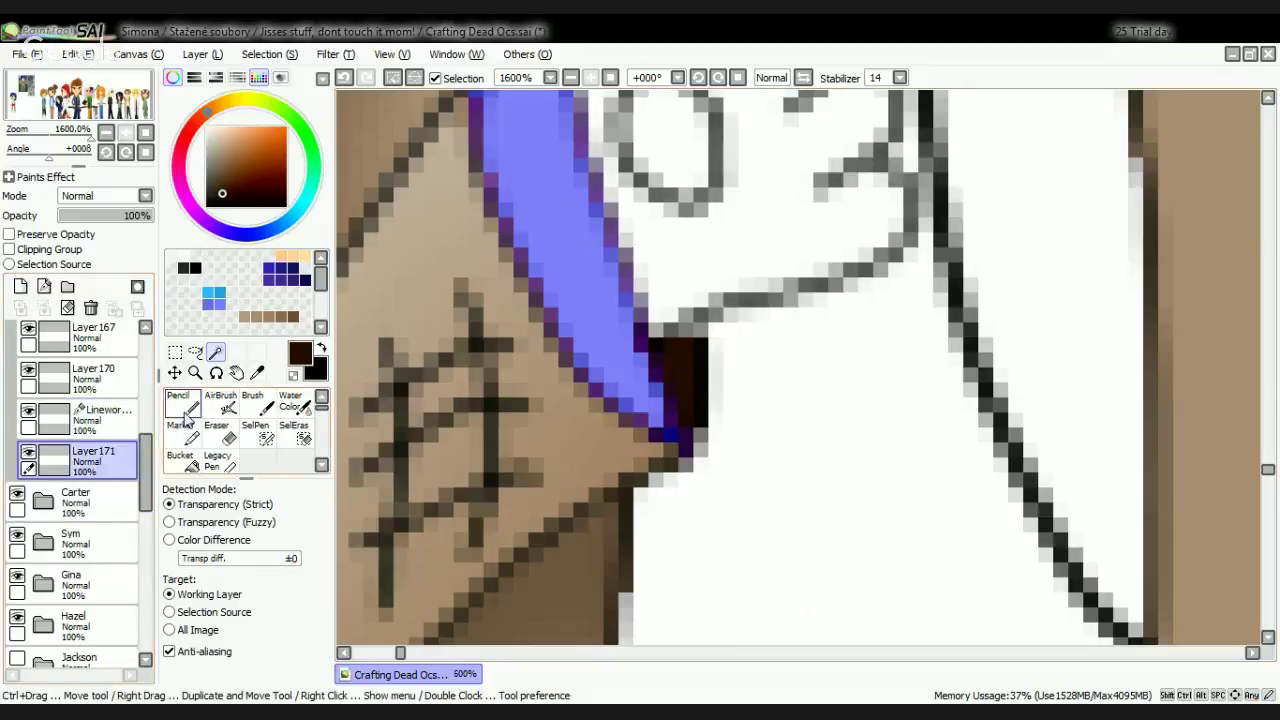
click(184, 412)
click(294, 317)
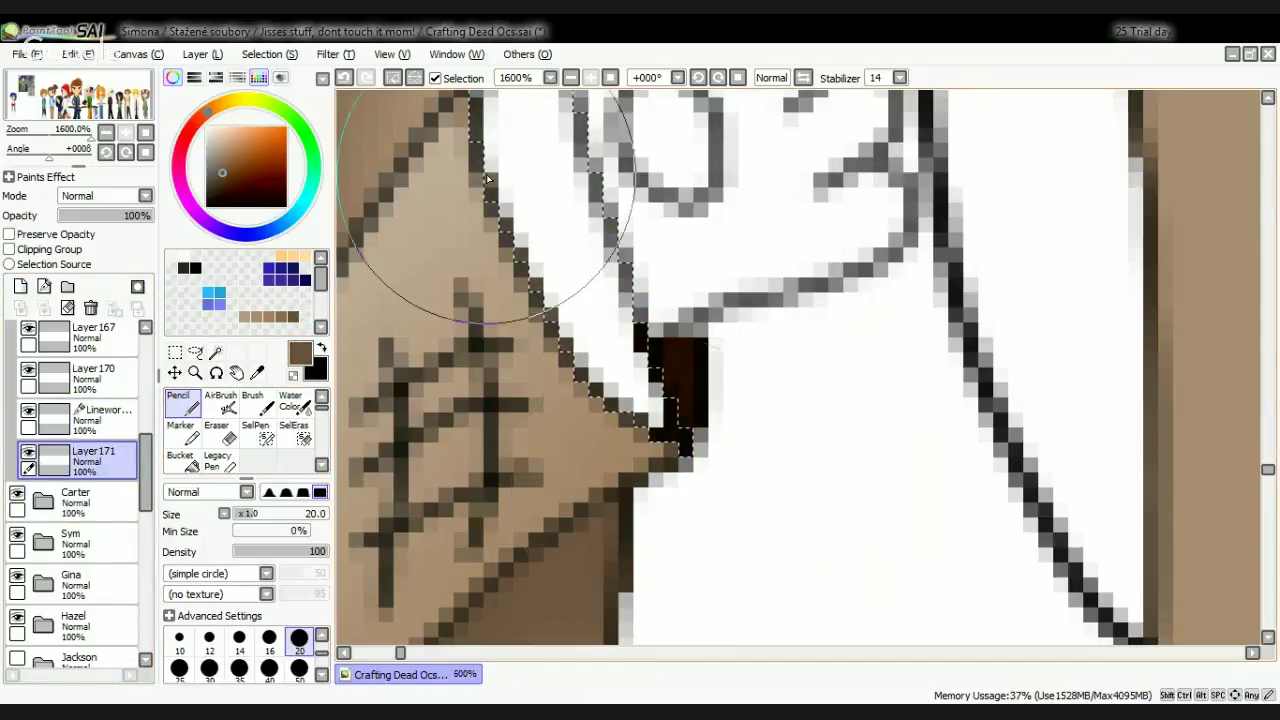
mouse_move(500, 195)
mouse_down()
mouse_move(535, 295)
mouse_move(659, 477)
mouse_up()
scroll(683, 468, down, 3)
drag(600, 190, 586, 240)
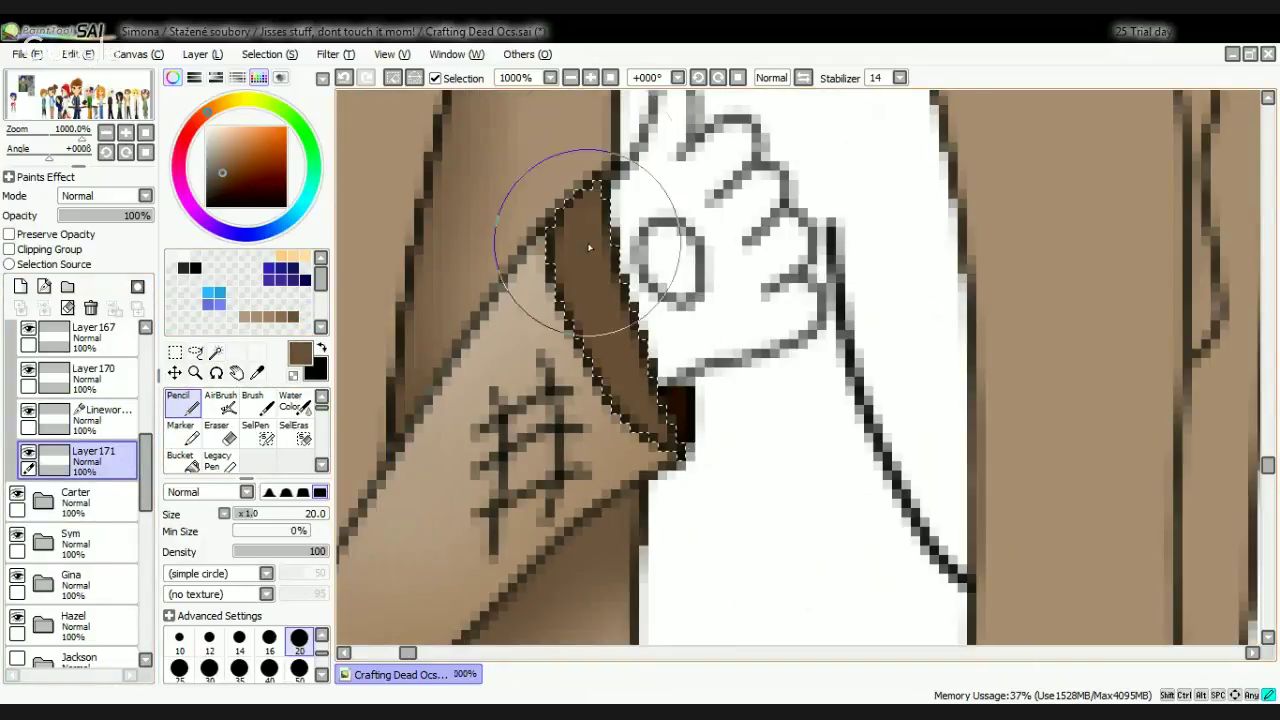
Step: Hide the linework layer to check the cuff's fill, restore the cleared selection, and return to Layer171 with the linework shown
click(28, 412)
click(28, 412)
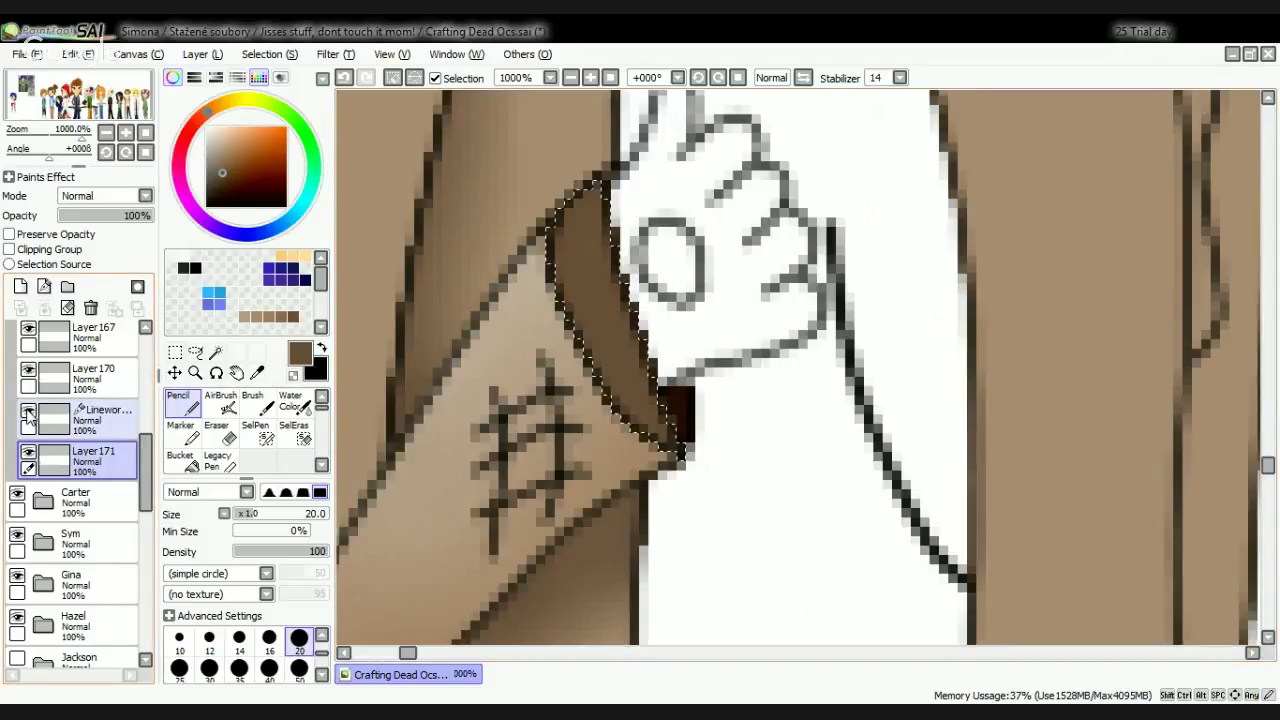
click(28, 412)
click(394, 78)
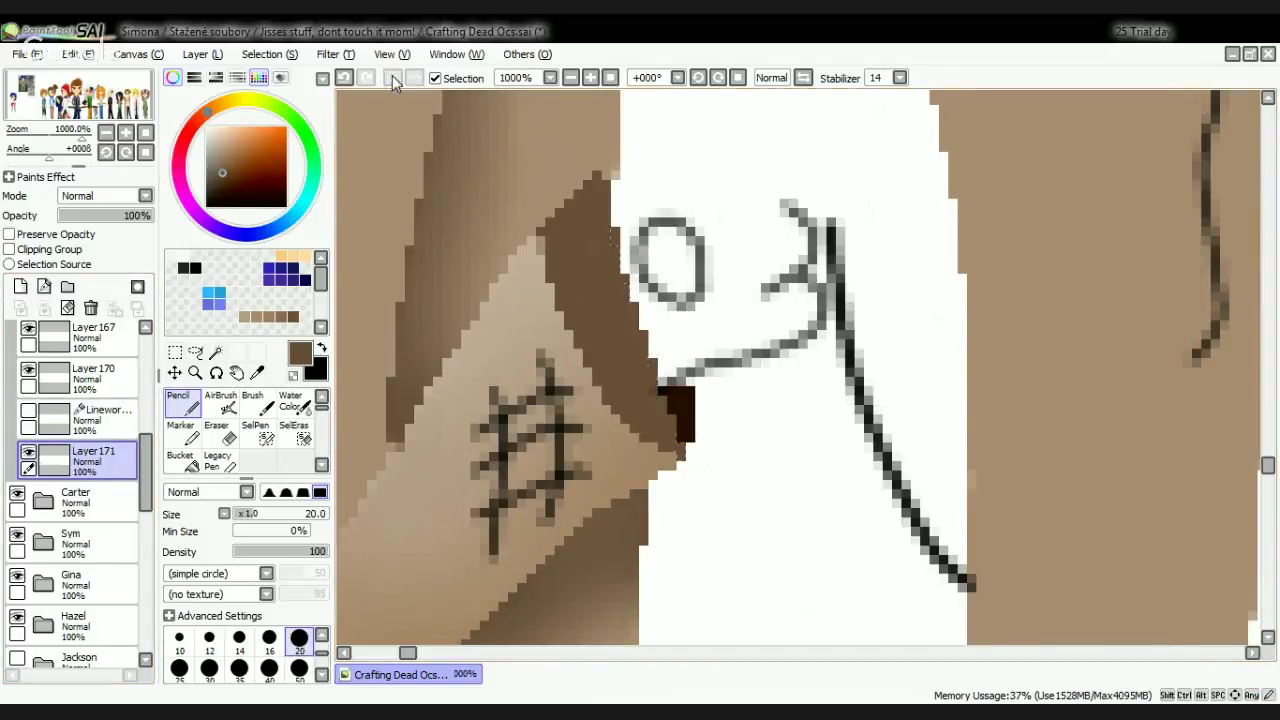
scroll(694, 401, down, 4)
key(ctrl+z)
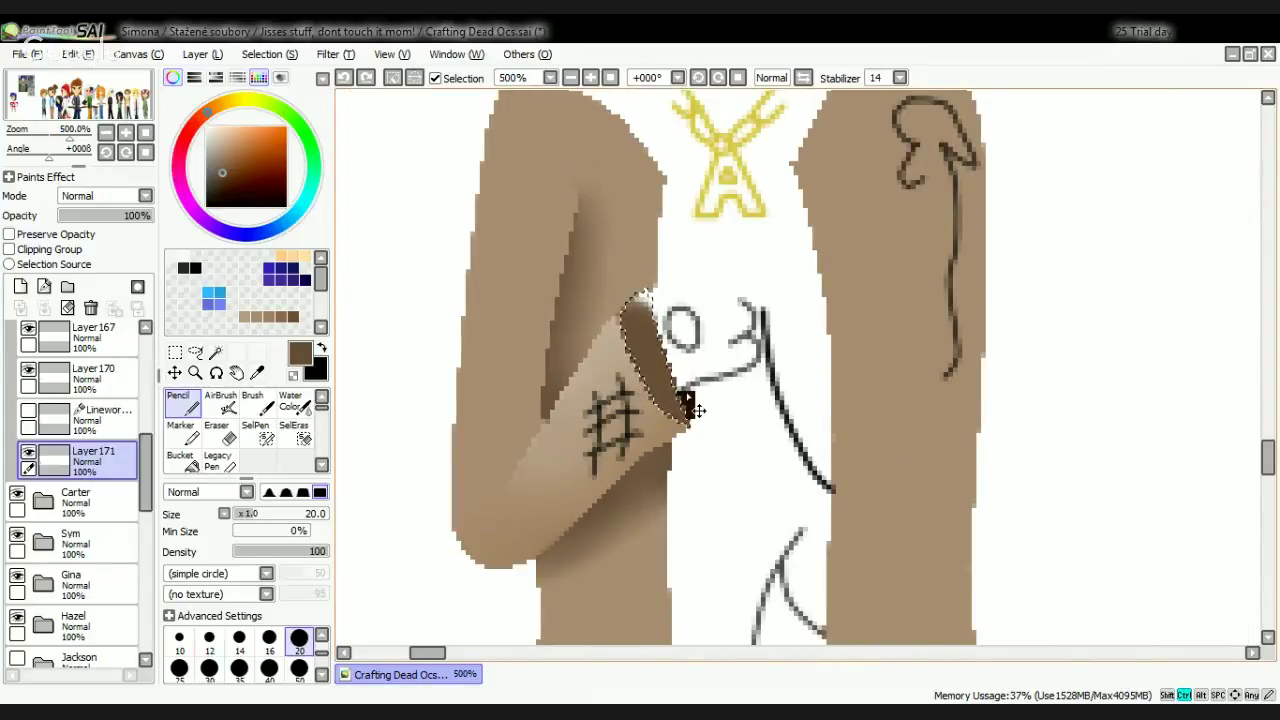
click(24, 412)
click(28, 411)
click(93, 458)
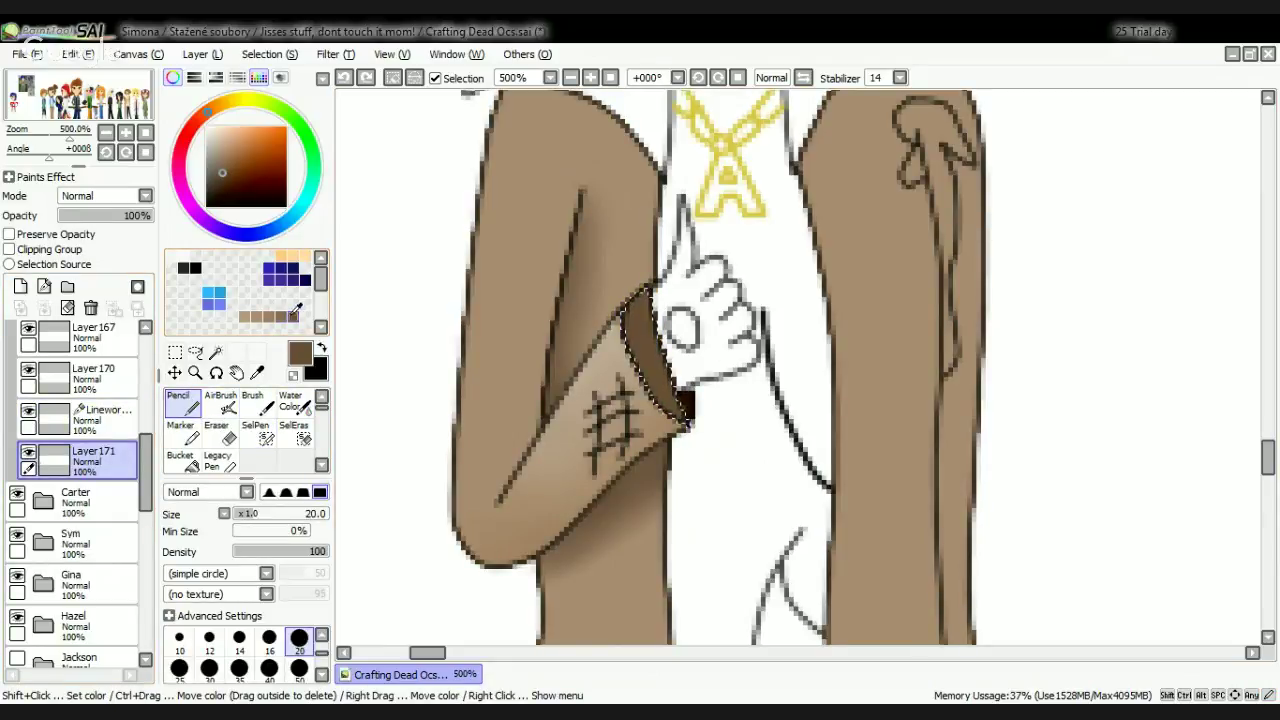
Step: Try a darker brown shadow at the upper end of the cuff's inner band, blended with the size 13 Blur brush, and undo it
scroll(669, 302, up, 3)
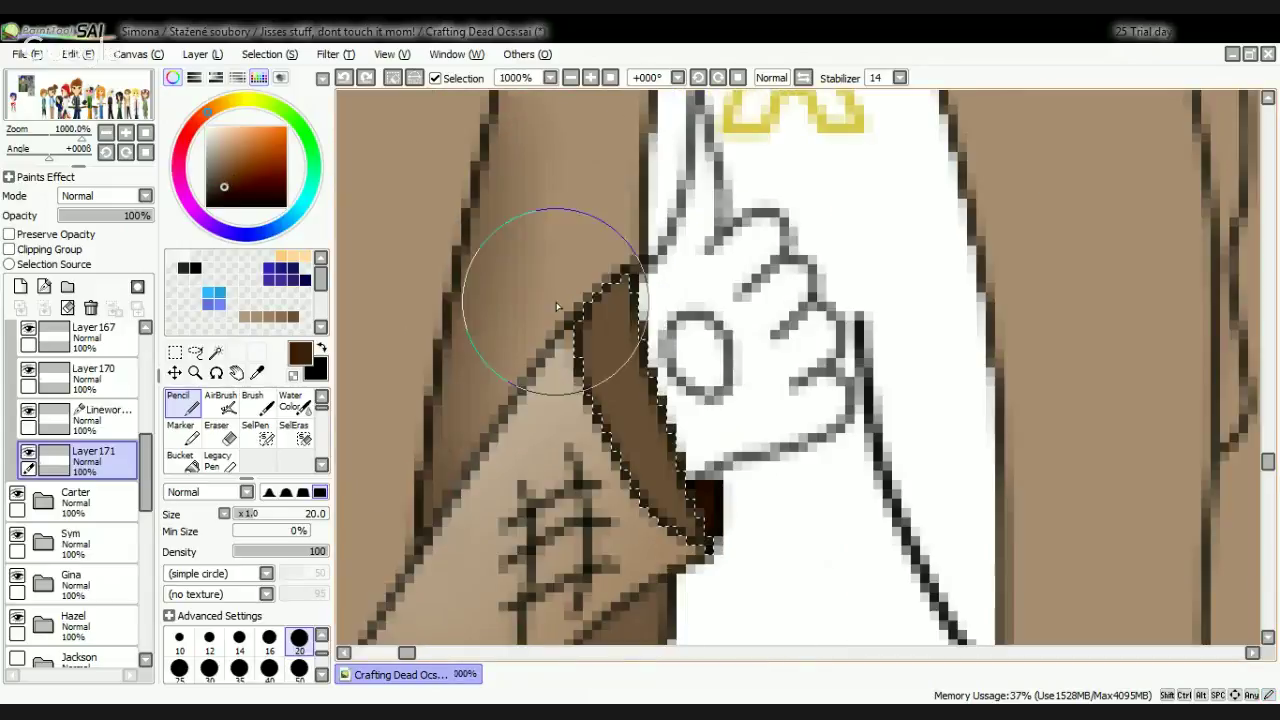
mouse_move(554, 297)
mouse_down()
mouse_move(713, 268)
mouse_move(720, 320)
mouse_up()
scroll(240, 465, down, 3)
click(293, 432)
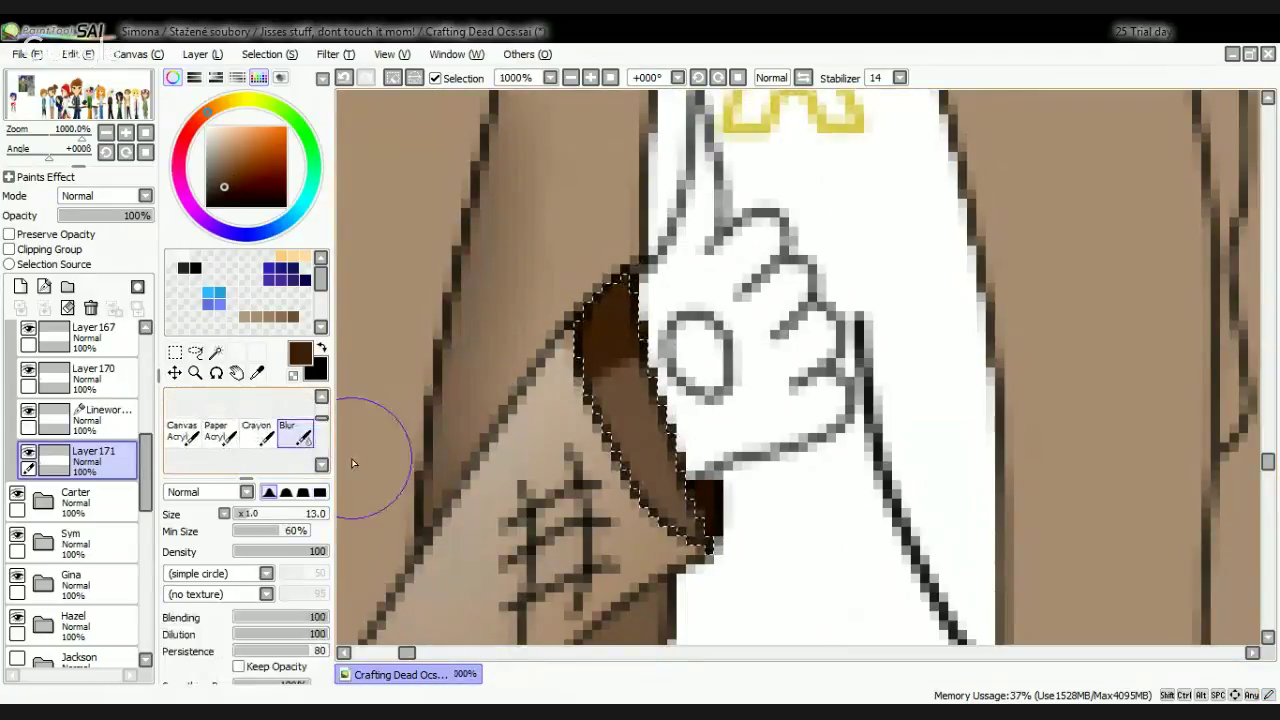
mouse_move(660, 390)
mouse_down()
mouse_move(682, 471)
mouse_move(711, 483)
mouse_move(676, 357)
mouse_up()
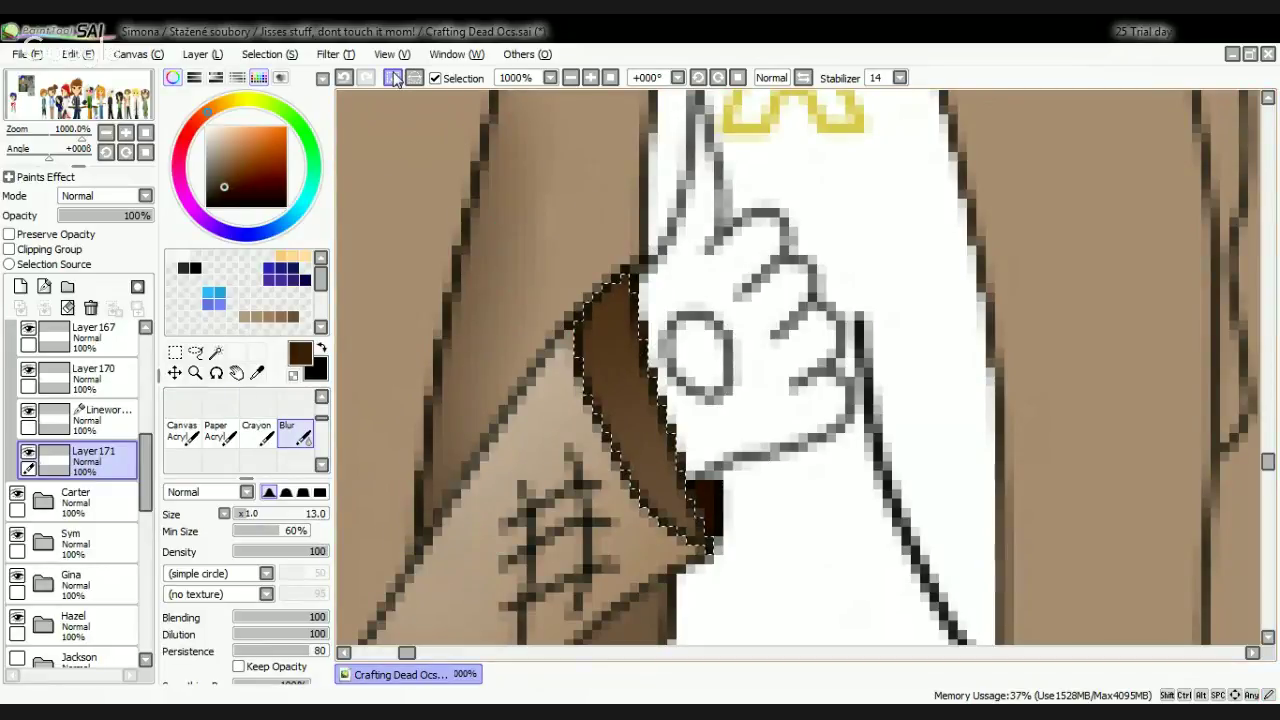
key(ctrl+z)
key(ctrl+z)
key(ctrl+z)
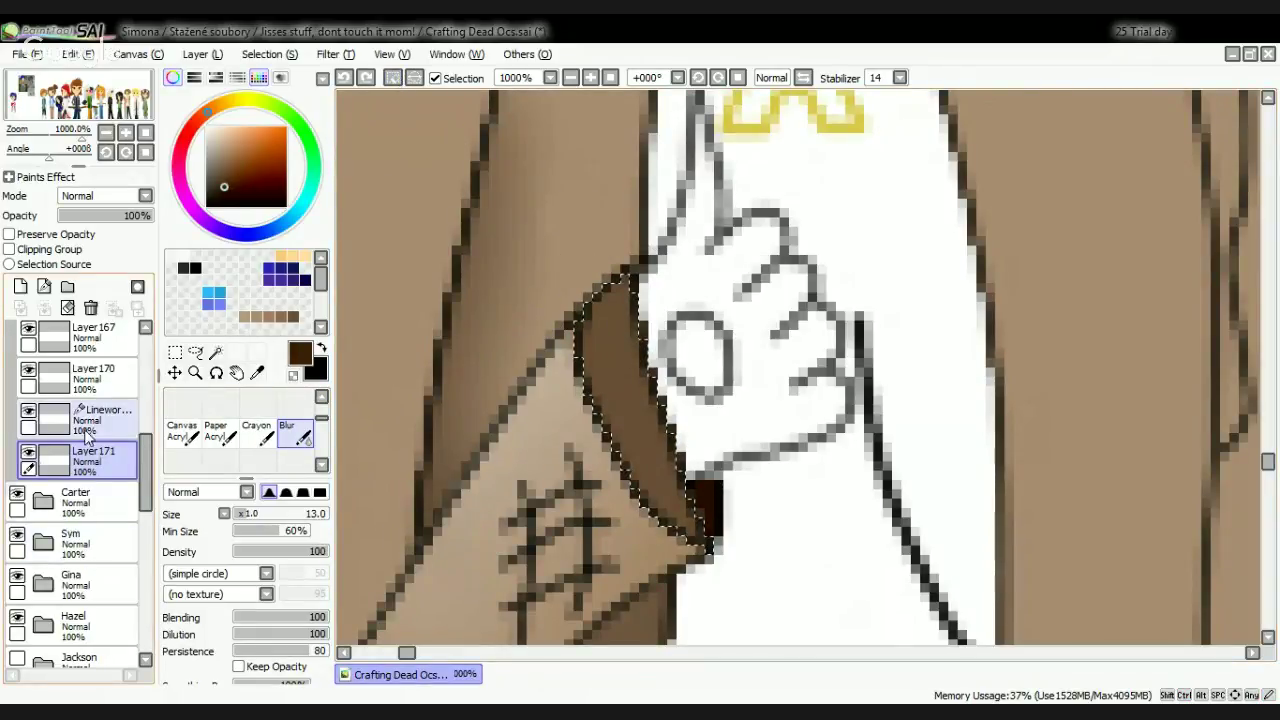
Step: Paint a darker brown shadow on the lower half of the cuff's inner band, blend it with the size 13 Blur brush, and clear the selection
key(n)
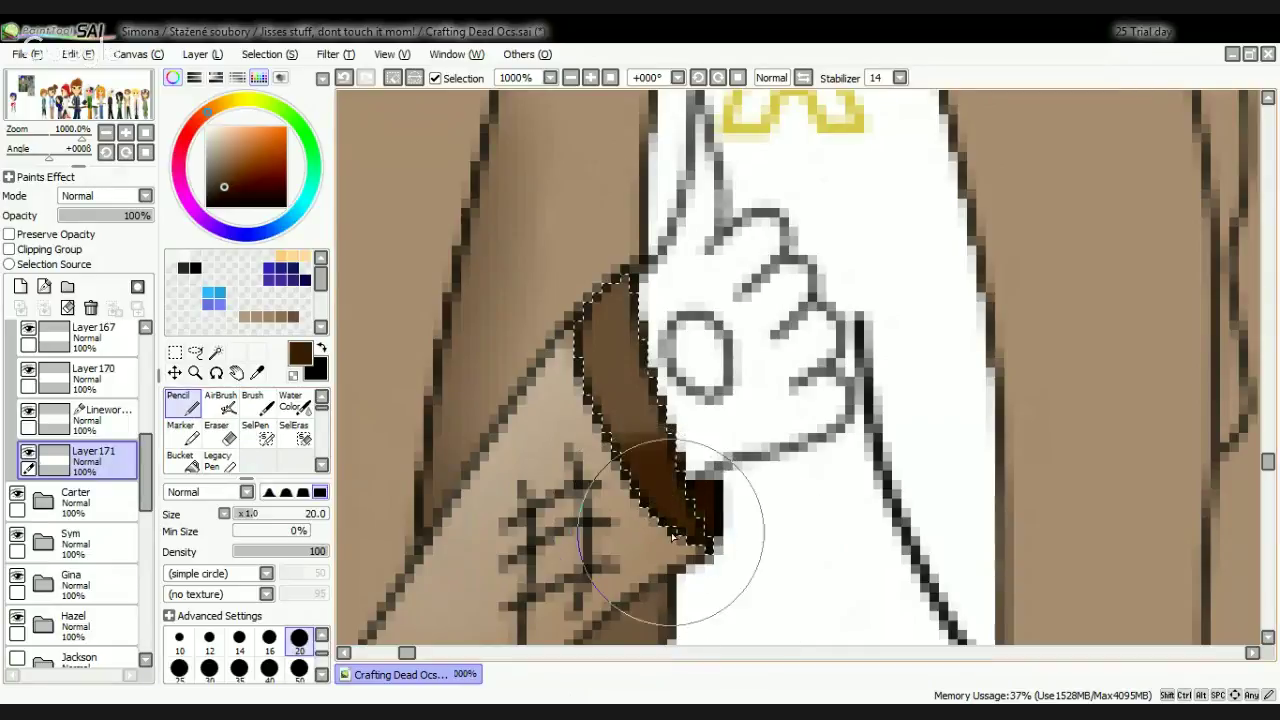
scroll(243, 450, down, 3)
click(287, 430)
mouse_move(612, 430)
mouse_down()
mouse_move(579, 408)
mouse_move(662, 522)
mouse_move(732, 531)
mouse_move(602, 341)
mouse_up()
click(392, 78)
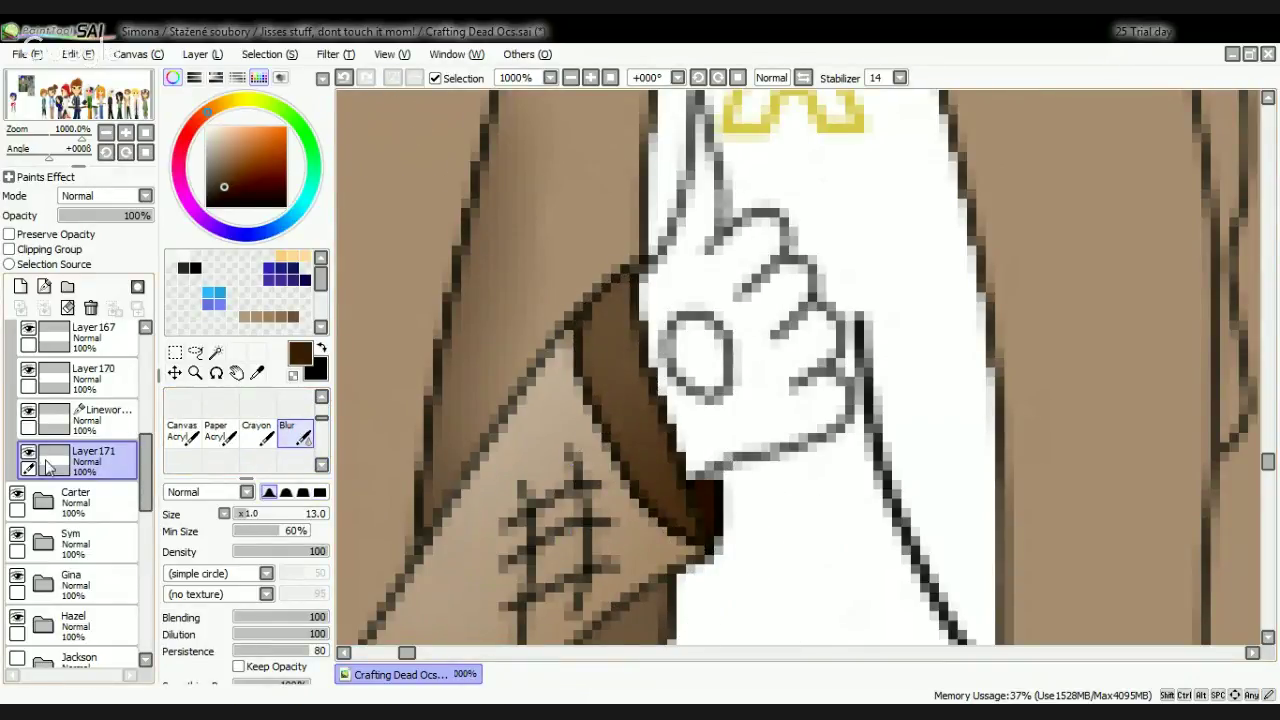
Step: Toggle the linework layer's visibility to examine the cuff's blended shading without outlines
click(28, 413)
click(28, 413)
click(28, 413)
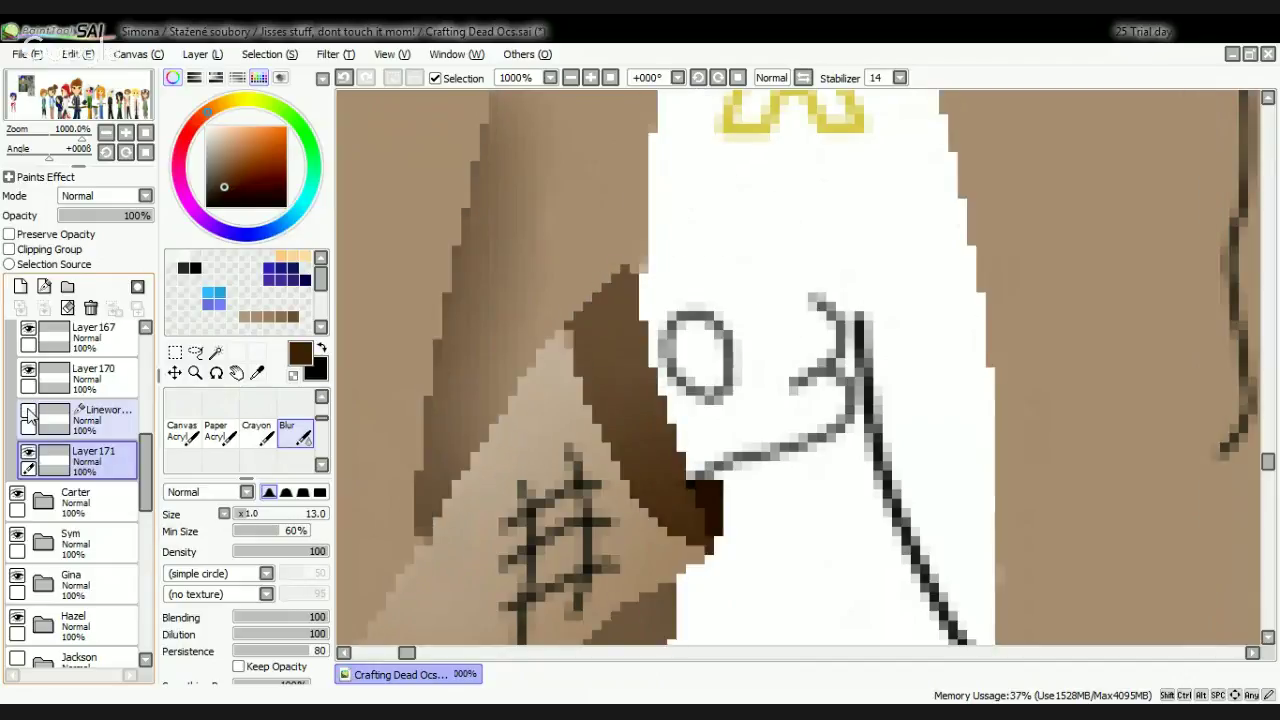
click(28, 413)
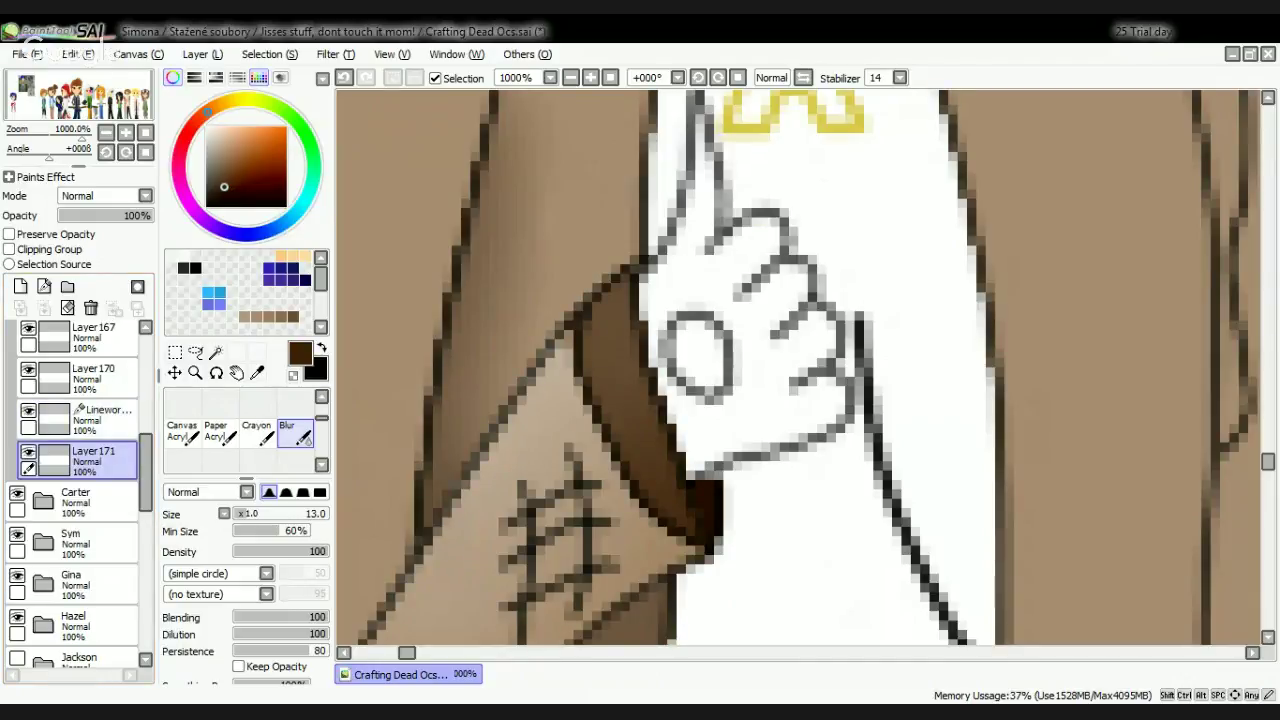
key(alt+Tab)
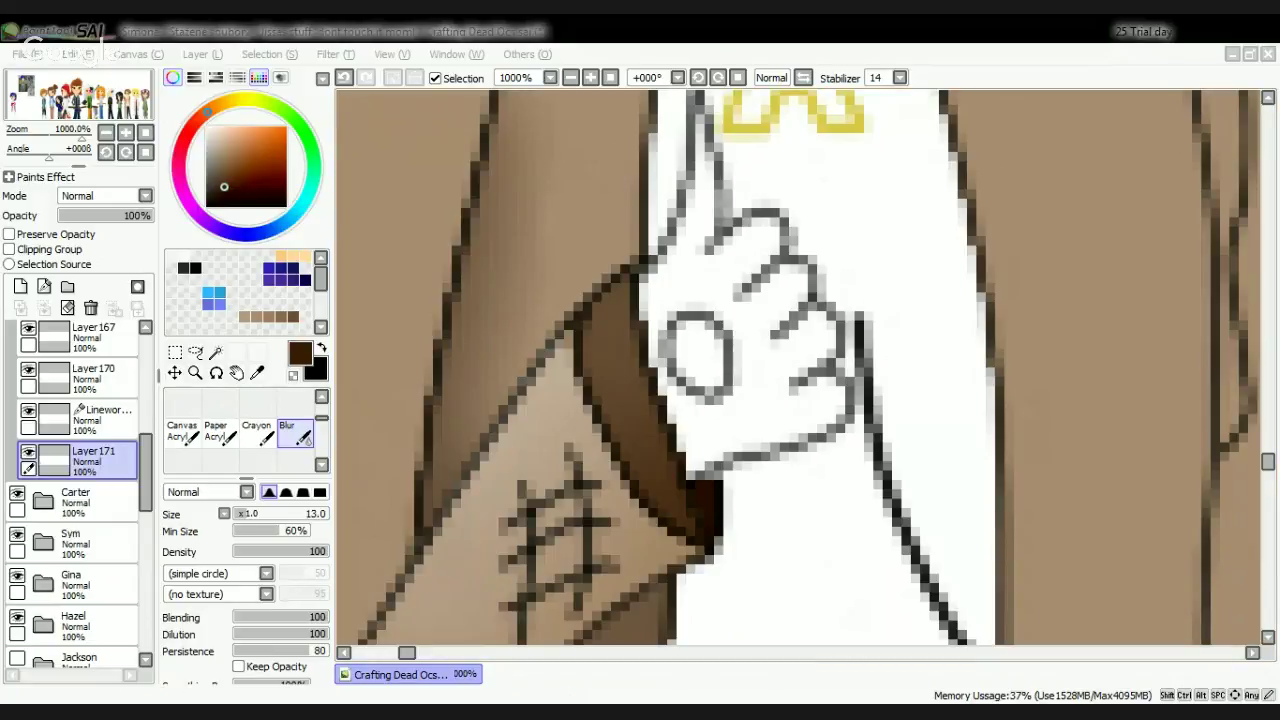
click(380, 703)
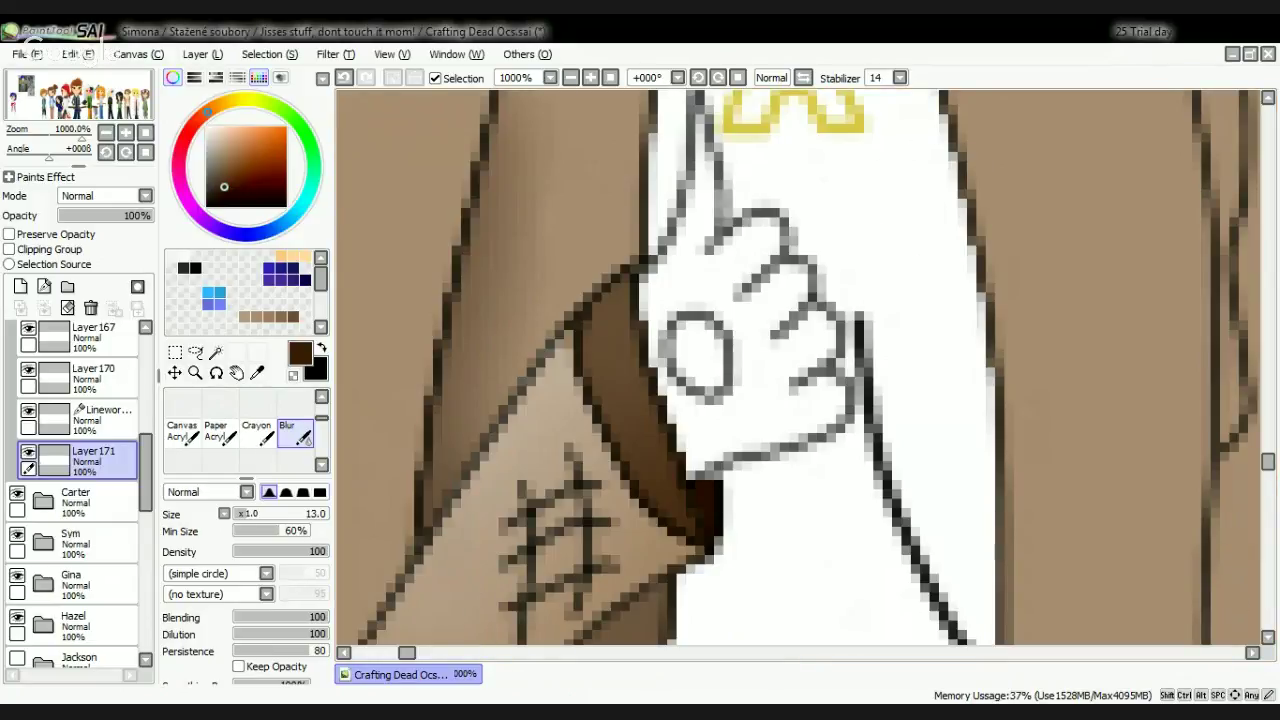
key(alt+Tab)
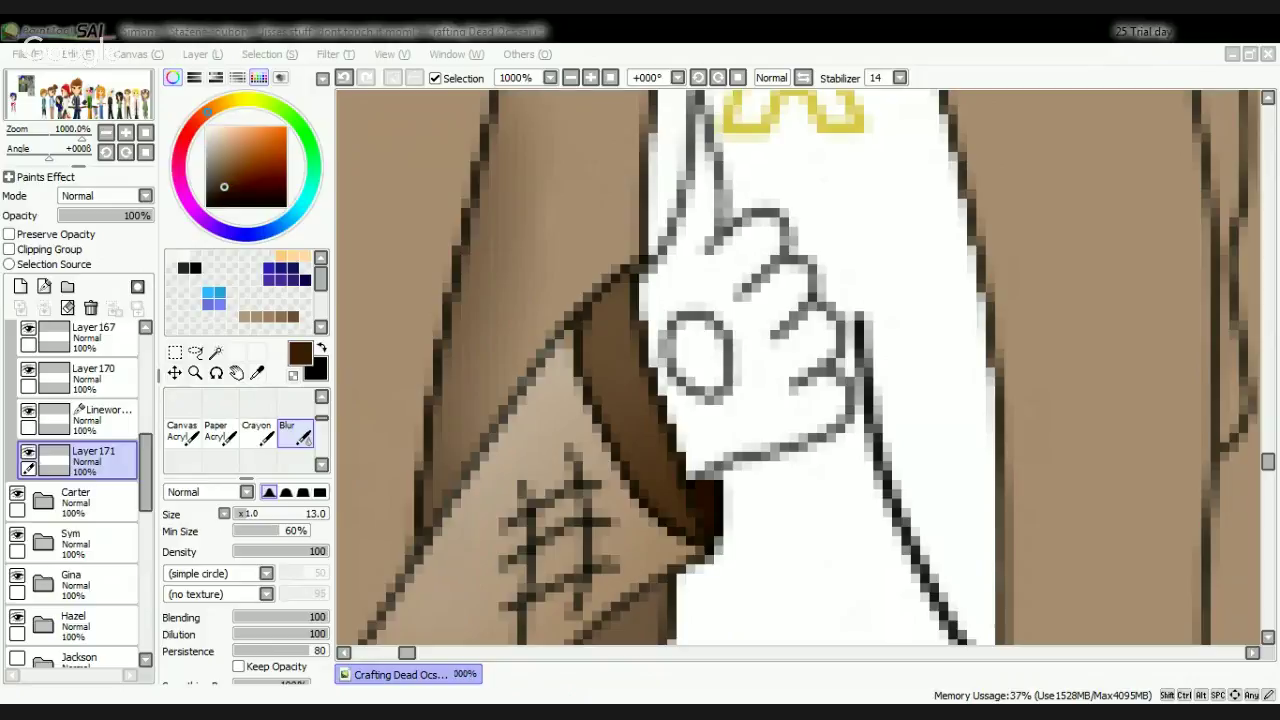
key(alt+Tab)
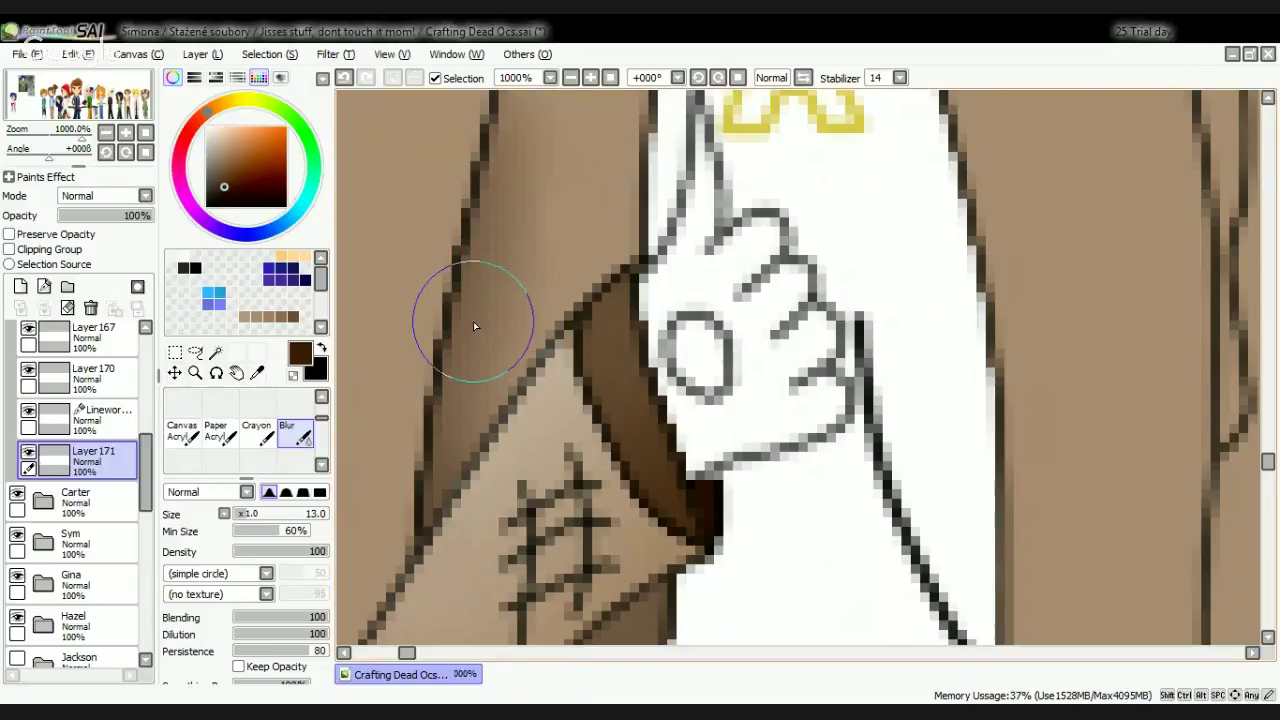
mouse_move(618, 392)
mouse_down()
mouse_move(719, 436)
mouse_move(630, 361)
mouse_move(708, 391)
mouse_move(732, 493)
mouse_move(660, 400)
mouse_up()
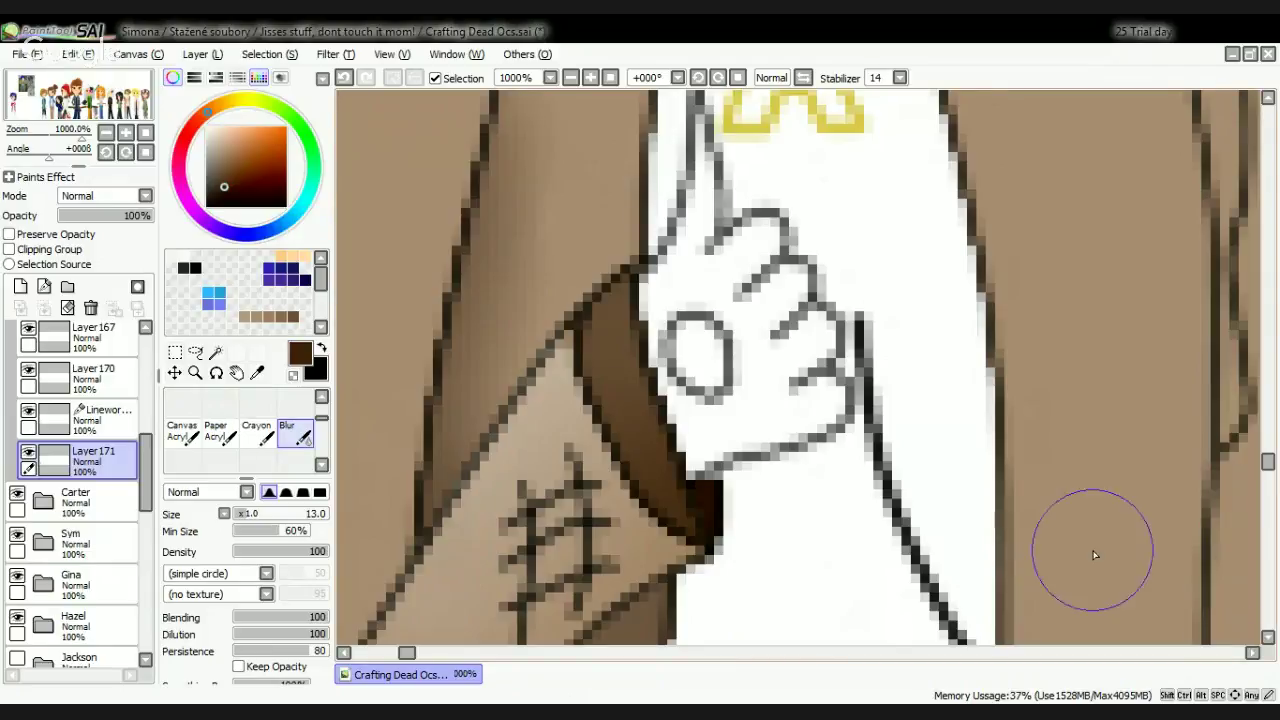
Step: Select the coat's linework layer, set up the size 0.5 Curve tool with black, and check which outlines the layer holds by toggling its visibility
scroll(620, 467, down, 5)
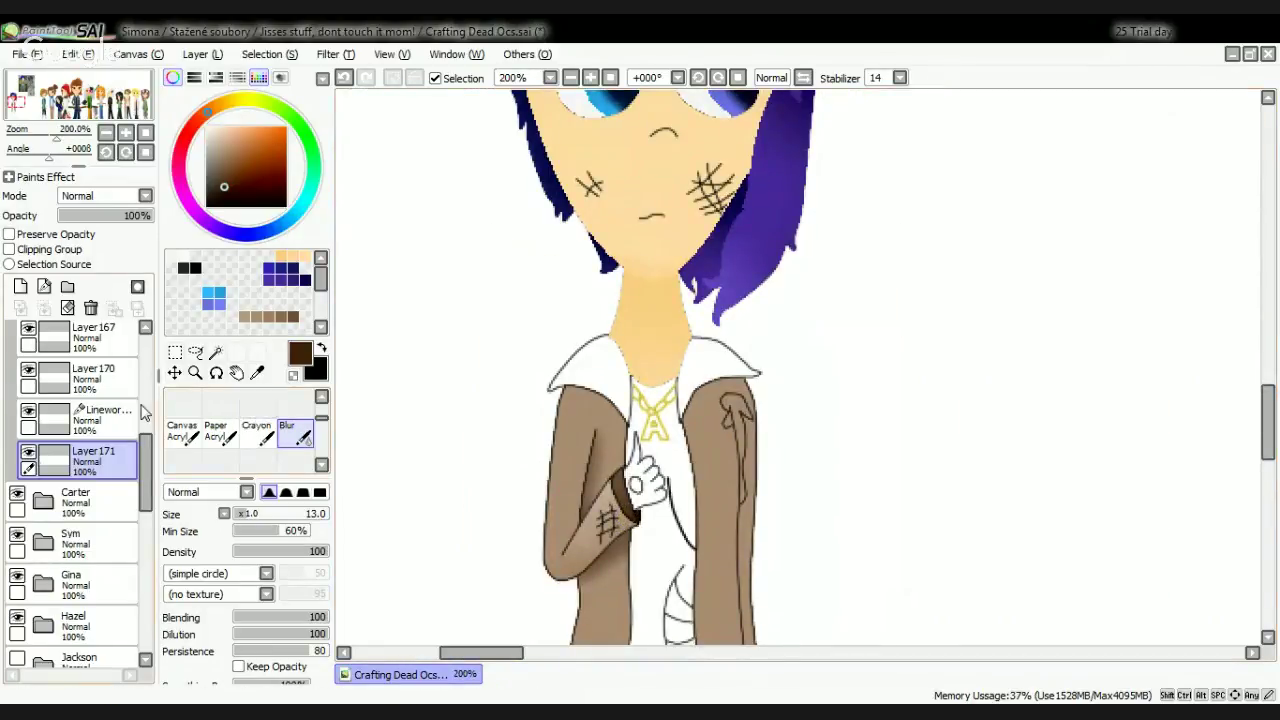
click(115, 421)
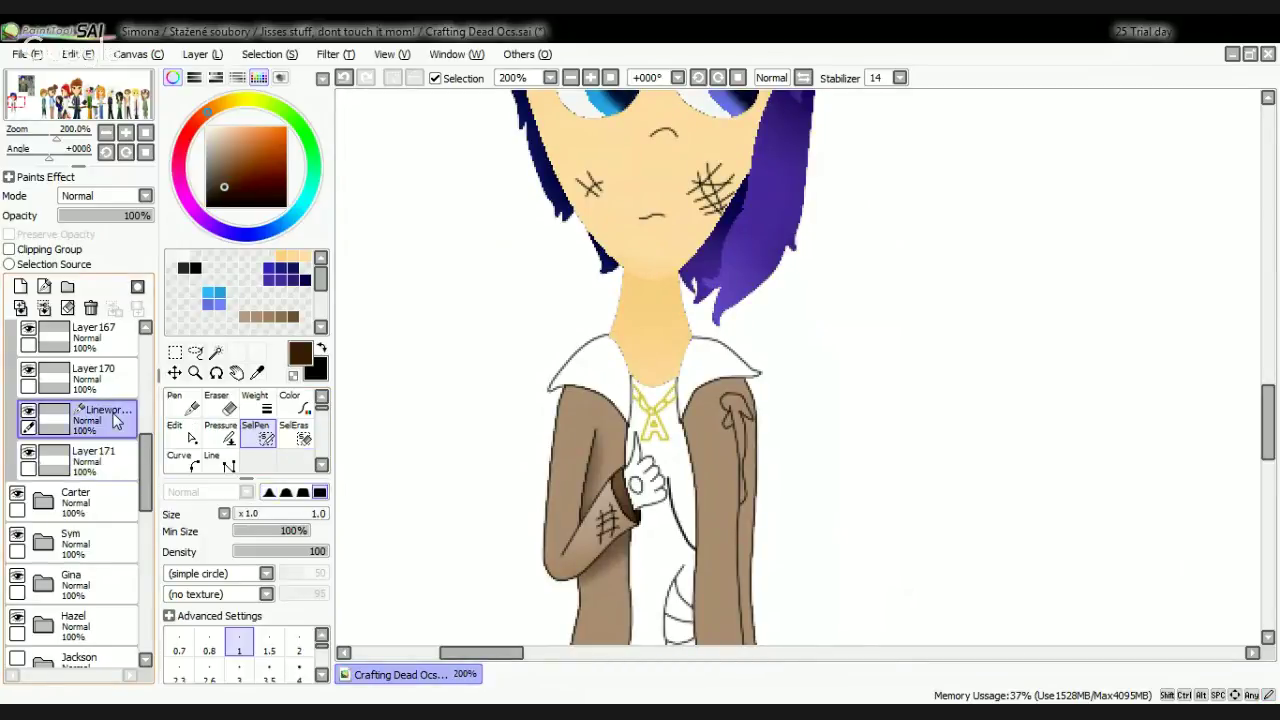
click(180, 458)
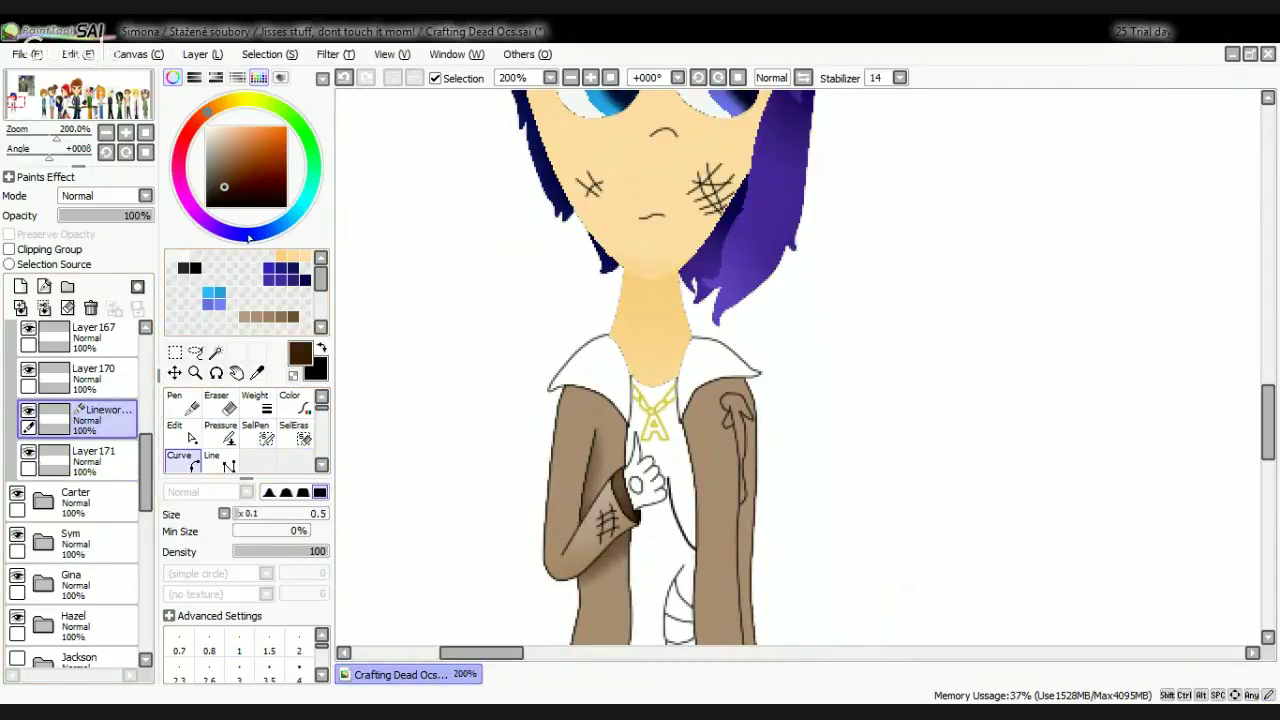
click(28, 411)
click(28, 411)
click(28, 411)
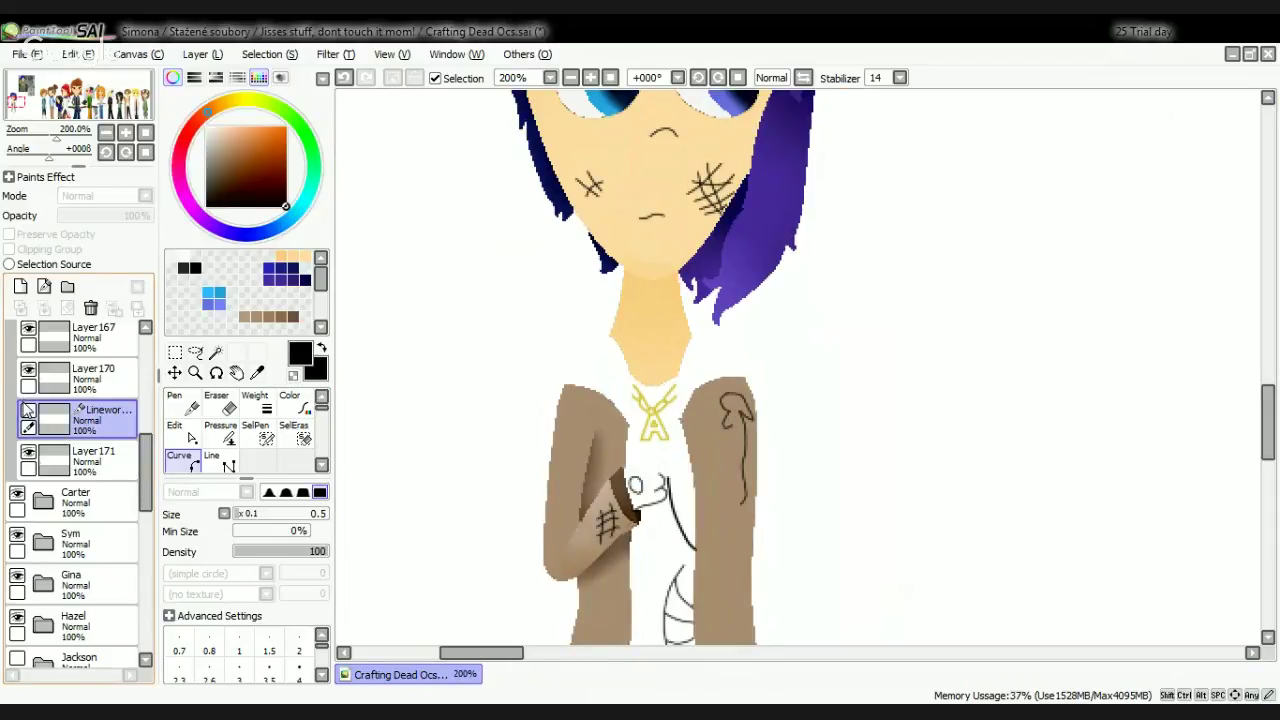
click(28, 411)
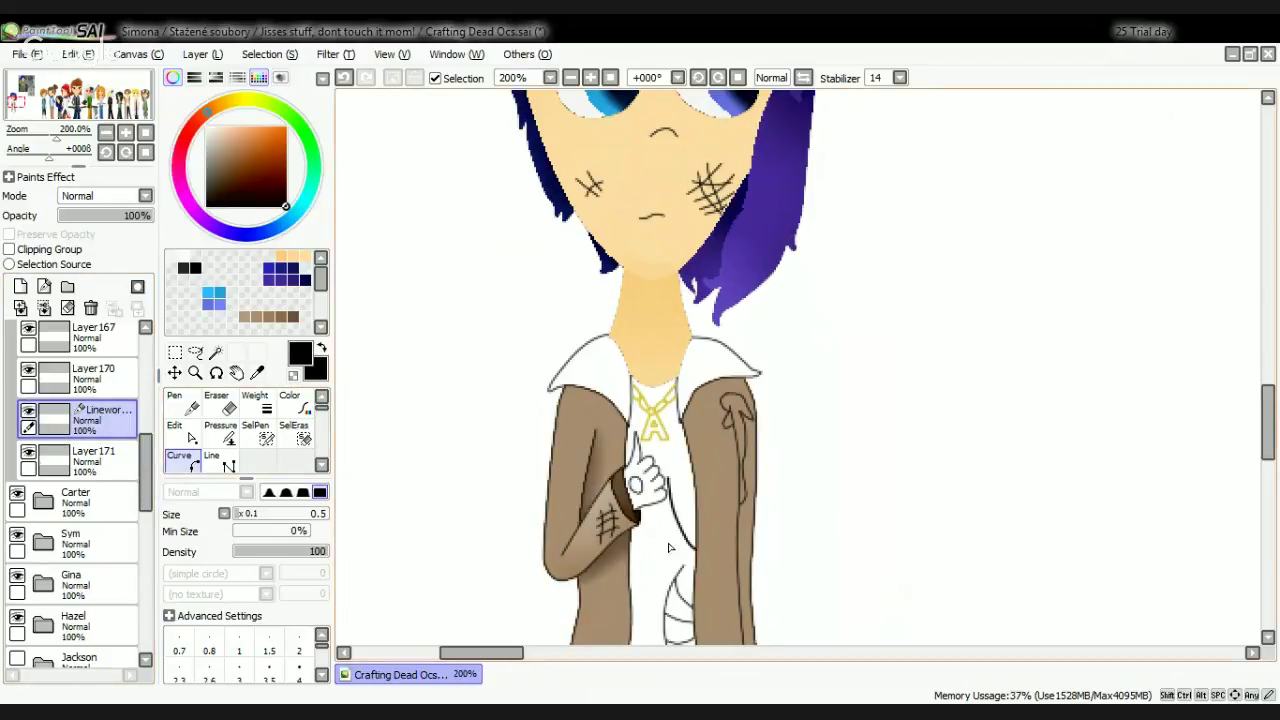
Step: Find the upper linework layer above Layer163 and toggle its visibility to examine whether it holds the hand's outlines
scroll(610, 468, up, 4)
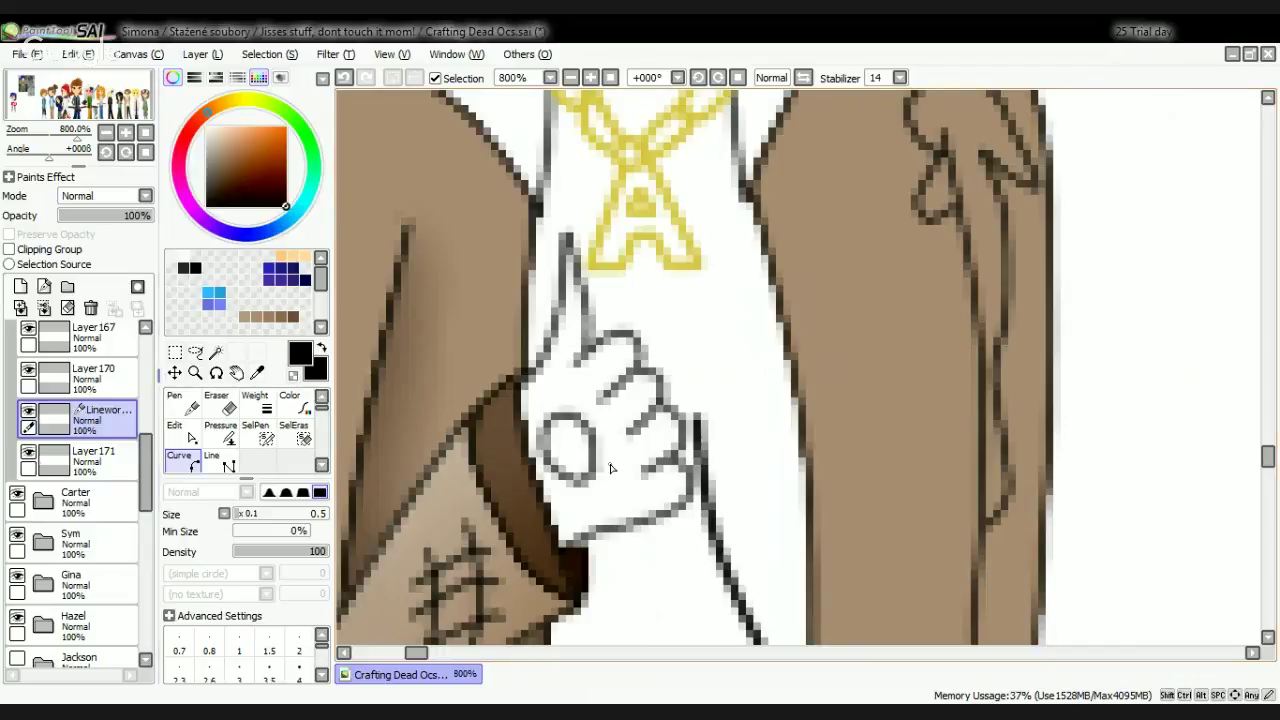
scroll(60, 418, up, 5)
click(28, 412)
click(28, 412)
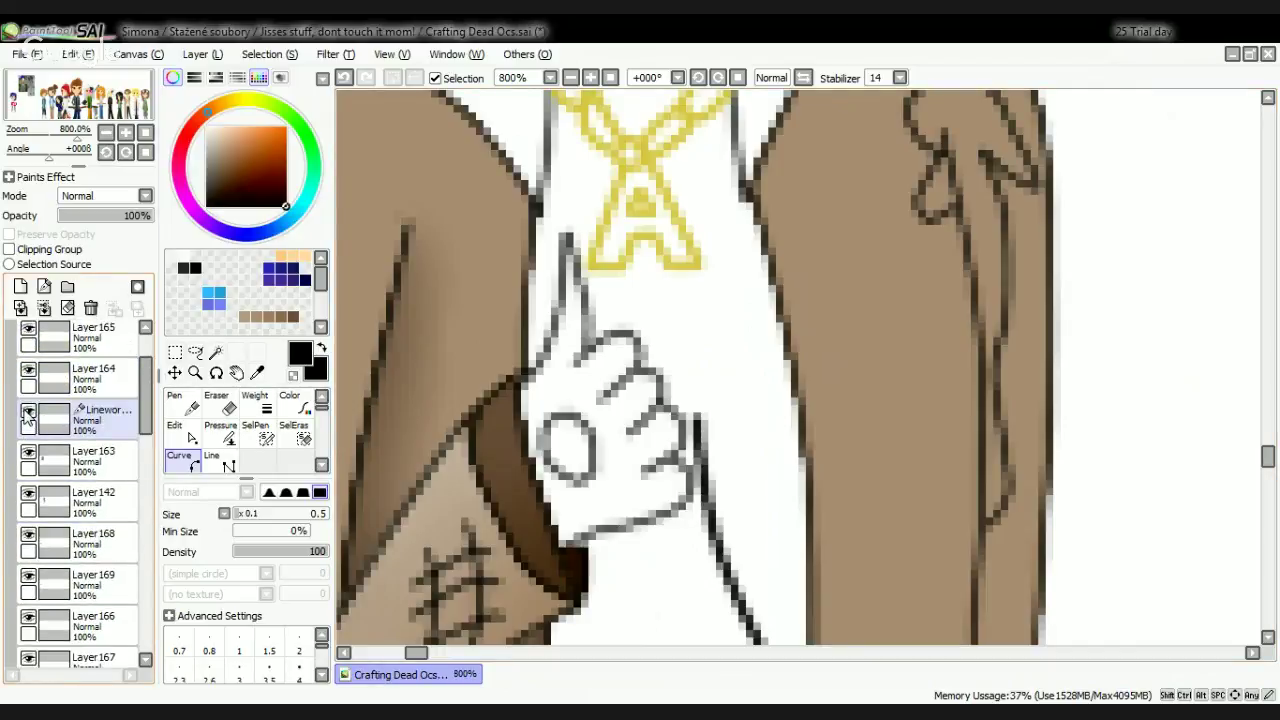
click(28, 414)
click(28, 414)
click(108, 452)
scroll(105, 458, down, 2)
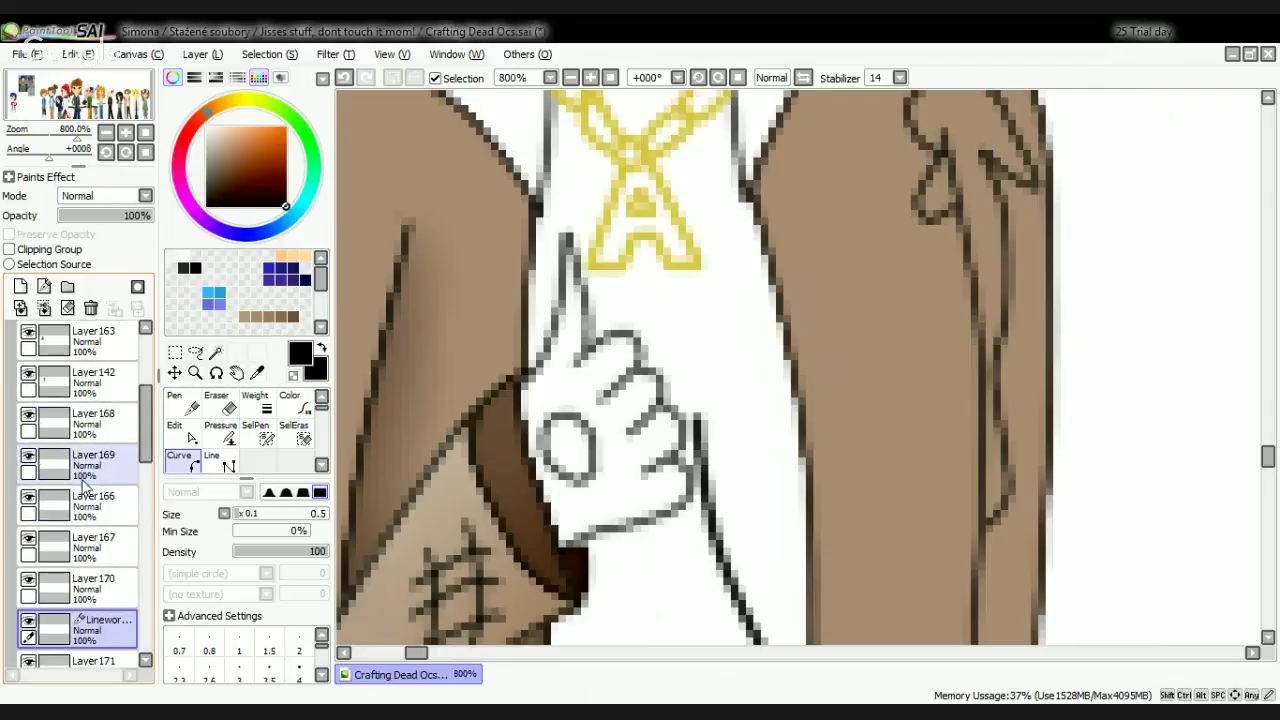
scroll(80, 470, up, 1)
scroll(635, 456, up, 2)
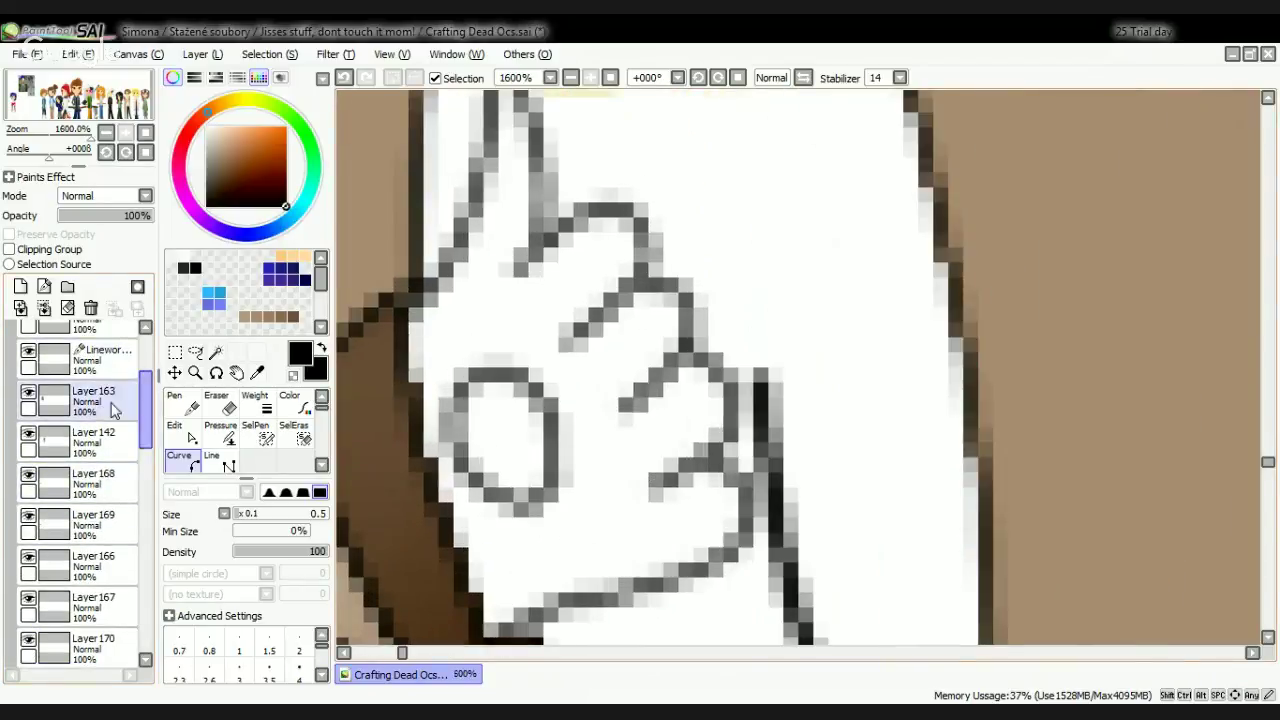
click(28, 352)
click(28, 352)
click(28, 352)
click(28, 352)
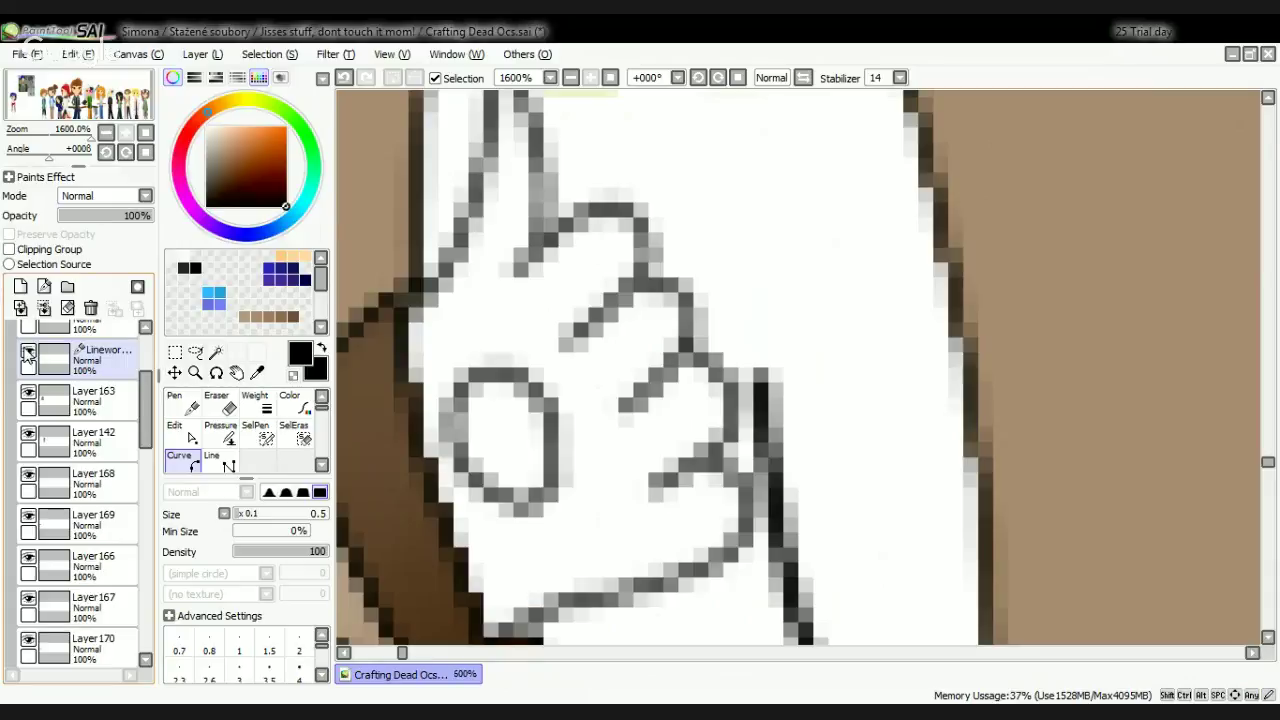
Step: Trace the hand's lowest fingers, its bottom edge and the oval on the palm with the size 0.5 black Curve tool
click(733, 383)
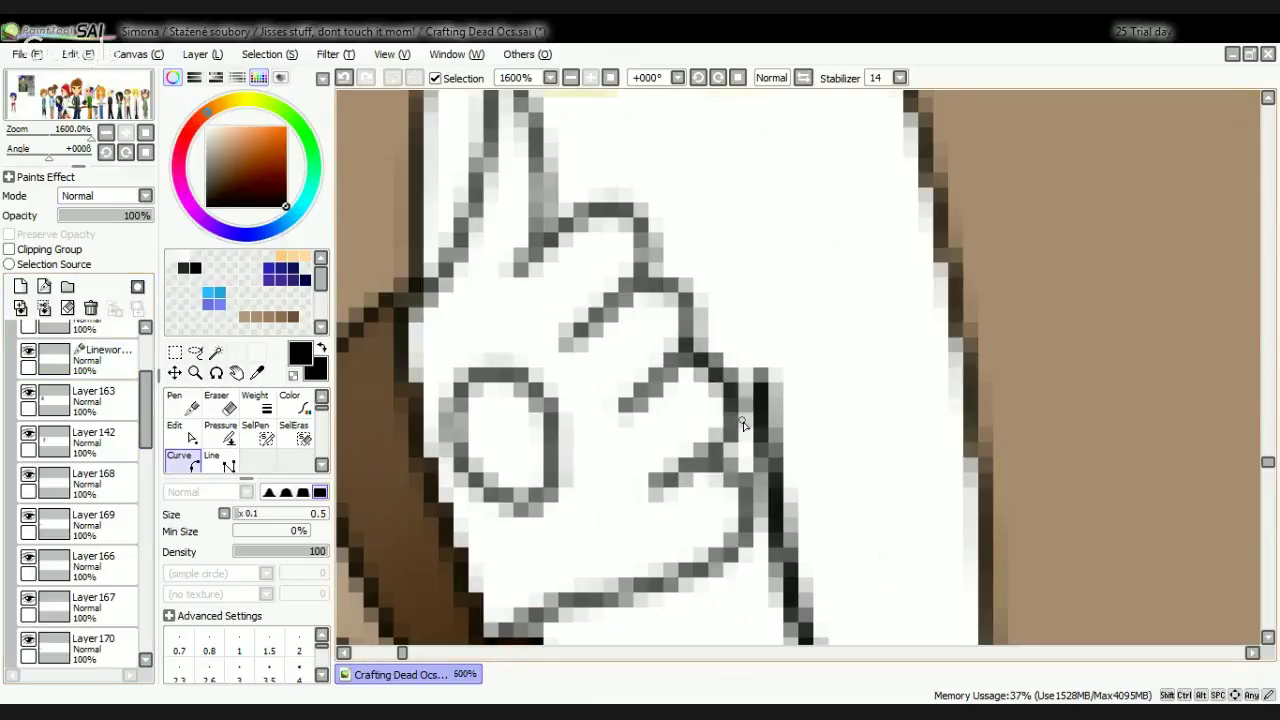
click(736, 419)
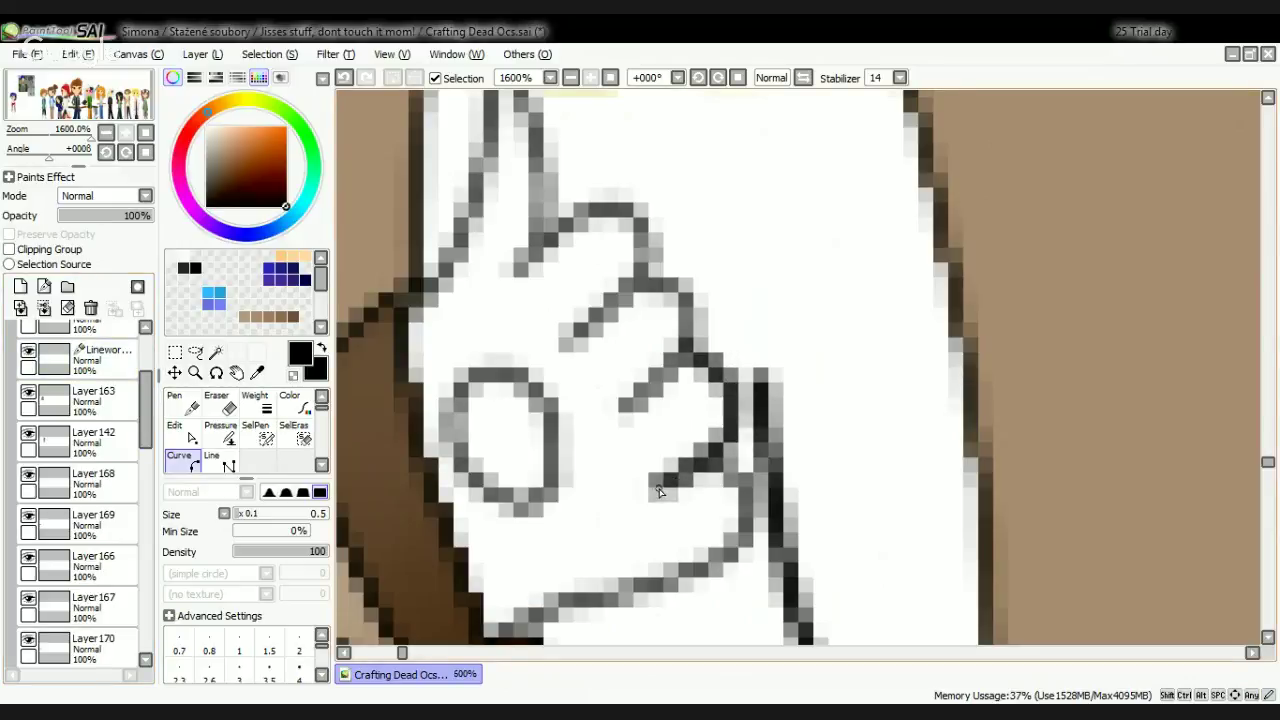
click(658, 488)
click(220, 397)
click(186, 462)
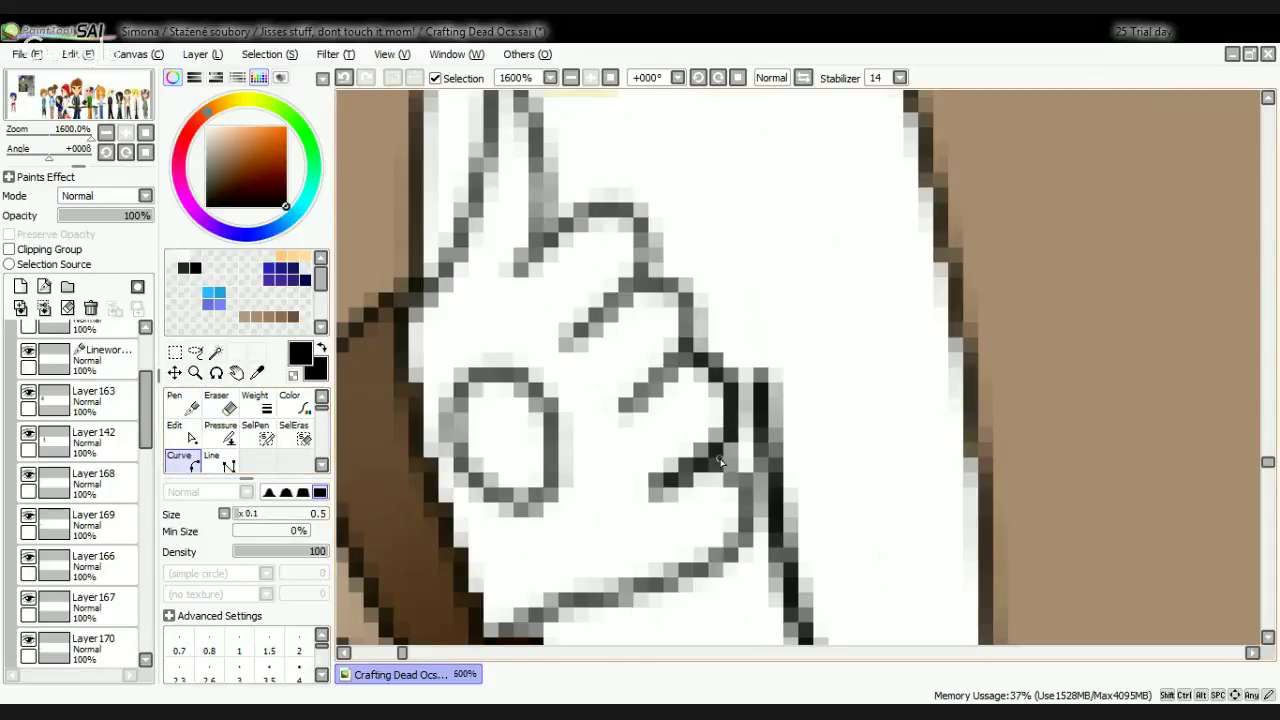
click(746, 501)
mouse_move(735, 550)
mouse_down()
mouse_move(686, 580)
mouse_move(527, 618)
mouse_up()
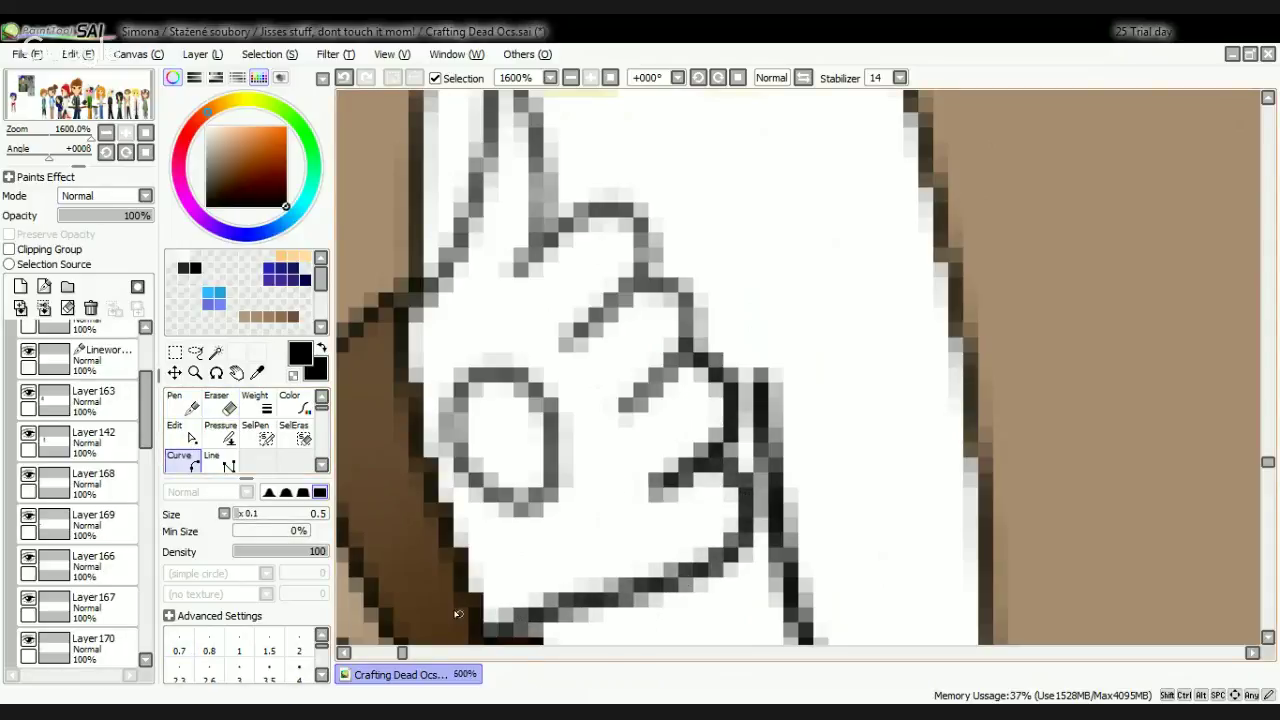
key(ctrl+z)
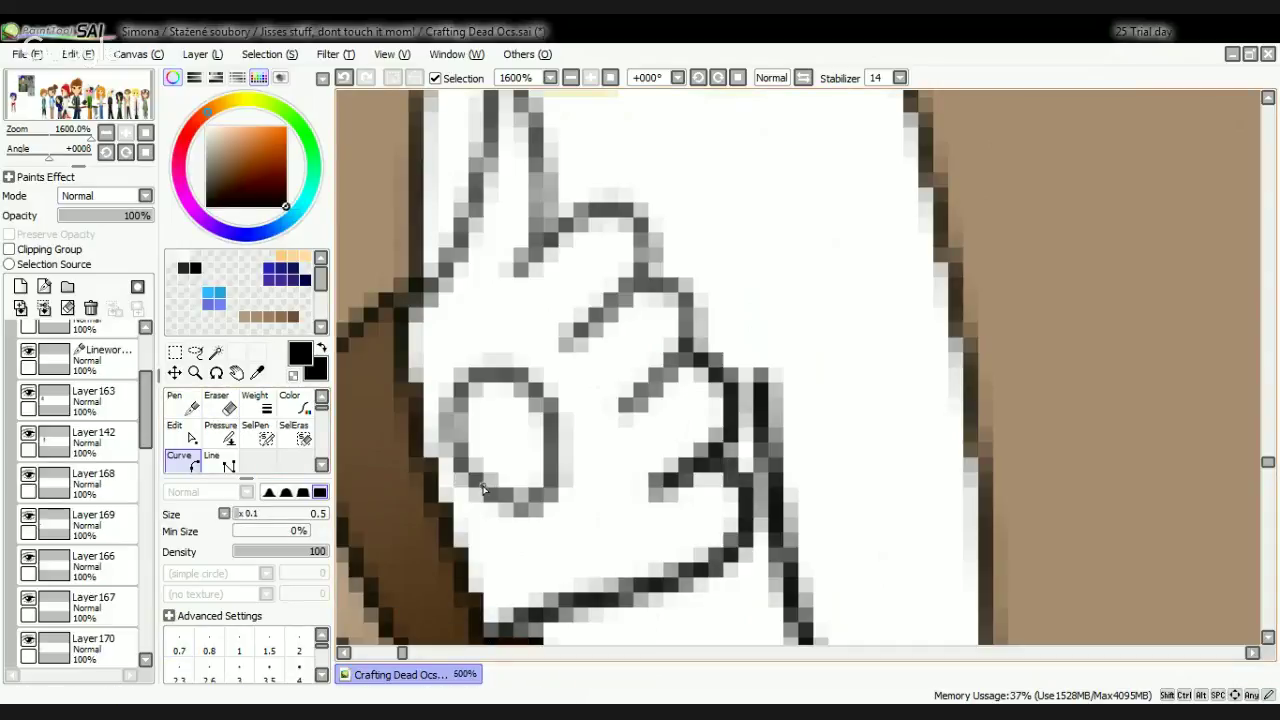
mouse_move(483, 489)
mouse_down()
mouse_move(528, 509)
mouse_move(563, 468)
mouse_move(563, 406)
mouse_move(508, 370)
mouse_move(448, 375)
mouse_move(461, 461)
mouse_up()
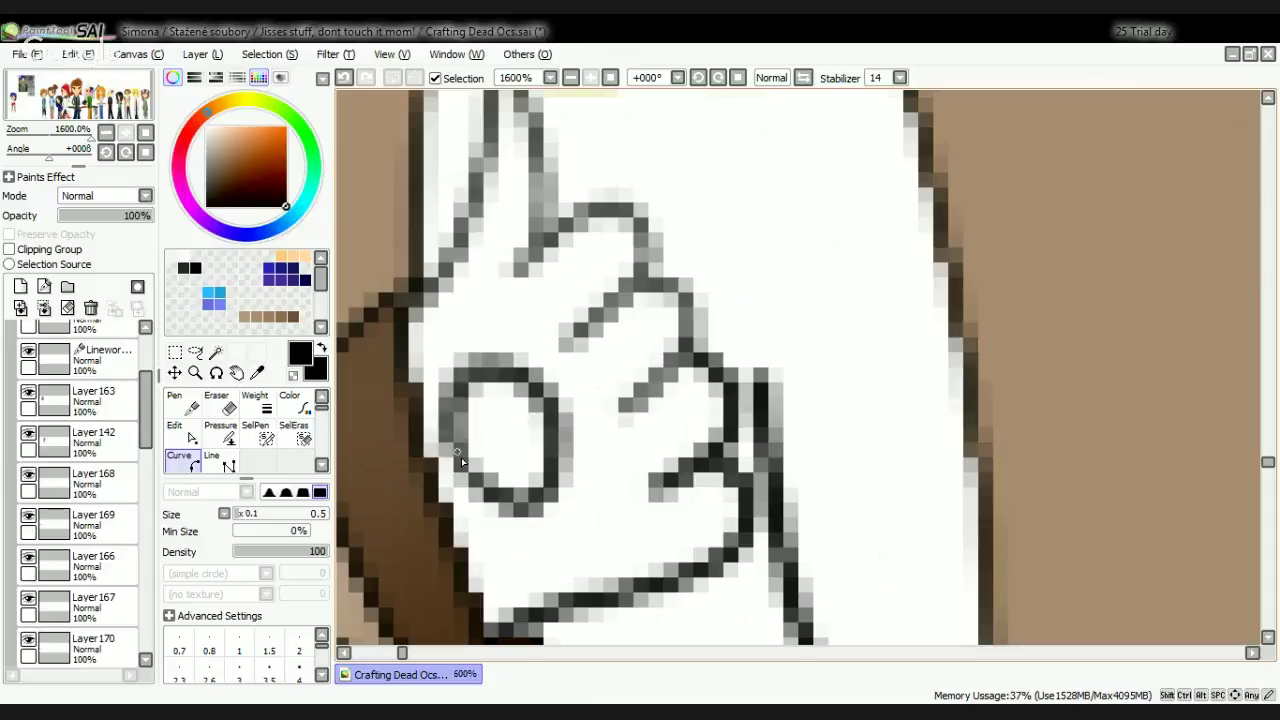
click(486, 491)
Step: Erase the old duplicate outlines of the lower fingers and oval from the upper linework layer above Layer163 with the size 20 Eraser
click(233, 407)
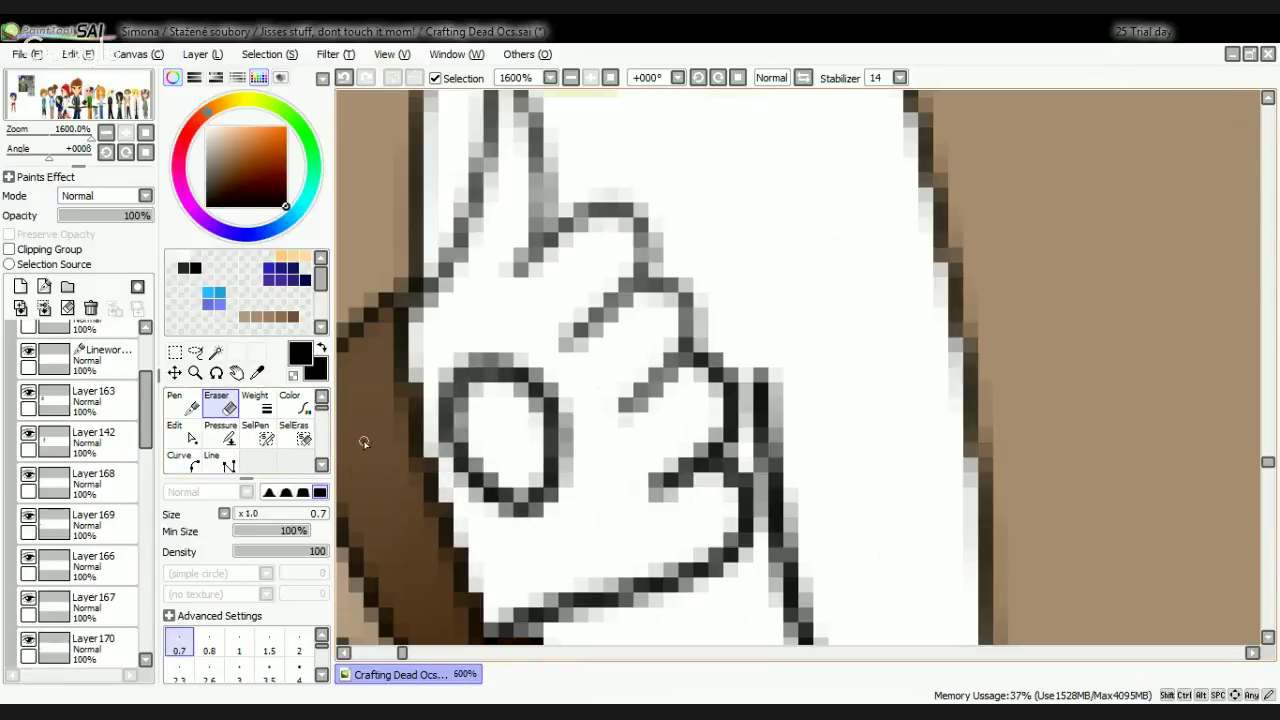
click(95, 360)
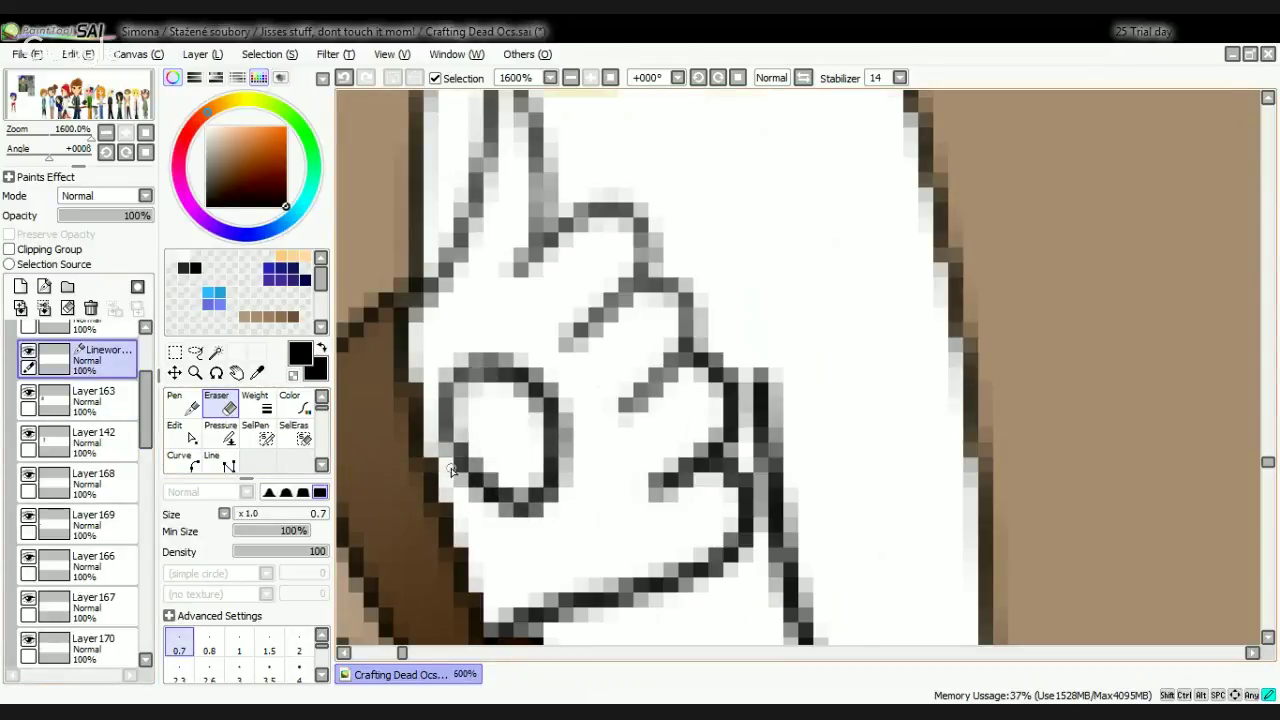
key(ctrl+z)
scroll(270, 650, down, 3)
click(299, 667)
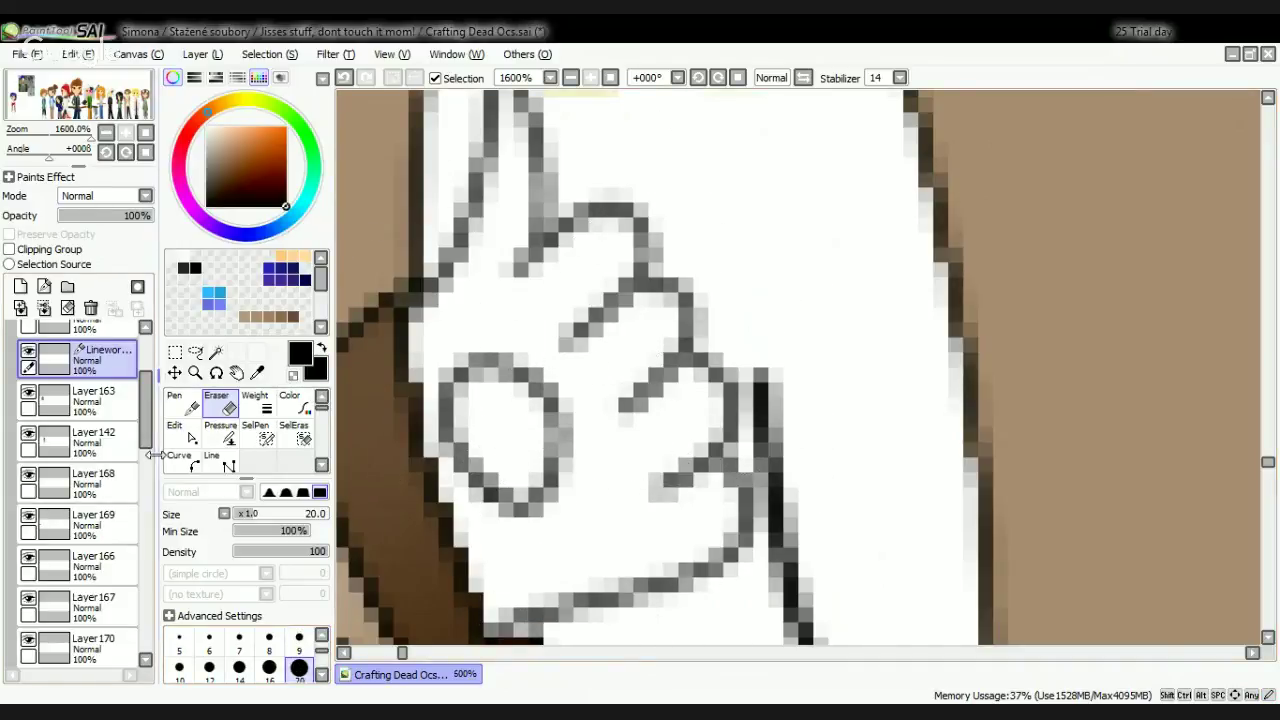
Step: Select the linework layer between Layer170 and Layer171
drag(40, 355, 40, 565)
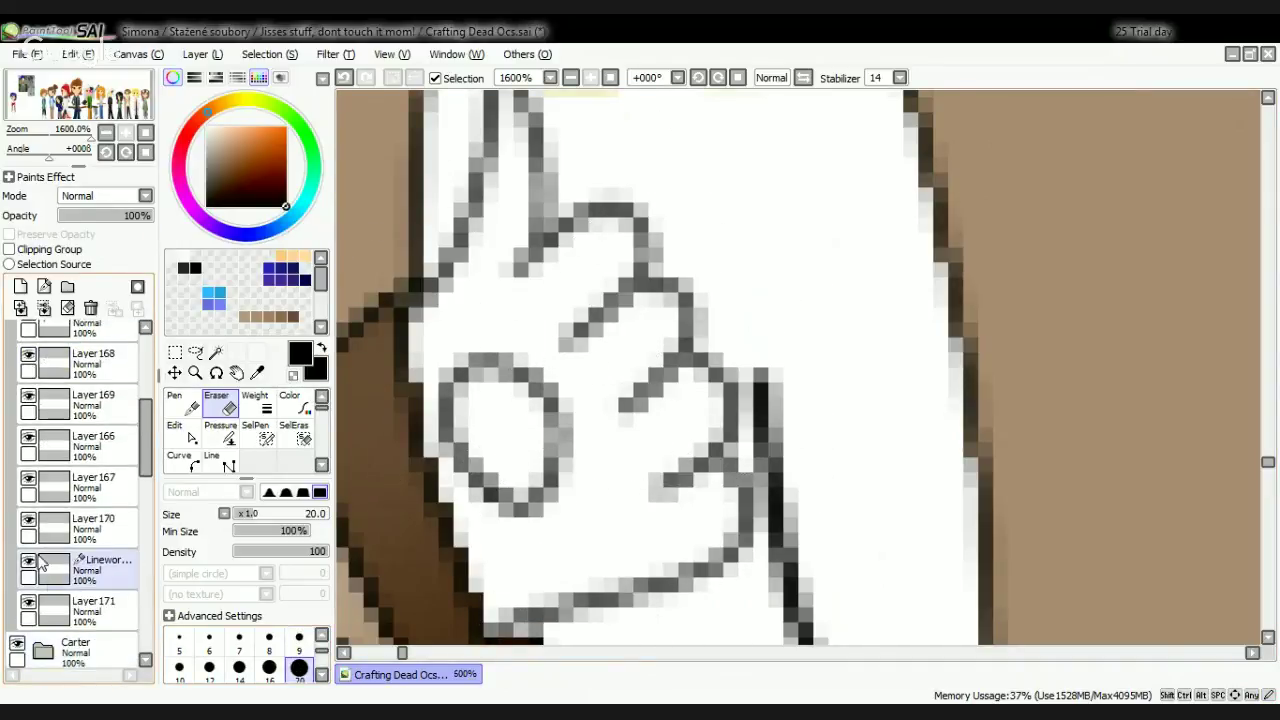
click(88, 577)
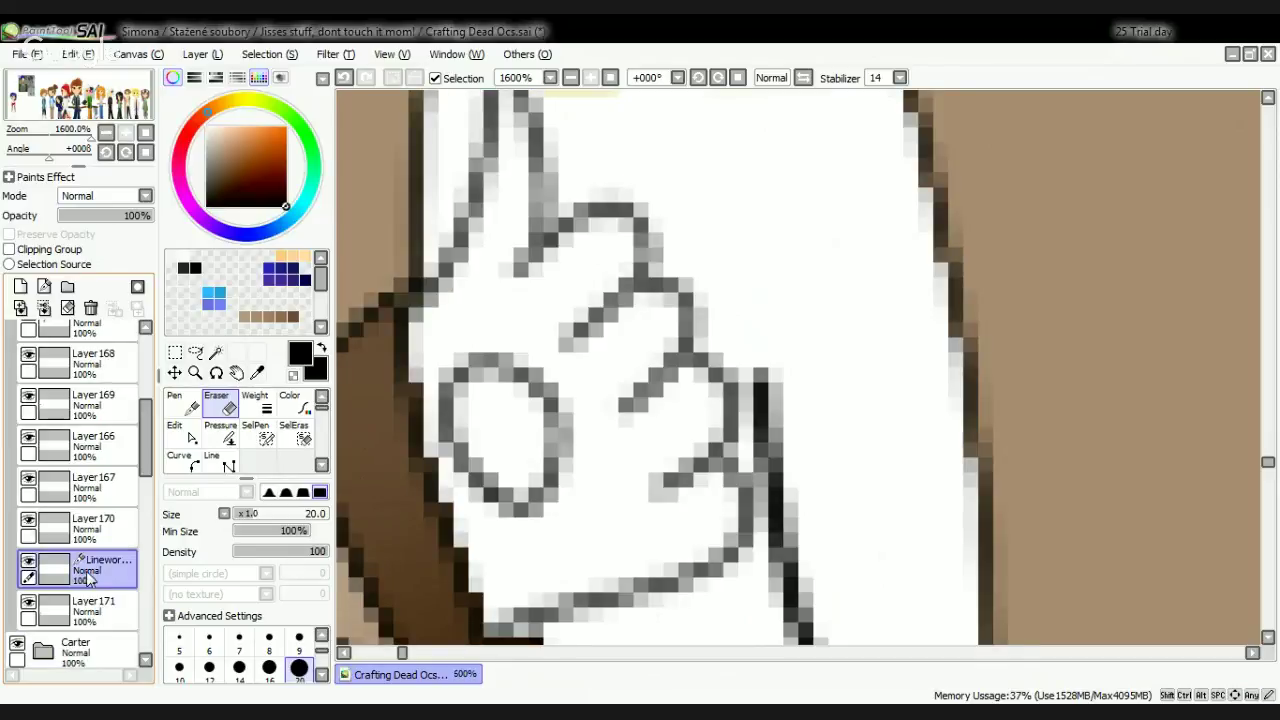
scroll(745, 450, down, 4)
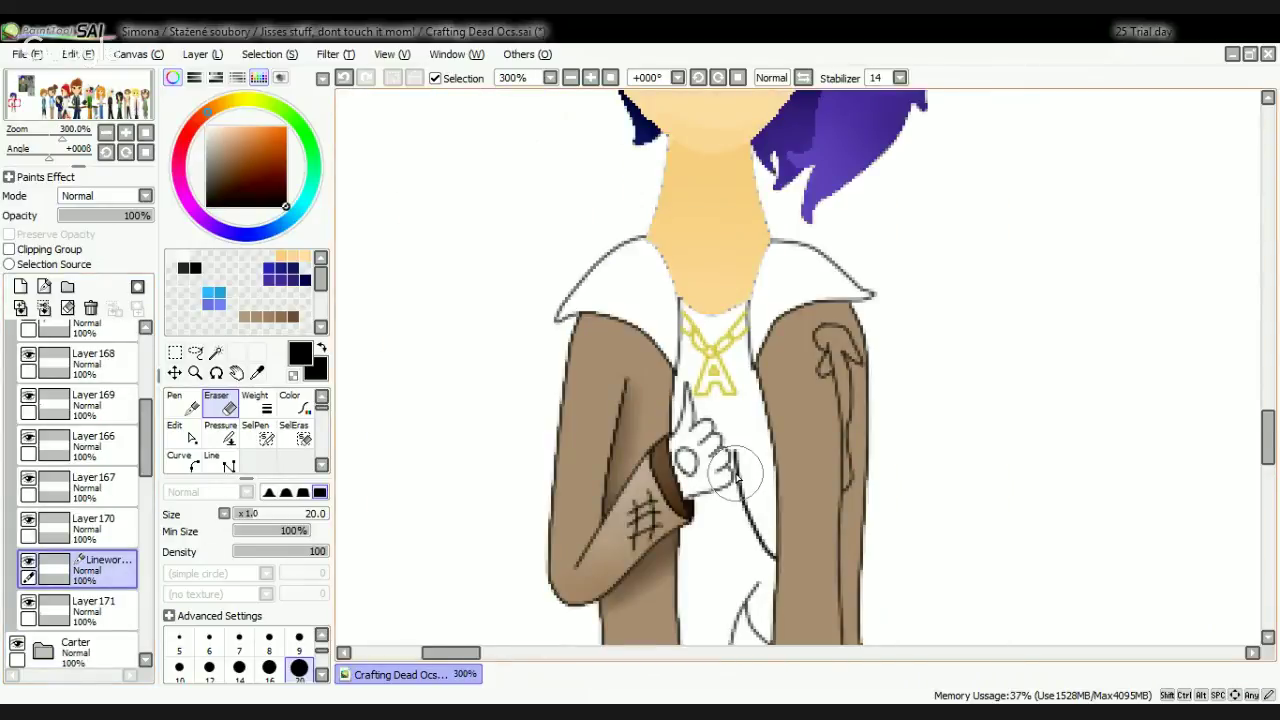
scroll(737, 478, down, 2)
Step: Try the coat's linework layer beneath Layer171, and return it to its place above that layer
drag(95, 570, 100, 612)
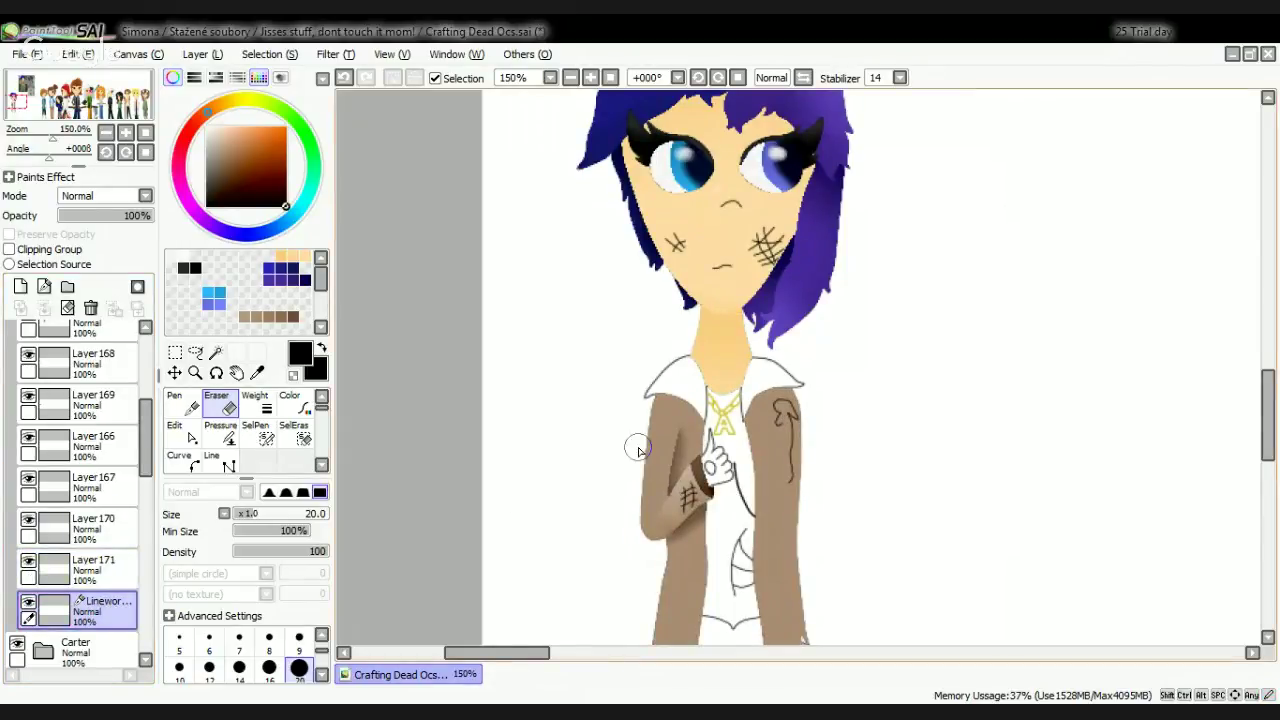
scroll(638, 450, down, 1)
drag(100, 610, 100, 563)
Step: Select the small unfilled gap at the coat's outer edge beside the pointed white sliver with the Magic Wand
scroll(830, 604, up, 5)
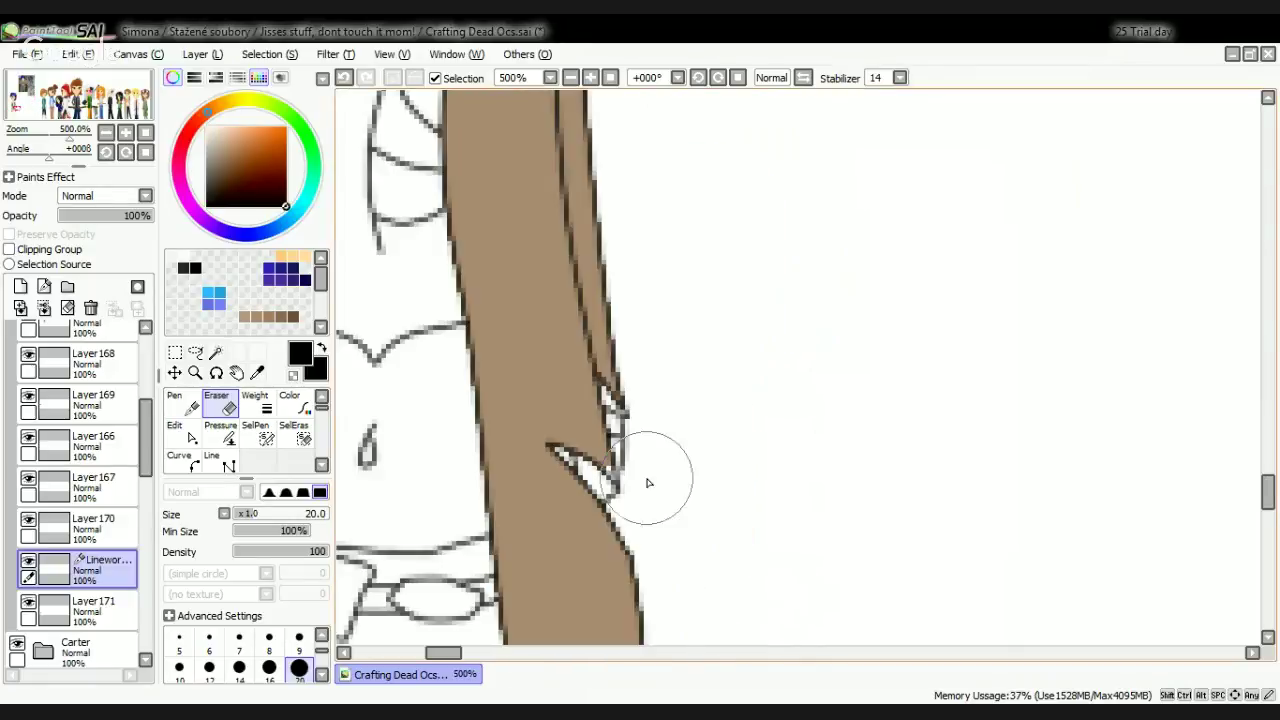
click(216, 354)
scroll(620, 480, up, 4)
click(567, 405)
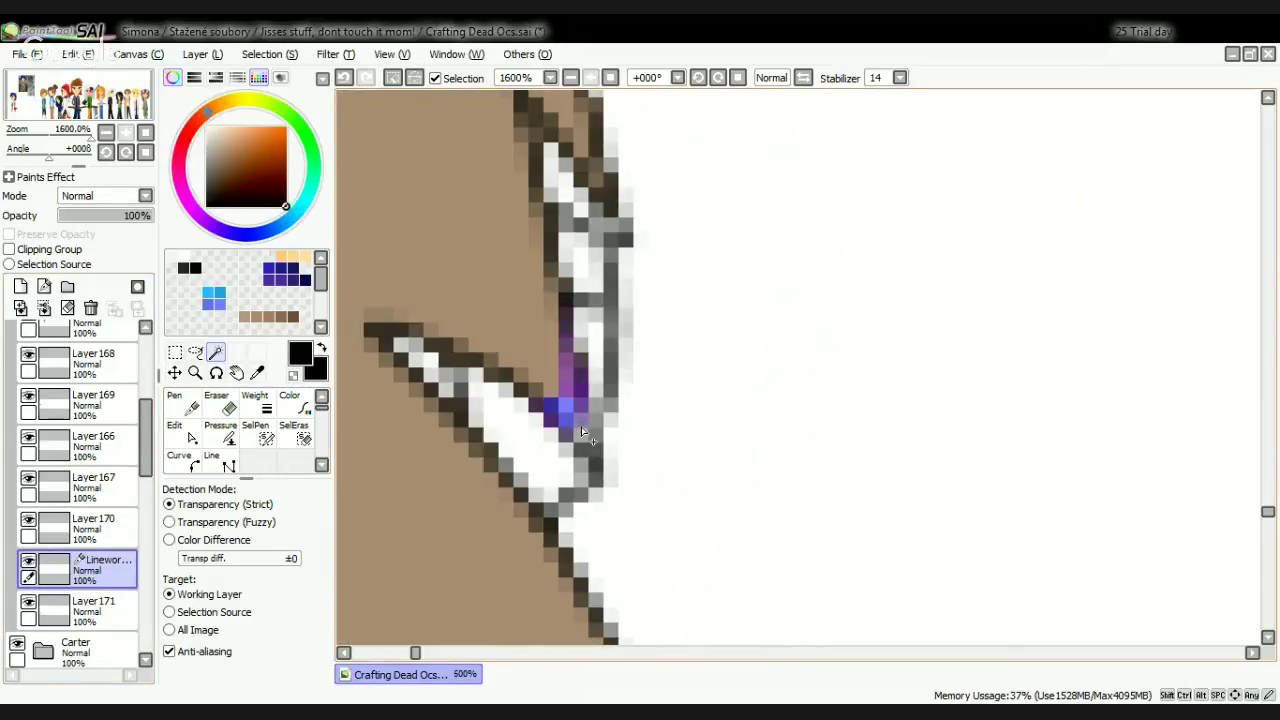
key(ctrl+z)
click(582, 431)
Step: Fill the selected gap on Layer171 with the coat's sampled brown using the size 20 Pencil, and clear the selection
click(106, 602)
scroll(190, 455, up, 3)
click(181, 402)
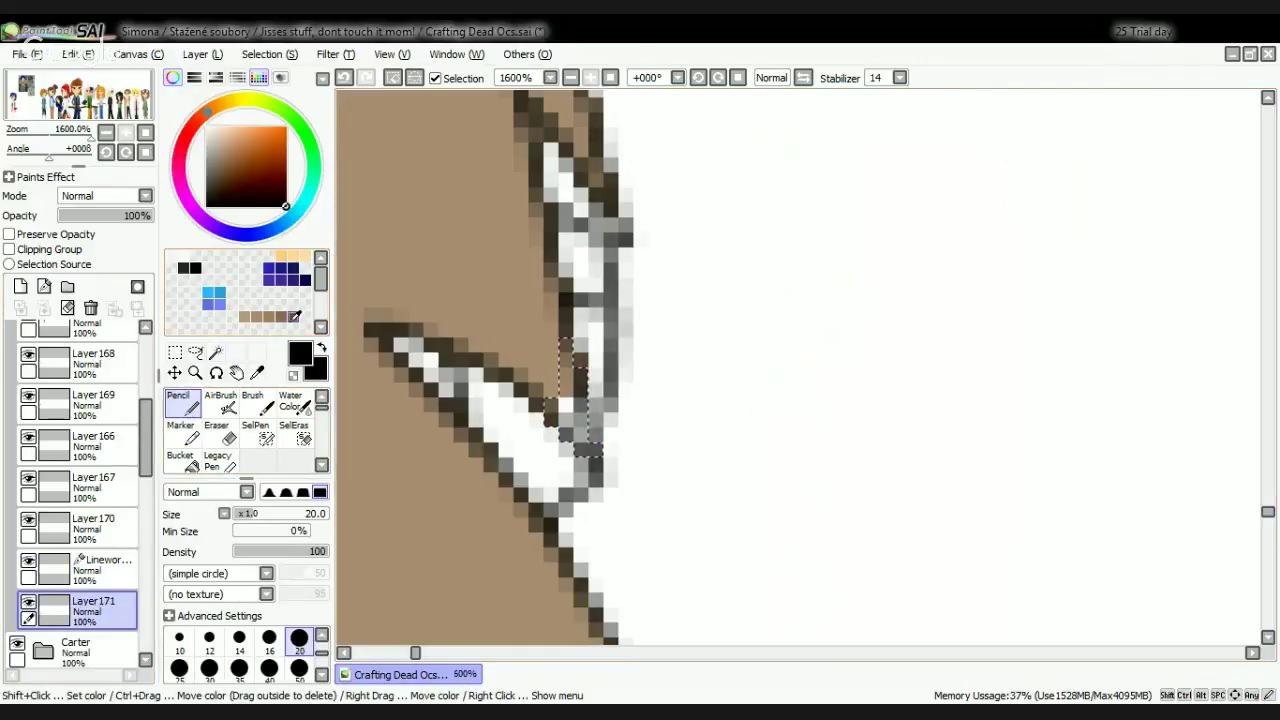
click(256, 372)
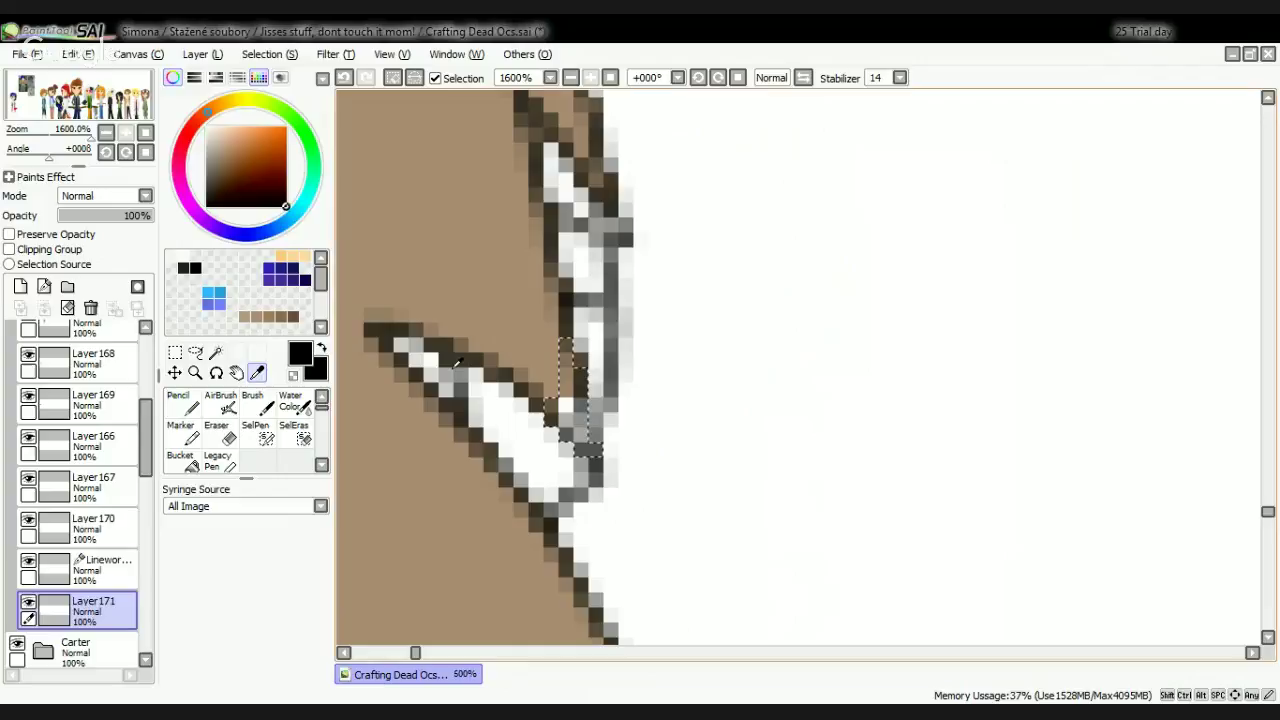
click(547, 373)
click(181, 402)
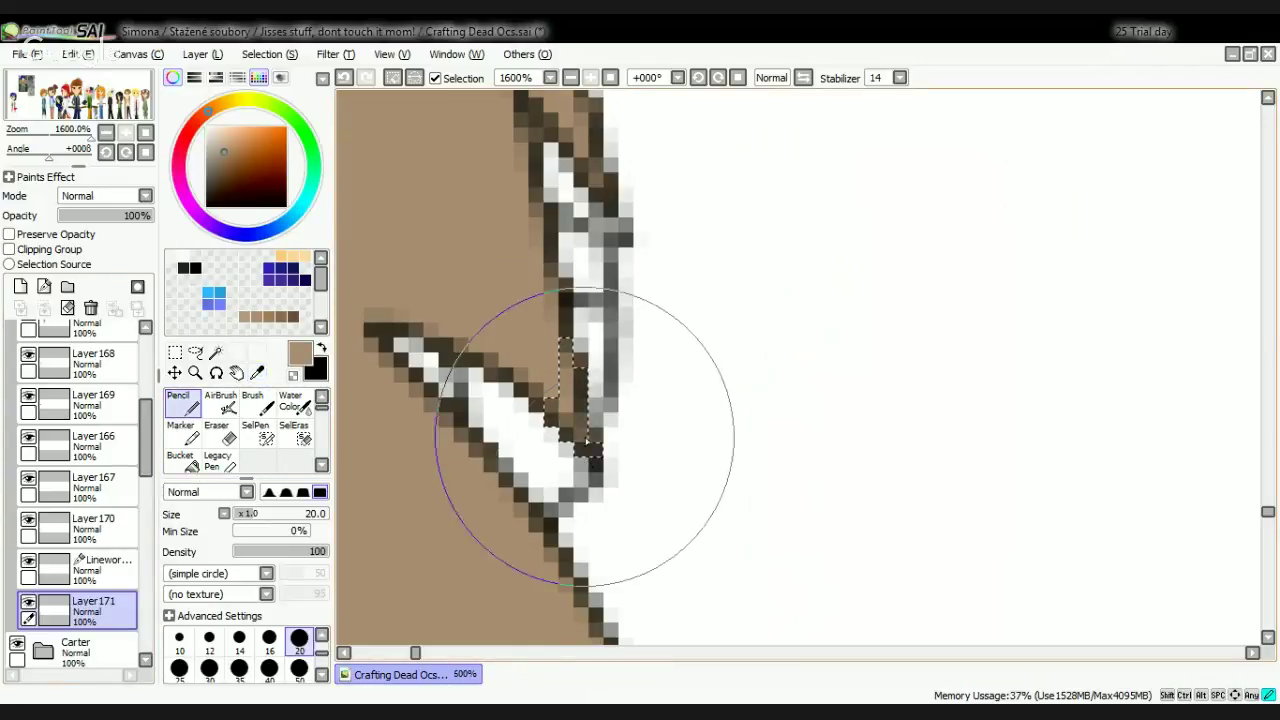
click(395, 77)
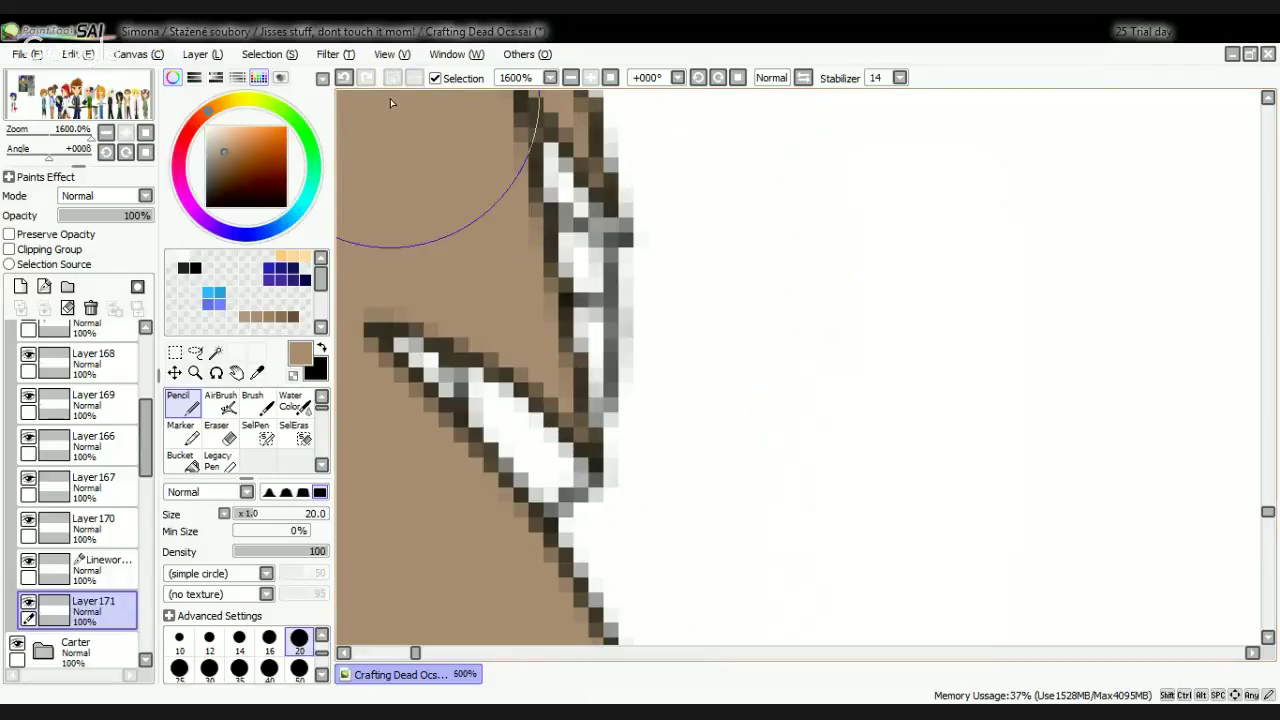
Step: Select the wide part of the pointed white sliver at the coat's edge with the Magic Wand on the linework layer
click(105, 565)
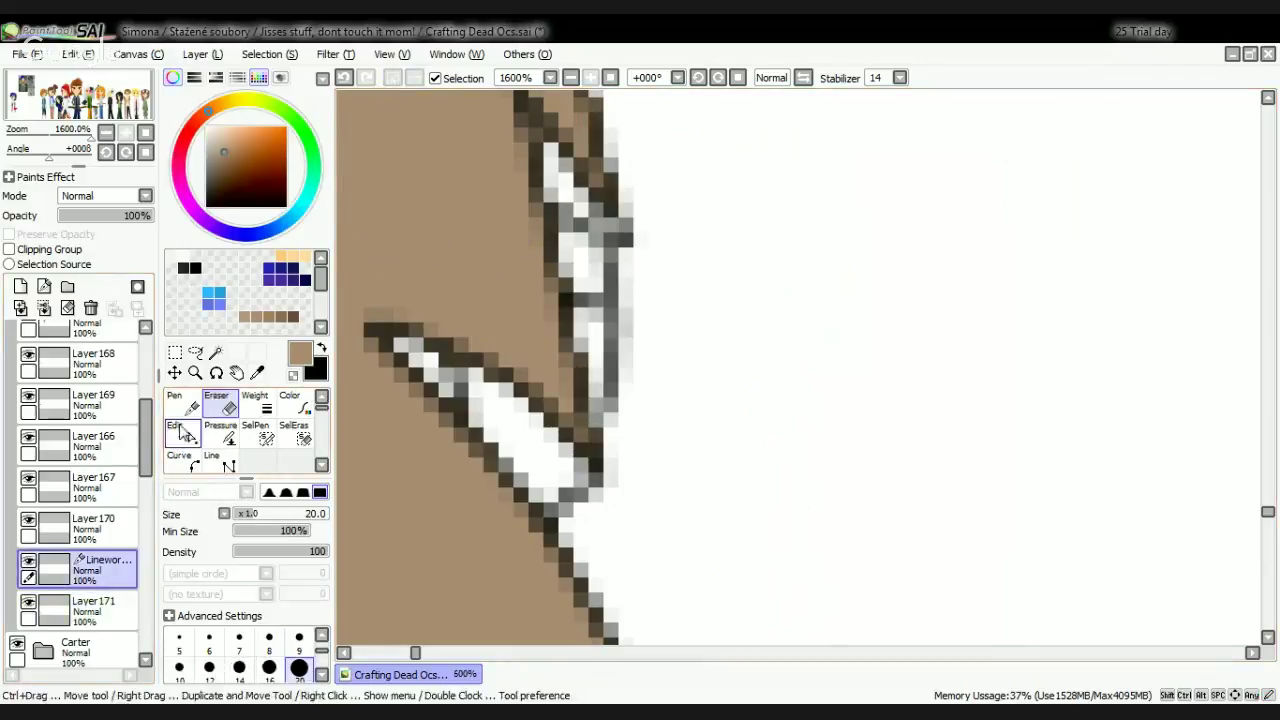
click(215, 352)
click(540, 451)
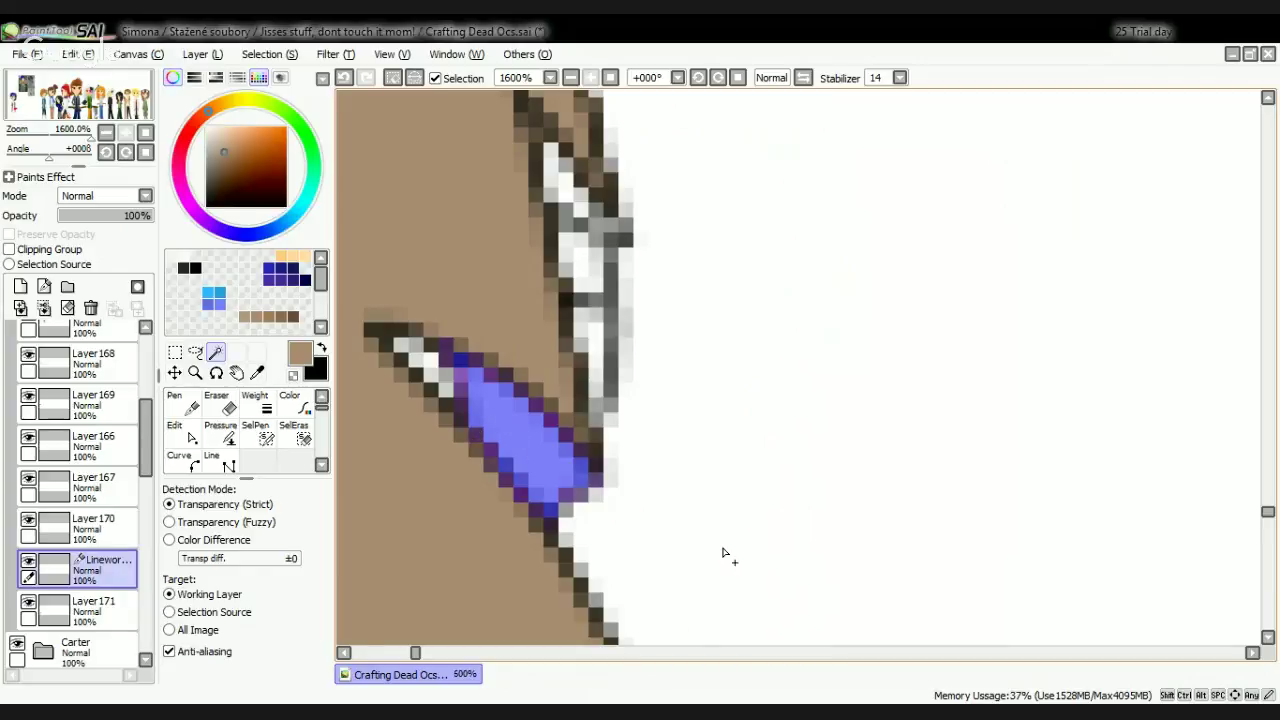
scroll(724, 553, down, 1)
scroll(545, 433, up, 1)
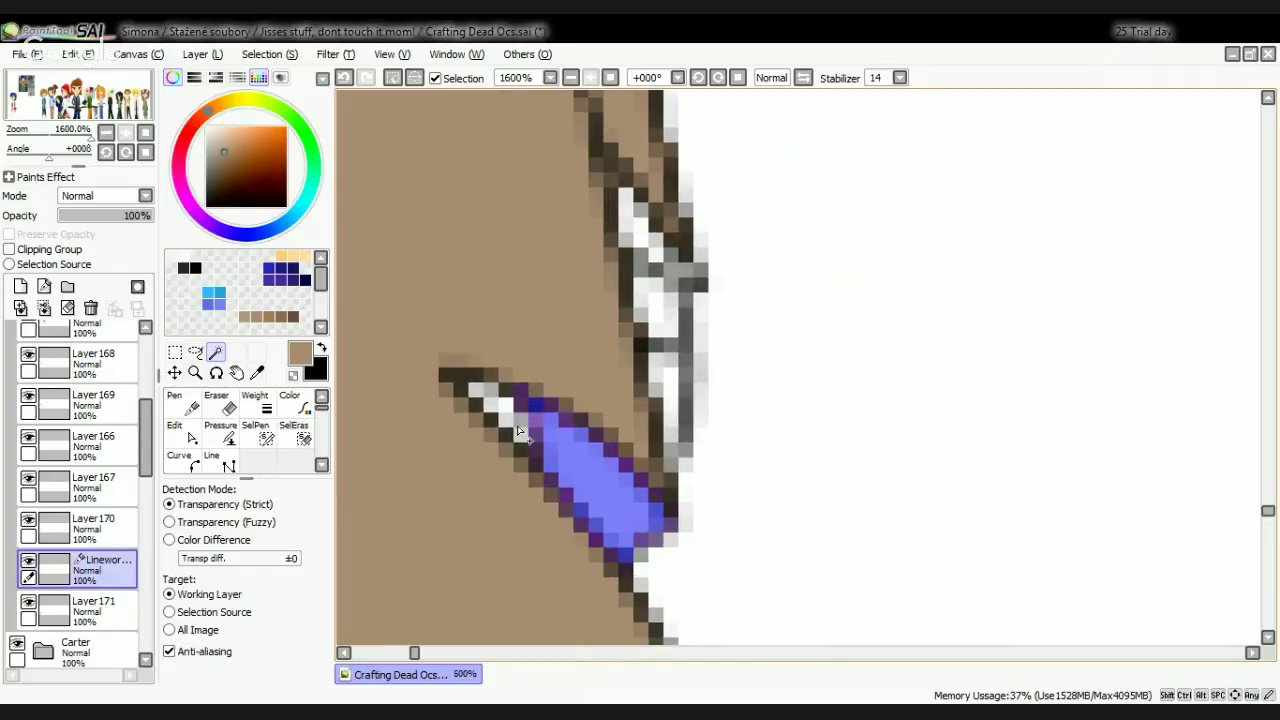
Step: Try extending the selection into the sliver's narrow tip, and undo the added areas
click(521, 430)
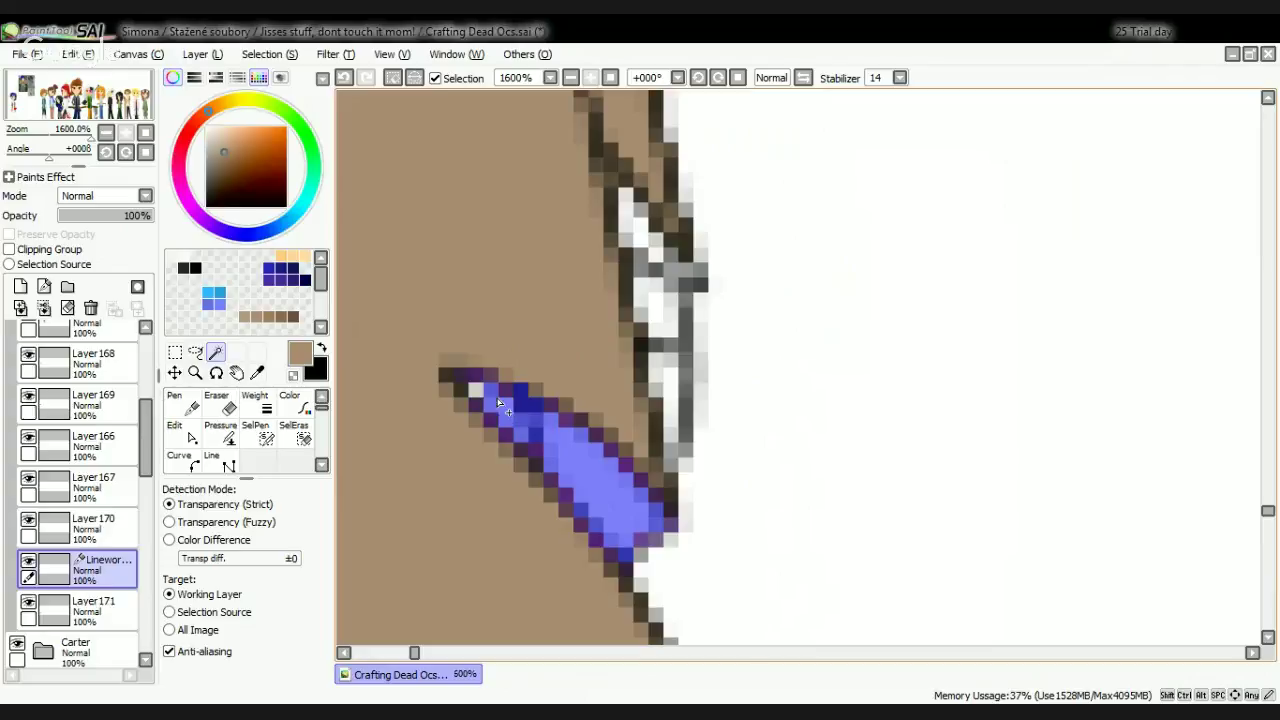
scroll(648, 460, down, 4)
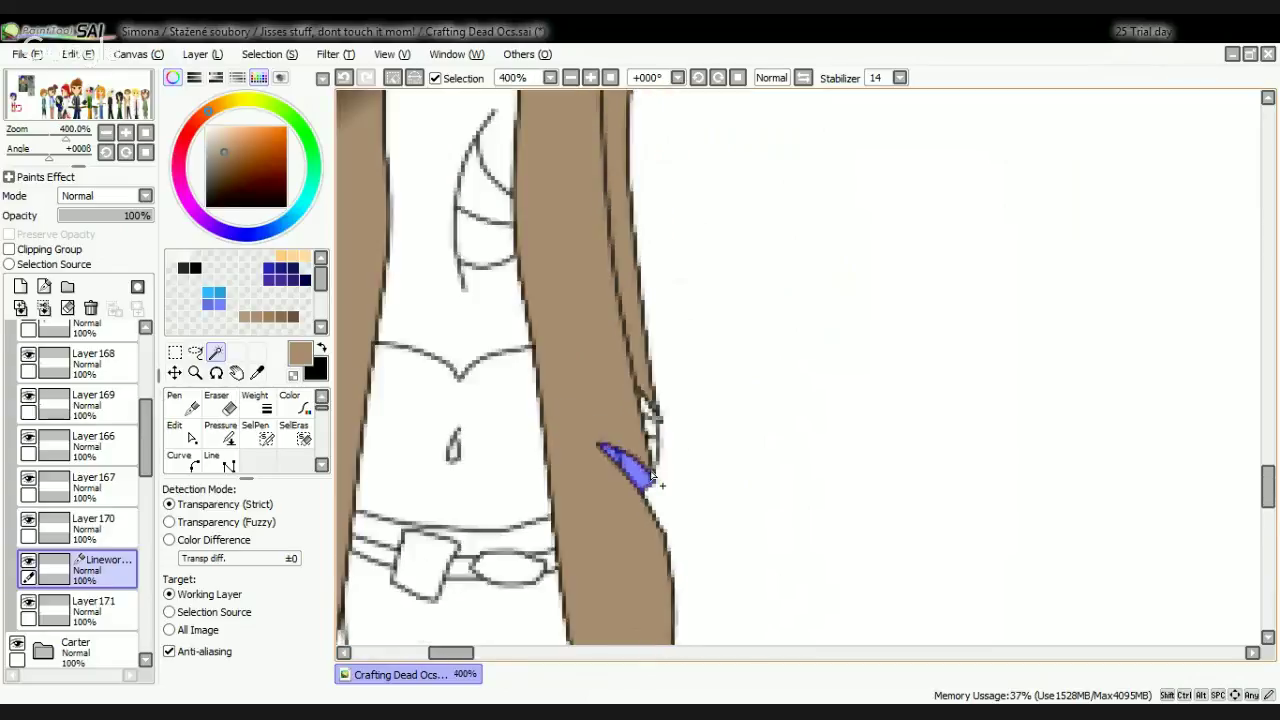
scroll(561, 503, up, 3)
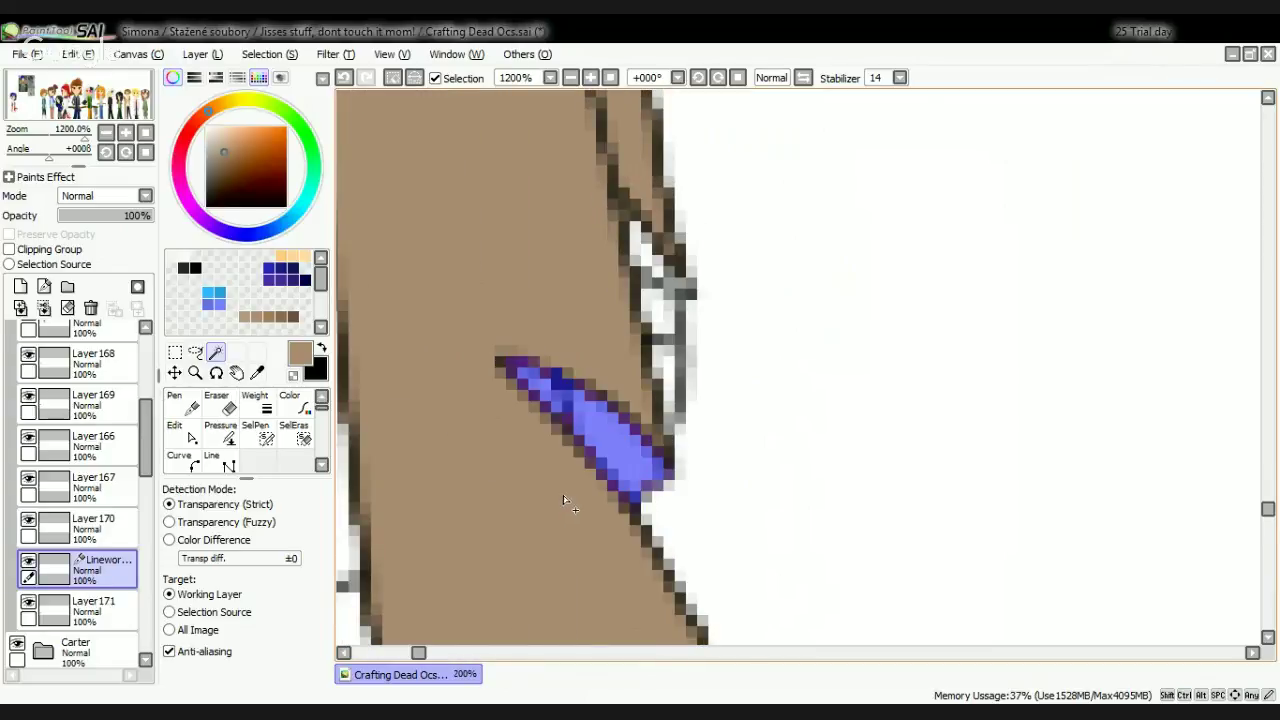
key(ctrl+z)
key(ctrl+z)
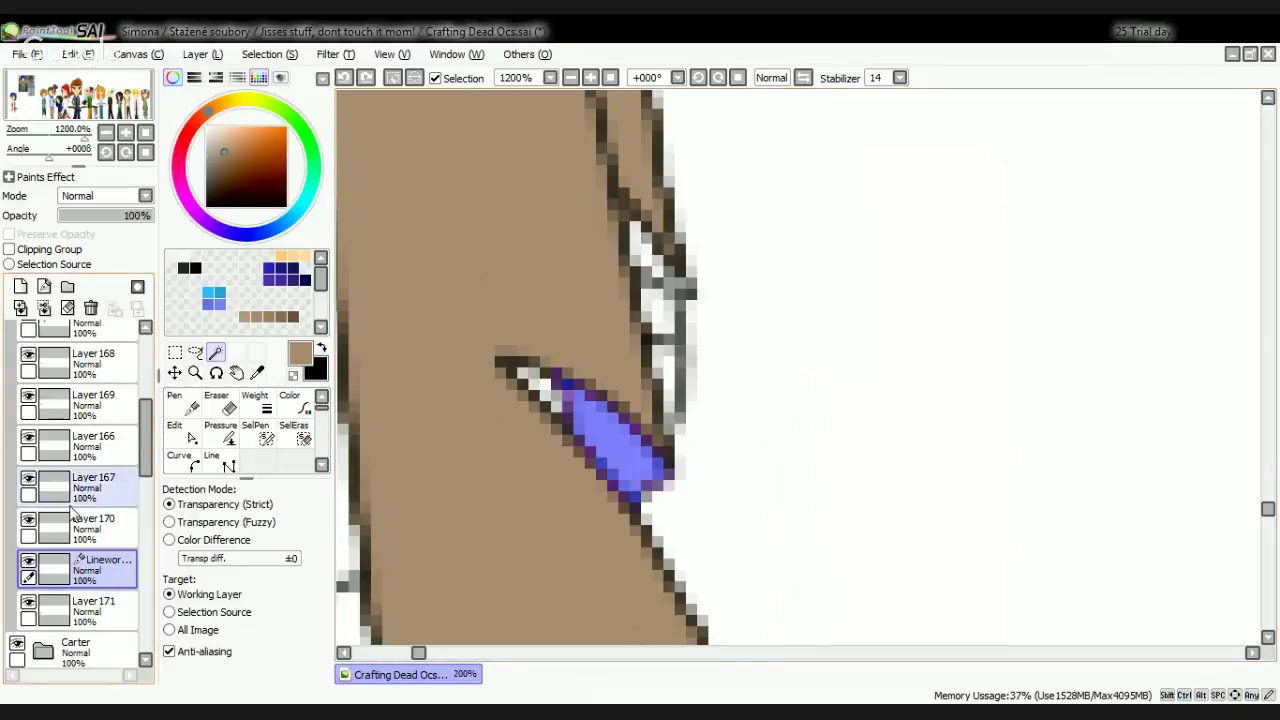
Step: Paint the selected tear at the coat's edge dark brown on Layer171 and shade it with an even darker brown
click(95, 610)
click(178, 401)
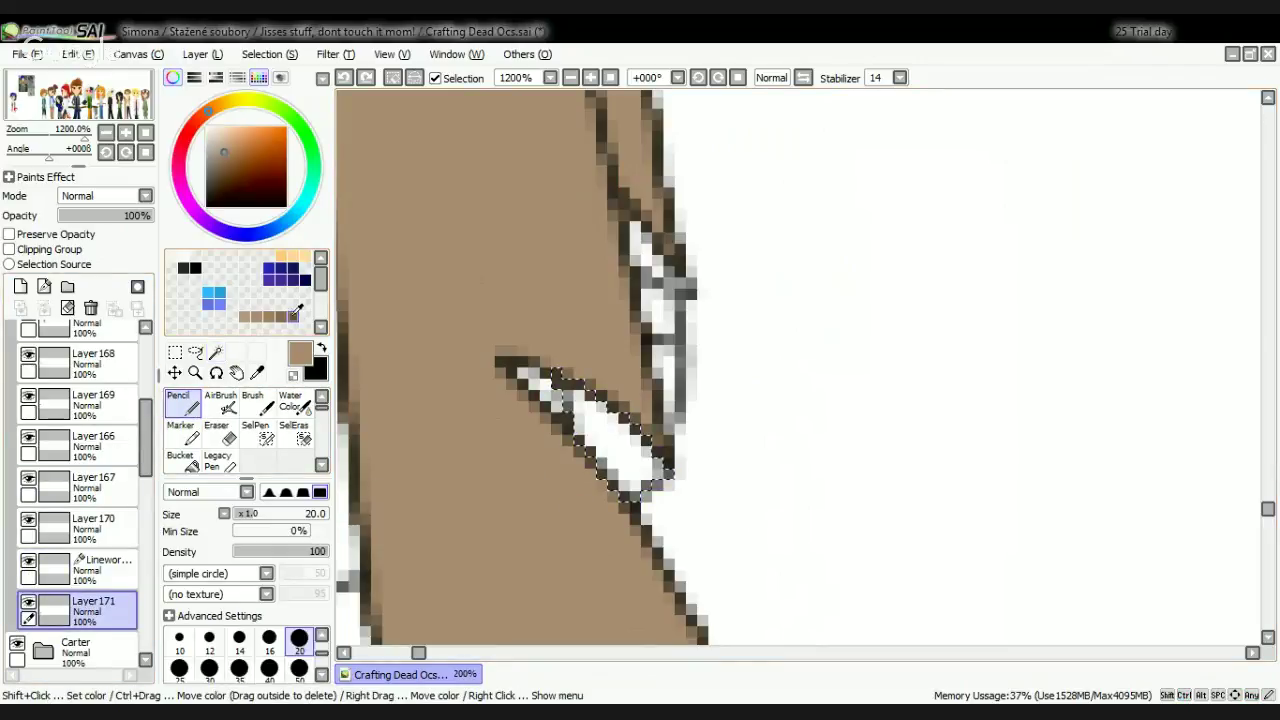
click(291, 316)
drag(591, 408, 657, 400)
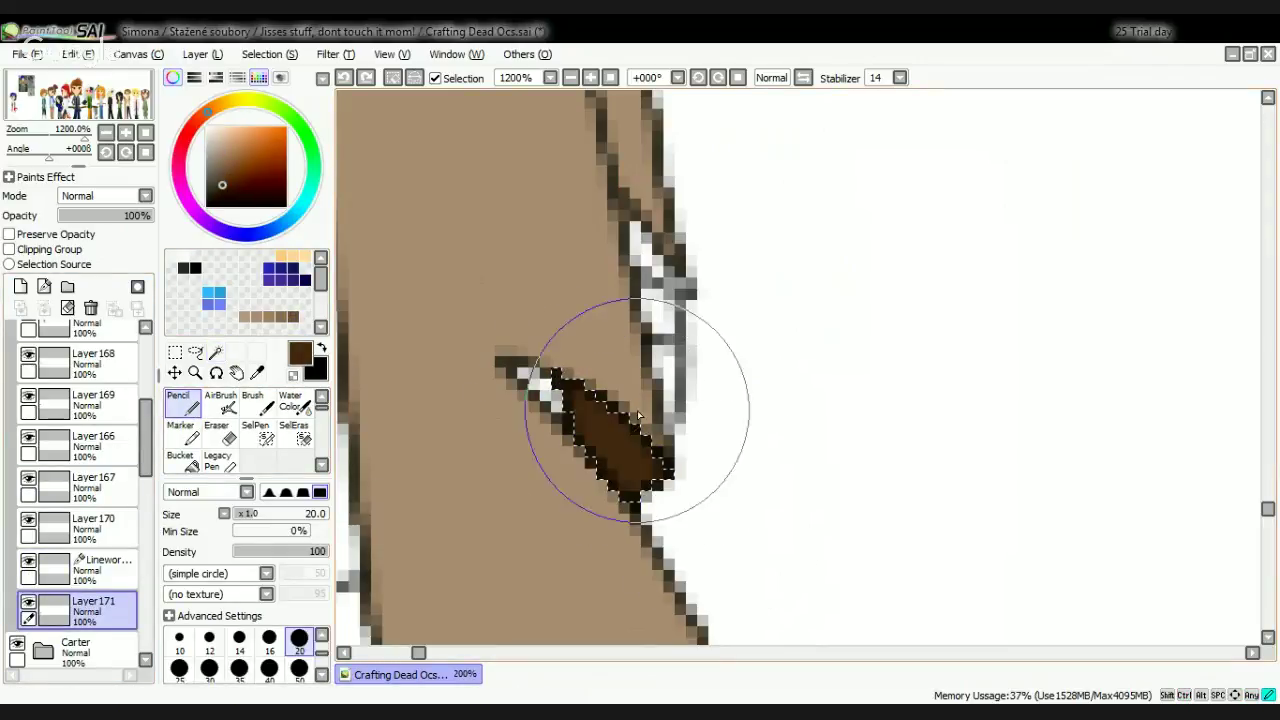
click(219, 193)
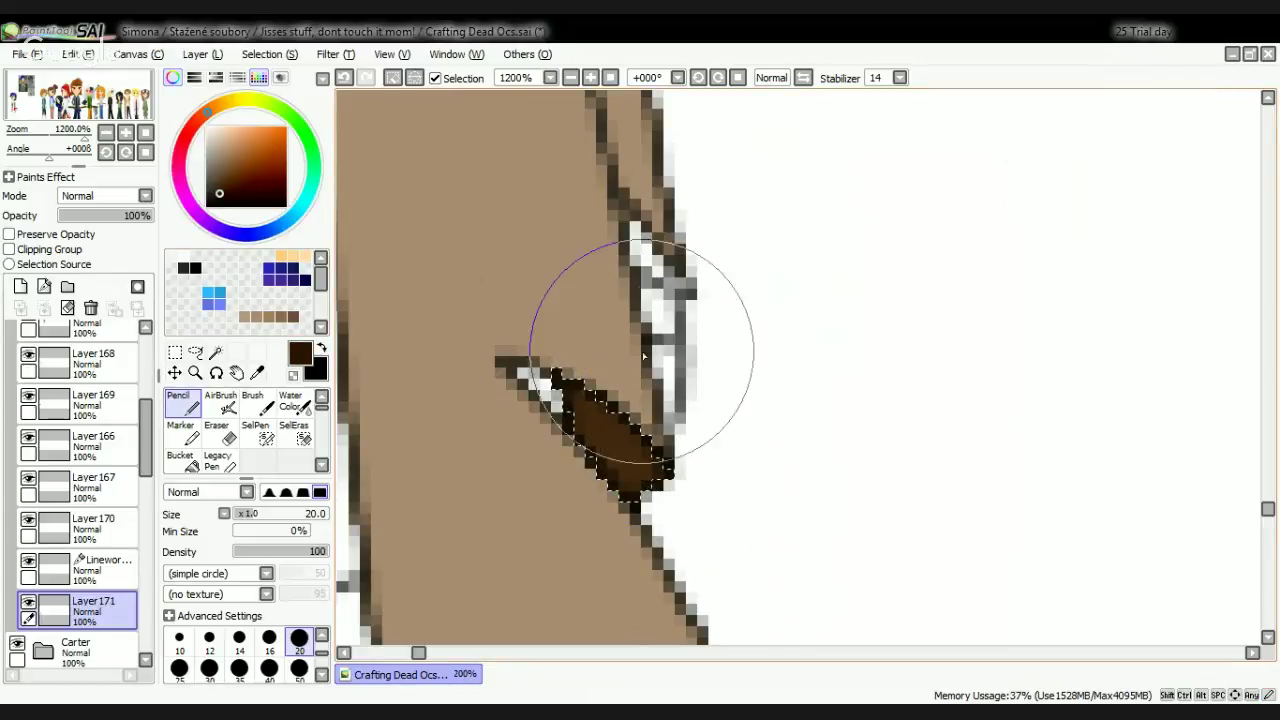
drag(588, 335, 649, 350)
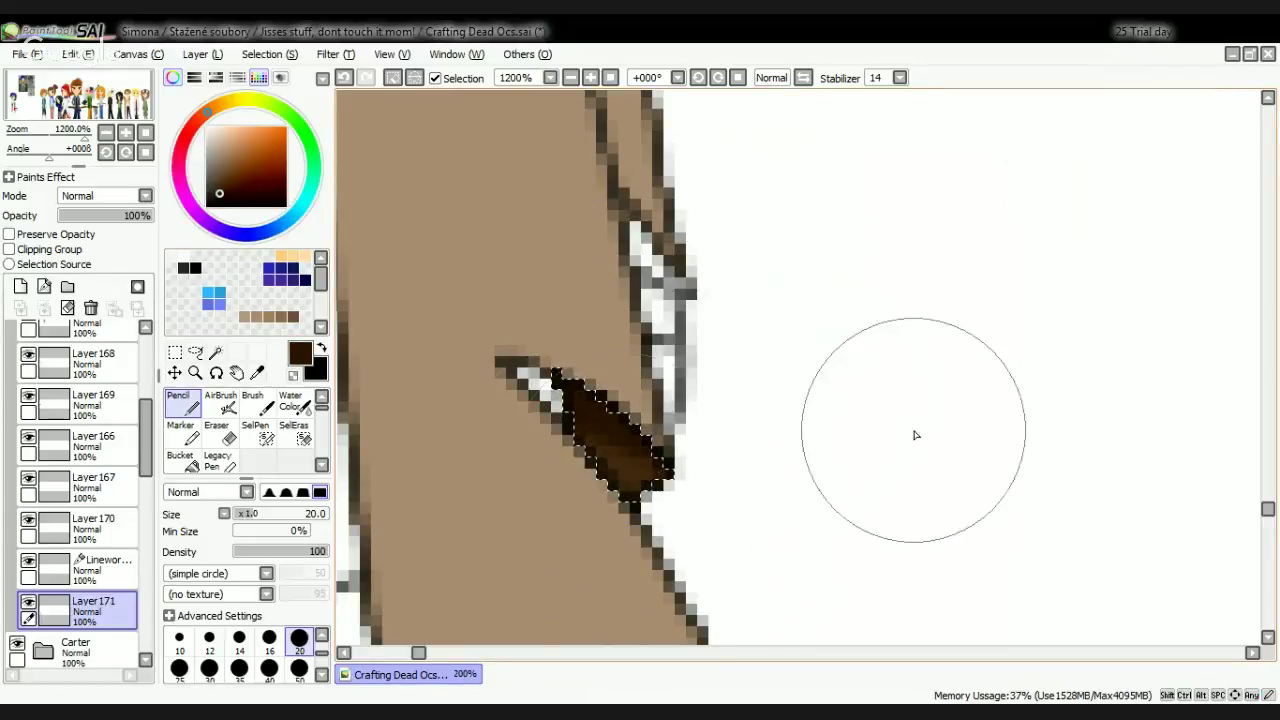
Step: Soften the tear's shading with the Blur brush at size 5 and clear the selection
scroll(328, 434, down, 2)
click(295, 432)
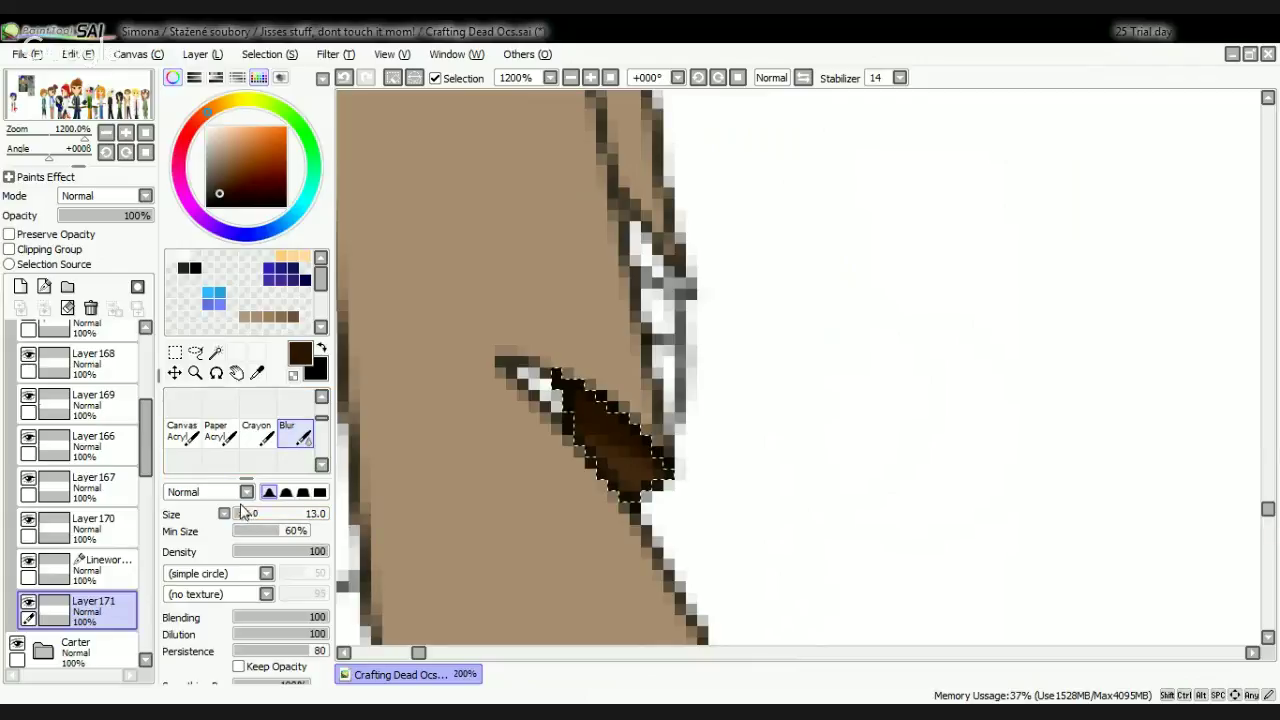
click(239, 513)
scroll(666, 464, up, 1)
mouse_move(568, 470)
mouse_down()
mouse_move(613, 503)
mouse_move(611, 466)
mouse_move(642, 437)
mouse_up()
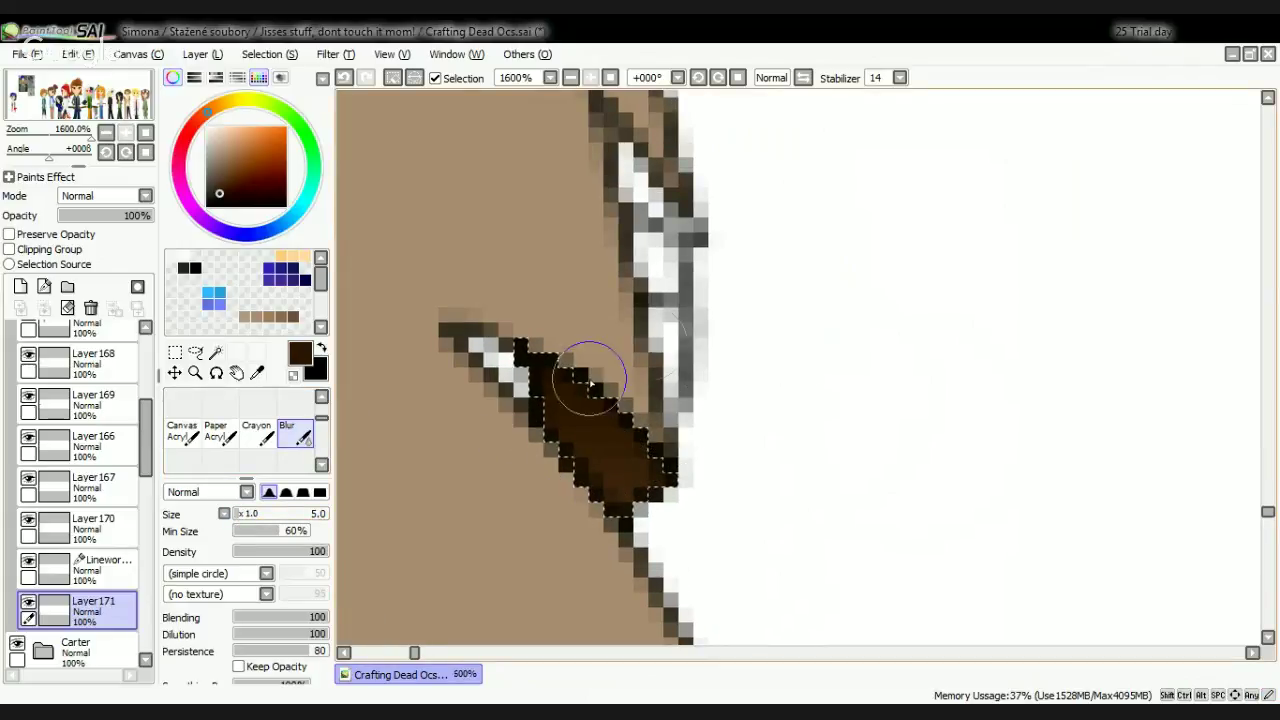
click(392, 78)
Step: On the linework layer beside Layer171, close off the shoulder of the straight sleeve with a size 1 SelPen line
scroll(725, 493, down, 1)
scroll(725, 493, down, 8)
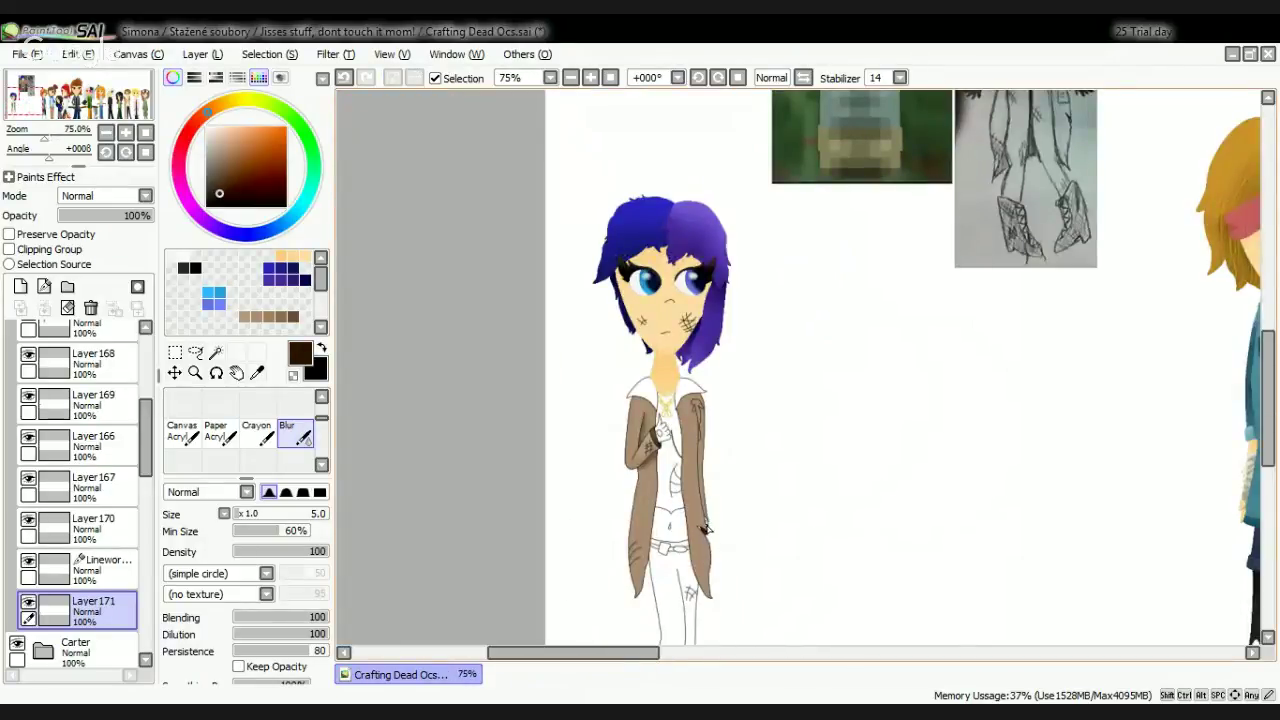
scroll(705, 530, up, 1)
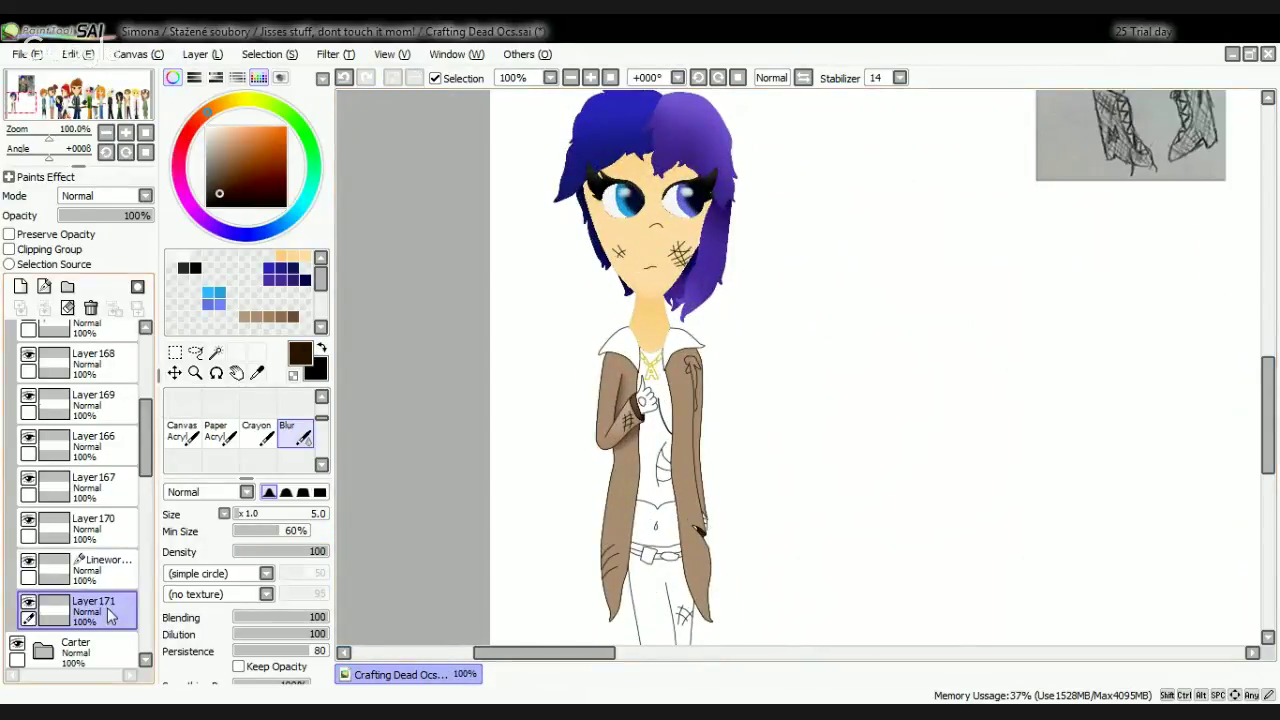
scroll(236, 442, up, 2)
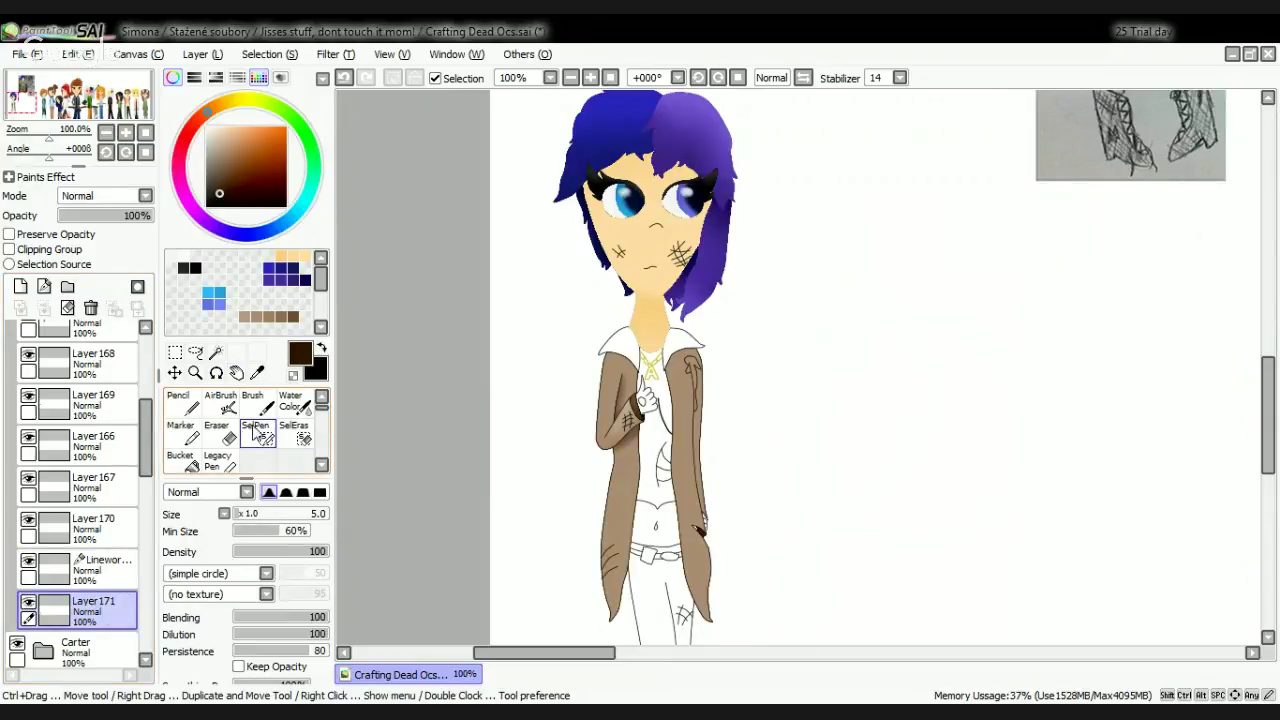
click(260, 434)
click(112, 567)
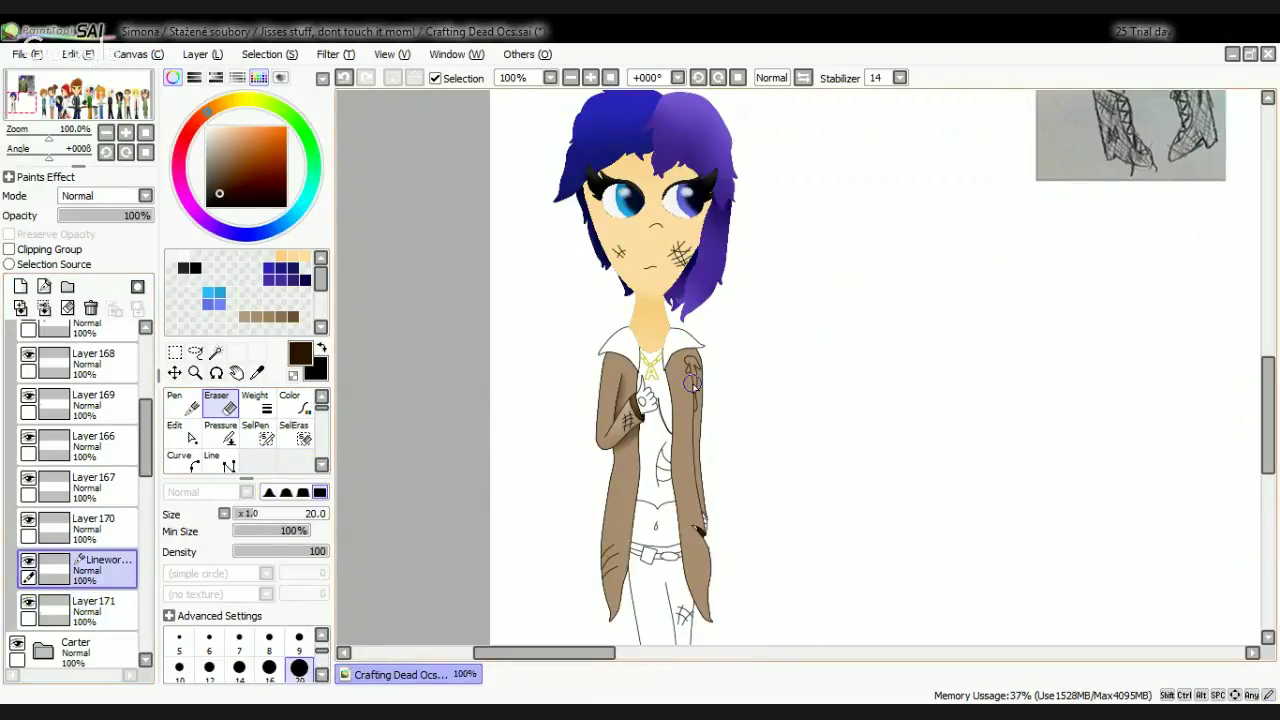
scroll(707, 361, up, 5)
click(258, 432)
scroll(621, 365, up, 2)
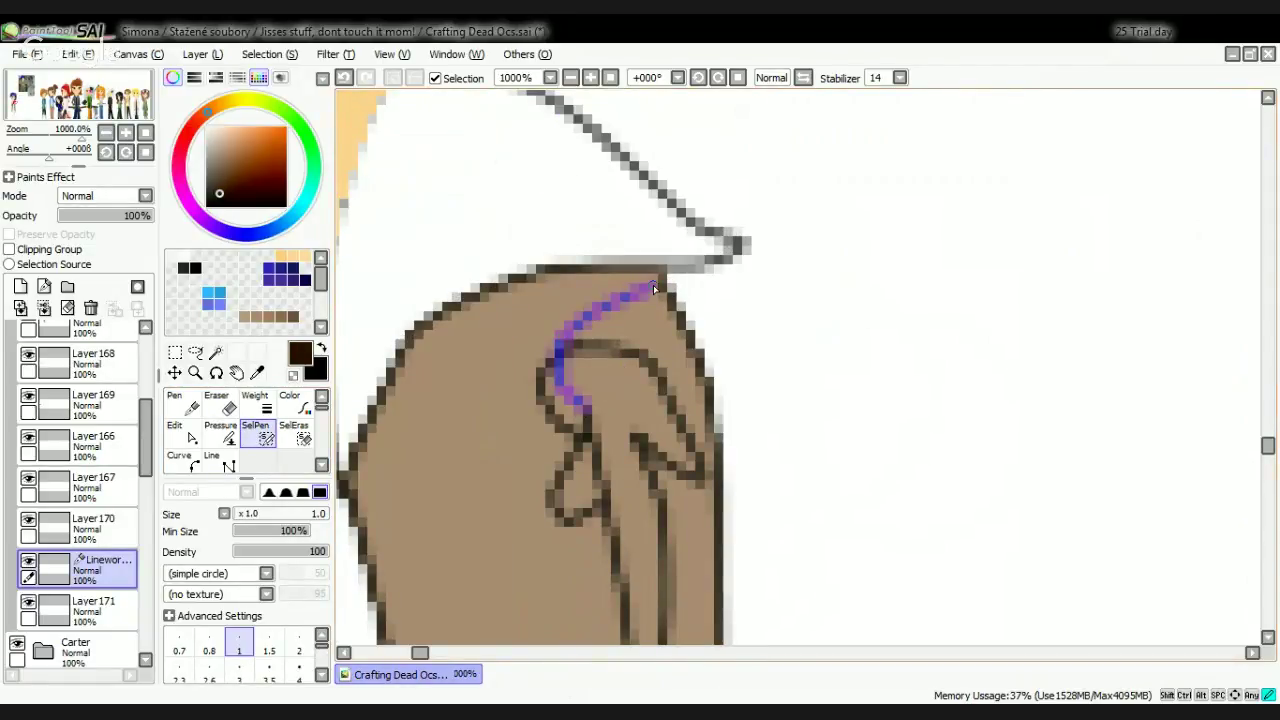
Step: Select the whole enclosed area of the straight sleeve with the Magic Wand, down to the cuff
click(215, 352)
click(617, 377)
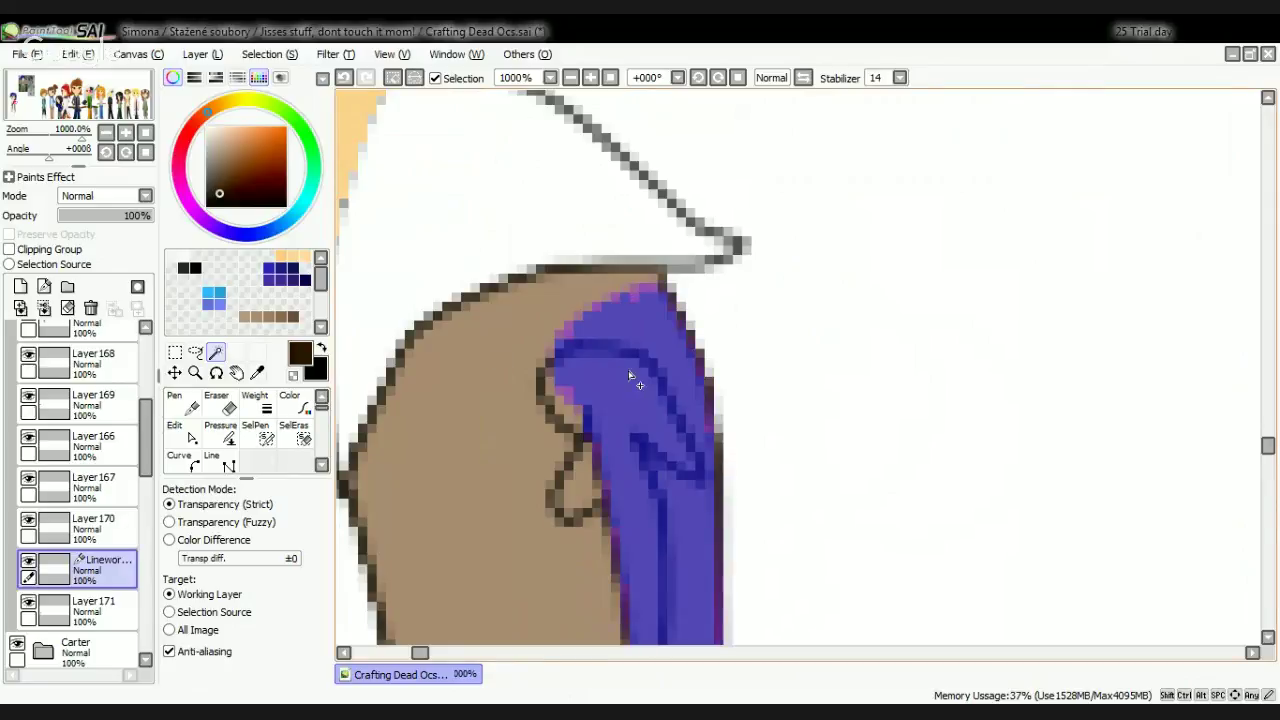
scroll(640, 400, down, 5)
scroll(682, 618, up, 8)
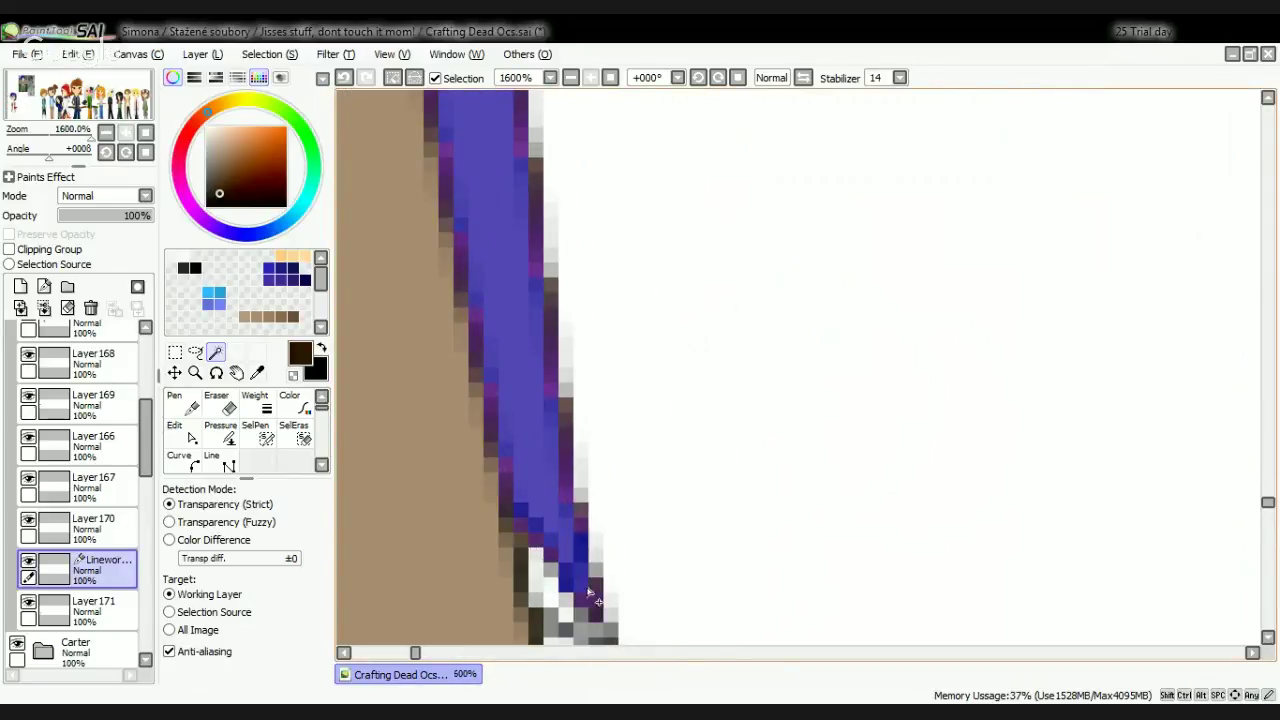
scroll(590, 594, down, 8)
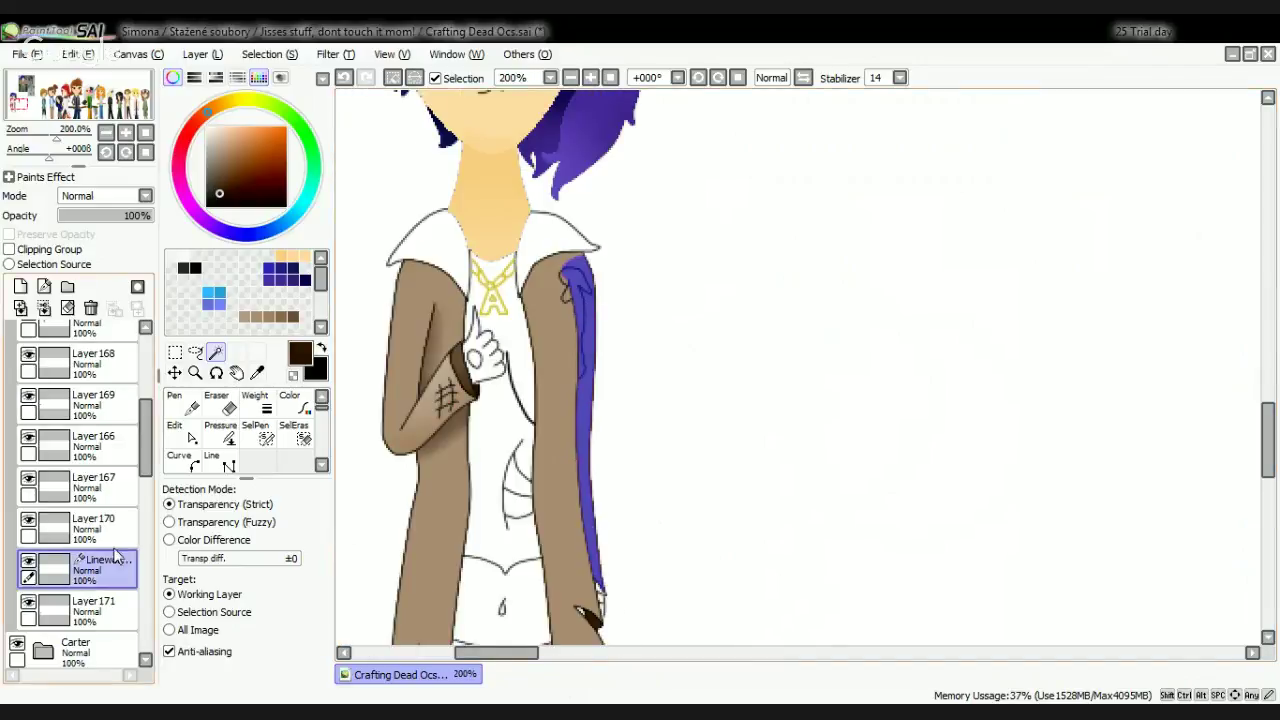
Step: Paint a darker brown shadow along the selected straight sleeve on Layer171 with the size 20 Pencil
click(95, 607)
click(180, 400)
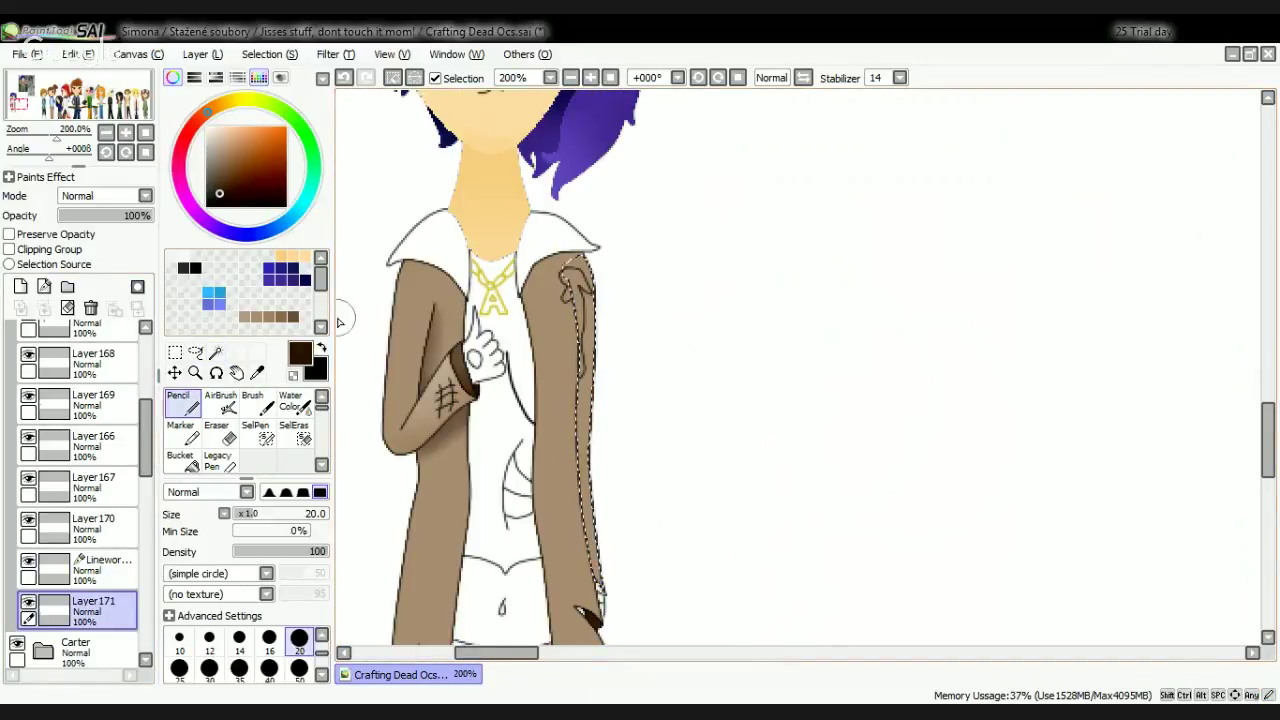
alt+click(395, 360)
drag(565, 297, 566, 310)
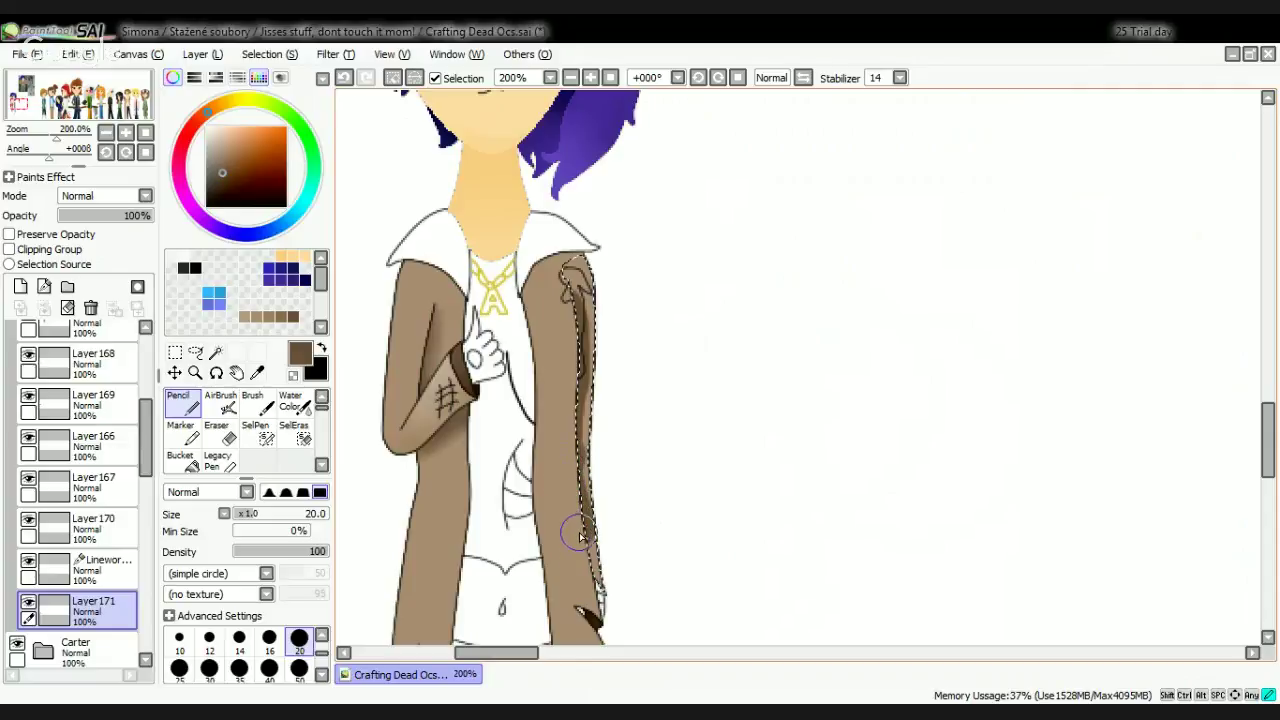
Step: Blend the shadow along the straight sleeve with the Blur brush at size 17
scroll(250, 430, down, 2)
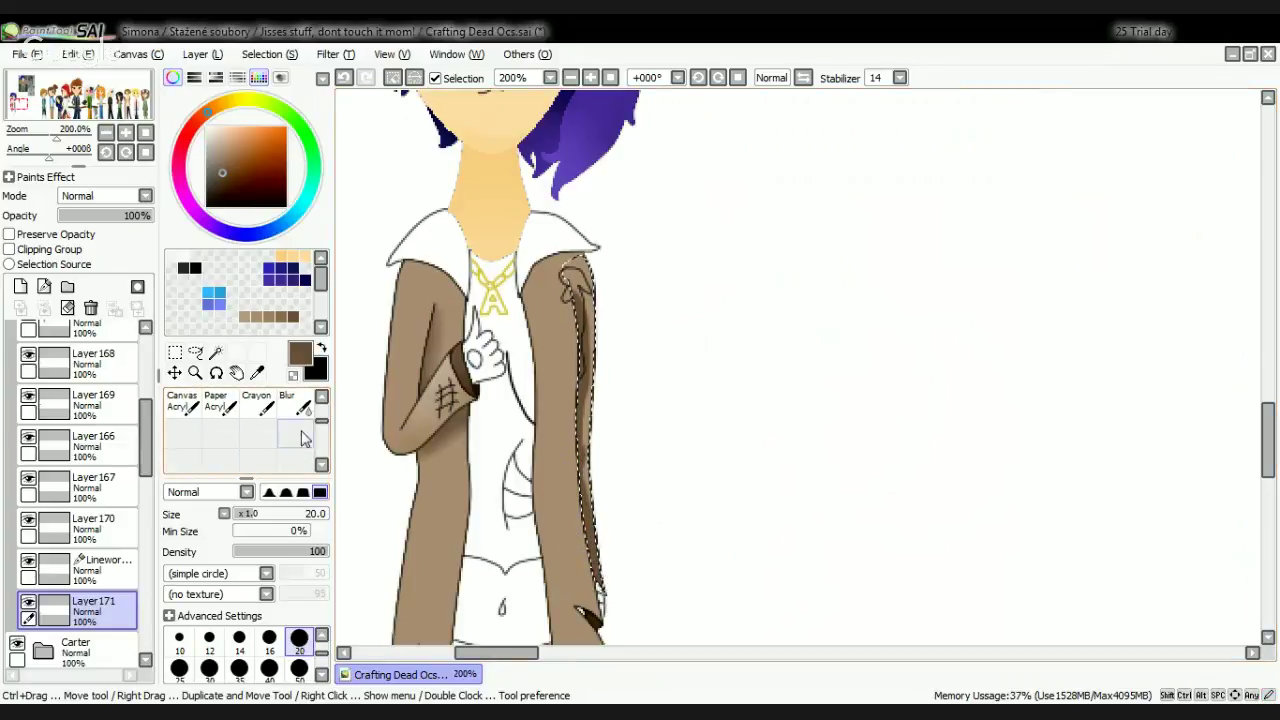
click(295, 403)
drag(243, 514, 248, 514)
scroll(597, 362, up, 4)
mouse_move(575, 200)
mouse_down()
mouse_move(578, 229)
mouse_move(567, 200)
mouse_up()
scroll(634, 429, down, 5)
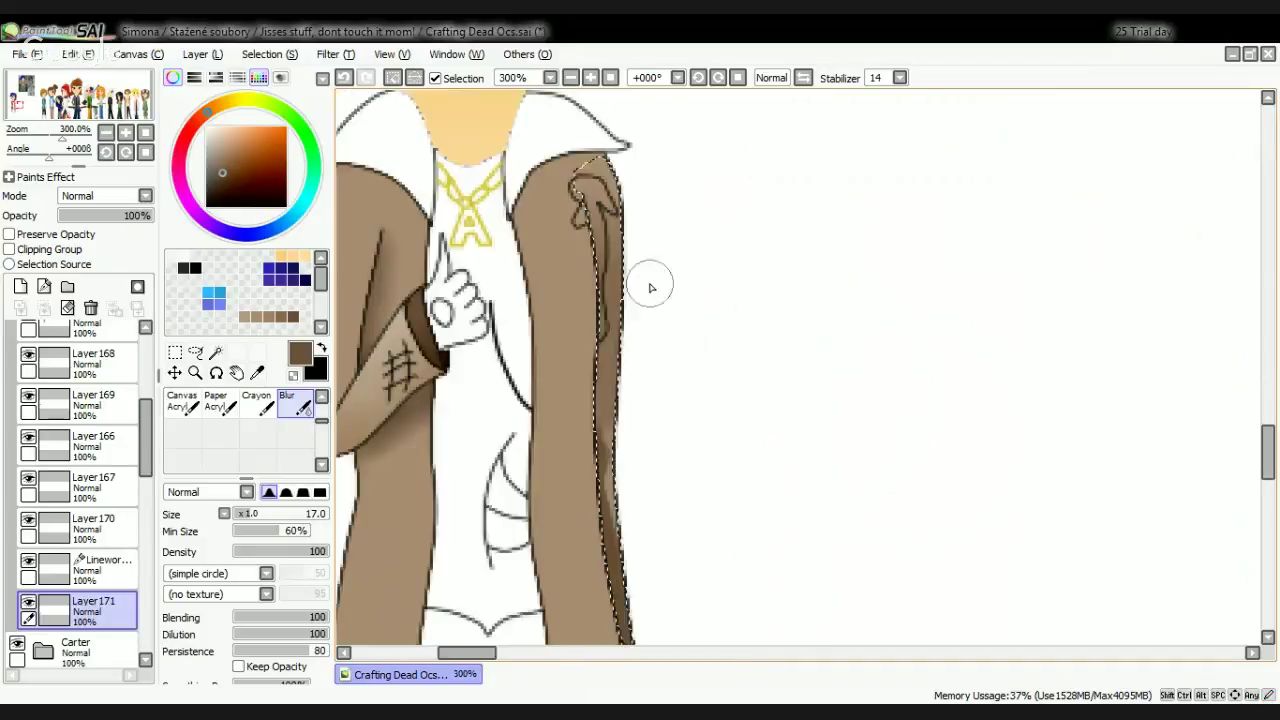
scroll(627, 409, up, 4)
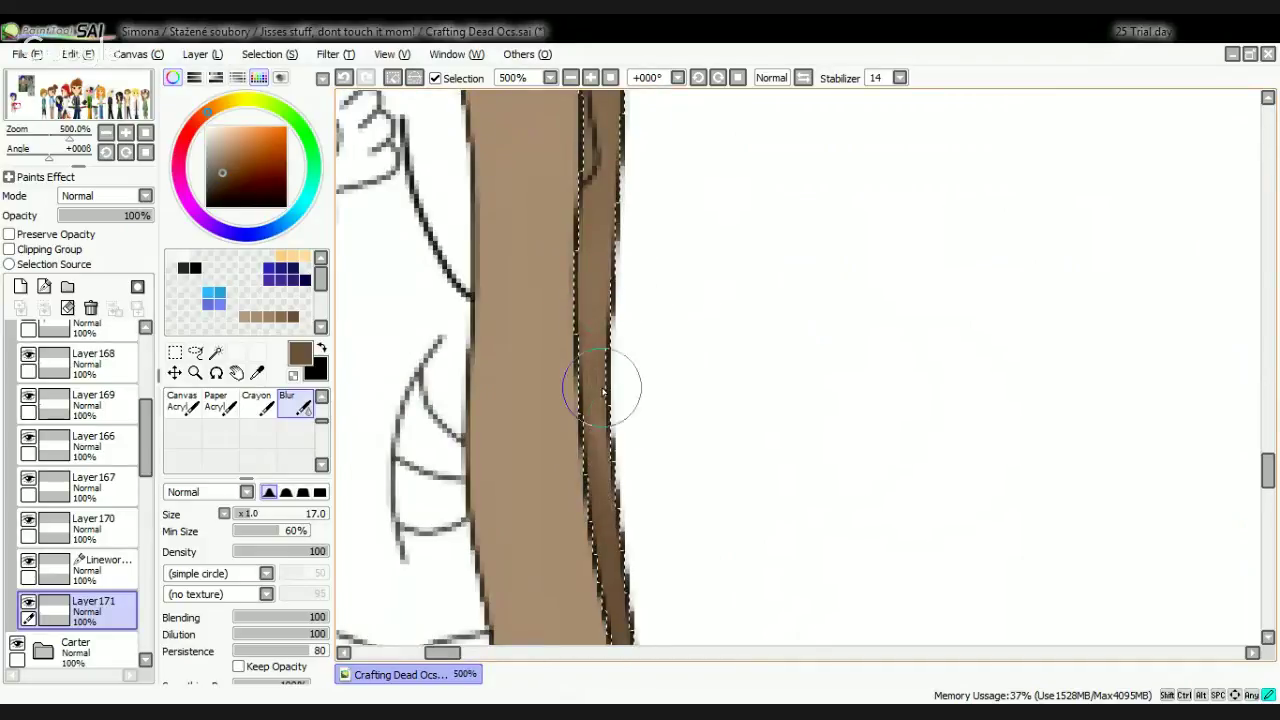
scroll(634, 384, down, 1)
scroll(634, 384, up, 1)
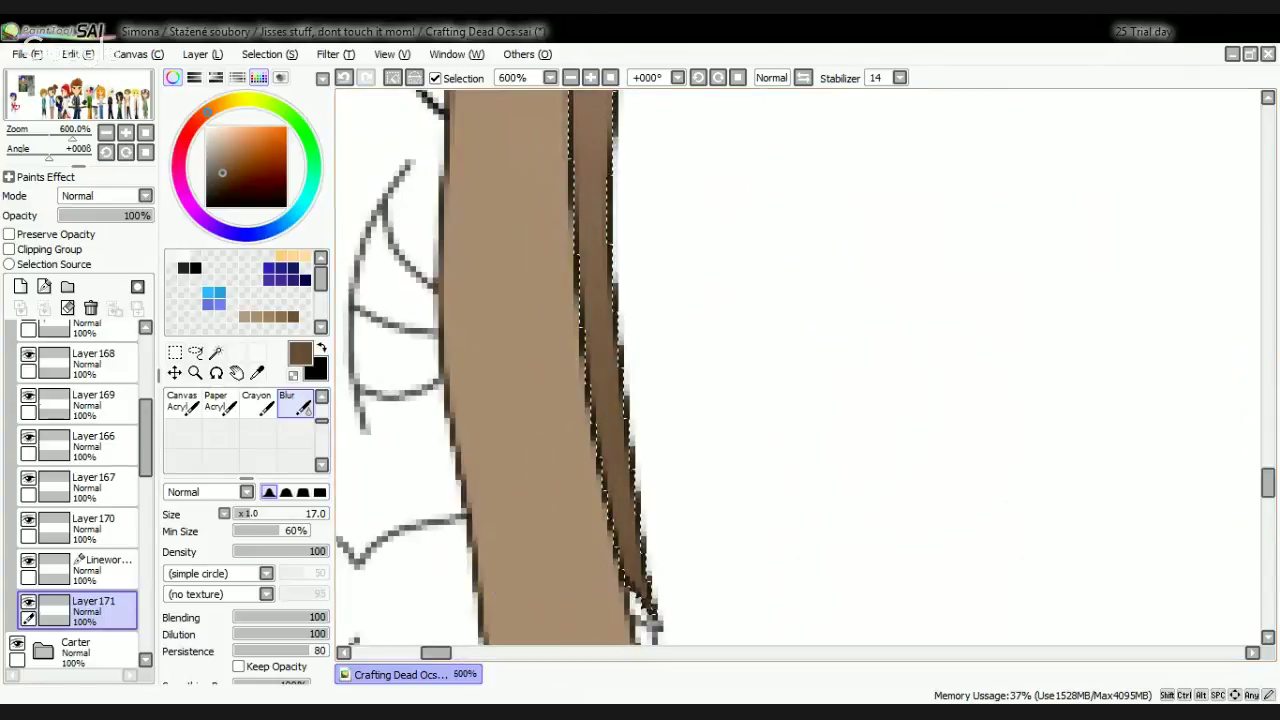
Step: Examine the full character line-up and the shaded coat at different magnifications
key(alt+Tab)
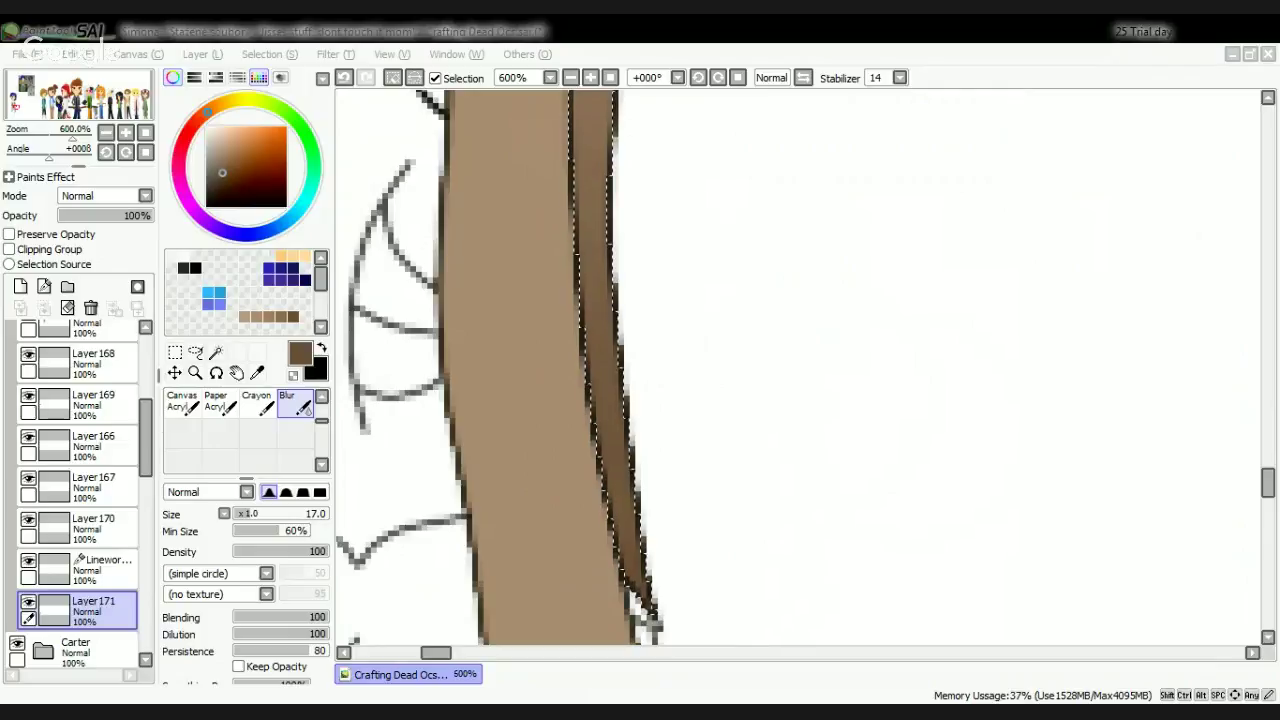
scroll(183, 410, up, 3)
click(183, 410)
scroll(640, 400, down, 10)
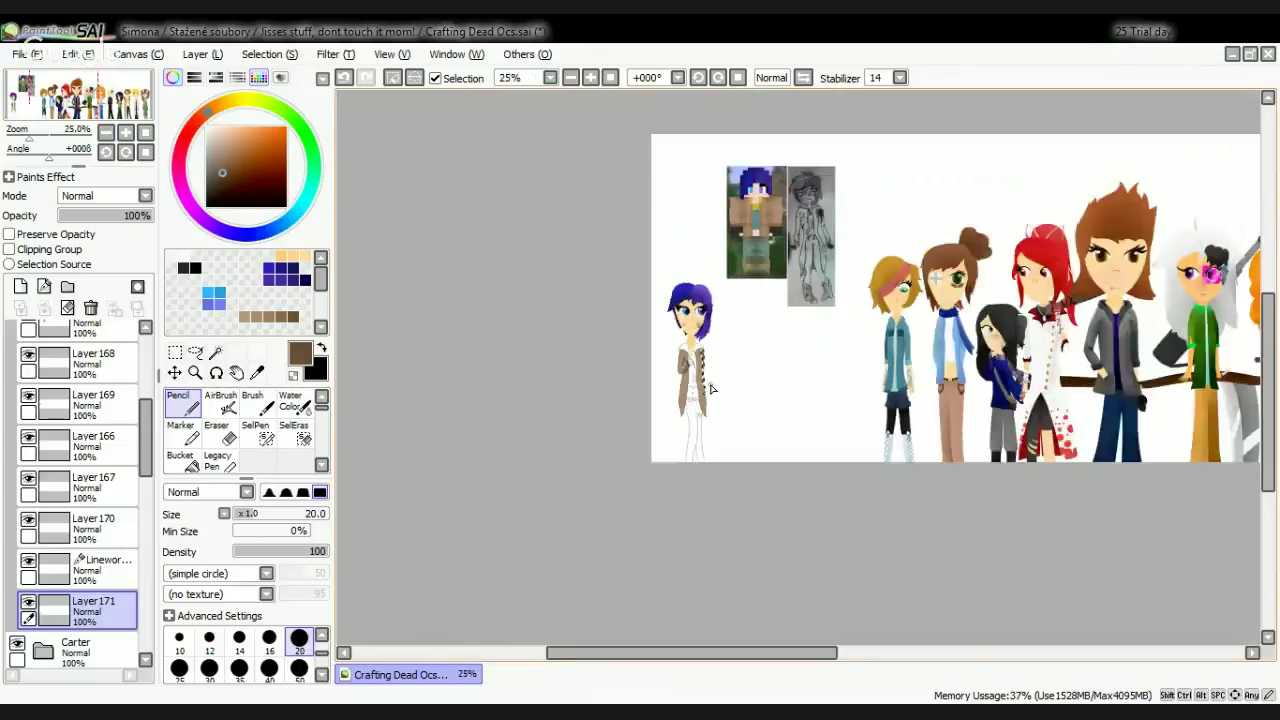
scroll(840, 389, down, 2)
scroll(1040, 410, up, 2)
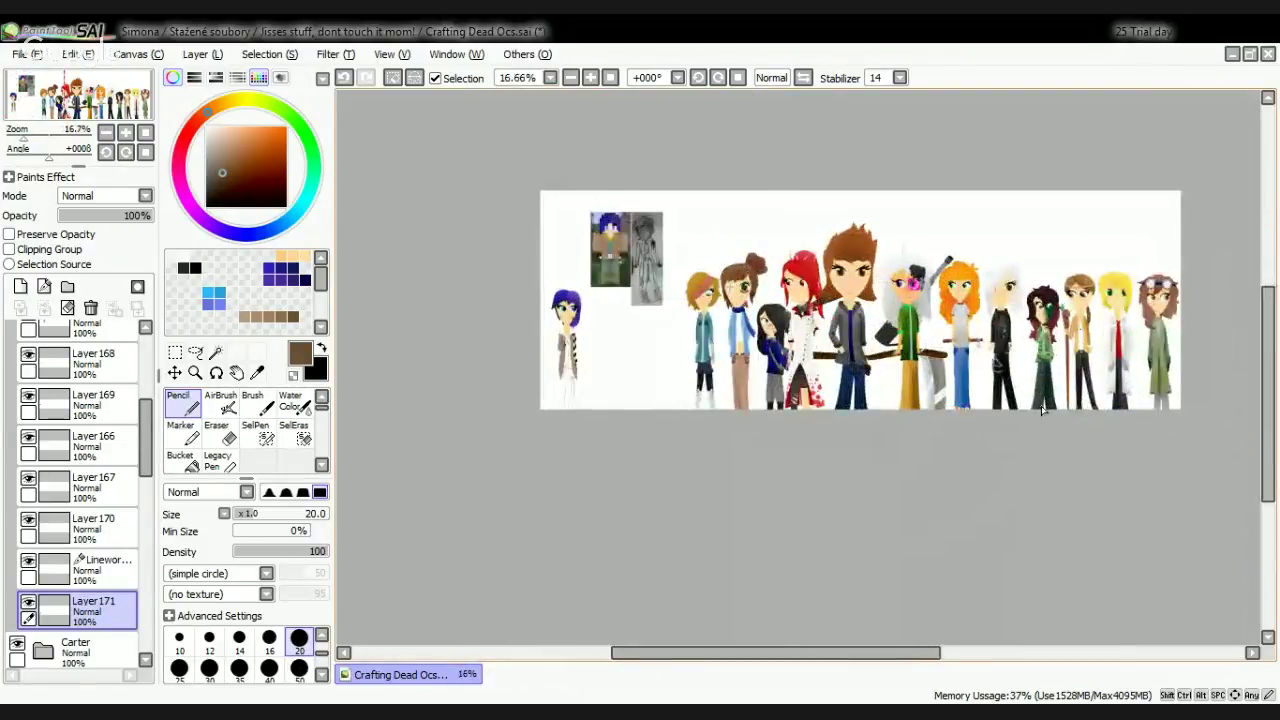
scroll(869, 523, up, 1)
drag(780, 655, 812, 654)
scroll(872, 565, down, 1)
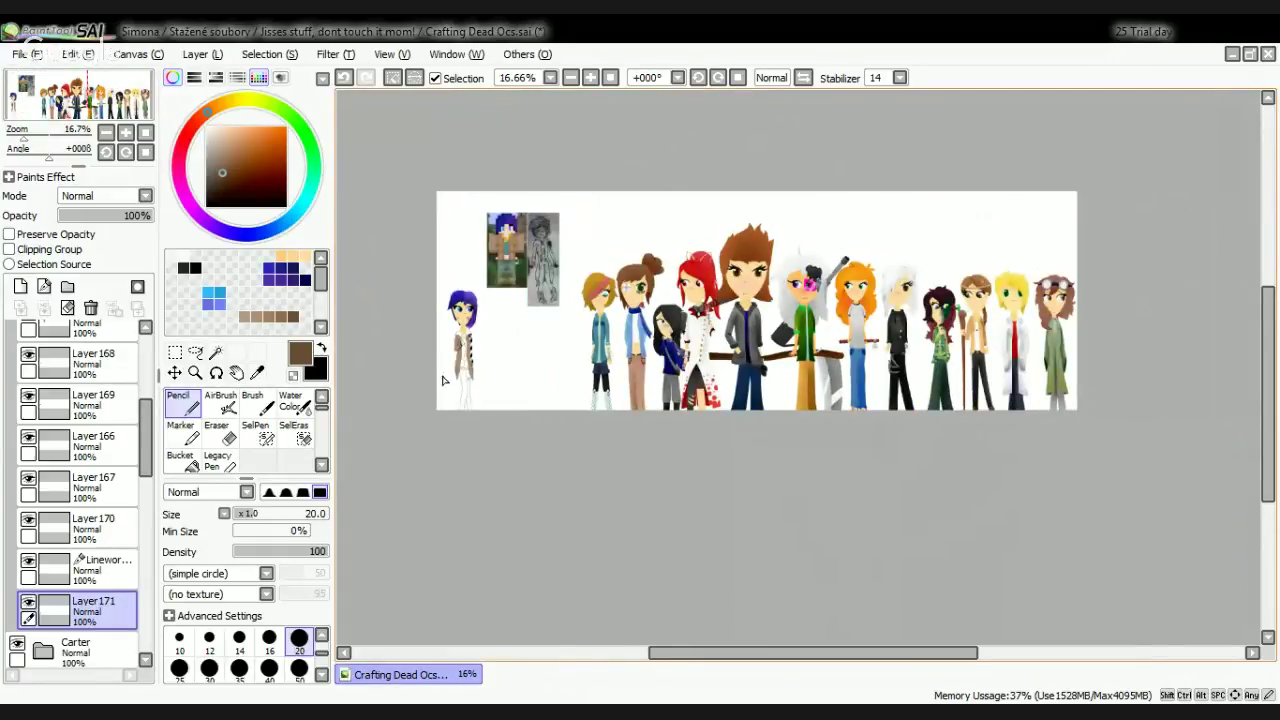
scroll(459, 393, up, 10)
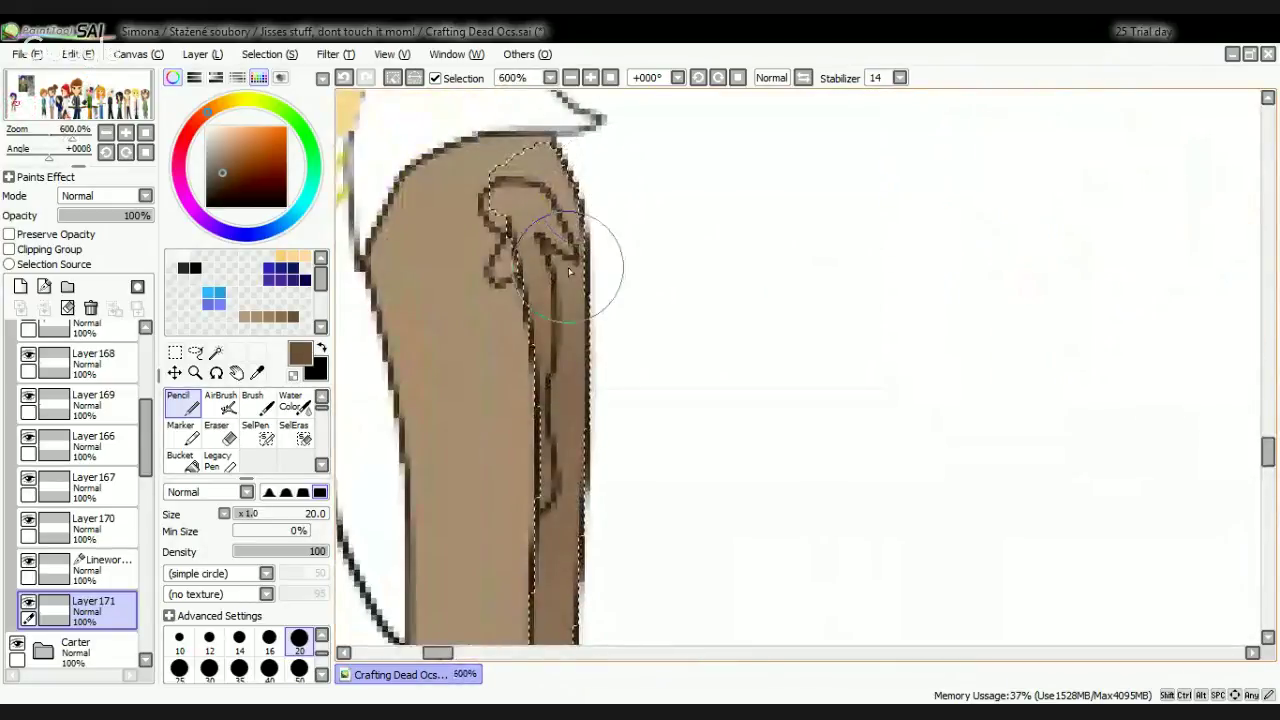
scroll(578, 260, down, 3)
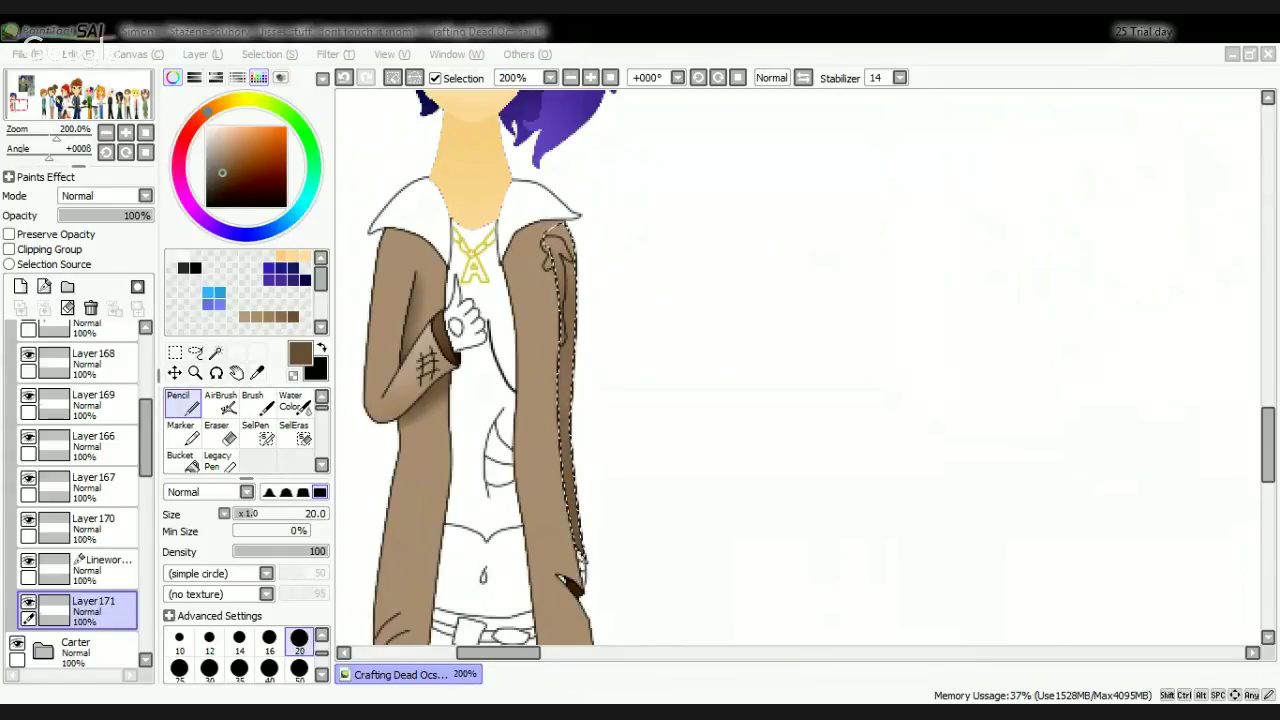
click(1180, 31)
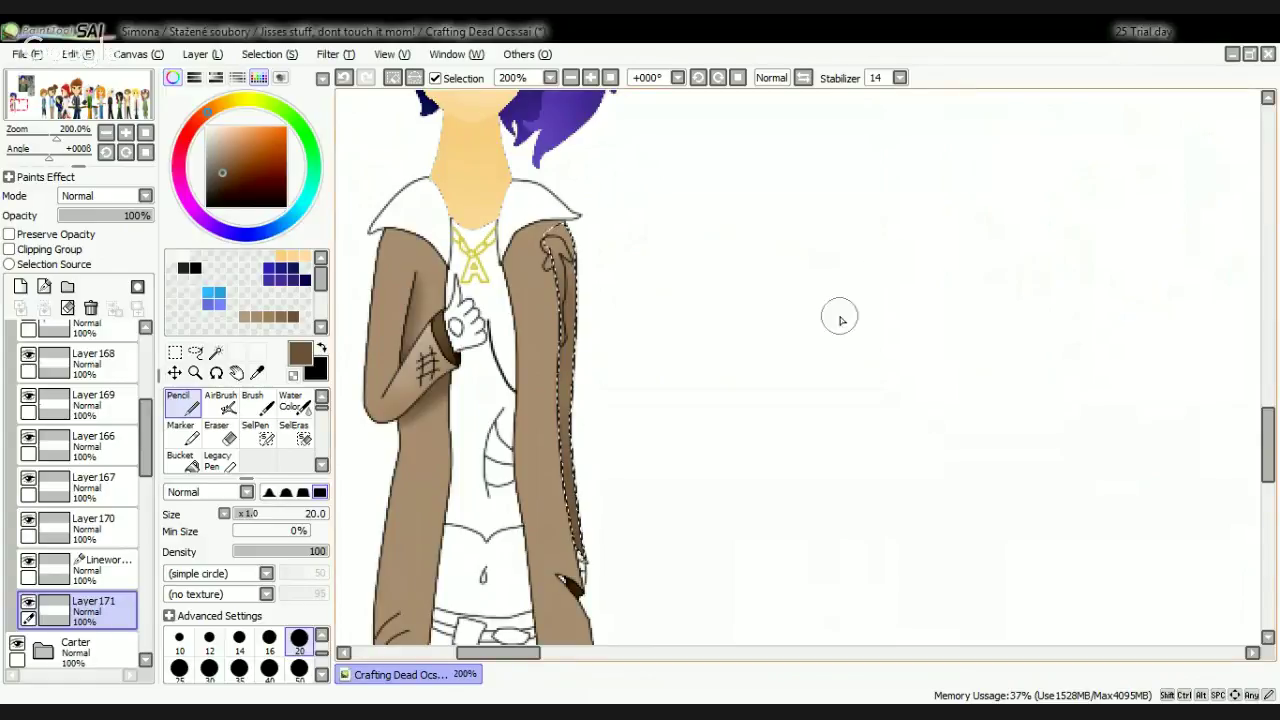
scroll(622, 311, down, 1)
scroll(512, 365, up, 1)
scroll(512, 365, up, 2)
scroll(594, 303, down, 2)
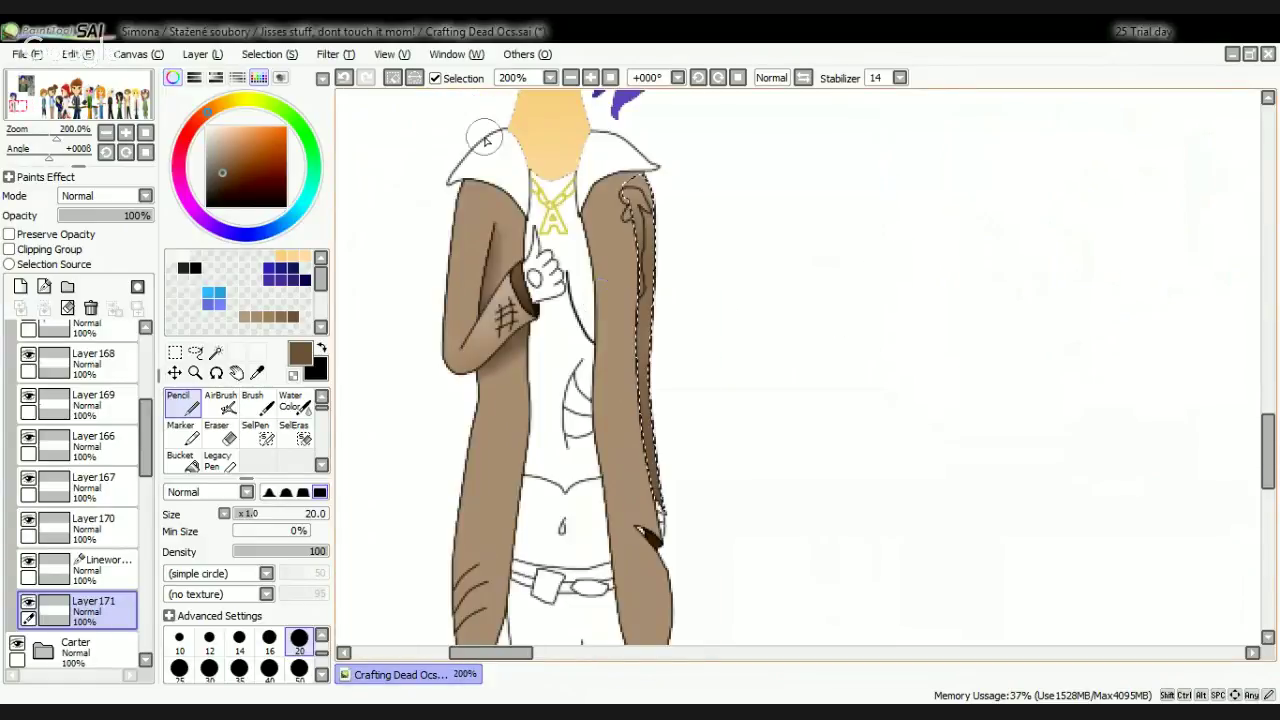
Step: Clear the selection and move the body and coat linework layer below Layer171
click(392, 78)
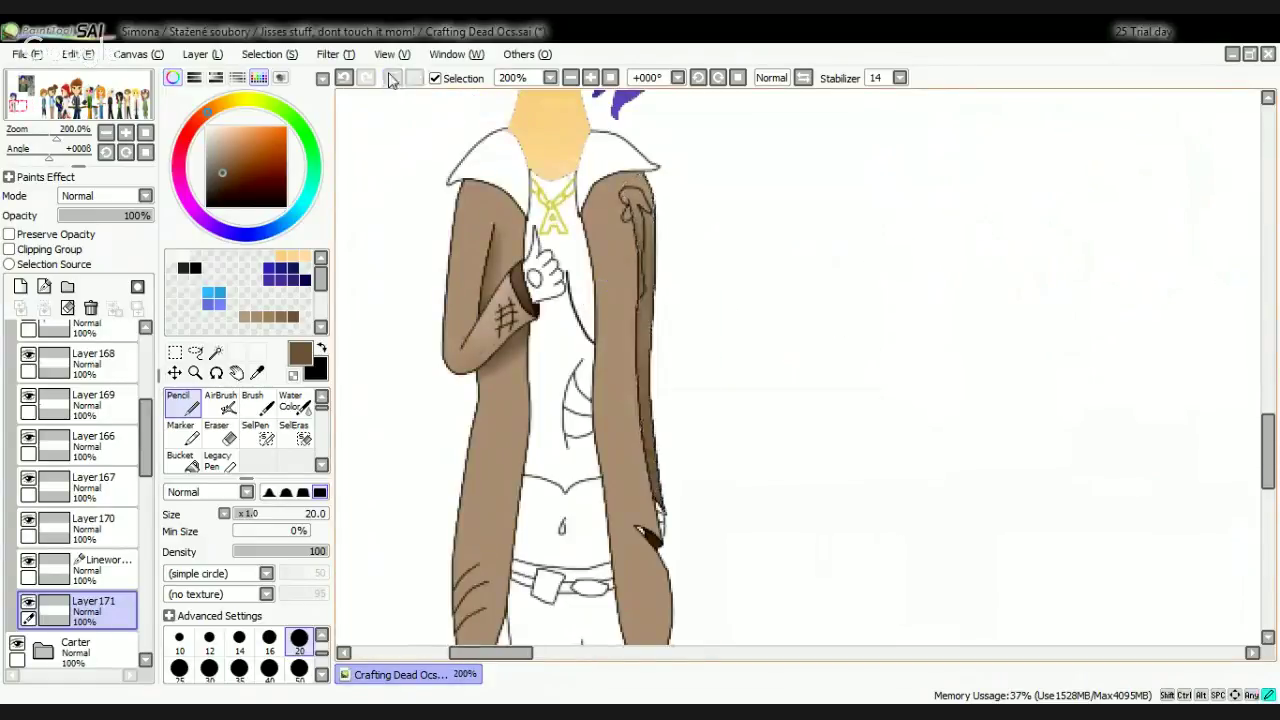
click(40, 565)
click(27, 560)
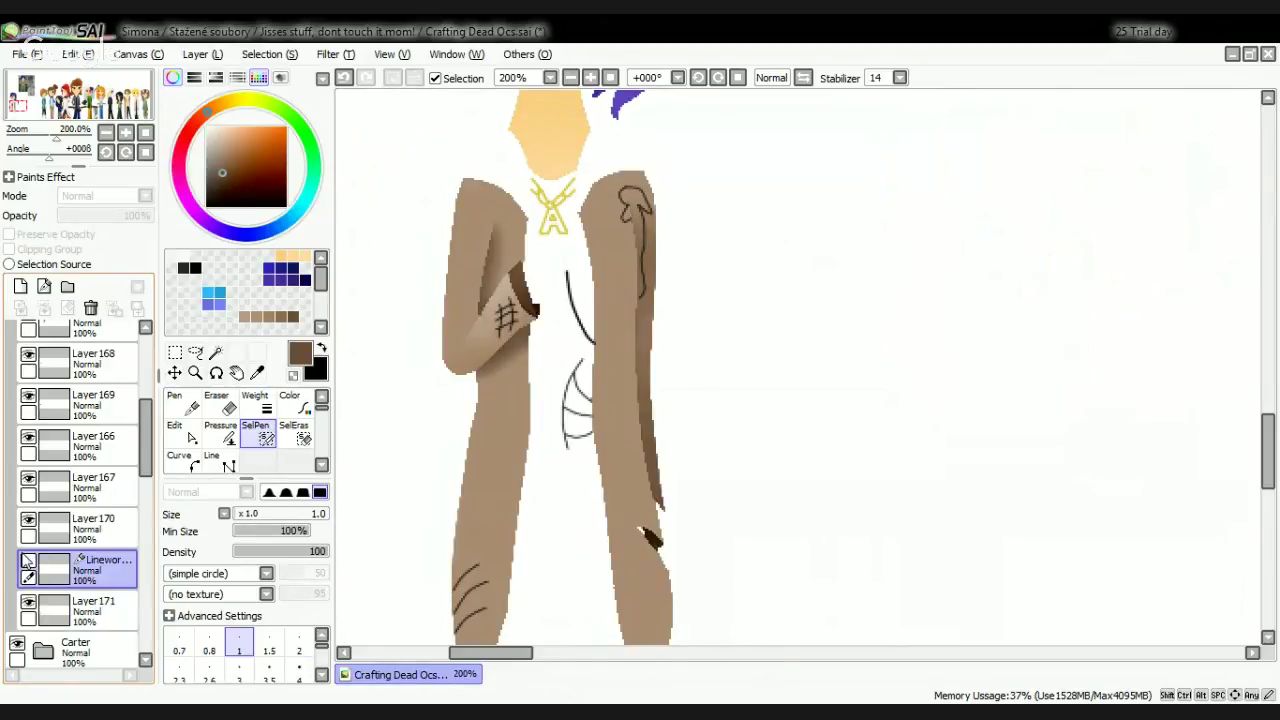
click(27, 560)
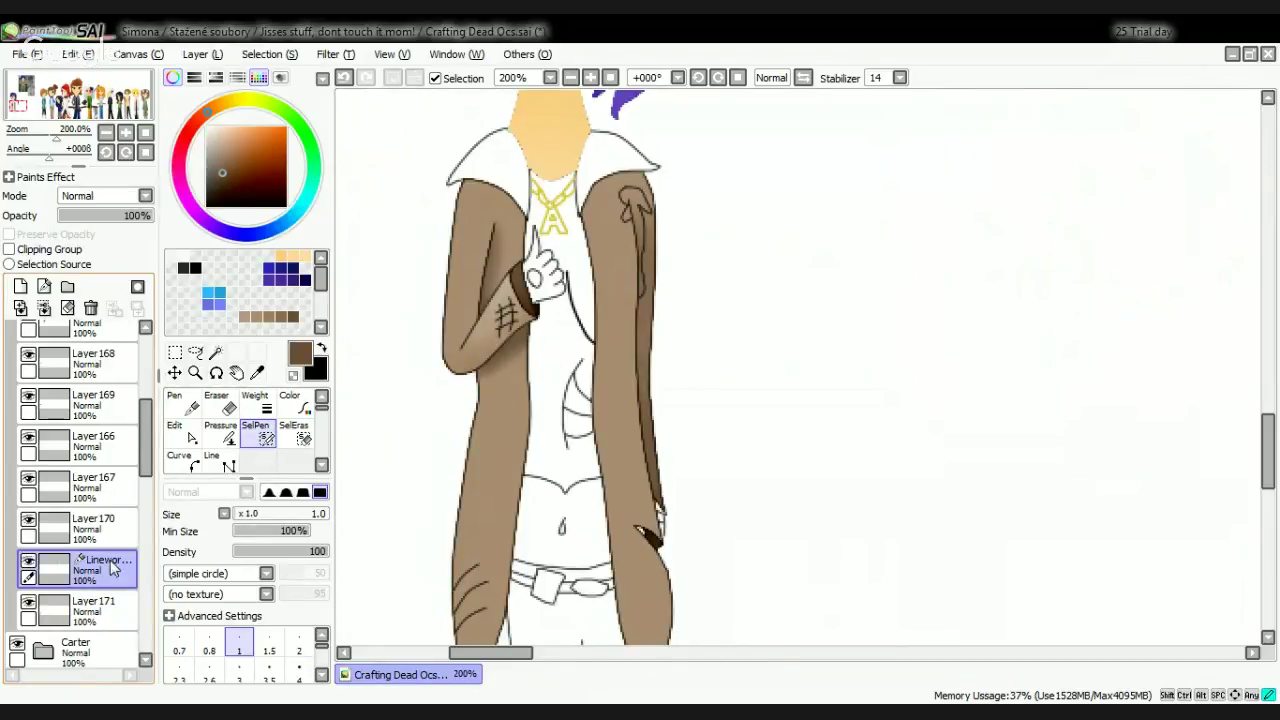
drag(110, 570, 108, 606)
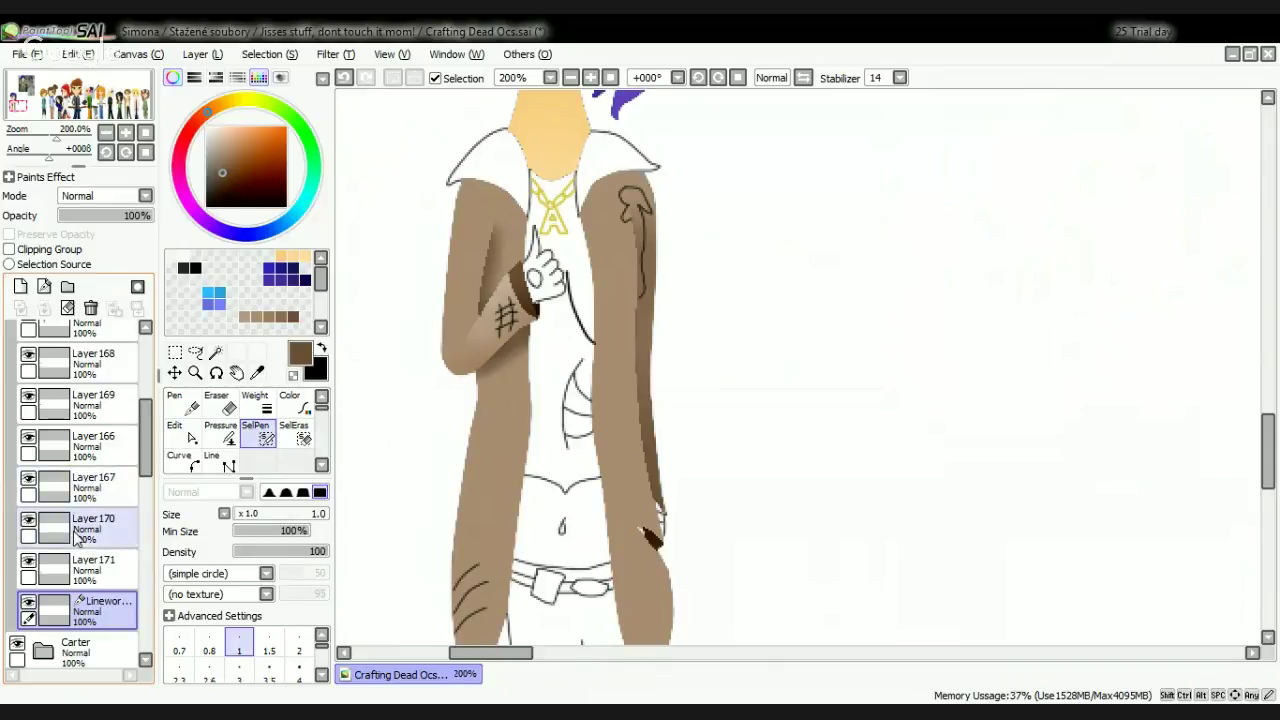
Step: Identify the linework layer holding the necklace and coat stain details by toggling its visibility, and make it the active layer
scroll(100, 500, up, 5)
click(27, 472)
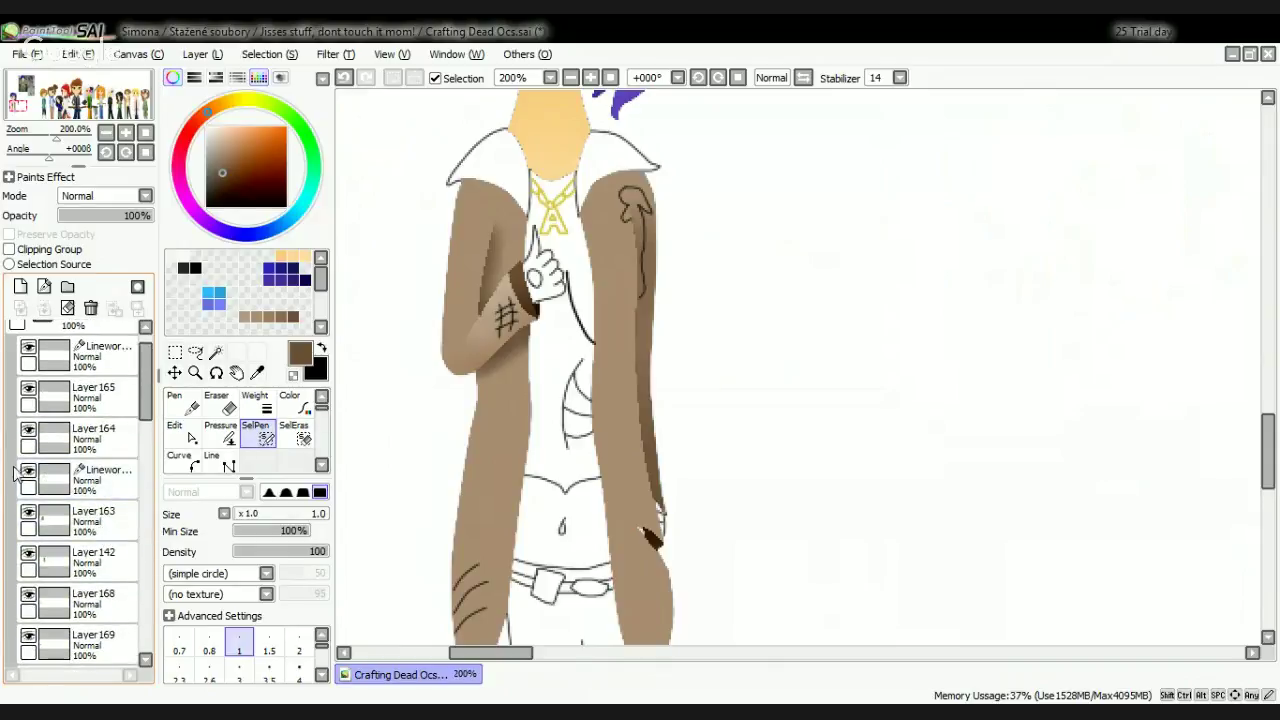
click(50, 356)
click(28, 346)
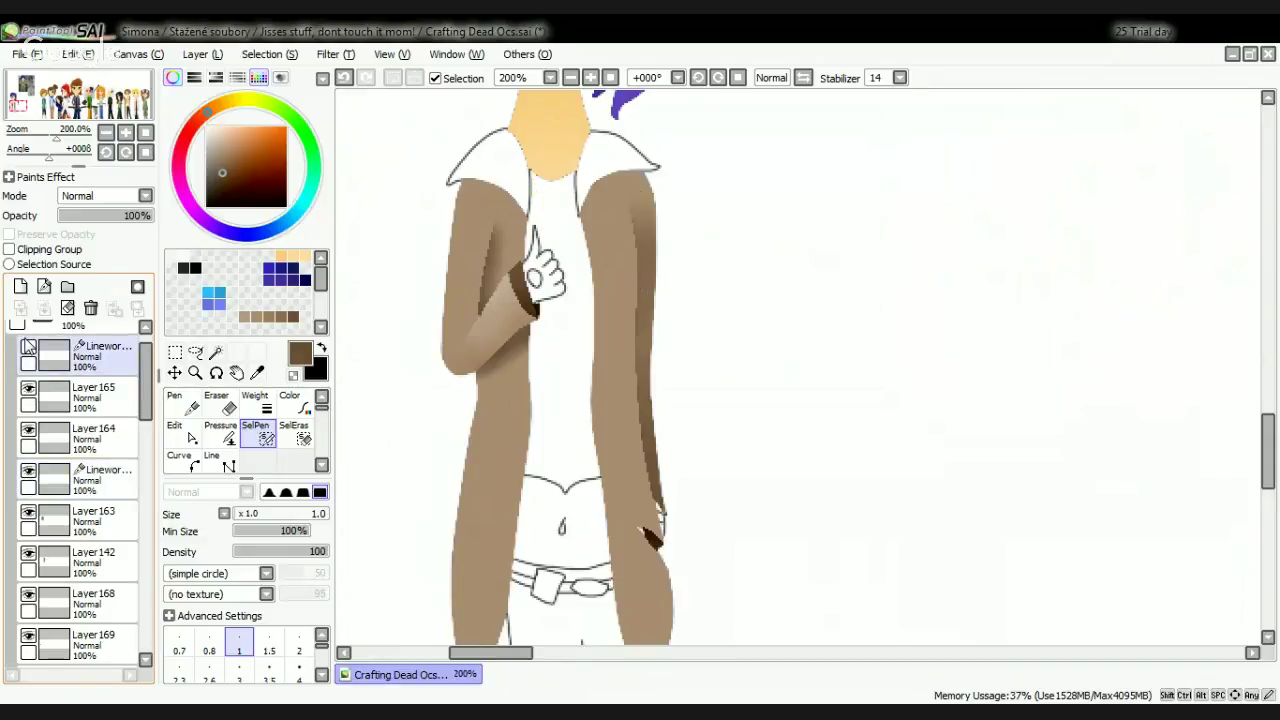
click(28, 346)
click(112, 370)
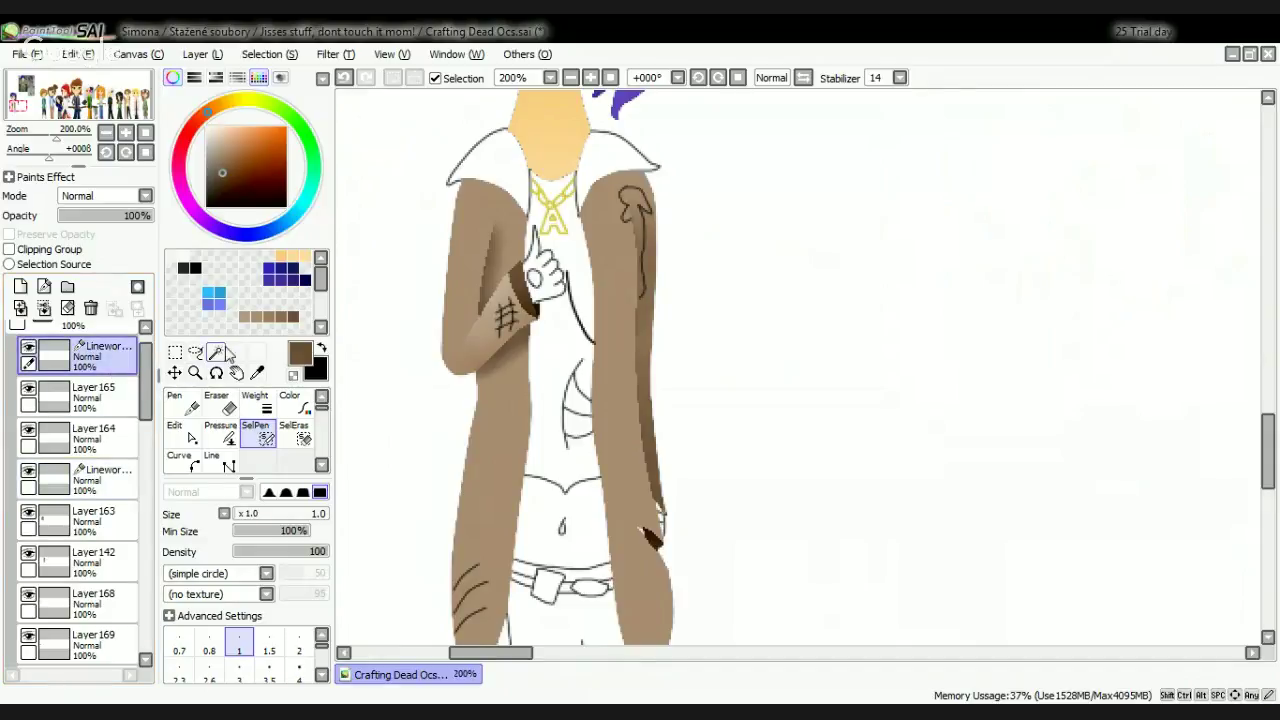
Step: Try to select the interior of the stain outline on the coat's shoulder with the Magic Wand
click(215, 352)
scroll(651, 226, up, 3)
click(614, 192)
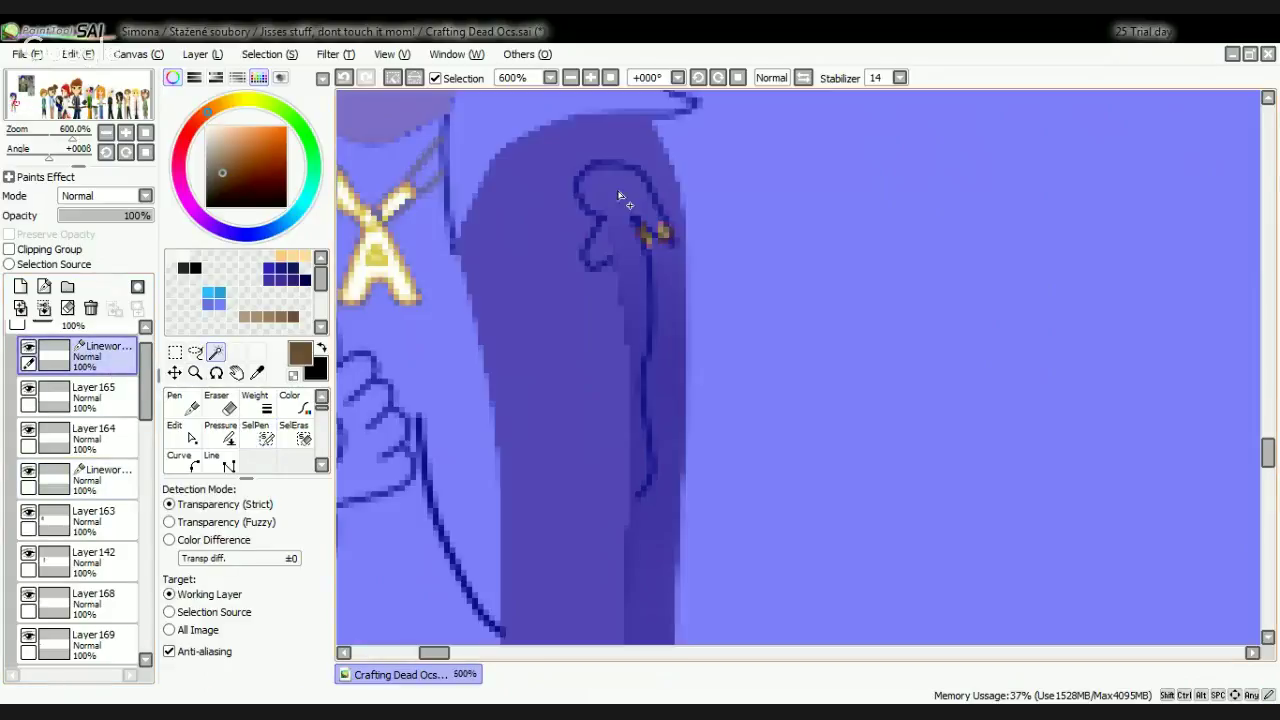
key(ctrl+z)
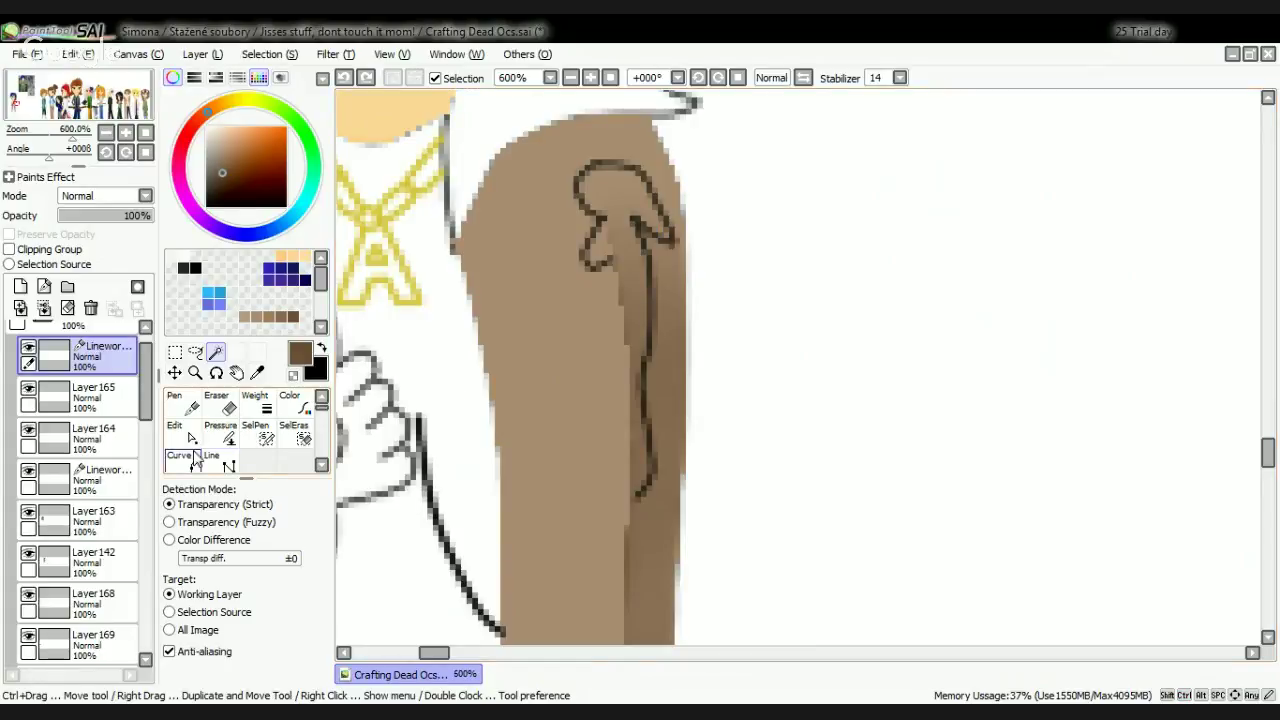
Step: Close the open inner edge of the stain outline on the straight sleeve with a black size 0.5 Curve line
click(188, 460)
scroll(602, 252, up, 3)
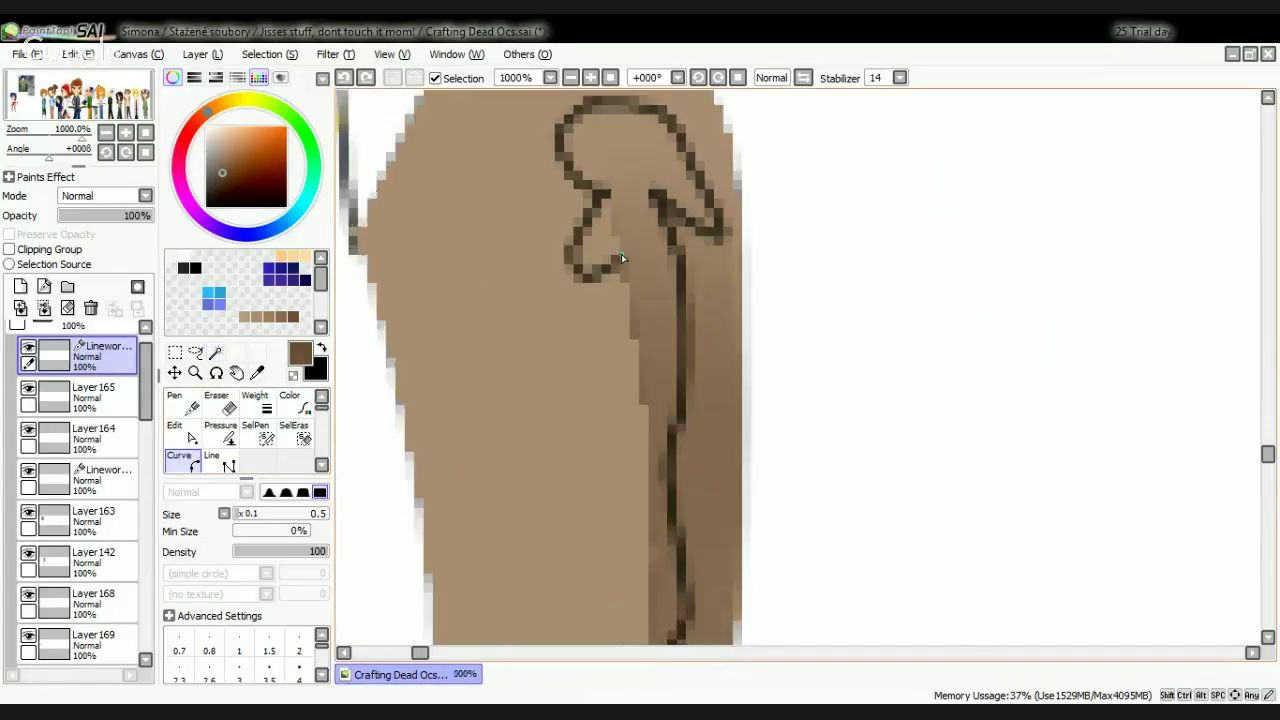
right_click(530, 364)
click(640, 322)
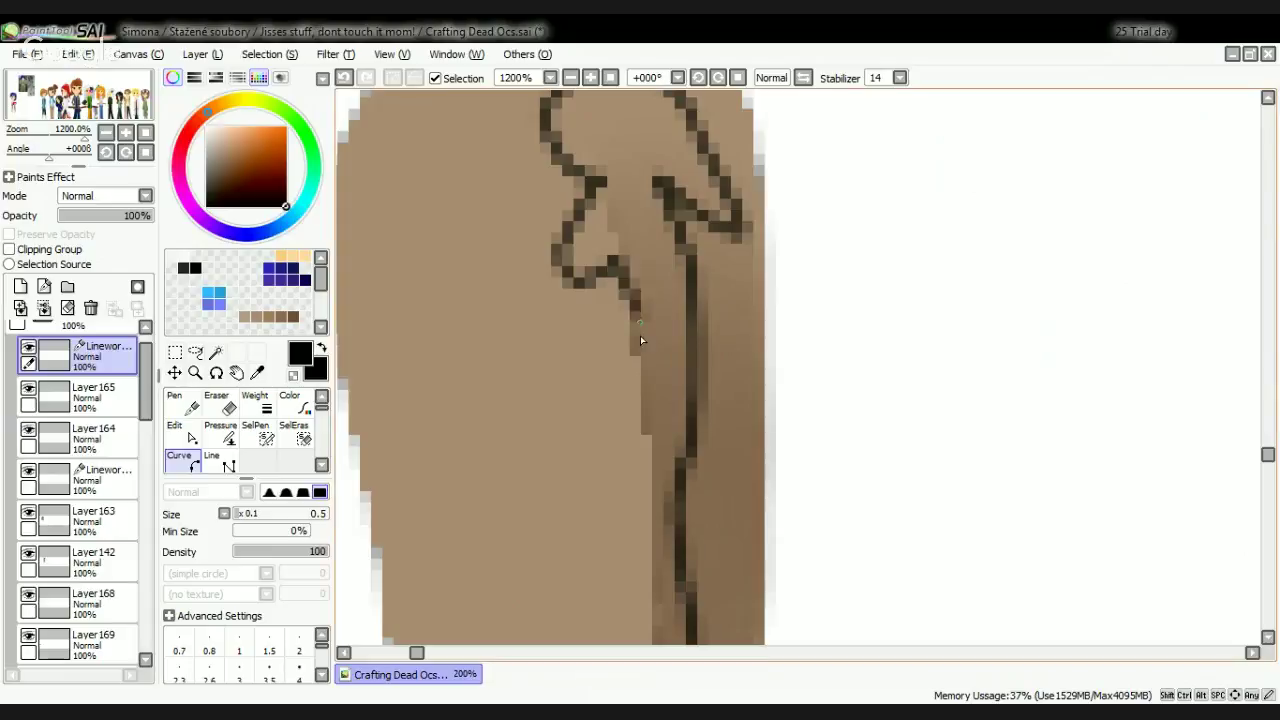
click(649, 497)
scroll(690, 380, down, 2)
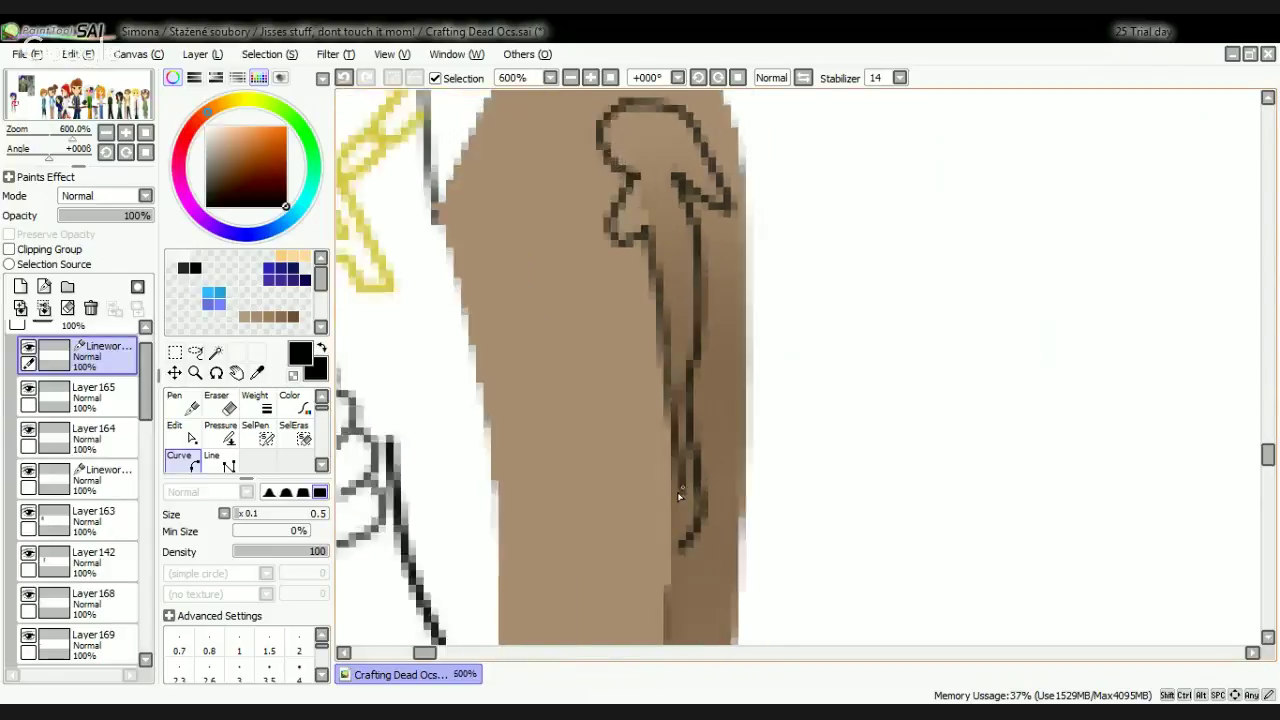
scroll(677, 531, up, 2)
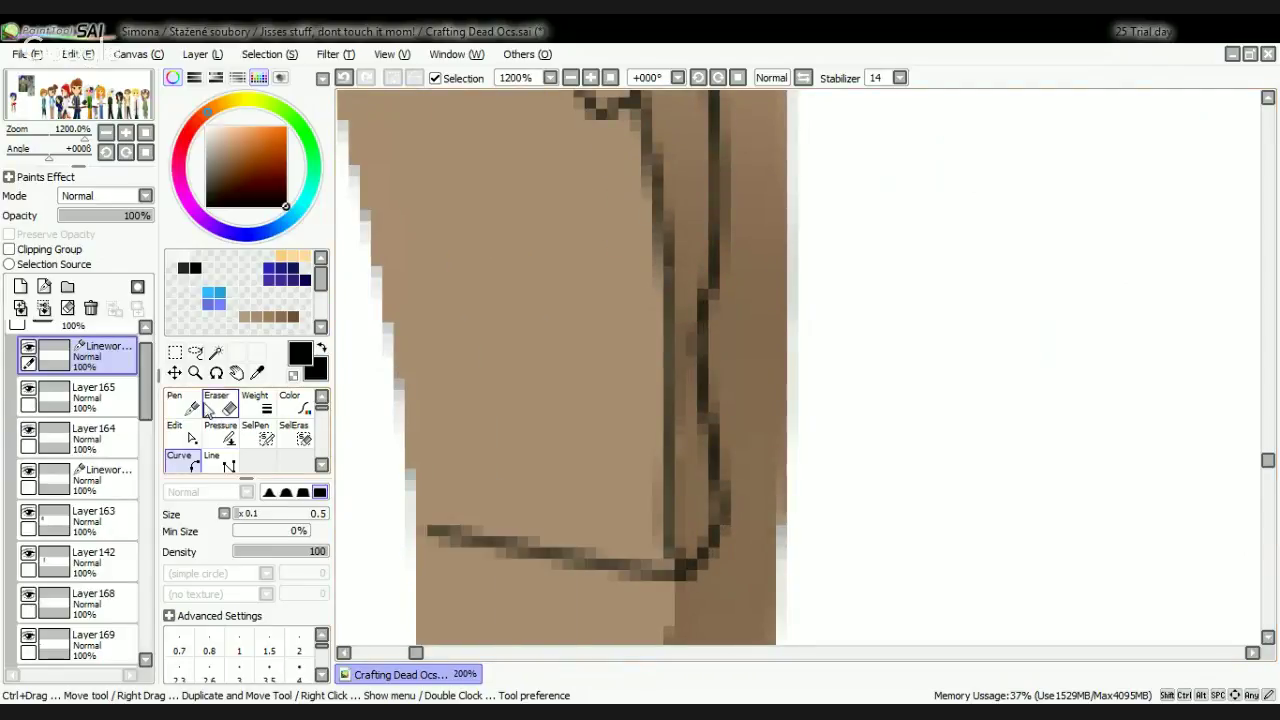
click(222, 405)
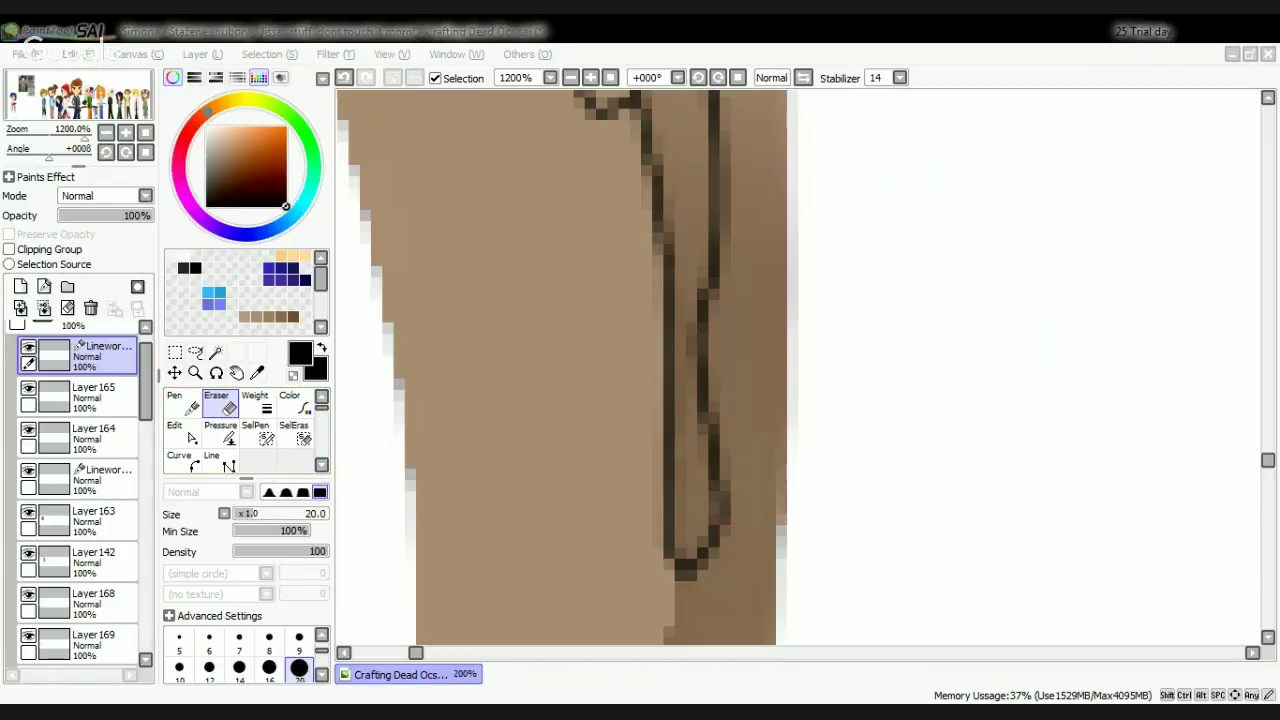
click(1036, 283)
scroll(974, 421, down, 2)
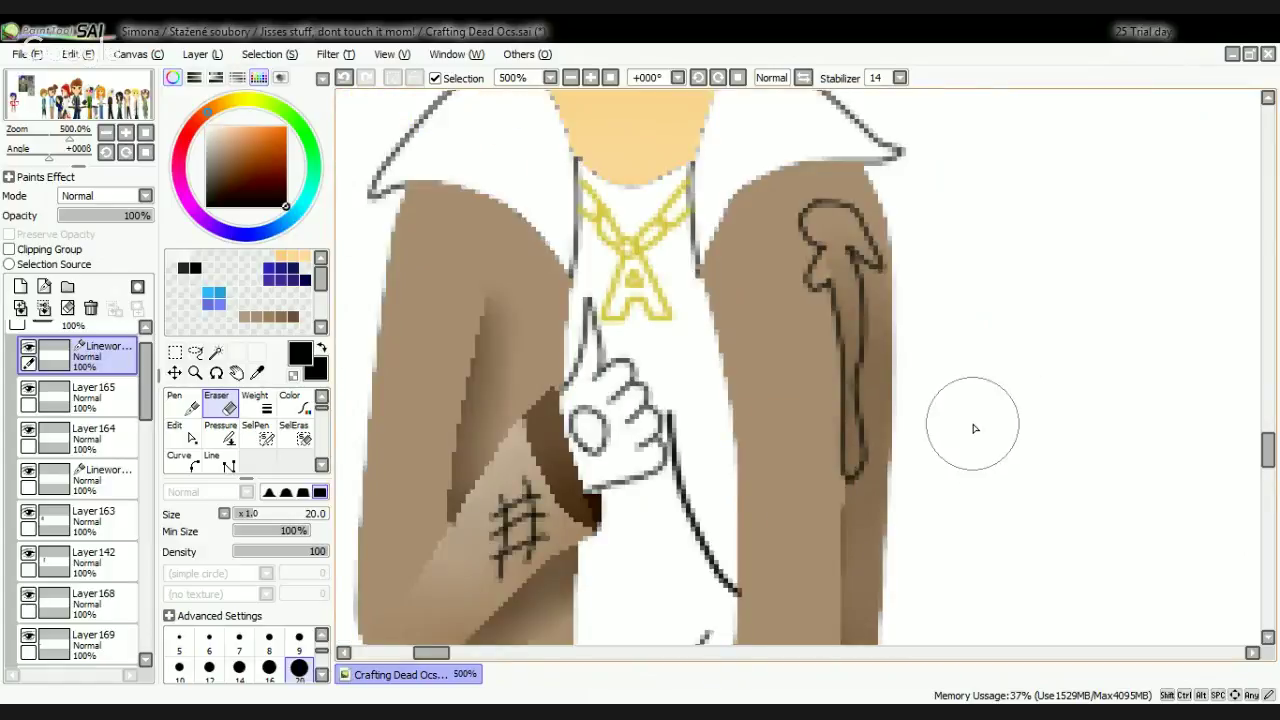
Step: Select the full interior of the closed stain outline, including its narrow lower drip, with the Magic Wand
scroll(966, 408, up, 2)
click(218, 352)
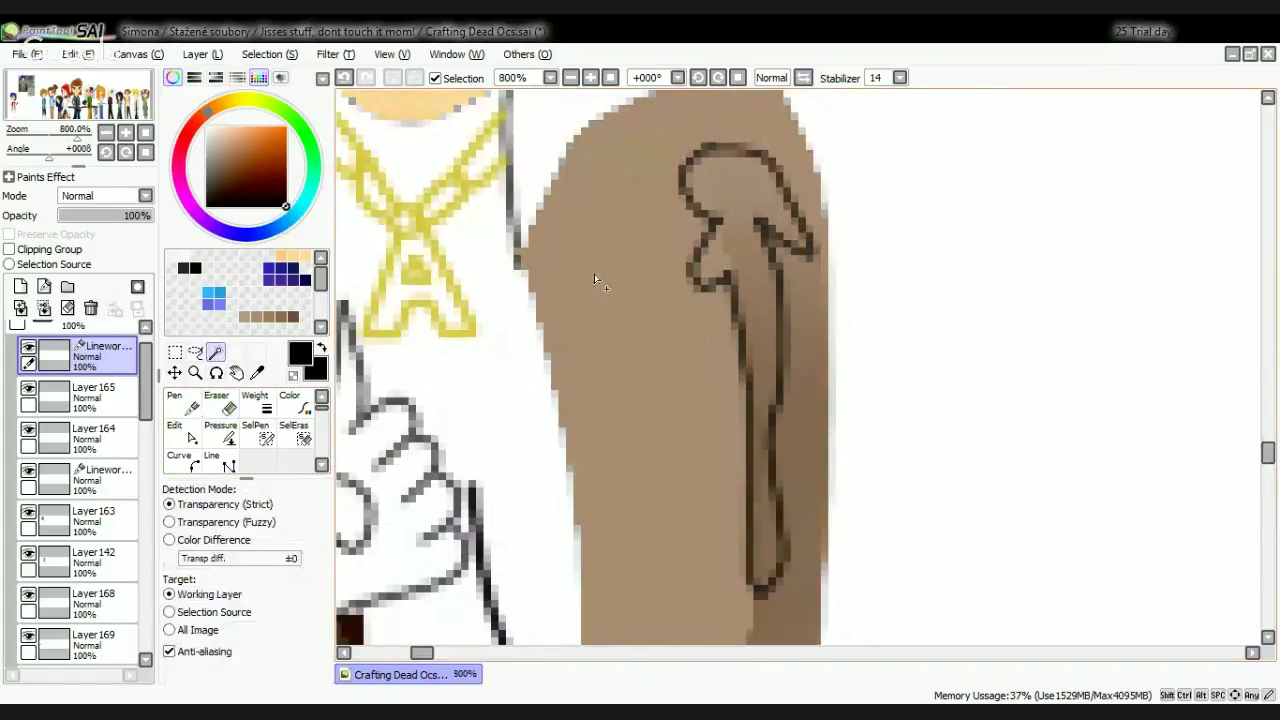
click(739, 204)
scroll(773, 258, up, 2)
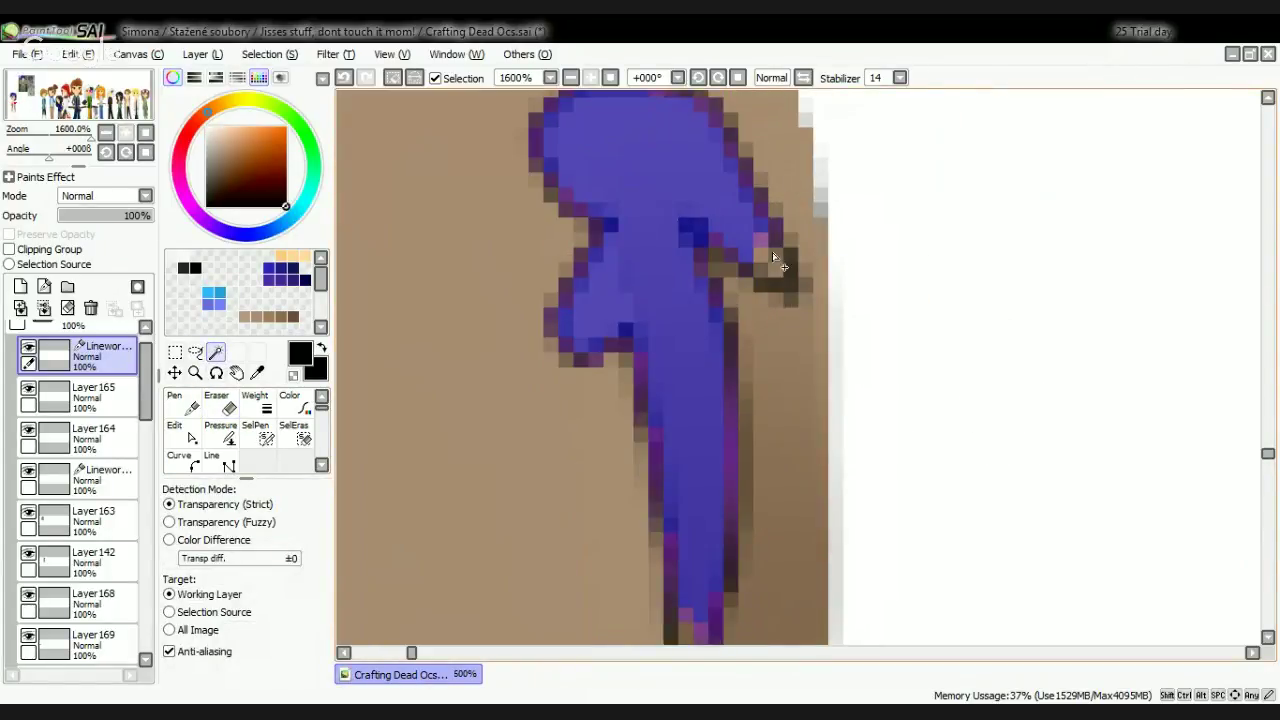
scroll(776, 272, down, 2)
scroll(775, 456, up, 2)
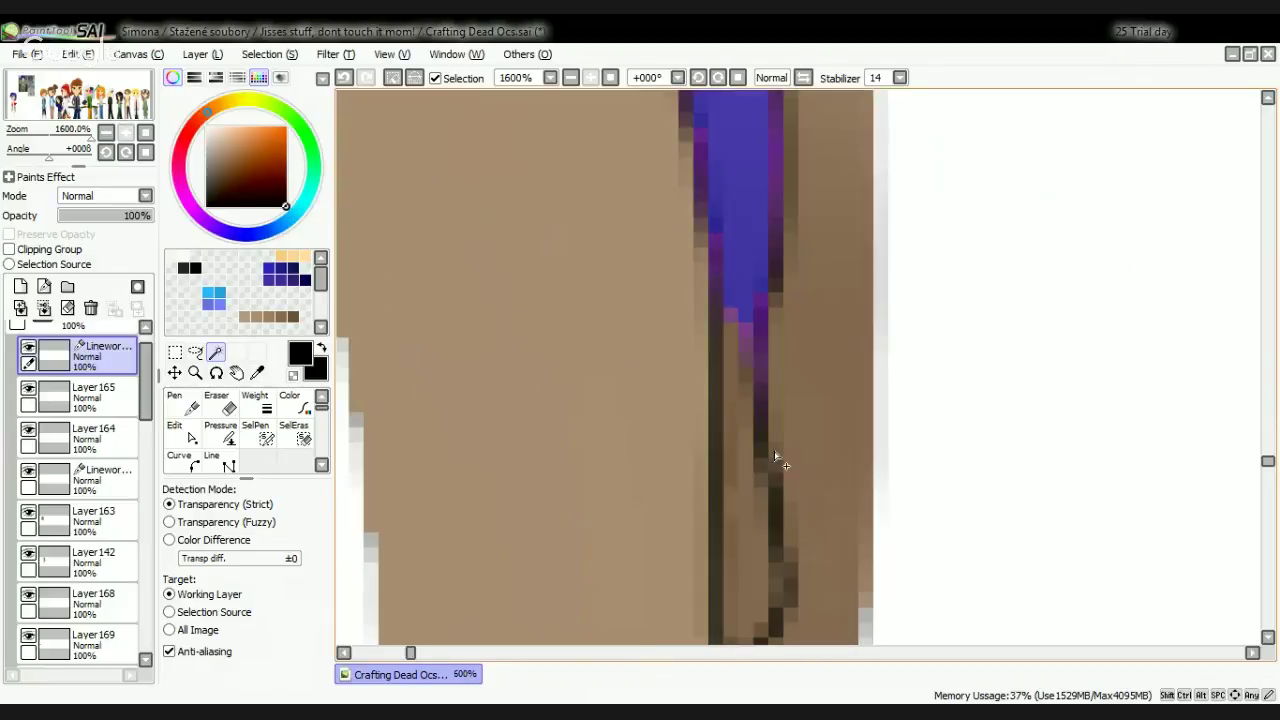
click(741, 547)
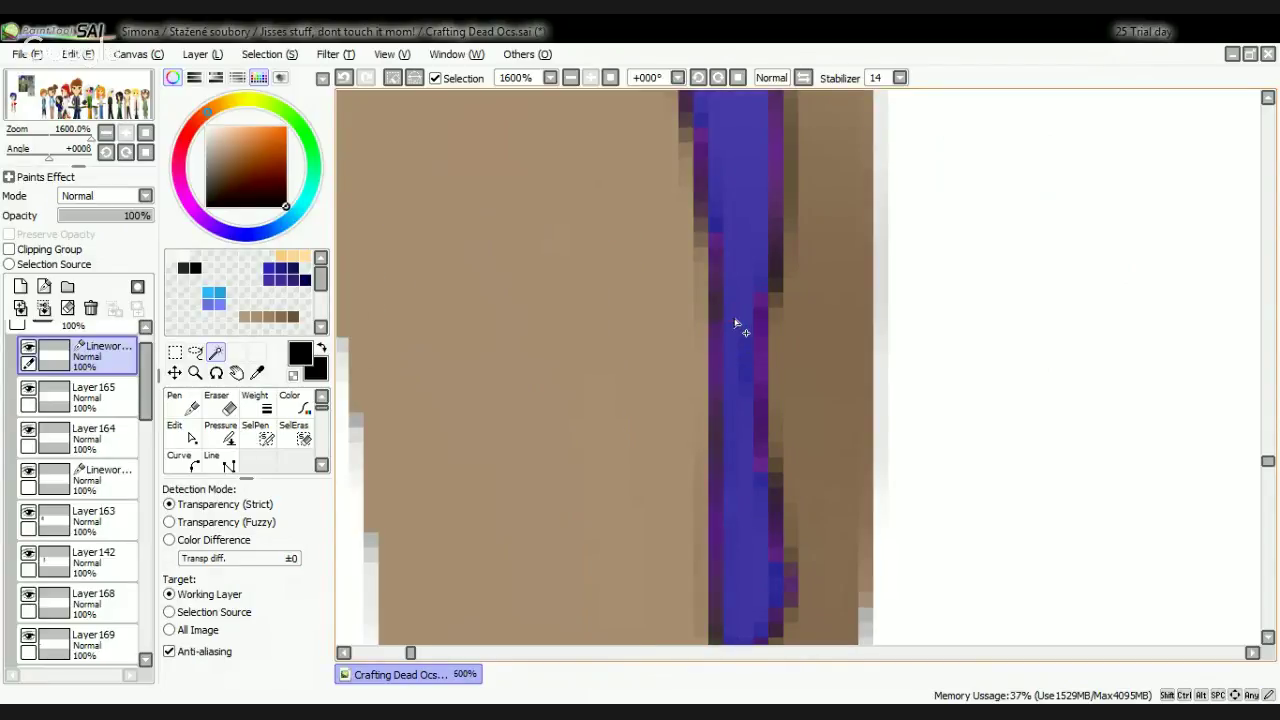
scroll(737, 323, down, 3)
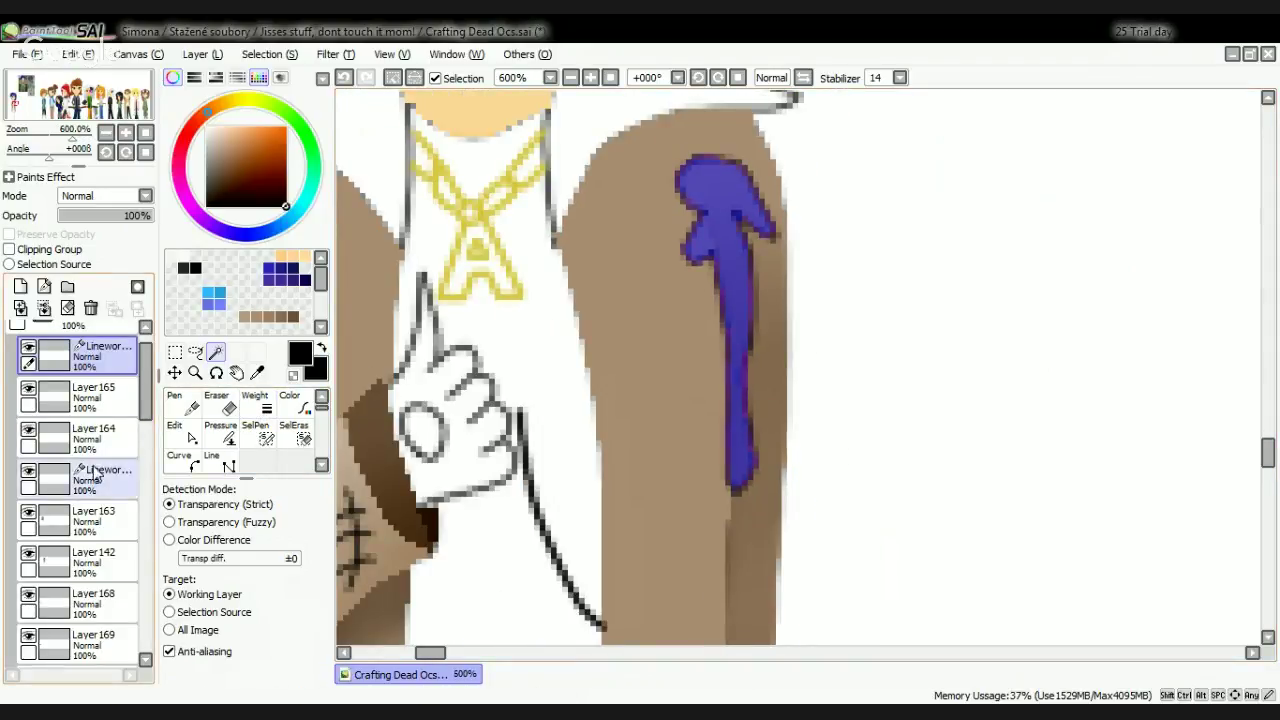
Step: Paint the selected stain dark reddish brown on Layer171 with the size 20 Pencil, using the reference sketch as a guide
scroll(90, 500, down, 5)
click(123, 513)
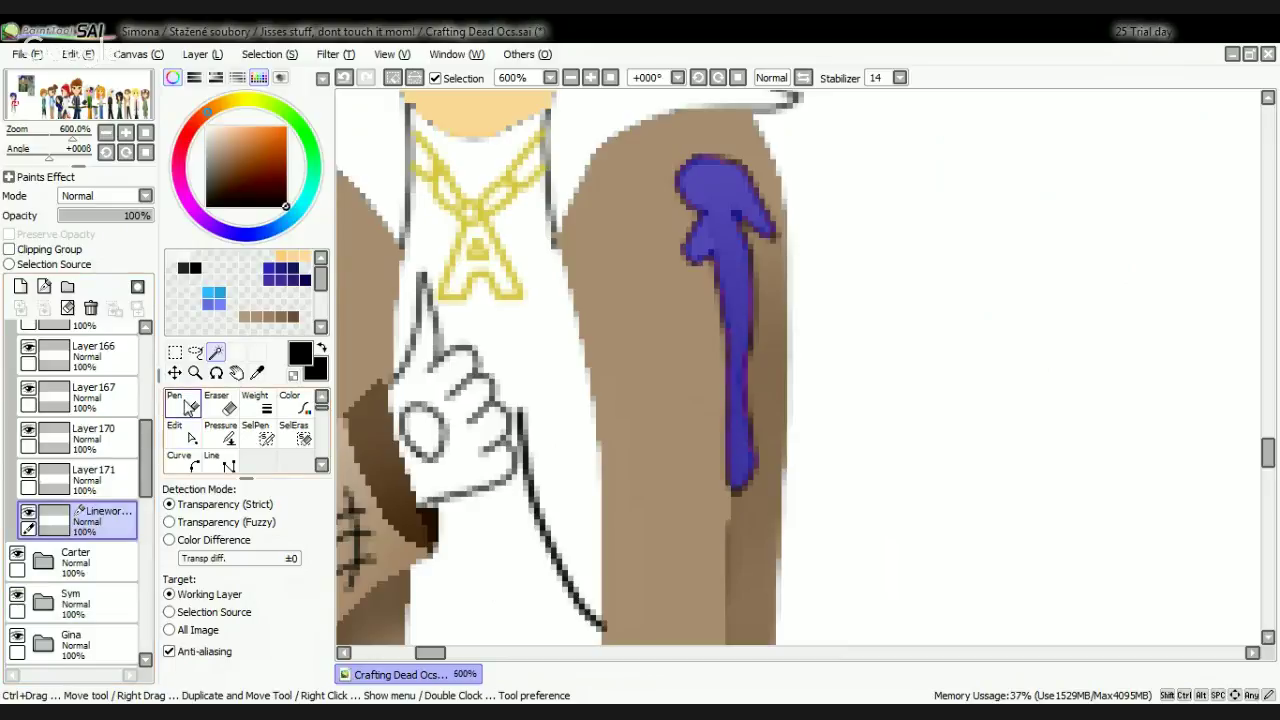
click(93, 477)
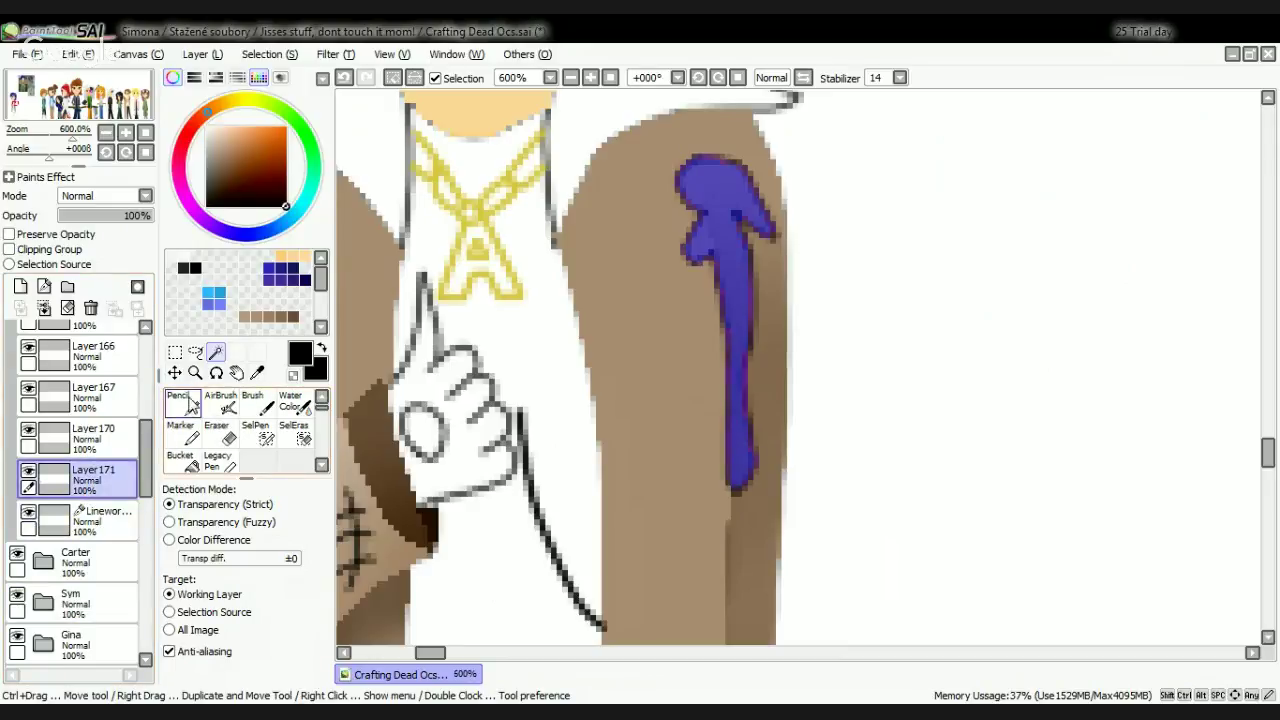
click(182, 403)
scroll(557, 268, down, 9)
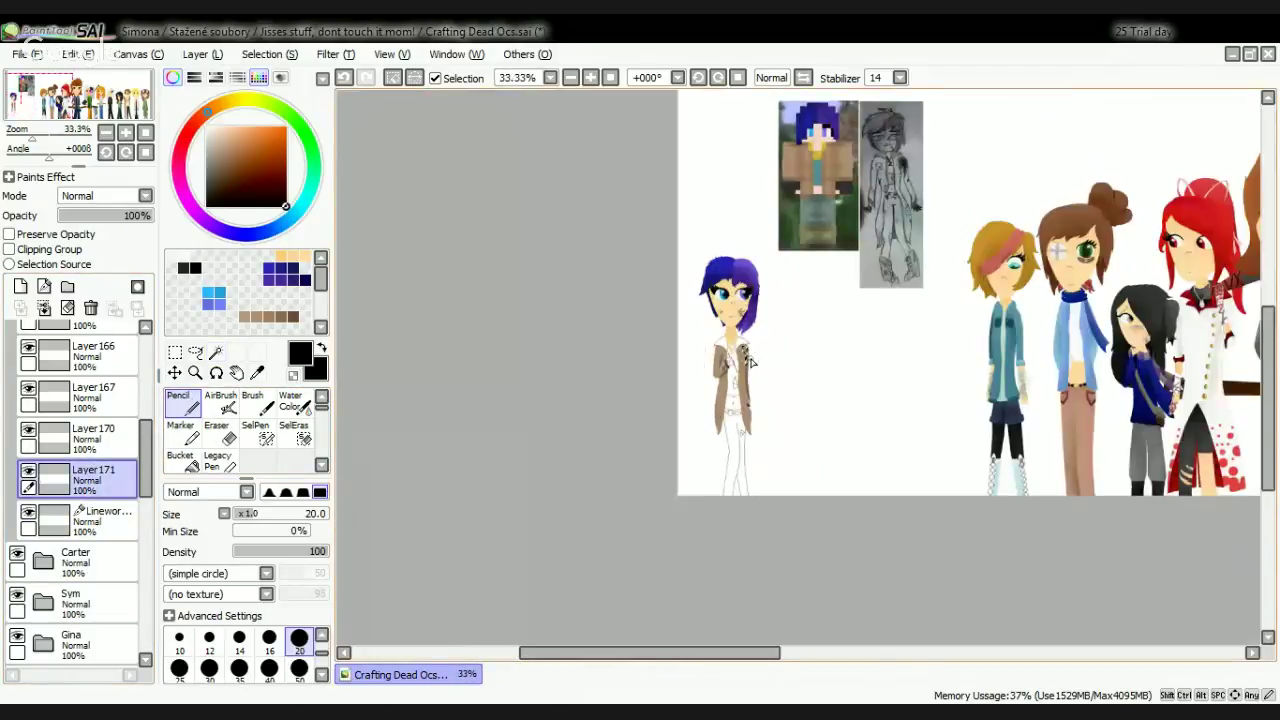
scroll(945, 146, up, 3)
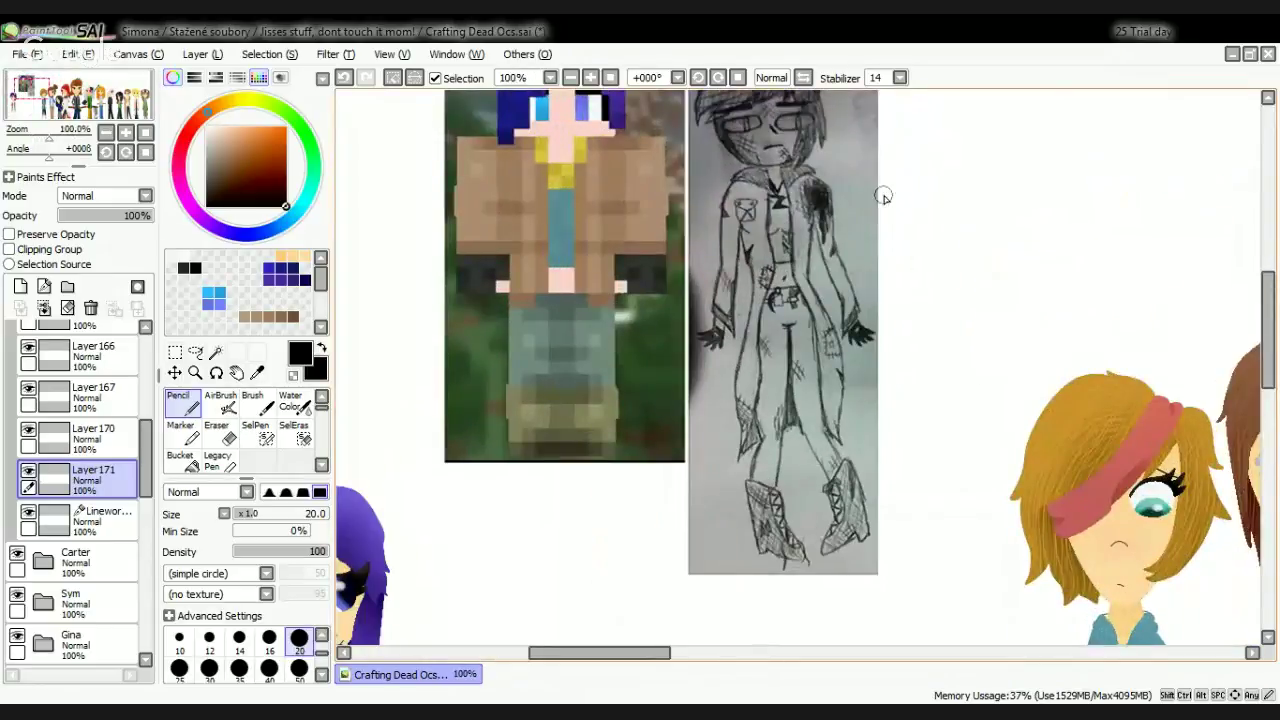
scroll(888, 234, down, 2)
scroll(766, 394, up, 7)
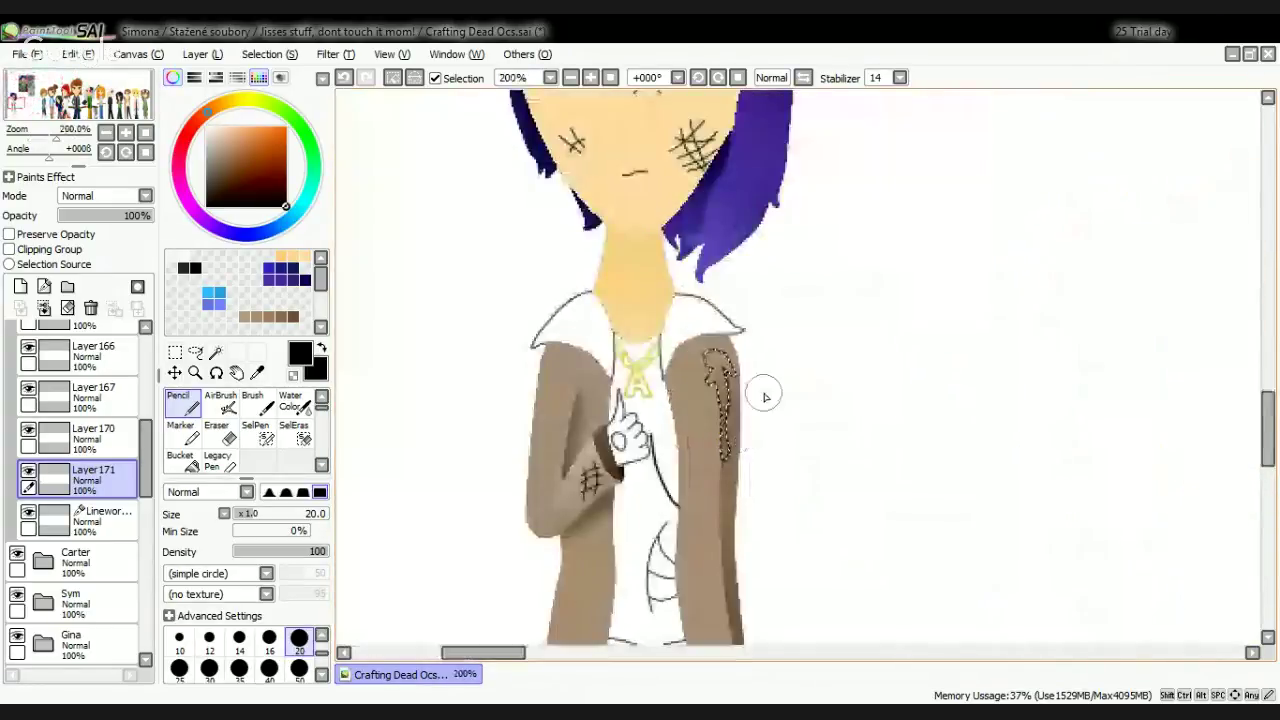
click(290, 314)
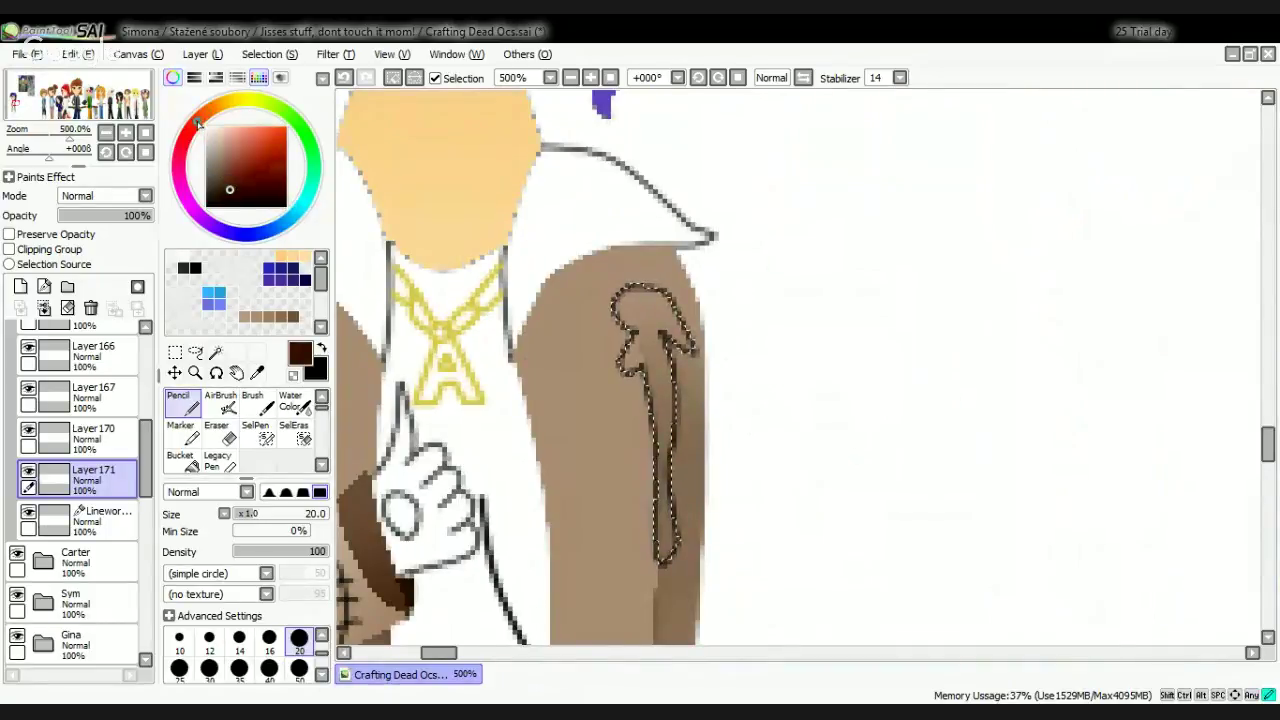
mouse_move(645, 300)
mouse_down()
mouse_move(698, 426)
mouse_move(610, 345)
mouse_move(642, 388)
mouse_move(650, 592)
mouse_move(684, 491)
mouse_move(692, 586)
mouse_move(665, 383)
mouse_up()
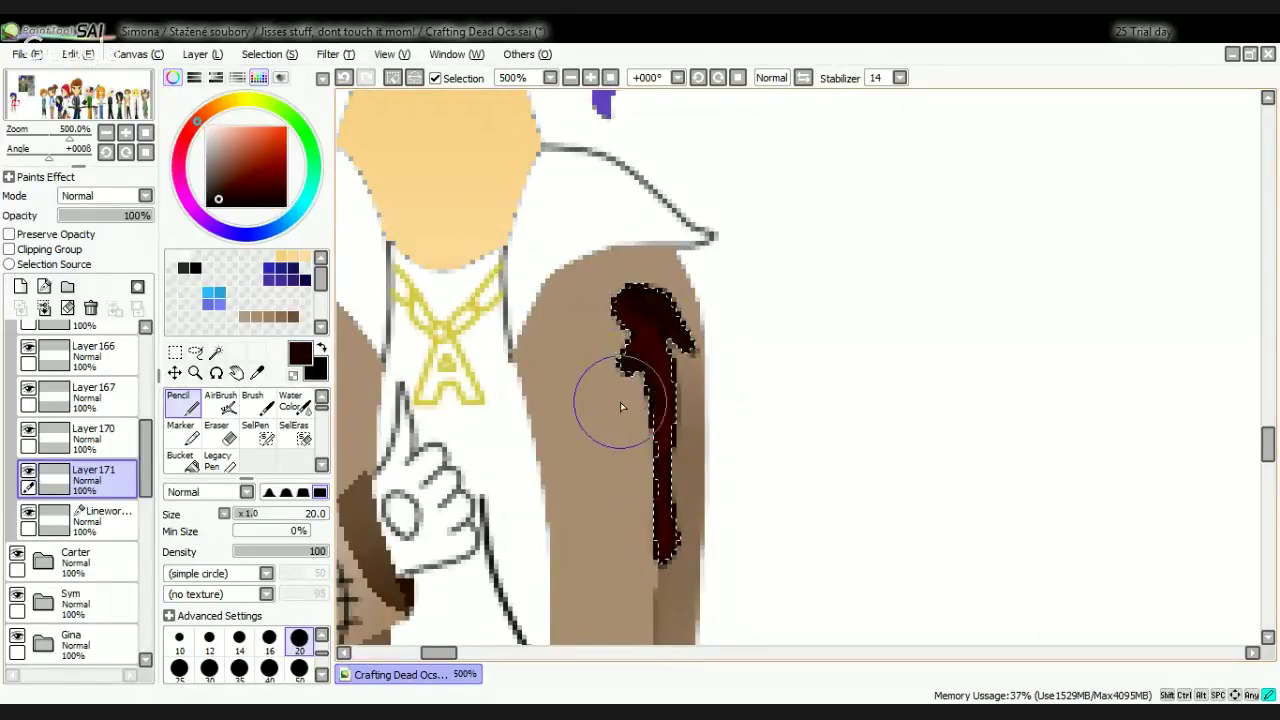
Step: Blend the stain's dark tones with the Blur brush at size 22 and clear the selection
scroll(294, 429, down, 3)
click(293, 438)
drag(251, 514, 257, 514)
drag(650, 396, 697, 392)
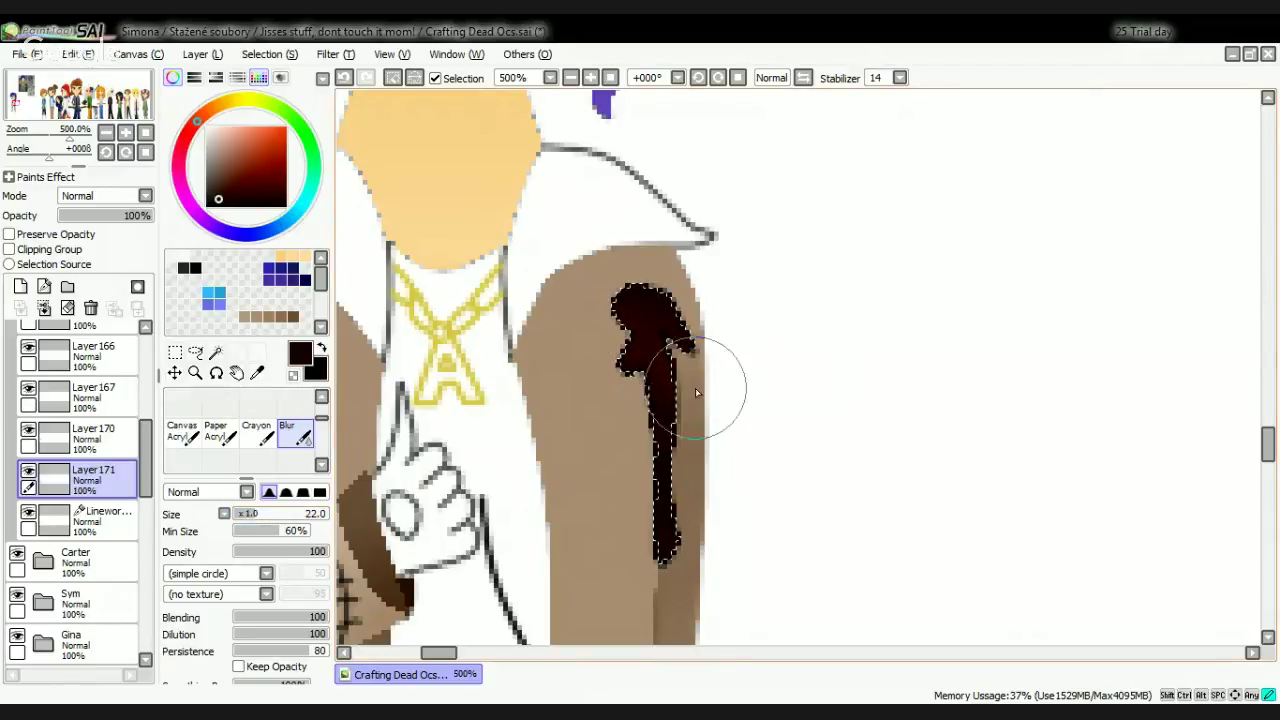
key(ctrl+d)
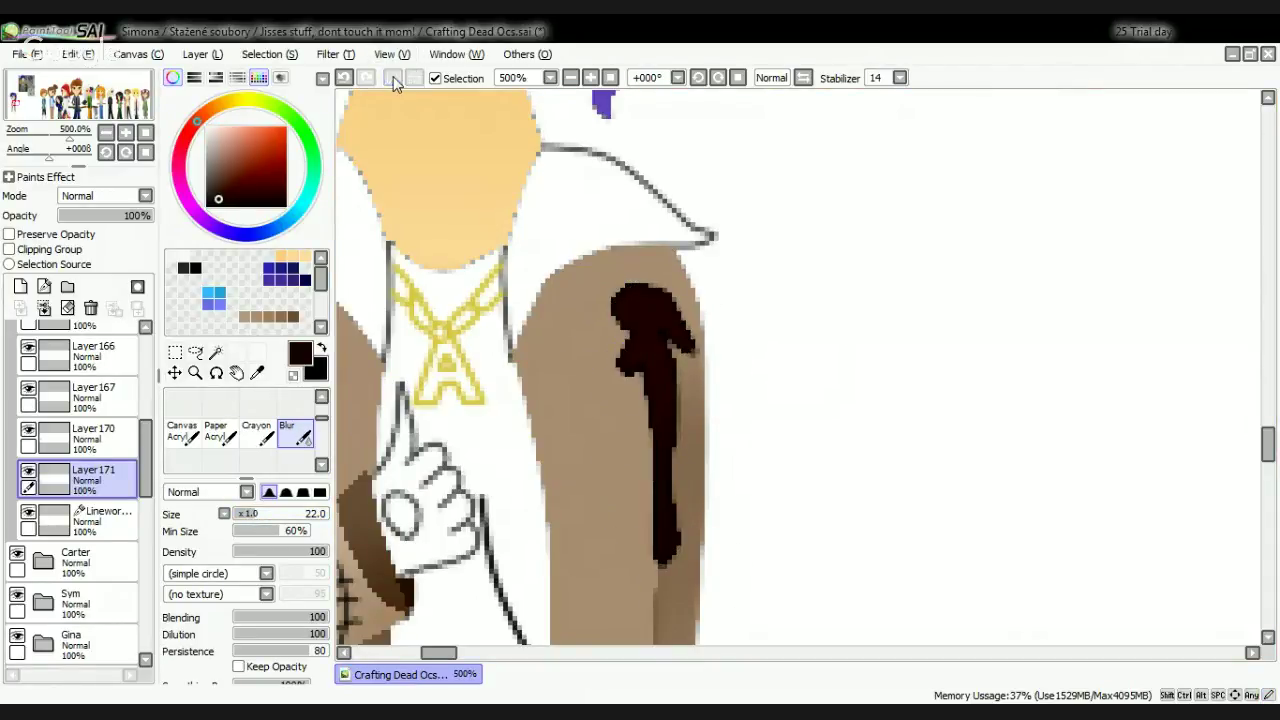
Step: Erase the stain's black outline on the topmost linework layer with the size 20 Eraser
mouse_move(105, 484)
mouse_down()
mouse_move(107, 524)
mouse_move(114, 490)
mouse_up()
scroll(100, 505, up, 3)
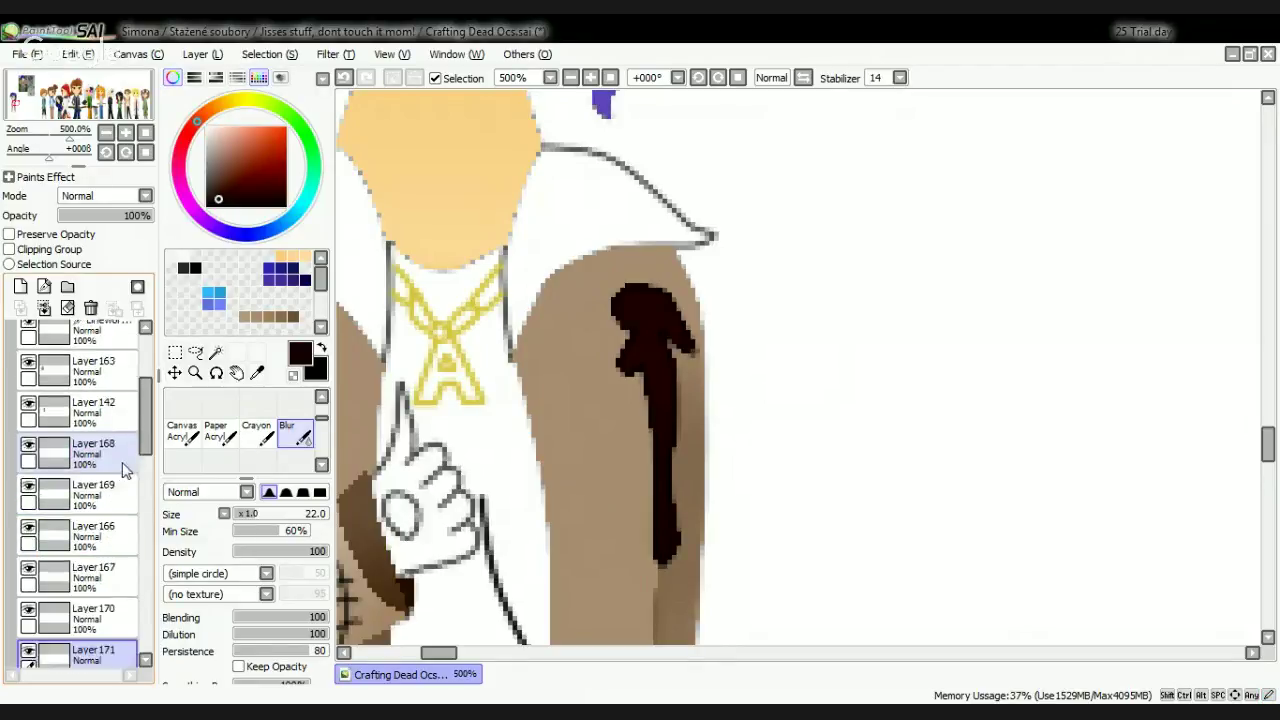
click(100, 445)
click(210, 405)
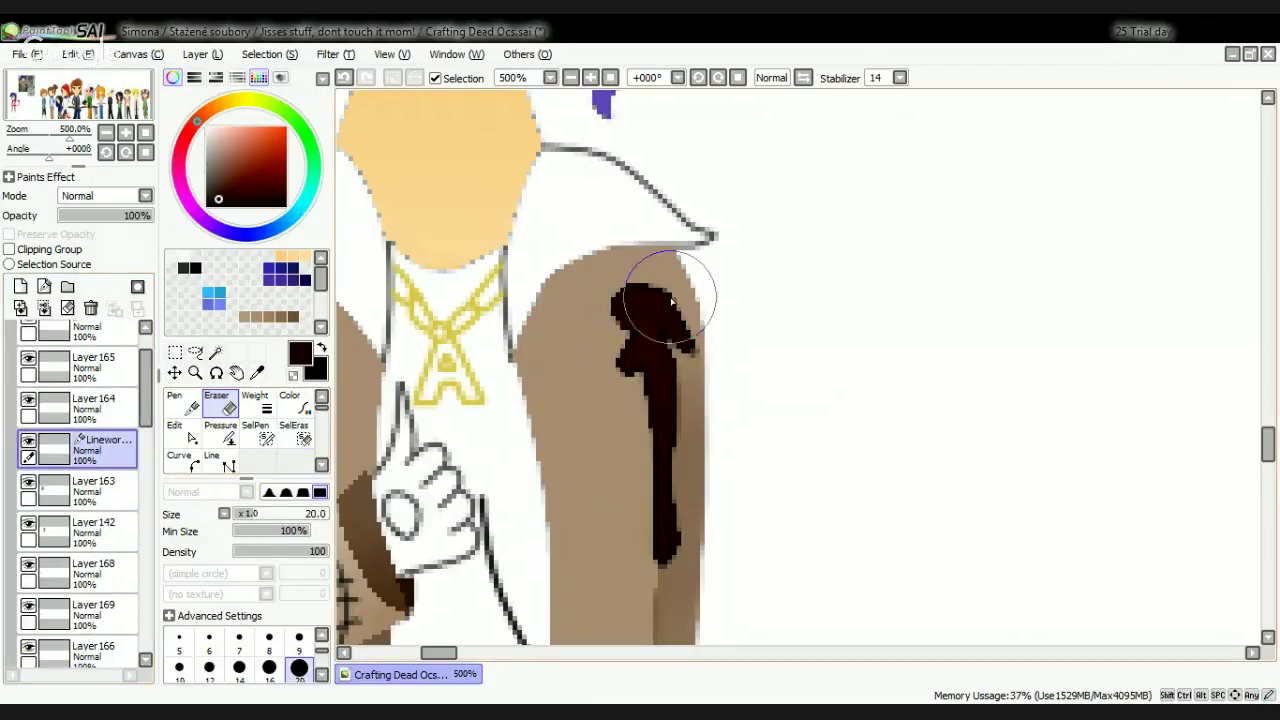
scroll(60, 400, up, 2)
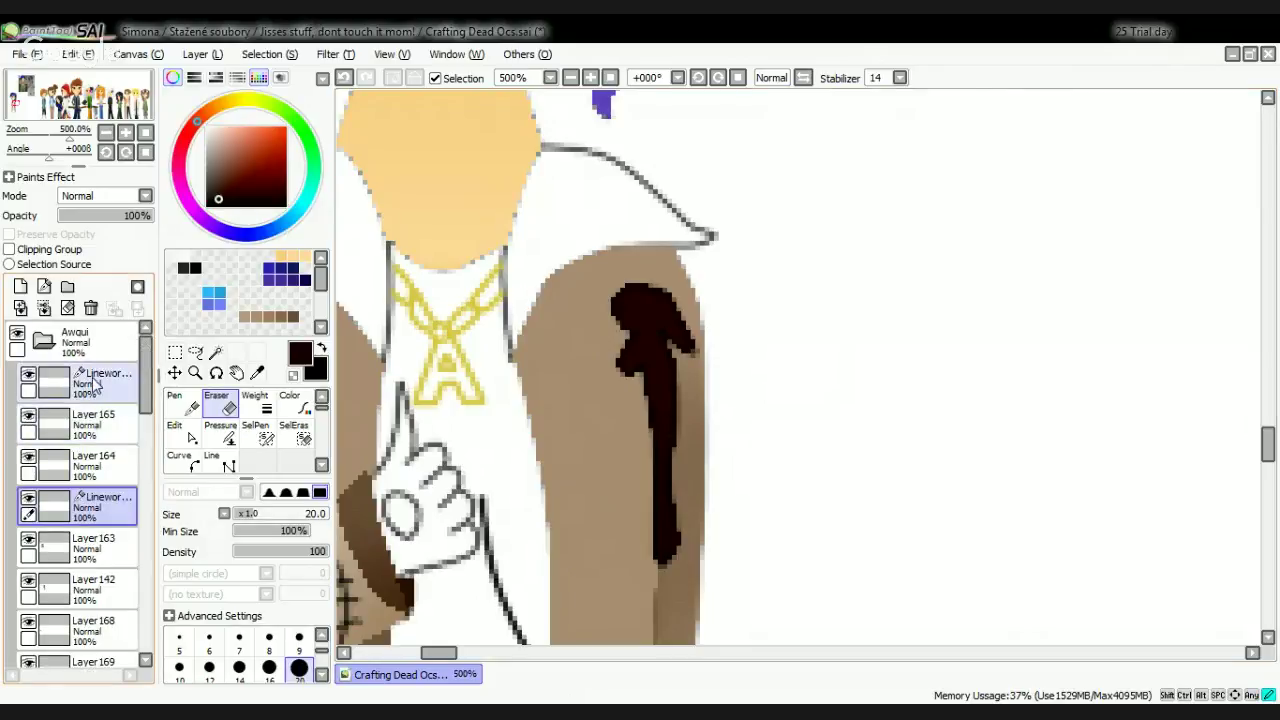
click(100, 385)
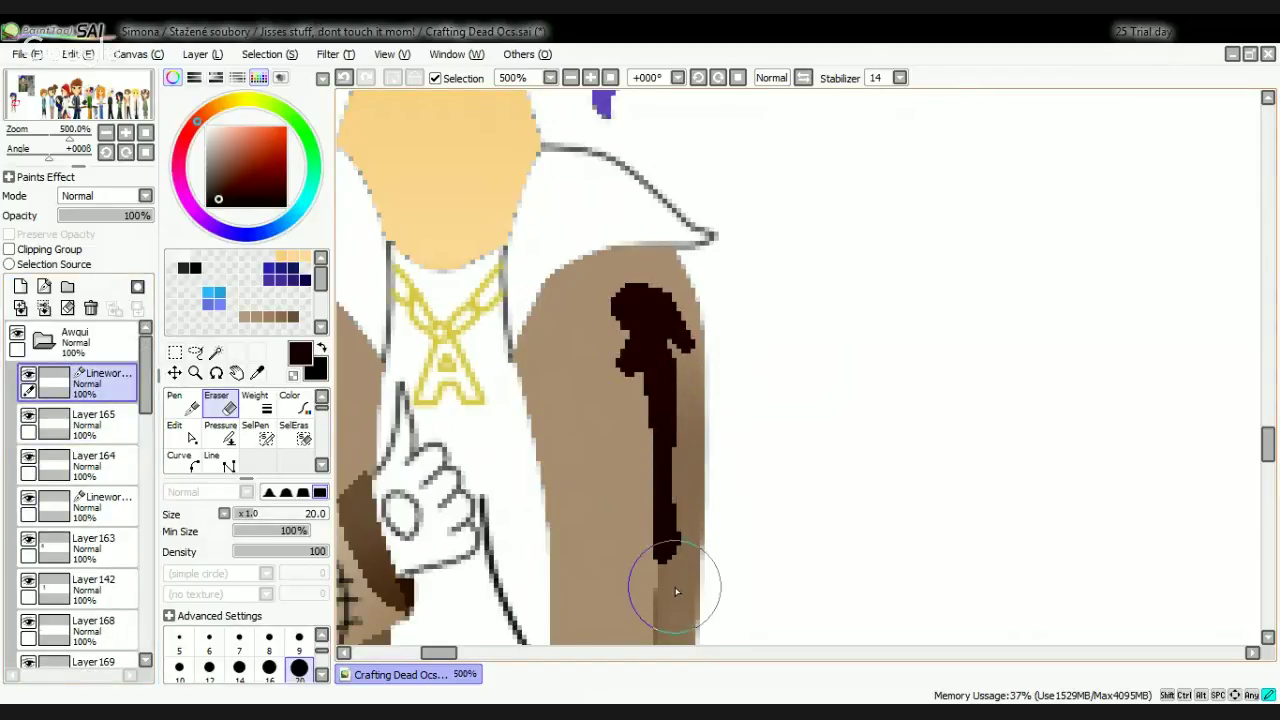
Step: Examine the painted stain and the coat on the whole character at different magnifications
scroll(771, 400, down, 5)
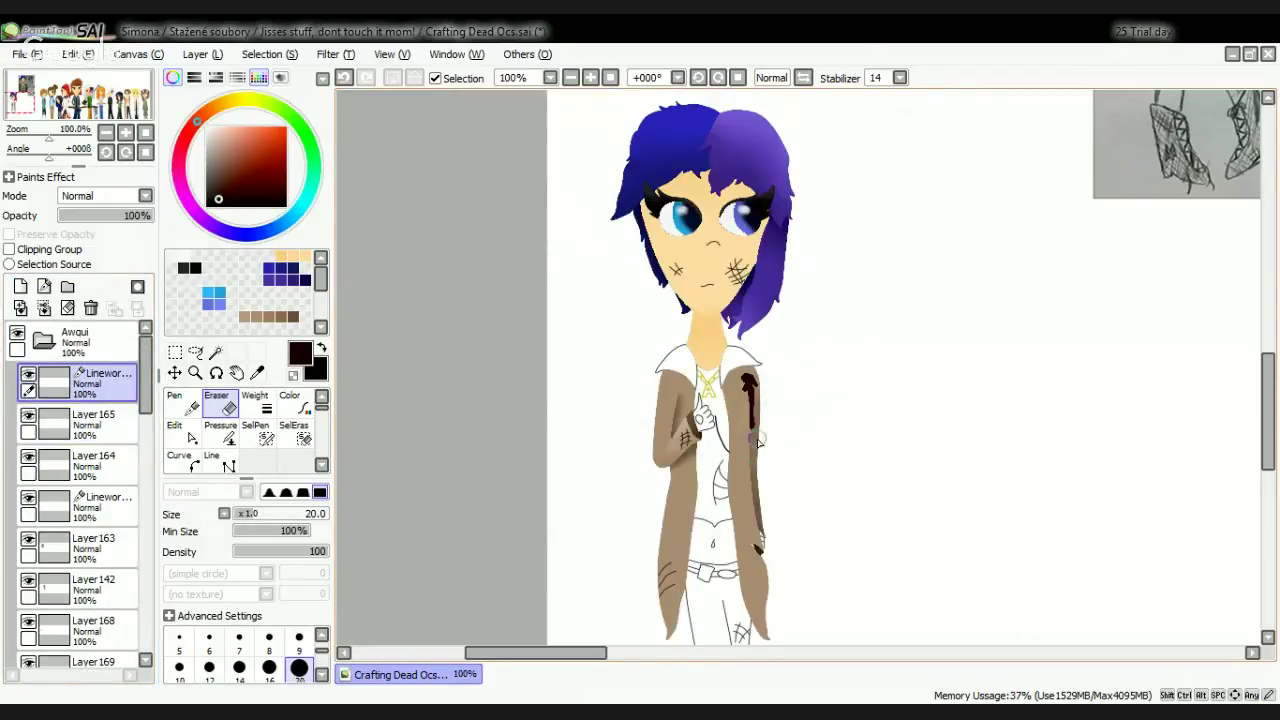
scroll(757, 437, up, 6)
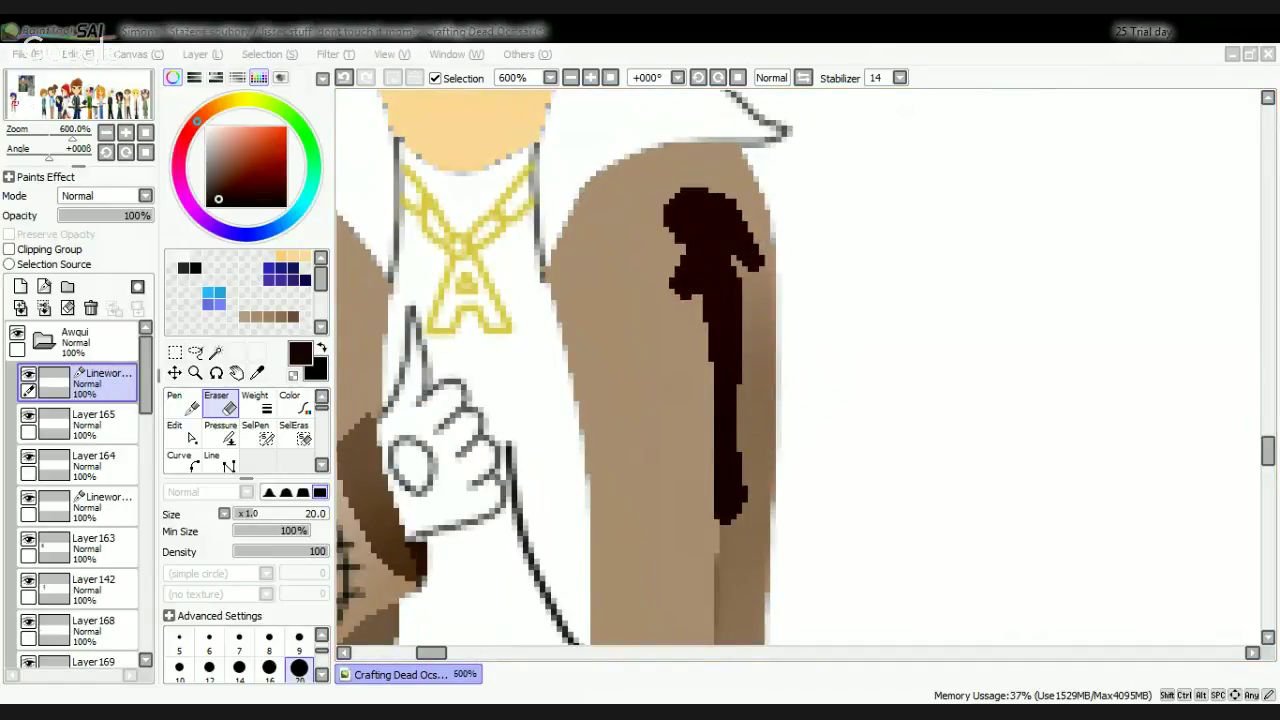
click(1187, 27)
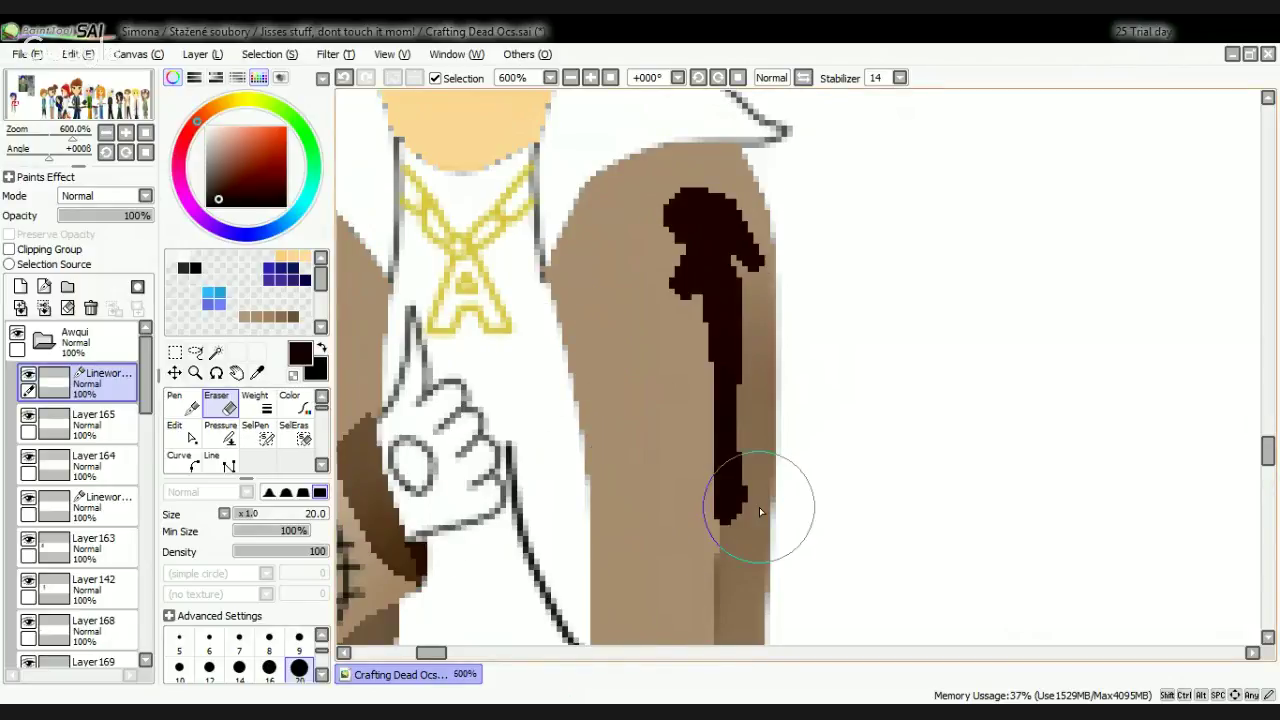
scroll(790, 460, down, 4)
scroll(801, 432, down, 1)
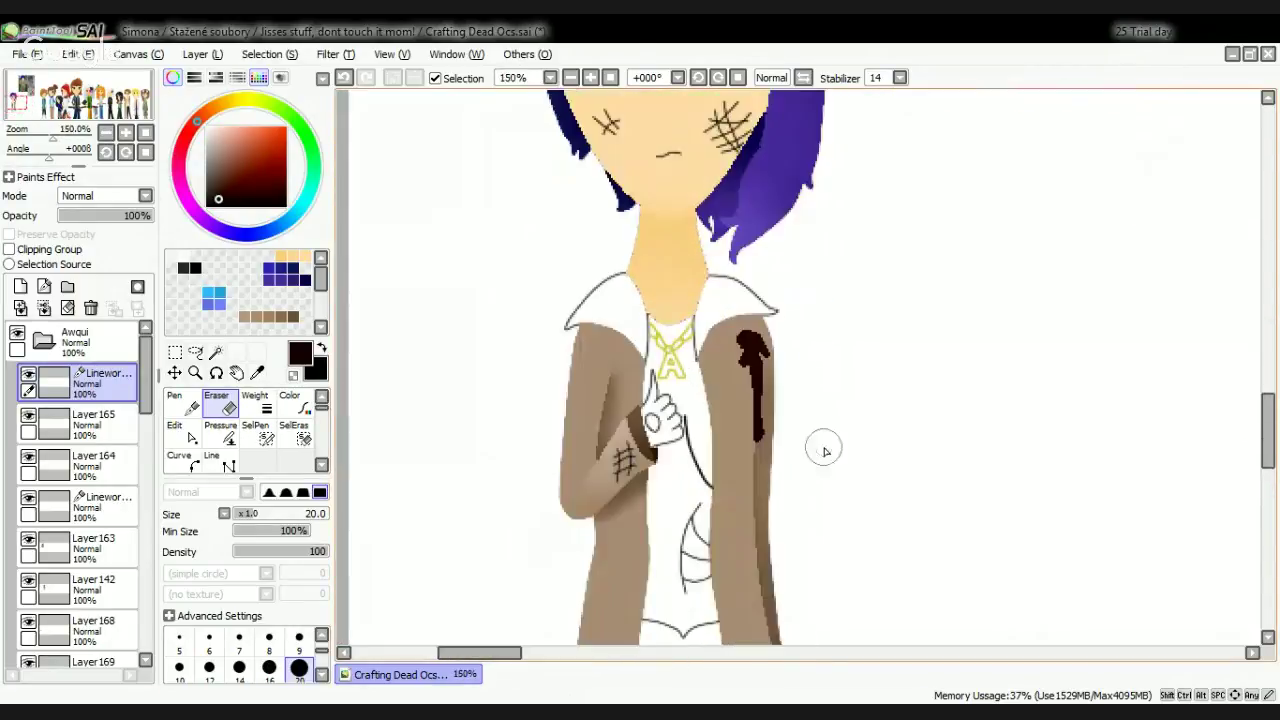
scroll(817, 410, down, 1)
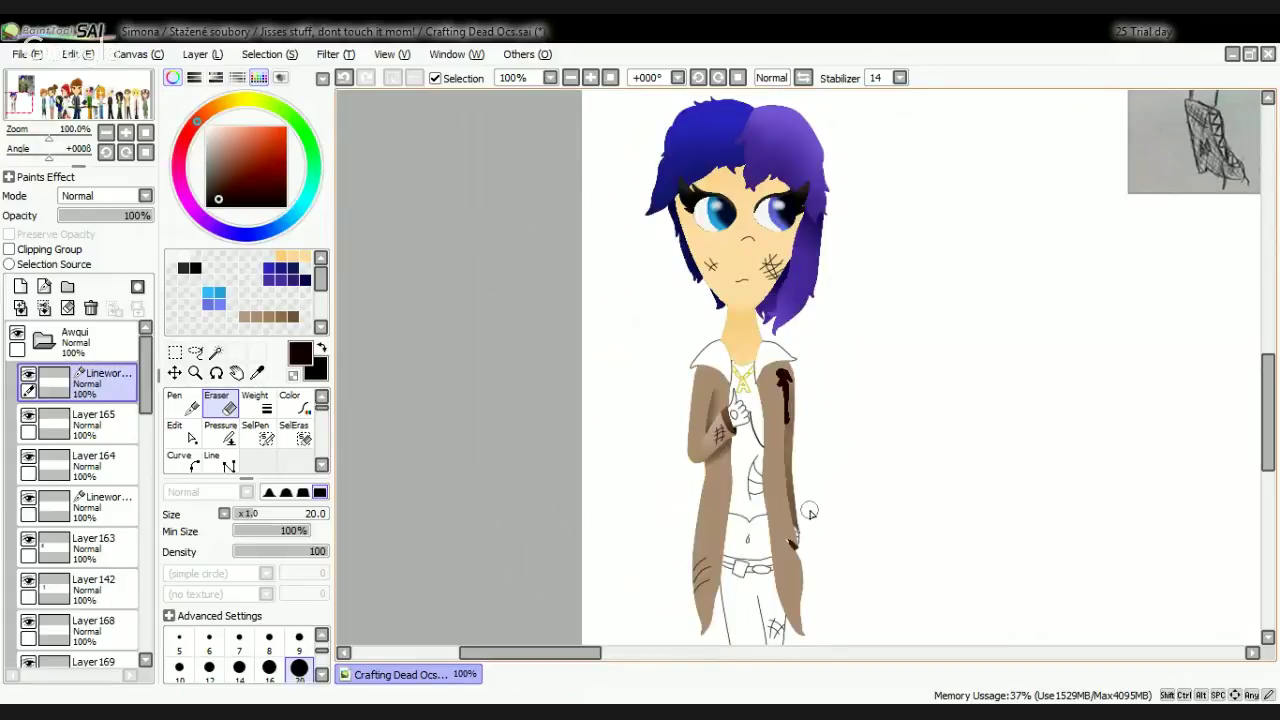
scroll(728, 440, up, 2)
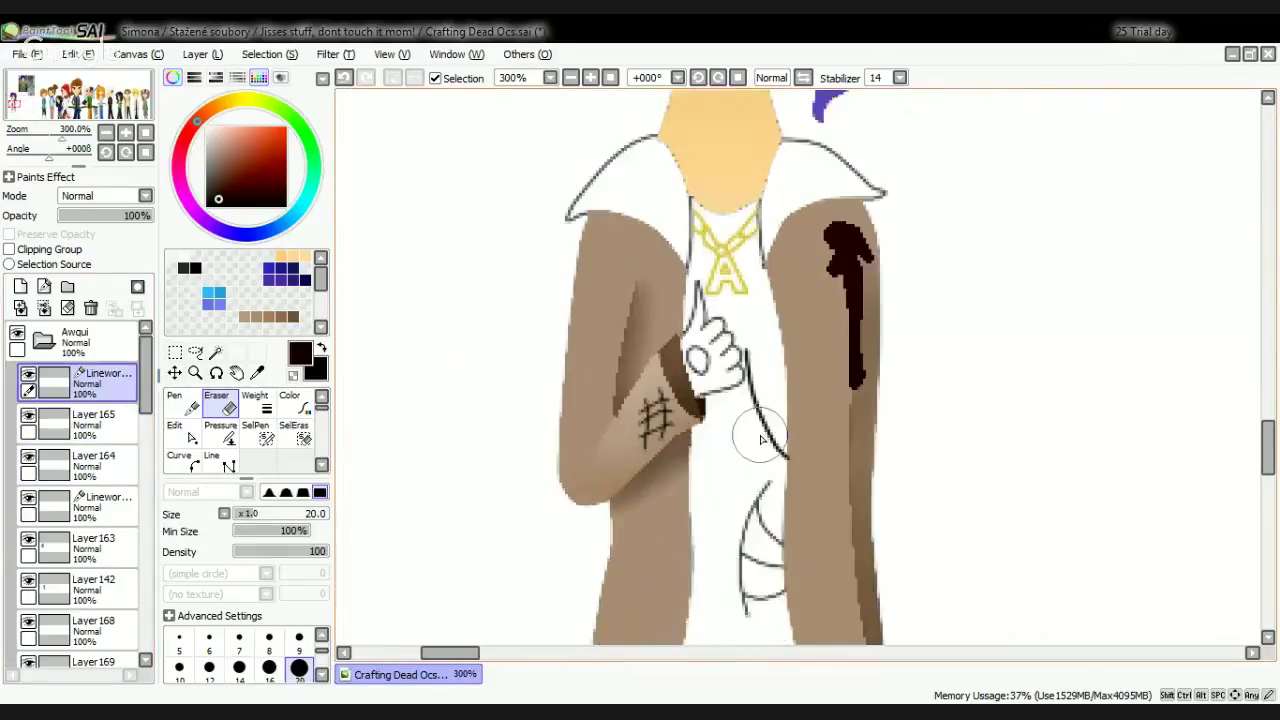
Step: Select the areas inside the raised hand, except the round opening, and the lowered hand's sliver on the bottom linework layer with the Magic Wand
scroll(90, 560, down, 5)
click(108, 627)
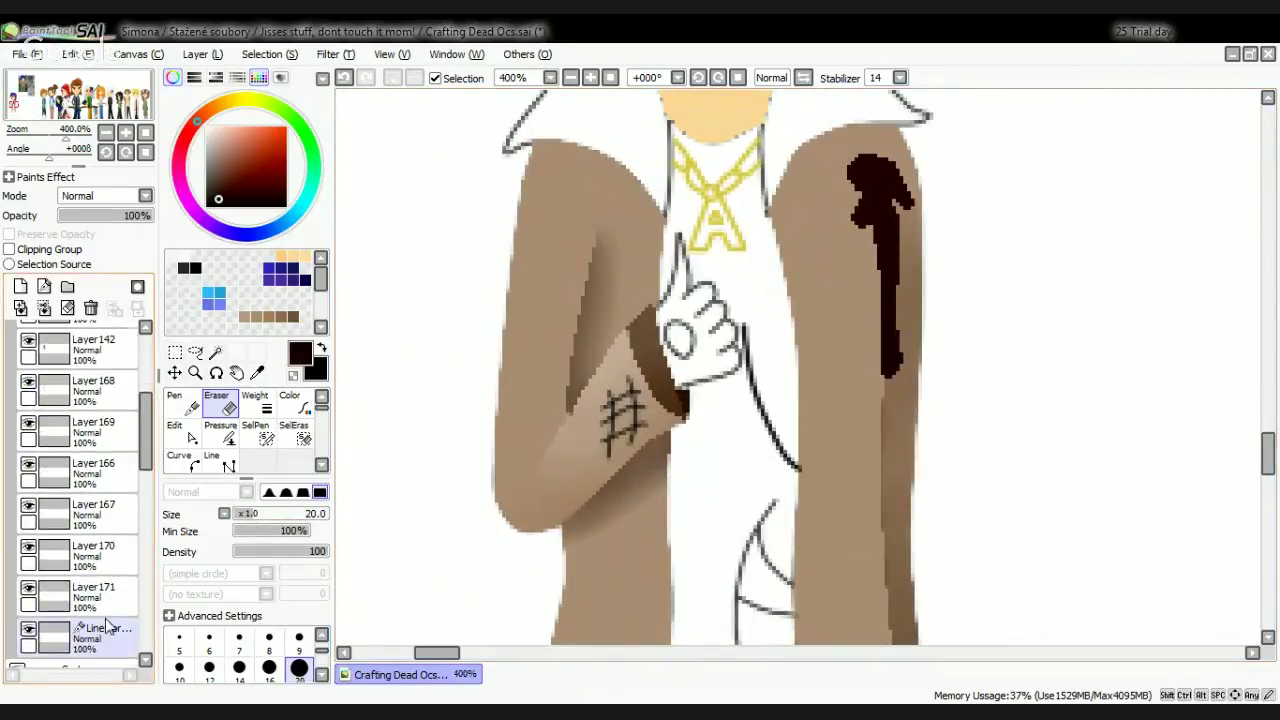
click(216, 352)
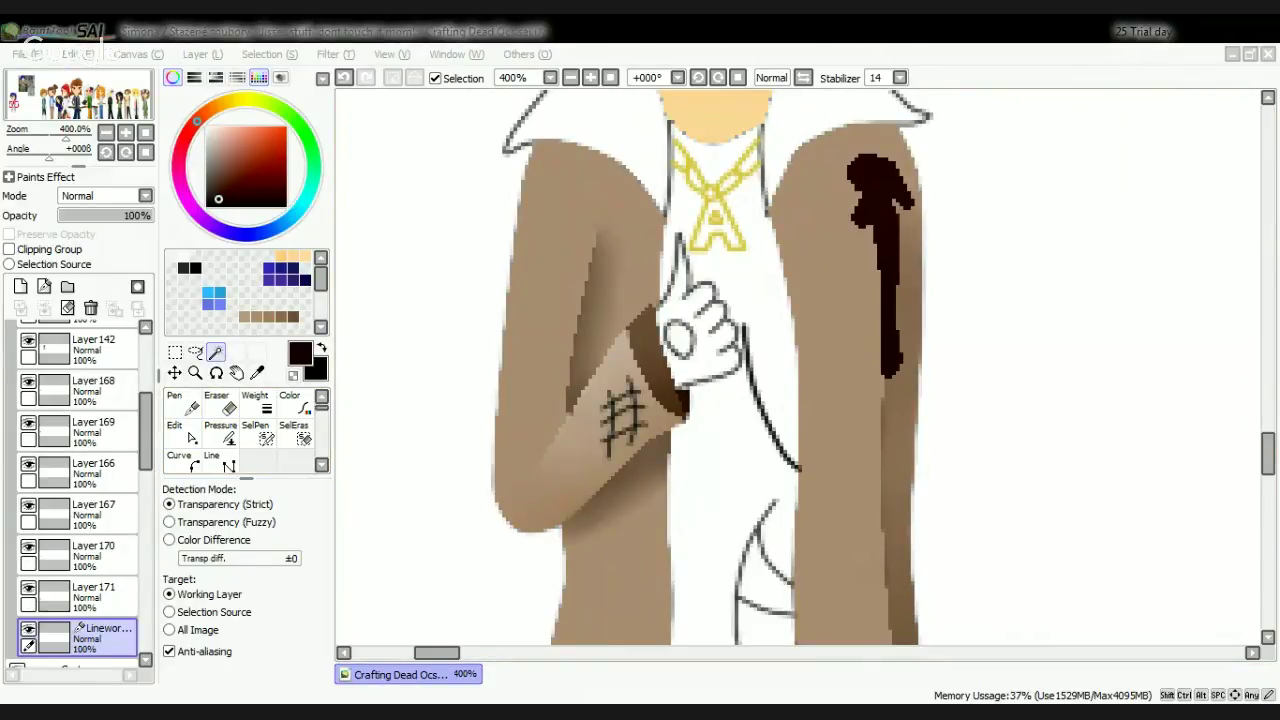
scroll(703, 298, up, 2)
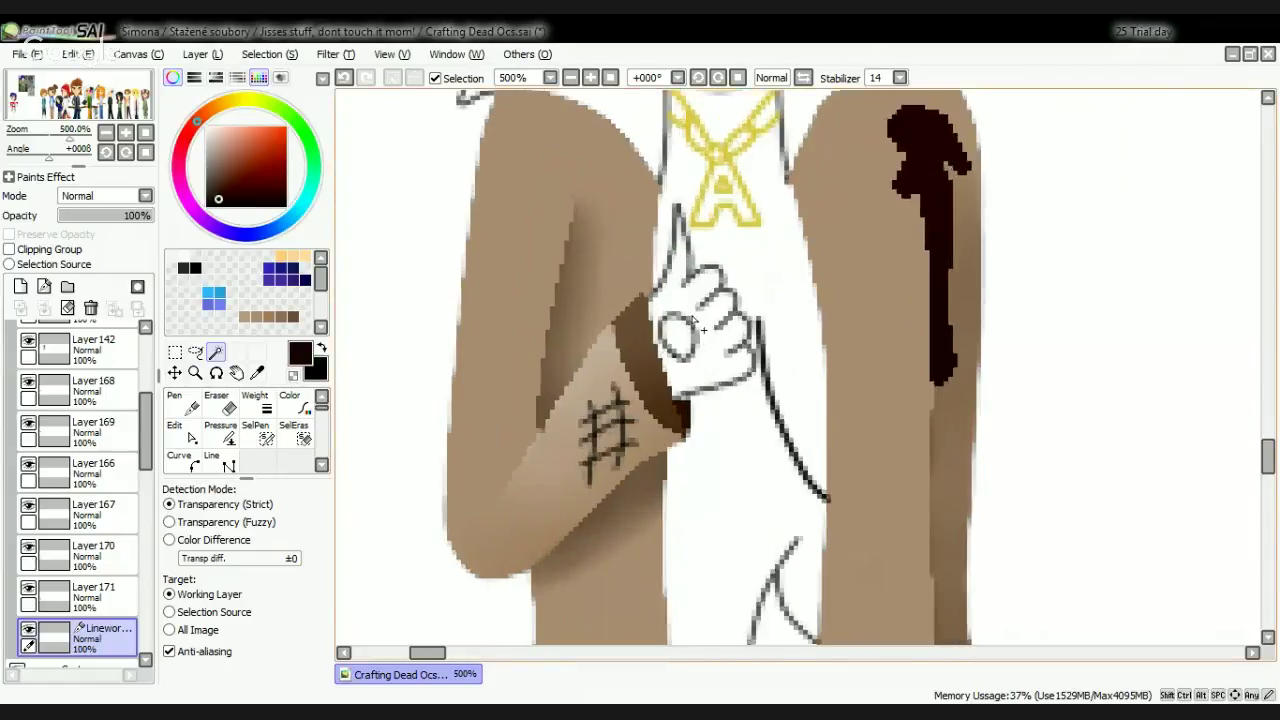
click(703, 298)
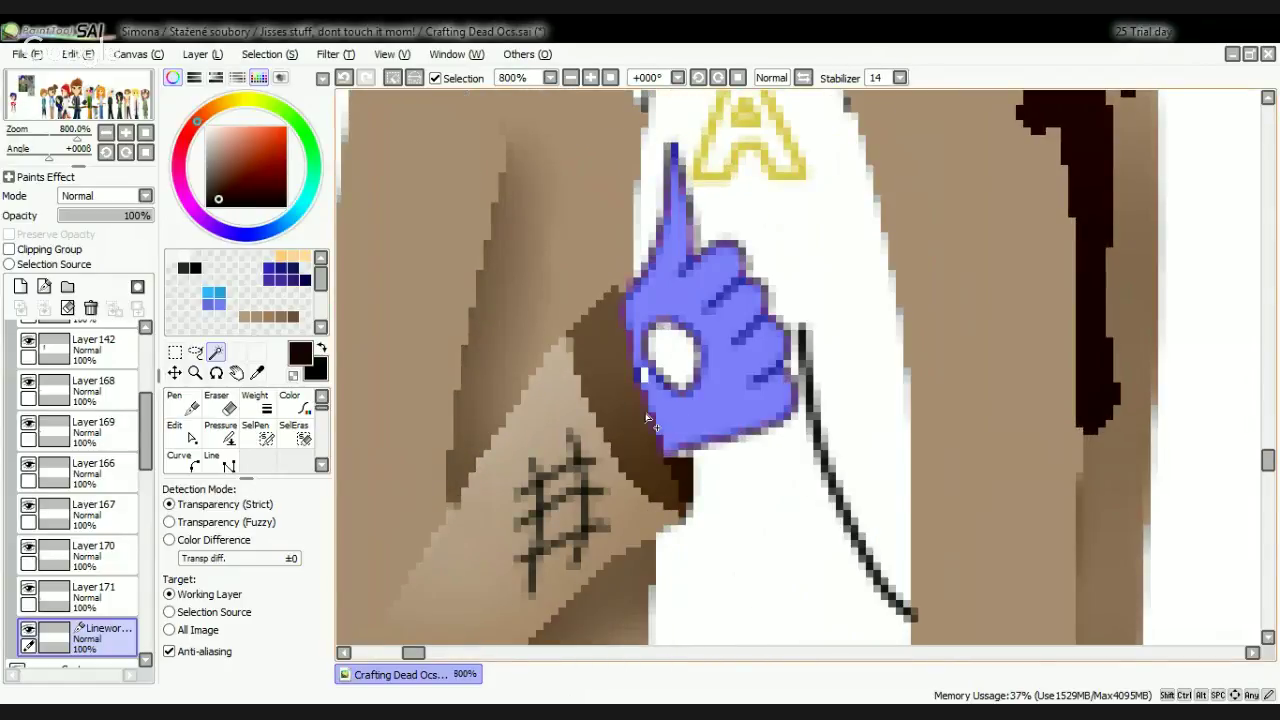
scroll(648, 418, up, 1)
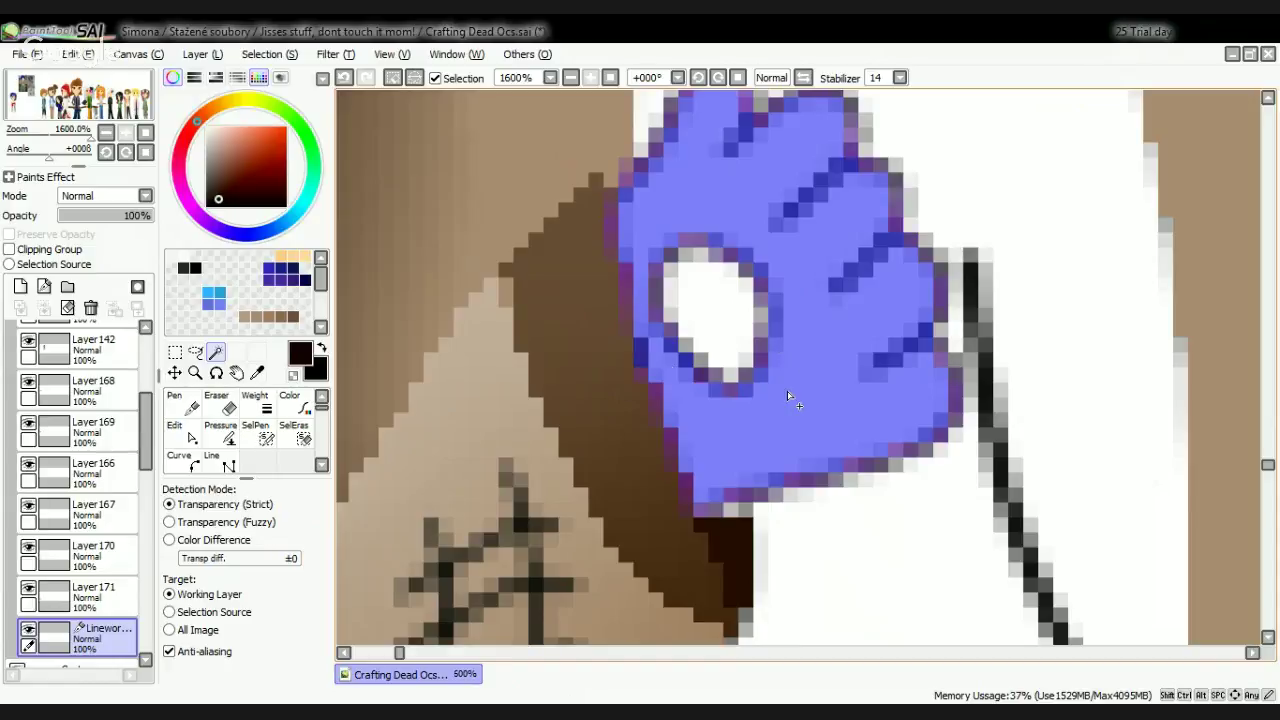
scroll(788, 397, down, 2)
scroll(782, 441, down, 4)
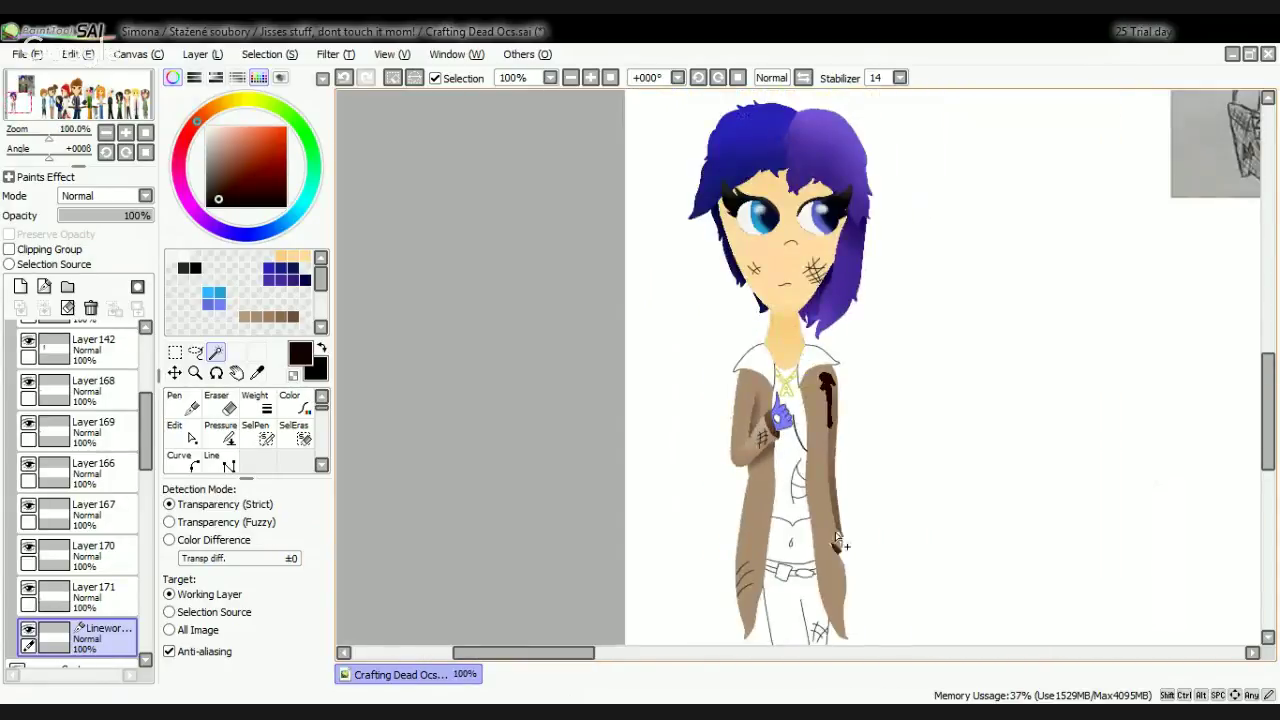
scroll(830, 545, up, 6)
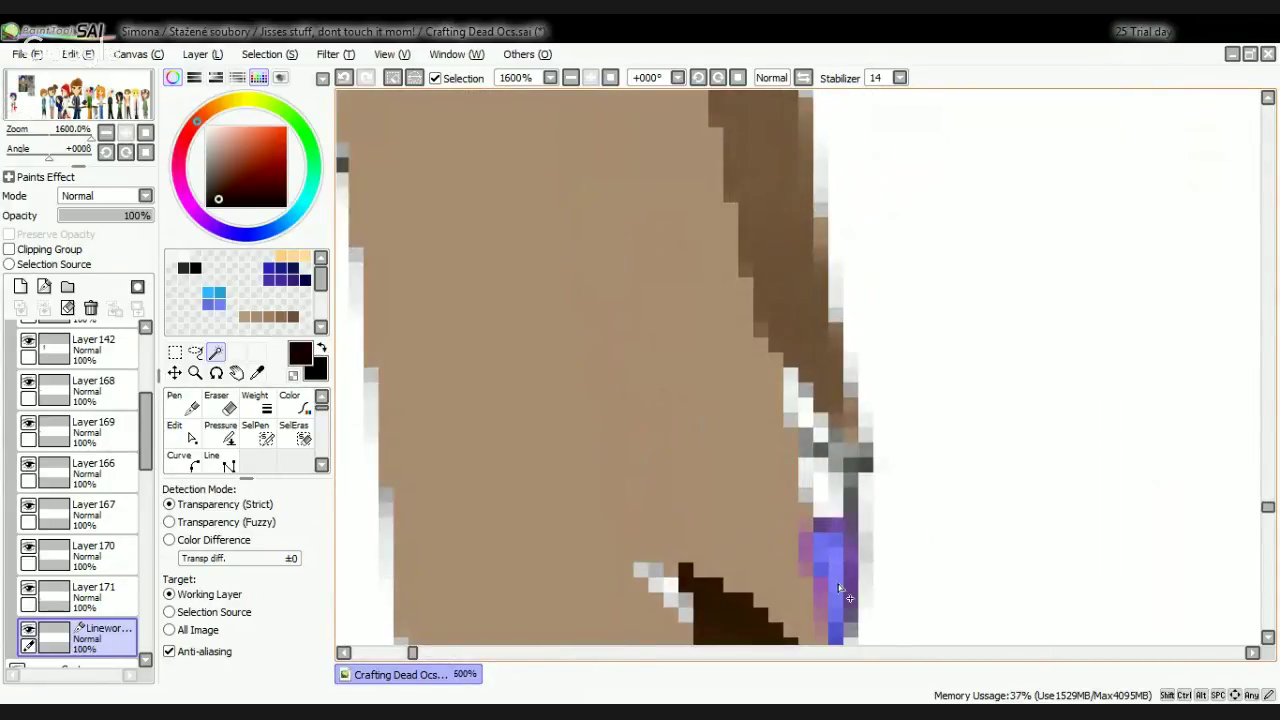
scroll(840, 555, down, 4)
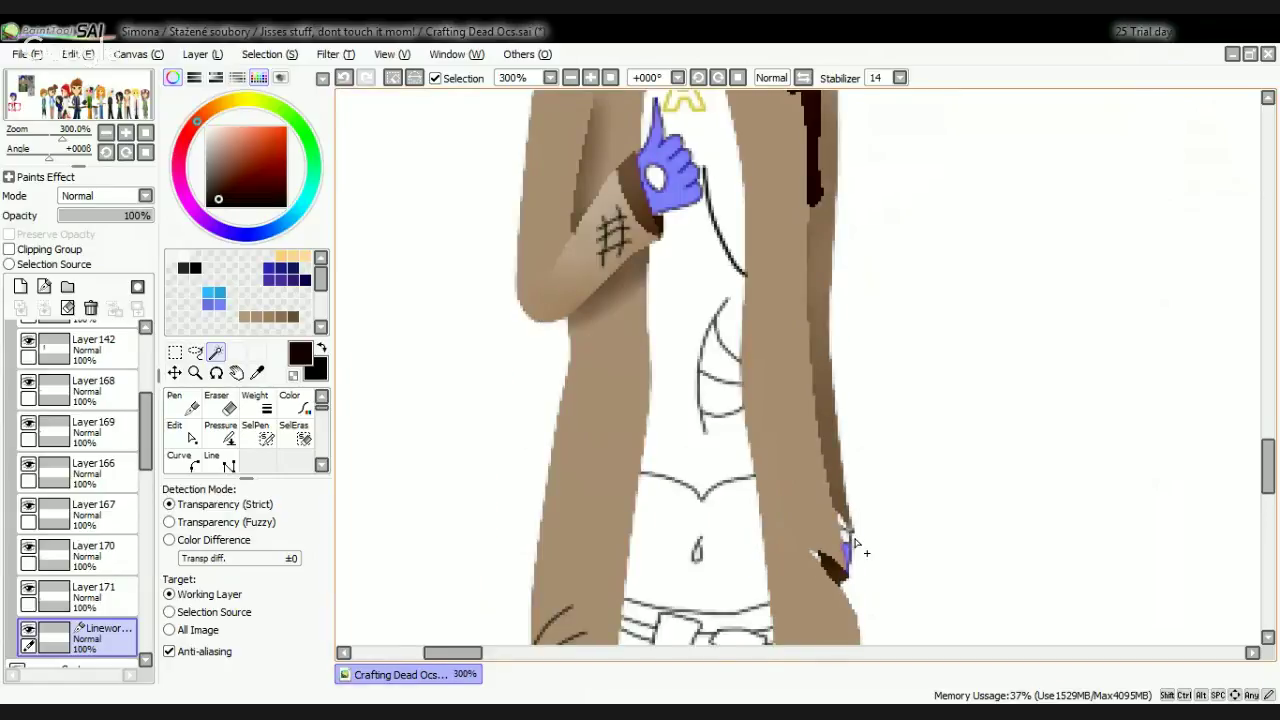
scroll(855, 541, down, 1)
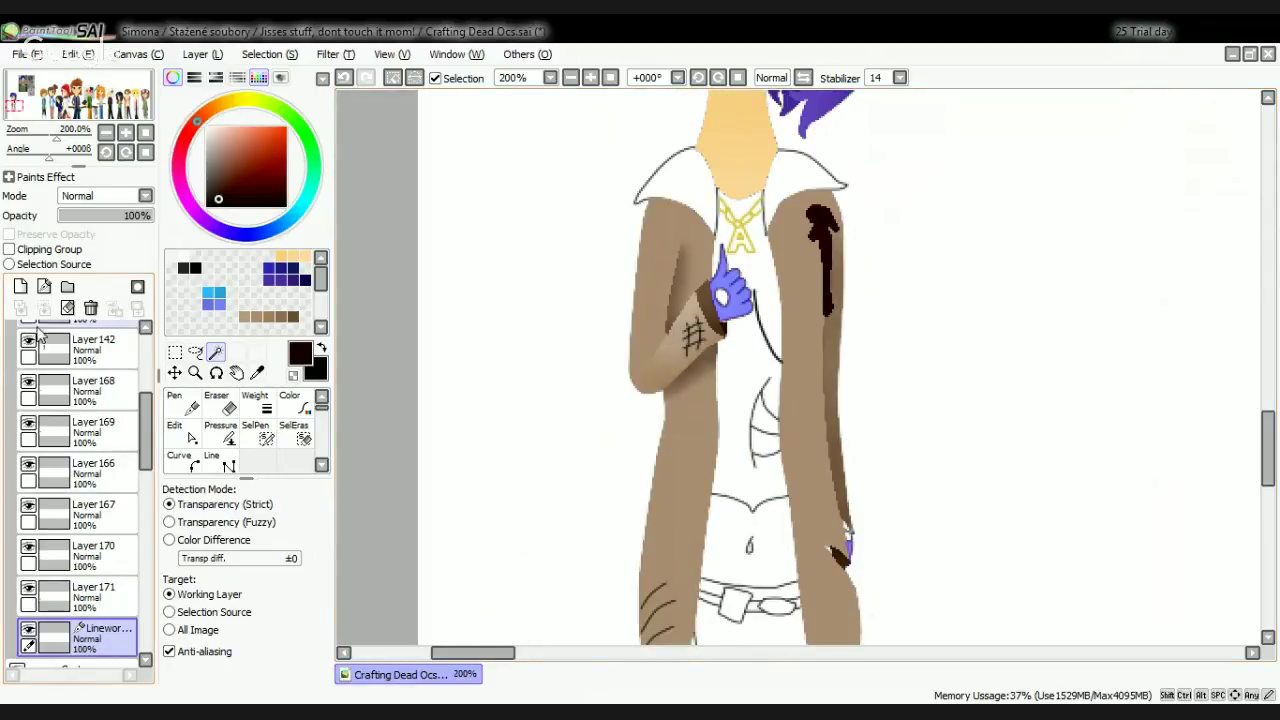
Step: Add a new layer above the linework layer and save dark greys sampled from the pixel reference's glove as swatches
click(20, 286)
scroll(245, 425, up, 2)
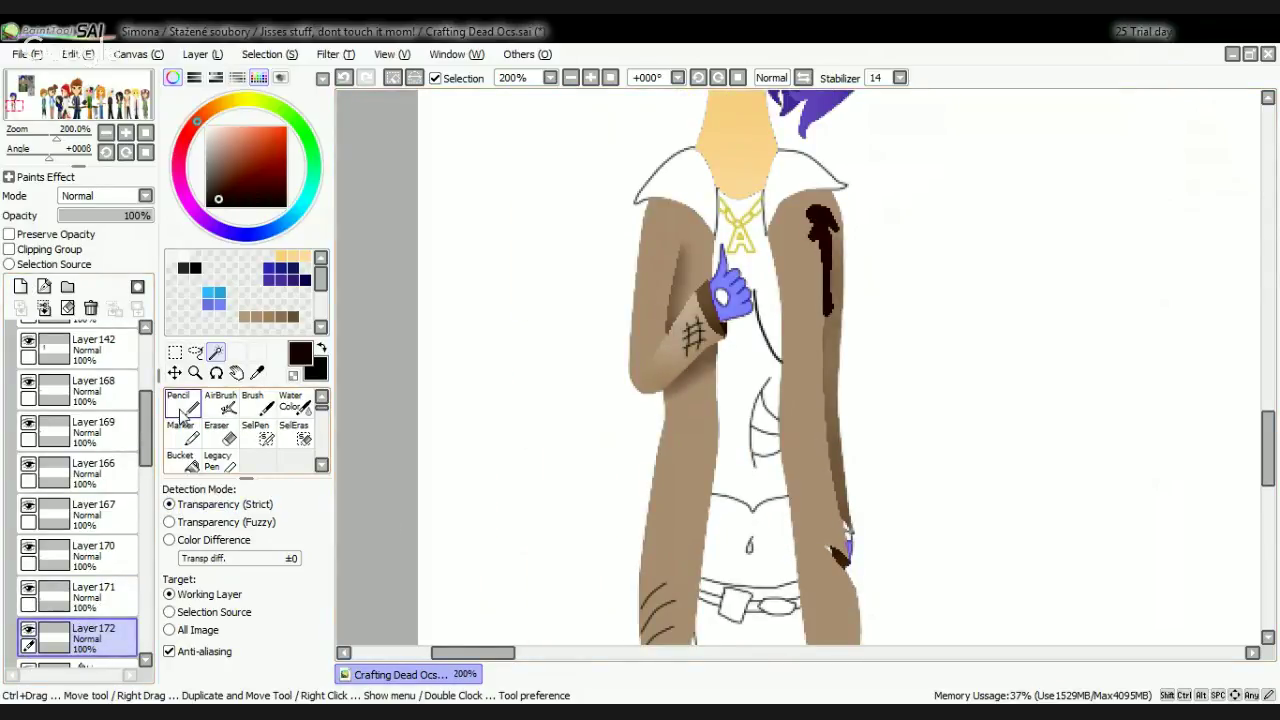
click(180, 403)
scroll(722, 248, up, 3)
scroll(664, 368, down, 8)
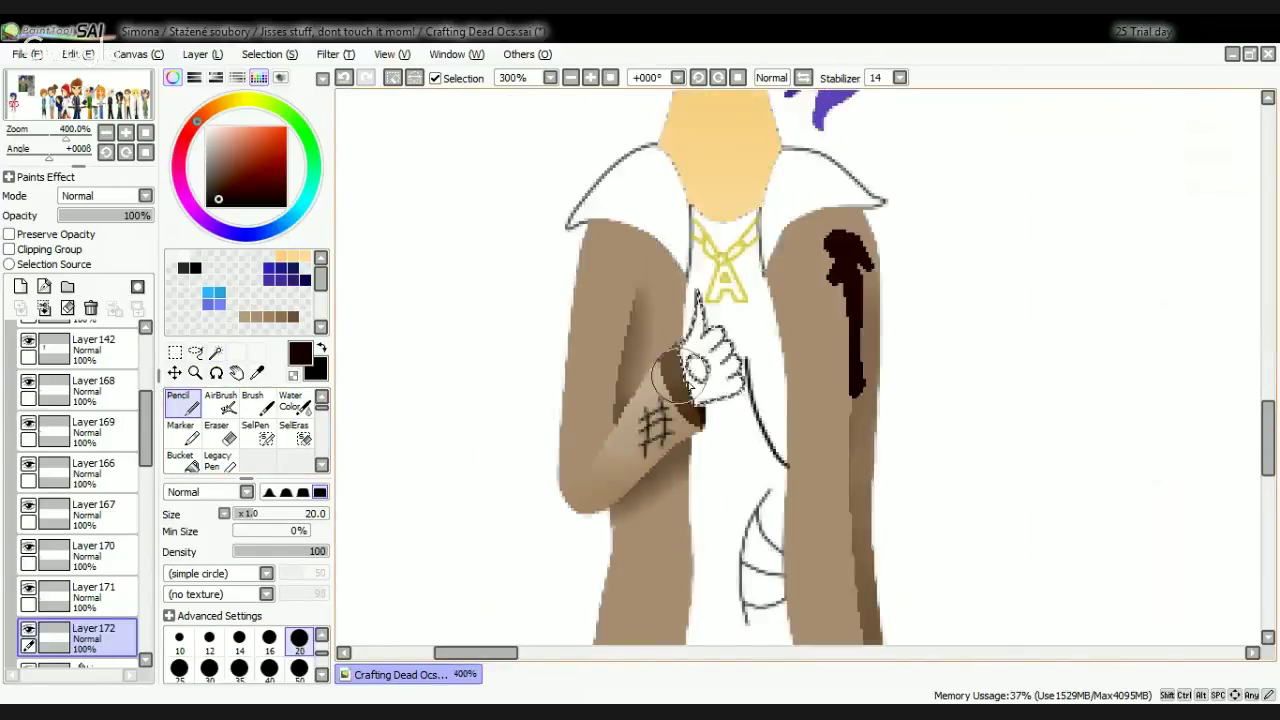
scroll(850, 191, up, 5)
scroll(694, 303, up, 2)
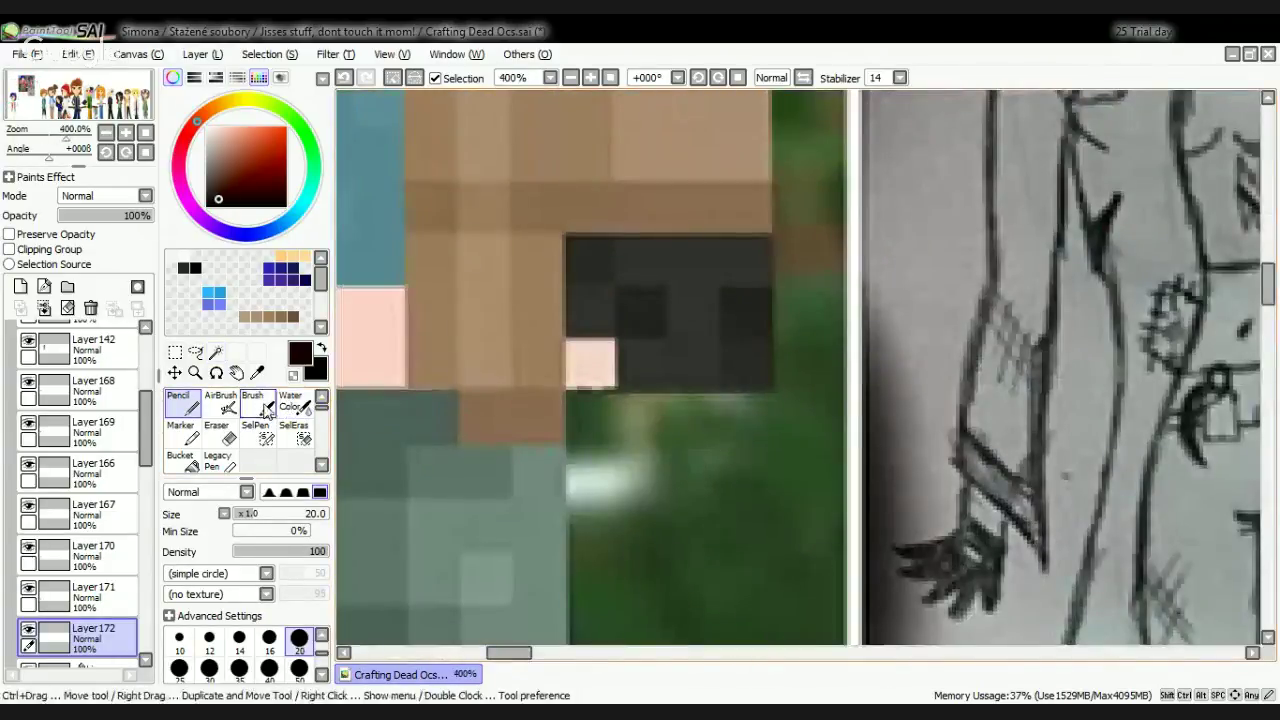
click(257, 372)
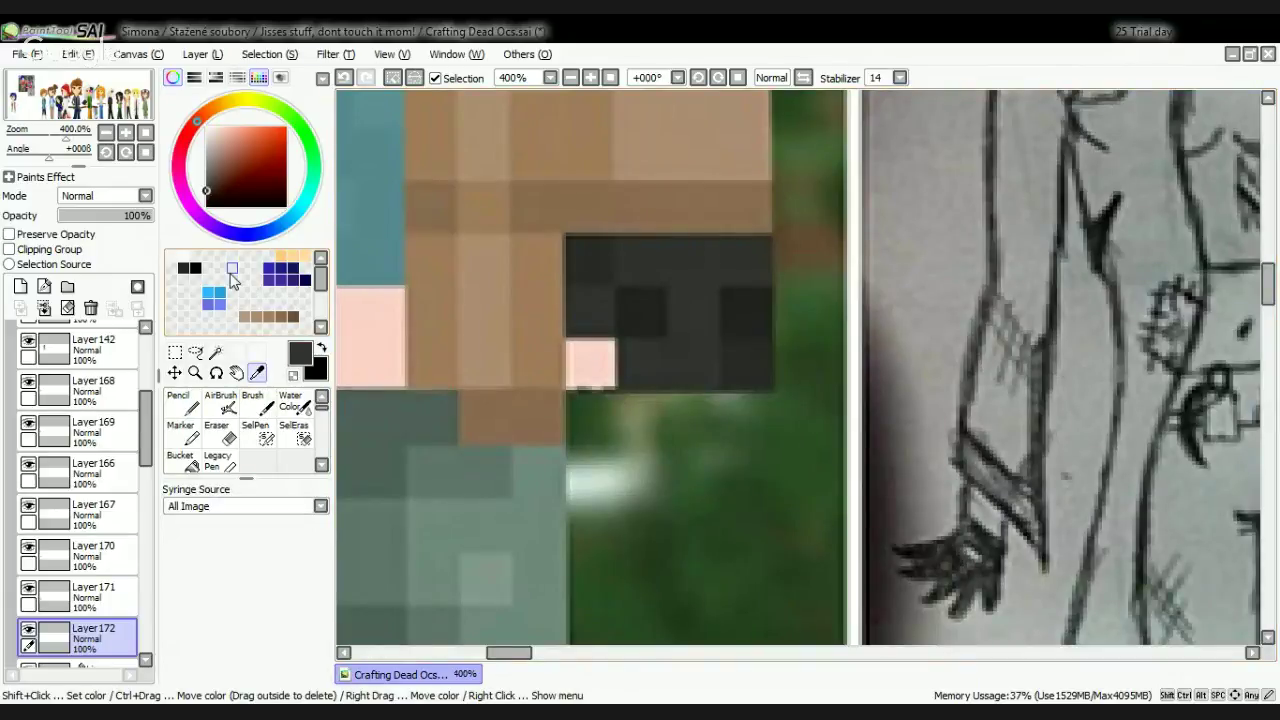
click(760, 318)
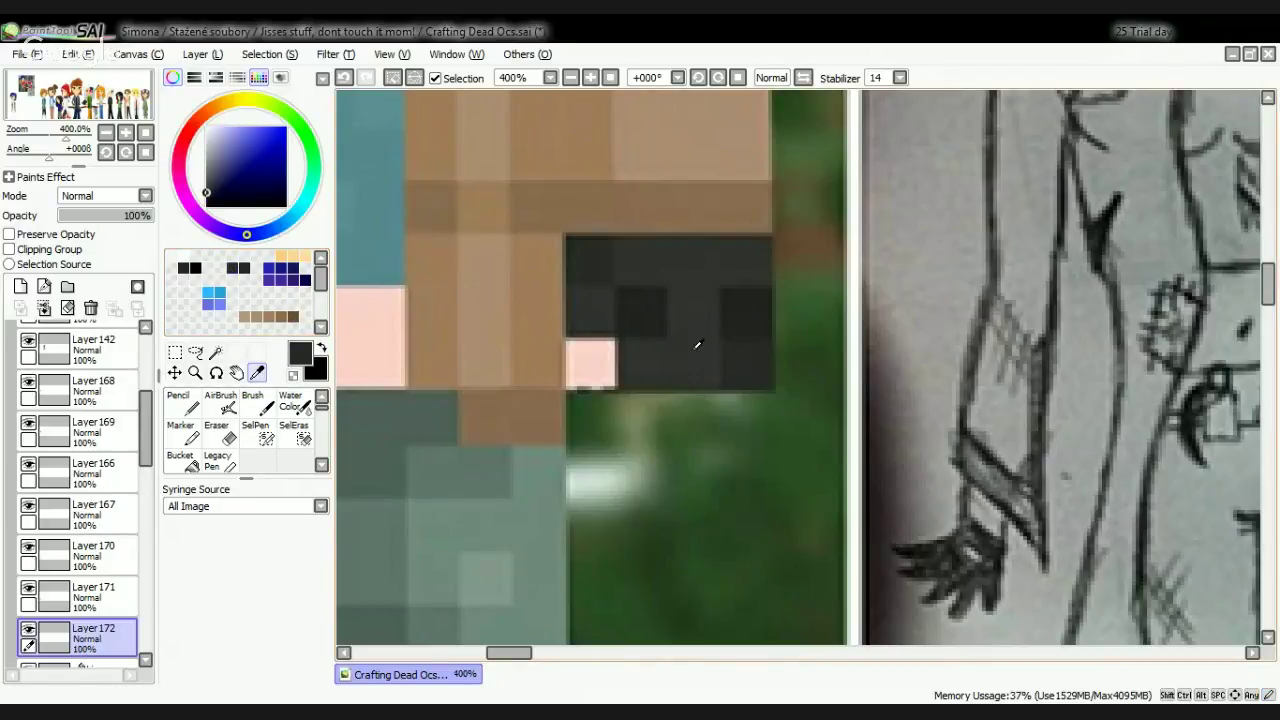
shift+click(220, 268)
Step: Paint the raised glove in the sampled dark greys with the size 20 Pencil and blend the tones with the Blur brush at size 11
scroll(686, 311, down, 7)
scroll(606, 432, up, 5)
scroll(556, 437, up, 3)
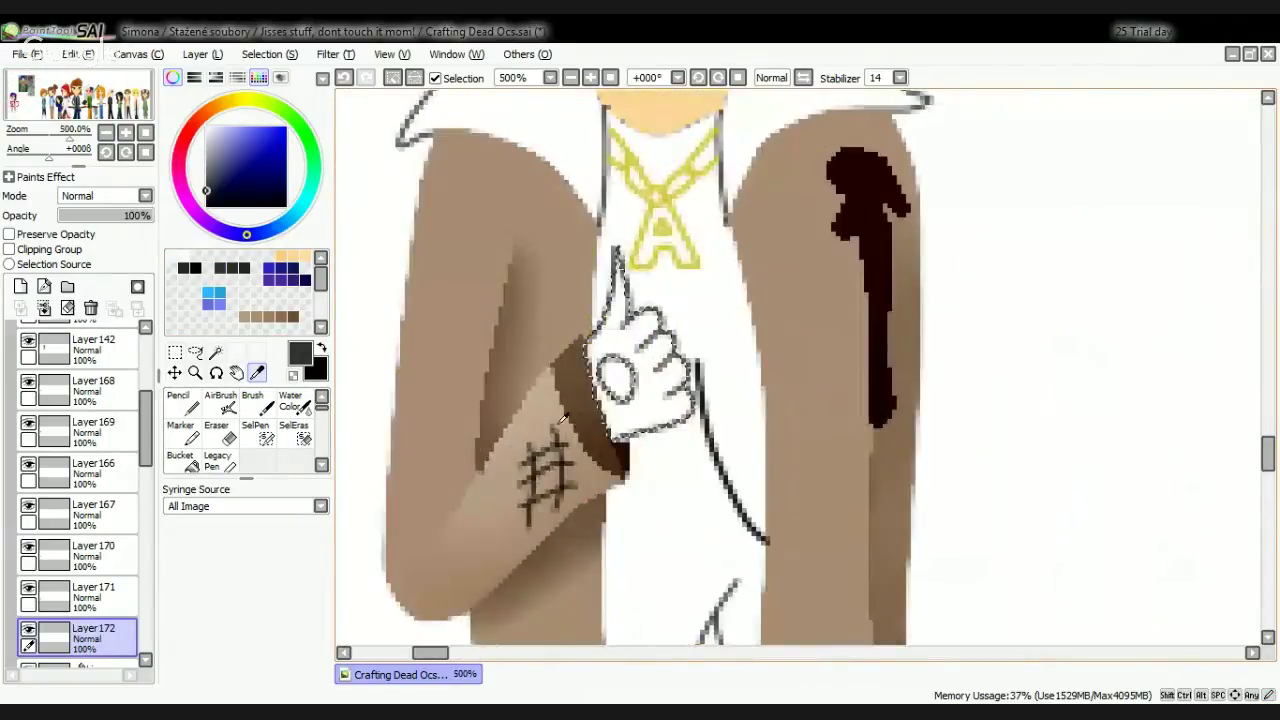
click(196, 402)
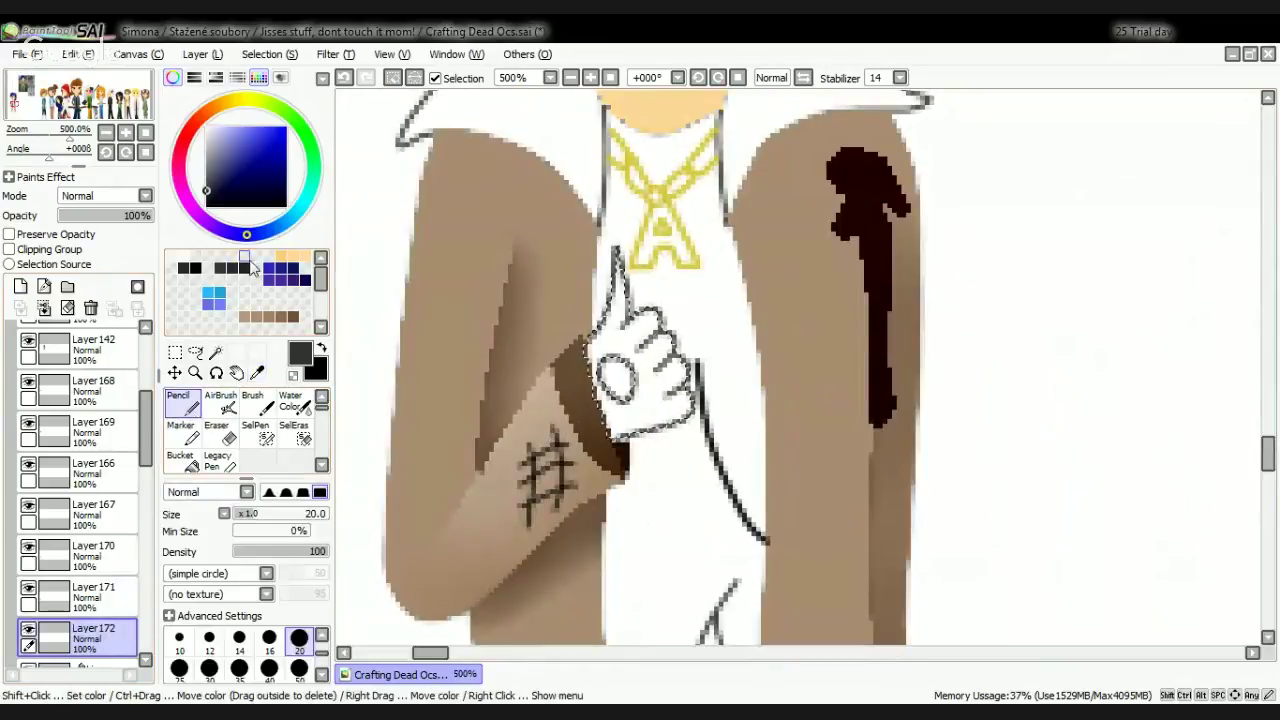
click(233, 267)
mouse_move(634, 242)
mouse_down()
mouse_move(639, 333)
mouse_move(589, 463)
mouse_move(556, 343)
mouse_move(706, 394)
mouse_up()
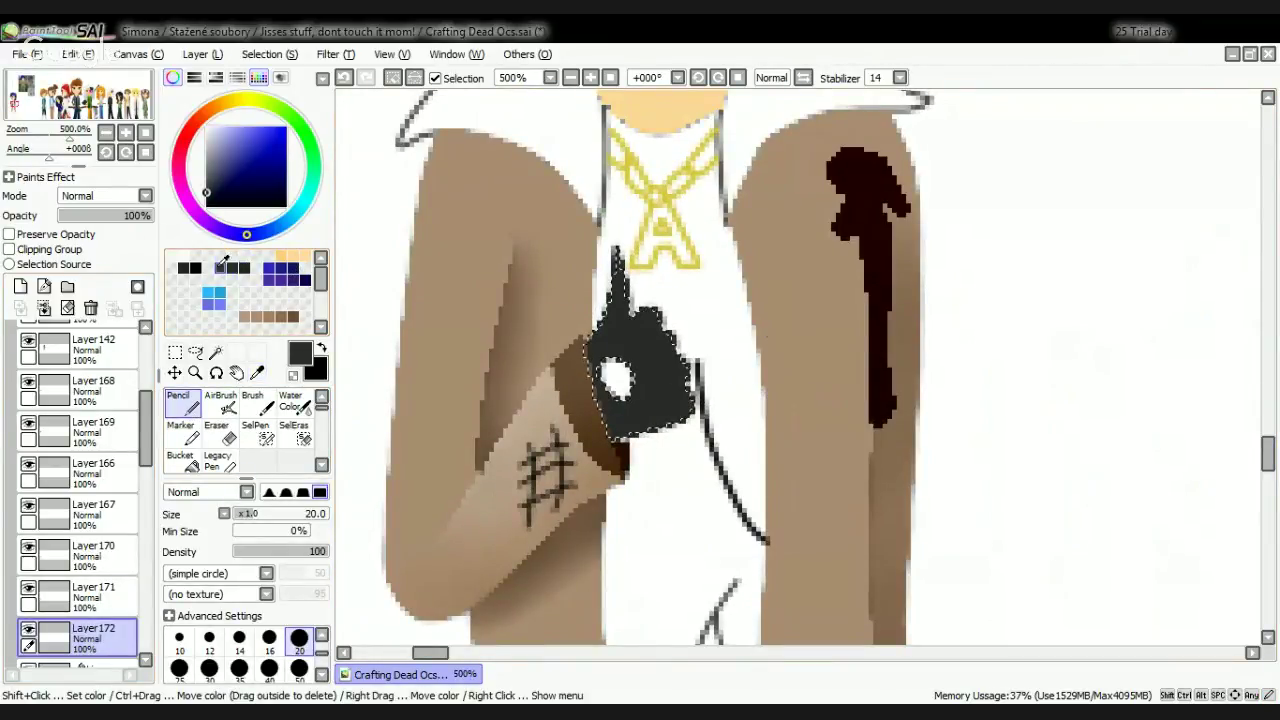
scroll(571, 286, up, 2)
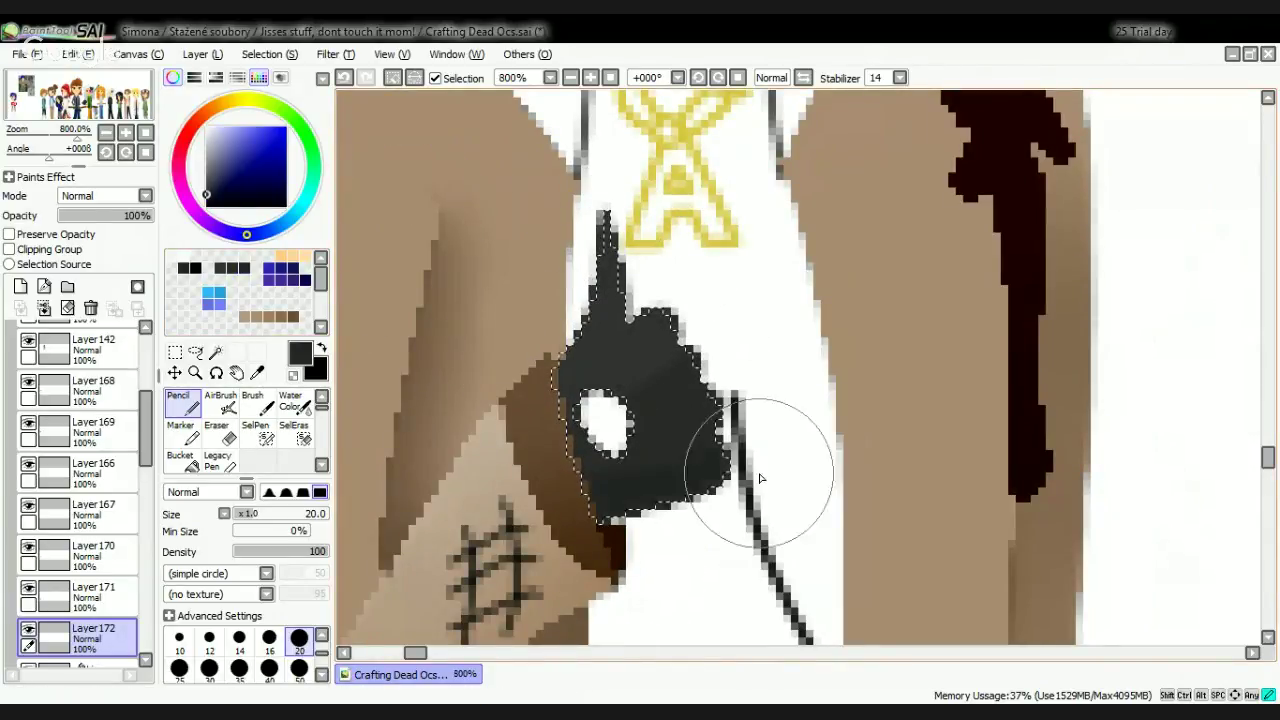
scroll(265, 460, down, 2)
click(287, 458)
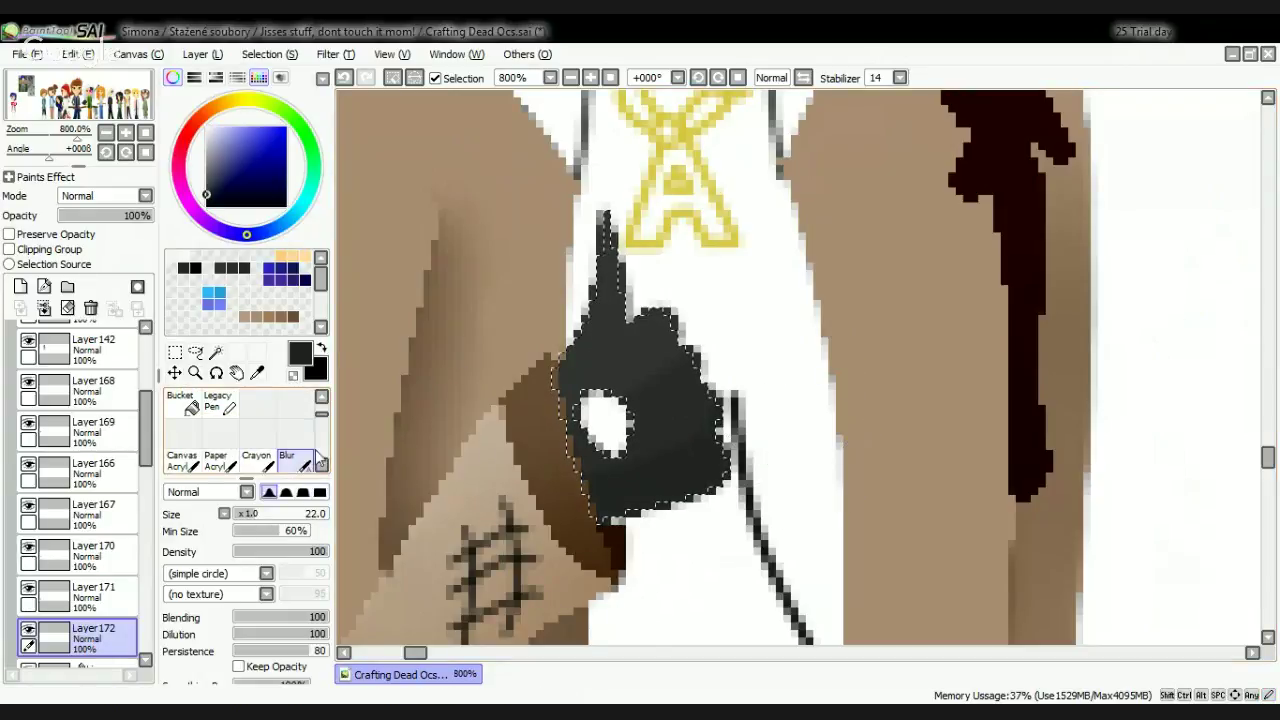
click(243, 519)
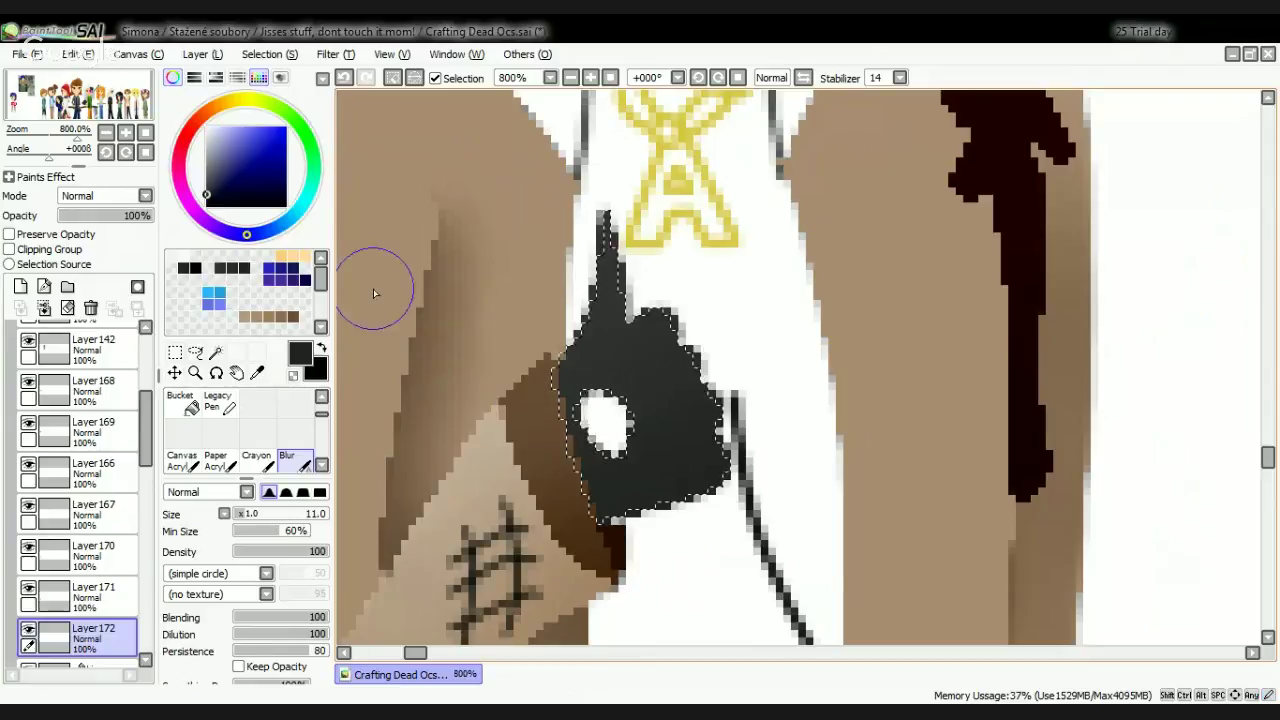
Step: Paint the selected sliver of the lowered hand at the coat's torn edge dark grey with the size 20 Pencil
scroll(240, 402, up, 2)
click(189, 403)
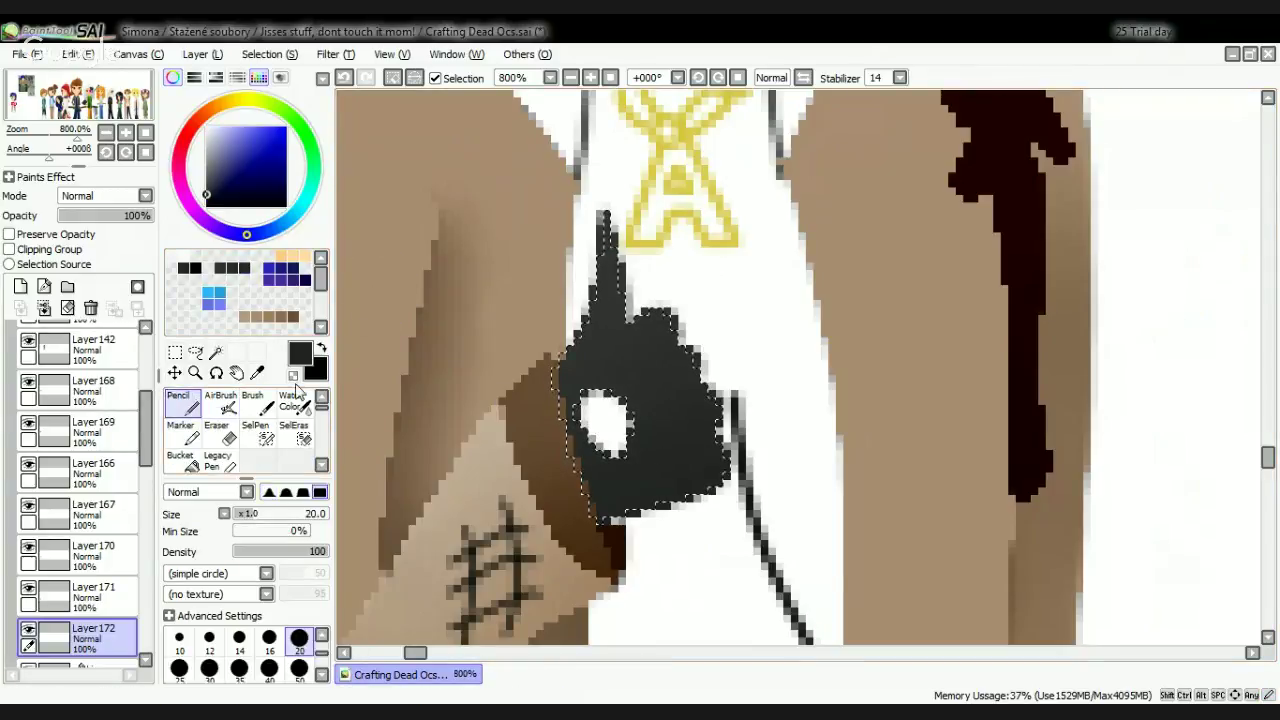
scroll(594, 320, down, 6)
scroll(669, 478, up, 5)
drag(655, 296, 671, 489)
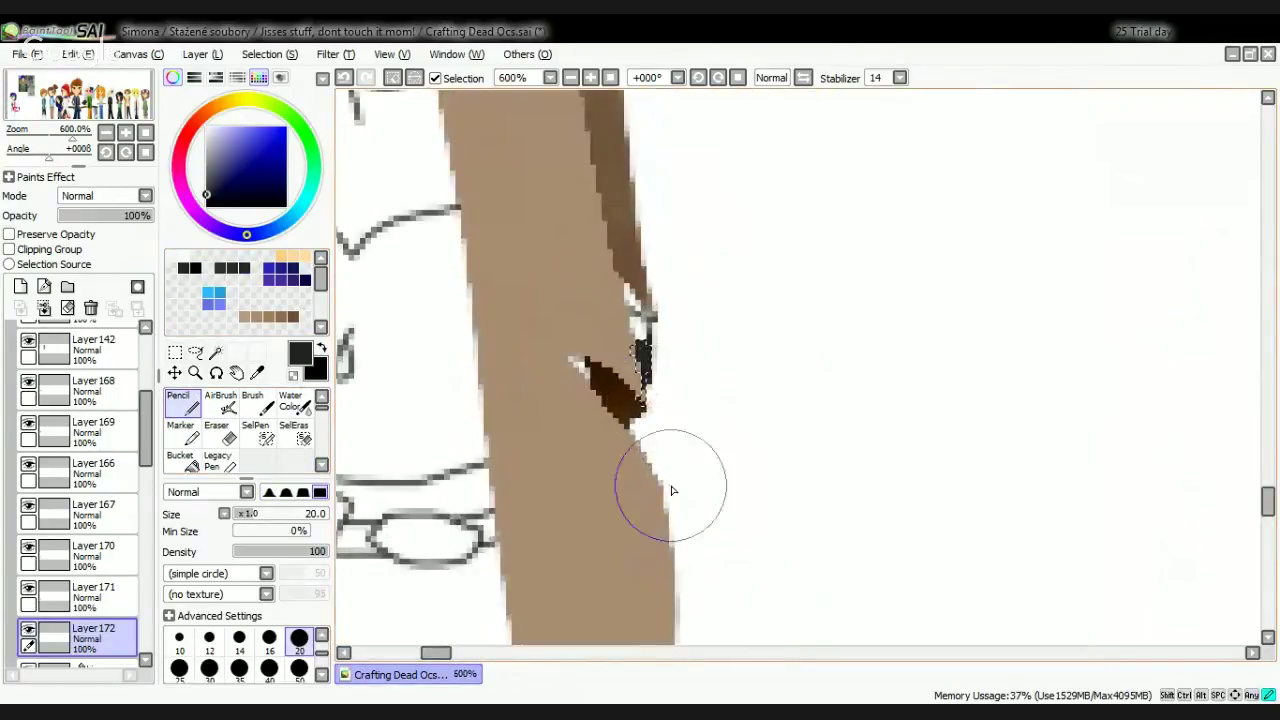
Step: Move the linework layer above Layer172 so the glove's outlines lie over its colour
scroll(623, 320, down, 4)
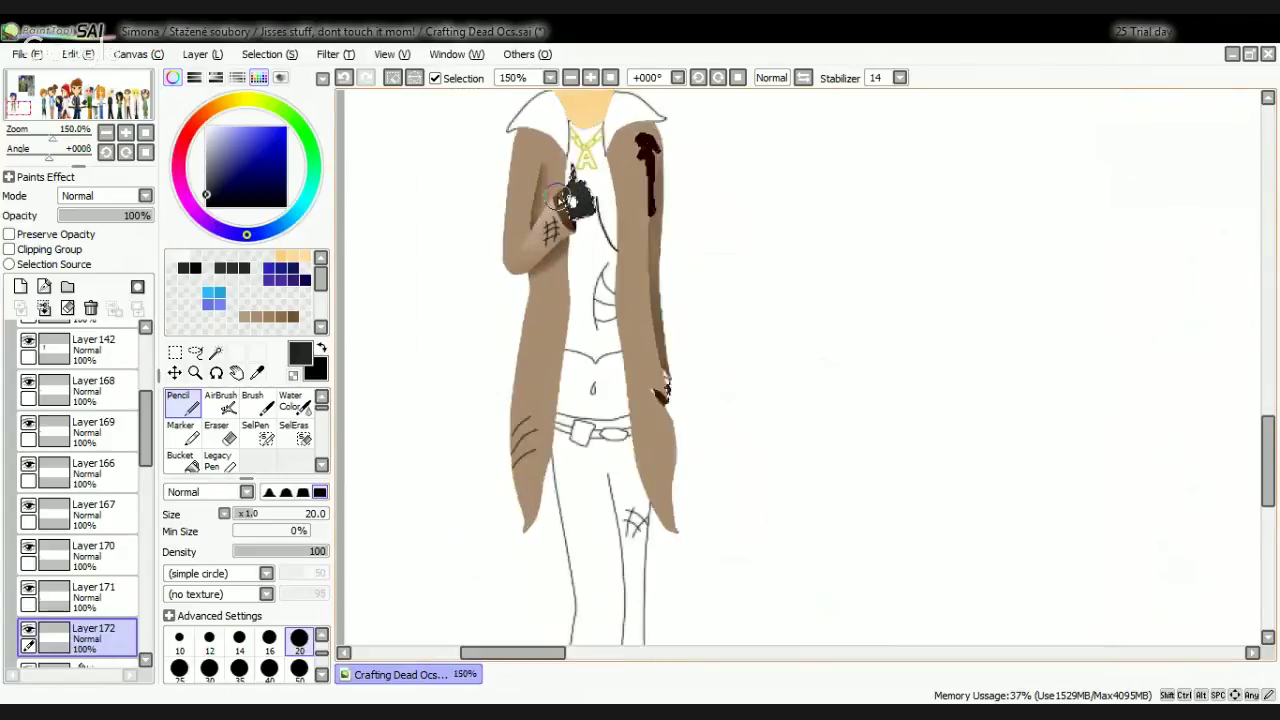
scroll(686, 194, up, 3)
scroll(121, 608, down, 3)
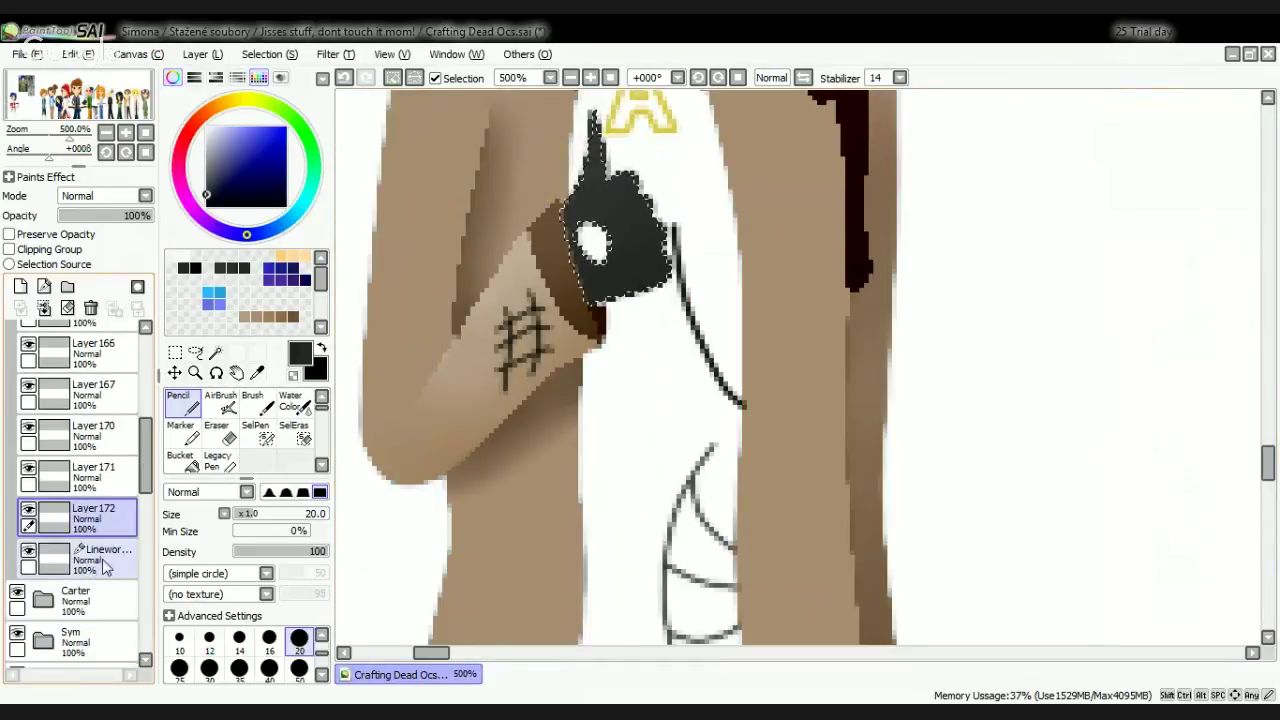
drag(106, 562, 104, 508)
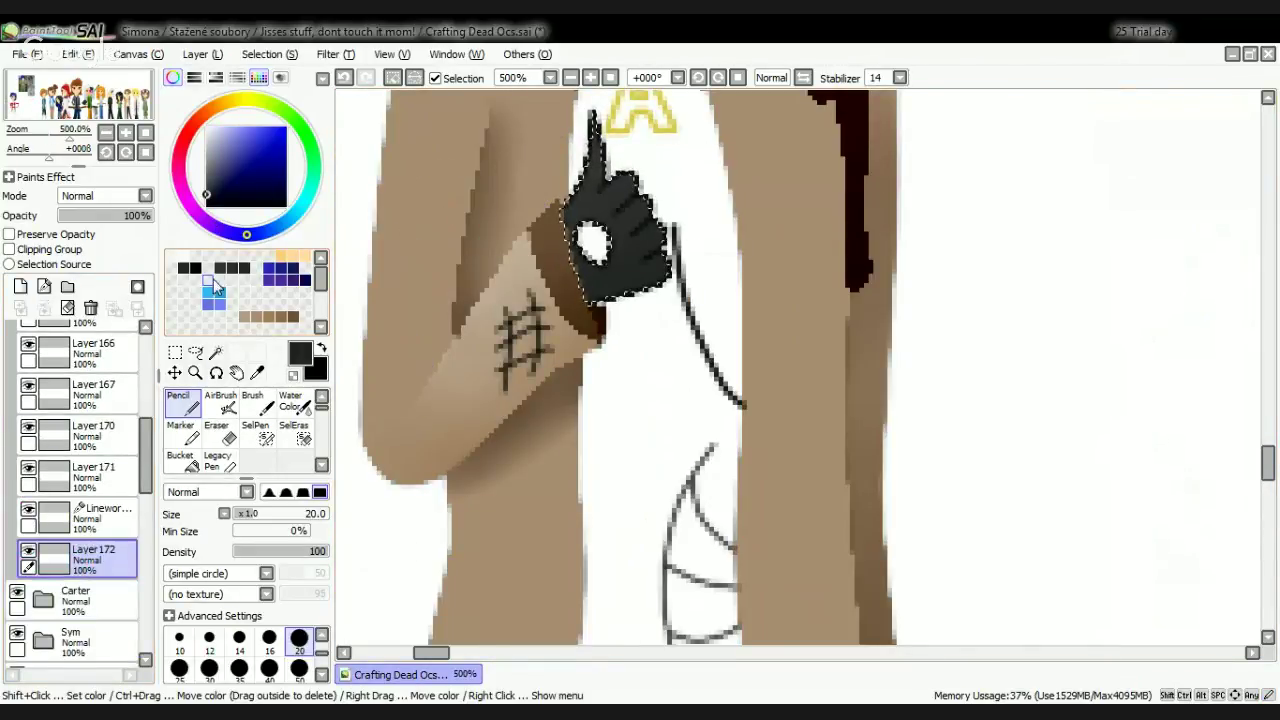
Step: Paint near-black shadows along the three finger creases of the raised glove on Layer172 with the size 3 Pencil
click(207, 206)
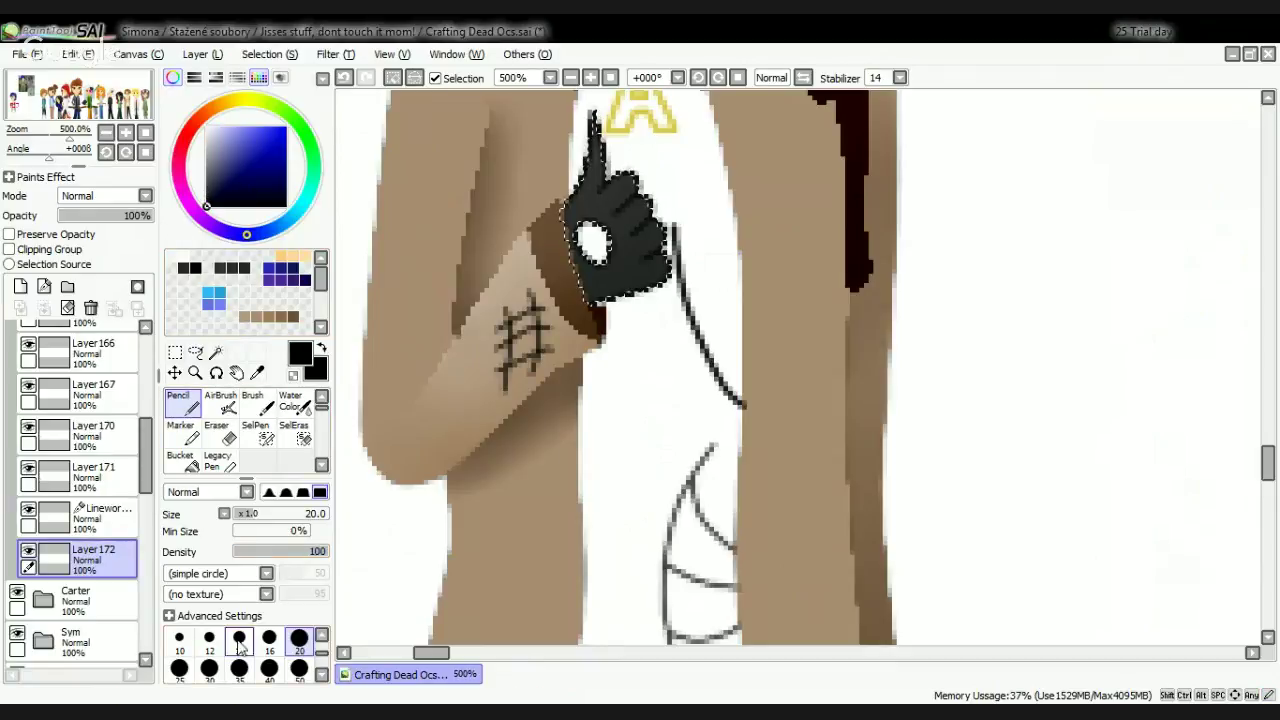
scroll(250, 648, up, 1)
click(179, 640)
scroll(532, 216, up, 5)
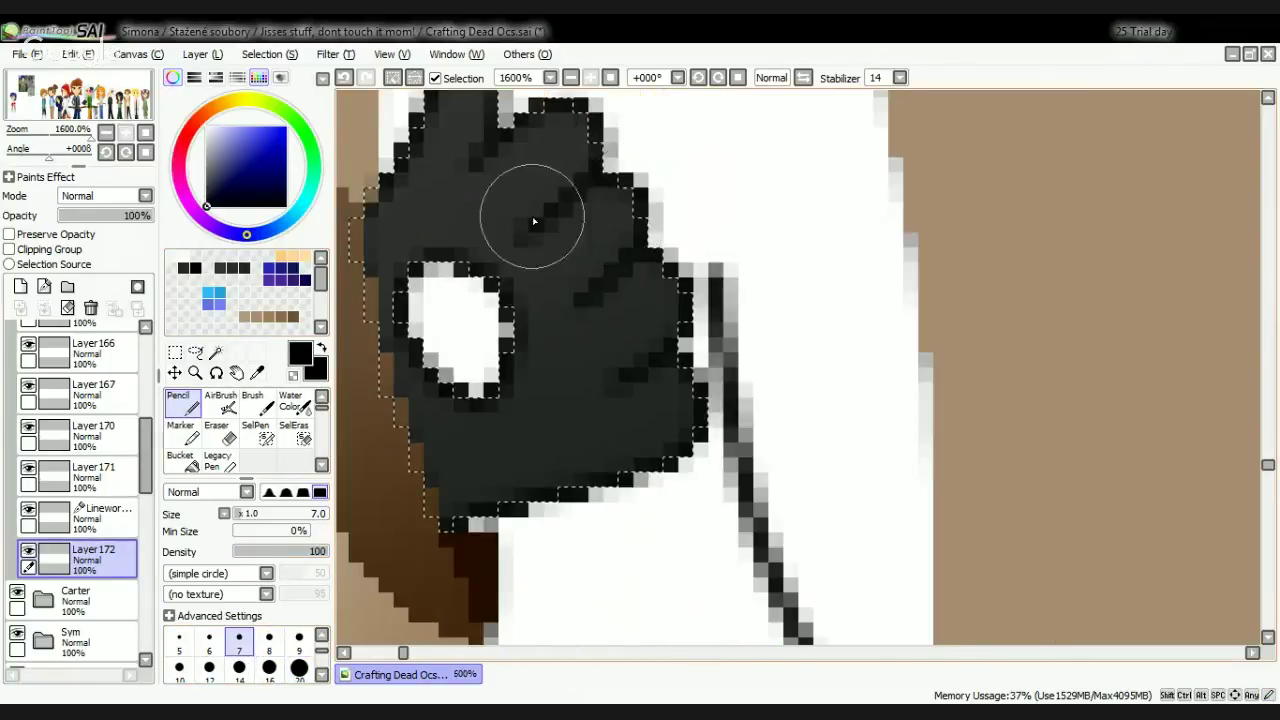
click(393, 378)
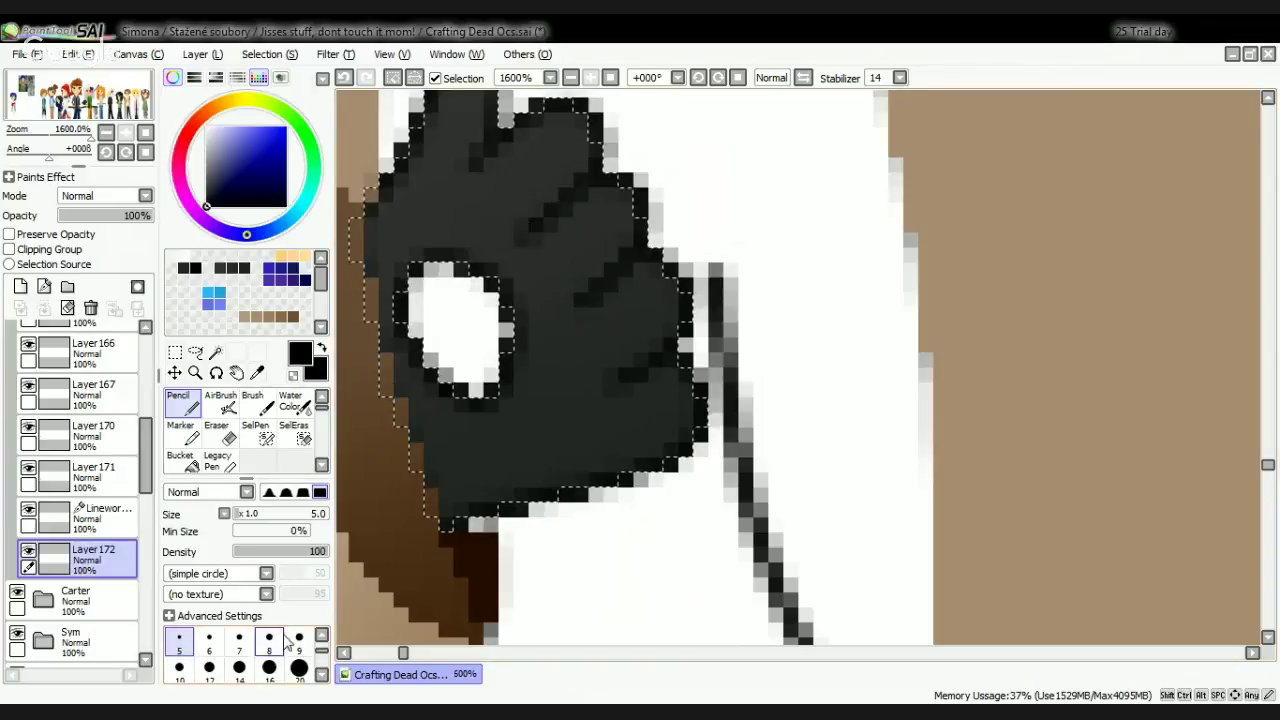
scroll(269, 643, up, 1)
click(239, 641)
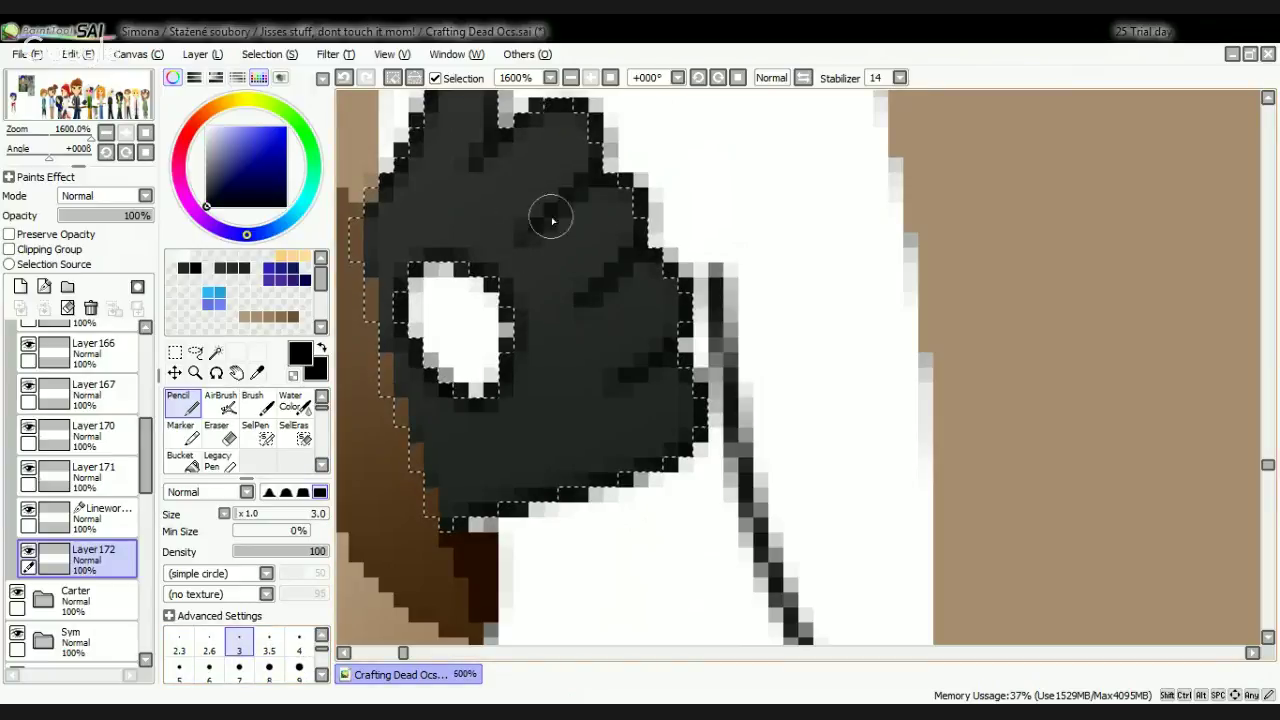
drag(508, 243, 614, 134)
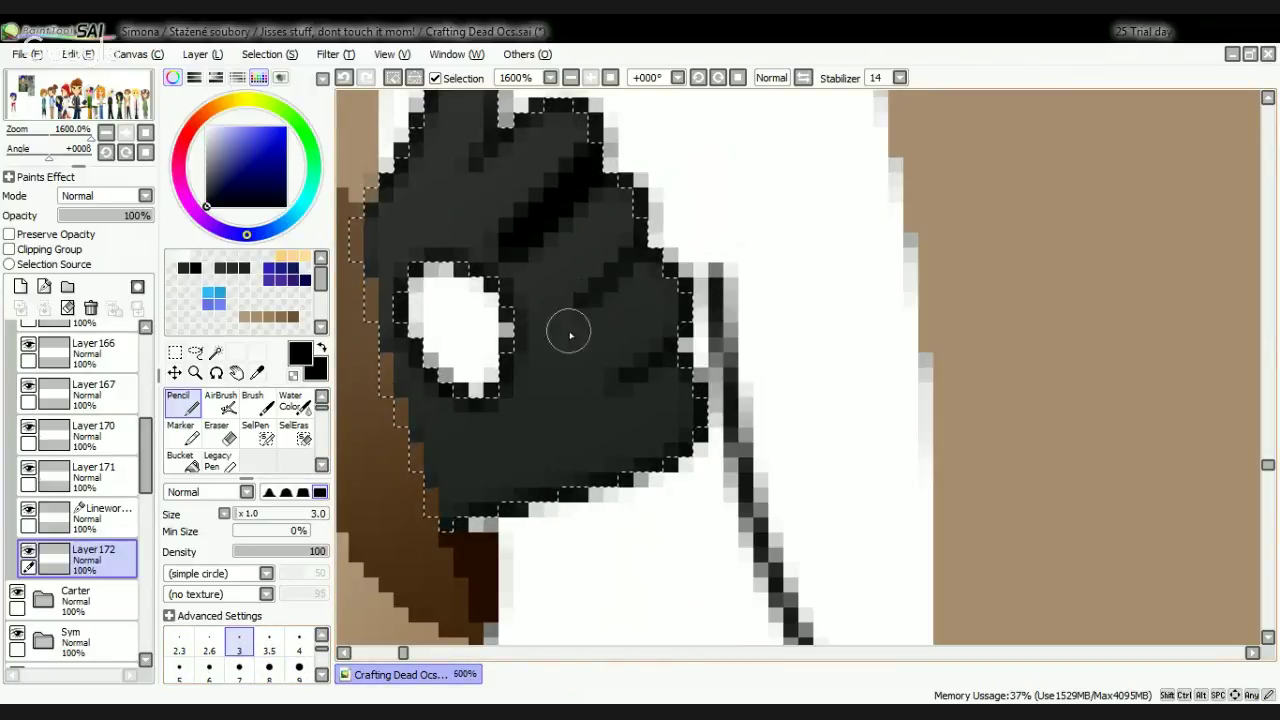
drag(546, 330, 640, 258)
drag(597, 403, 688, 332)
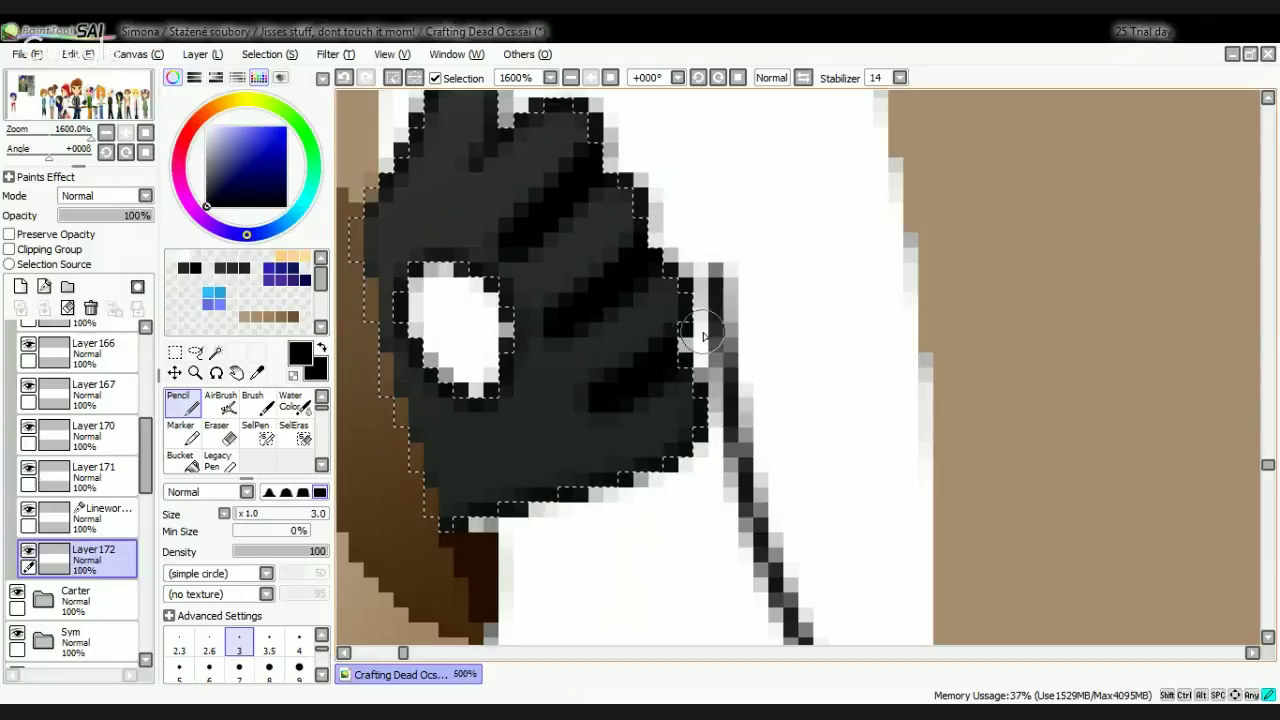
Step: Soften the finger-crease shadows with the Blur brush at size 1 and clear the selection
scroll(240, 430, down, 2)
click(294, 432)
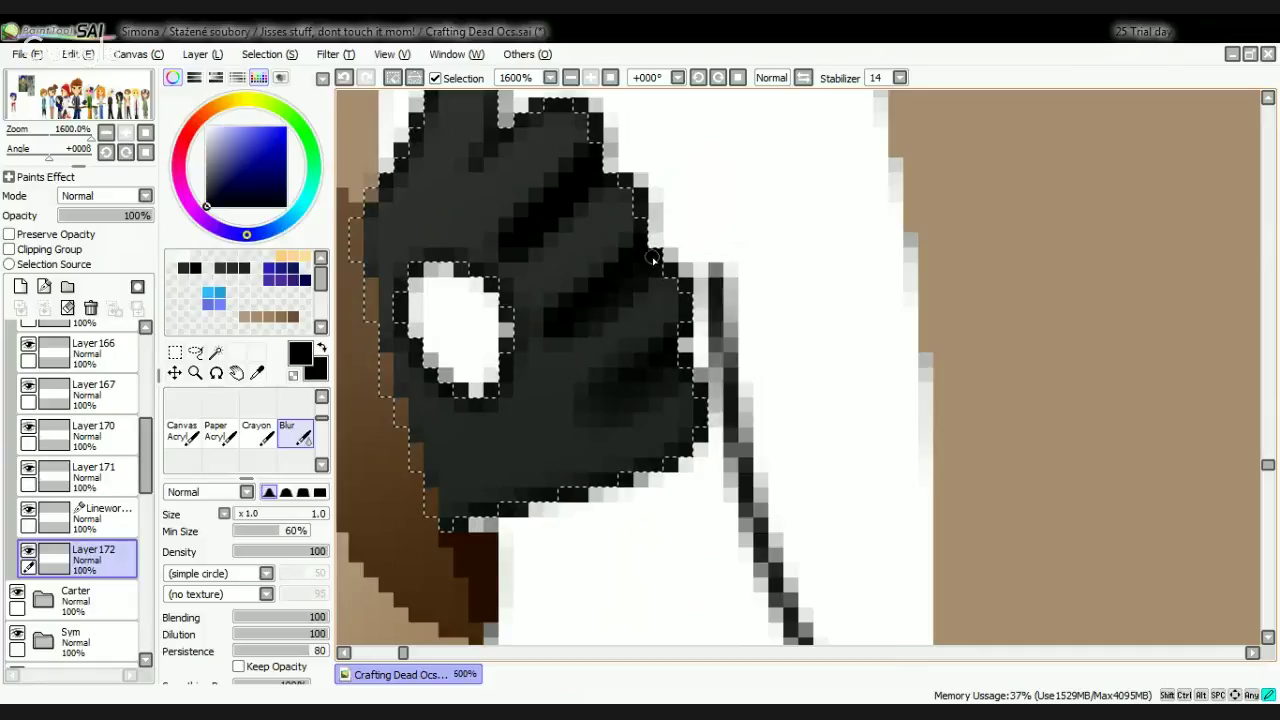
scroll(640, 330, down, 2)
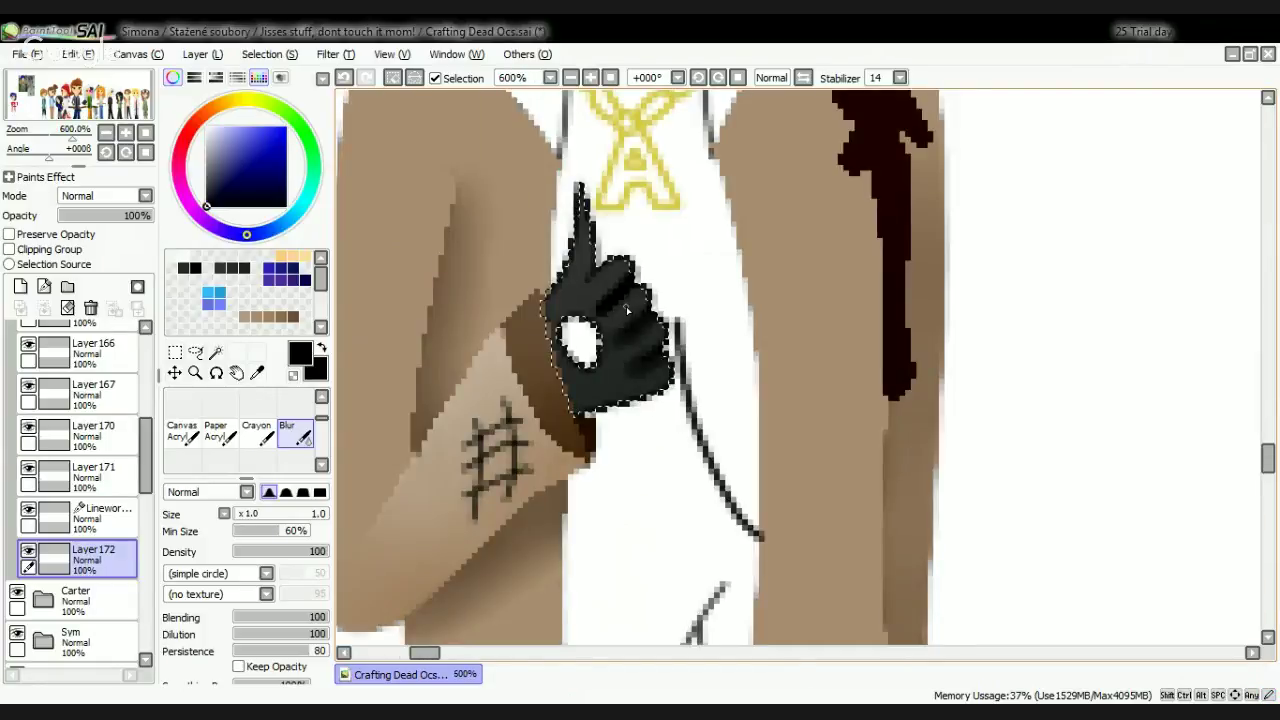
scroll(617, 319, up, 2)
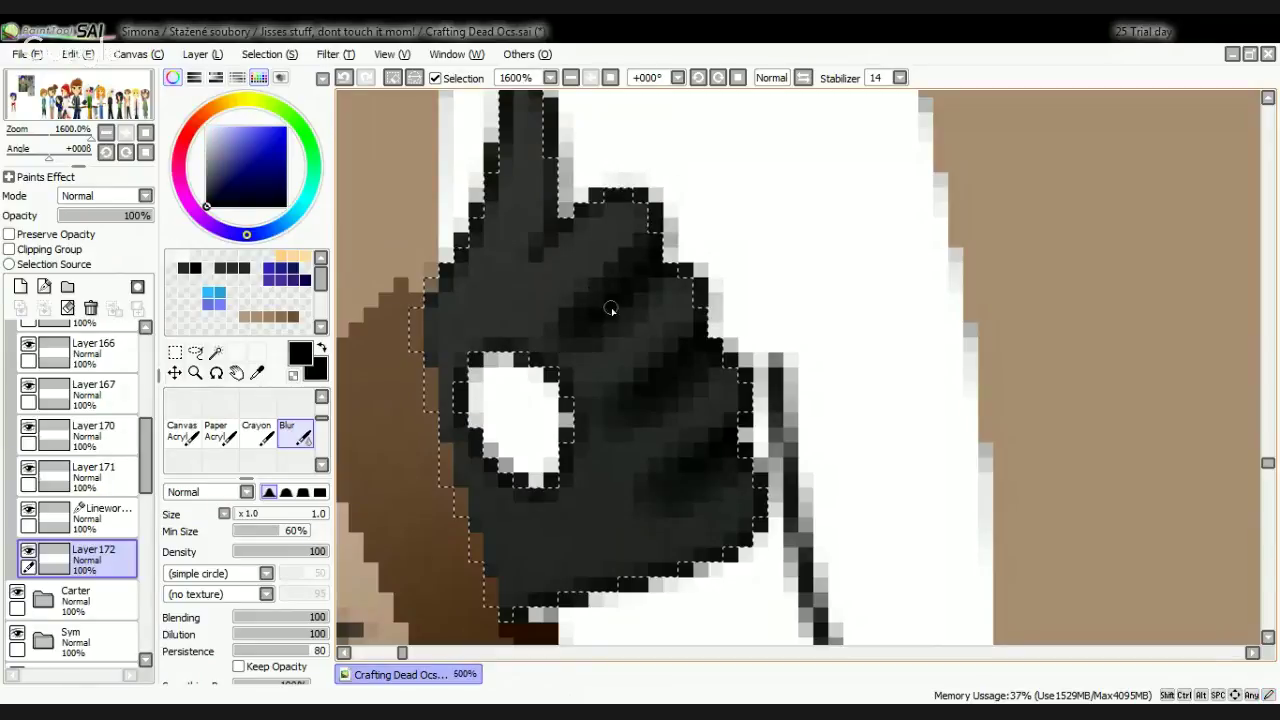
key(ctrl+d)
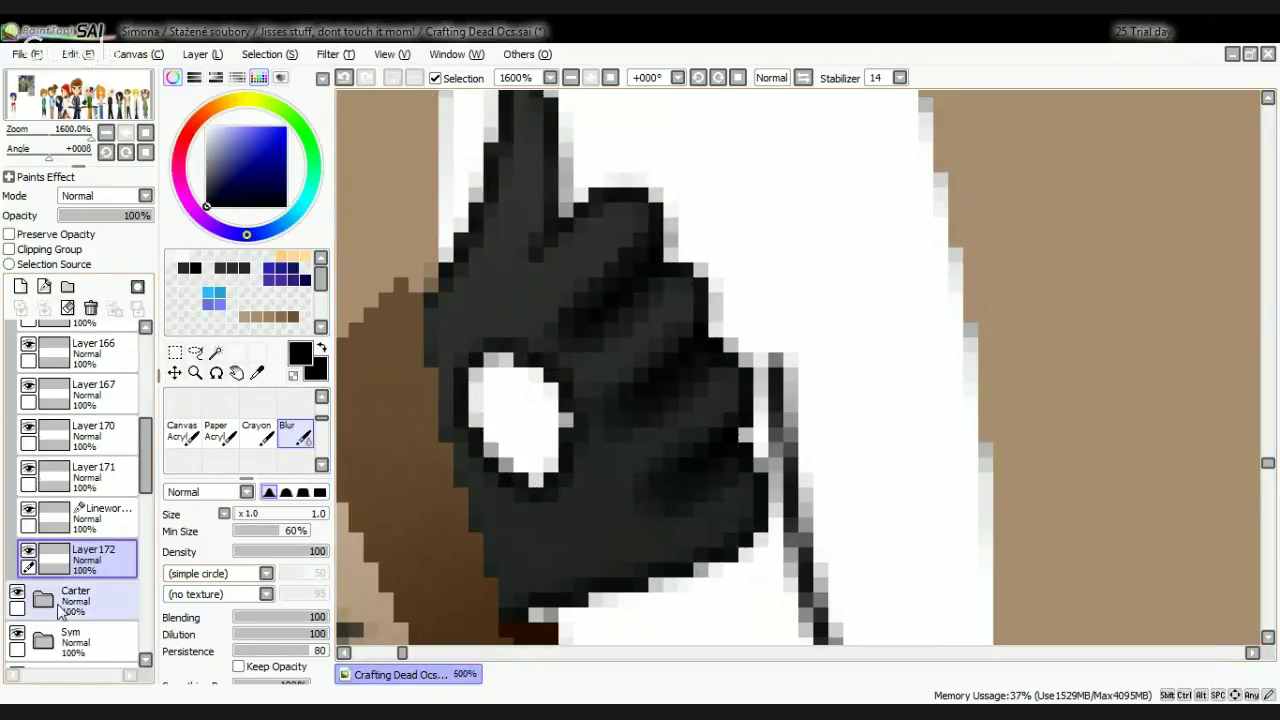
Step: Move Layer172 back above the linework layer
drag(95, 556, 110, 508)
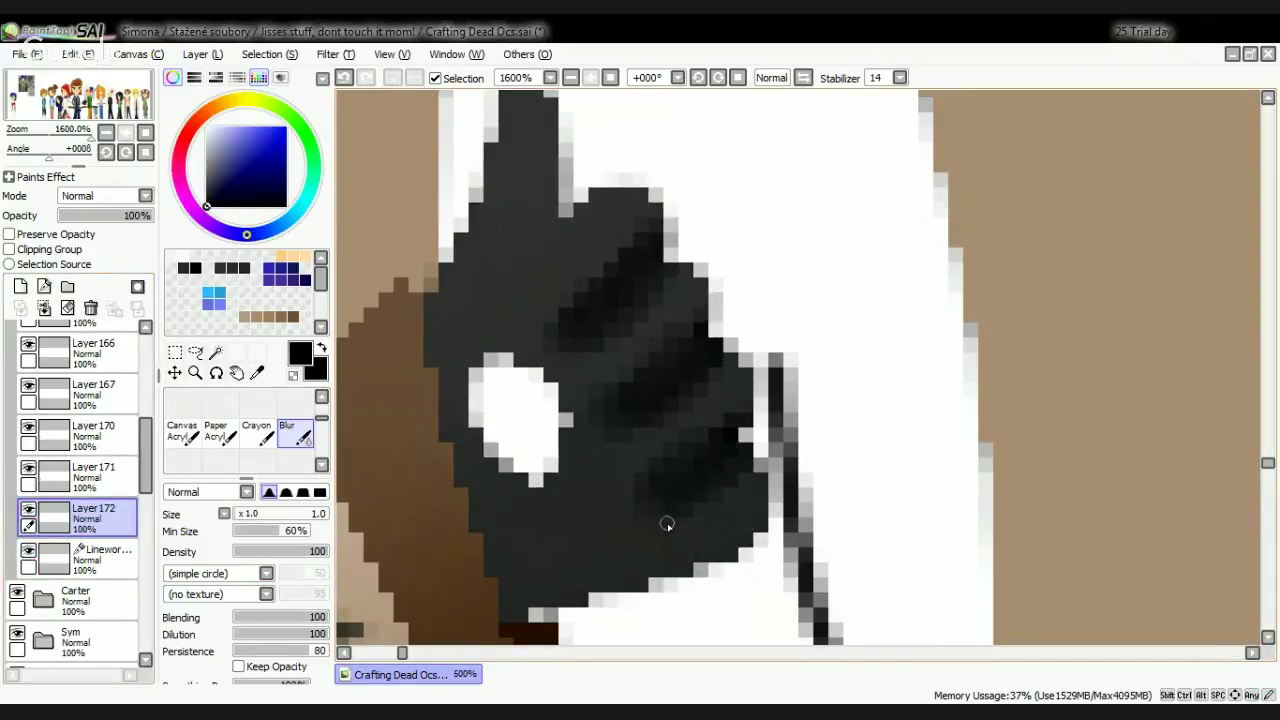
scroll(716, 512, down, 8)
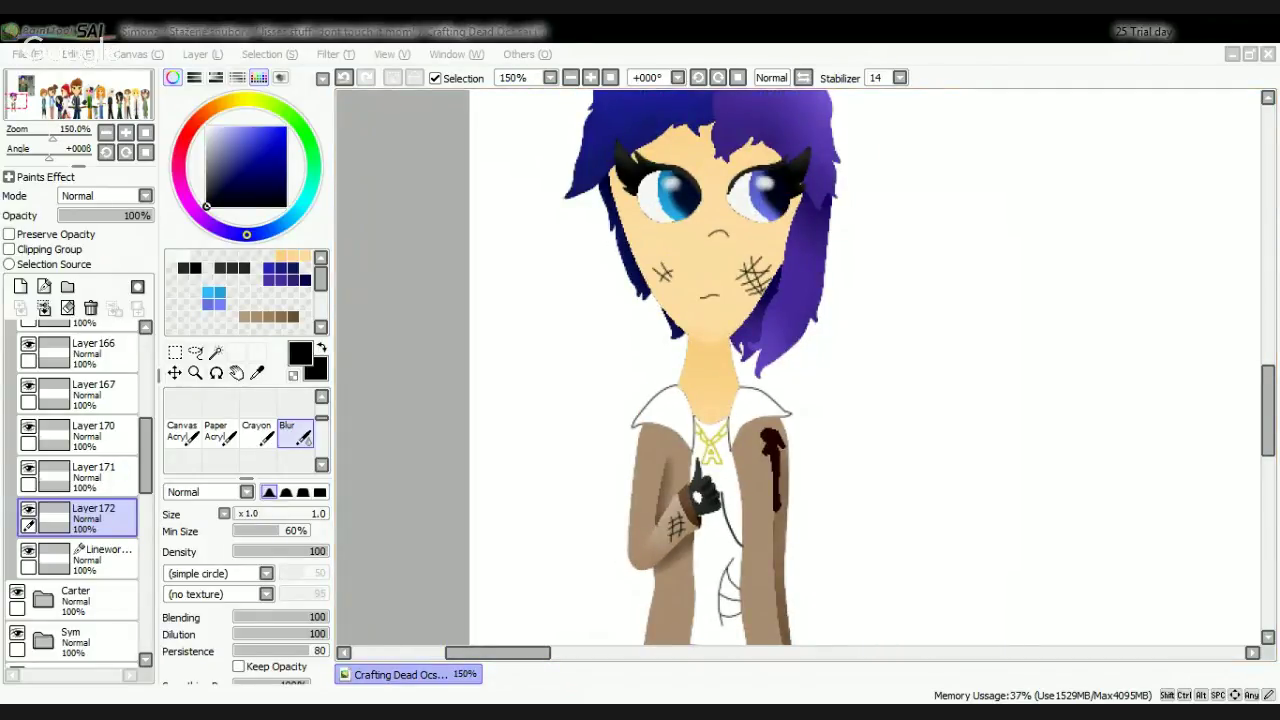
click(1054, 188)
scroll(924, 329, down, 3)
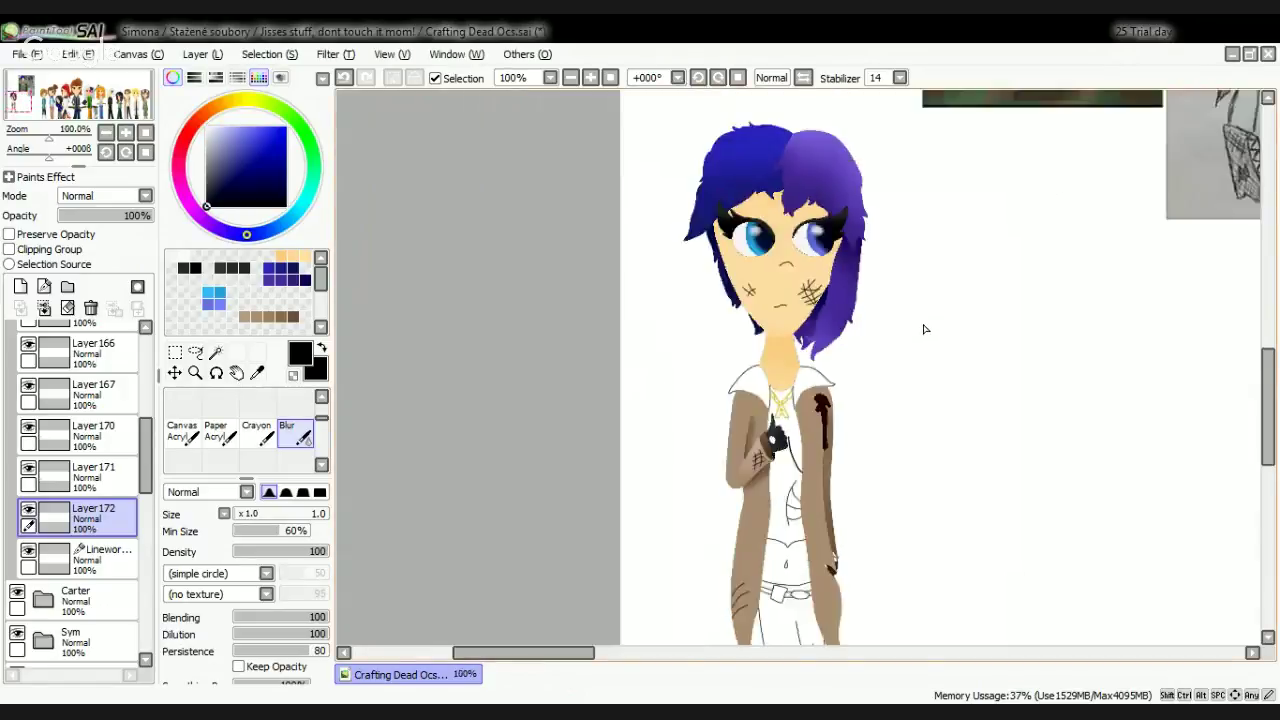
Step: Select the raised glove's round opening and the bare hand sliver at the coat's torn edge from the linework layer with the Magic Wand
scroll(880, 446, up, 3)
scroll(870, 445, up, 4)
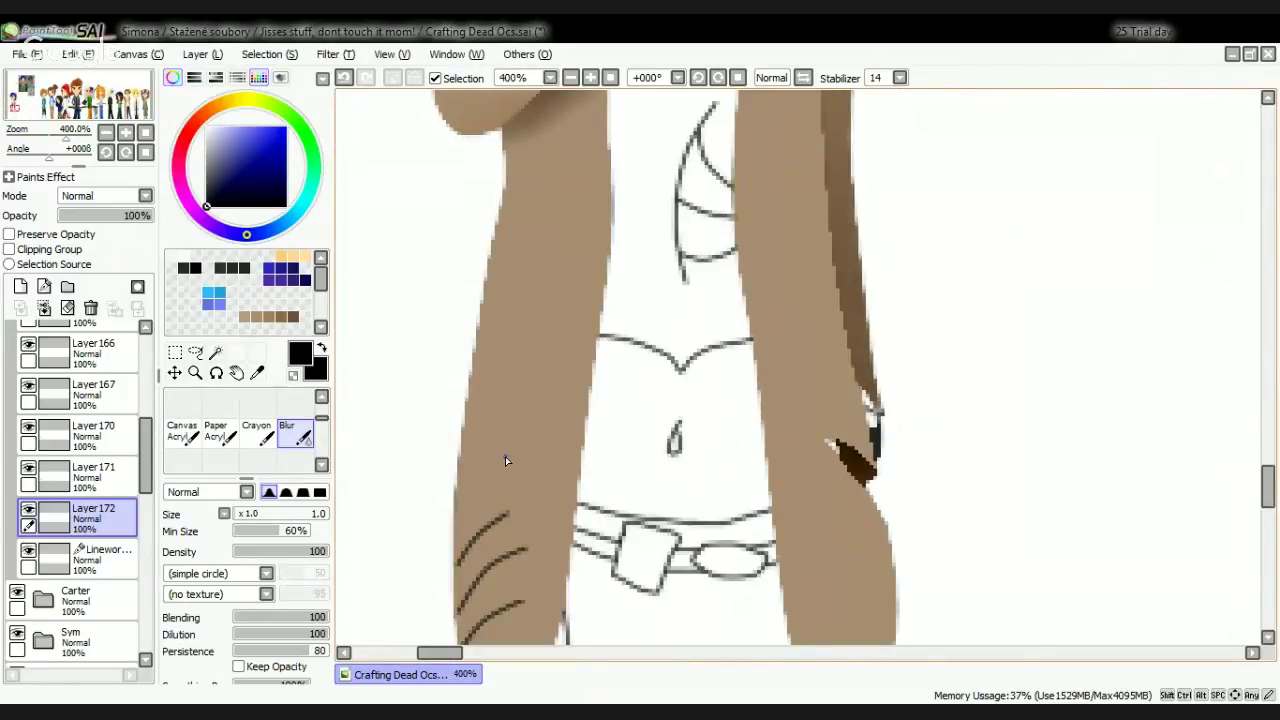
click(88, 548)
click(215, 352)
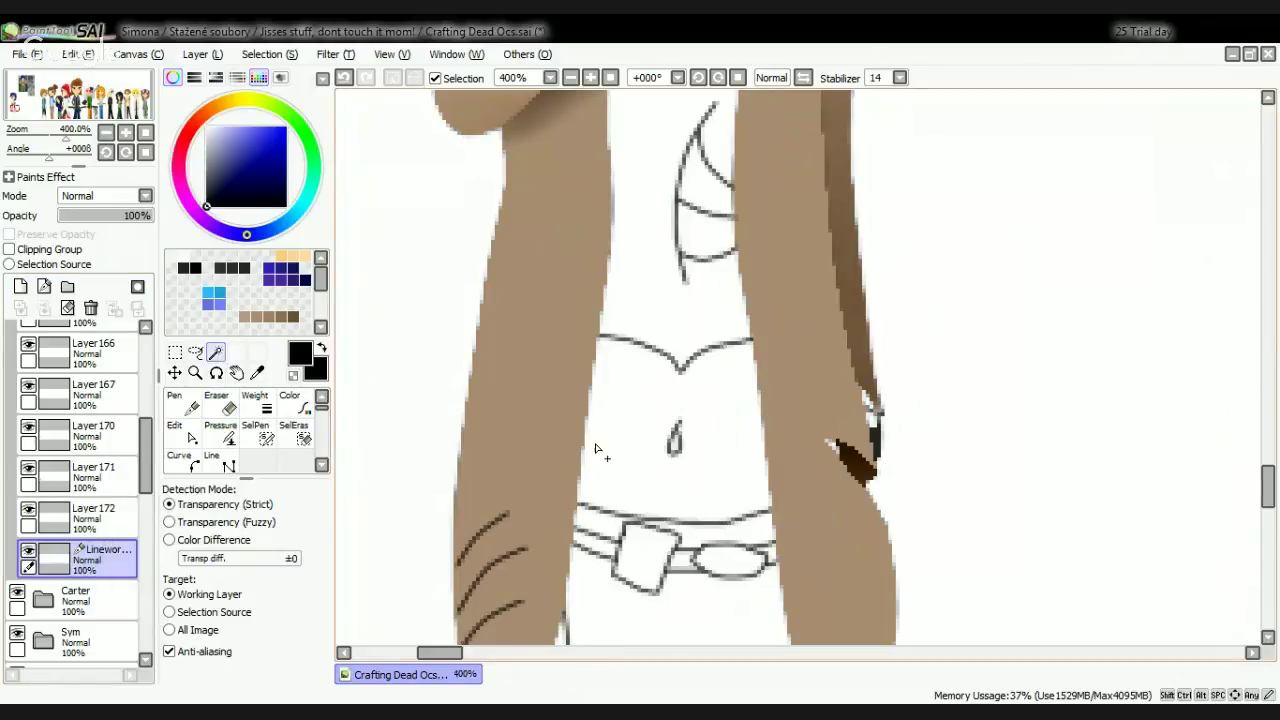
scroll(597, 449, down, 4)
scroll(651, 283, up, 5)
click(653, 280)
scroll(660, 295, down, 4)
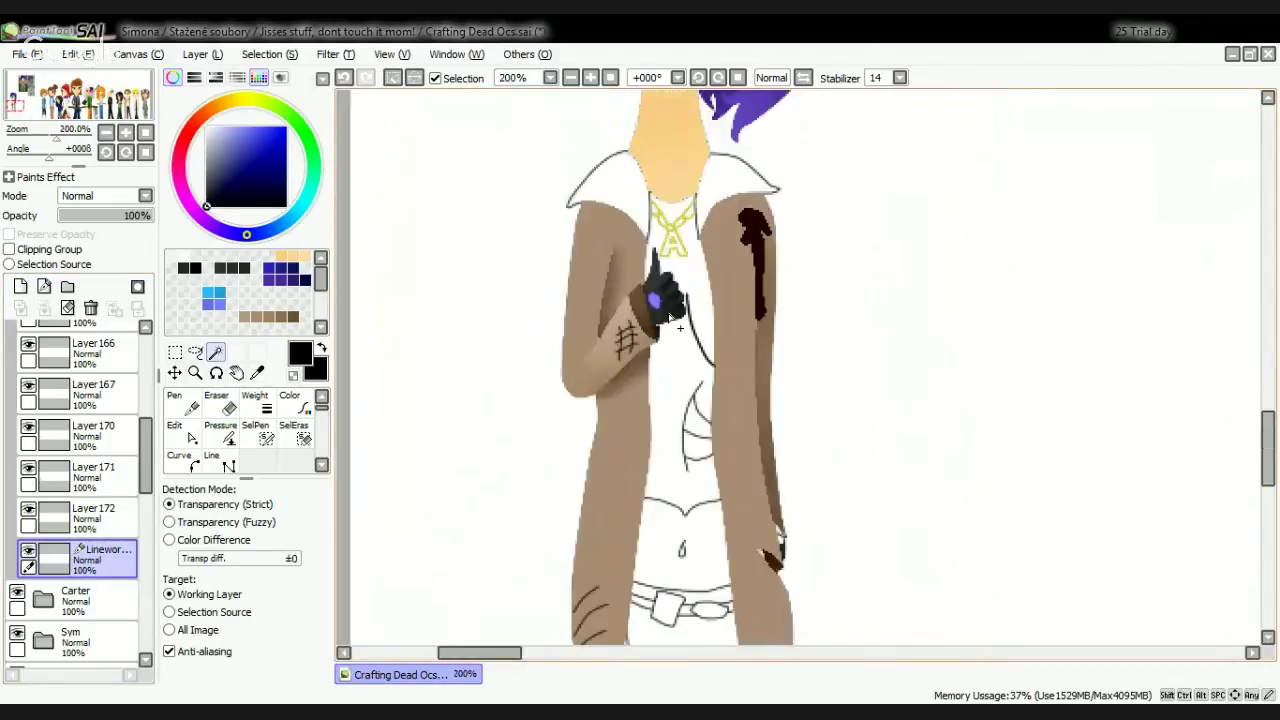
scroll(796, 568, up, 6)
click(716, 436)
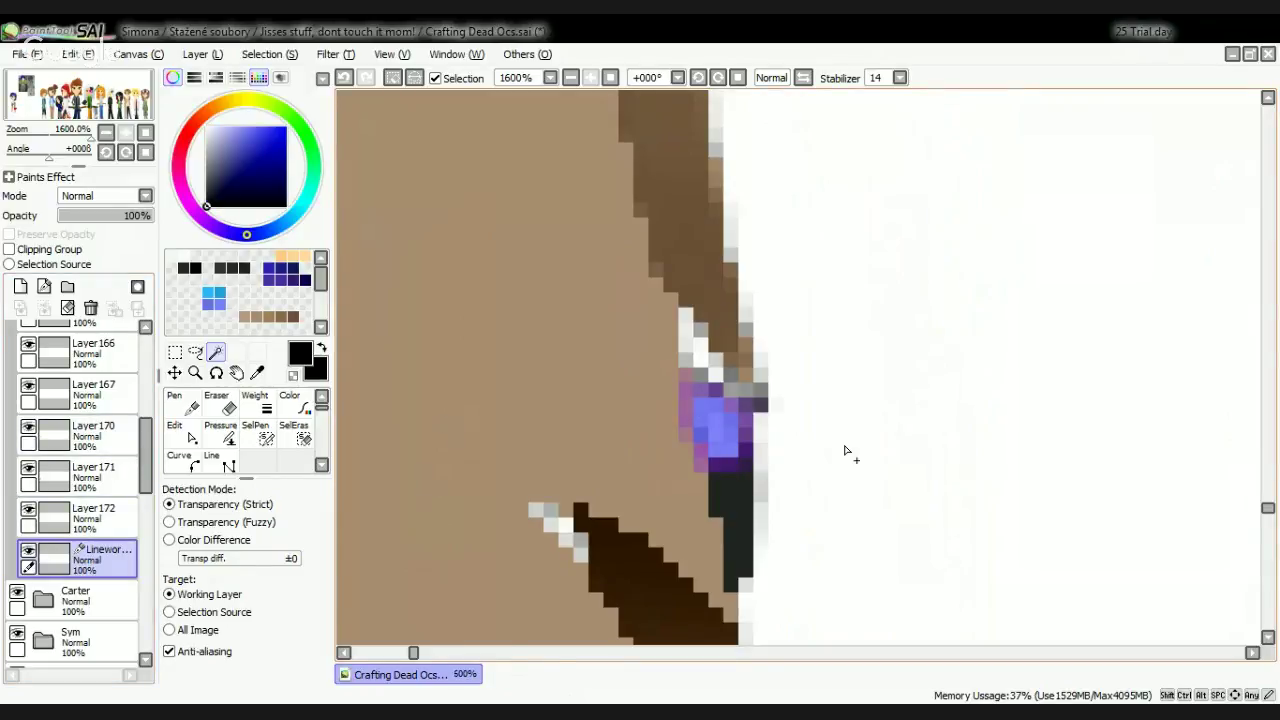
Step: Toggle the visibility of Layer170, Layer167 and Layer166 off and on to check what each contains
scroll(846, 449, down, 3)
click(30, 388)
scroll(694, 371, down, 6)
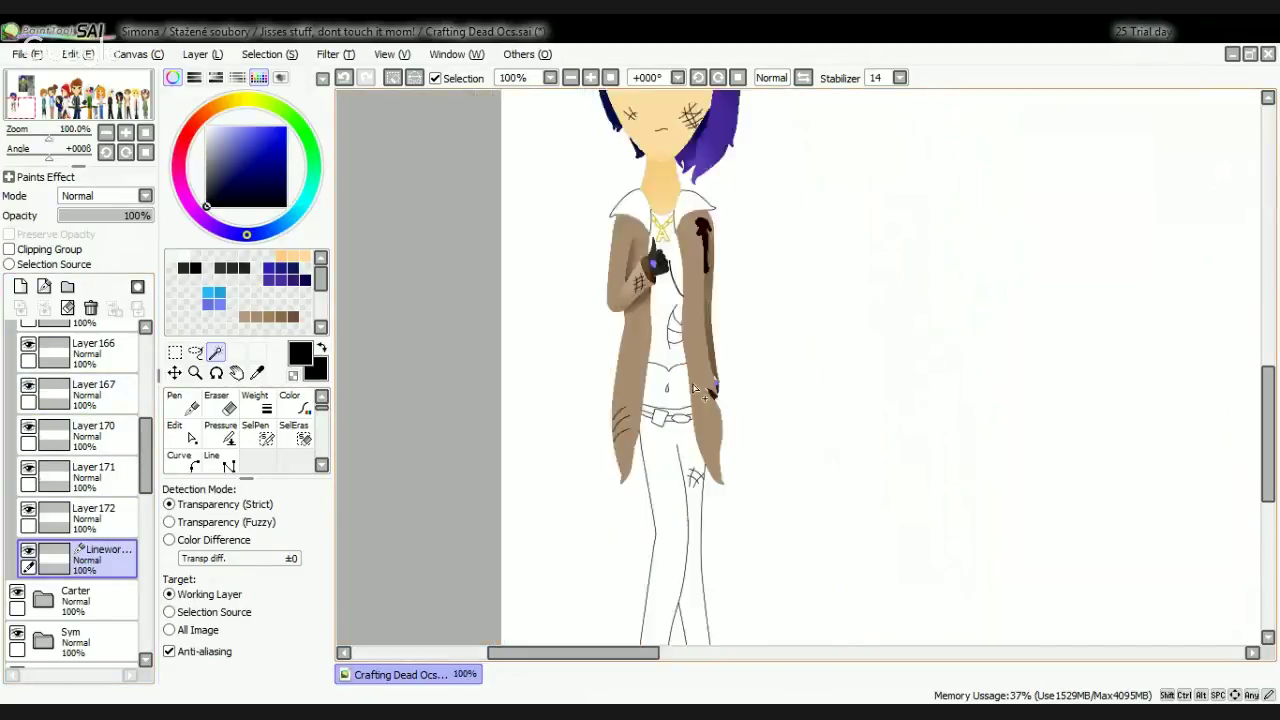
click(30, 430)
click(28, 428)
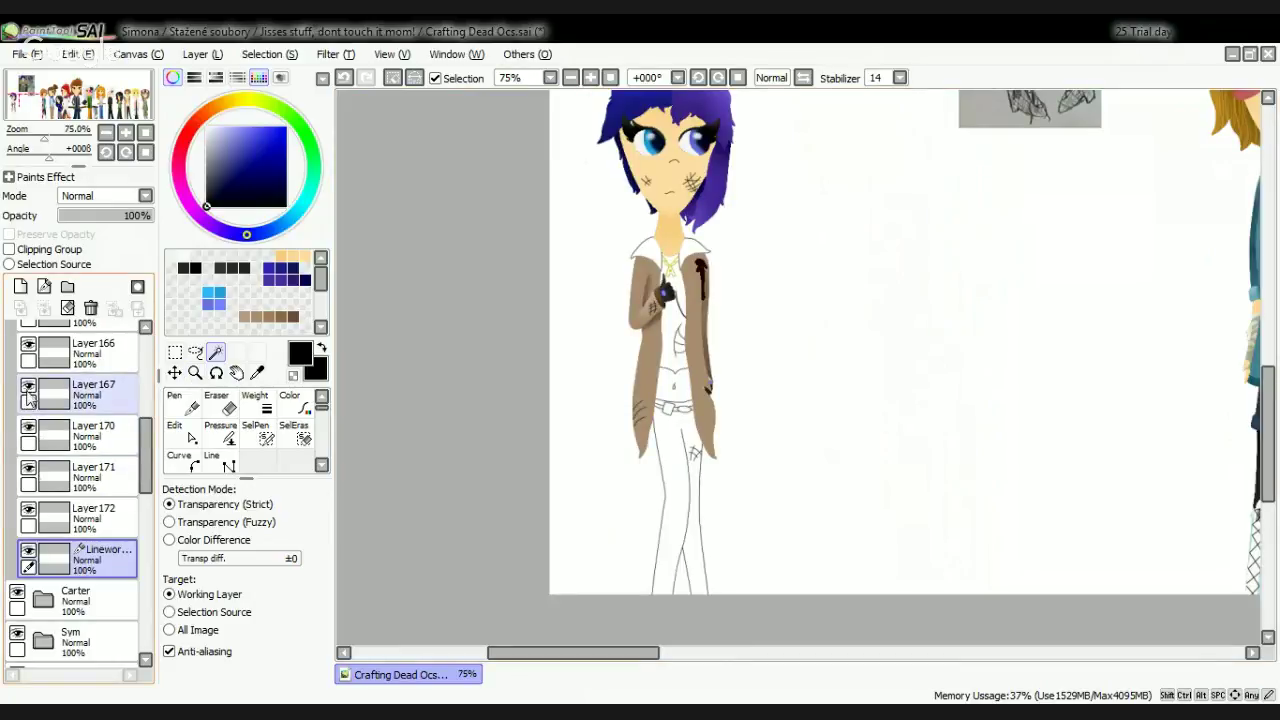
click(28, 386)
click(28, 386)
click(28, 347)
click(28, 347)
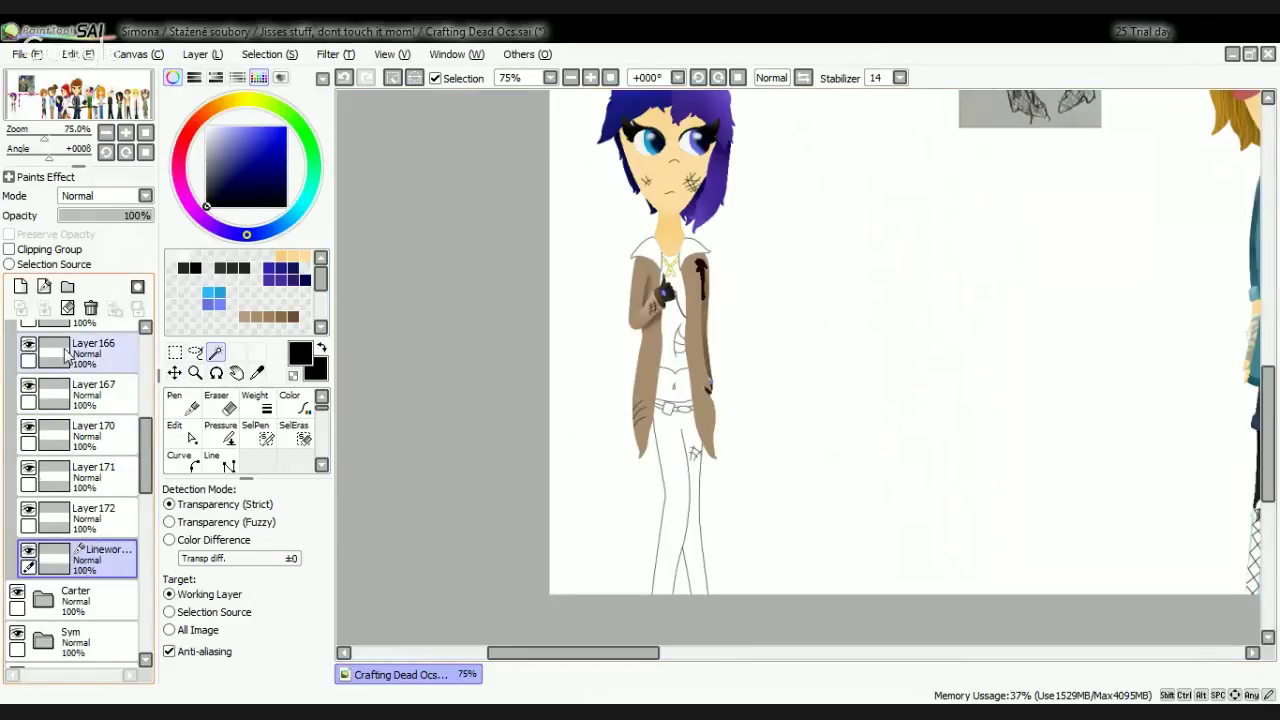
Step: Create a new layer and place it directly below Layer172
click(95, 518)
click(18, 287)
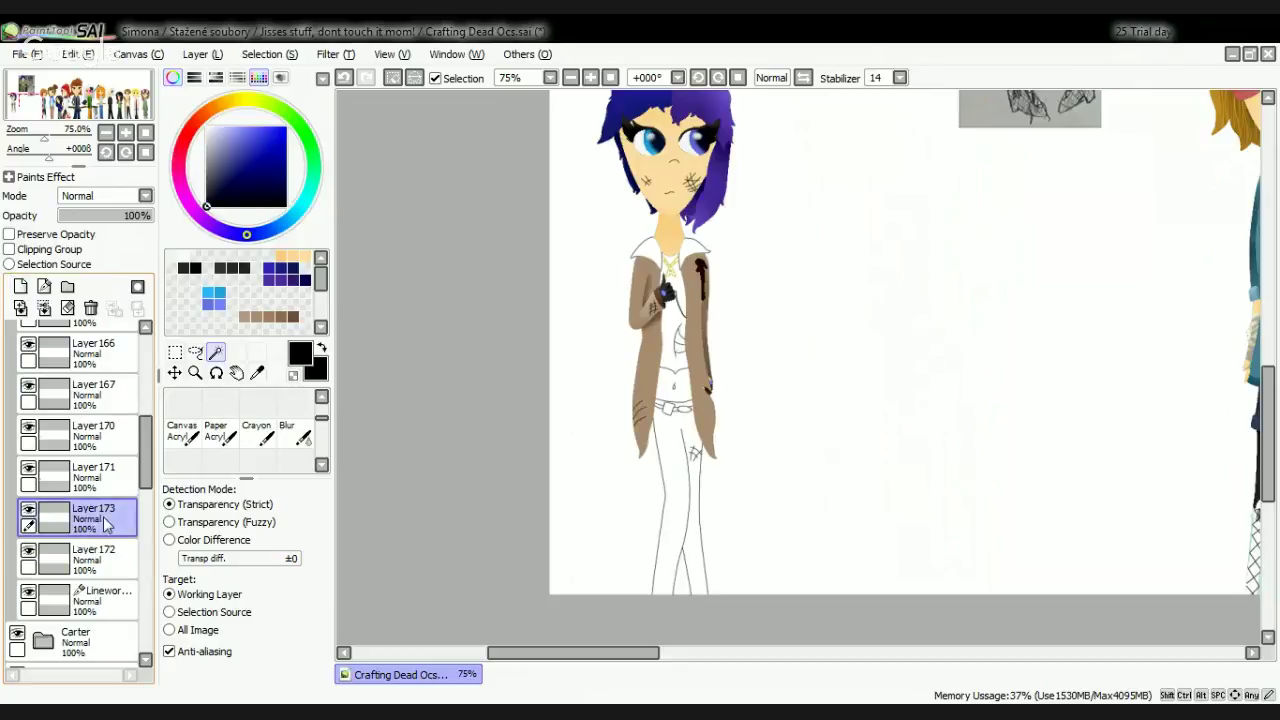
drag(113, 507, 108, 560)
Step: Paint the selected glove opening and the hand sliver at the torn coat edge light skin colour with the size 9 Pencil
click(198, 405)
click(198, 405)
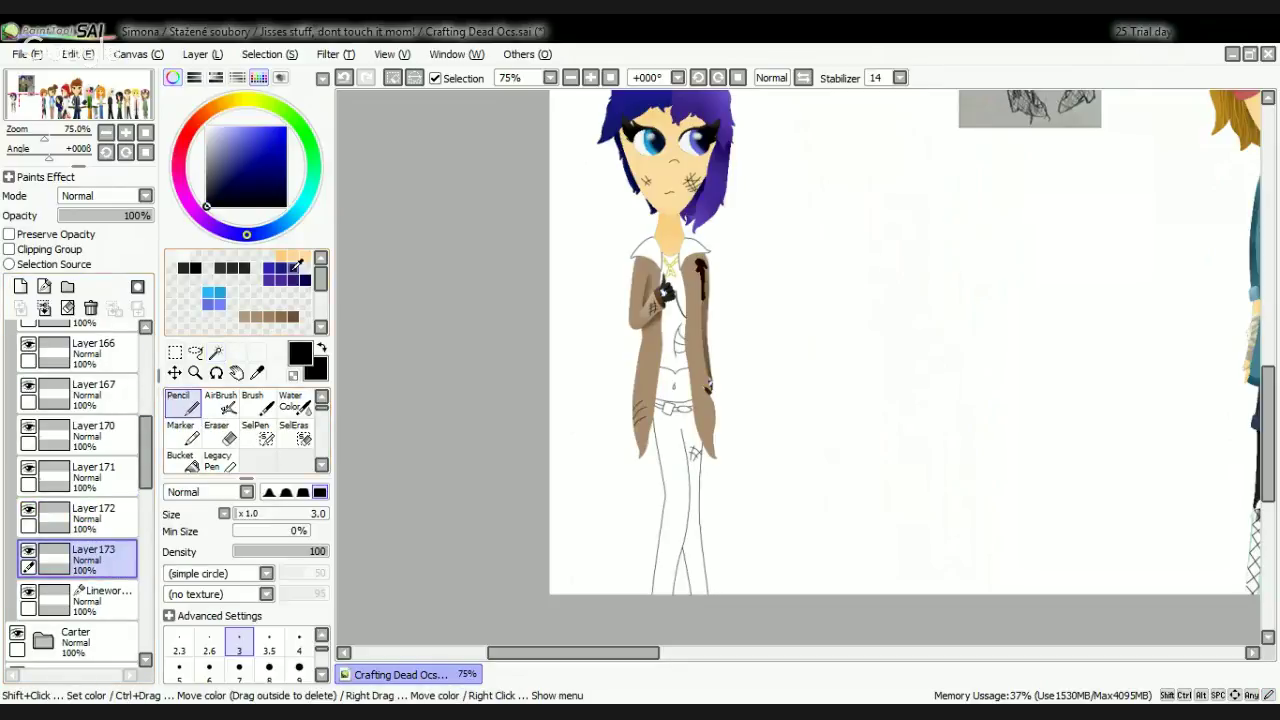
click(295, 256)
scroll(623, 240, up, 5)
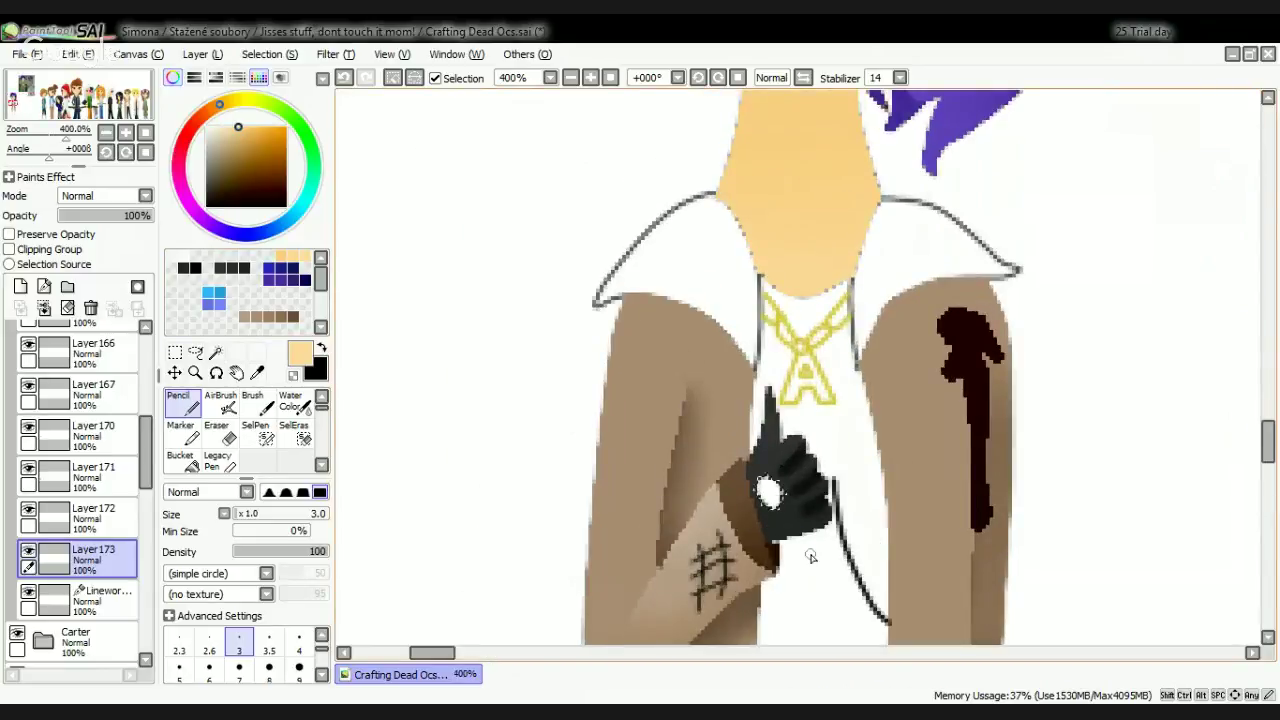
scroll(810, 556, up, 4)
drag(667, 478, 749, 434)
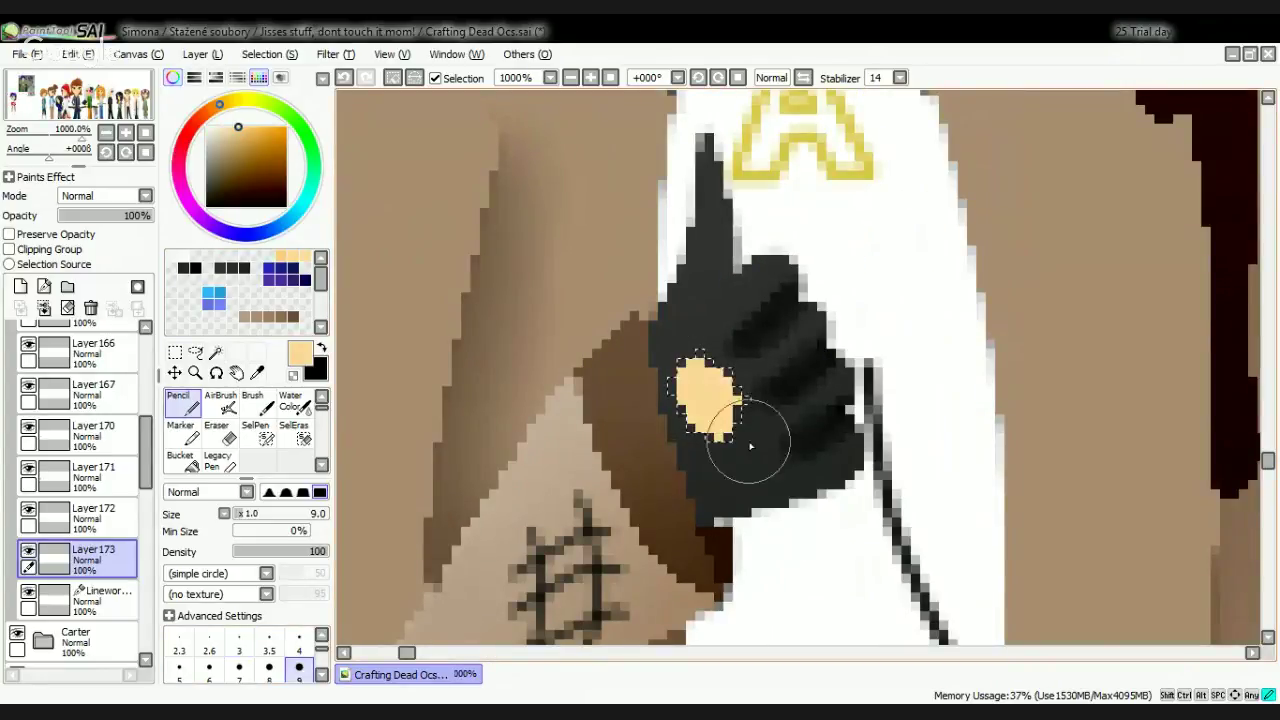
scroll(690, 390, down, 5)
scroll(766, 567, up, 5)
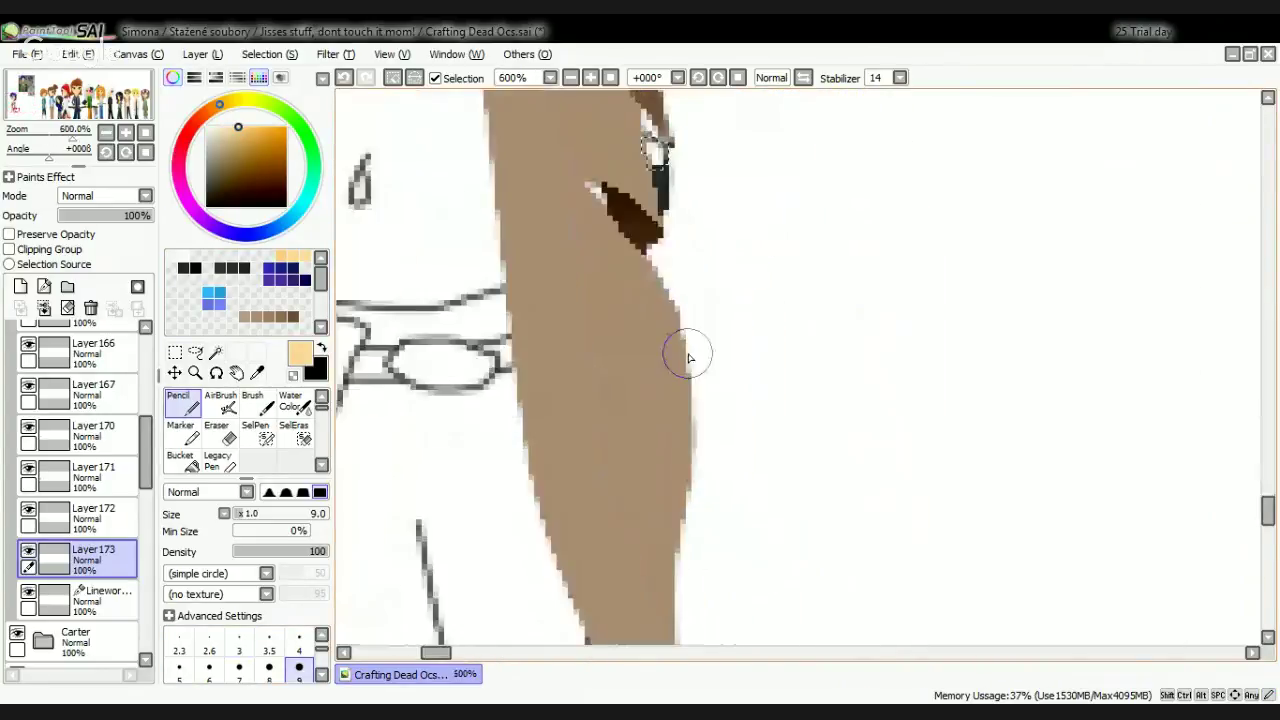
mouse_move(655, 143)
mouse_down()
mouse_move(651, 159)
mouse_move(657, 128)
mouse_up()
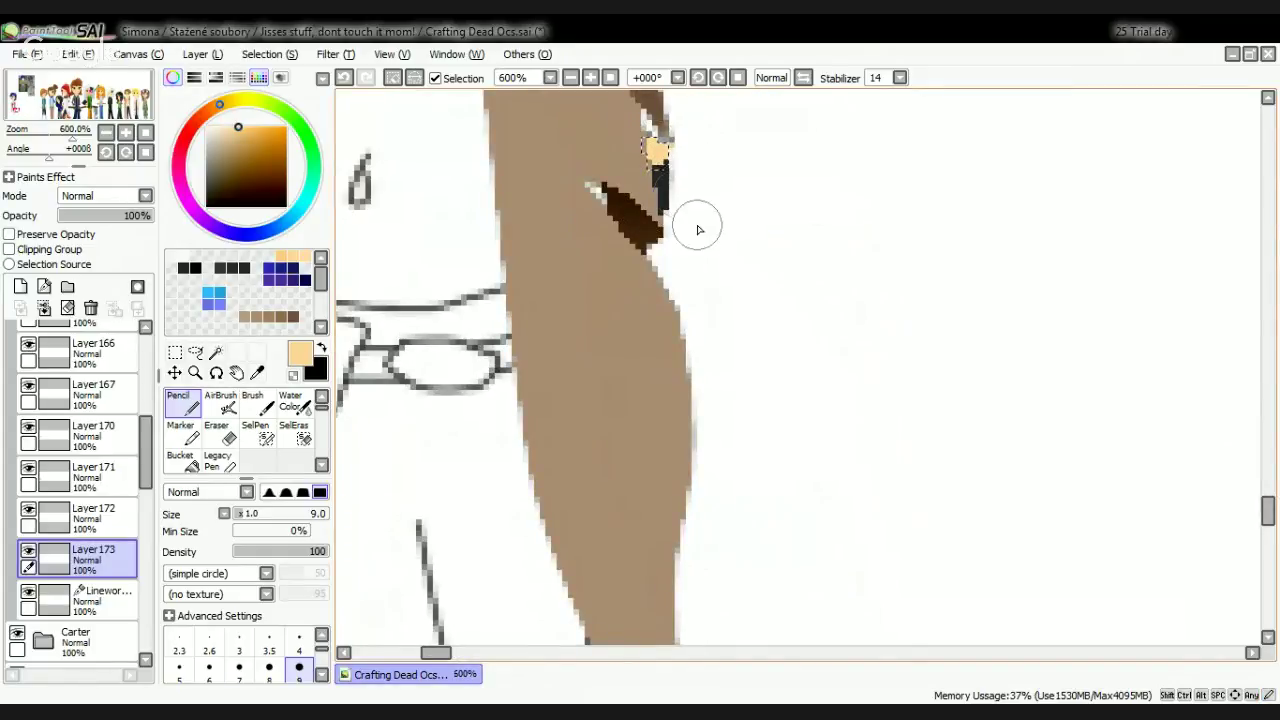
Step: Soften the skin in the raised glove's opening with the Blur brush at size 1 and clear the selection
scroll(697, 226, down, 4)
scroll(620, 285, up, 2)
scroll(620, 285, up, 2)
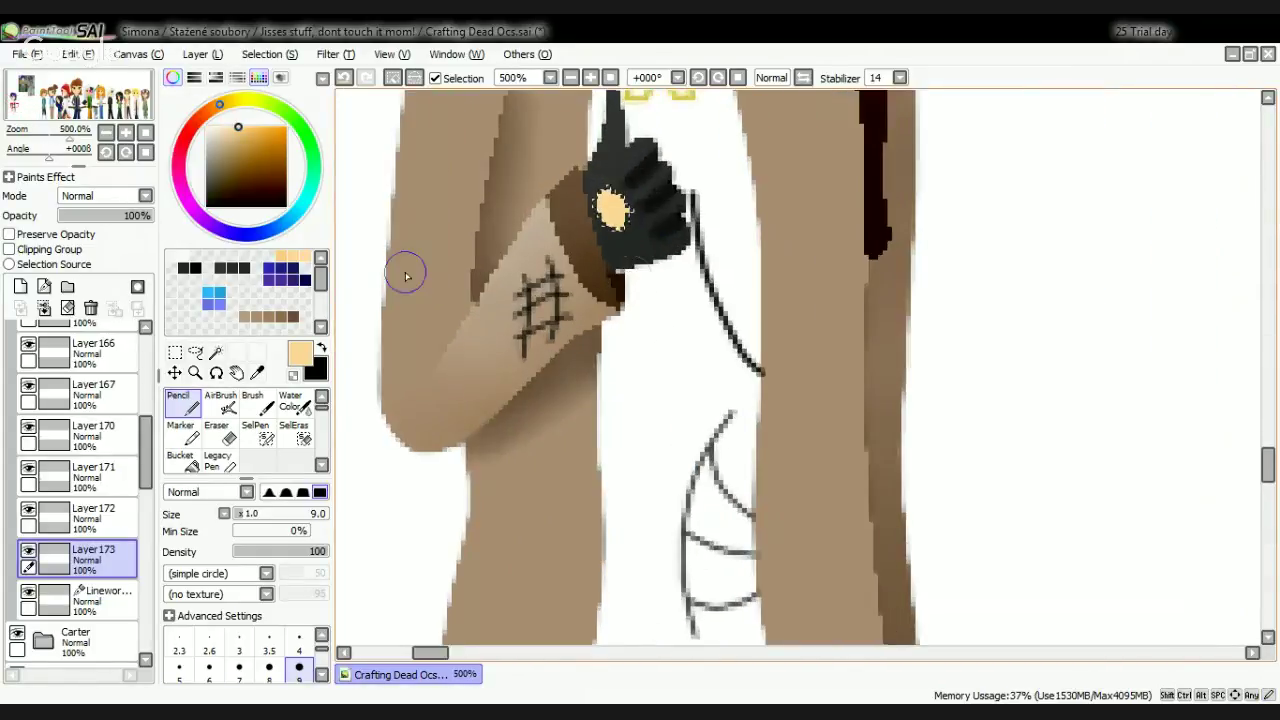
scroll(517, 162, up, 2)
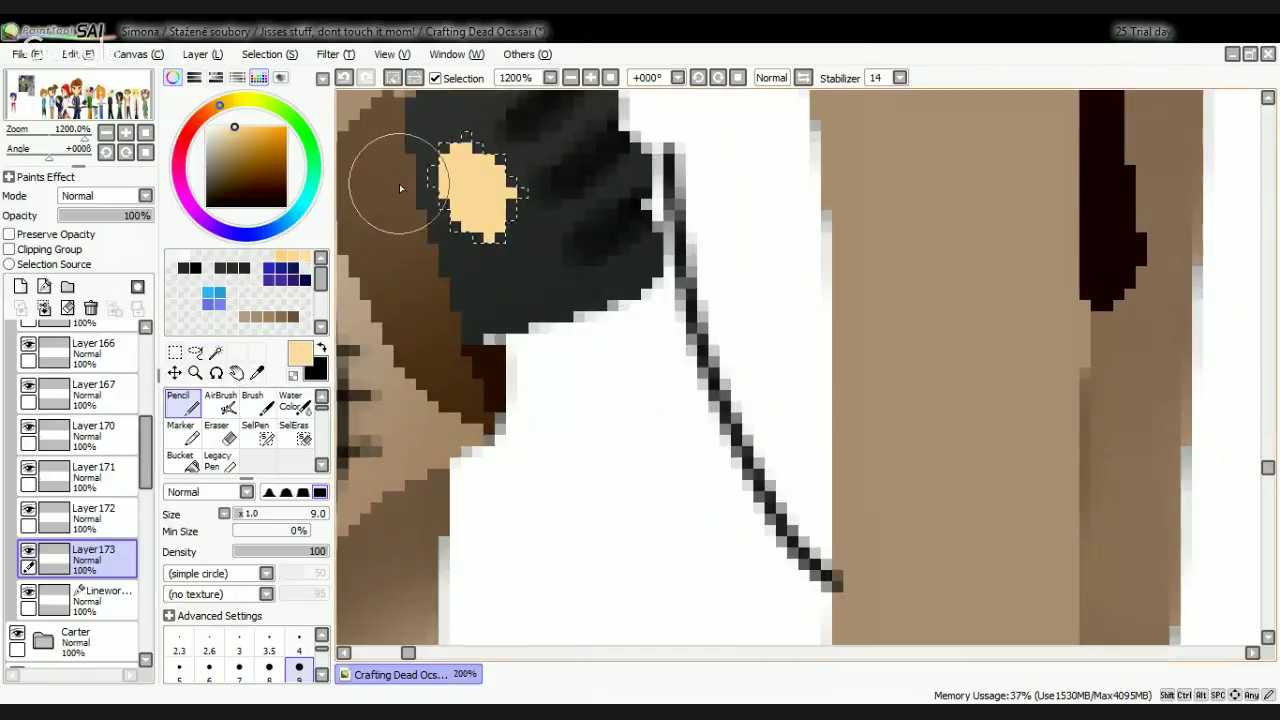
scroll(690, 258, down, 3)
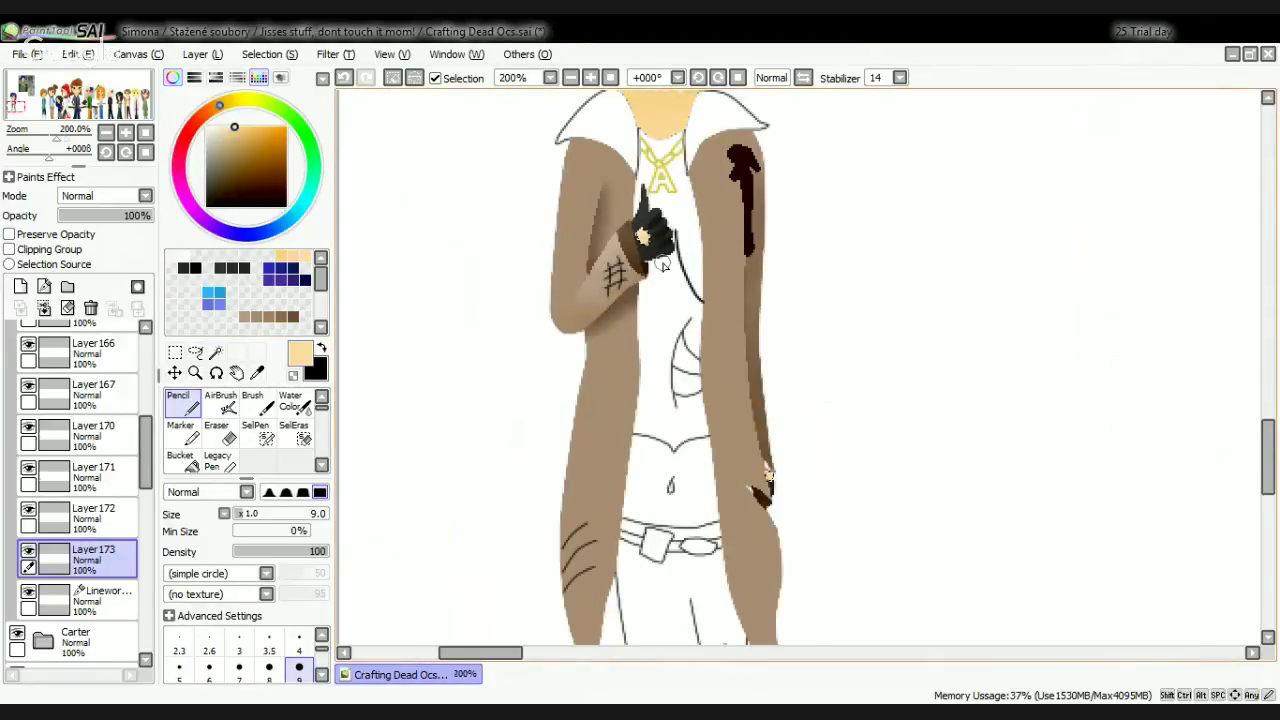
scroll(662, 265, up, 5)
scroll(291, 447, down, 2)
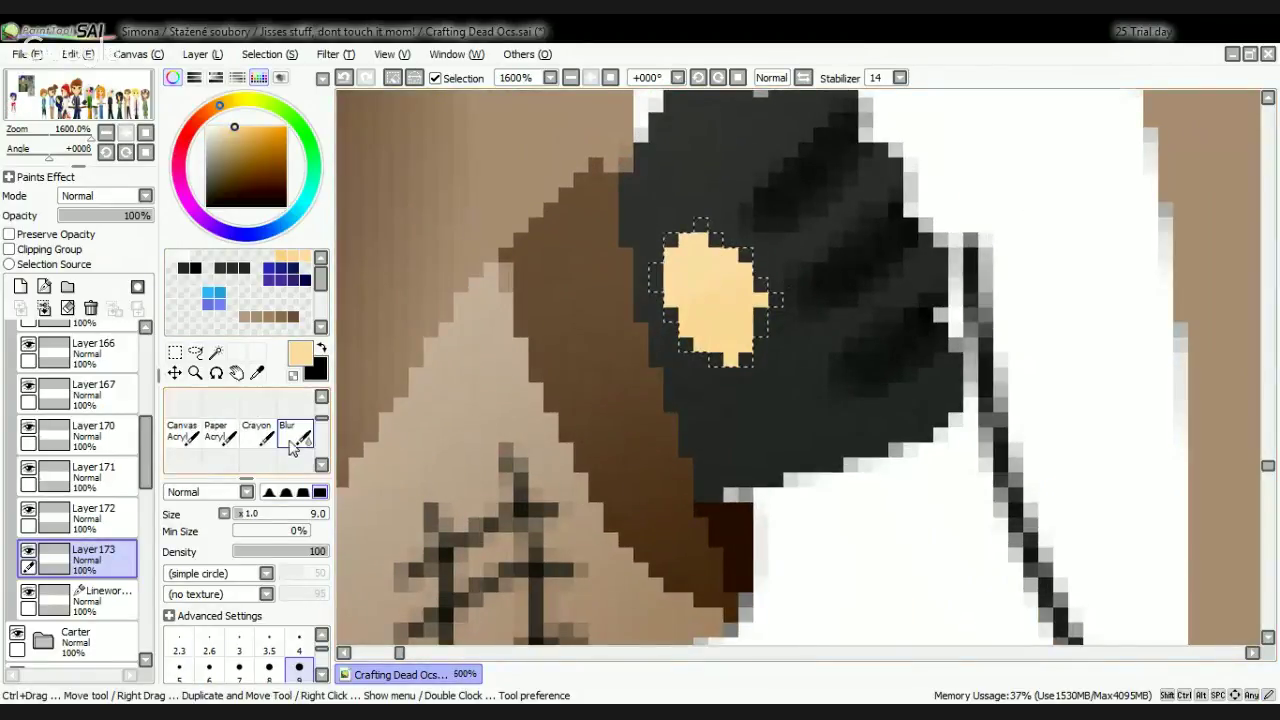
click(291, 432)
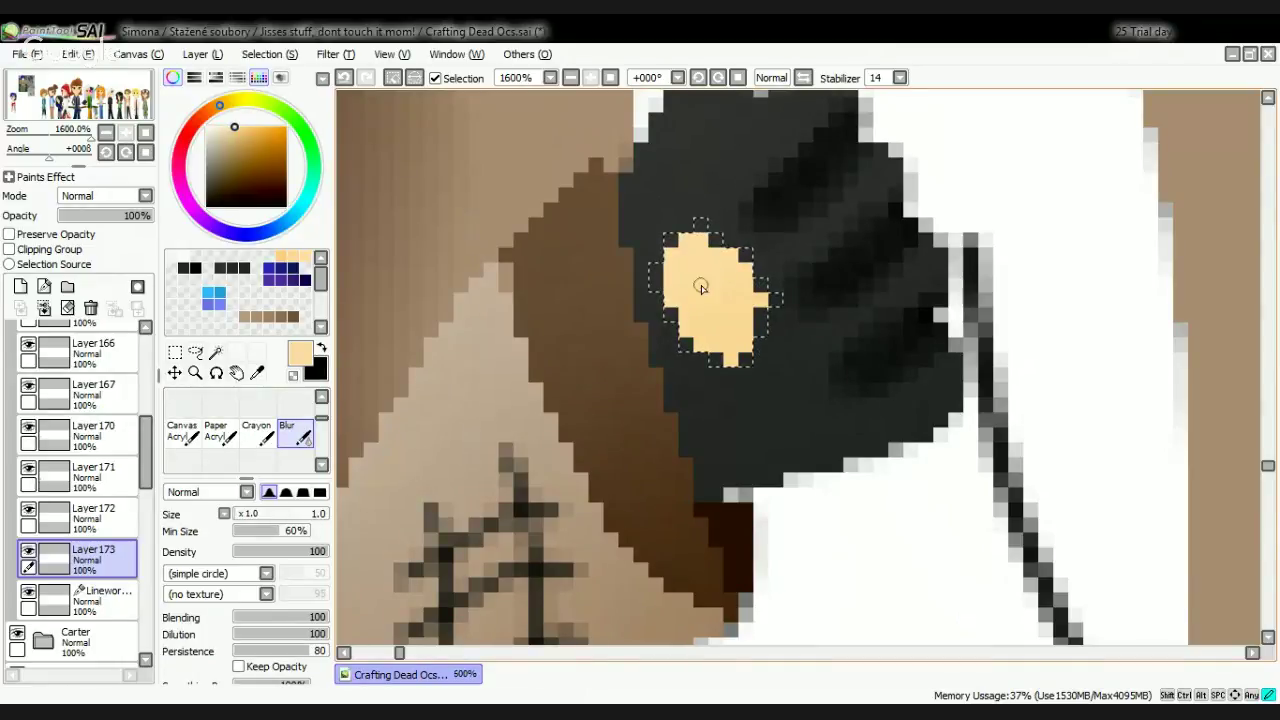
click(392, 77)
scroll(621, 346, down, 5)
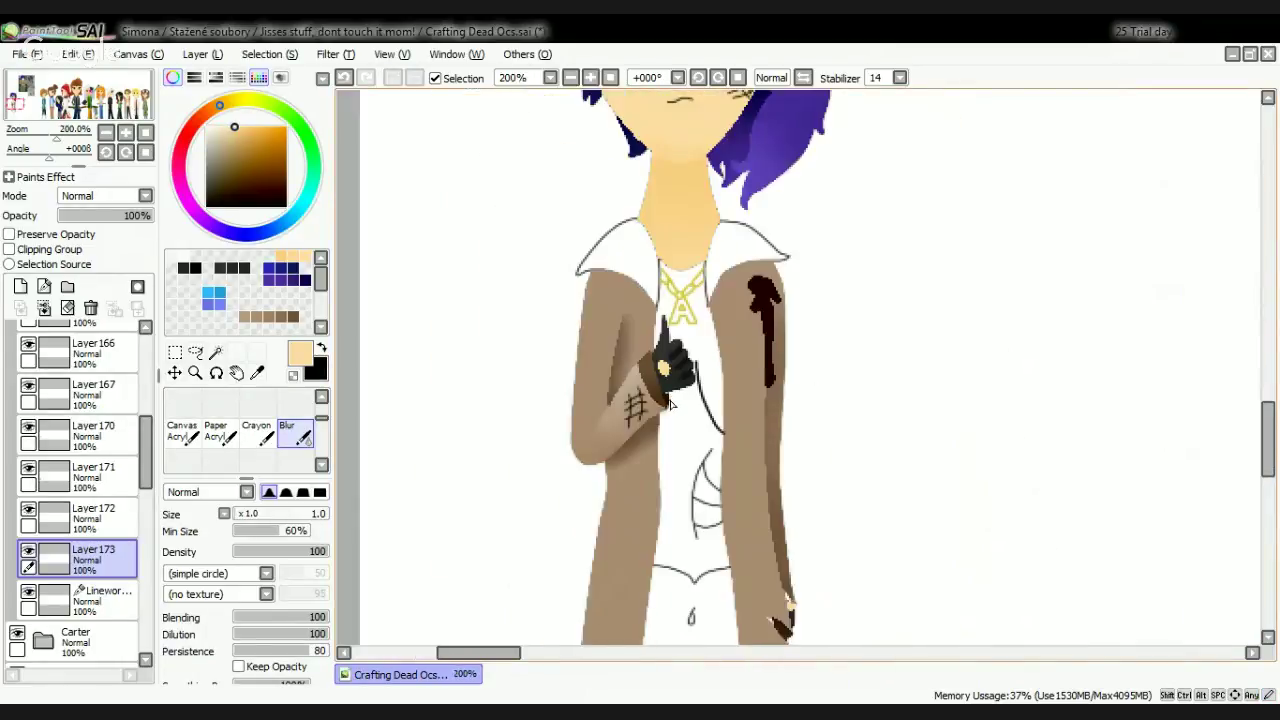
scroll(547, 572, down, 1)
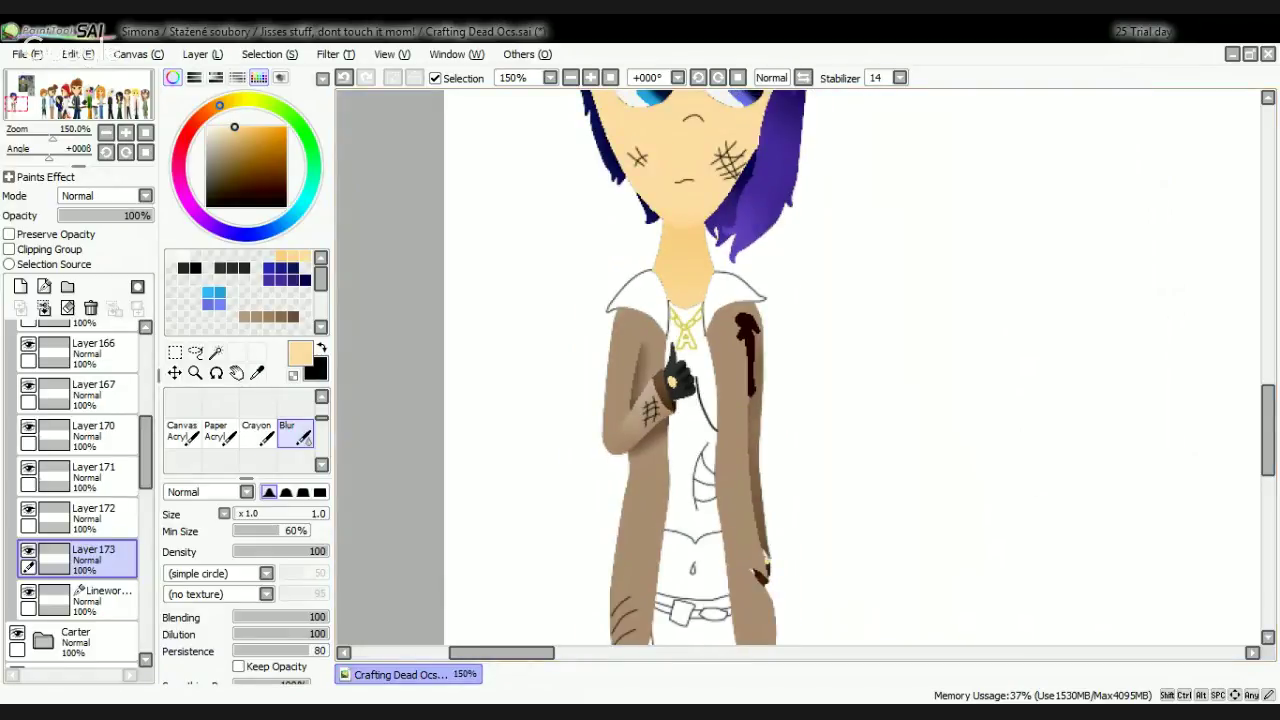
key(alt+Tab)
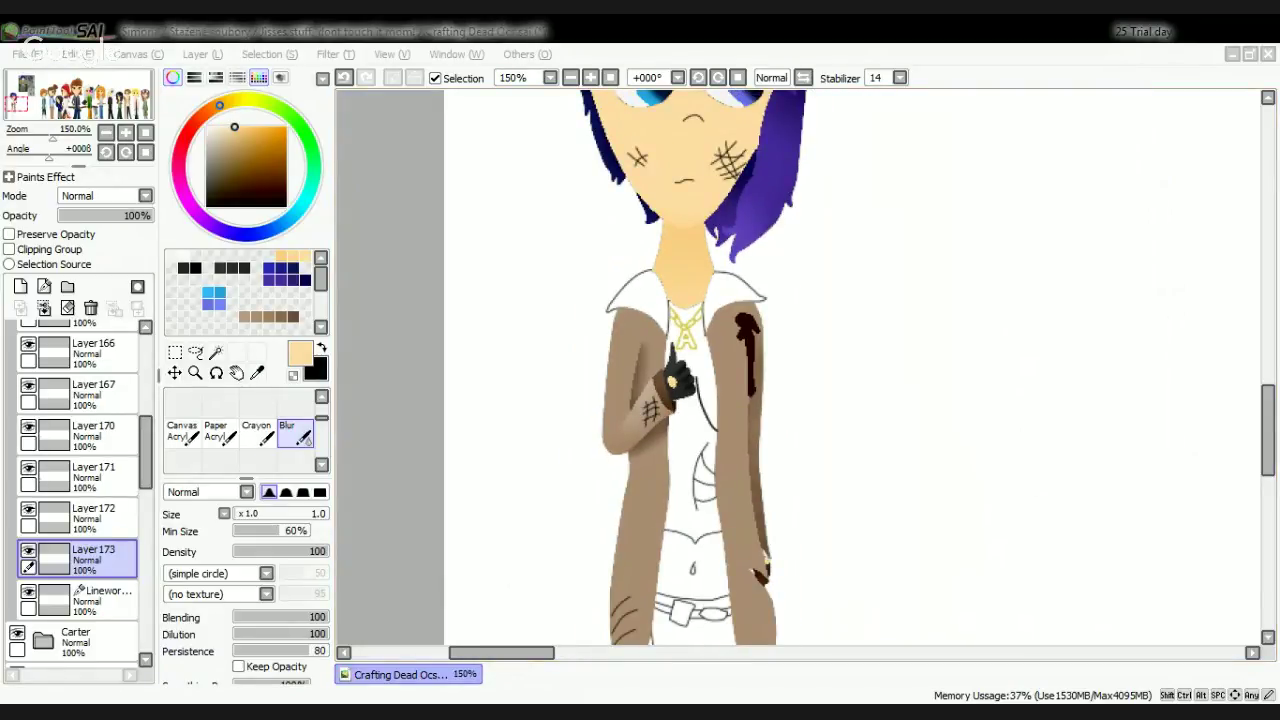
key(alt+Tab)
scroll(837, 347, down, 1)
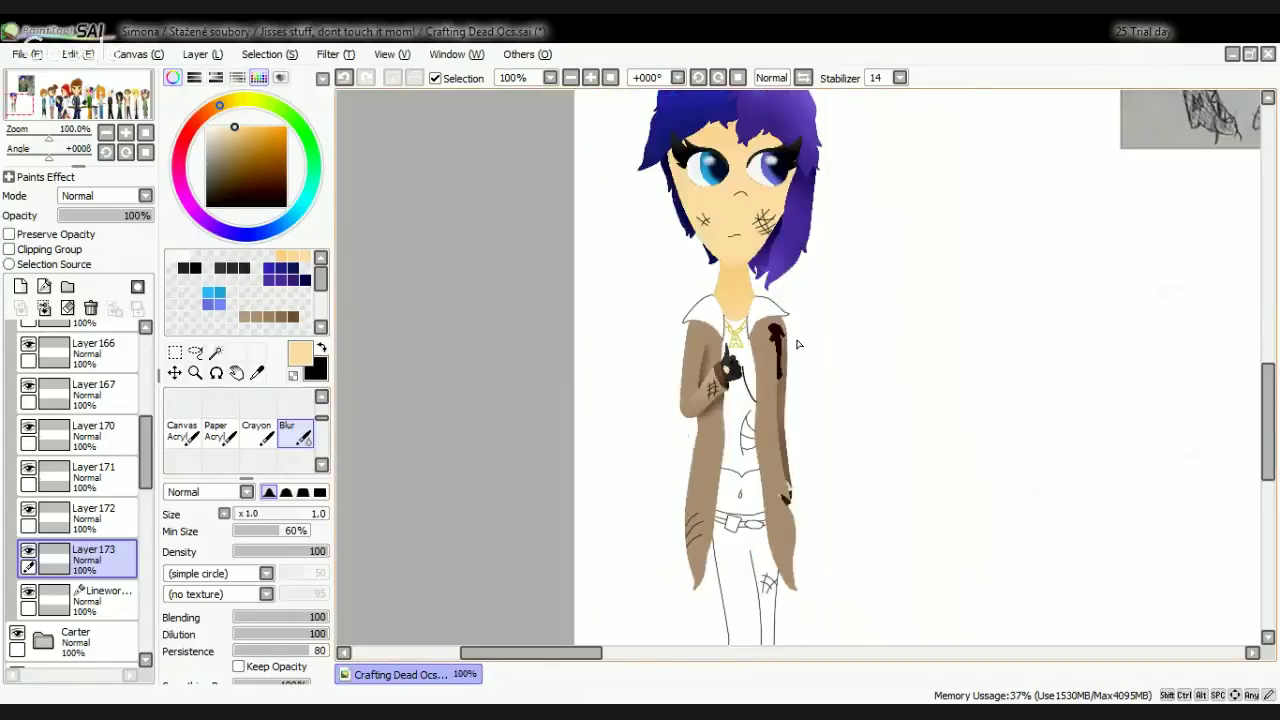
Step: Select the insides of both collar flaps from the linework layer with the Magic Wand
scroll(795, 334, up, 3)
click(104, 600)
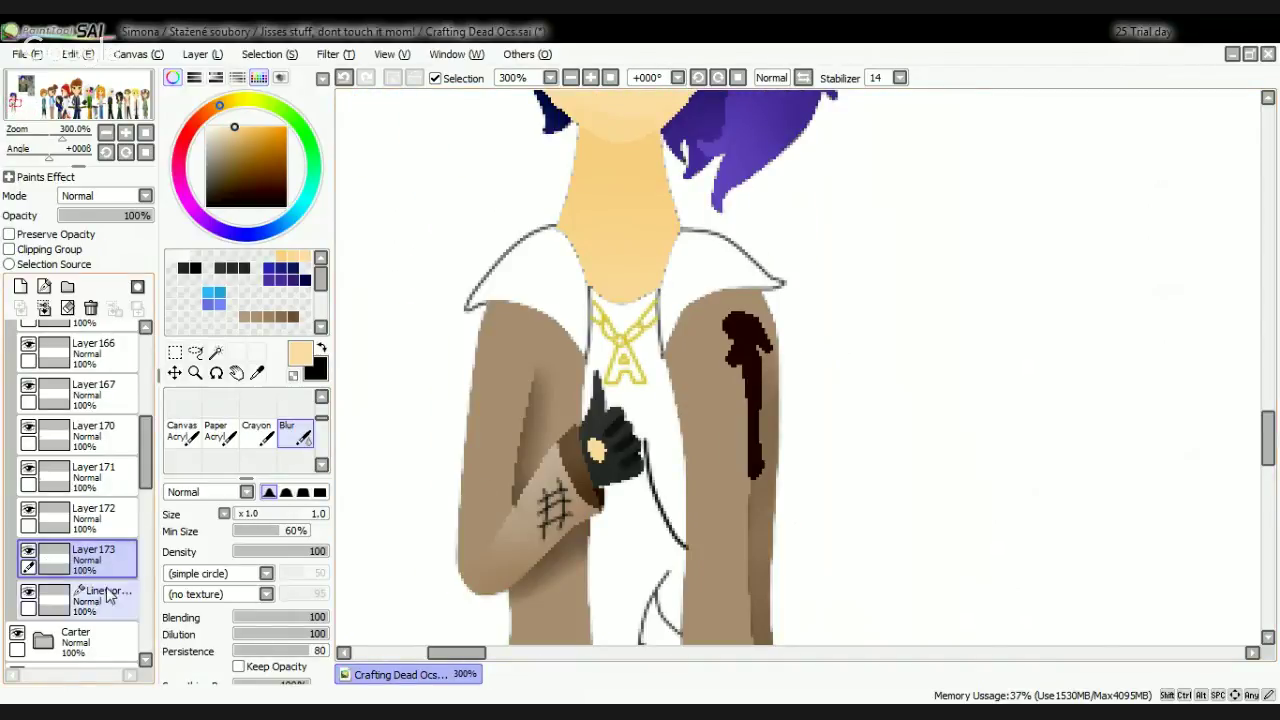
click(219, 353)
scroll(712, 310, up, 2)
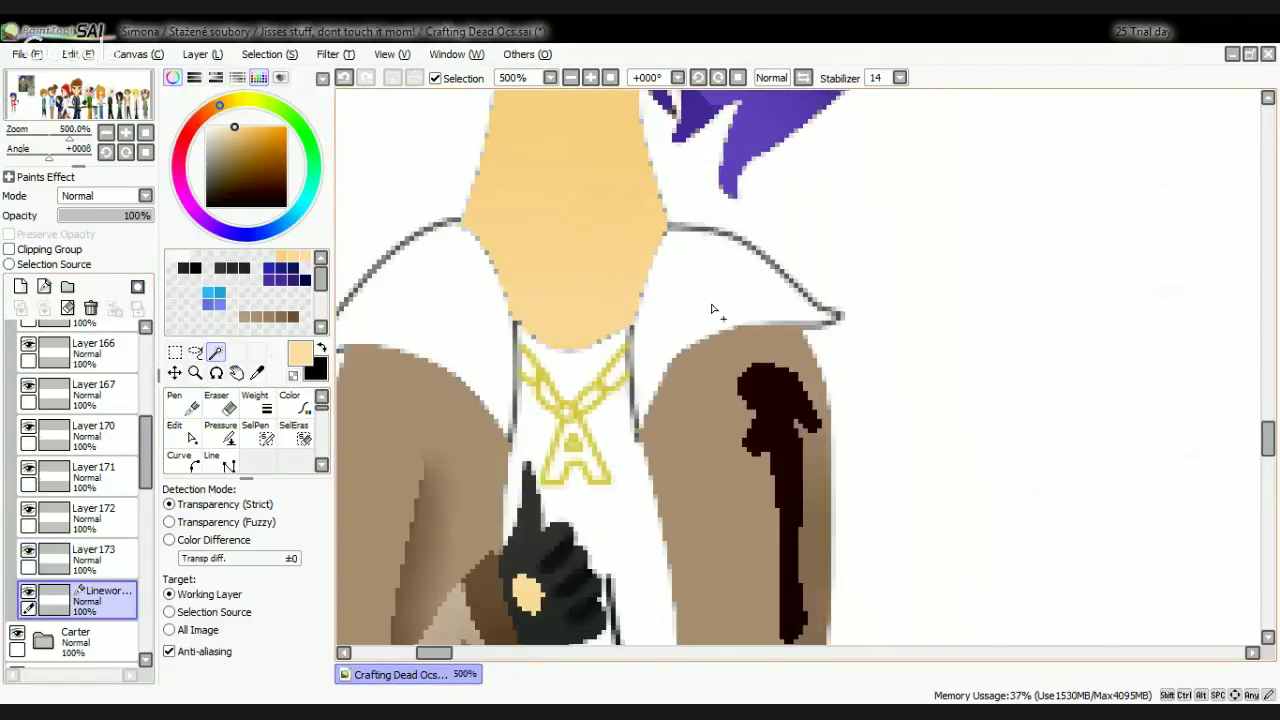
click(687, 292)
scroll(458, 343, down, 2)
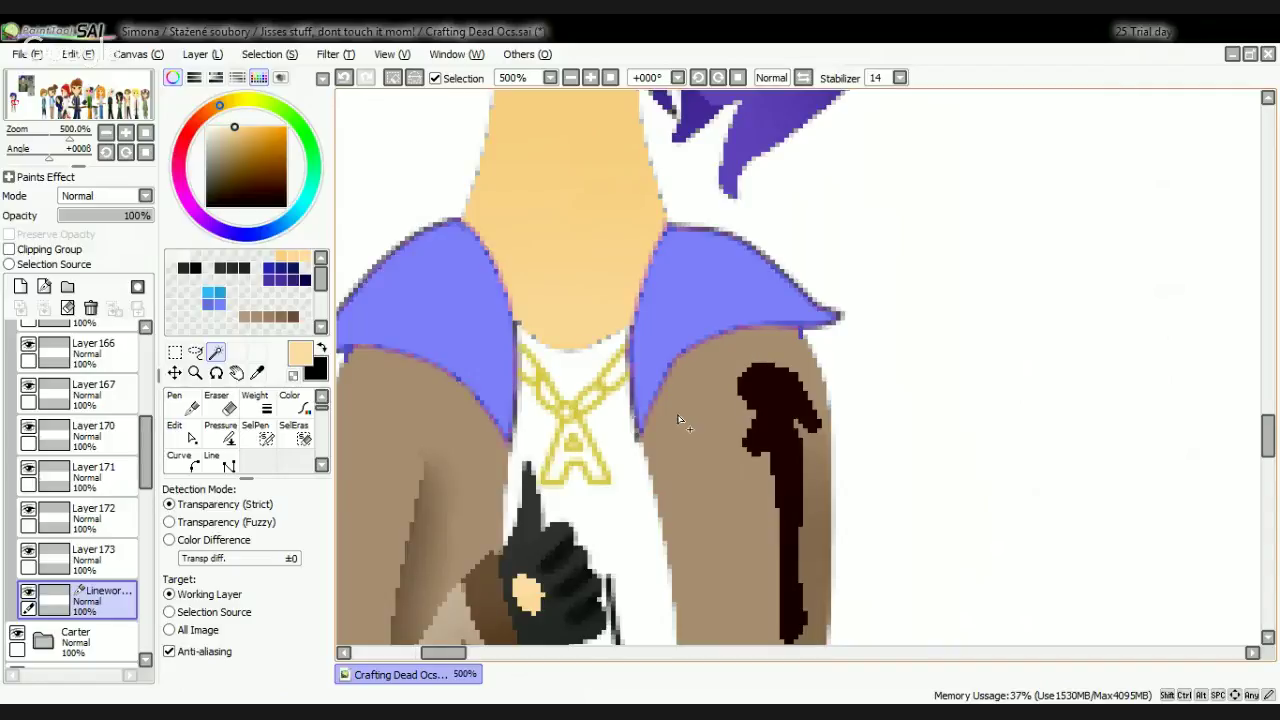
Step: Redo the selection of the collar flap on the raised-glove side, closing the gap above the shoulder with the size 1 SelPen
scroll(461, 355, up, 3)
scroll(585, 421, down, 1)
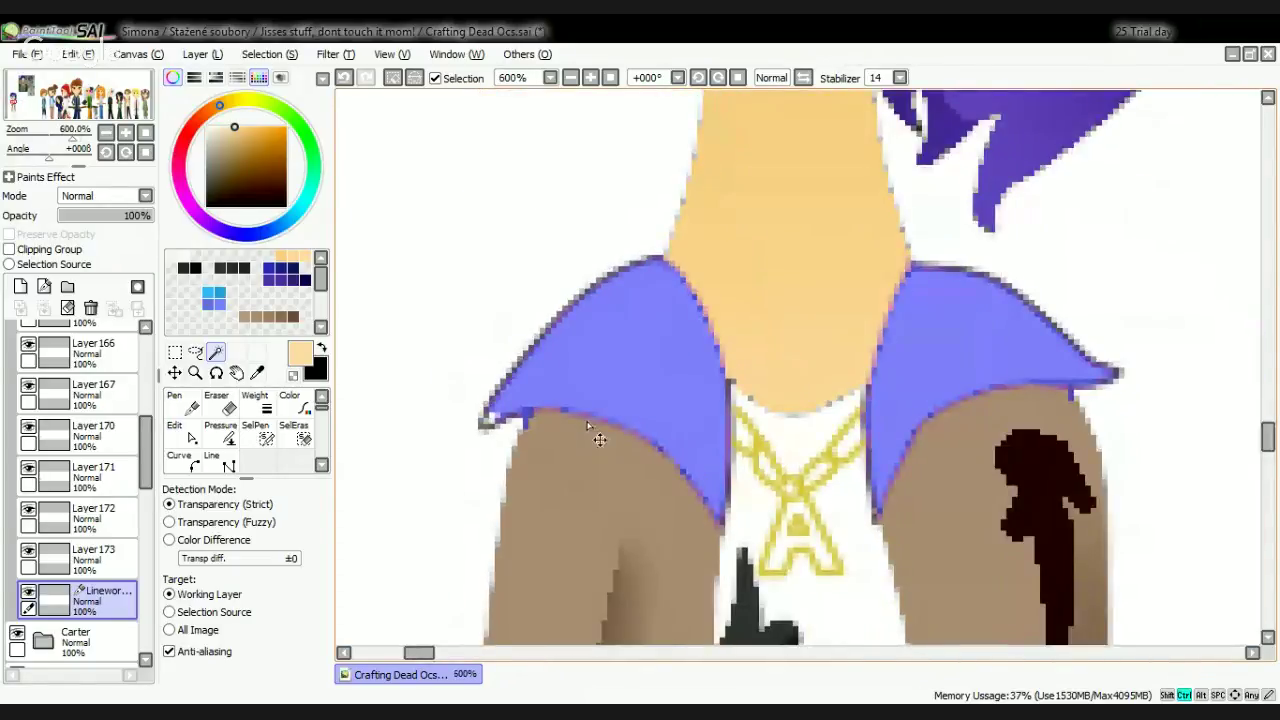
key(ctrl+z)
scroll(525, 407, up, 3)
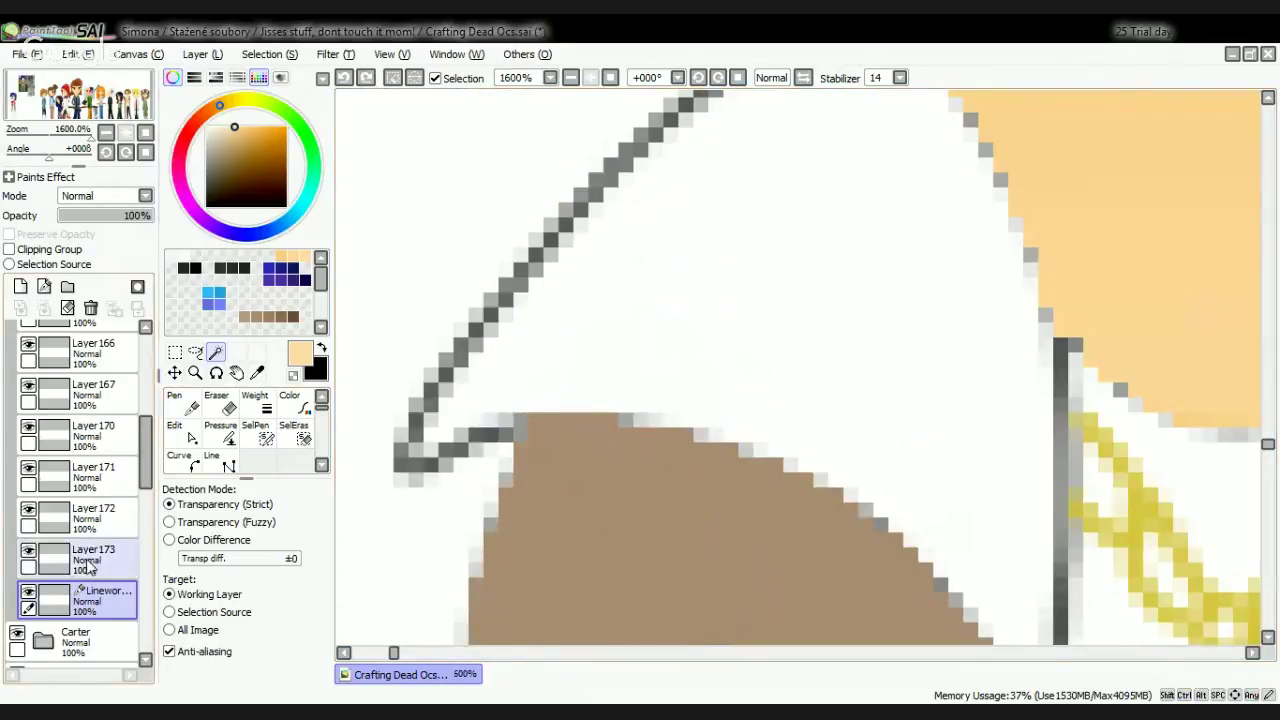
click(256, 435)
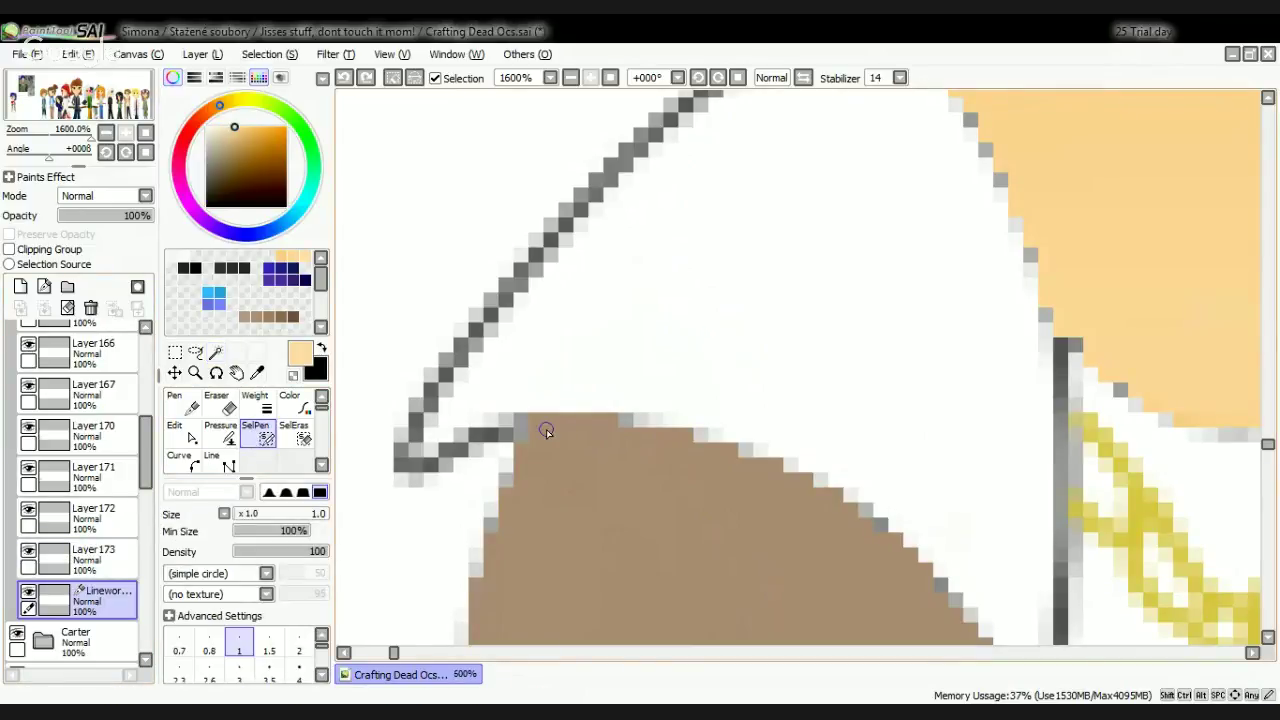
drag(528, 401, 550, 394)
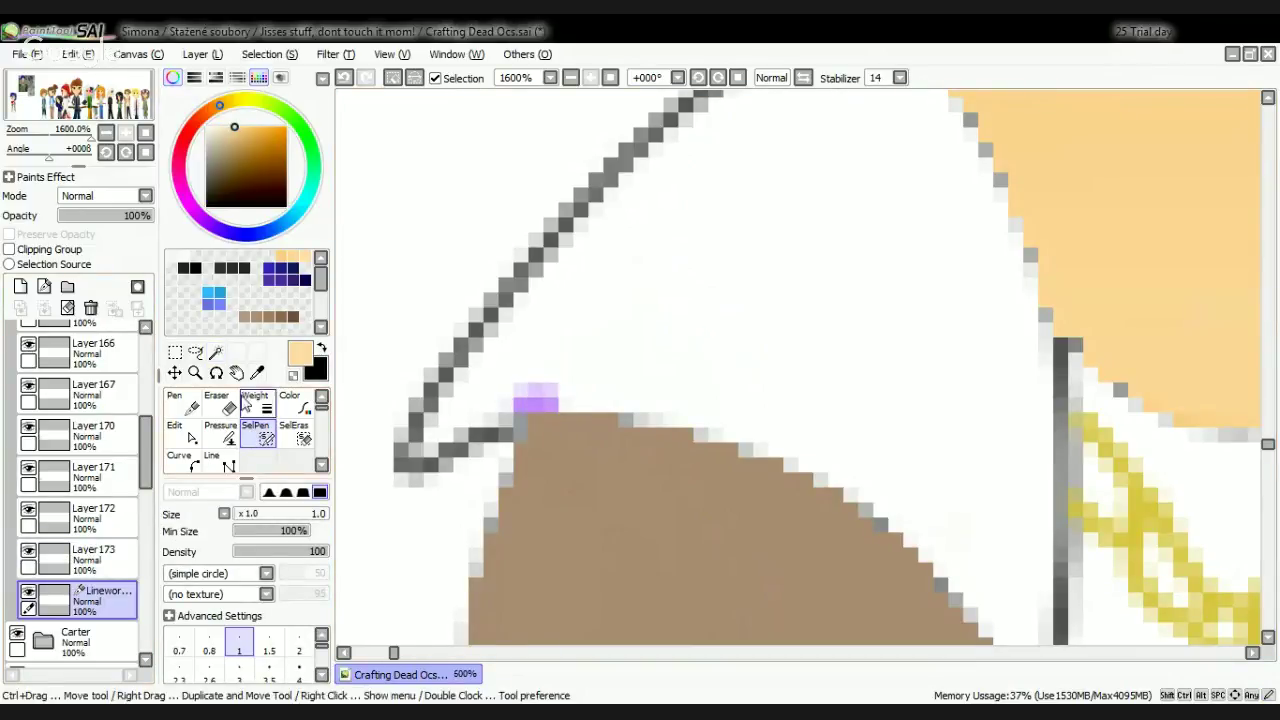
click(215, 352)
click(643, 314)
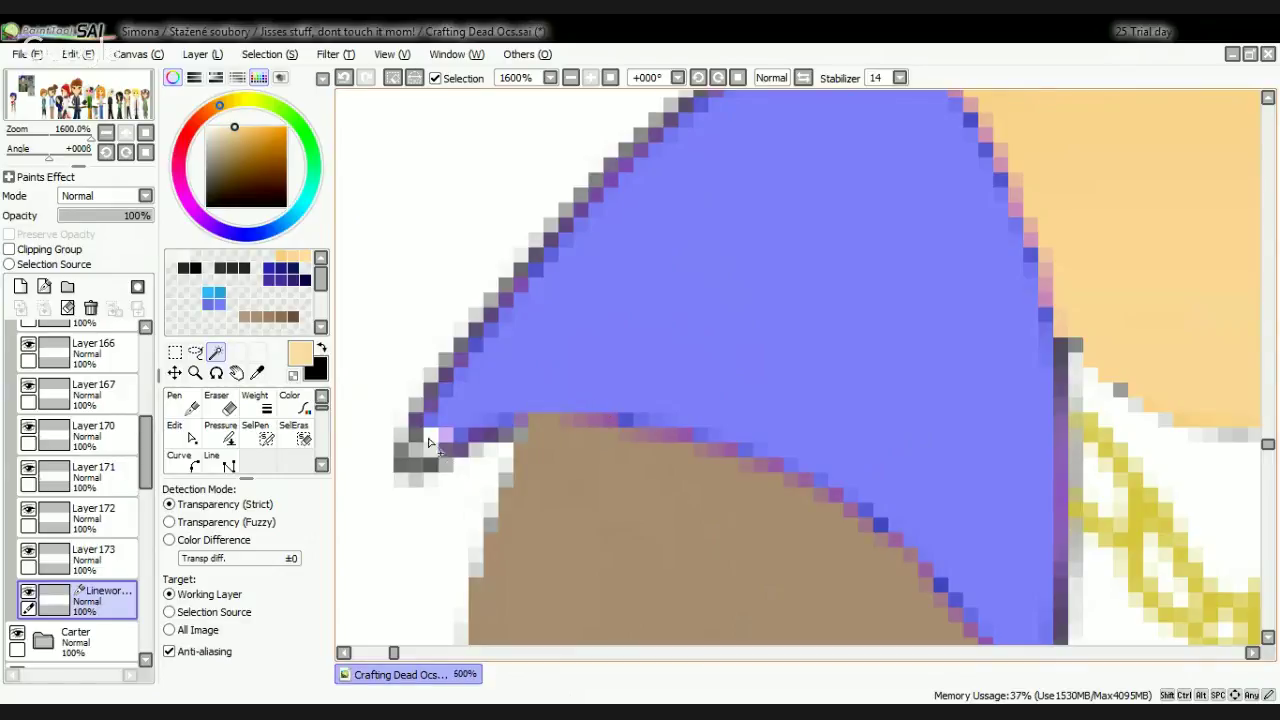
scroll(428, 458, down, 3)
scroll(586, 386, up, 2)
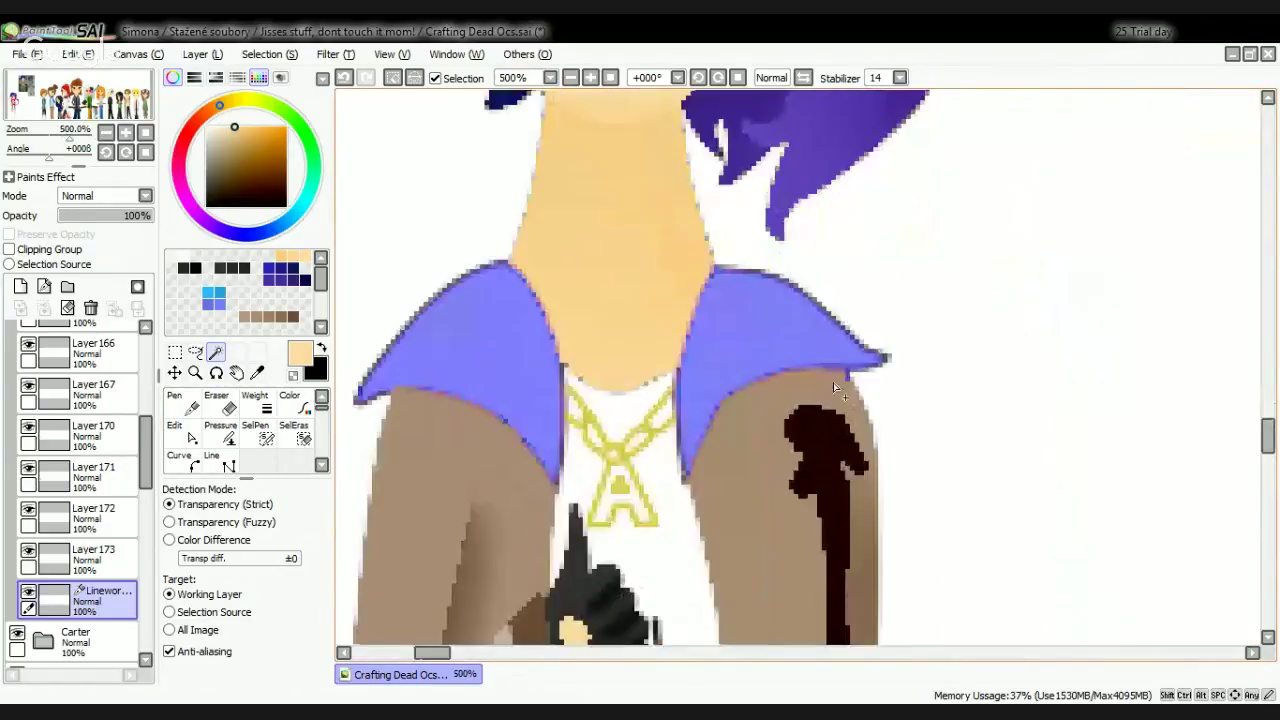
scroll(834, 380, up, 3)
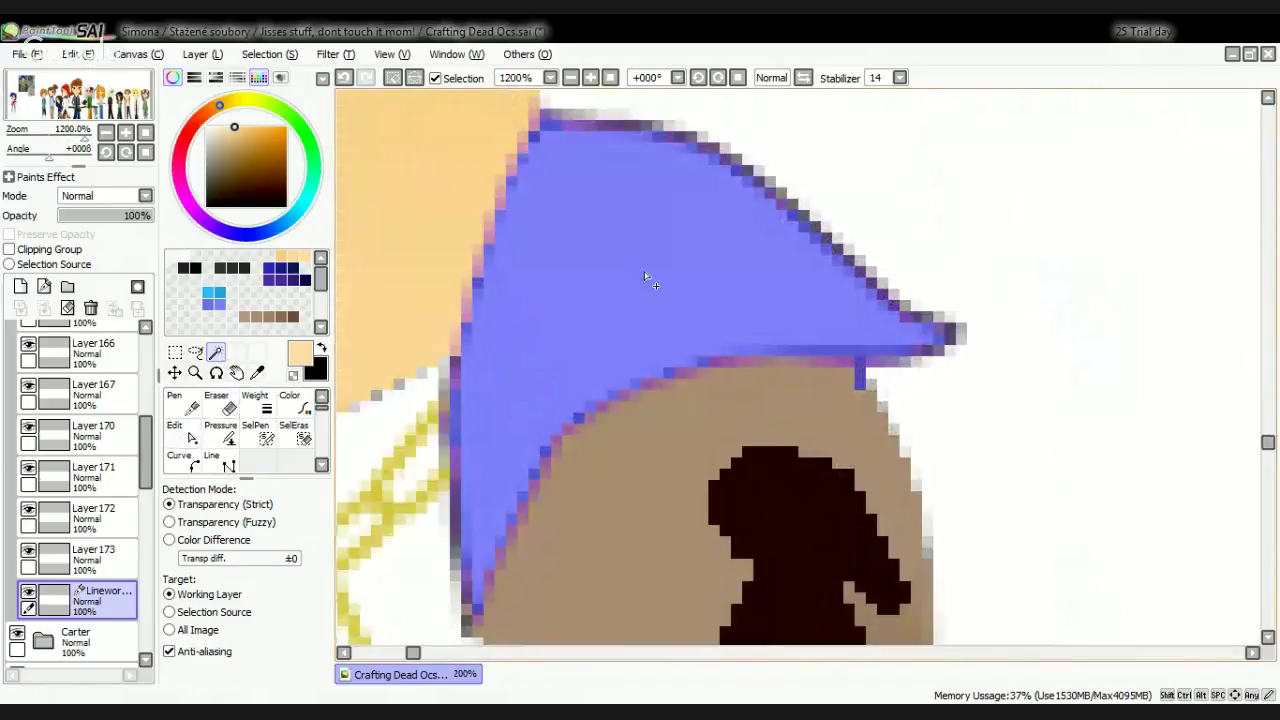
Step: Erase the selection on the collar flap above the blood-stained sleeve with the SelEras at size 50
scroll(645, 277, down, 3)
scroll(684, 234, up, 3)
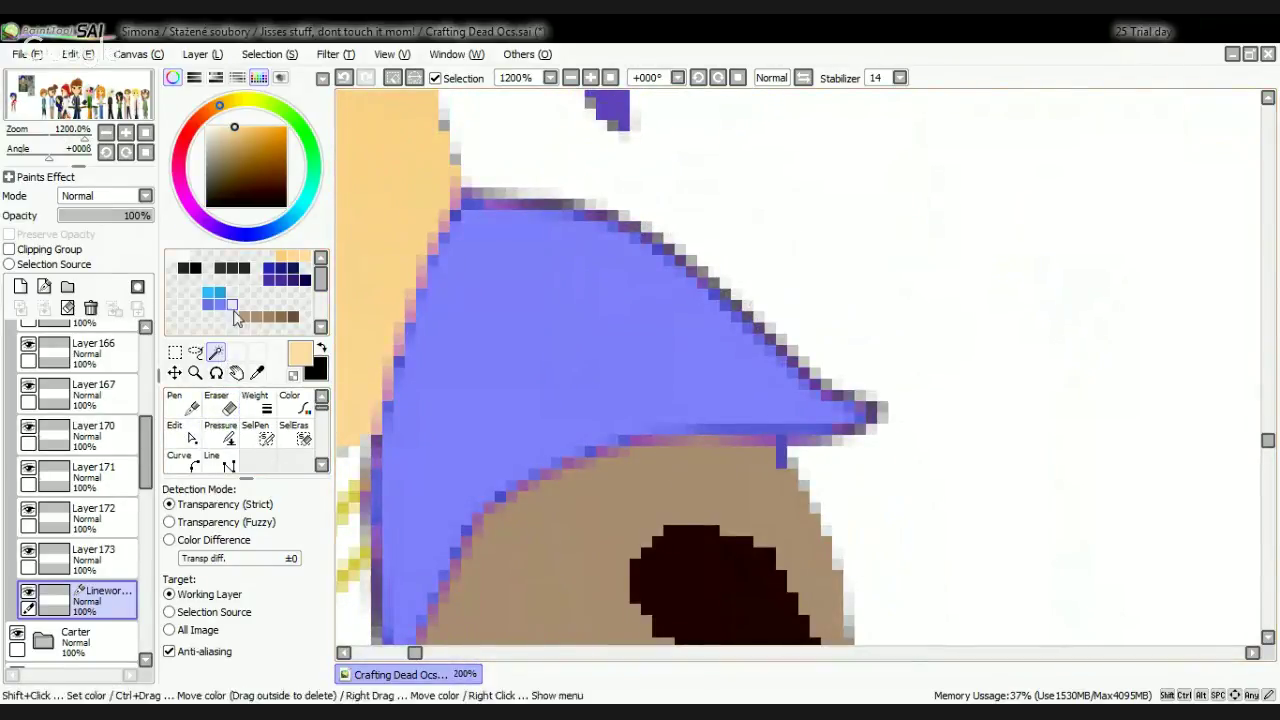
click(257, 432)
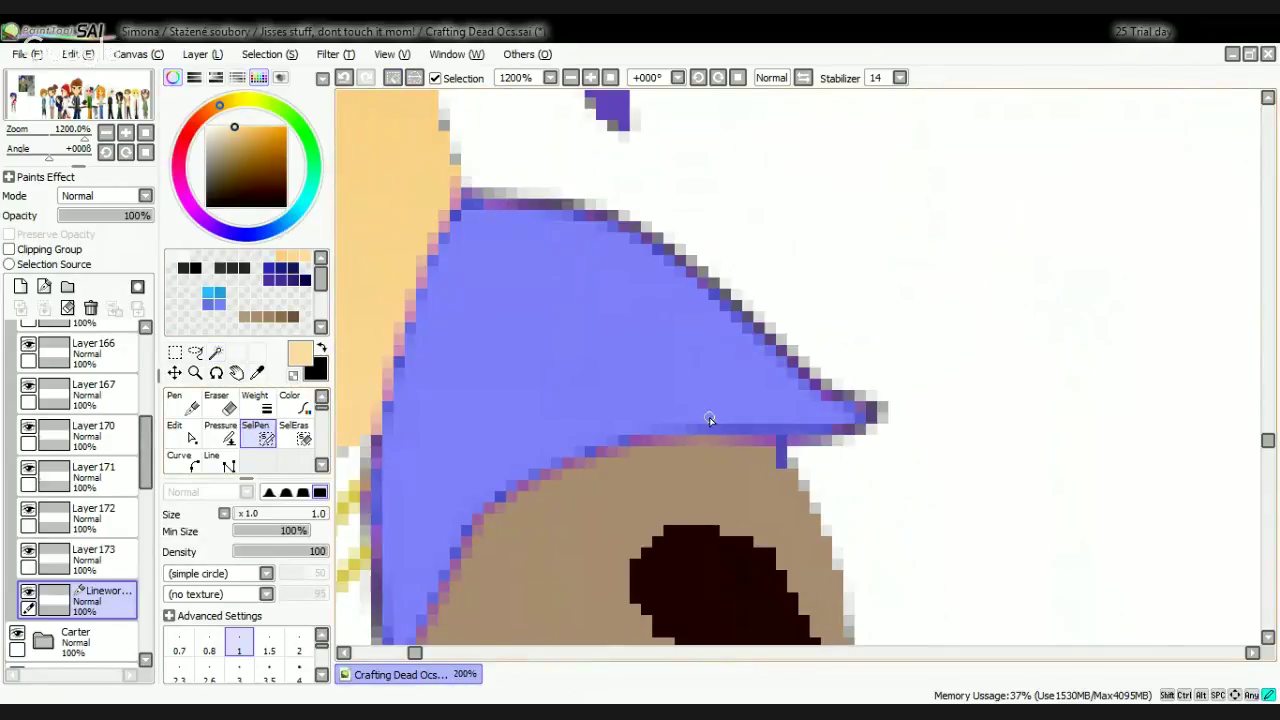
click(296, 432)
mouse_move(780, 330)
mouse_down()
mouse_move(750, 324)
mouse_move(695, 411)
mouse_move(770, 383)
mouse_move(726, 391)
mouse_move(644, 362)
mouse_move(616, 329)
mouse_move(604, 390)
mouse_up()
scroll(664, 454, down, 4)
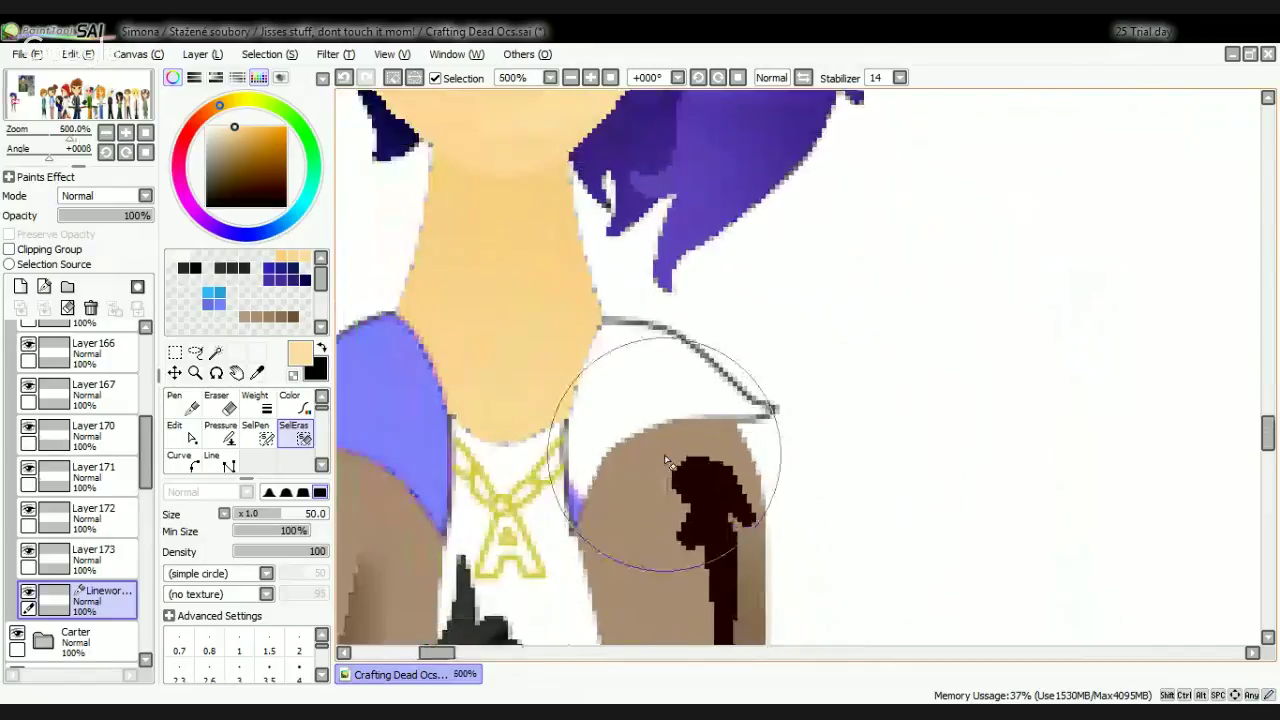
Step: Reselect the inside of the collar flap above the blood-stained sleeve from the linework layer with the Magic Wand and check its edges
click(215, 352)
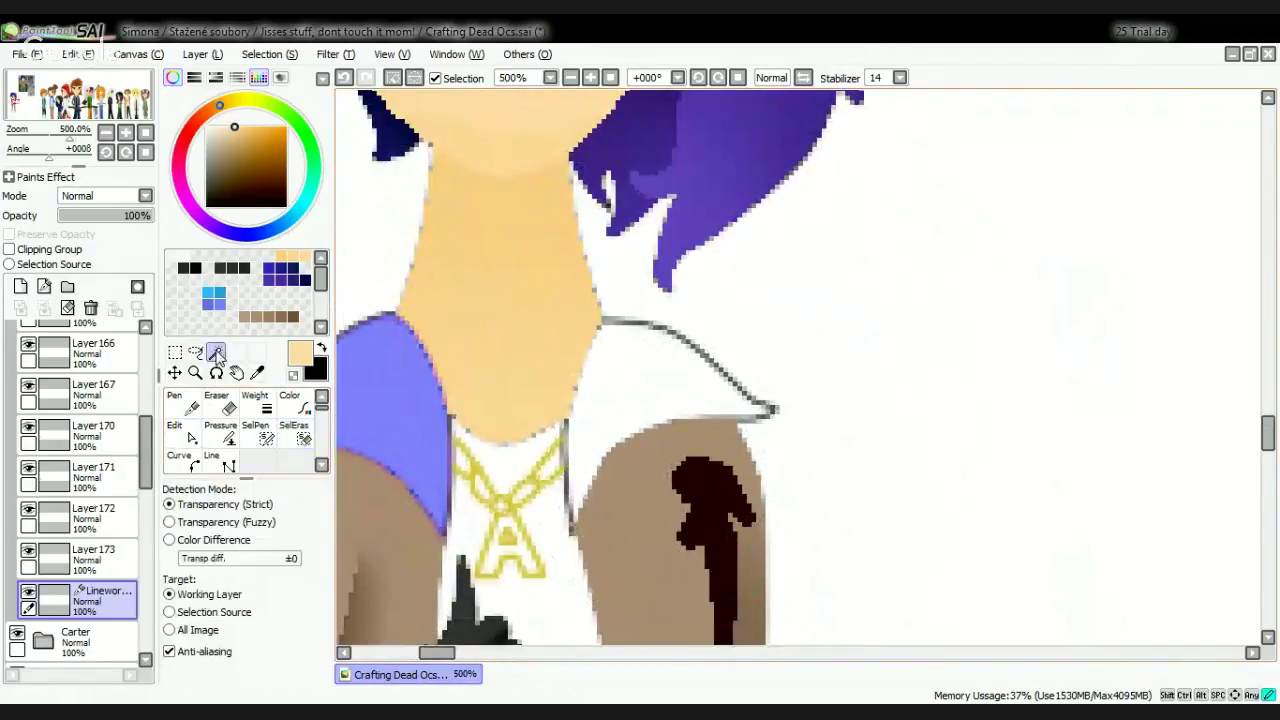
scroll(676, 405, up, 3)
scroll(760, 421, up, 2)
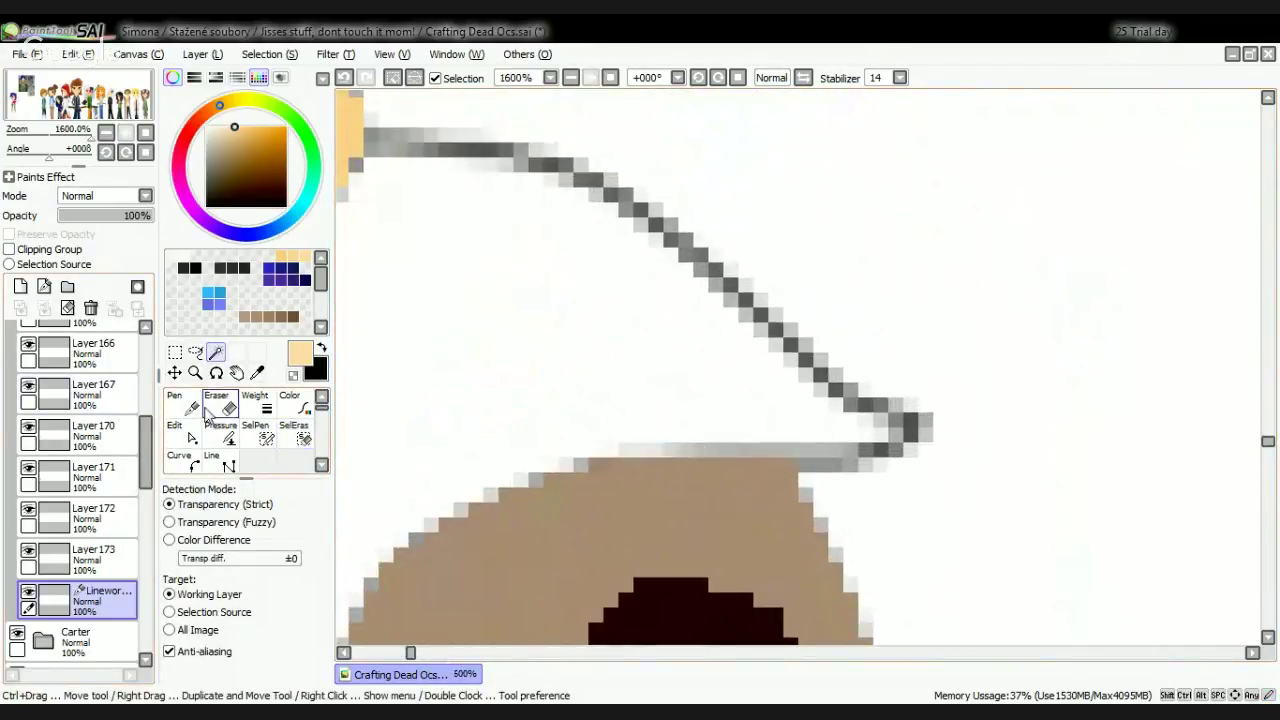
click(258, 435)
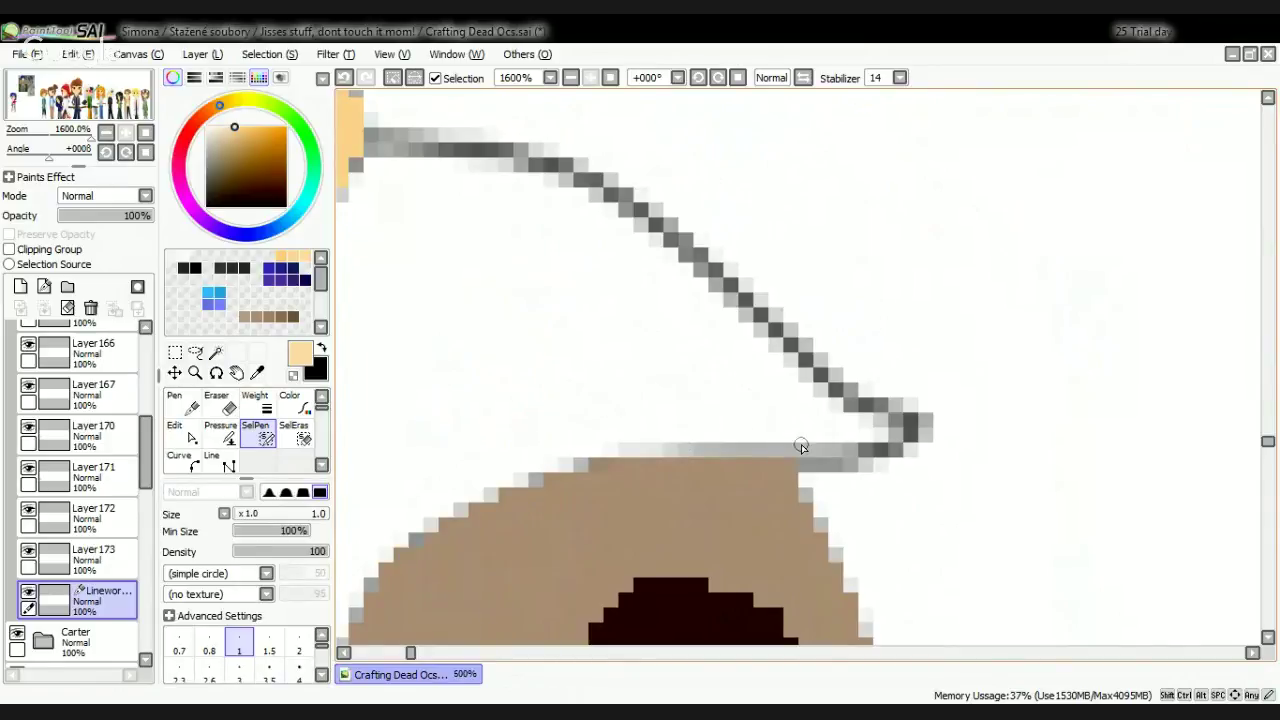
click(218, 352)
click(555, 336)
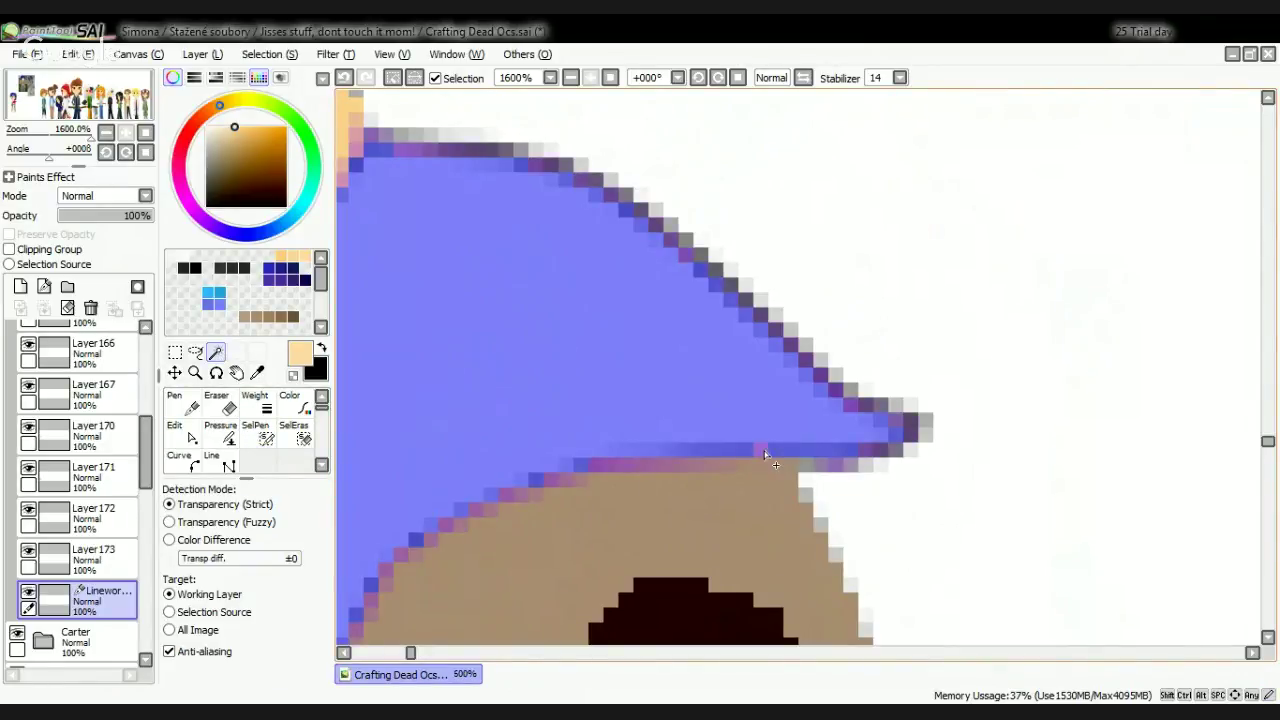
scroll(765, 455, down, 4)
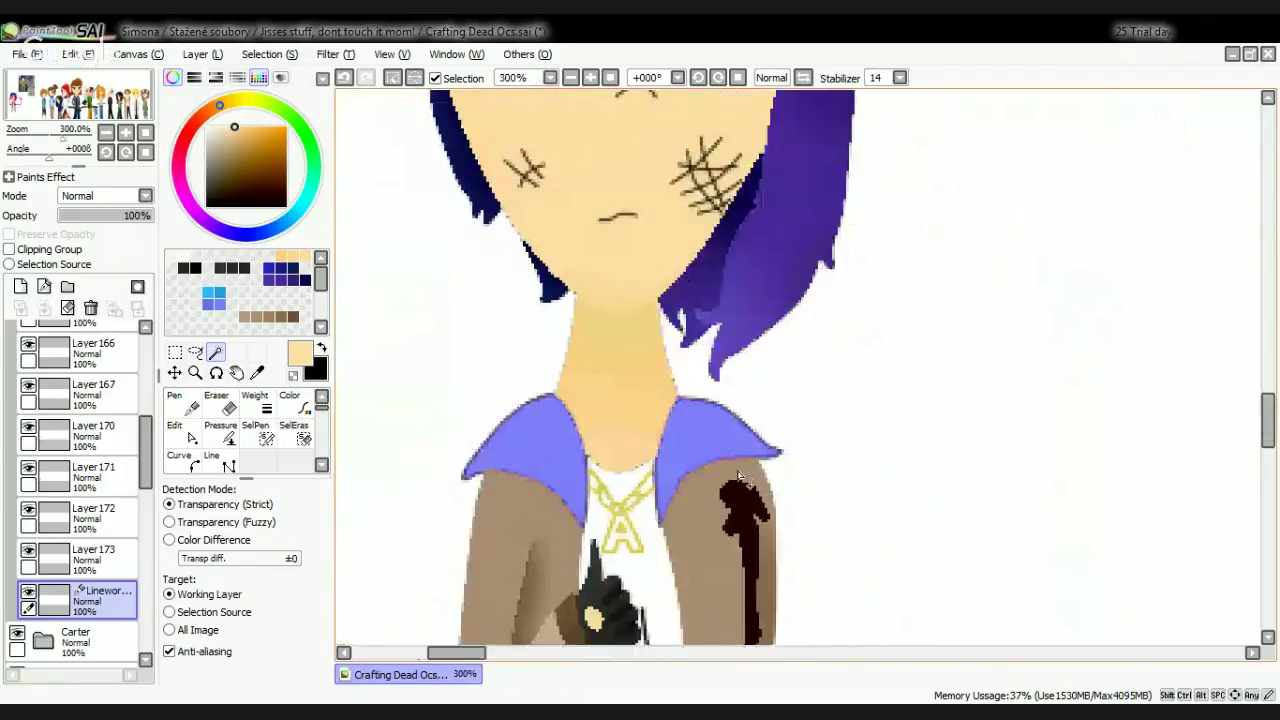
scroll(640, 535, up, 3)
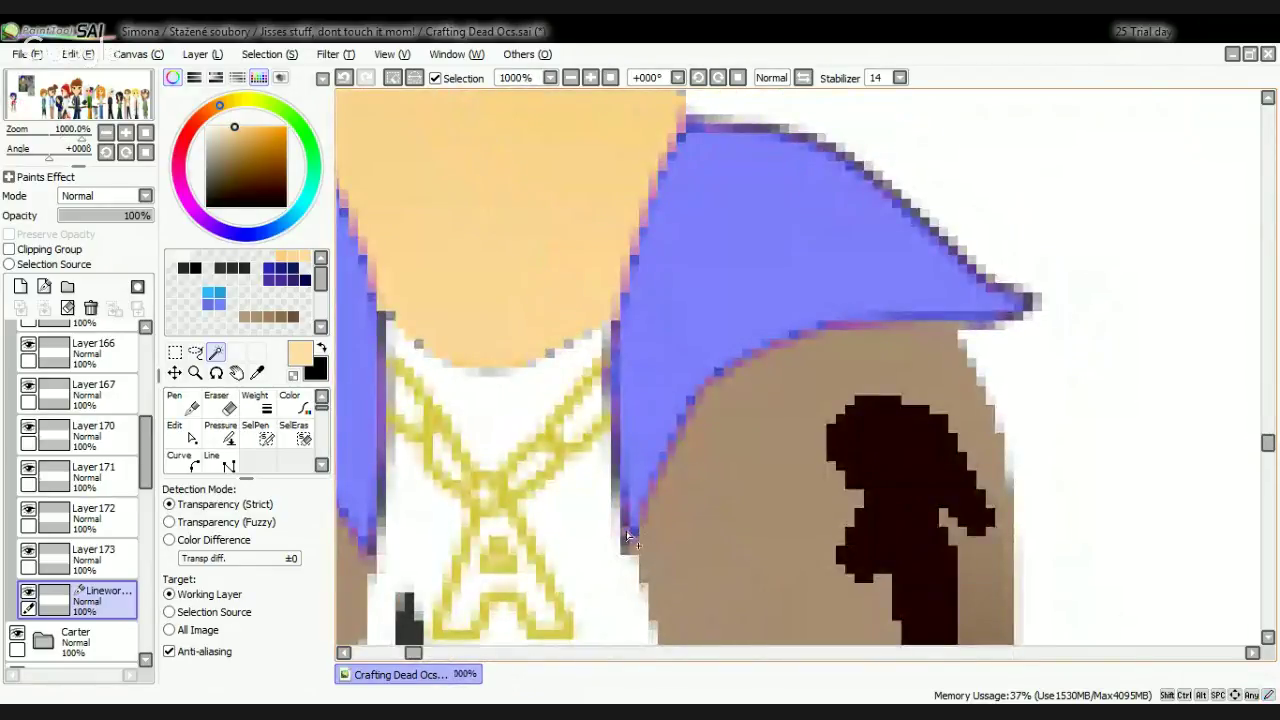
scroll(628, 540, down, 8)
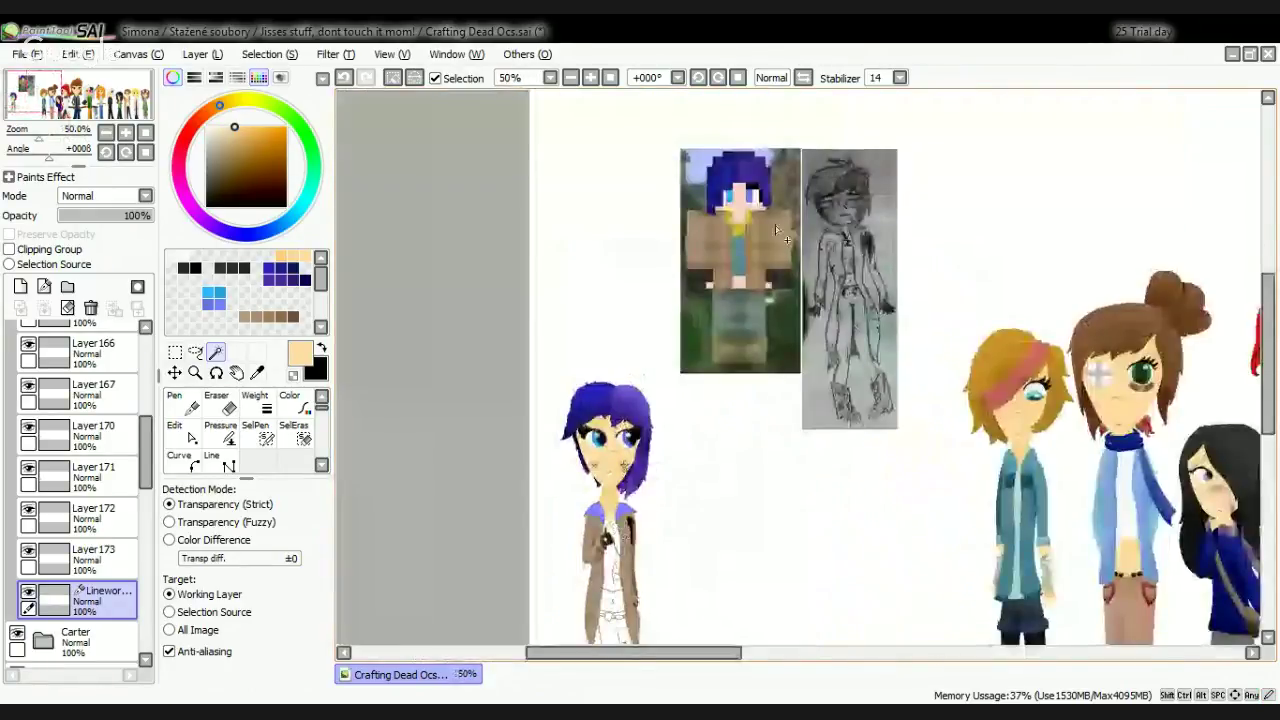
scroll(605, 527, up, 4)
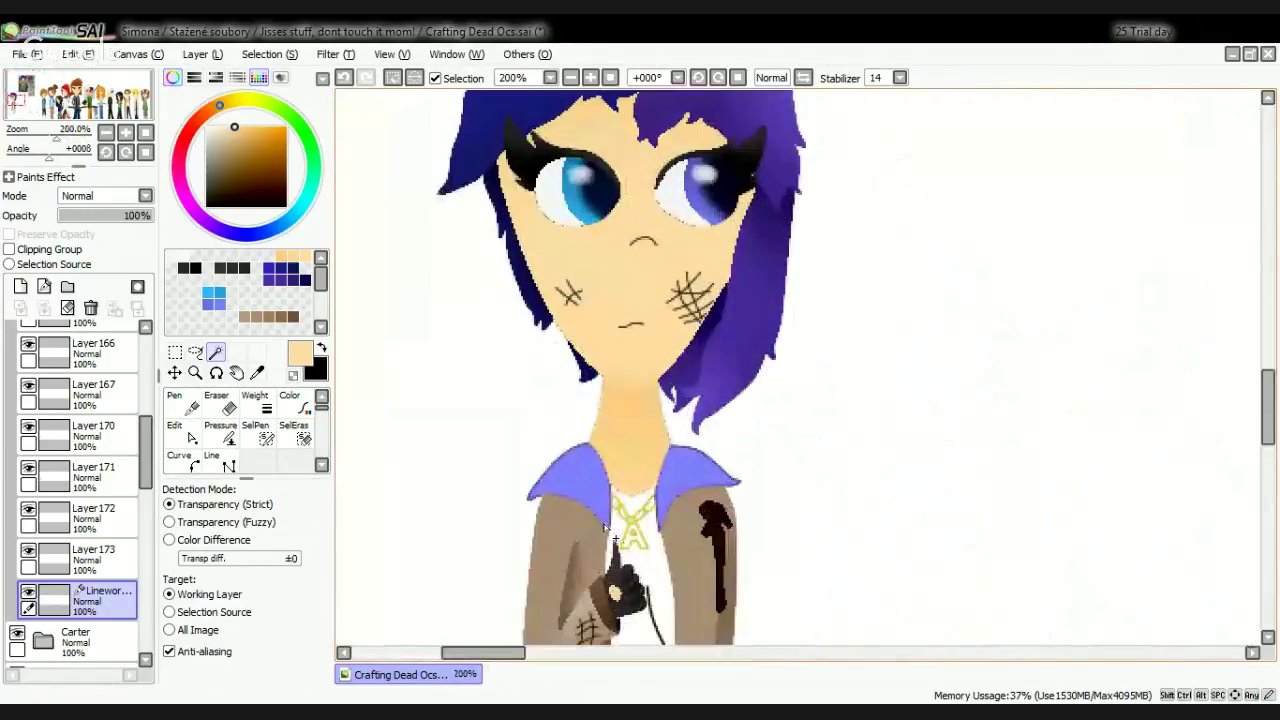
Step: Identify the coat colour layers by toggling Layer172 and Layer171, and make Layer171 the active layer for the Pencil
click(108, 567)
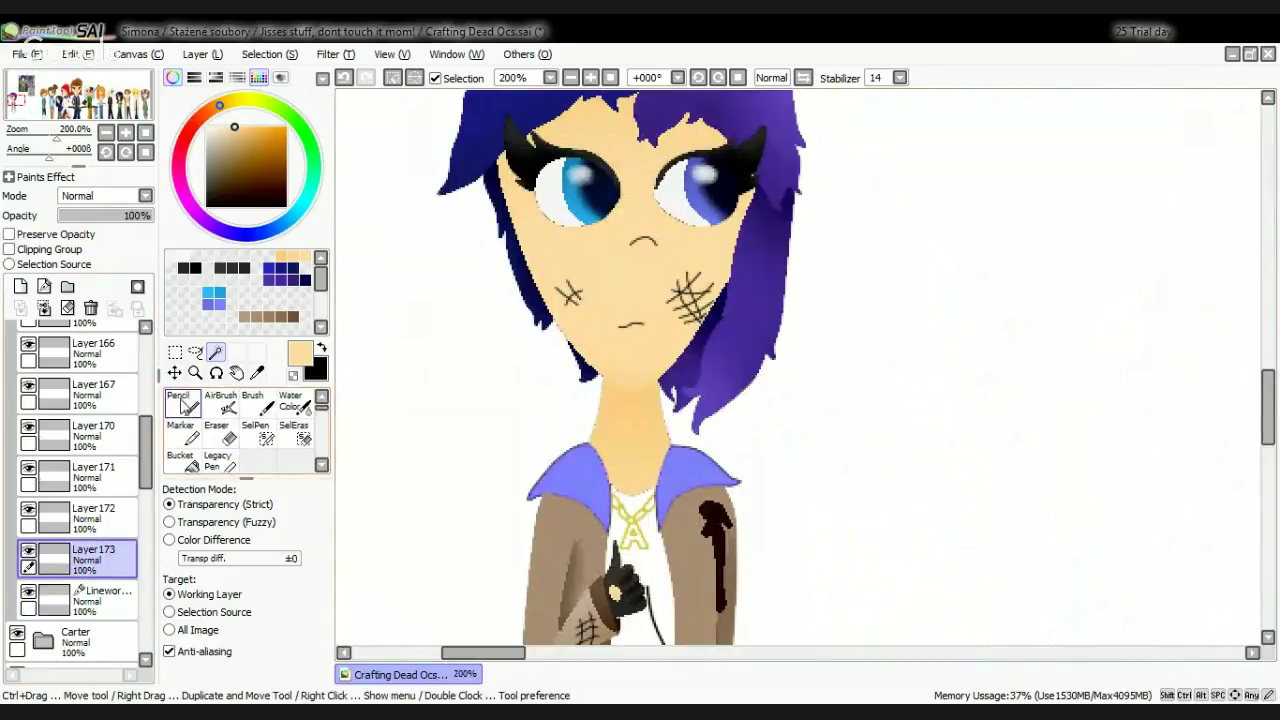
click(181, 402)
click(60, 515)
click(28, 510)
click(28, 510)
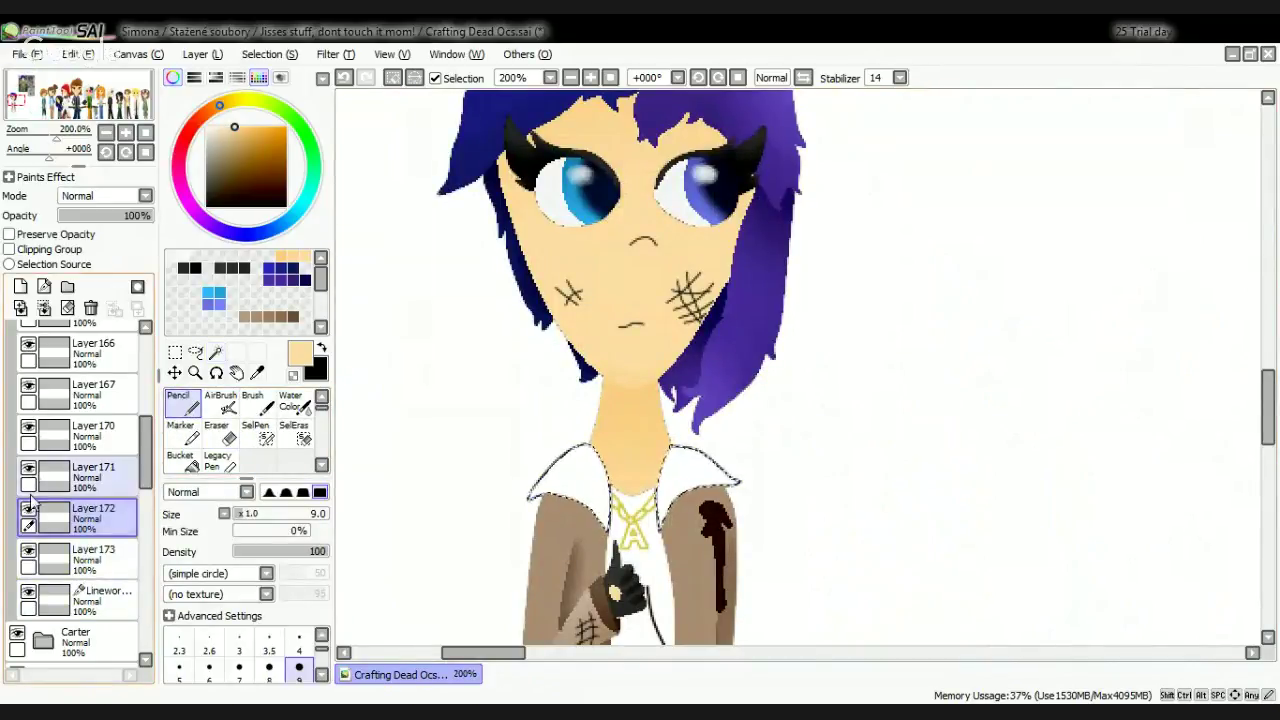
click(28, 468)
click(28, 468)
click(60, 478)
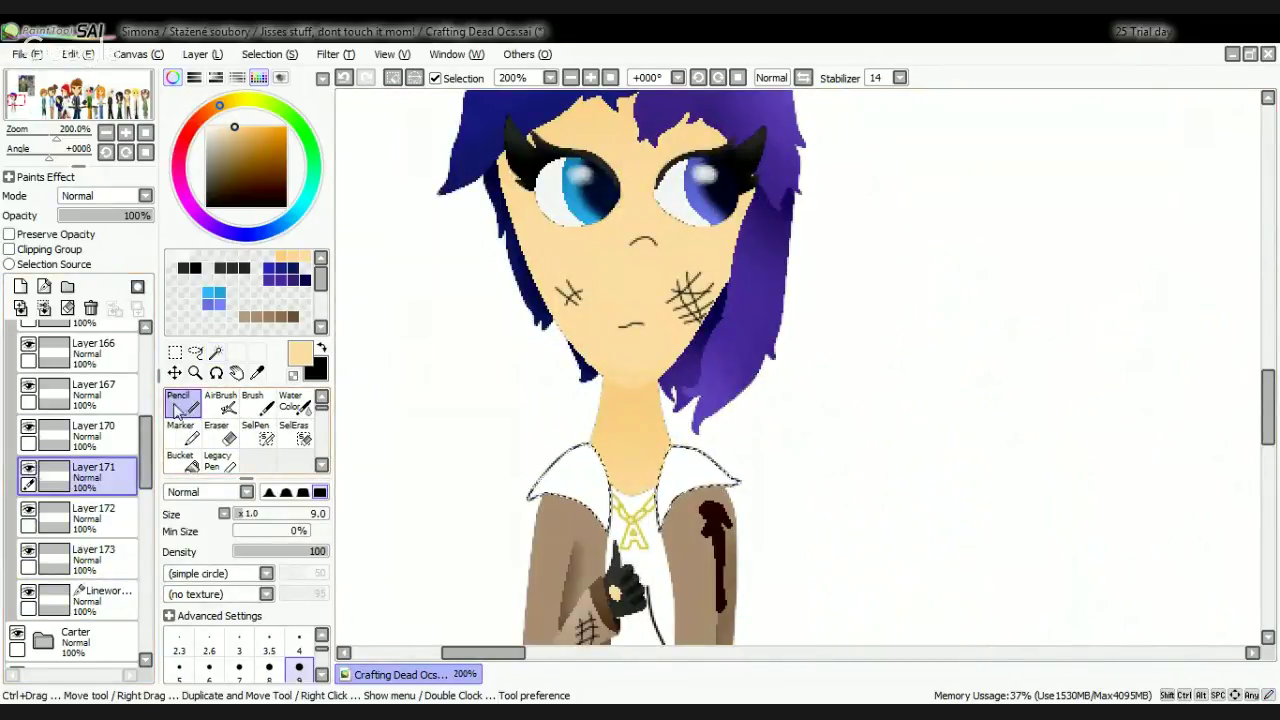
Step: Paint both selected collar flaps dark brown with the size 50 Pencil and cover their upper parts in a lighter brown
click(298, 315)
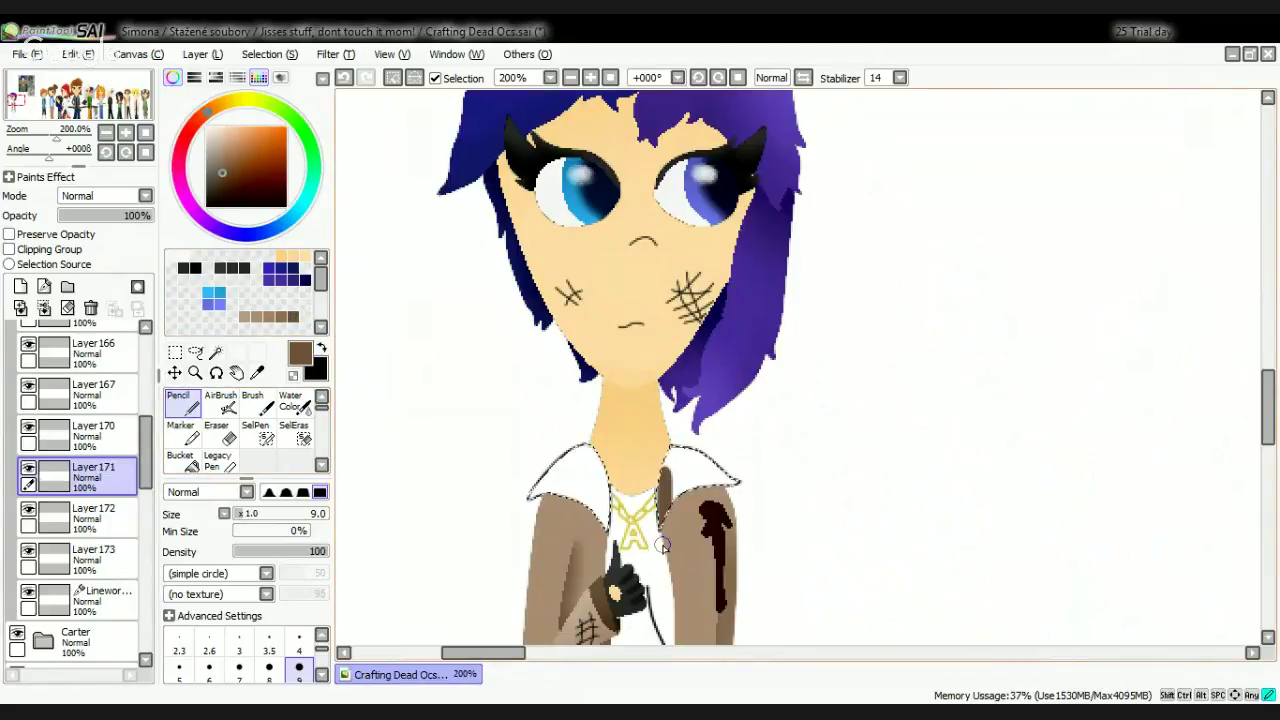
scroll(299, 668, down, 2)
click(299, 668)
drag(650, 470, 725, 485)
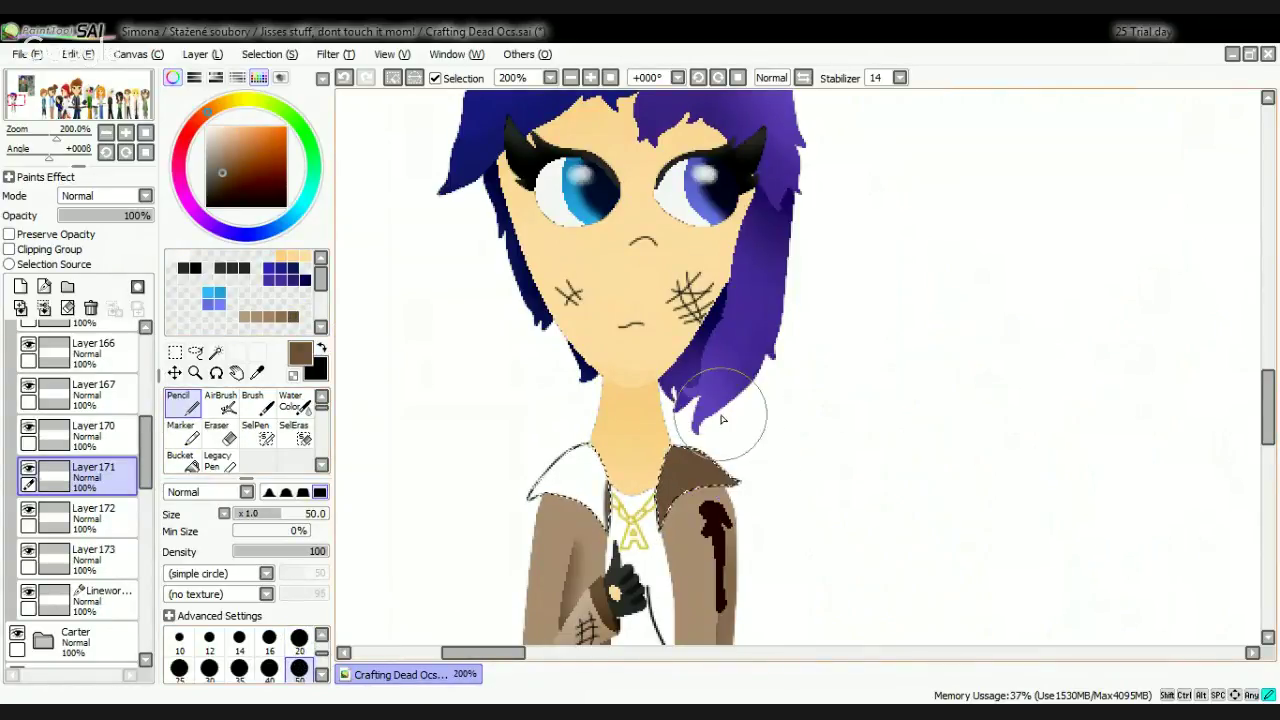
drag(600, 460, 545, 480)
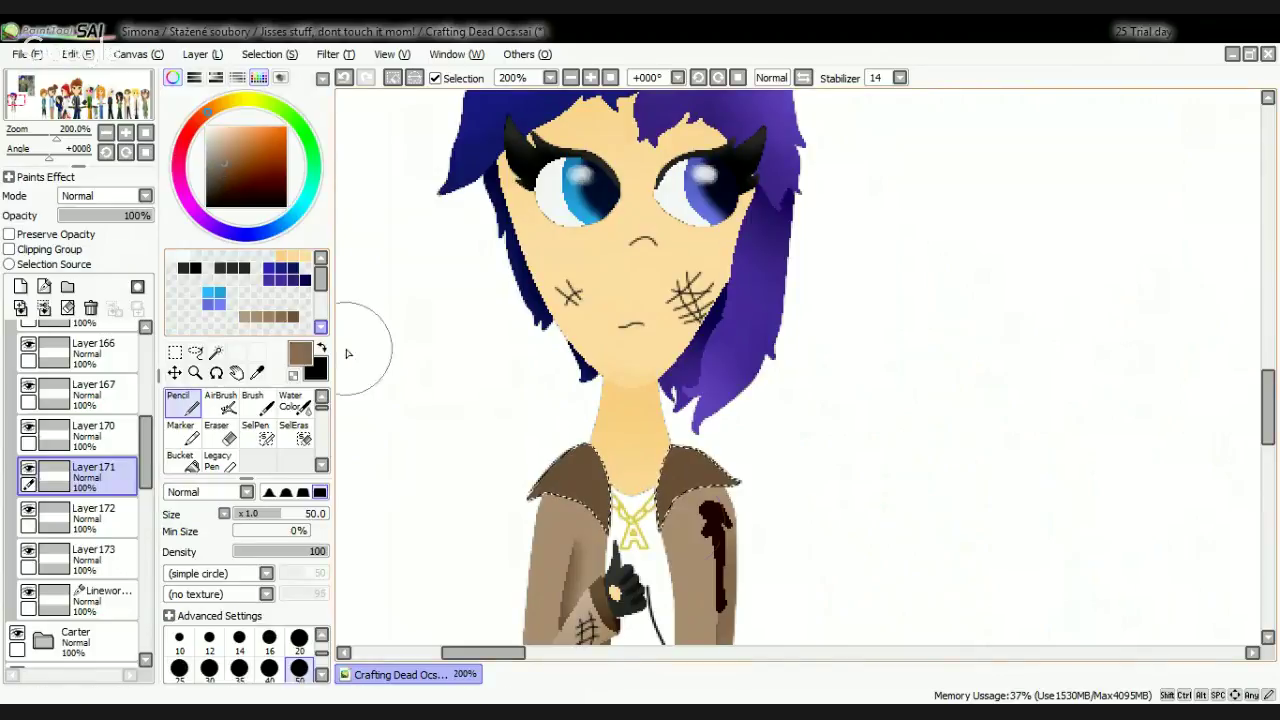
scroll(677, 521, up, 2)
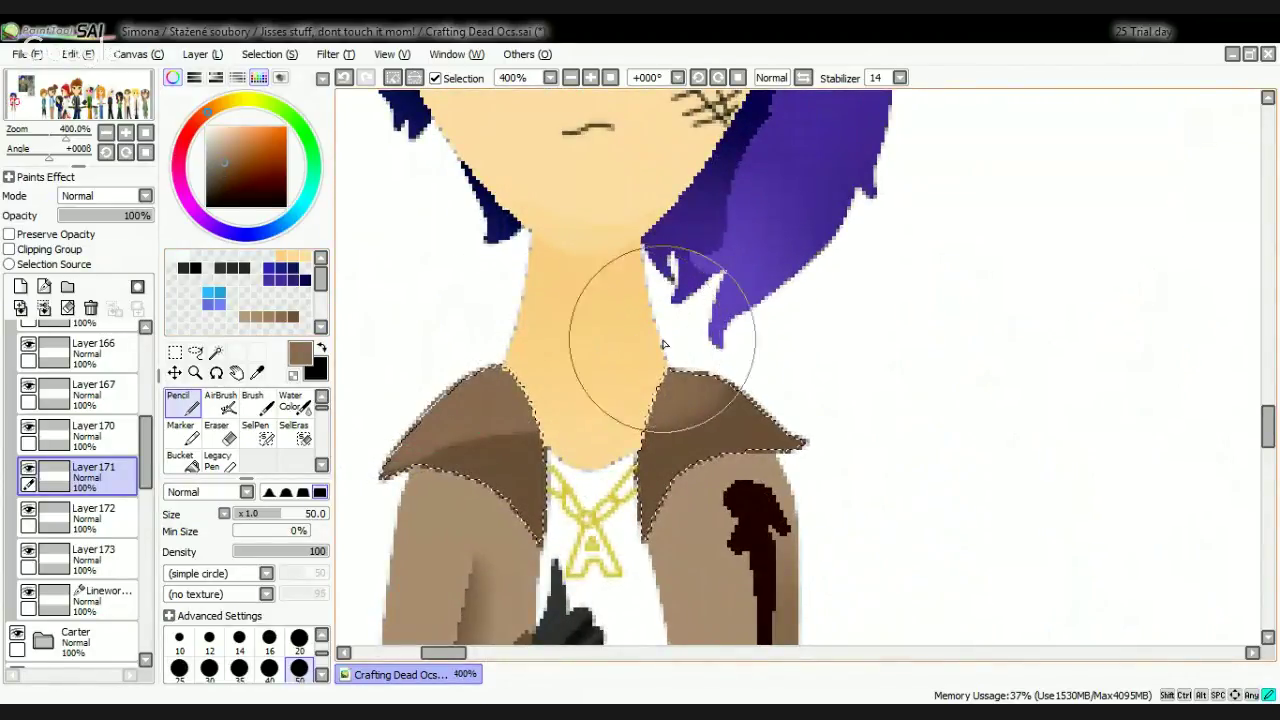
Step: Blend the two browns on both collar flaps with the Blur brush at size 15 and clear the selection
scroll(305, 460, down, 2)
click(300, 460)
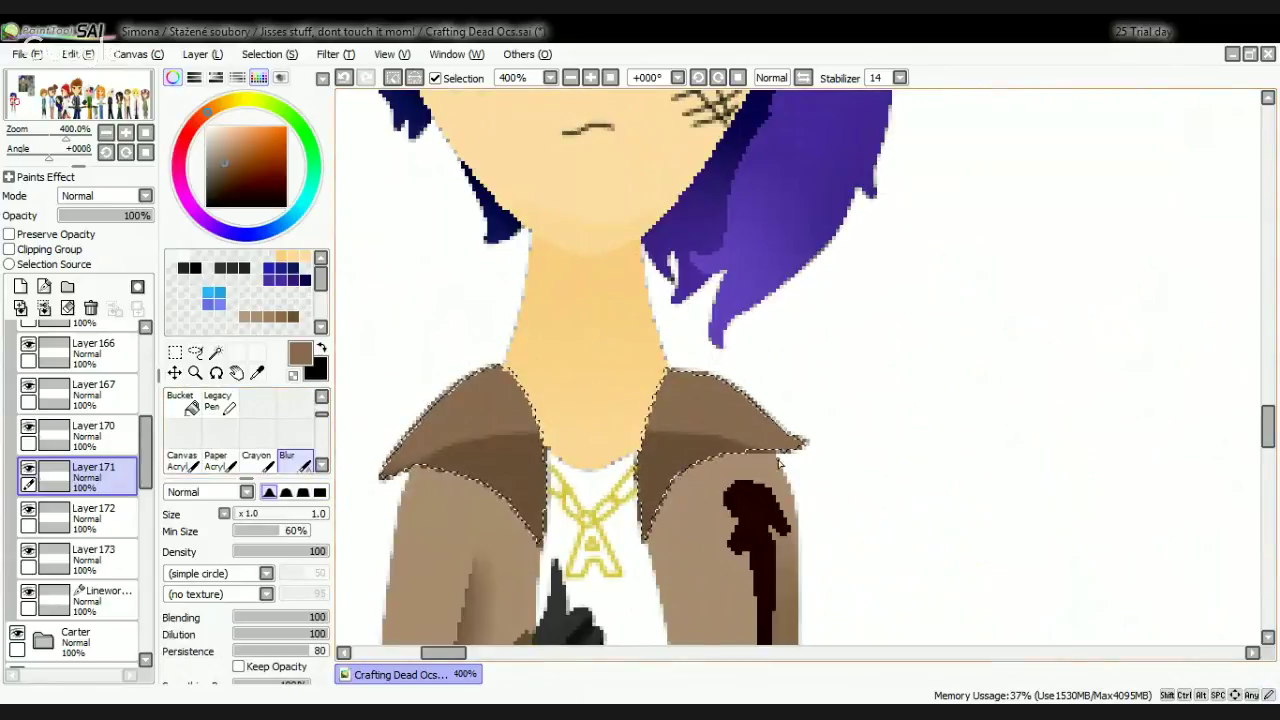
drag(248, 517, 252, 517)
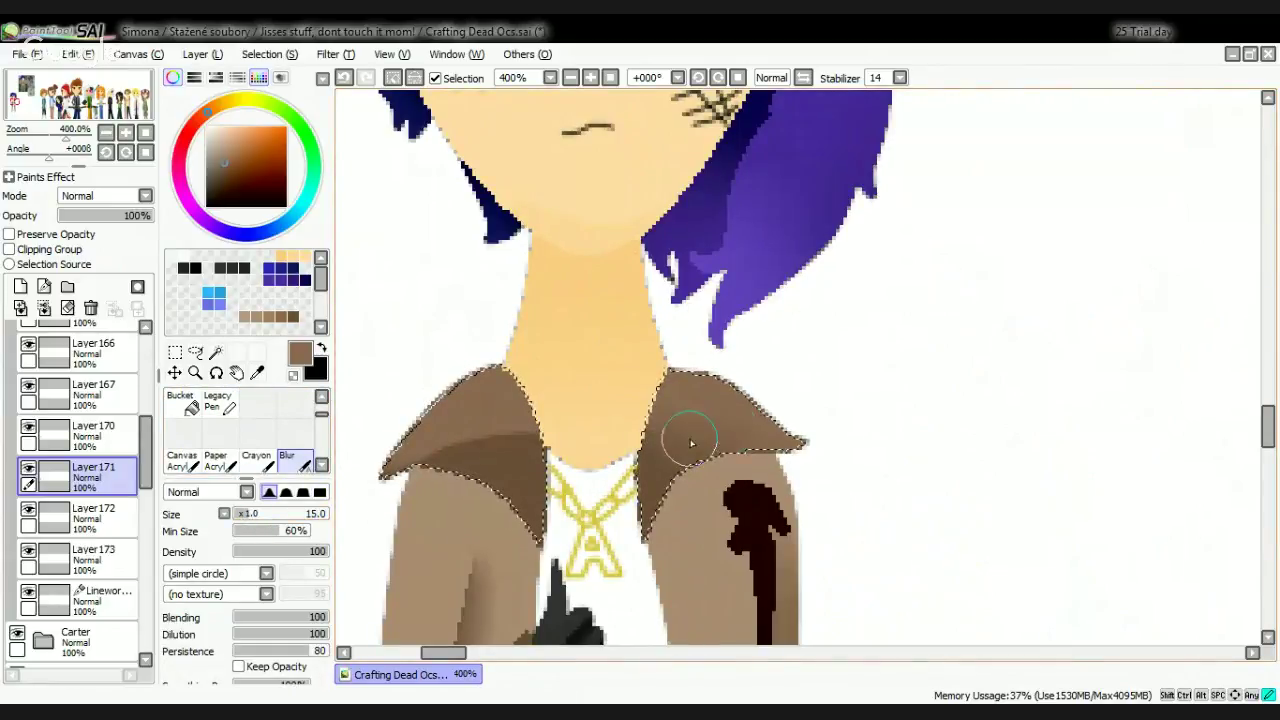
drag(463, 478, 396, 437)
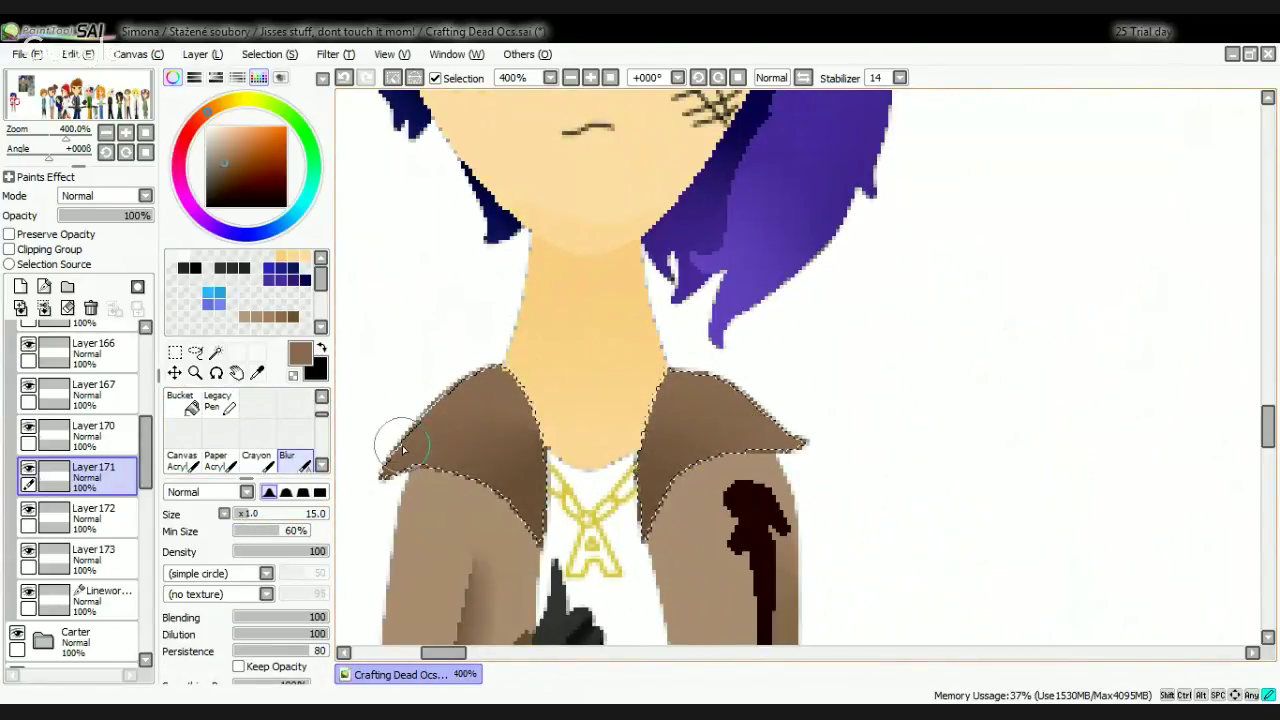
scroll(640, 320, down, 6)
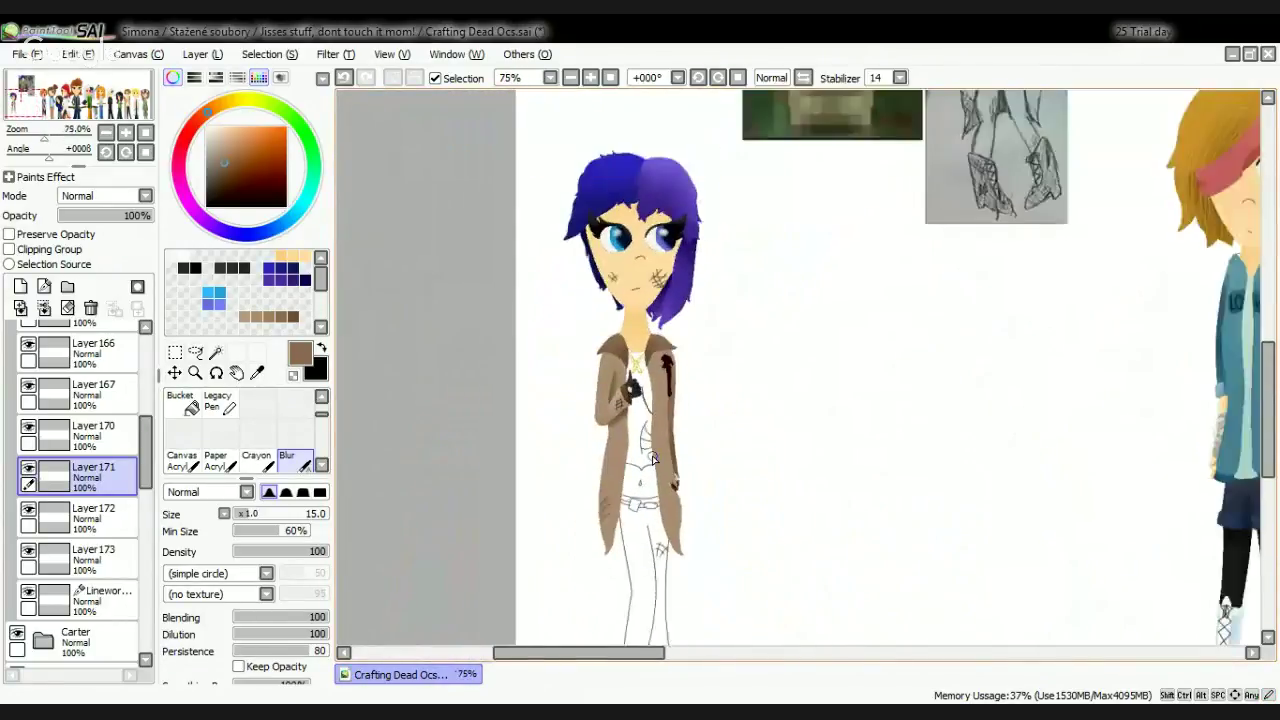
Step: Sample the teal shades from the shirt in the pixel reference image and store three of them as swatches
scroll(655, 462, down, 2)
key(alt)
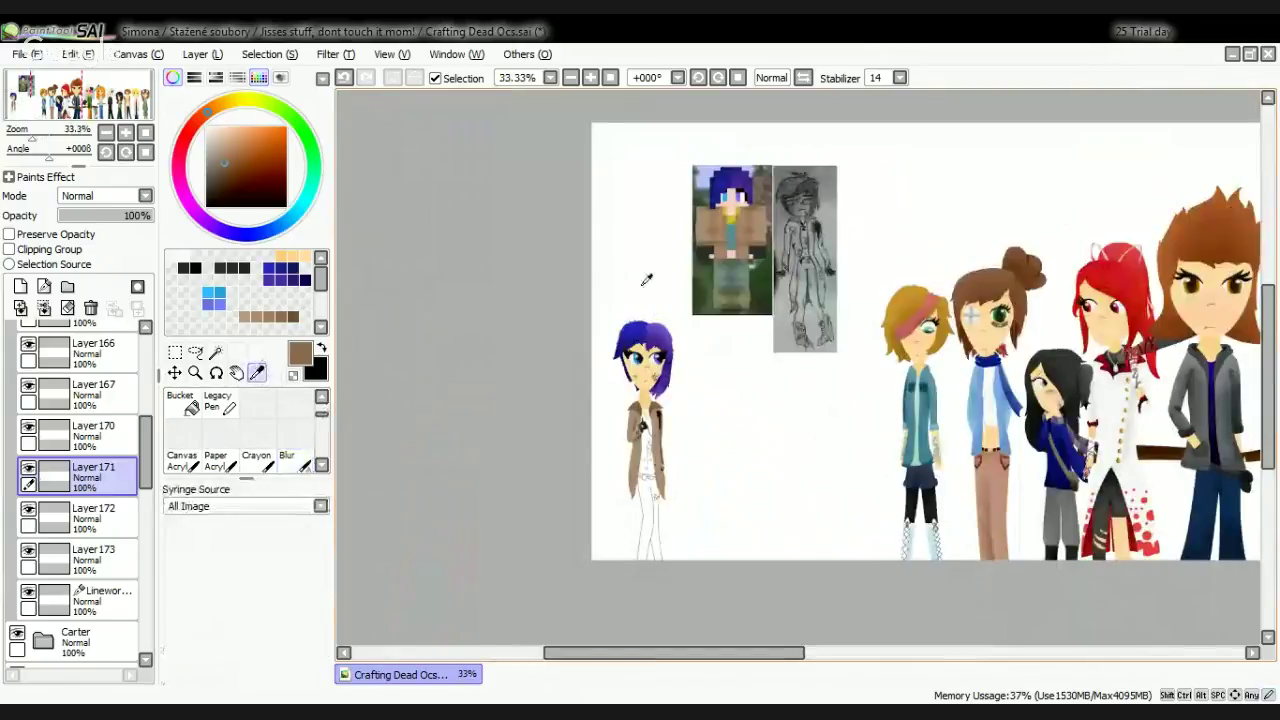
scroll(646, 277, up, 5)
scroll(666, 190, up, 2)
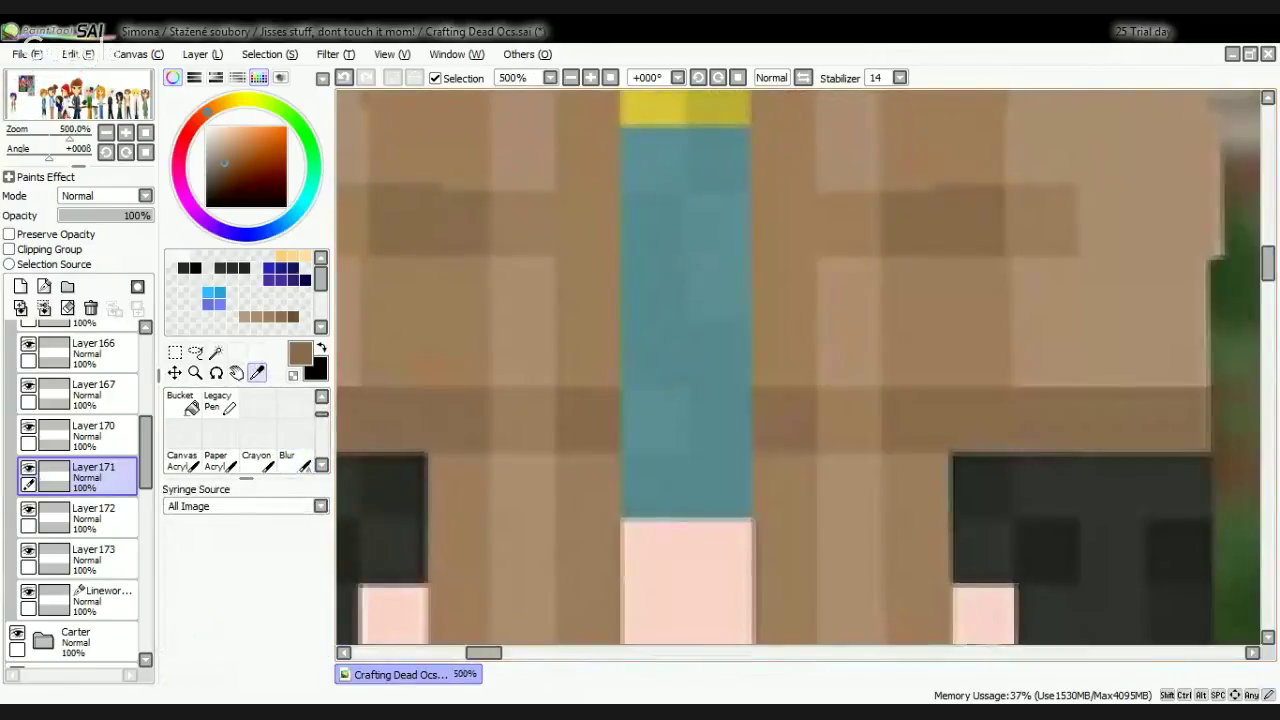
key(alt+Tab)
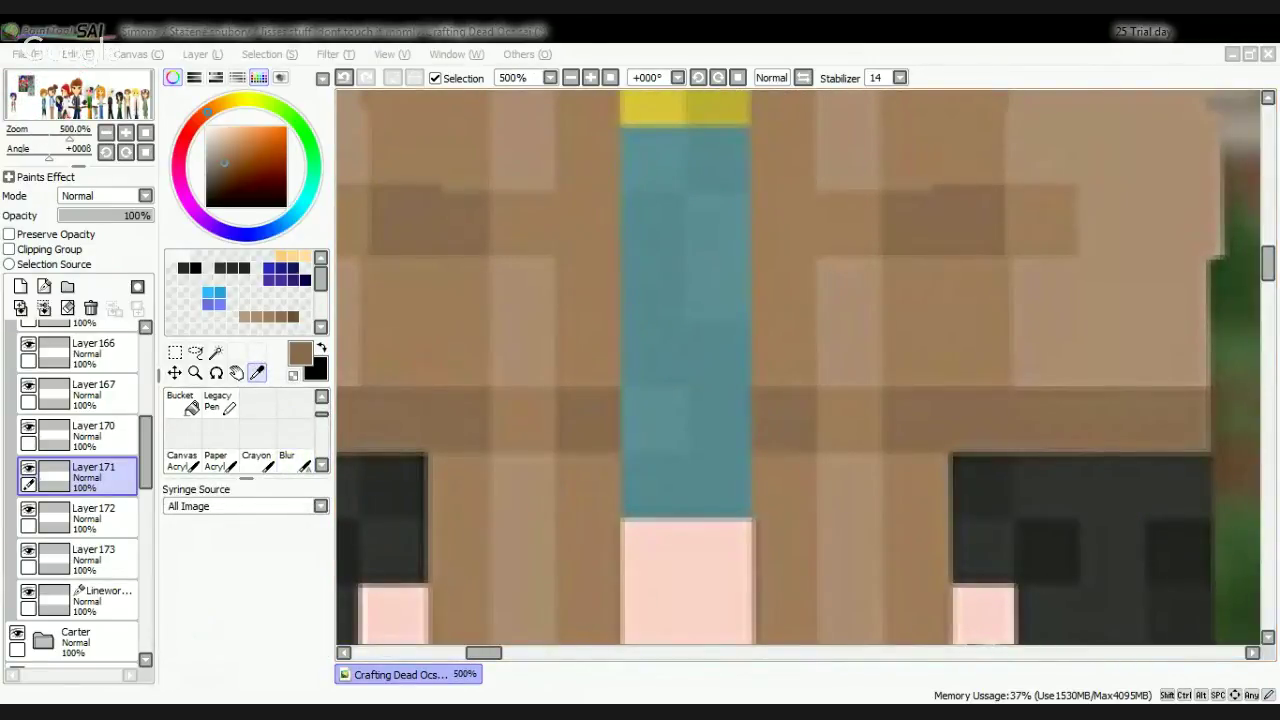
click(1091, 104)
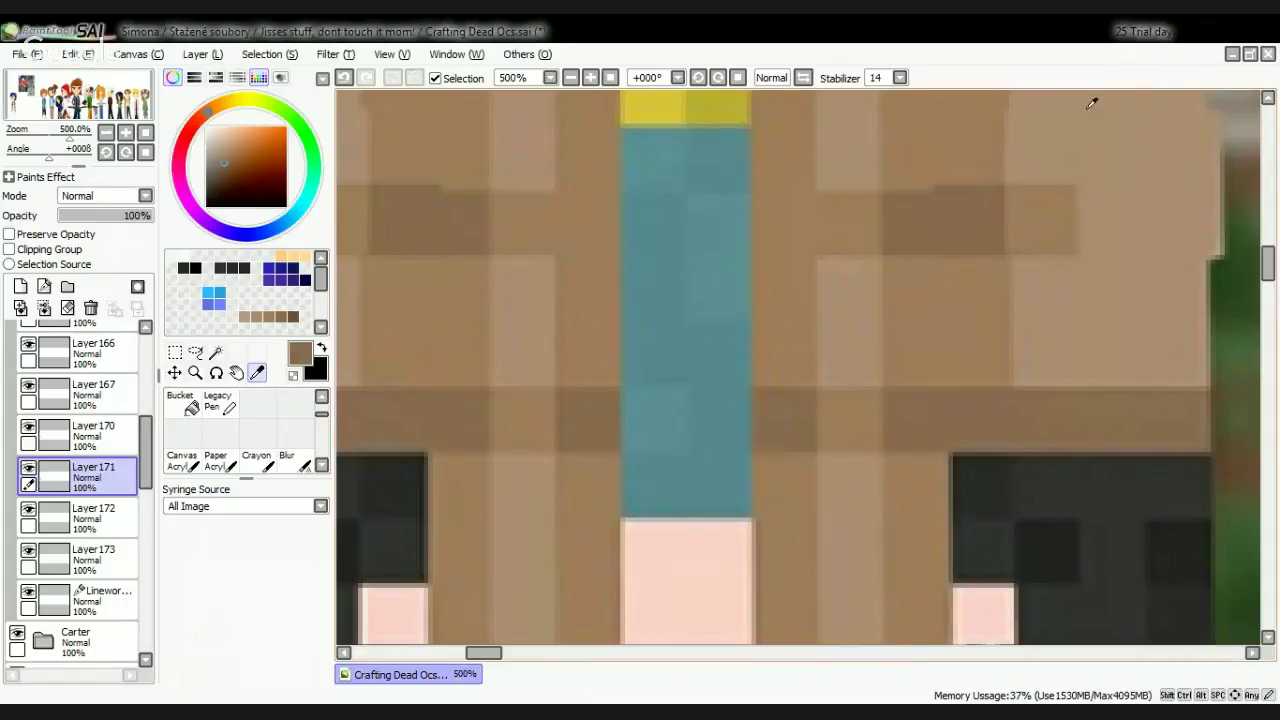
click(646, 258)
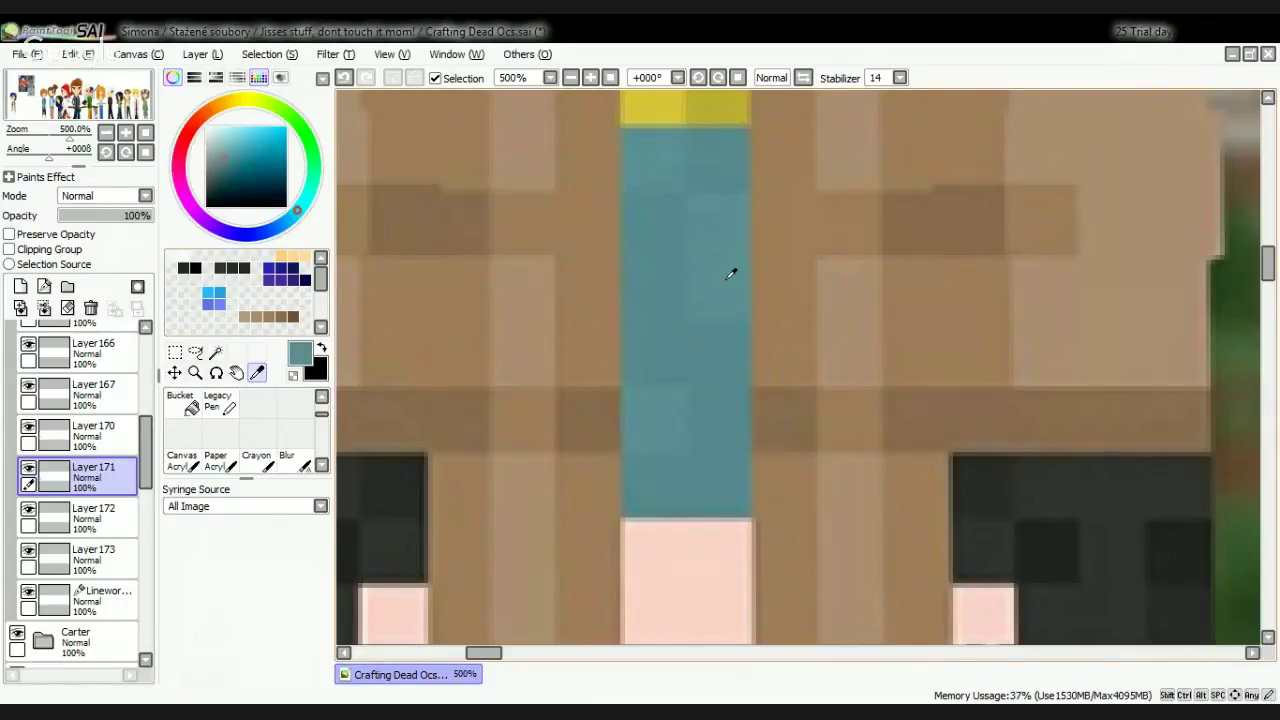
click(172, 320)
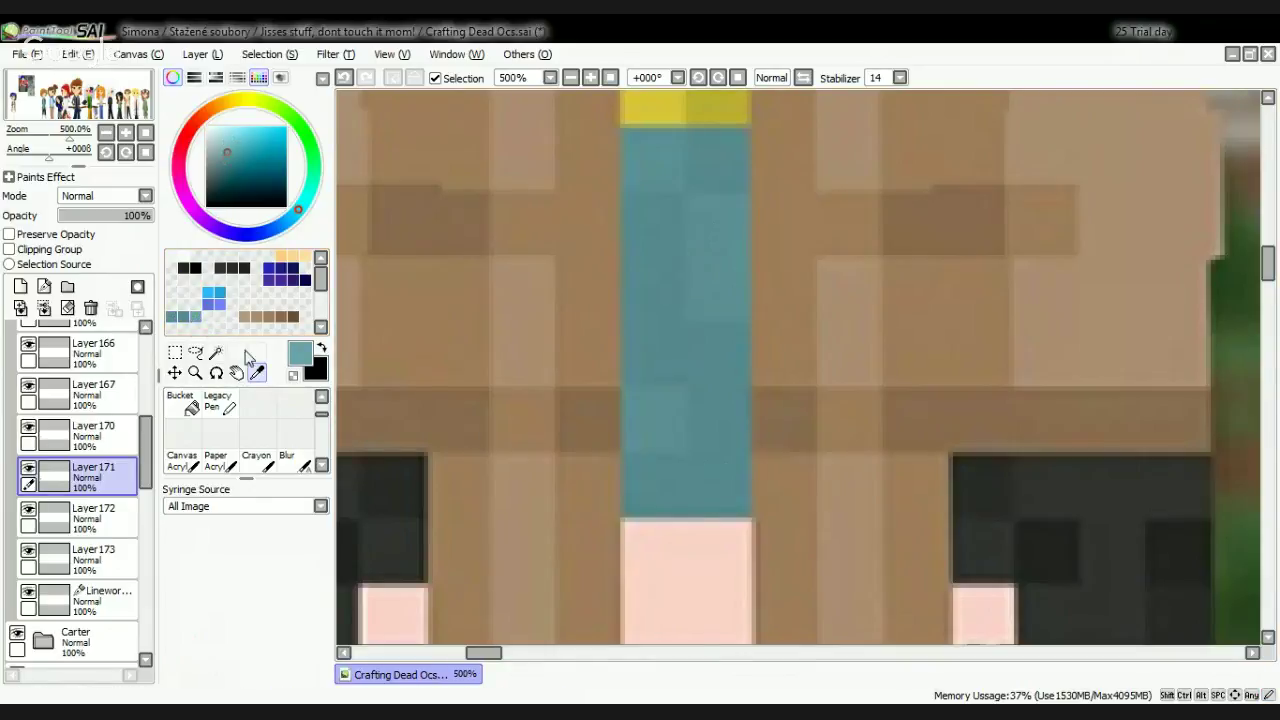
Step: Select the character's shirt area between the coat edges from the linework layer with the Magic Wand
scroll(777, 425, down, 9)
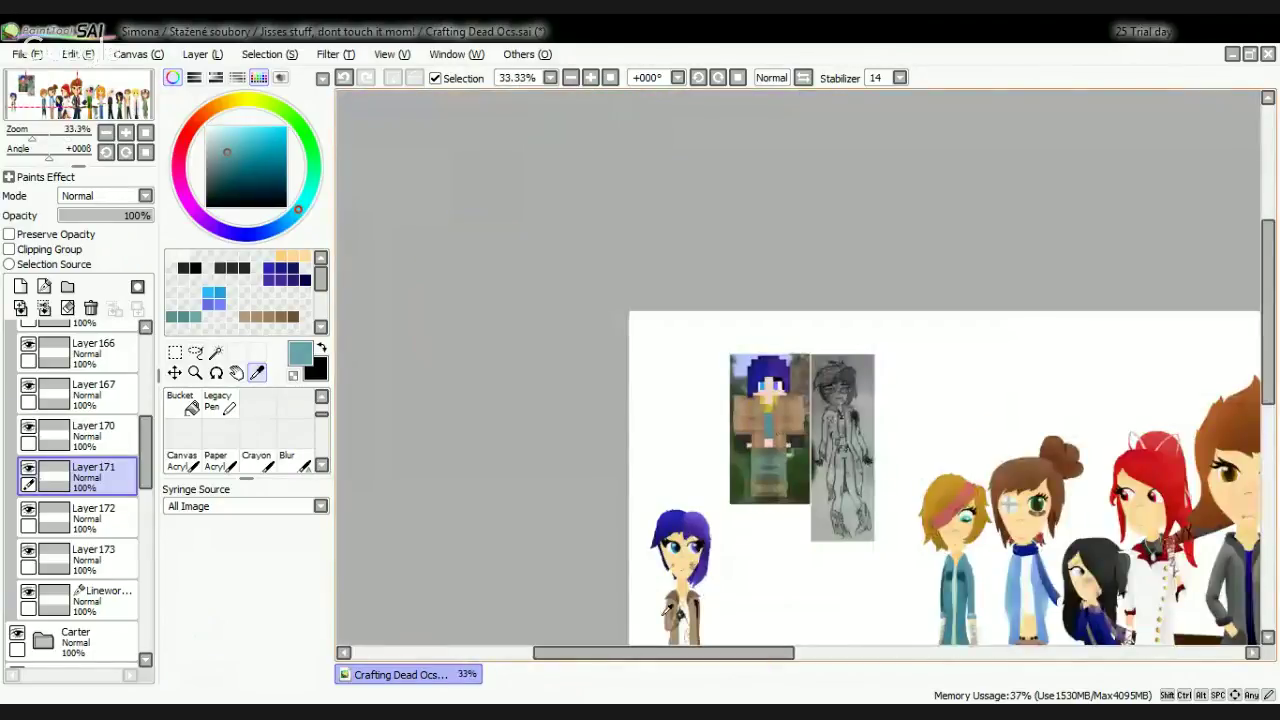
scroll(703, 519, down, 2)
scroll(696, 575, up, 6)
scroll(590, 385, up, 2)
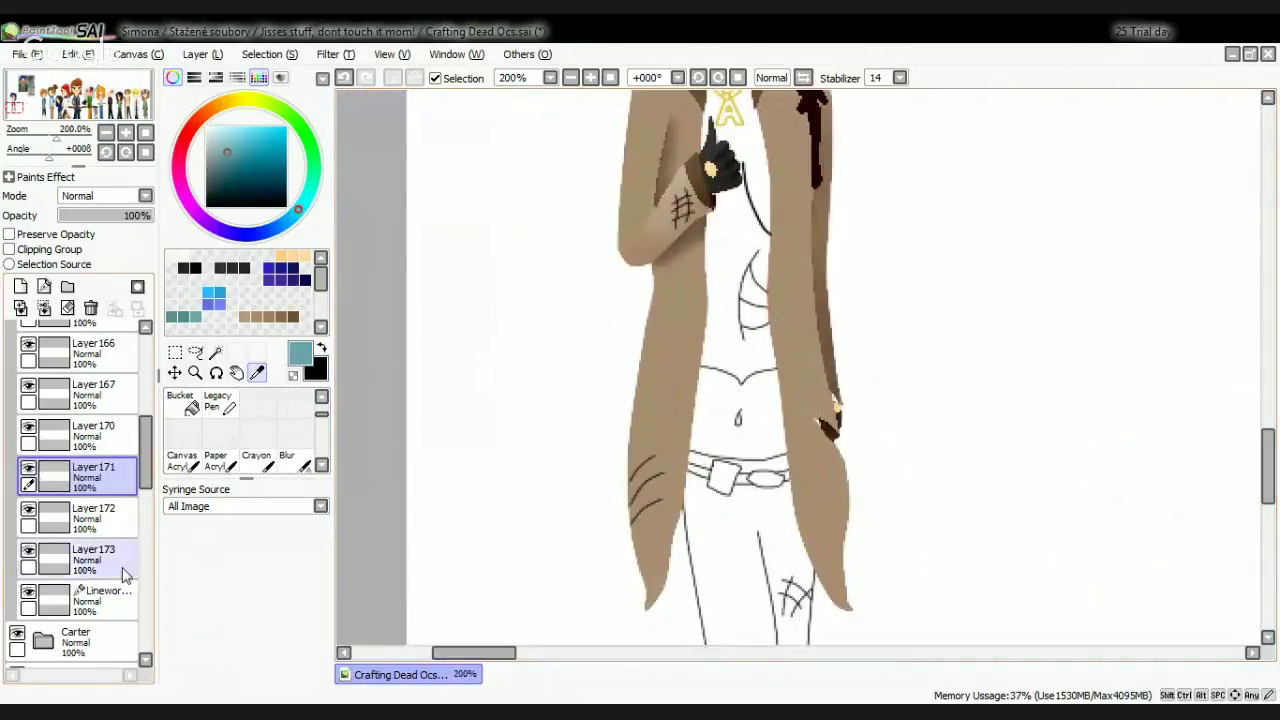
click(108, 600)
click(216, 354)
click(735, 322)
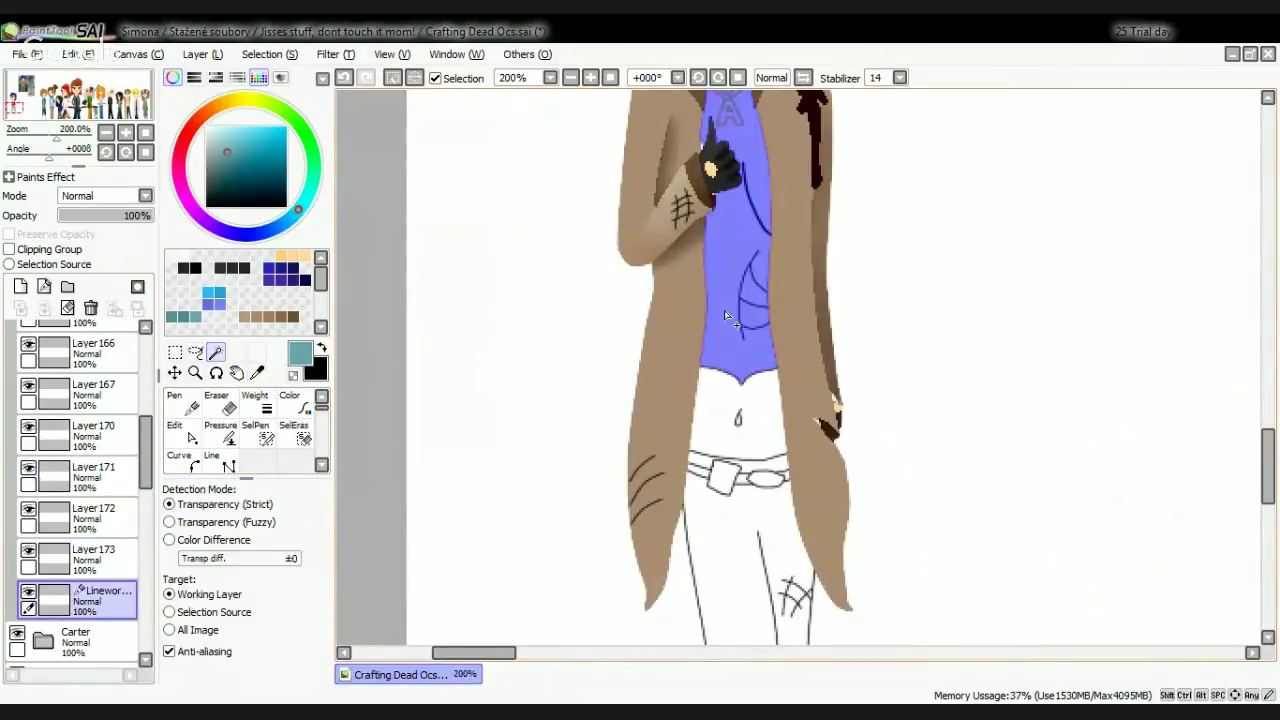
Step: Add the leftover gap beside the gloved hand to the shirt selection and check its edges around the hand and neckline
scroll(753, 388, up, 3)
scroll(709, 385, up, 2)
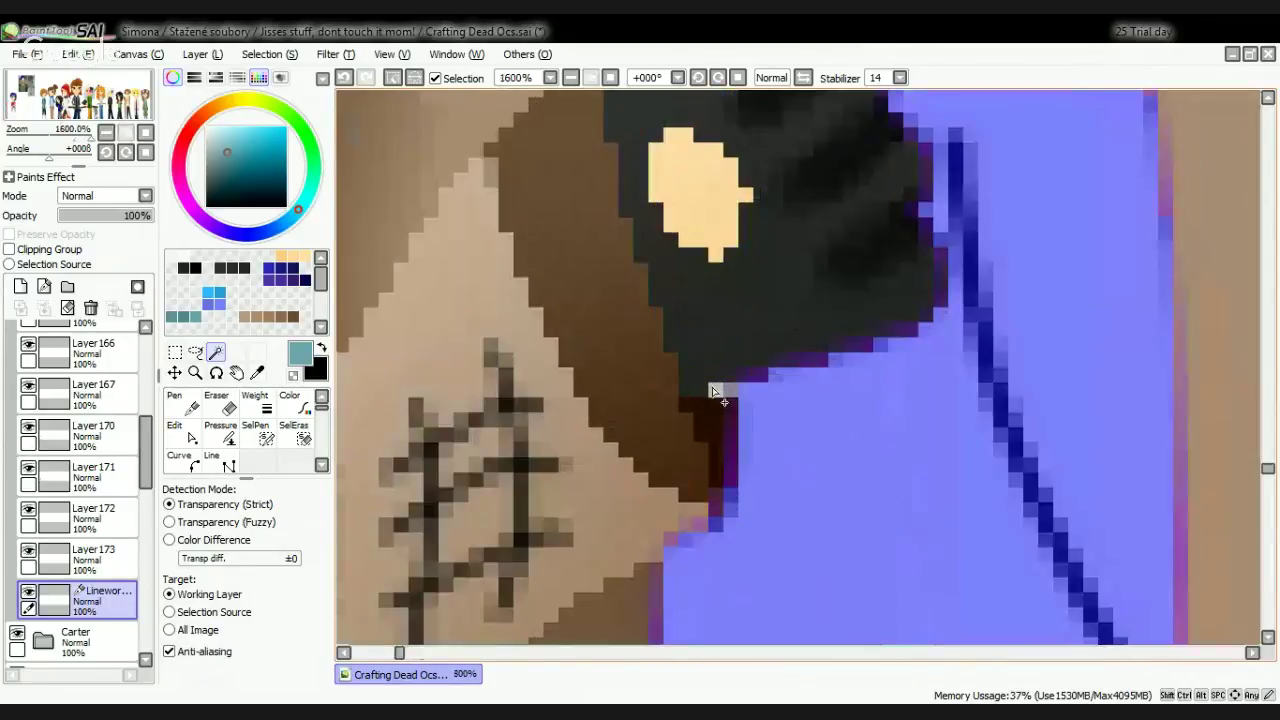
click(717, 390)
scroll(760, 413, down, 4)
scroll(719, 282, up, 4)
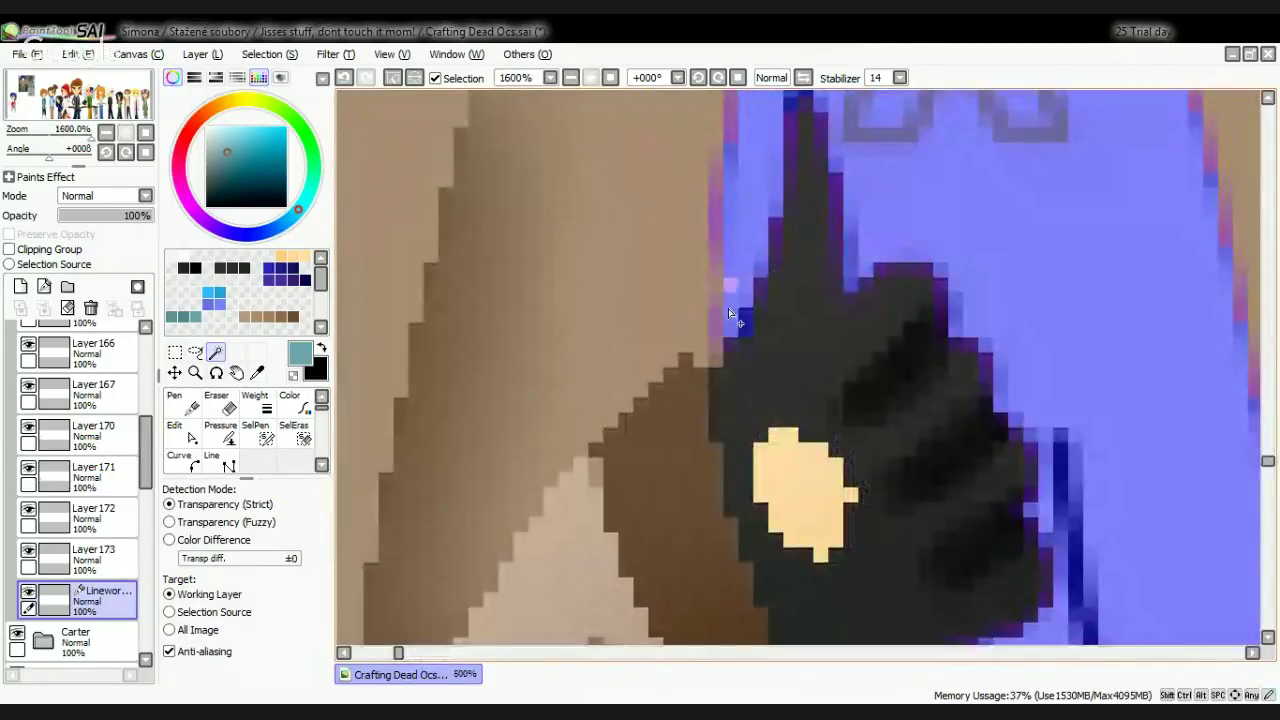
scroll(731, 288, down, 4)
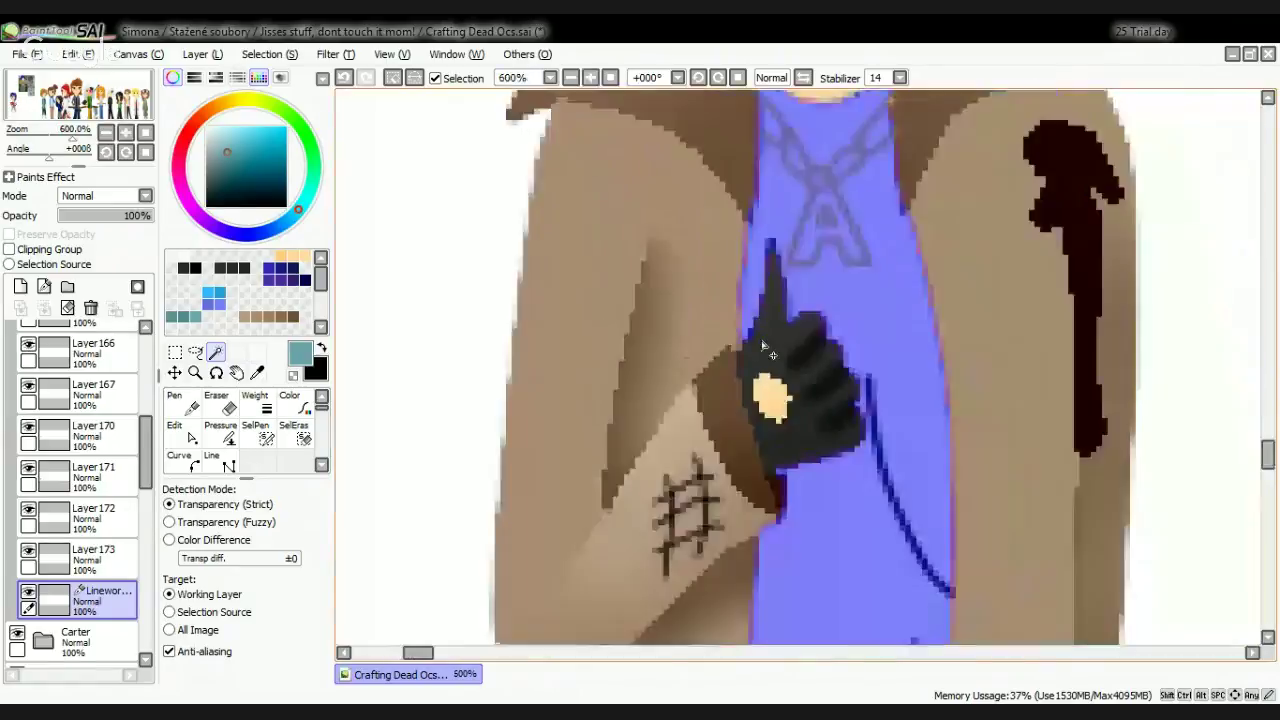
scroll(851, 214, up, 1)
scroll(845, 240, up, 3)
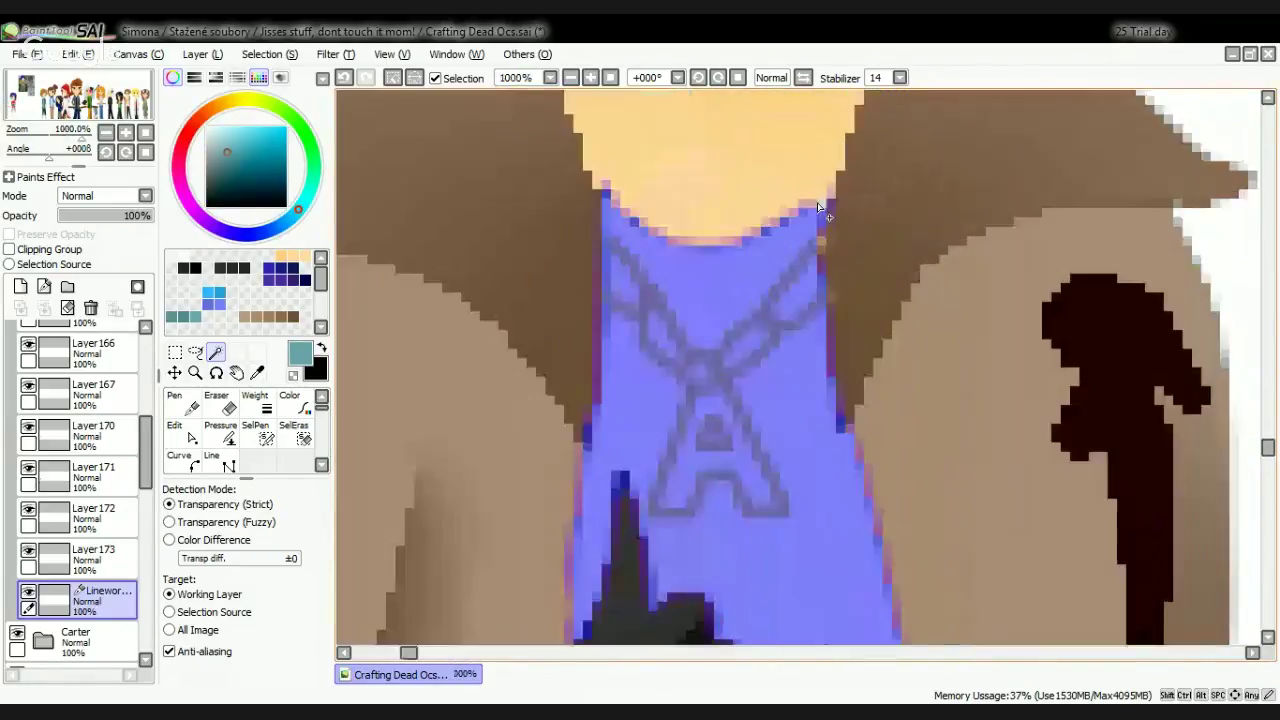
scroll(825, 215, down, 4)
scroll(831, 247, down, 3)
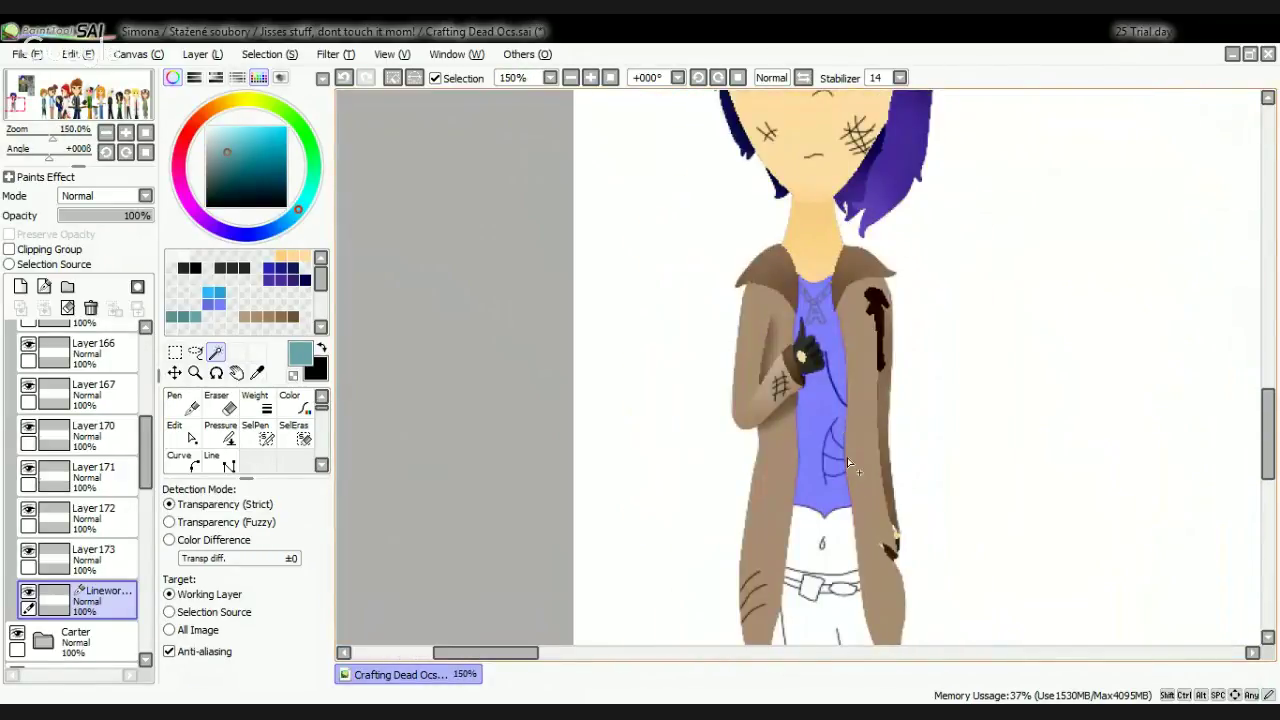
Step: Fill the selected shirt with teal on a new layer using the Pencil at size 50
click(20, 286)
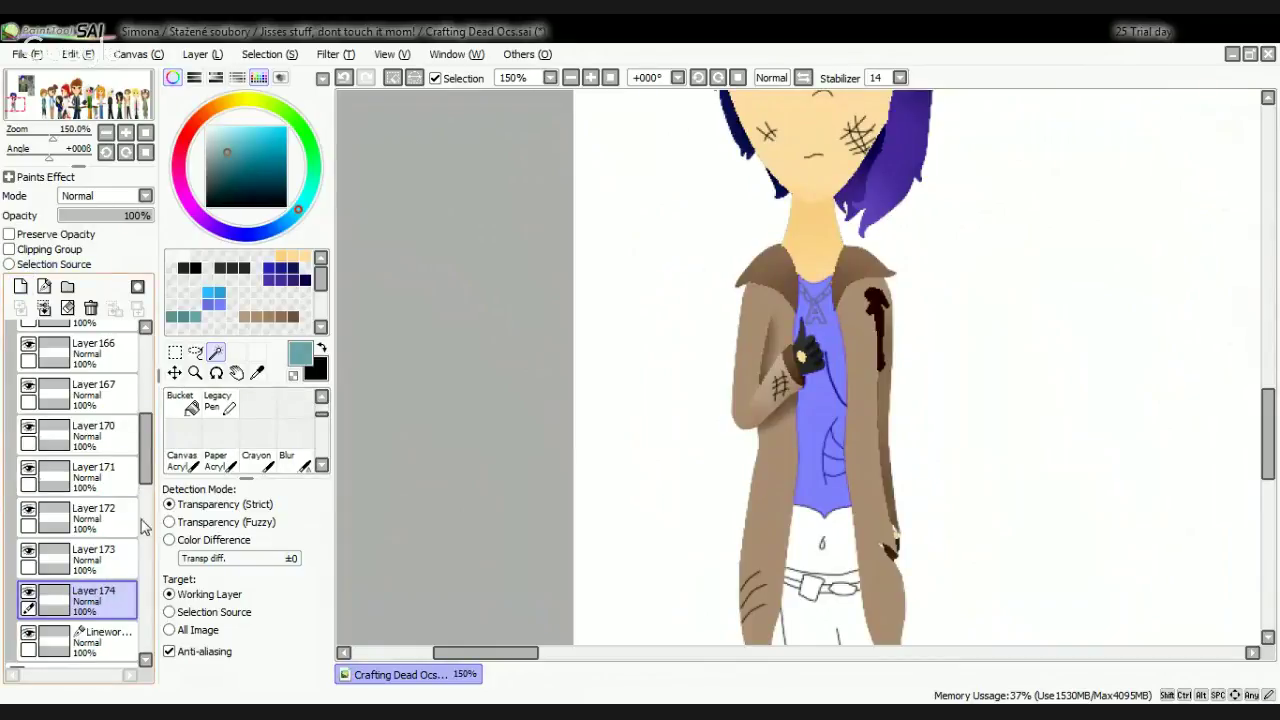
click(187, 412)
mouse_move(826, 286)
mouse_down()
mouse_move(866, 296)
mouse_move(819, 286)
mouse_move(791, 304)
mouse_move(828, 318)
mouse_move(828, 458)
mouse_move(838, 328)
mouse_move(839, 454)
mouse_move(795, 372)
mouse_move(805, 543)
mouse_move(843, 466)
mouse_move(865, 535)
mouse_up()
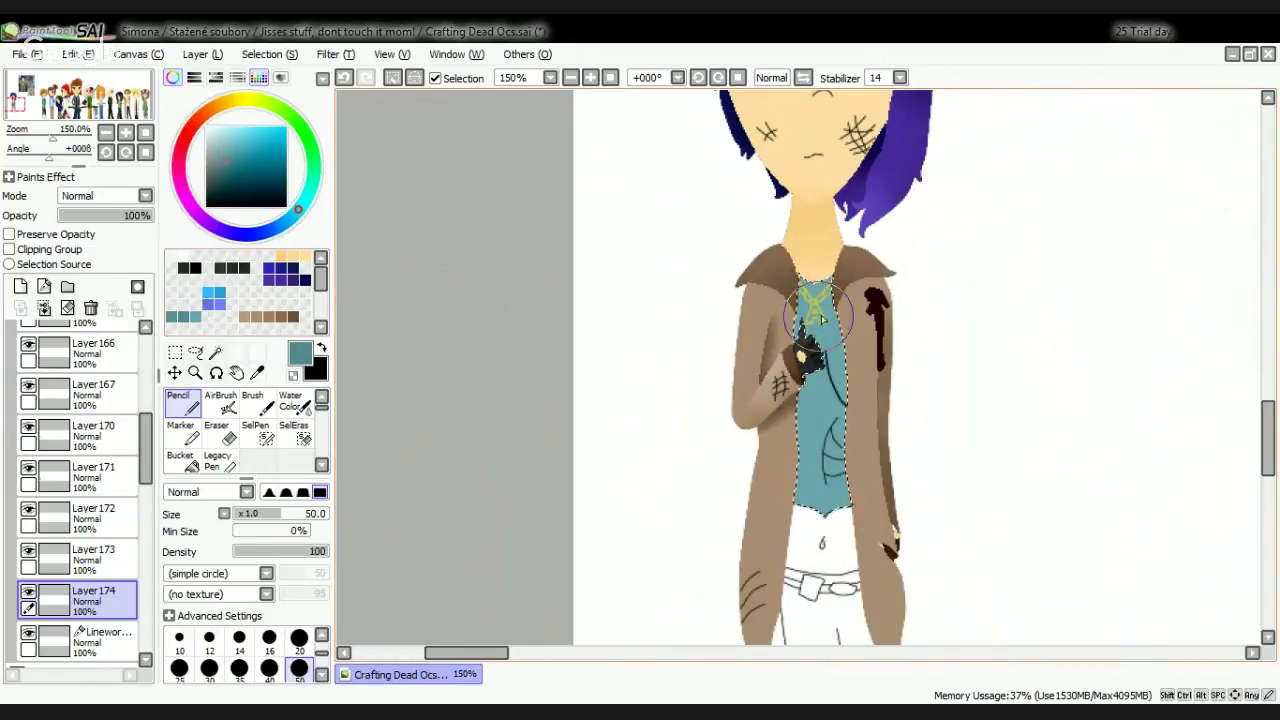
Step: Shade the shirt's side and lower part in darker teal with the size 50 Pencil and refine the shading at size 20
scroll(818, 310, up, 1)
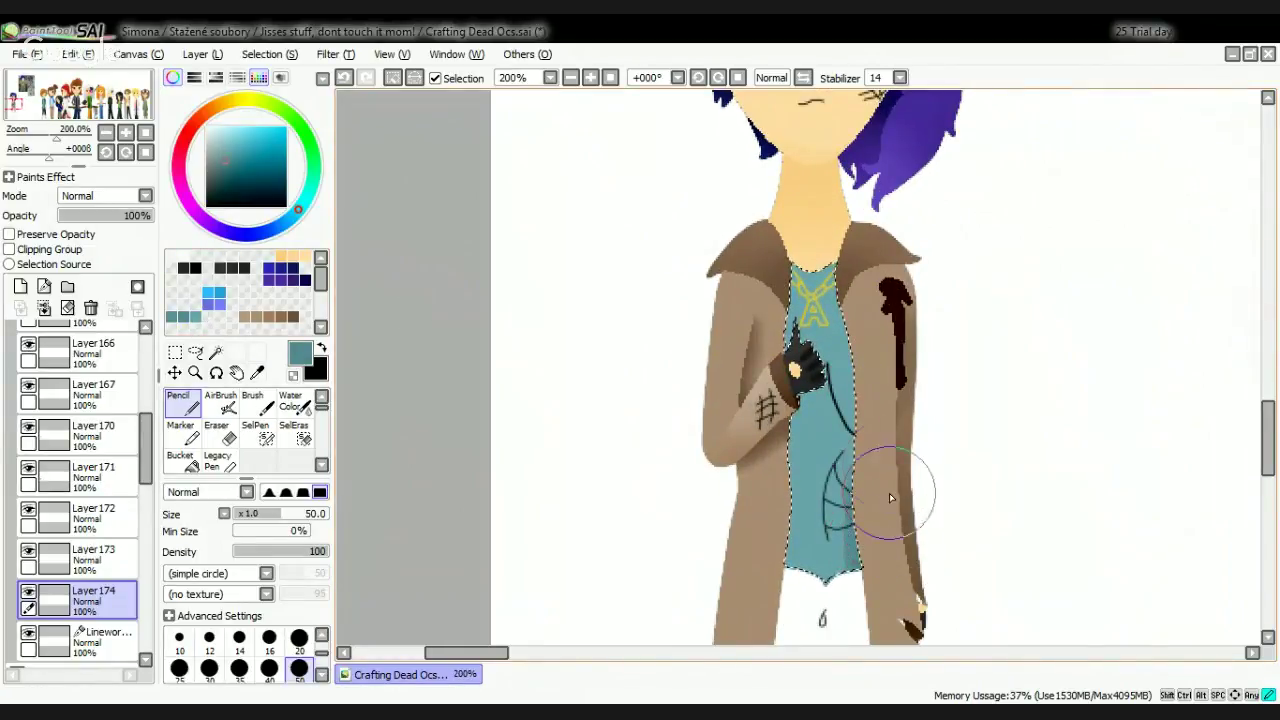
mouse_move(893, 464)
mouse_down()
mouse_move(883, 552)
mouse_move(765, 573)
mouse_move(864, 560)
mouse_move(816, 571)
mouse_move(785, 546)
mouse_move(763, 333)
mouse_move(899, 391)
mouse_move(890, 483)
mouse_move(898, 415)
mouse_move(878, 340)
mouse_move(895, 308)
mouse_up()
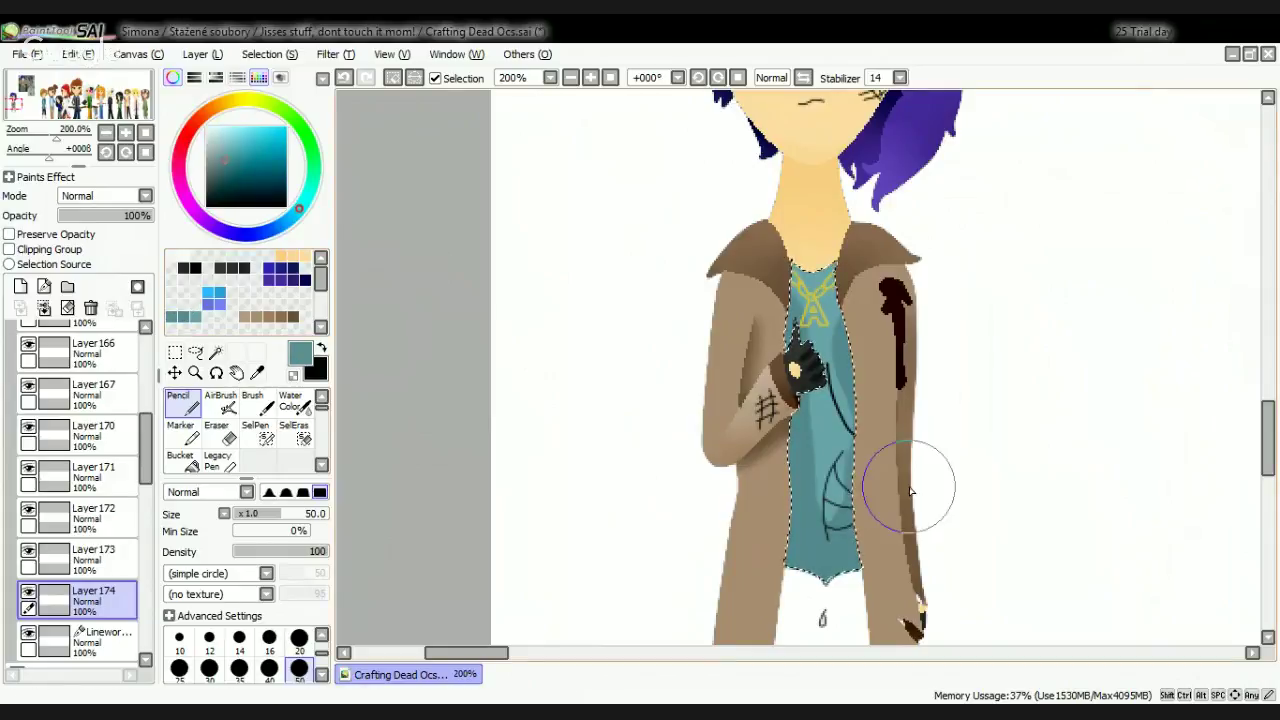
click(299, 638)
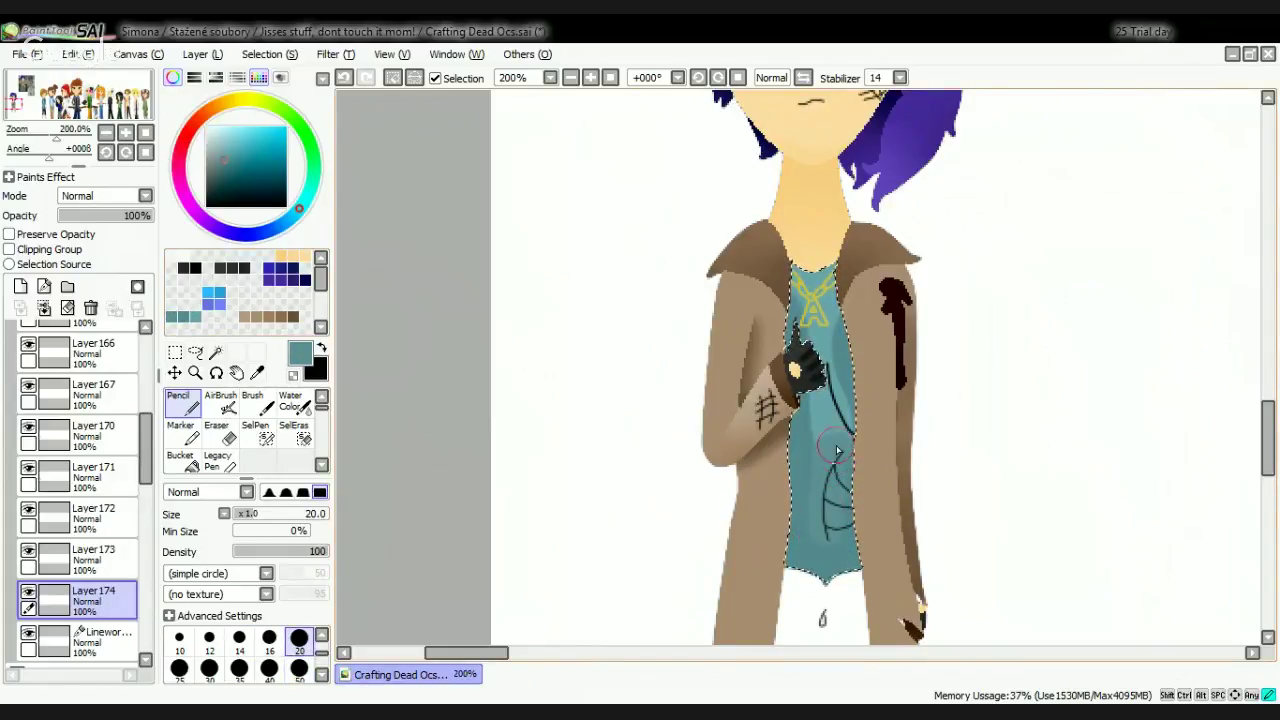
Step: Blend the teal shades across the shirt with the Blur brush at size 24
scroll(287, 440, down, 3)
click(294, 405)
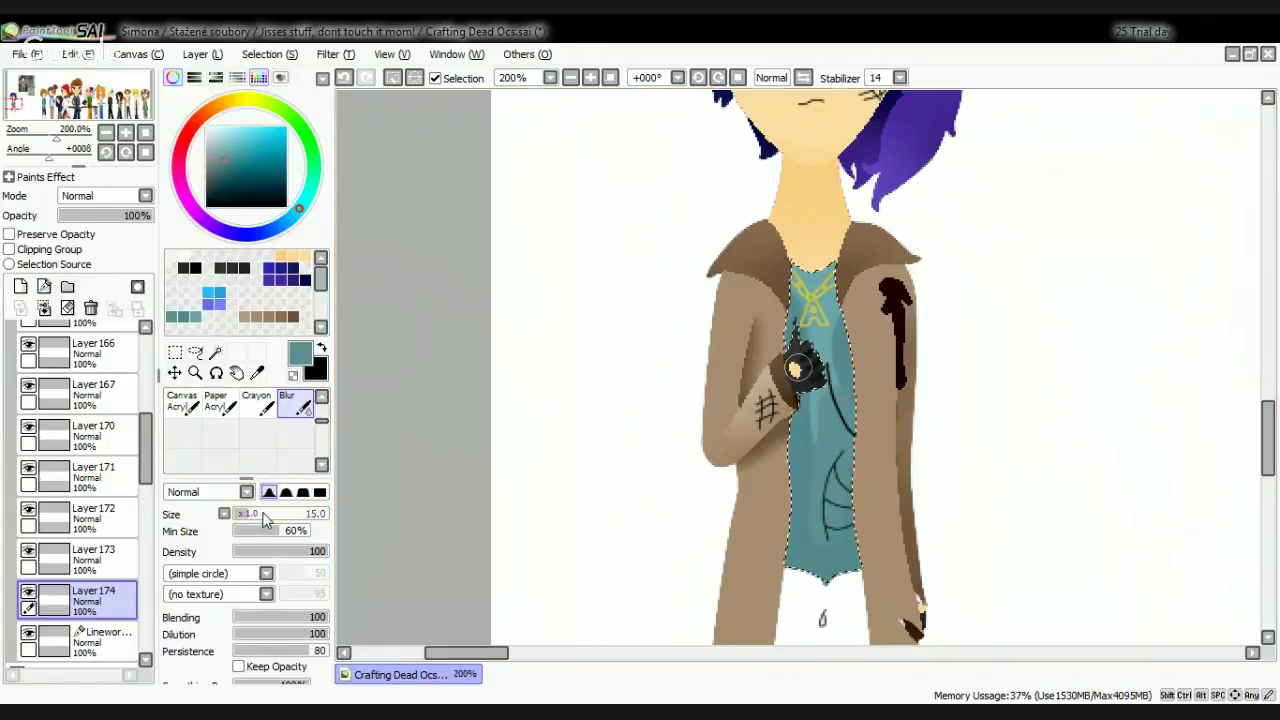
click(257, 511)
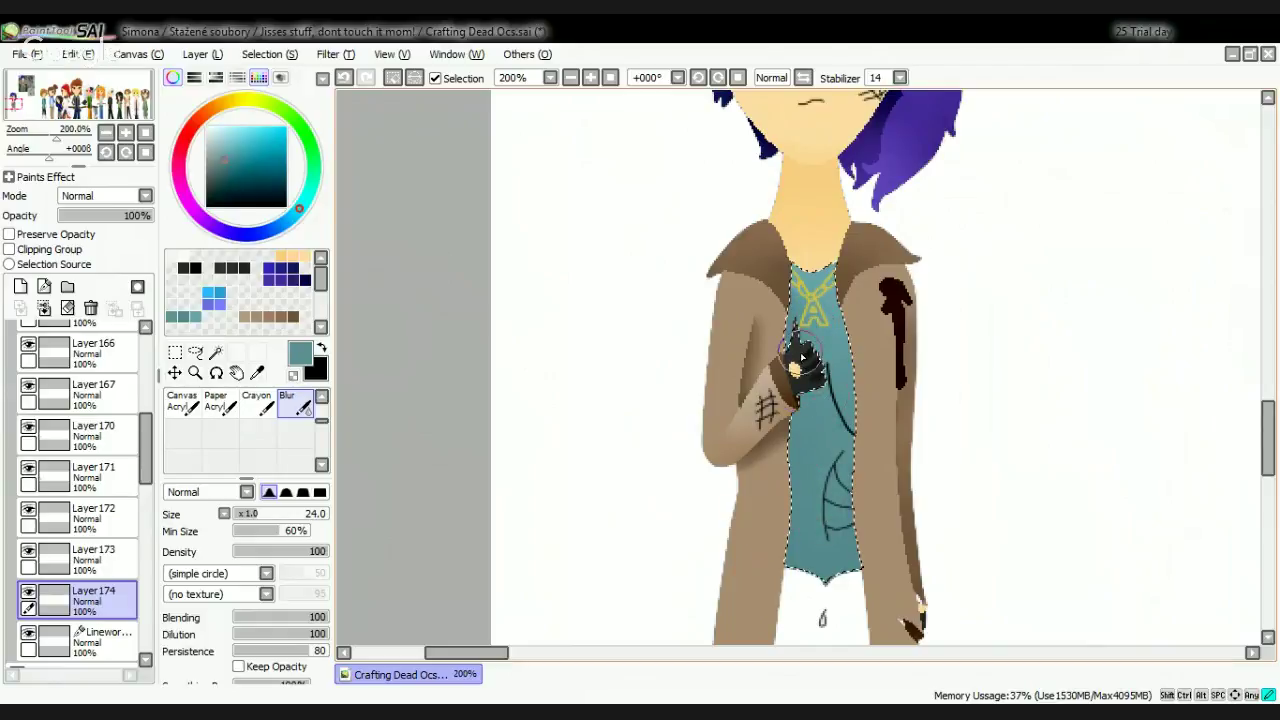
Step: Touch up the shirt in lighter teal with the size 20 Pencil, blend it with the Blur brush and clear the selection
scroll(186, 410, up, 3)
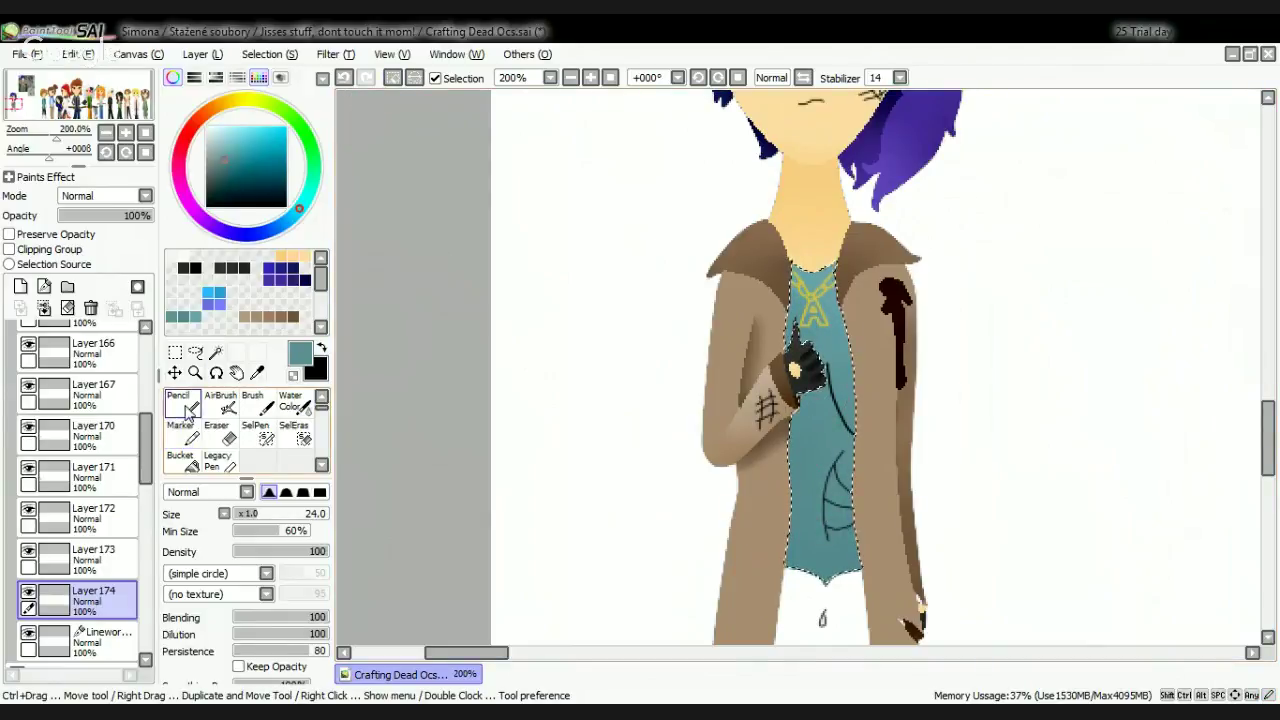
click(186, 410)
scroll(1000, 385, up, 1)
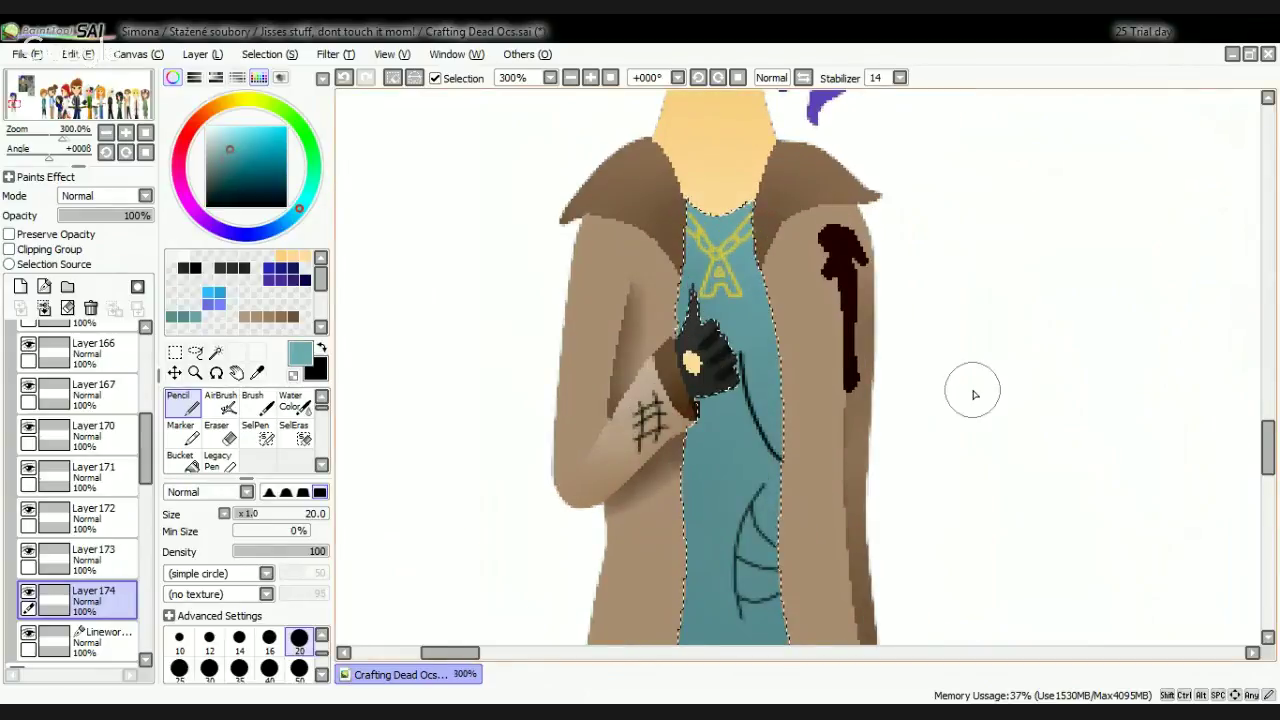
scroll(973, 394, up, 1)
scroll(290, 450, down, 2)
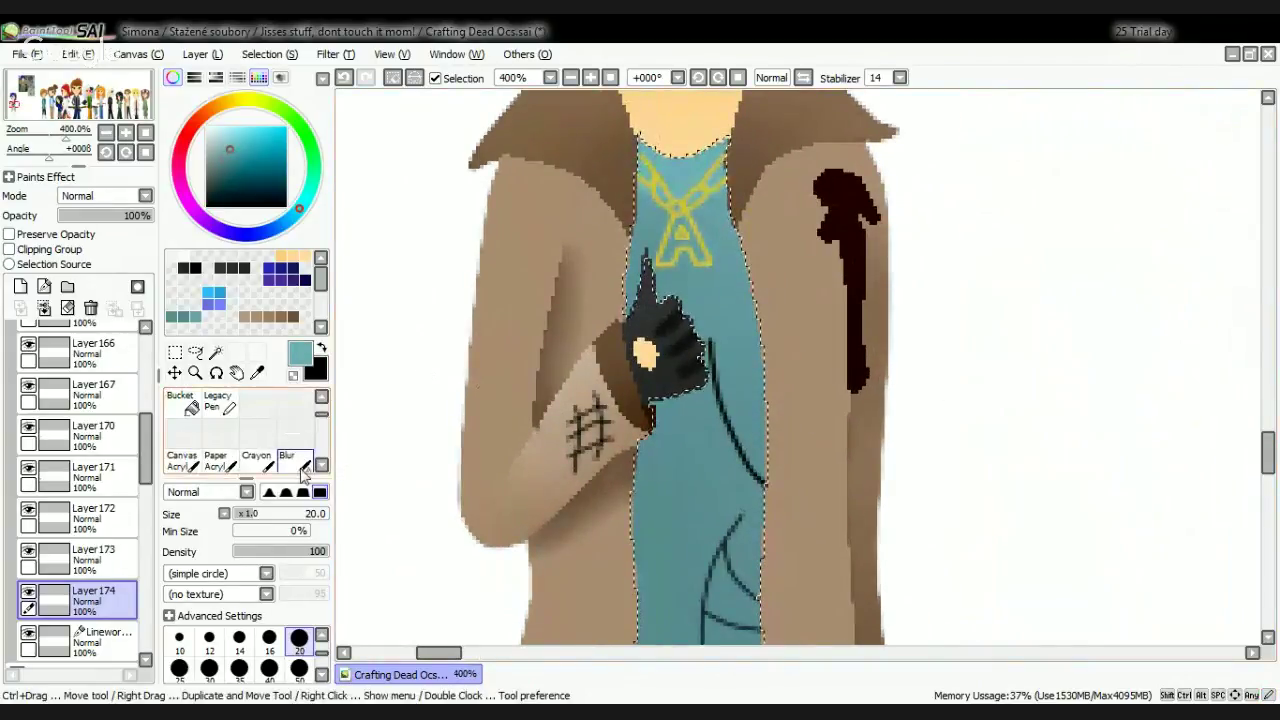
click(295, 460)
click(392, 77)
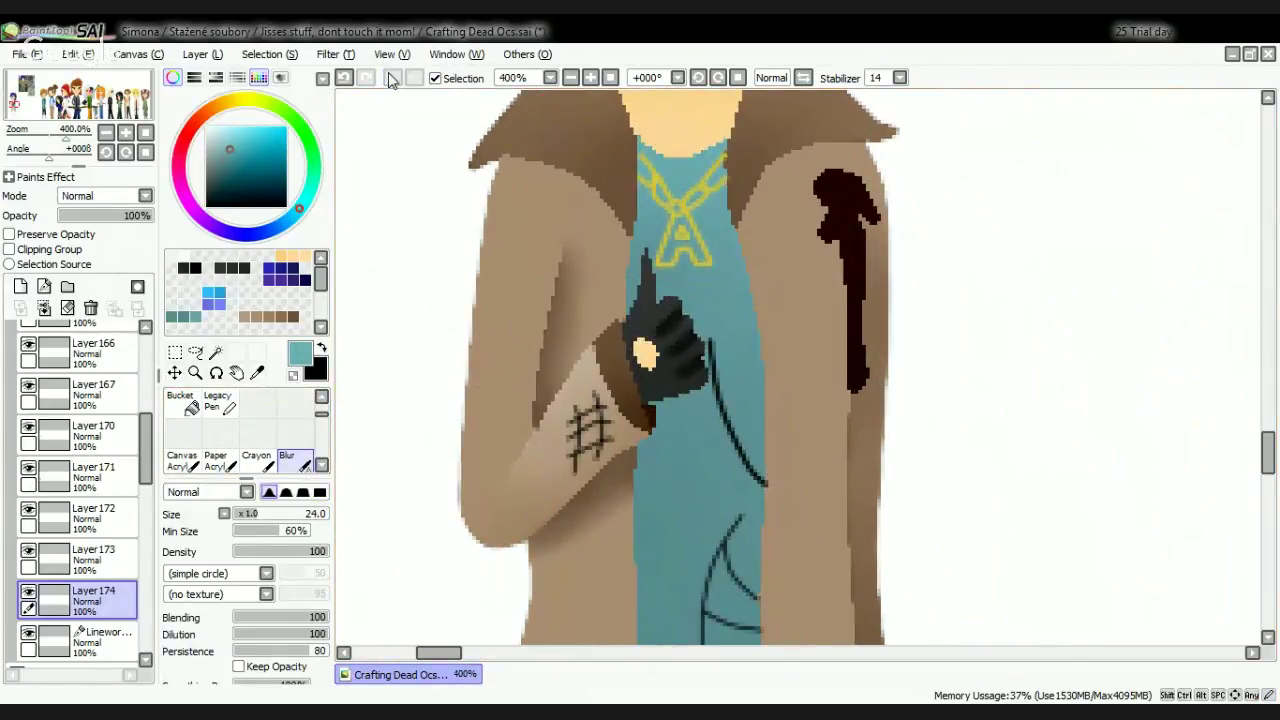
Step: Select only the inside of the navel from the linework layer with the Magic Wand
scroll(894, 343, down, 1)
scroll(860, 360, down, 3)
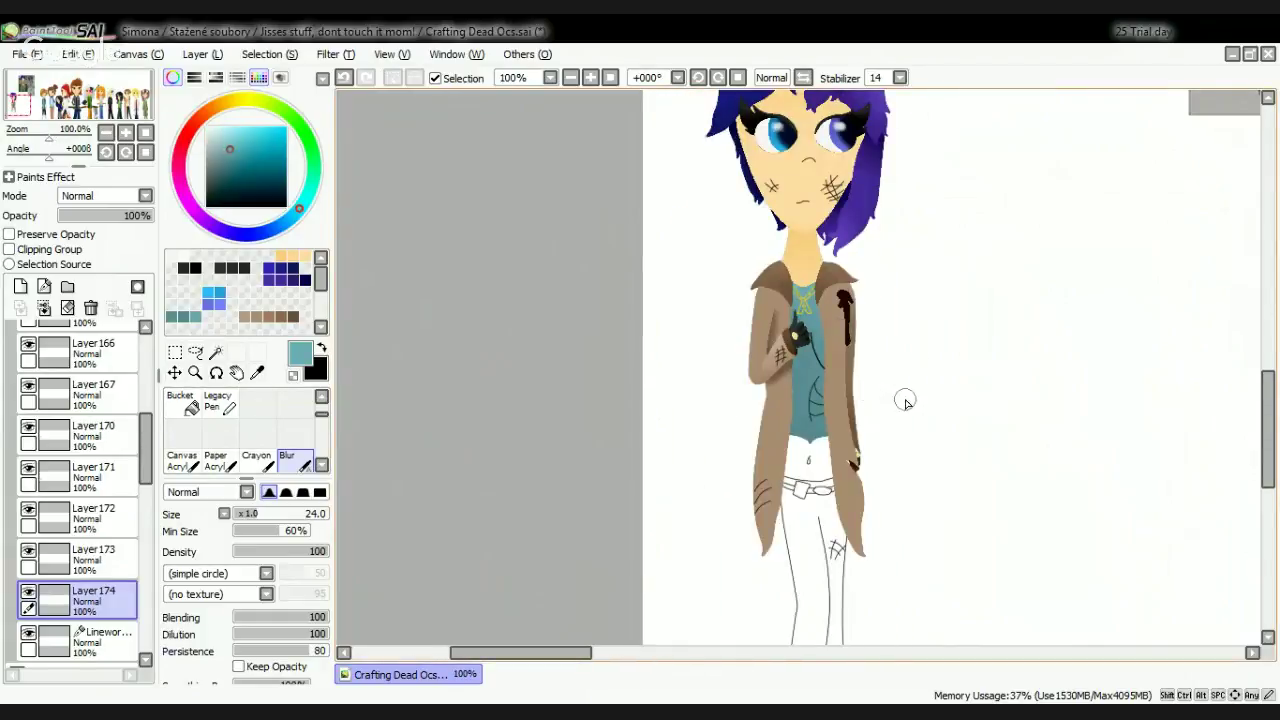
scroll(874, 400, up, 1)
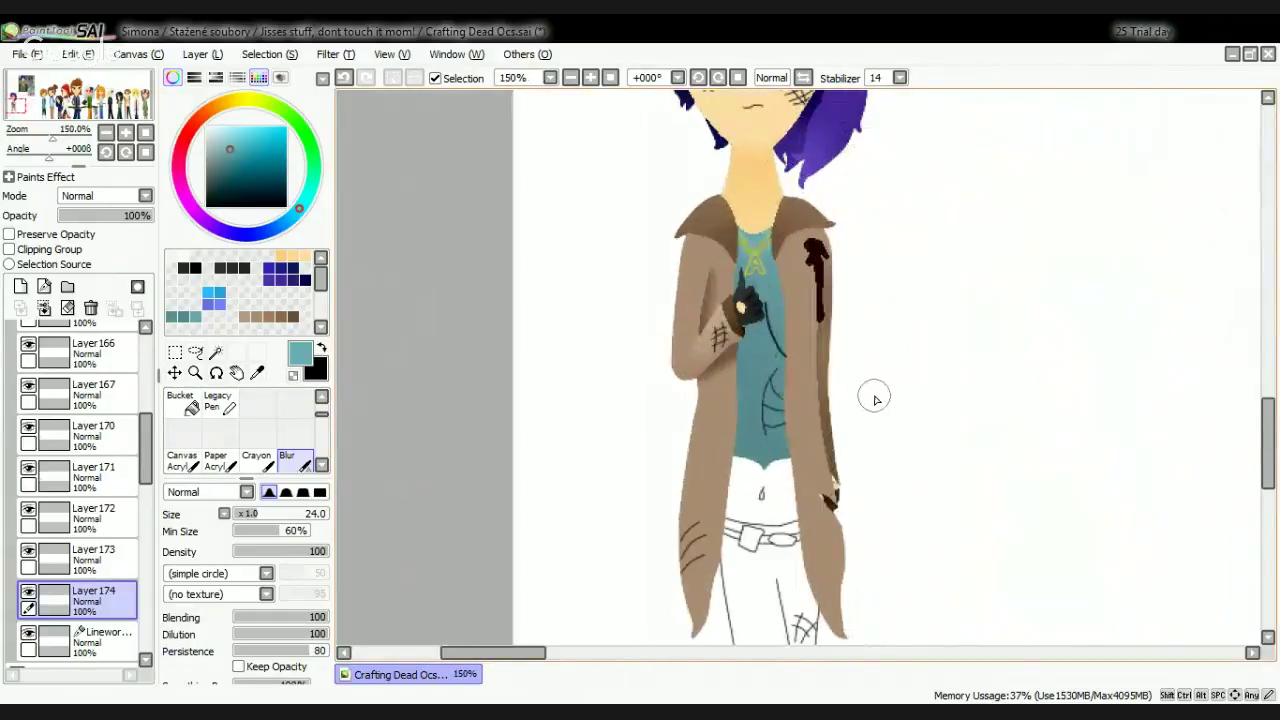
click(100, 640)
click(215, 352)
scroll(825, 565, up, 1)
scroll(825, 565, up, 1)
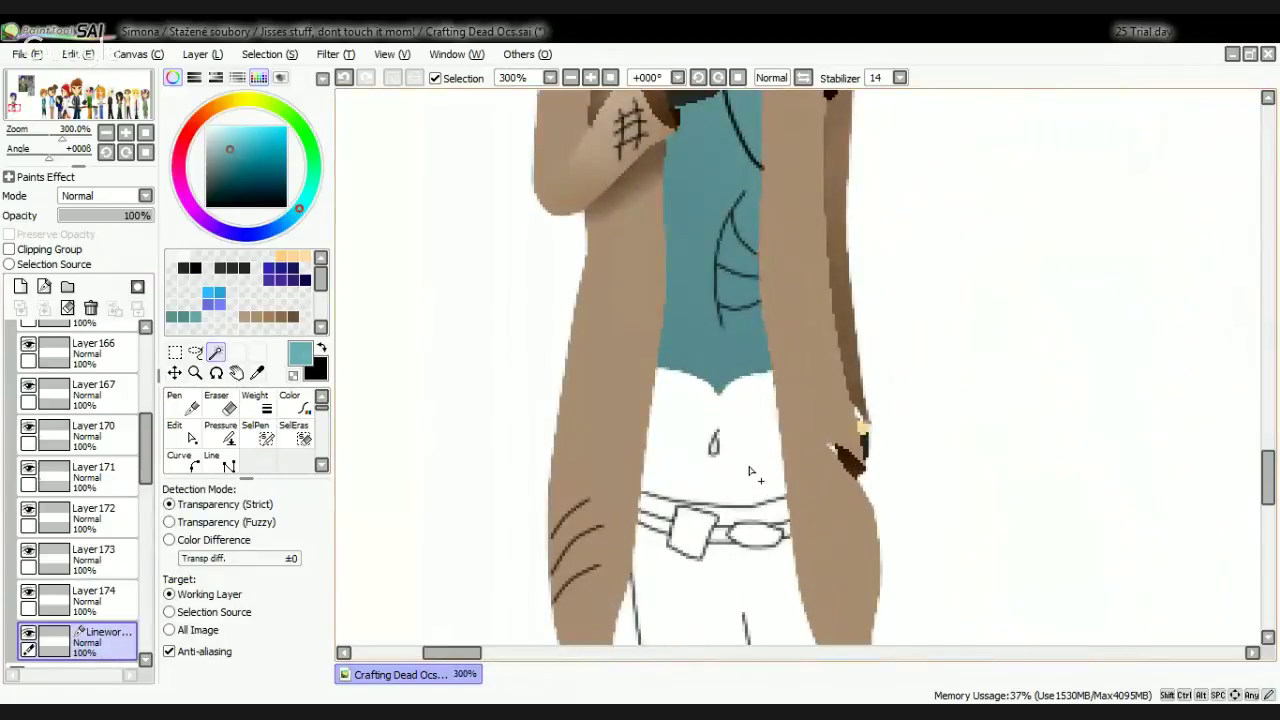
click(754, 462)
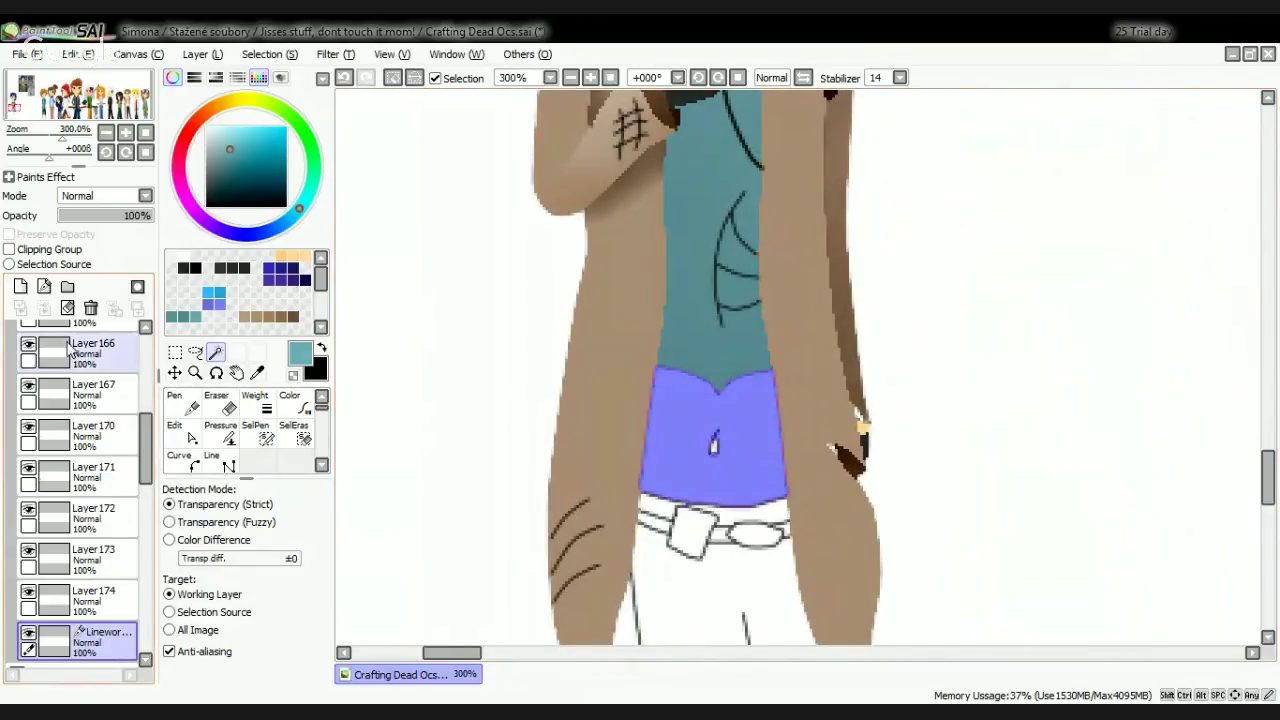
click(714, 447)
scroll(720, 458, up, 2)
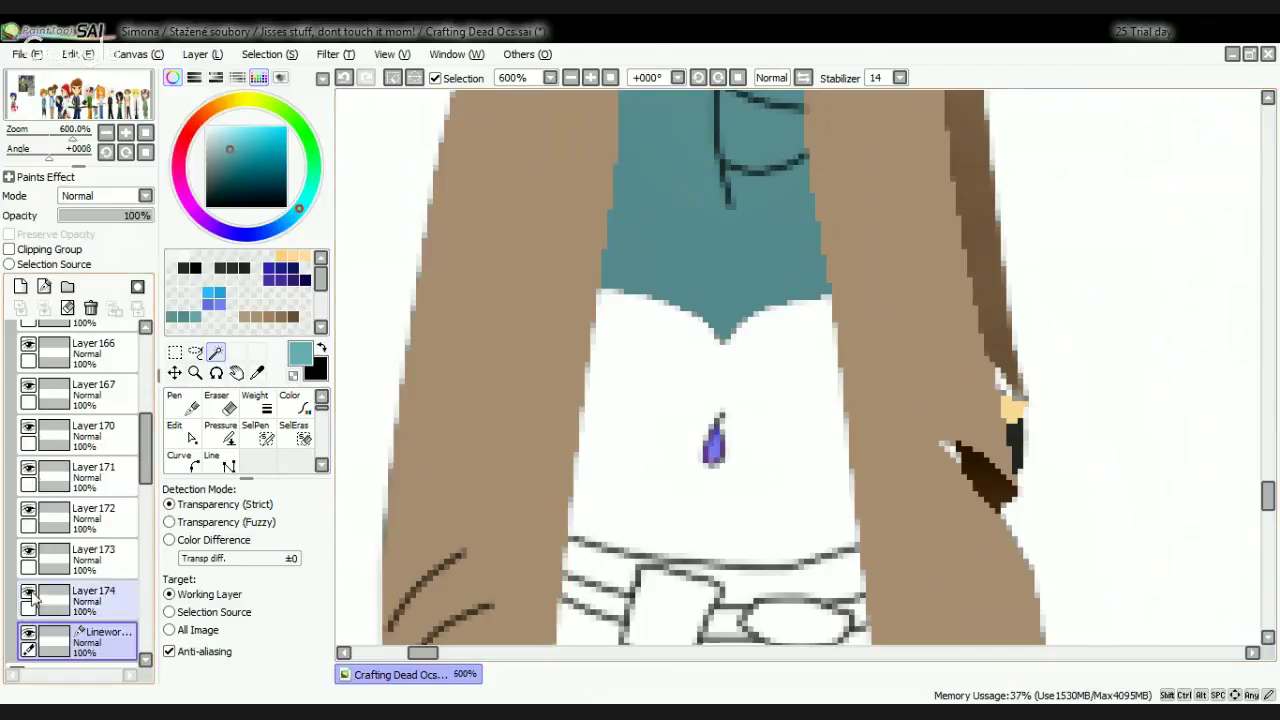
Step: Paint the navel on a new layer in a light orange darker than the skin swatches, using the size 20 Pencil
click(20, 286)
scroll(245, 440, up, 2)
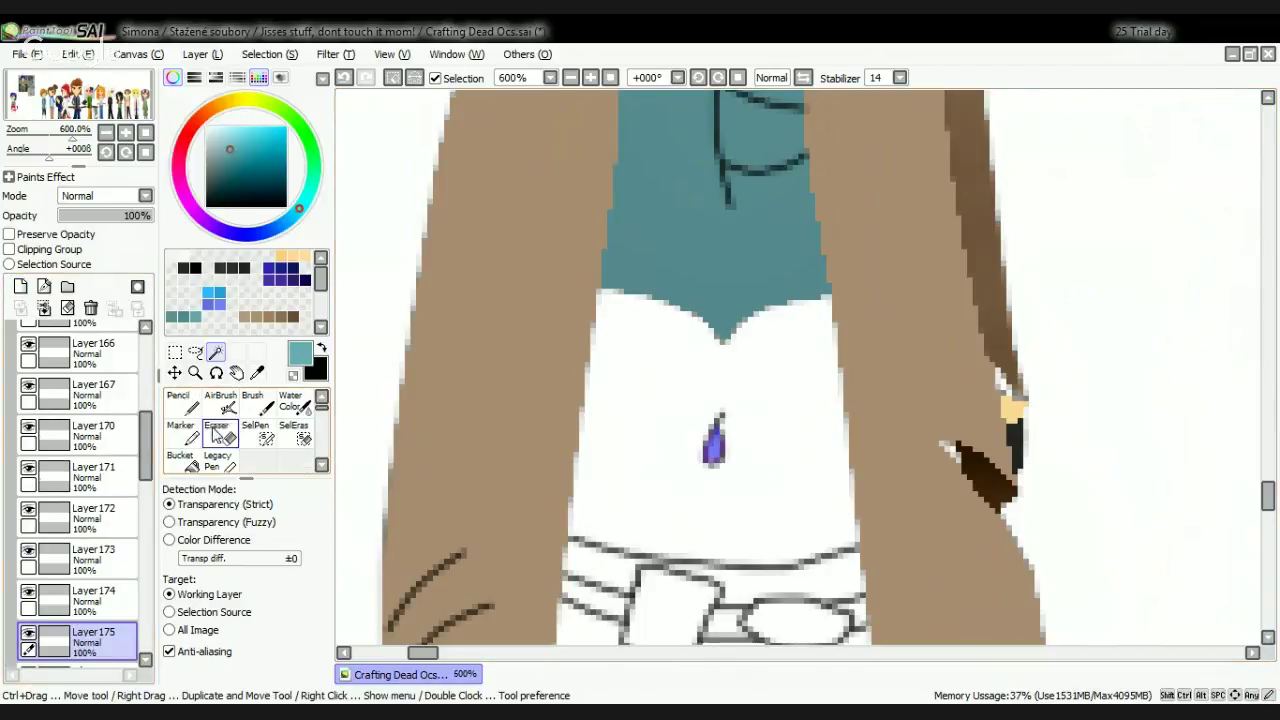
click(179, 402)
click(286, 252)
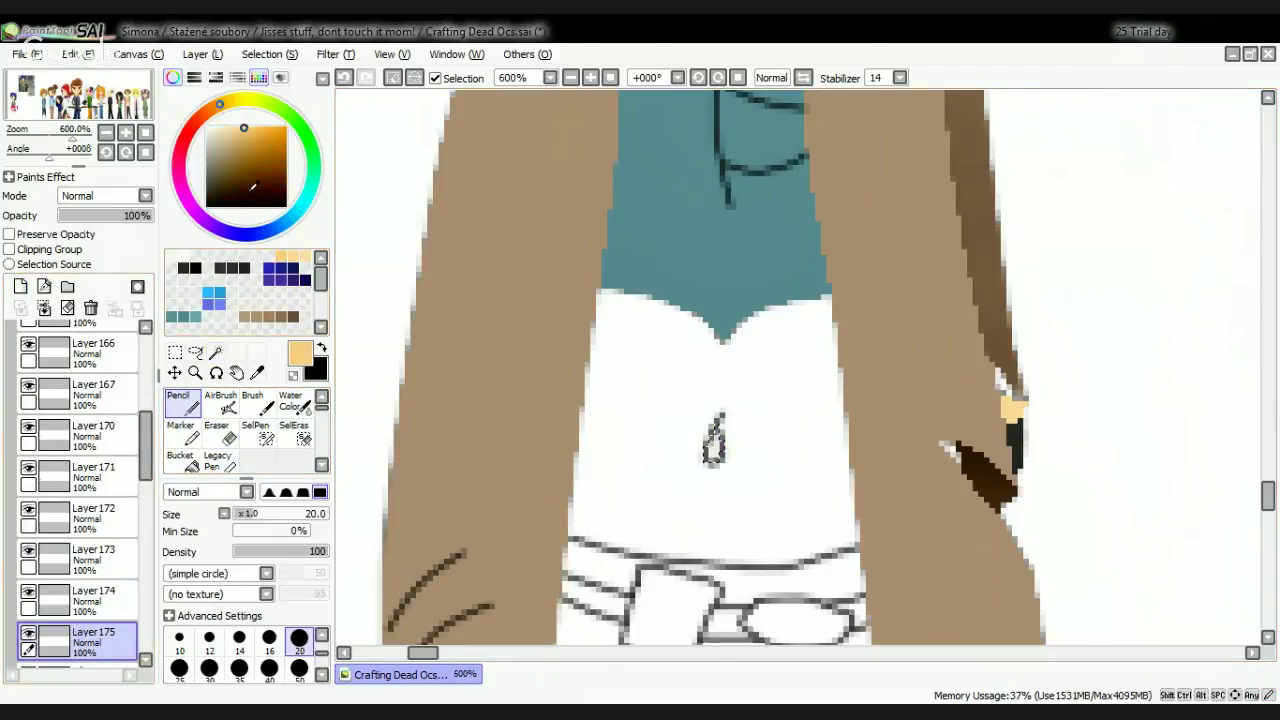
click(256, 132)
drag(712, 440, 710, 472)
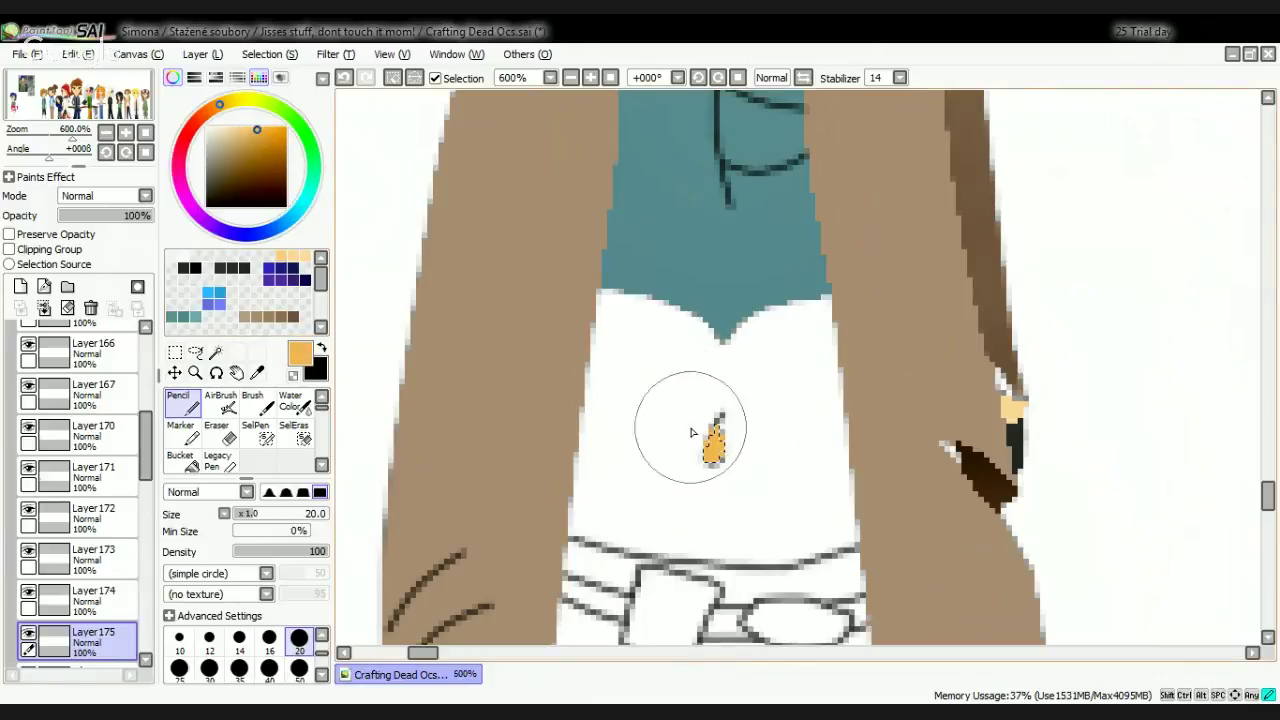
click(251, 127)
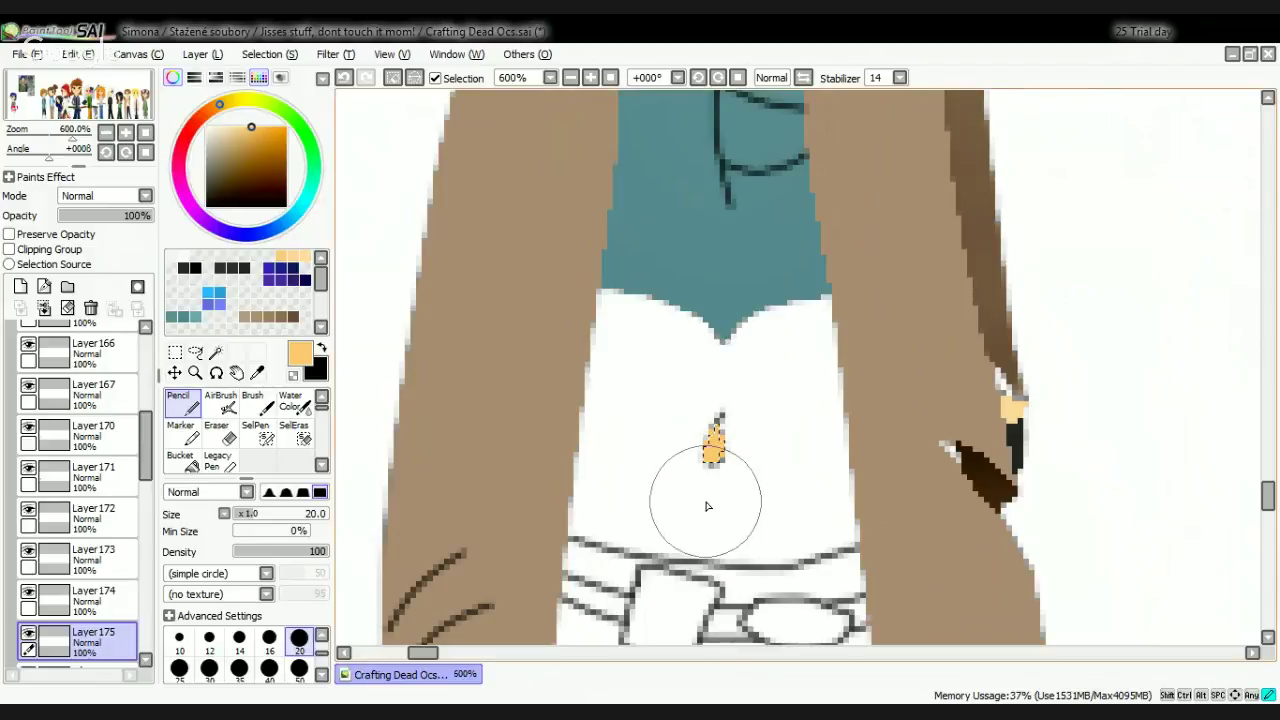
Step: Select the bare belly between shirt and belt from the linework layer and return to the navel's colour layer
scroll(110, 628, down, 1)
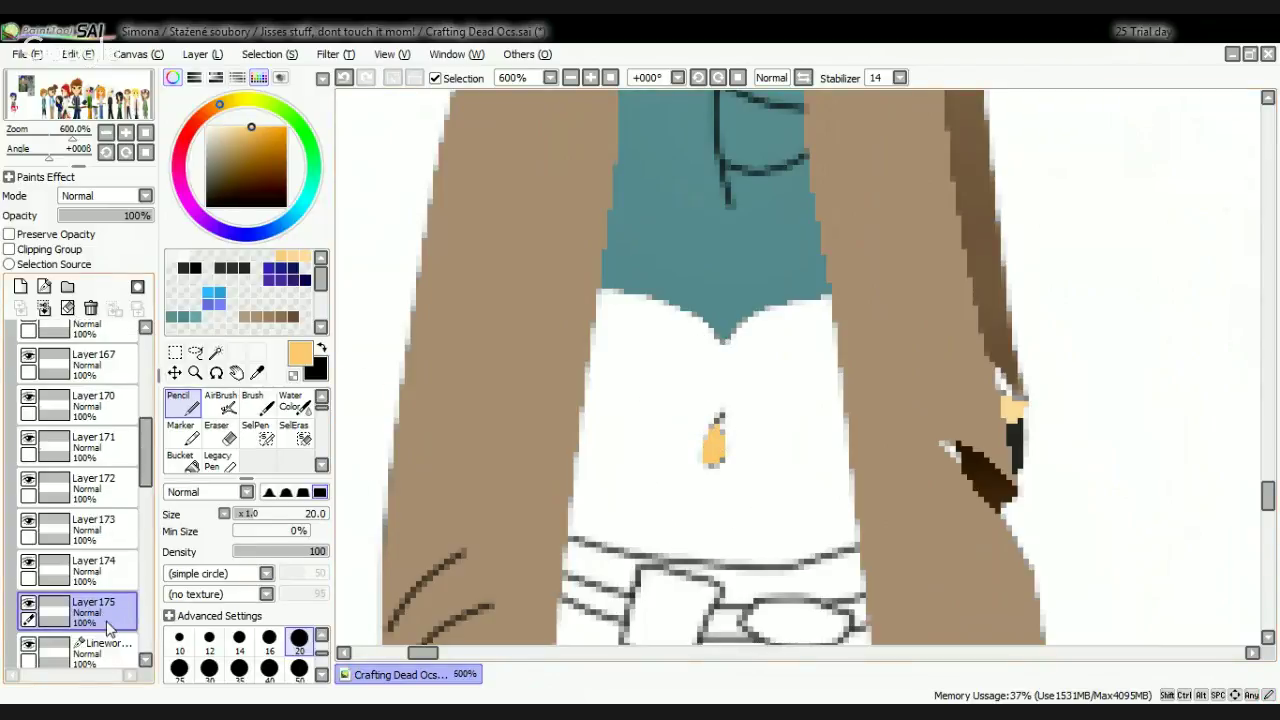
click(118, 650)
click(215, 352)
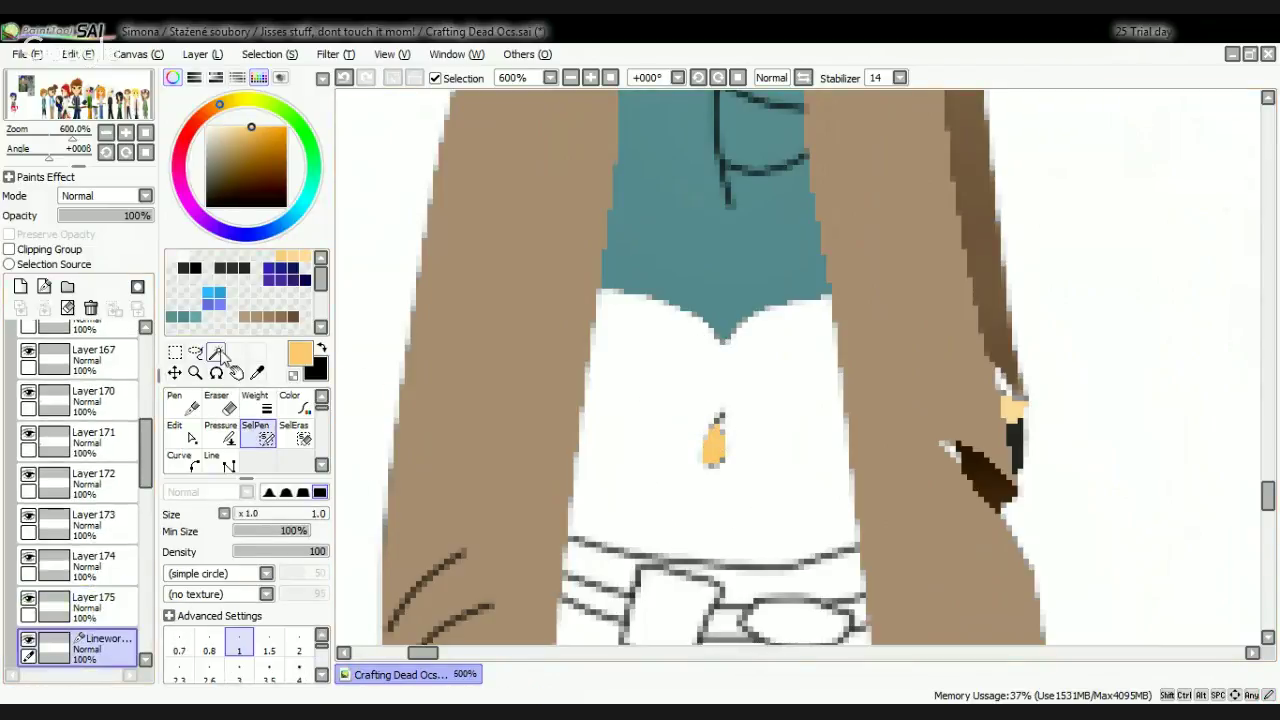
click(678, 432)
click(112, 606)
scroll(137, 460, up, 2)
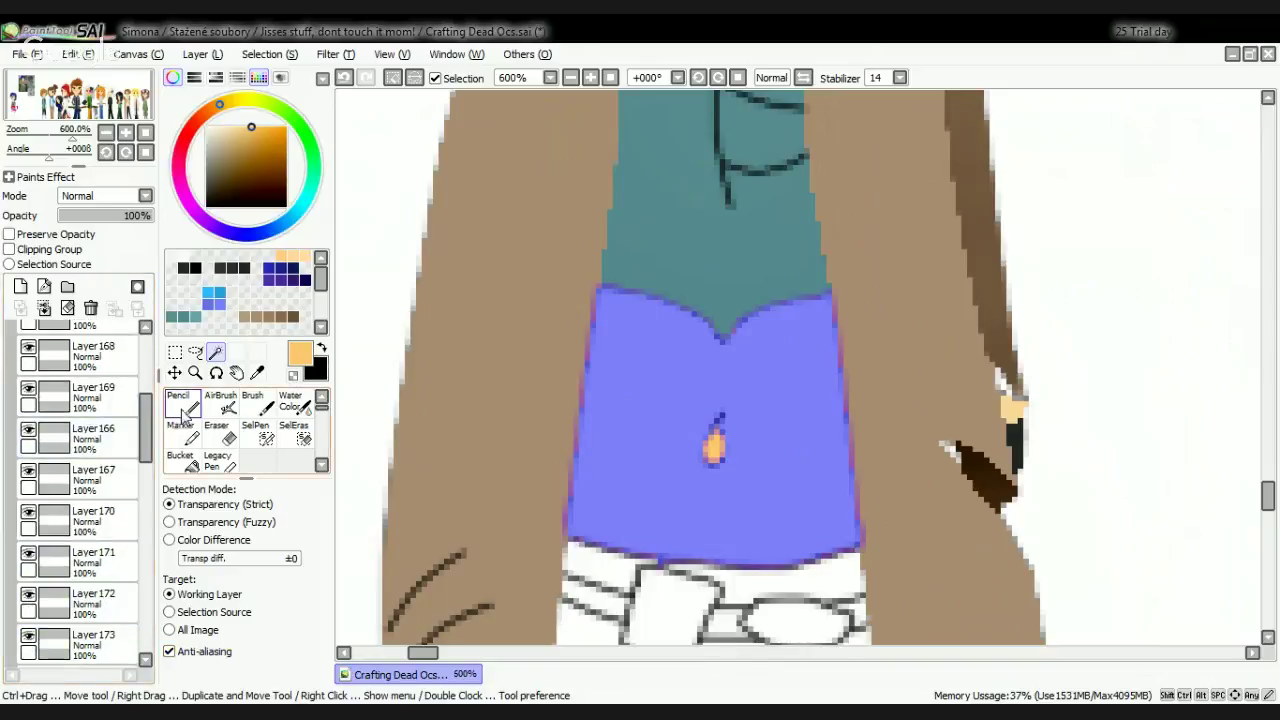
Step: Paint the belly in light skin tones with the size 20 Pencil and add a darker skin shadow beneath the shirt hem
click(181, 405)
click(293, 256)
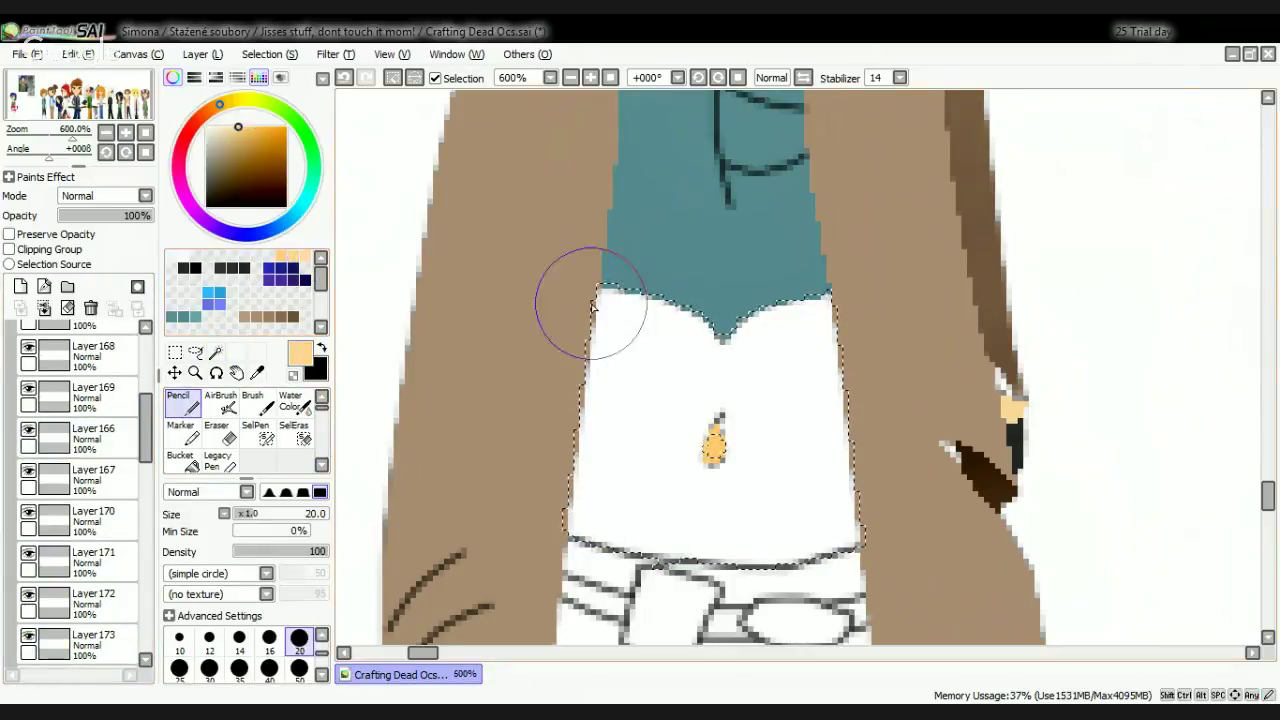
mouse_move(590, 304)
mouse_down()
mouse_move(642, 357)
mouse_move(808, 334)
mouse_move(781, 280)
mouse_move(892, 292)
mouse_move(823, 427)
mouse_move(838, 423)
mouse_move(733, 494)
mouse_move(749, 543)
mouse_up()
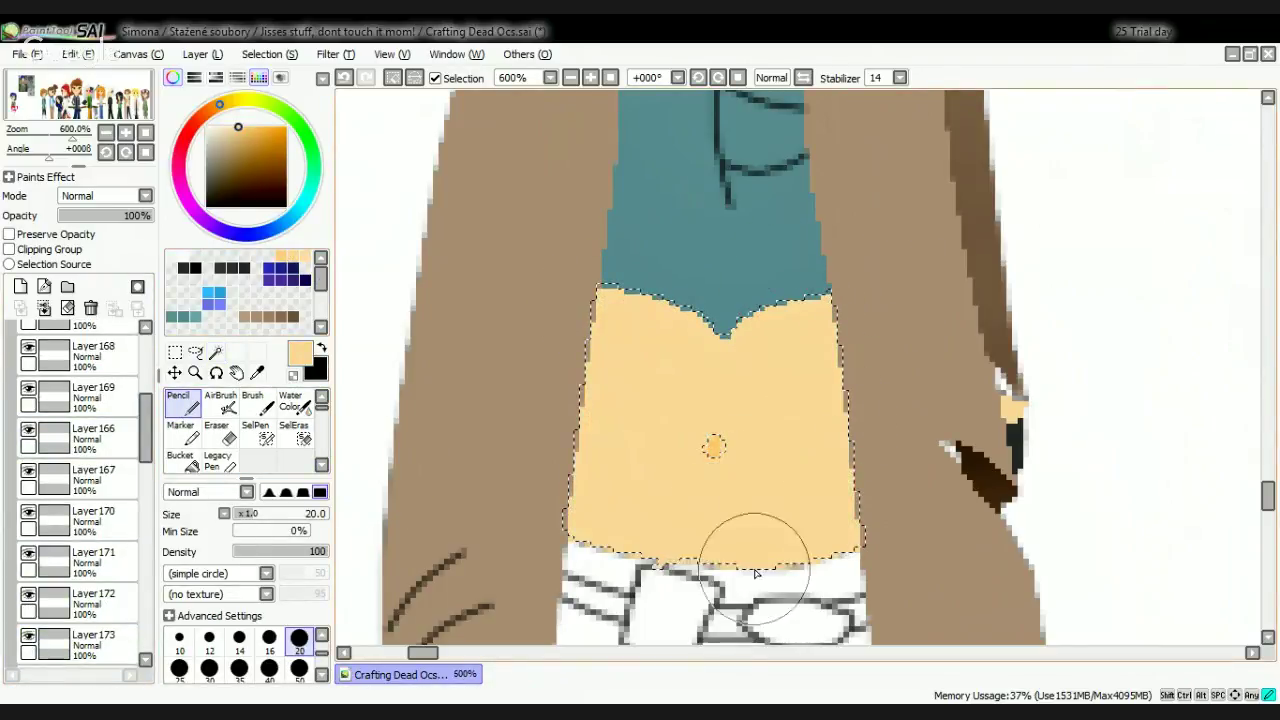
click(305, 257)
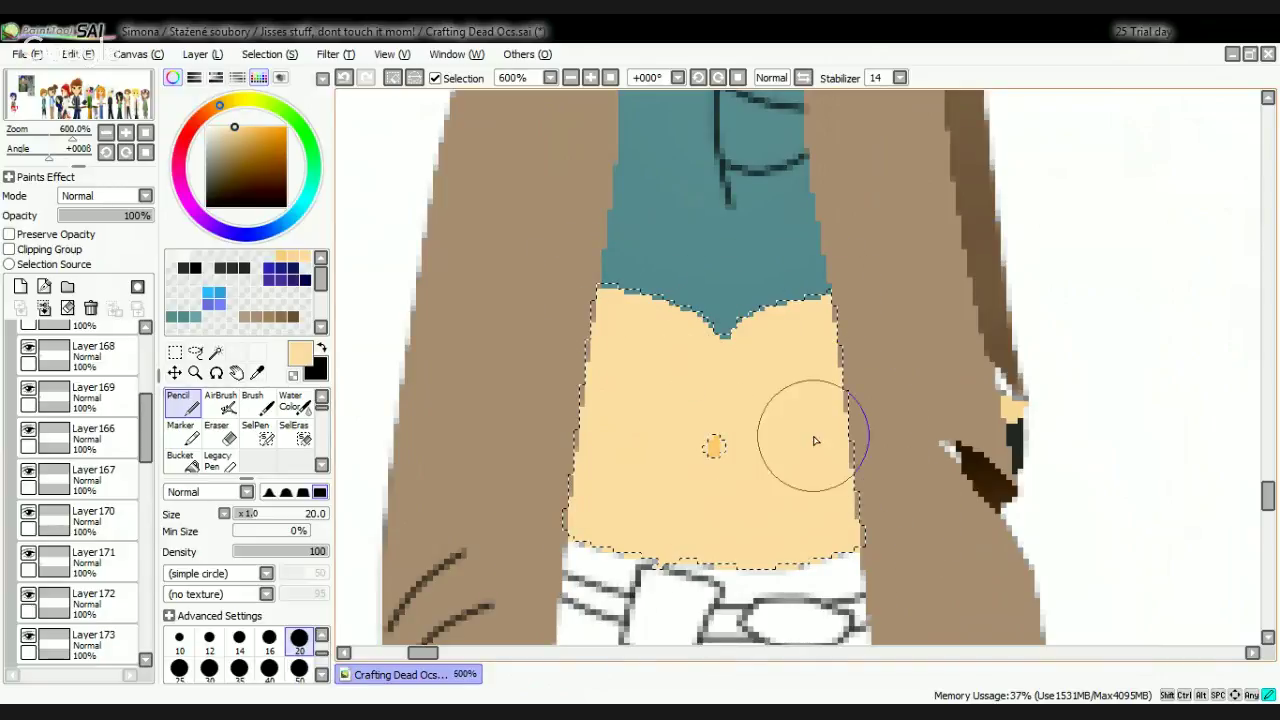
click(296, 252)
mouse_move(514, 251)
mouse_down()
mouse_move(582, 296)
mouse_move(637, 298)
mouse_move(718, 328)
mouse_move(748, 318)
mouse_up()
Step: Blend the shadow beneath the shirt hem into the belly with the Blur brush at size 14 and clear the selection
scroll(250, 430, down, 2)
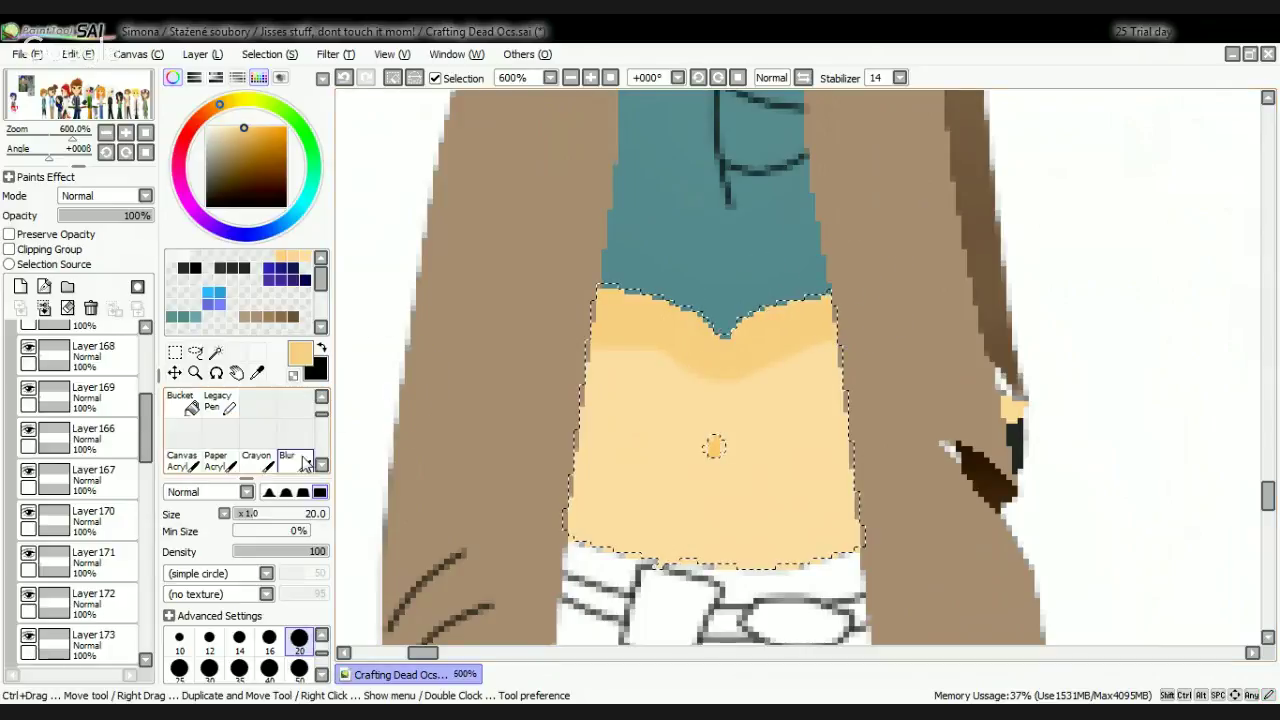
click(287, 460)
drag(258, 514, 247, 517)
mouse_move(578, 346)
mouse_down()
mouse_move(632, 377)
mouse_move(700, 357)
mouse_move(673, 324)
mouse_move(649, 350)
mouse_move(756, 396)
mouse_move(823, 354)
mouse_move(795, 349)
mouse_move(838, 328)
mouse_up()
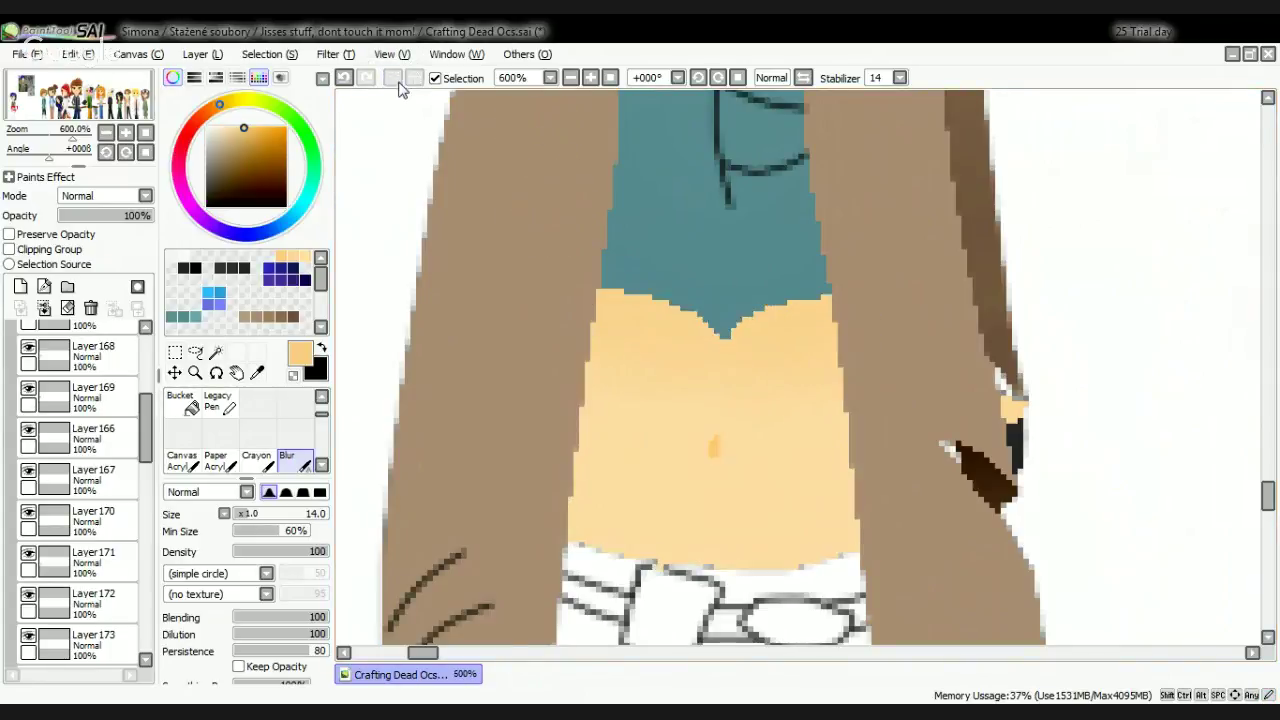
scroll(857, 400, down, 5)
scroll(878, 443, down, 1)
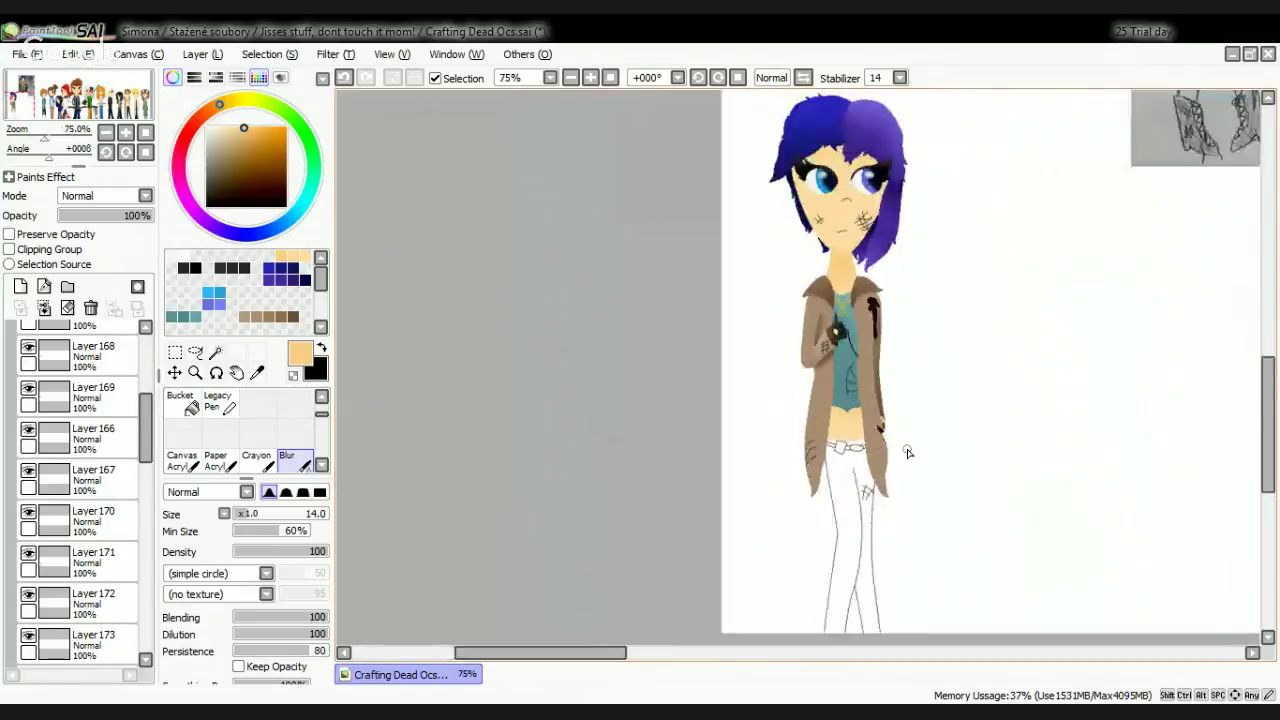
scroll(866, 400, up, 4)
scroll(860, 398, down, 2)
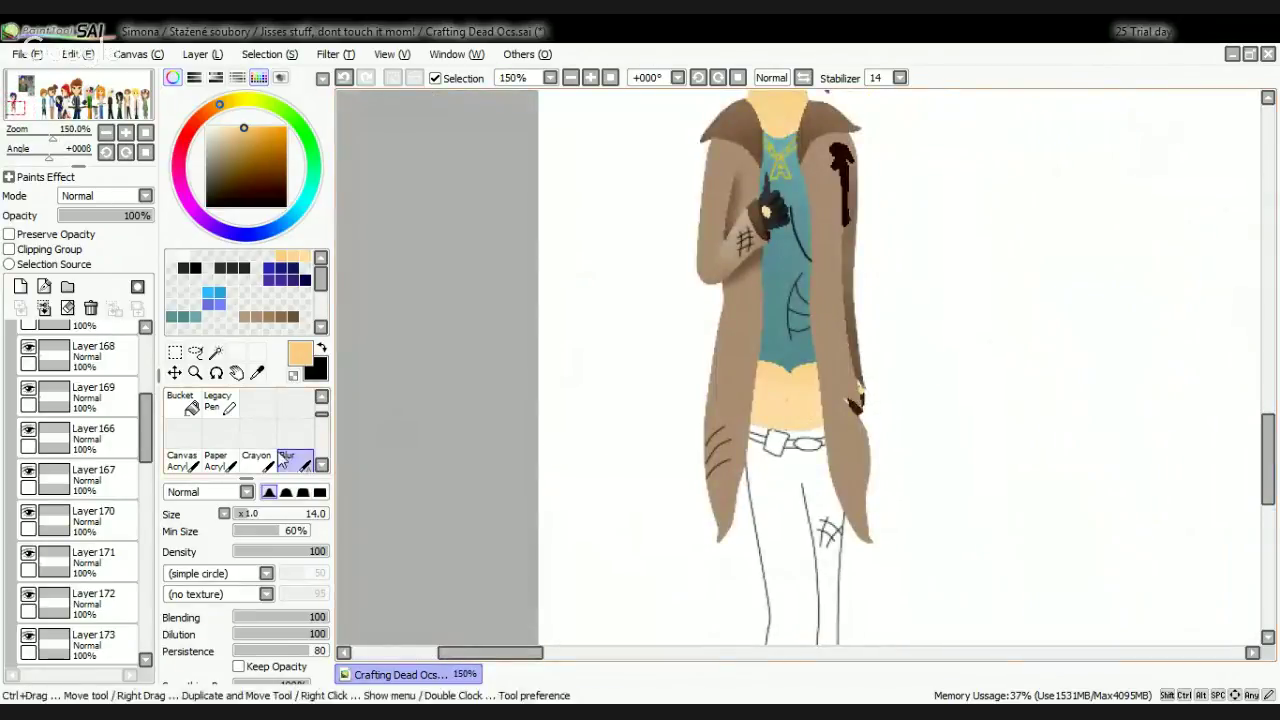
Step: Toggle the visibility of Layers 167, 170 and 171 to identify what each one colours, and make Layer 171 active
click(90, 562)
click(60, 478)
click(28, 470)
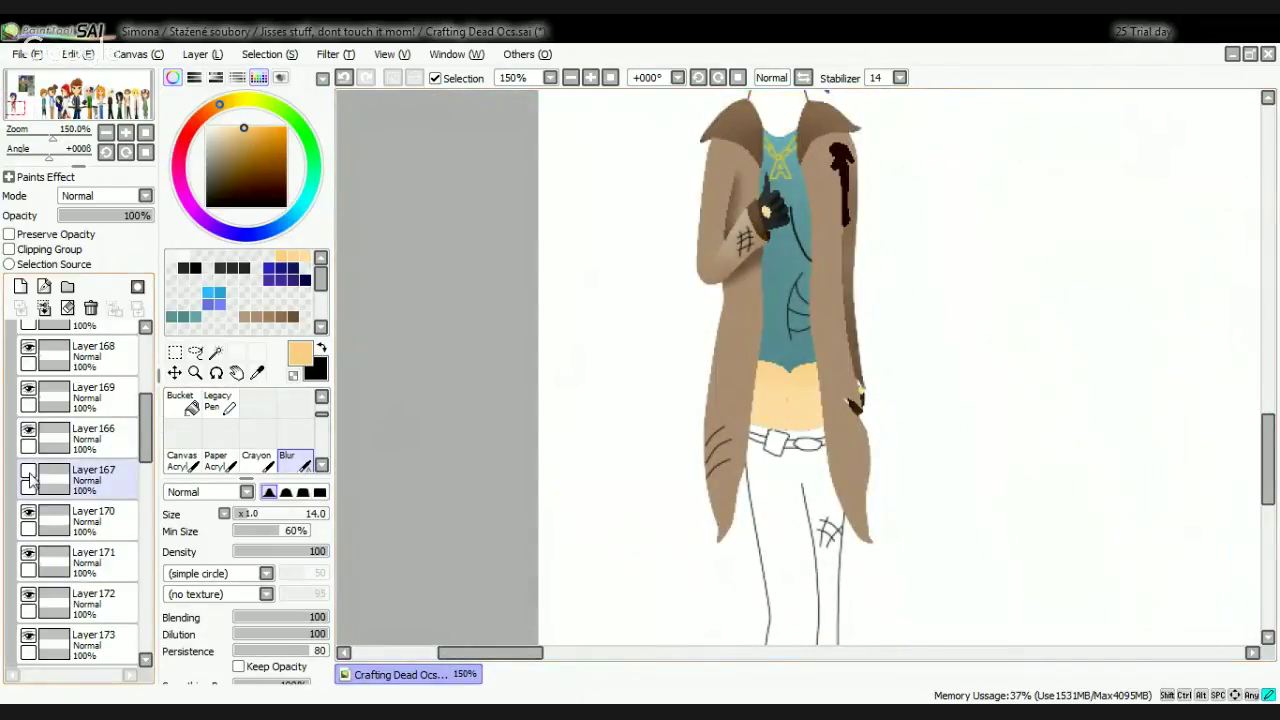
click(28, 470)
click(28, 514)
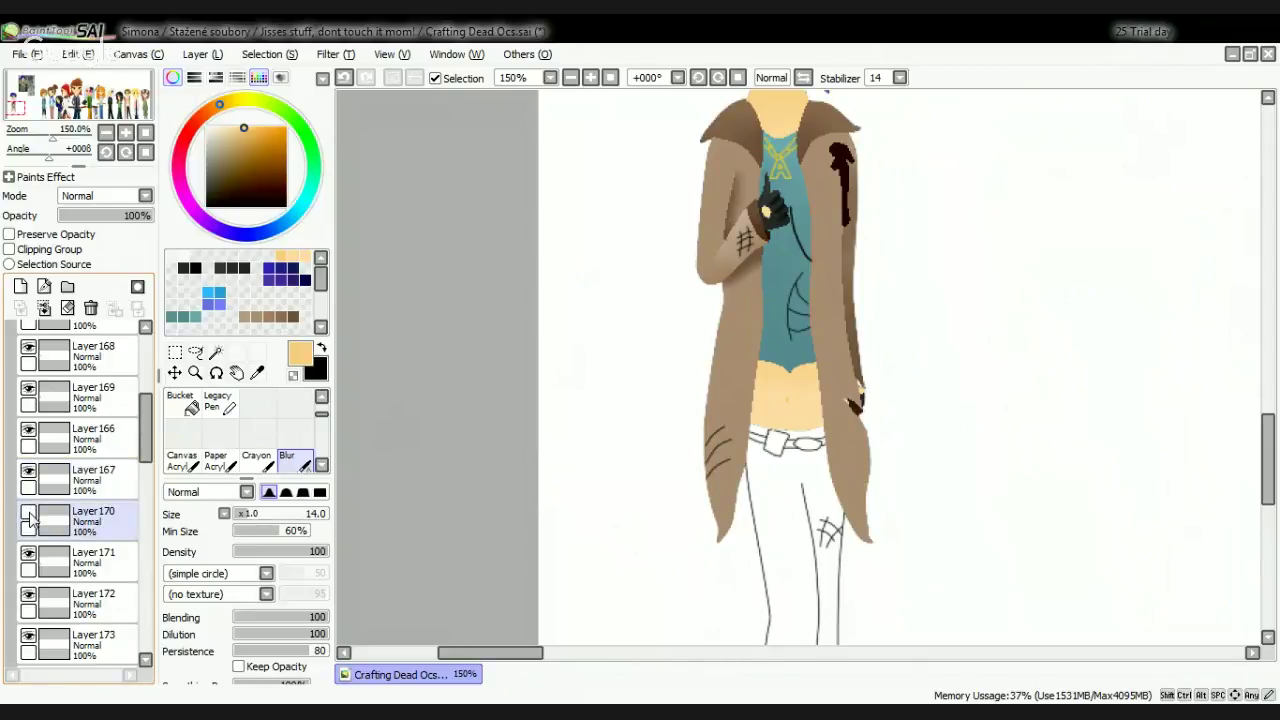
click(29, 514)
click(29, 555)
click(29, 555)
click(68, 558)
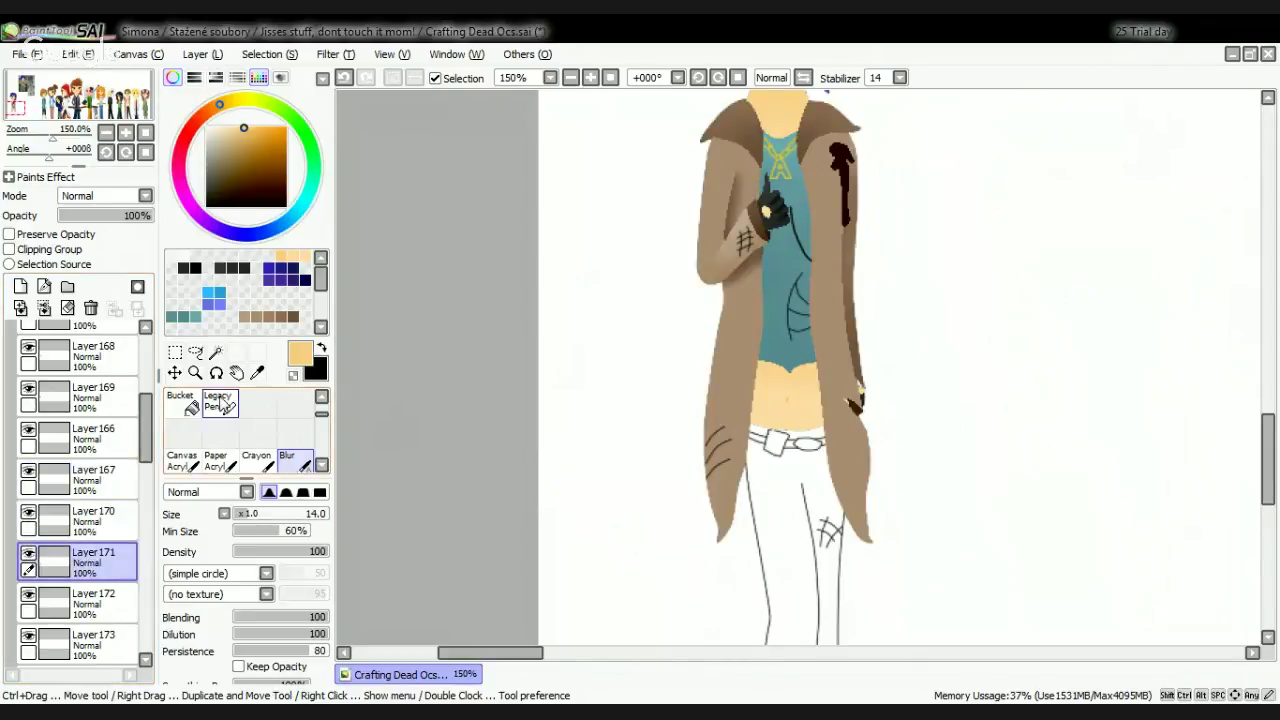
Step: Select the uncoloured gap at the lower end of the coat's shaded sleeve from the linework layer with the Magic Wand, and return to Layer 171
click(215, 352)
scroll(117, 610, down, 5)
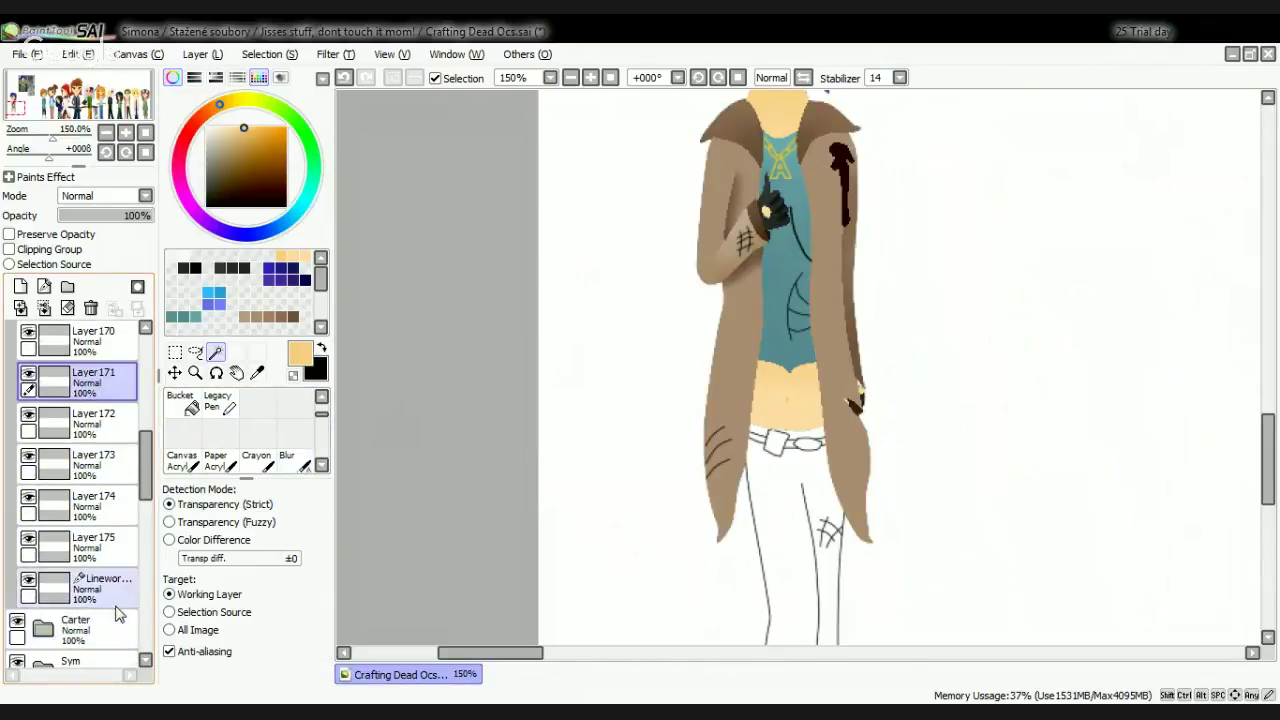
click(112, 594)
scroll(875, 345, up, 6)
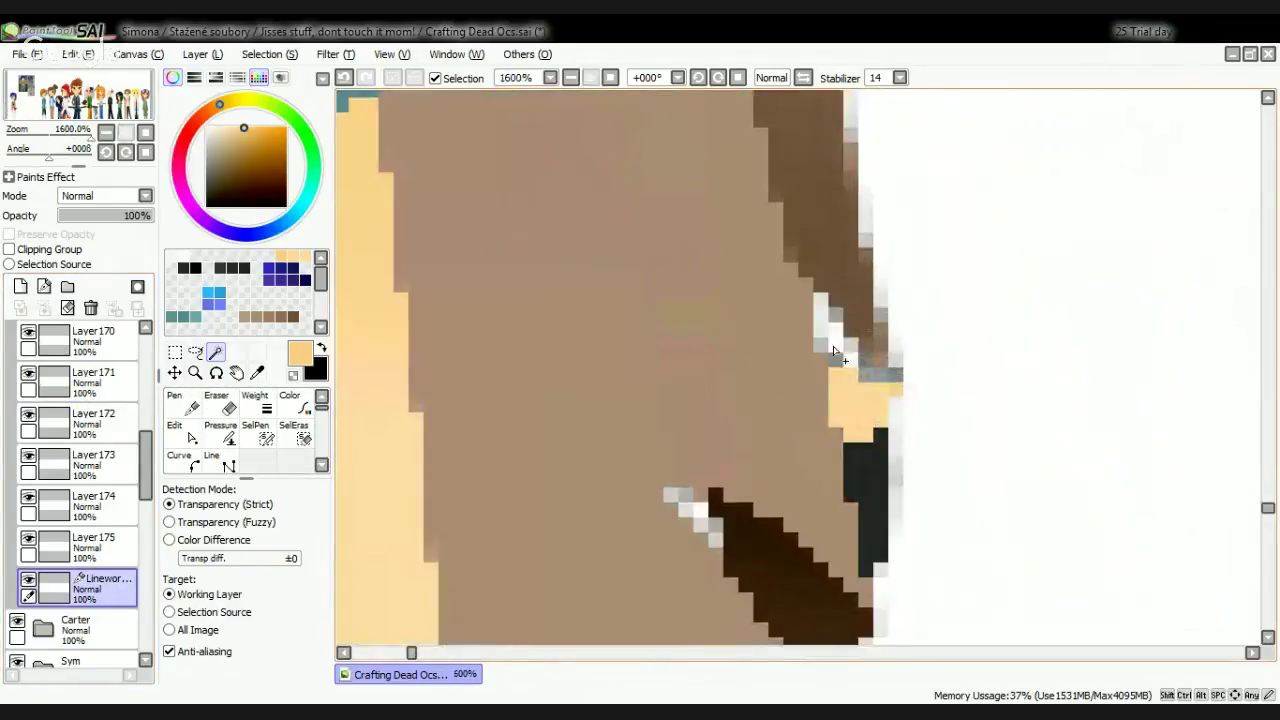
click(842, 350)
click(836, 337)
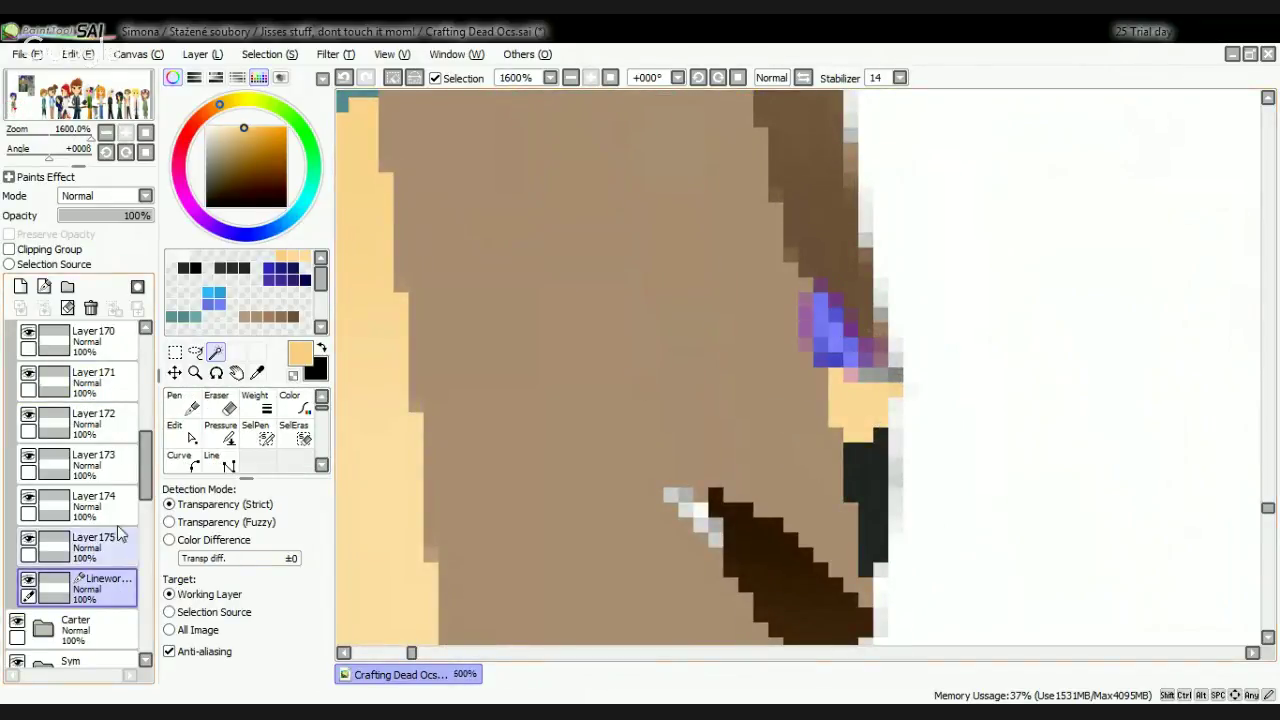
click(60, 382)
click(28, 374)
click(29, 377)
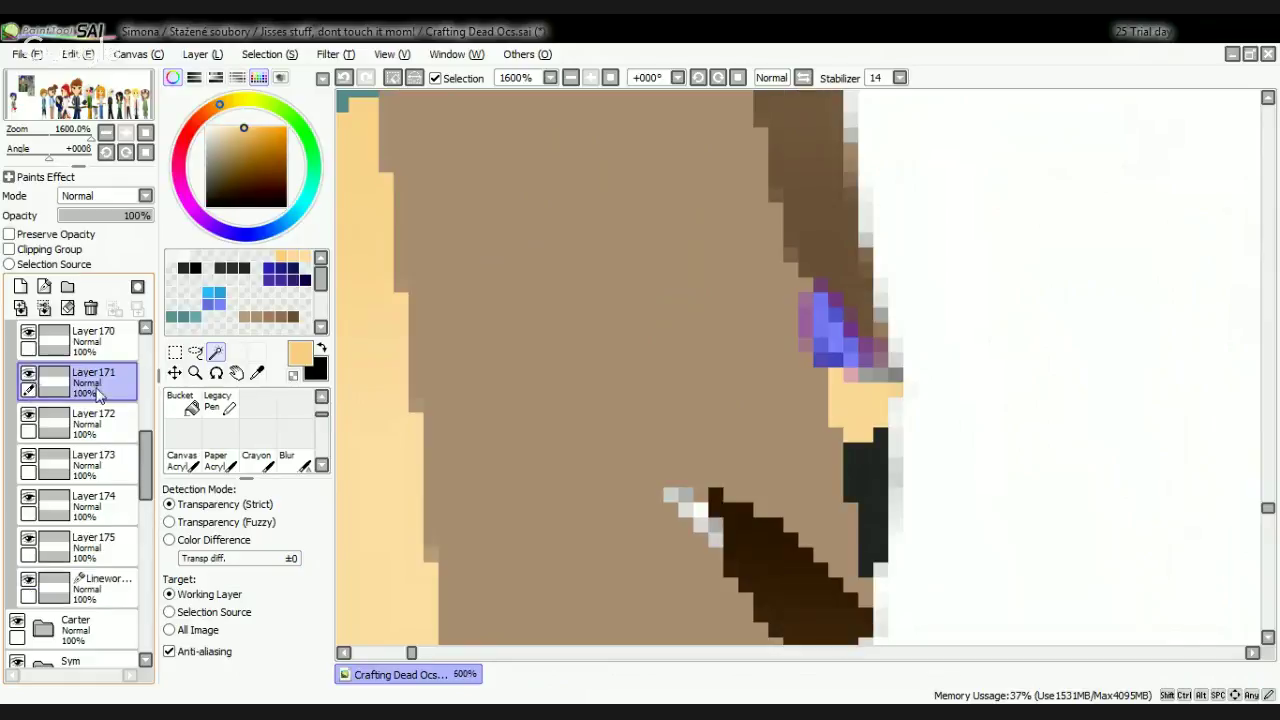
Step: Fill the sleeve-end gap with dark brown using the size 20 Pencil and clear the selection
click(182, 402)
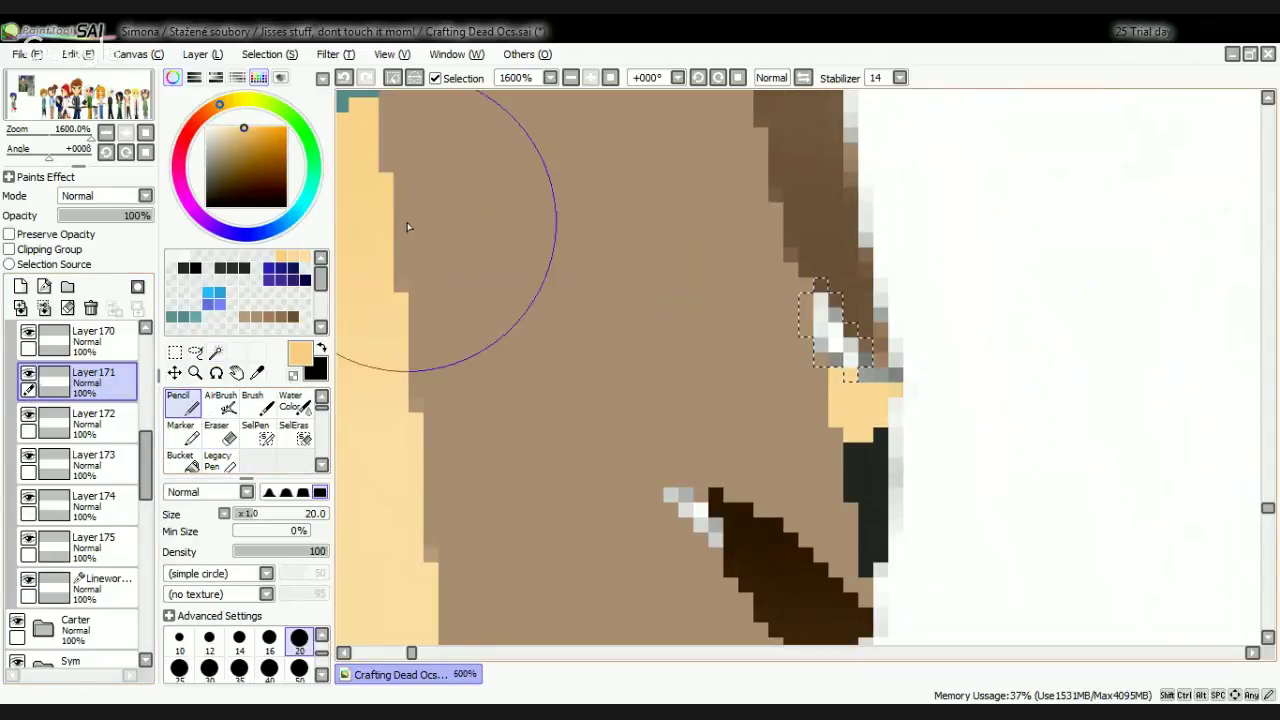
alt+click(837, 333)
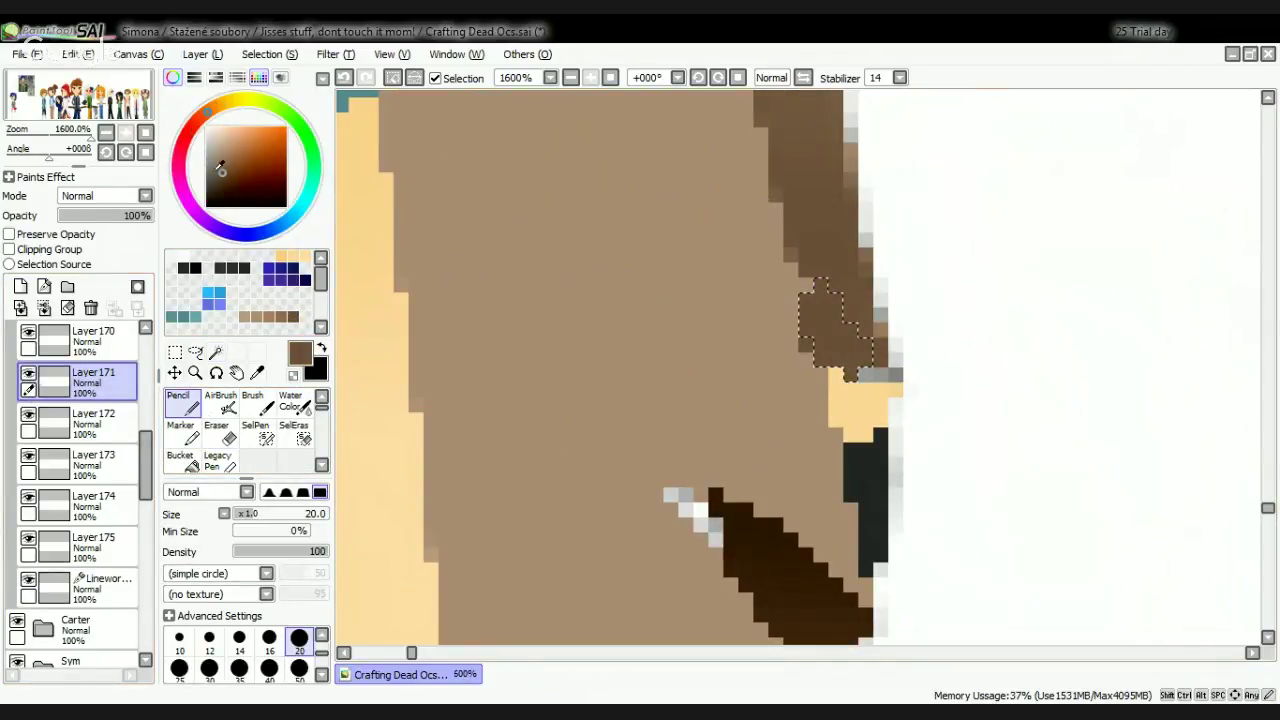
drag(835, 325, 780, 331)
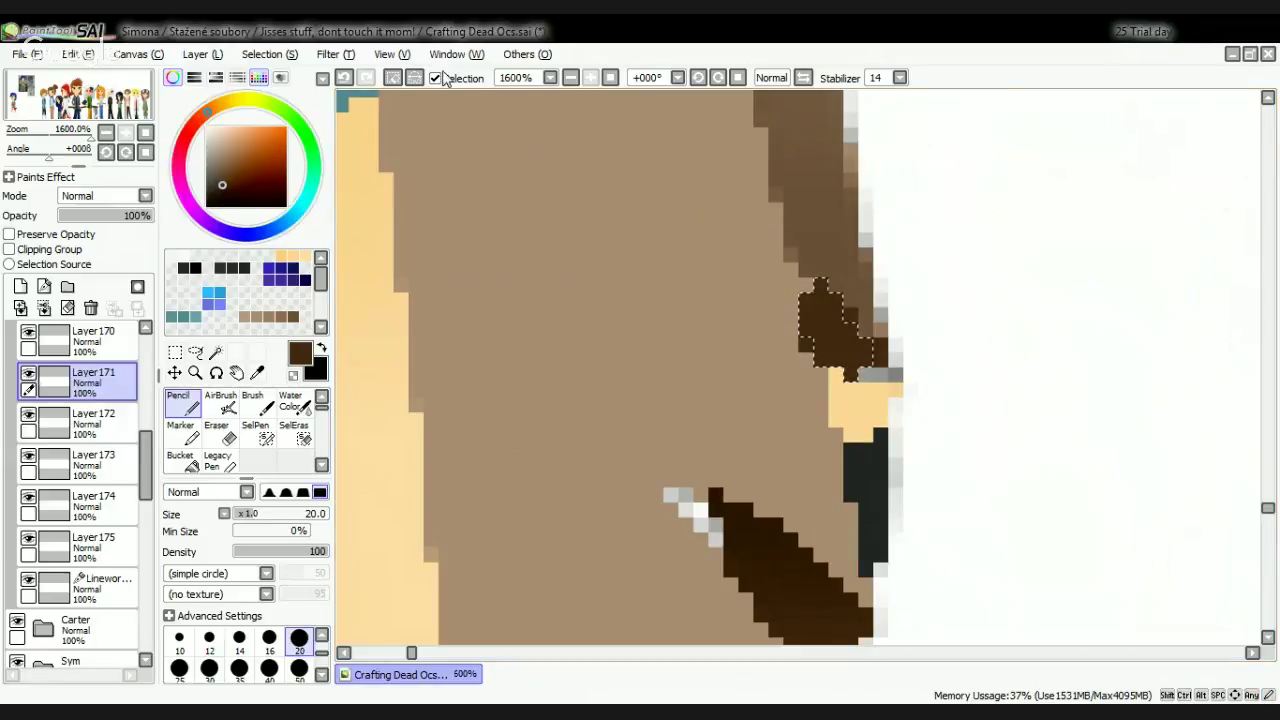
click(397, 78)
scroll(900, 445, down, 8)
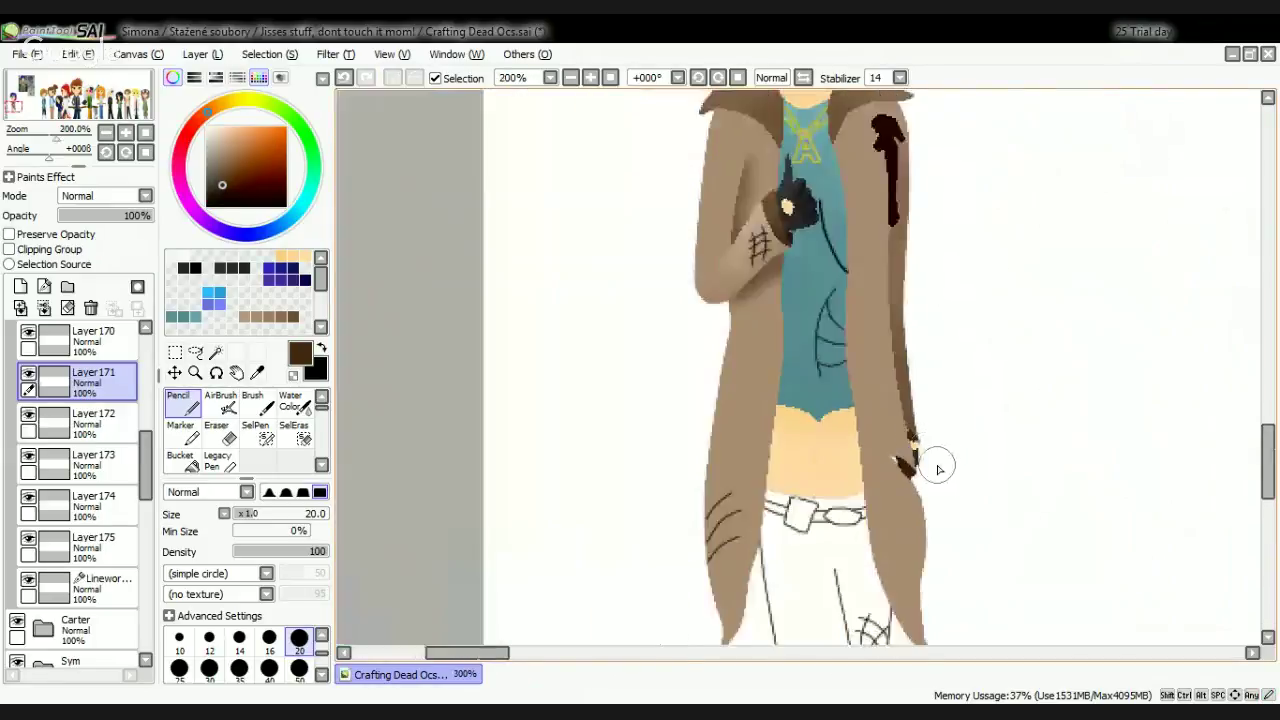
Step: Select the uncoloured fingertip beside the dark glove from the linework layer with the Magic Wand, and switch to the belly skin's Layer 175
scroll(930, 463, up, 4)
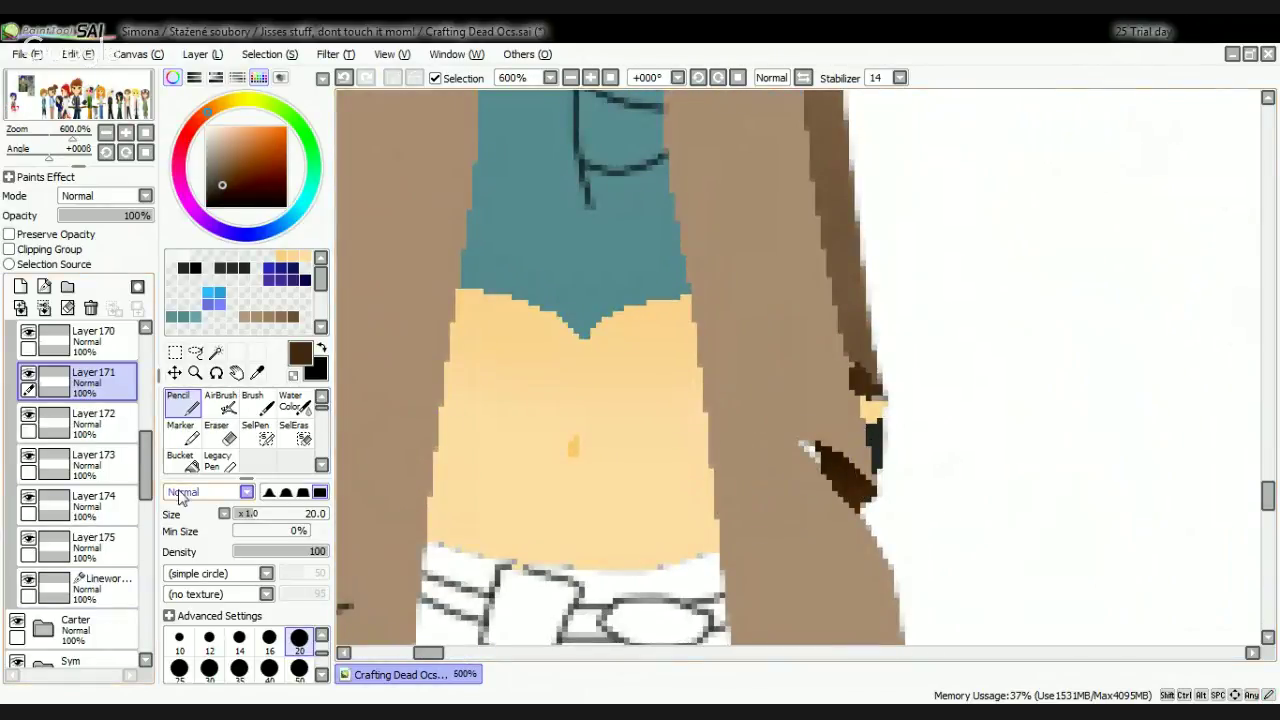
click(100, 588)
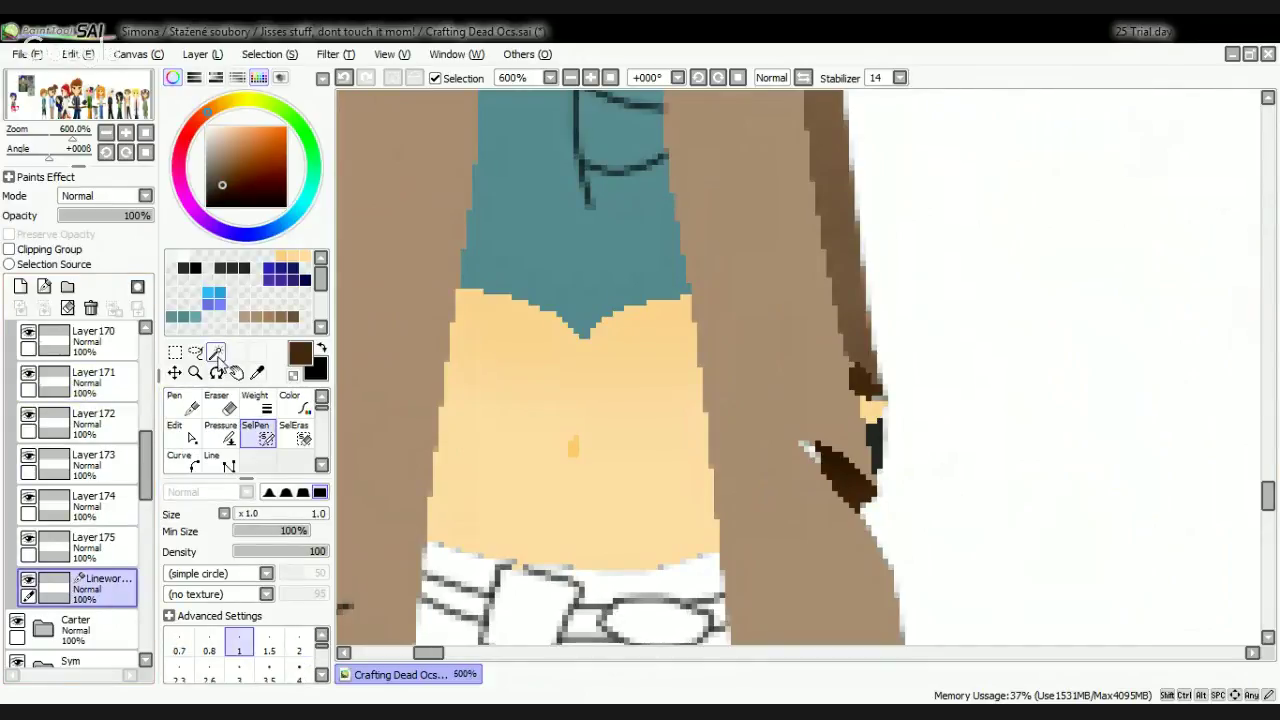
scroll(754, 447, up, 4)
click(825, 396)
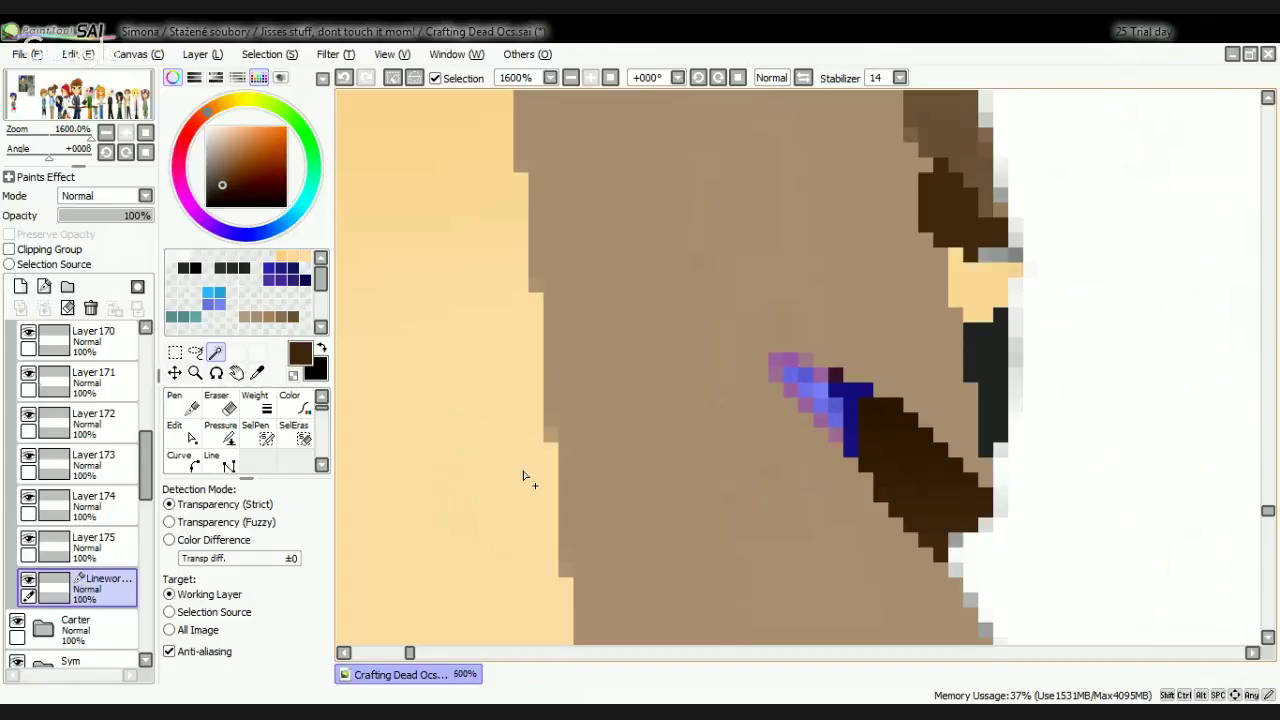
click(32, 545)
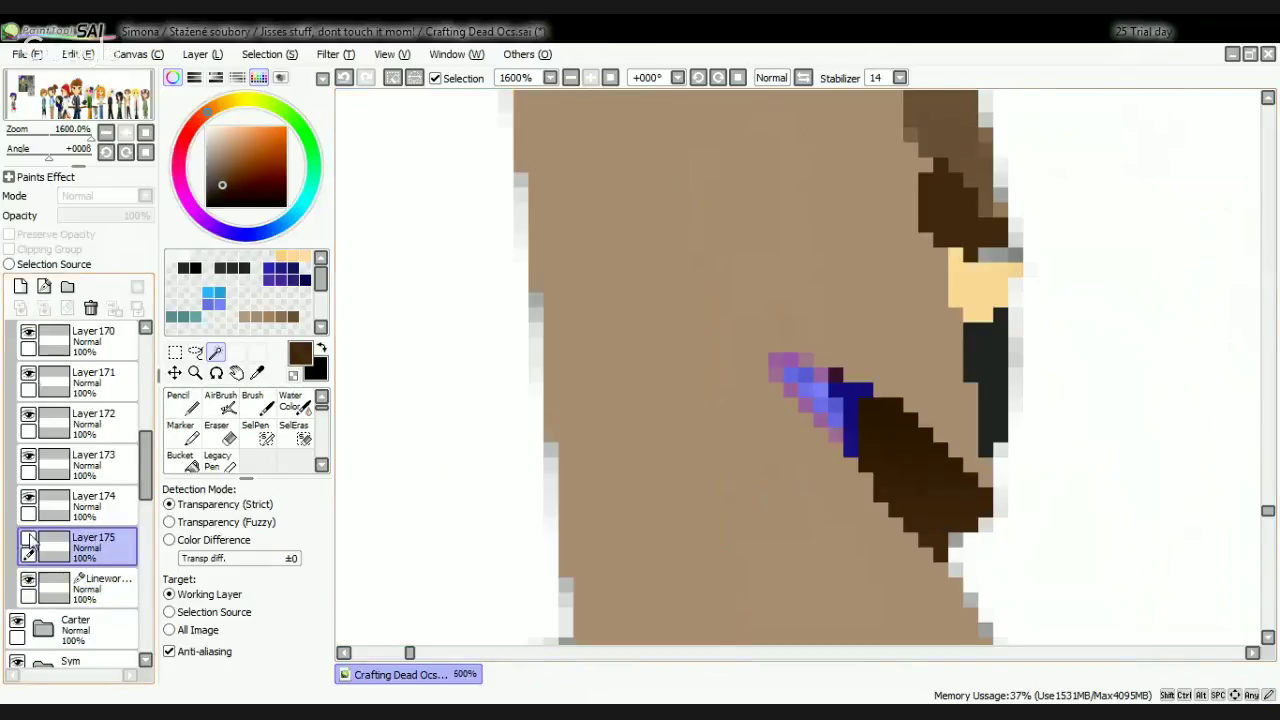
Step: Paint the fingertip in light and slightly darker skin tones from the swatches with the size 20 Pencil and clear the selection
click(178, 402)
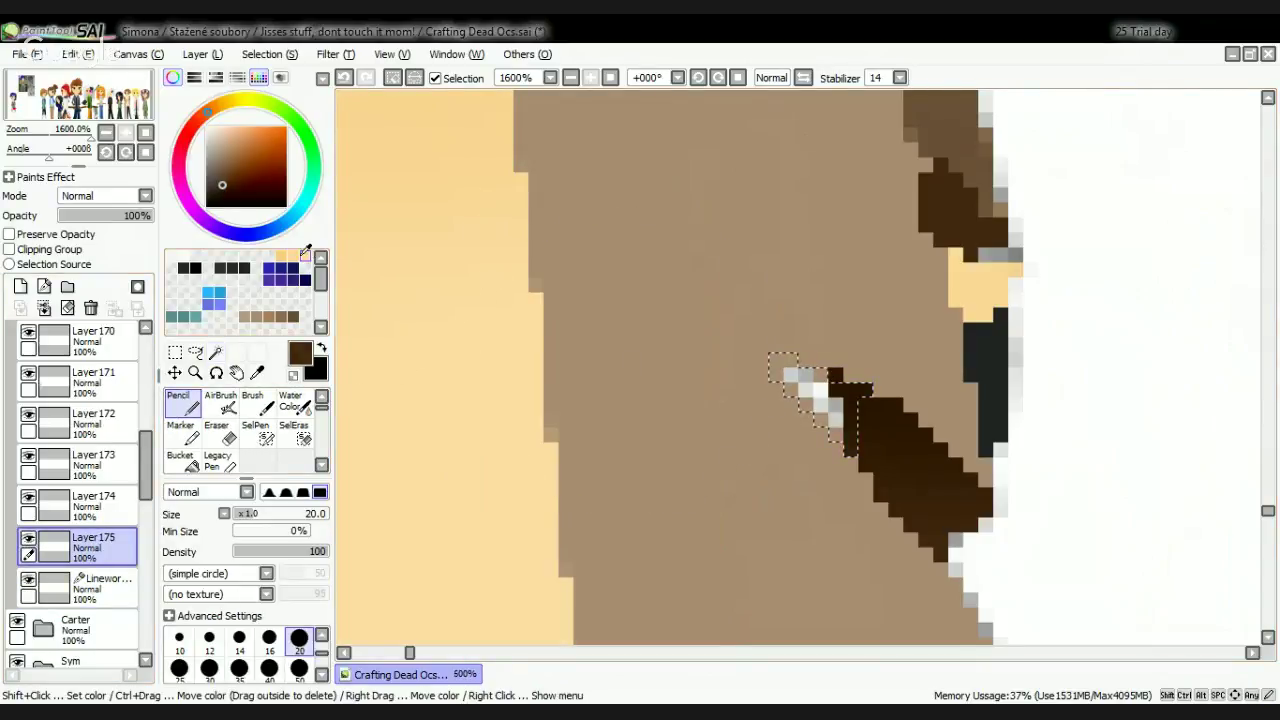
click(305, 254)
drag(795, 395, 754, 460)
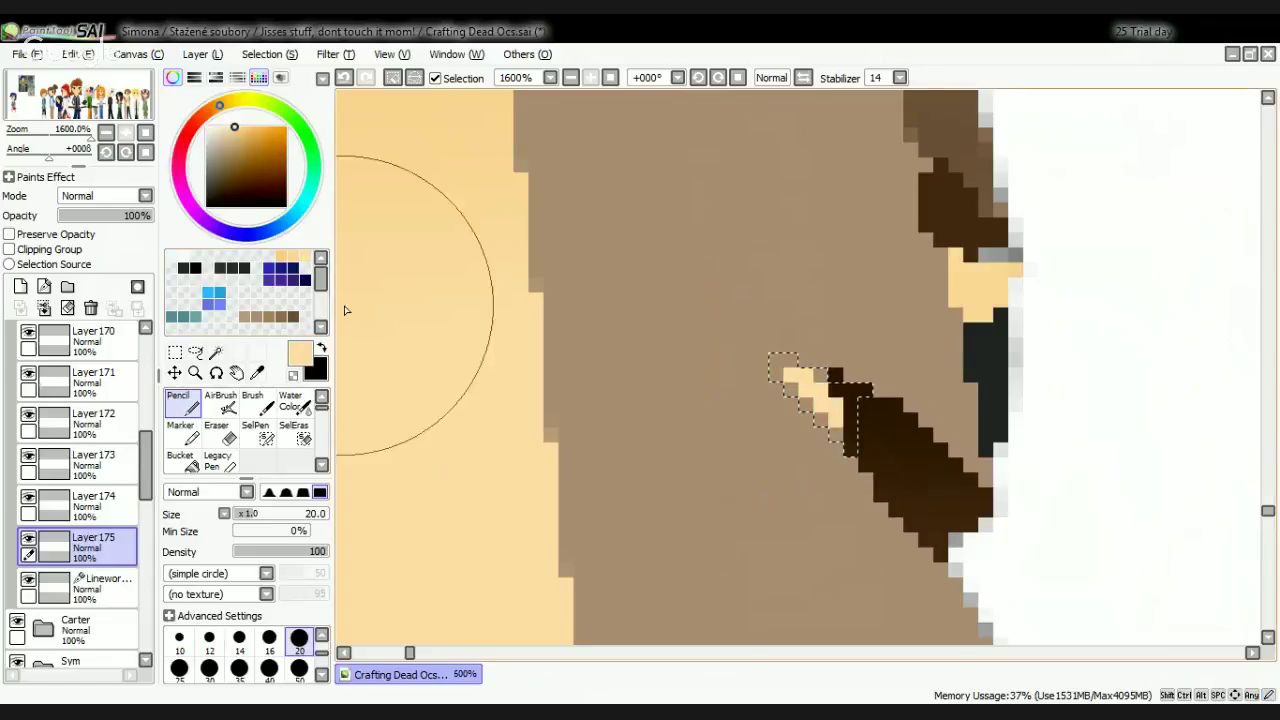
click(283, 254)
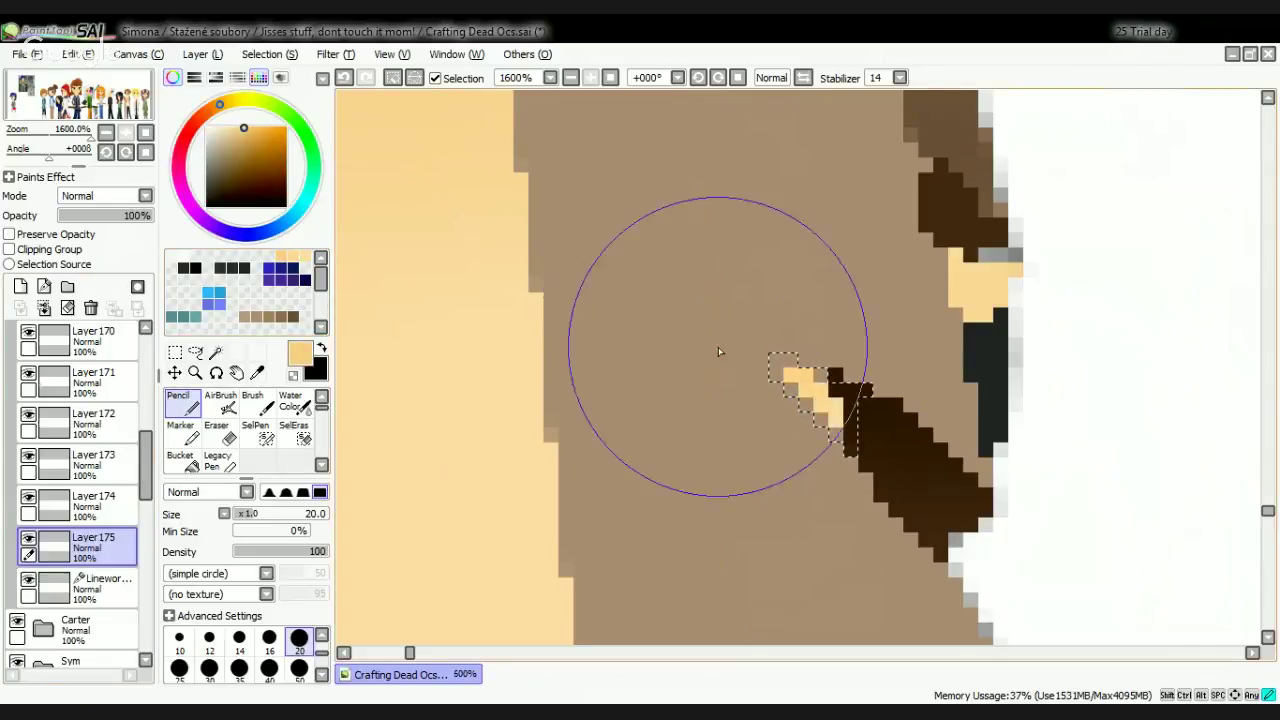
scroll(860, 481, down, 4)
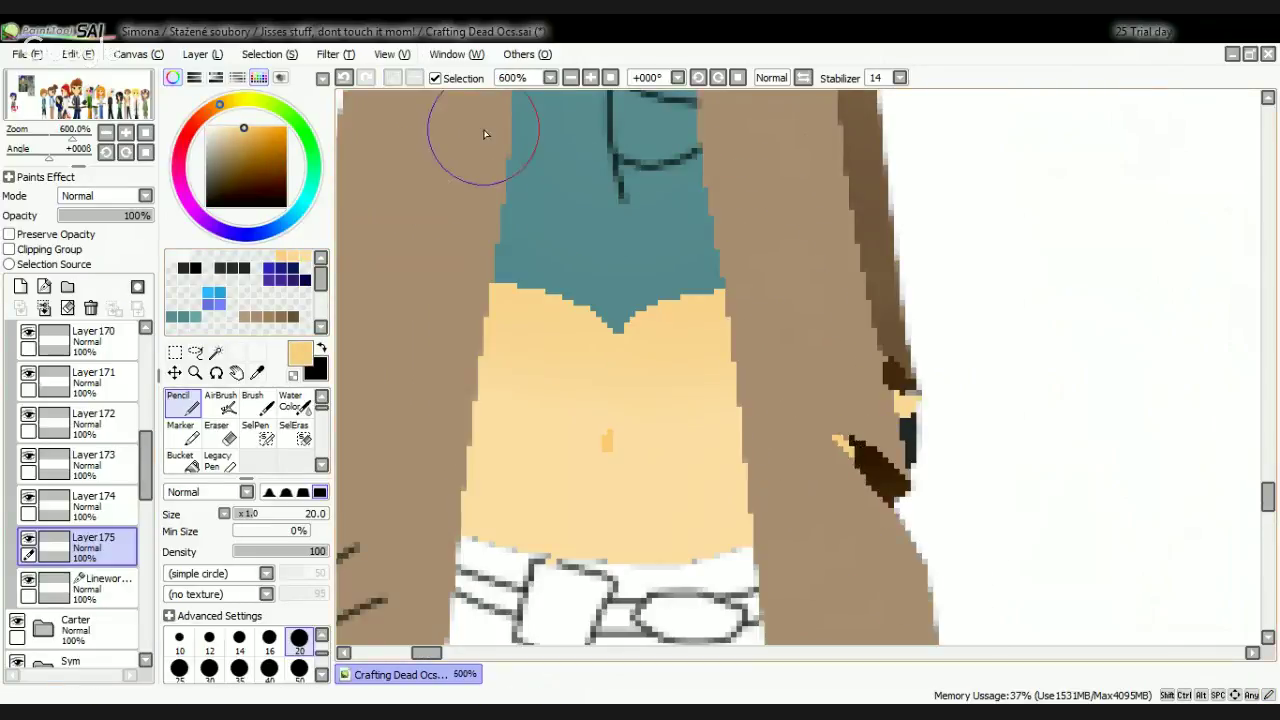
key(alt+Tab)
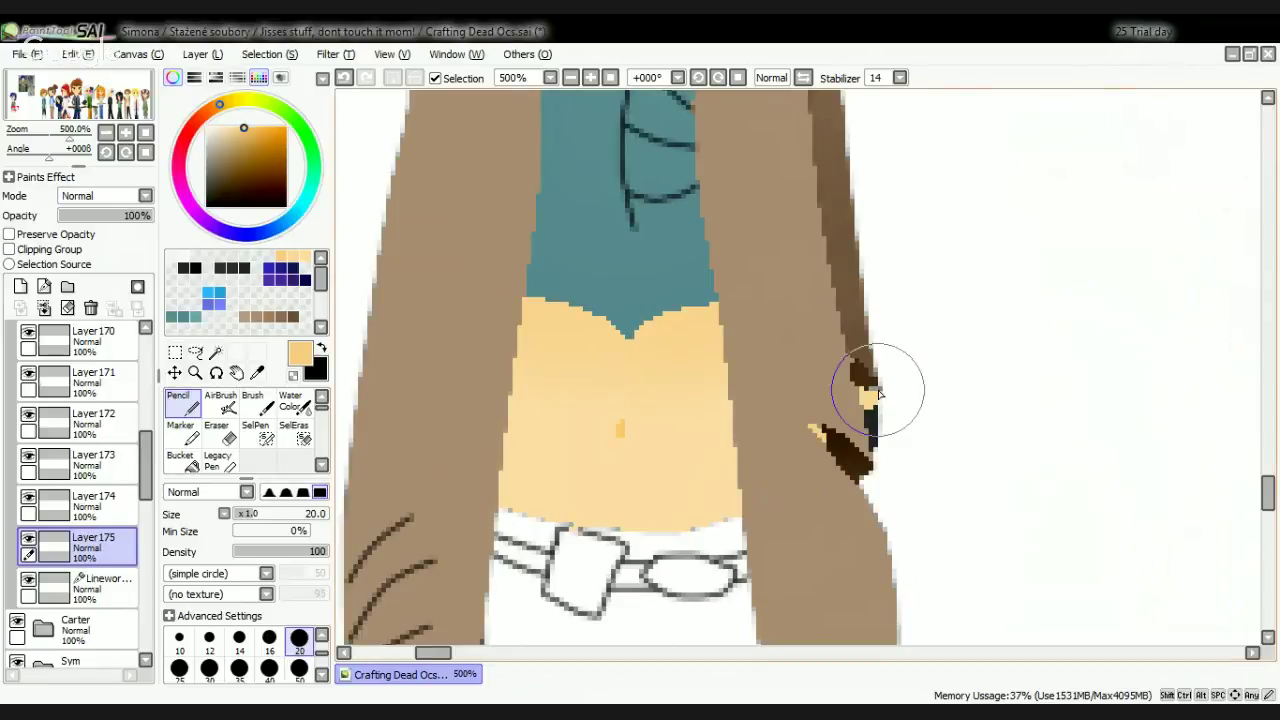
scroll(871, 386, down, 1)
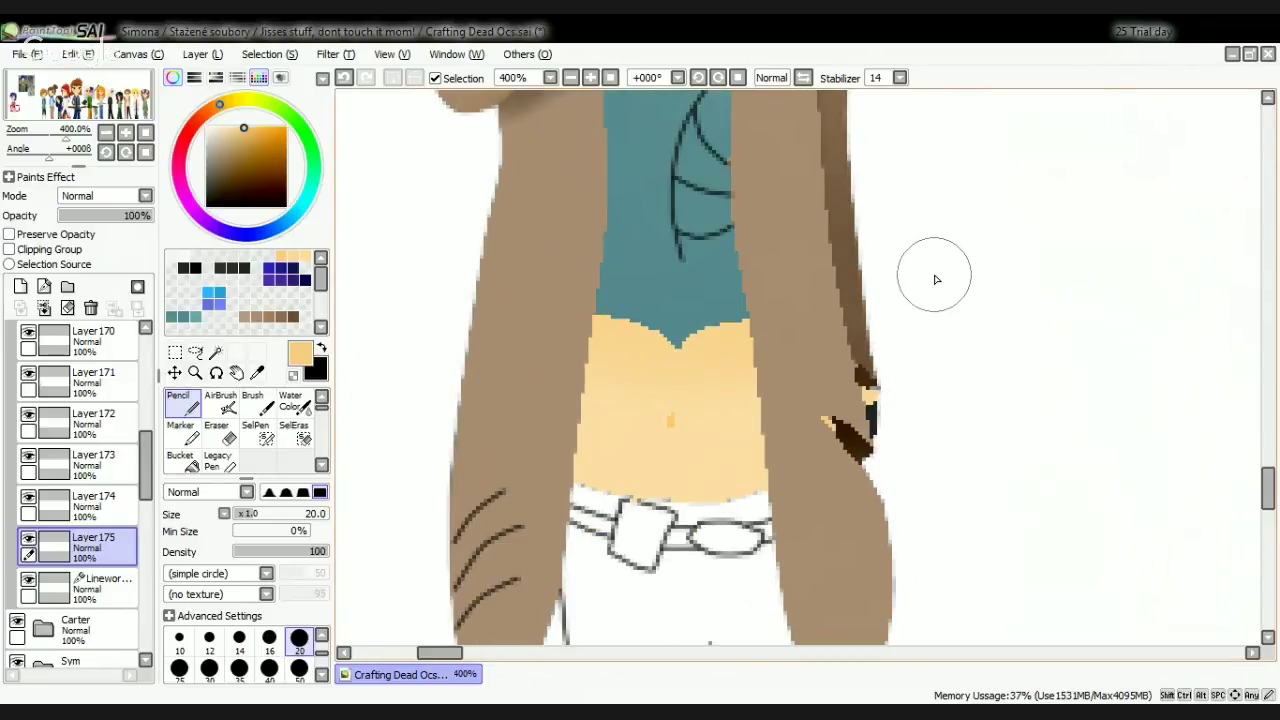
scroll(830, 329, down, 3)
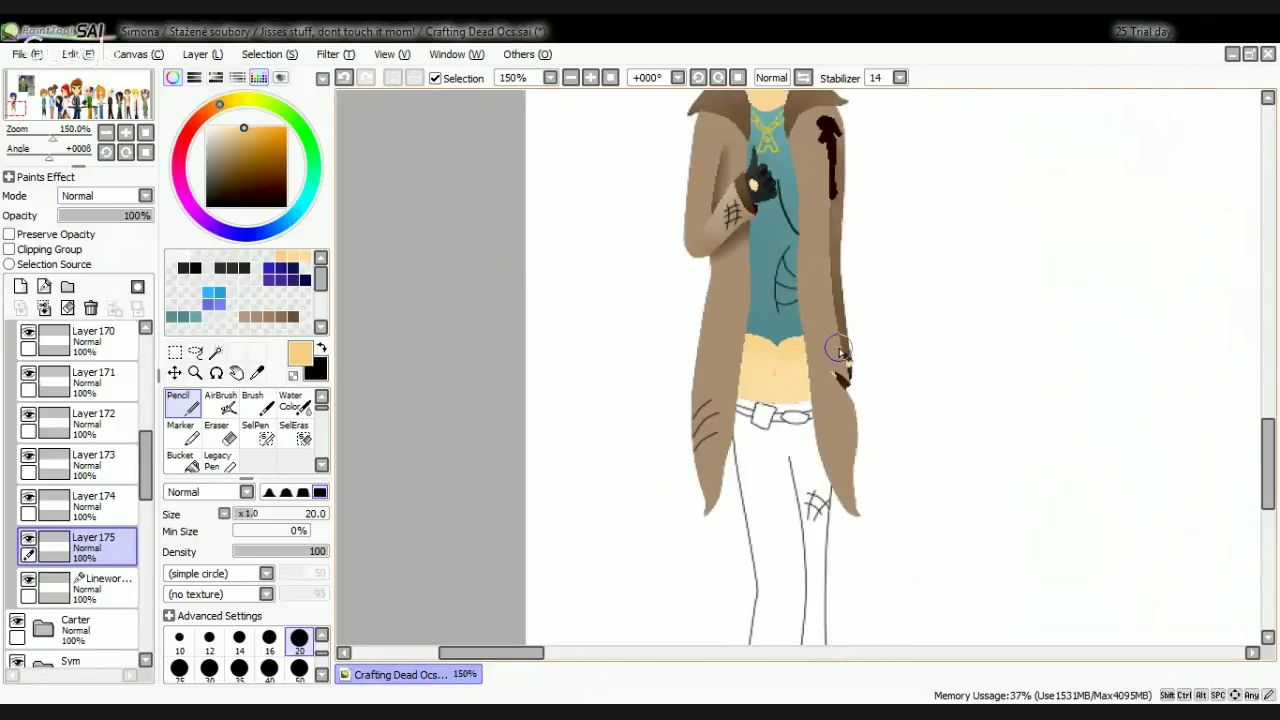
scroll(858, 335, down, 2)
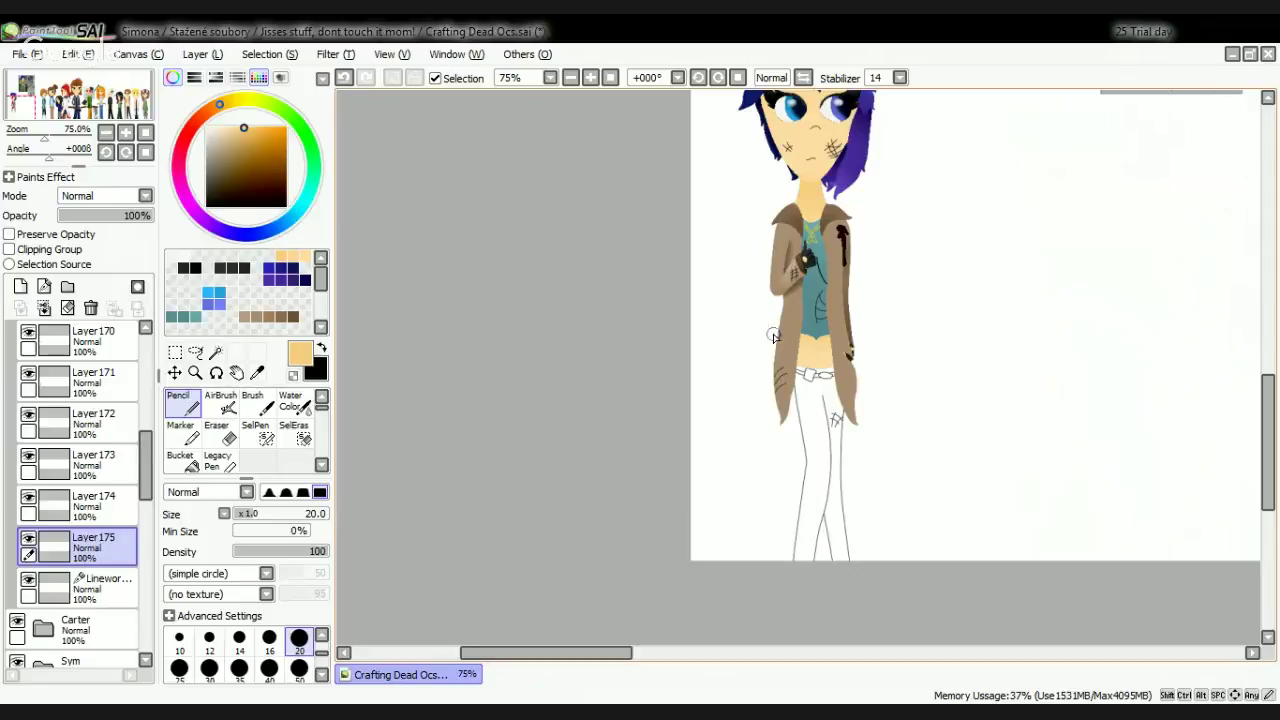
Step: Select all interior areas of the letter A necklace pendant with the Magic Wand from the topmost linework layer in the Awqui folder
scroll(100, 476, up, 10)
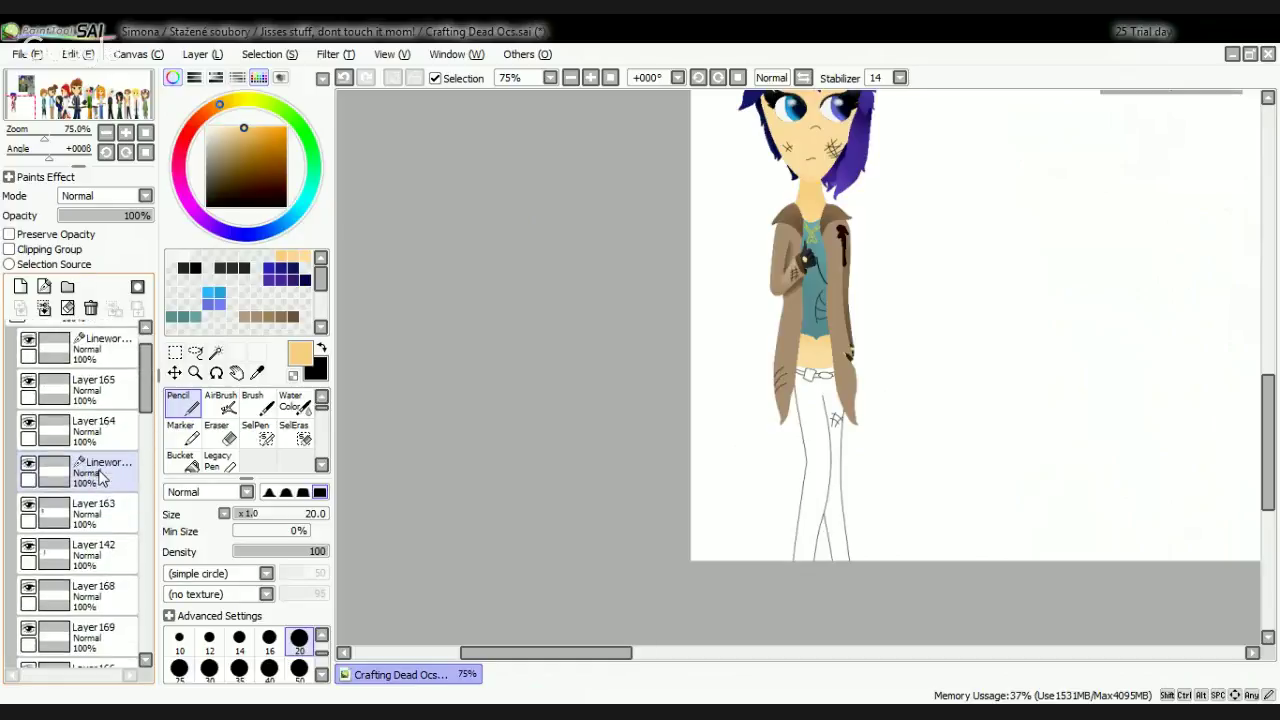
click(120, 390)
click(216, 353)
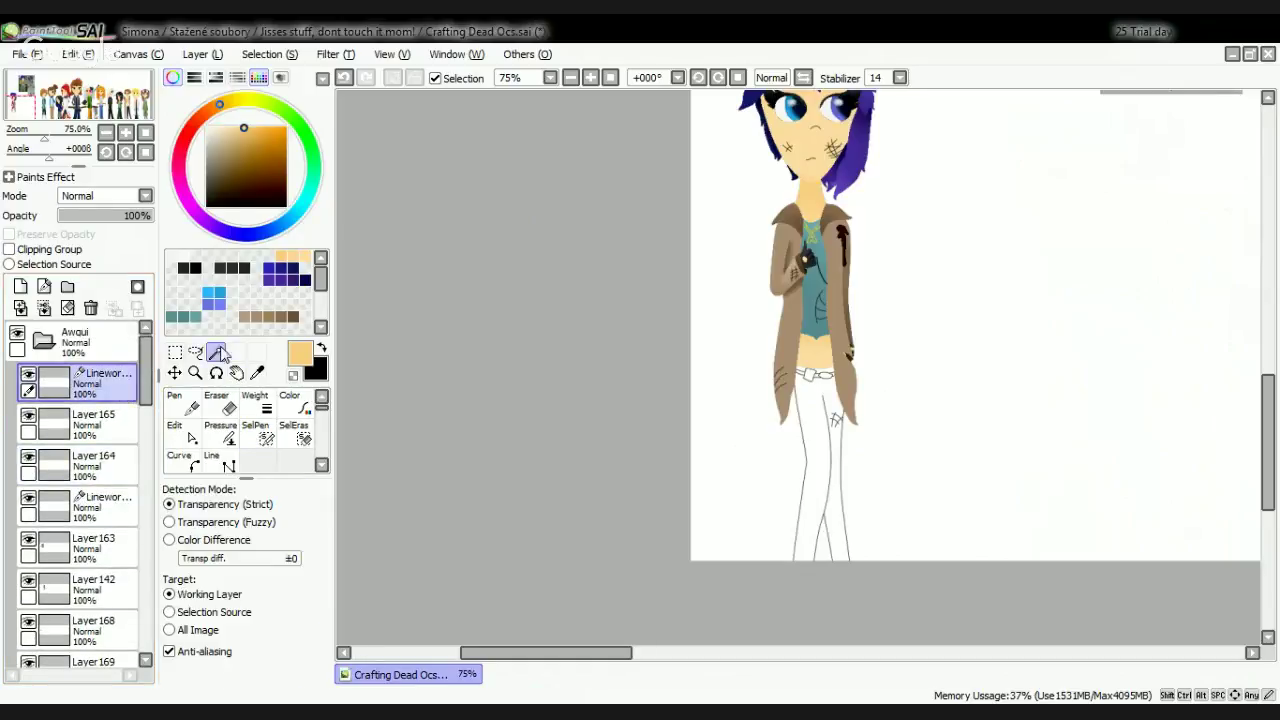
scroll(788, 238, up, 8)
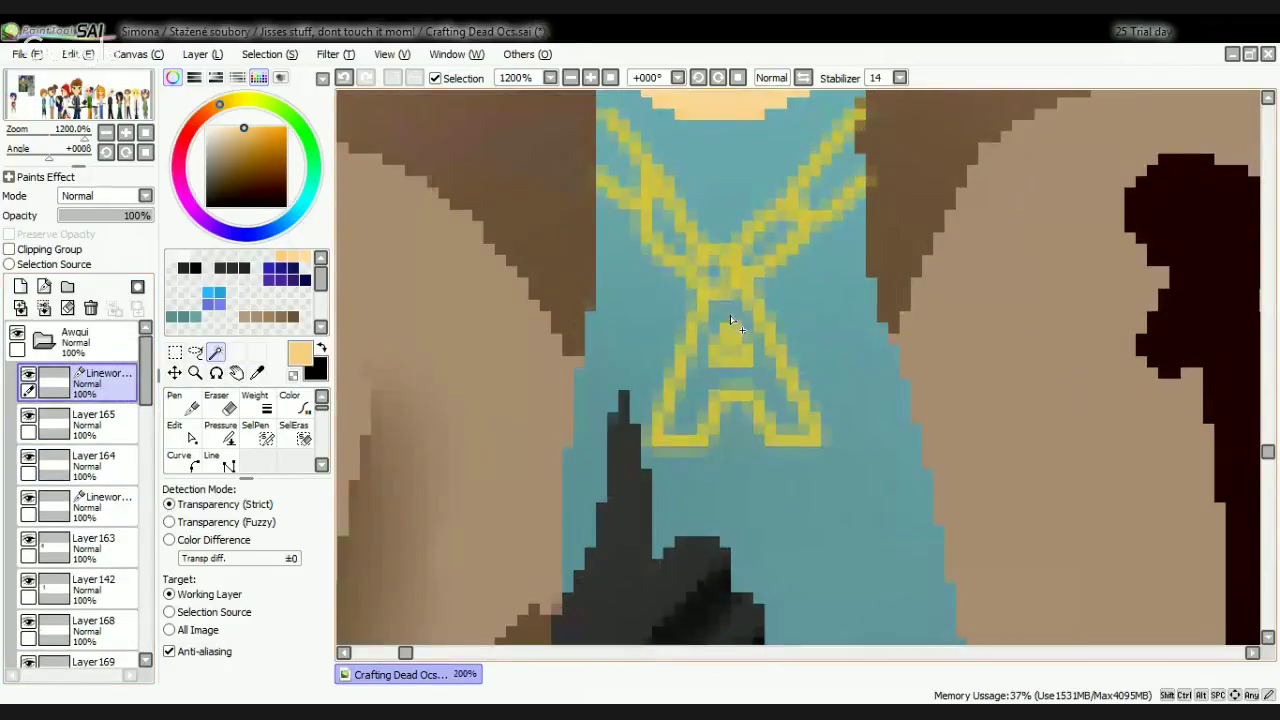
click(731, 316)
scroll(731, 316, up, 1)
click(749, 296)
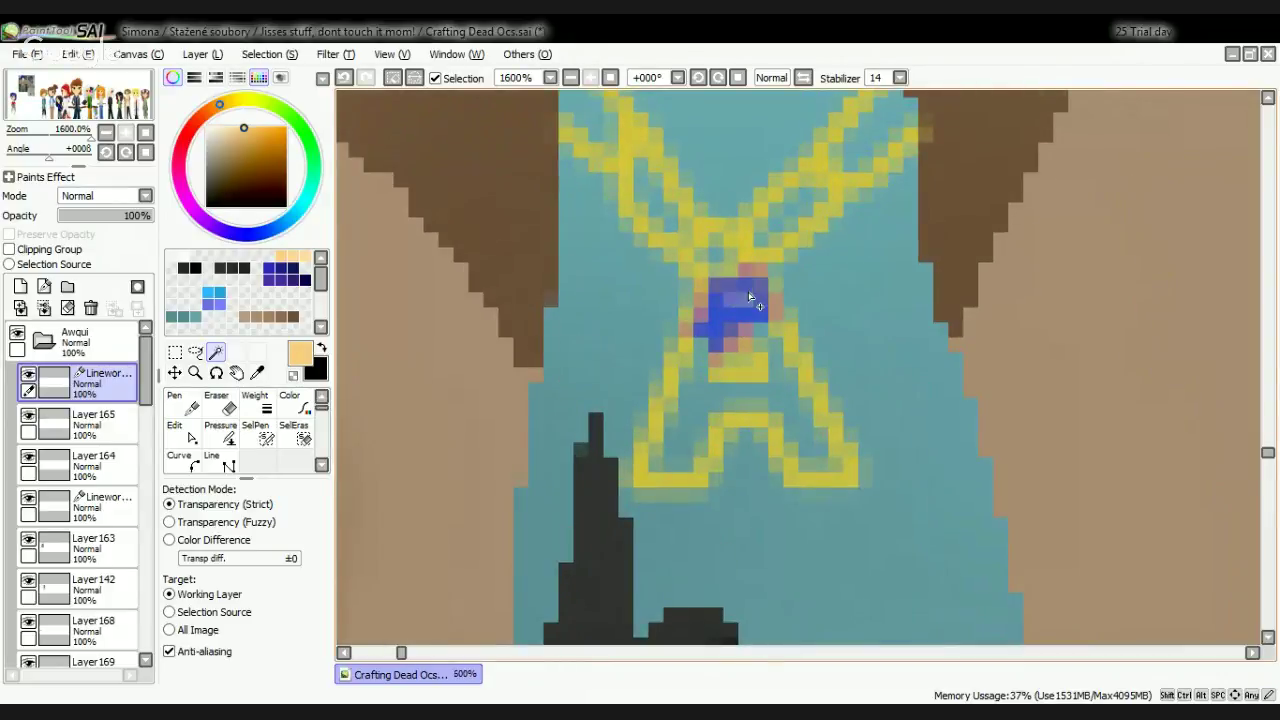
click(800, 427)
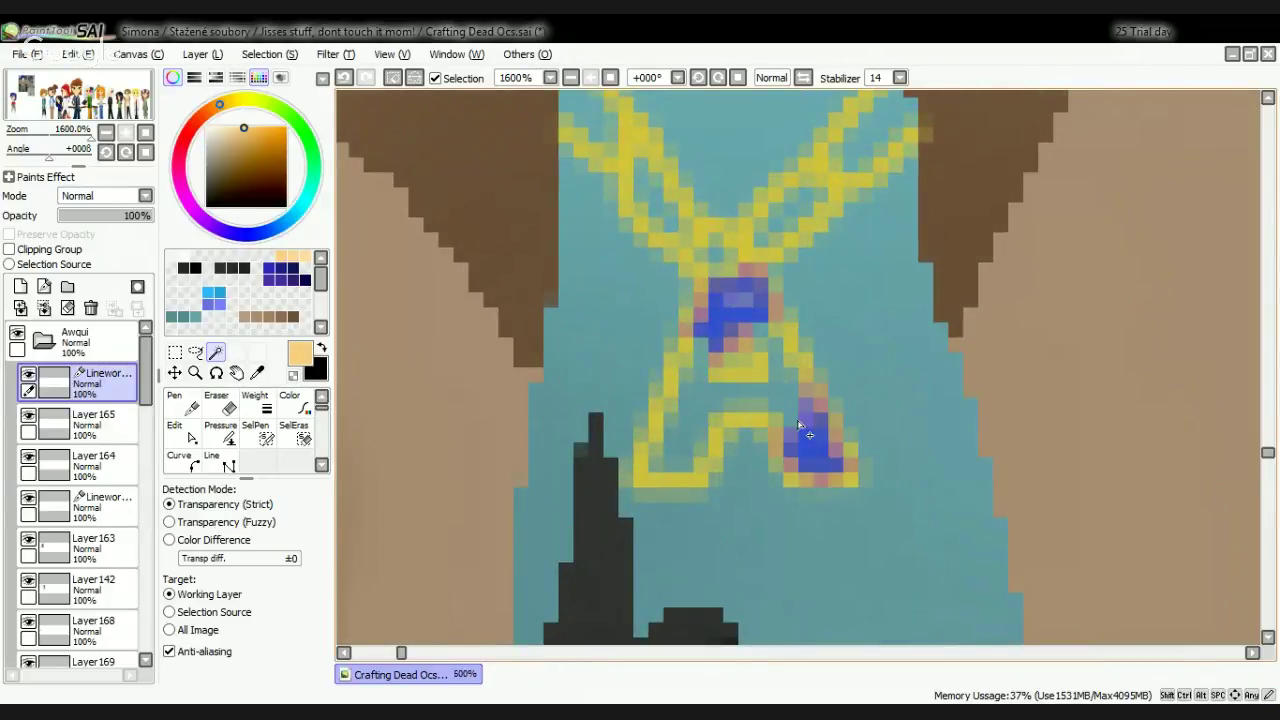
click(683, 445)
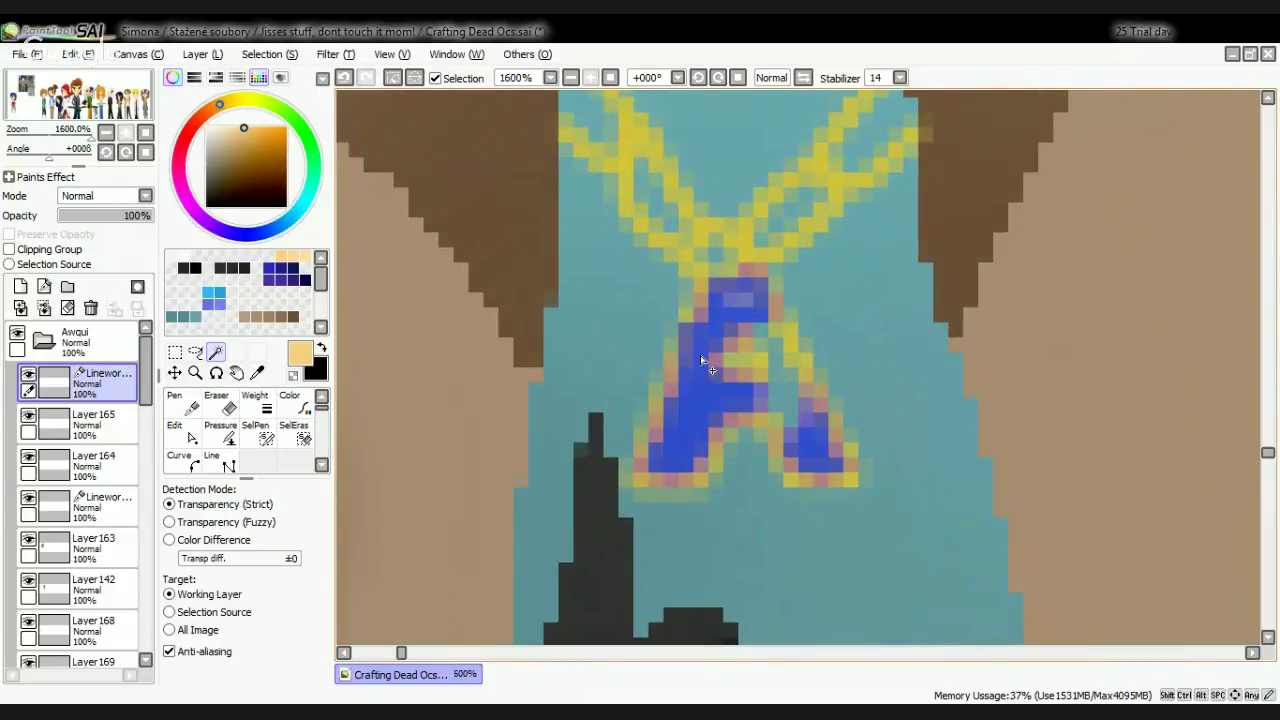
click(789, 400)
click(771, 353)
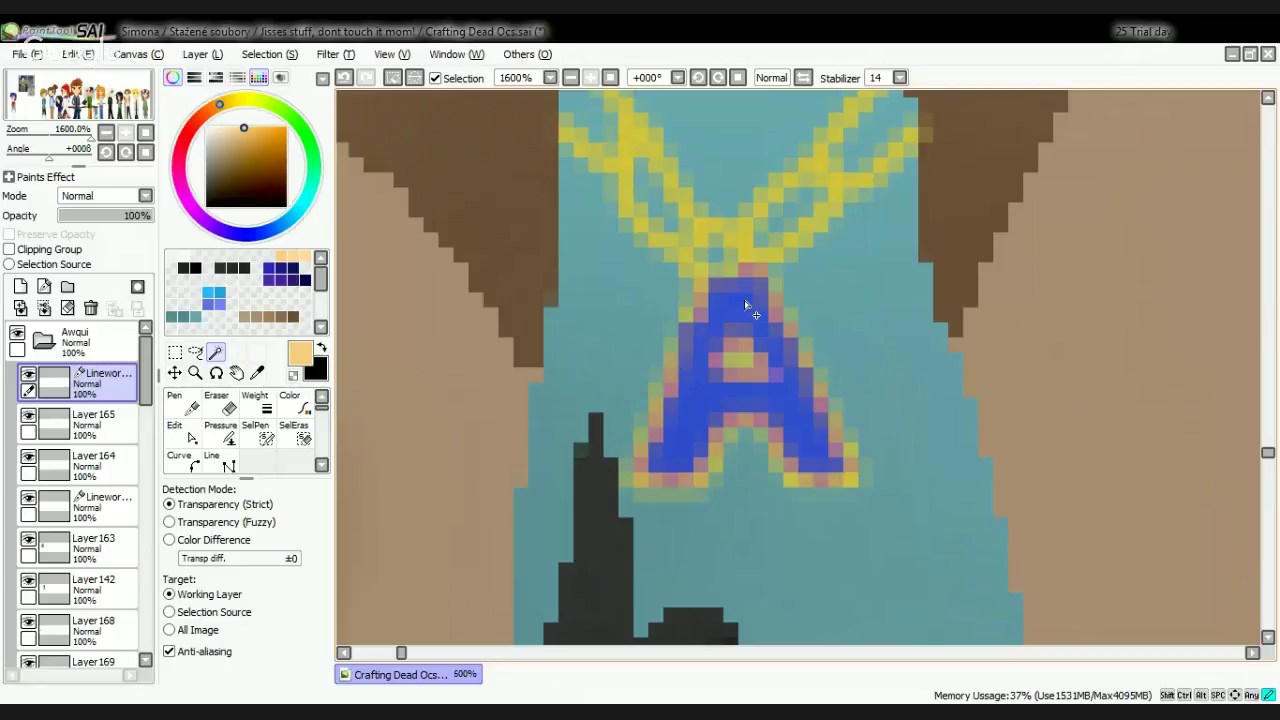
Step: Add a new layer for the pendant and store bright yellow and darker yellow from the pixel reference, plus pale yellow, as swatches
click(20, 286)
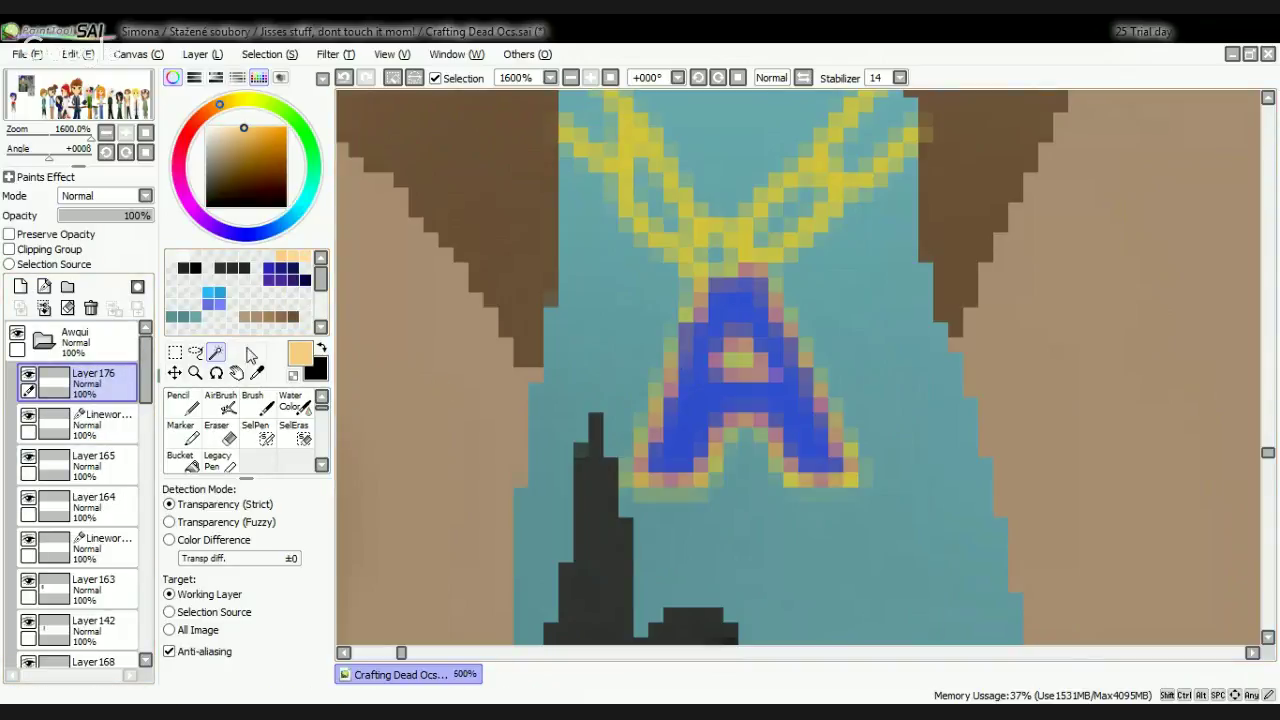
click(180, 402)
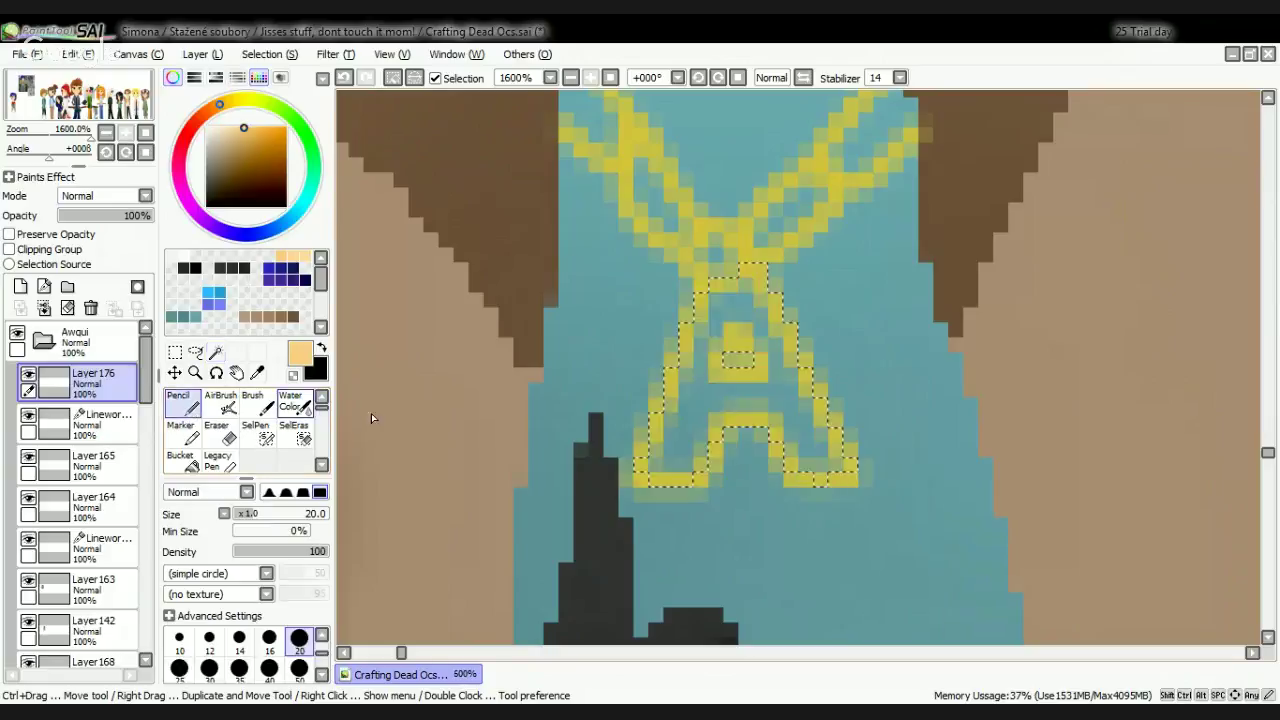
click(256, 371)
scroll(804, 376, down, 10)
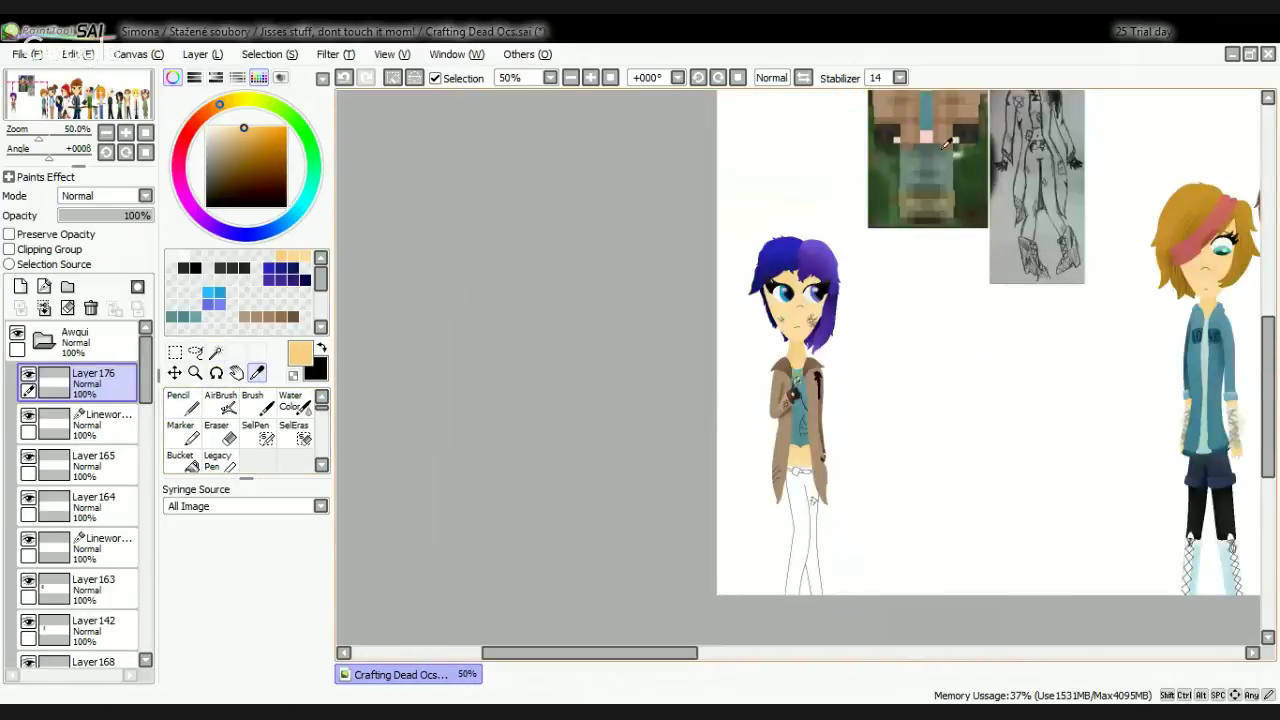
scroll(946, 212, down, 4)
scroll(948, 160, up, 6)
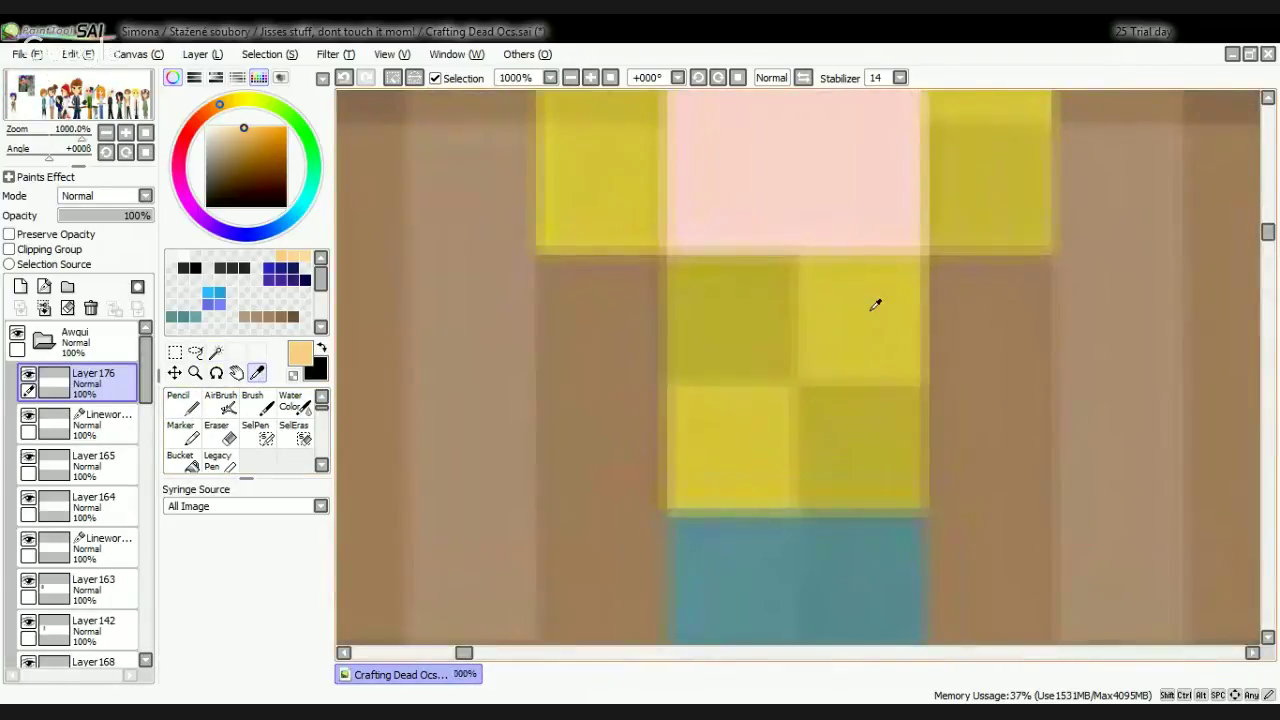
click(874, 305)
scroll(245, 300, down, 4)
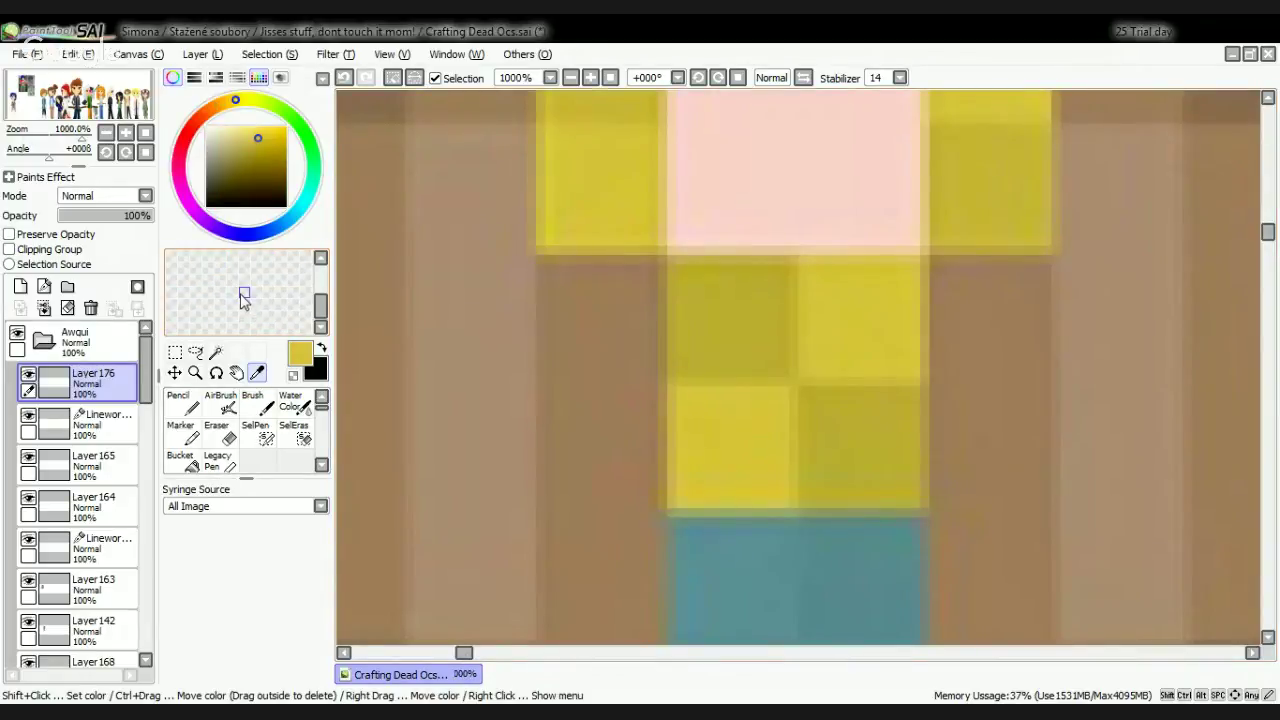
click(208, 316)
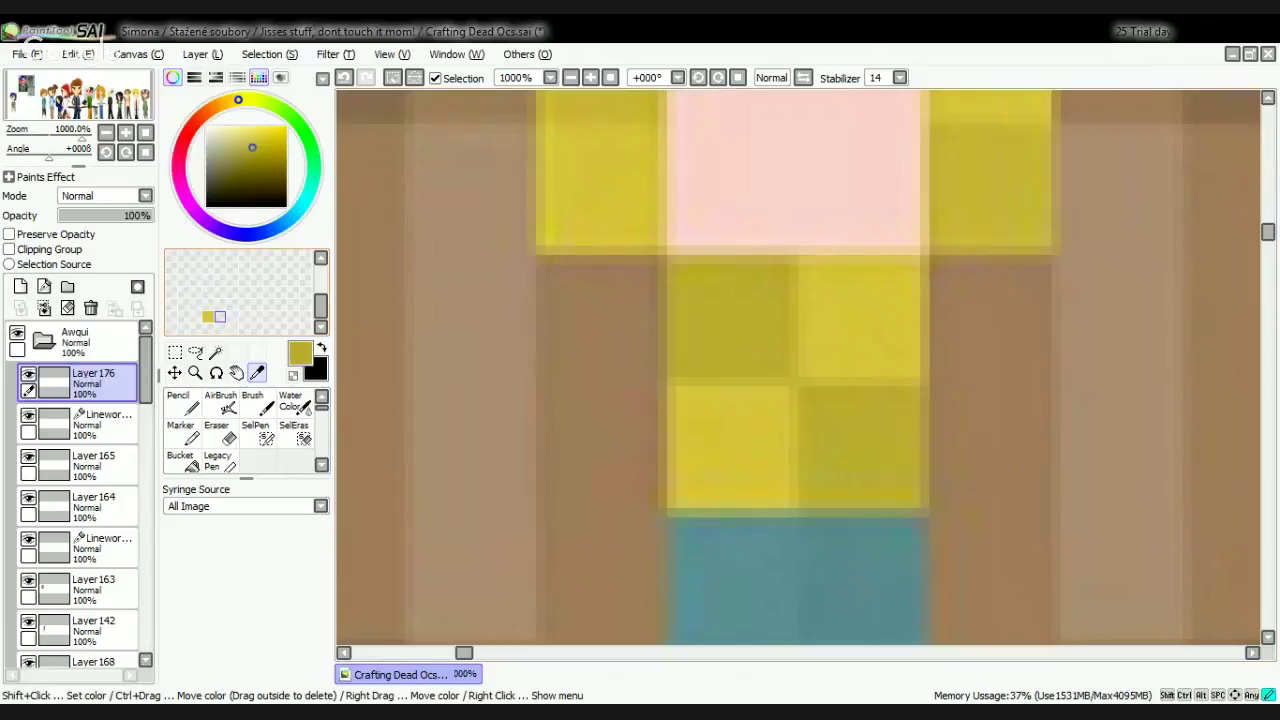
click(220, 316)
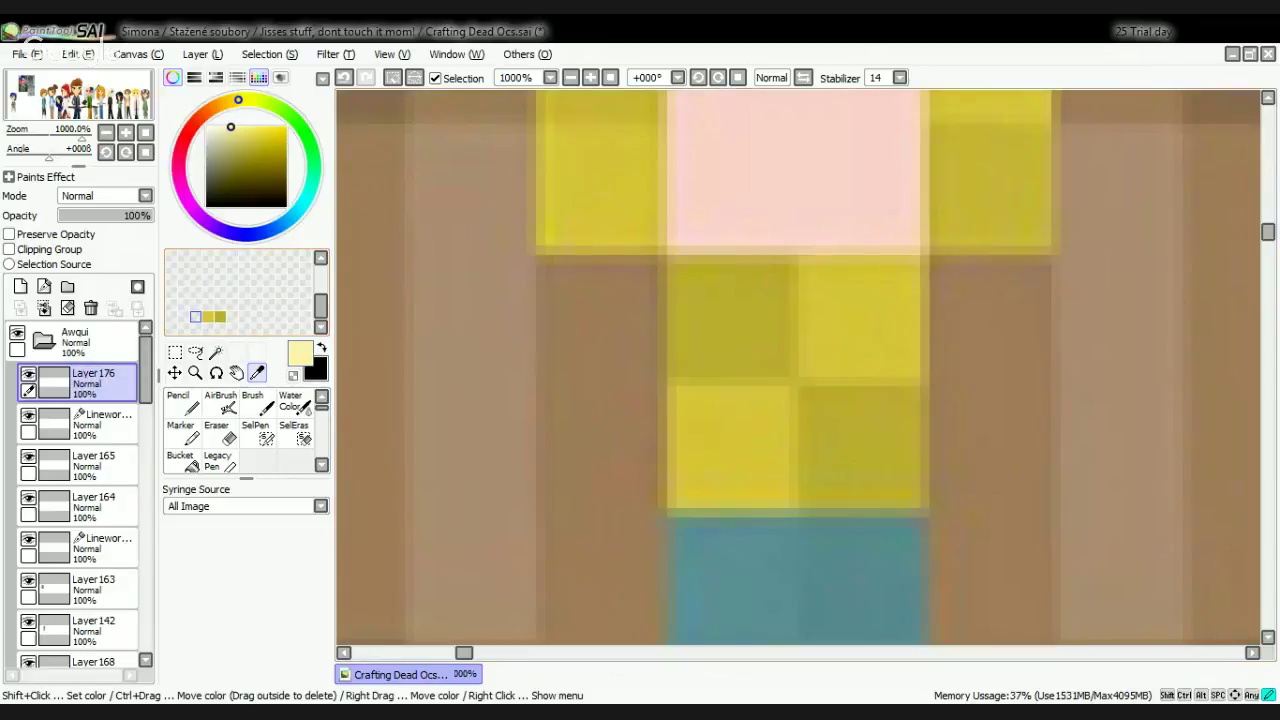
Step: Fill the selected letter A pendant with the bright yellow swatch using the size 20 Pencil
scroll(597, 331, down, 12)
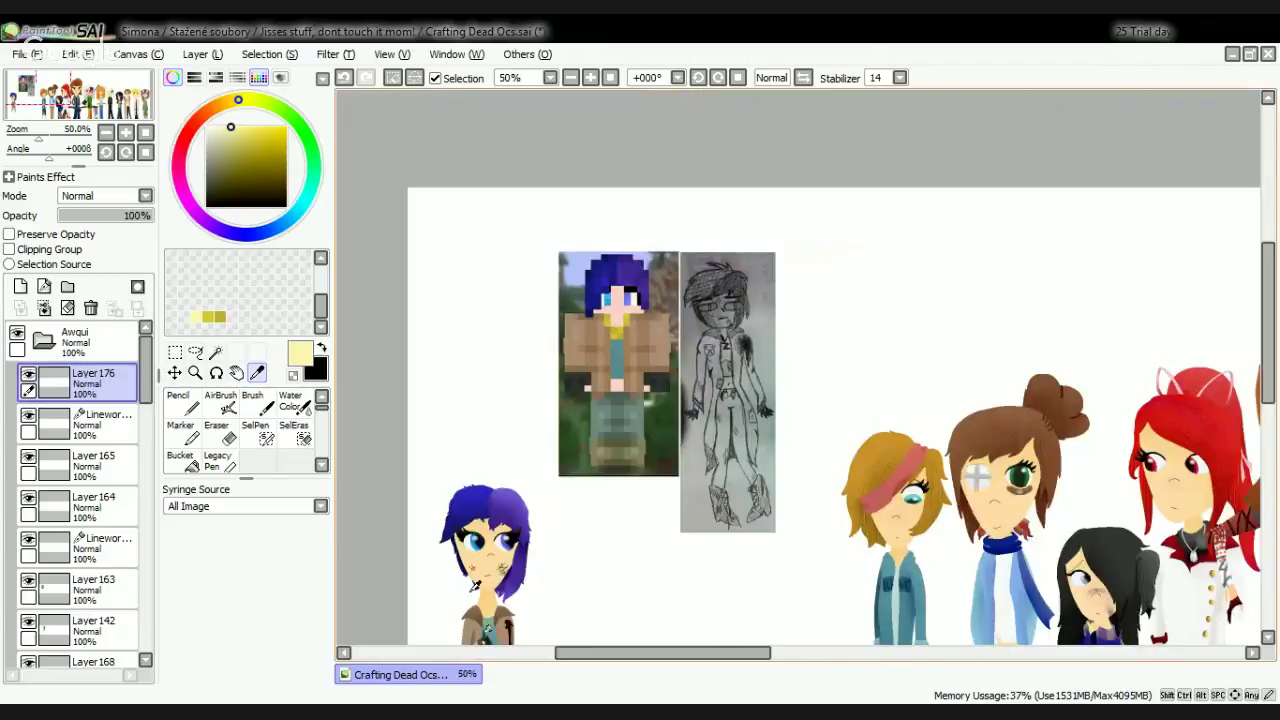
scroll(475, 585, down, 2)
scroll(471, 650, up, 5)
scroll(480, 400, down, 5)
scroll(557, 434, up, 3)
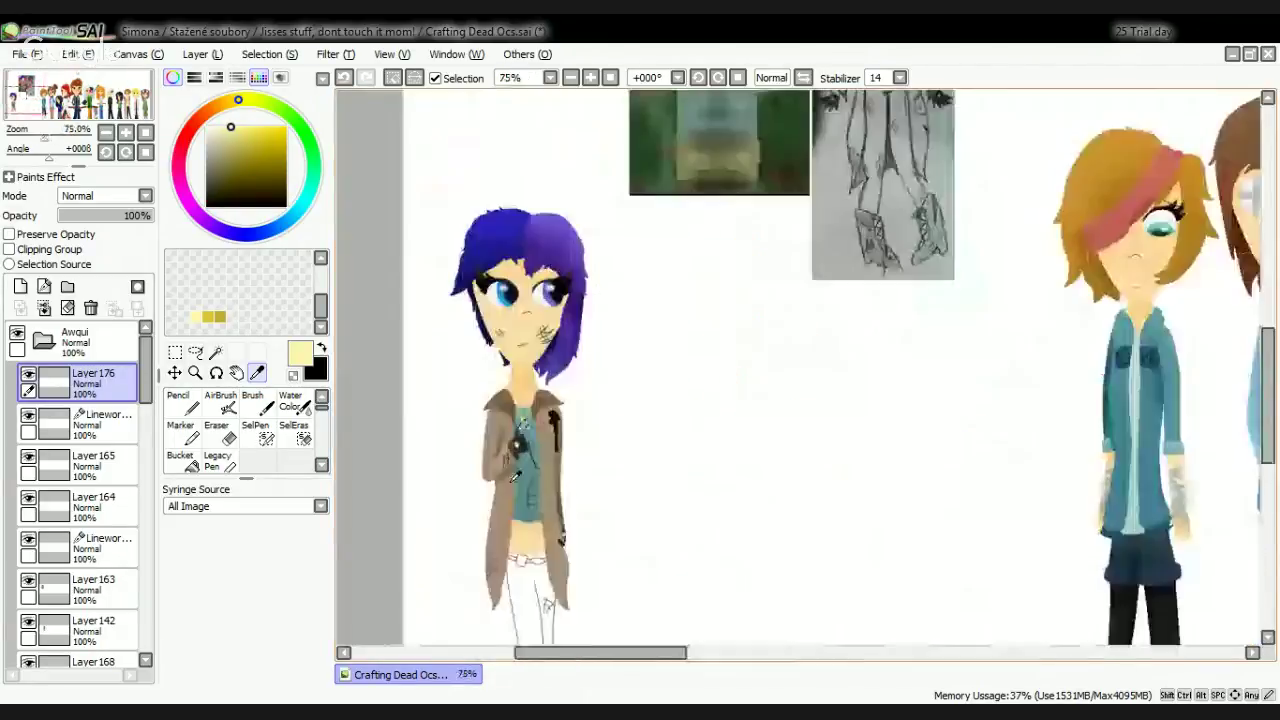
scroll(525, 435, up, 10)
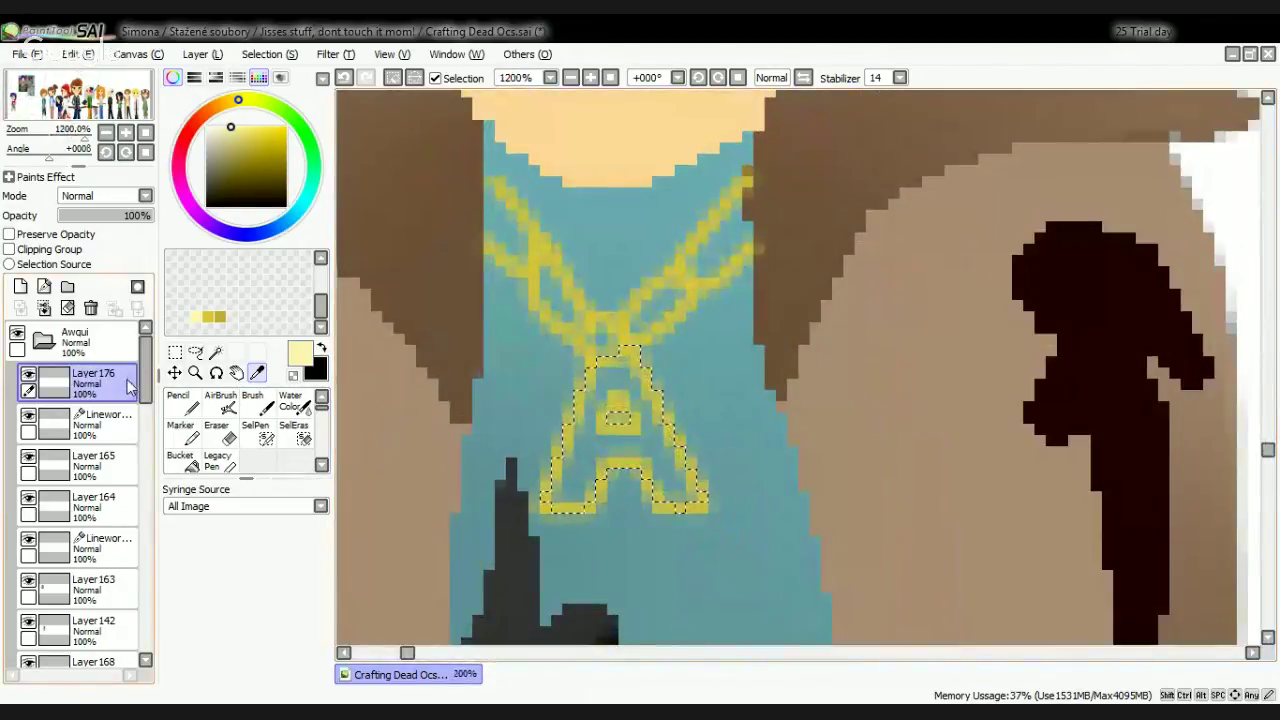
click(180, 402)
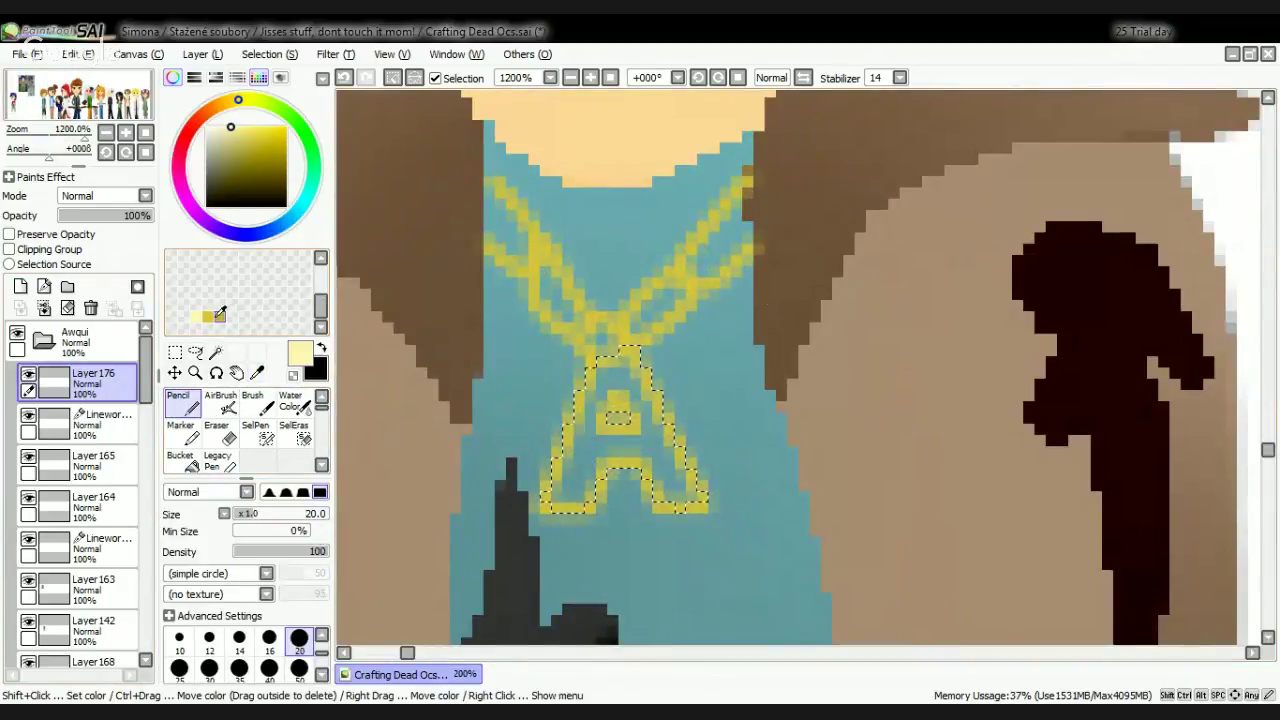
click(220, 315)
click(620, 435)
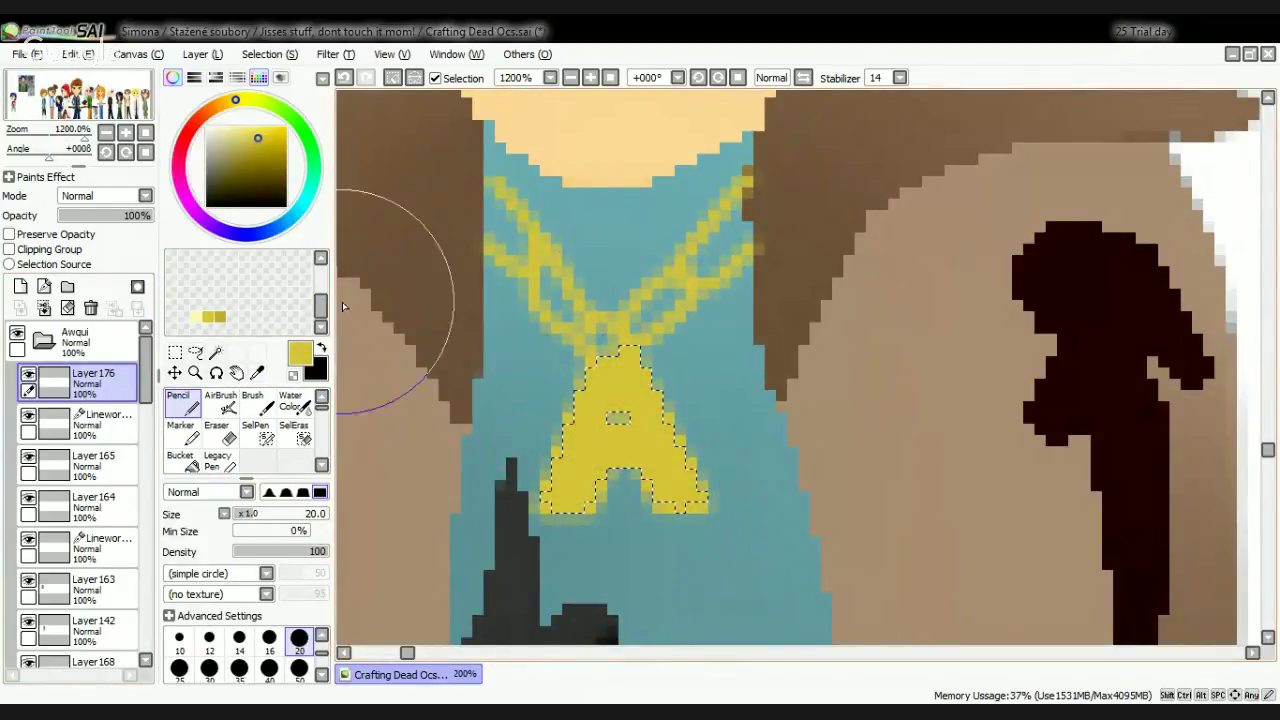
Step: Shade the pendant's lower legs and the area around its hole in darker yellow with the Pencil at sizes 7 and 5
click(215, 316)
click(179, 641)
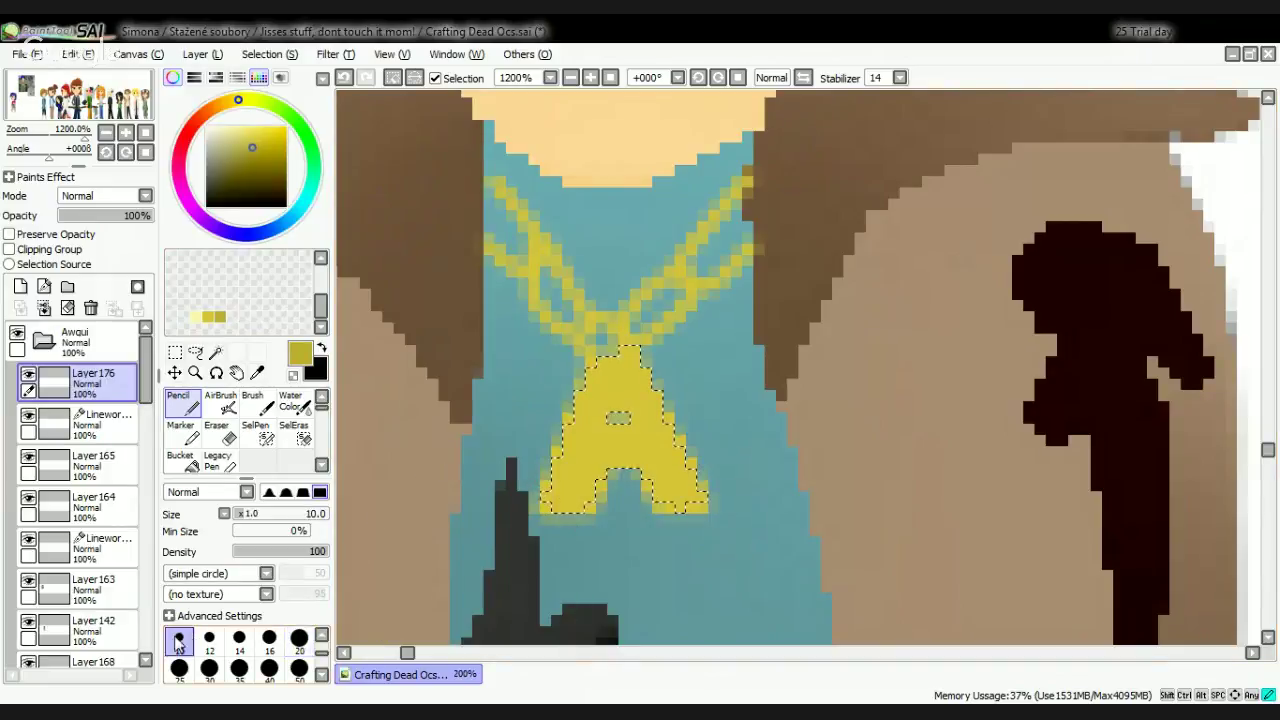
scroll(609, 506, up, 1)
scroll(240, 662, up, 2)
click(241, 670)
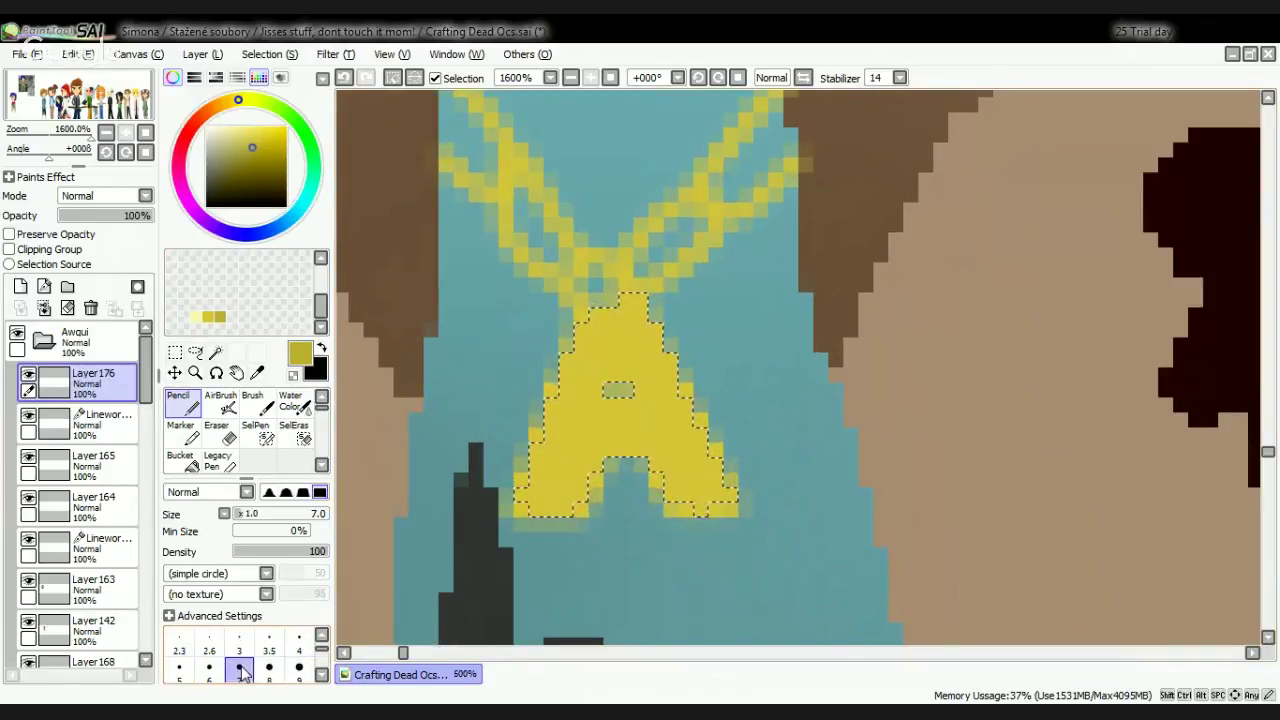
mouse_move(560, 540)
mouse_down()
mouse_move(580, 491)
mouse_move(623, 489)
mouse_move(651, 517)
mouse_move(675, 515)
mouse_up()
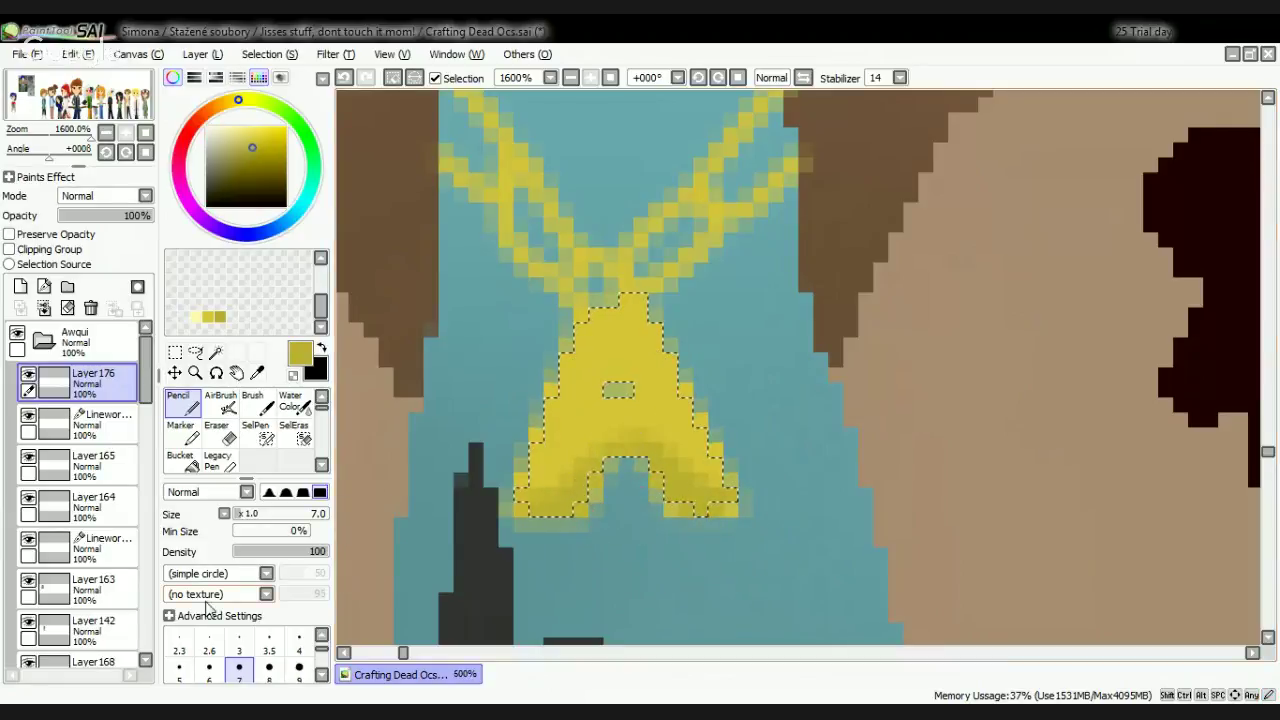
click(180, 680)
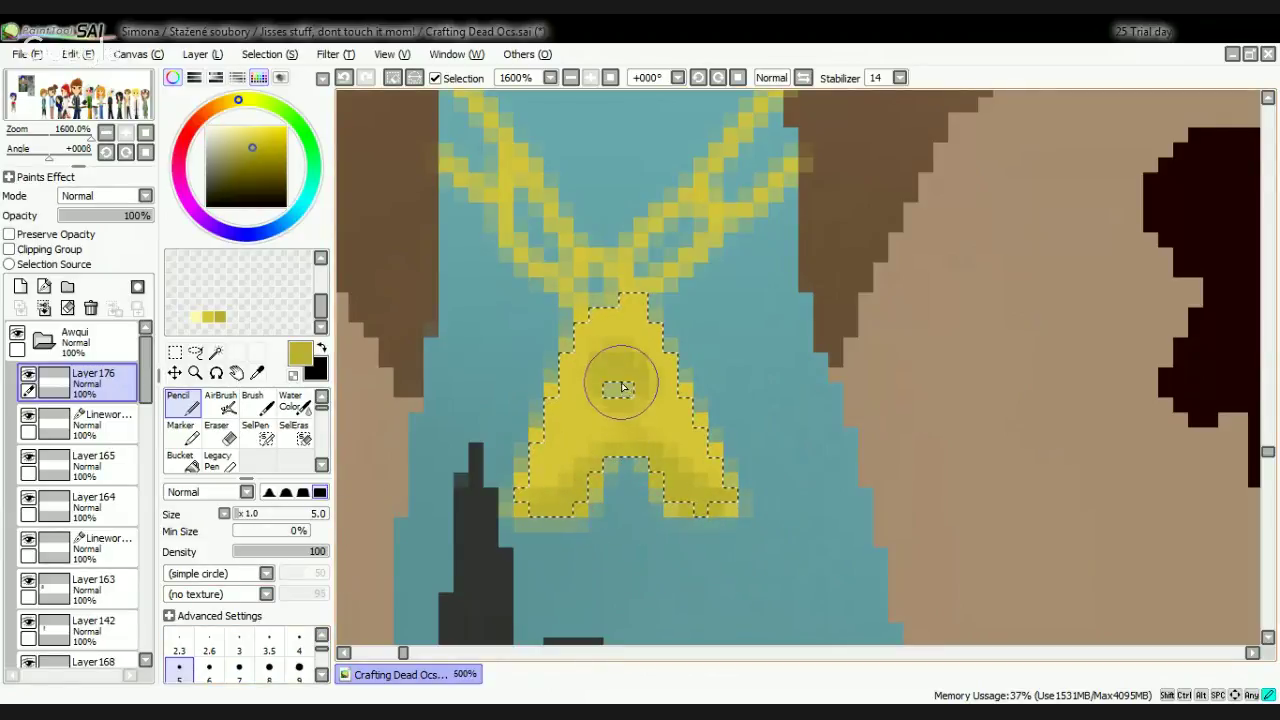
Step: Blend the pendant's darker yellow shading with the Blur tool at size 2
scroll(250, 440, down, 2)
click(290, 460)
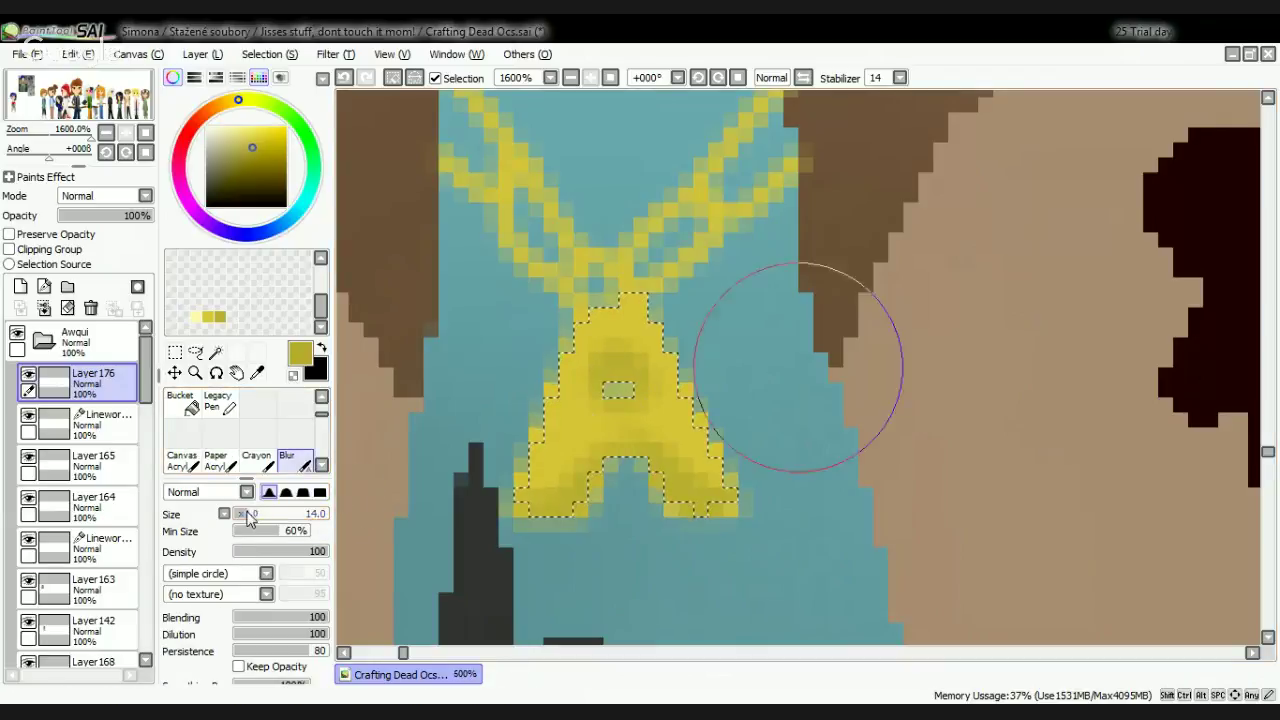
drag(245, 518, 238, 516)
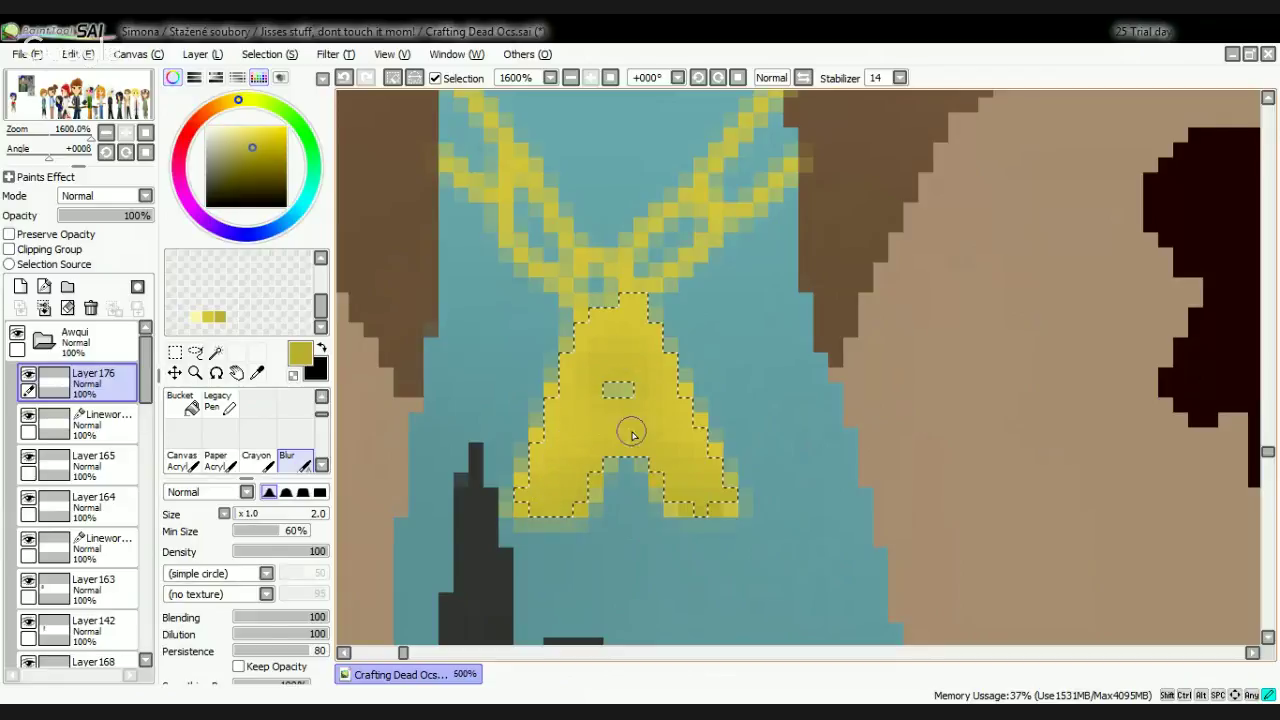
Step: Draw two diagonal pale yellow highlight streaks across the pendant with the size 1 Pencil
scroll(240, 430, up, 2)
click(180, 402)
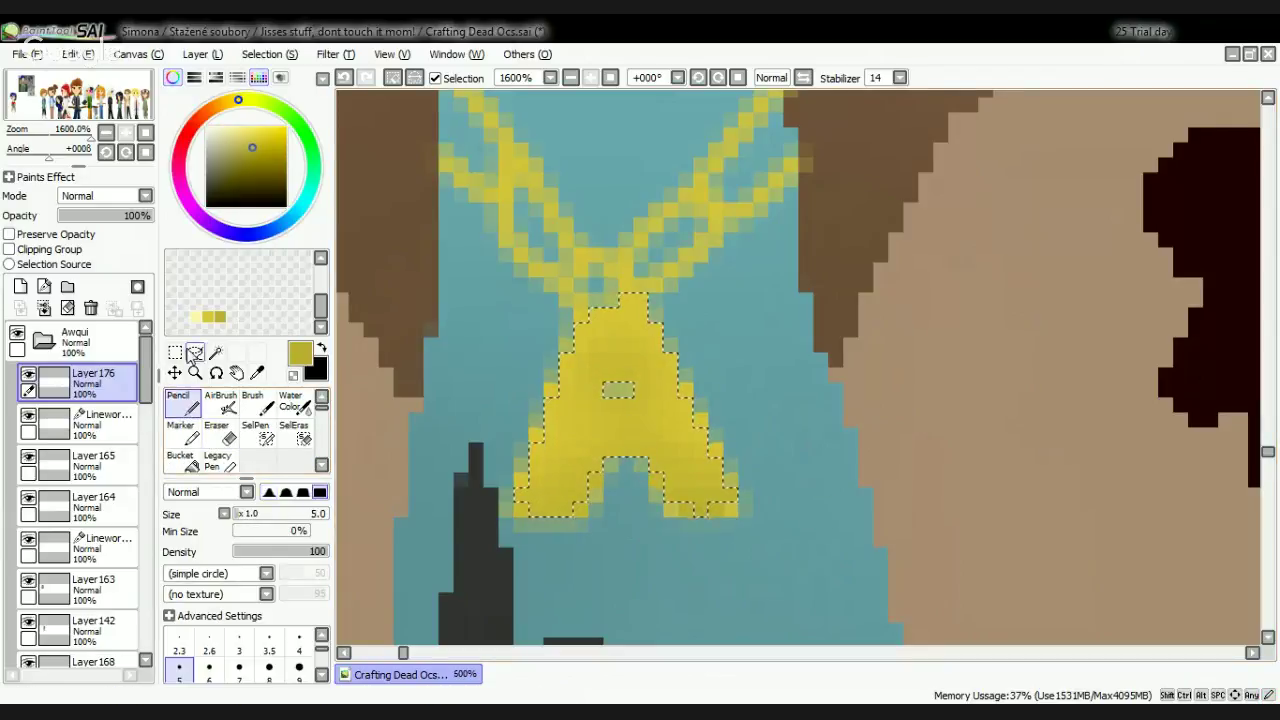
click(230, 127)
click(239, 645)
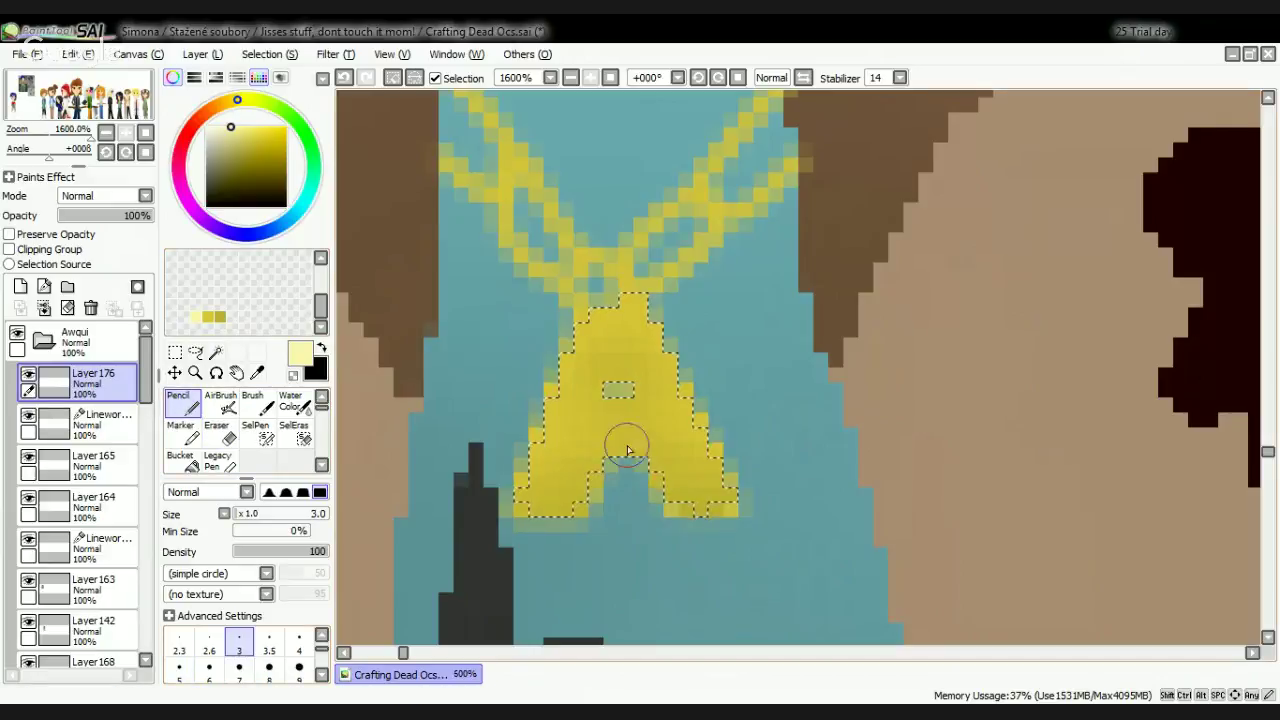
click(179, 643)
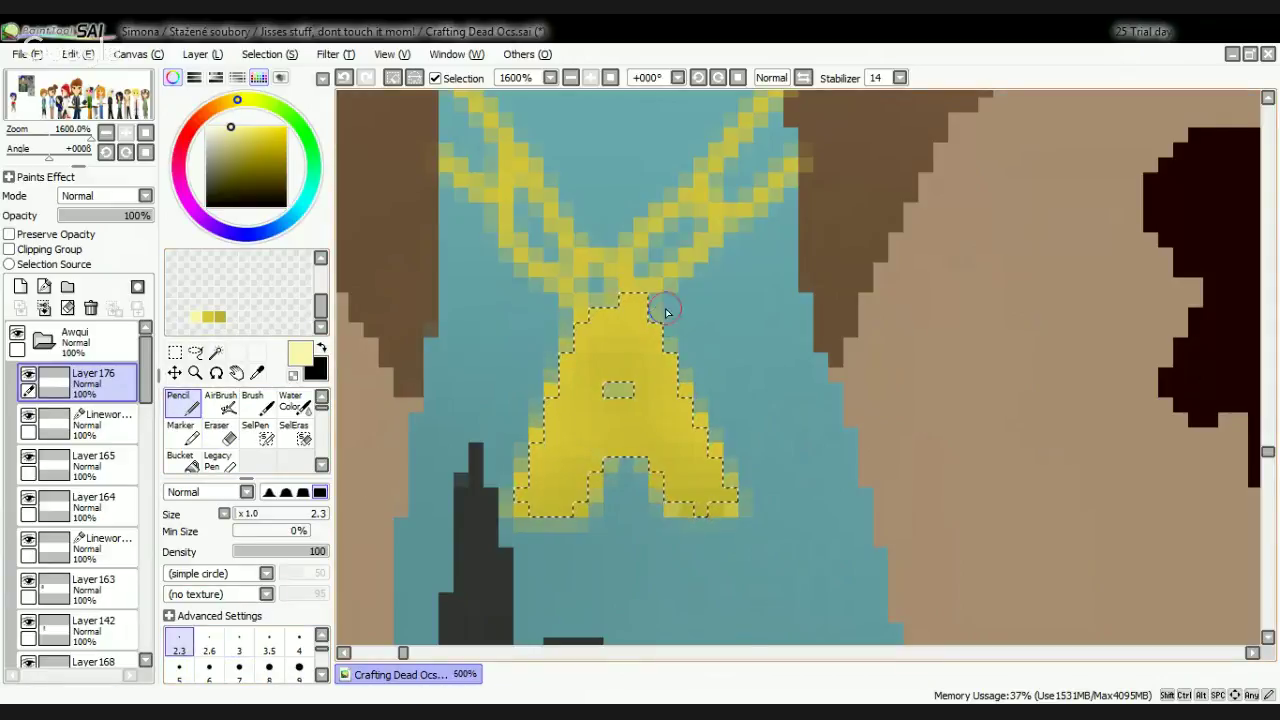
scroll(262, 650, up, 1)
click(239, 645)
drag(662, 330, 487, 582)
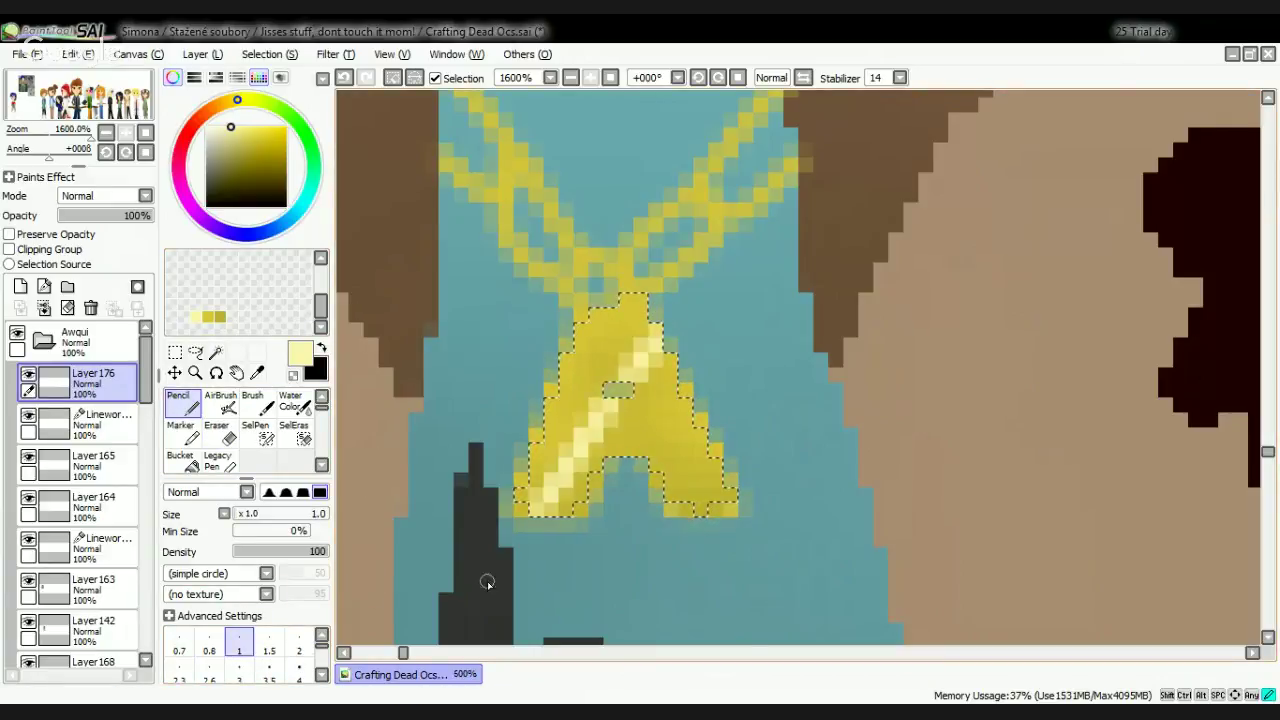
key(ctrl+z)
drag(656, 326, 550, 395)
drag(692, 400, 570, 506)
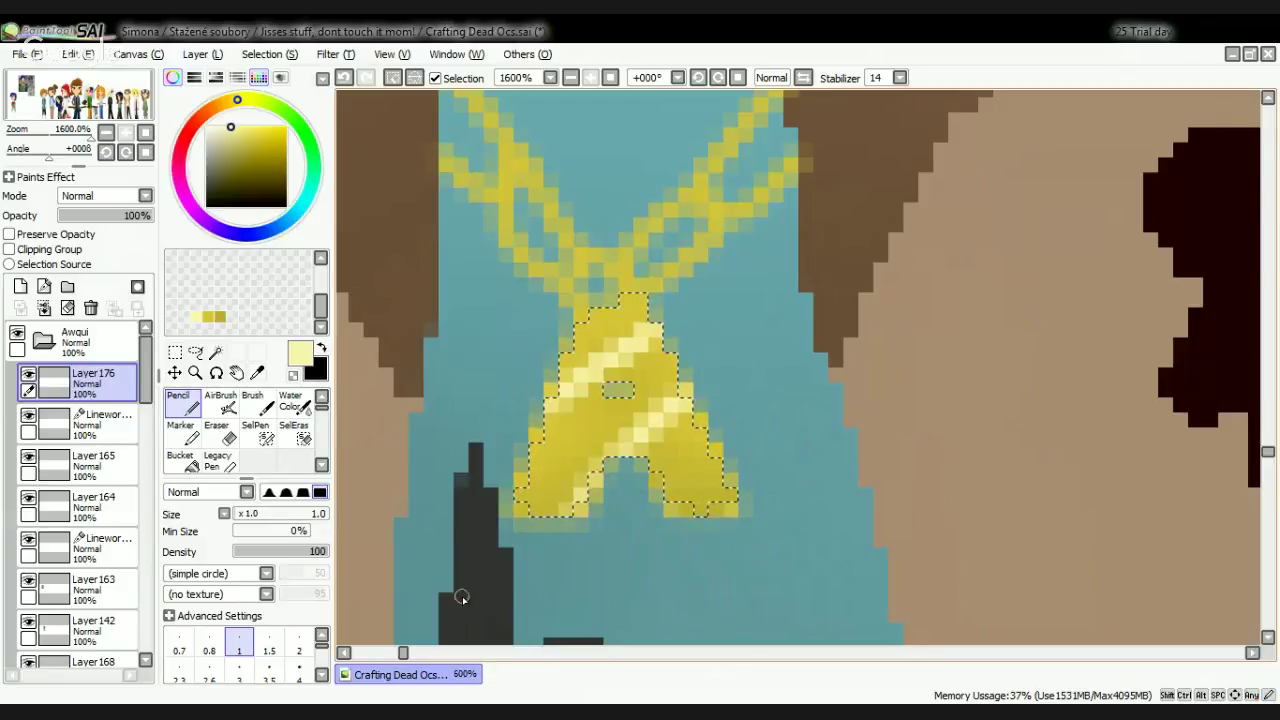
Step: Widen the pendant's lower pale yellow highlight streak with the Pencil at size 2
click(299, 645)
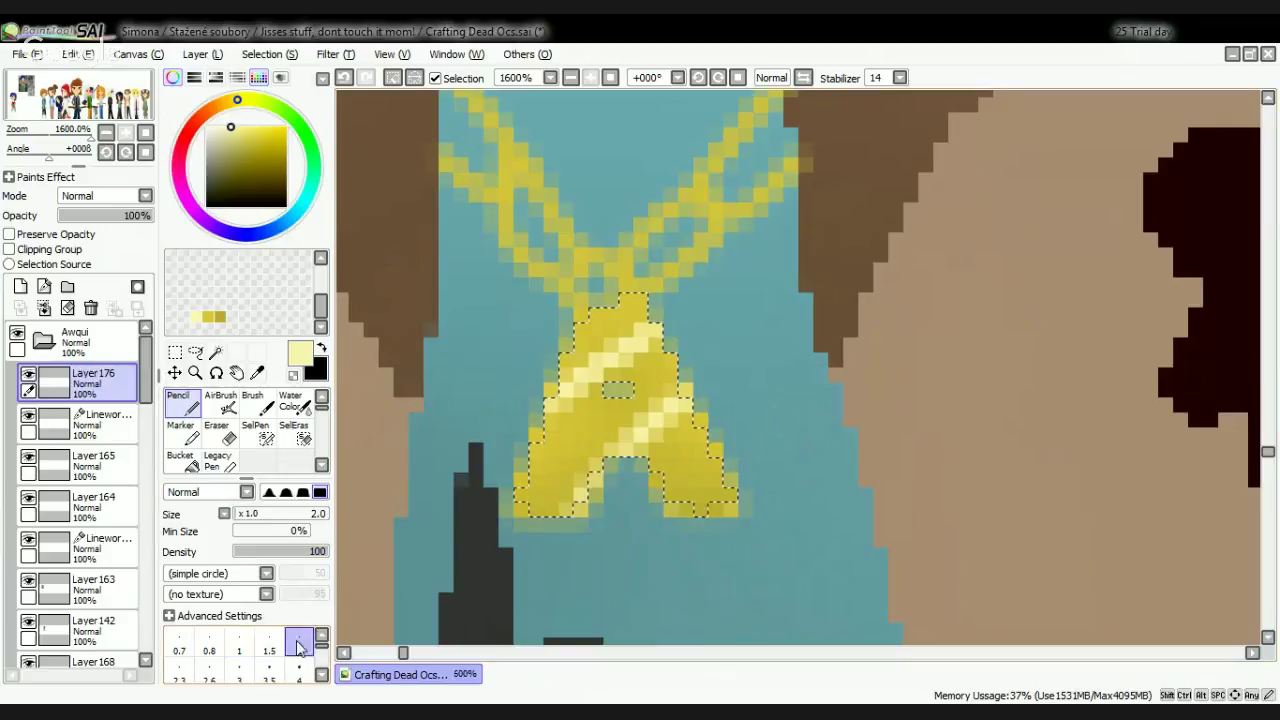
drag(690, 410, 605, 458)
drag(690, 386, 550, 514)
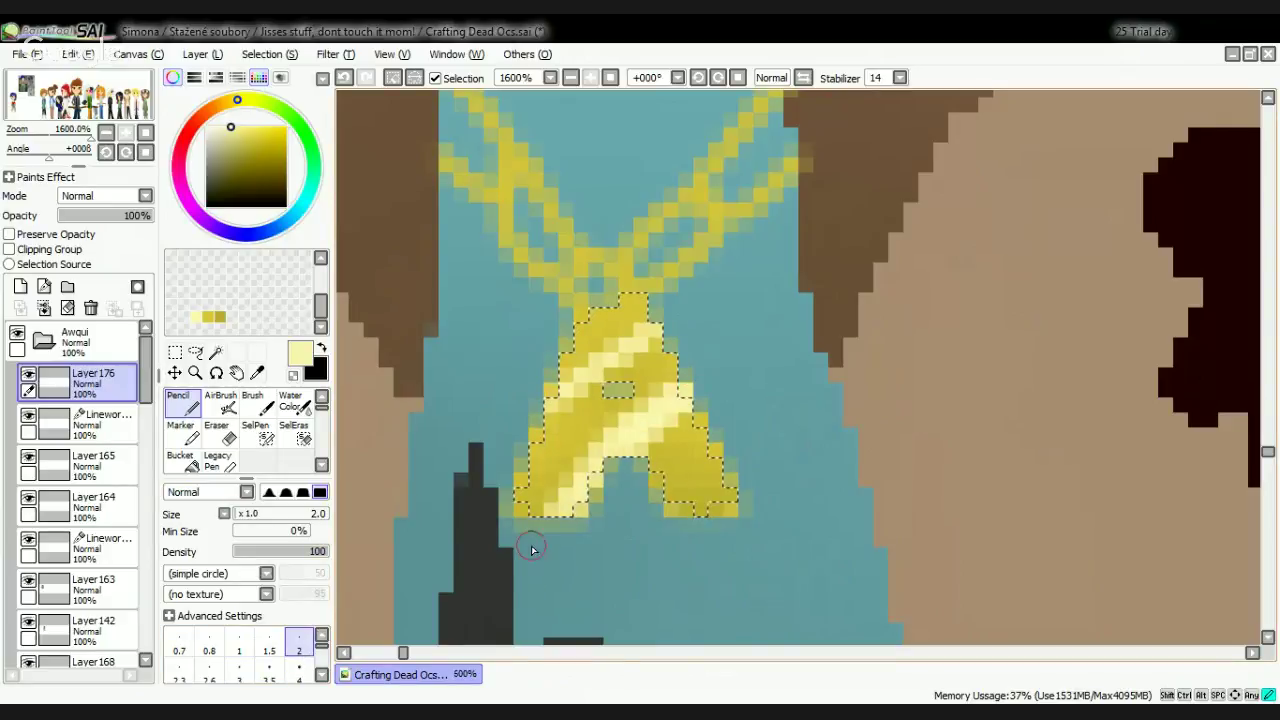
Step: Soften both pendant highlights with the Blur tool at size 1 and clear the selection
scroll(303, 437, down, 2)
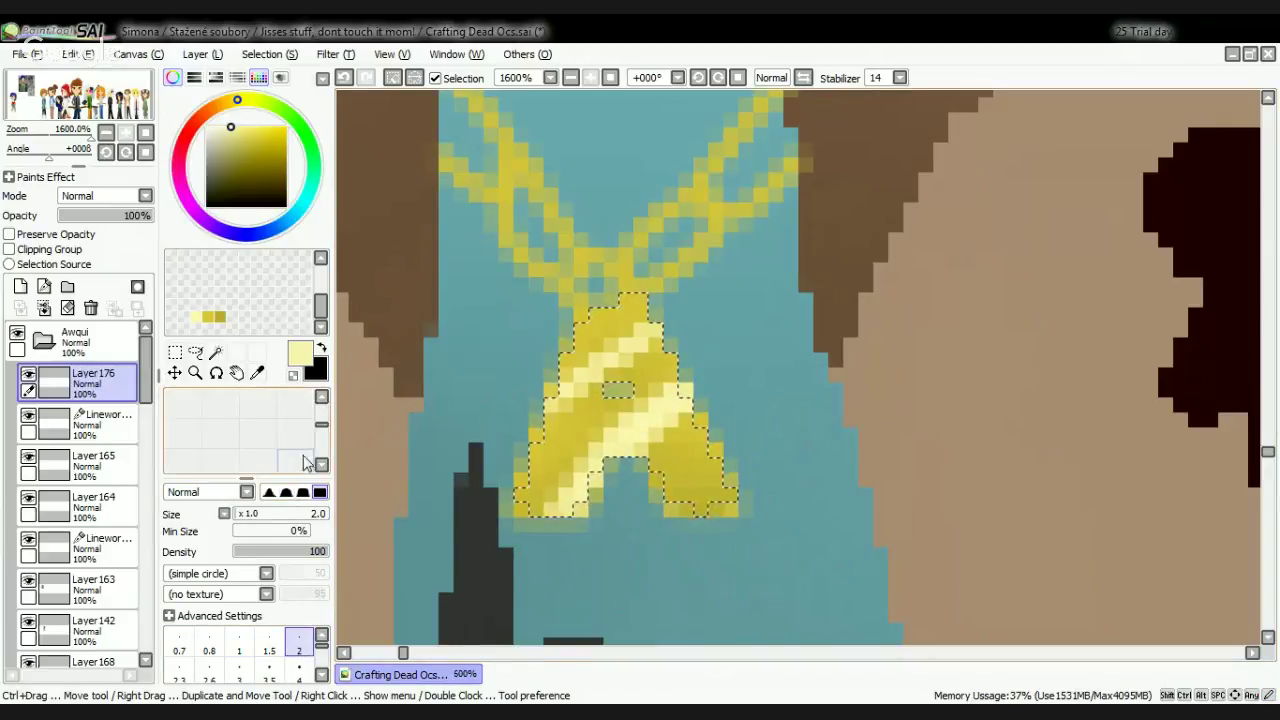
scroll(303, 437, up, 1)
click(293, 460)
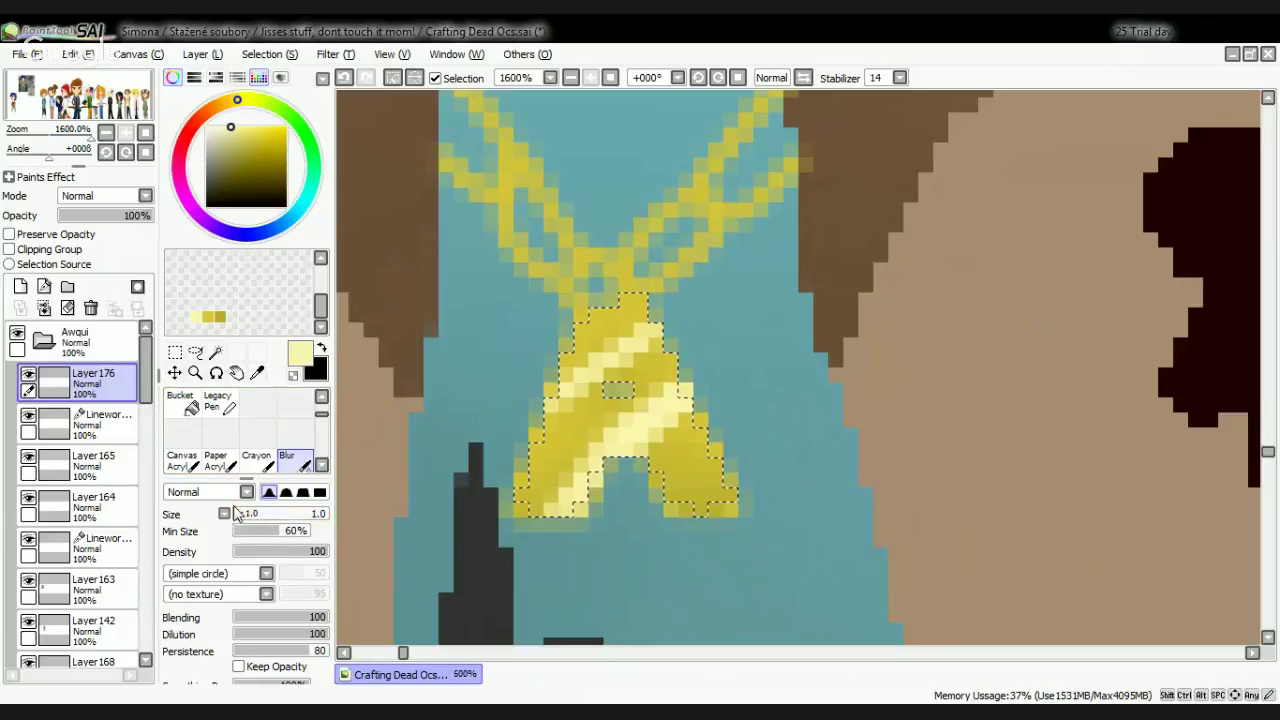
mouse_move(677, 390)
mouse_down()
mouse_move(633, 447)
mouse_move(634, 420)
mouse_move(594, 465)
mouse_up()
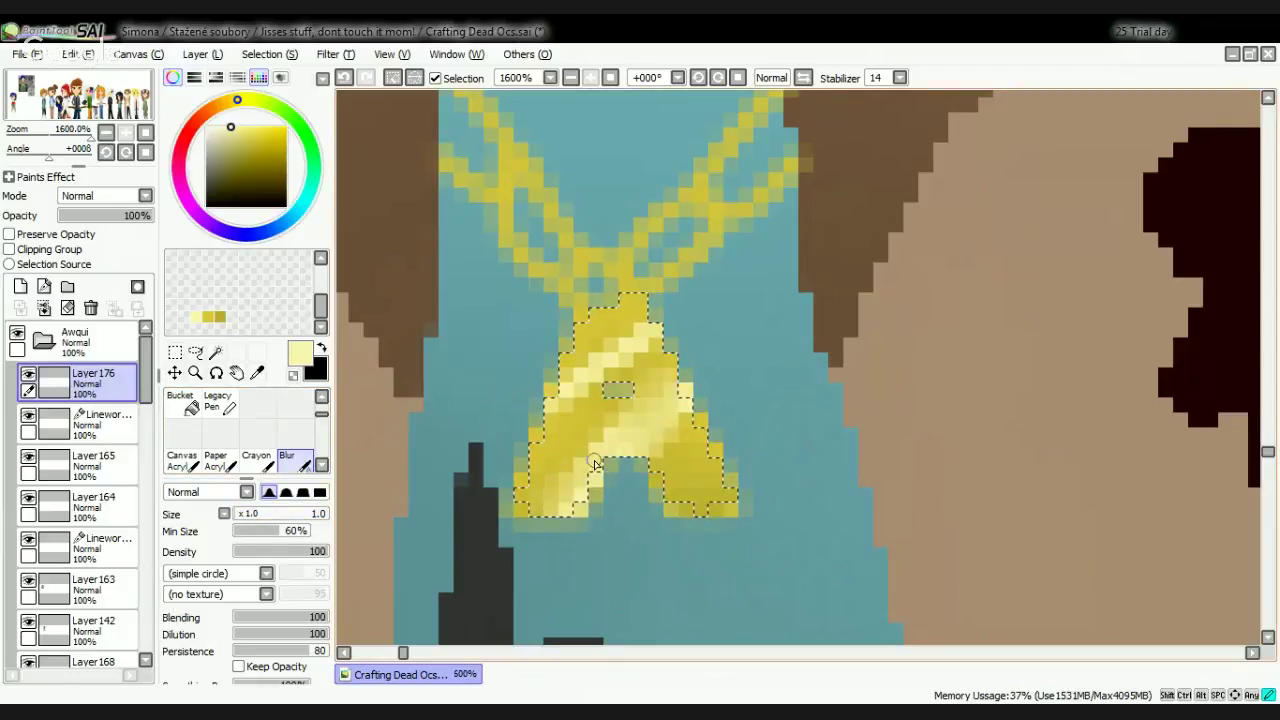
mouse_move(660, 332)
mouse_down()
mouse_move(570, 405)
mouse_move(661, 341)
mouse_up()
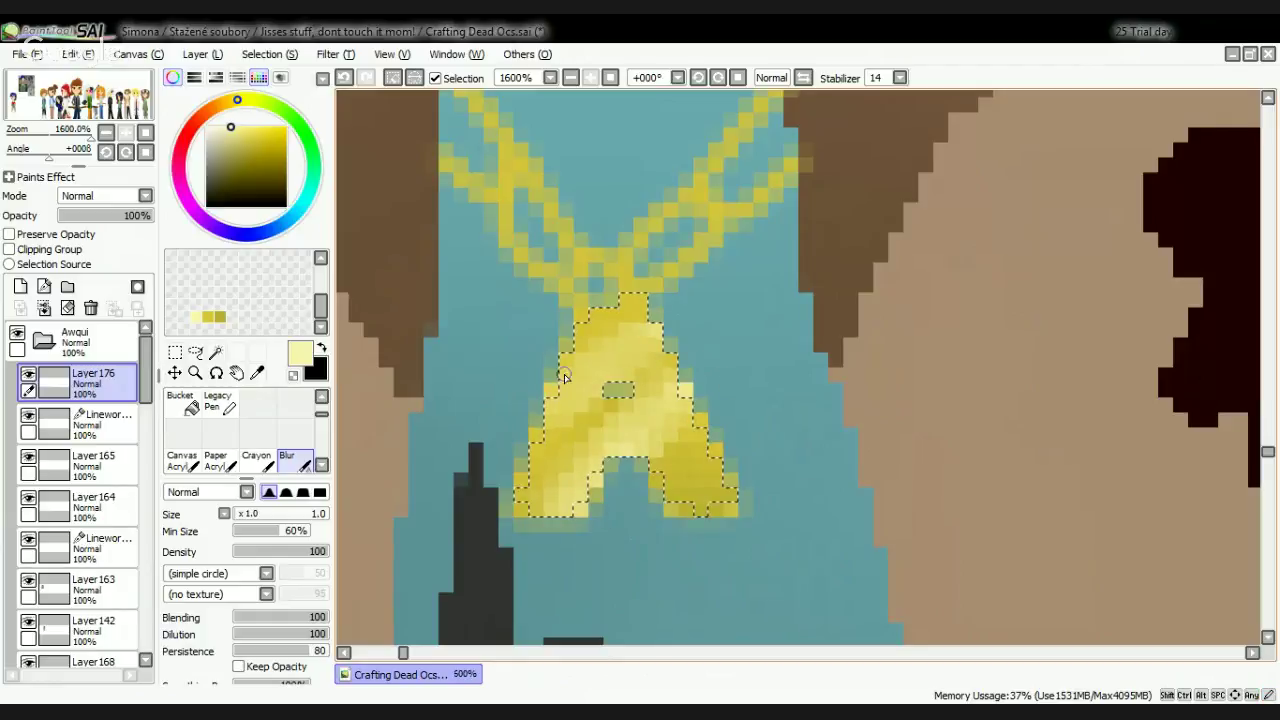
click(393, 79)
scroll(688, 358, down, 3)
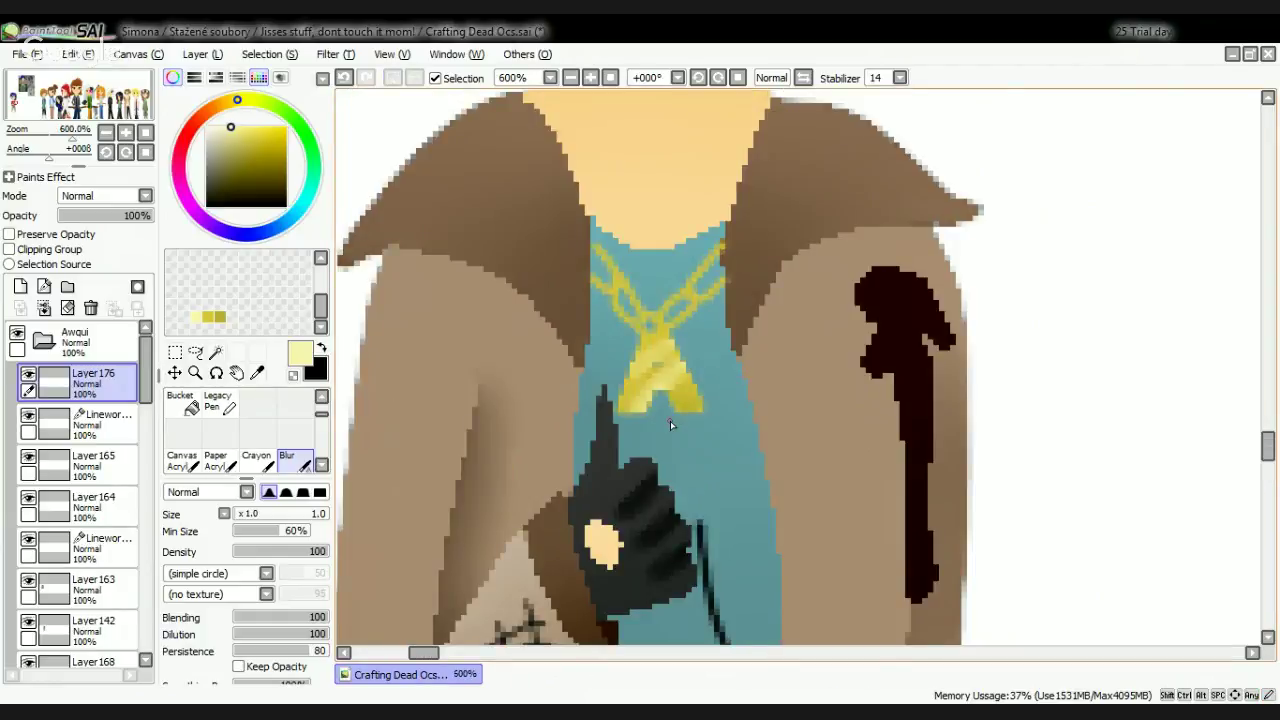
scroll(670, 425, down, 5)
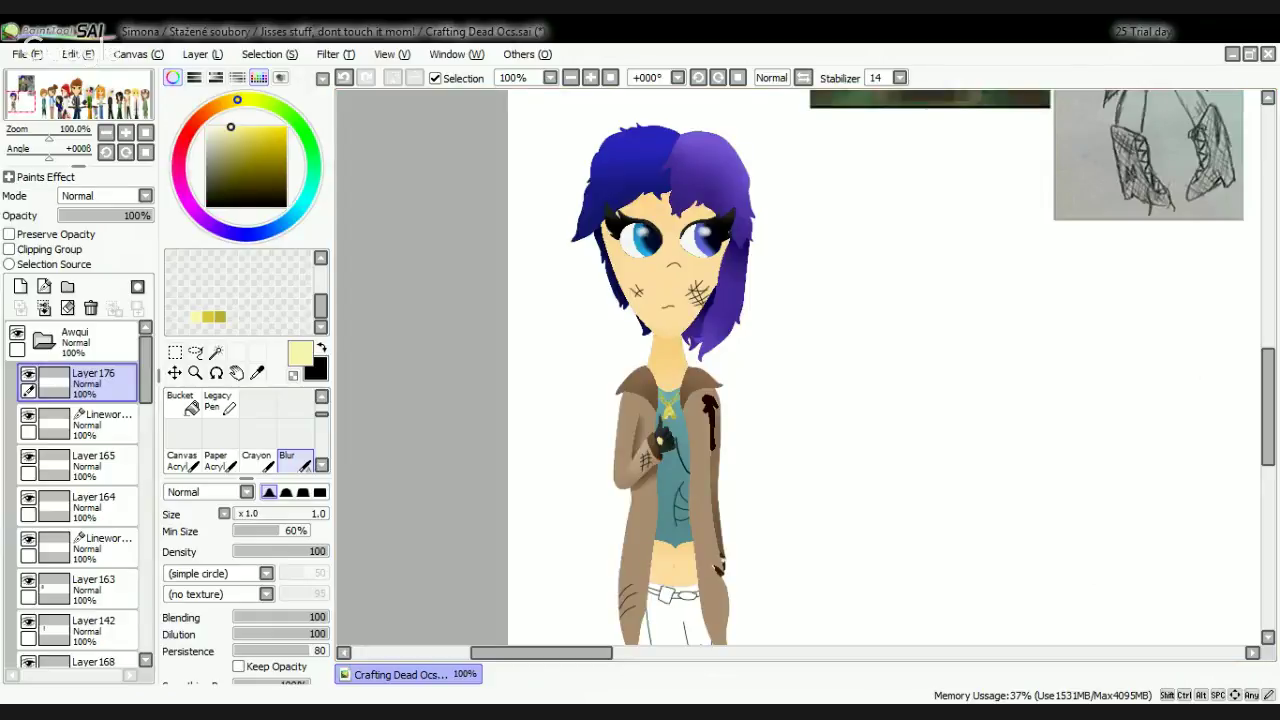
key(alt+Tab)
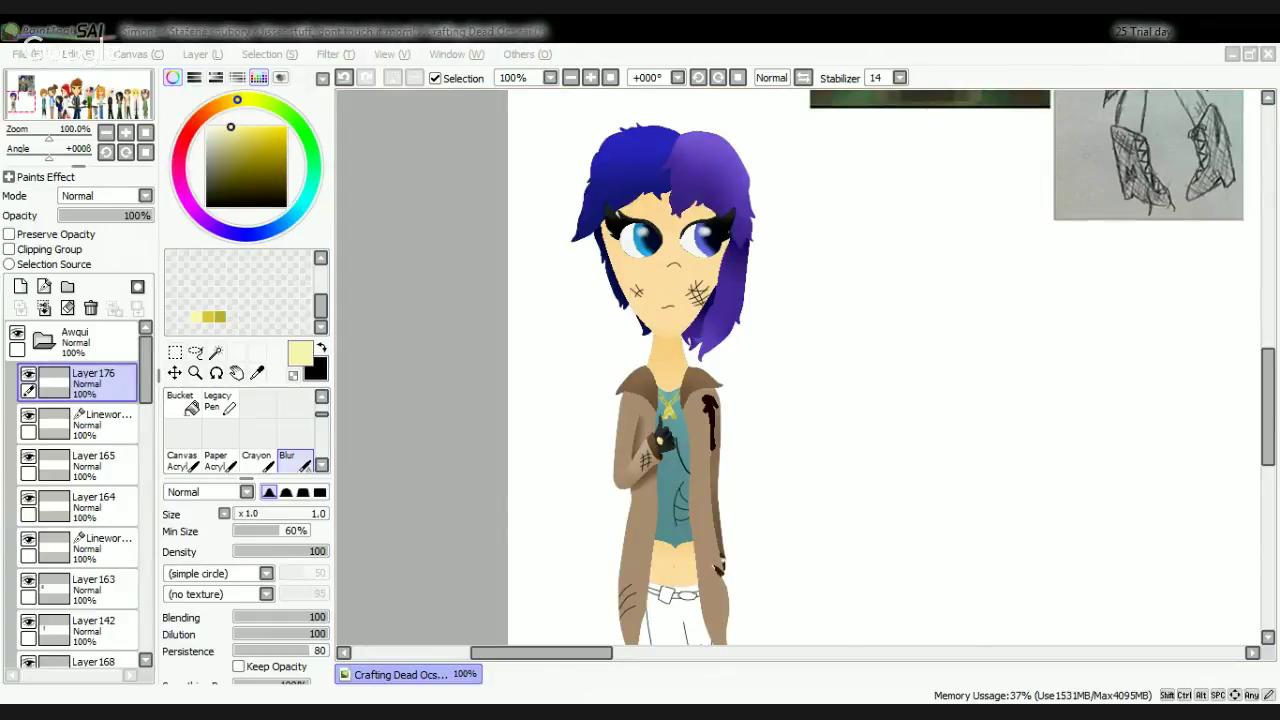
click(1197, 38)
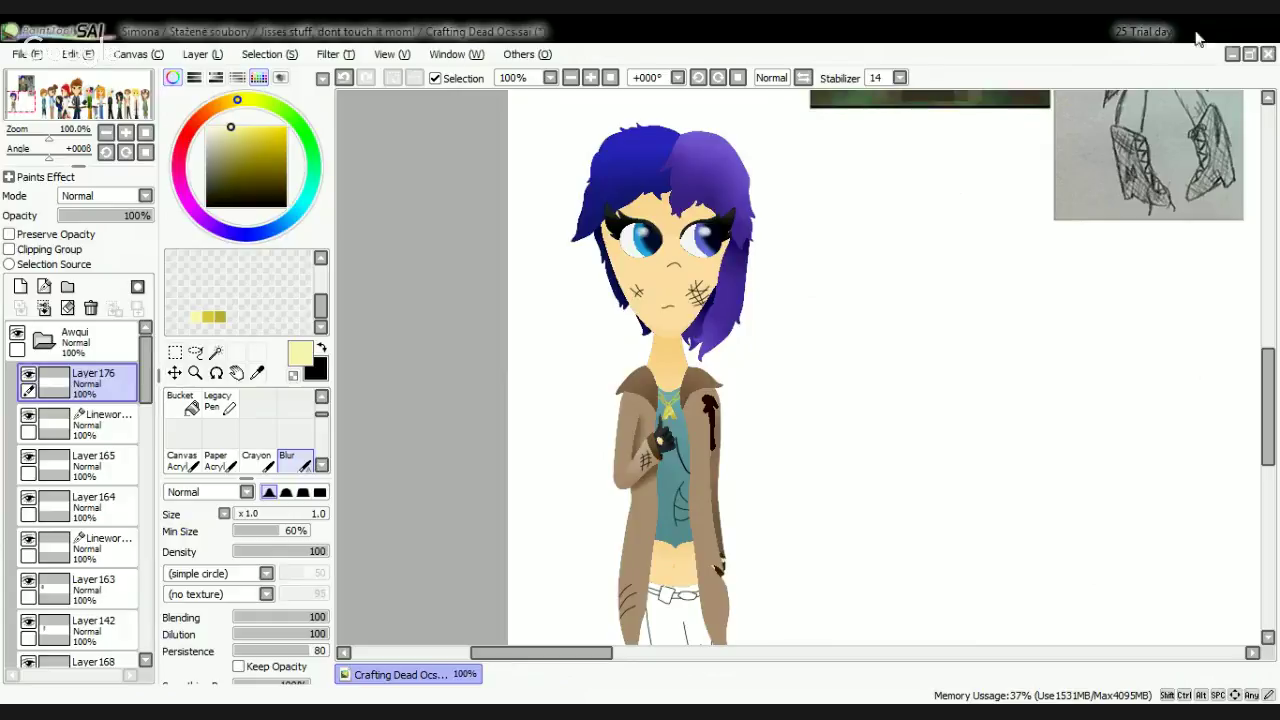
scroll(676, 571, up, 2)
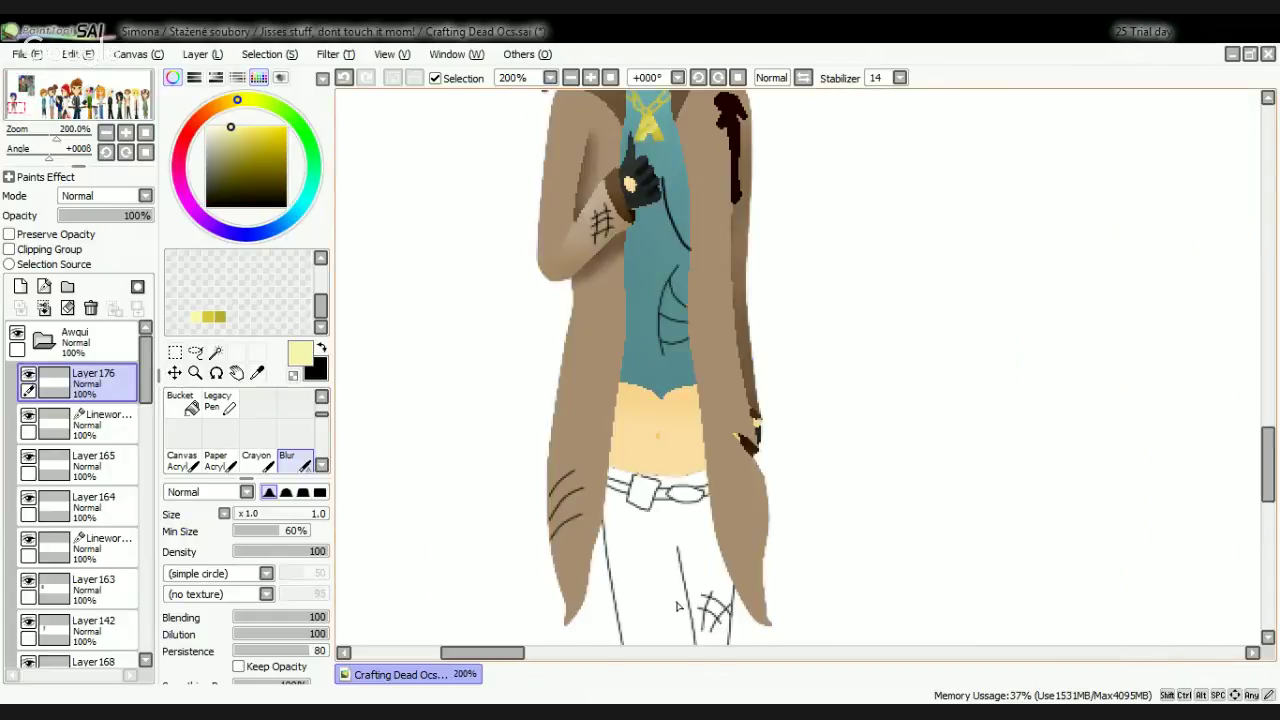
scroll(105, 600, down, 6)
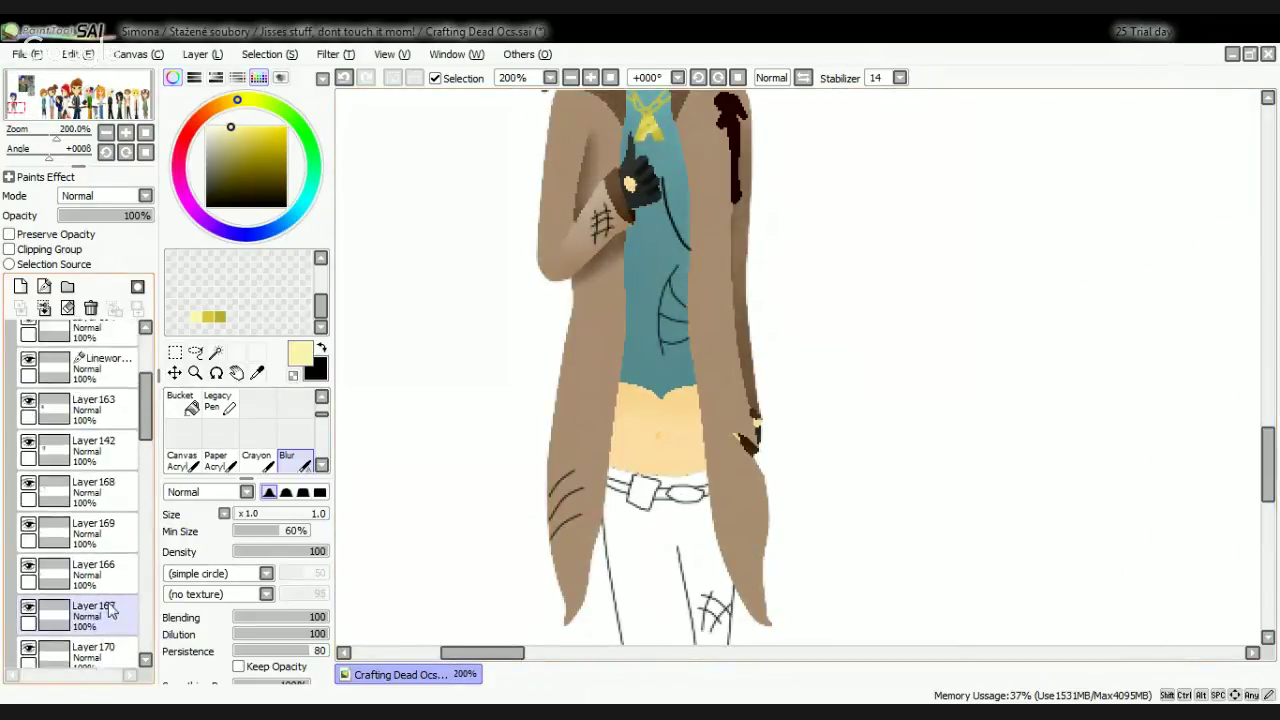
Step: Select the trousers below the belt with the Magic Wand on the character's linework layer
scroll(112, 611, down, 3)
click(108, 541)
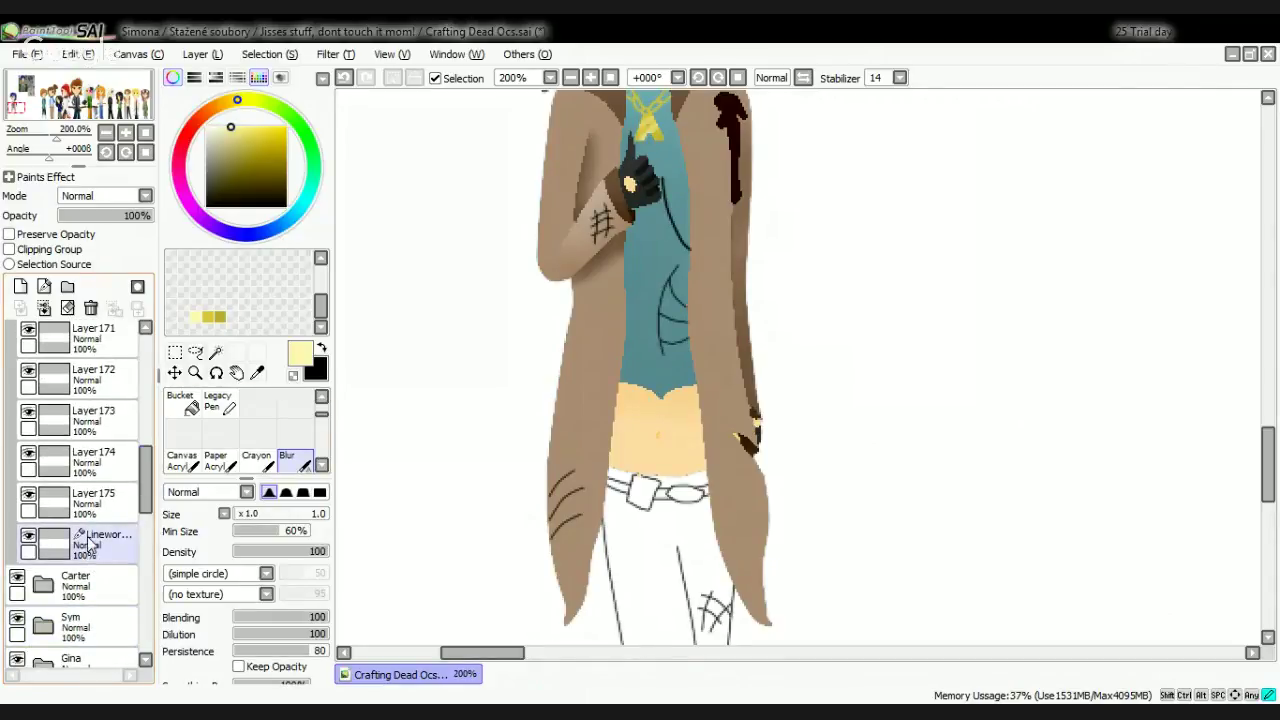
click(216, 354)
scroll(710, 472, down, 3)
scroll(828, 456, up, 4)
click(828, 456)
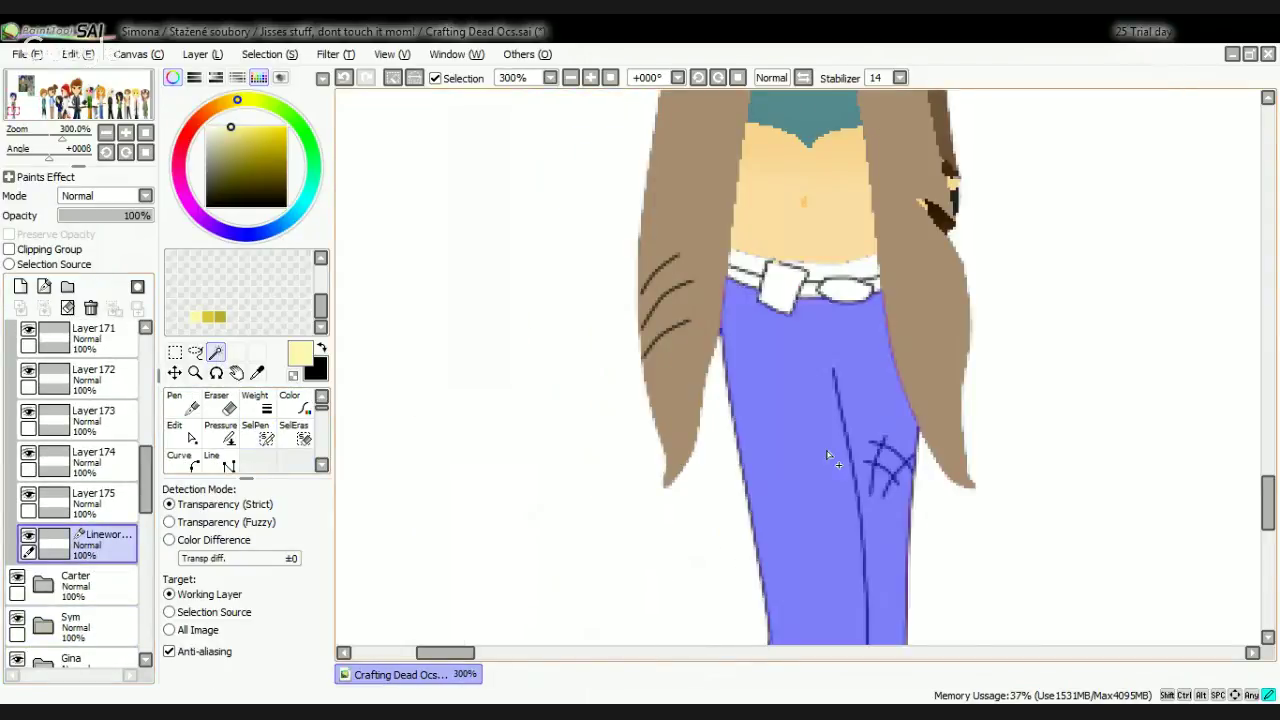
Step: Add the waistband areas above the belt to the trouser selection and create a new layer for the trouser colour
scroll(872, 253, up, 4)
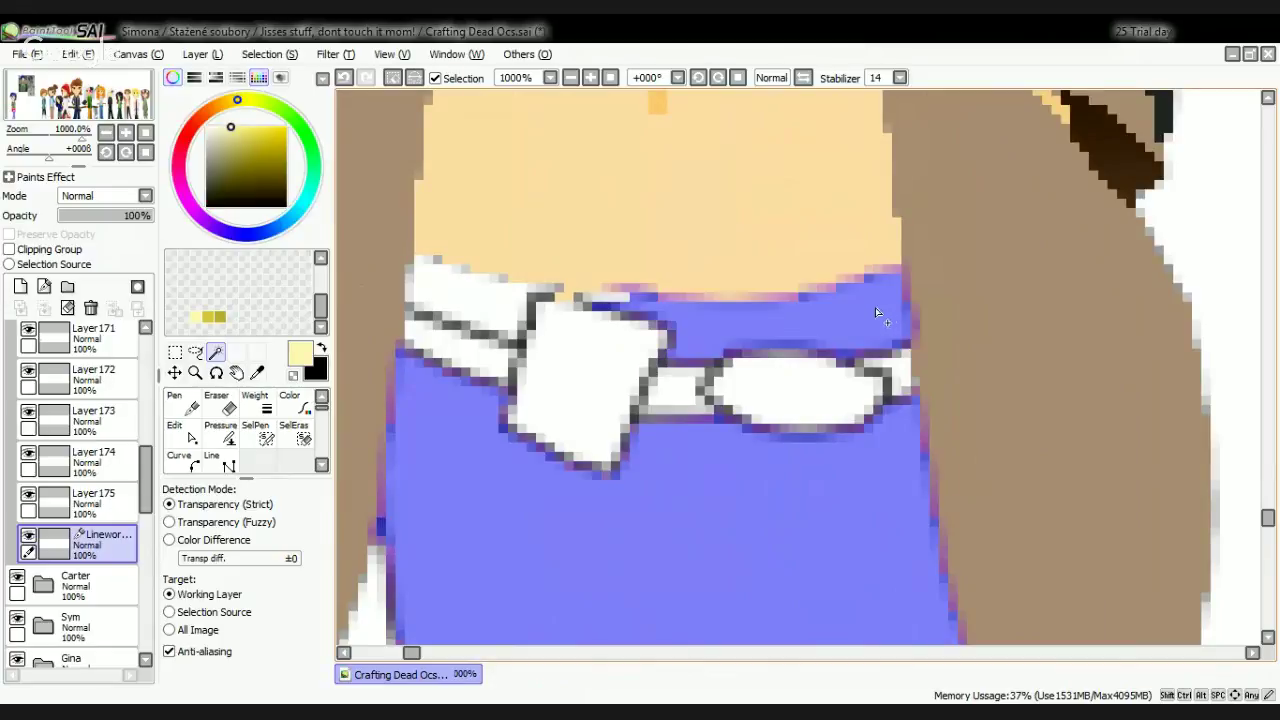
click(488, 293)
scroll(608, 293, up, 2)
click(613, 302)
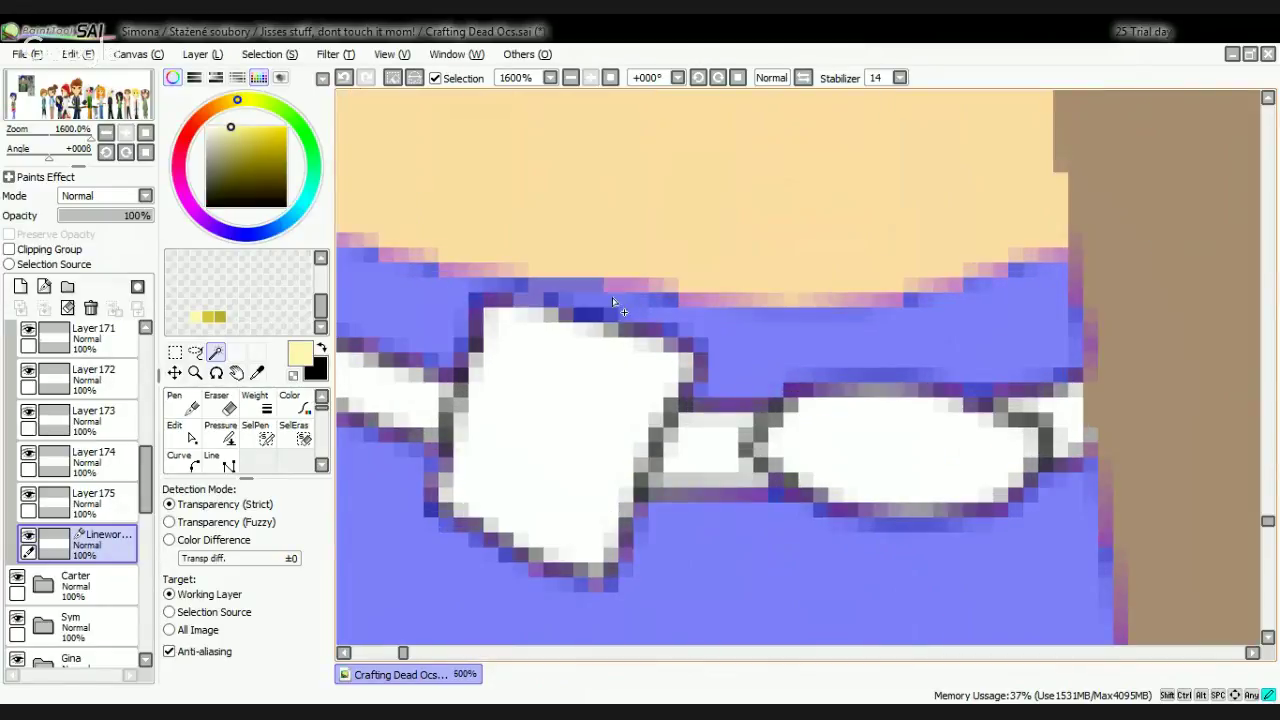
scroll(548, 300, down, 8)
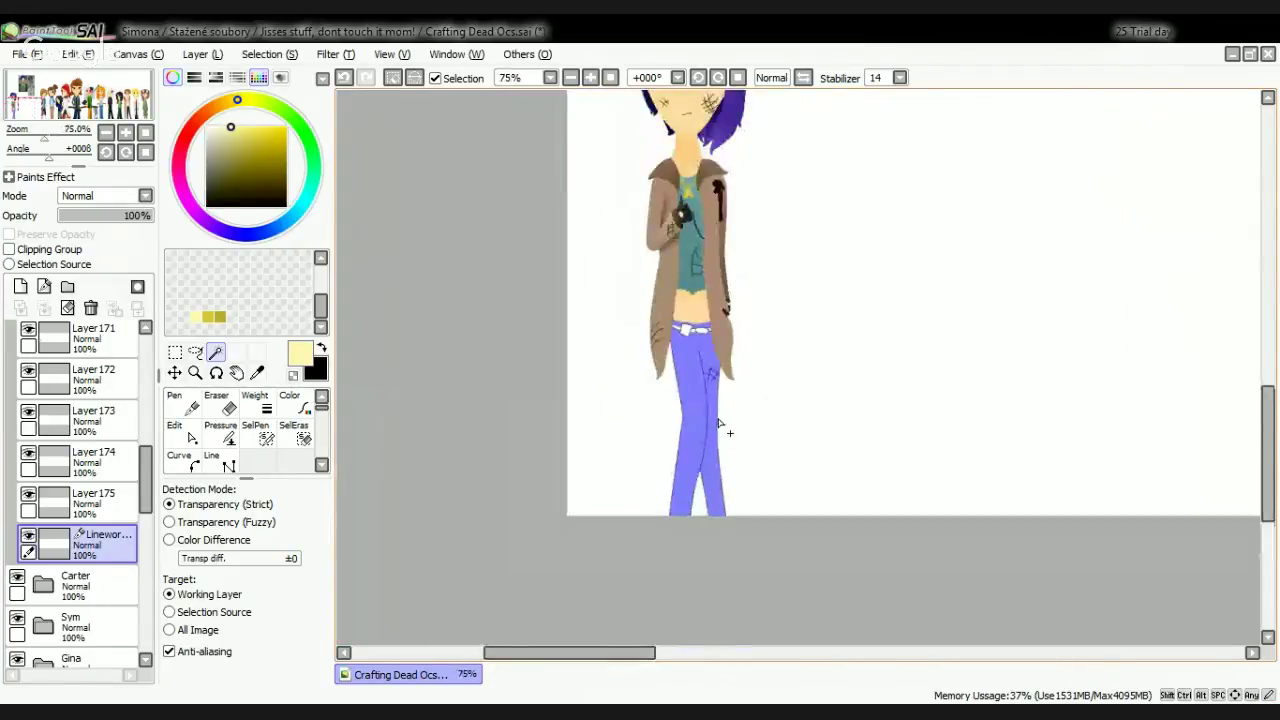
scroll(709, 425, up, 2)
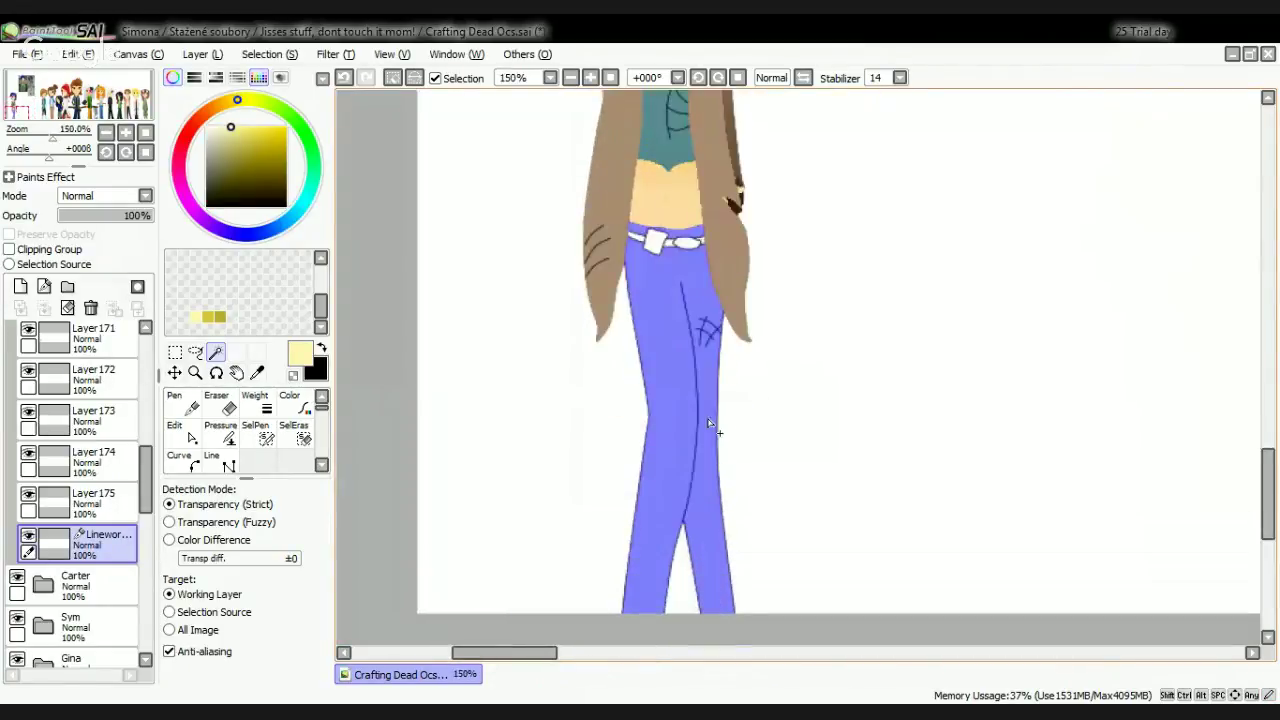
click(20, 286)
click(185, 405)
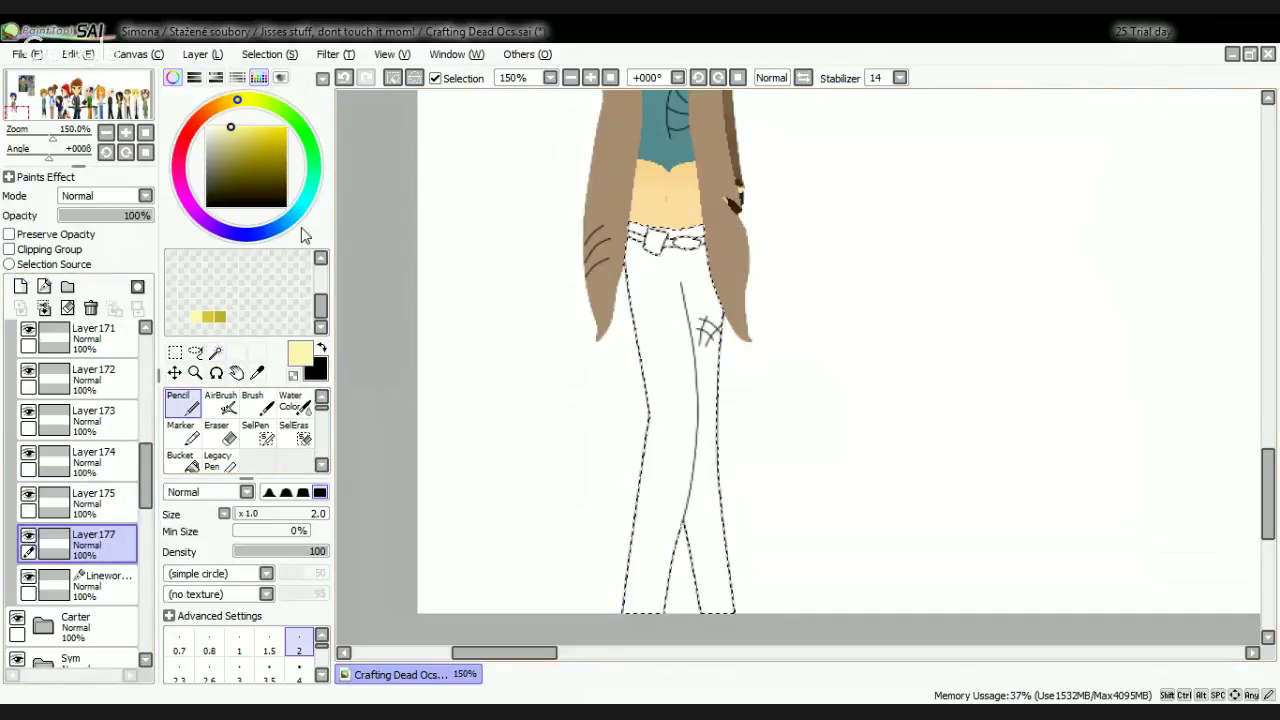
Step: Sample four grey-green trouser shades from the pixel character reference and store them side by side as swatches
scroll(757, 524, down, 4)
scroll(807, 125, up, 4)
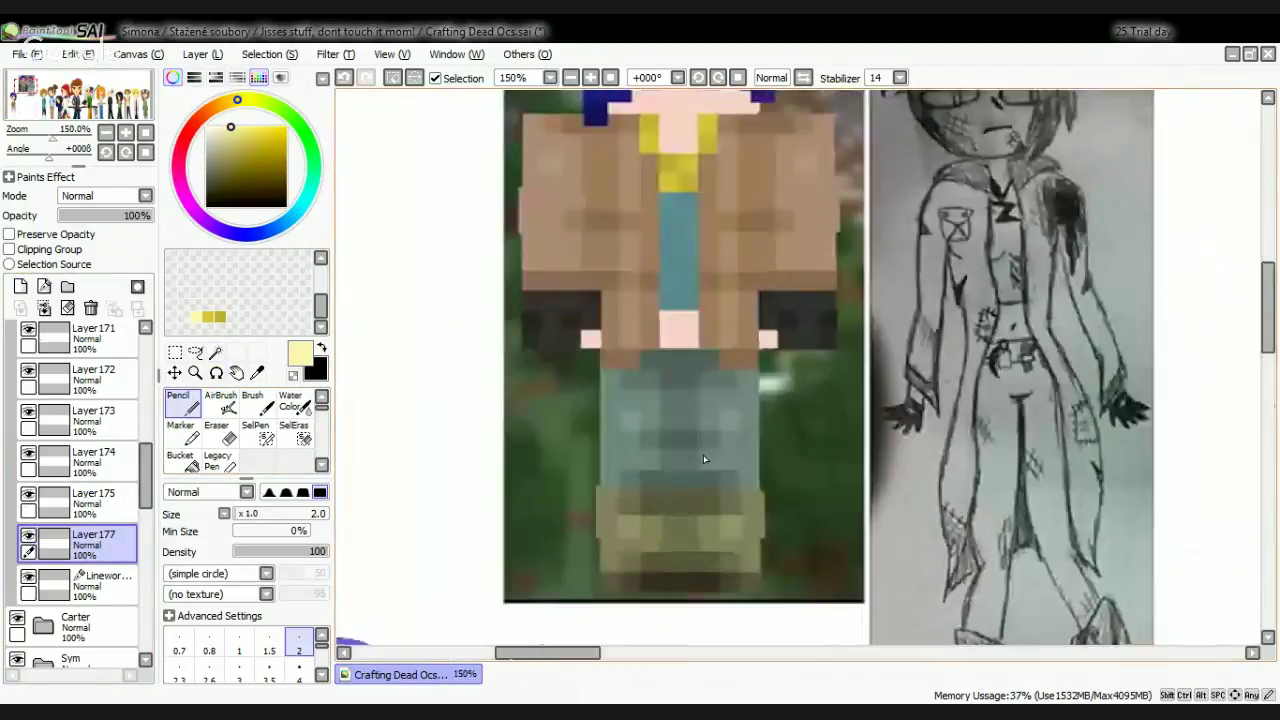
click(256, 373)
click(630, 418)
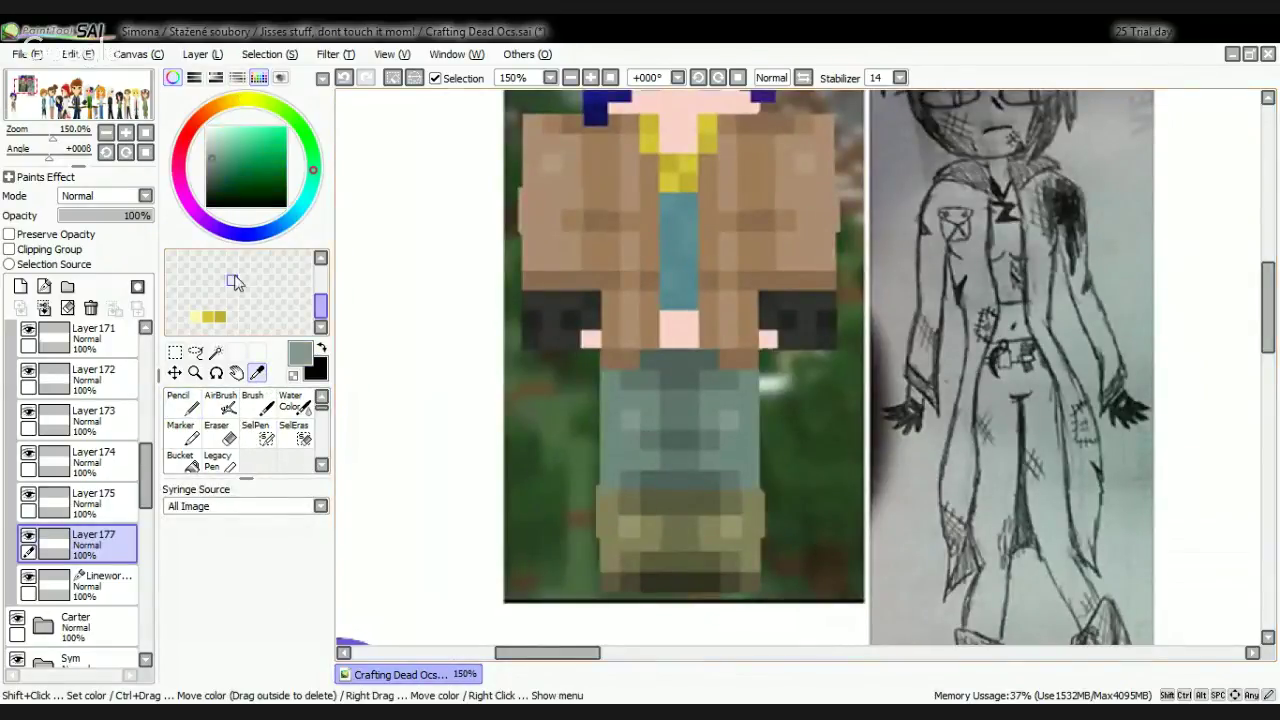
click(207, 267)
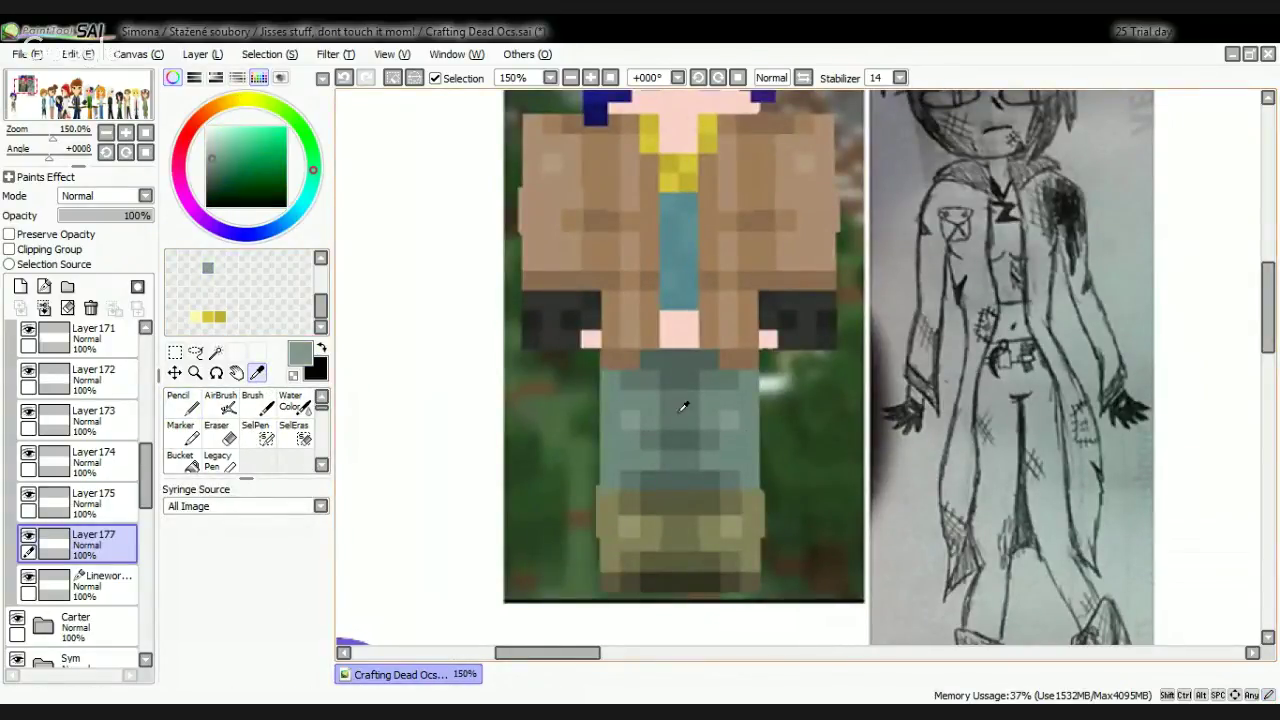
click(678, 373)
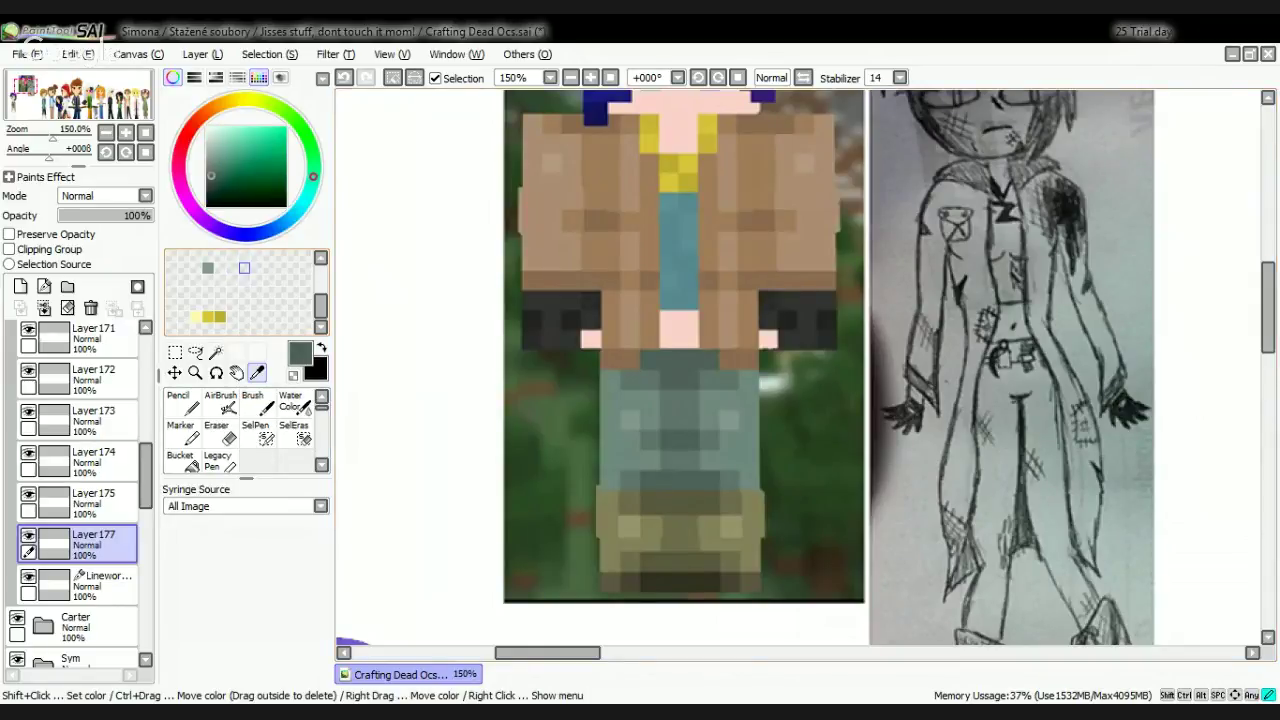
click(244, 267)
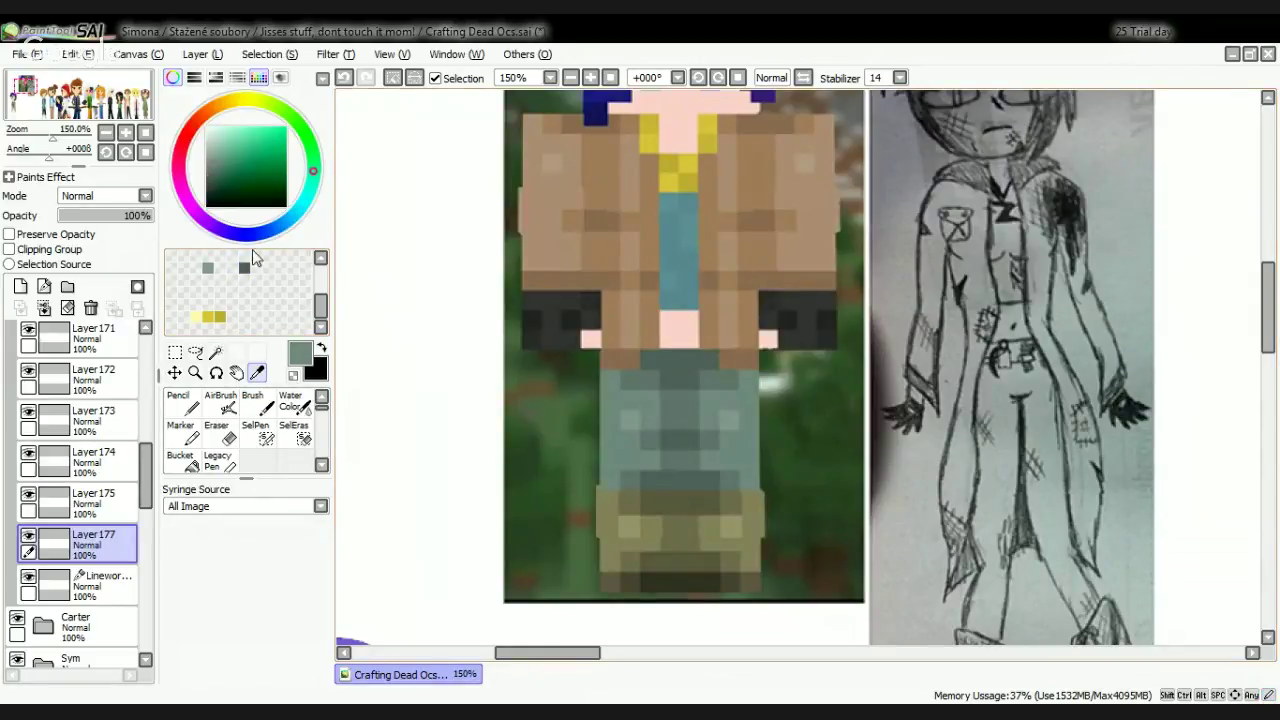
click(219, 267)
click(678, 423)
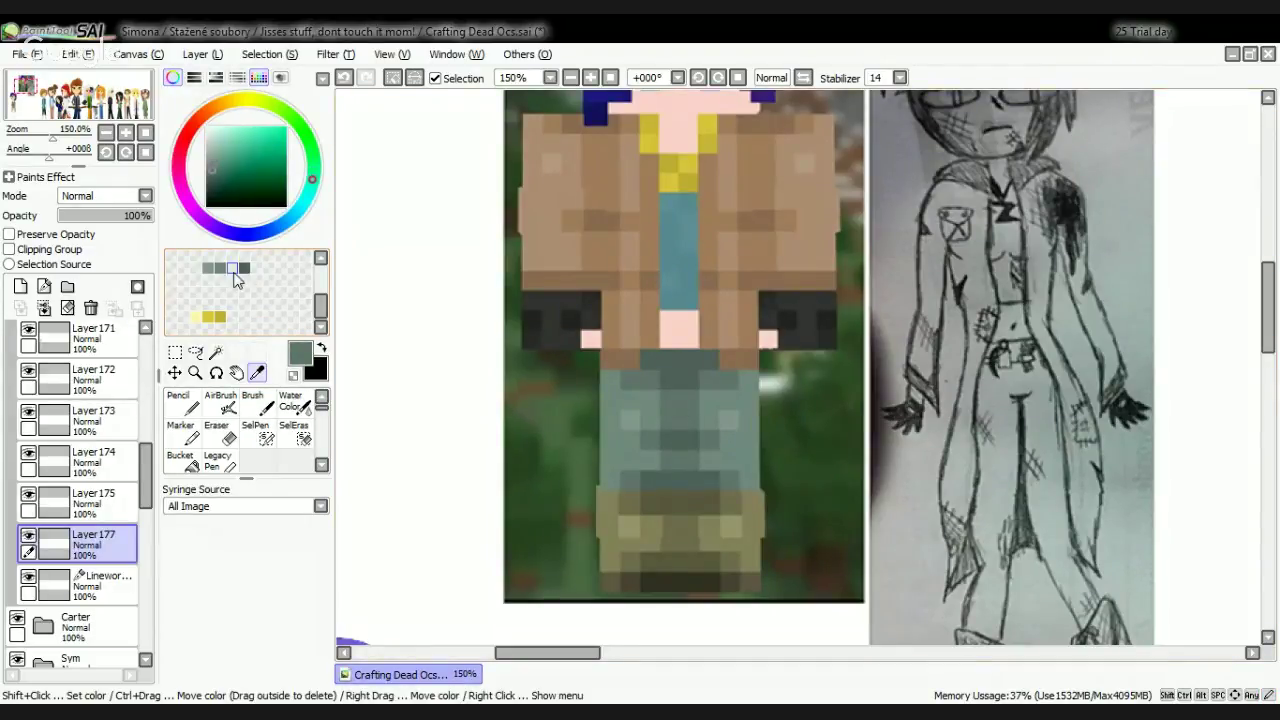
Step: Fill the selected trousers with medium grey-green using the Pencil at size 120 and move their colour layer below the linework
scroll(549, 358, down, 6)
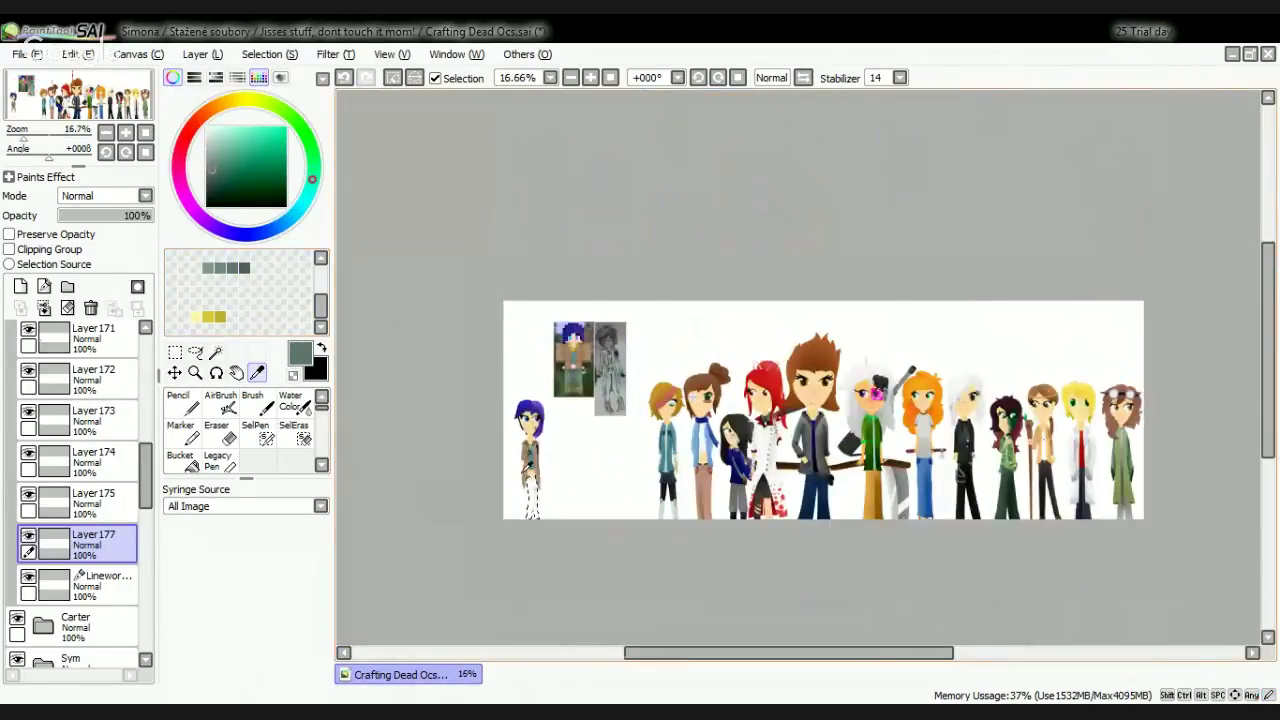
scroll(530, 478, up, 4)
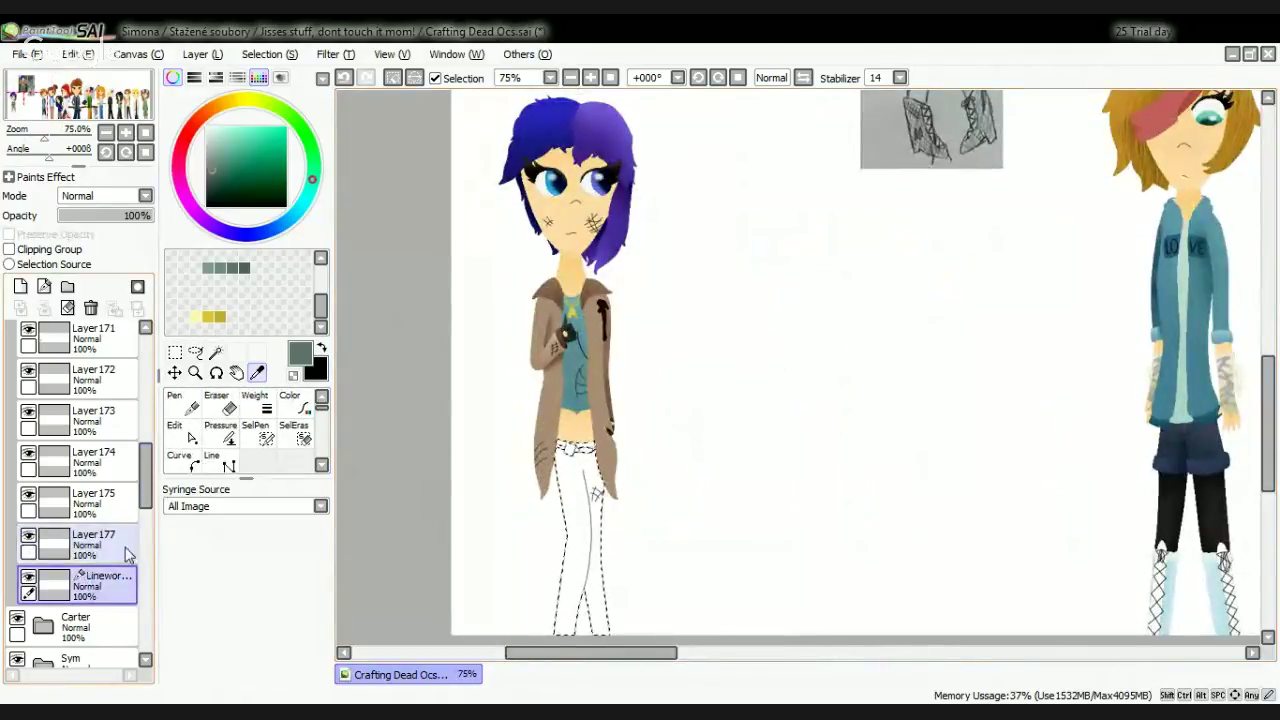
click(186, 413)
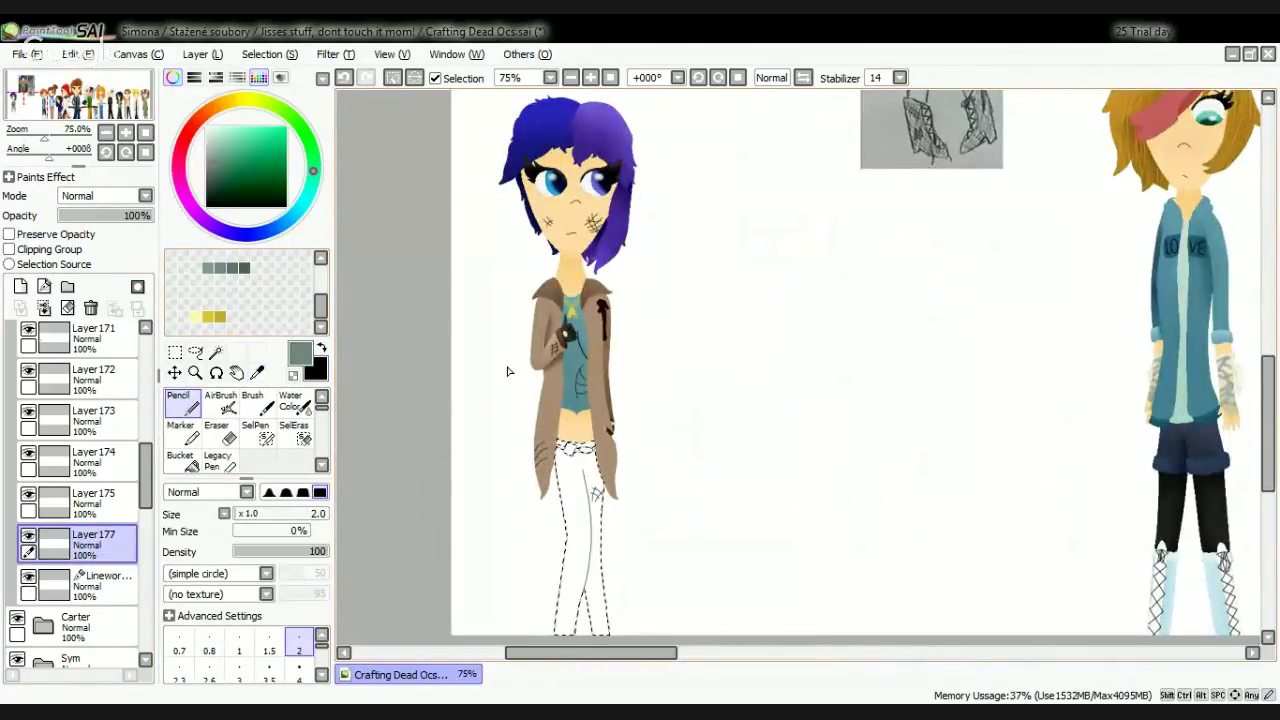
scroll(537, 468, down, 2)
scroll(537, 468, up, 2)
scroll(270, 668, down, 2)
click(298, 669)
drag(532, 300, 536, 318)
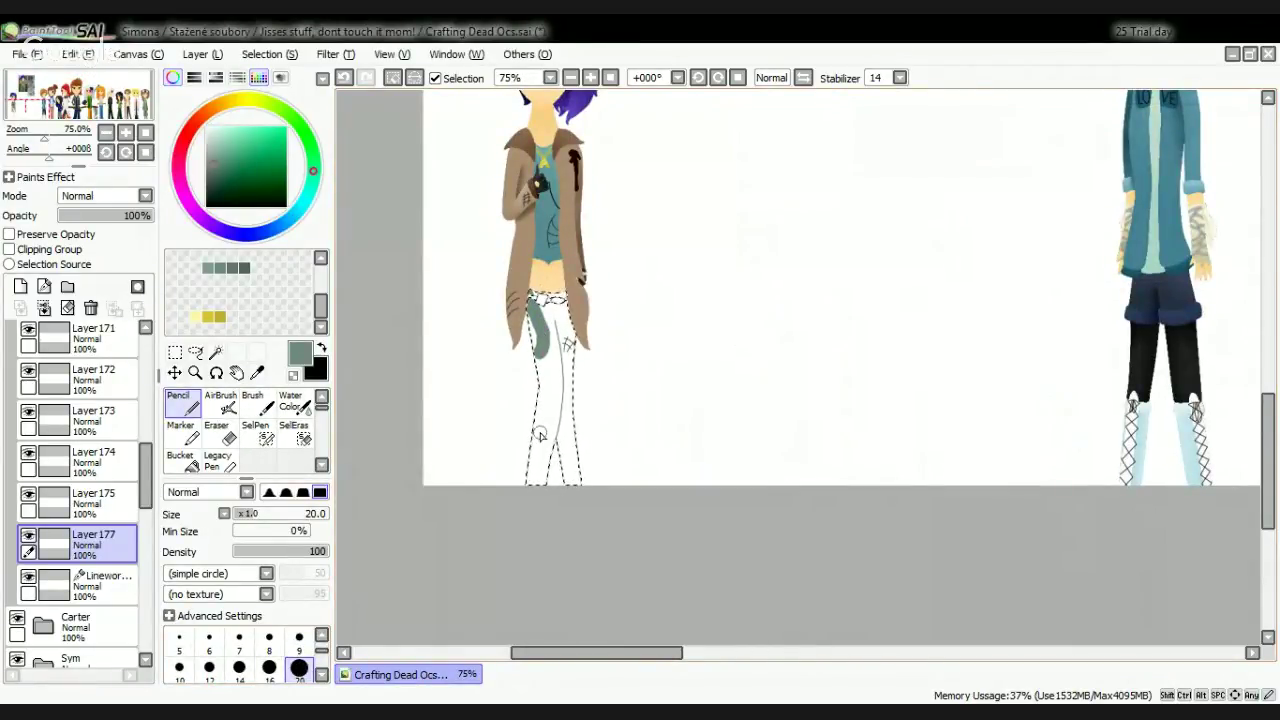
key(bracketright)
key(bracketright)
key(bracketright)
key(bracketright)
key(bracketright)
key(bracketright)
key(bracketright)
key(bracketright)
key(bracketright)
key(bracketright)
scroll(611, 342, up, 1)
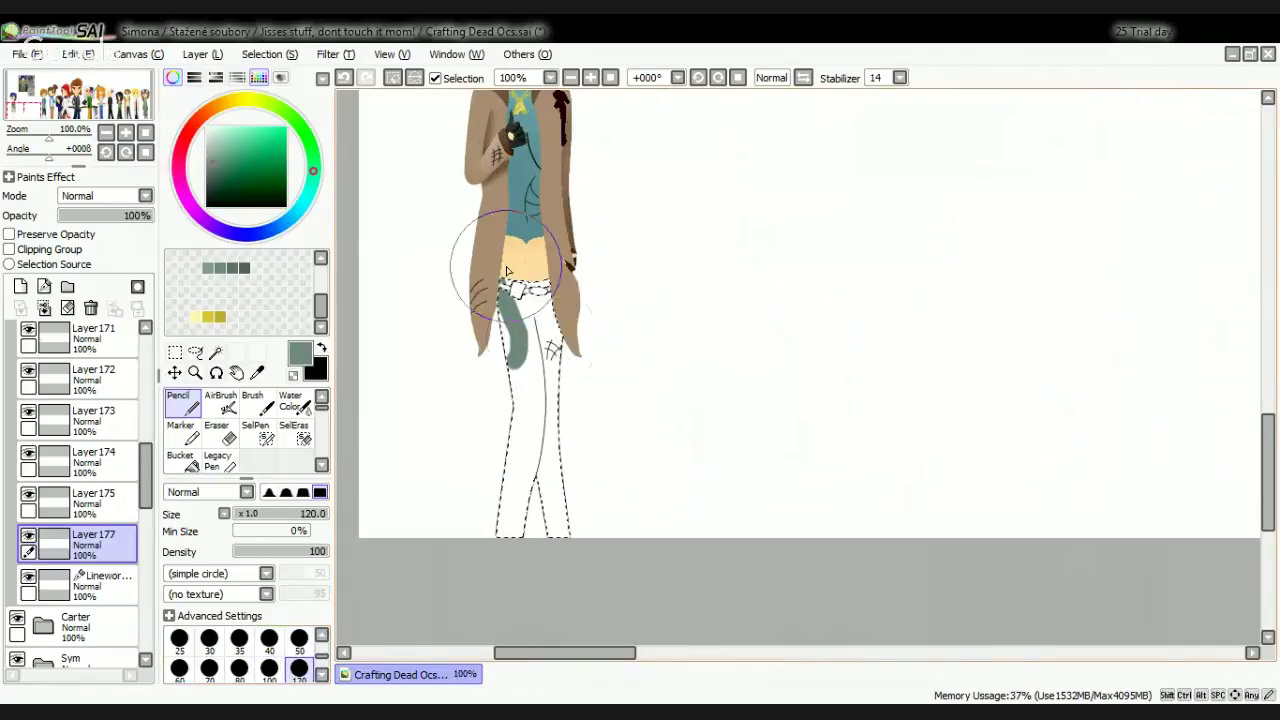
mouse_move(505, 268)
mouse_down()
mouse_move(536, 269)
mouse_move(524, 342)
mouse_move(541, 505)
mouse_up()
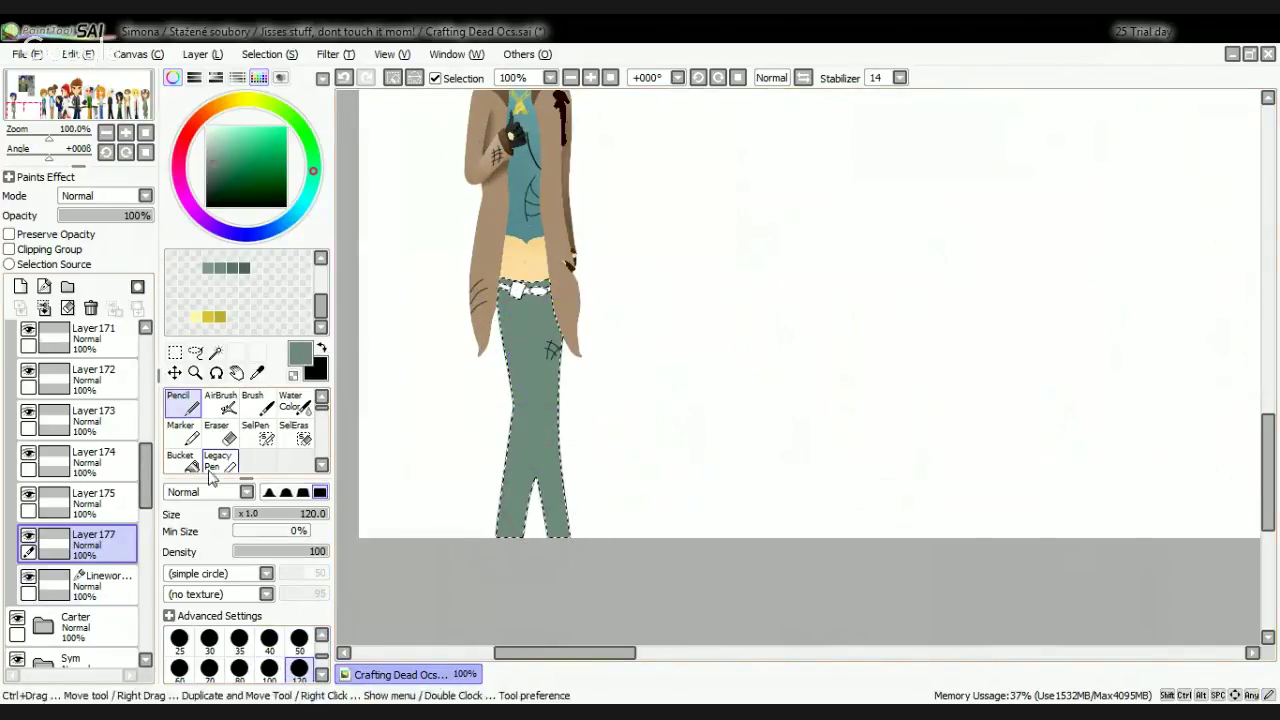
drag(95, 545, 115, 590)
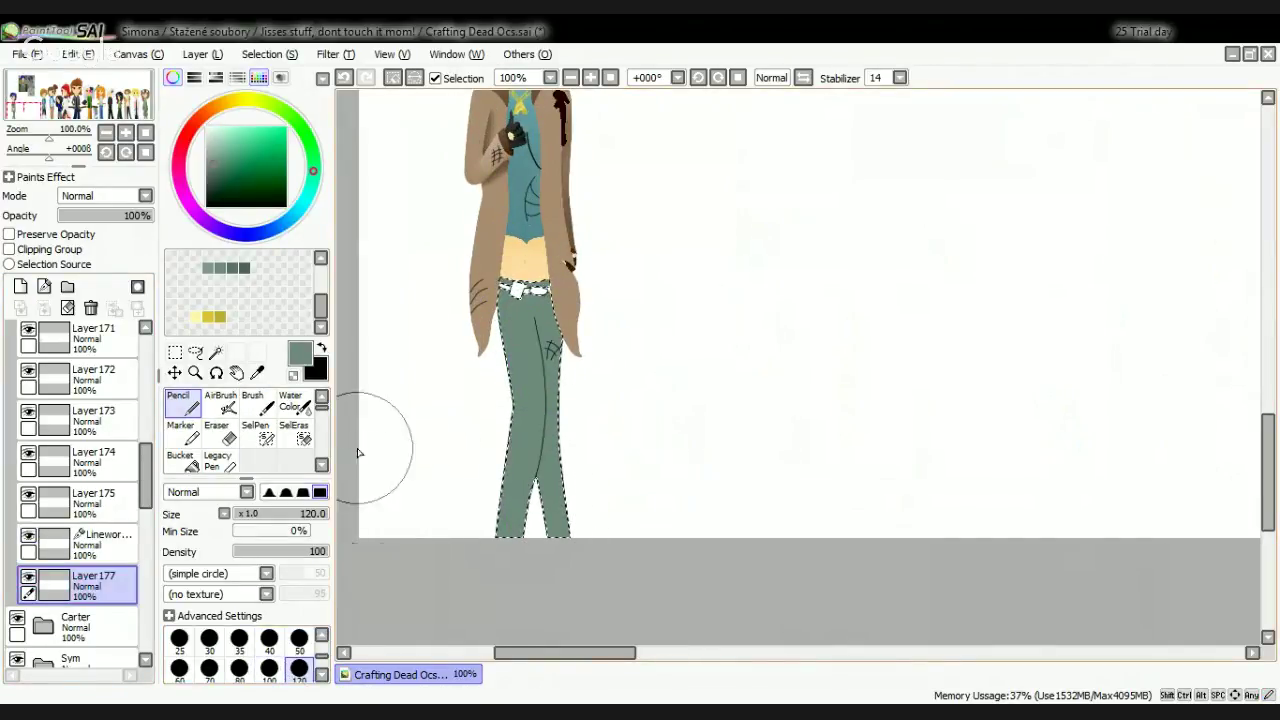
Step: Paint the trousers' hip area in the lightest grey-green swatch with the Pencil at size 120
click(209, 267)
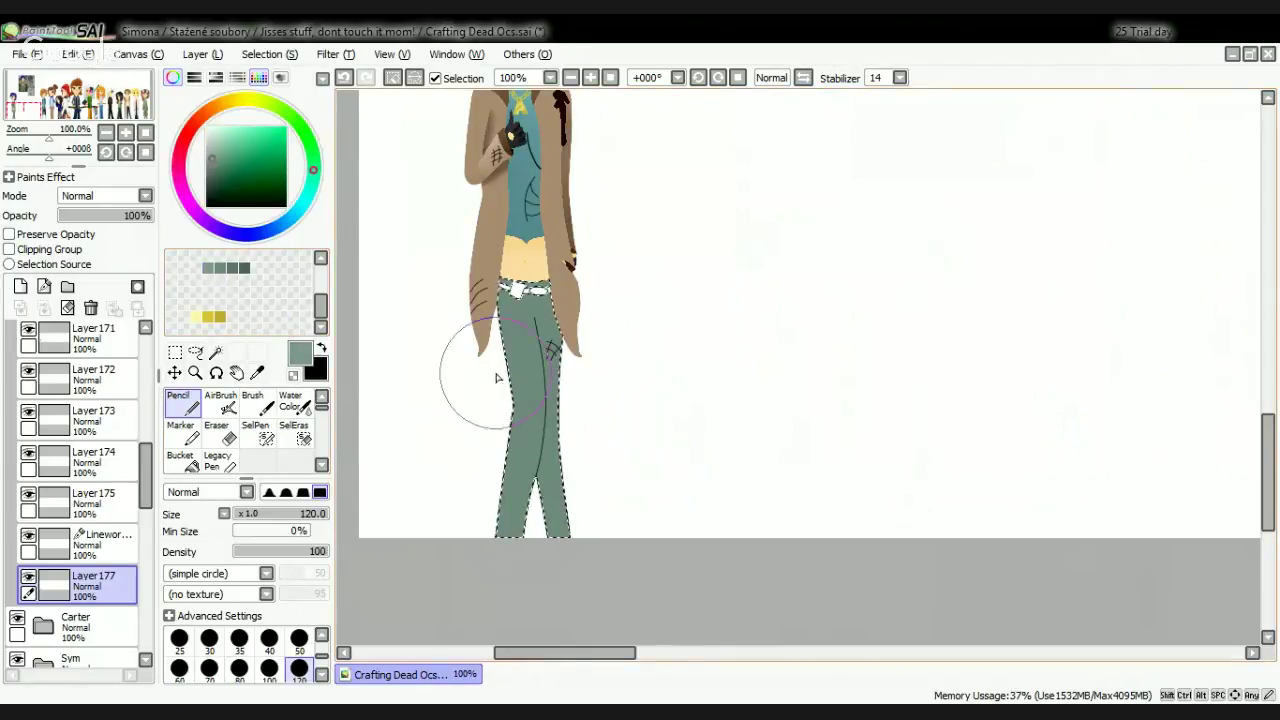
scroll(491, 371, up, 1)
scroll(575, 250, down, 2)
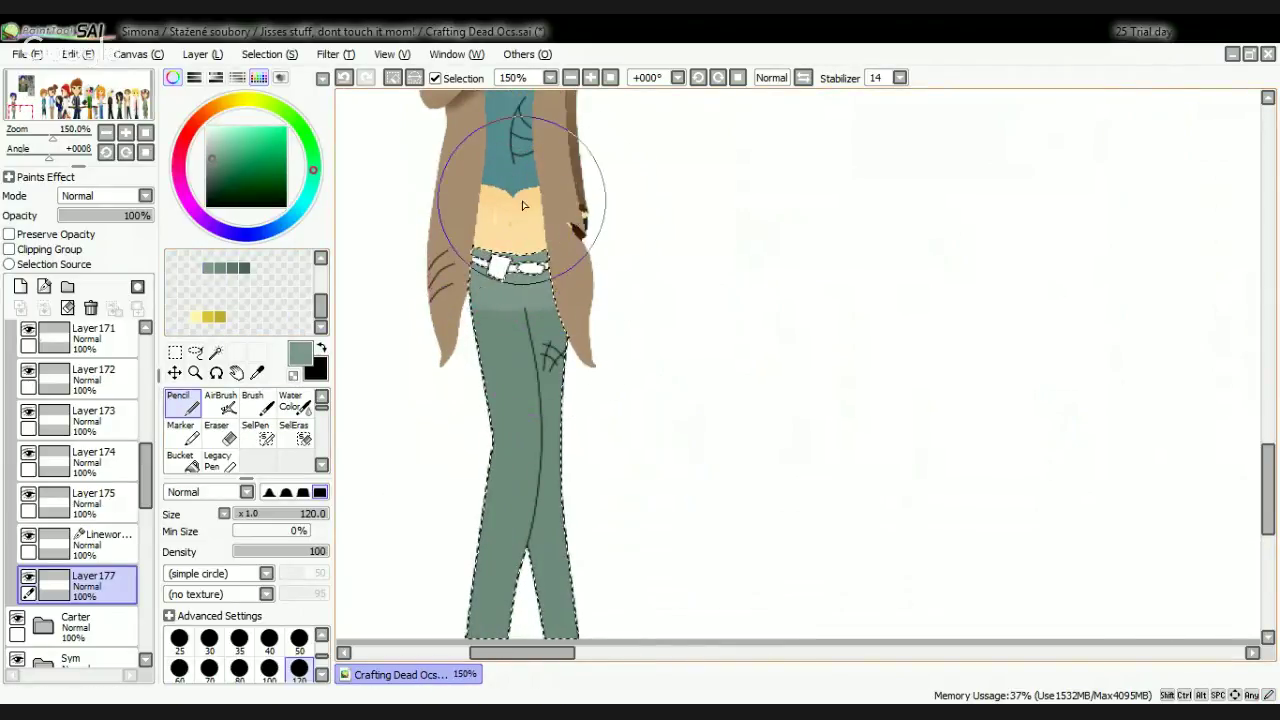
scroll(528, 340, up, 3)
mouse_move(441, 199)
mouse_down()
mouse_move(578, 160)
mouse_move(685, 225)
mouse_move(521, 133)
mouse_move(400, 186)
mouse_move(318, 325)
mouse_up()
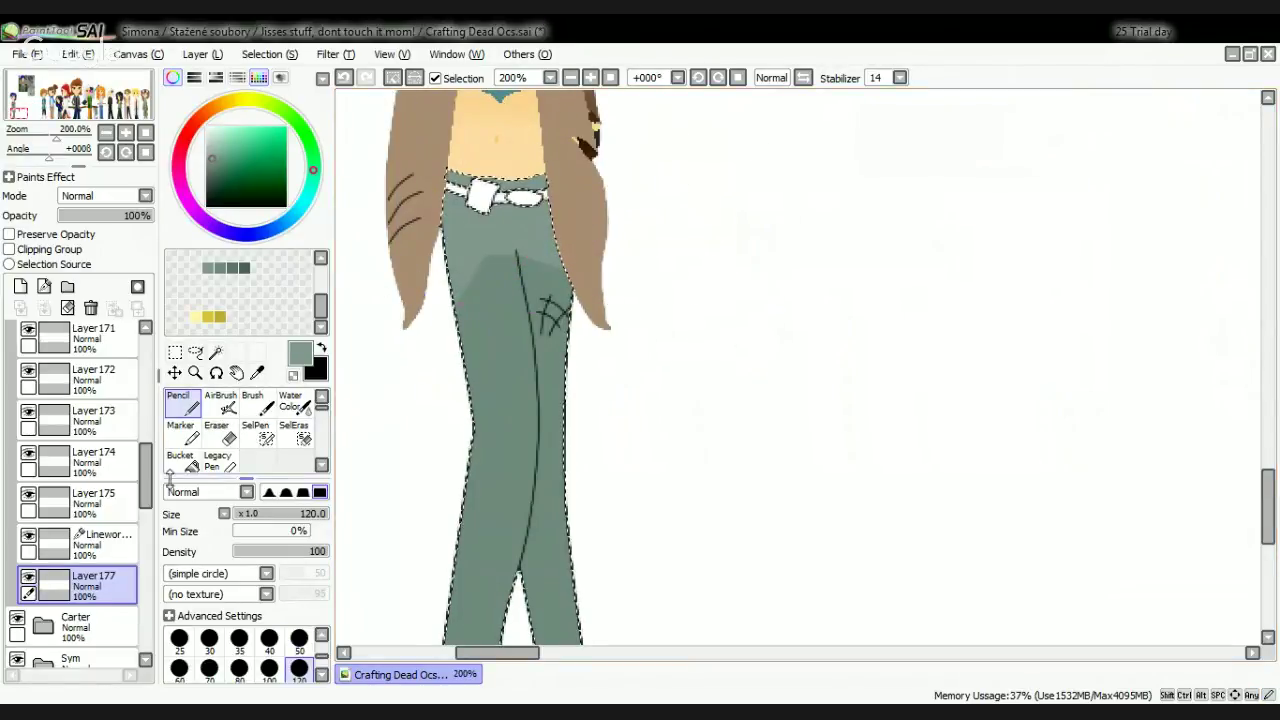
Step: Blend the lighter hip shading into the trousers with the Blur tool at size 37 and clear the selection
scroll(240, 430, down, 3)
click(290, 432)
click(248, 515)
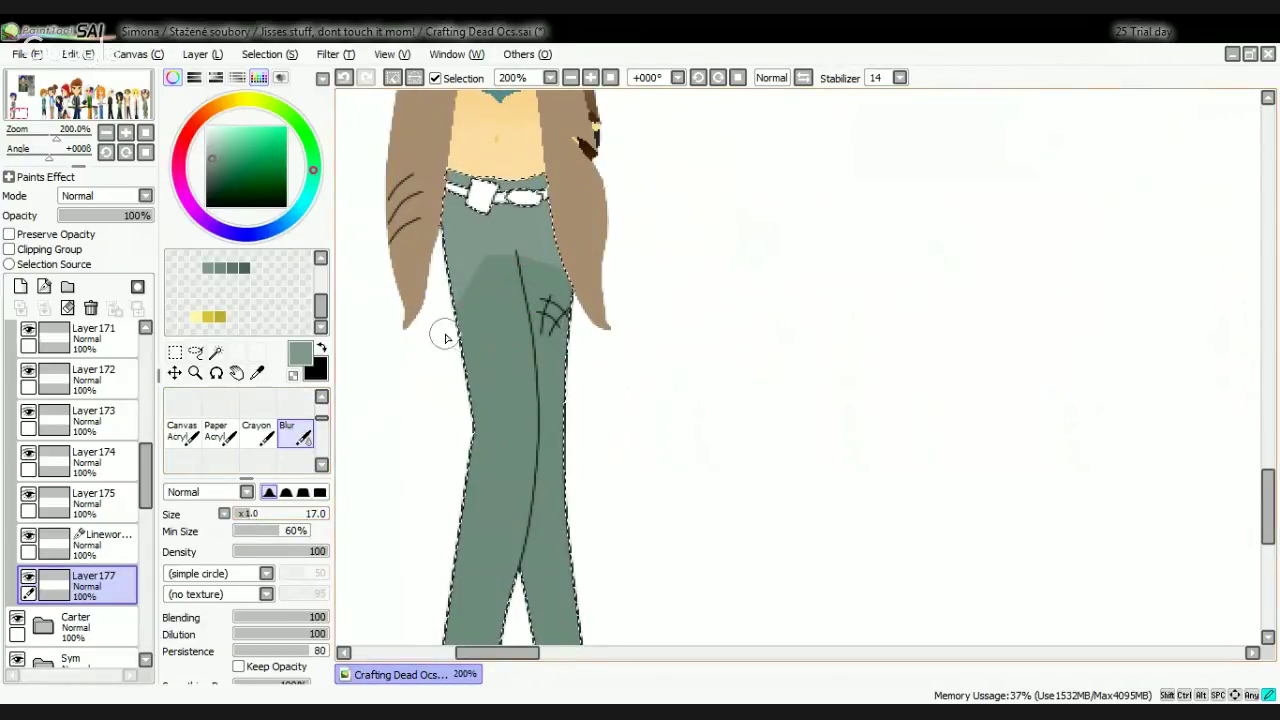
click(268, 512)
mouse_move(443, 302)
mouse_down()
mouse_move(560, 279)
mouse_move(590, 289)
mouse_move(590, 257)
mouse_up()
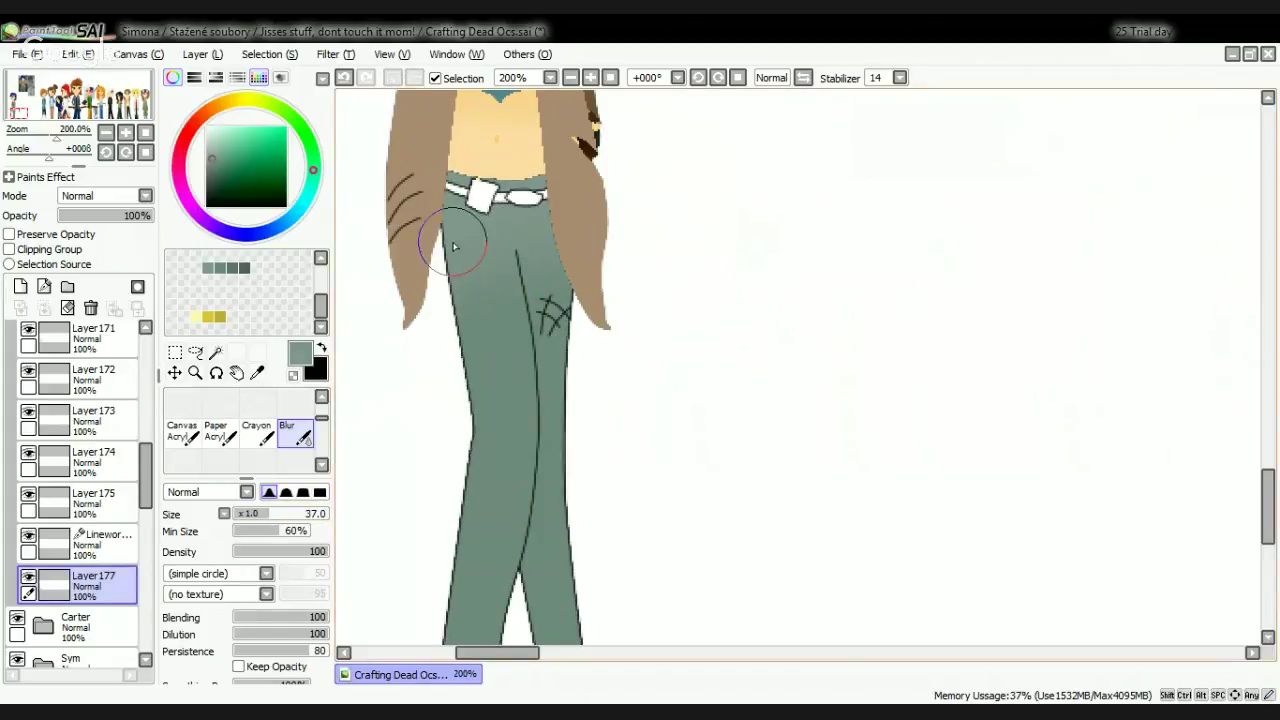
key(ctrl+d)
Step: Select the front trouser leg on the linework layer, closing its top with a size 1 SelPen curve across the thigh
click(95, 552)
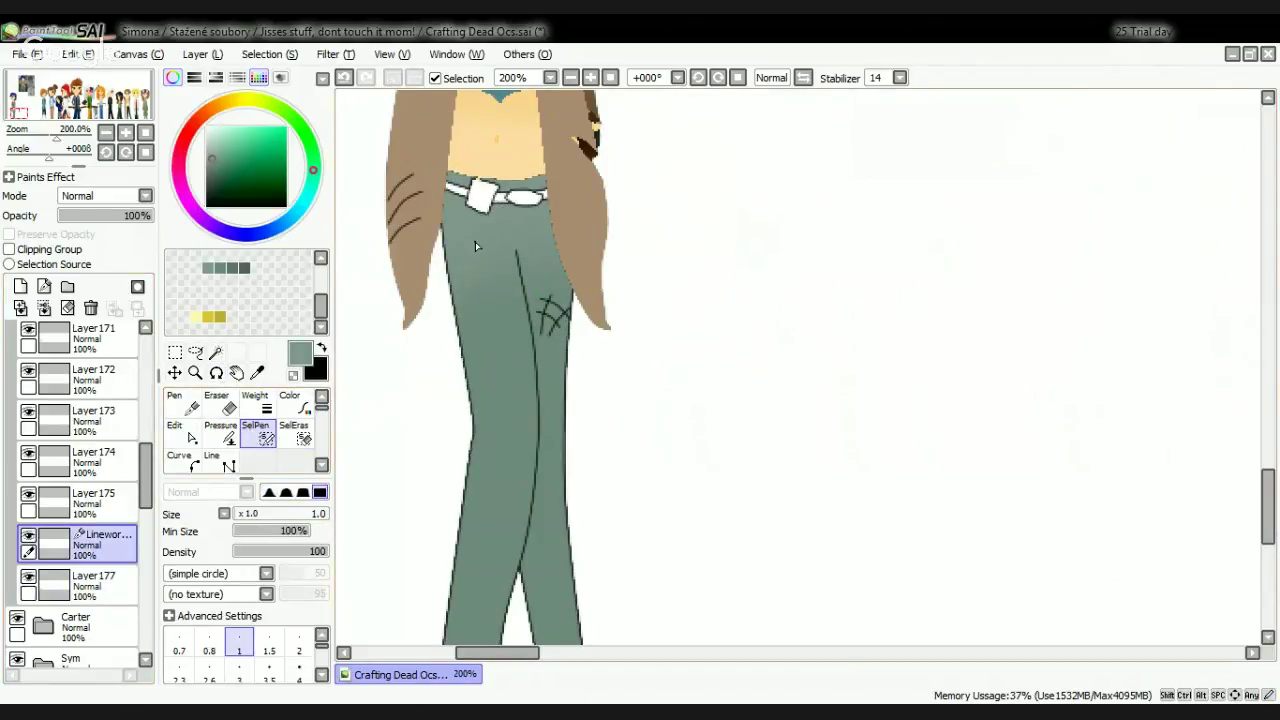
scroll(475, 241, up, 3)
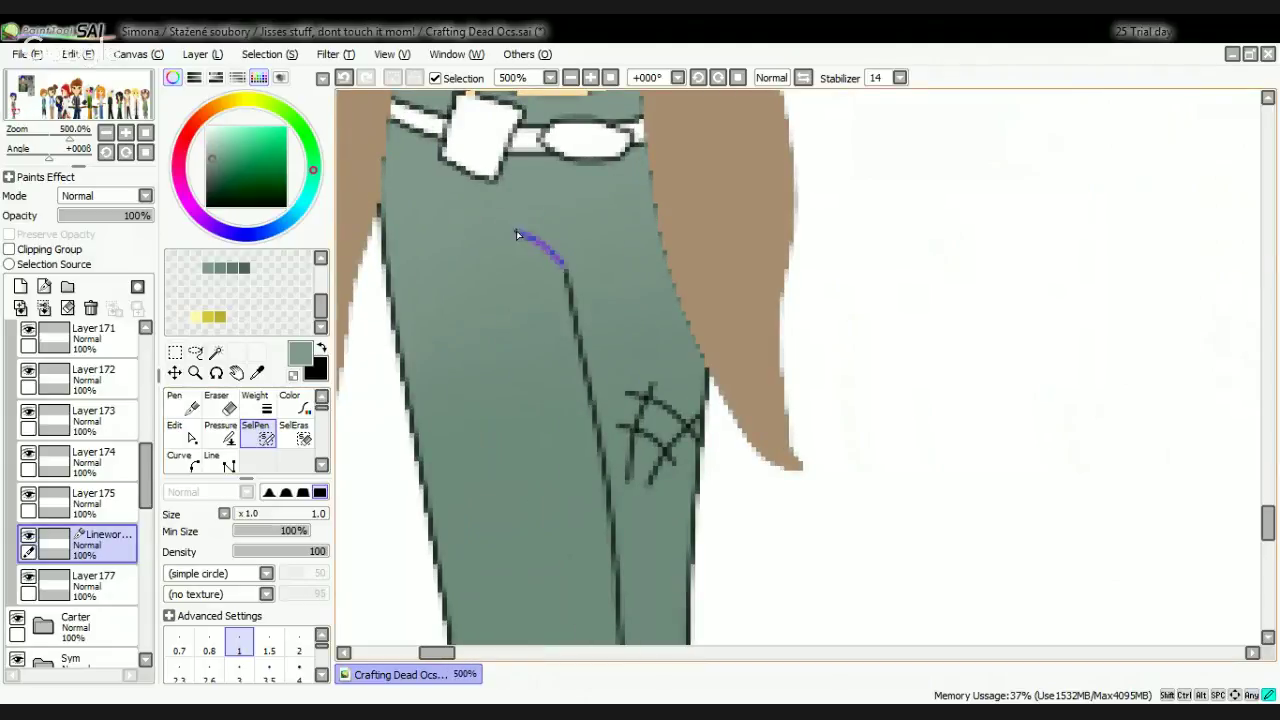
drag(389, 244, 389, 244)
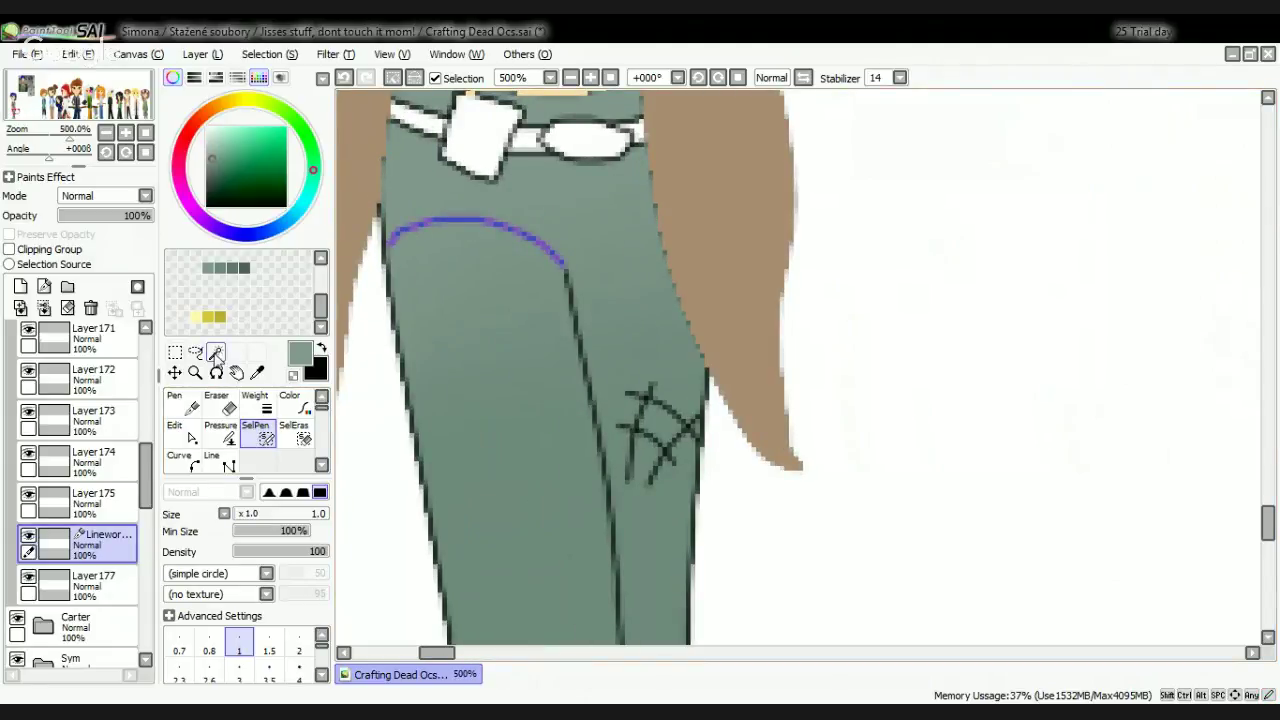
click(215, 352)
click(515, 356)
scroll(515, 356, down, 4)
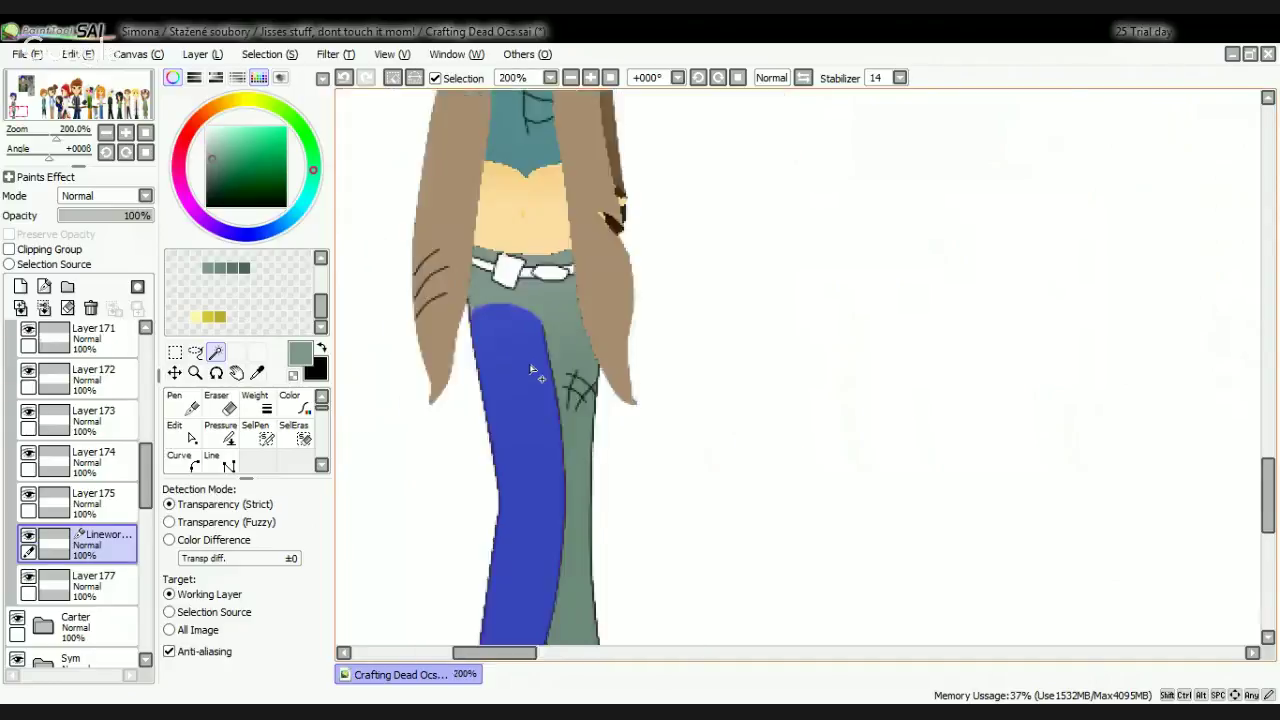
Step: Paint a paler grey-green highlight along the inner side of the front trouser leg with the Pencil at size 120
click(110, 584)
click(192, 410)
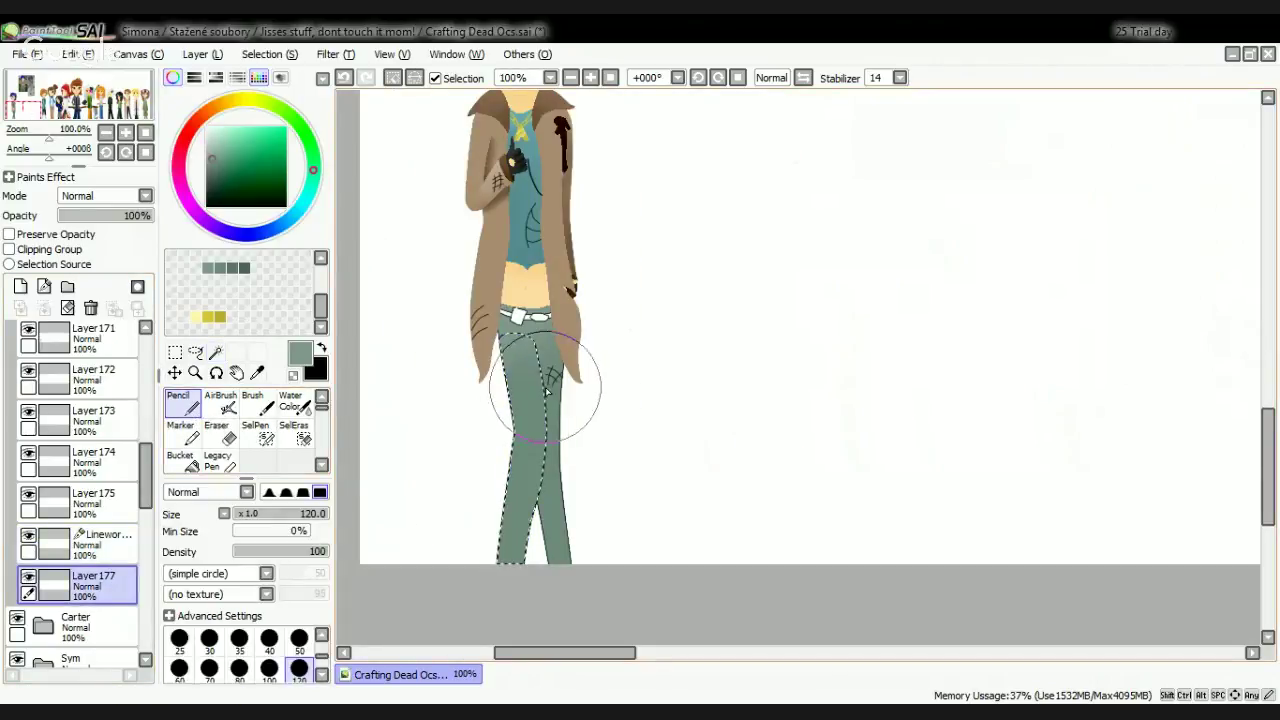
click(210, 266)
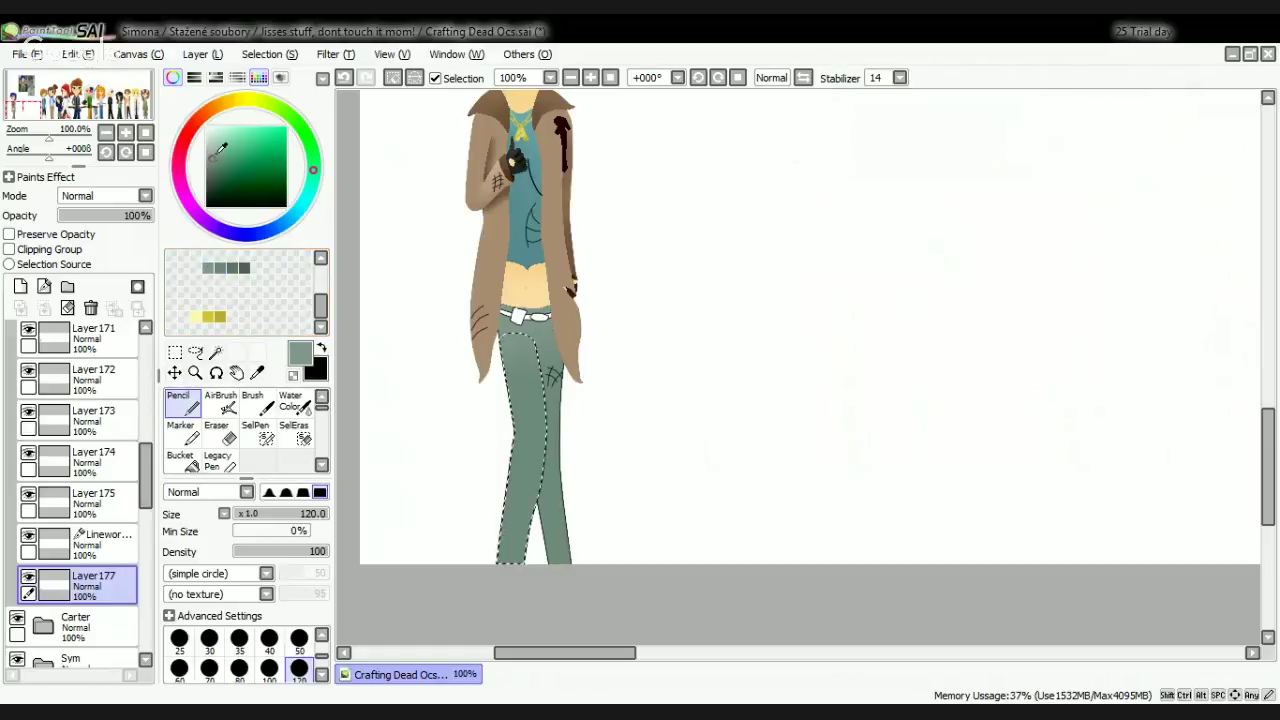
drag(574, 340, 598, 543)
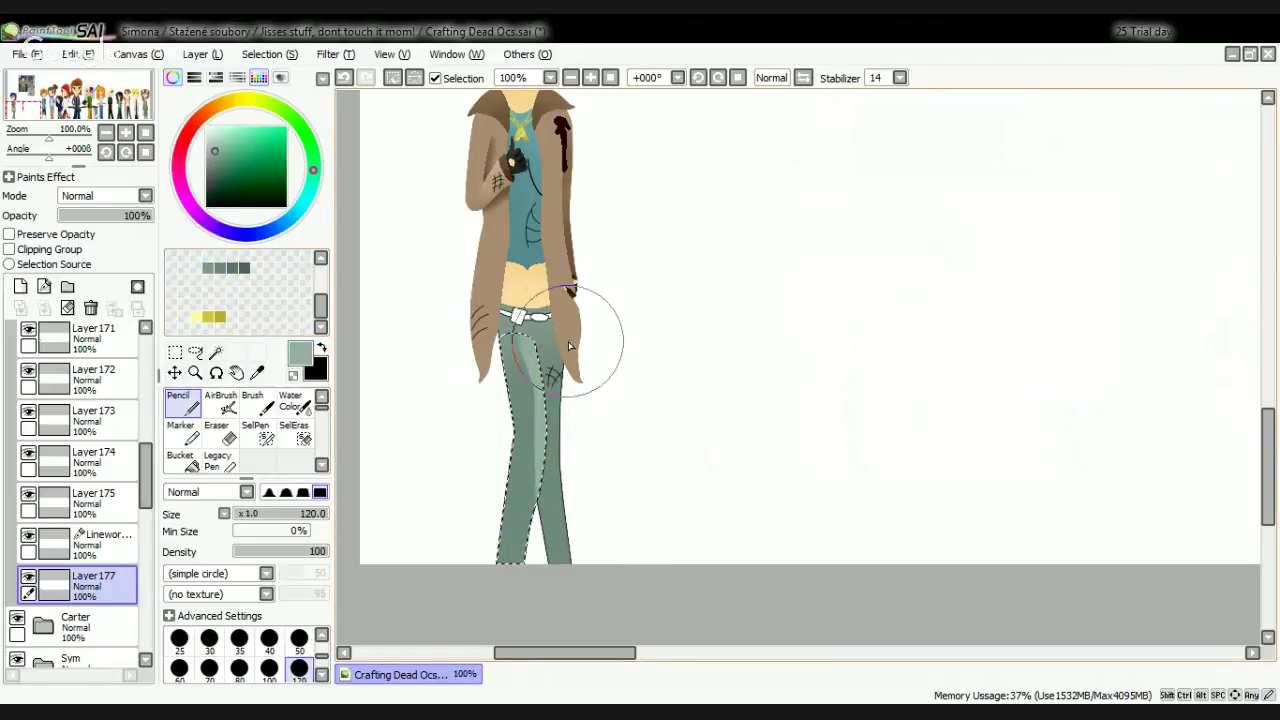
mouse_move(570, 330)
mouse_down()
mouse_move(592, 395)
mouse_move(577, 577)
mouse_up()
Step: Soften the front trouser leg's highlight with the Blur tool at size 37
scroll(300, 443, down, 3)
click(300, 443)
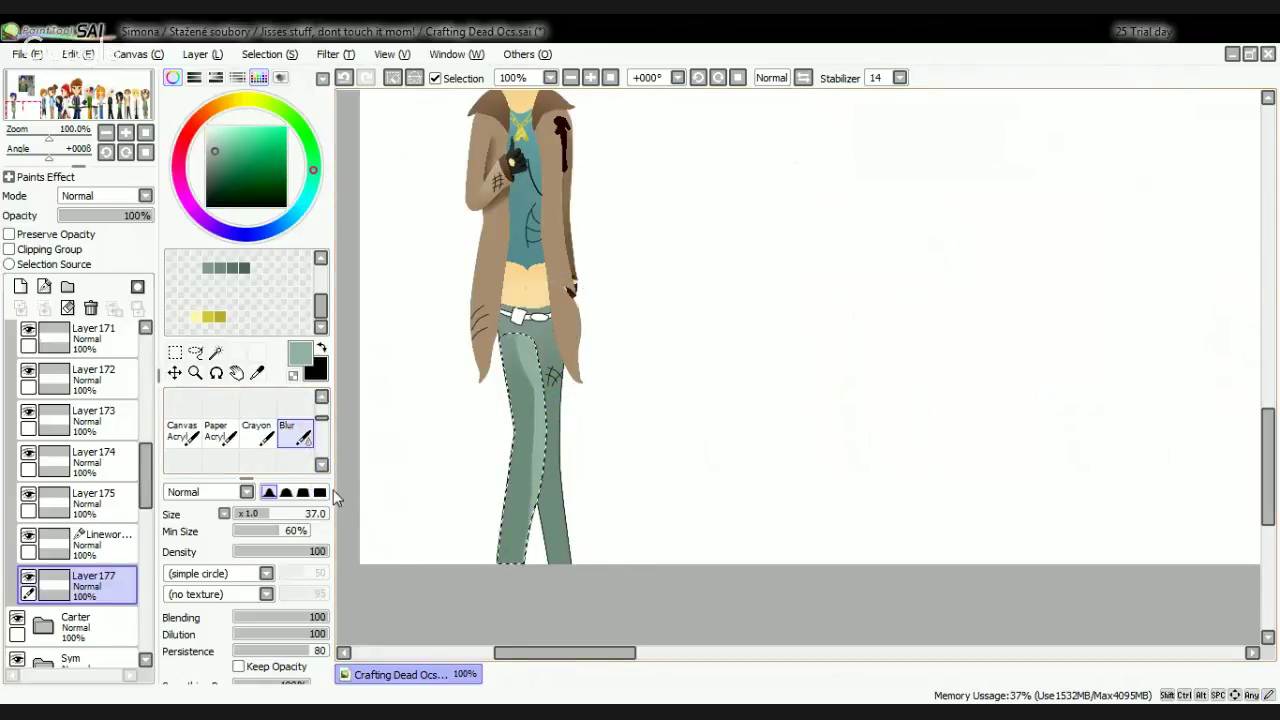
drag(521, 363, 523, 463)
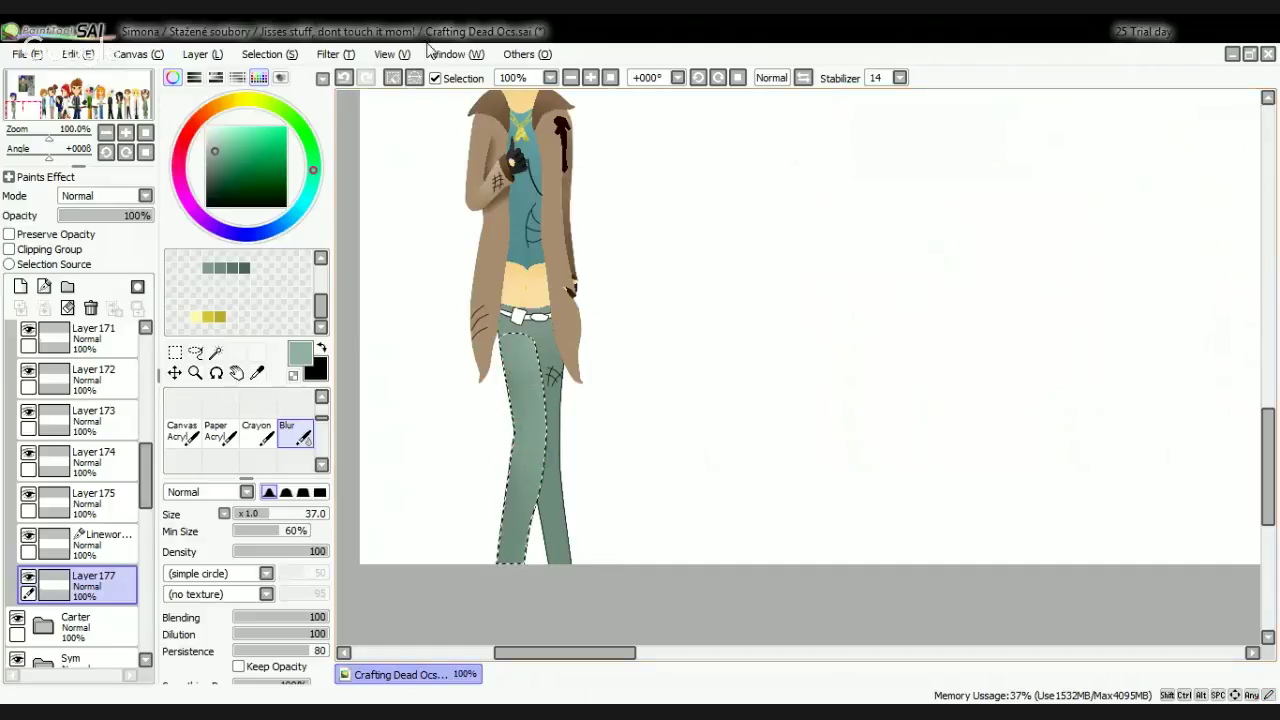
Step: Clear the front-leg selection and select the whole trouser area below the belt with the Magic Wand on the Linework layer
click(392, 80)
scroll(522, 339, up, 5)
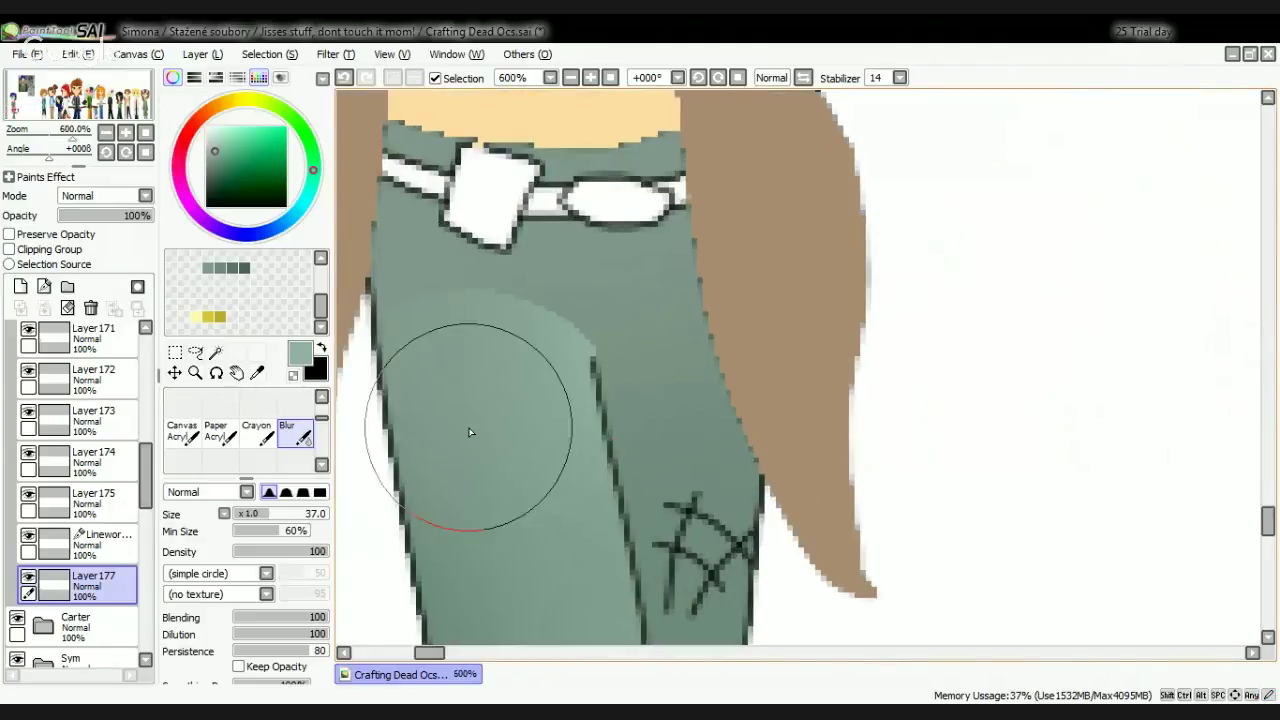
click(111, 549)
click(215, 352)
click(610, 286)
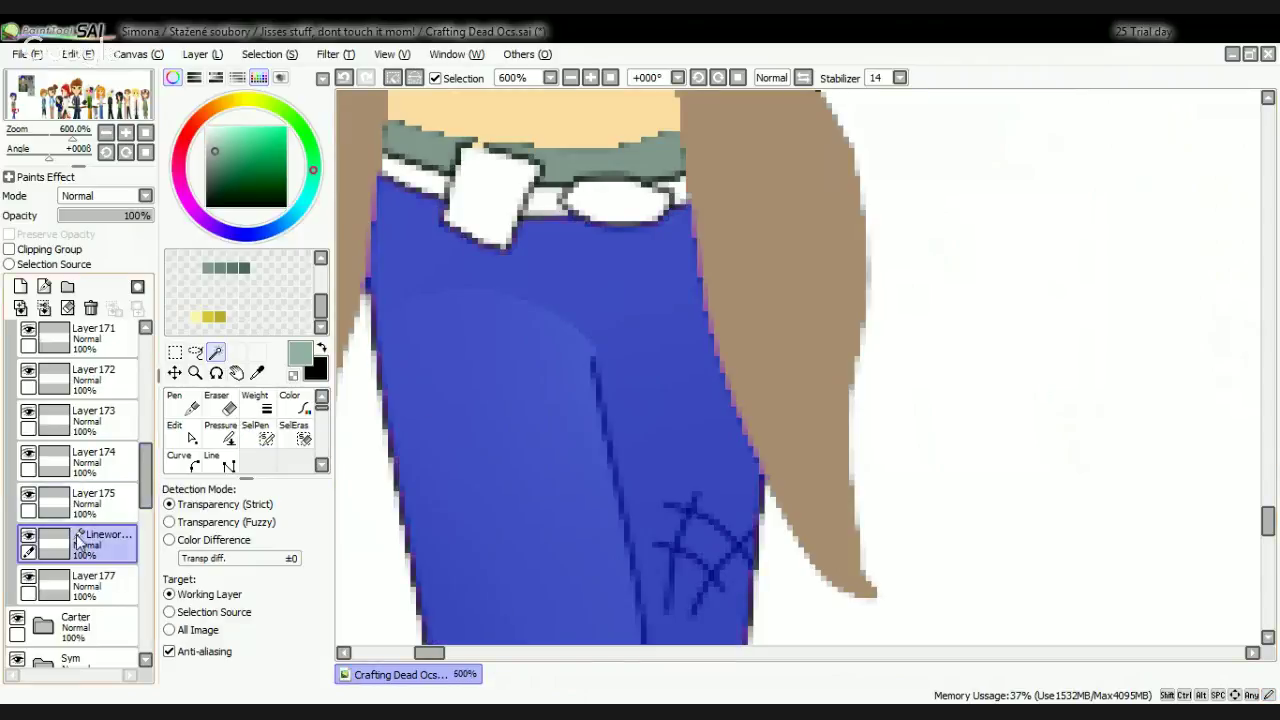
Step: Blur the hard shading edge between the front thigh and the hips on Layer177, and clear the selection
click(93, 583)
click(298, 436)
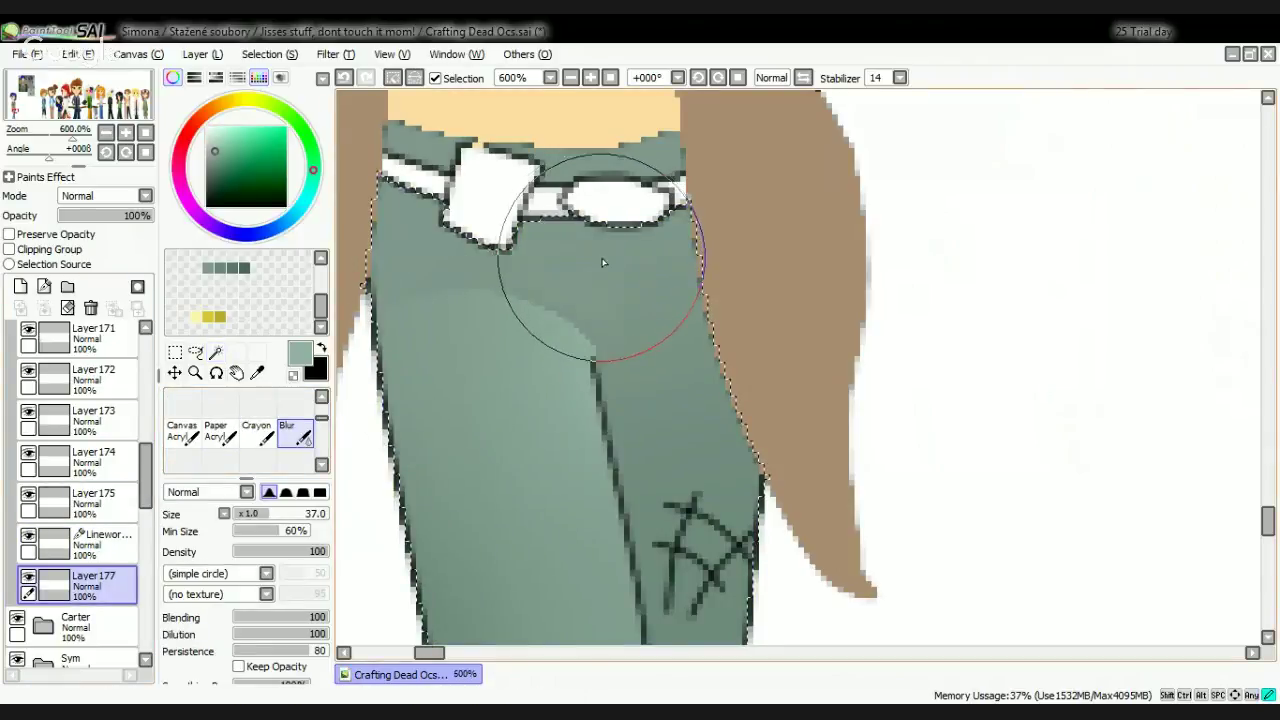
mouse_move(534, 238)
mouse_down()
mouse_move(429, 254)
mouse_move(560, 253)
mouse_move(451, 236)
mouse_move(426, 261)
mouse_move(644, 273)
mouse_move(660, 212)
mouse_up()
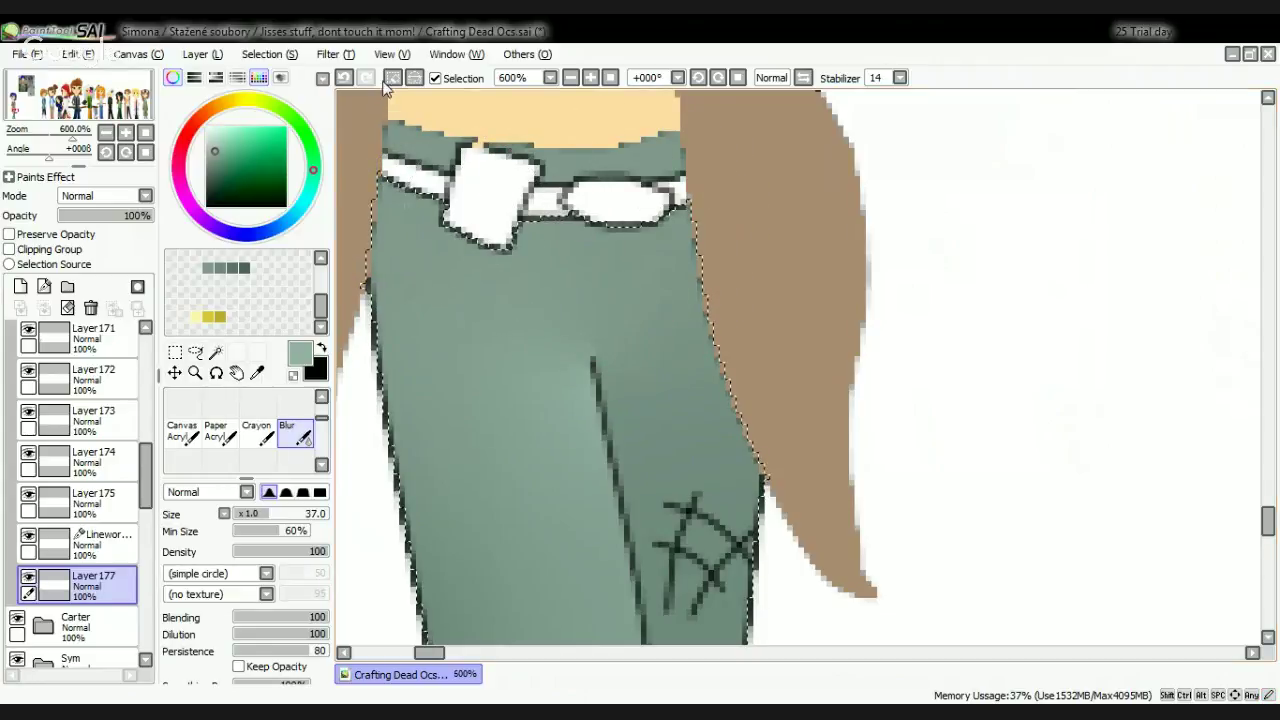
key(ctrl+d)
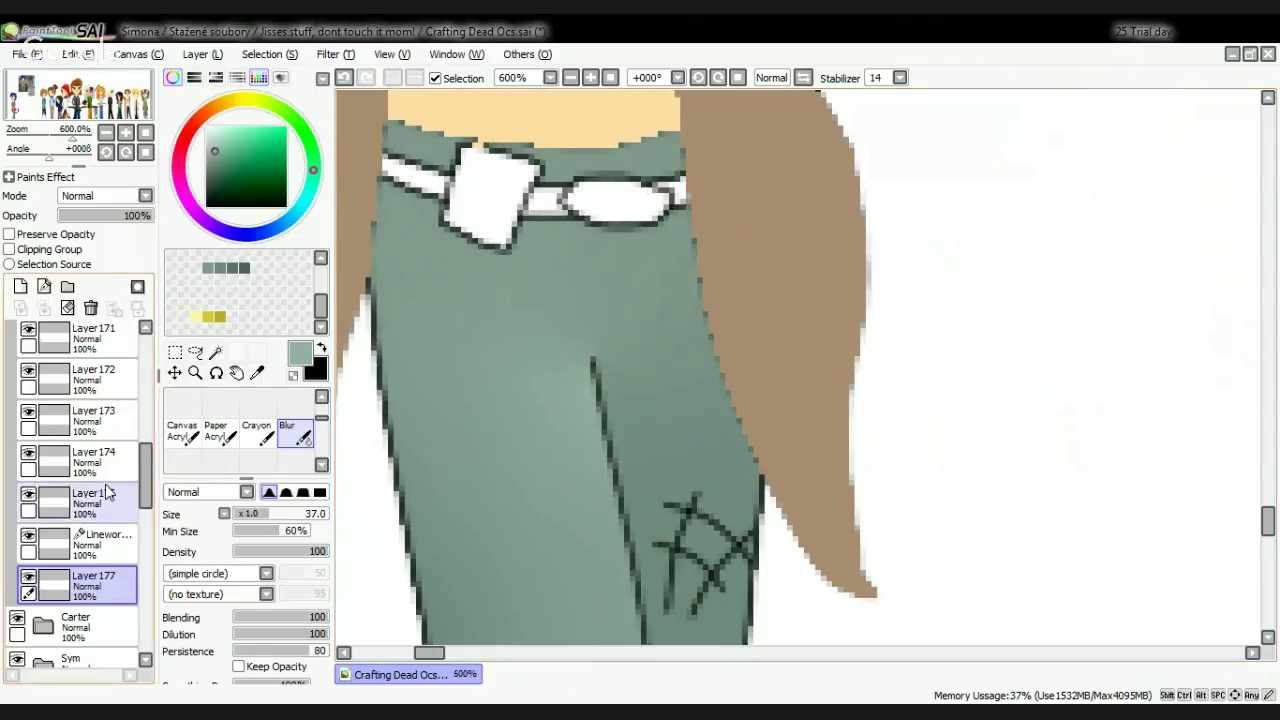
Step: Set the Eraser to size 0.7 on Layer175 at the white belt
click(30, 503)
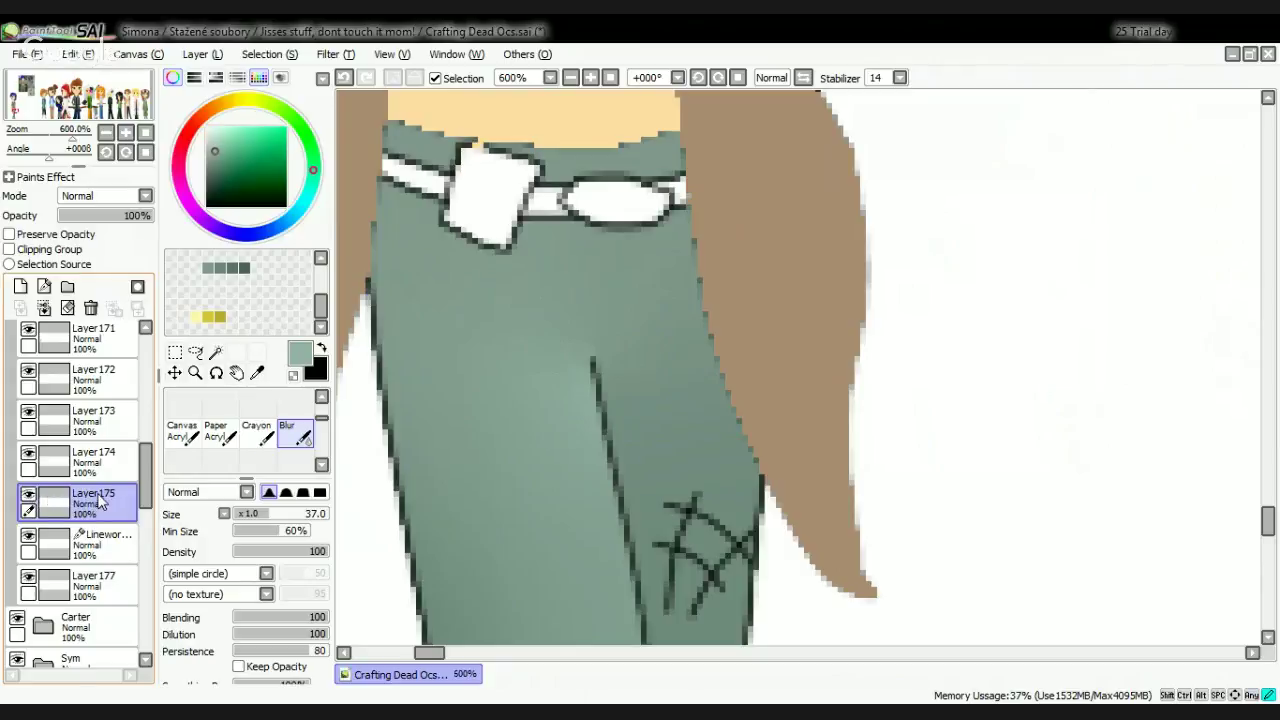
scroll(232, 405, up, 3)
click(220, 437)
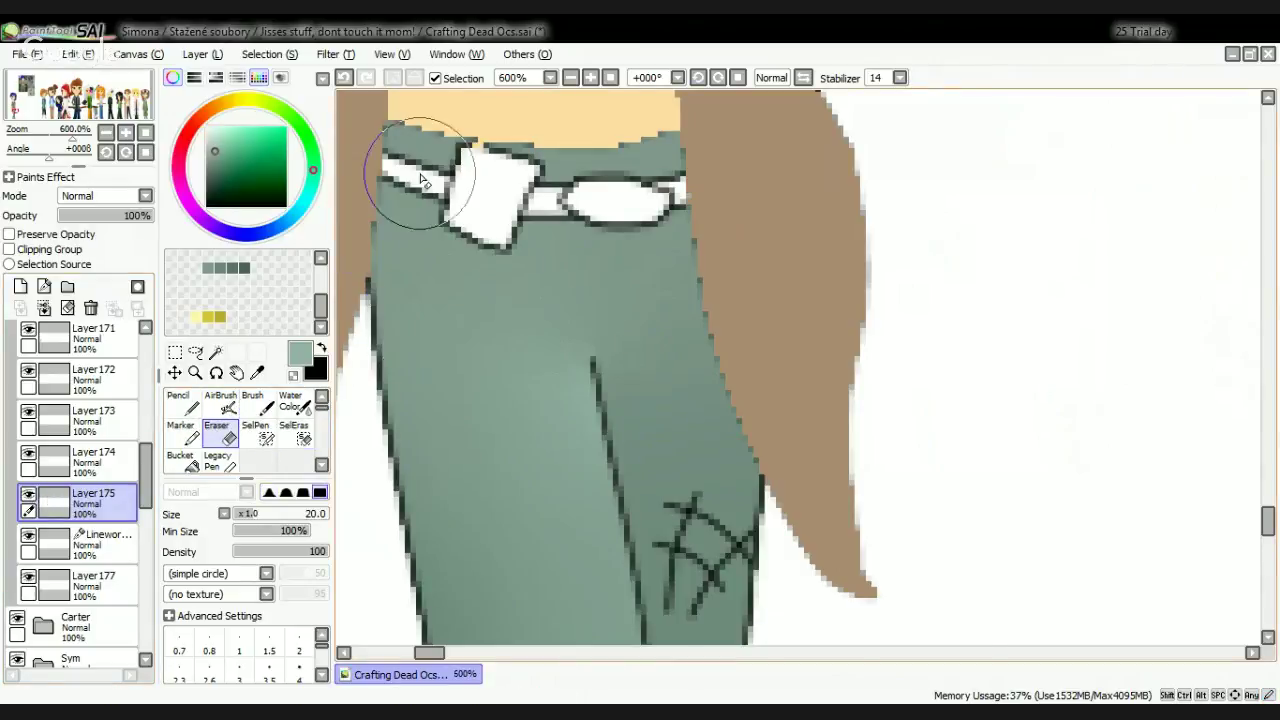
scroll(460, 168, up, 4)
click(177, 648)
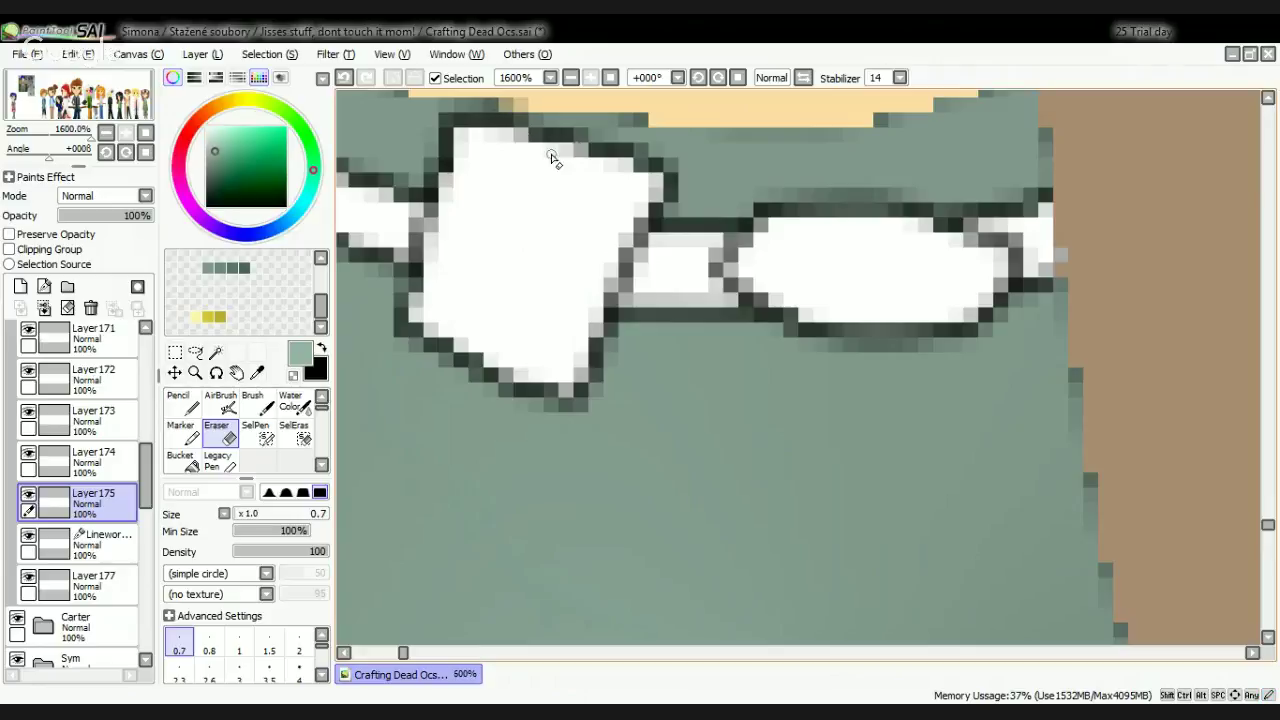
scroll(579, 228, down, 6)
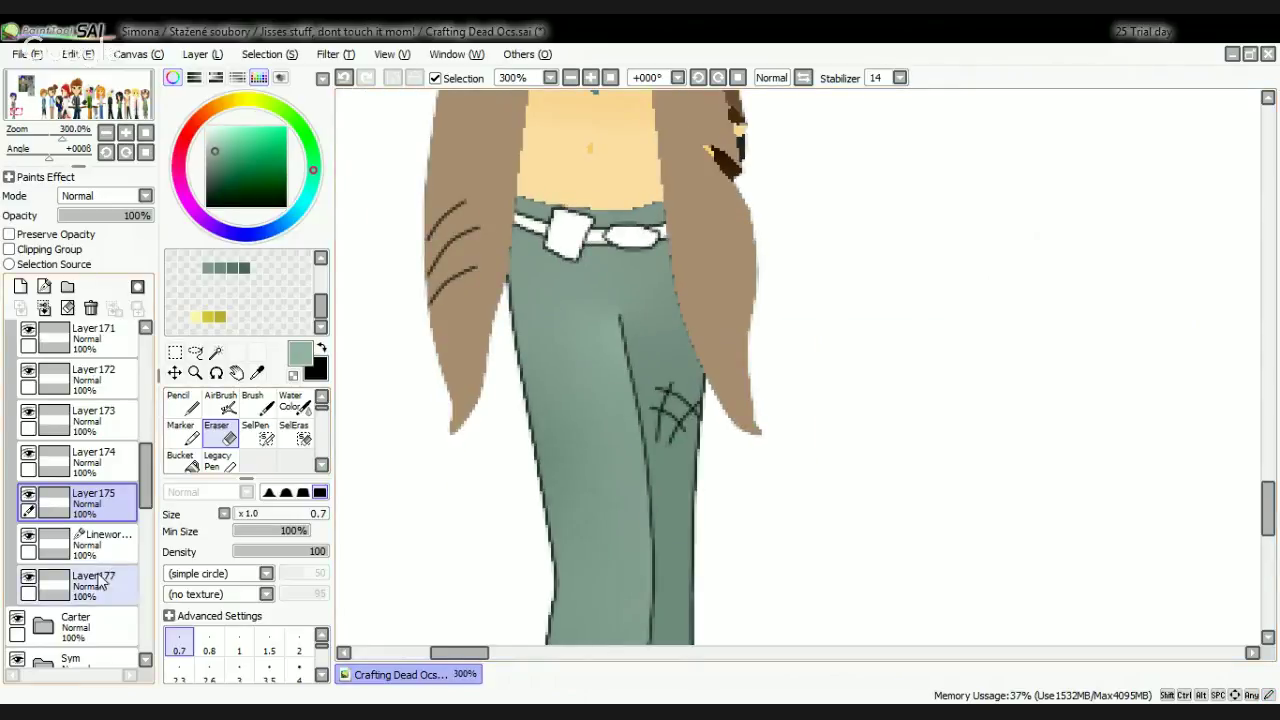
Step: Draw a curved SelPen boundary on the Linework layer from the top of the inner leg line to the coat edge below the belt
click(92, 586)
click(110, 542)
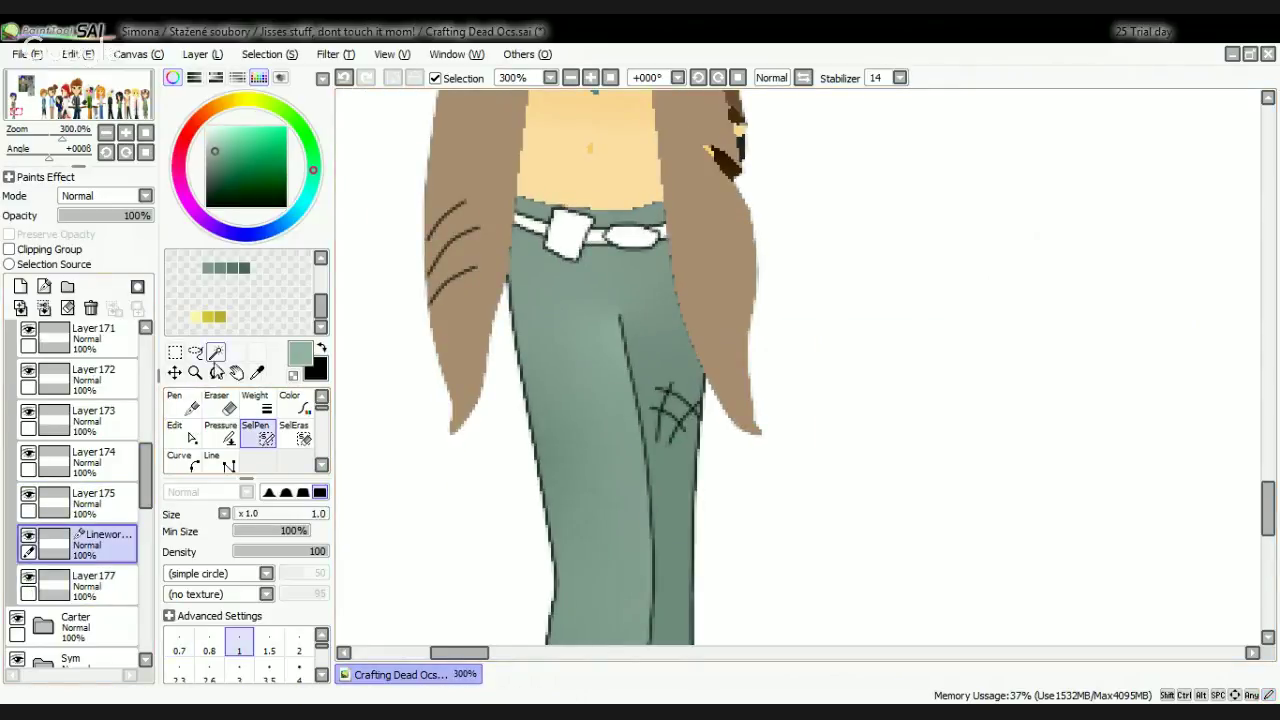
click(259, 428)
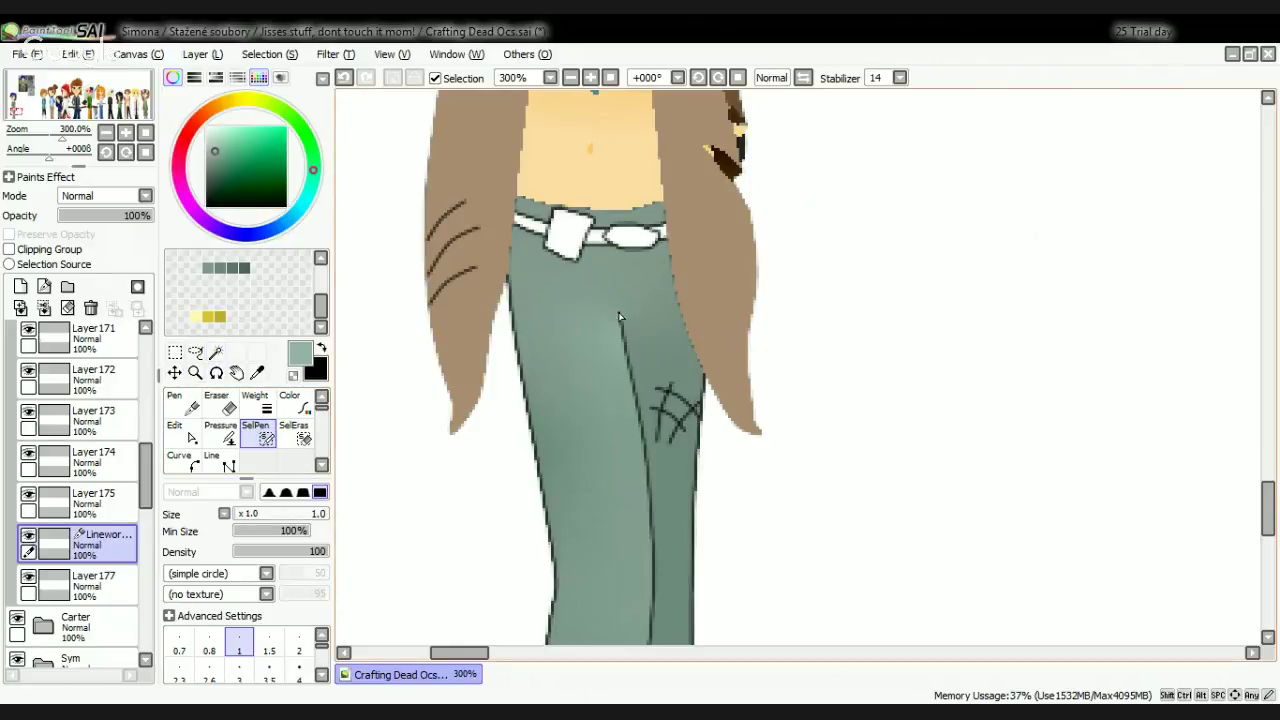
scroll(619, 317, up, 4)
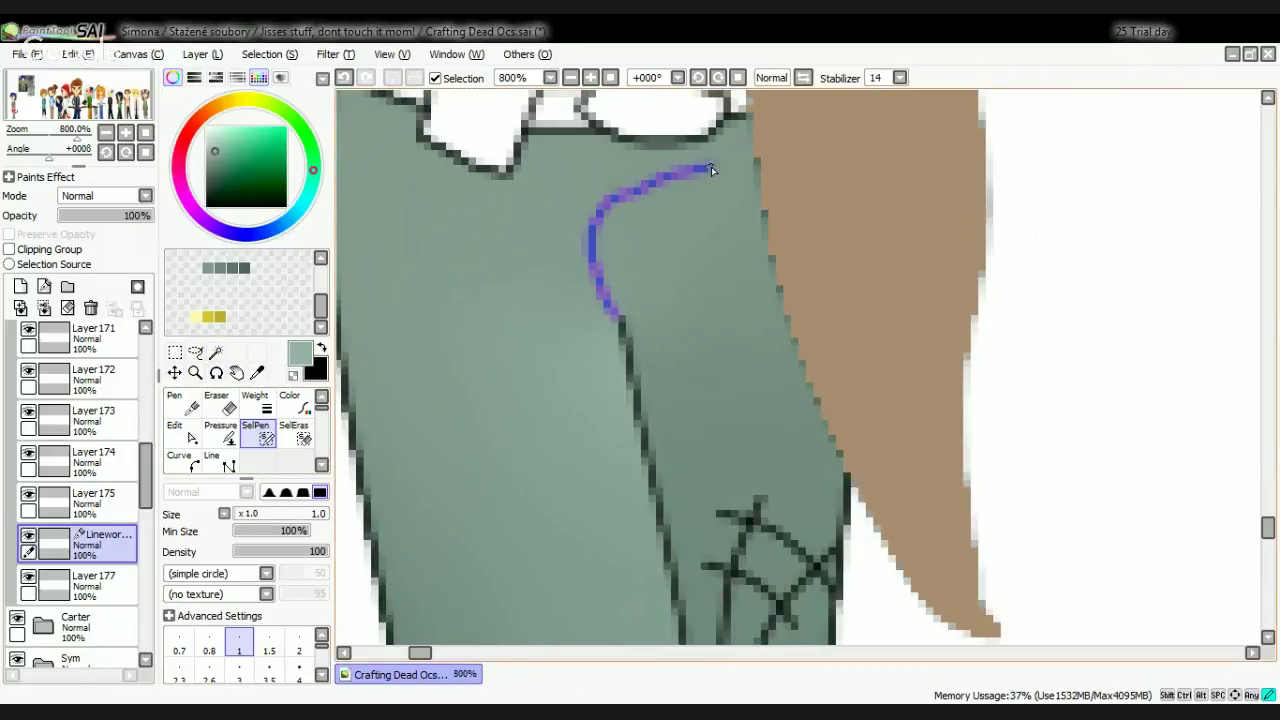
drag(744, 158, 746, 157)
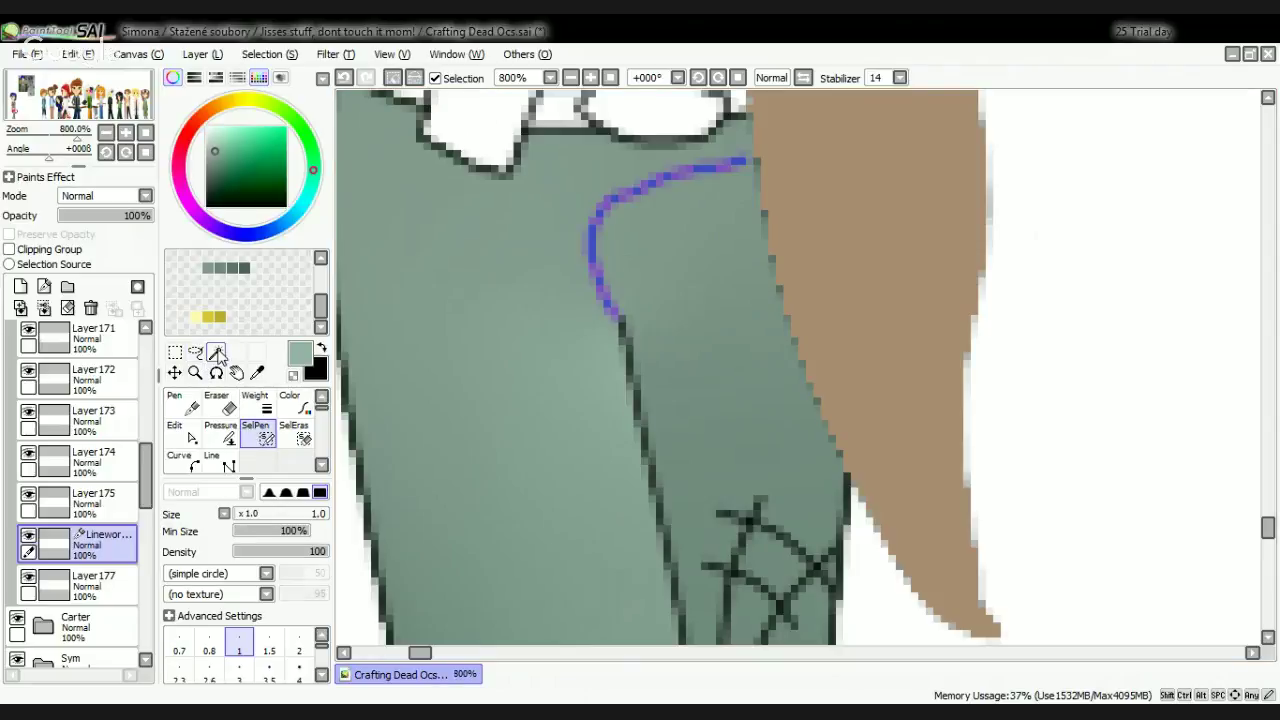
click(218, 355)
click(737, 273)
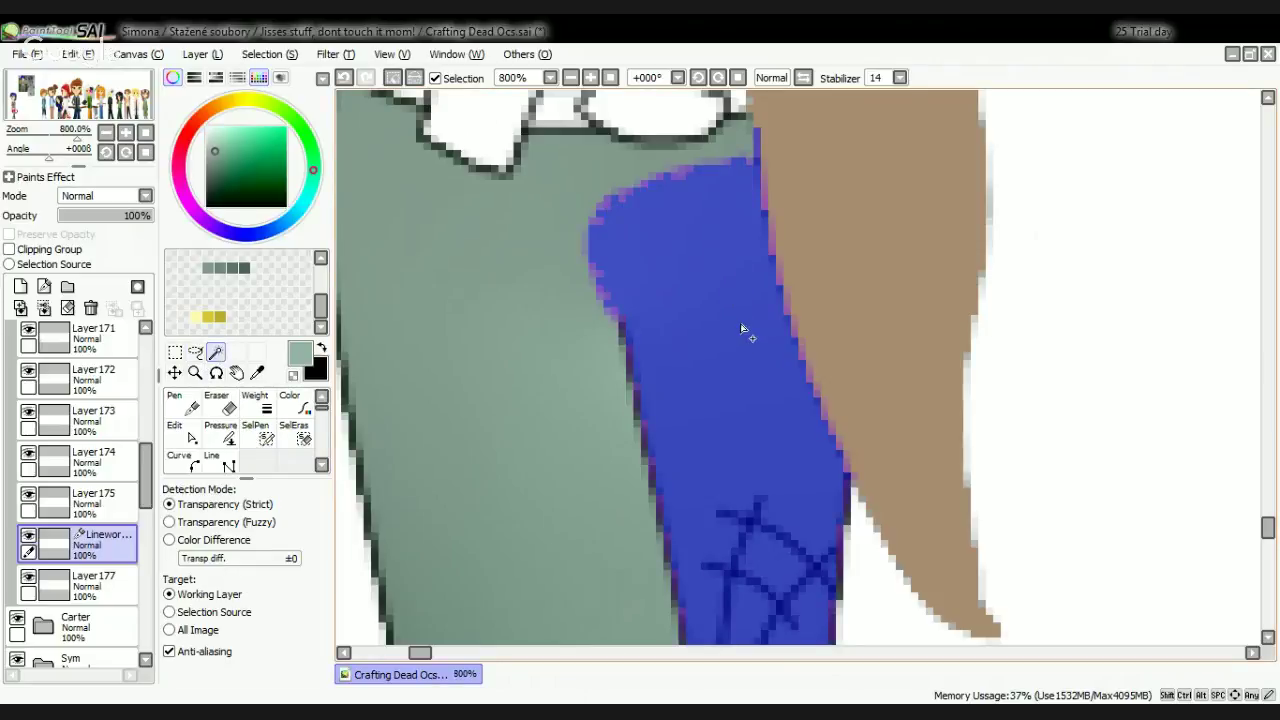
key(ctrl+z)
Step: Close the SelPen boundary at the coat edge and select the back leg with the Magic Wand
click(256, 432)
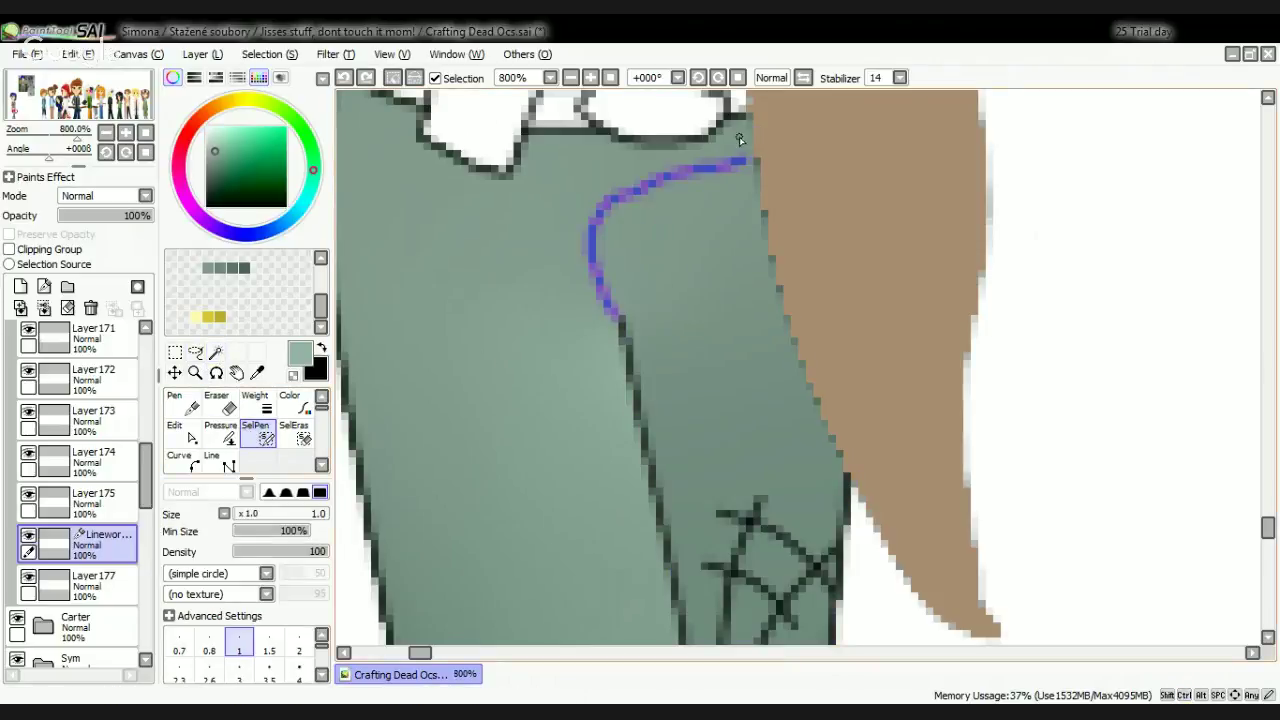
click(216, 353)
click(658, 295)
scroll(717, 277, down, 6)
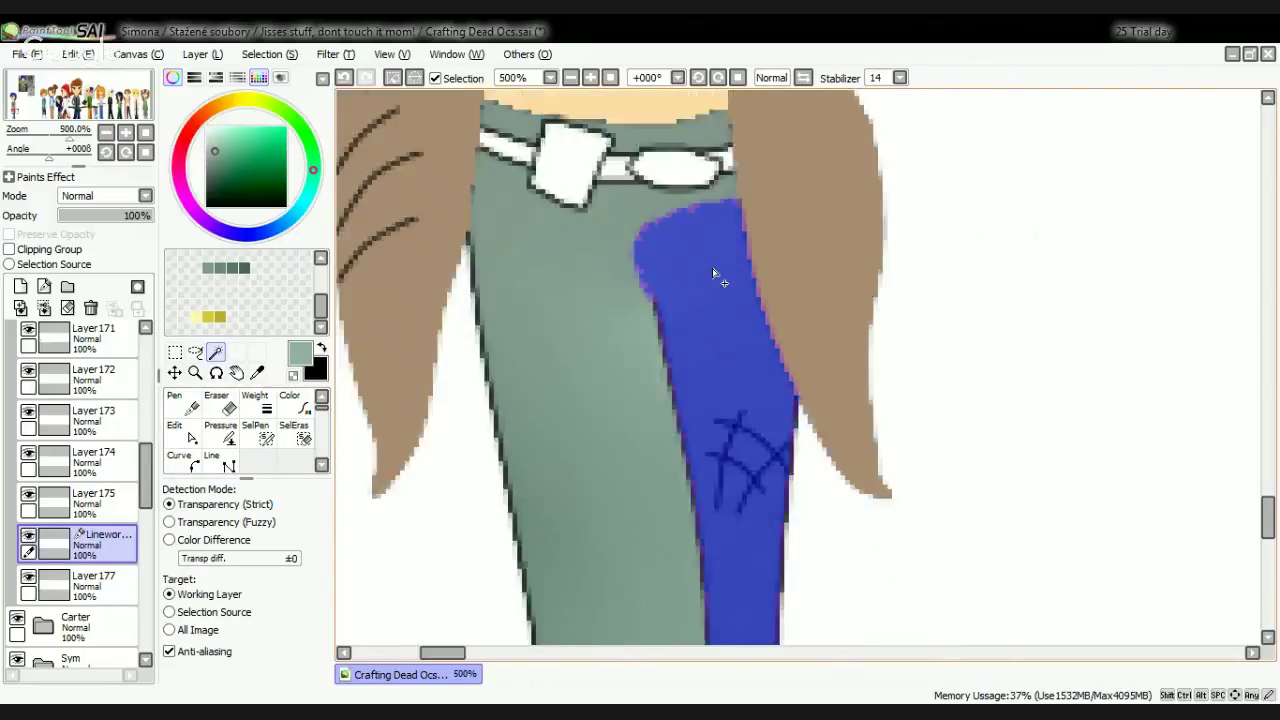
Step: Paint a shadow along the back leg's inner edge on Layer177 using the darkest green swatch and a size 50 Pencil
click(100, 597)
click(178, 402)
click(246, 268)
scroll(705, 428, up, 1)
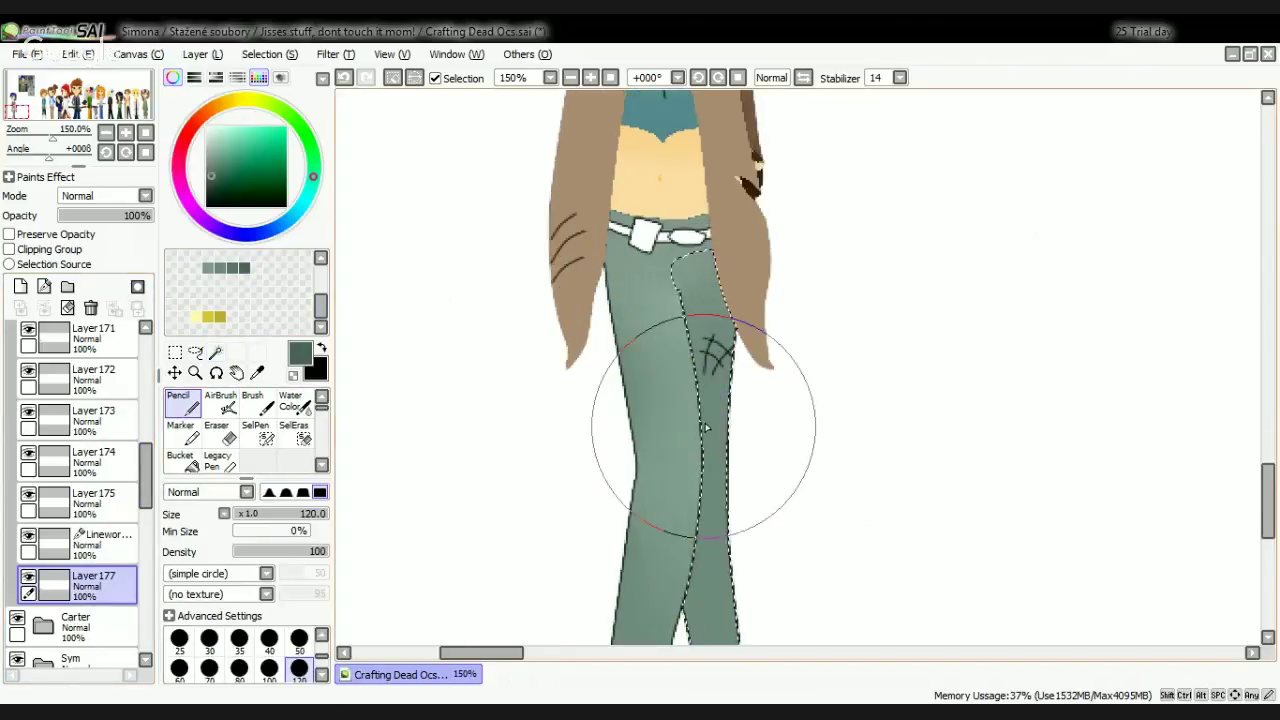
click(298, 642)
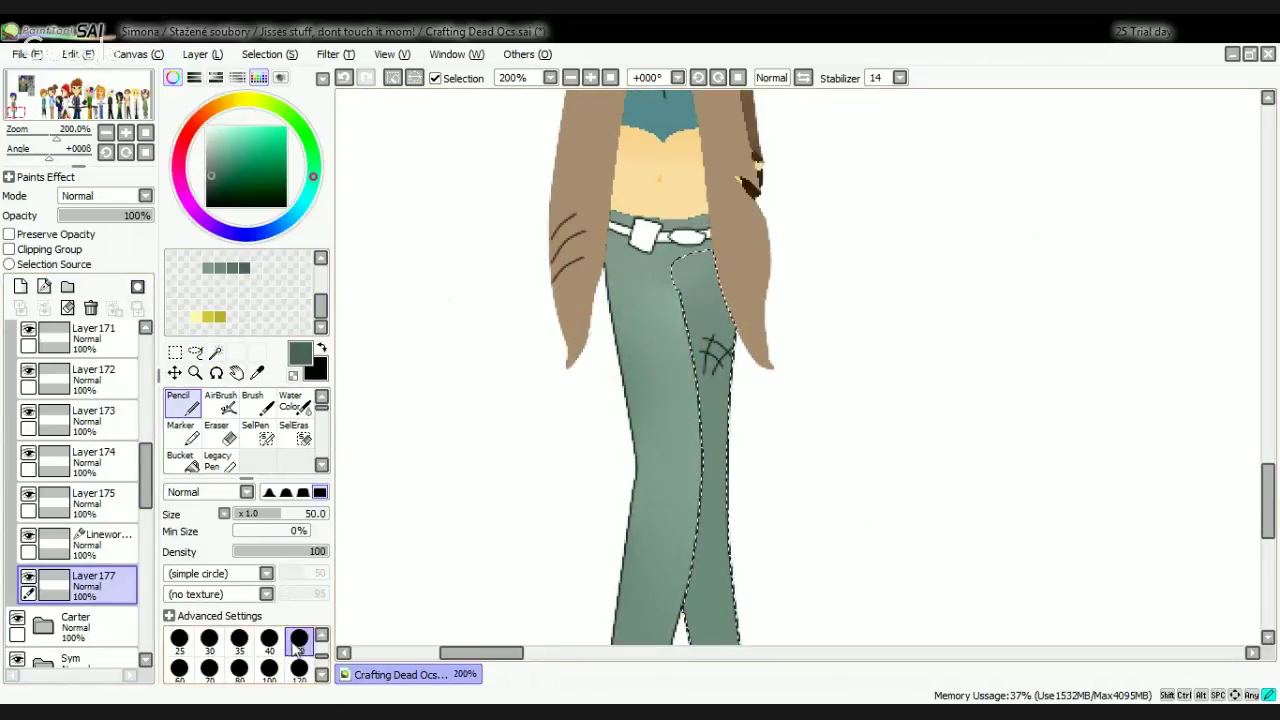
drag(667, 344, 674, 413)
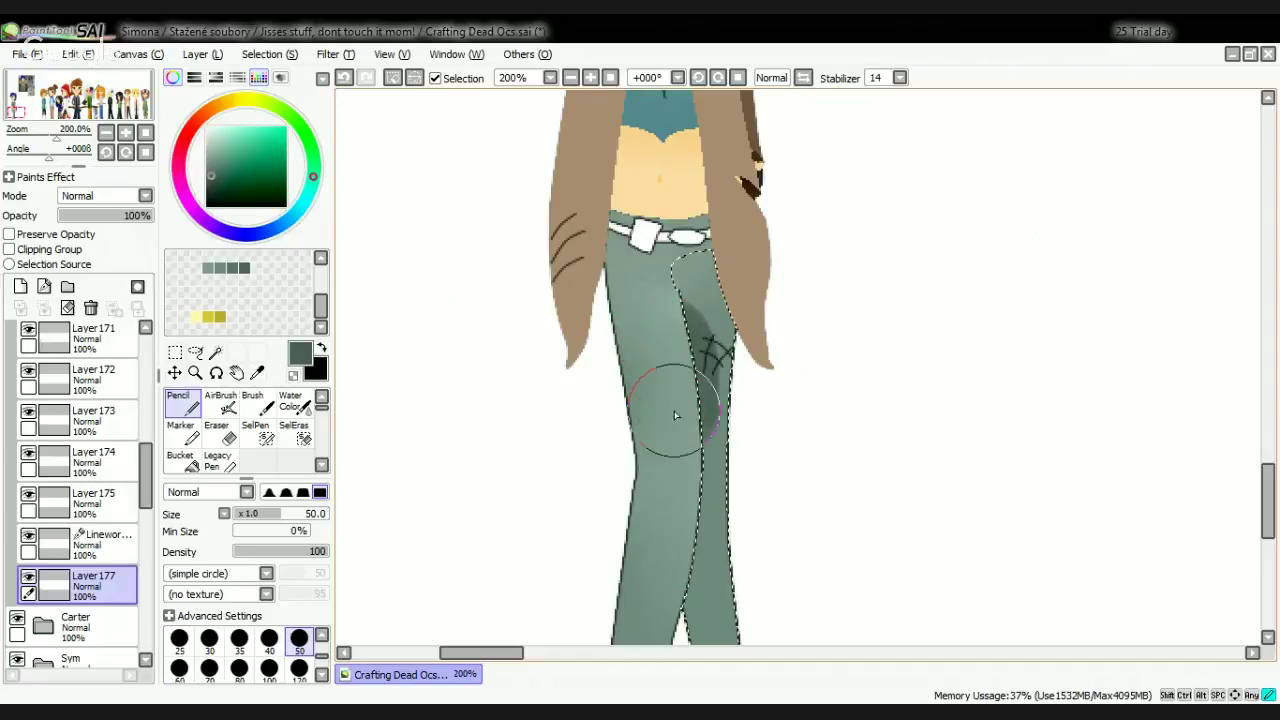
drag(671, 471, 663, 571)
Step: Shade the lower end of the back leg with the second-darkest green swatch
scroll(737, 402, down, 3)
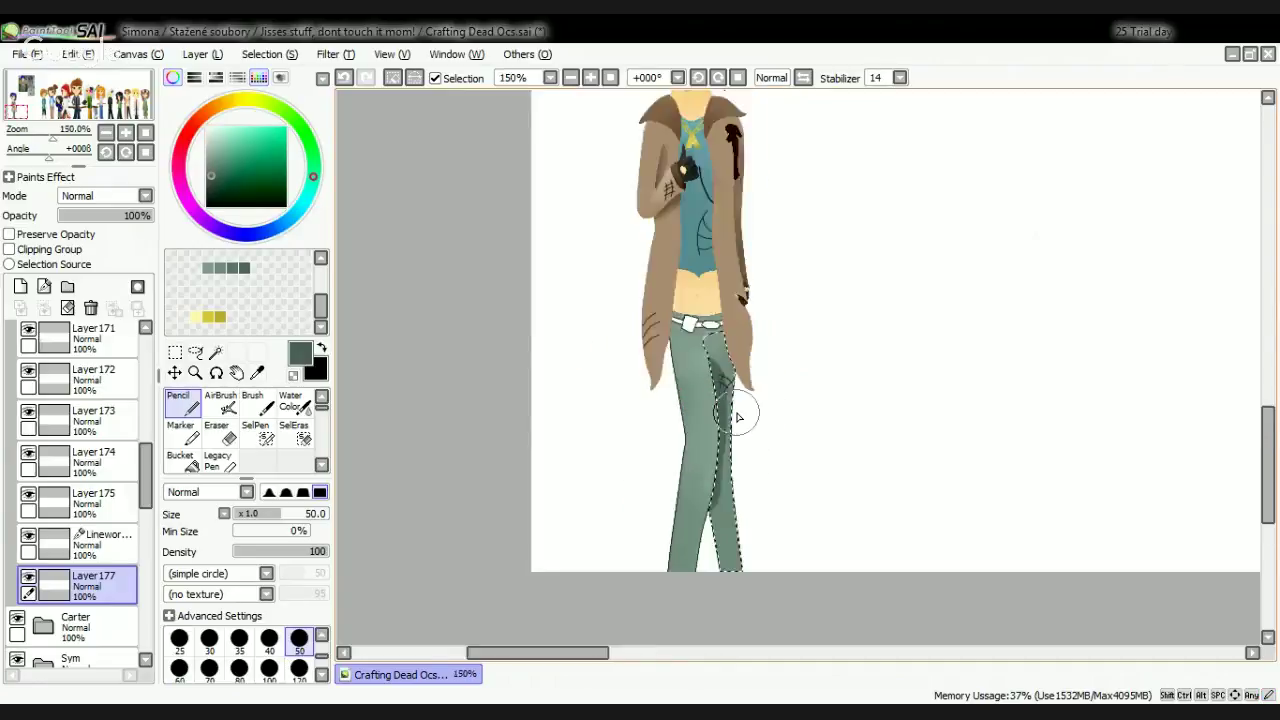
scroll(718, 501, up, 1)
scroll(719, 505, up, 2)
click(240, 267)
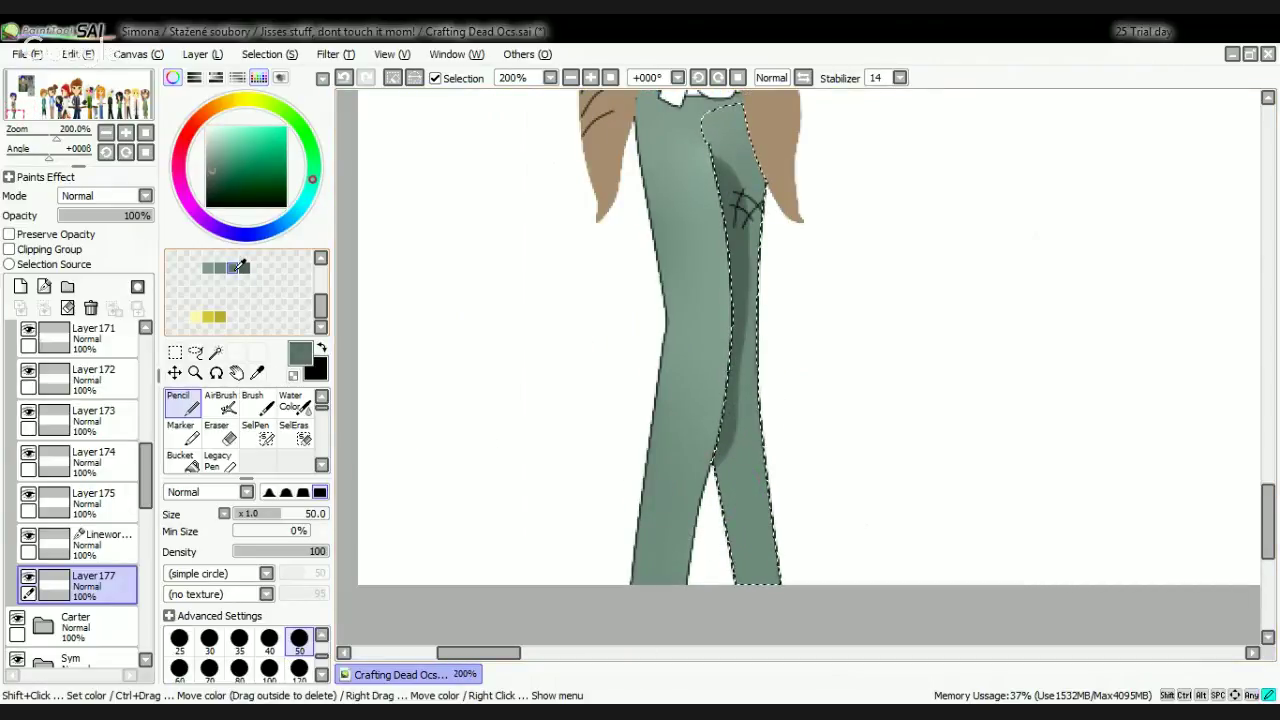
drag(752, 527, 771, 571)
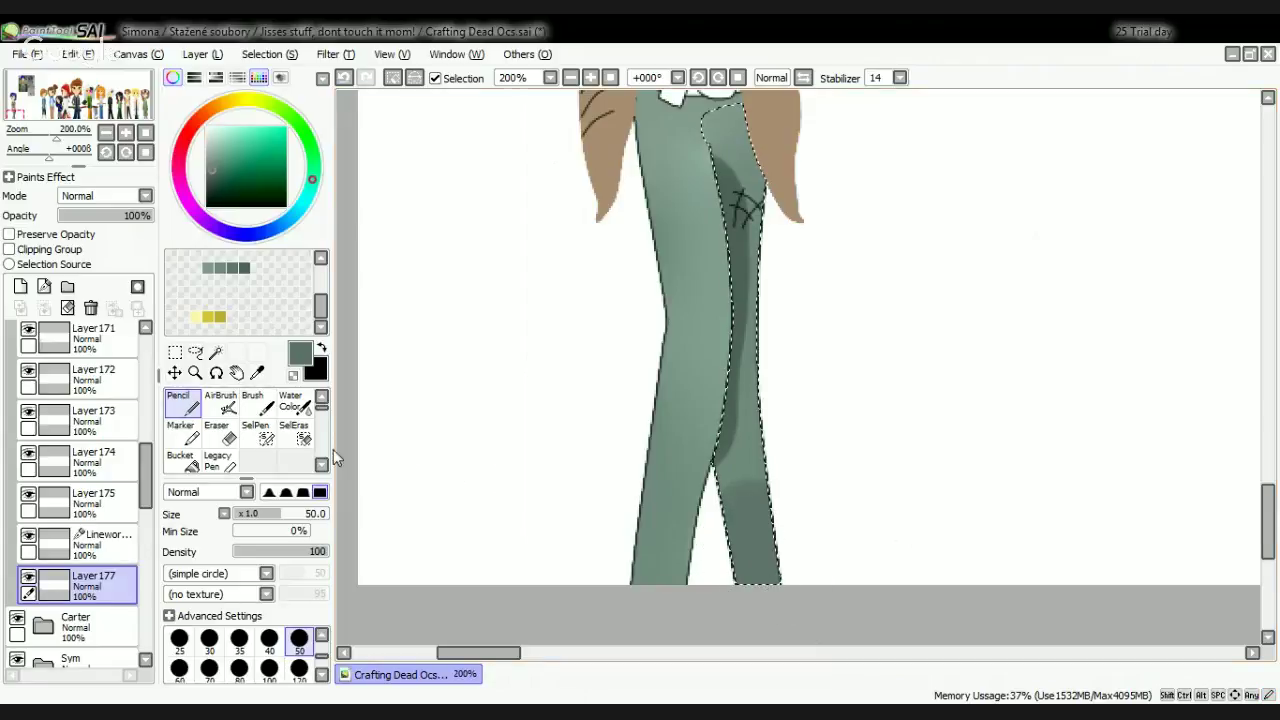
Step: Blend the shading on the lower back leg with the Blur brush, reducing its size to 19
scroll(305, 430, down, 3)
click(300, 410)
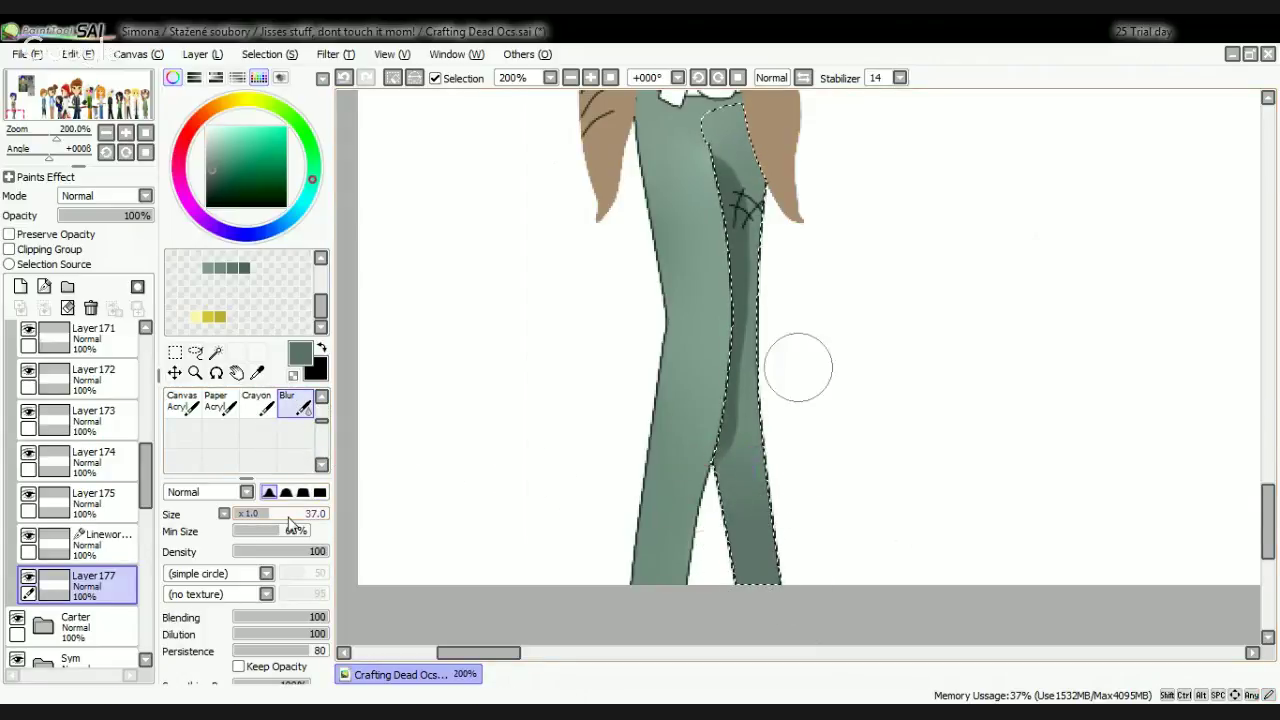
drag(265, 510, 250, 512)
scroll(722, 472, up, 3)
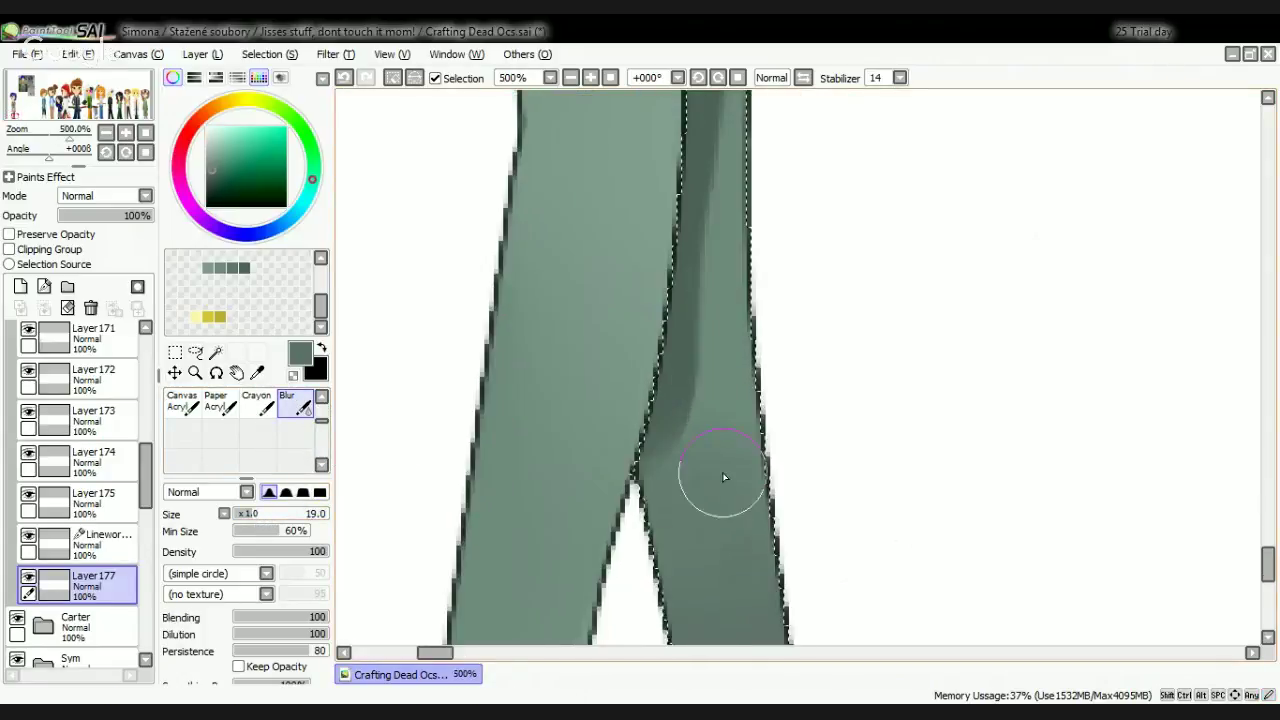
Step: Set the Blur size to 11 and soften the shadow along the back leg from the crossing up to the hip
click(246, 516)
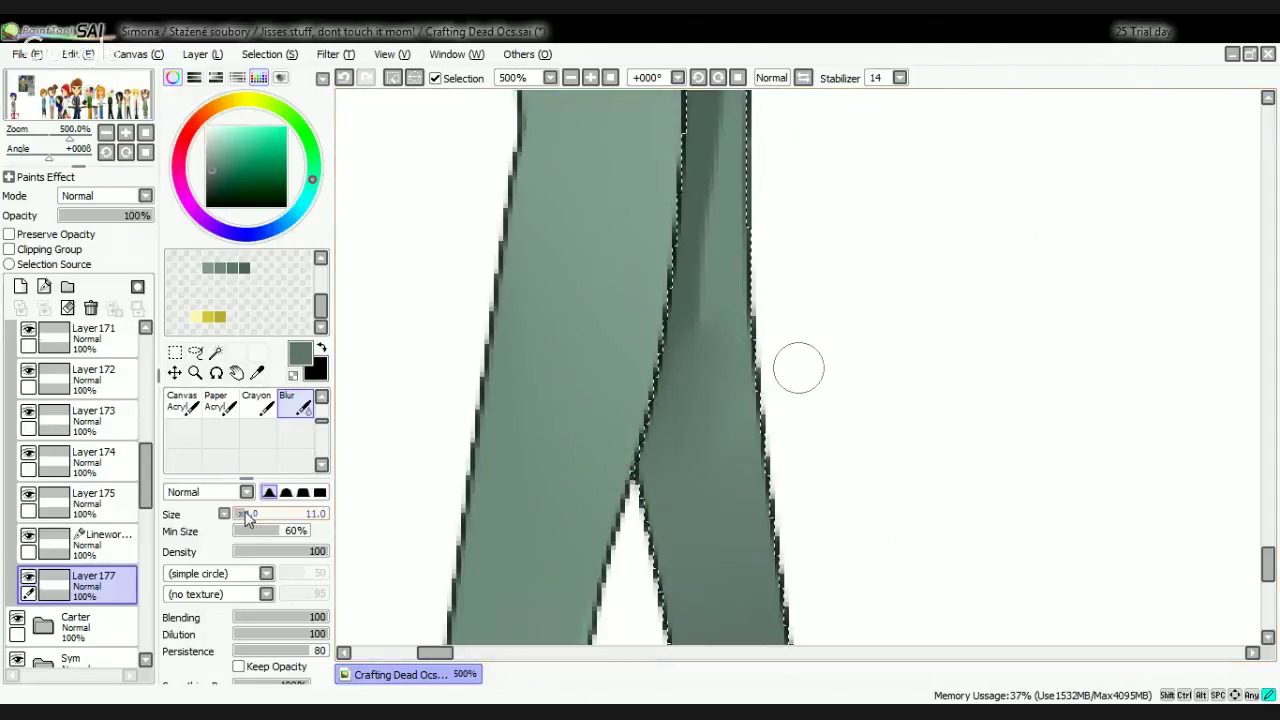
drag(684, 318, 694, 247)
drag(688, 338, 691, 200)
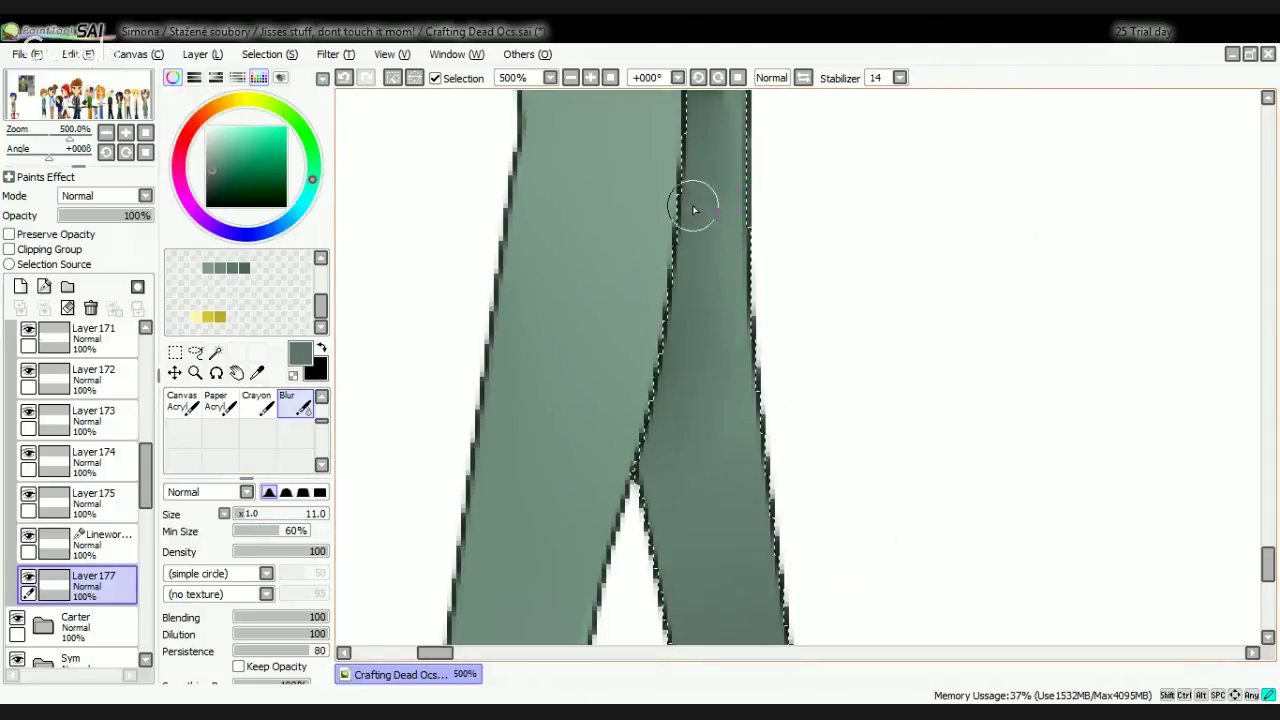
scroll(703, 351, down, 3)
scroll(678, 398, up, 3)
mouse_move(678, 398)
mouse_down()
mouse_move(683, 95)
mouse_move(694, 348)
mouse_move(703, 310)
mouse_move(665, 242)
mouse_move(712, 389)
mouse_up()
scroll(695, 358, down, 4)
scroll(684, 240, up, 3)
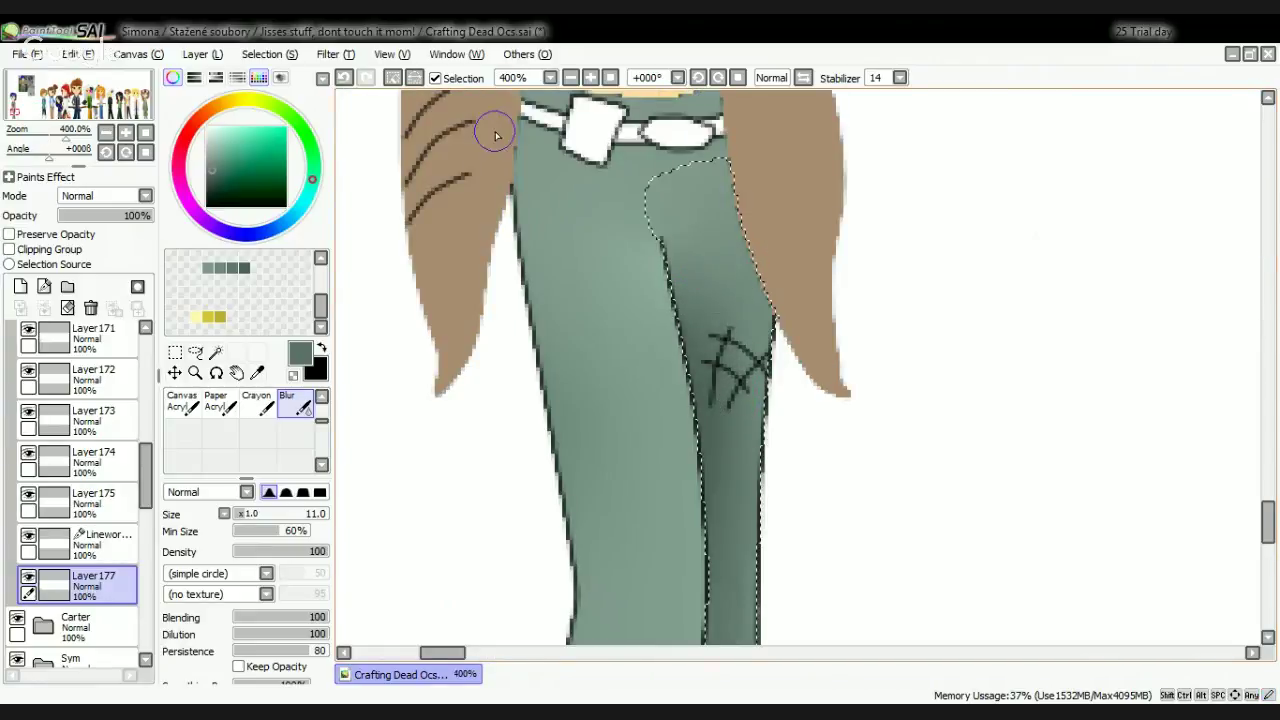
Step: Clear the back-leg selection and move the Linework layer below Layer177
click(413, 78)
drag(99, 545, 99, 594)
scroll(849, 424, down, 4)
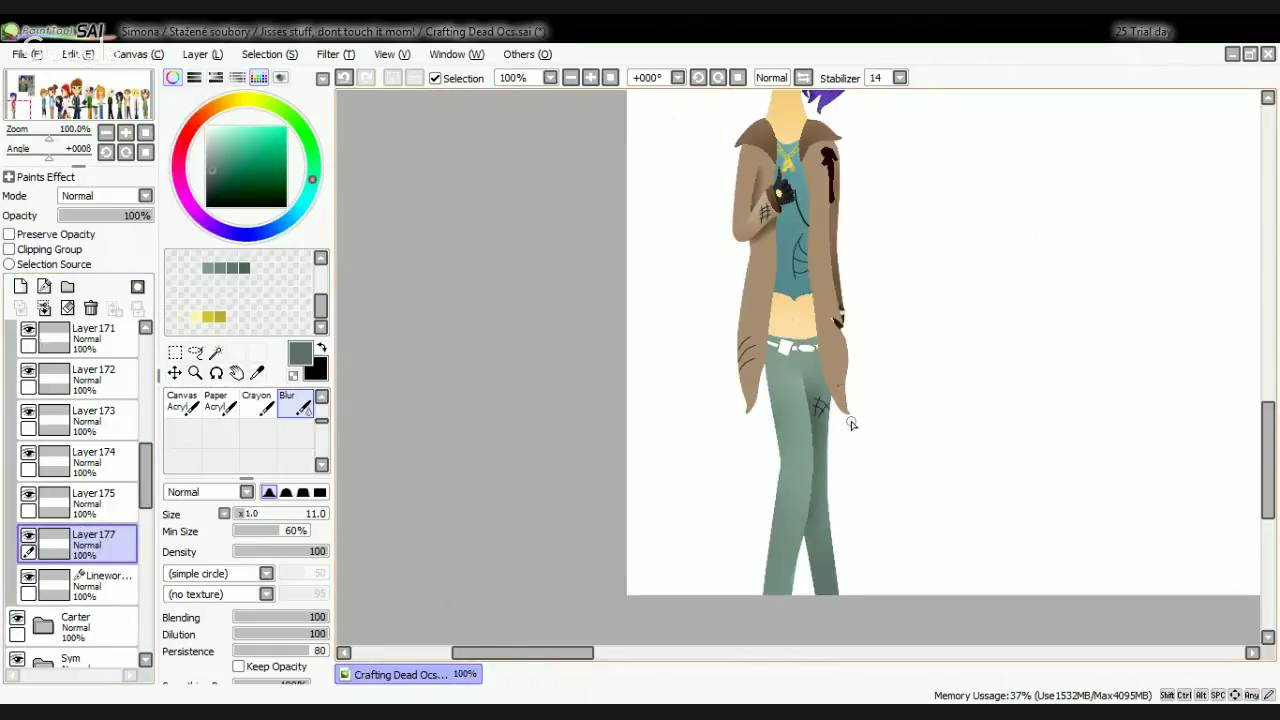
scroll(903, 362, down, 2)
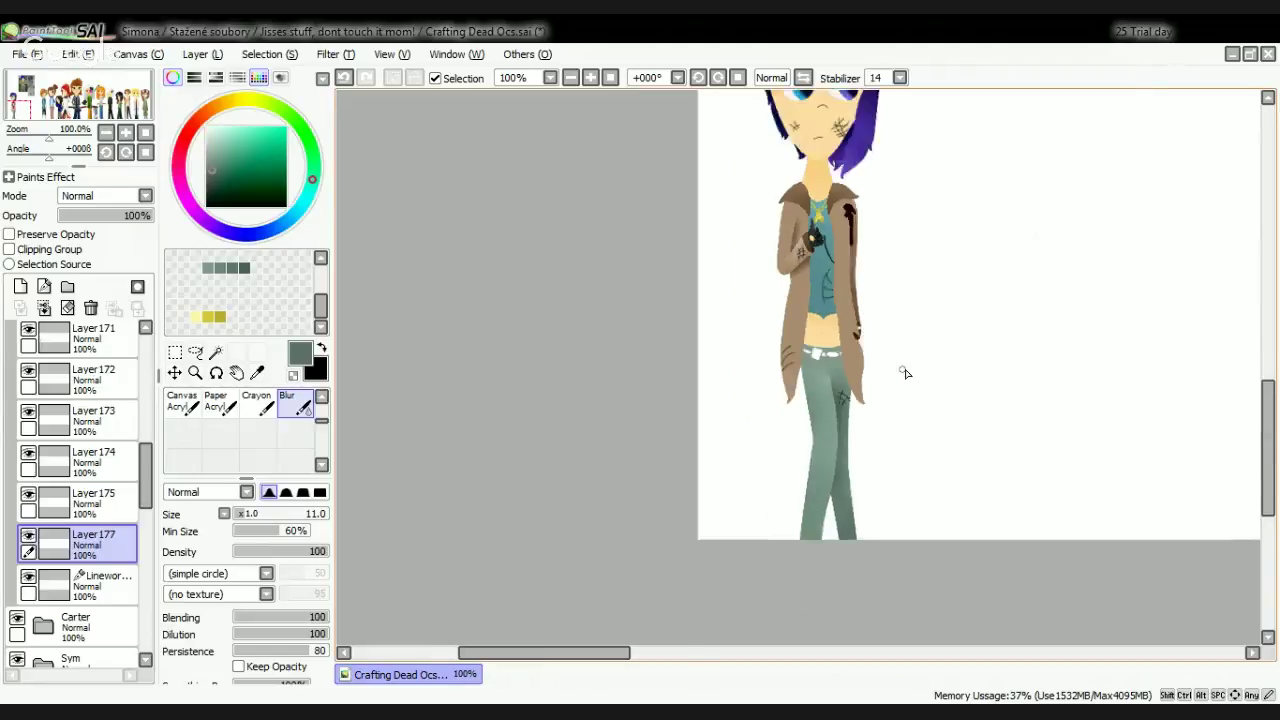
scroll(900, 294, up, 2)
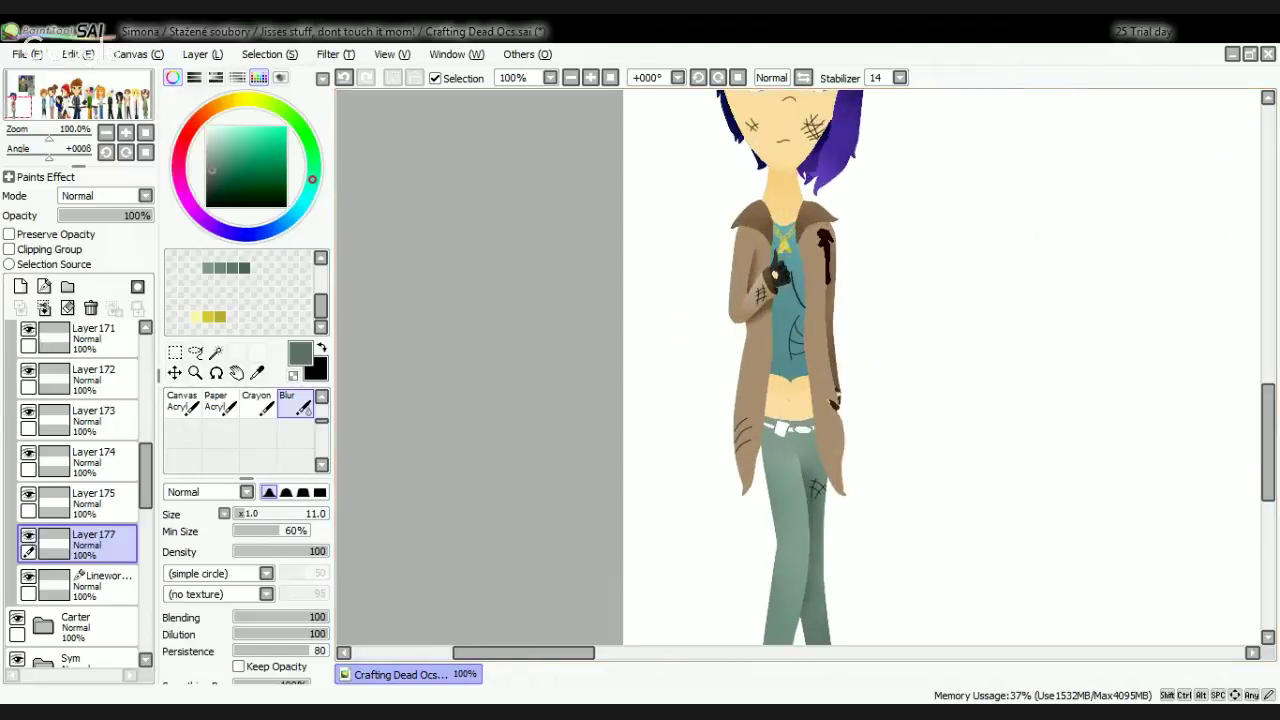
key(alt+Tab)
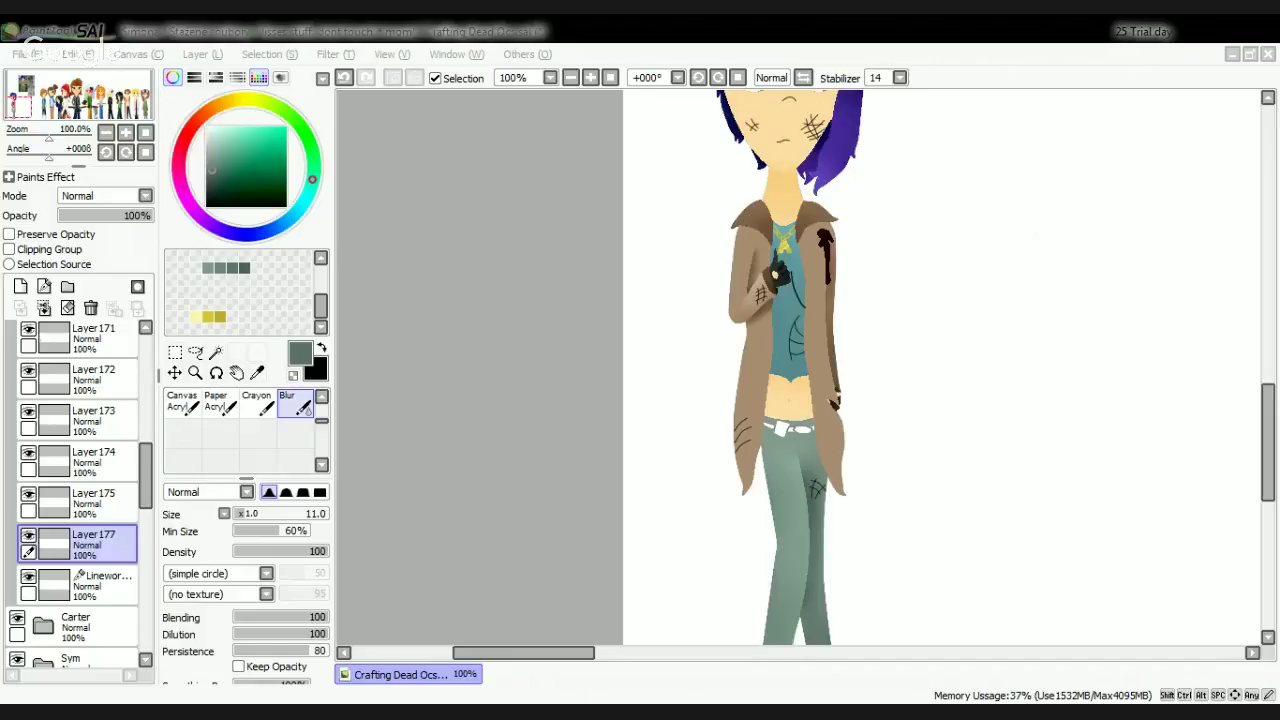
click(1193, 31)
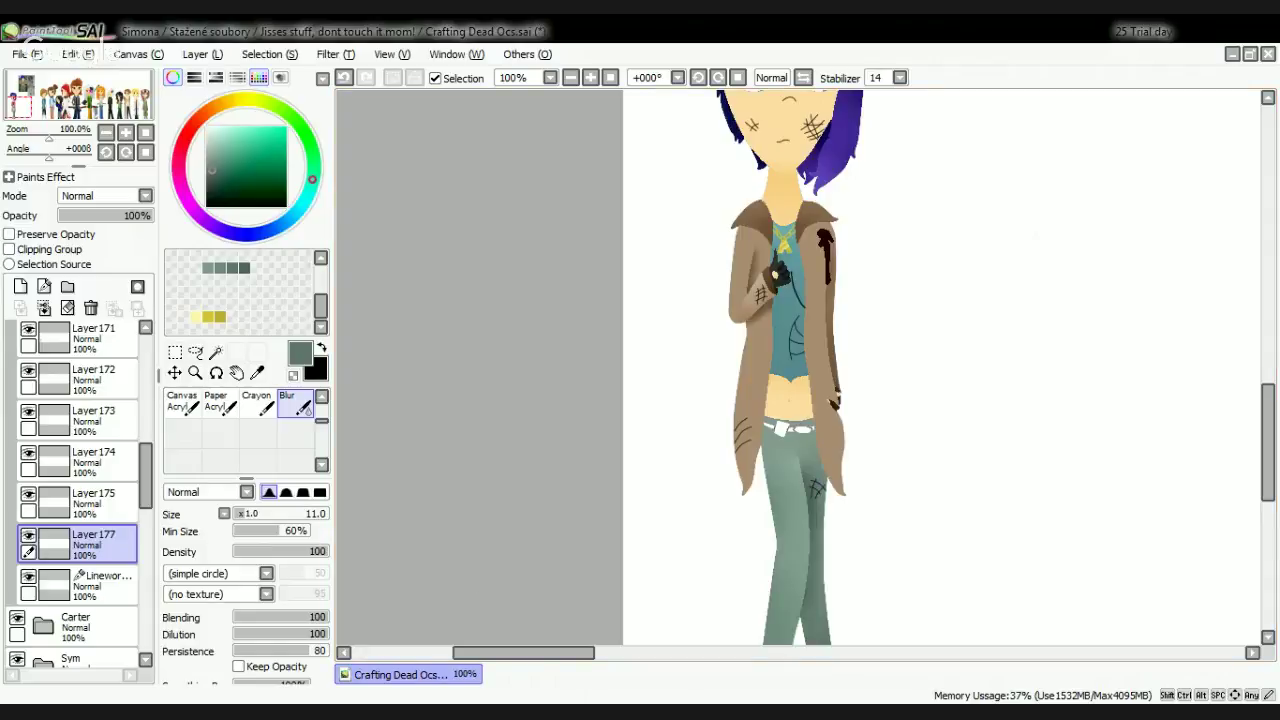
Step: Select the exposed belt strap segments on the Linework layer with the Magic Wand, including the small leftover patch at the coat's edge
click(117, 590)
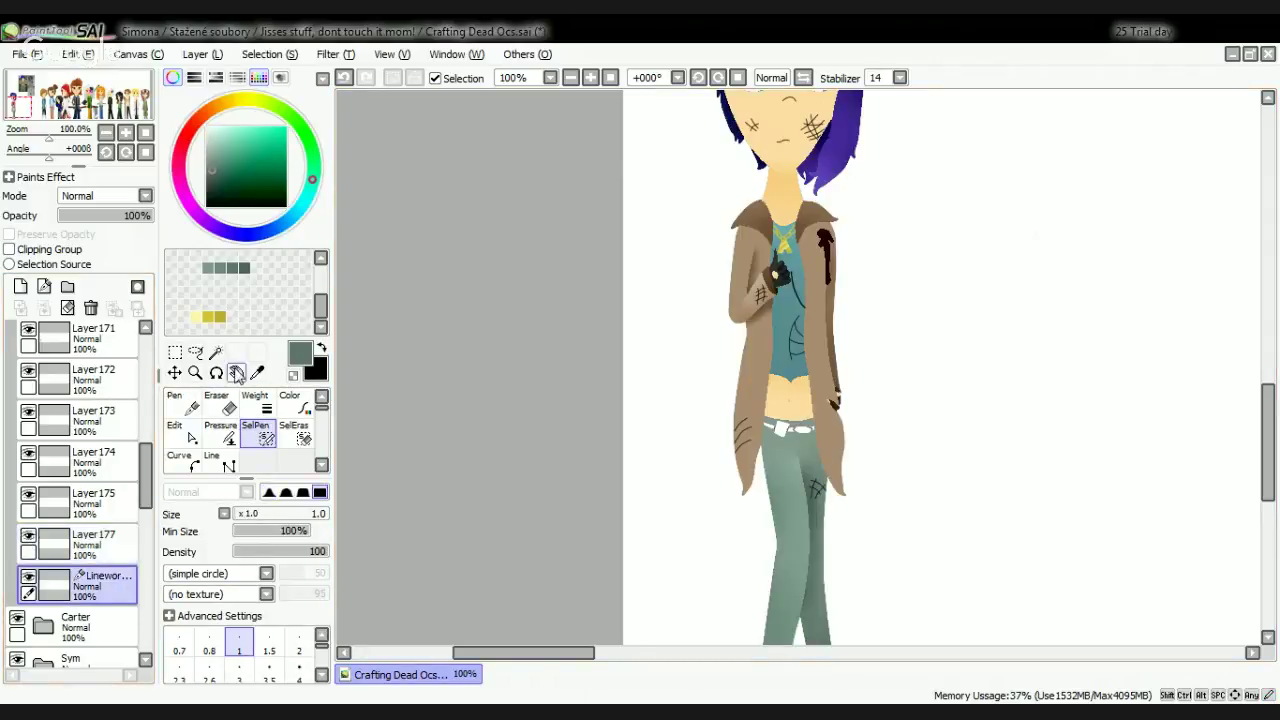
click(215, 352)
scroll(818, 443, up, 8)
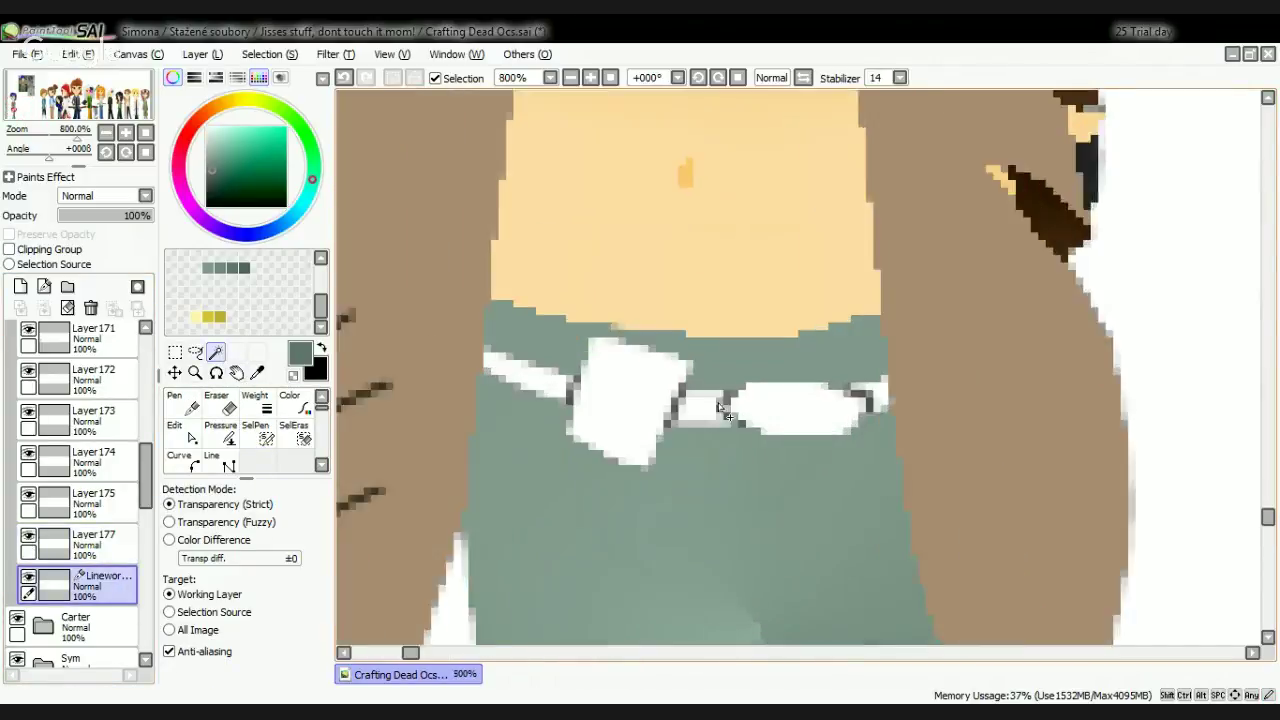
click(703, 422)
click(460, 386)
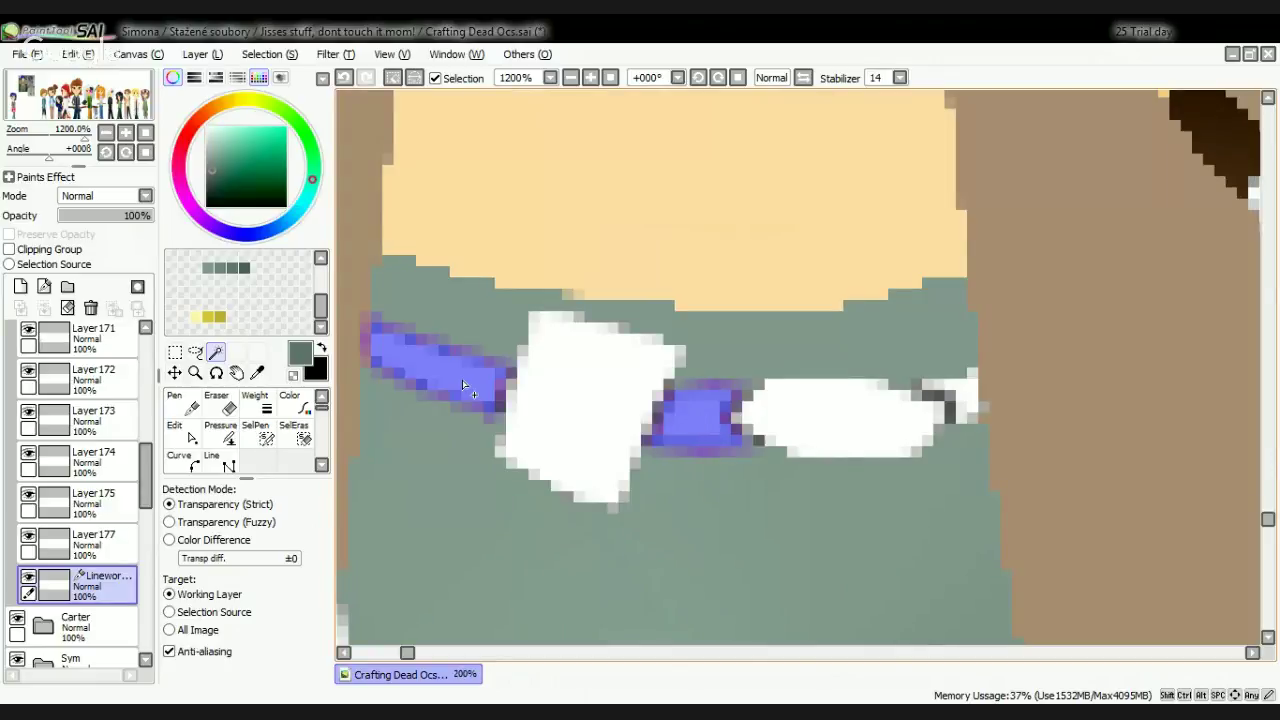
click(963, 397)
scroll(980, 397, up, 1)
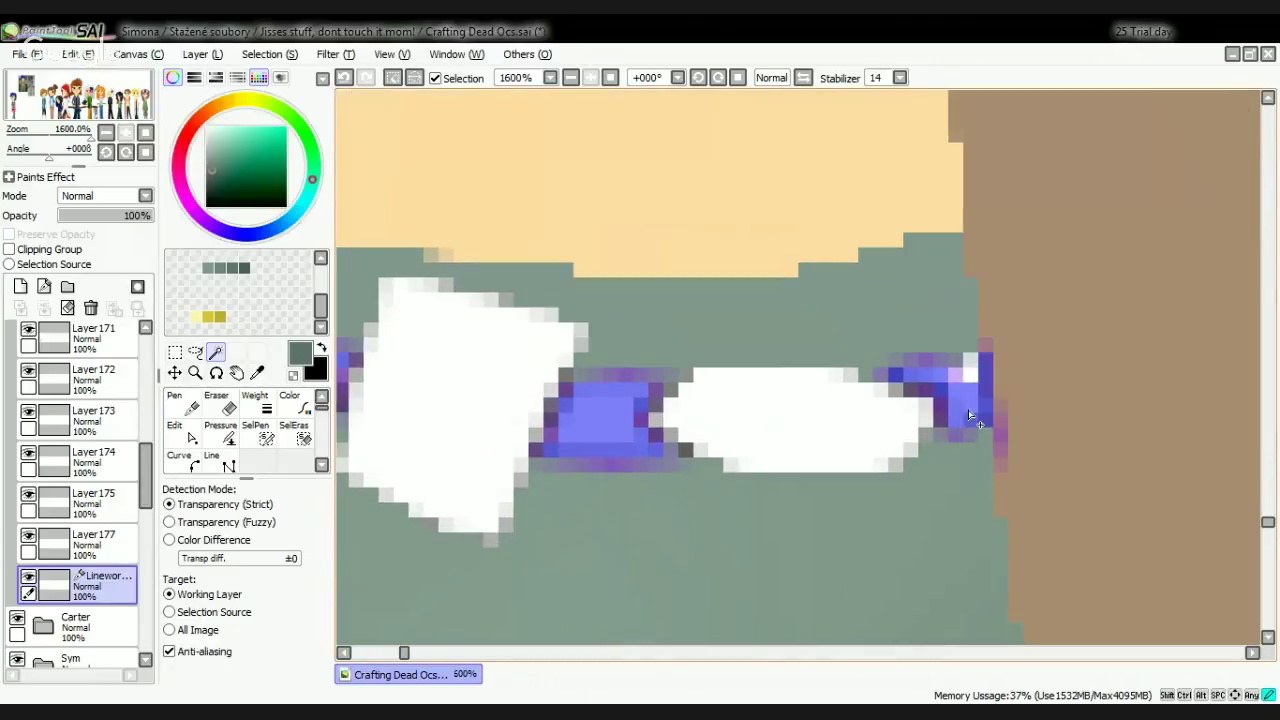
click(971, 372)
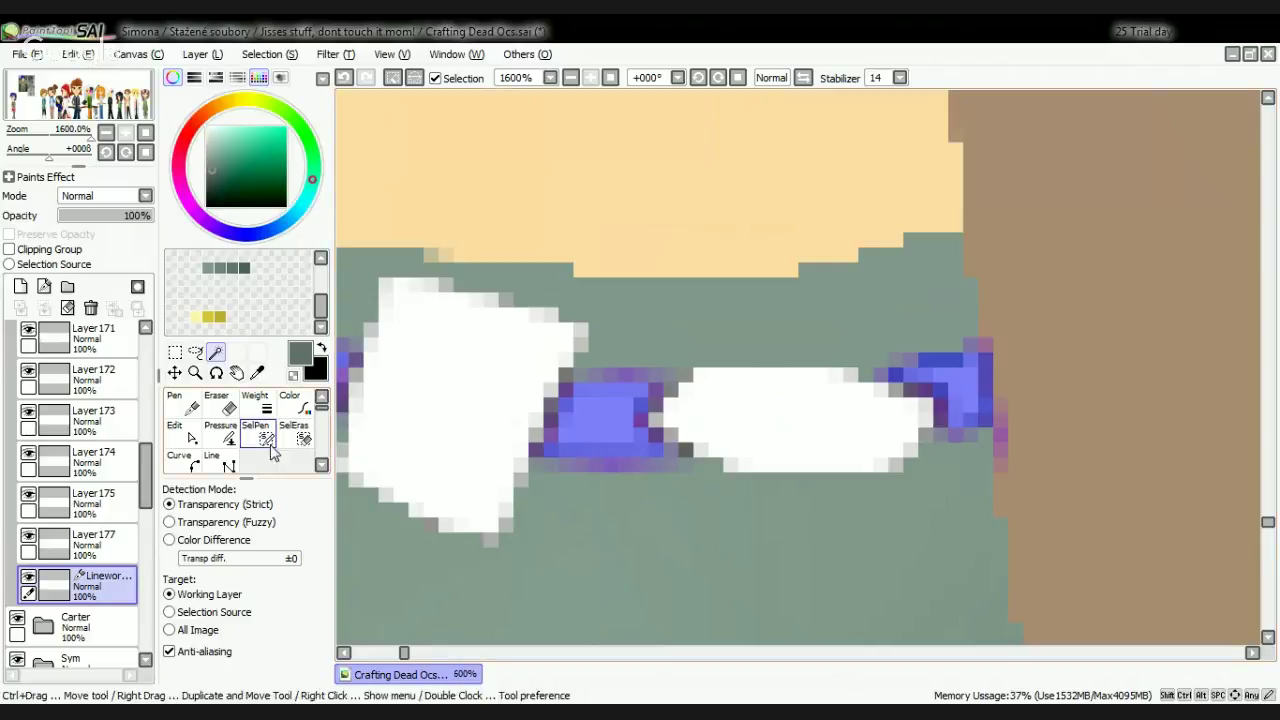
Step: Paint the selected strap segments near-black on Layer177 with the size 50 Pencil and shade their lower edge in black
click(99, 545)
click(183, 401)
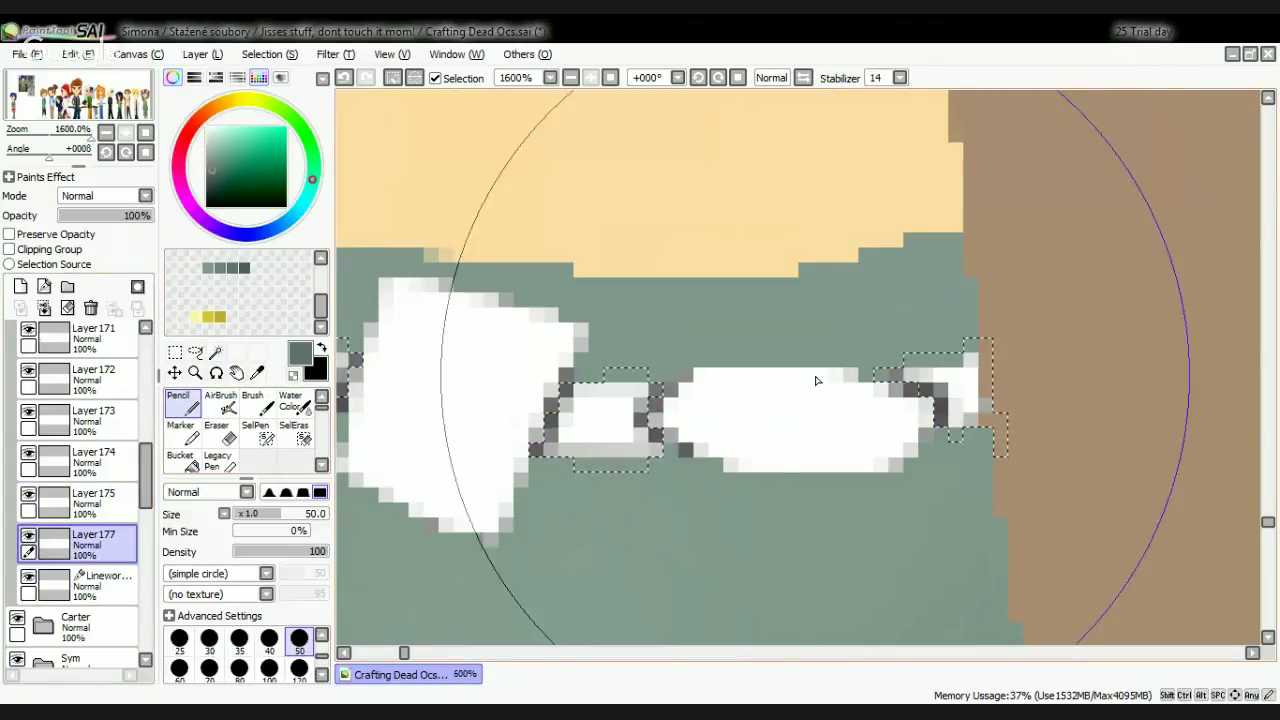
scroll(930, 450, down, 4)
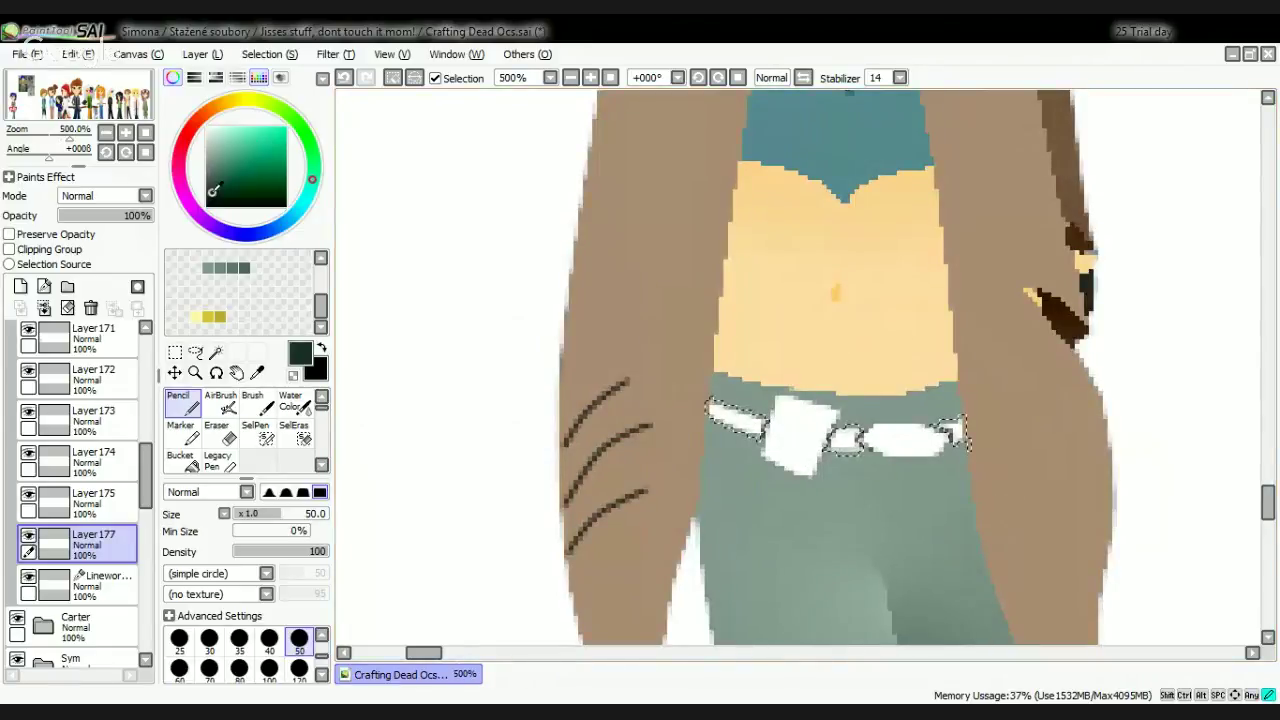
scroll(990, 530, up, 2)
drag(557, 306, 1043, 394)
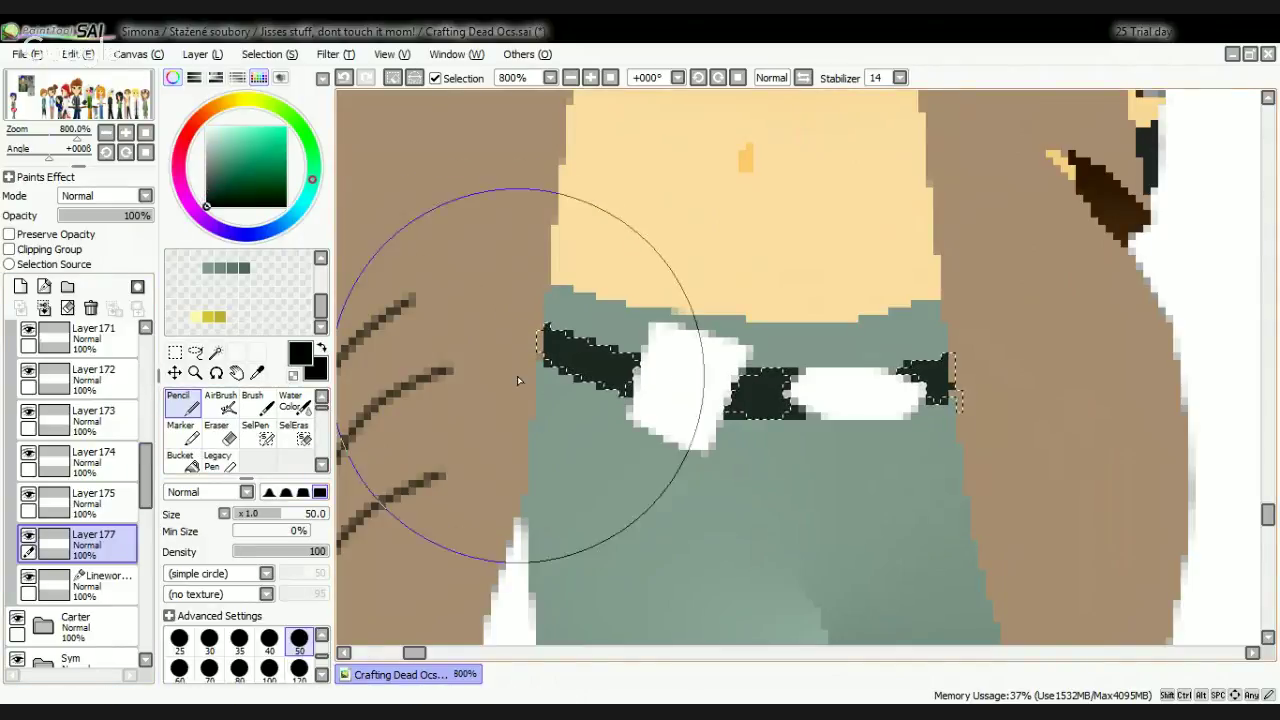
mouse_move(503, 530)
mouse_down()
mouse_move(603, 564)
mouse_move(820, 589)
mouse_move(955, 535)
mouse_up()
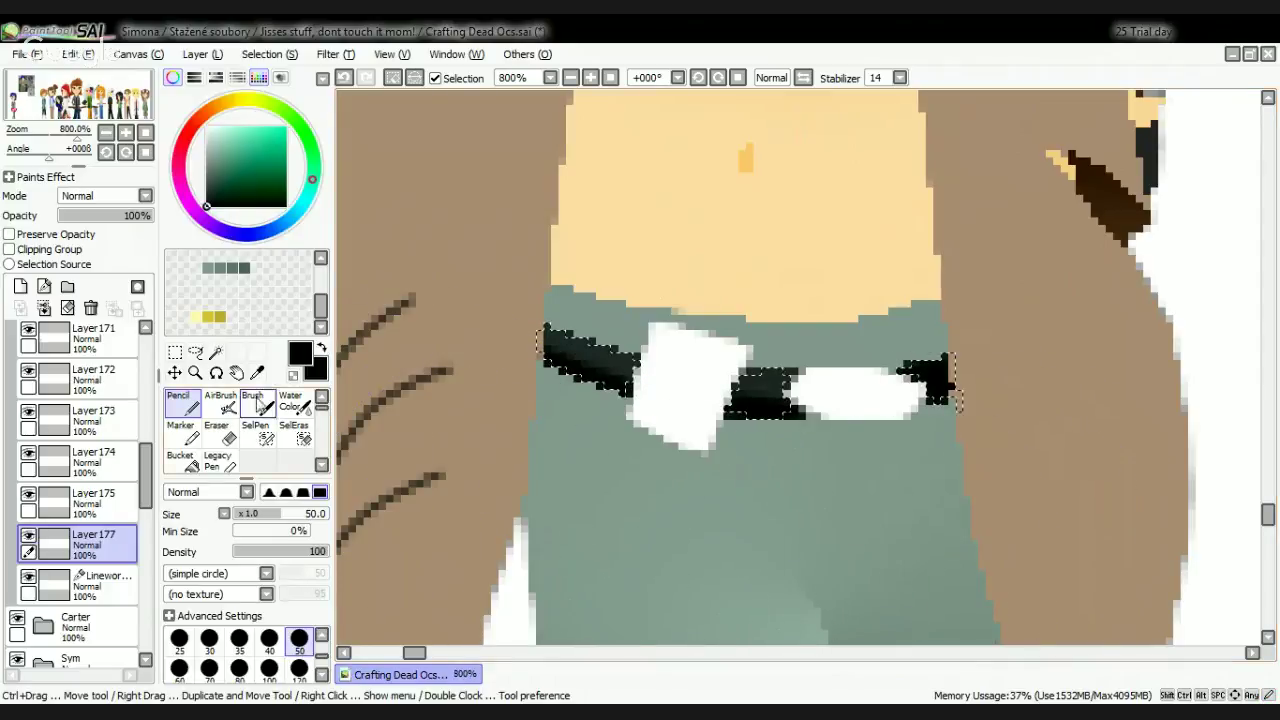
Step: Blend the black shading along the belt strap with the Blur brush at size 11 and clear the selection
scroll(262, 408, down, 3)
click(294, 440)
scroll(842, 382, up, 2)
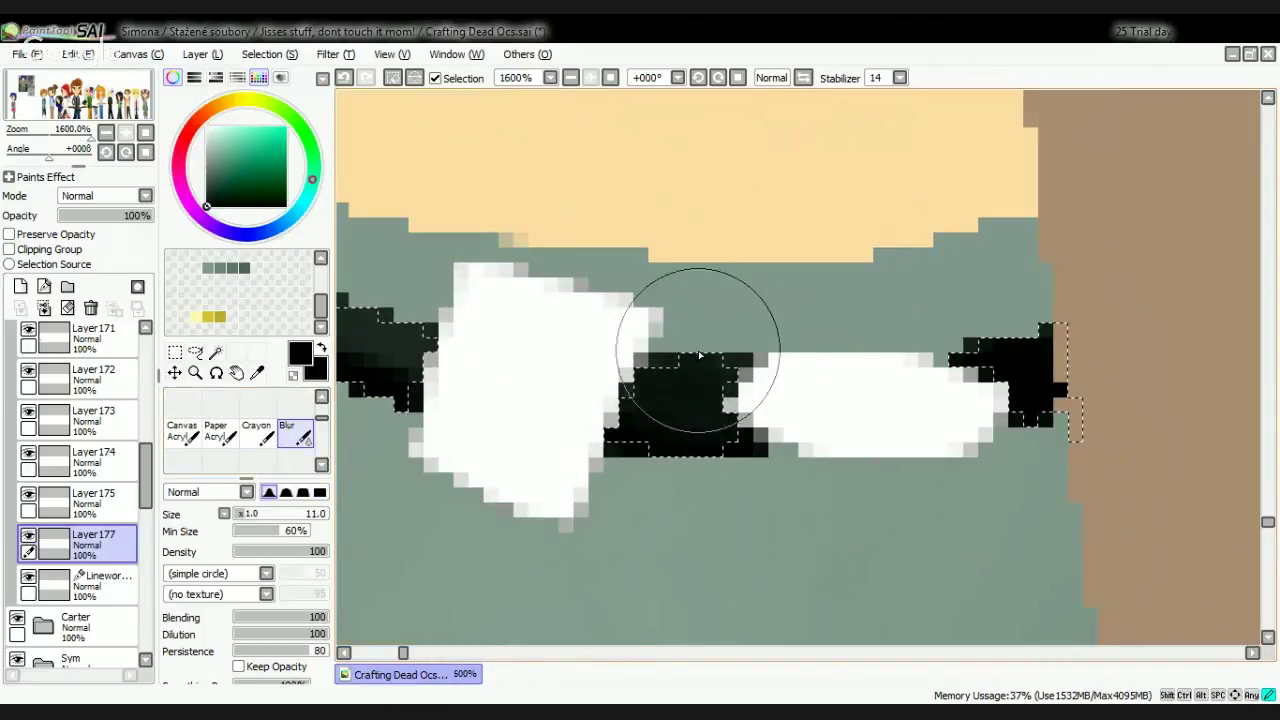
scroll(380, 342, down, 1)
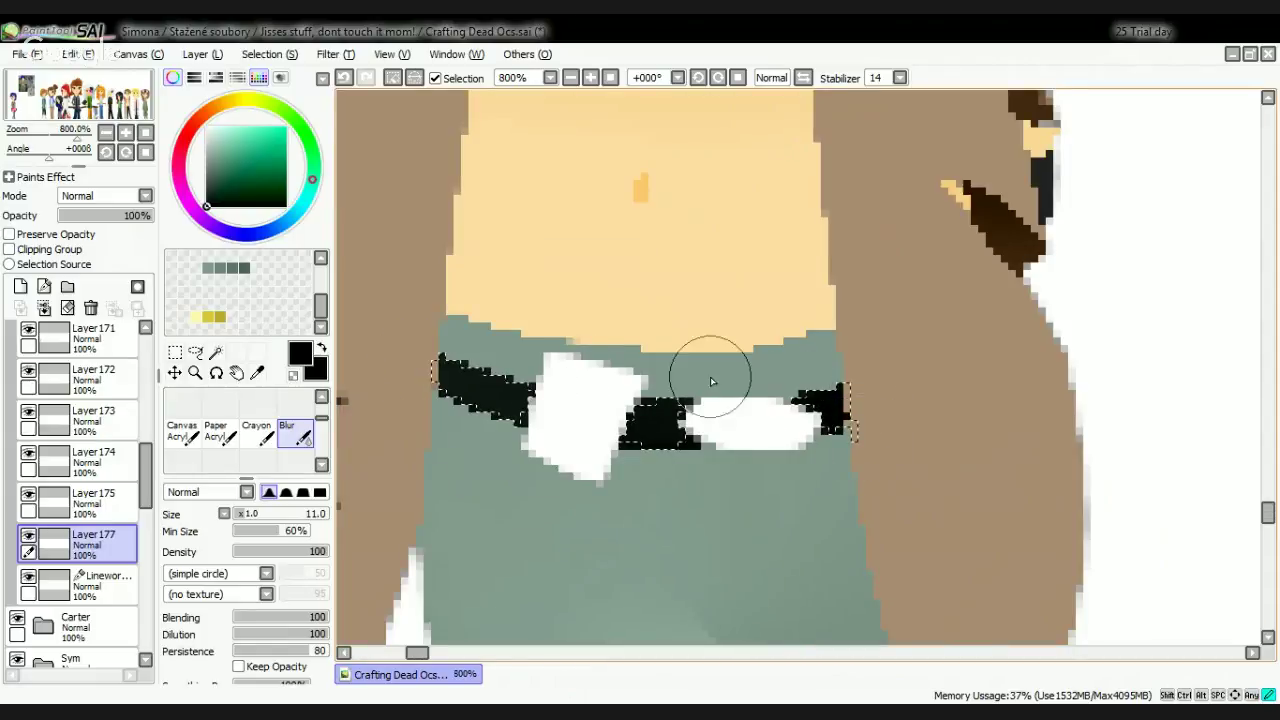
click(392, 77)
Step: Select the belt buckle's area on the Linework layer with the Magic Wand, patching its upper edge with SelPen to stop the leak
click(128, 582)
click(215, 352)
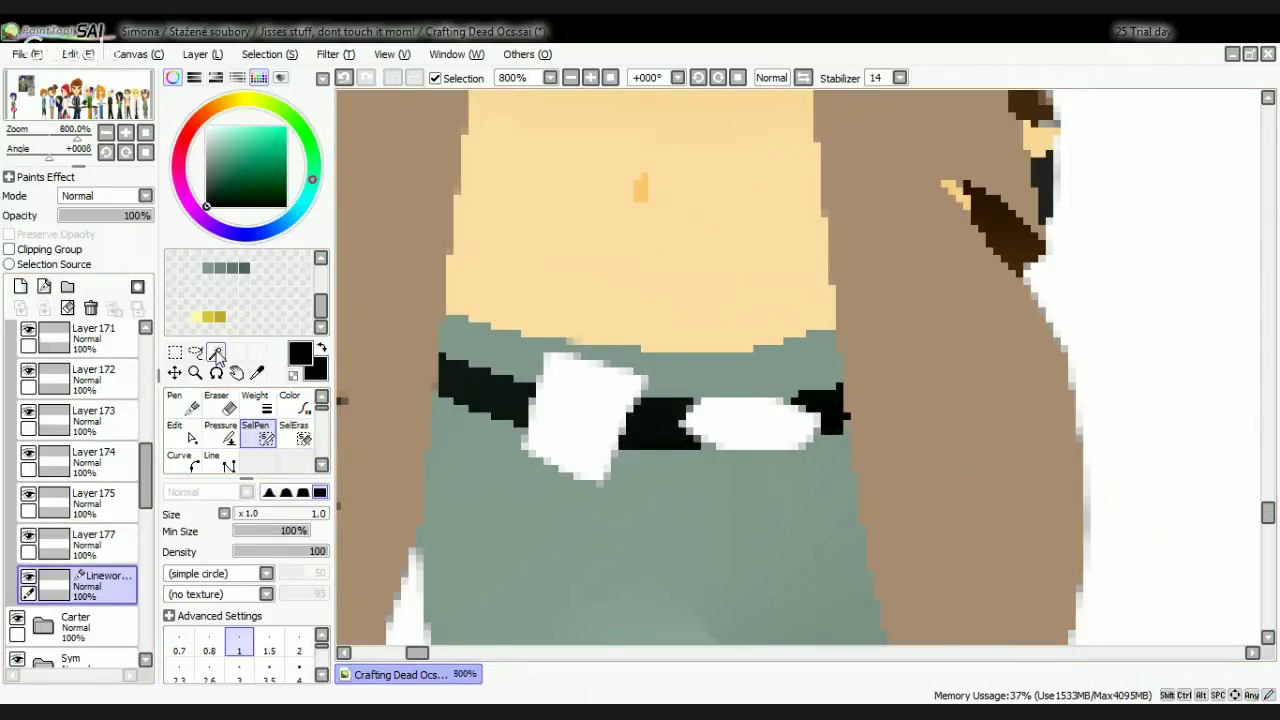
click(597, 420)
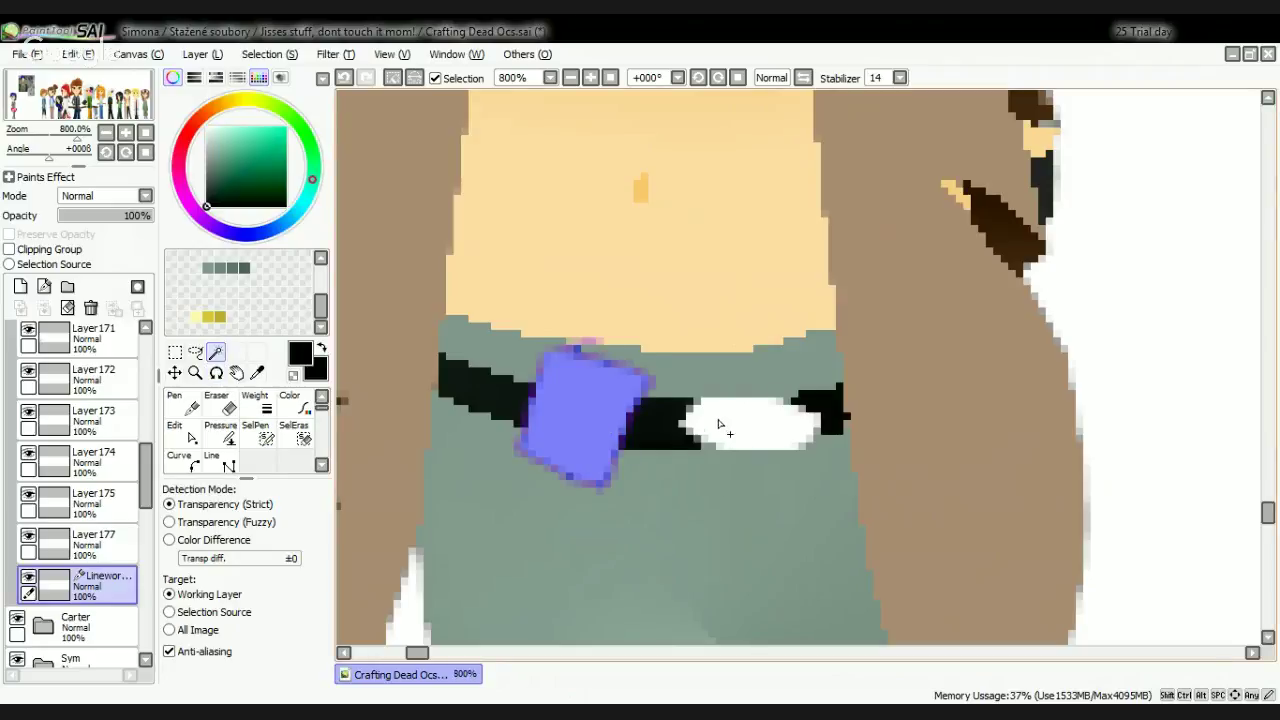
scroll(563, 397, up, 2)
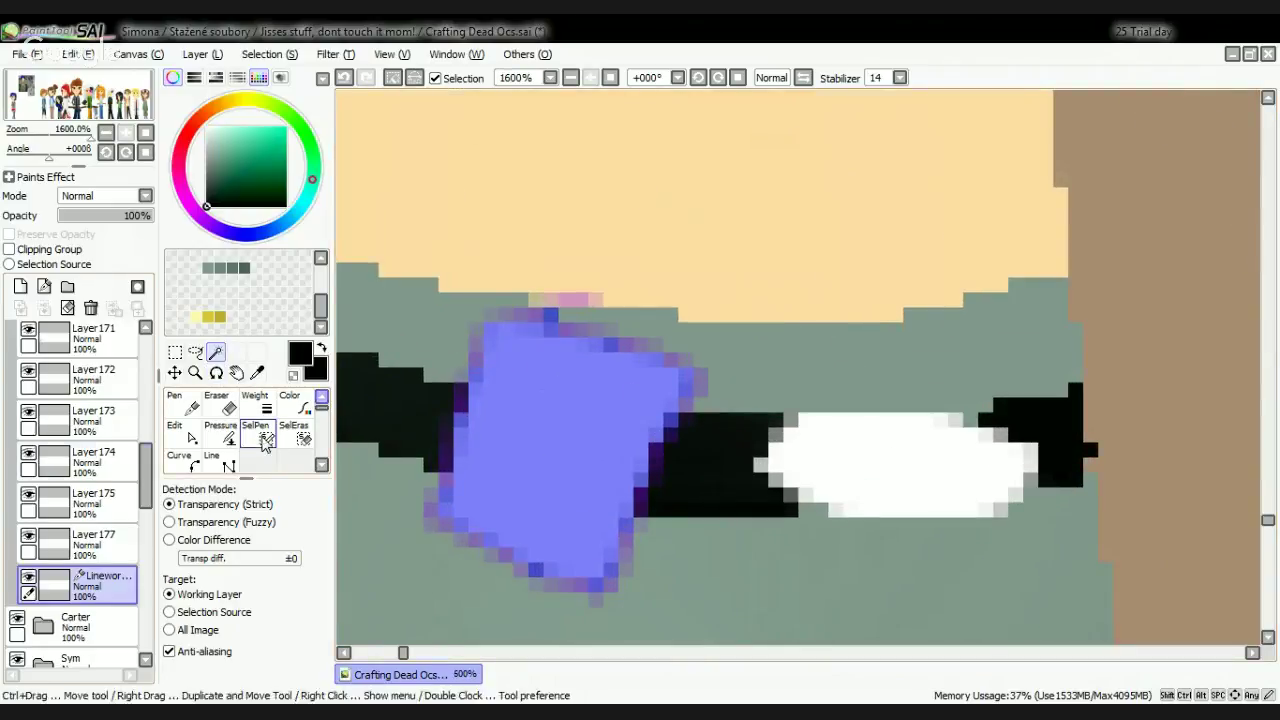
click(256, 432)
key(ctrl+z)
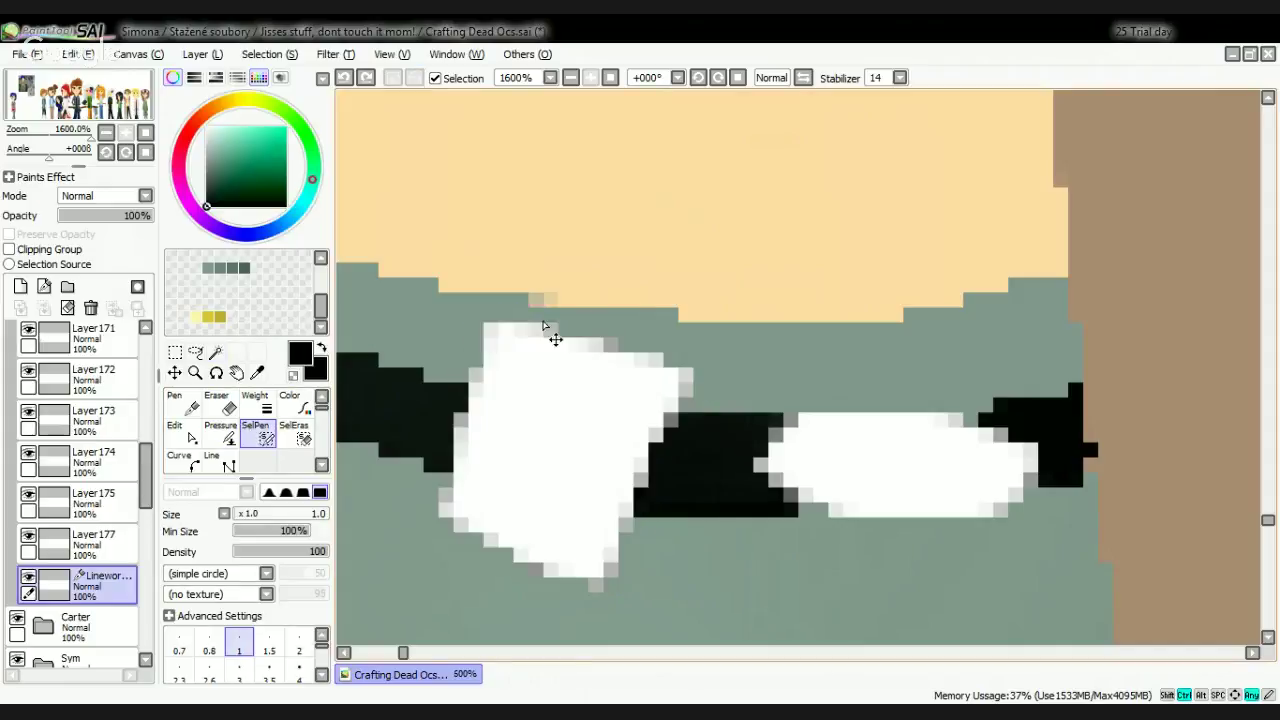
click(543, 333)
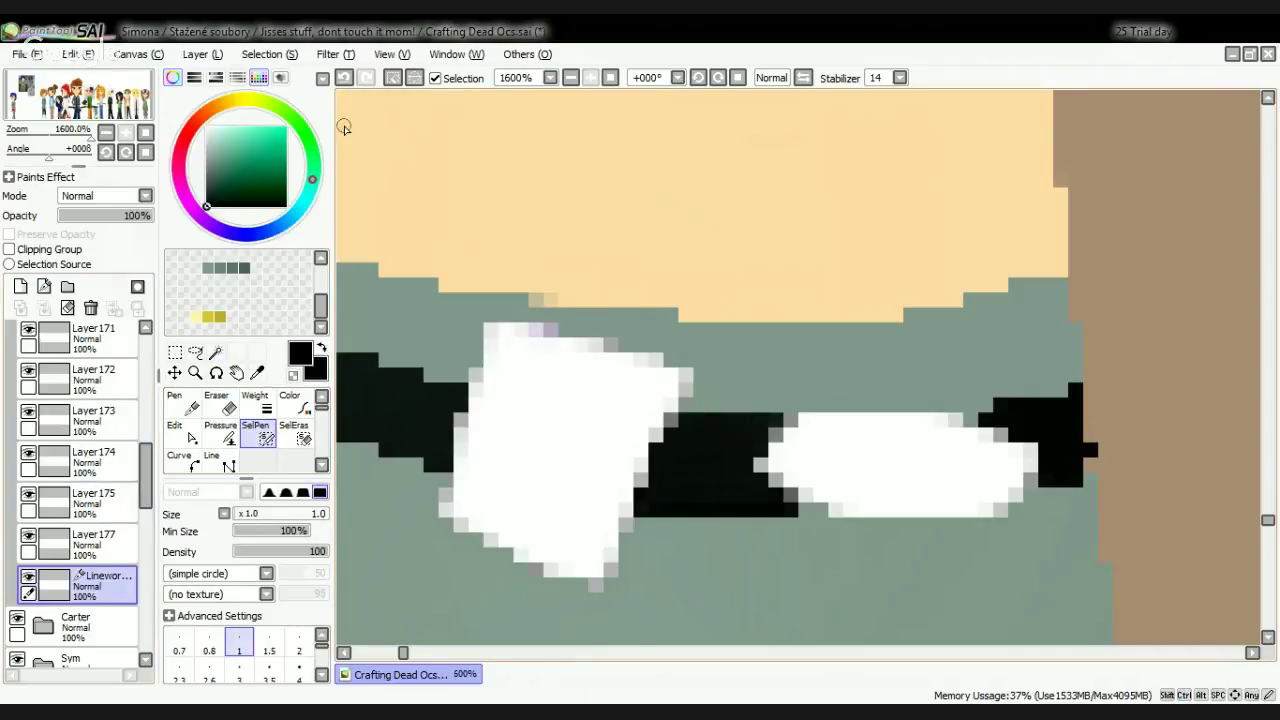
click(215, 352)
click(563, 417)
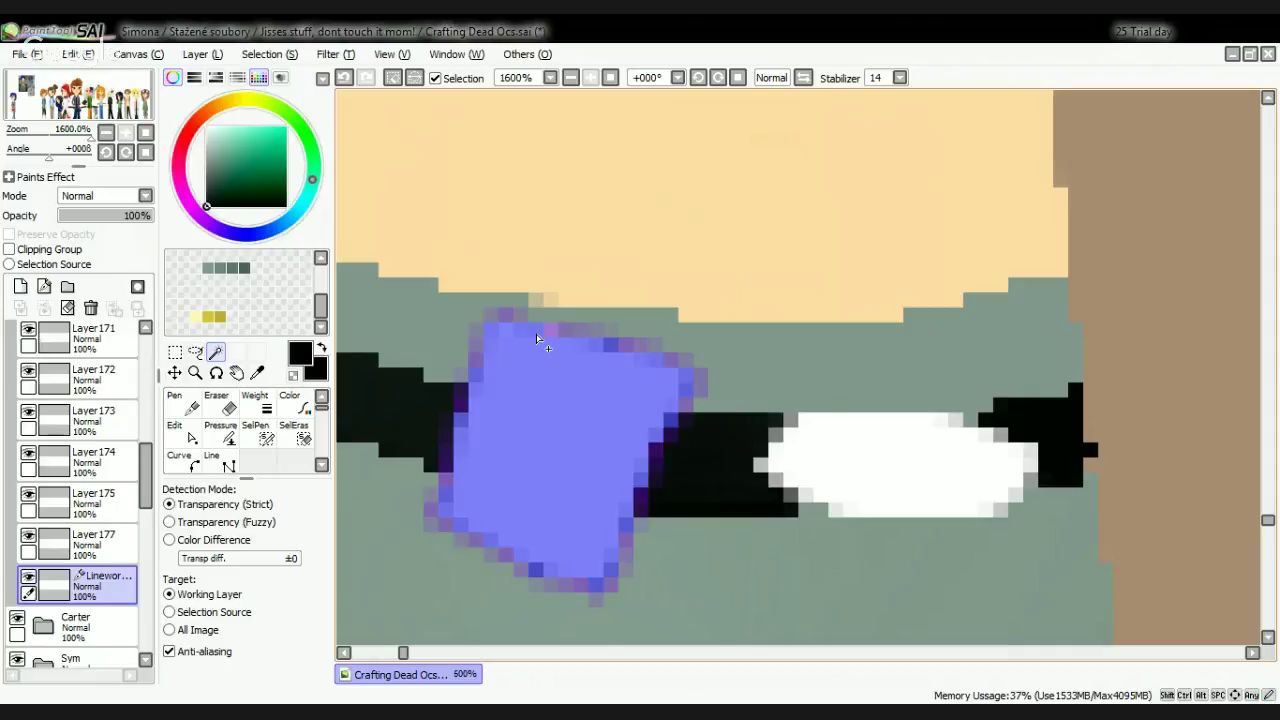
Step: Fill the selected buckle on Layer177 with a pale grey-green using the size 50 Pencil
click(95, 540)
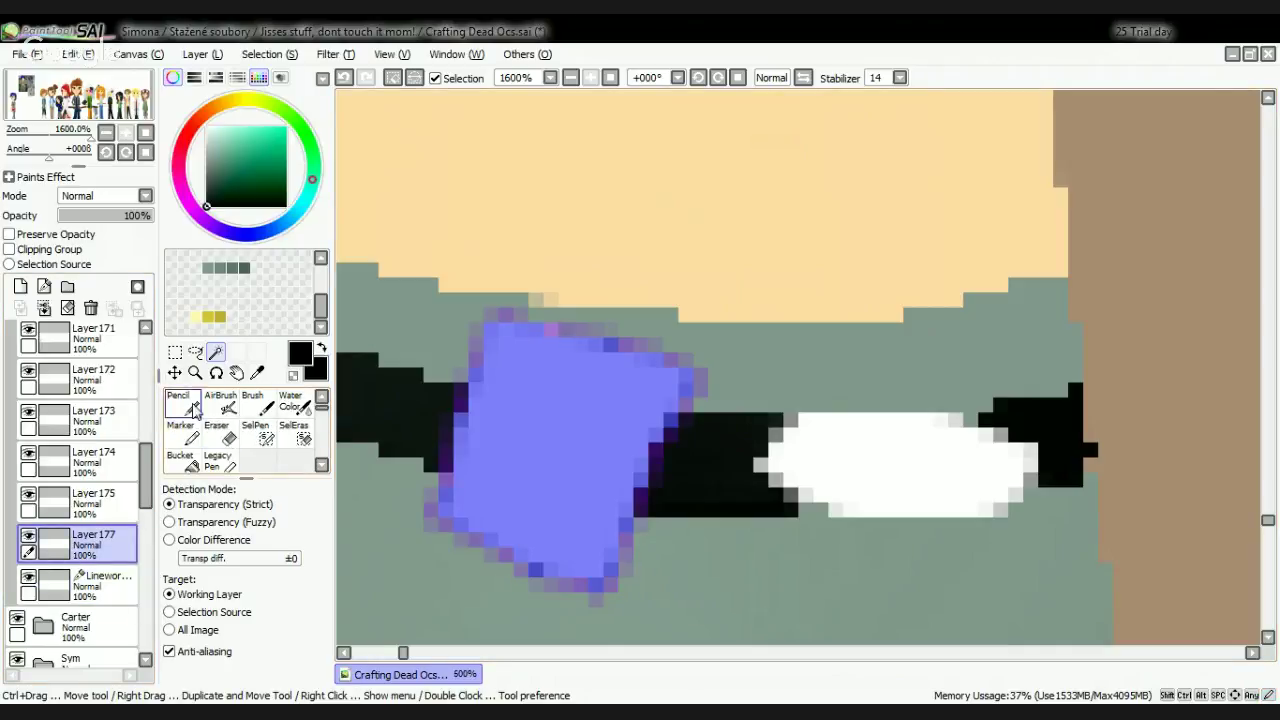
click(180, 402)
click(215, 155)
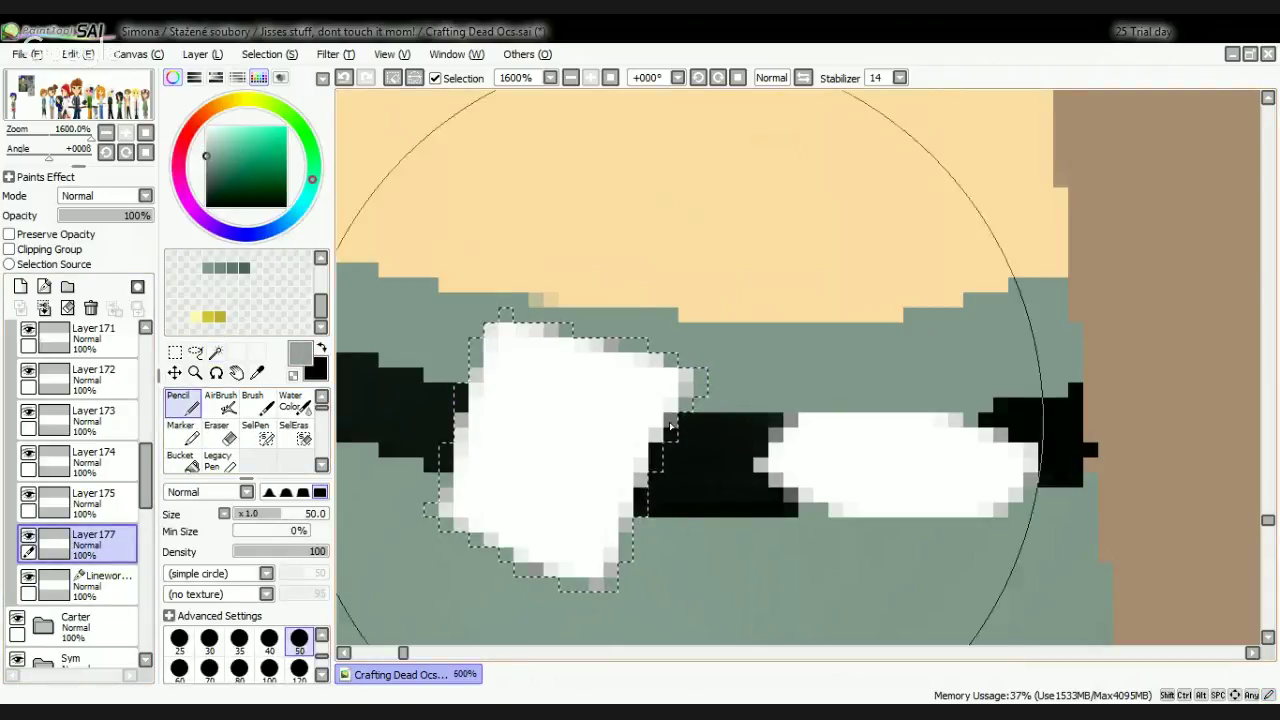
click(513, 510)
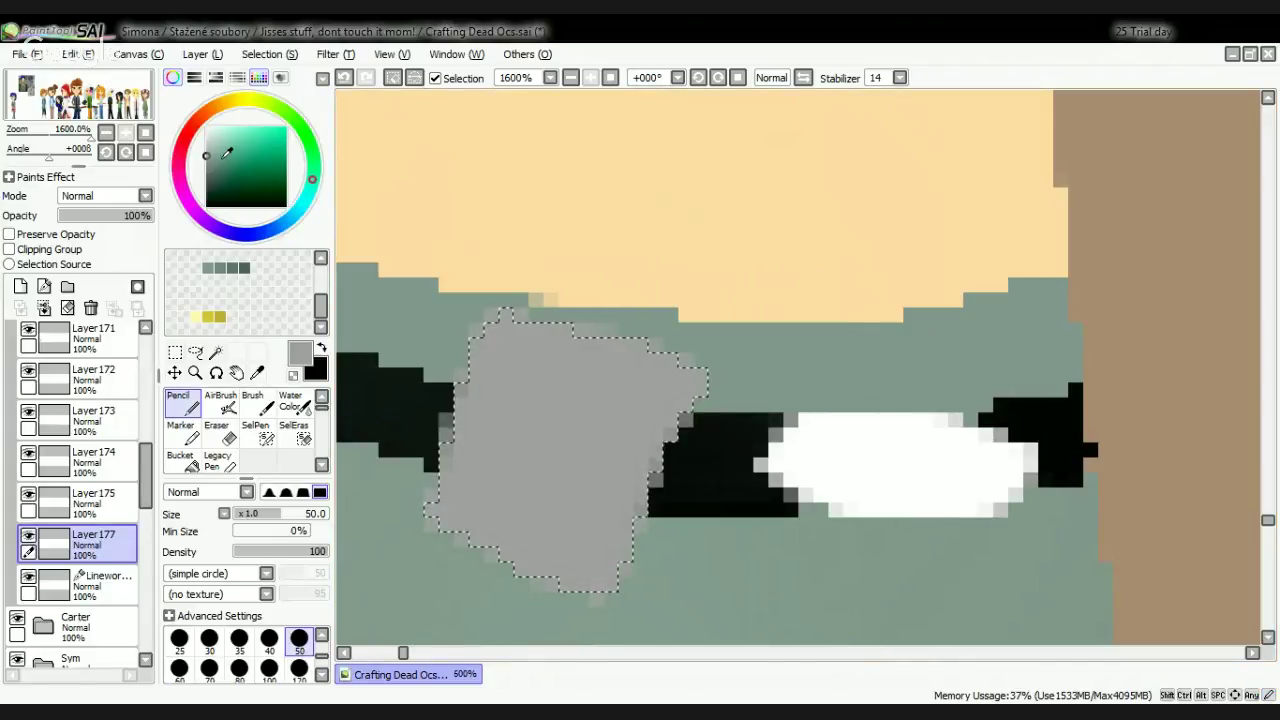
click(560, 450)
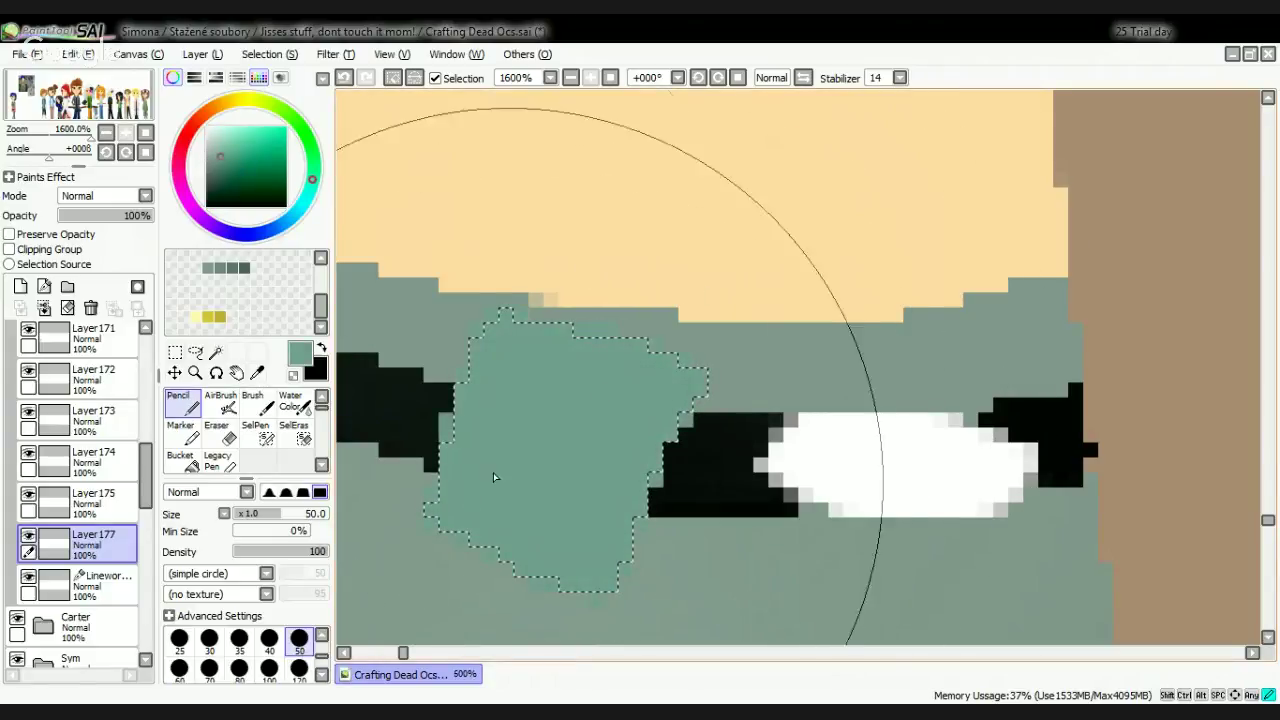
click(219, 147)
click(557, 400)
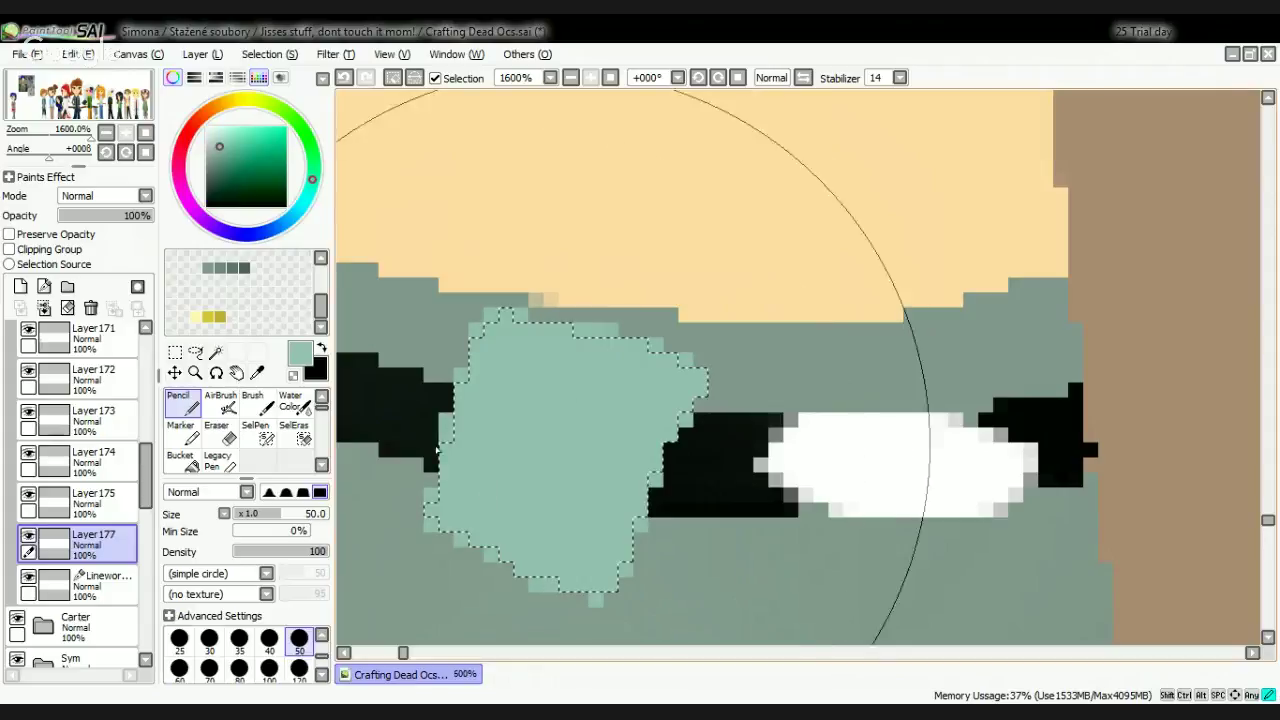
Step: Paint two diagonal white highlight stripes across the buckle with the Pencil at size 3
scroll(207, 252, up, 5)
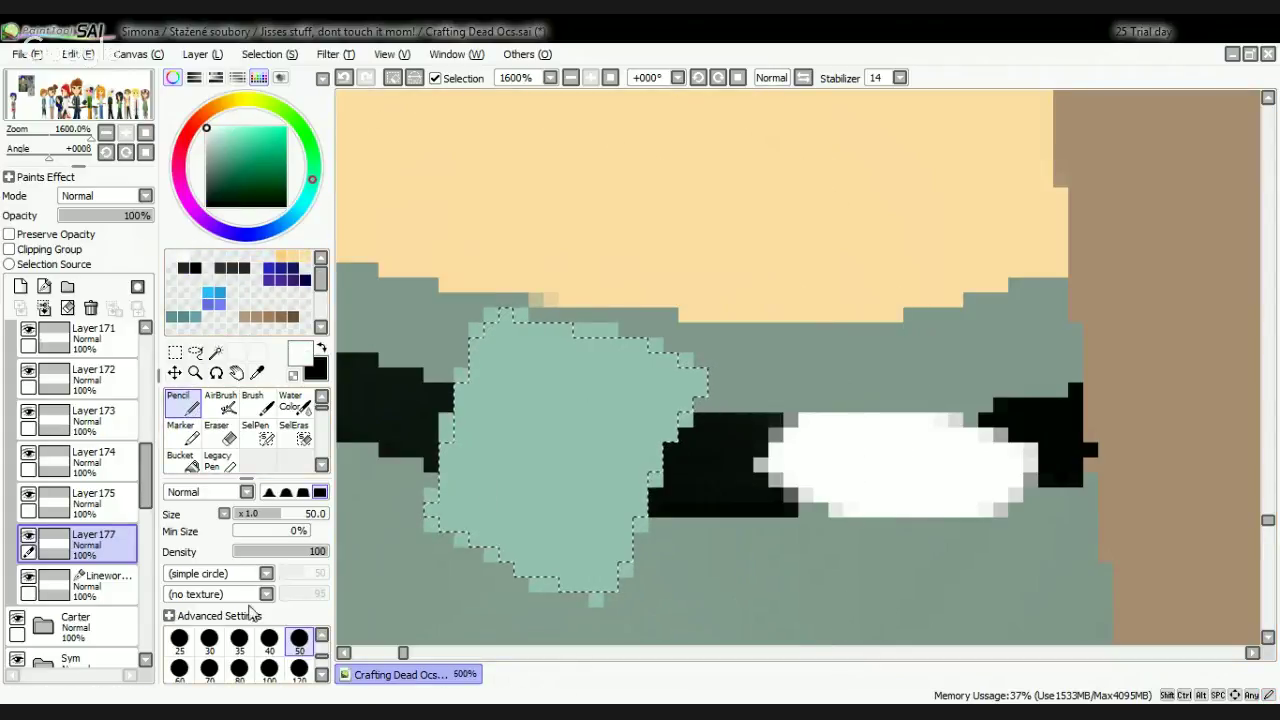
scroll(250, 650, up, 3)
click(239, 640)
scroll(198, 668, up, 1)
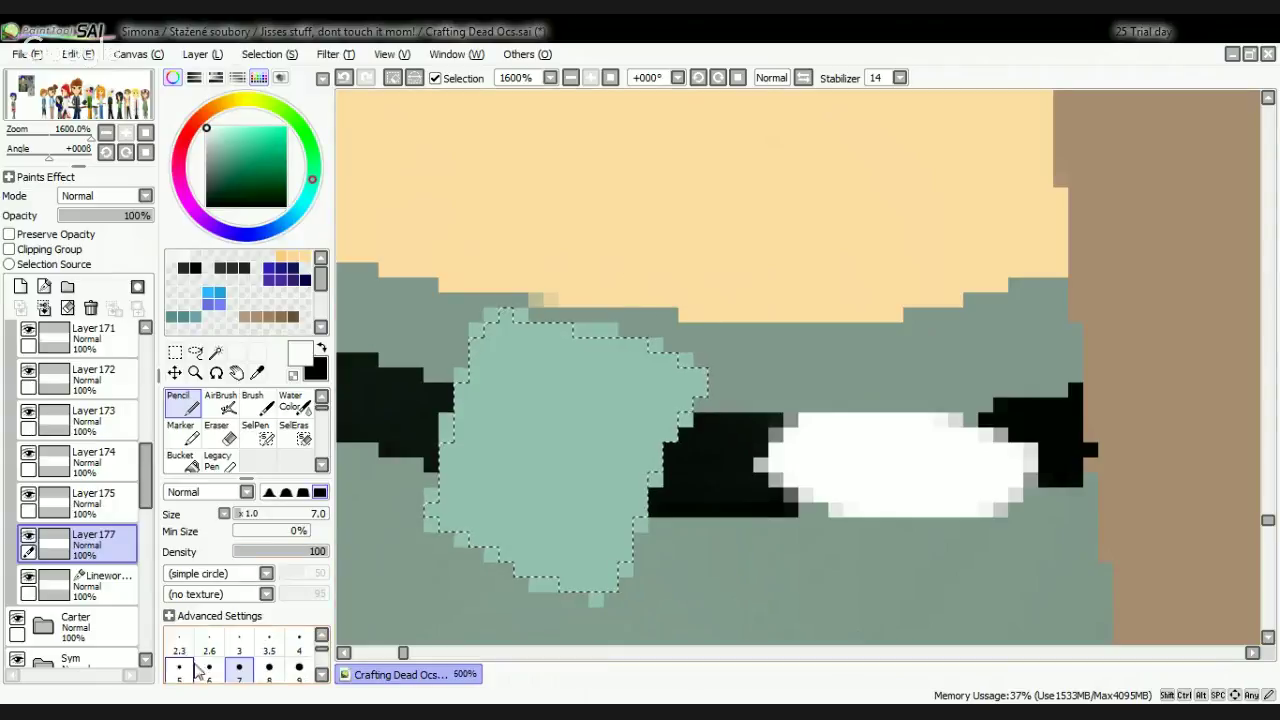
click(249, 648)
drag(702, 291, 440, 470)
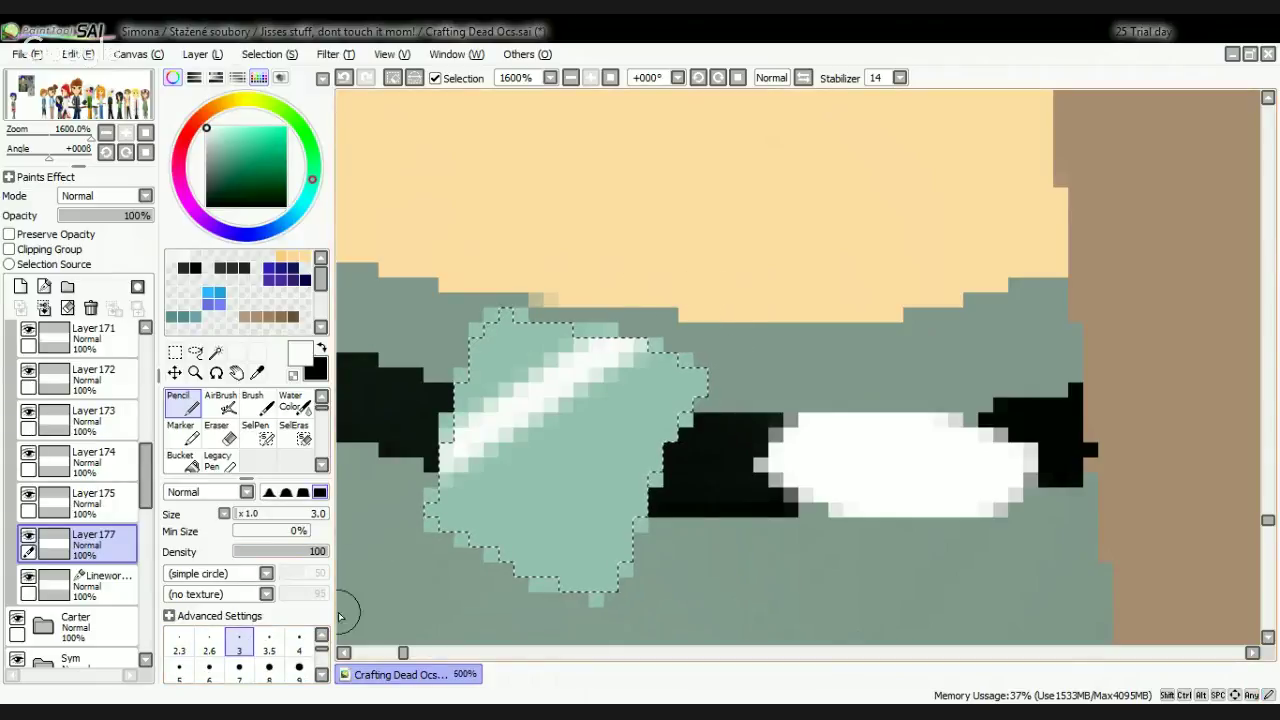
drag(688, 455, 525, 580)
Step: Soften the buckle's white highlight stripes with the Blur brush at size 1
scroll(290, 440, down, 3)
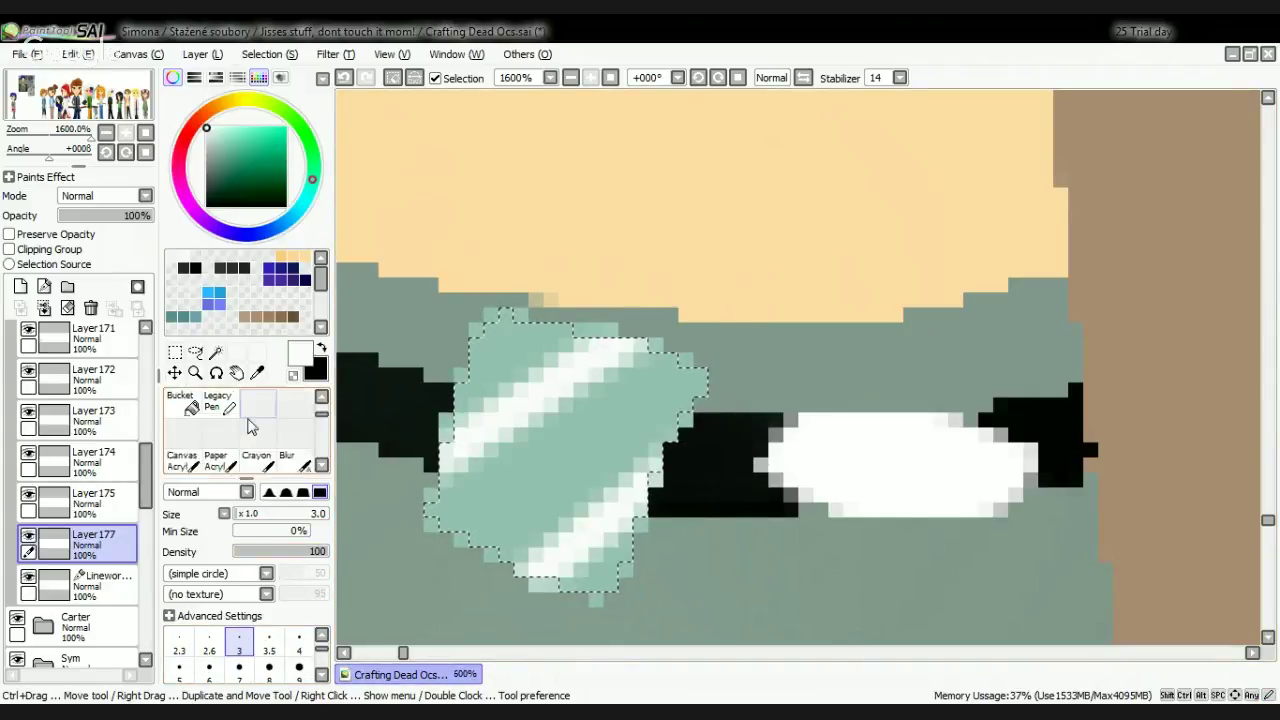
click(300, 435)
drag(248, 514, 211, 529)
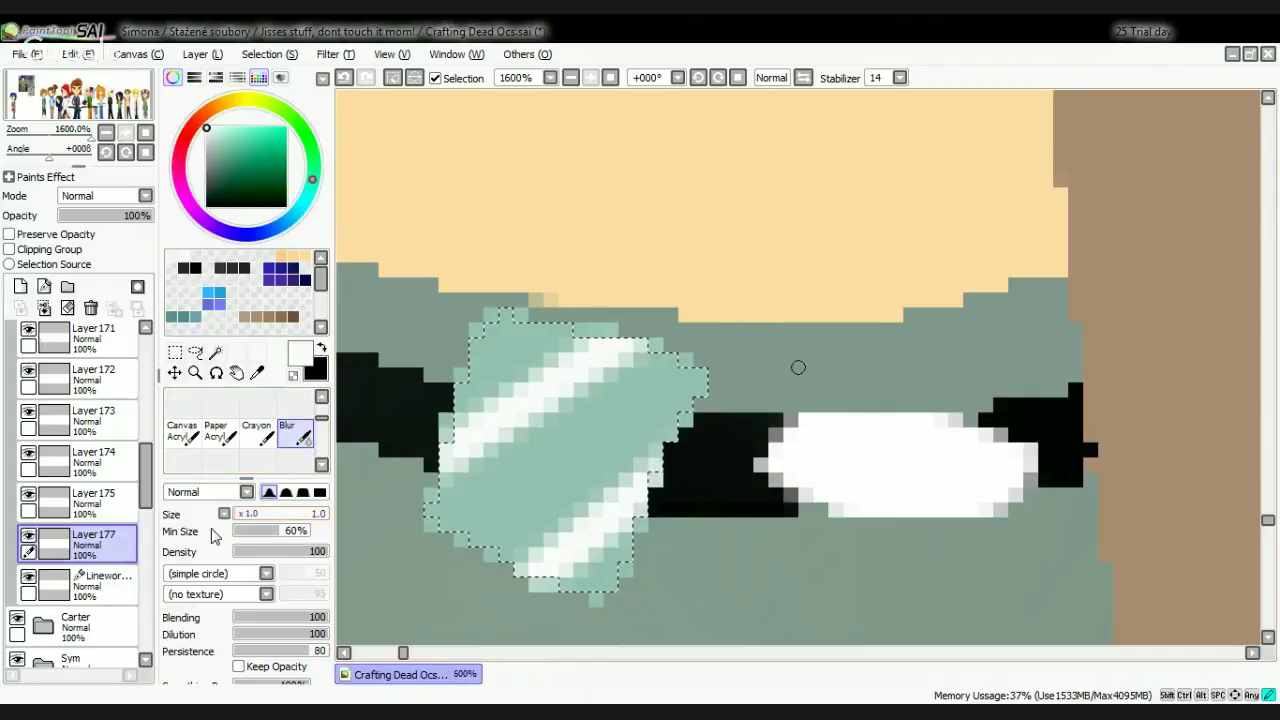
mouse_move(548, 553)
mouse_down()
mouse_move(619, 543)
mouse_move(641, 510)
mouse_up()
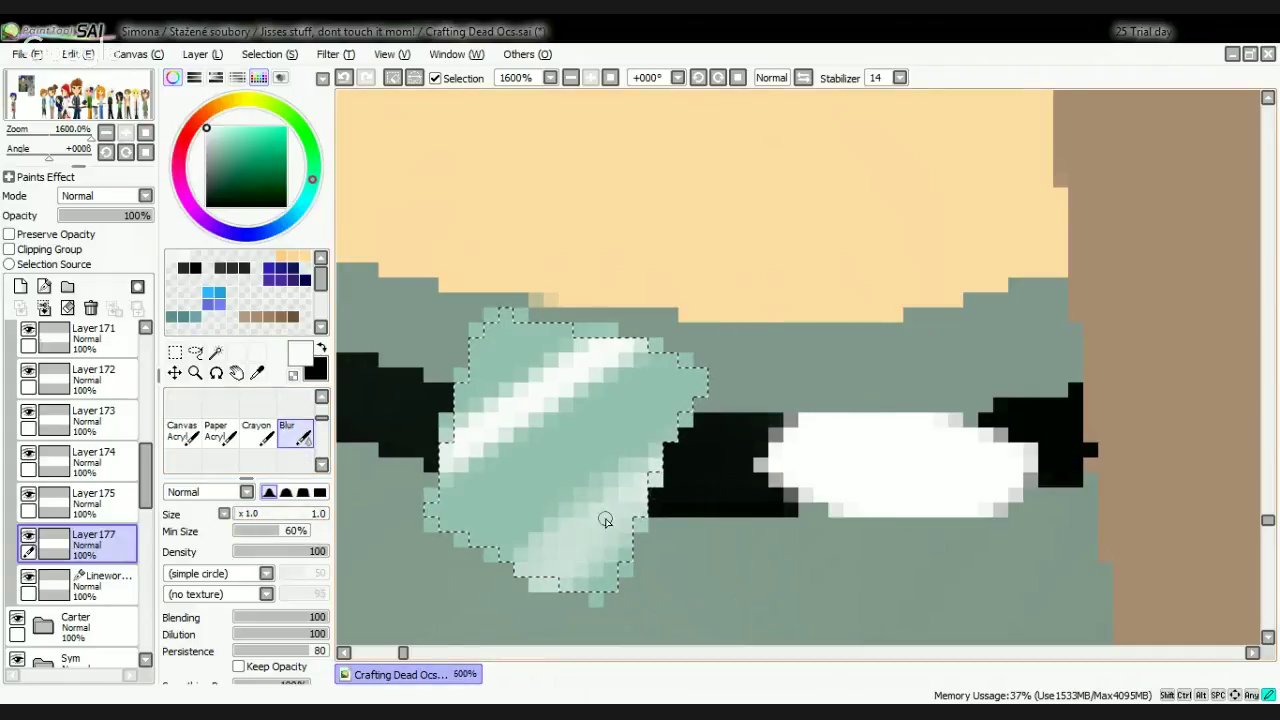
mouse_move(628, 349)
mouse_down()
mouse_move(536, 429)
mouse_move(612, 403)
mouse_up()
mouse_move(462, 408)
mouse_down()
mouse_move(615, 338)
mouse_move(557, 377)
mouse_up()
scroll(676, 347, down, 2)
scroll(678, 366, down, 1)
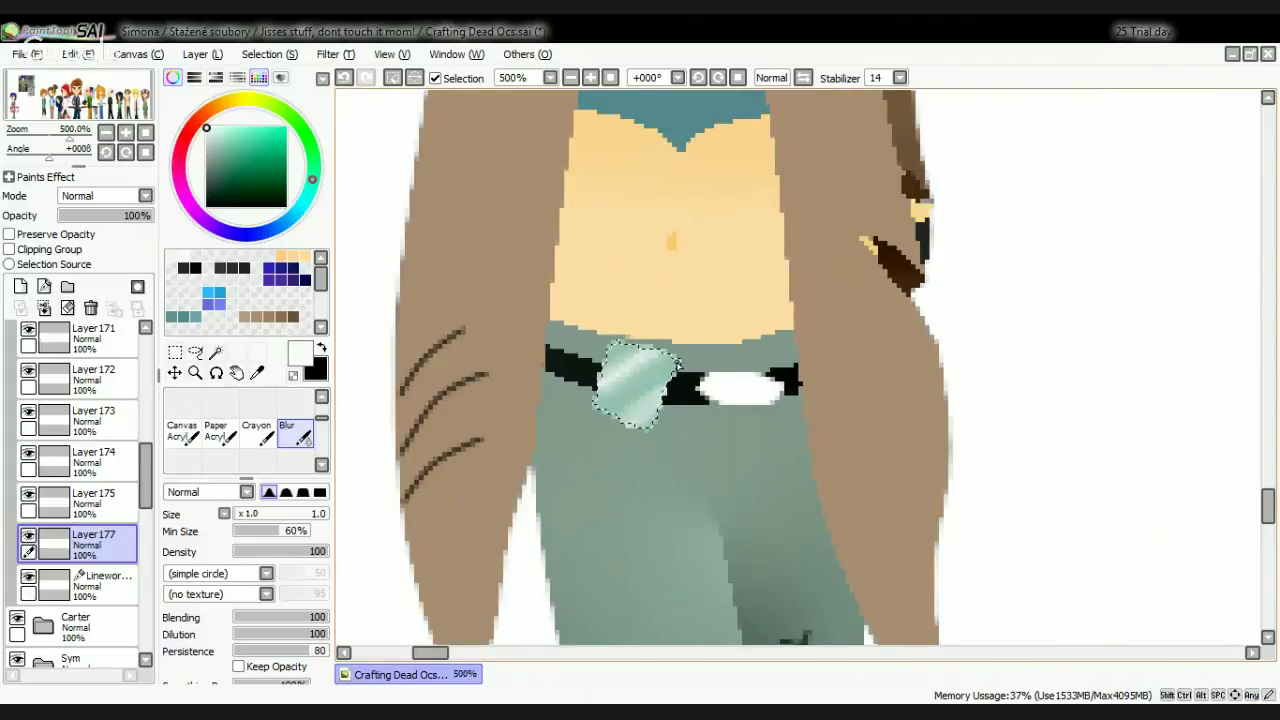
scroll(597, 346, up, 3)
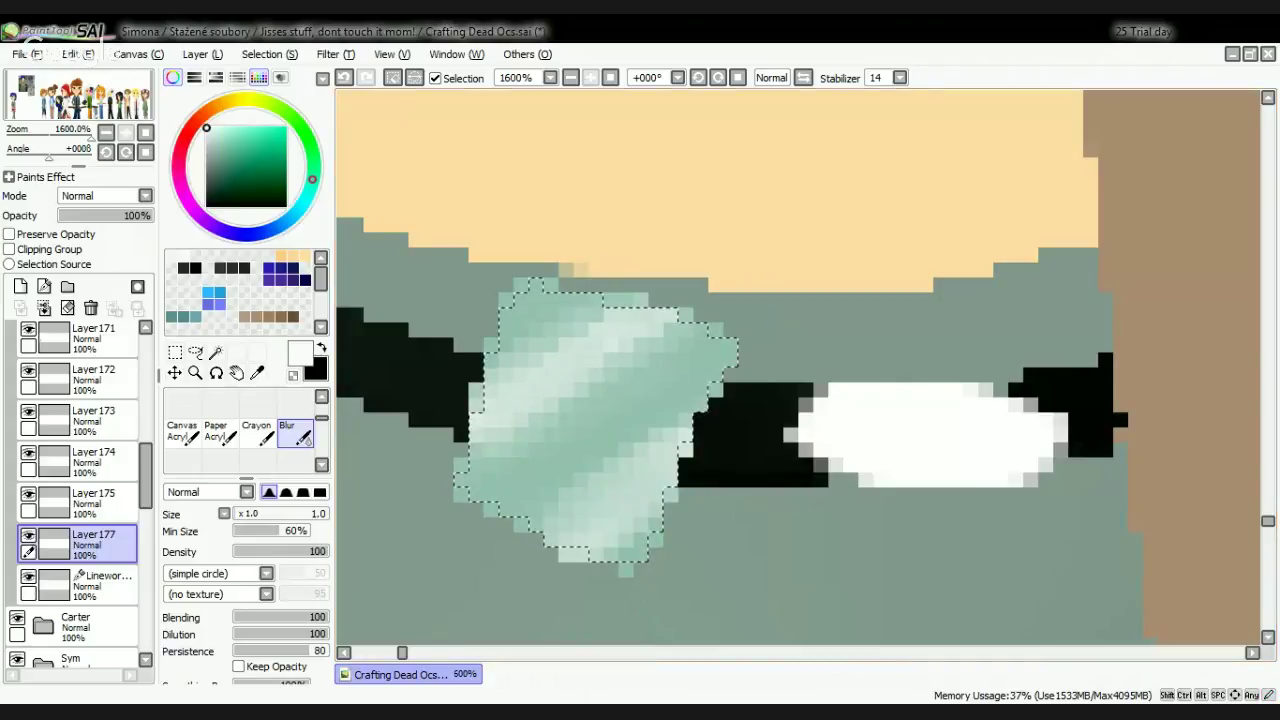
key(alt+Tab)
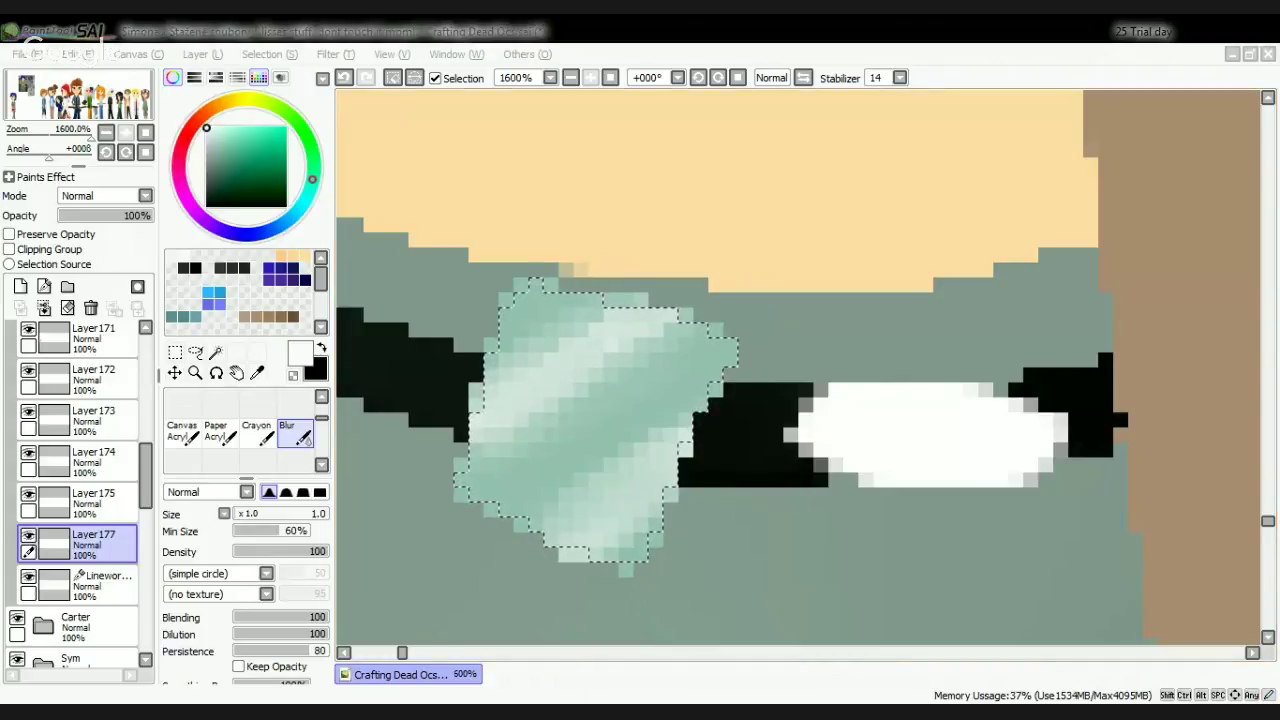
scroll(652, 396, down, 1)
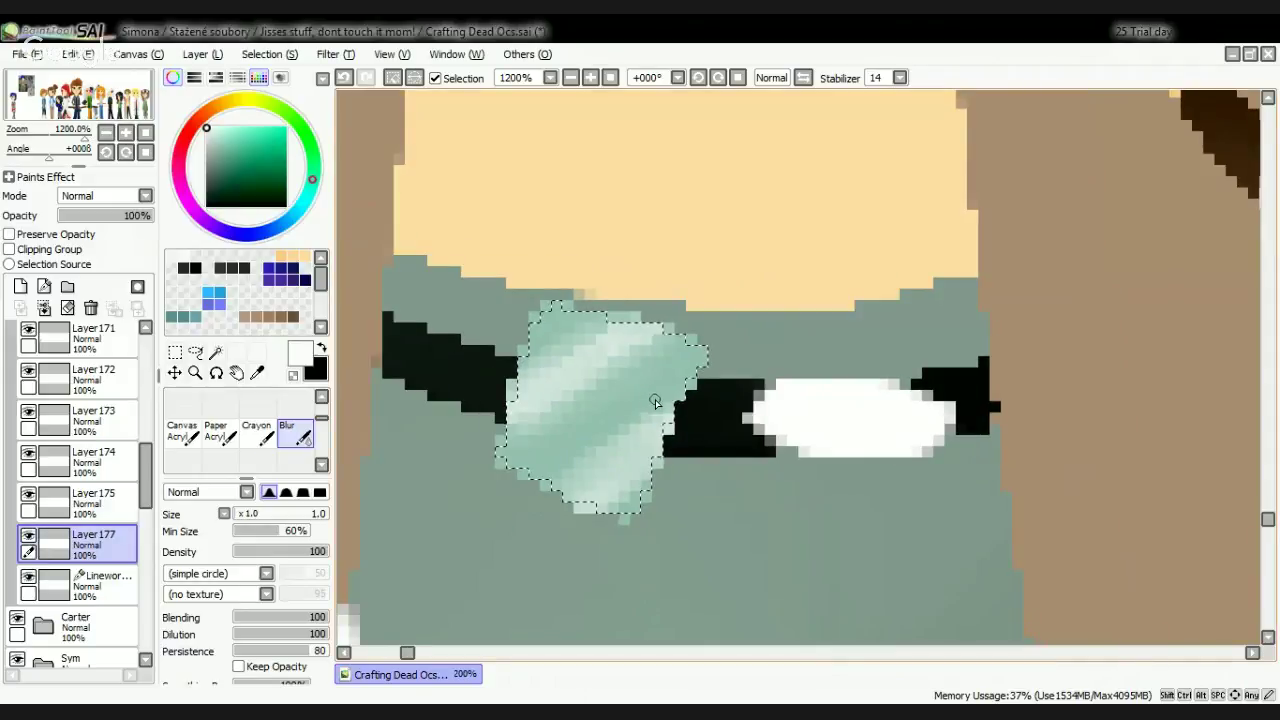
scroll(664, 319, up, 1)
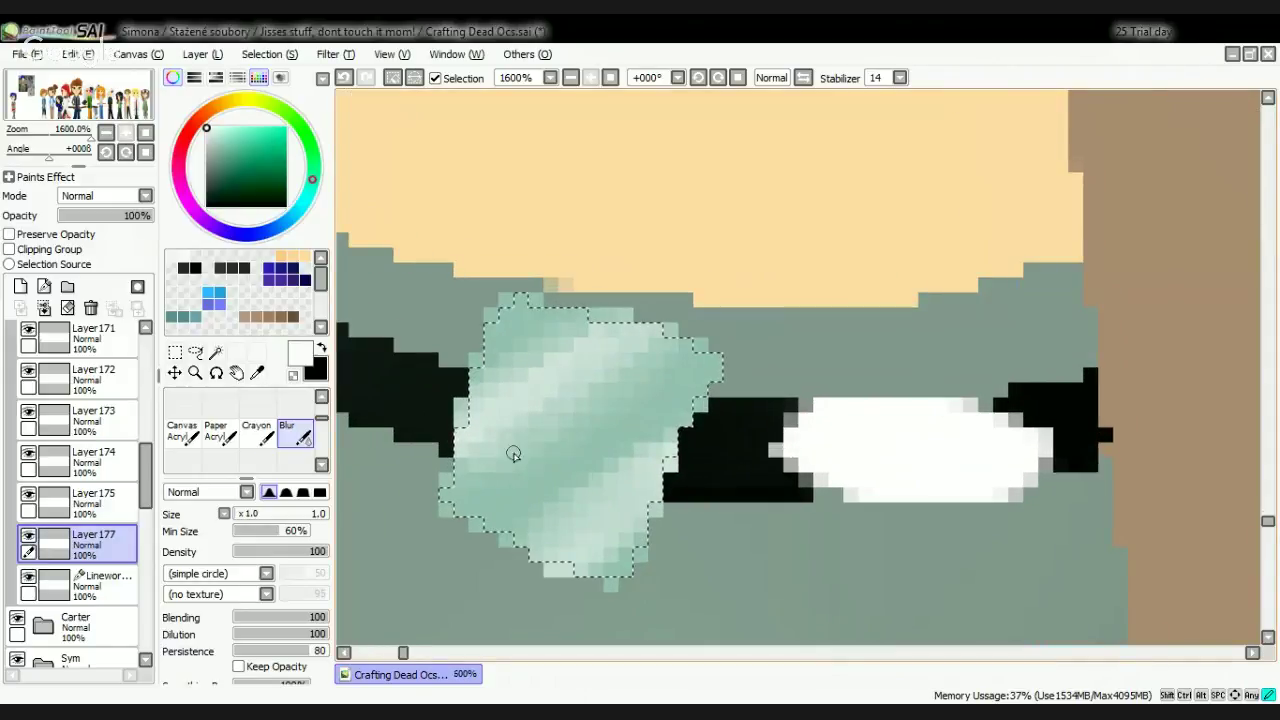
Step: Clear the buckle selection and select the white oval piece of the belt on the Linework layer with the Magic Wand
click(395, 80)
click(100, 585)
click(215, 352)
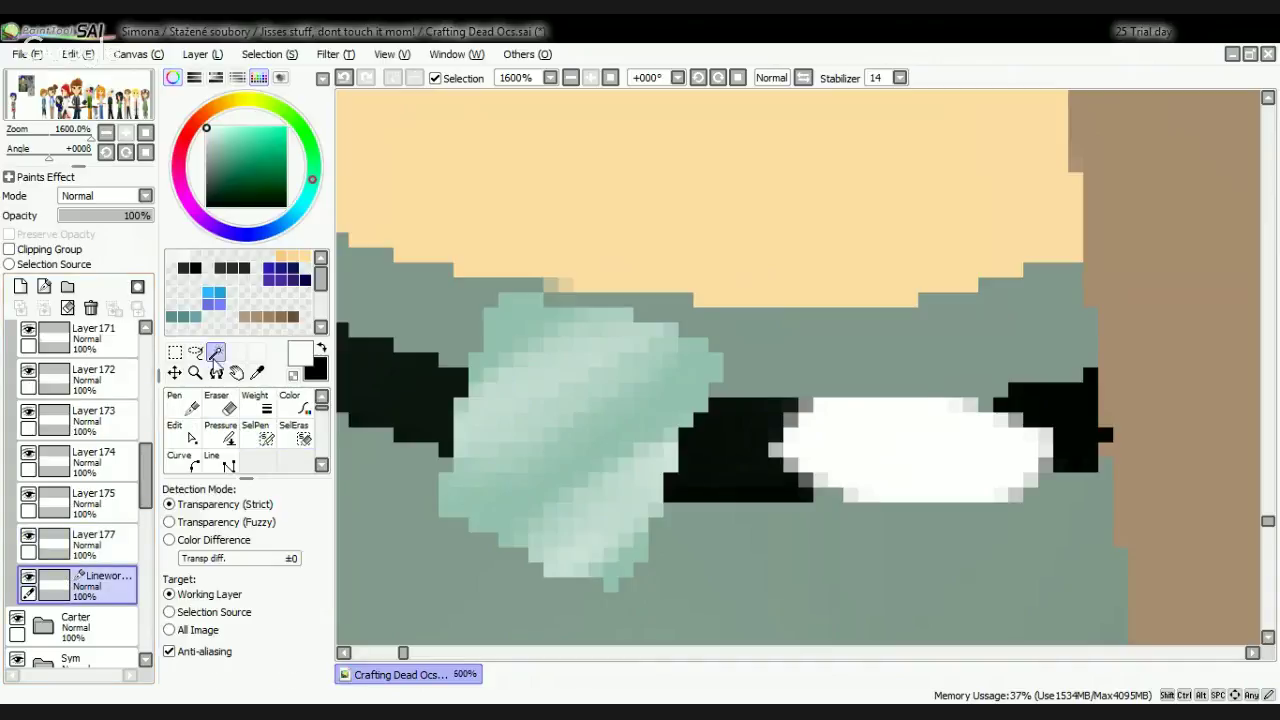
click(925, 465)
Step: Fill the selected oval belt piece on Layer177 with off-white using the size 50 Pencil, and clear the selection
click(95, 540)
click(178, 402)
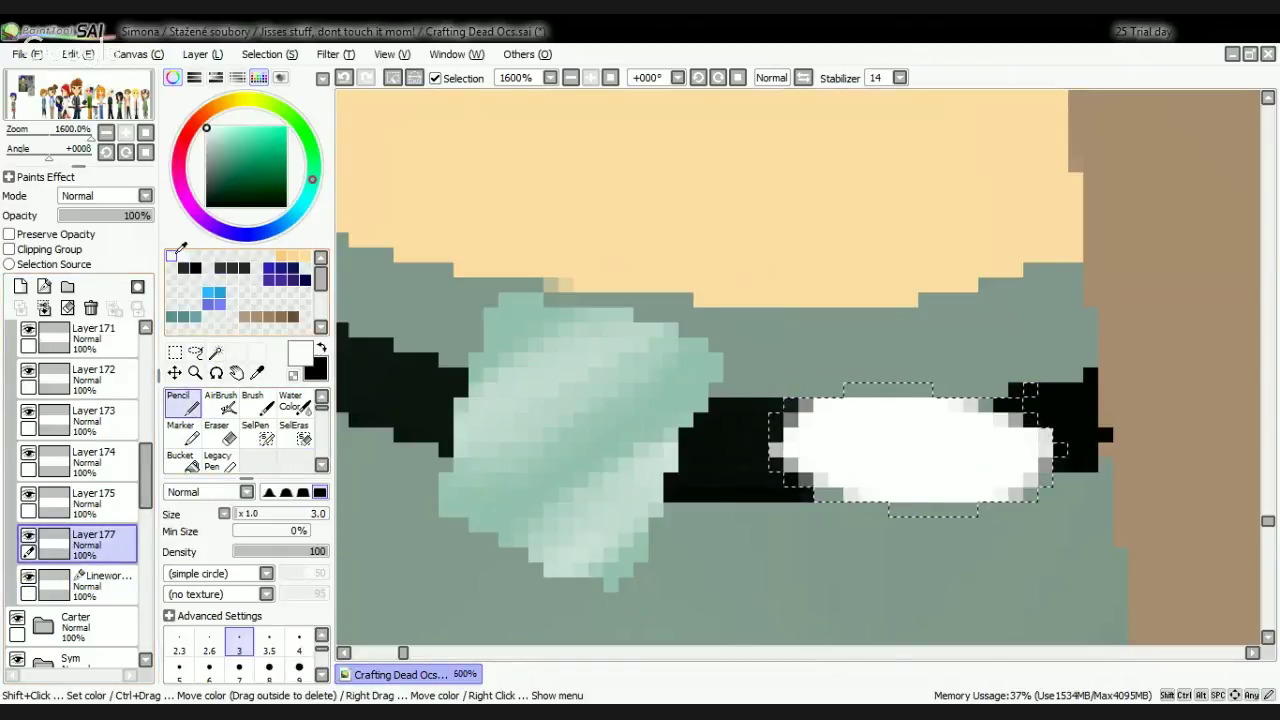
mouse_move(860, 397)
mouse_down()
mouse_move(834, 434)
mouse_move(775, 460)
mouse_up()
scroll(240, 650, down, 2)
click(299, 668)
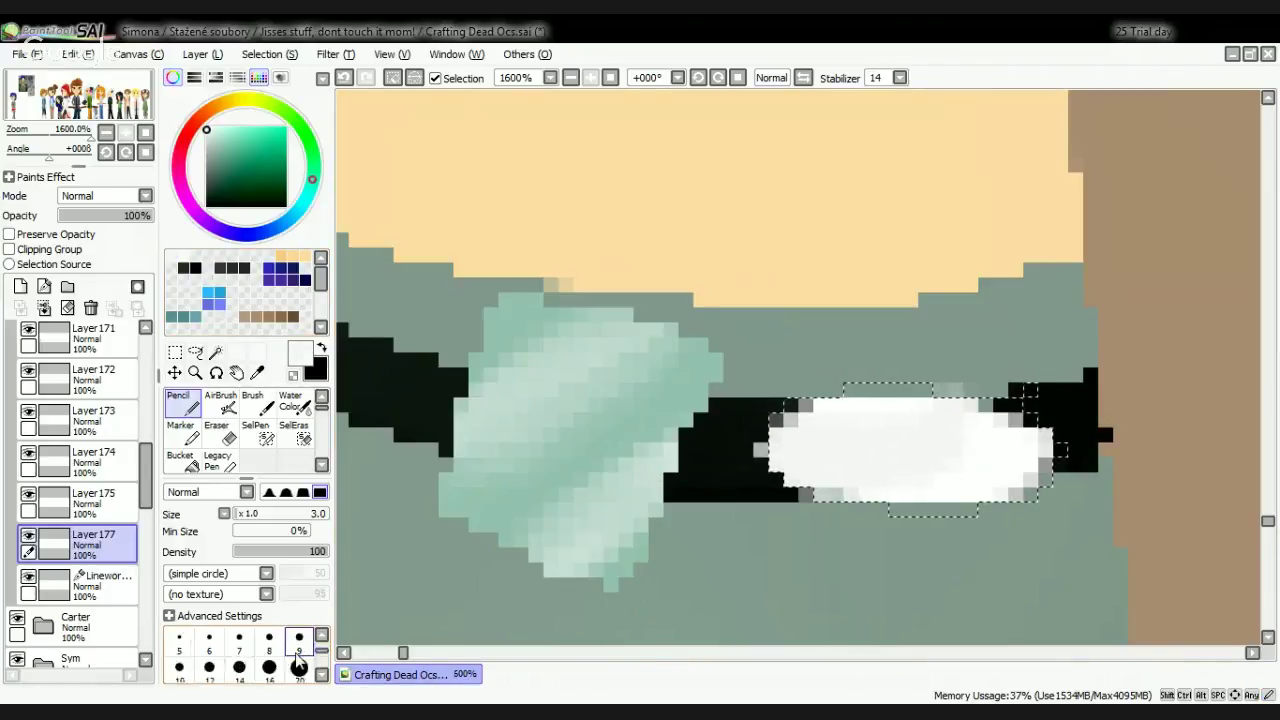
mouse_move(612, 521)
mouse_down()
mouse_move(846, 397)
mouse_move(722, 441)
mouse_move(1050, 440)
mouse_up()
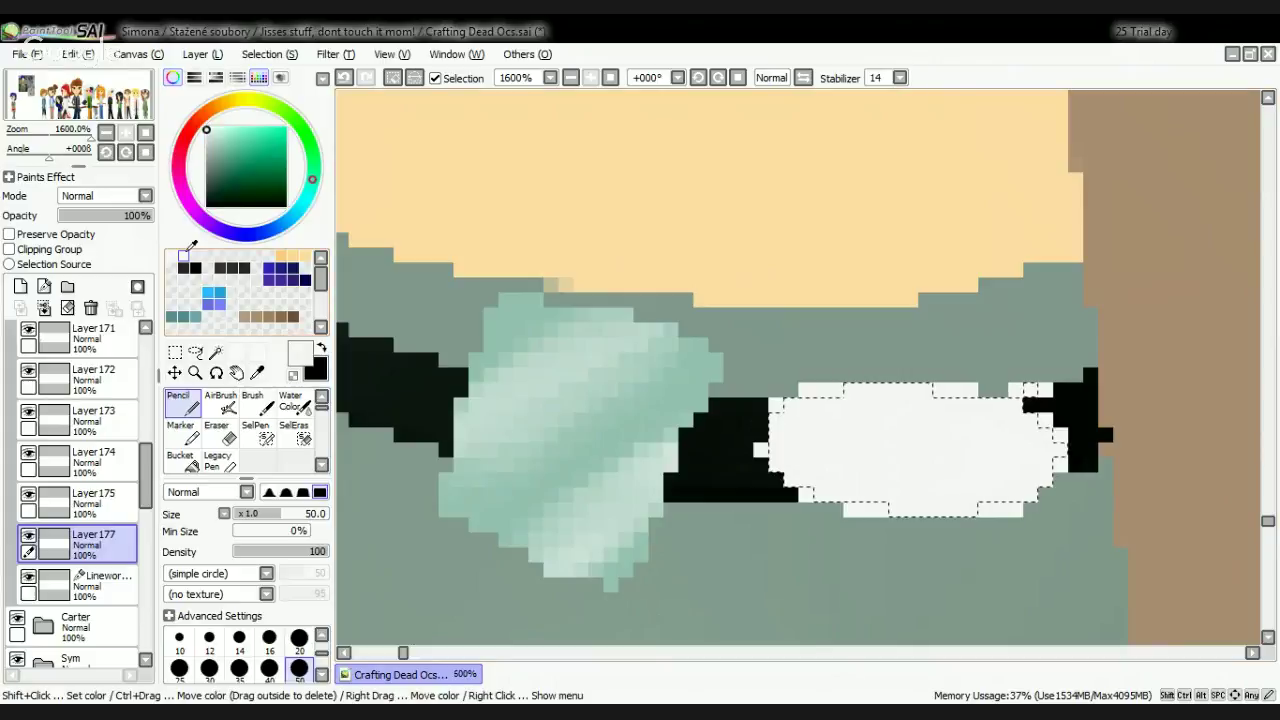
scroll(714, 330, down, 4)
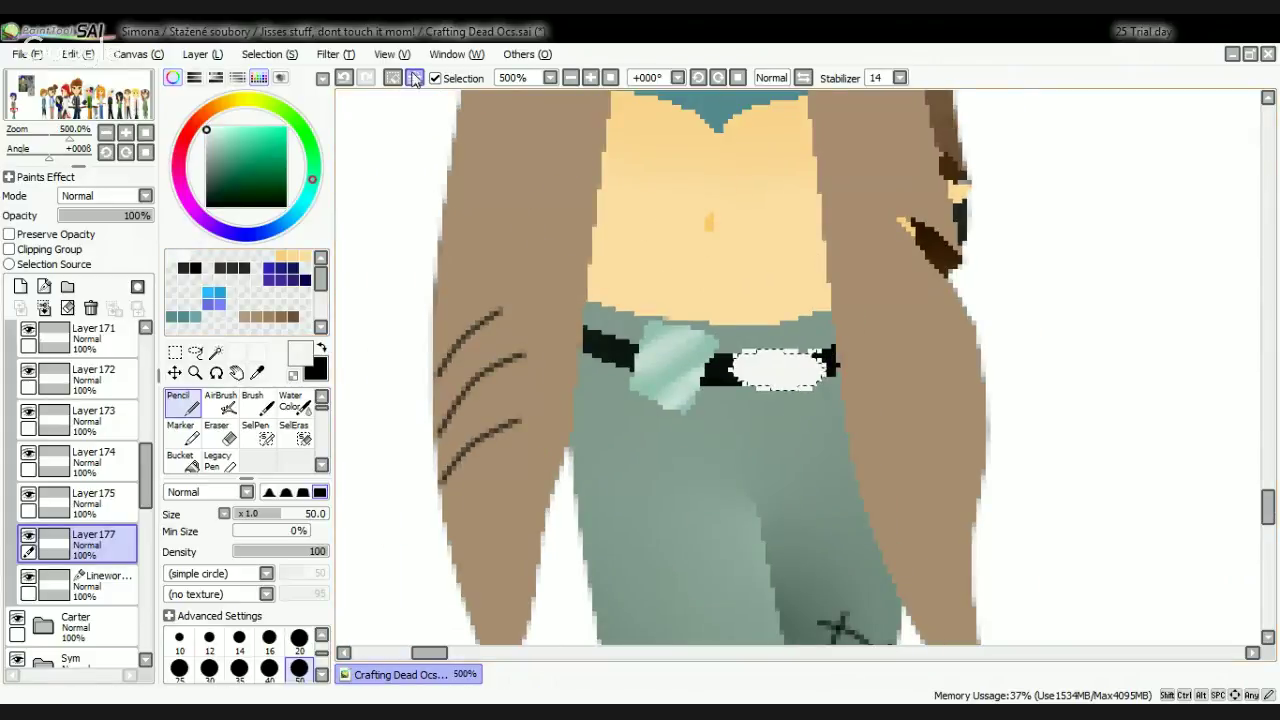
scroll(771, 371, down, 6)
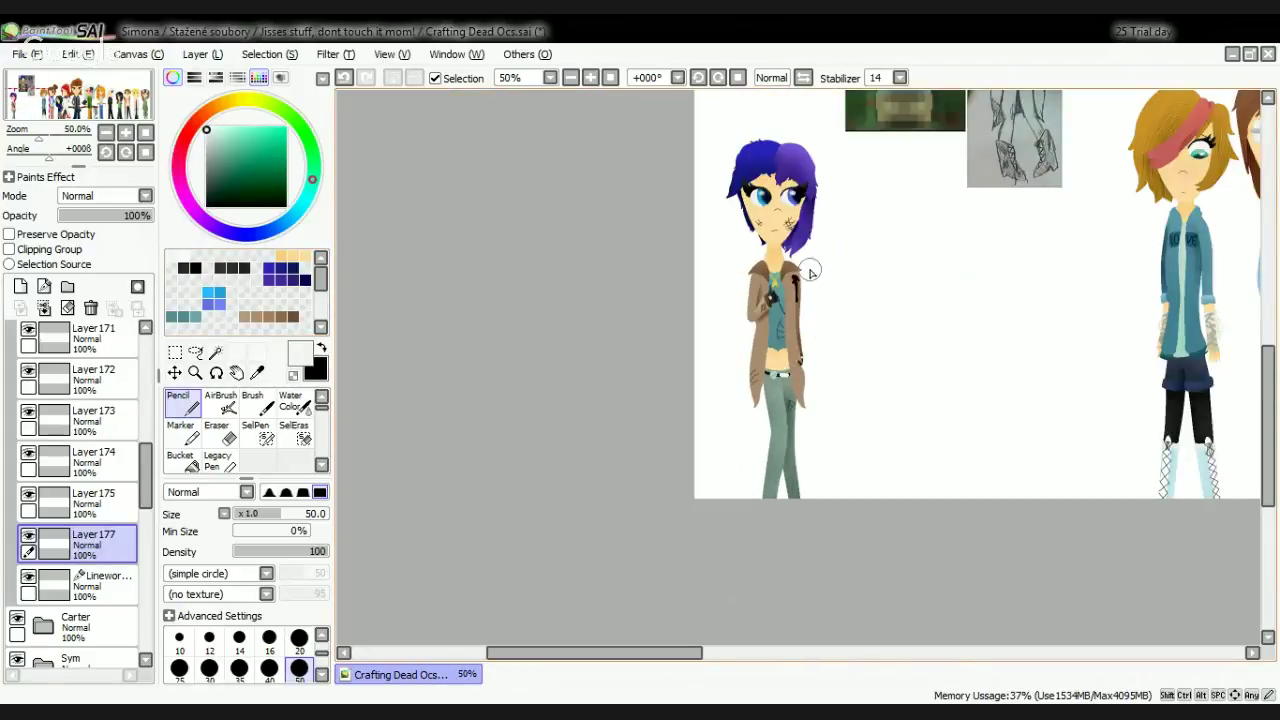
Step: Select the purple half of the character's fringe on the Linework layer with the Magic Wand
scroll(808, 271, up, 2)
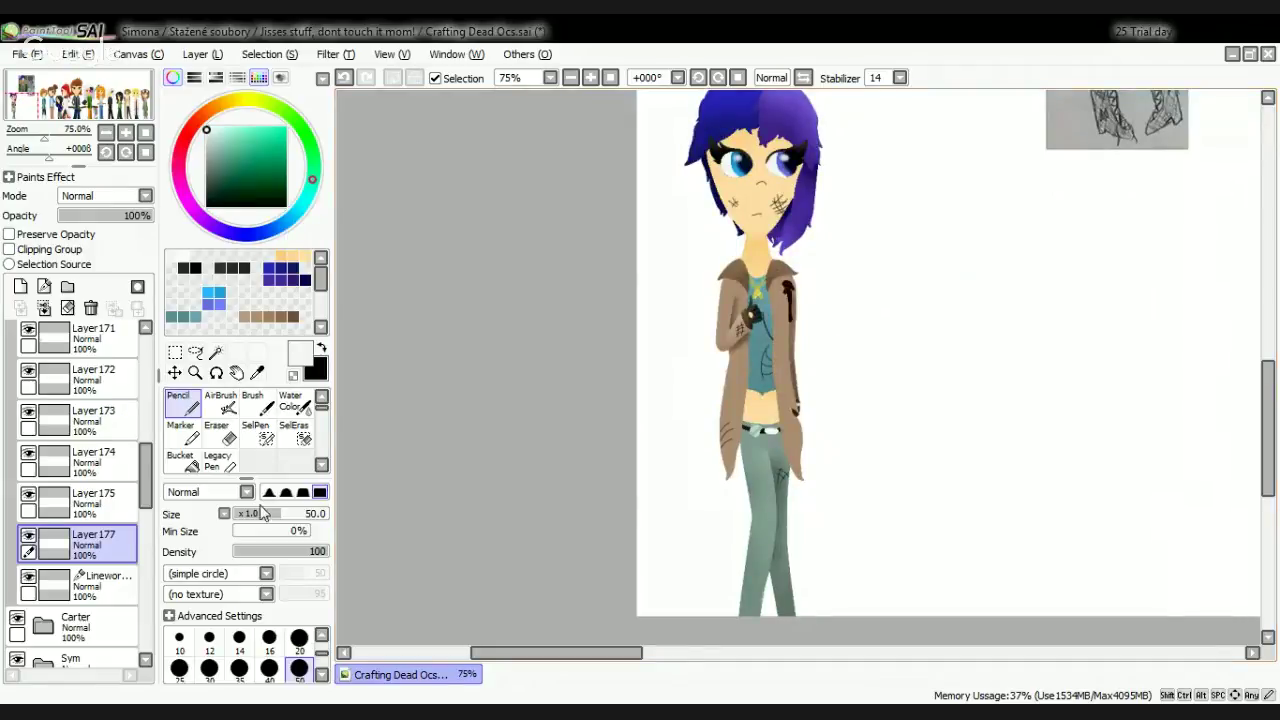
scroll(97, 545, up, 10)
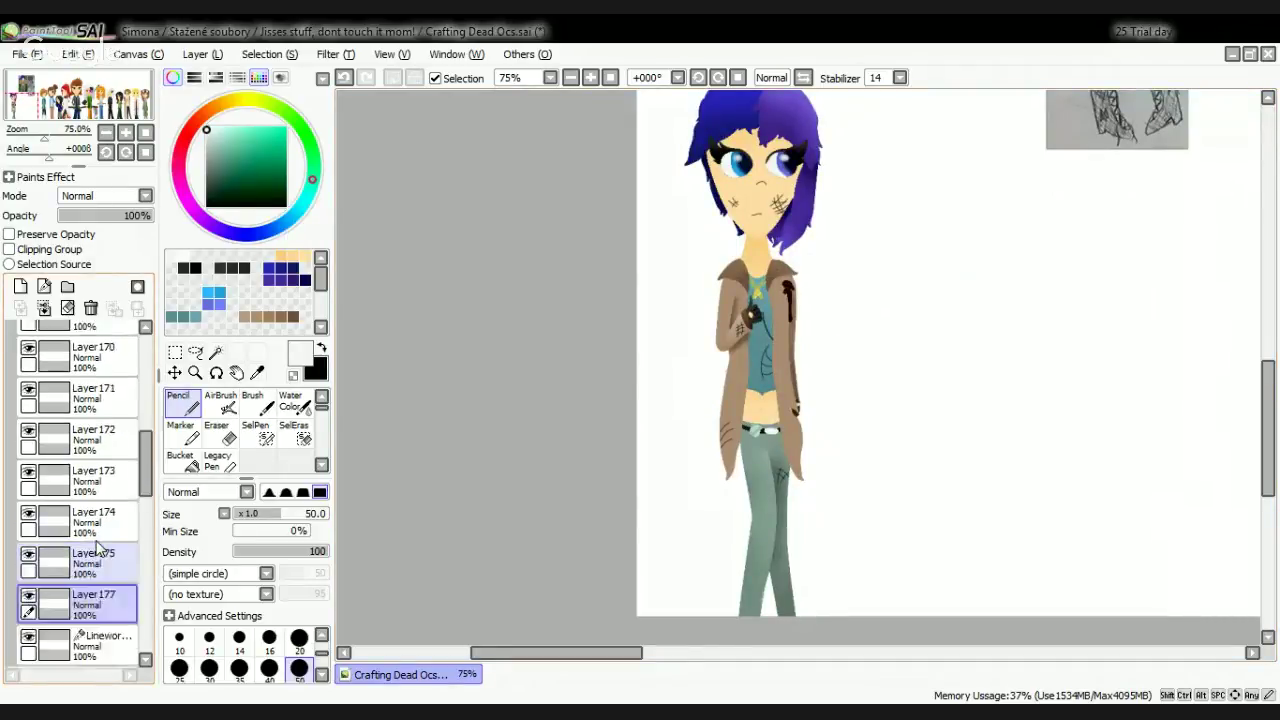
scroll(97, 545, down, 10)
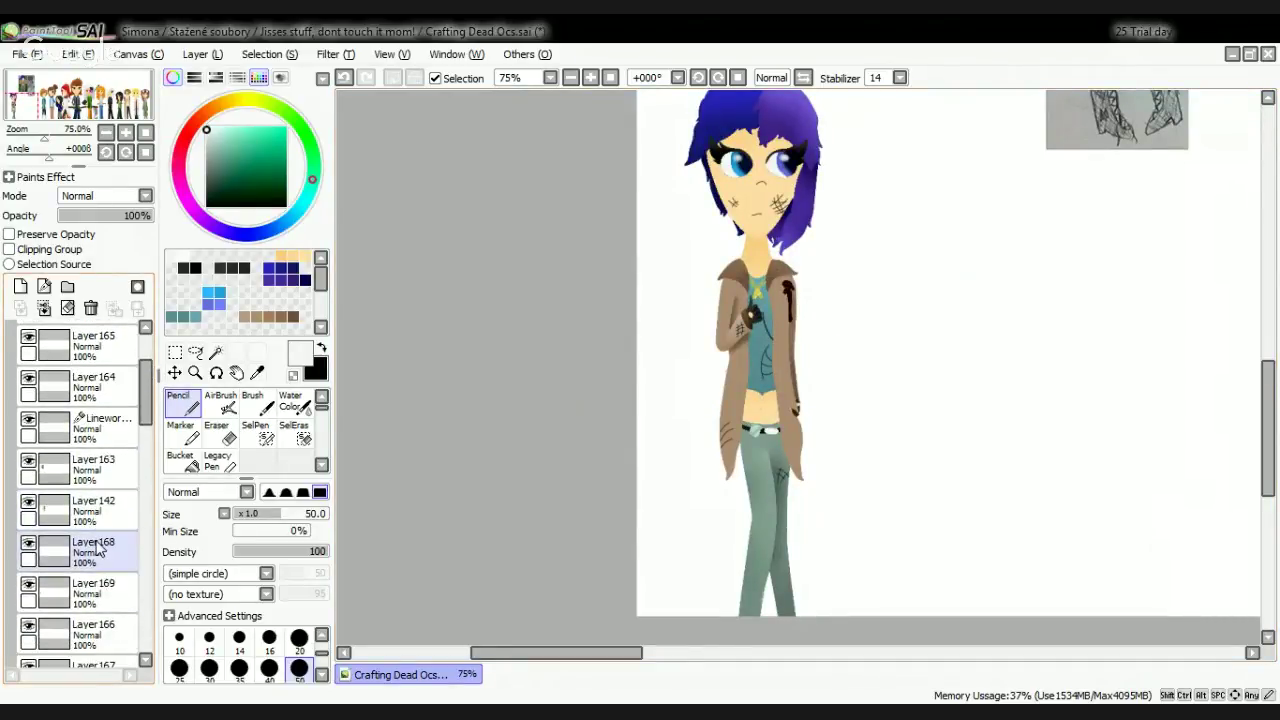
click(110, 500)
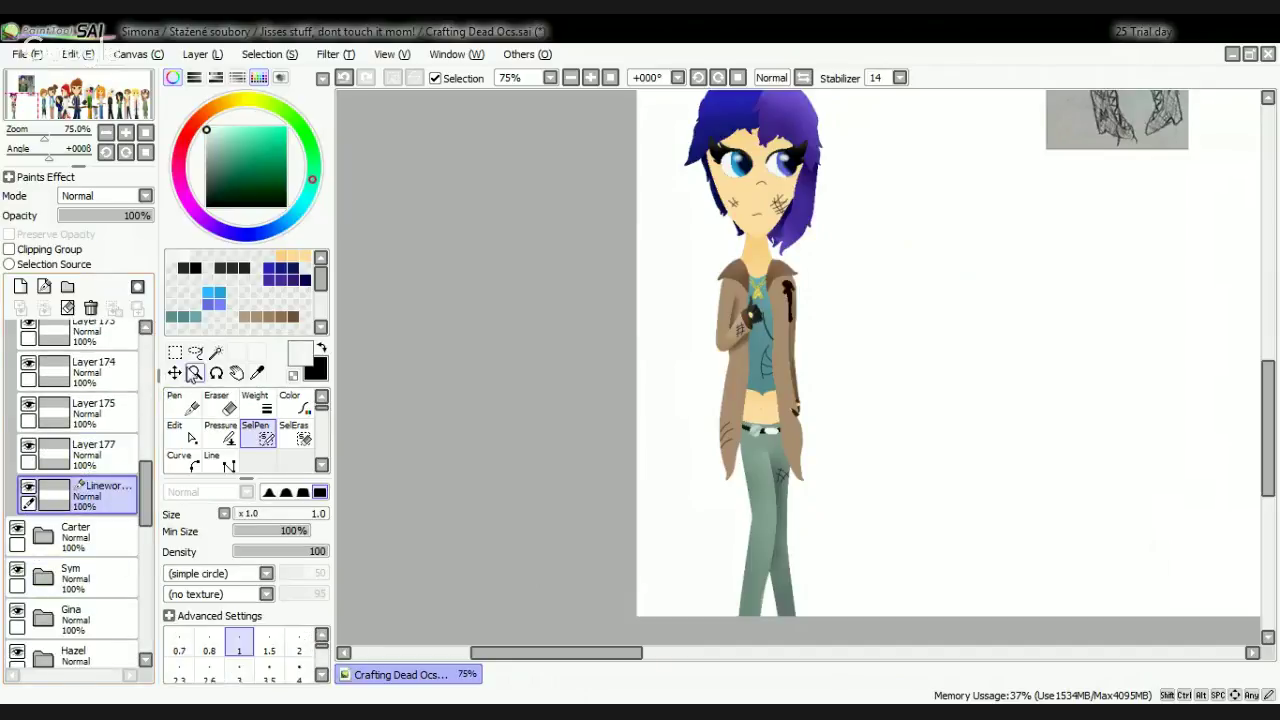
click(215, 352)
scroll(591, 476, down, 4)
scroll(704, 321, up, 7)
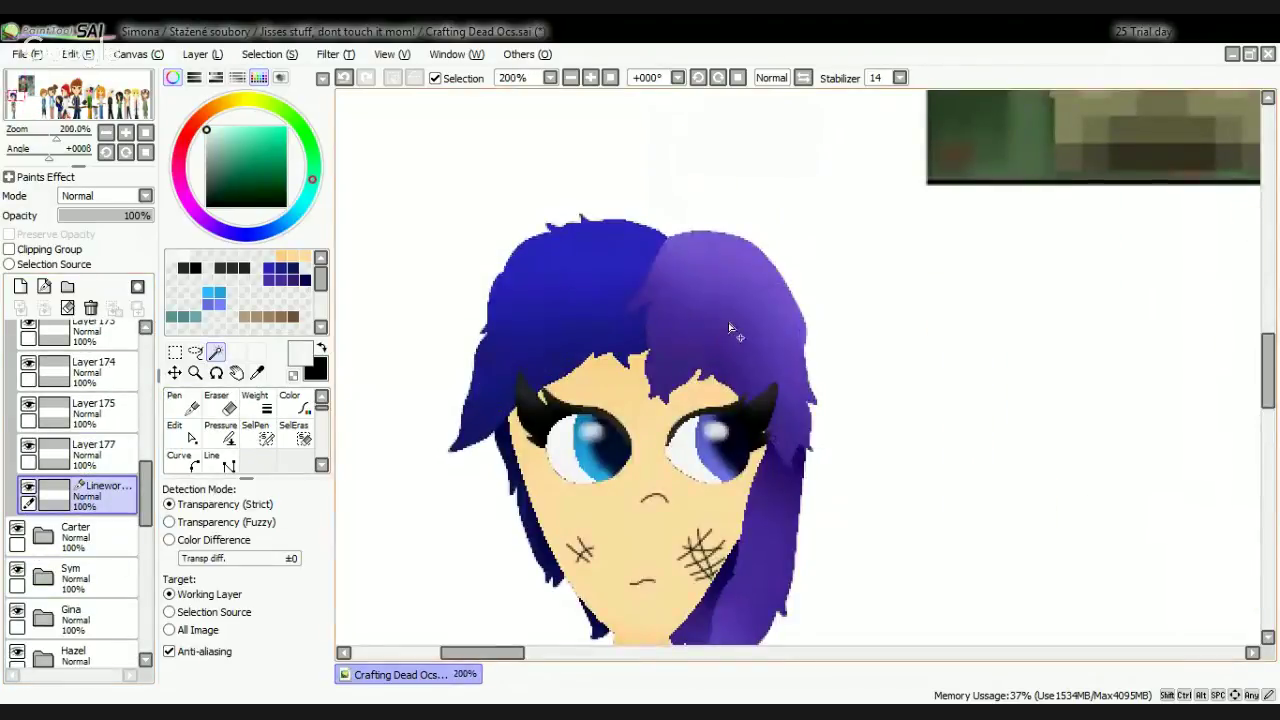
click(733, 328)
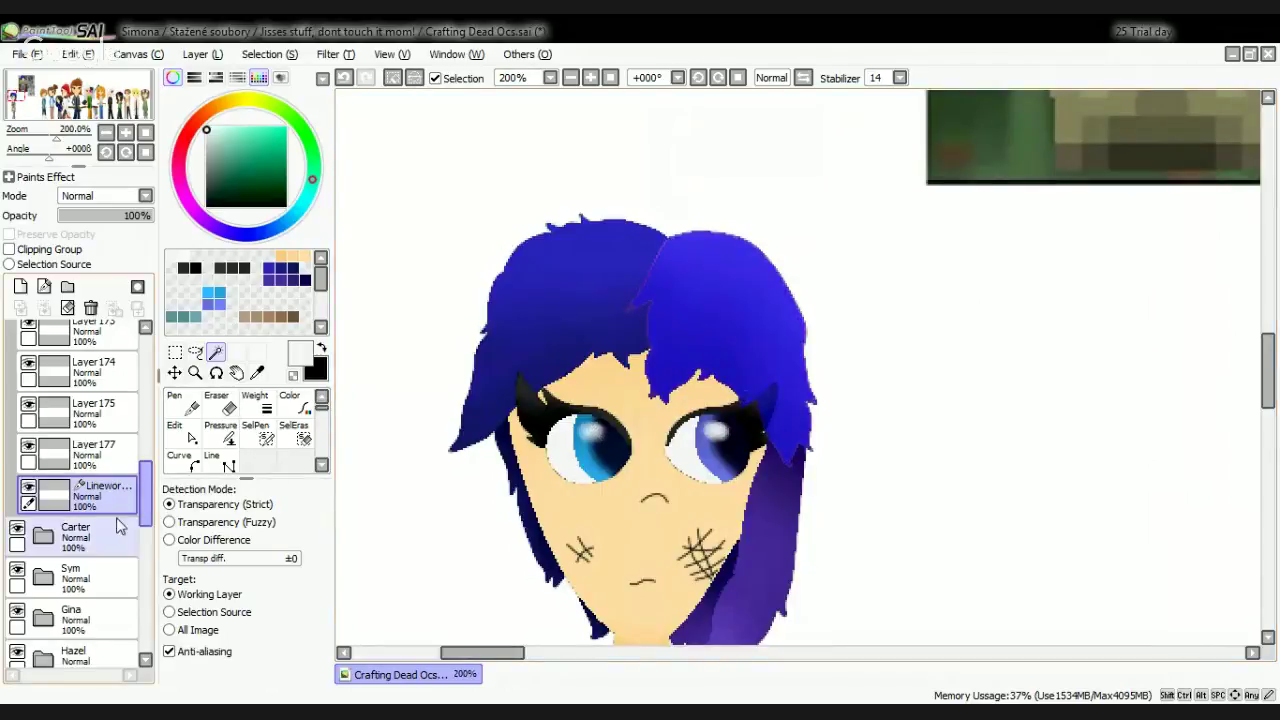
Step: Hide Layer168 and Layer169 to expose the hair outline and the selected area
scroll(113, 500, up, 5)
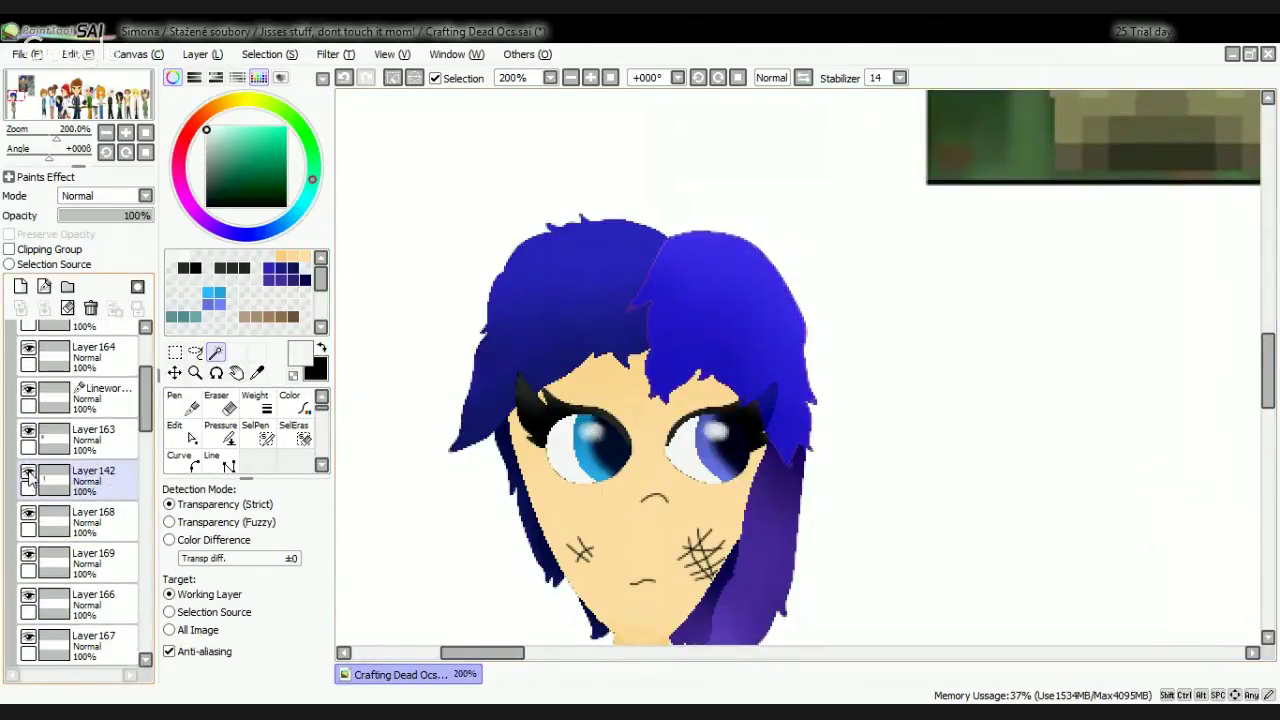
scroll(36, 562, down, 1)
click(30, 485)
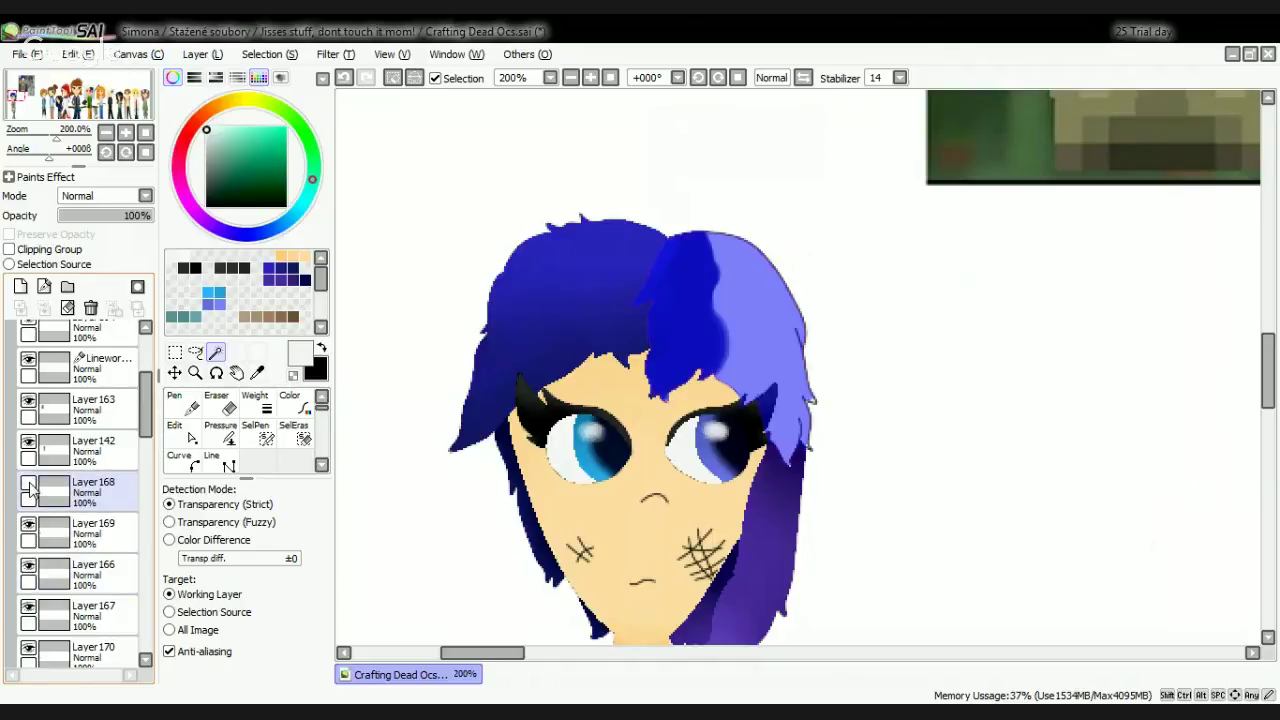
click(29, 524)
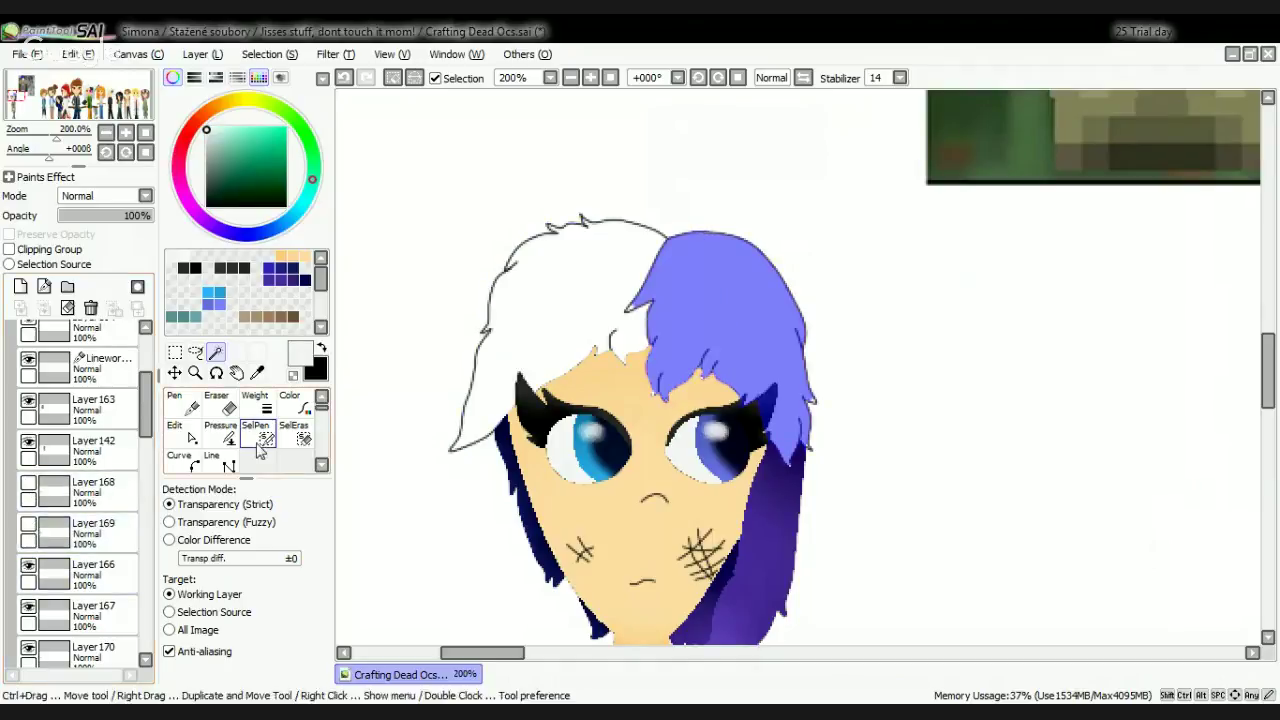
Step: Add the missed strand tips at the parting, along the forehead and at the upper eyelashes to the fringe selection with the Magic Wand
scroll(631, 298, up, 4)
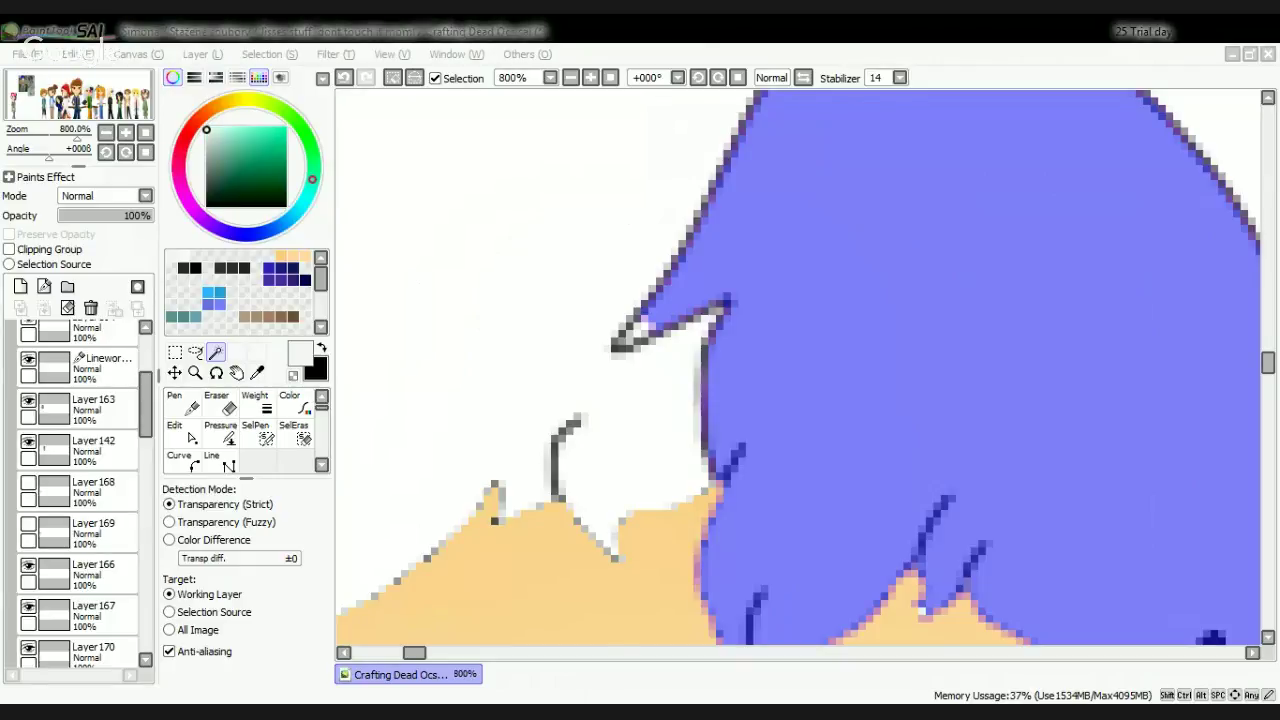
scroll(630, 325, up, 1)
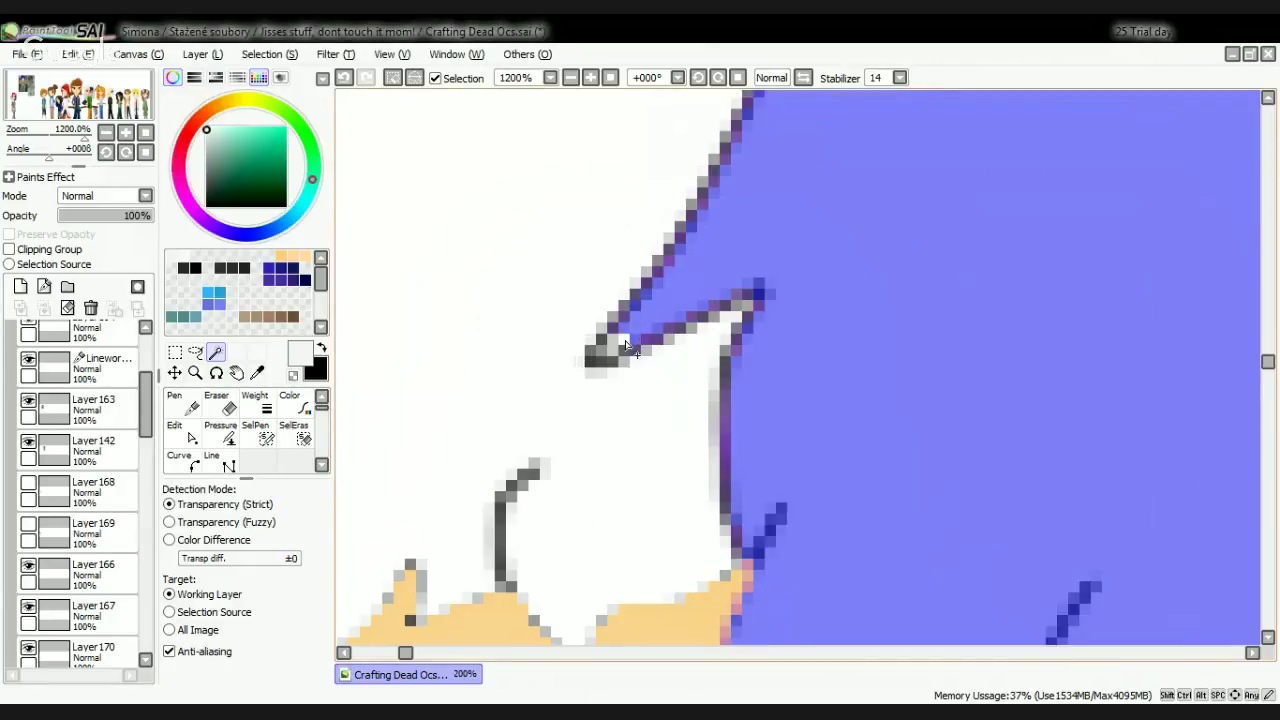
scroll(652, 344, down, 3)
scroll(745, 478, up, 4)
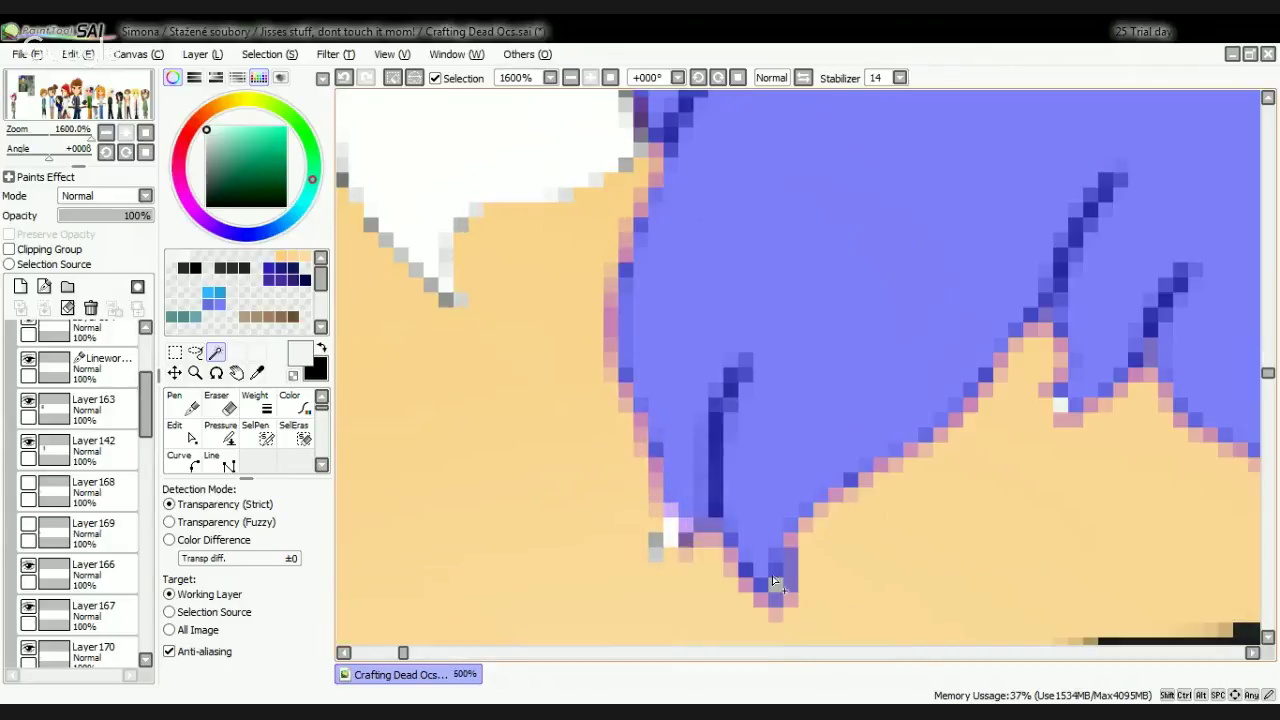
drag(677, 540, 658, 552)
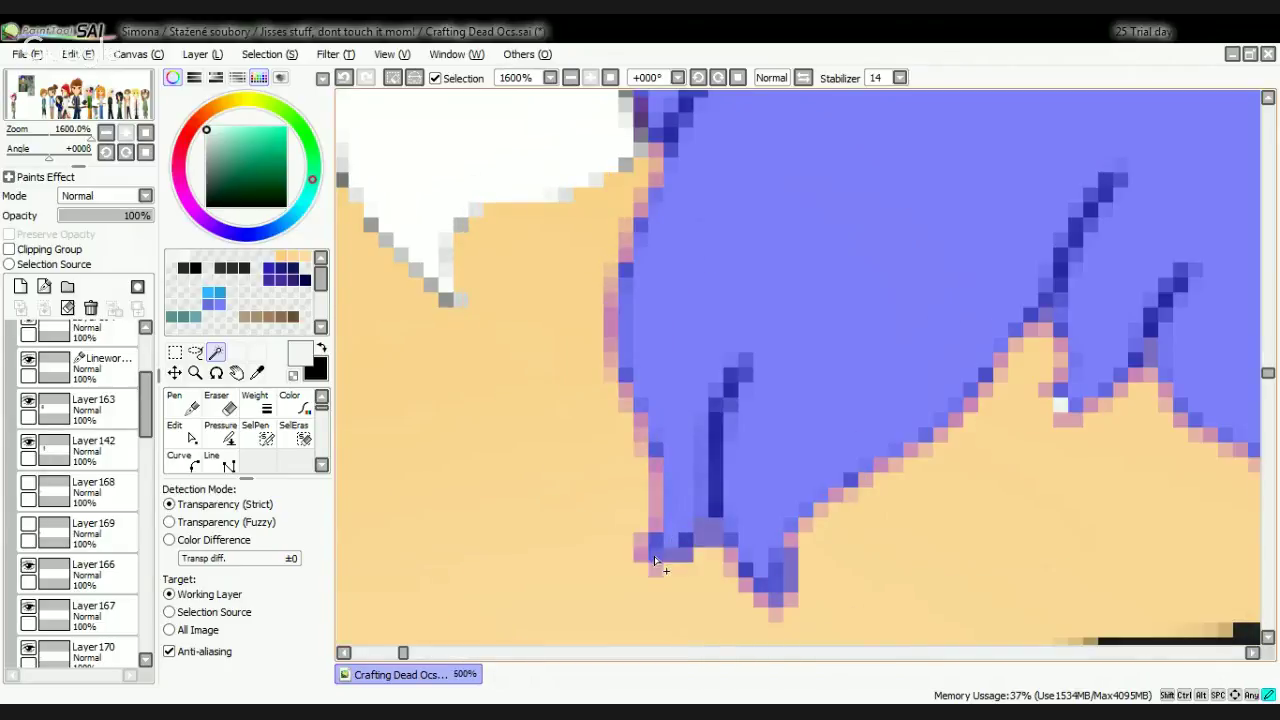
scroll(831, 503, down, 3)
scroll(813, 400, up, 4)
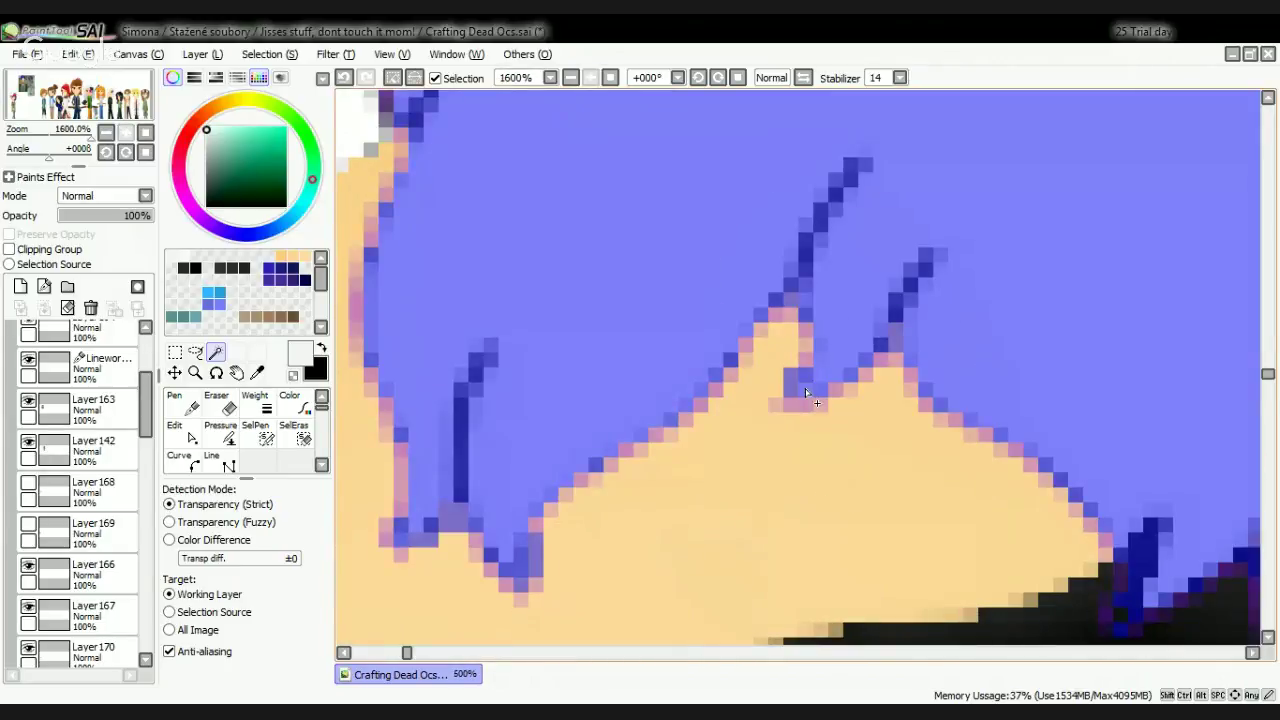
scroll(806, 392, down, 3)
scroll(878, 445, up, 3)
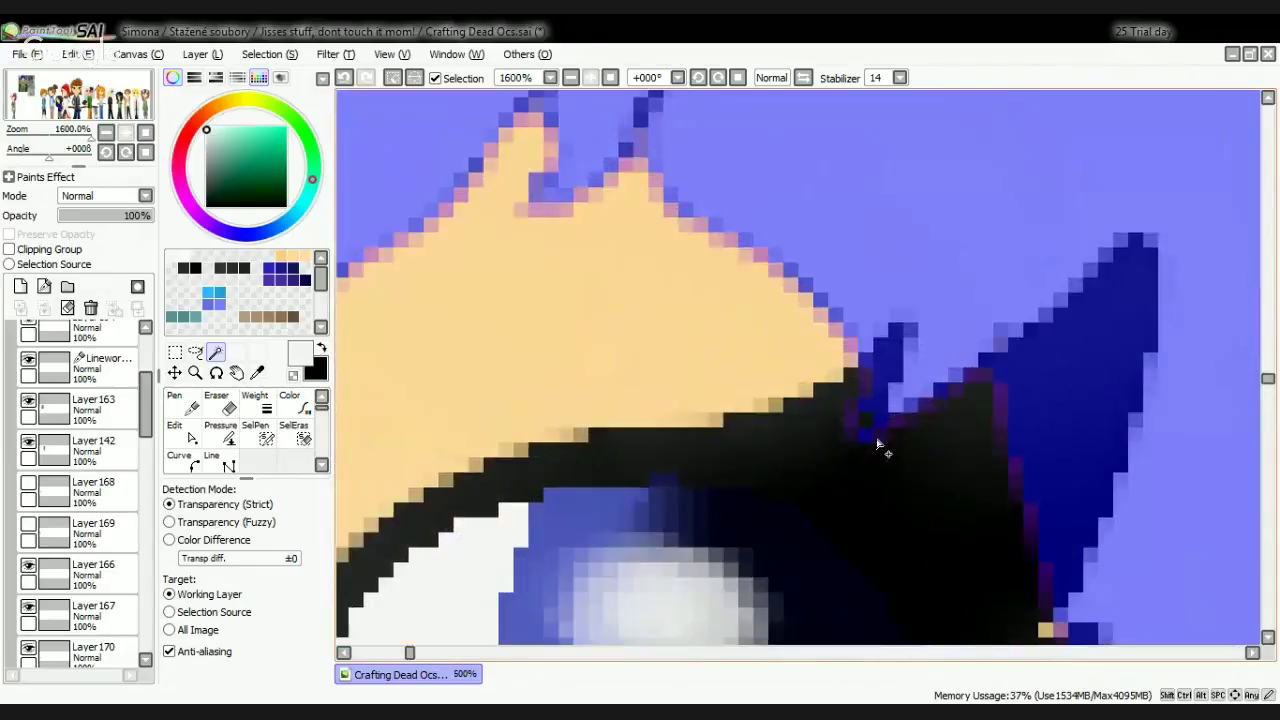
Step: Add the missed strand tips along the fringe's outer edge and beside the eyelashes to the selection with the Magic Wand
scroll(872, 428, down, 3)
scroll(1040, 400, up, 3)
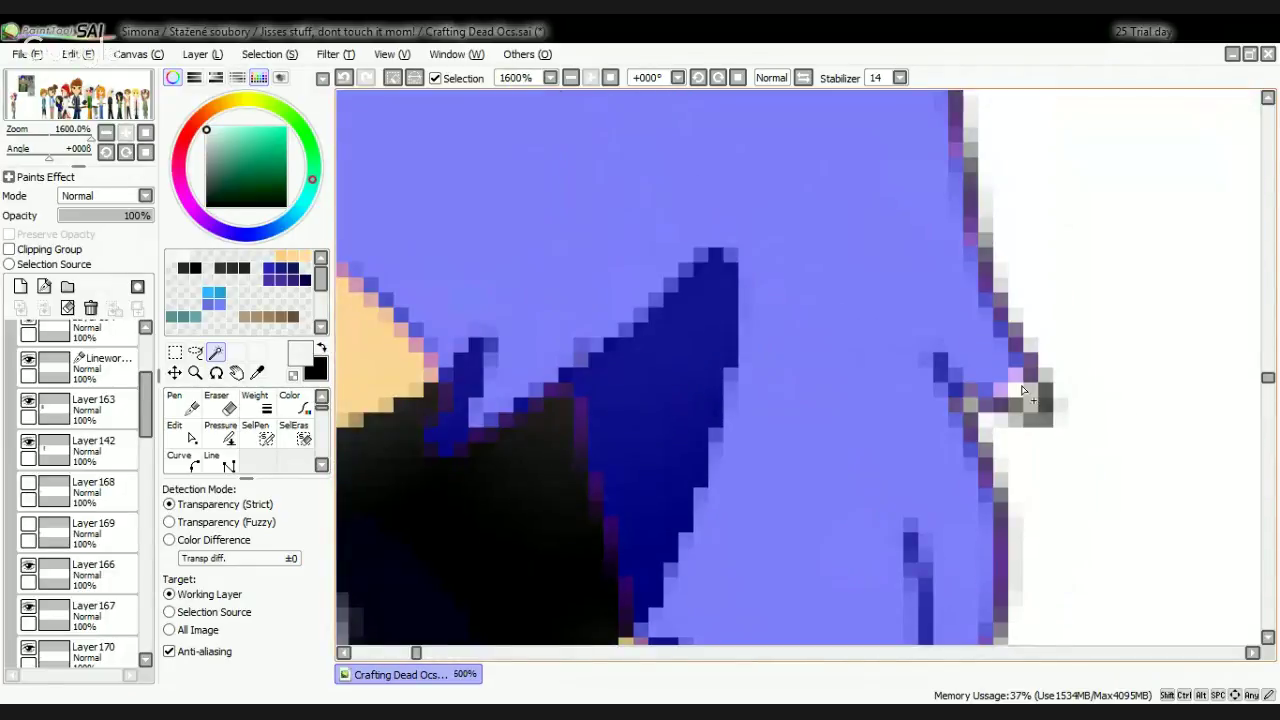
scroll(1050, 405, down, 4)
scroll(1030, 522, up, 3)
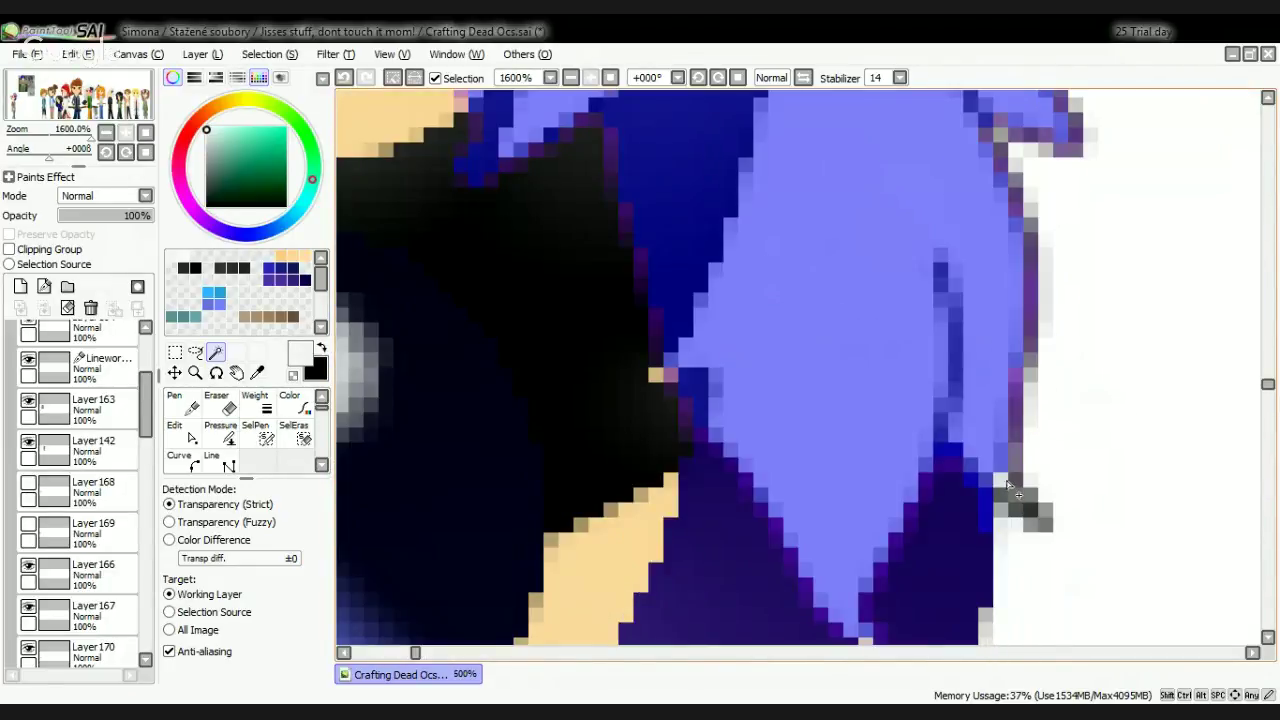
scroll(943, 540, down, 2)
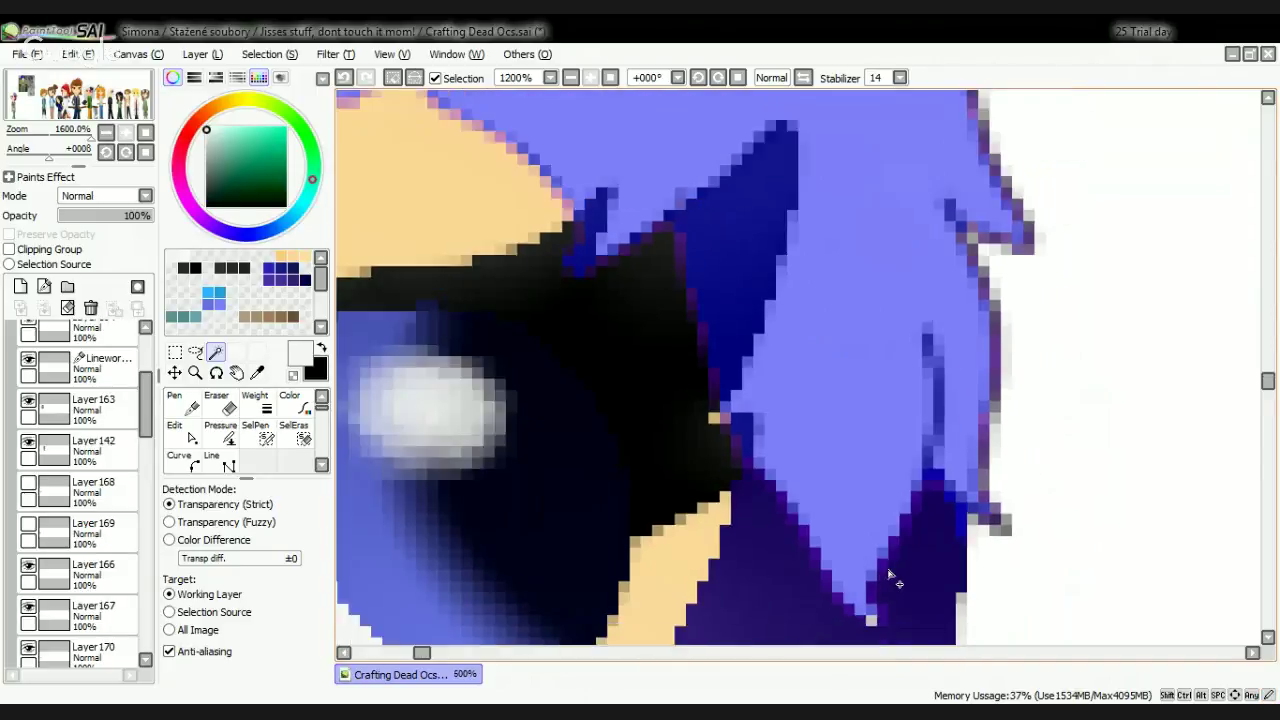
scroll(799, 500, up, 1)
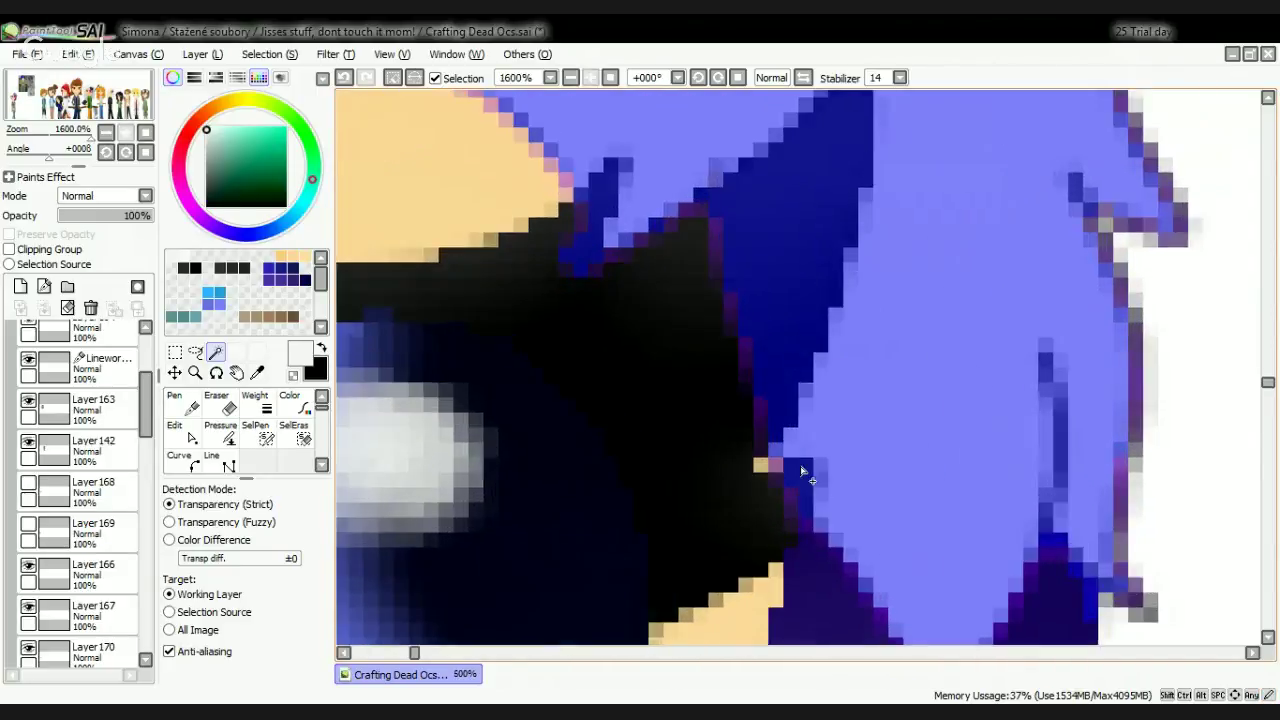
scroll(790, 470, down, 6)
scroll(730, 431, up, 3)
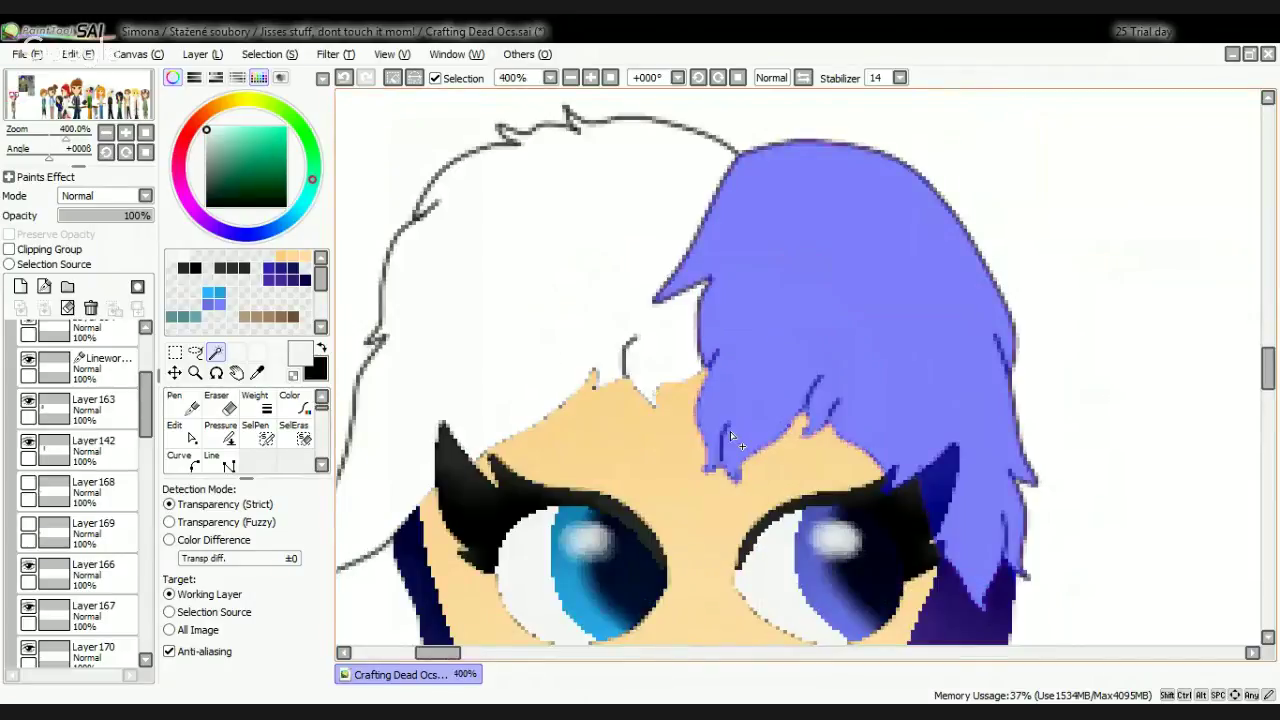
scroll(730, 431, down, 3)
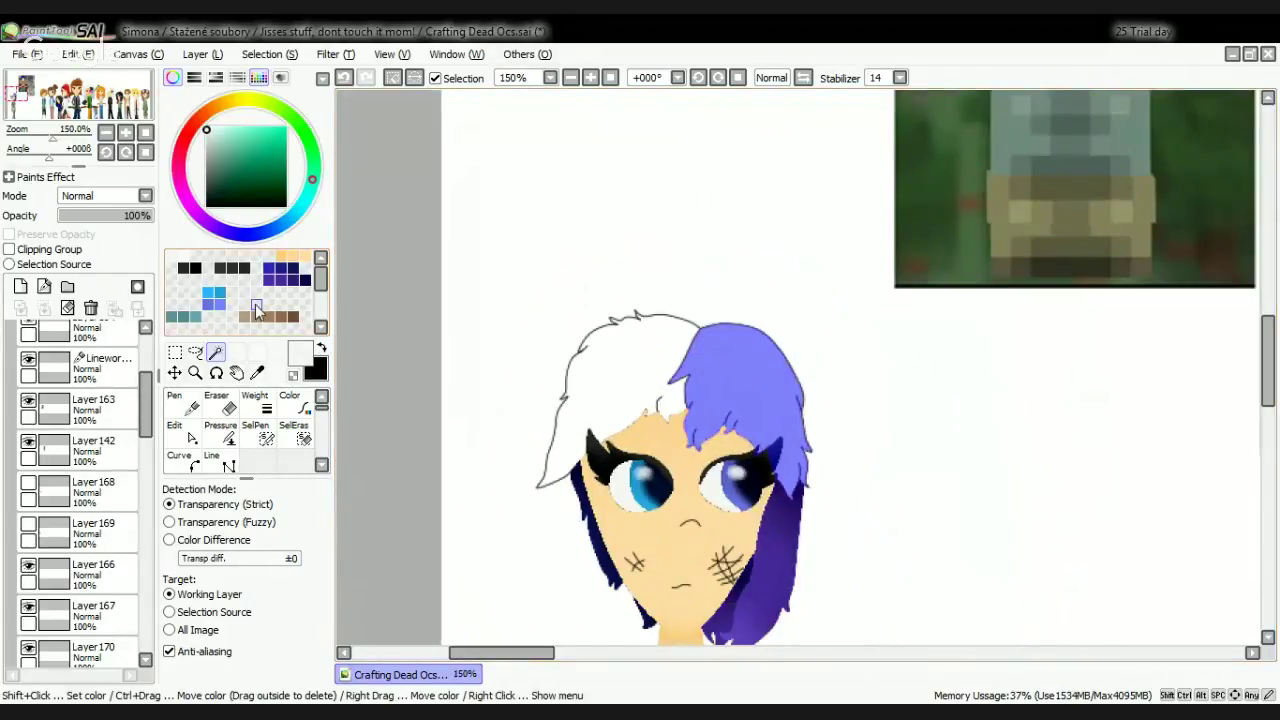
Step: Show Layer168 and Layer169 again and add a new layer directly above Layer168
scroll(93, 515, down, 4)
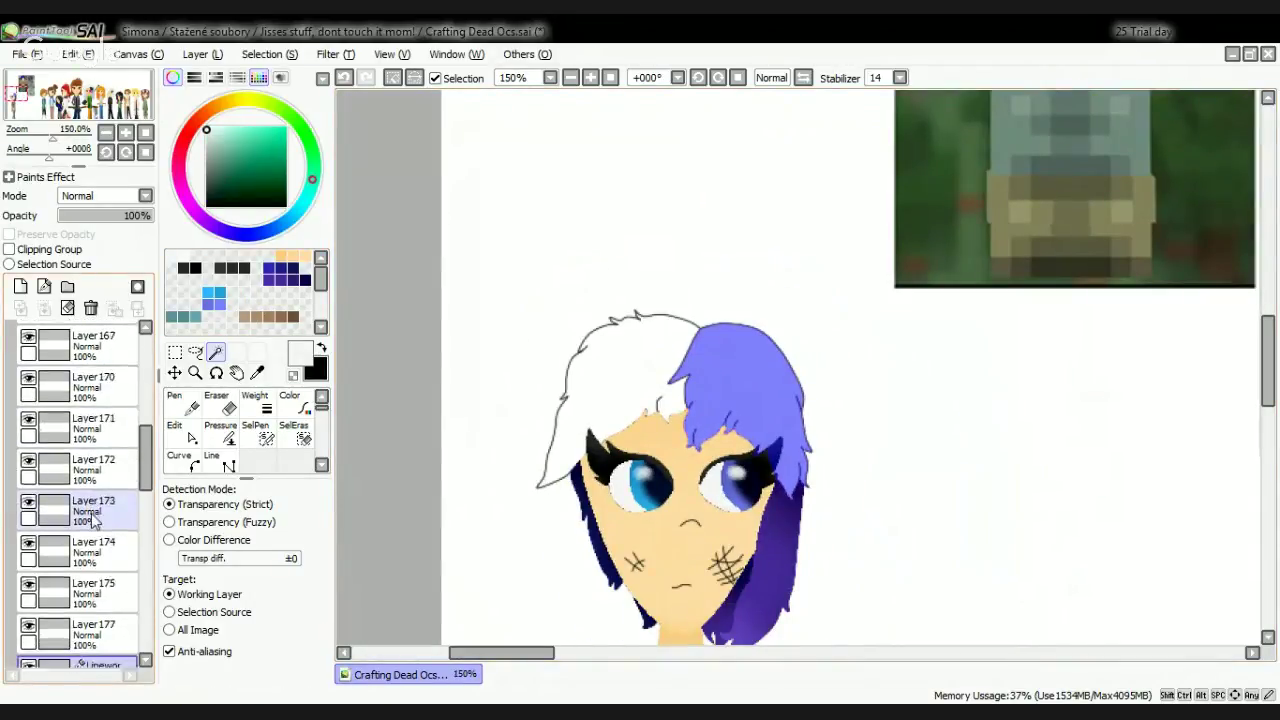
scroll(93, 515, up, 4)
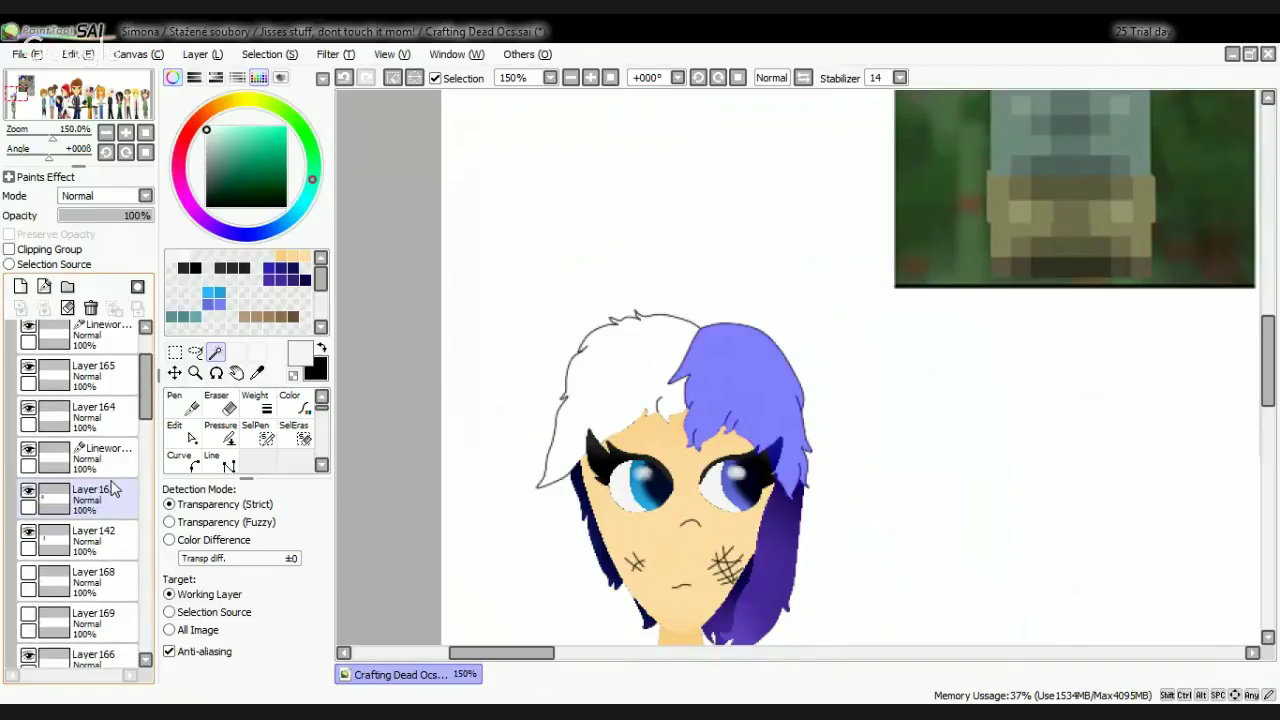
click(88, 580)
click(28, 576)
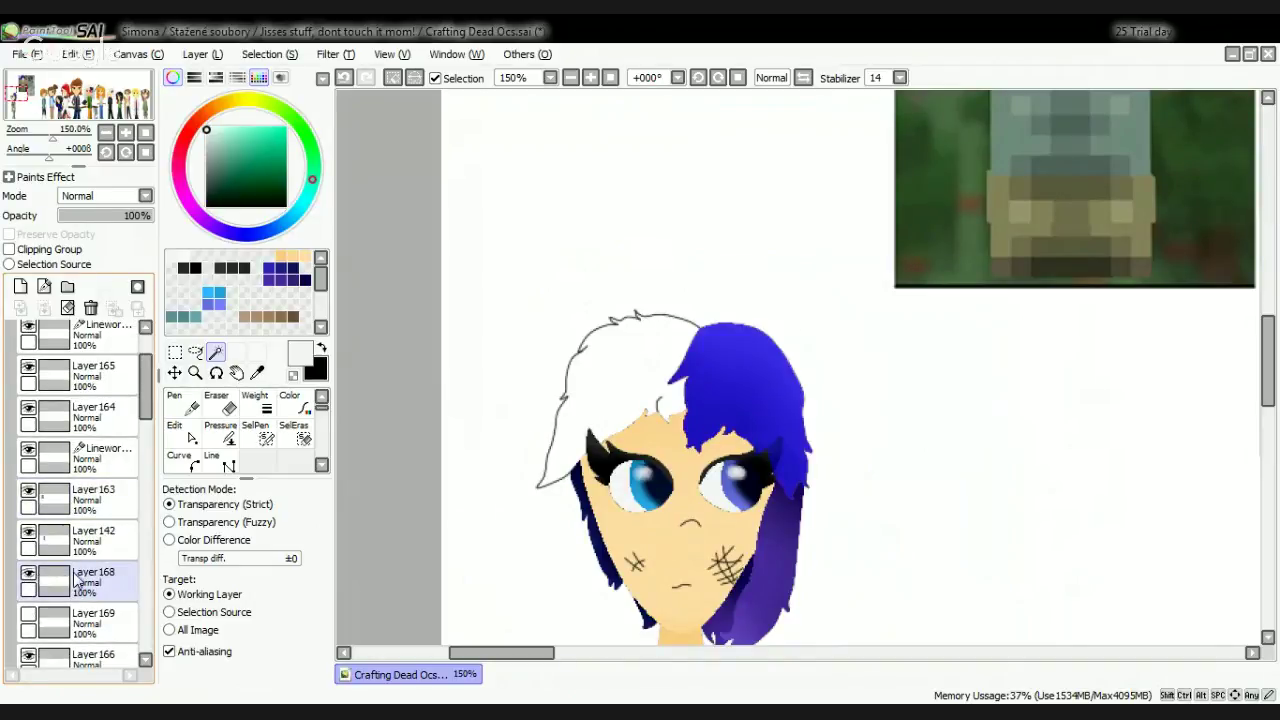
click(75, 580)
click(28, 617)
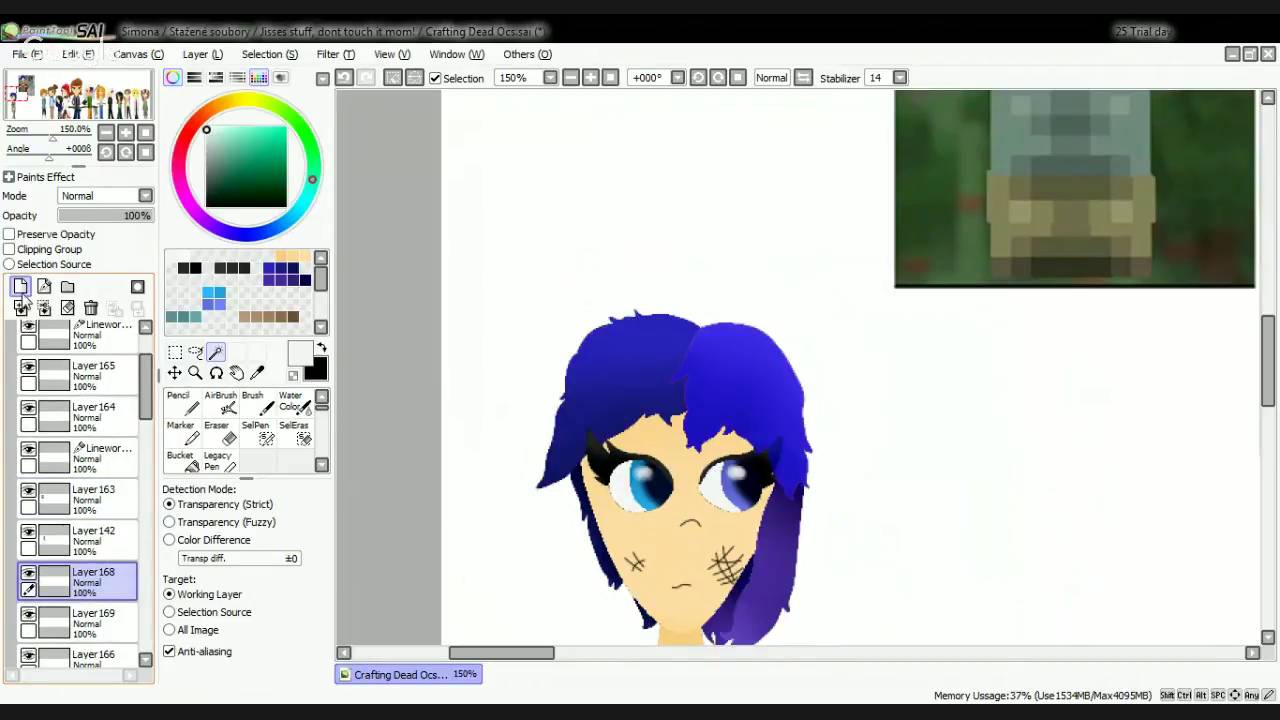
click(180, 402)
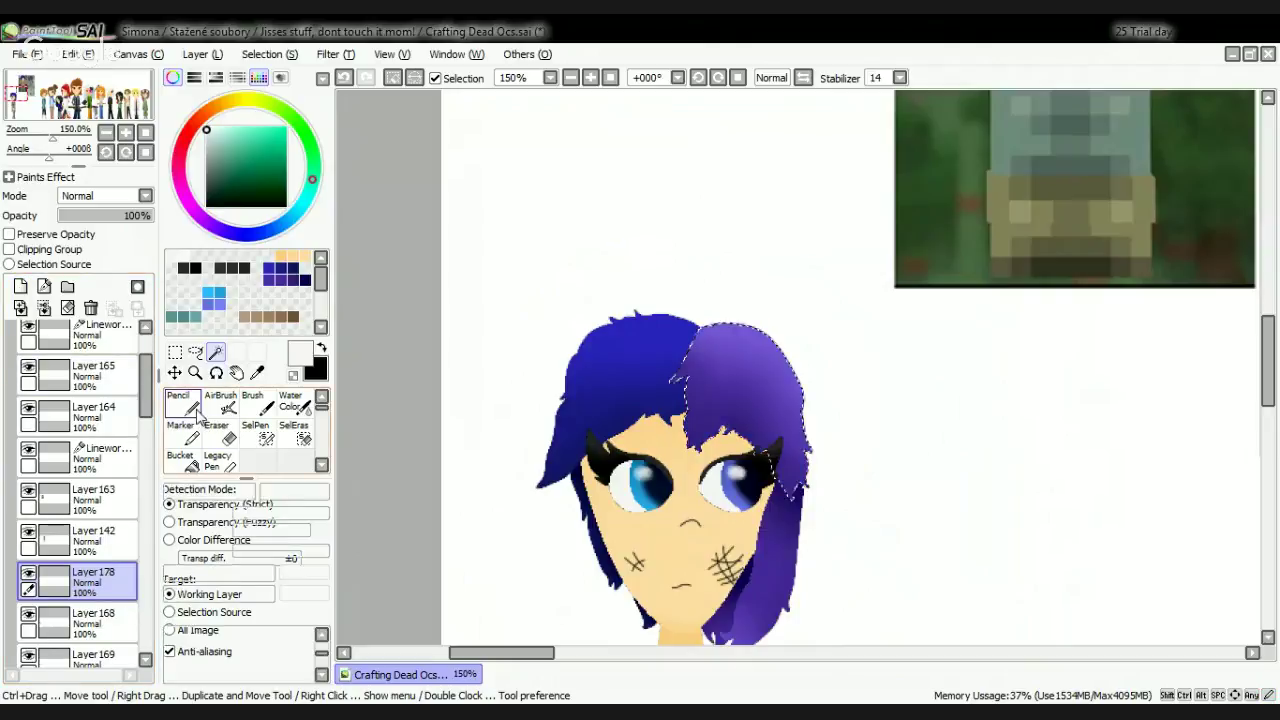
Step: Set up the Brush with a lighter purple, size 100 and the Flat Bristle shape
click(270, 280)
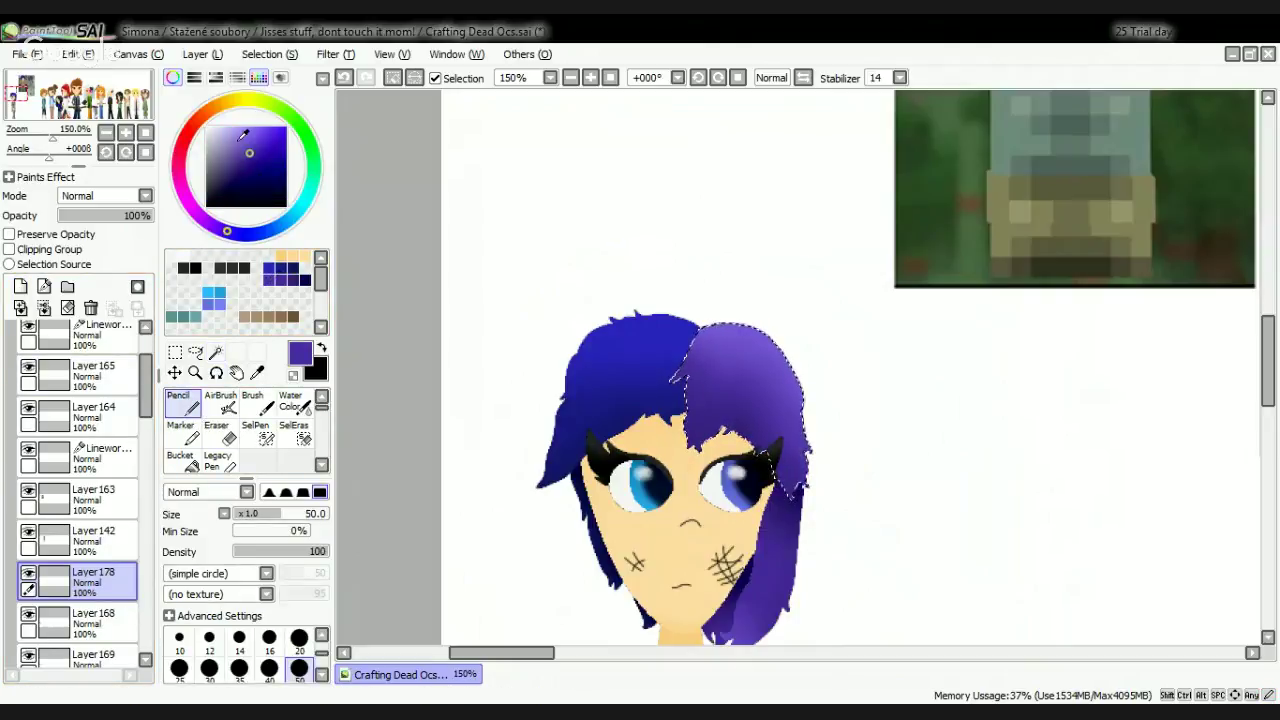
click(242, 139)
key(b)
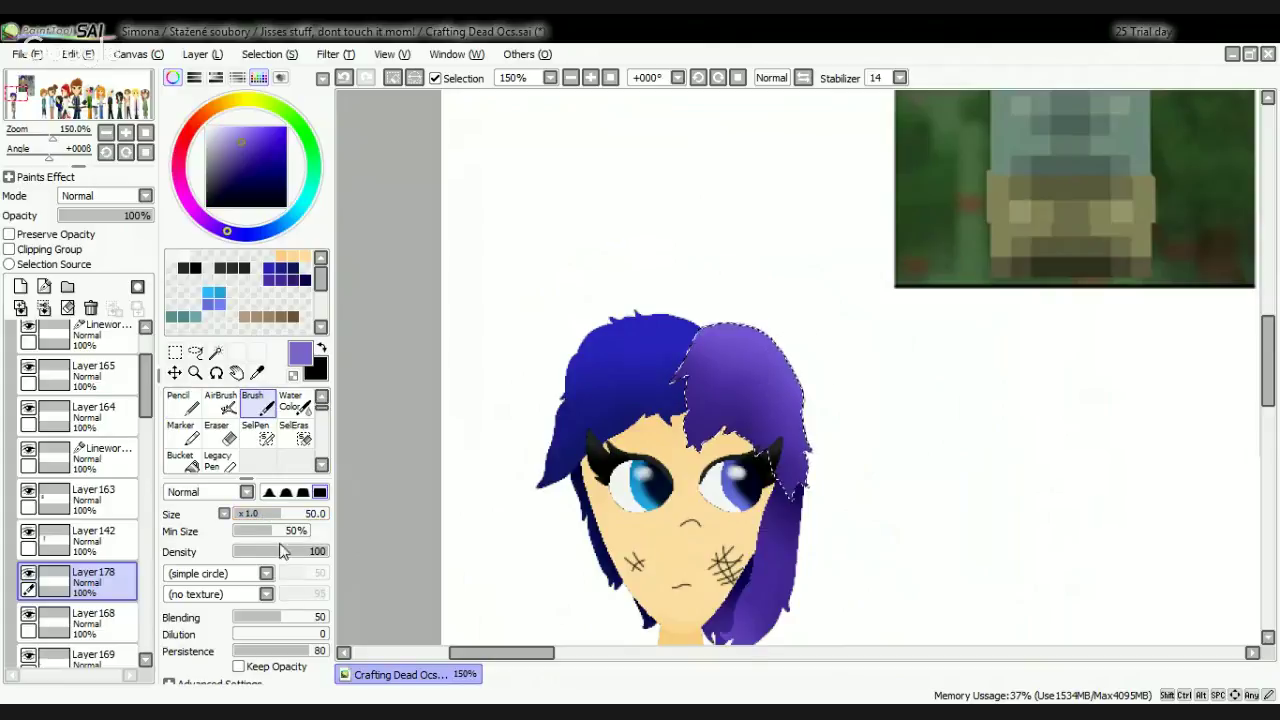
drag(290, 513, 402, 516)
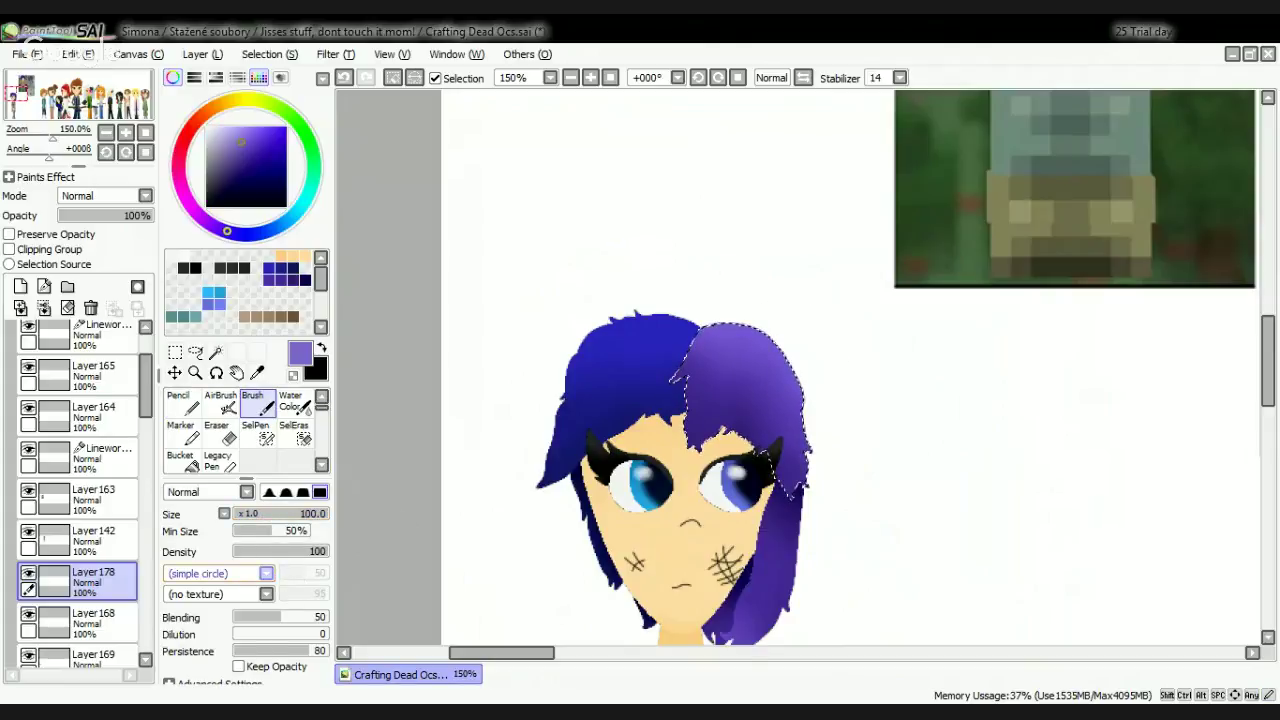
click(302, 581)
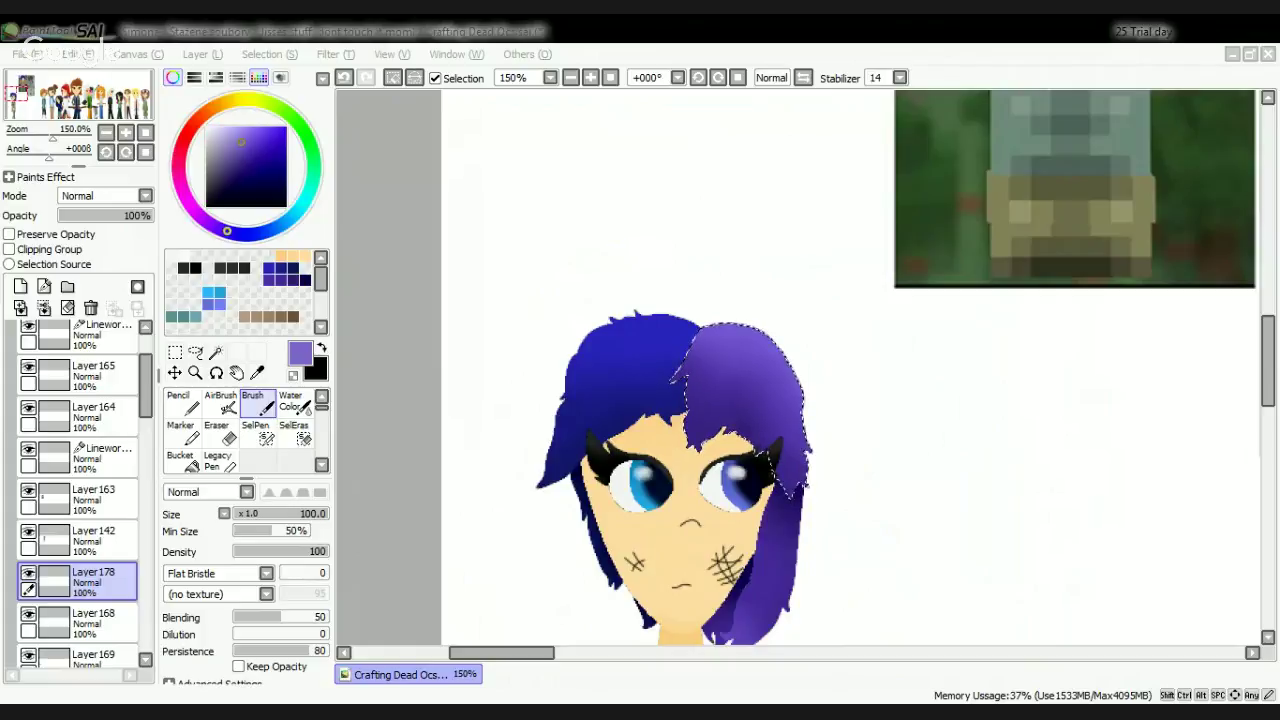
scroll(790, 420, up, 1)
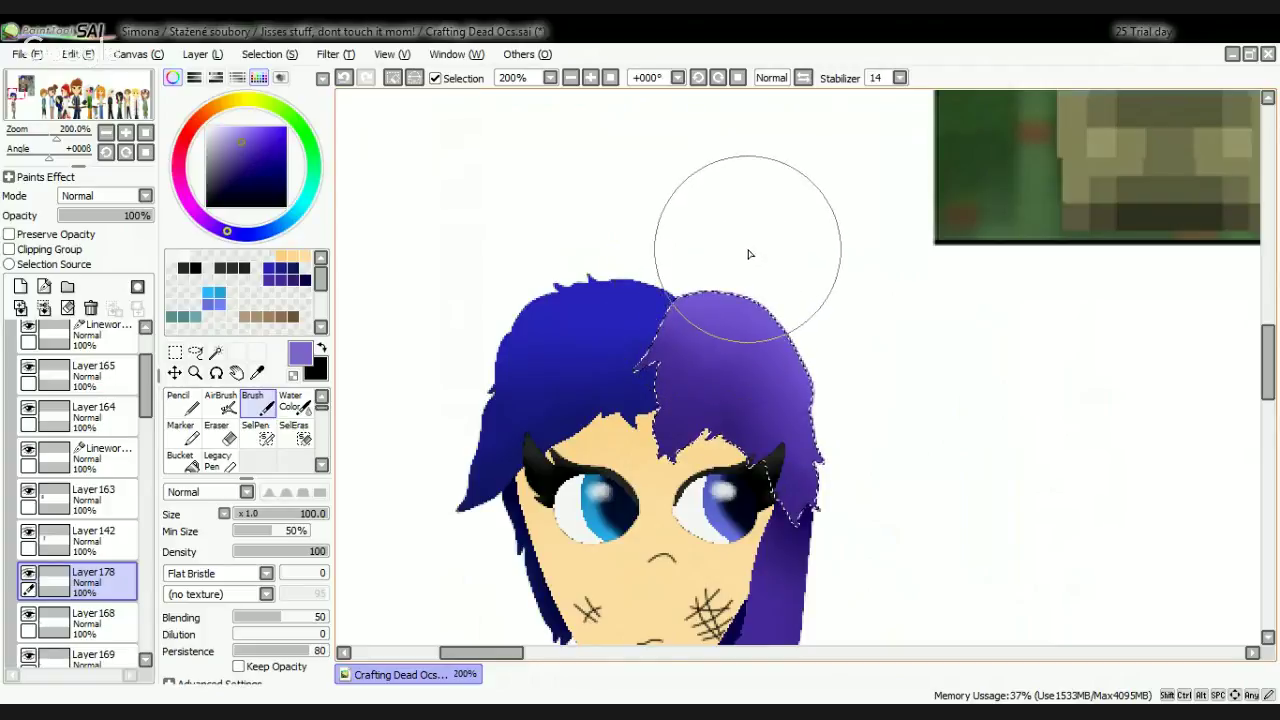
Step: Paint crisscrossing light purple bristle strands over the selected fringe on Layer178, undoing and redoing the first stroke
mouse_move(697, 276)
mouse_down()
mouse_move(817, 522)
mouse_move(870, 556)
mouse_up()
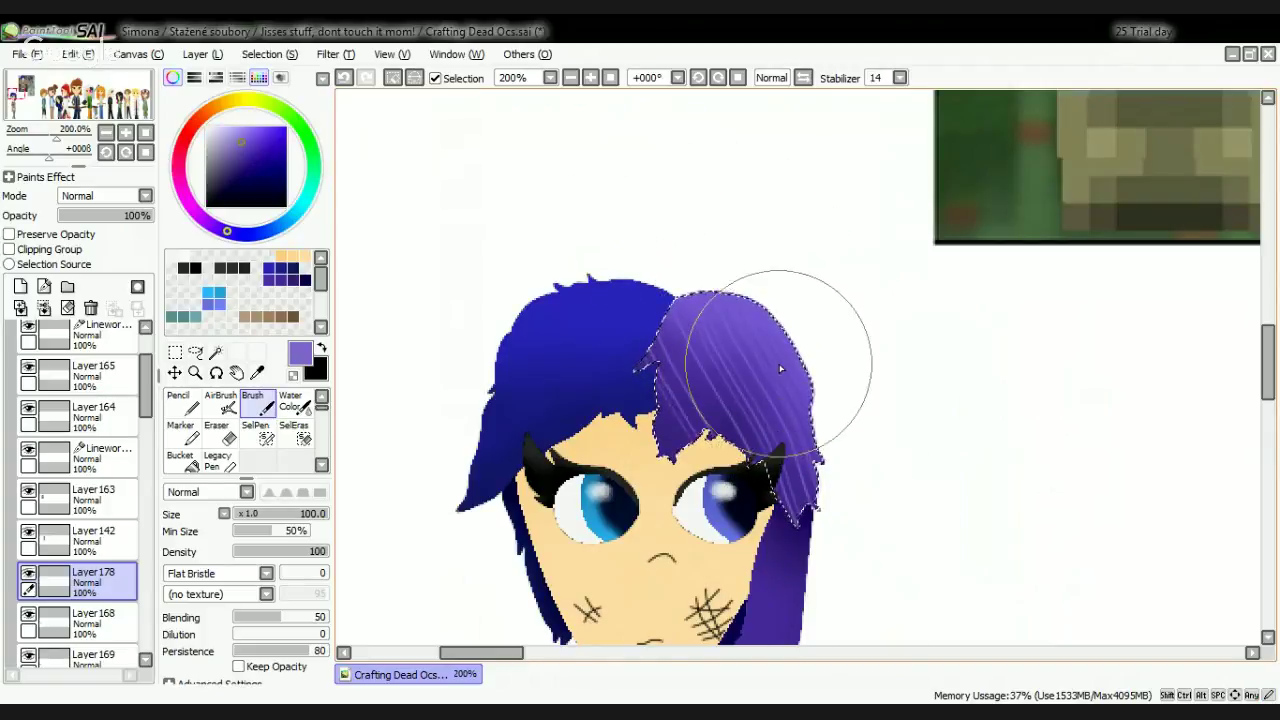
key(ctrl+z)
mouse_move(679, 245)
mouse_down()
mouse_move(753, 283)
mouse_move(927, 476)
mouse_up()
mouse_move(682, 308)
mouse_down()
mouse_move(713, 288)
mouse_move(927, 459)
mouse_move(768, 334)
mouse_move(828, 304)
mouse_move(794, 314)
mouse_move(844, 391)
mouse_move(927, 451)
mouse_move(769, 313)
mouse_move(766, 247)
mouse_move(914, 469)
mouse_move(793, 430)
mouse_move(627, 347)
mouse_move(682, 311)
mouse_move(610, 480)
mouse_move(653, 461)
mouse_move(653, 256)
mouse_move(737, 377)
mouse_move(806, 538)
mouse_move(744, 313)
mouse_up()
scroll(744, 313, down, 2)
scroll(798, 440, up, 1)
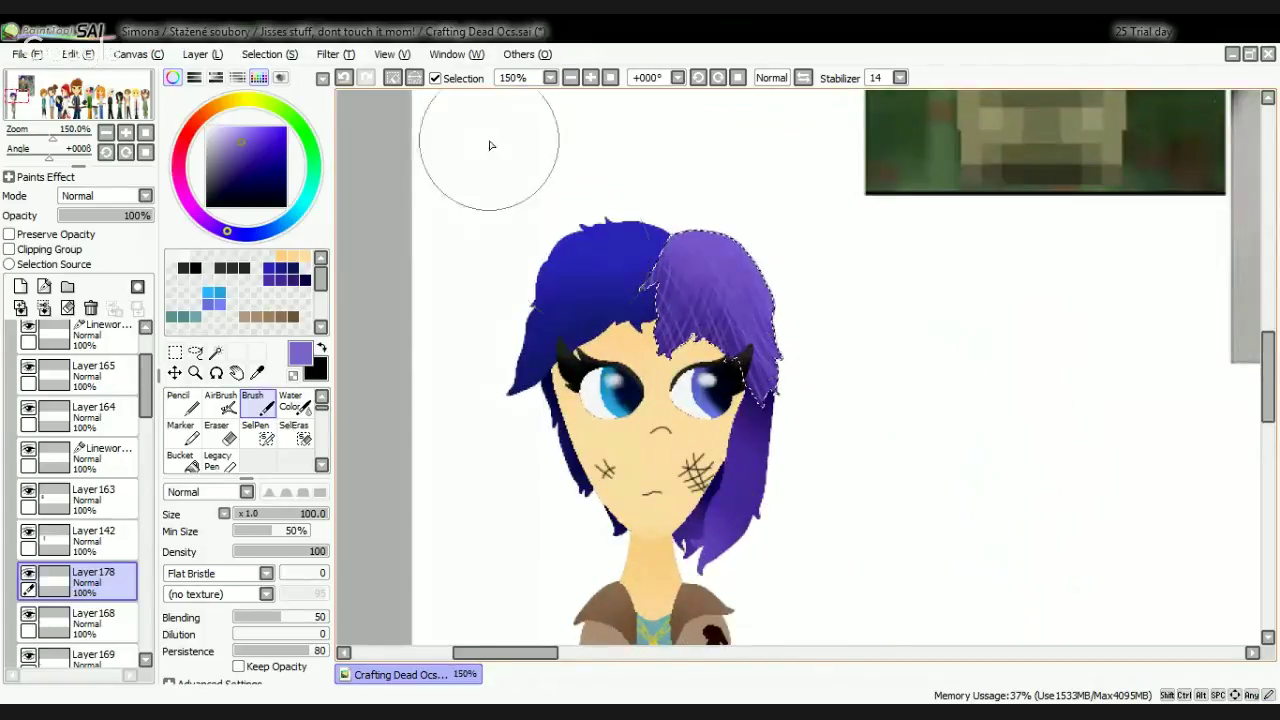
scroll(690, 343, up, 2)
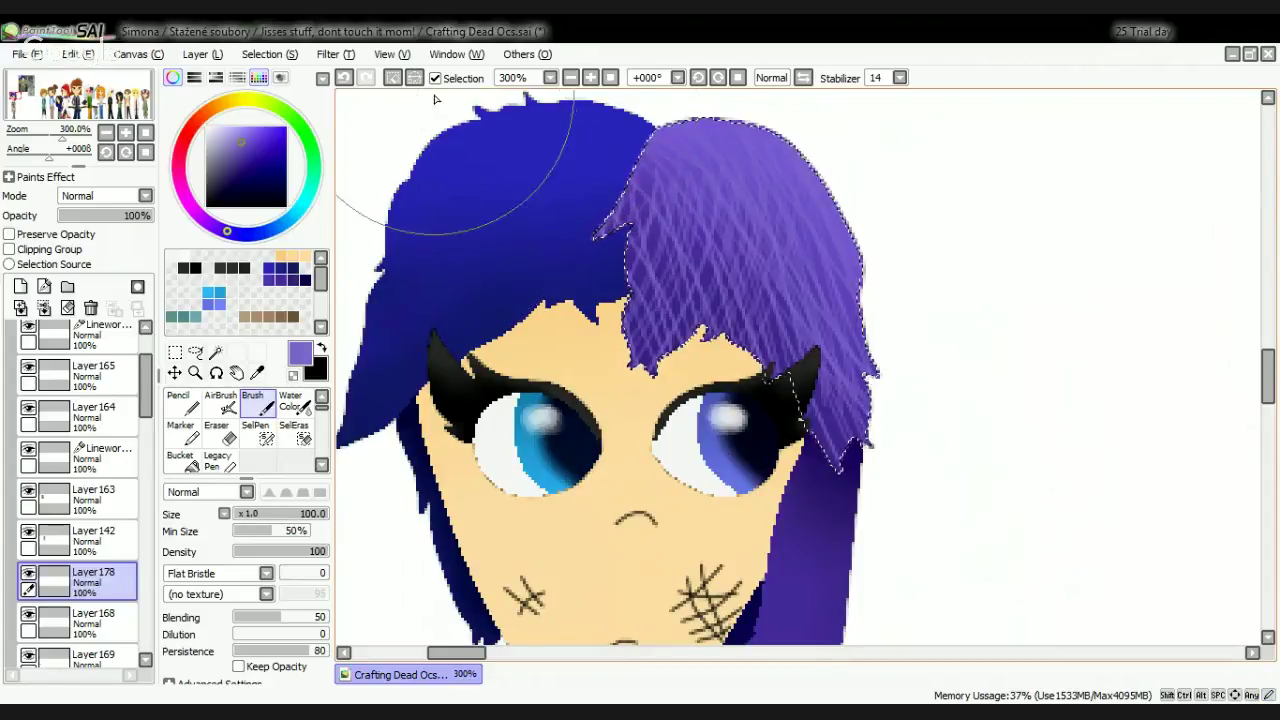
Step: Deselect the fringe and select the long purple side lock from the linework layer with the Magic Wand
click(394, 78)
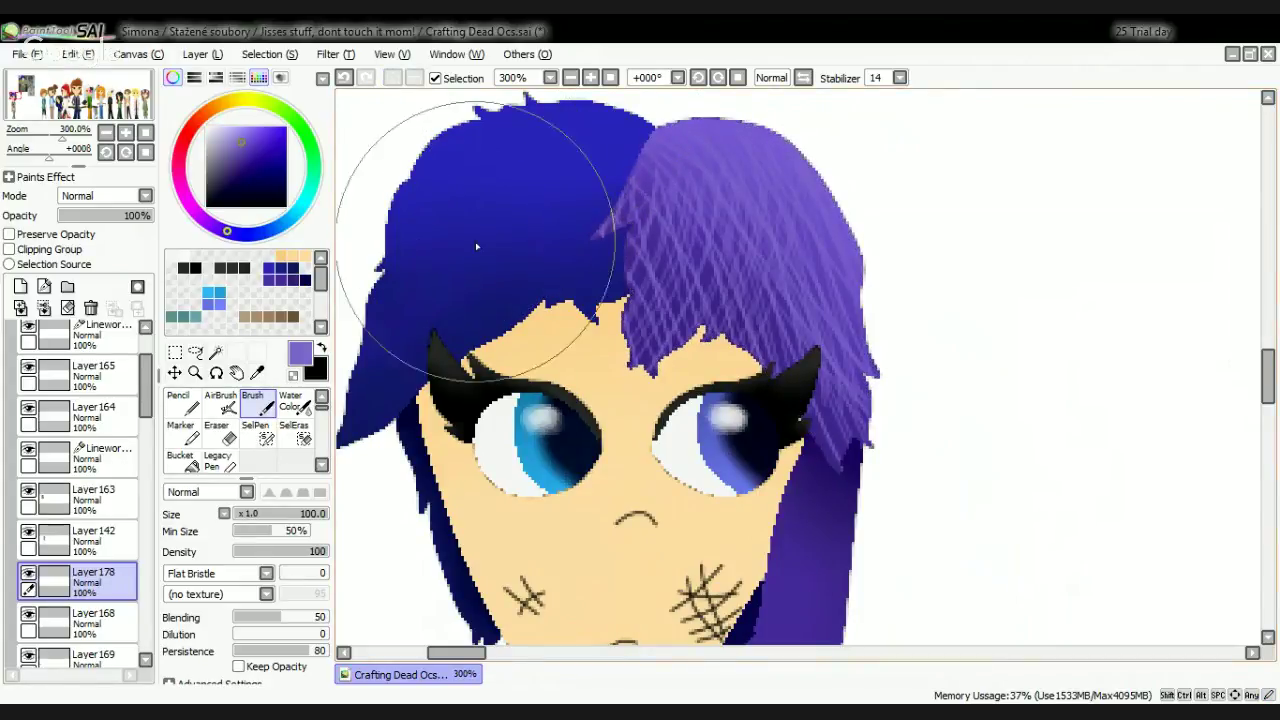
scroll(127, 586, down, 3)
scroll(127, 586, down, 5)
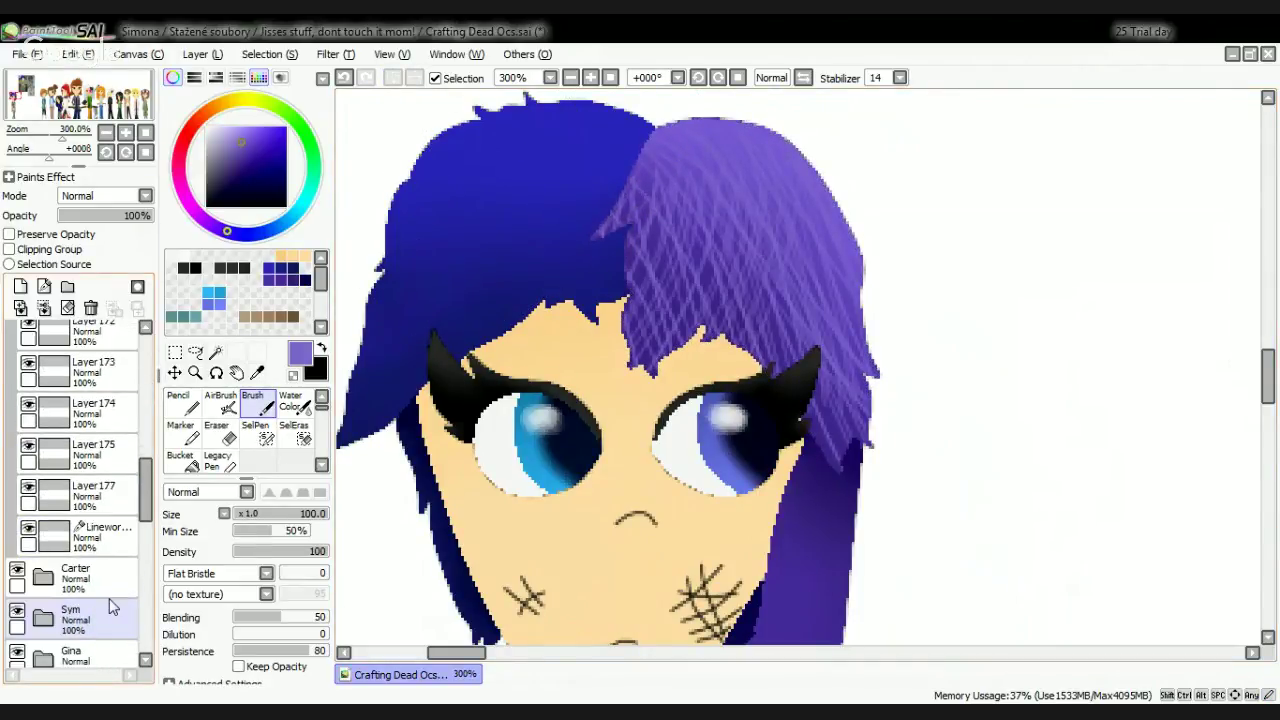
click(100, 536)
click(218, 353)
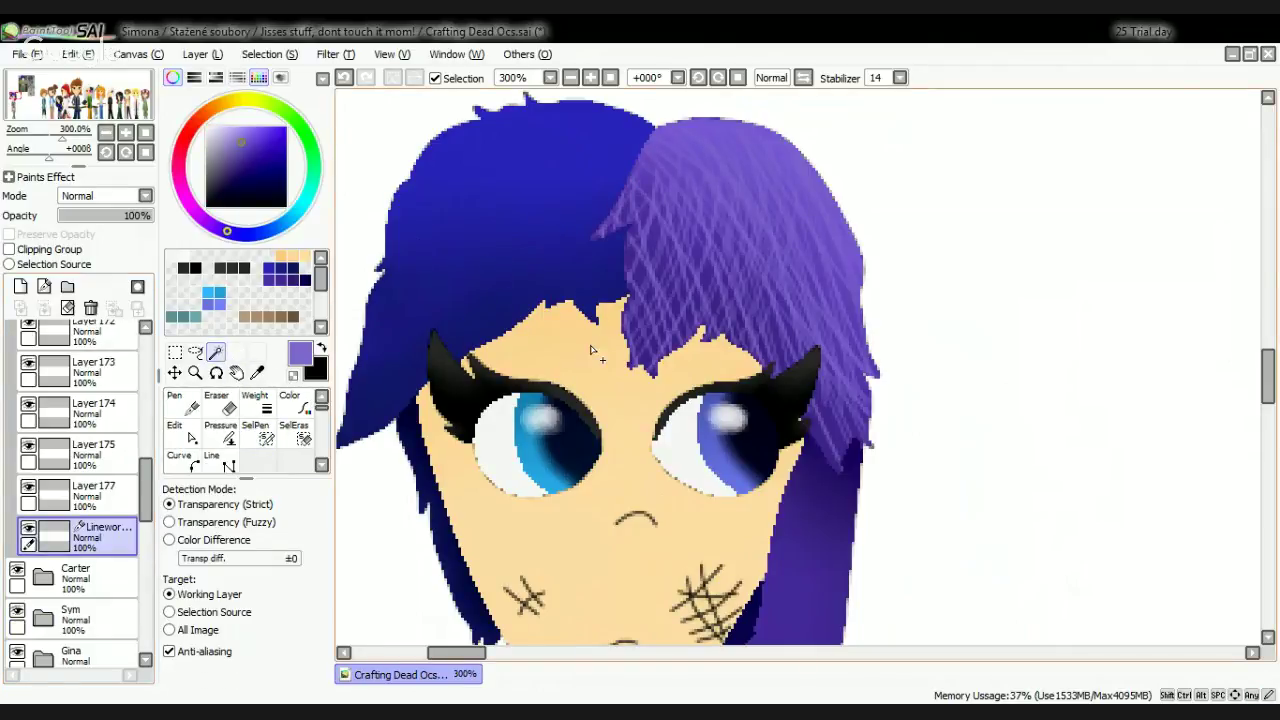
scroll(591, 346, down, 3)
scroll(664, 436, up, 3)
click(657, 410)
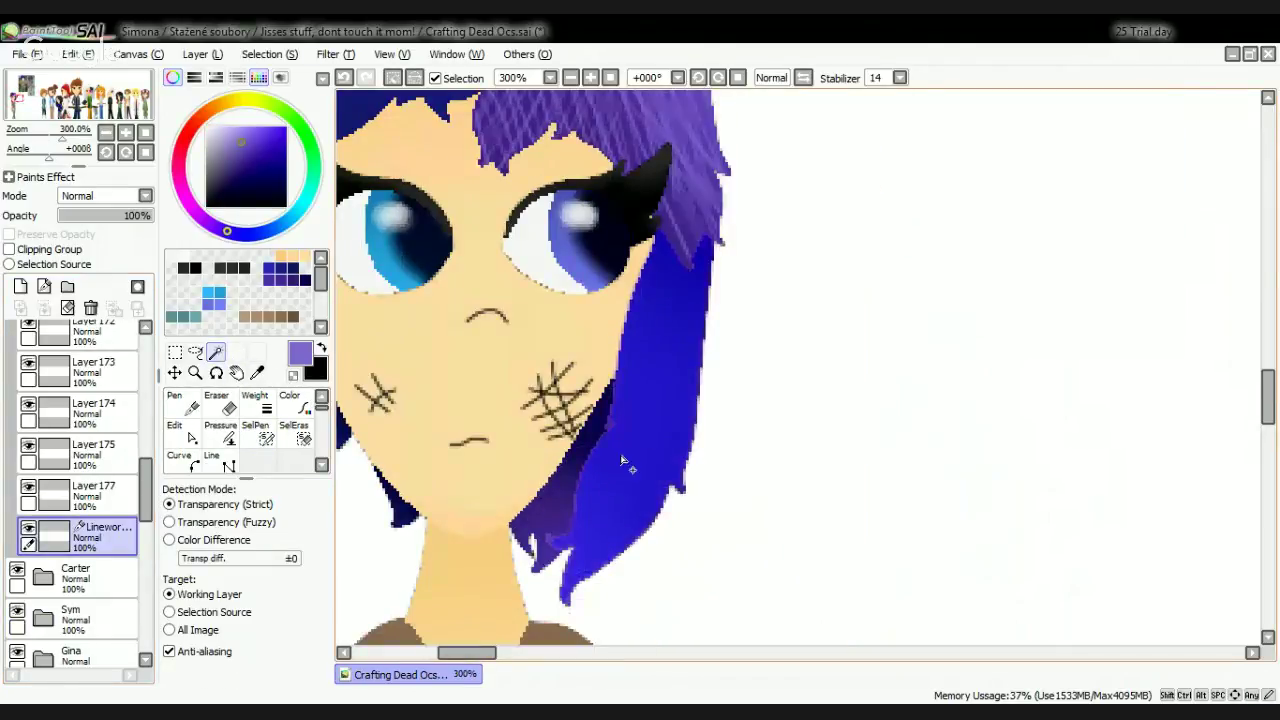
Step: Add the missed pixels at the side lock's lower tips and inner edge to the selection with the Magic Wand
scroll(557, 568, up, 3)
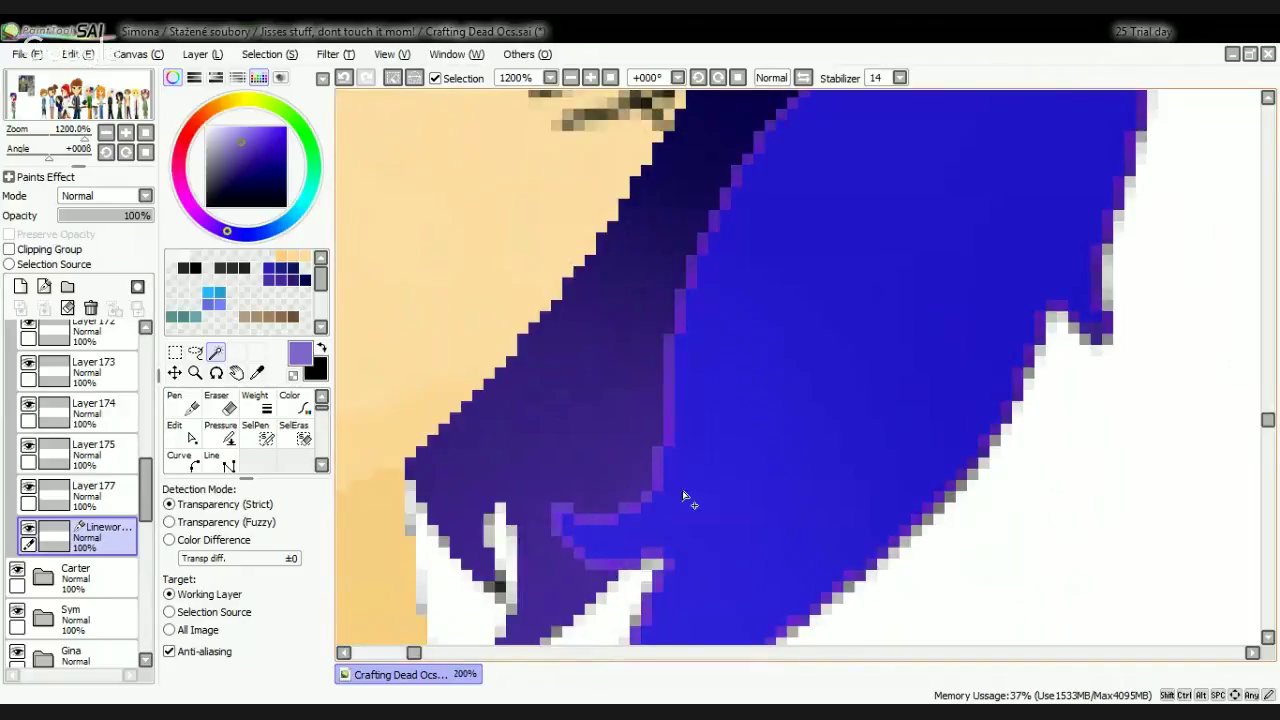
scroll(736, 470, down, 1)
scroll(727, 489, down, 1)
scroll(683, 621, up, 3)
scroll(692, 627, down, 2)
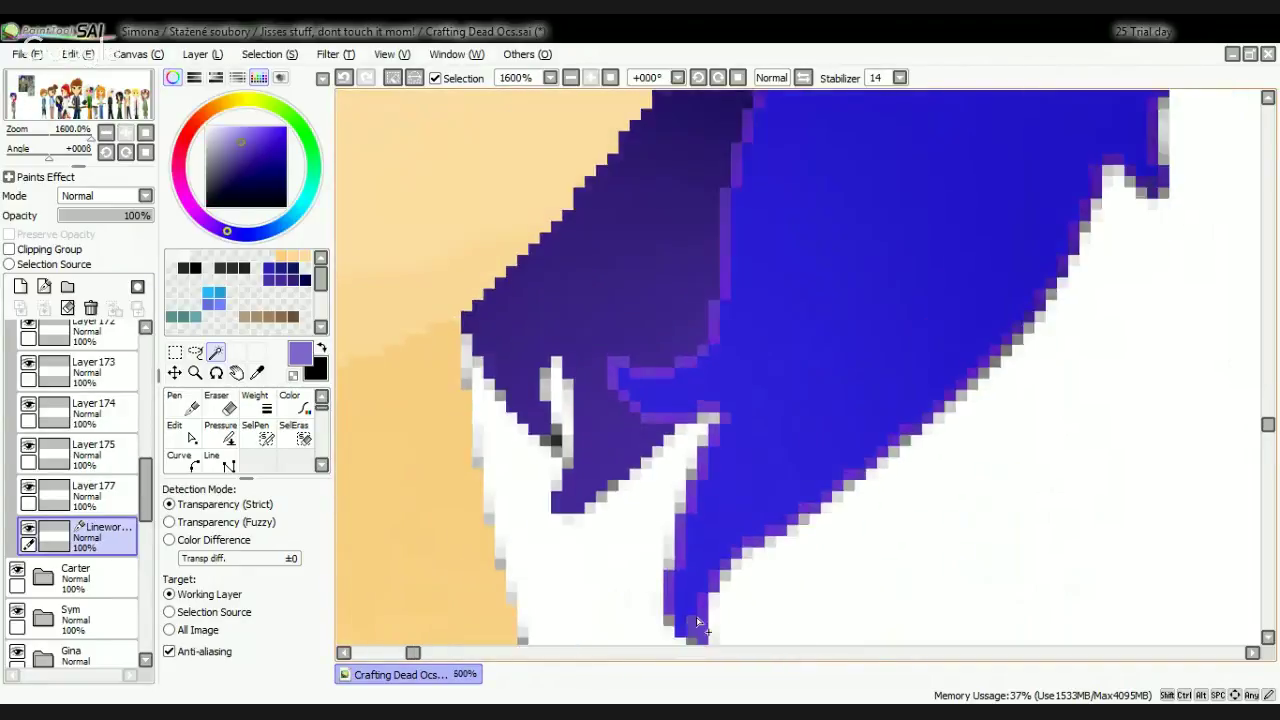
scroll(780, 505, down, 3)
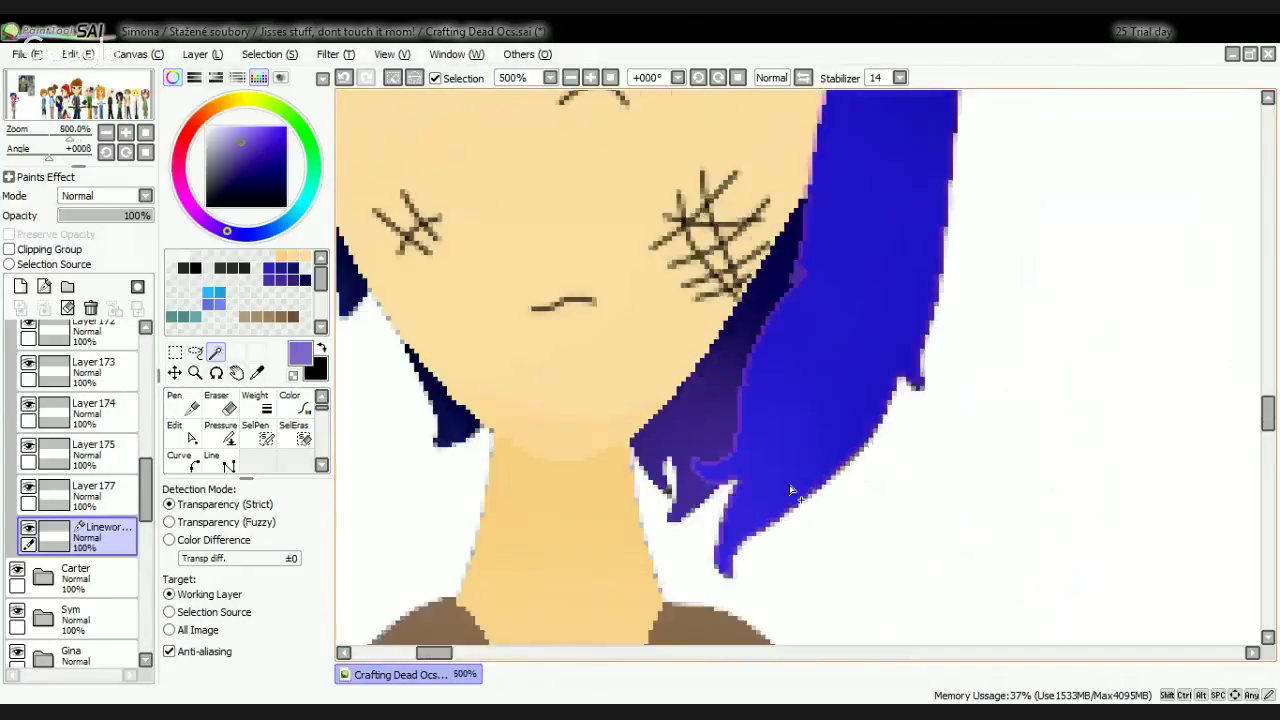
scroll(800, 370, up, 4)
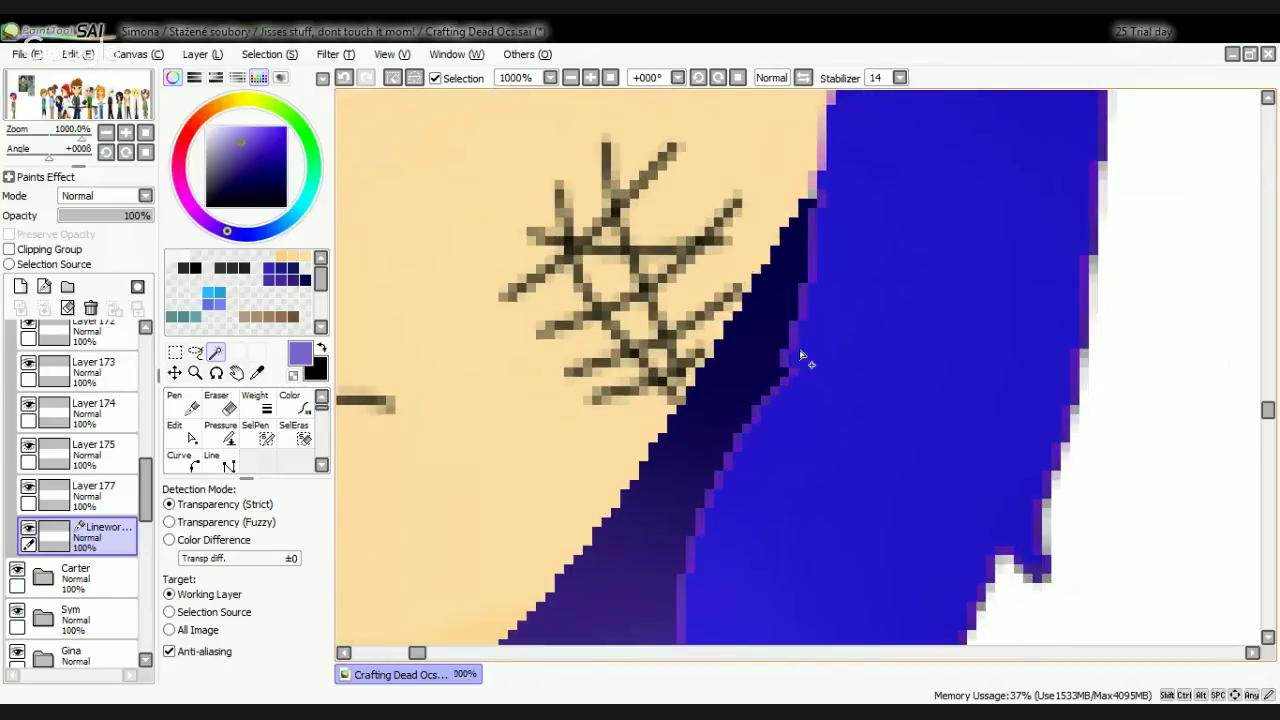
scroll(833, 372, down, 3)
Step: Return to Layer178 with the Brush and choose a slightly darker purple for the side lock
scroll(111, 440, up, 10)
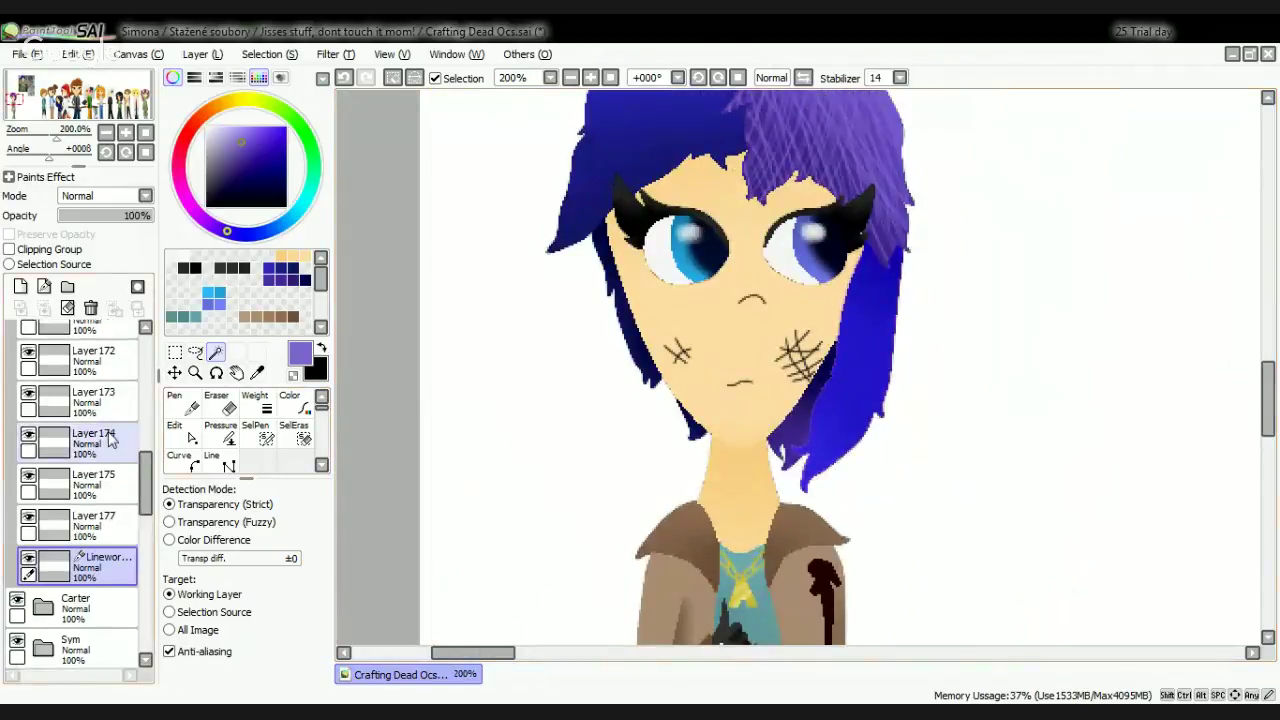
scroll(111, 440, up, 1)
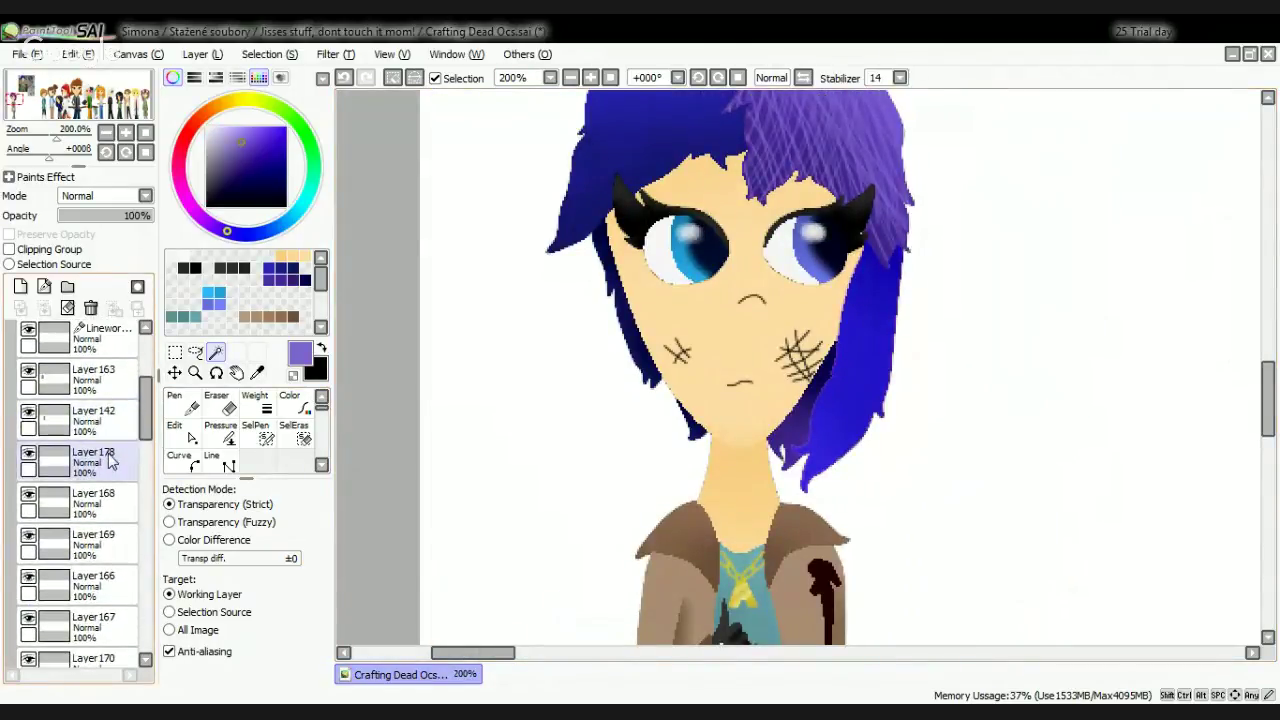
click(112, 460)
click(252, 401)
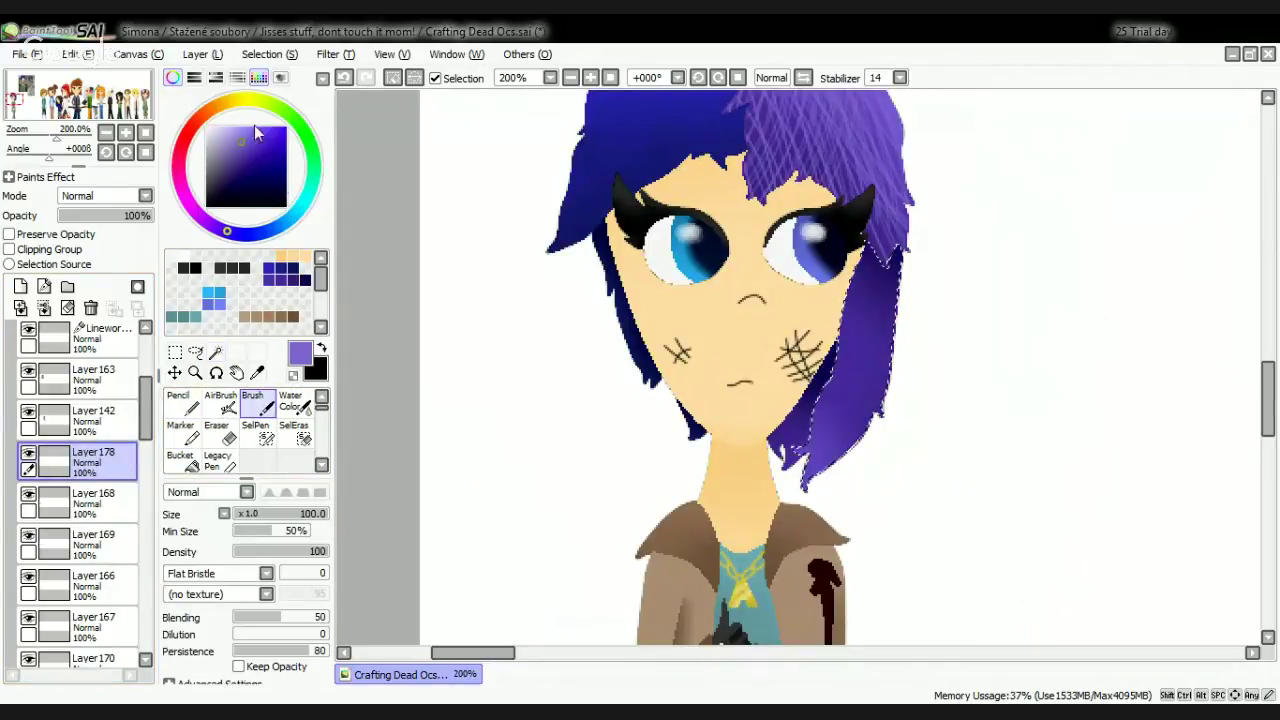
click(239, 149)
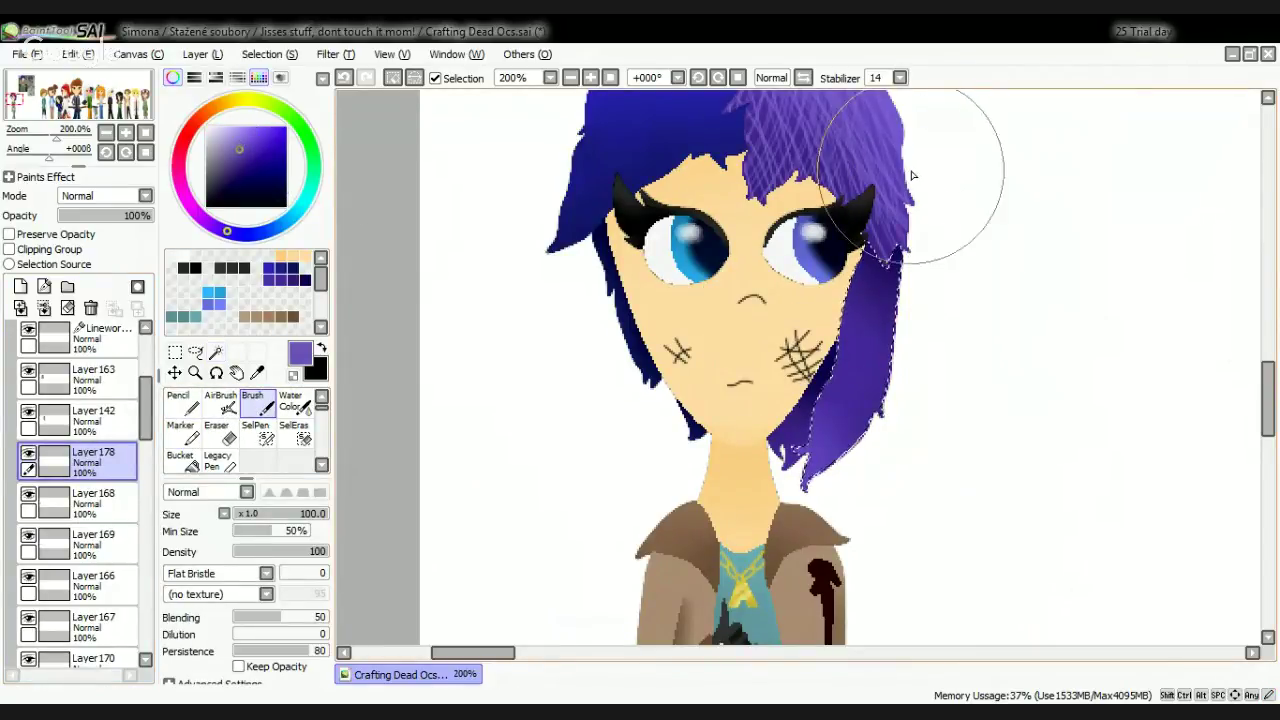
Step: Paint lengthwise purple bristle strands down the selected side lock, undoing the first strokes and repainting them
drag(899, 228, 836, 526)
mouse_move(890, 190)
mouse_down()
mouse_move(836, 442)
mouse_move(803, 480)
mouse_up()
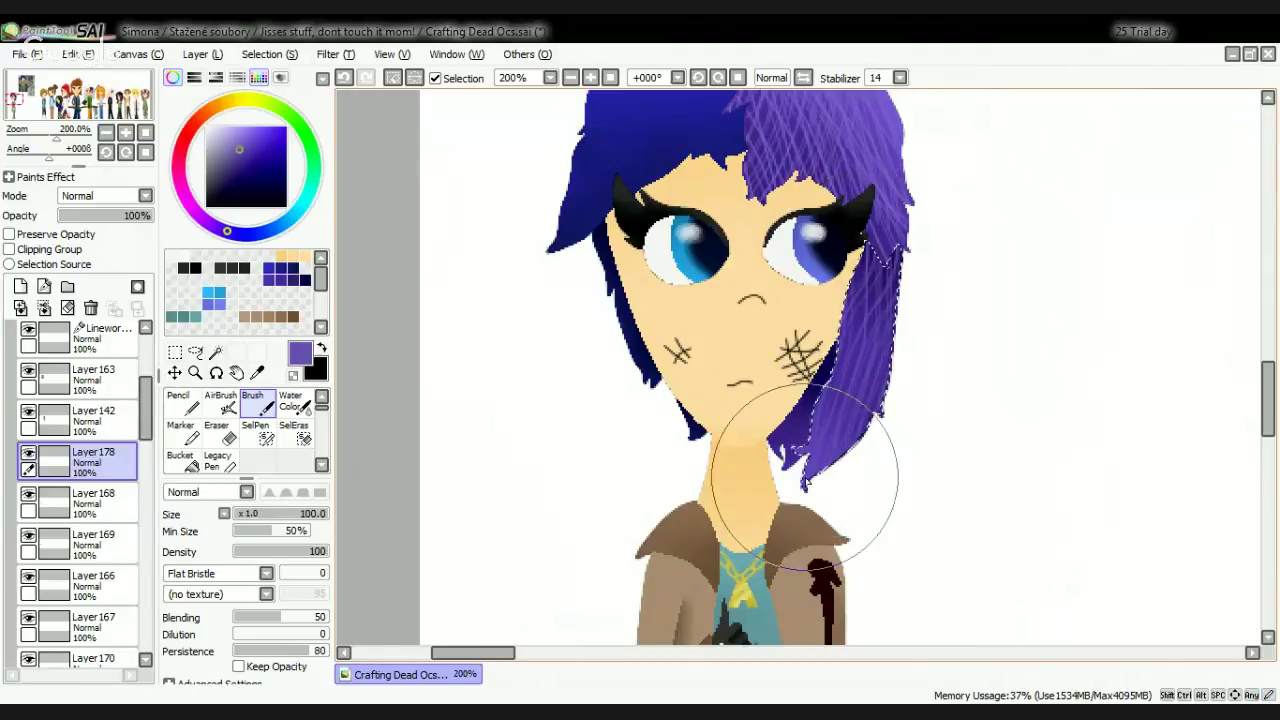
key(ctrl+z)
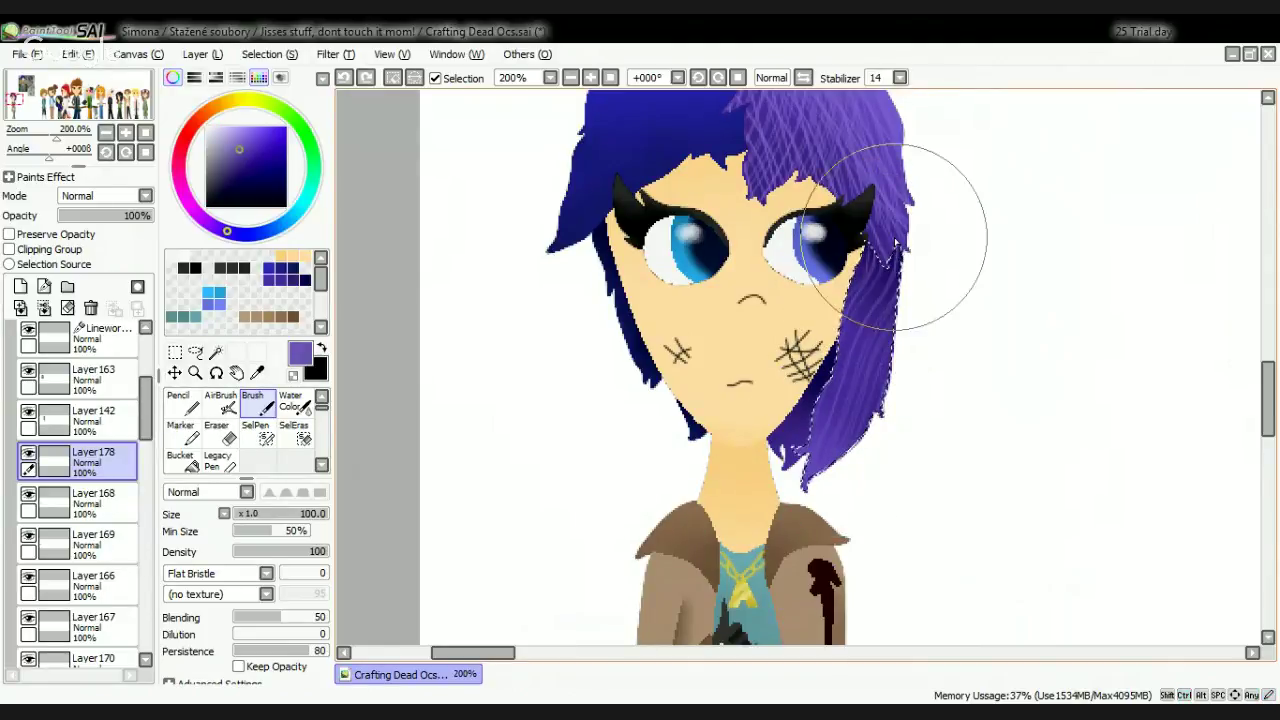
key(ctrl+z)
drag(893, 210, 758, 532)
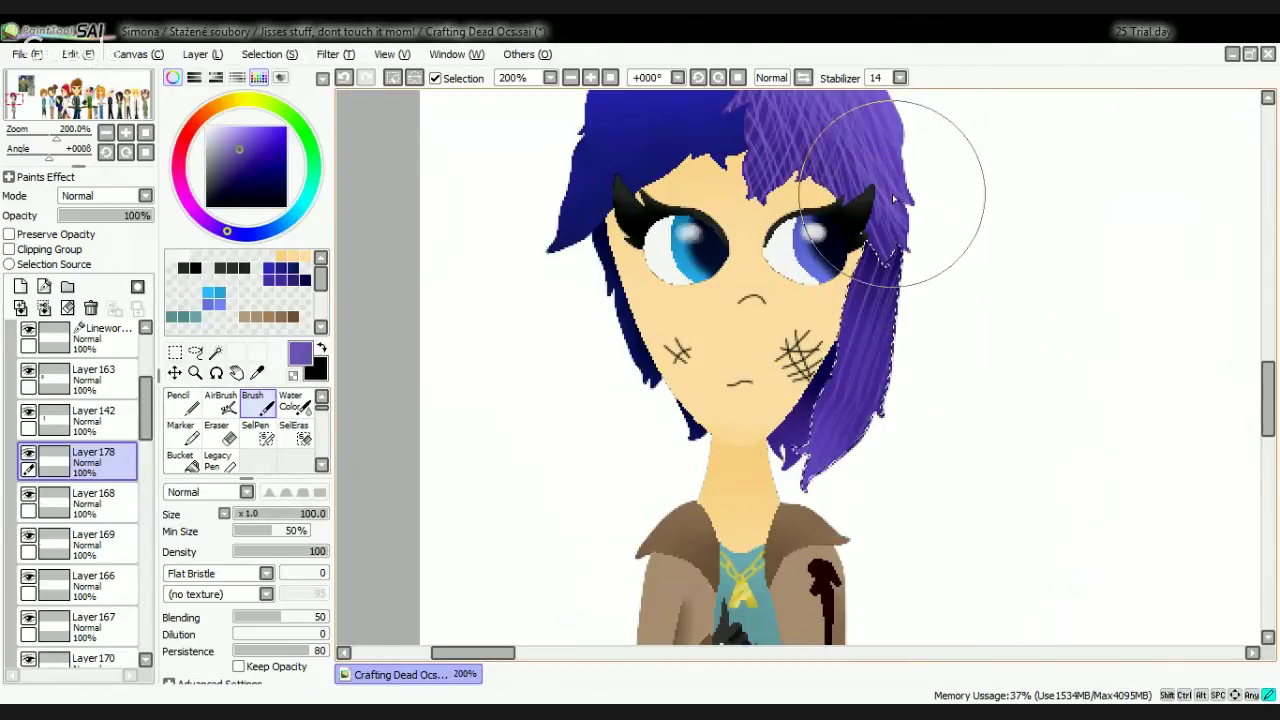
mouse_move(892, 191)
mouse_down()
mouse_move(873, 343)
mouse_move(819, 521)
mouse_up()
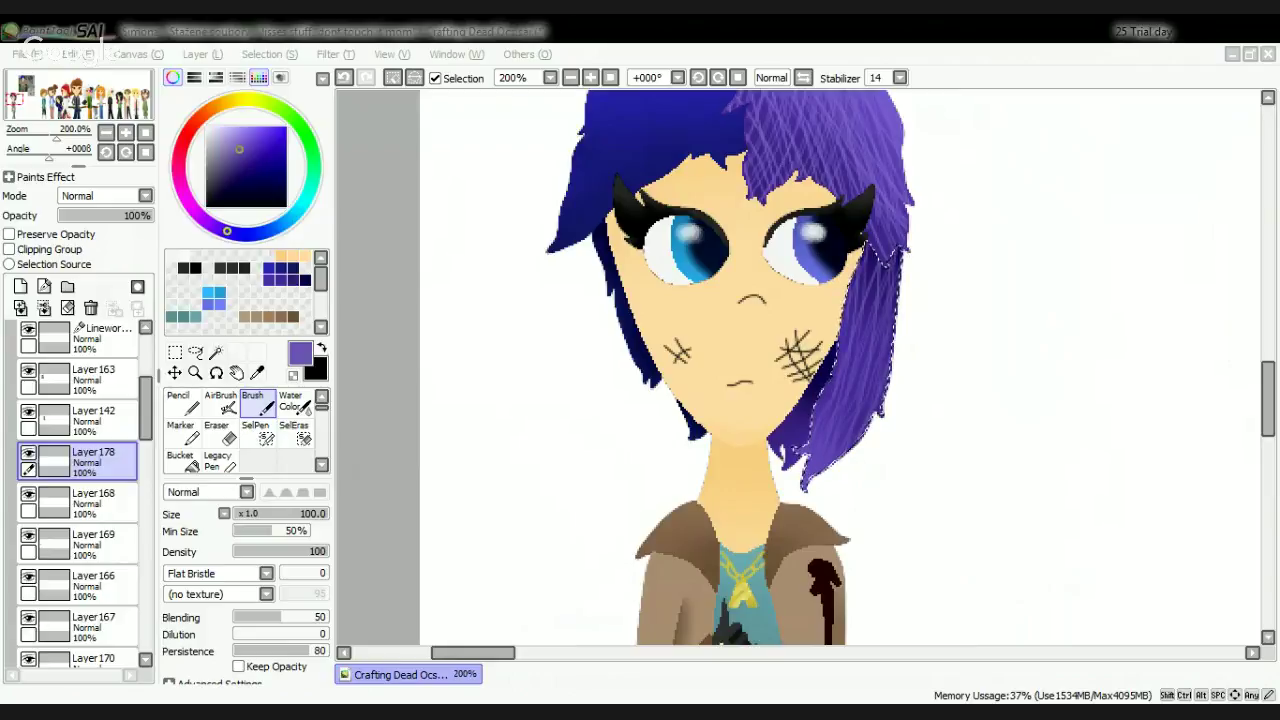
Step: Deselect the side lock and select the dark inner hair section beside the neck, including its tips, from the linework layer with the Magic Wand
scroll(943, 323, down, 2)
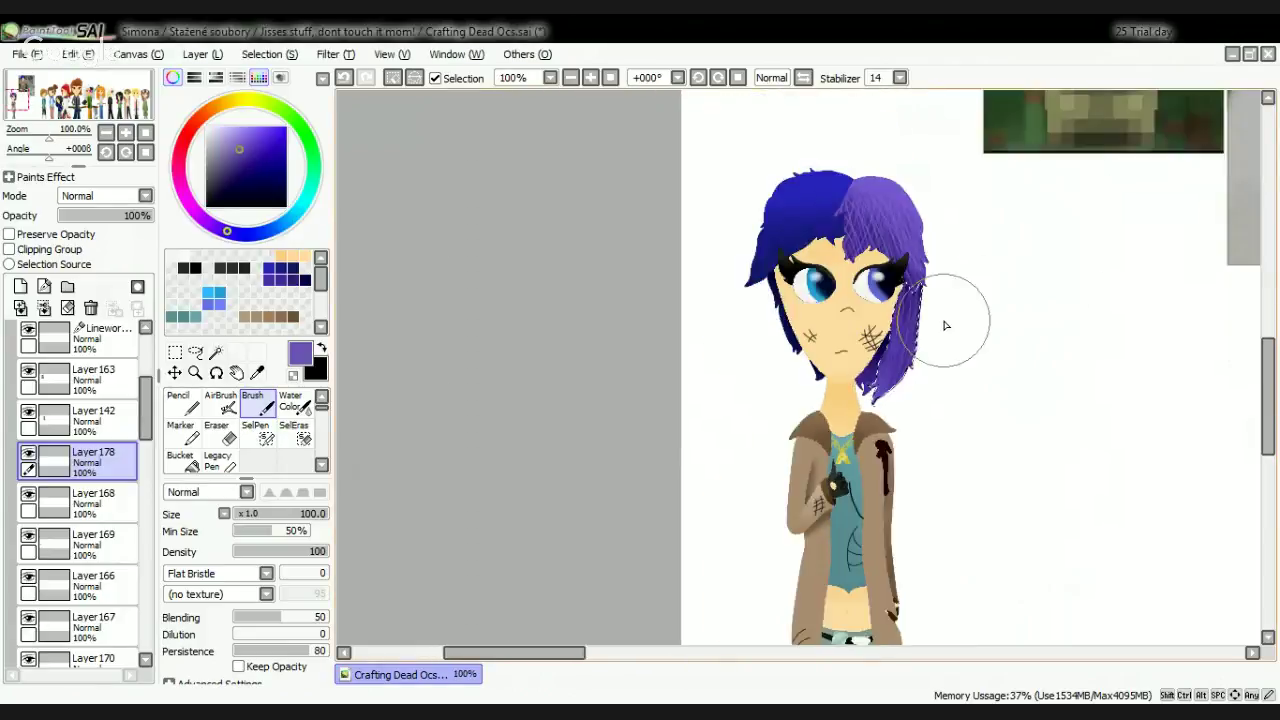
scroll(968, 281, up, 1)
scroll(968, 281, up, 1)
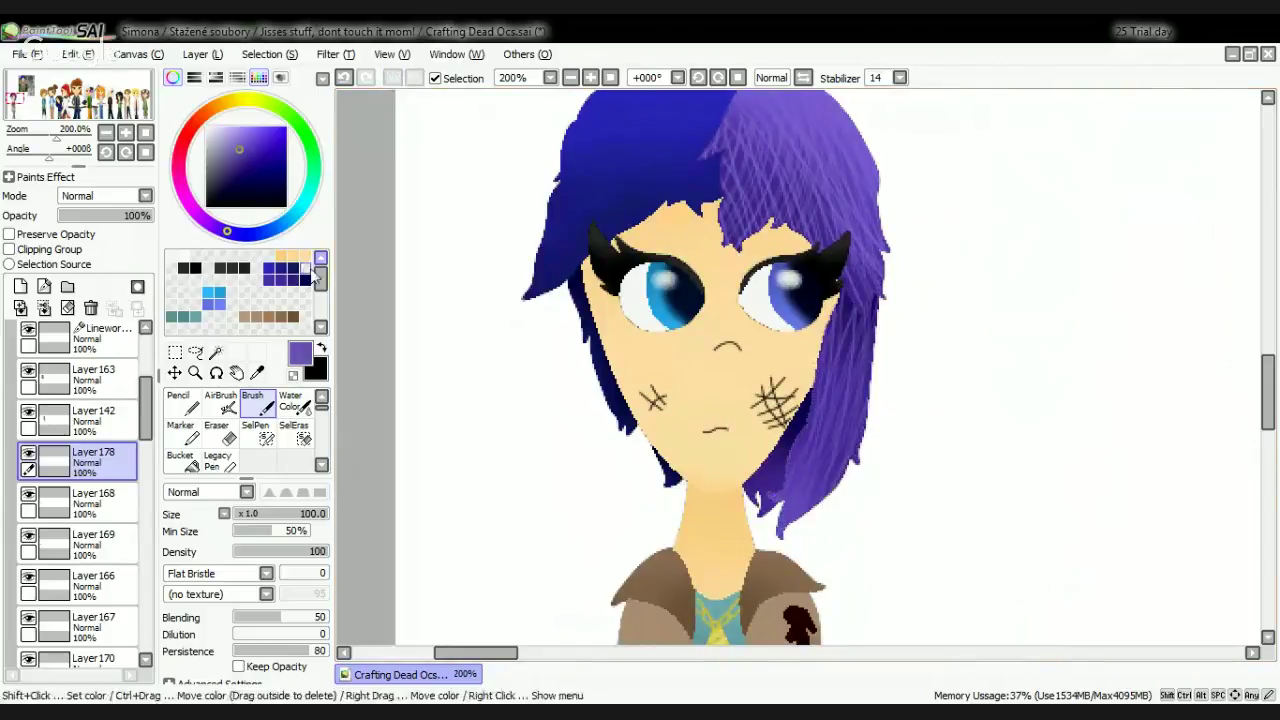
scroll(104, 562, down, 6)
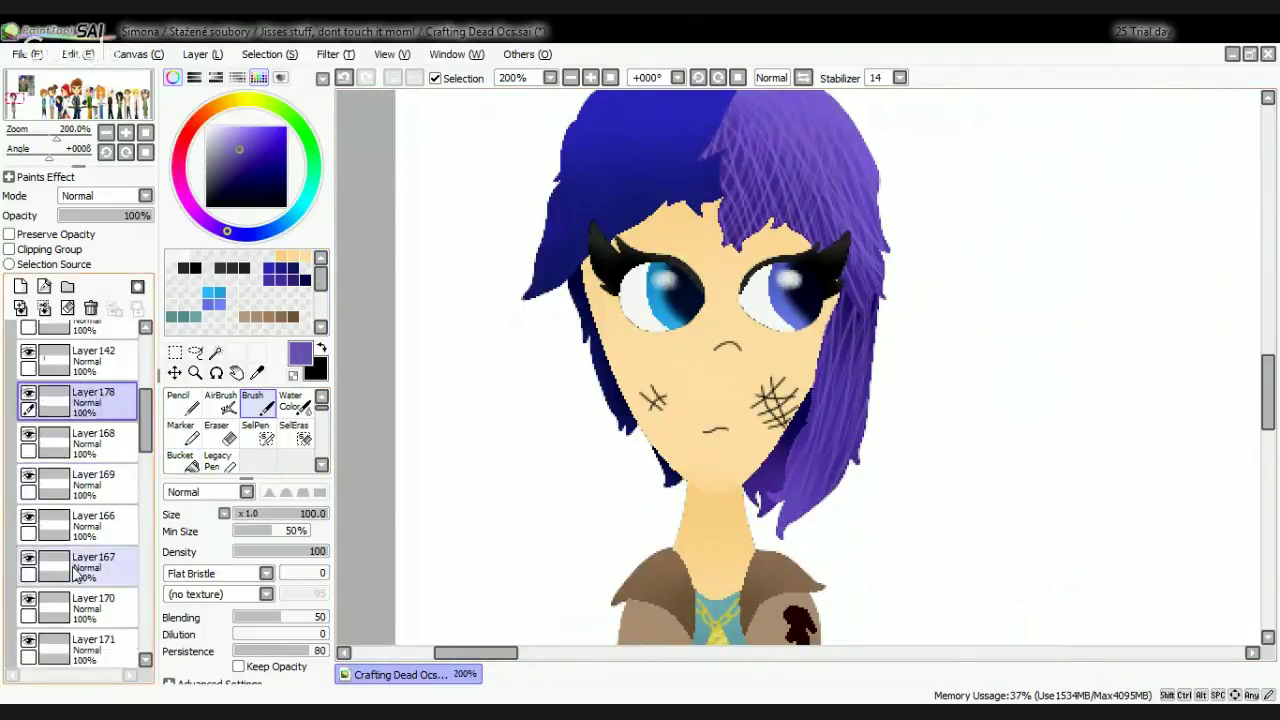
click(93, 595)
click(215, 352)
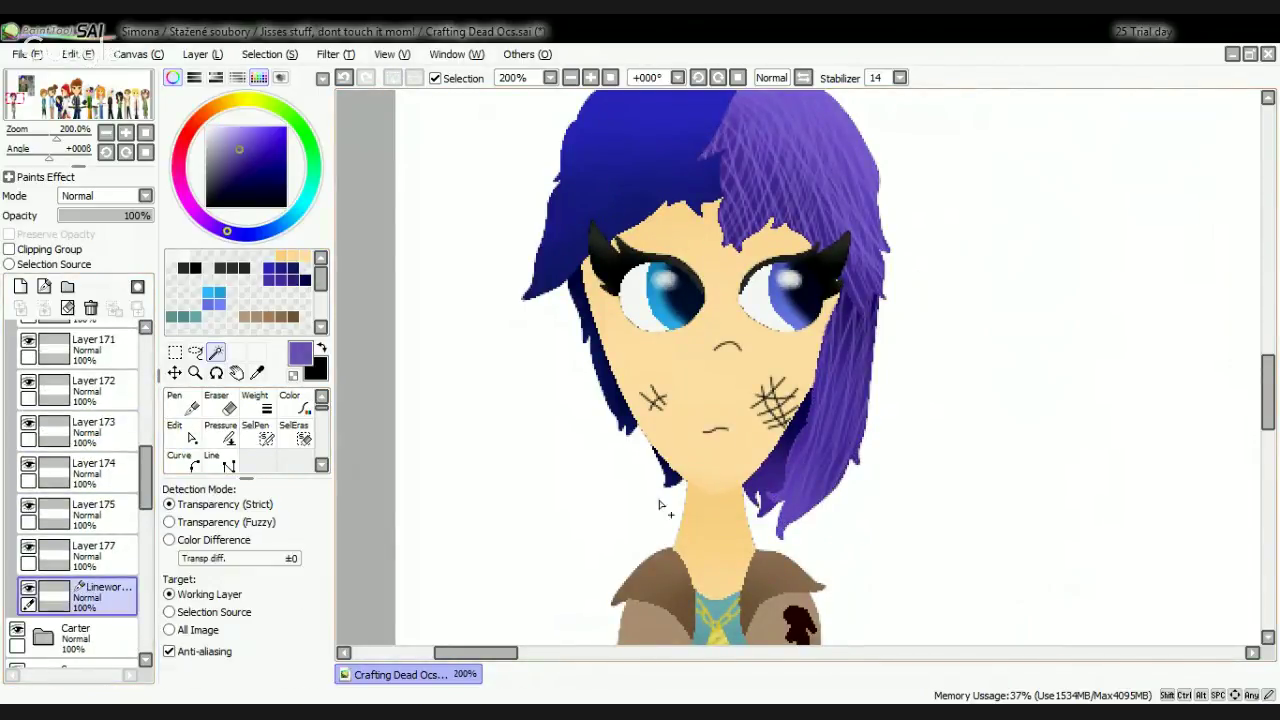
scroll(750, 497, up, 2)
click(812, 450)
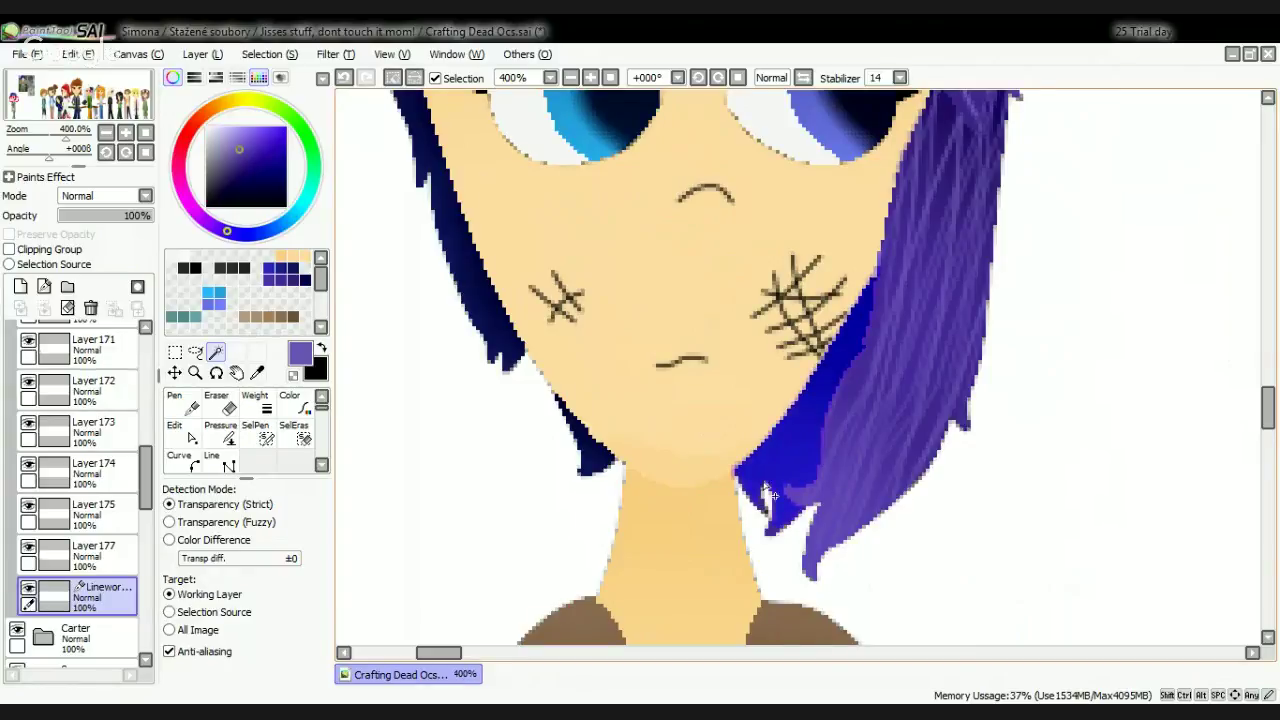
scroll(765, 527, up, 4)
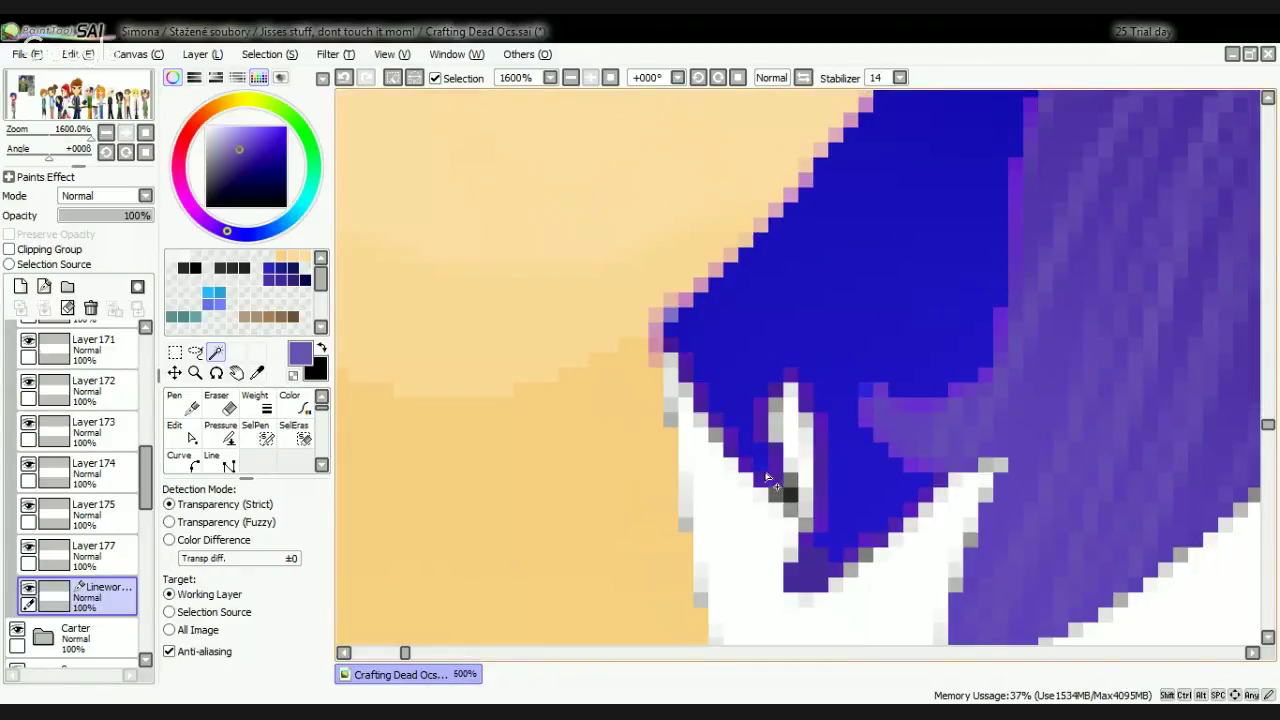
scroll(817, 573, down, 3)
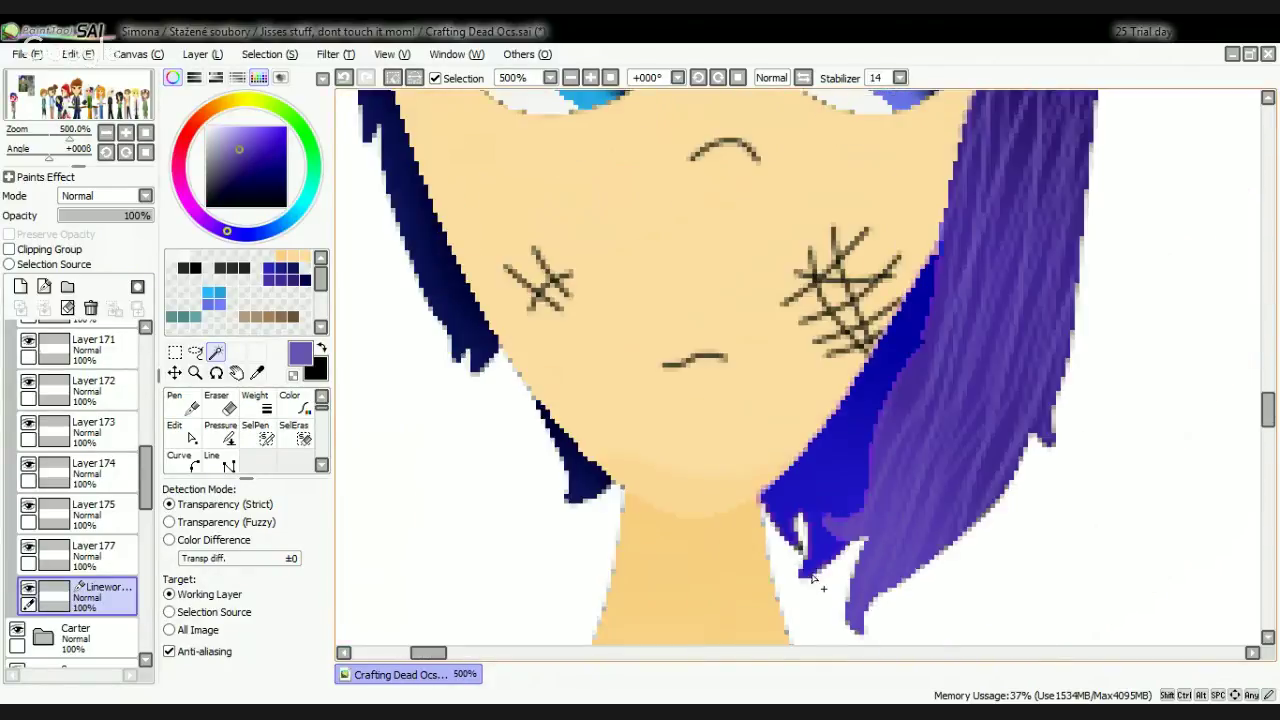
scroll(937, 266, up, 2)
scroll(937, 303, down, 3)
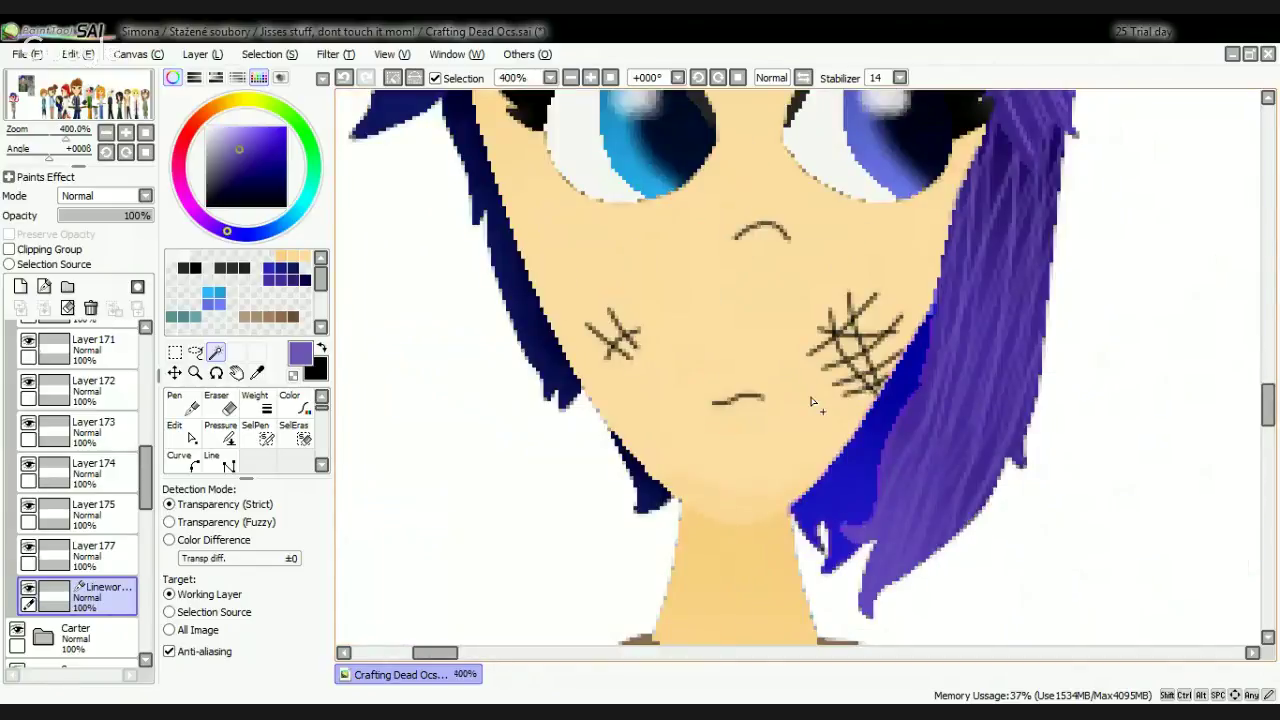
Step: Paint darker purple bristle strands down the selected inner hair section on Layer178 with the Brush, redoing the first strokes, and deselect
scroll(90, 432, up, 5)
scroll(90, 432, up, 1)
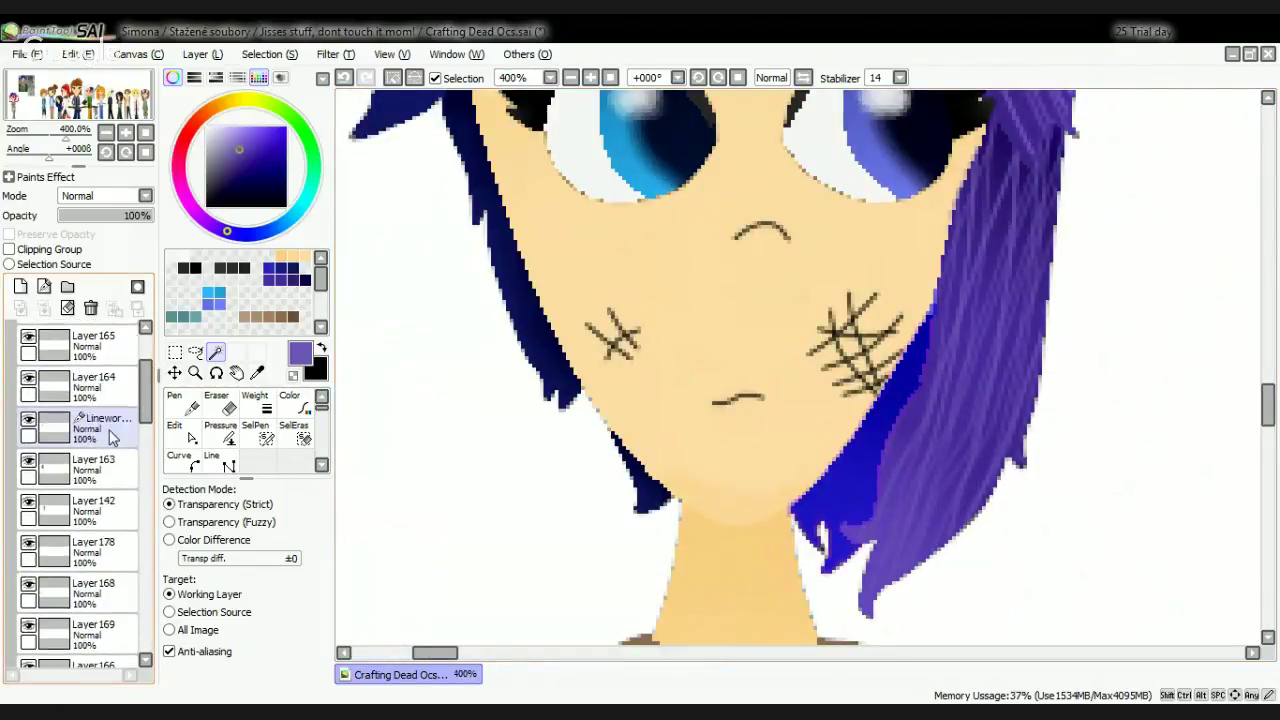
click(92, 465)
click(113, 553)
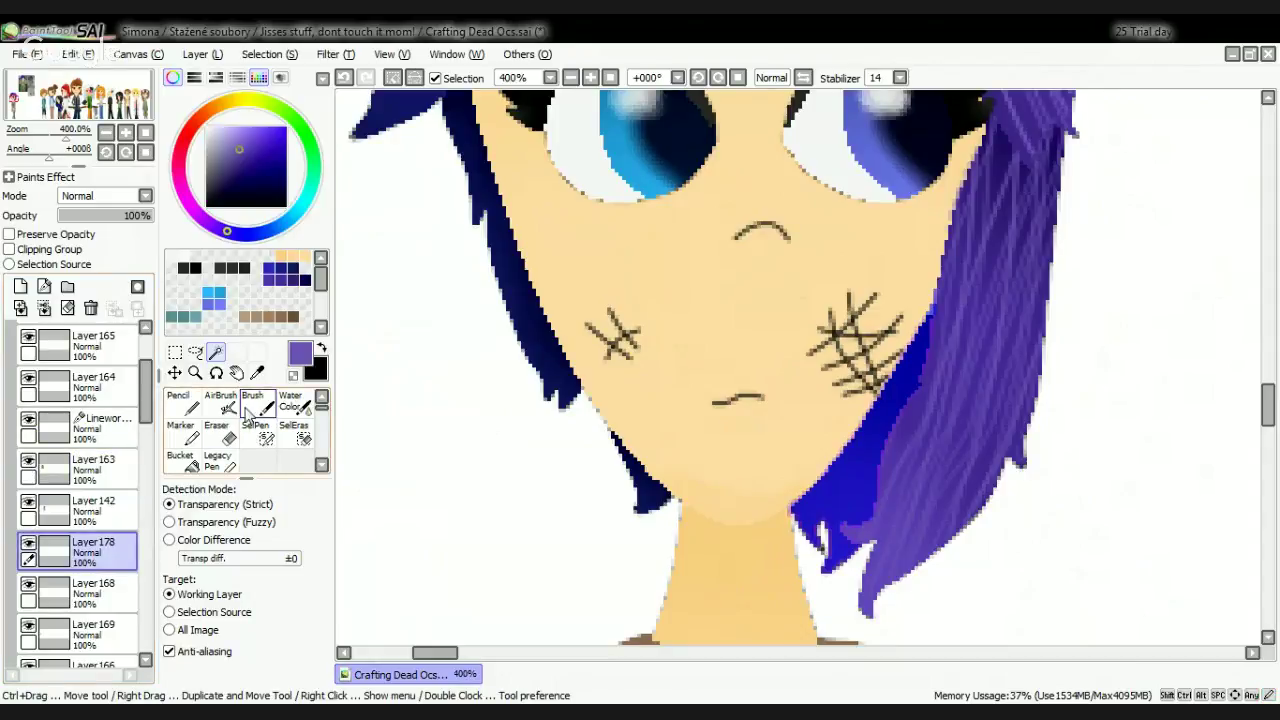
click(252, 402)
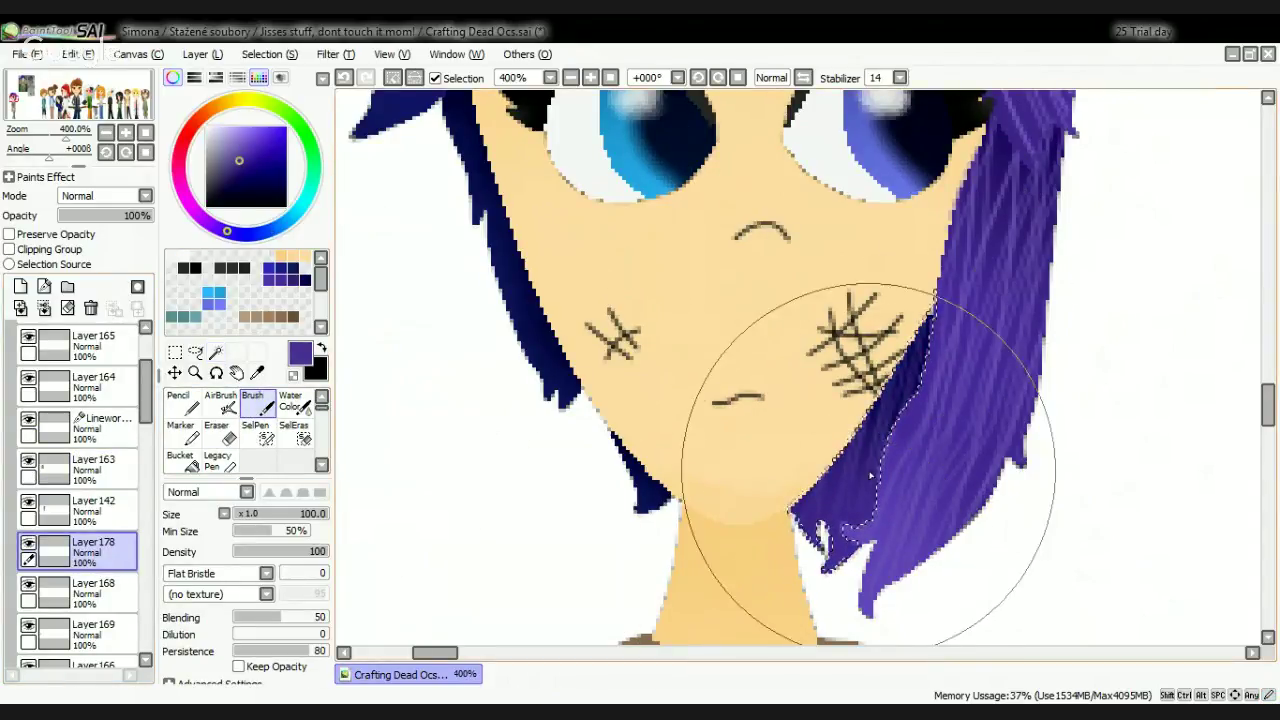
key(ctrl+z)
key(ctrl+z)
mouse_move(870, 310)
mouse_down()
mouse_move(832, 547)
mouse_move(868, 294)
mouse_move(838, 354)
mouse_move(783, 631)
mouse_up()
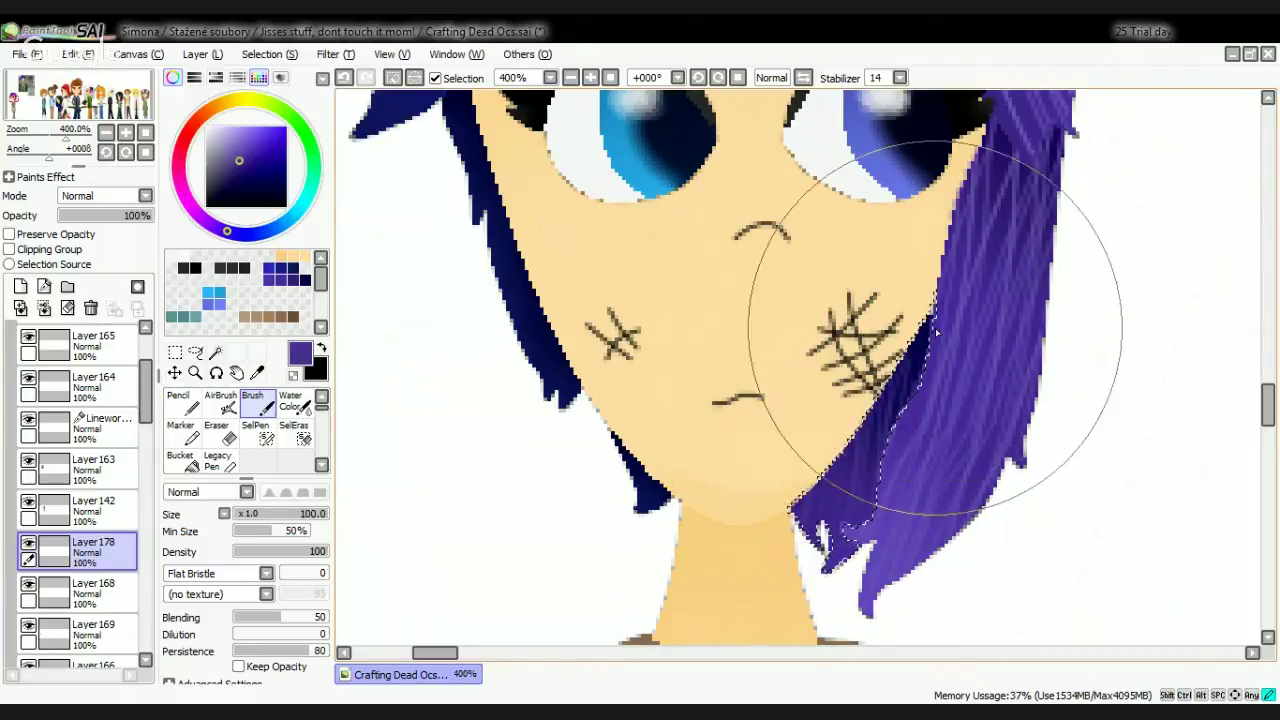
drag(936, 328, 867, 551)
drag(977, 288, 969, 342)
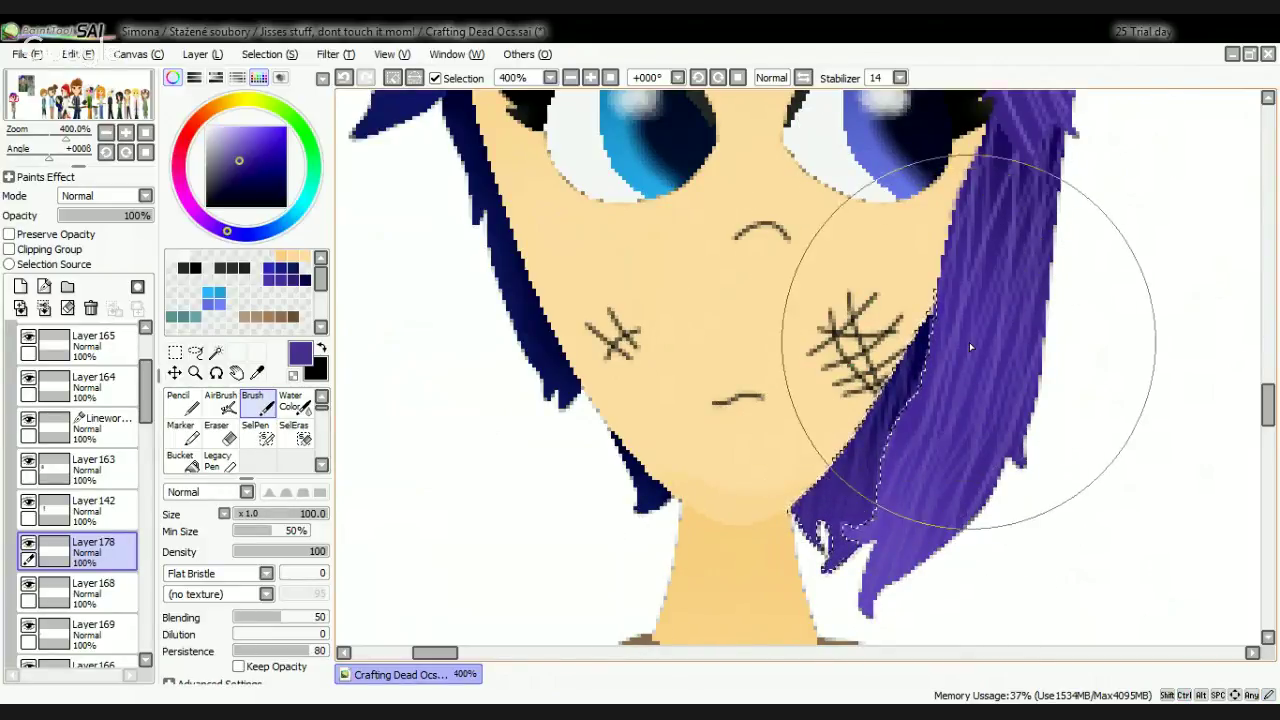
key(ctrl)
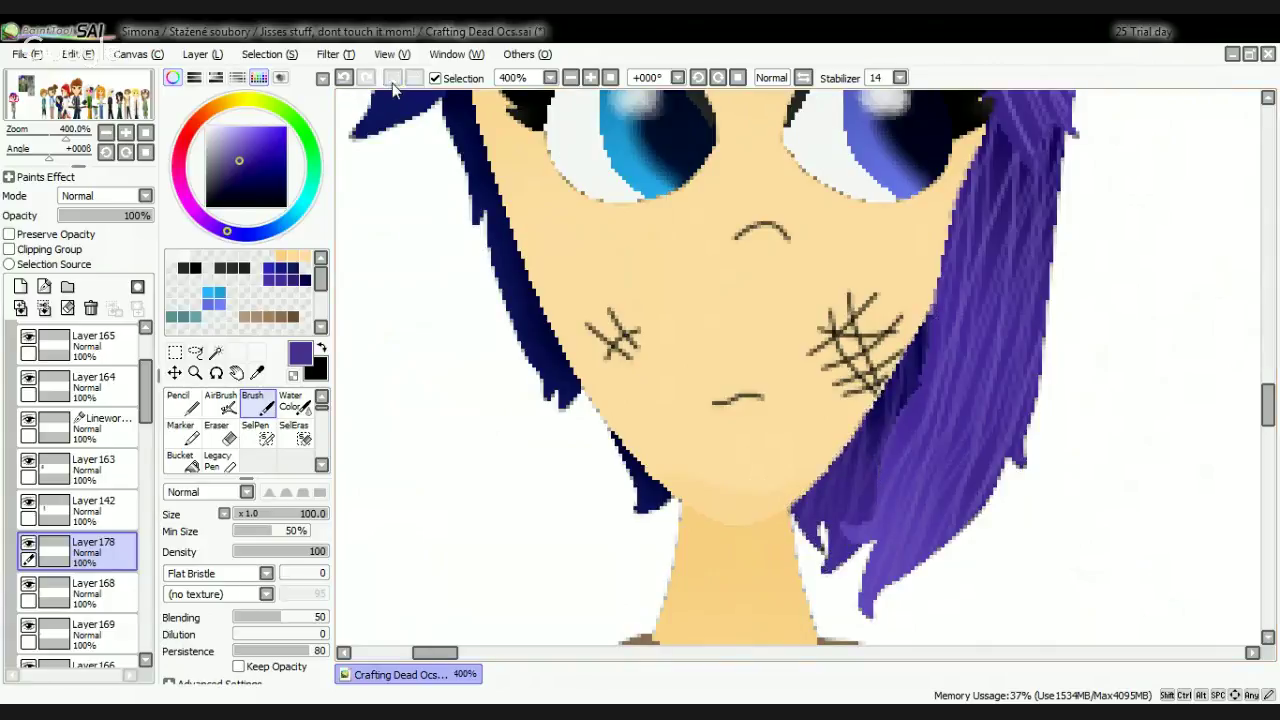
Step: Select the large blue fringe section from the linework layer with the Magic Wand
scroll(605, 300, down, 4)
scroll(600, 250, up, 1)
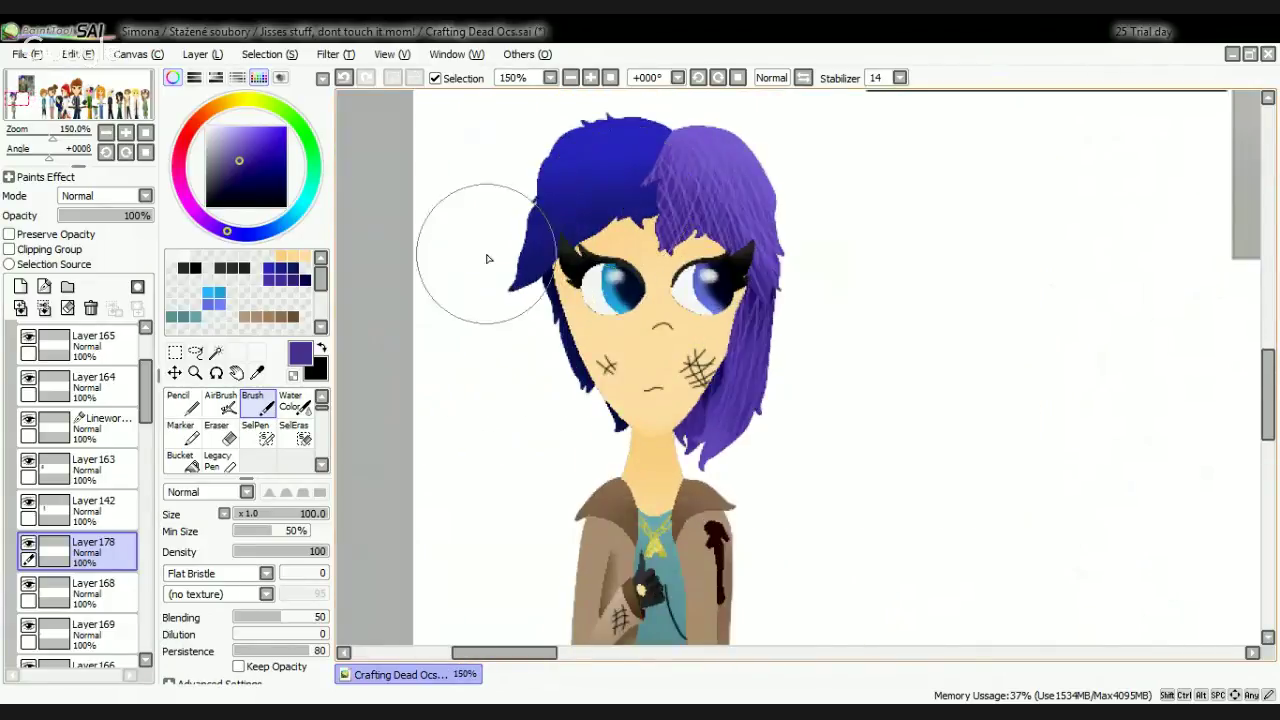
scroll(90, 620, down, 6)
scroll(97, 627, down, 2)
click(97, 627)
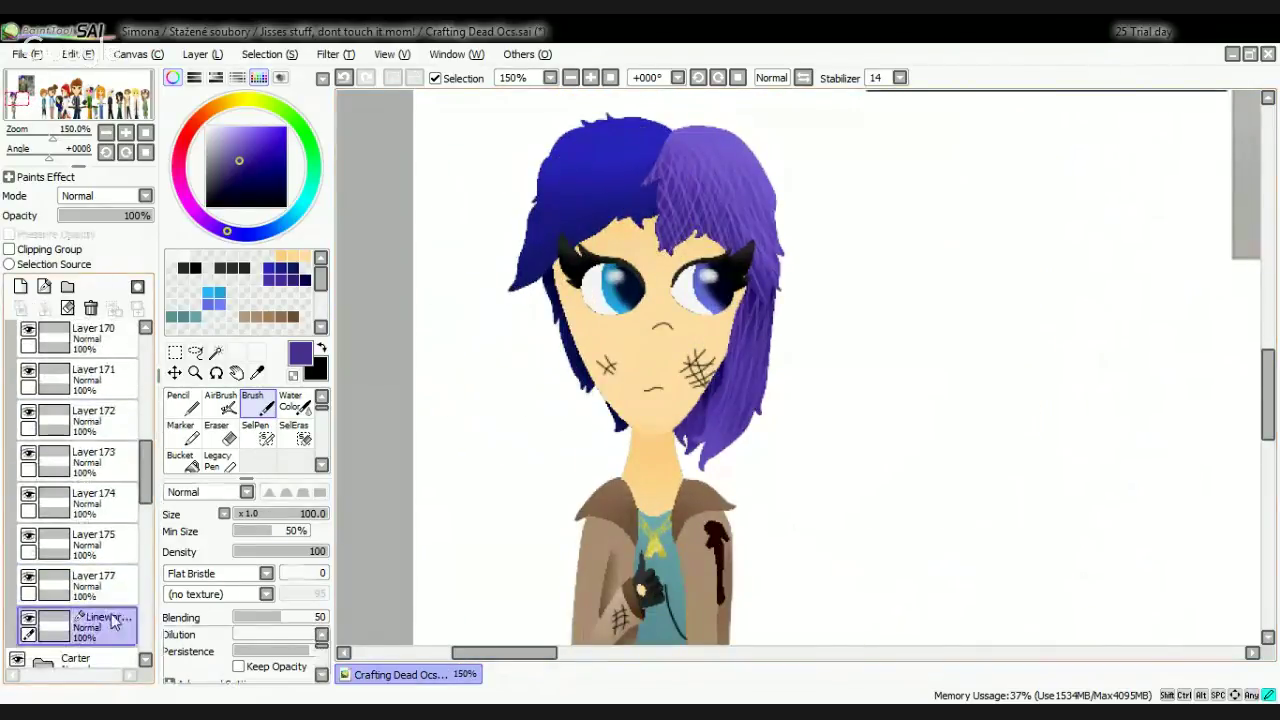
click(215, 352)
scroll(600, 177, up, 3)
click(601, 178)
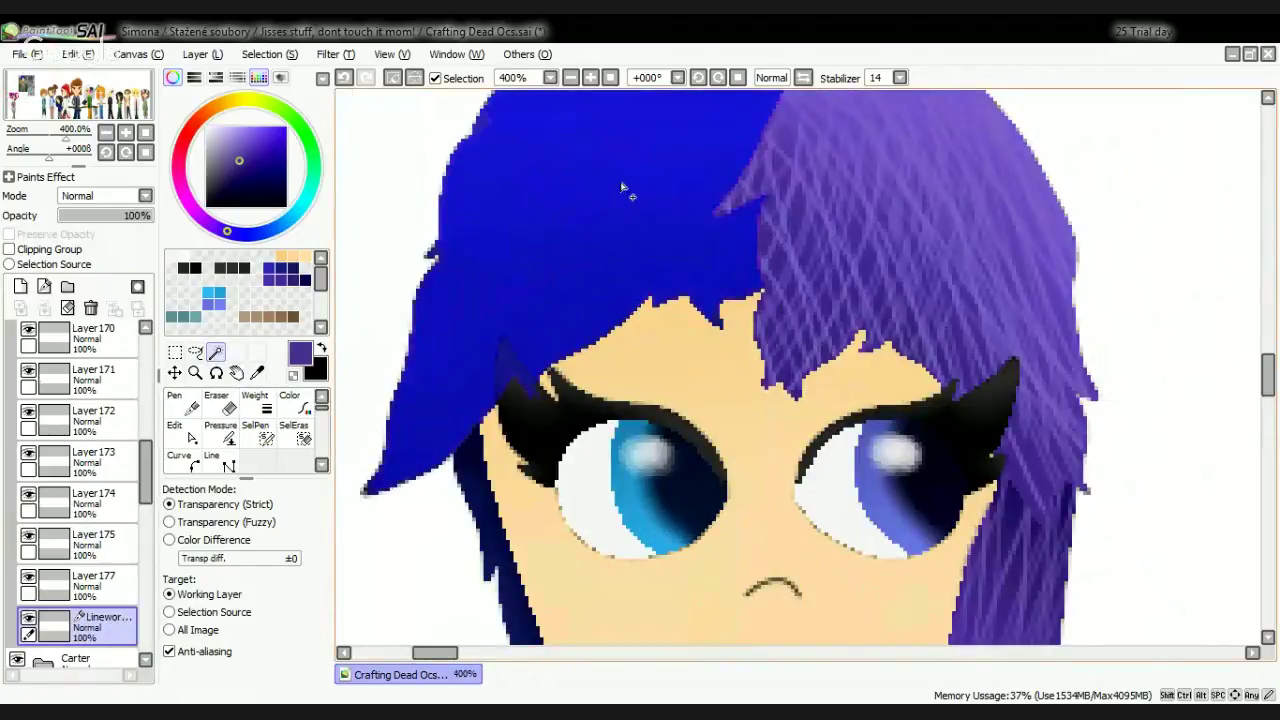
Step: Hide Layer169 and add the missed pixels at the blue fringe's small tip above the forehead to the selection
scroll(695, 282, up, 4)
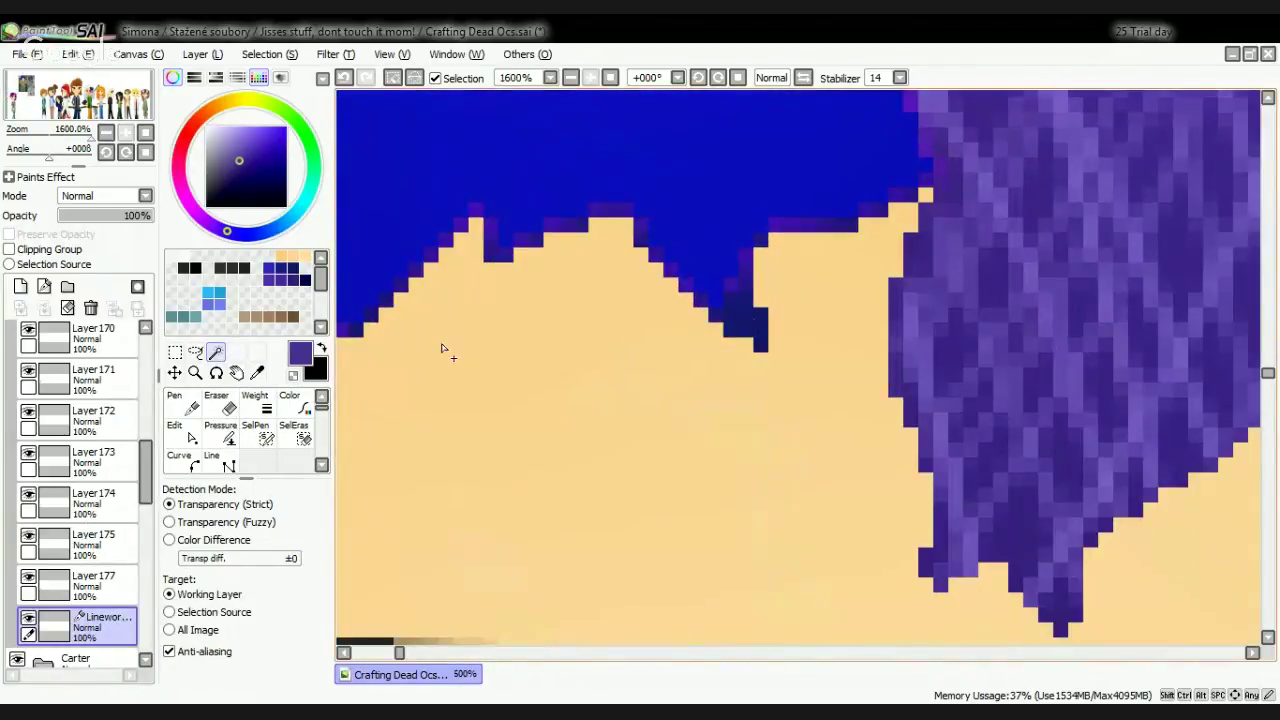
scroll(68, 500, up, 6)
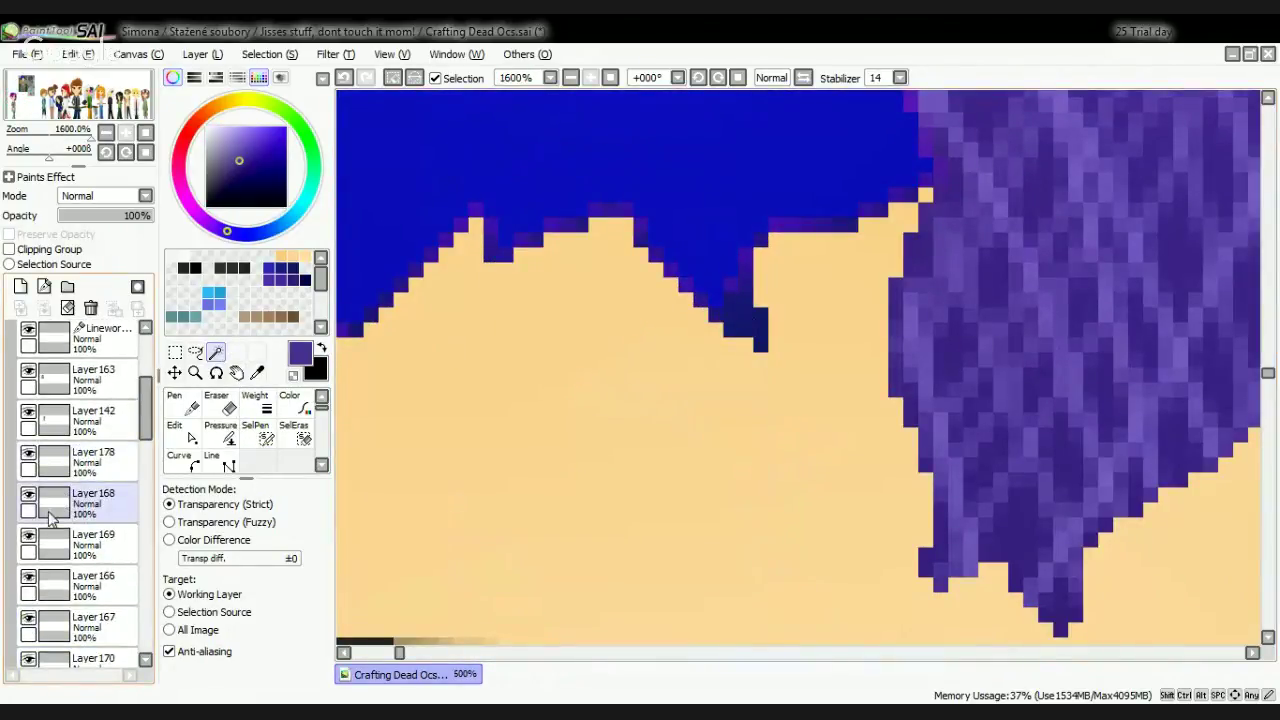
click(40, 540)
click(29, 539)
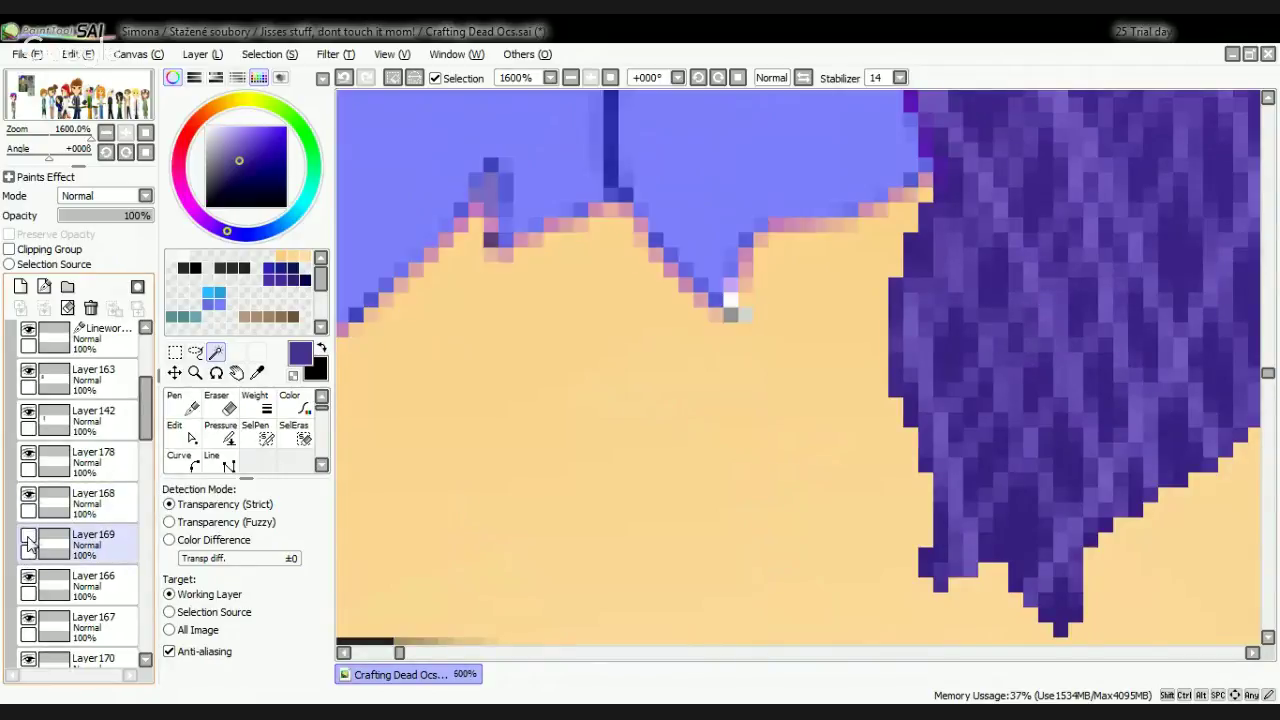
click(732, 301)
click(741, 318)
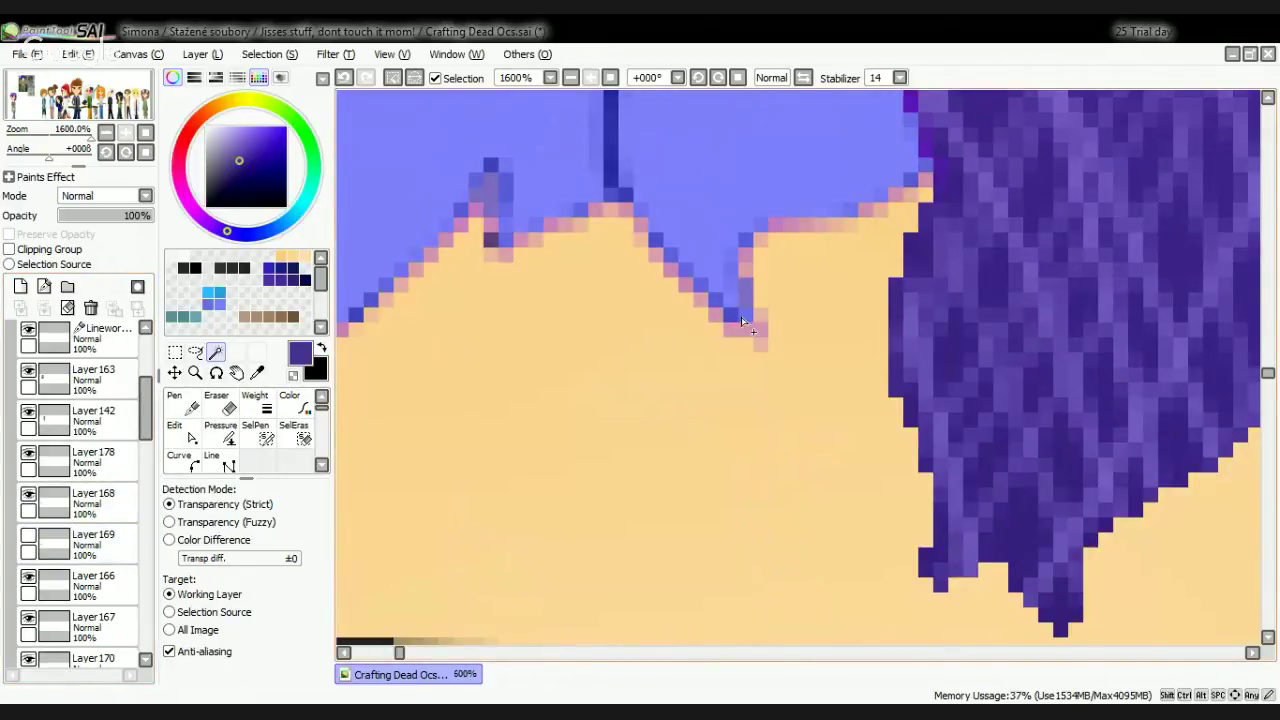
key(alt+Tab)
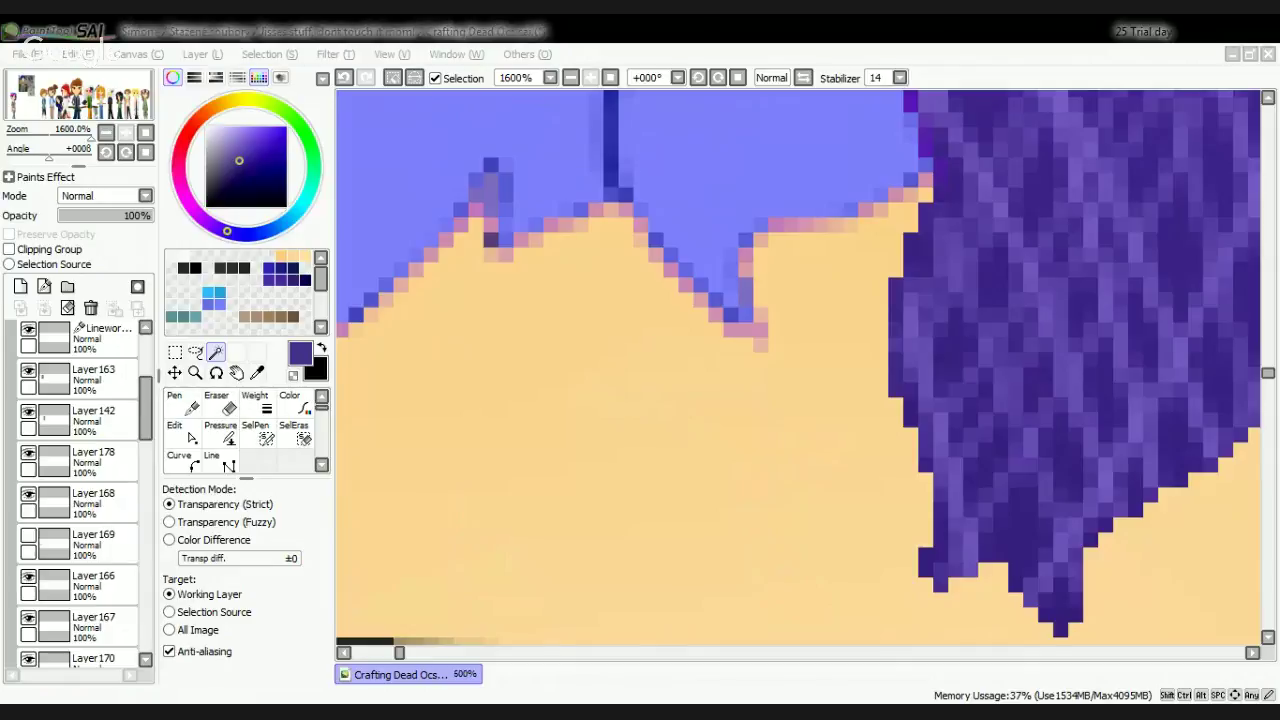
key(alt+Tab)
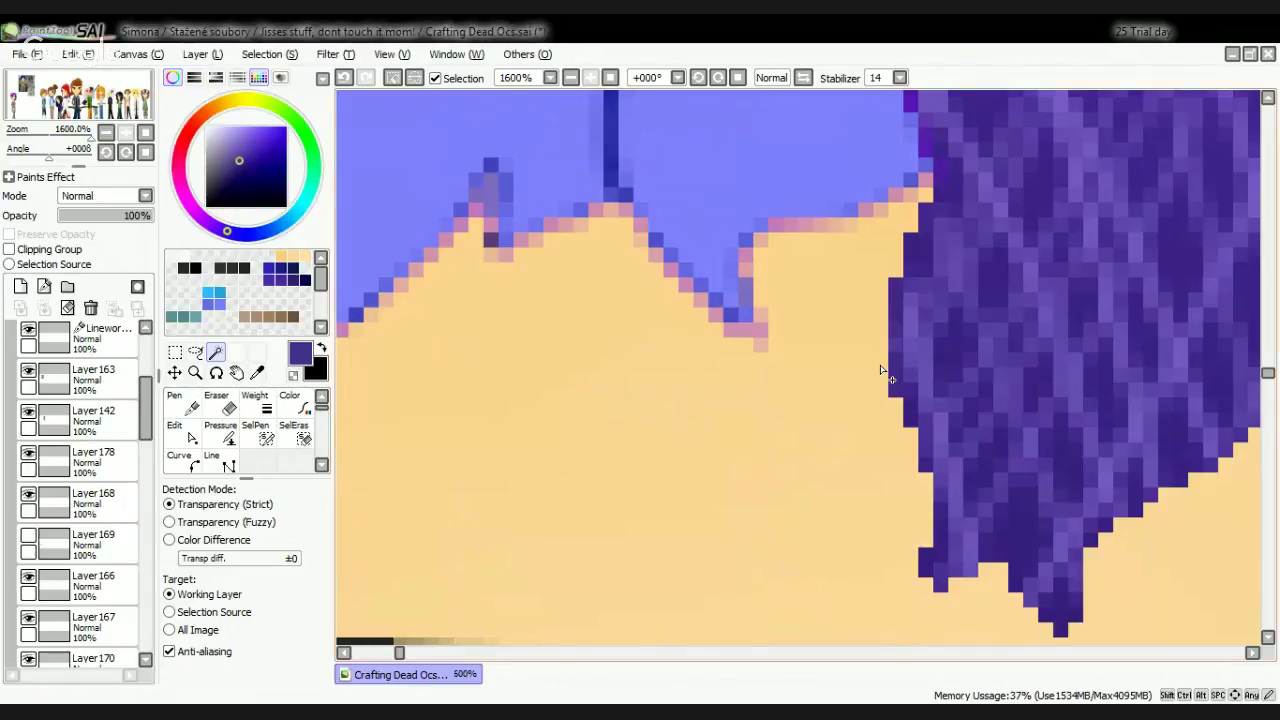
Step: Add the missed pixels beside the parting and in the small tufts along the blue hair's outer edge to the selection
scroll(883, 371, down, 5)
scroll(908, 222, up, 5)
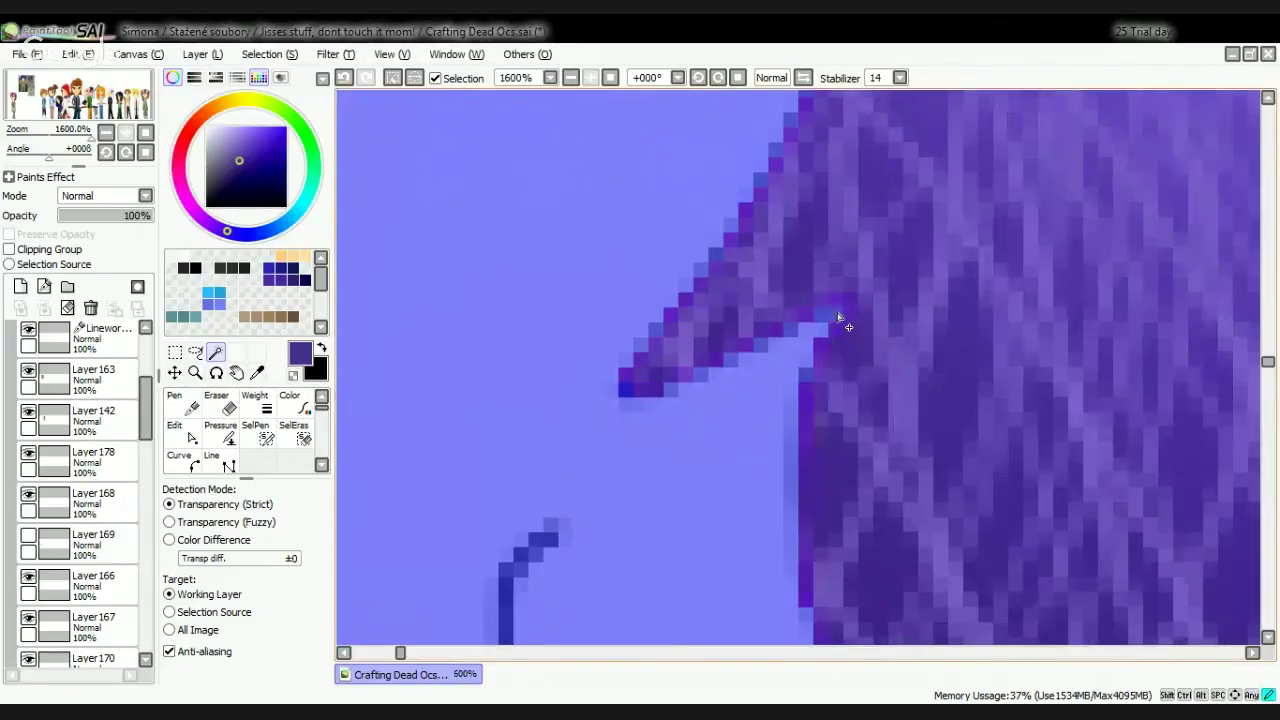
scroll(838, 318, down, 4)
scroll(736, 216, up, 3)
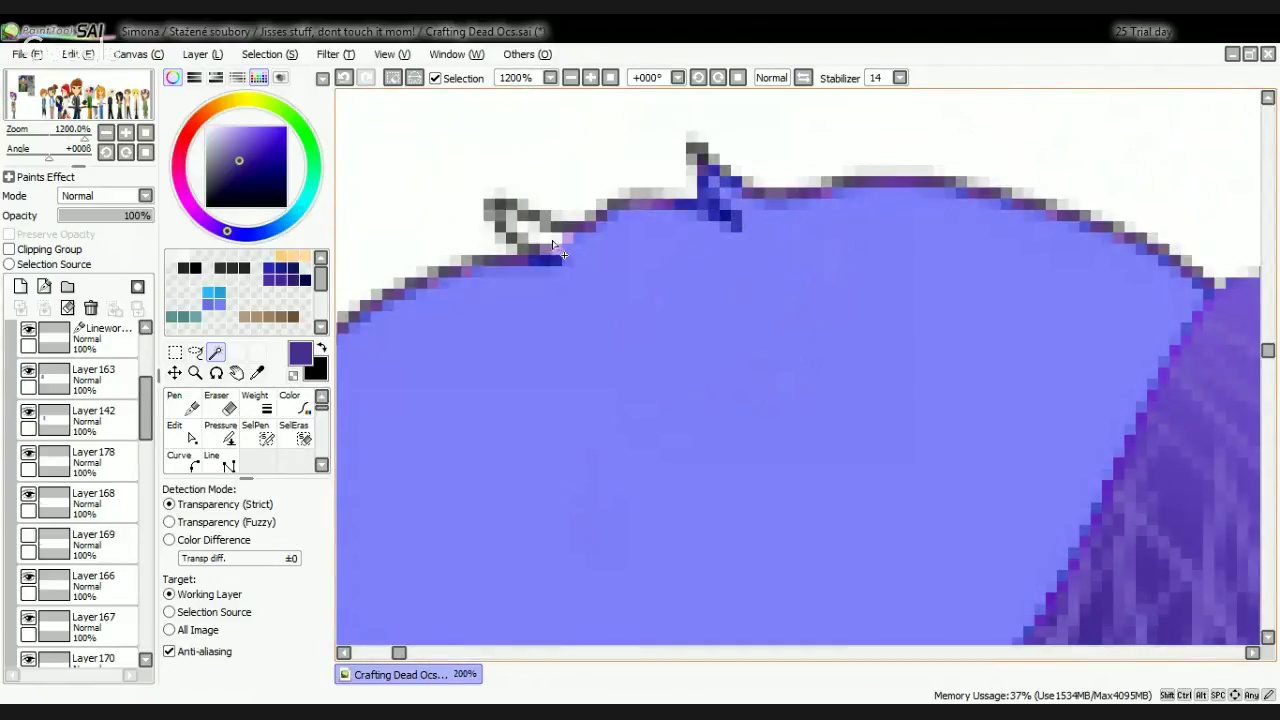
drag(563, 255, 534, 240)
scroll(531, 228, down, 3)
scroll(510, 316, up, 3)
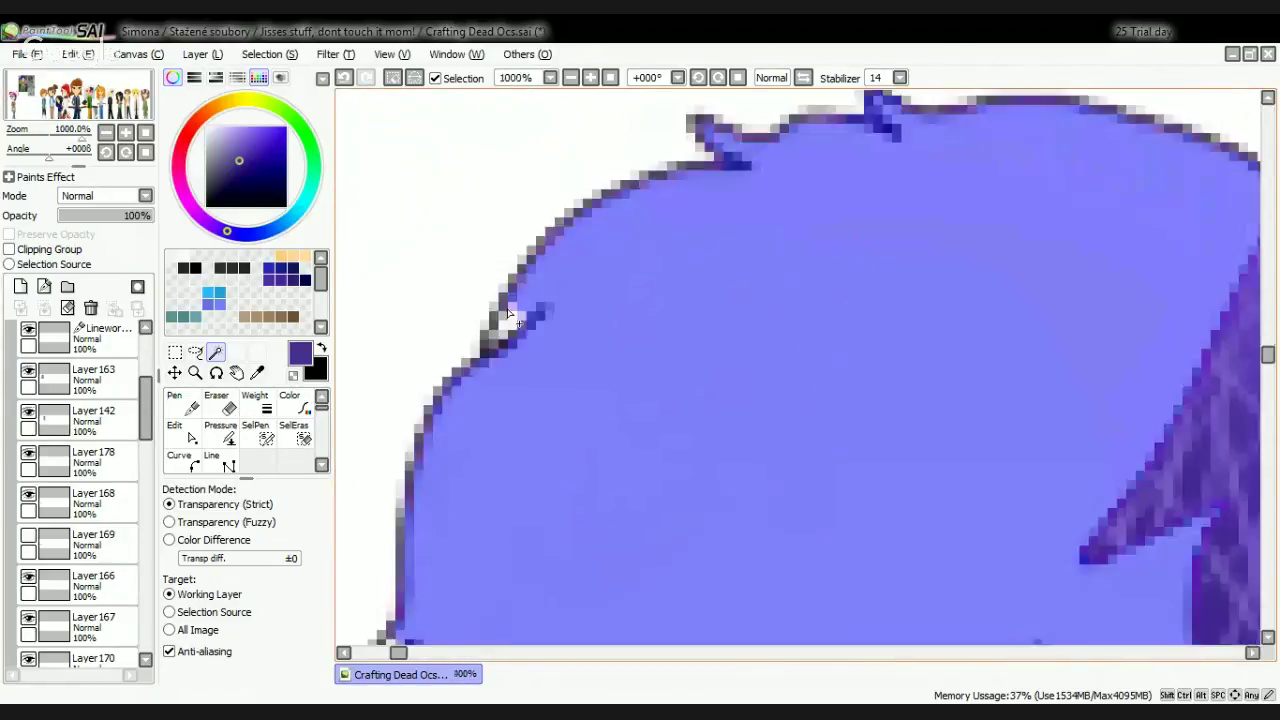
scroll(518, 342, down, 3)
scroll(552, 336, up, 4)
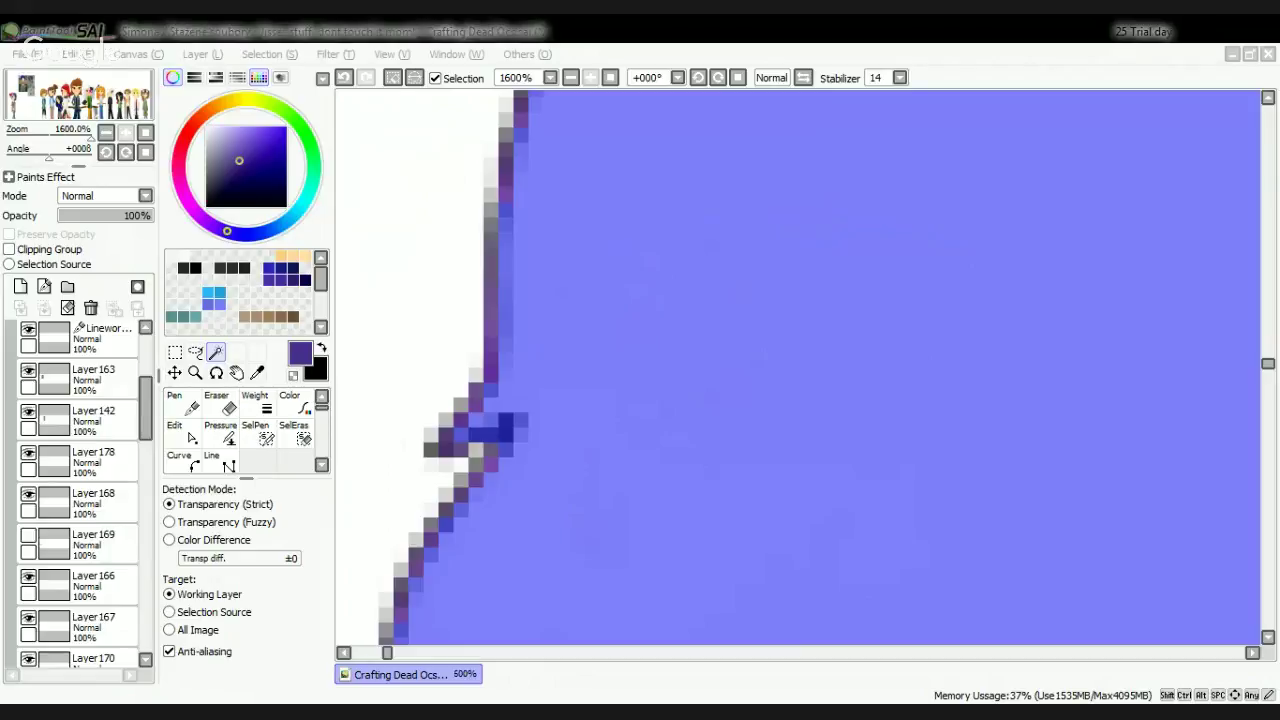
Step: Examine the blue section's lower tip and the area around the eyelash for unselected gaps
click(1144, 36)
scroll(834, 581, down, 3)
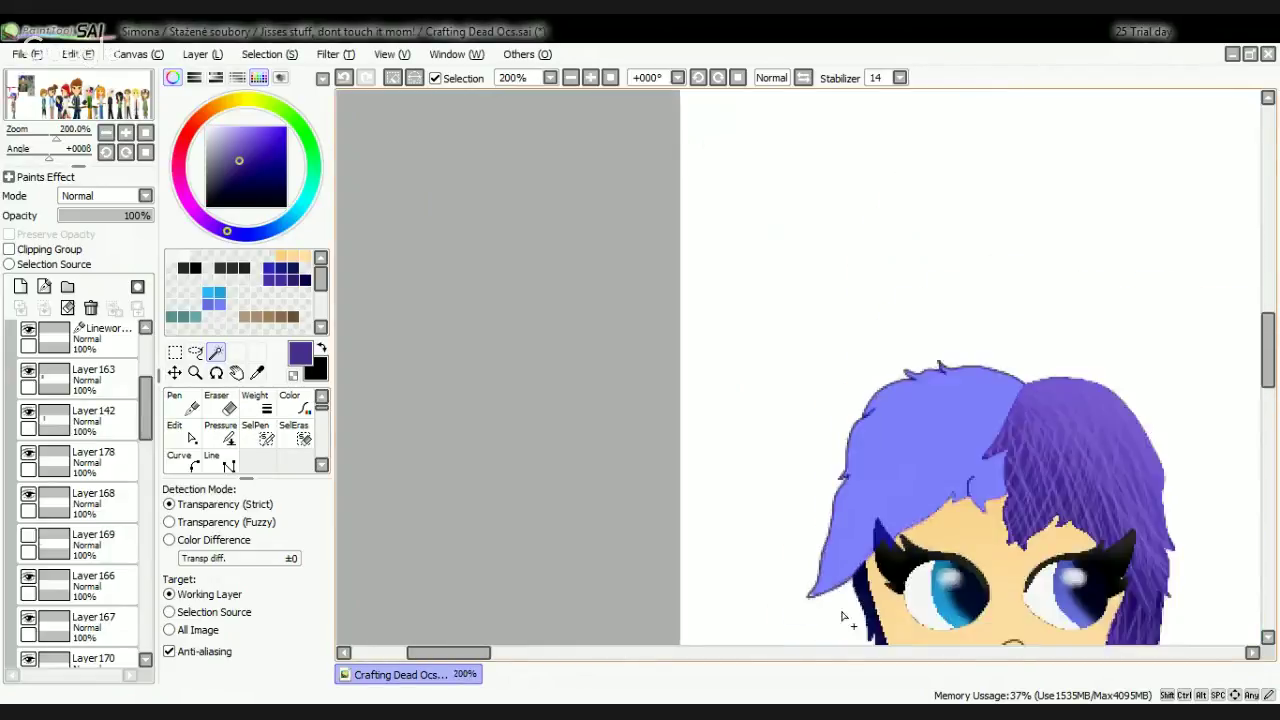
scroll(814, 551, up, 4)
scroll(669, 498, down, 6)
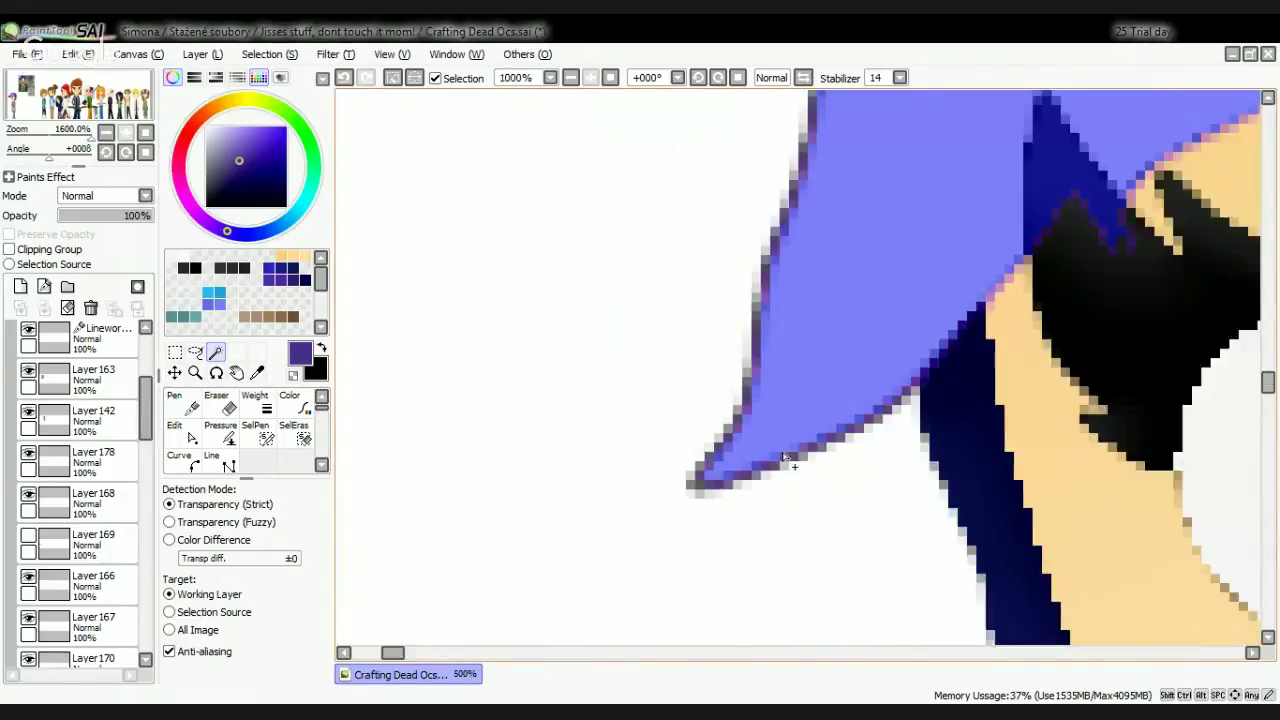
scroll(868, 424, up, 4)
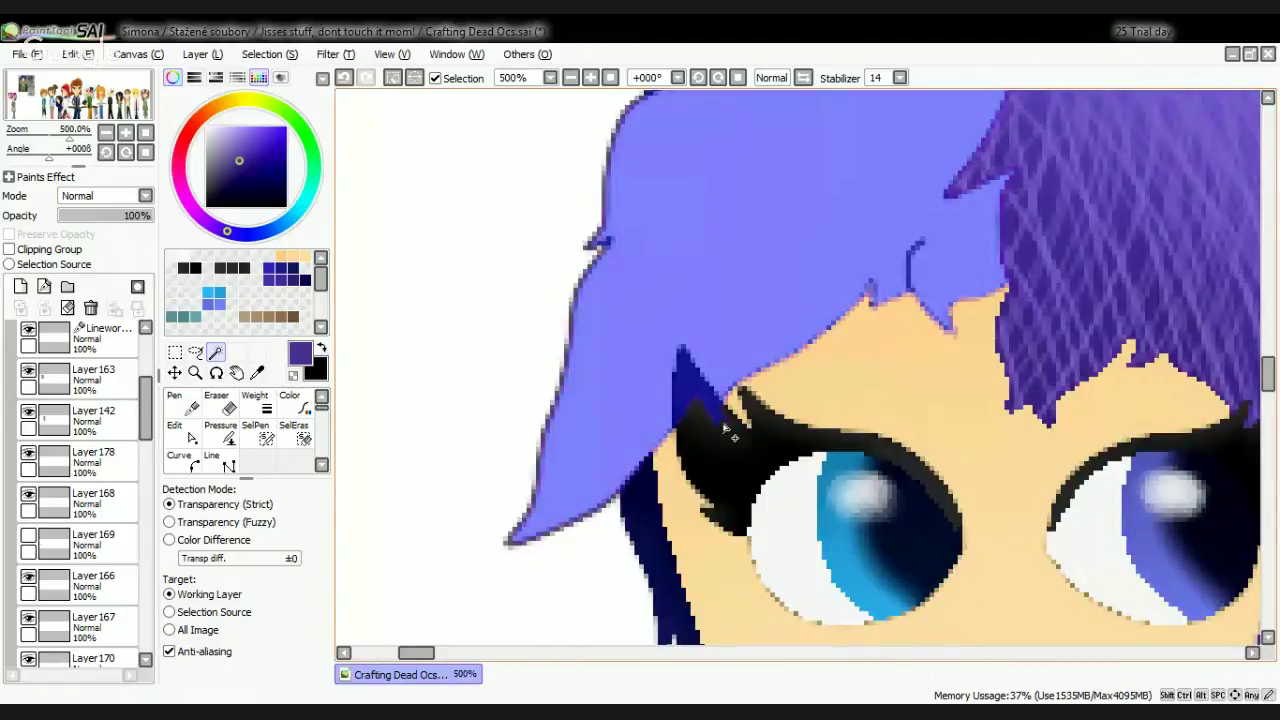
scroll(727, 428, up, 3)
scroll(730, 432, down, 4)
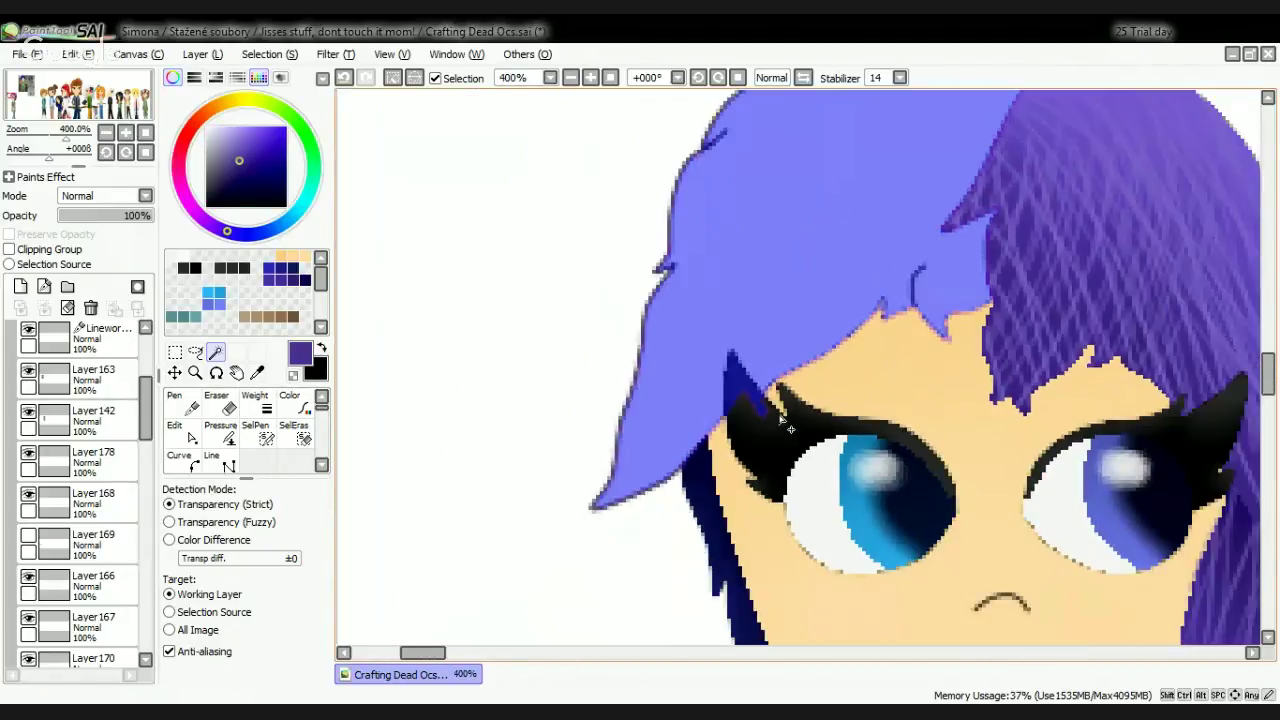
scroll(817, 420, down, 2)
scroll(1094, 312, up, 1)
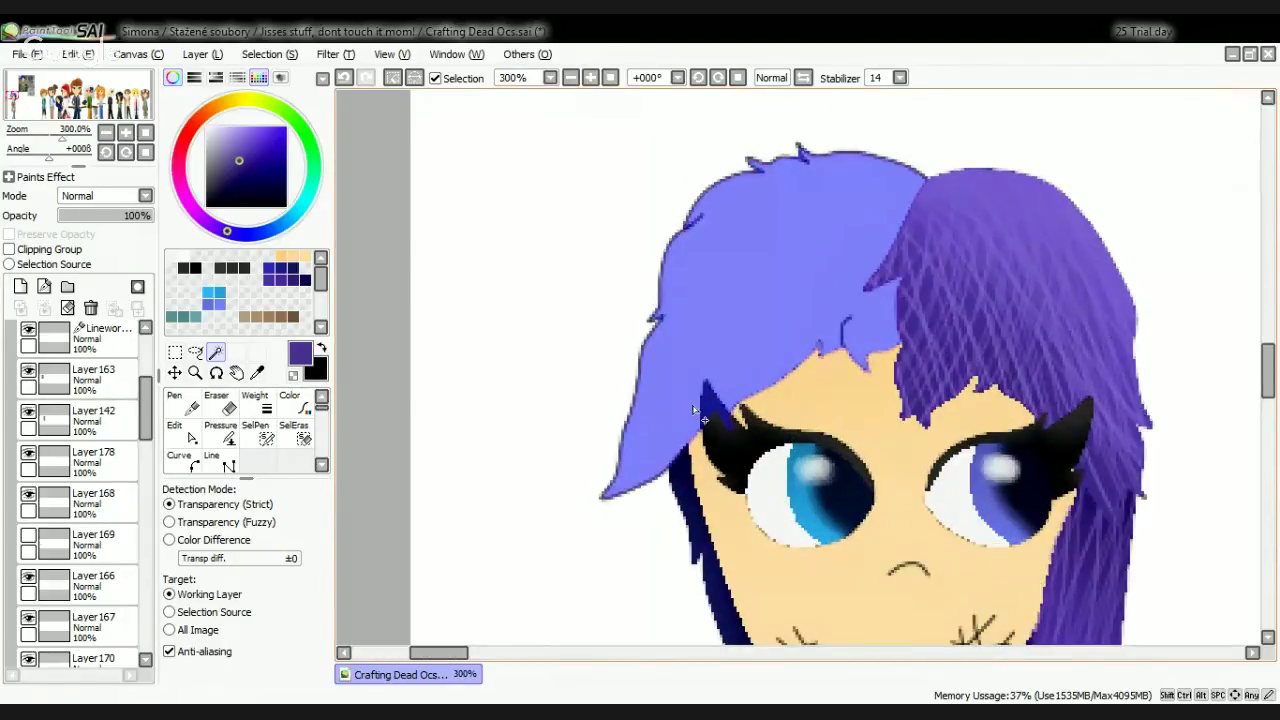
Step: Show Layer169 again and create a new layer directly below Layer178
click(26, 543)
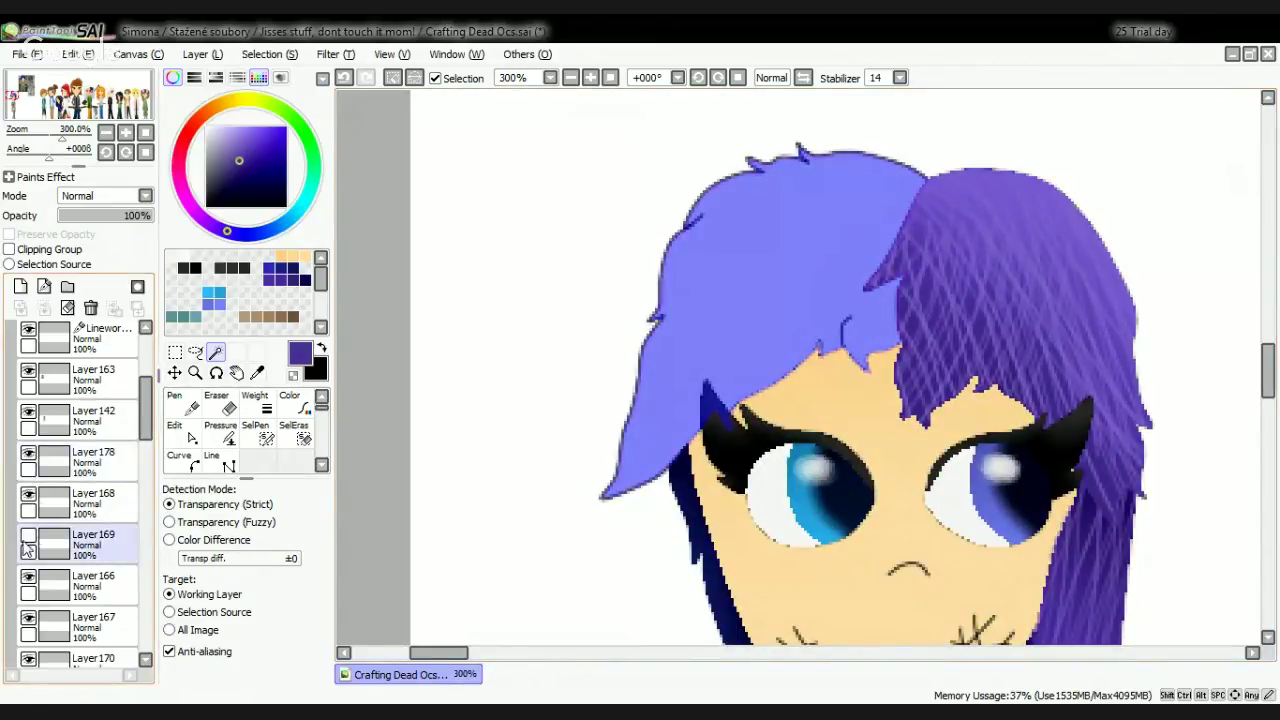
click(28, 537)
click(86, 545)
click(120, 478)
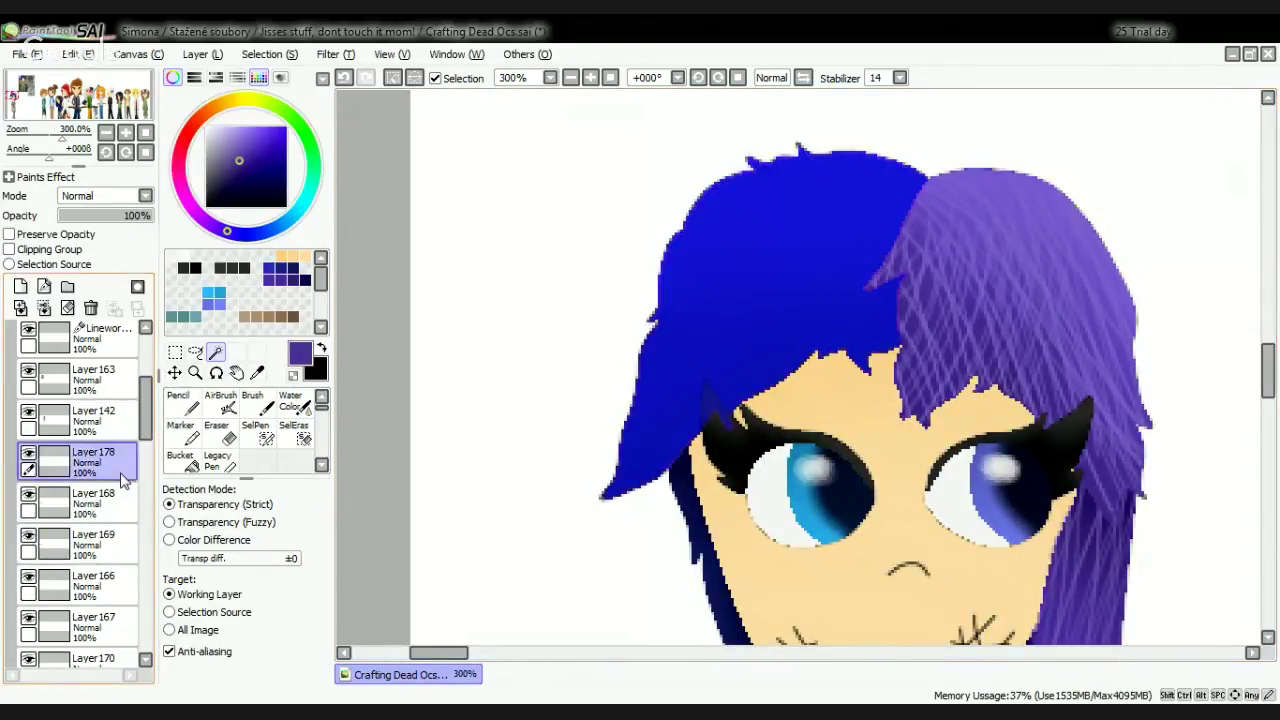
click(20, 286)
drag(101, 456, 101, 509)
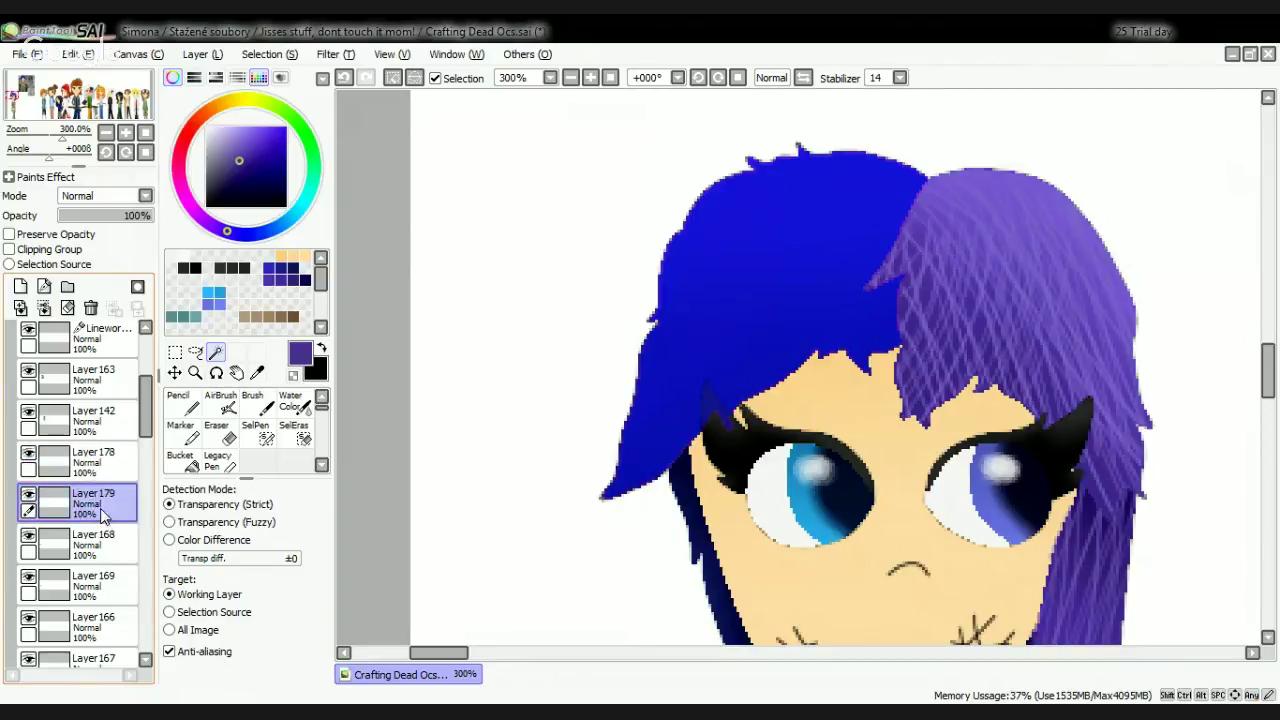
Step: Choose the Brush and set its colour to a lighter shade of the blue hair swatch
click(179, 401)
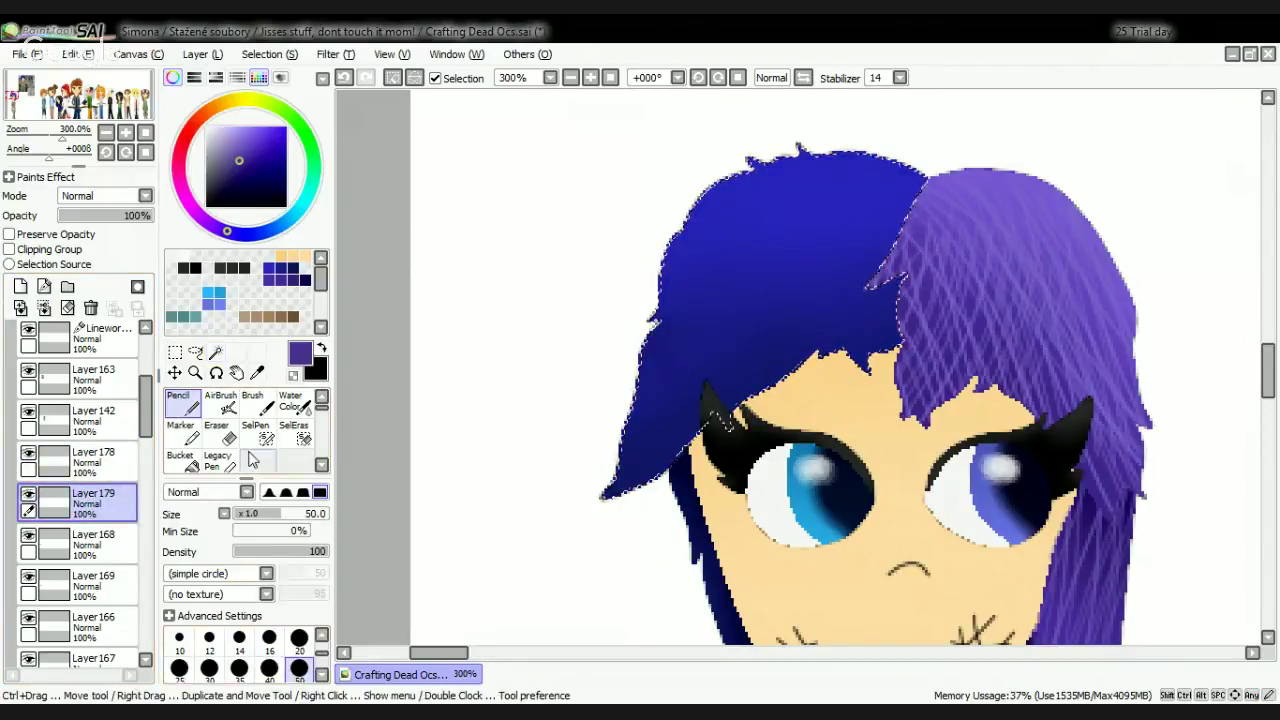
click(255, 402)
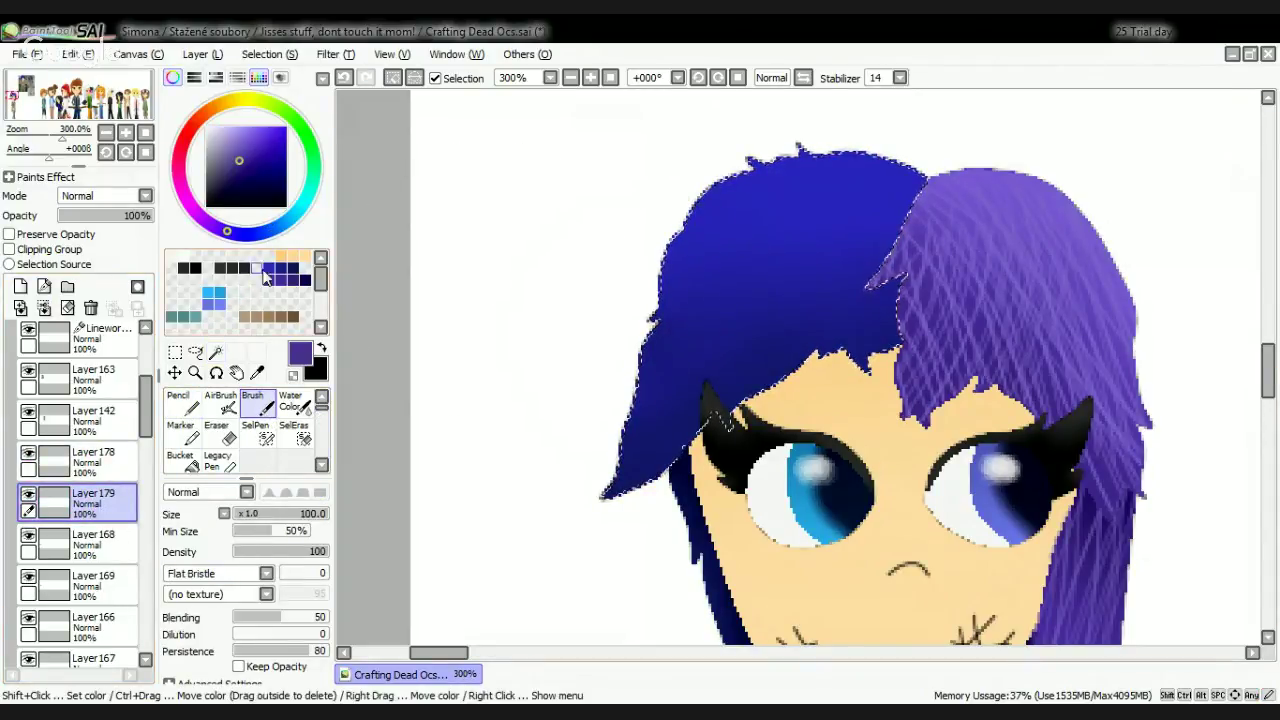
click(270, 268)
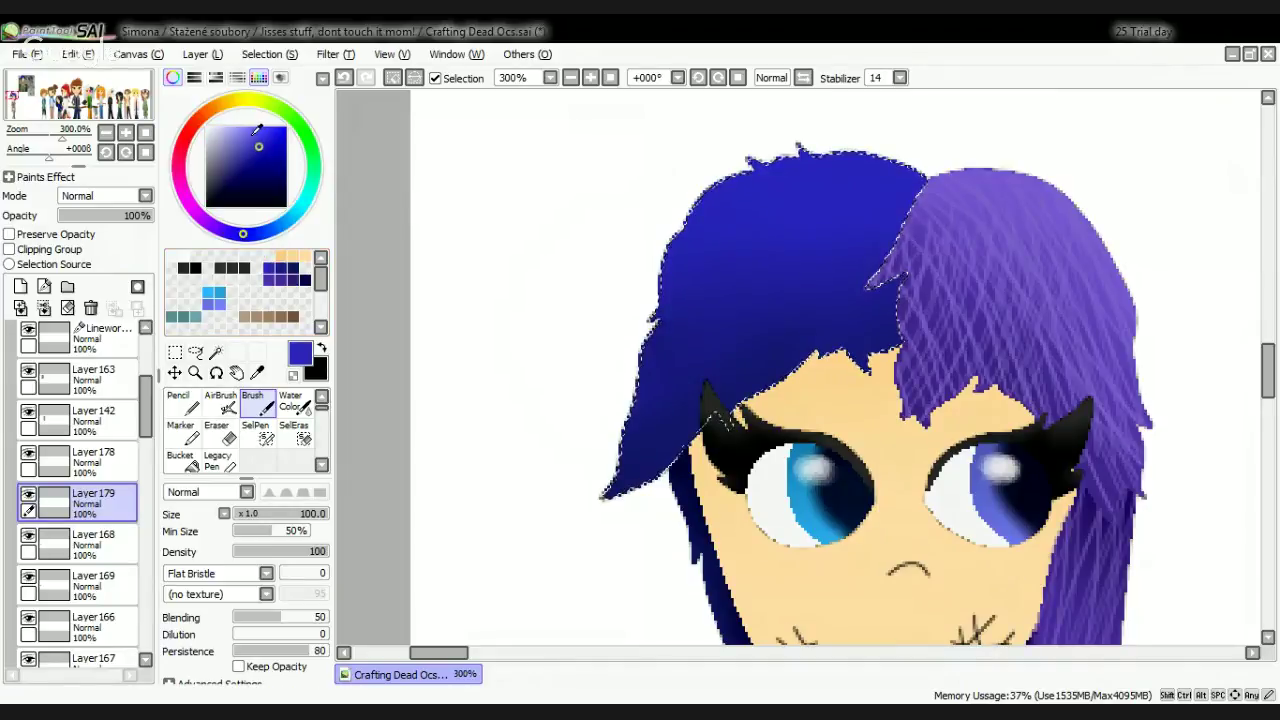
click(252, 135)
Step: Try curved lighter-blue bristle strands across the selected blue fringe, and undo them all
drag(868, 191, 676, 290)
drag(868, 237, 688, 350)
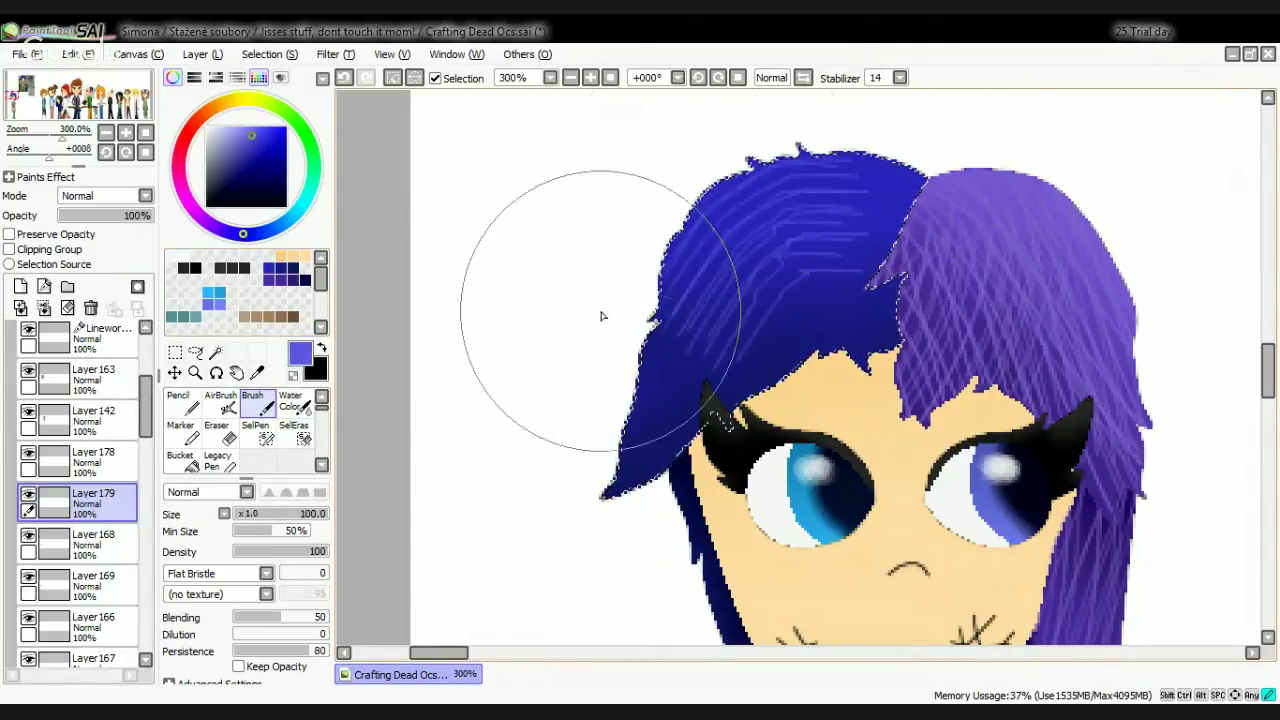
drag(601, 315, 560, 385)
scroll(756, 250, down, 2)
key(ctrl+z)
key(ctrl+z)
key(ctrl+z)
key(ctrl+z)
key(ctrl+z)
key(ctrl+z)
key(ctrl+z)
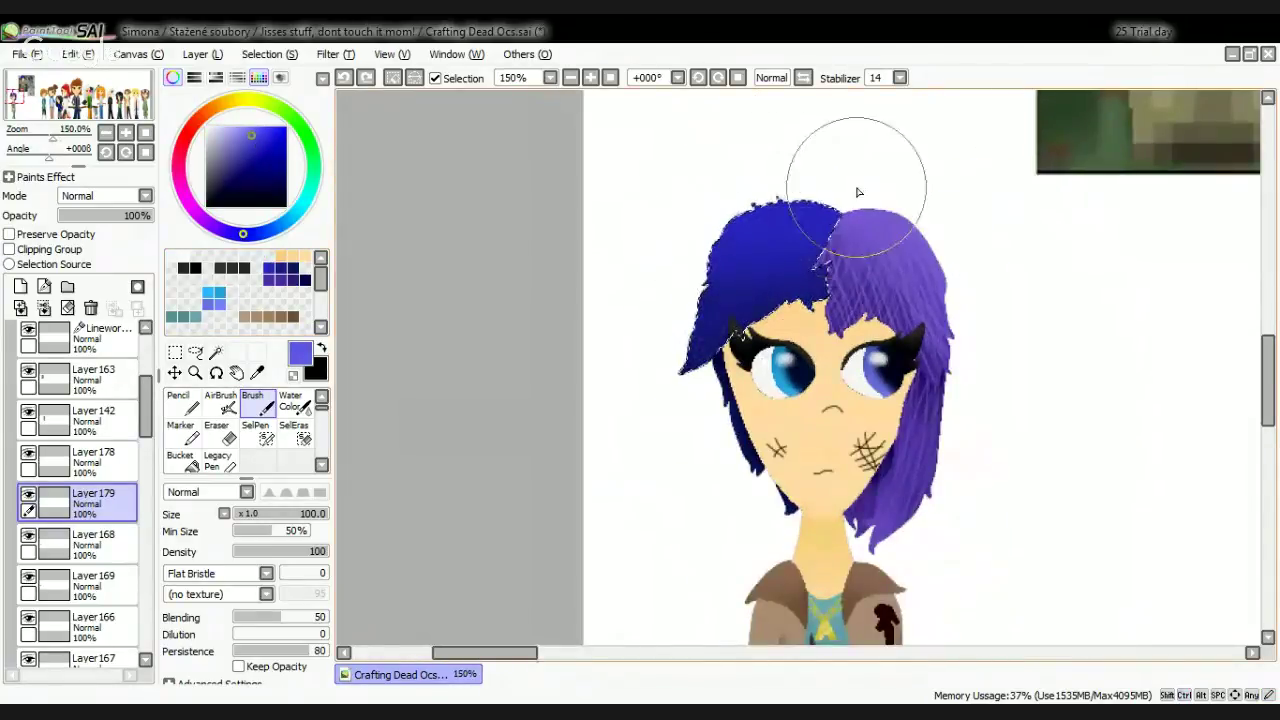
Step: Paint crossing lighter-blue bristle strands diagonally from the parting down over the blue fringe, and deselect it
mouse_move(871, 186)
mouse_down()
mouse_move(815, 197)
mouse_move(611, 371)
mouse_up()
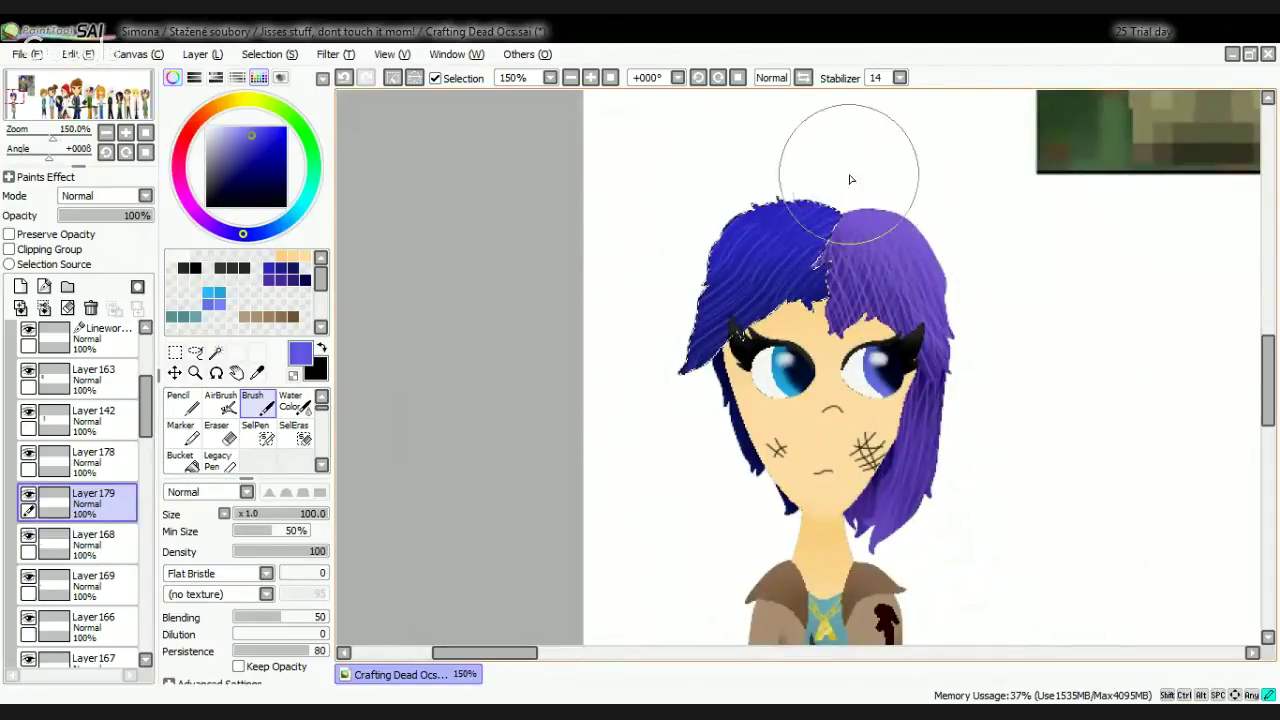
drag(850, 179, 700, 329)
mouse_move(846, 180)
mouse_down()
mouse_move(720, 206)
mouse_move(630, 340)
mouse_up()
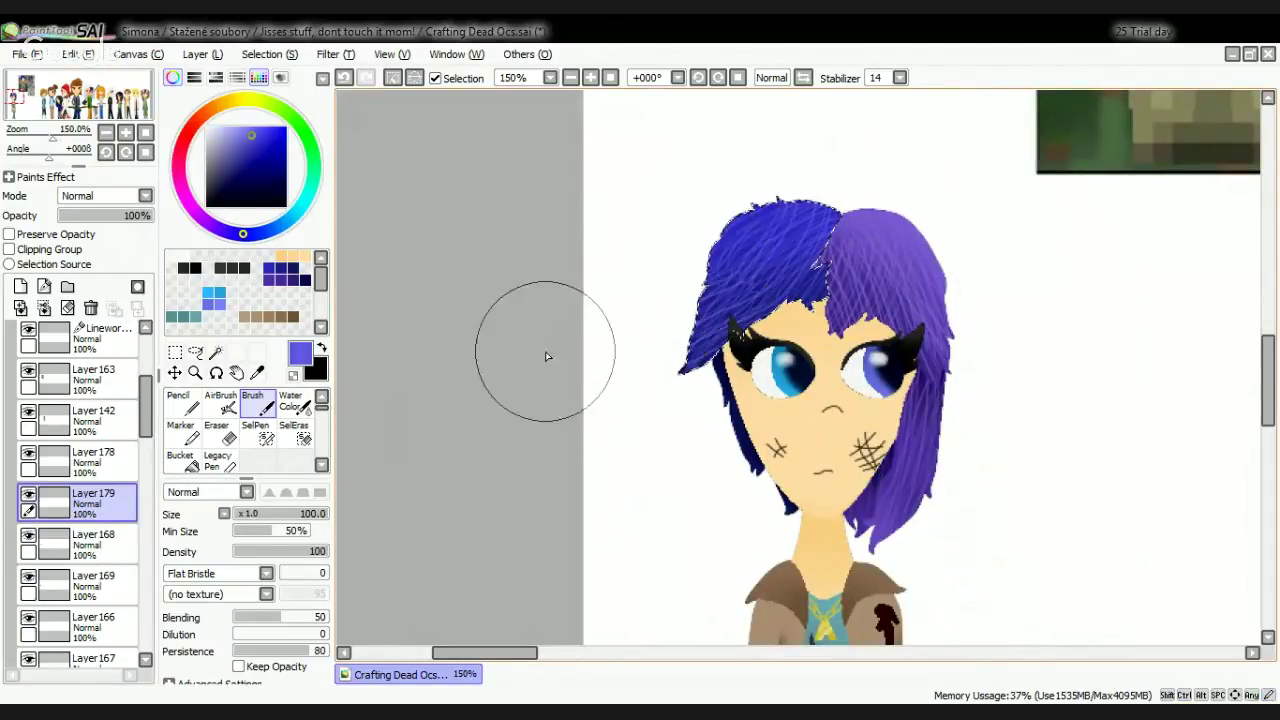
key(ctrl+z)
key(ctrl+z)
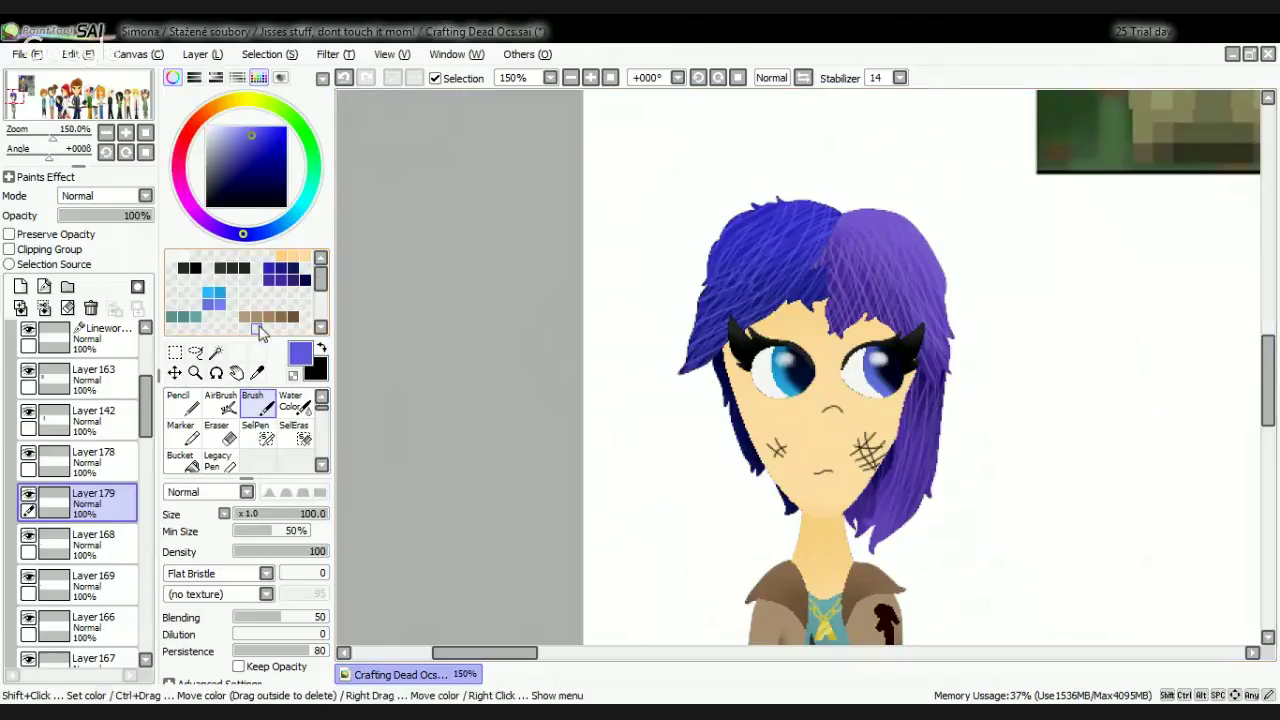
Step: Select the thin blue back-hair strands beside the jaw with the Magic Wand on the lowest linework layer of the open folder
scroll(90, 600, down, 5)
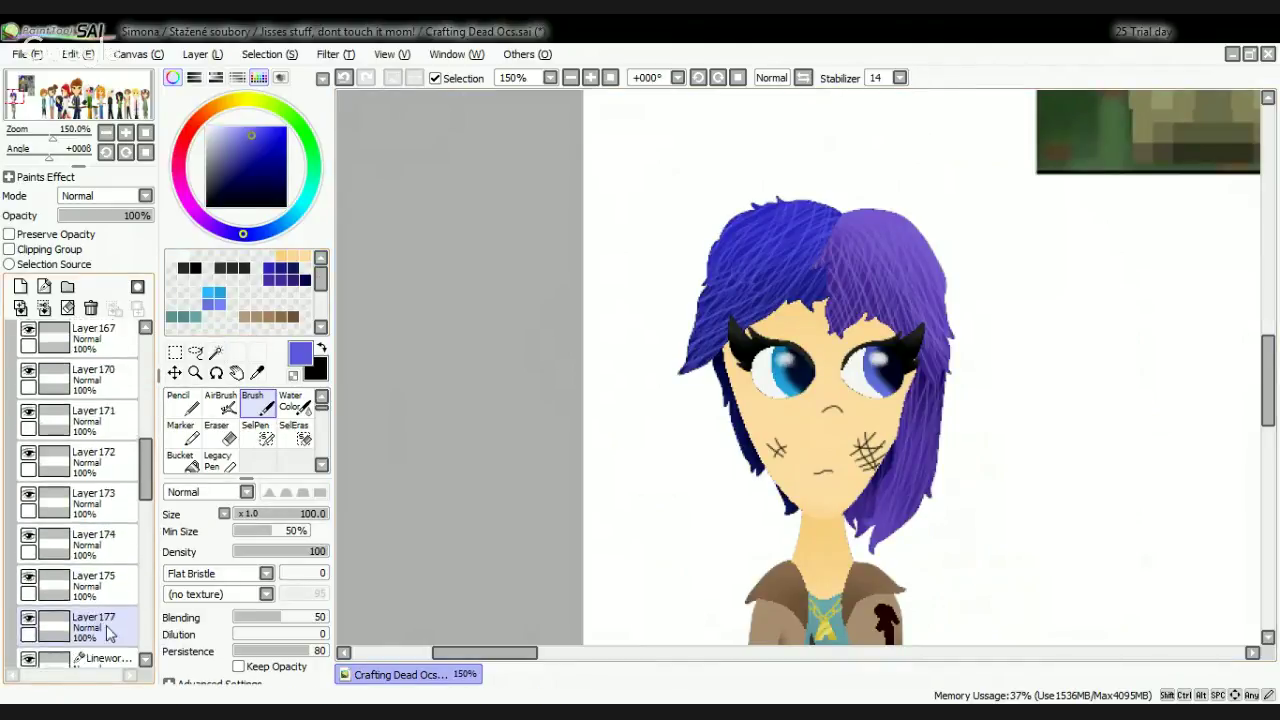
scroll(110, 625, down, 2)
click(105, 575)
click(215, 352)
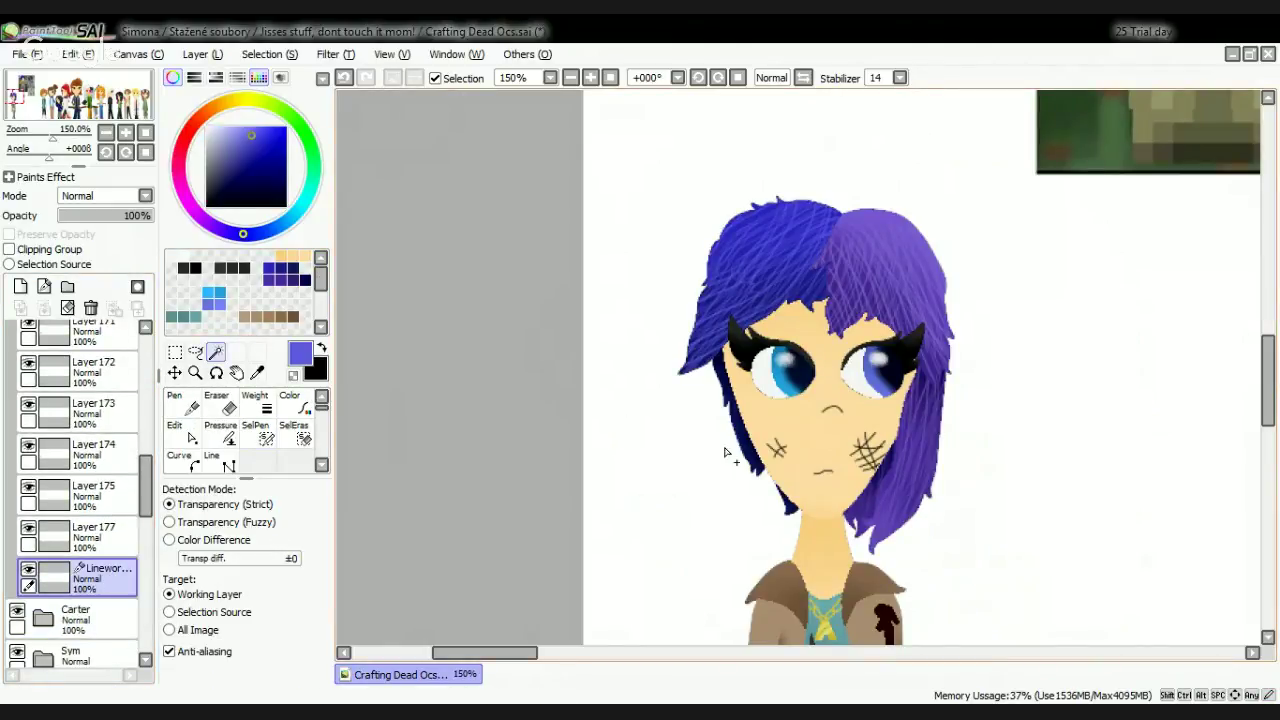
scroll(727, 453, up, 5)
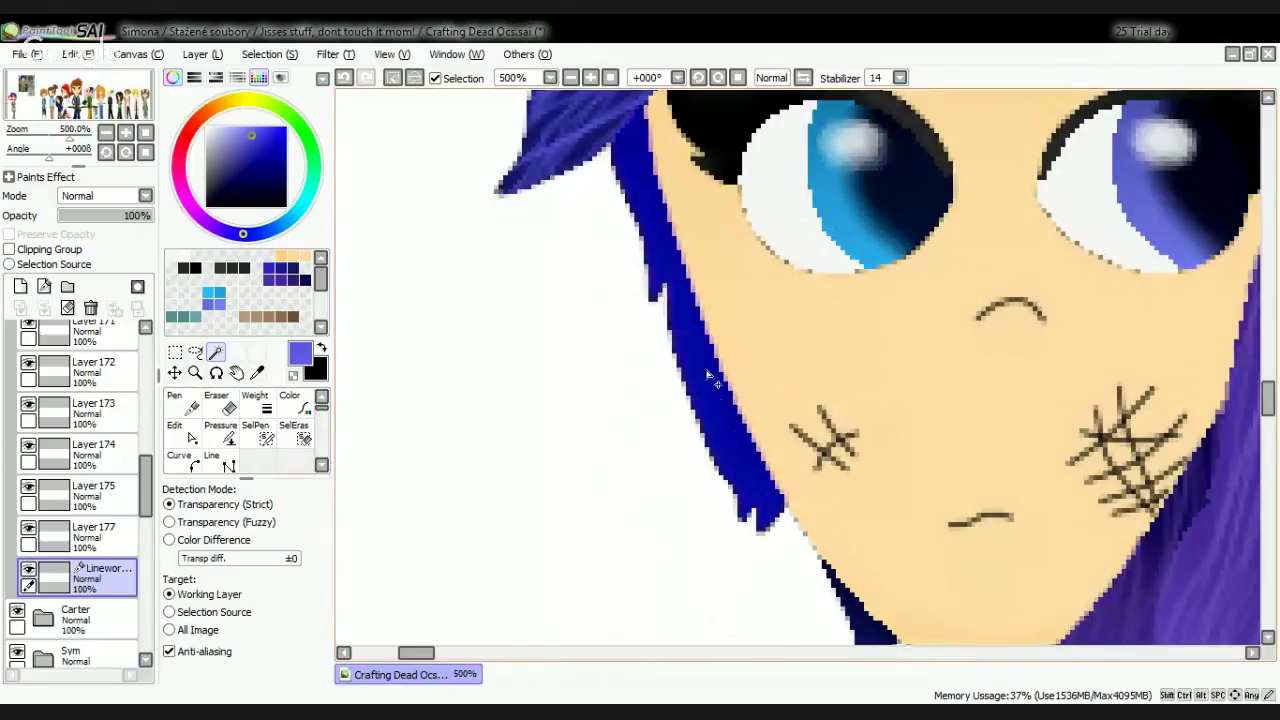
scroll(765, 547, down, 5)
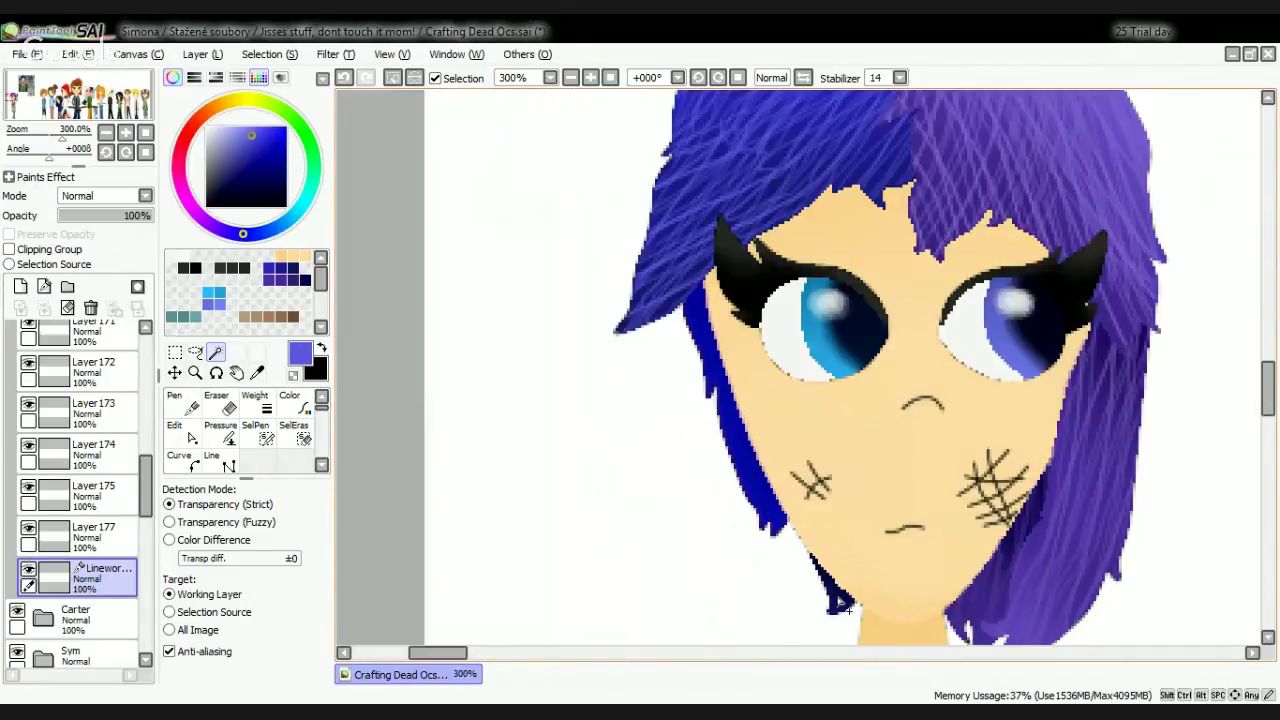
scroll(840, 605, up, 5)
scroll(820, 567, up, 5)
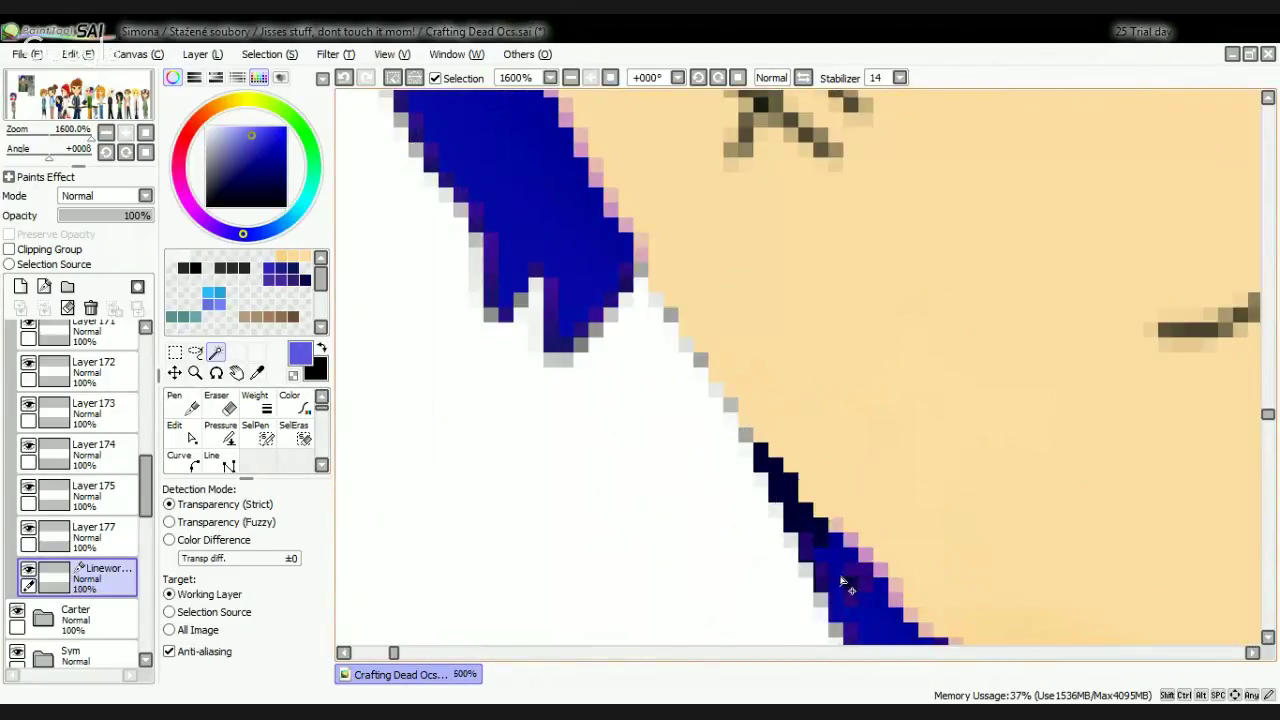
click(816, 535)
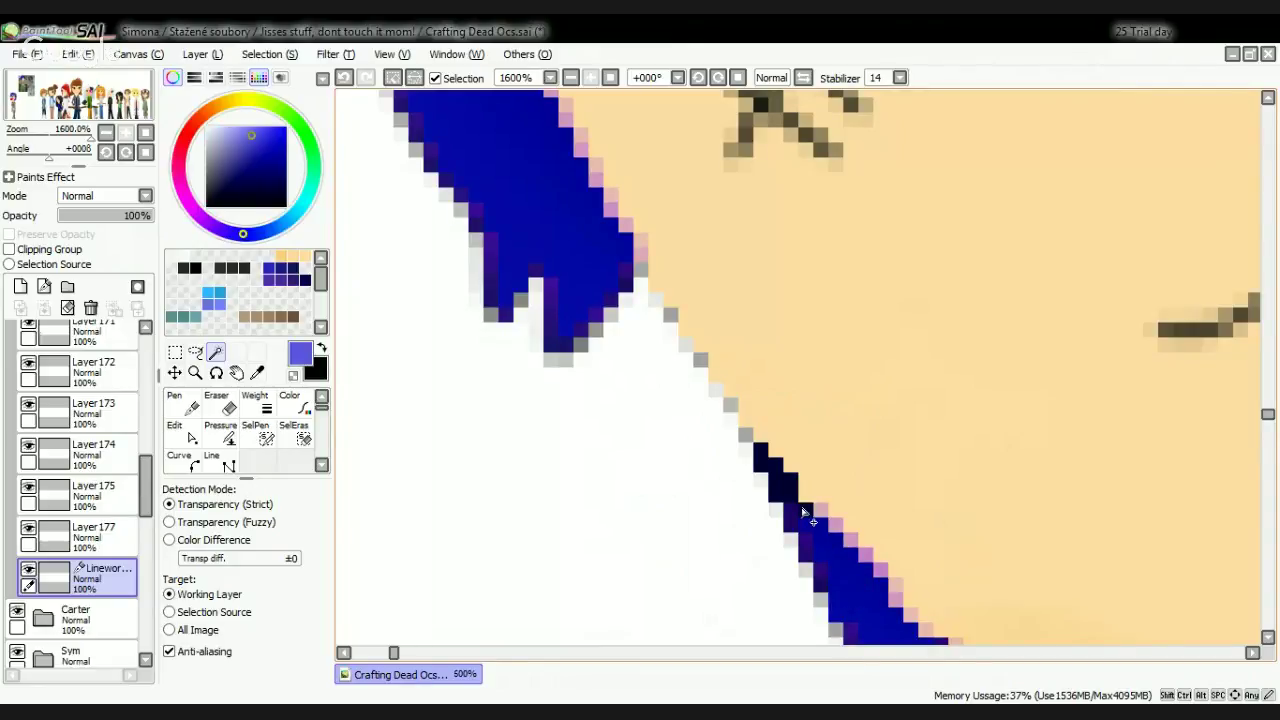
click(776, 476)
scroll(772, 472, down, 5)
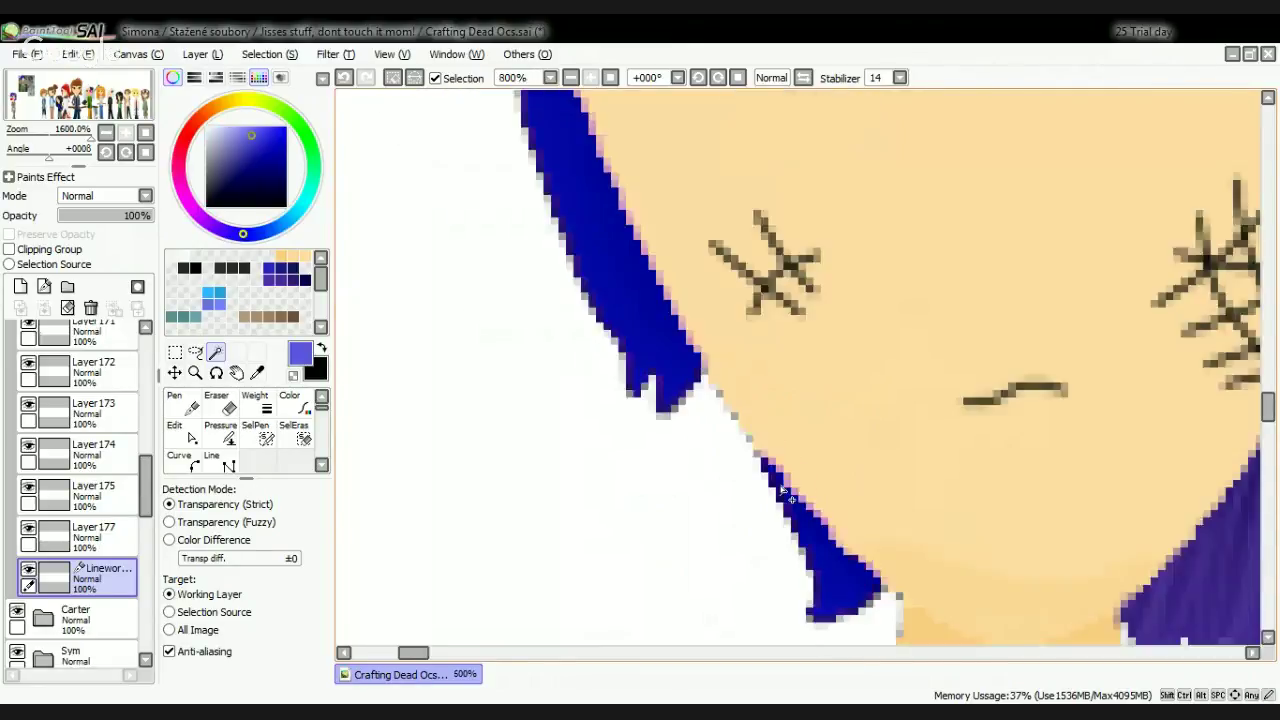
scroll(798, 550, up, 4)
scroll(800, 540, down, 3)
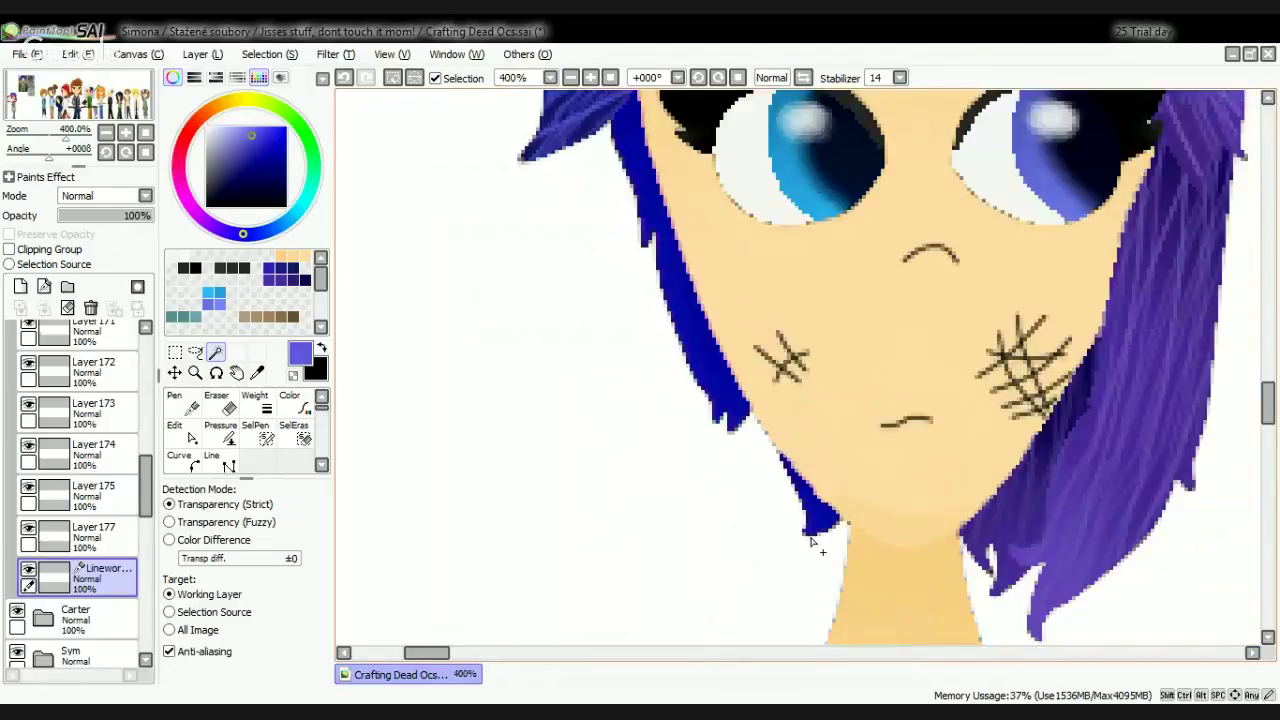
scroll(812, 541, down, 2)
Step: Paint slightly darker blue bristle strands over the selected back hair with the Brush on Layer179, and deselect it
scroll(110, 430, up, 5)
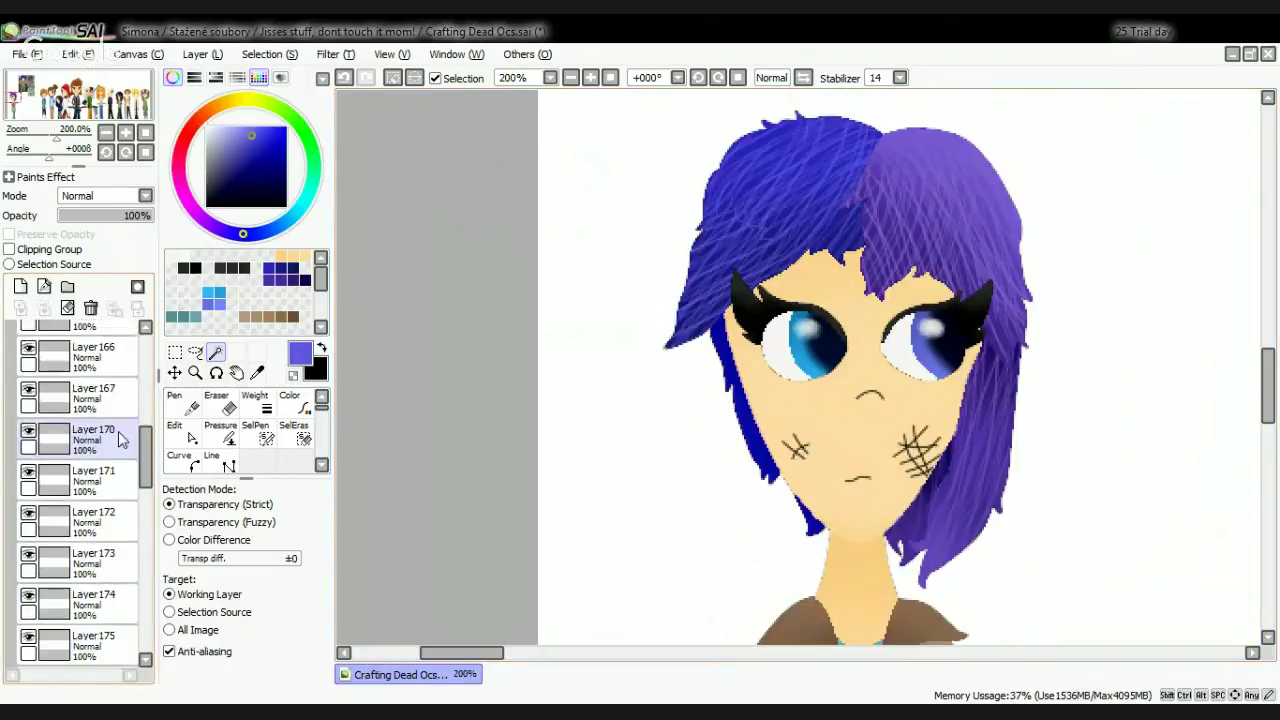
click(112, 440)
scroll(110, 440, up, 4)
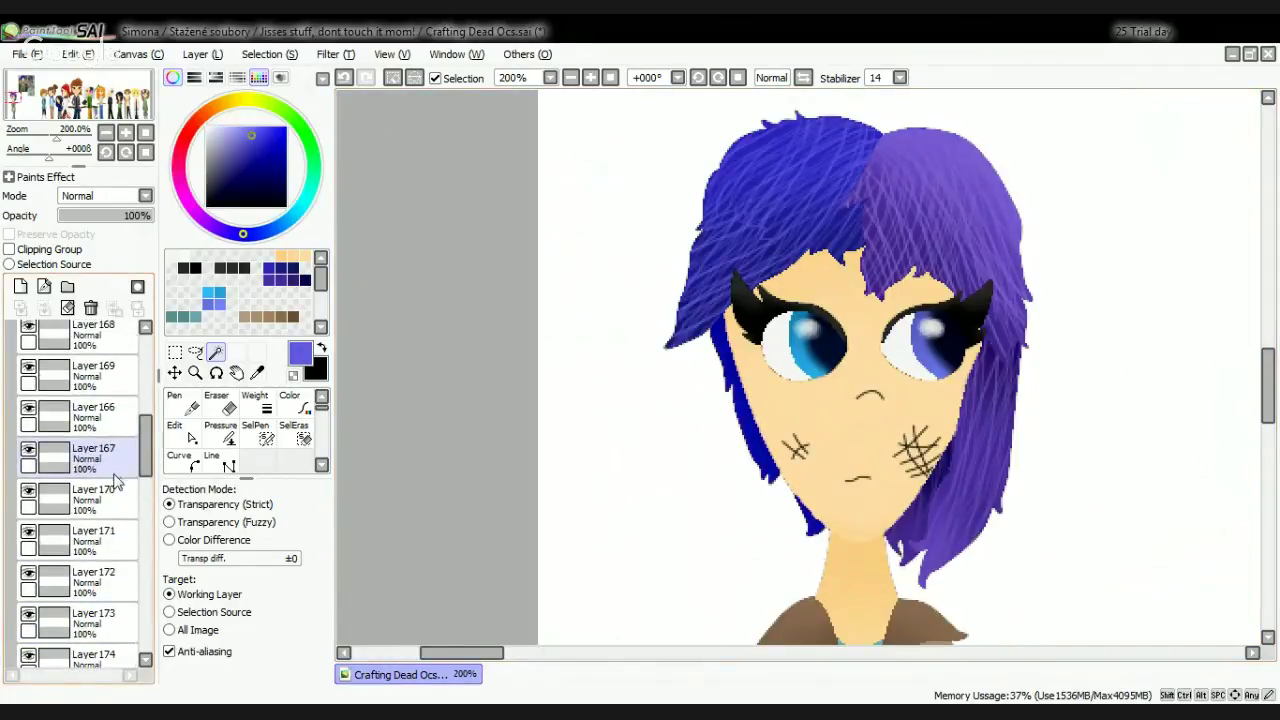
click(112, 428)
click(100, 384)
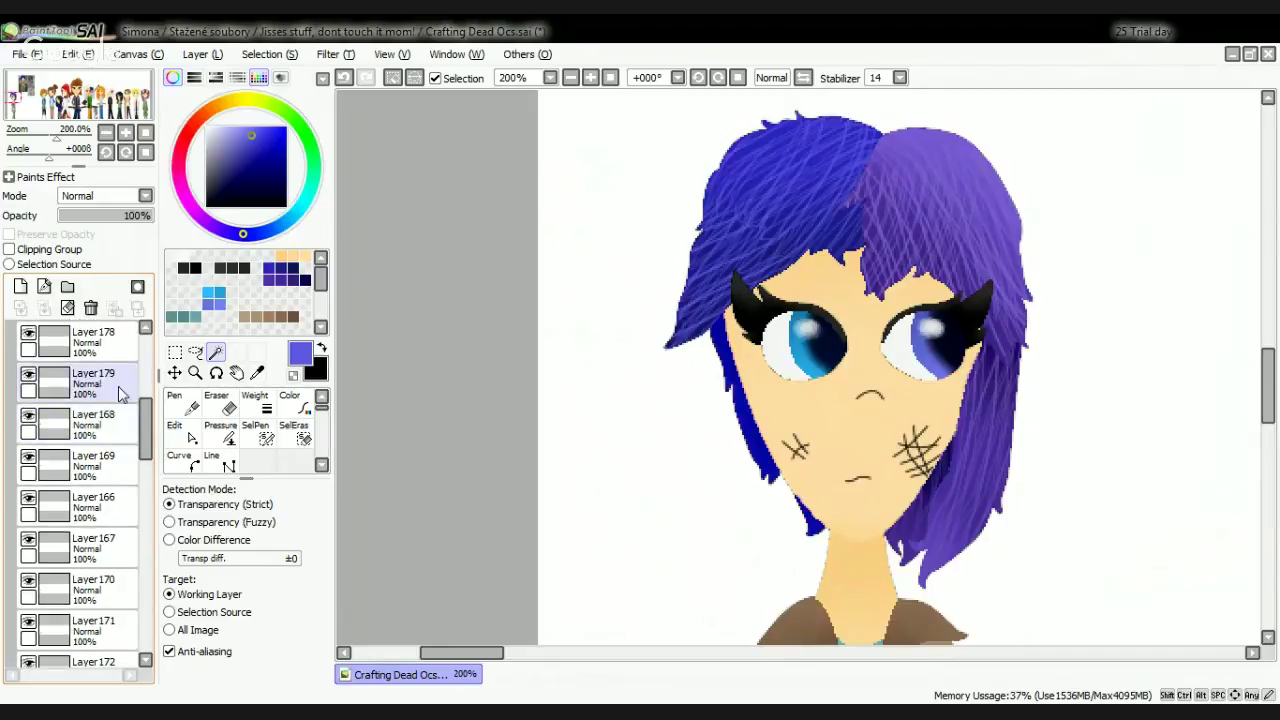
click(253, 403)
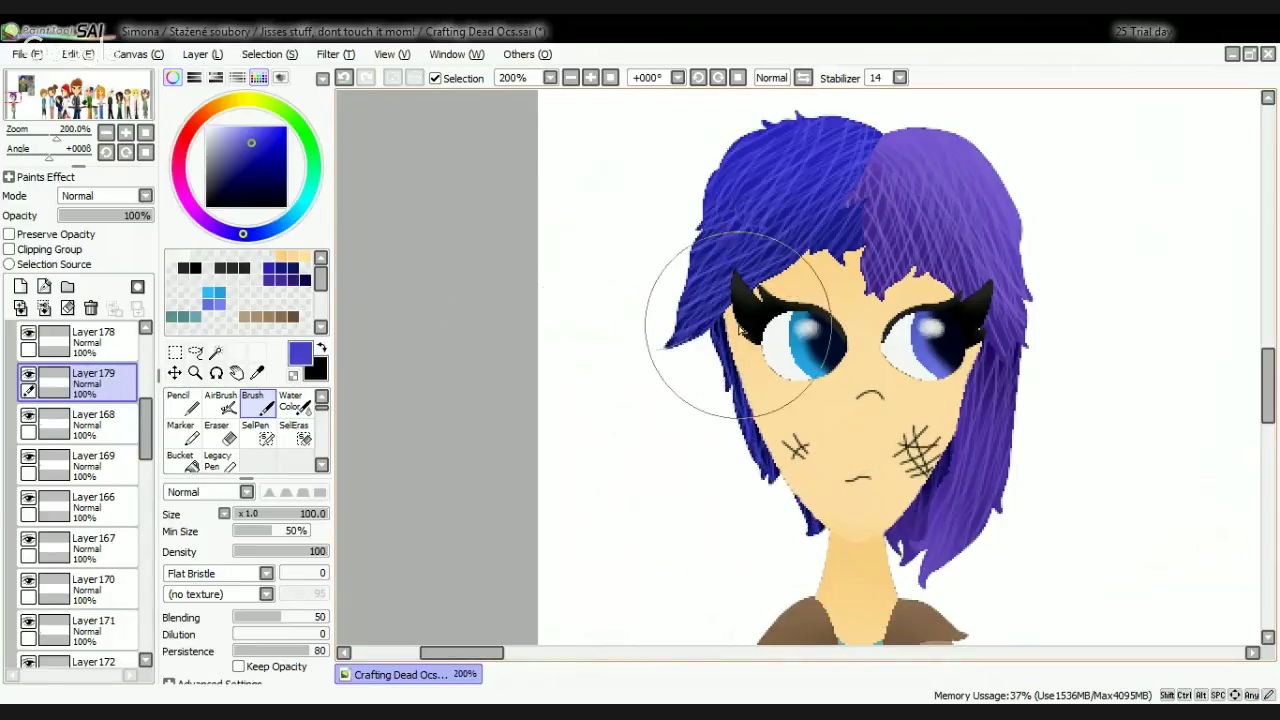
Step: Examine the character's full figure from hair to legs, and compare it with the reference pictures and neighbouring characters
scroll(772, 348, down, 4)
scroll(772, 348, up, 2)
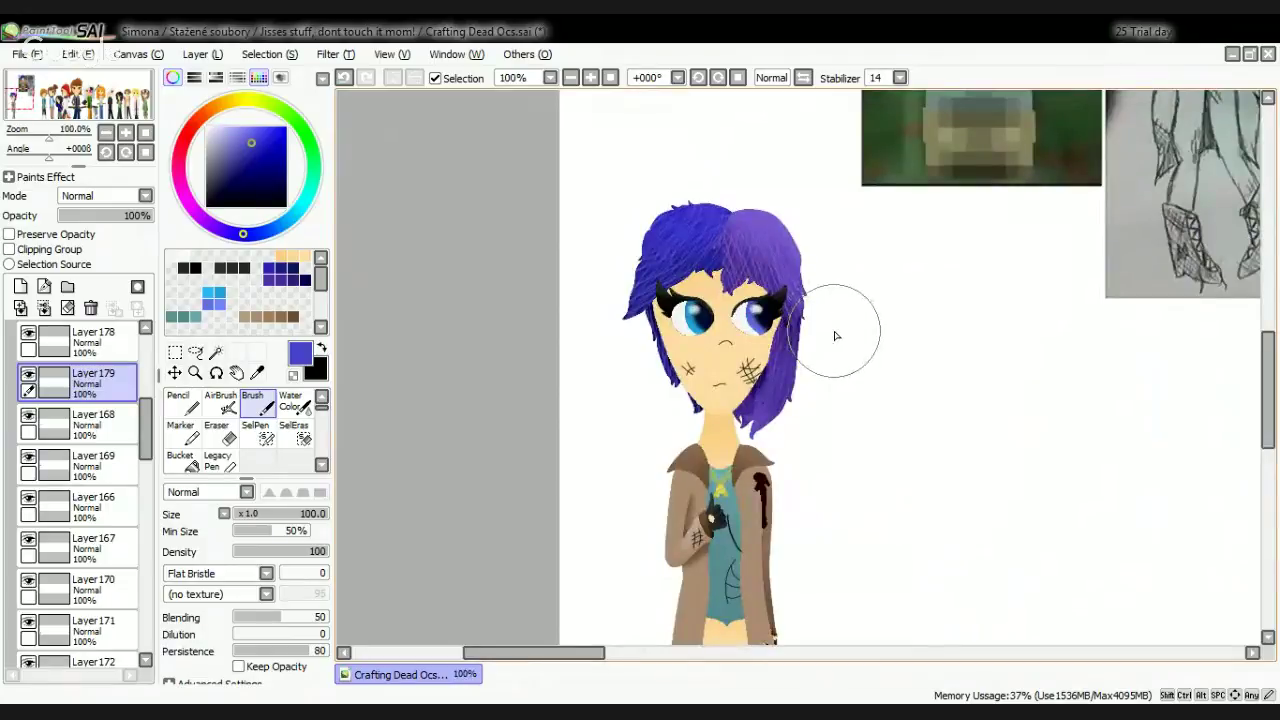
scroll(840, 420, down, 3)
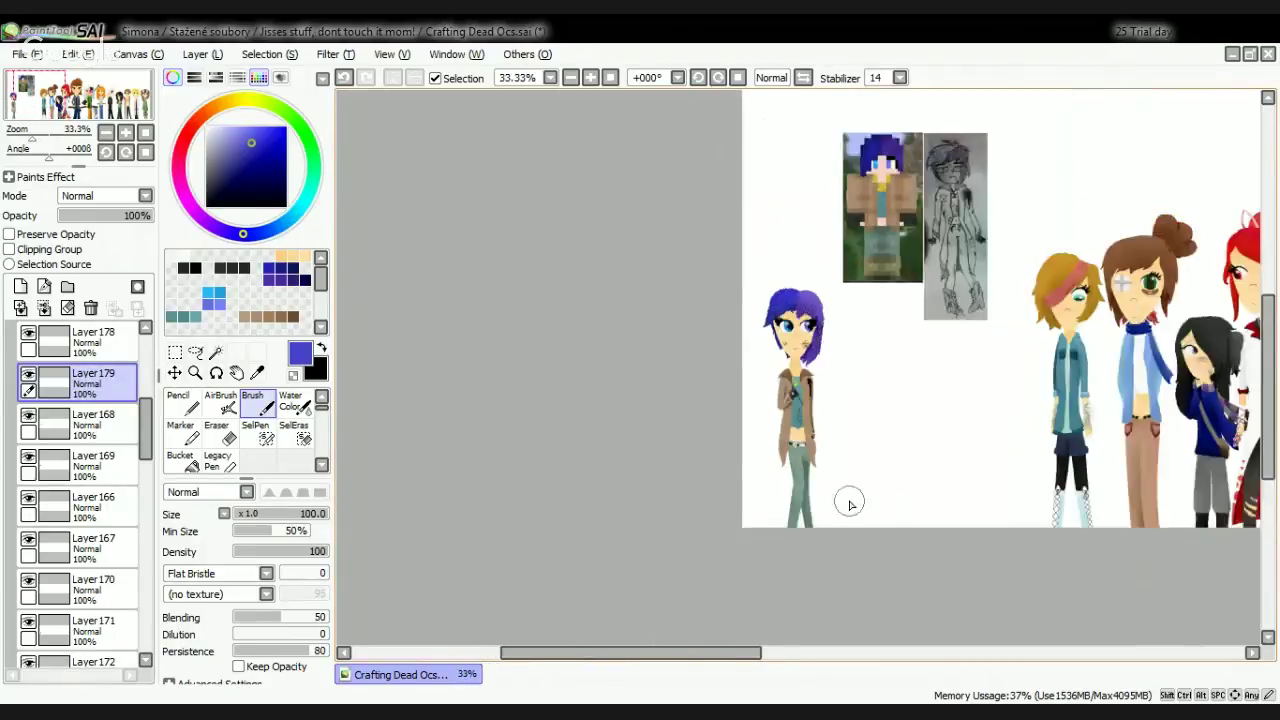
scroll(846, 491, up, 3)
scroll(771, 311, down, 1)
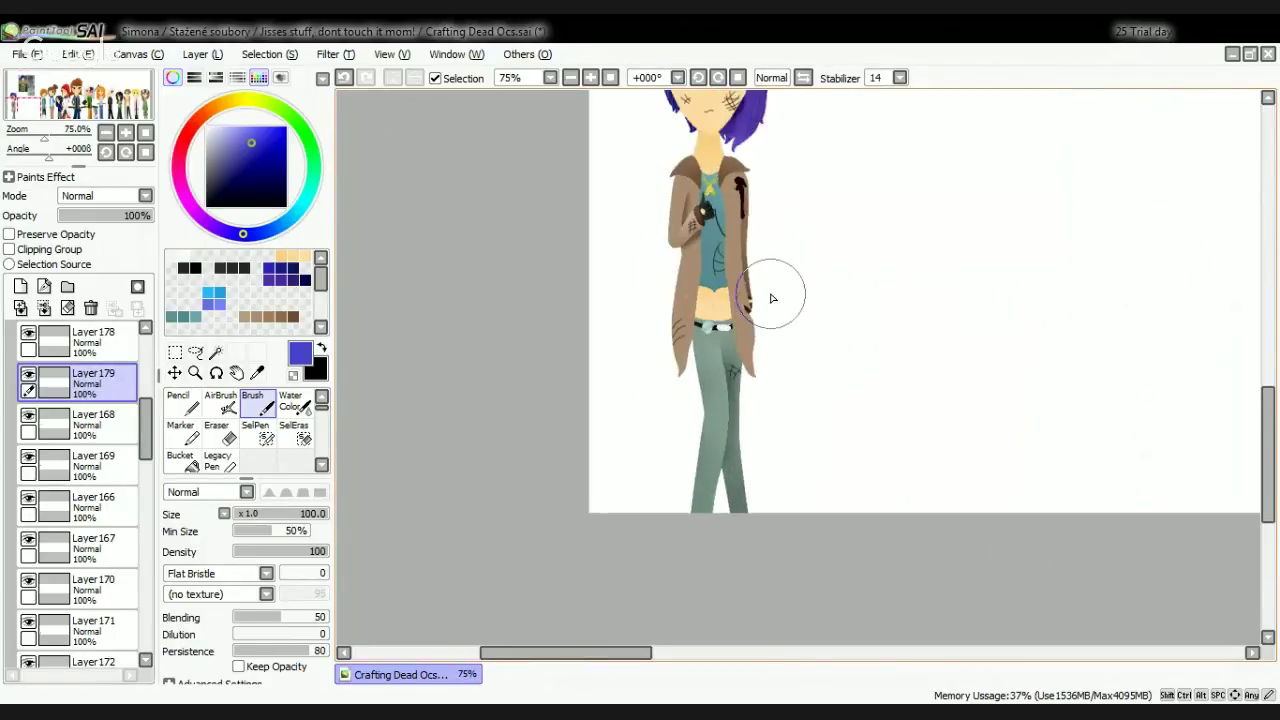
scroll(771, 298, up, 3)
scroll(747, 375, down, 3)
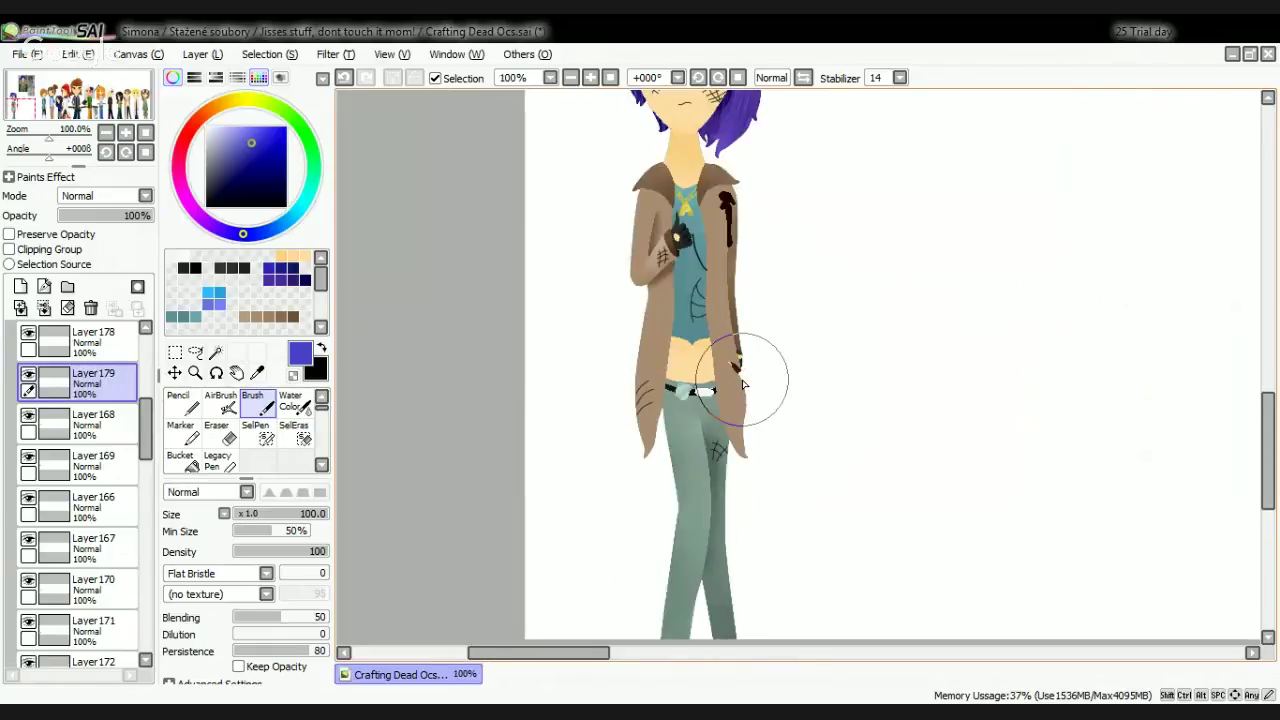
scroll(745, 375, down, 3)
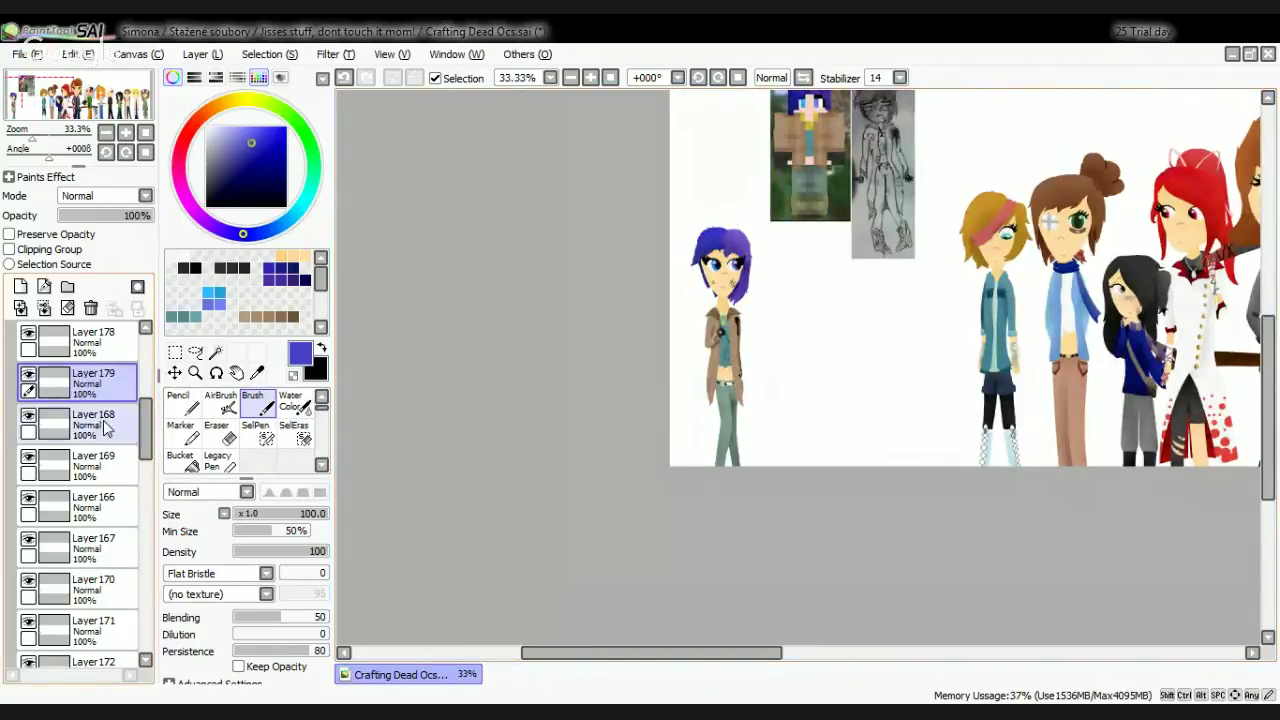
Step: Delete Layer142 and Layer163, which hold the pencil sketch and the pixel skin reference
scroll(108, 428, up, 4)
click(113, 450)
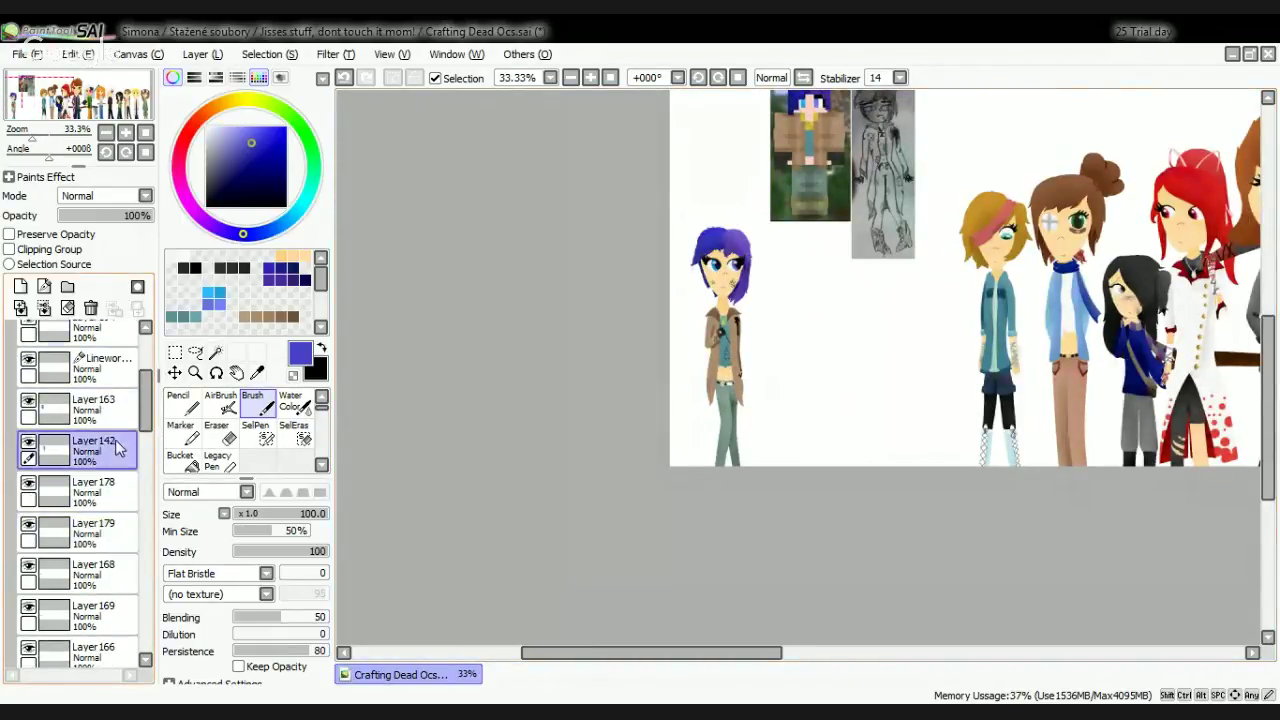
click(90, 308)
click(110, 402)
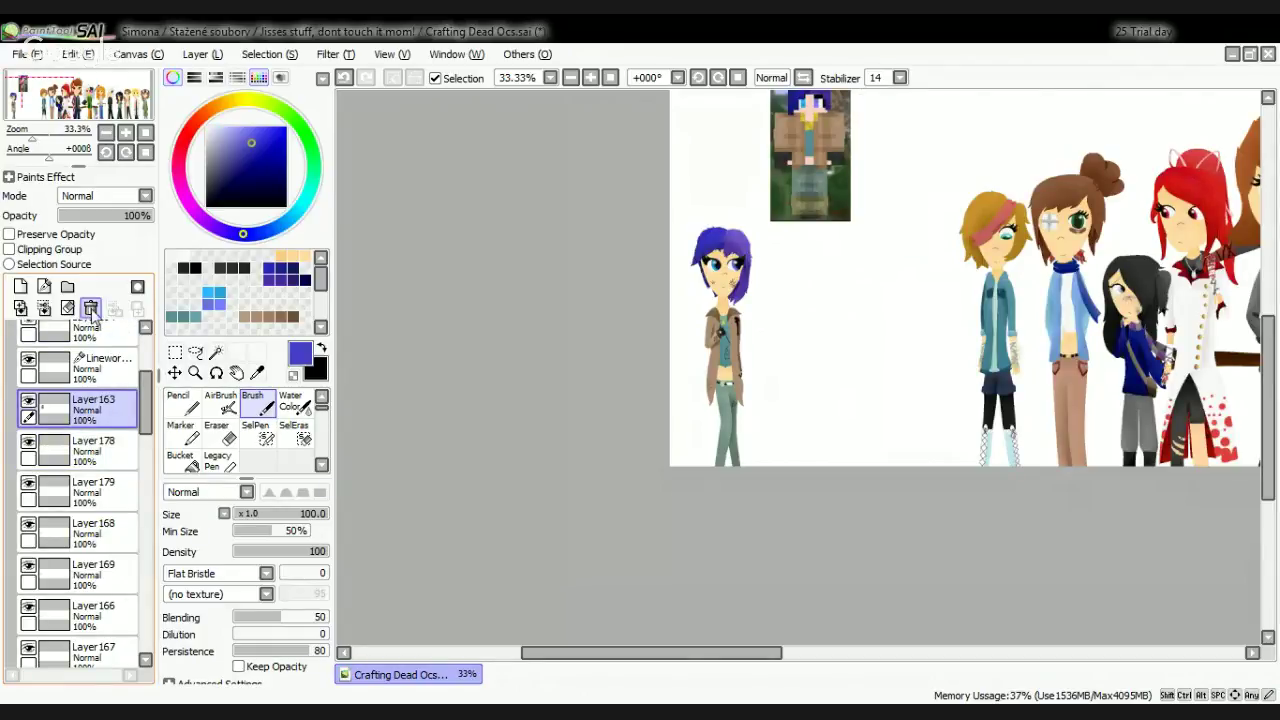
click(90, 308)
Step: Collapse the Awqui folder at the head of the layer stack and make it the active layer set
scroll(60, 360, up, 4)
click(45, 342)
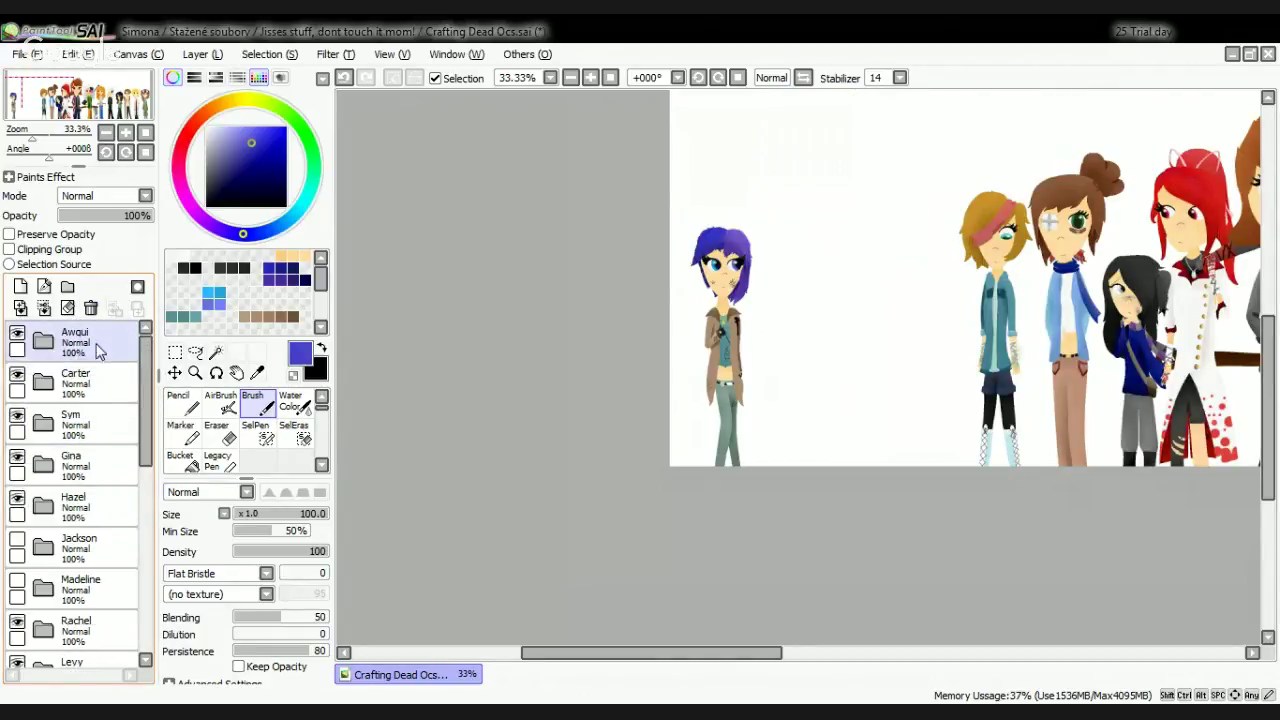
click(100, 346)
Step: Show the hidden Backround folder at the end of the layer stack behind the whole group
scroll(670, 323, down, 1)
scroll(846, 360, down, 2)
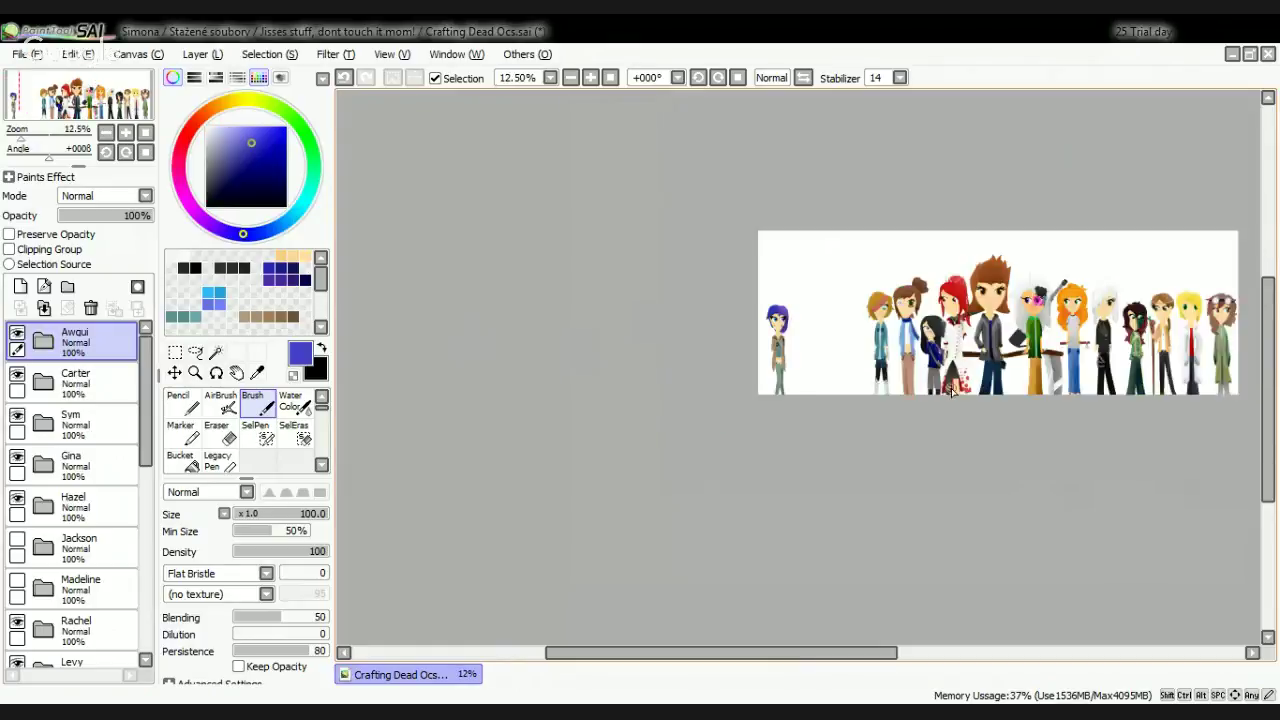
scroll(1045, 401, up, 3)
scroll(866, 382, down, 2)
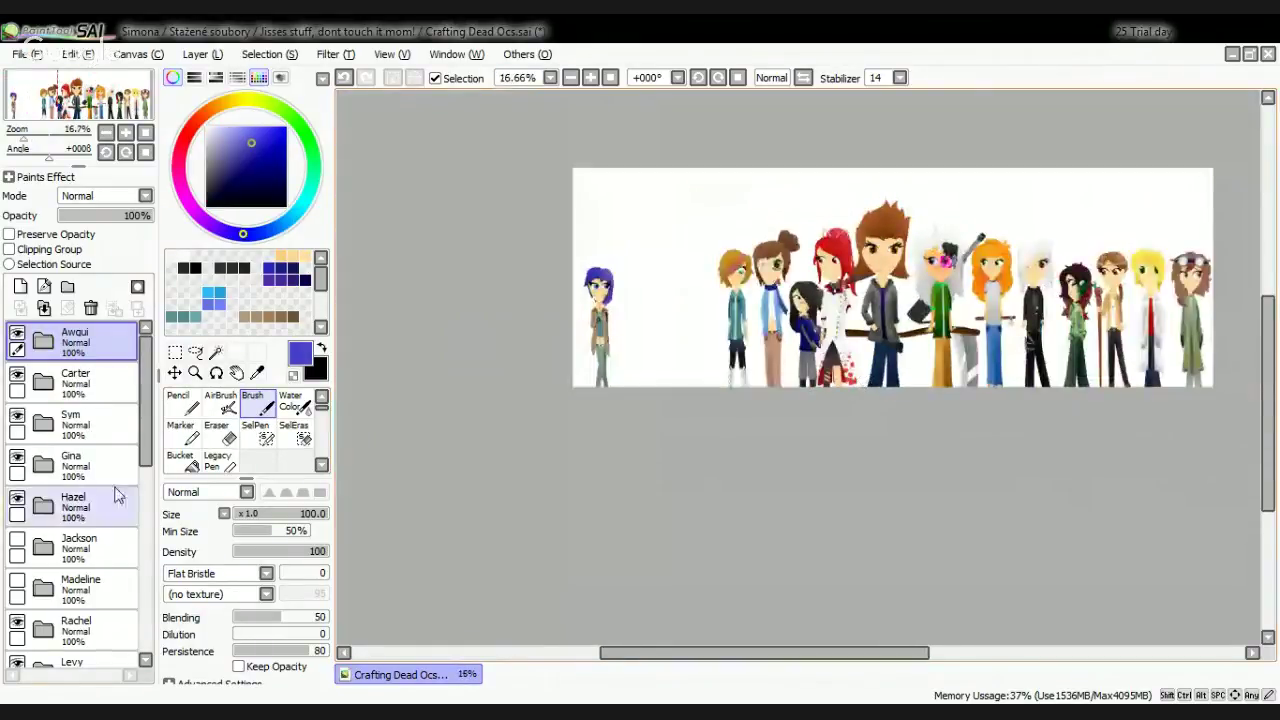
scroll(70, 520, down, 10)
click(72, 640)
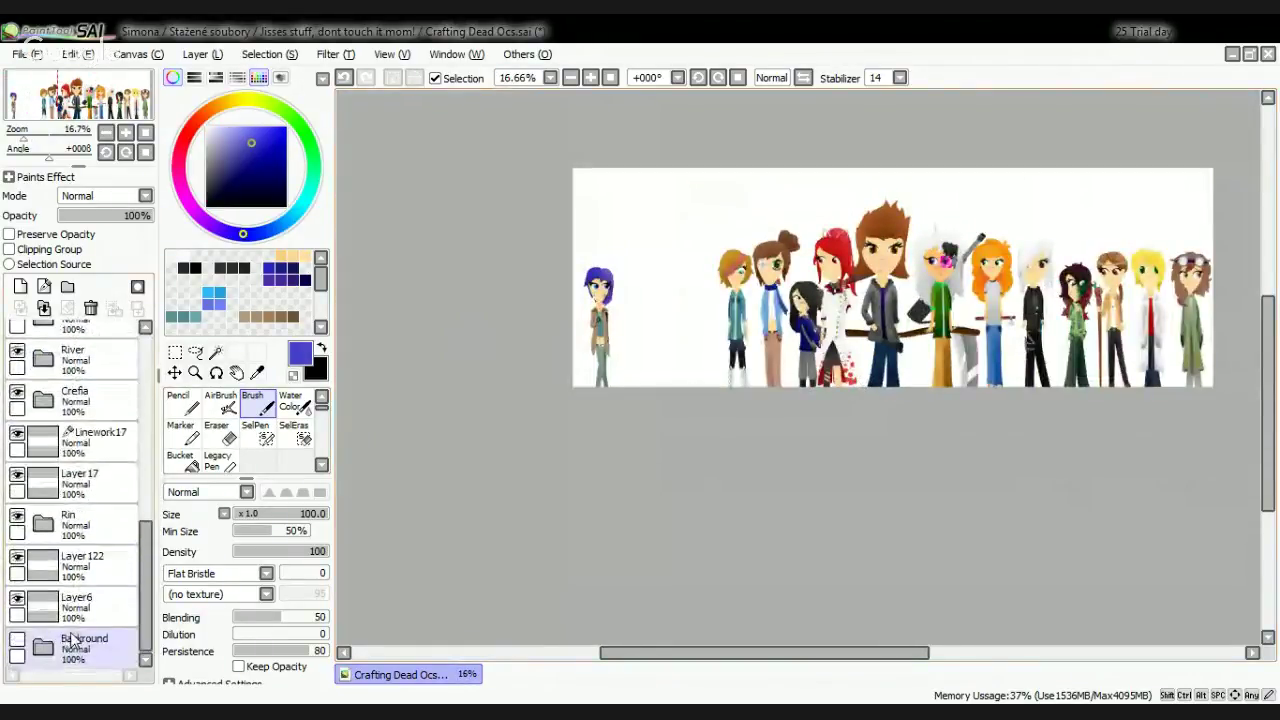
click(17, 640)
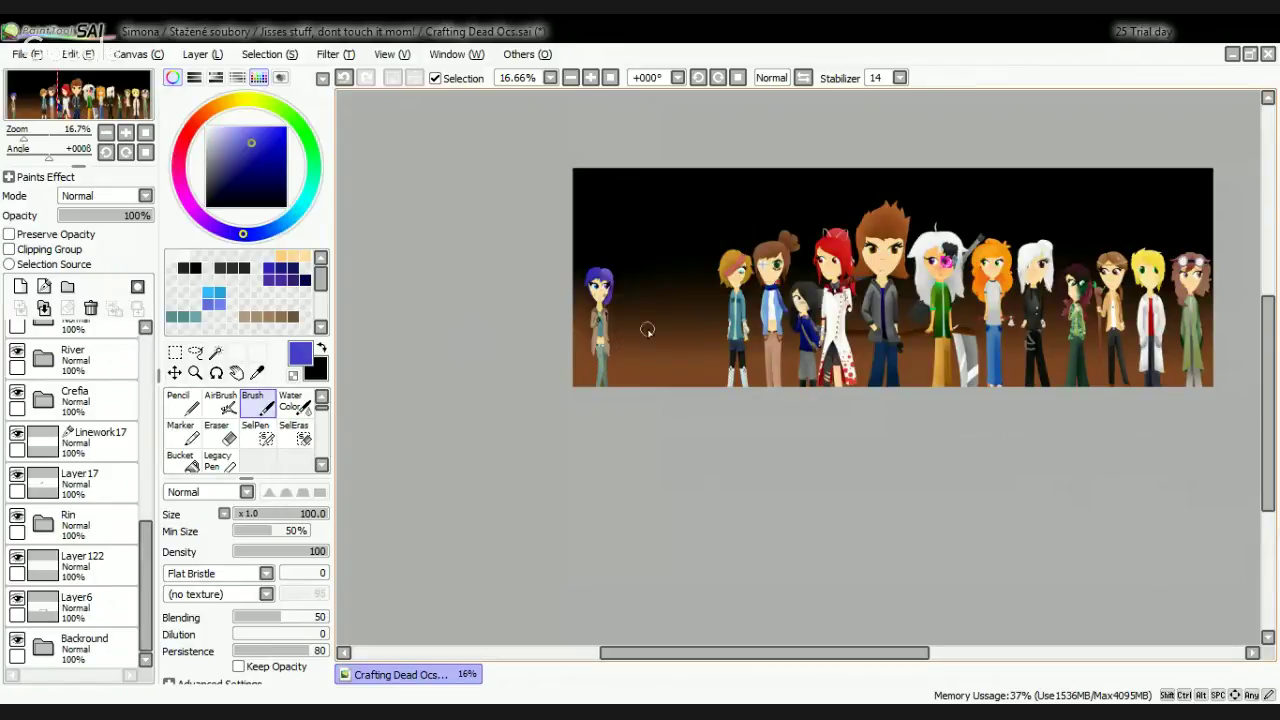
Step: Examine how the purple-and-blue-haired character looks against the dark brown background
scroll(647, 330, up, 2)
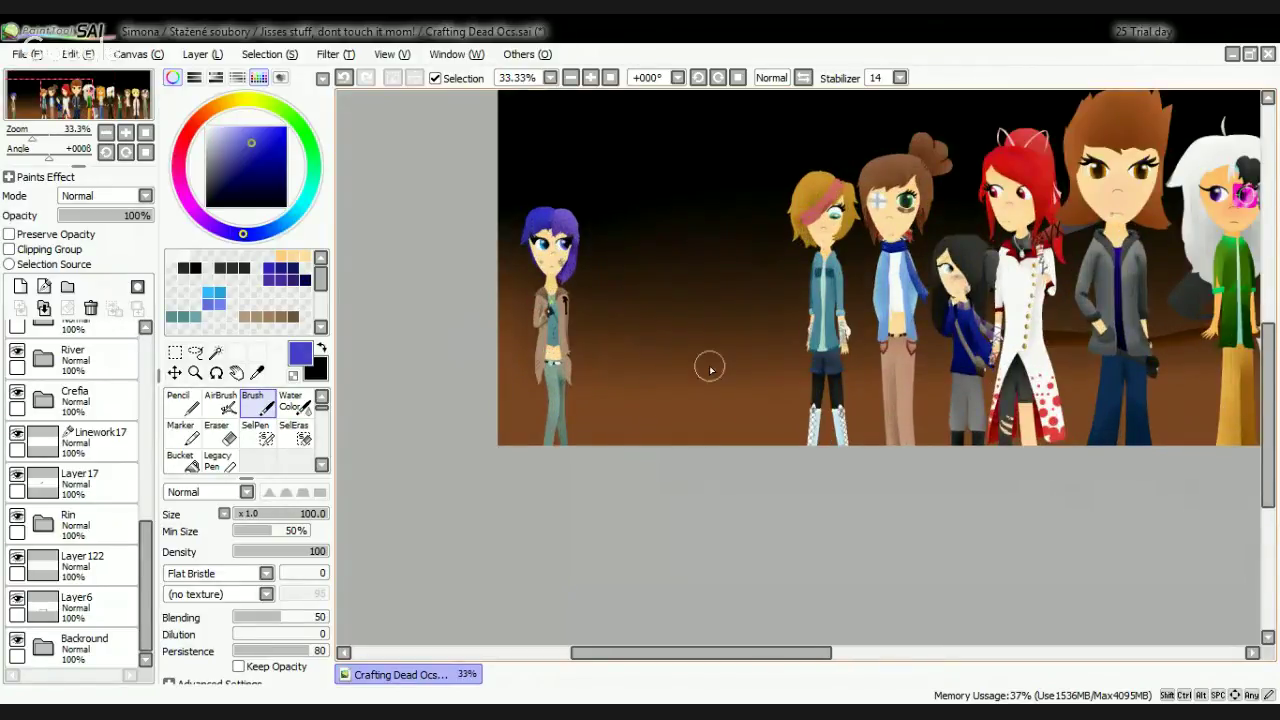
scroll(690, 500, down, 2)
scroll(654, 460, up, 2)
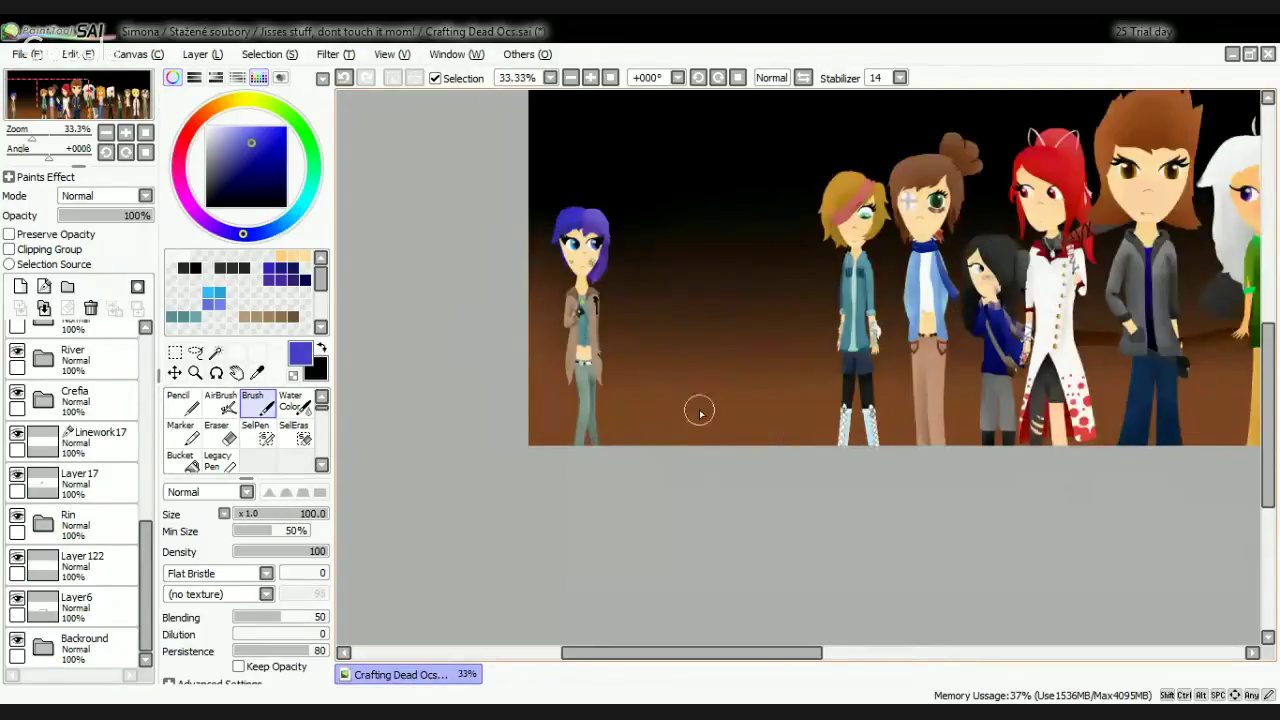
scroll(639, 282, up, 1)
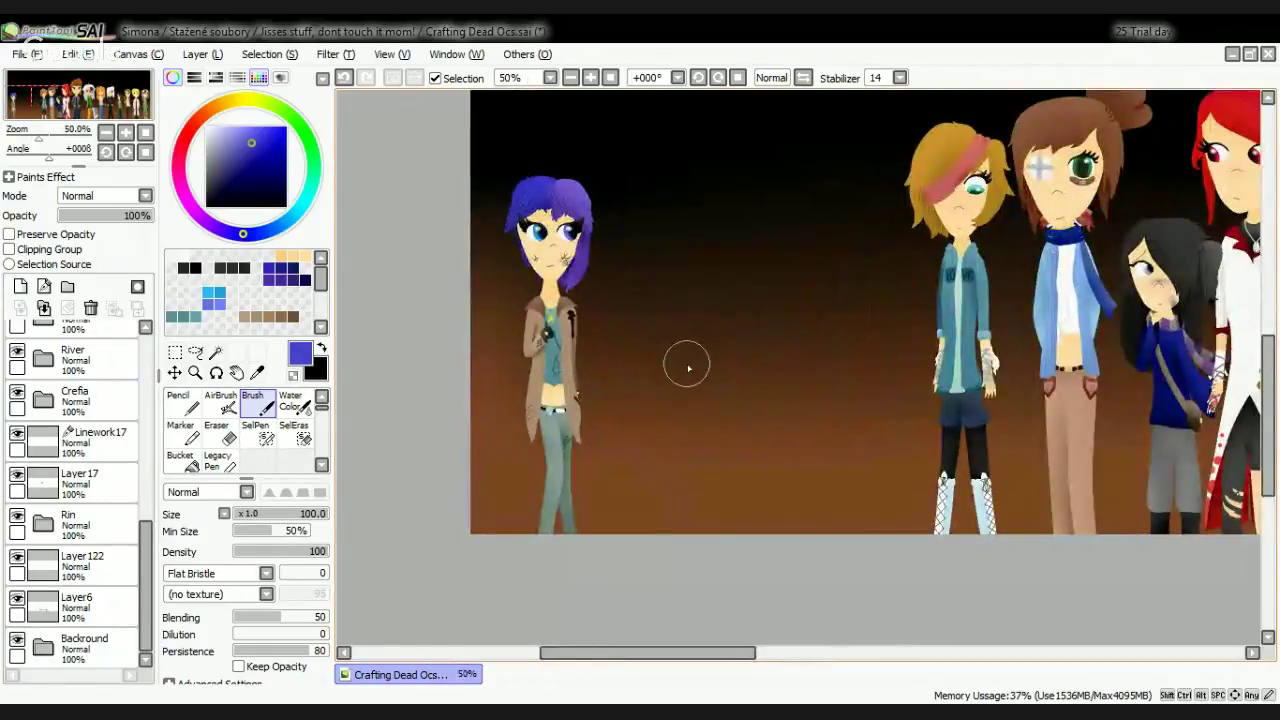
scroll(688, 368, down, 3)
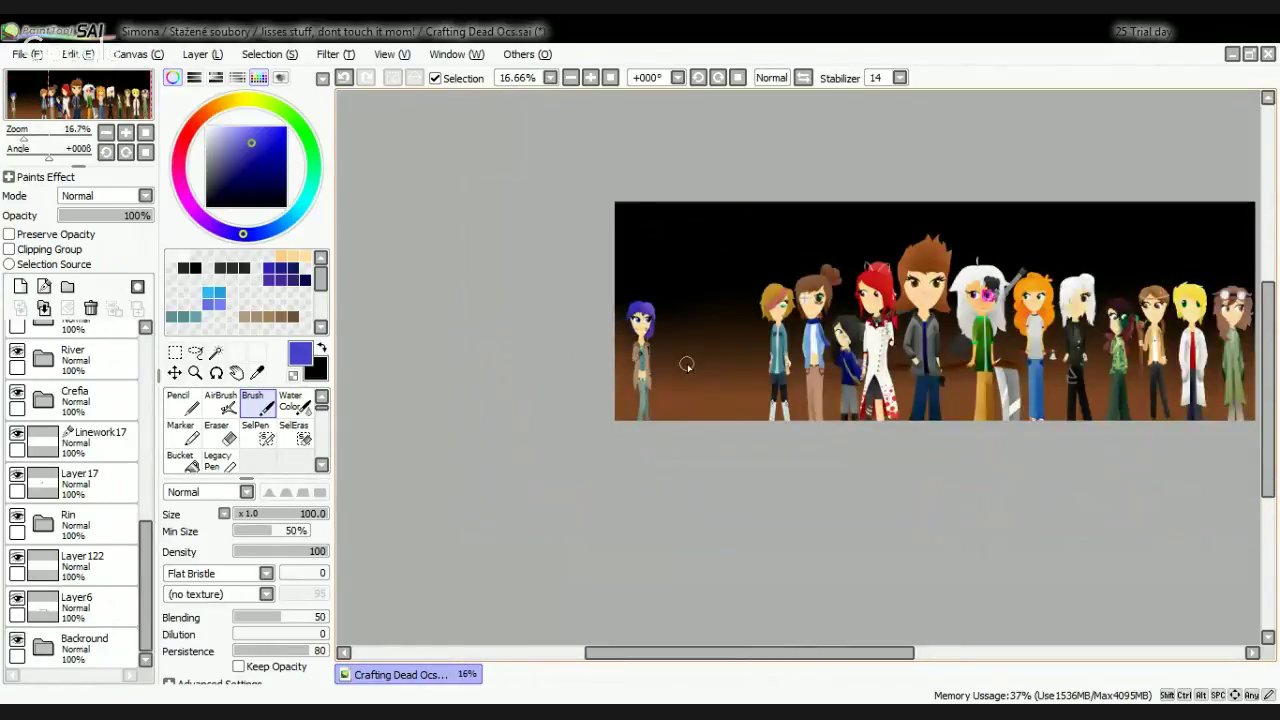
scroll(687, 365, down, 1)
scroll(687, 365, up, 4)
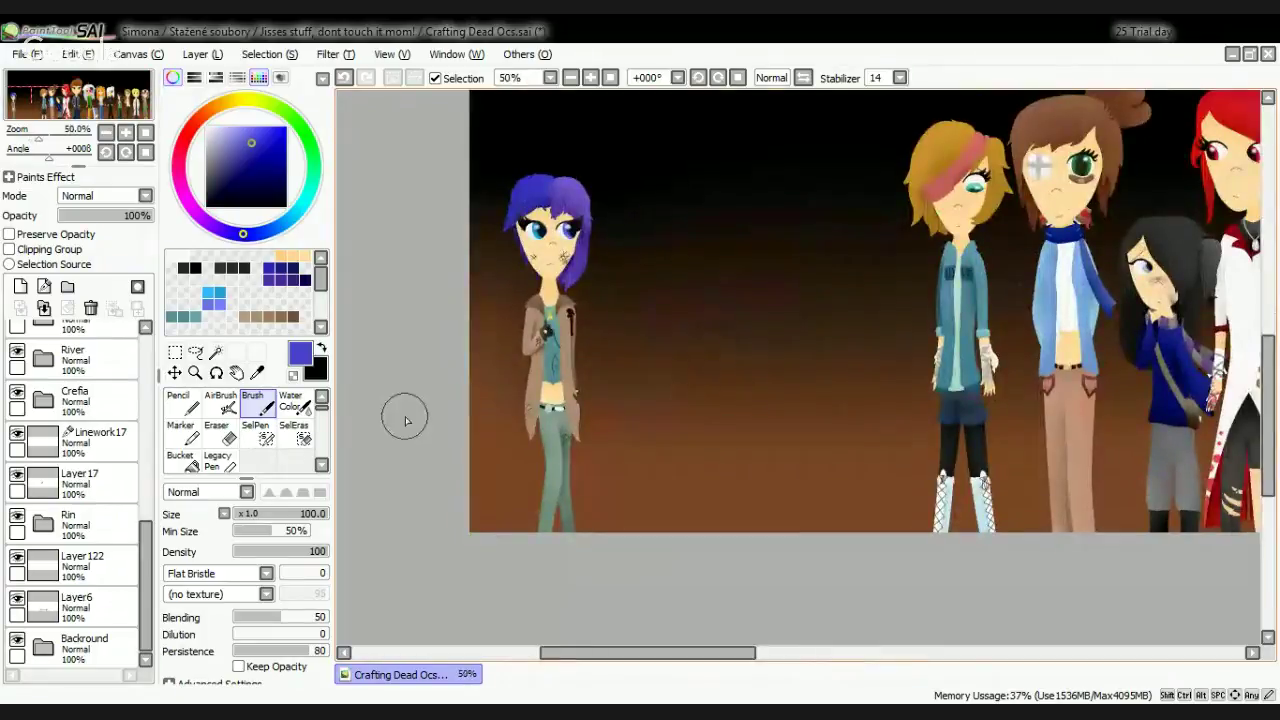
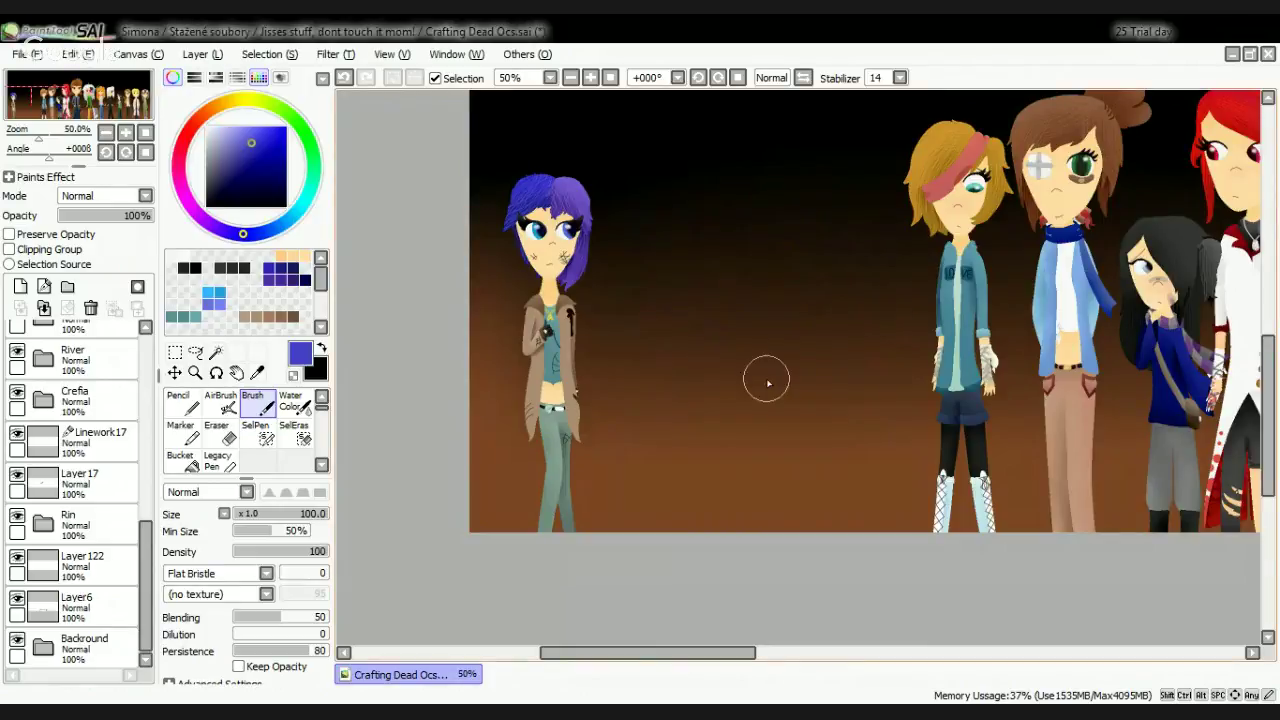
Step: Review the whole character lineup on the background and the character folders in the layer stack
scroll(766, 377, down, 2)
scroll(958, 389, up, 1)
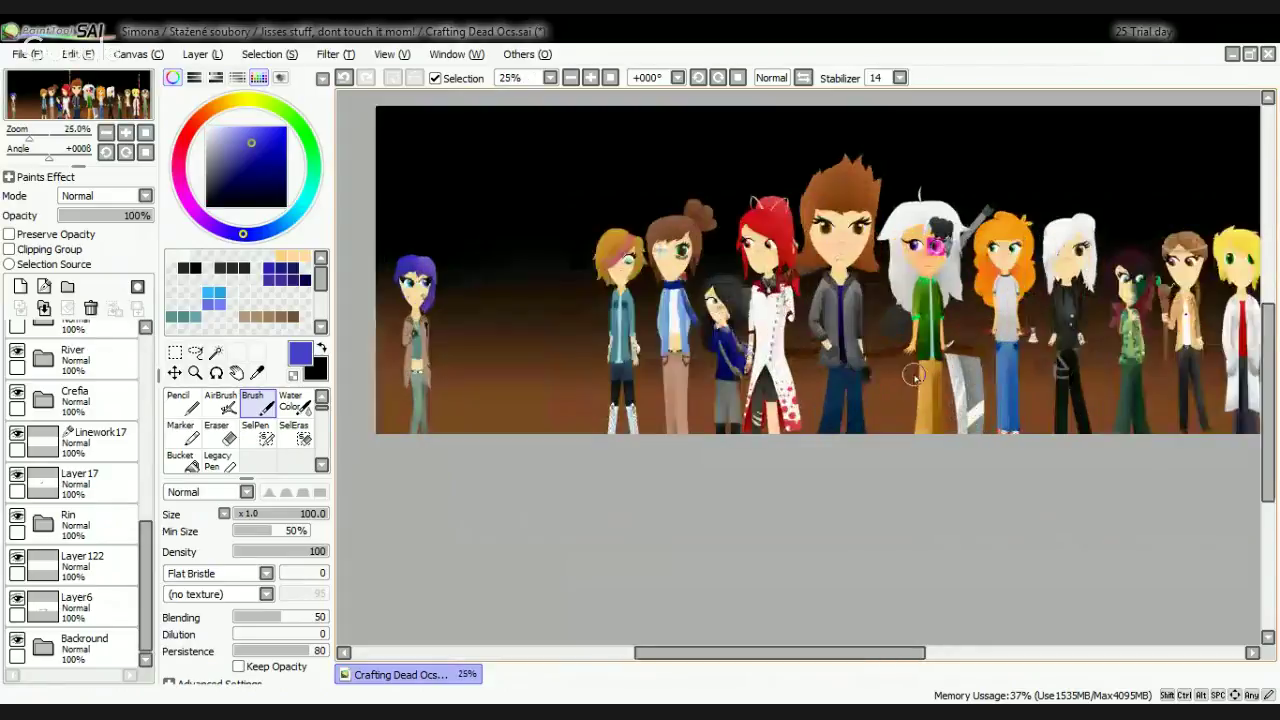
scroll(625, 266, up, 1)
scroll(625, 266, up, 1)
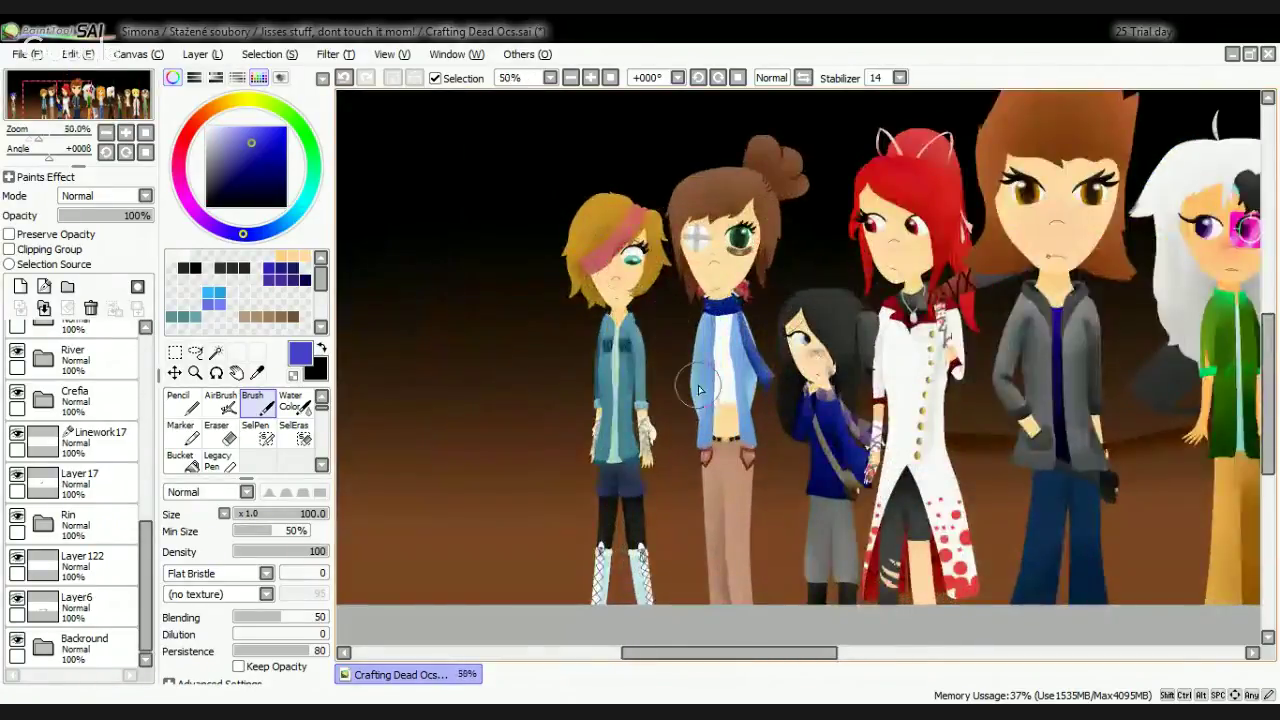
scroll(700, 385, down, 2)
scroll(784, 541, down, 1)
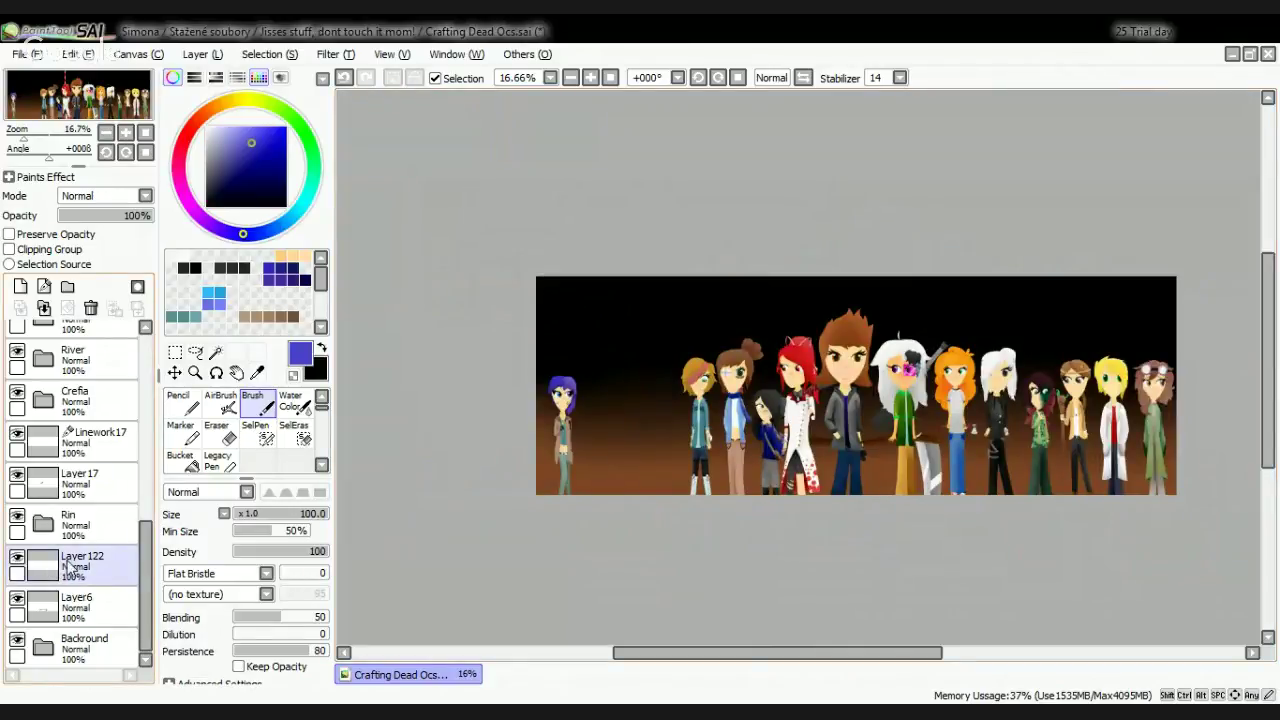
scroll(70, 568, up, 3)
scroll(70, 568, up, 5)
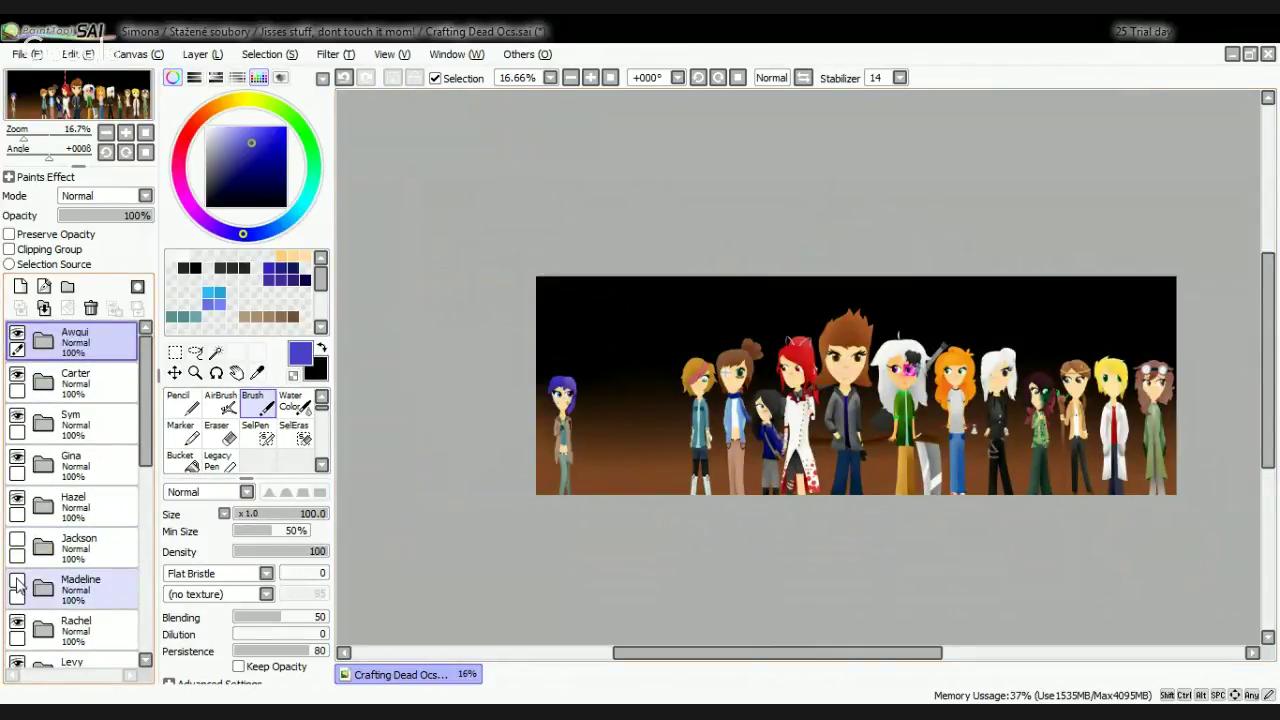
scroll(571, 491, up, 3)
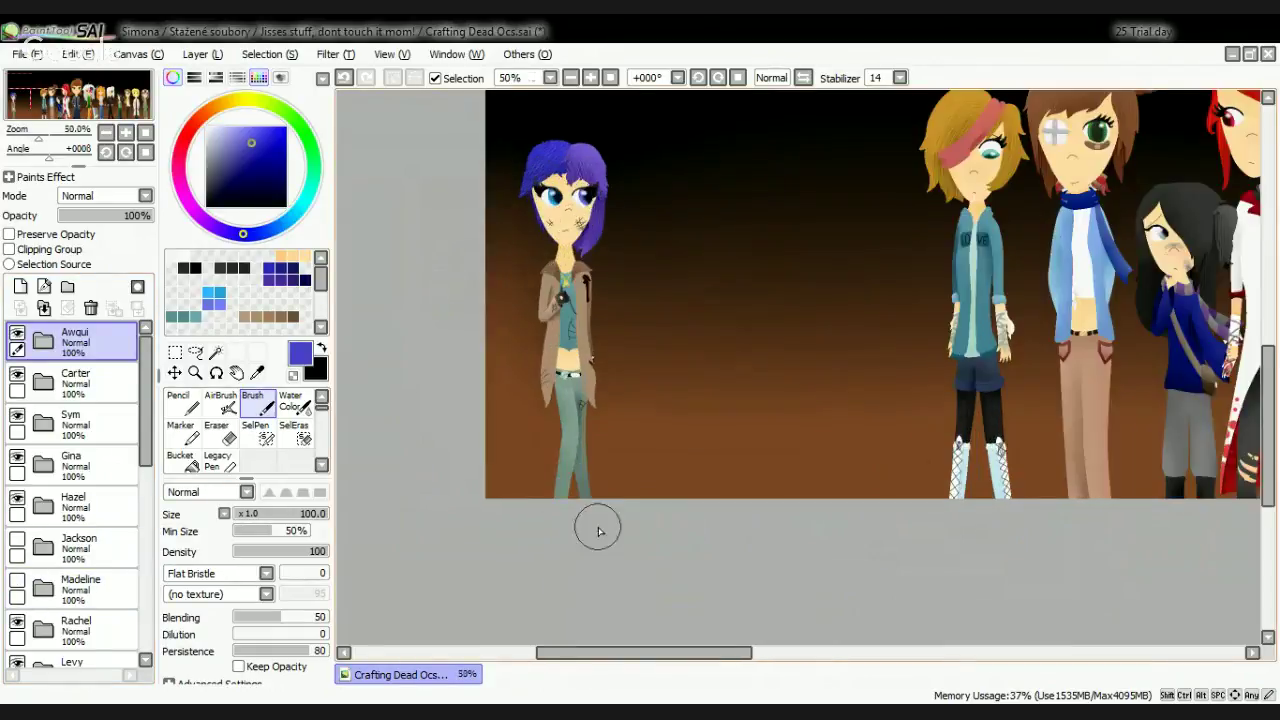
Step: Hide the Backround folder at the end of the layer stack
scroll(70, 560, down, 10)
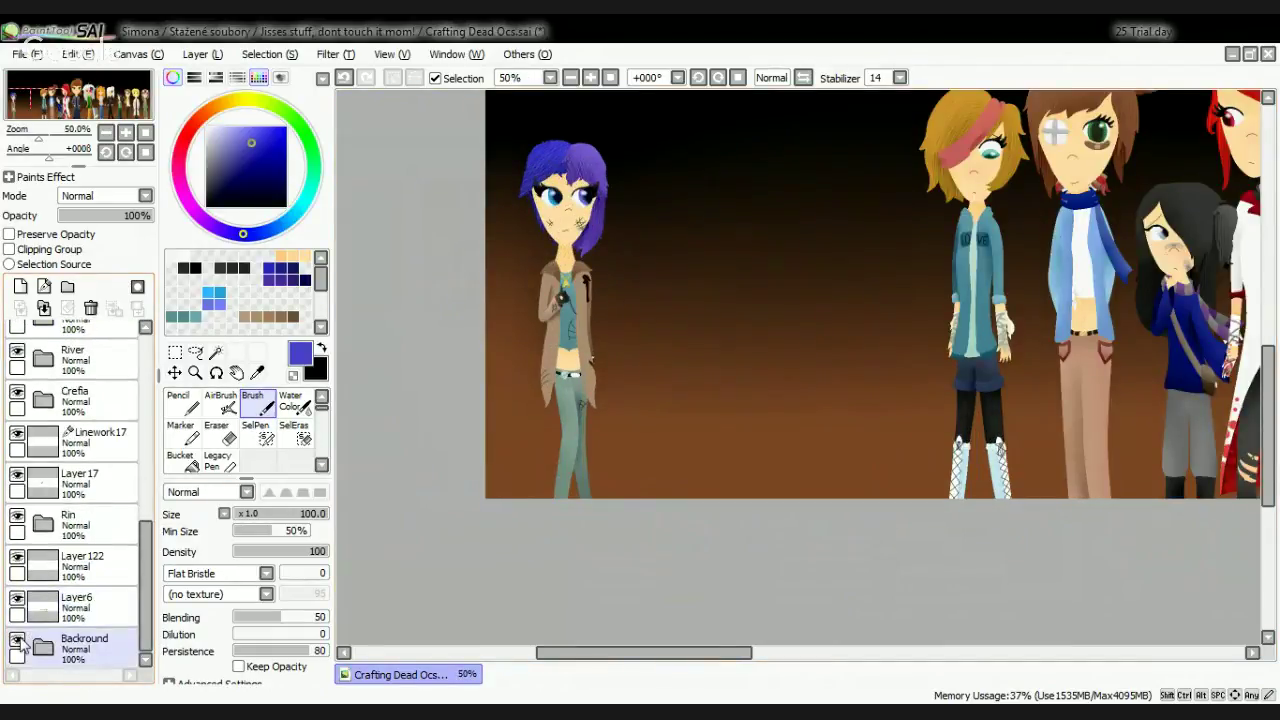
click(17, 640)
scroll(70, 580, up, 10)
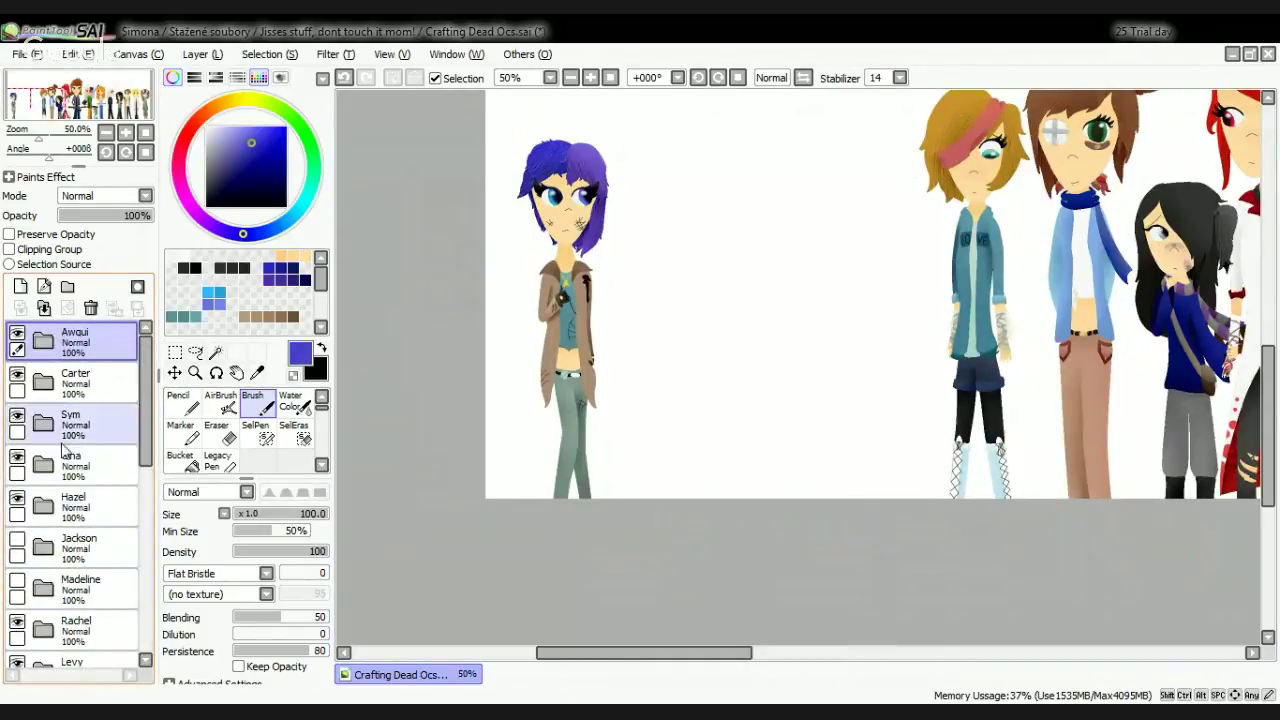
Step: Show the hidden Madeline folder and expand it to list its layers
click(17, 580)
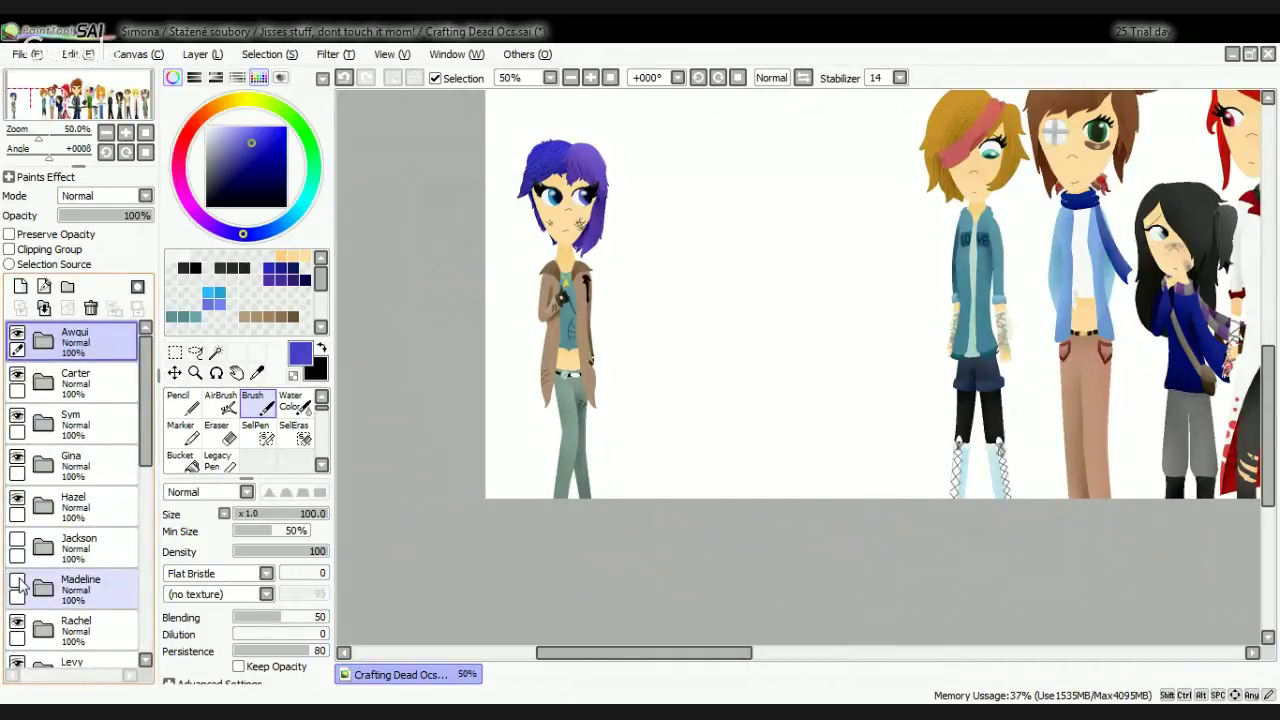
click(17, 580)
scroll(642, 449, down, 1)
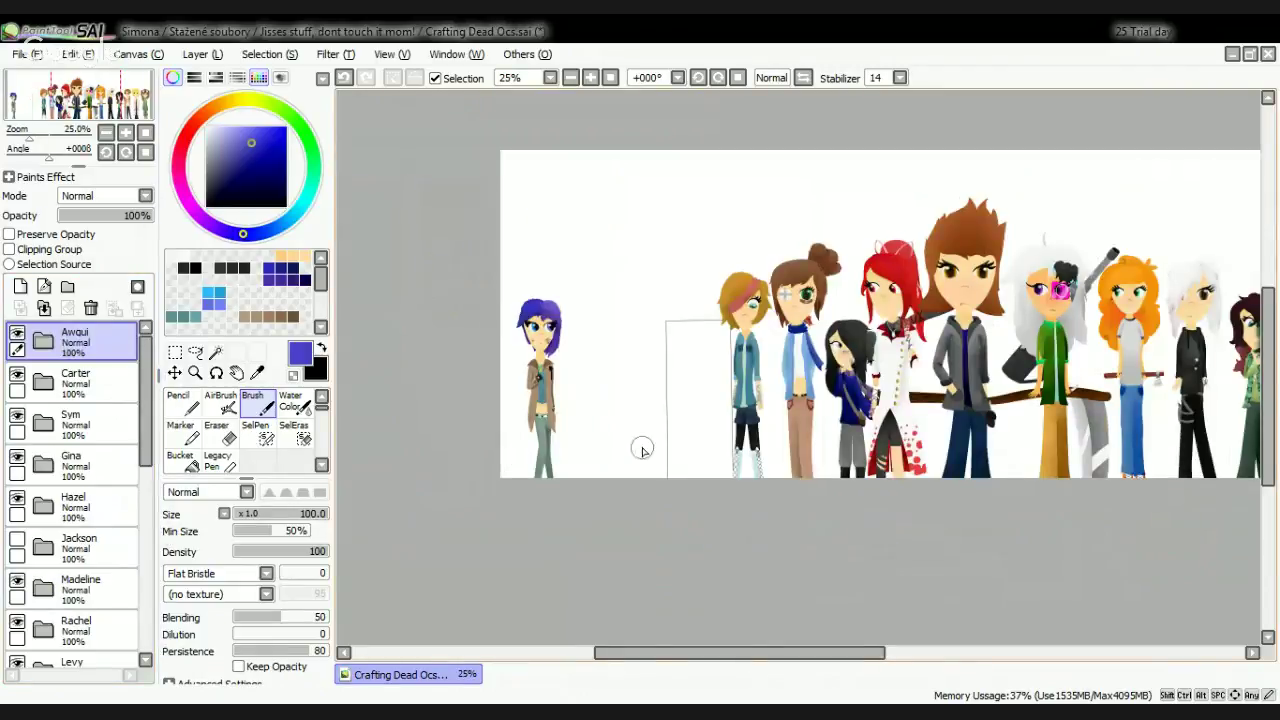
scroll(642, 449, up, 1)
click(43, 587)
scroll(70, 590, down, 3)
Step: Clear the contents of the linework layer inside the Madeline folder
click(72, 564)
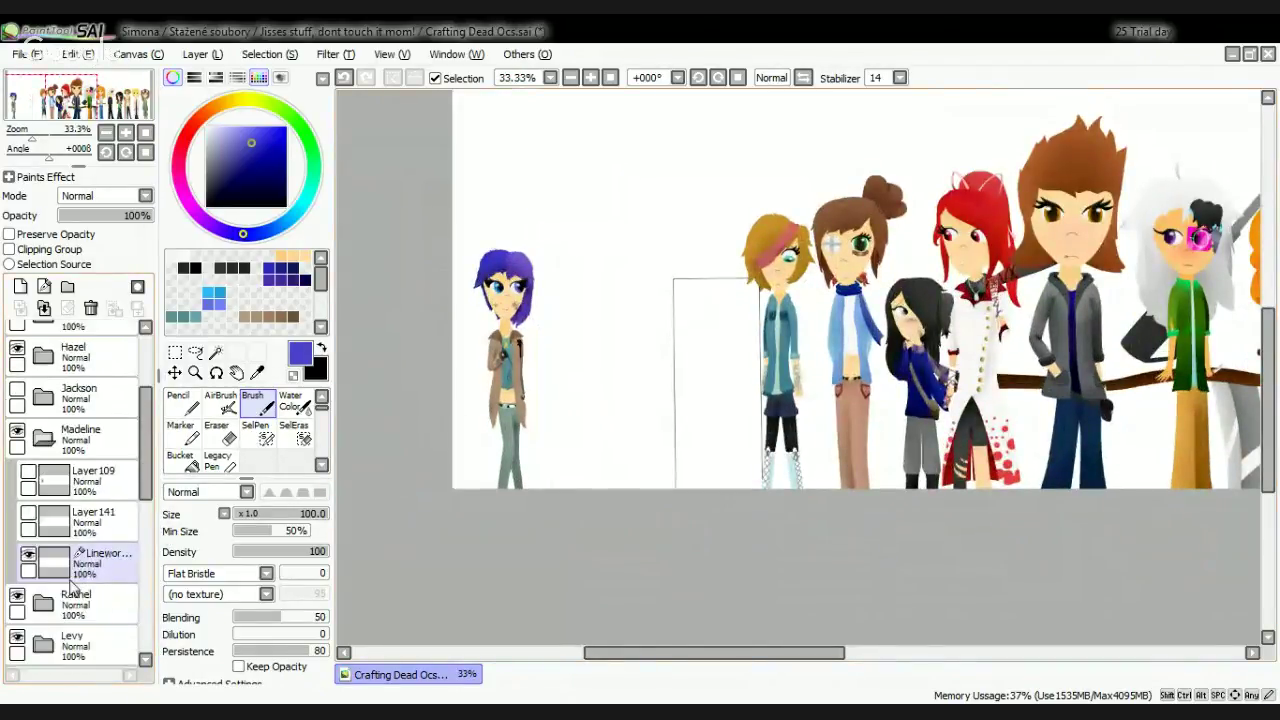
click(106, 566)
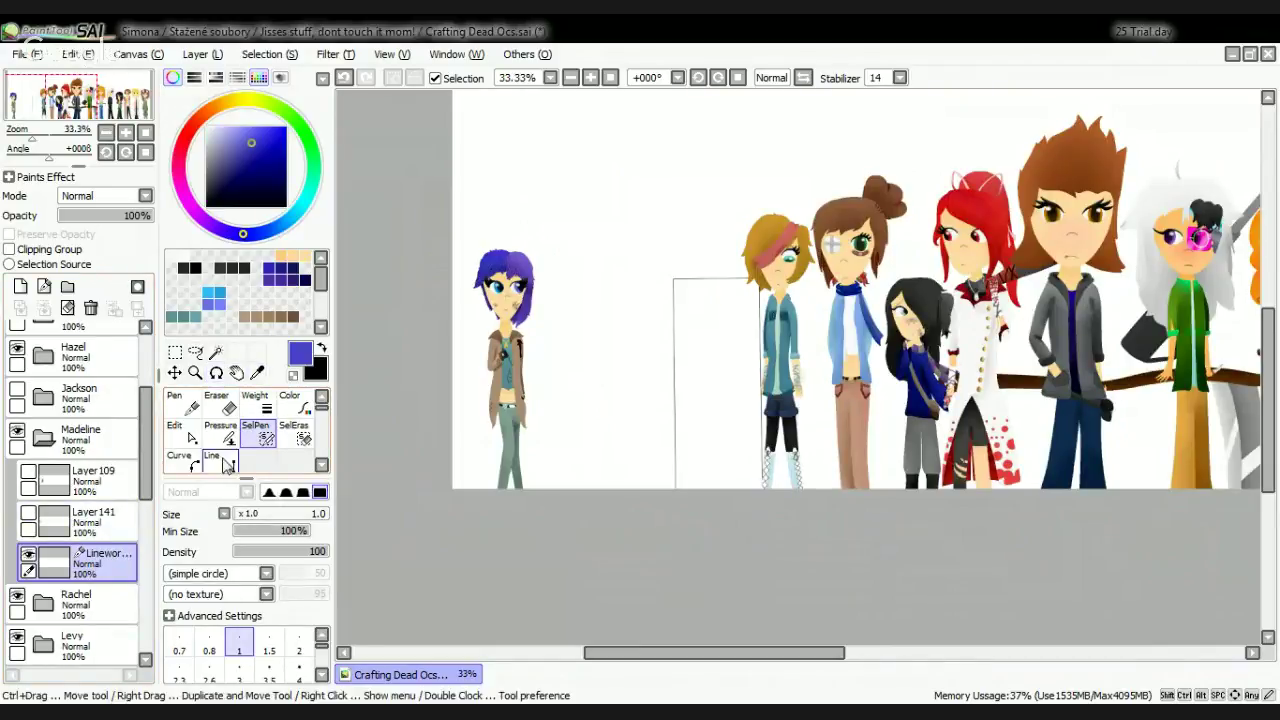
click(68, 309)
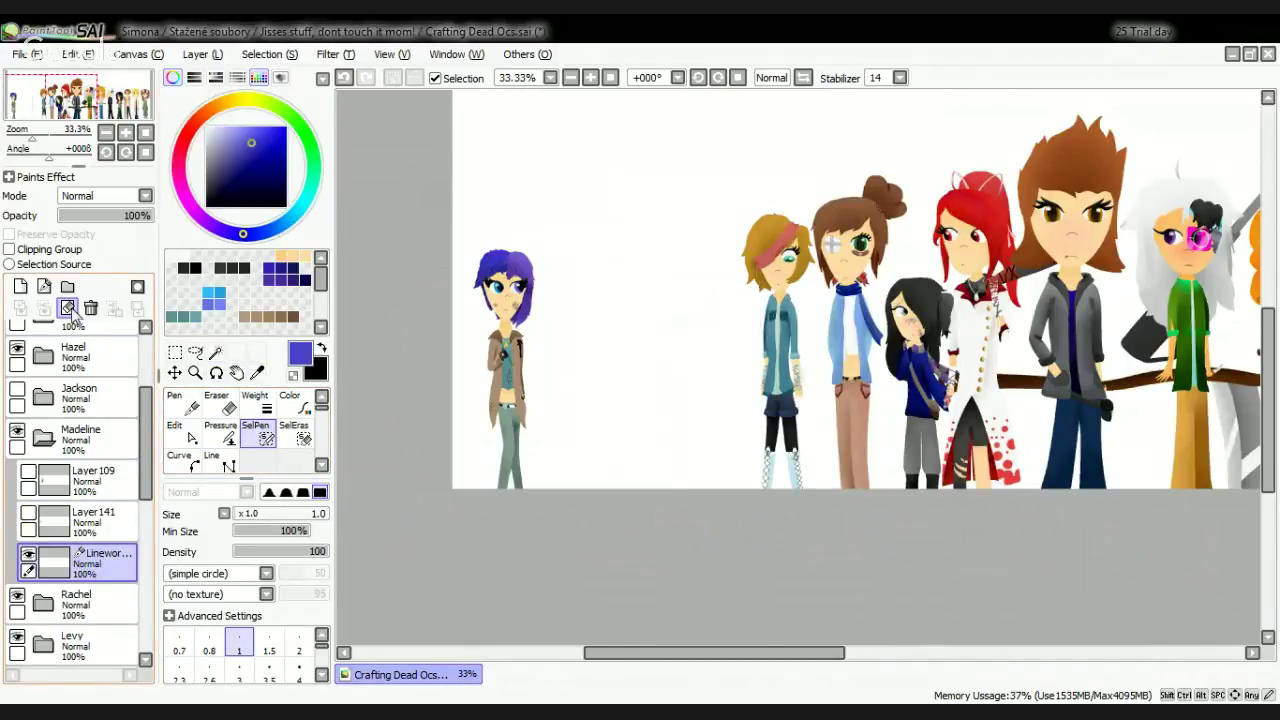
Step: Activate Layer109 in the Madeline folder and show the reference images on Layer109 and Layer141
click(97, 478)
click(28, 472)
click(28, 513)
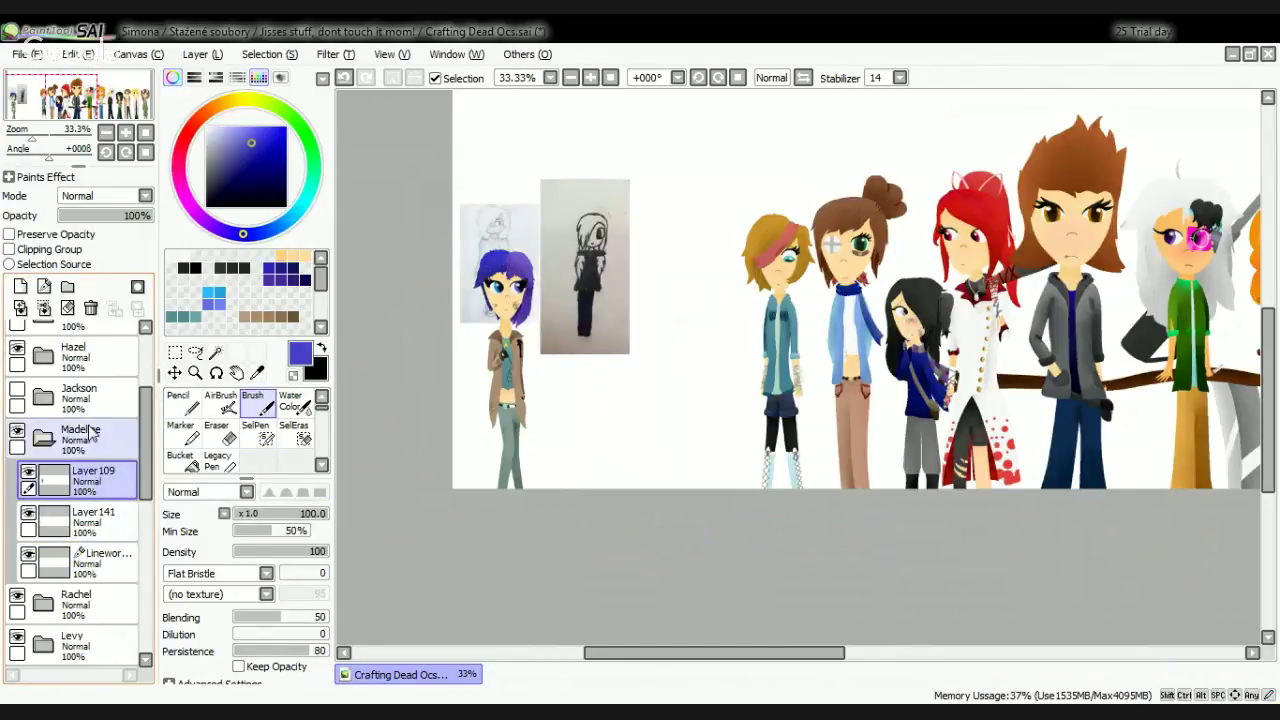
Step: Move the Awqui folder from the head of the layer stack to between the Madeline and Rachel folders
scroll(72, 458, up, 3)
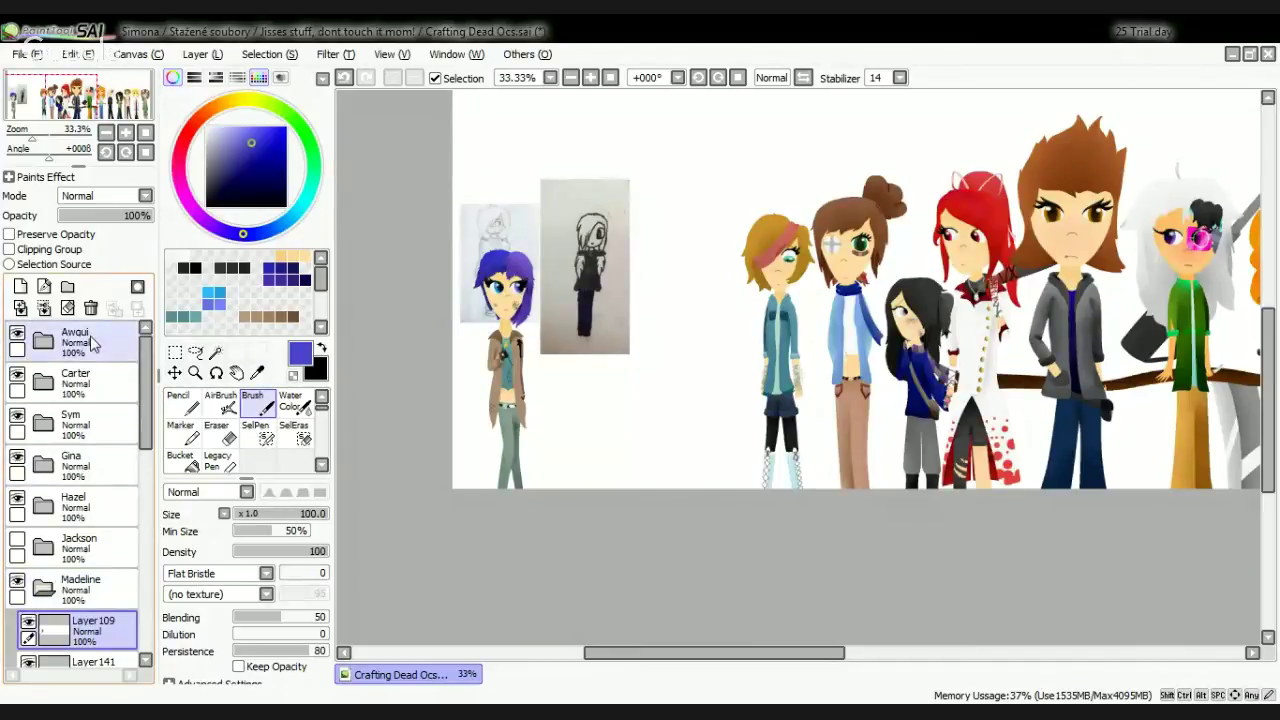
mouse_move(92, 343)
mouse_down()
mouse_move(104, 552)
mouse_move(121, 560)
mouse_move(95, 624)
mouse_up()
scroll(119, 561, down, 4)
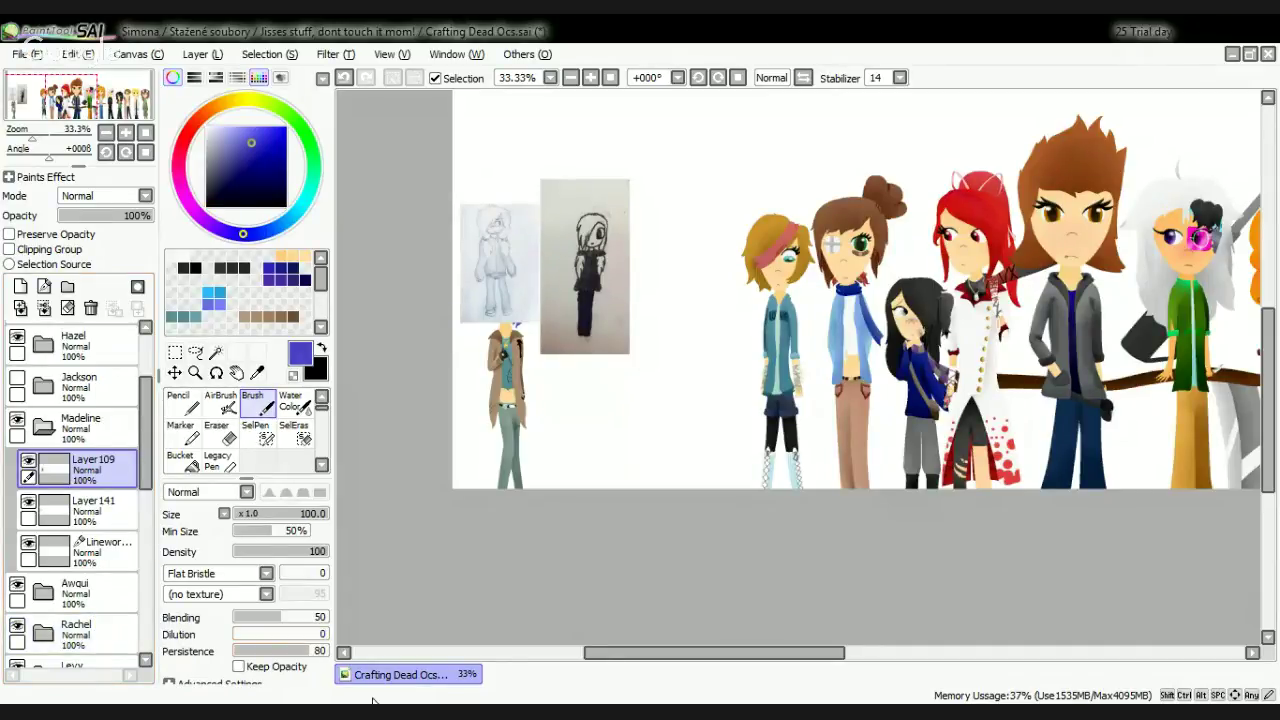
click(224, 708)
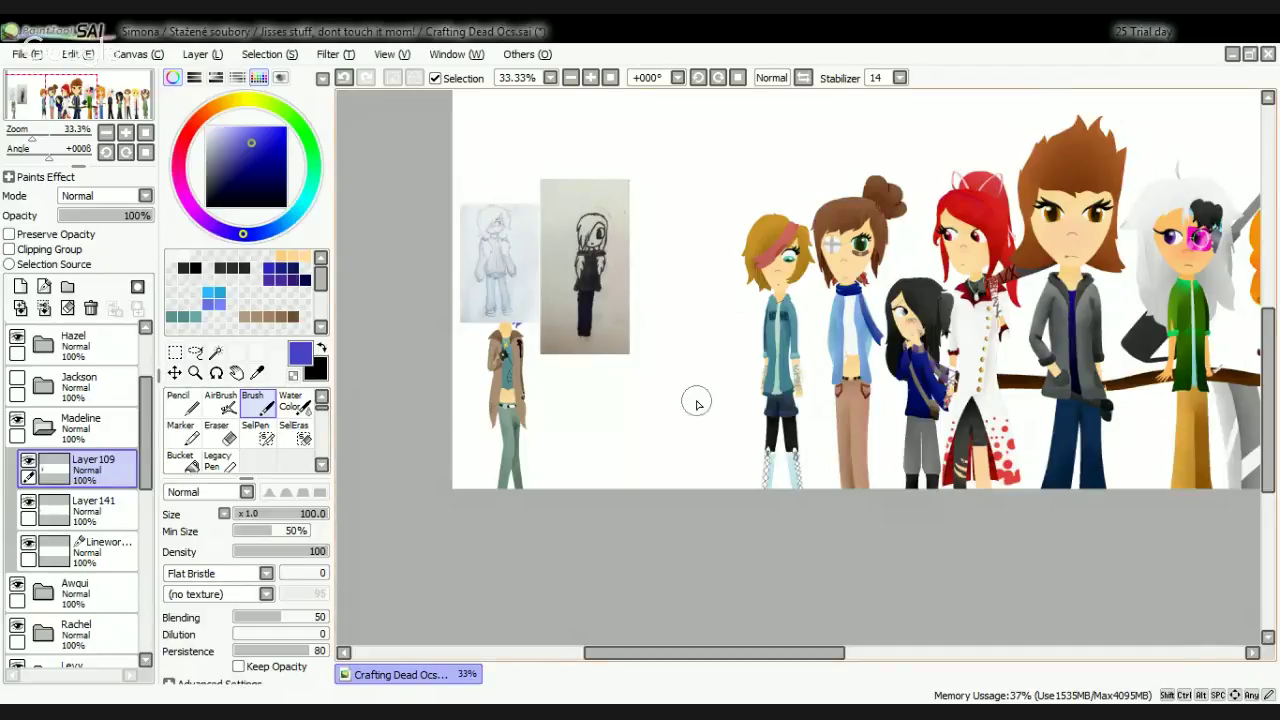
Step: Activate the Madeline folder's linework layer and remove the dark blue and purple swatches from the colour palette
scroll(694, 400, up, 1)
click(100, 556)
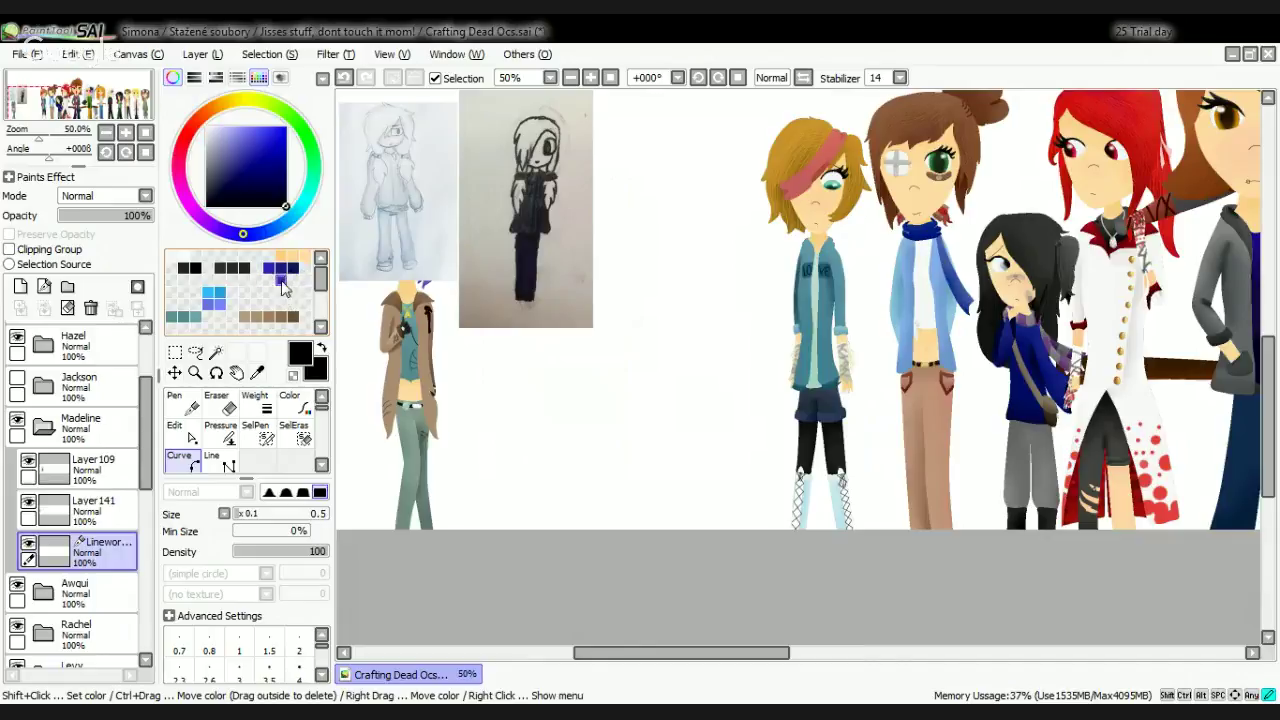
click(290, 282)
right_click(281, 269)
click(278, 282)
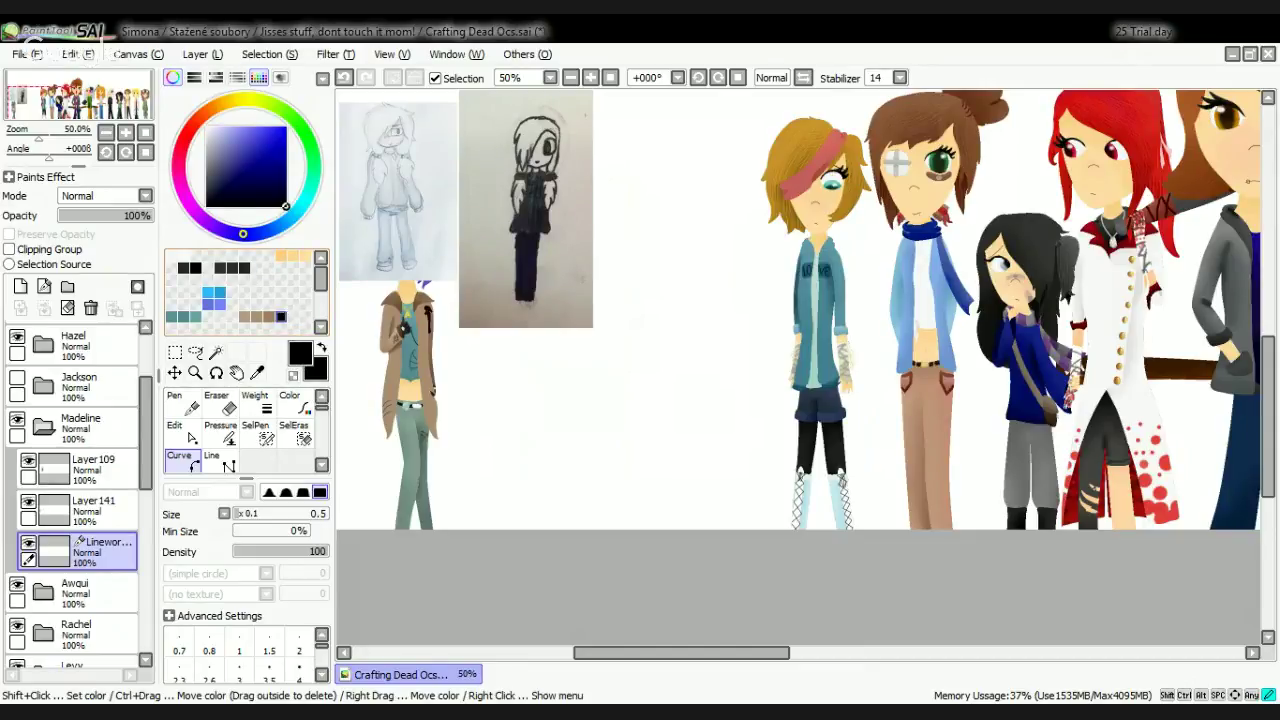
Step: Clear the dark grey, bright blue, periwinkle, teal and most brown swatches from the colour palette
drag(281, 317, 269, 317)
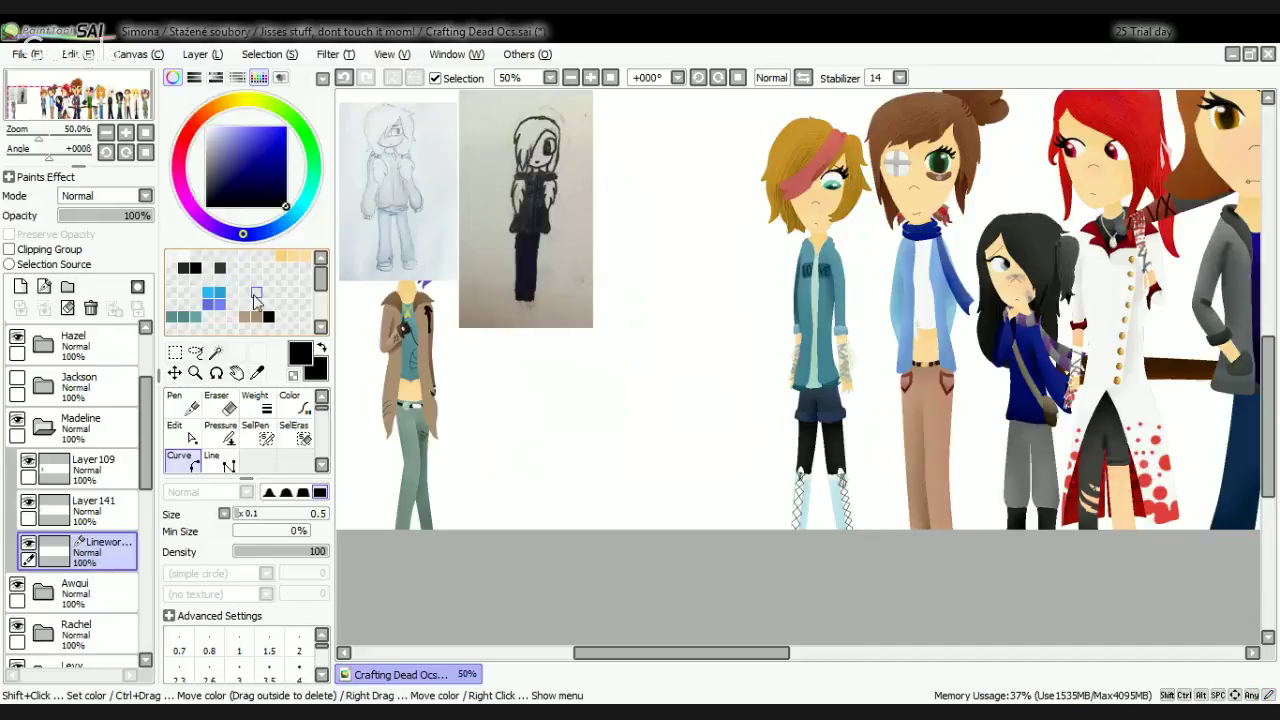
drag(220, 293, 208, 293)
click(207, 292)
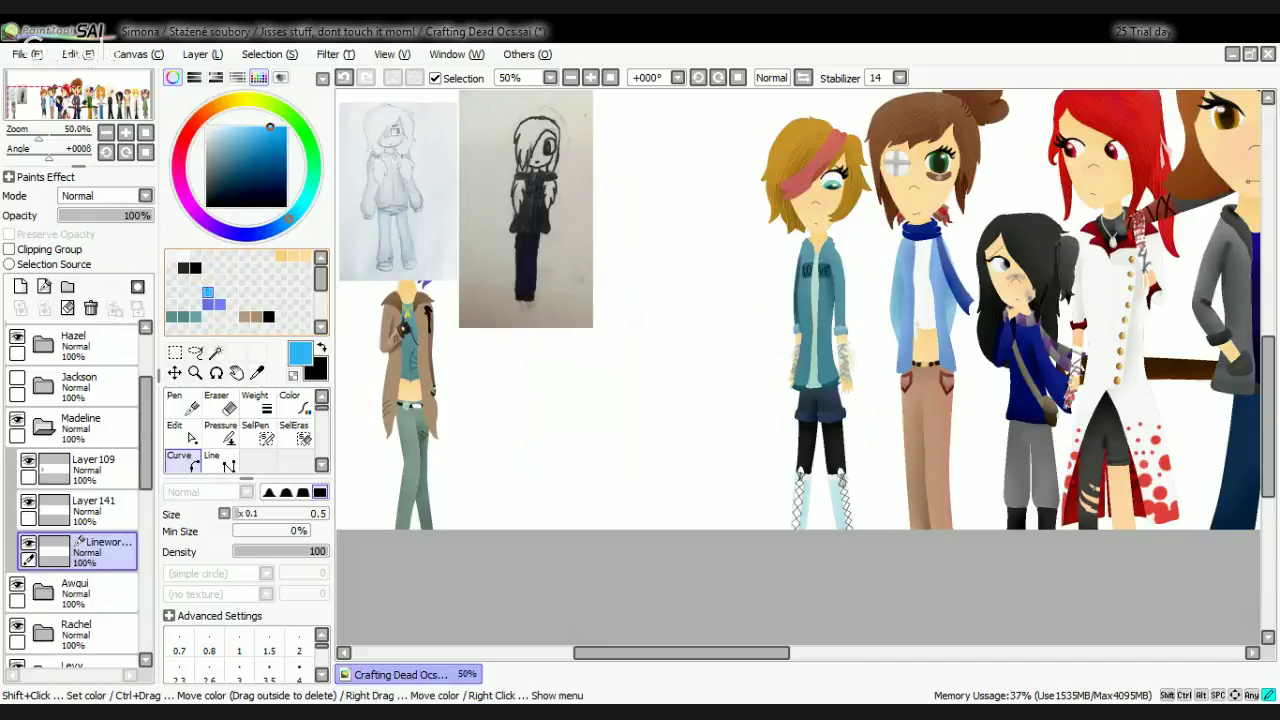
drag(207, 292, 325, 695)
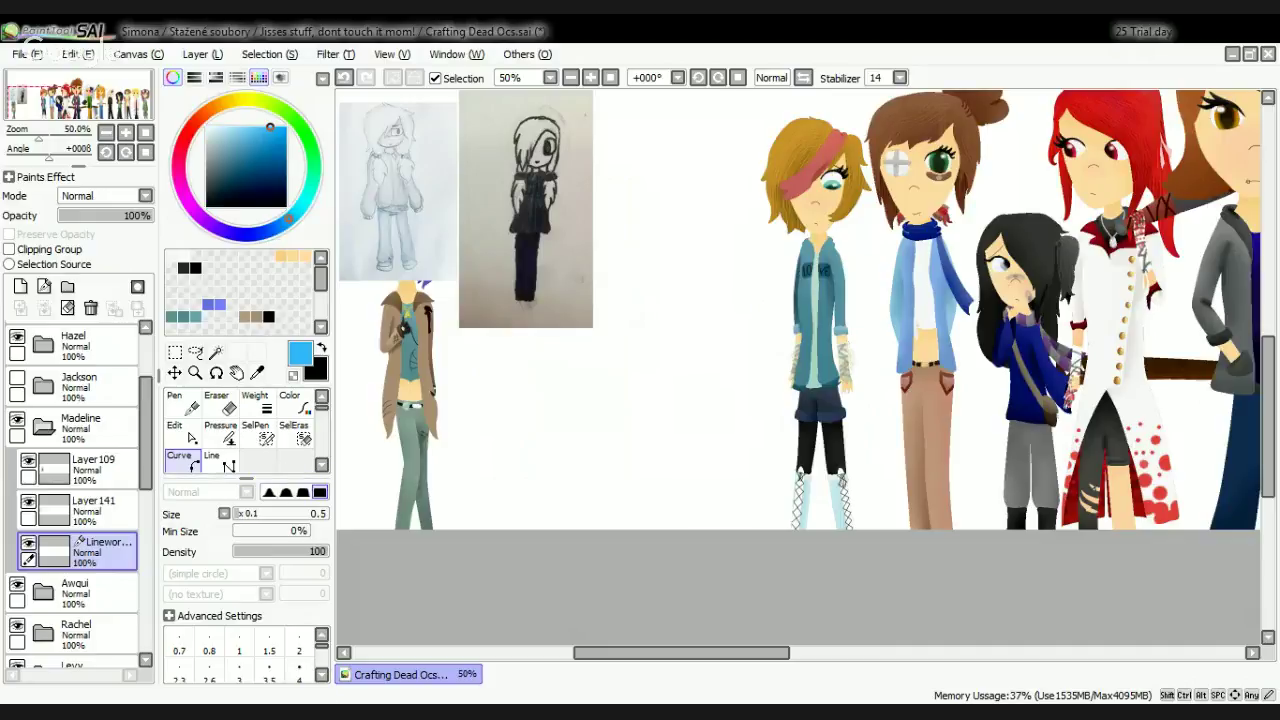
key(alt+Tab)
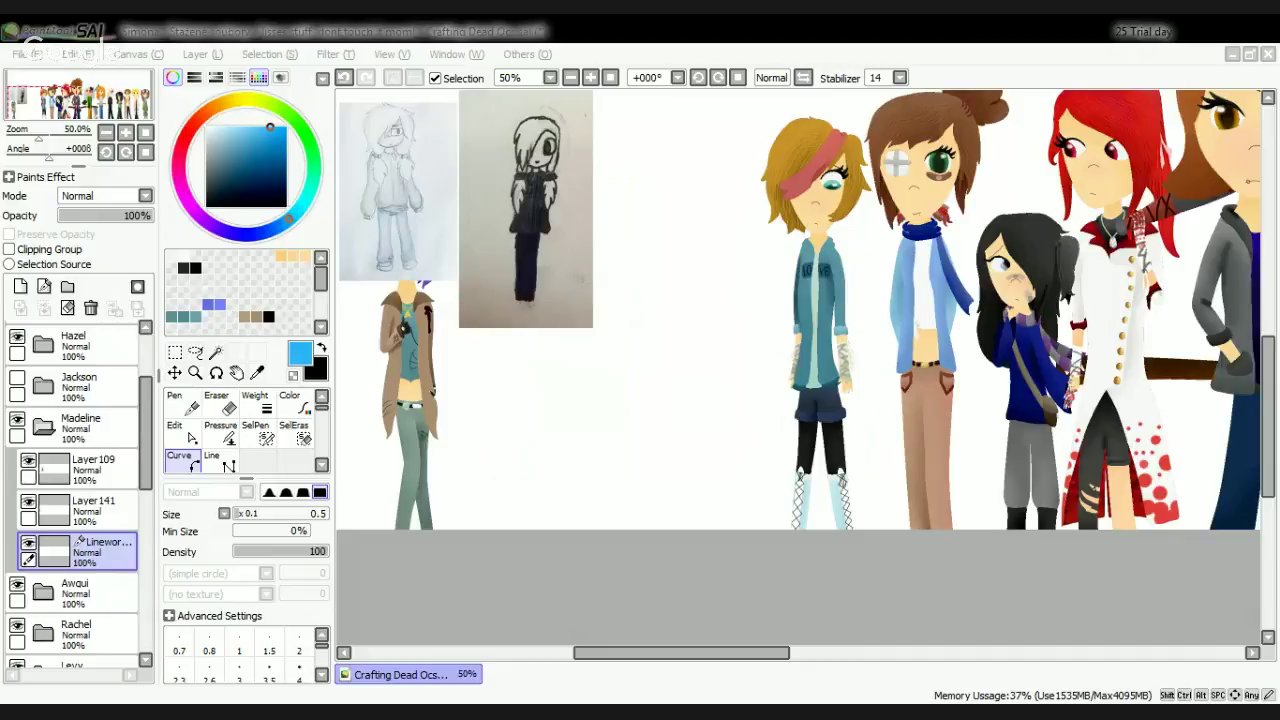
key(alt+Tab)
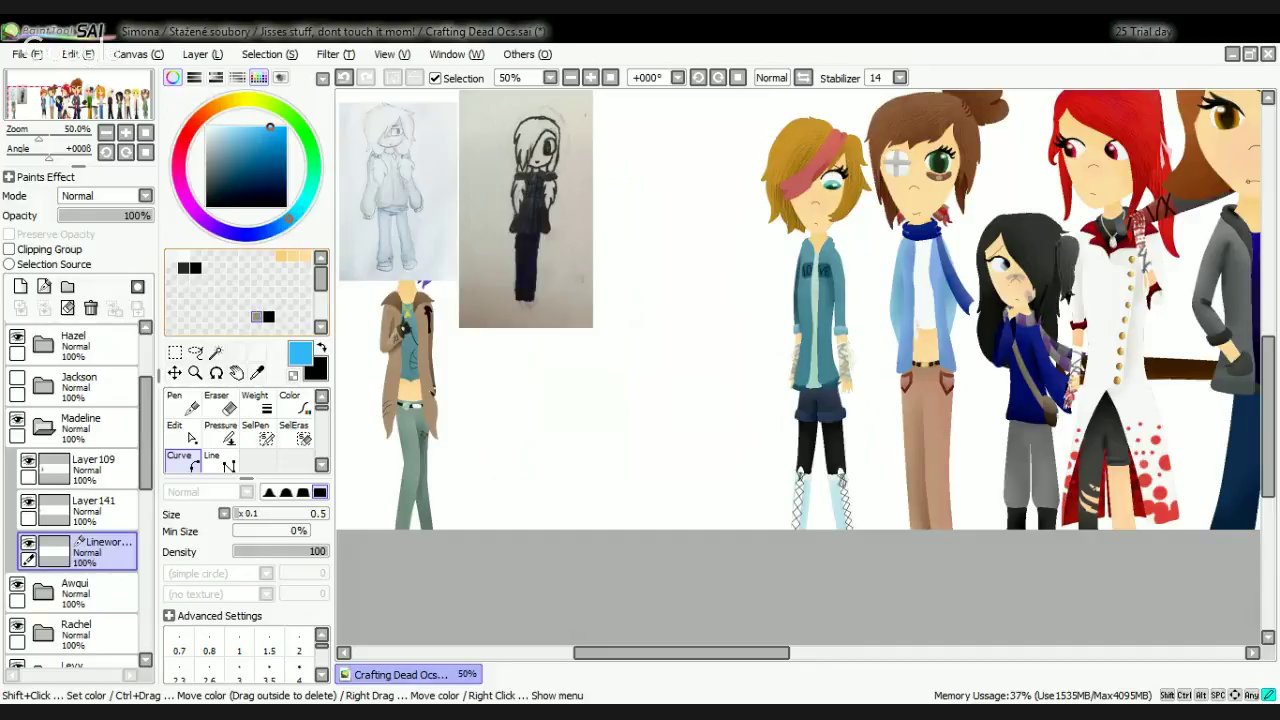
Step: Remove the grey-green and yellow swatches further down the palette and pick black as the drawing colour
scroll(250, 295, down, 2)
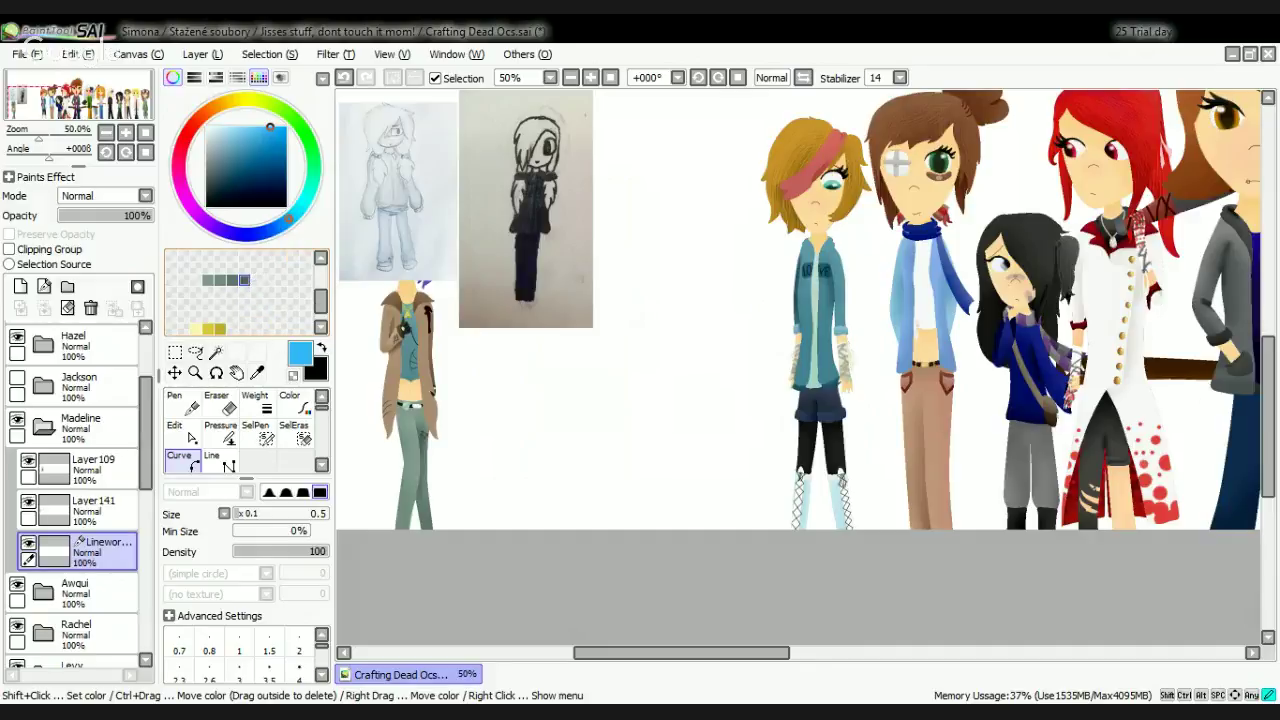
shift+click(244, 281)
drag(244, 281, 269, 335)
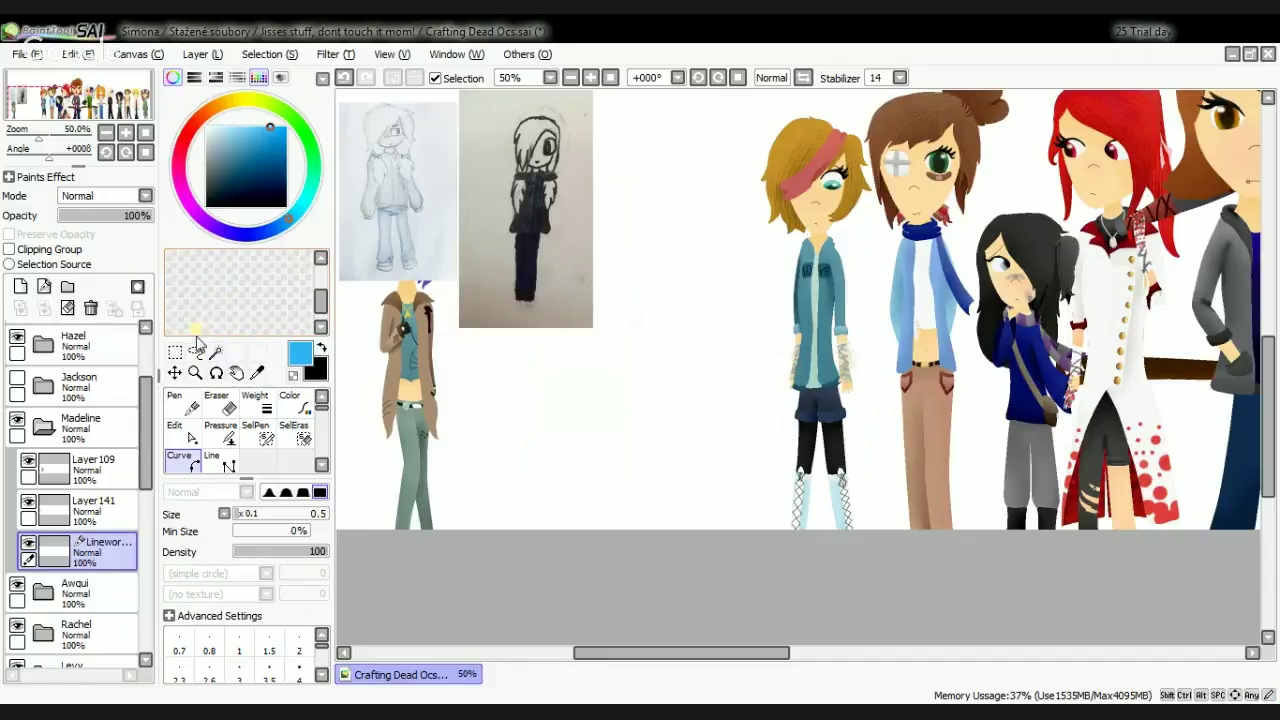
scroll(217, 312, down, 2)
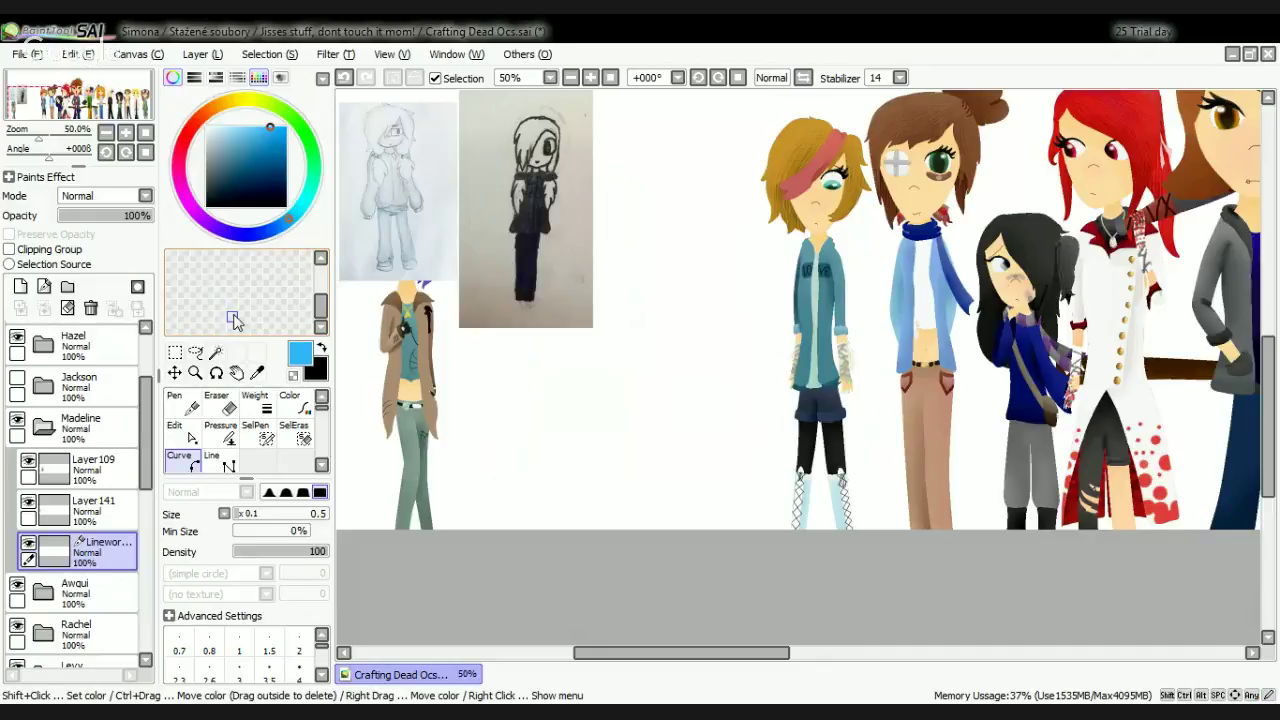
scroll(222, 316, up, 1)
click(184, 267)
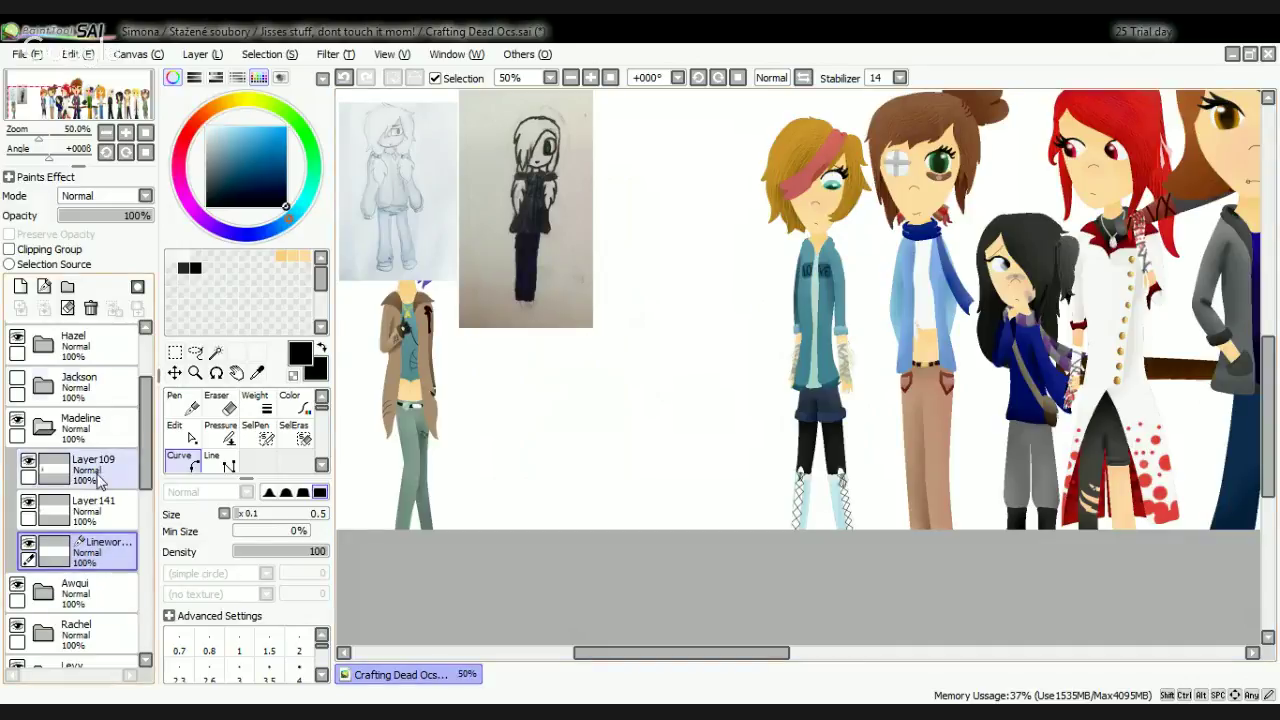
Step: Activate and expand the Awqui folder, and hide the Madeline folder above it
scroll(103, 577, down, 1)
click(95, 566)
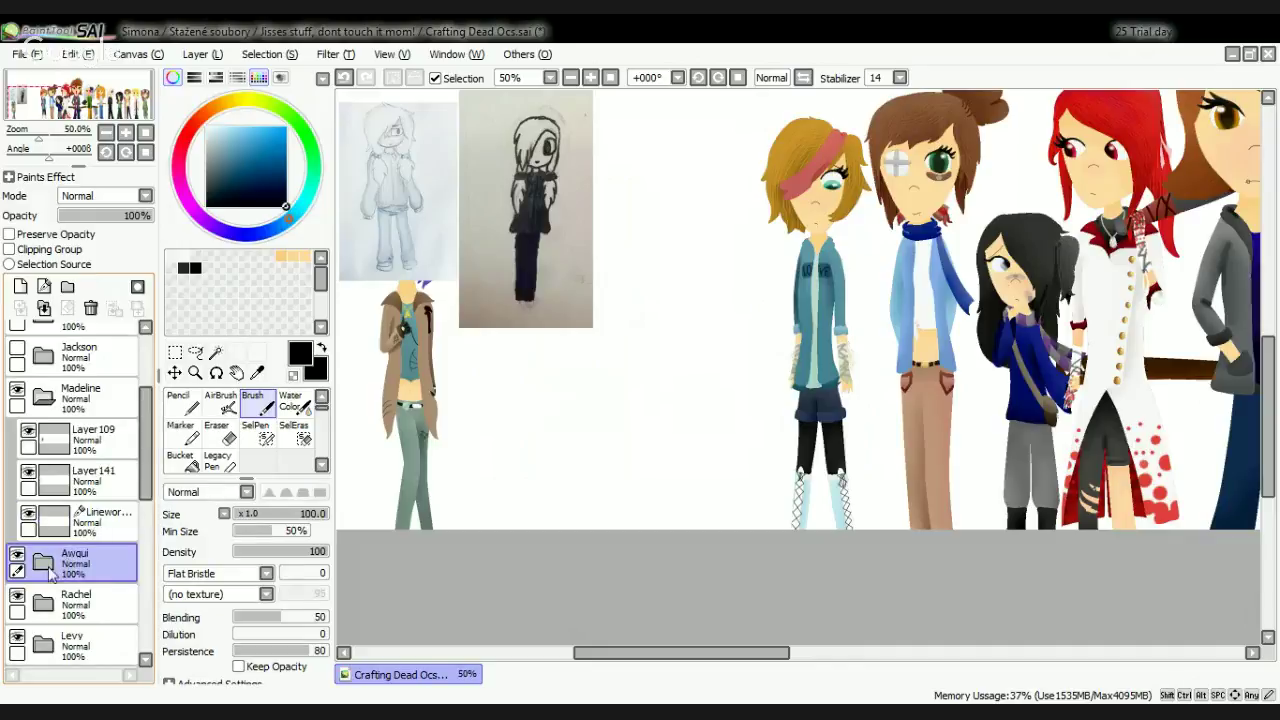
click(48, 568)
scroll(70, 520, down, 3)
scroll(72, 475, up, 6)
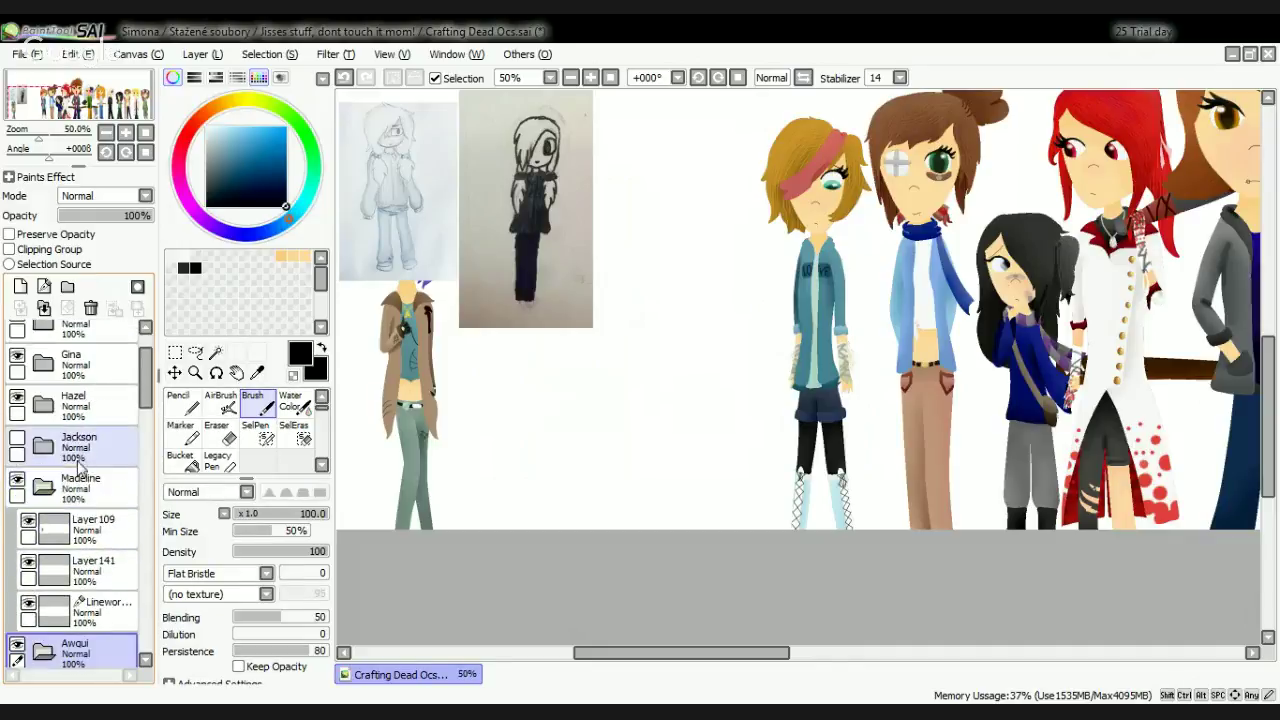
click(18, 480)
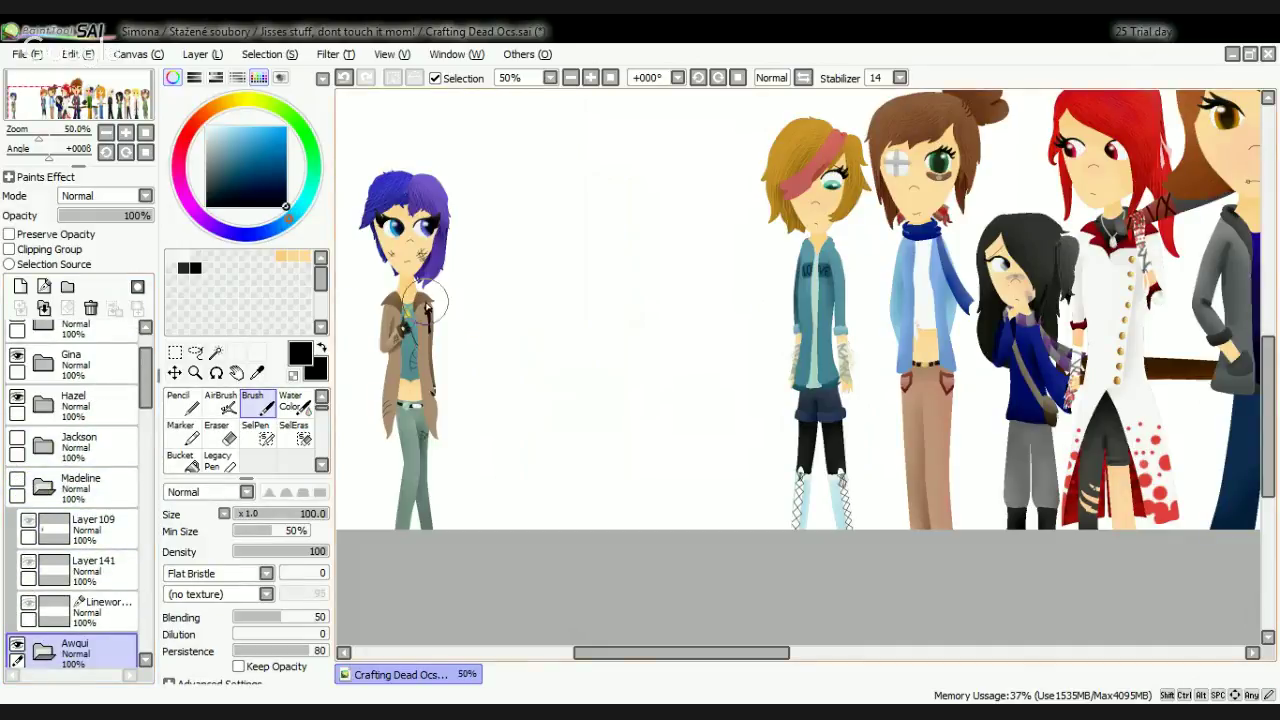
scroll(388, 282, up, 2)
scroll(420, 288, down, 2)
scroll(466, 276, up, 2)
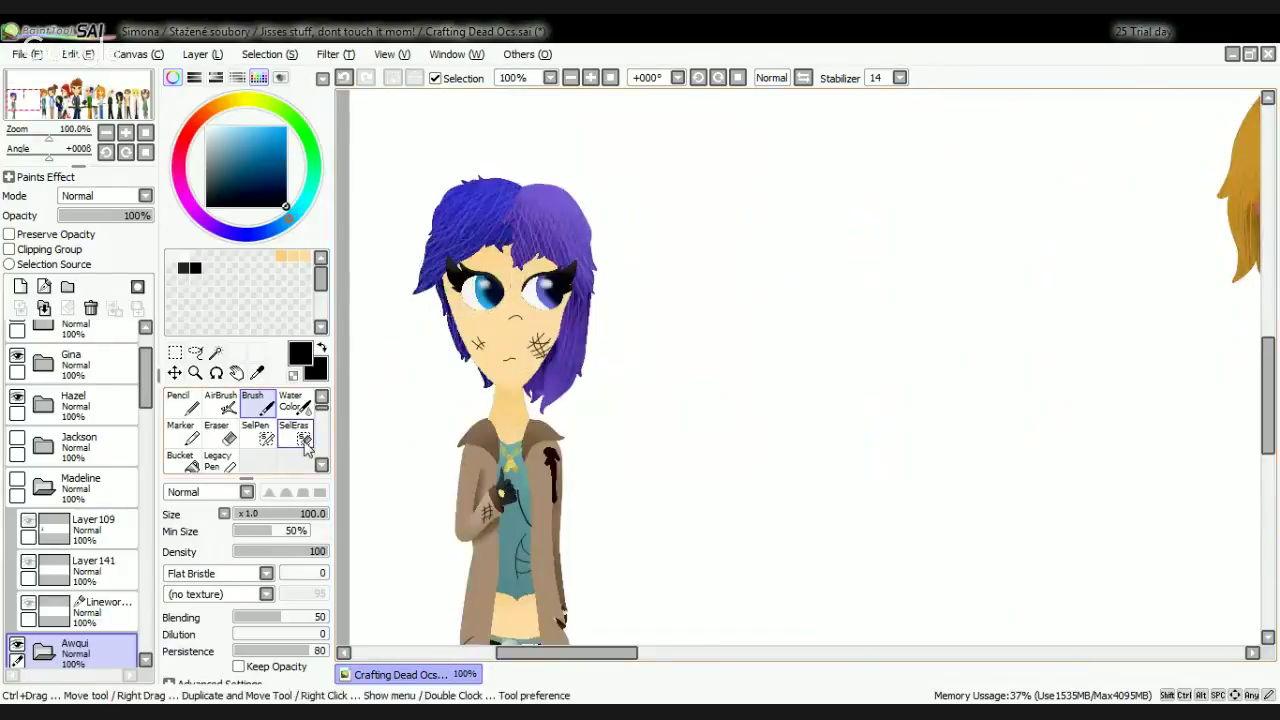
Step: Create a new layer set directly above Layer165 inside the Awqui folder
scroll(90, 570, down, 10)
click(95, 585)
scroll(95, 585, up, 4)
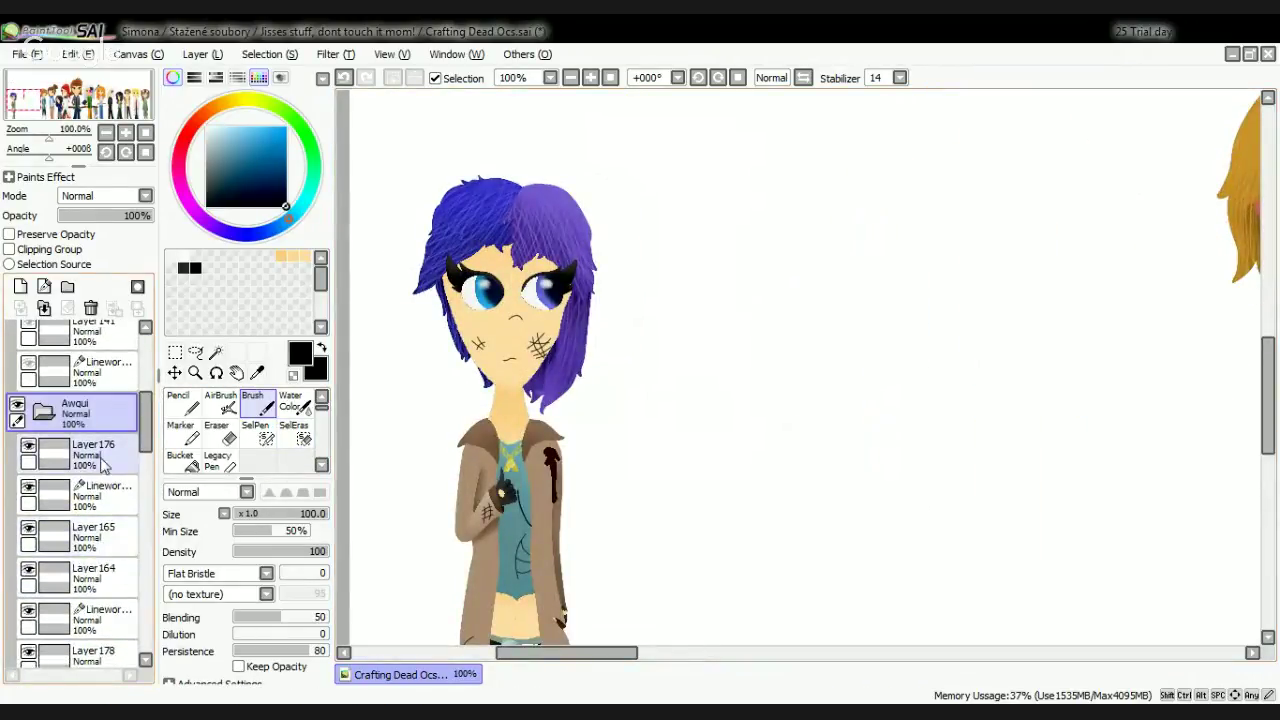
click(104, 541)
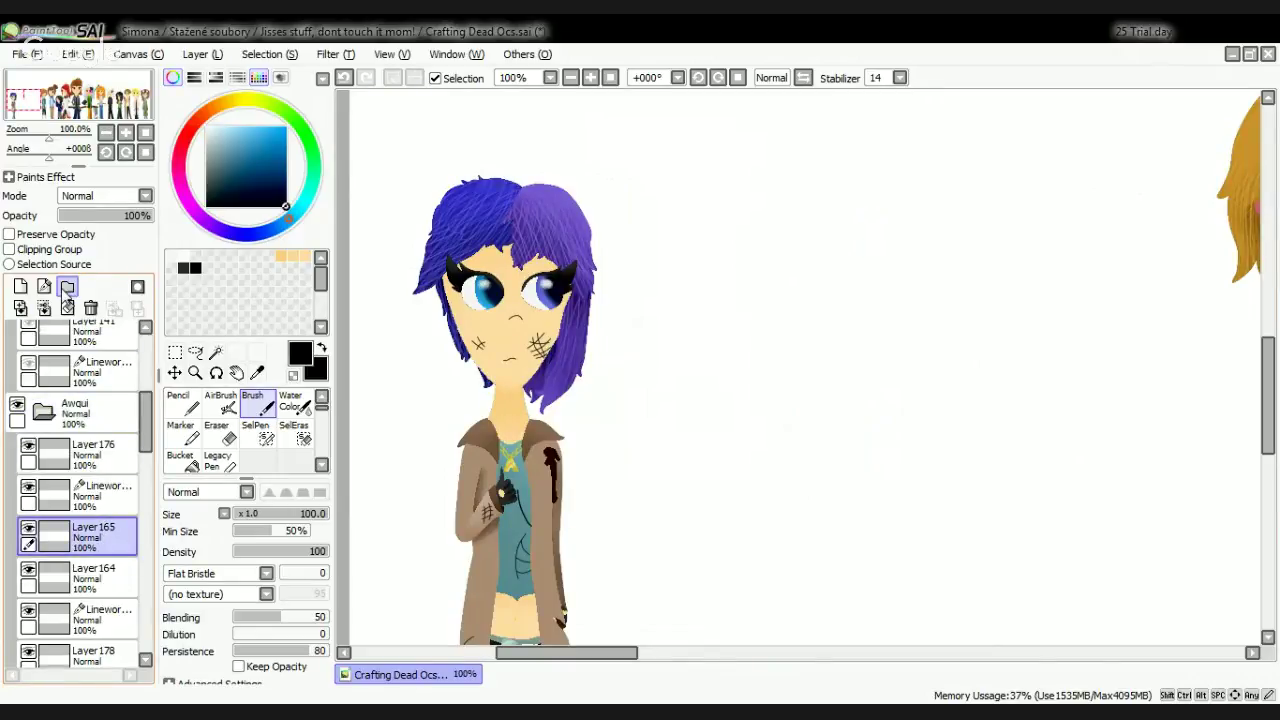
click(67, 288)
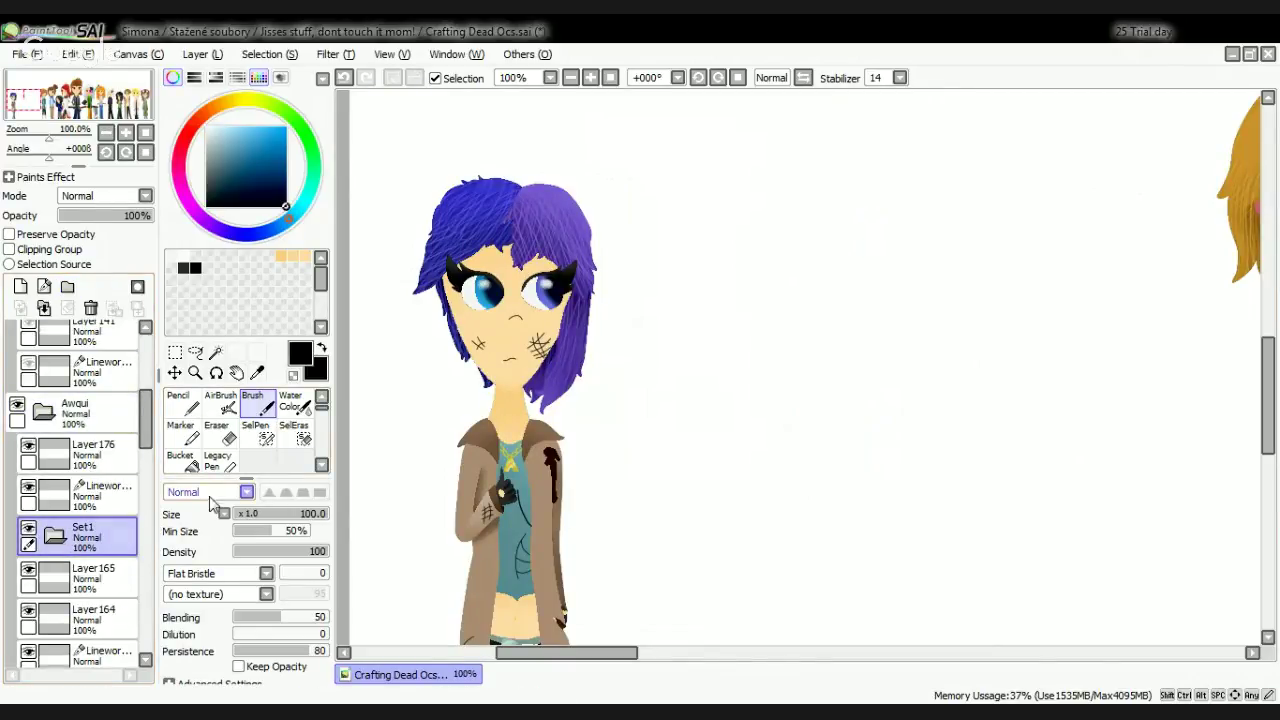
Step: Move the face linework layer, Layer164 and Layer165 into Set1, stacked with Layer165 on top and the linework at the bottom
scroll(95, 565, down, 4)
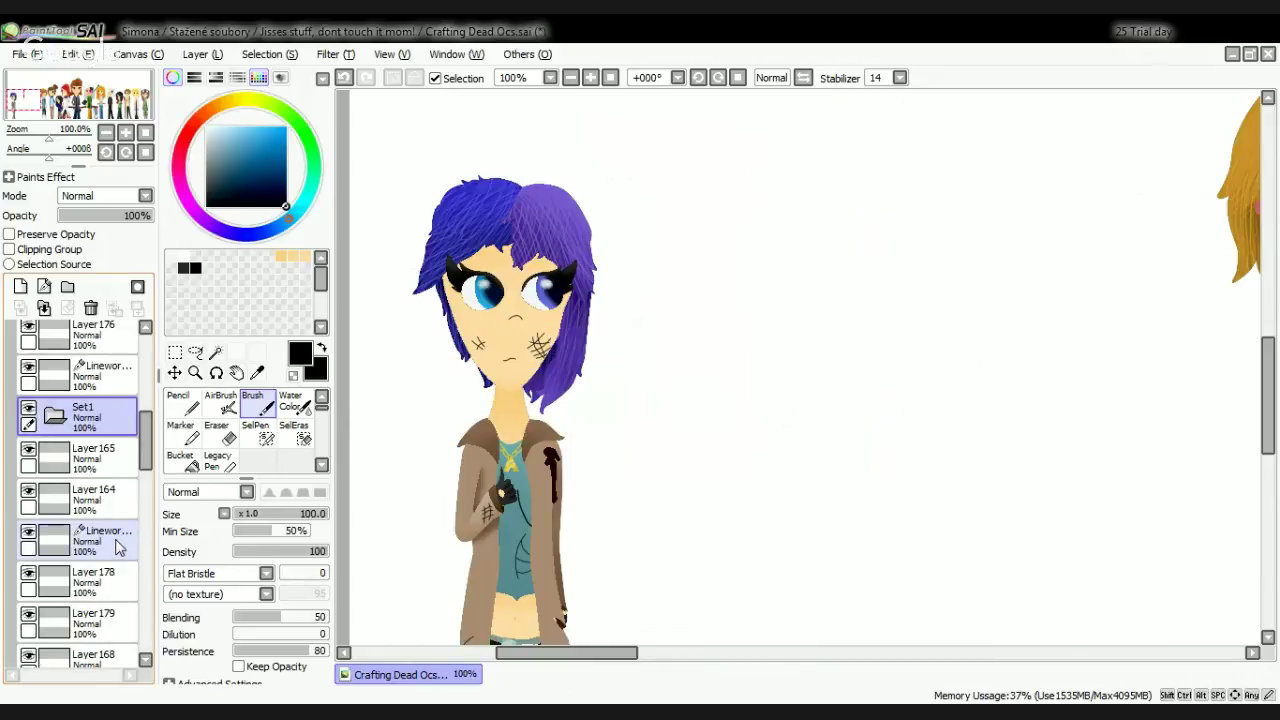
drag(115, 545, 95, 420)
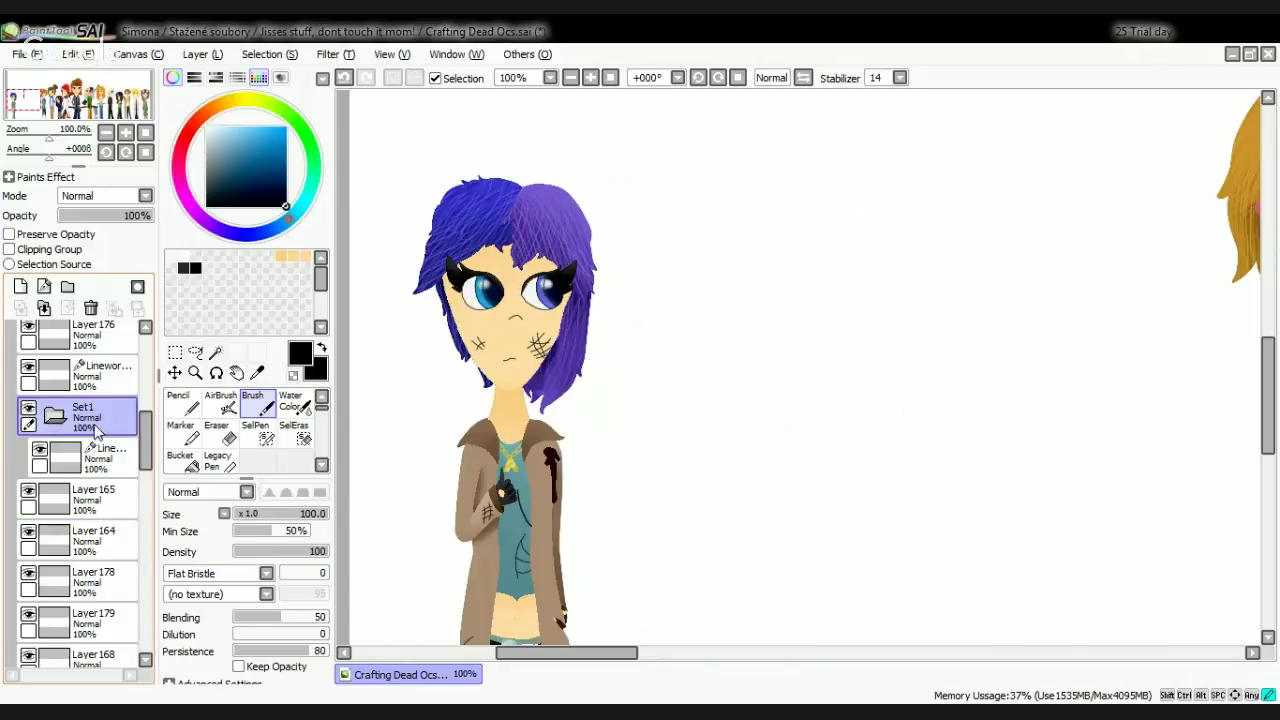
click(100, 507)
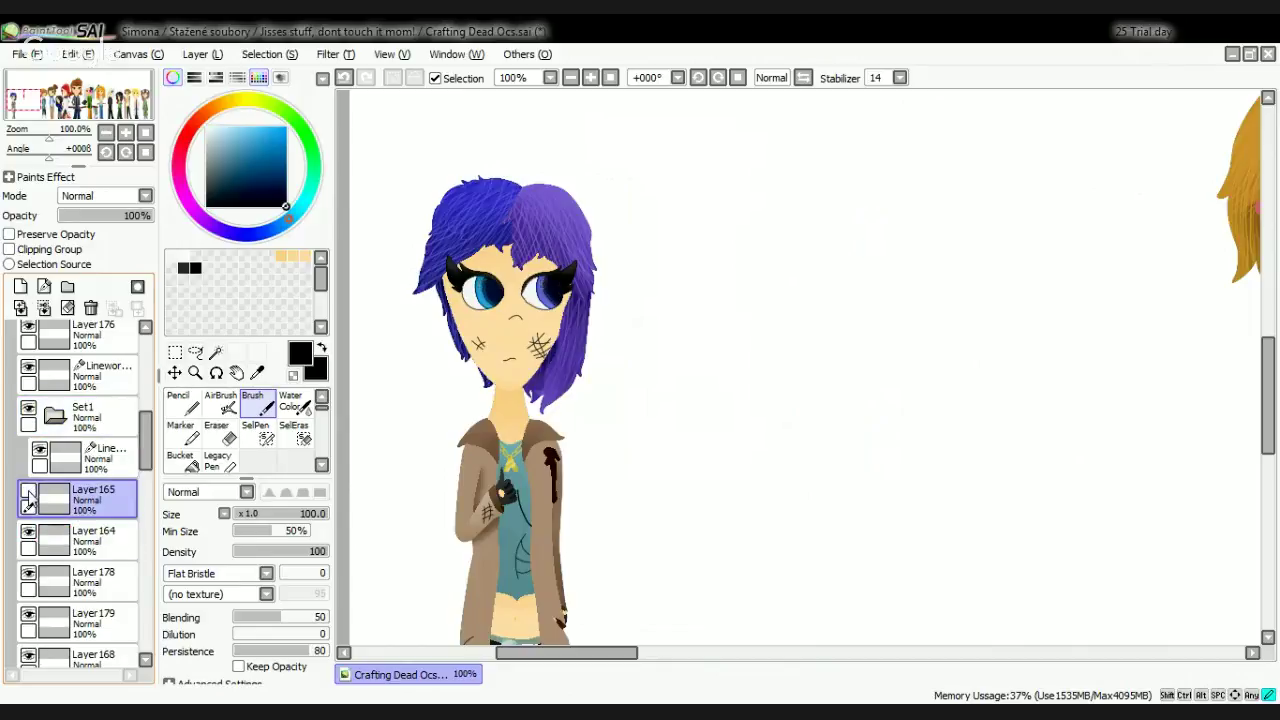
drag(100, 507, 114, 447)
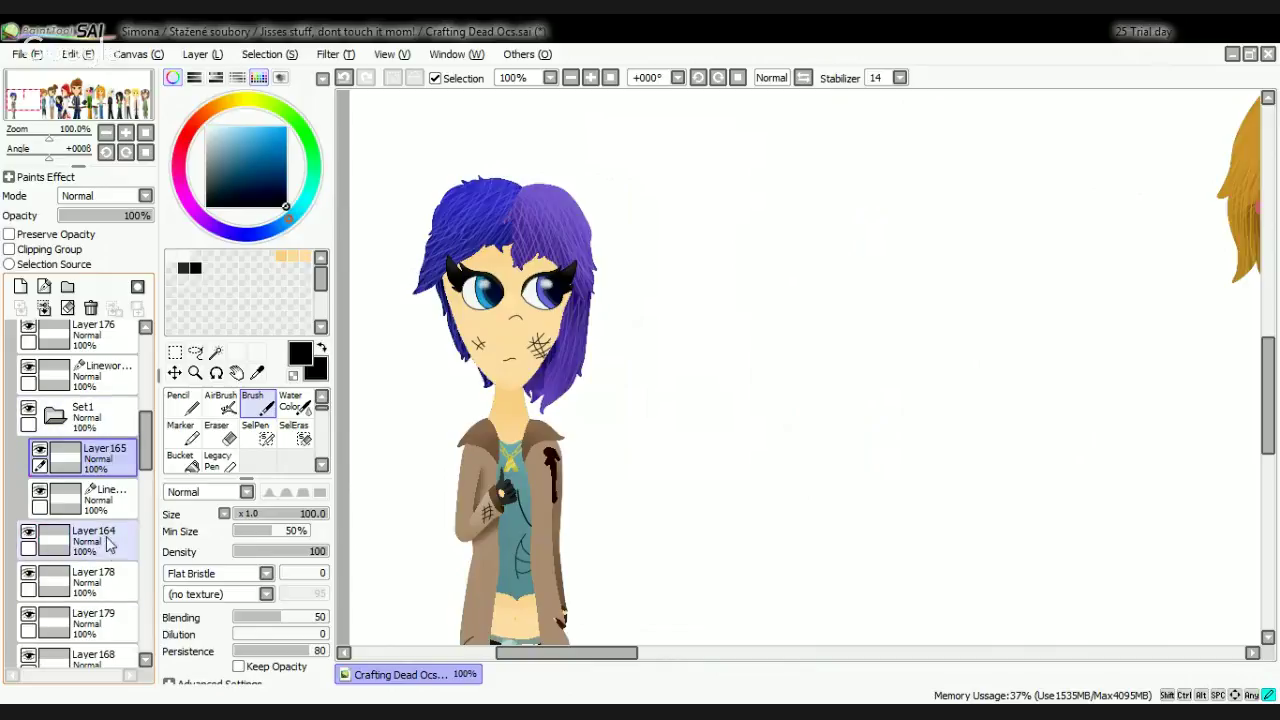
drag(95, 540, 103, 433)
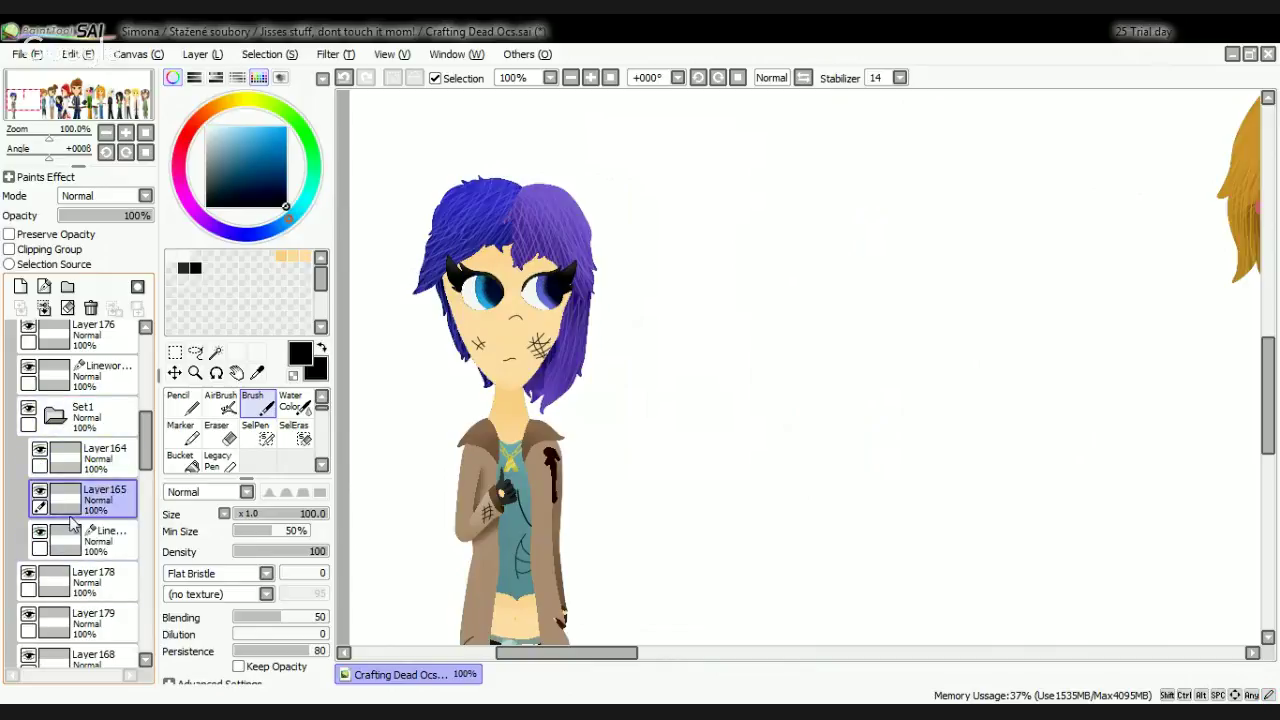
drag(103, 477, 100, 515)
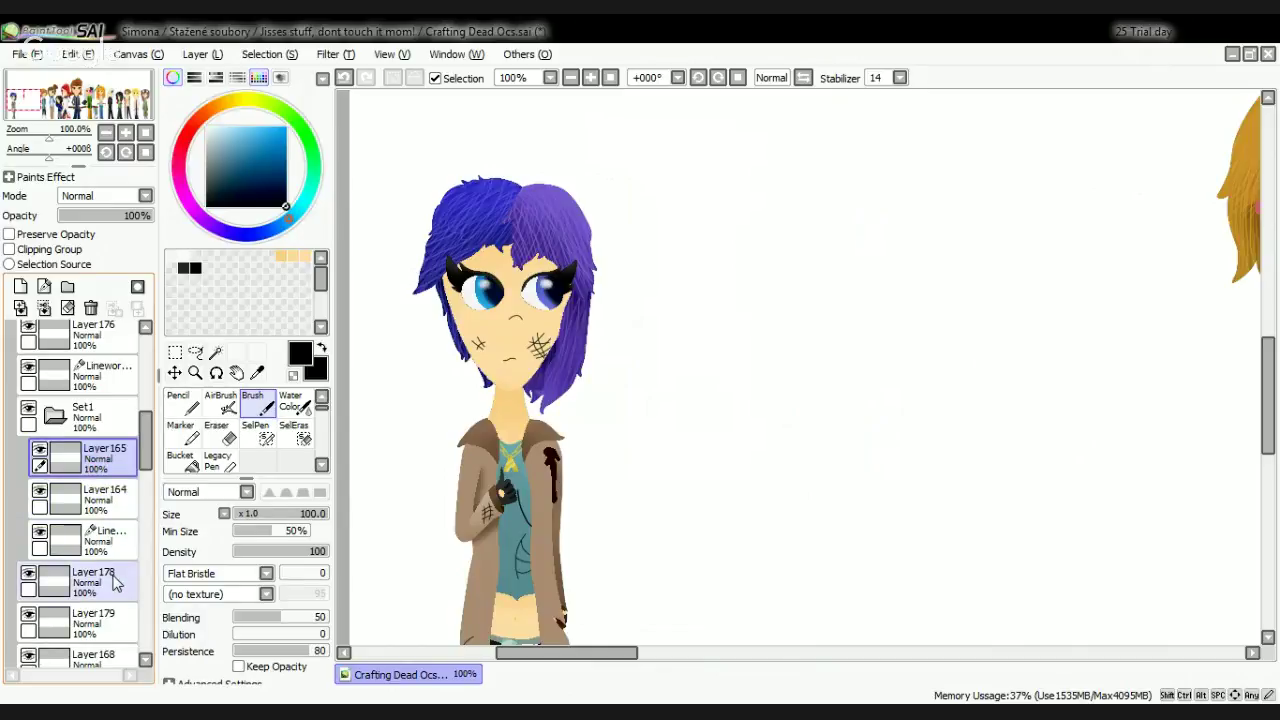
Step: Move Layer178 and Layer179 into Set1, stacking them above Layer165
scroll(115, 575, down, 3)
click(28, 487)
click(28, 487)
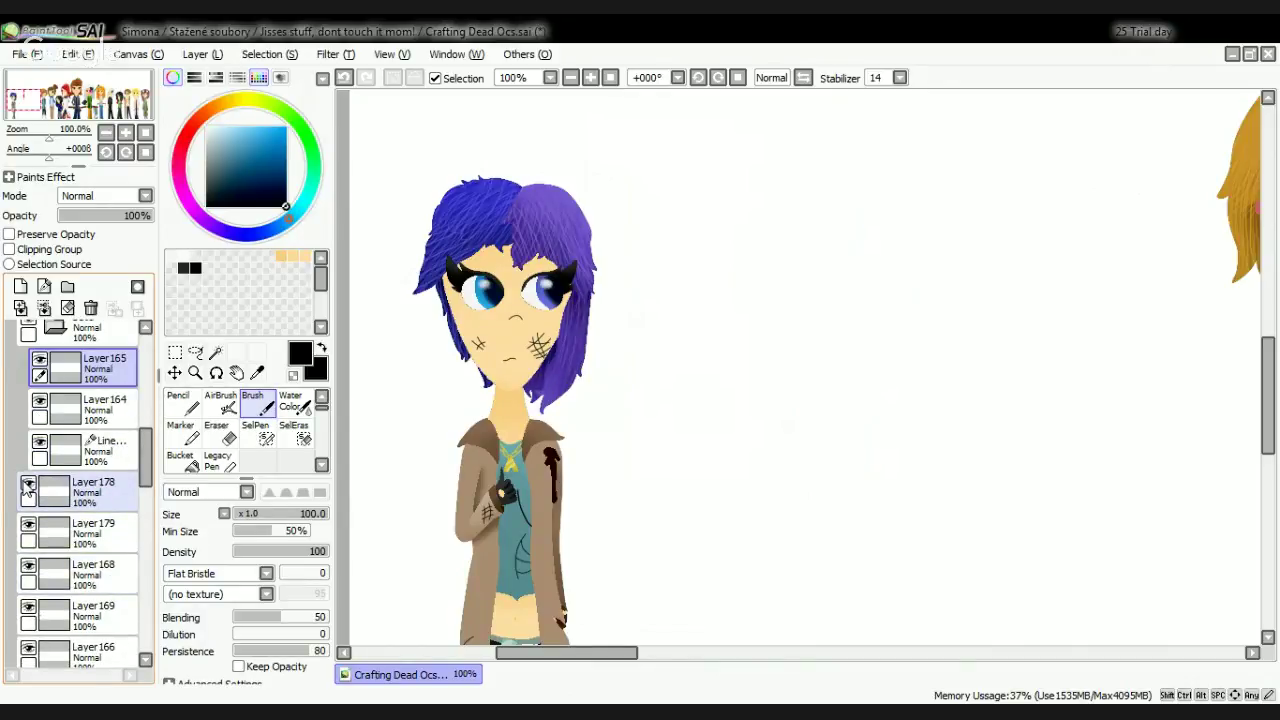
drag(110, 498, 108, 340)
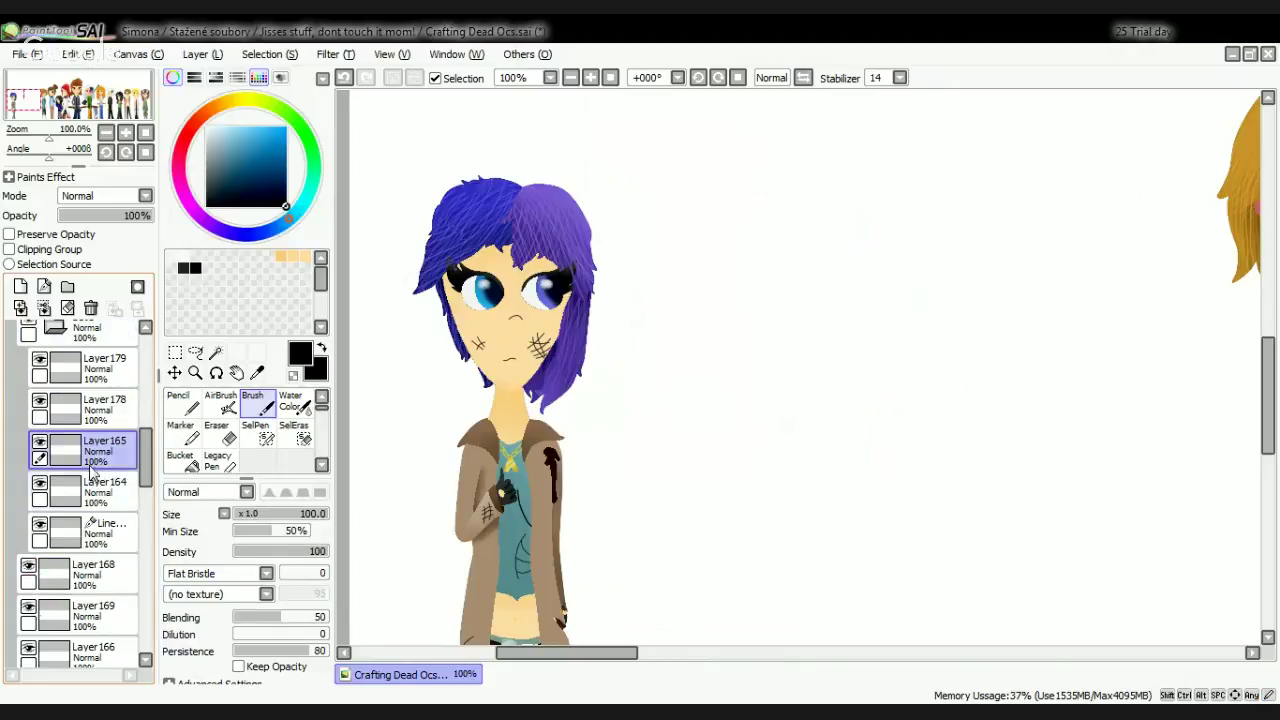
Step: Move the front-hair layers Layer168 and Layer169 into Set1, stacking them above Layer179
click(29, 567)
click(29, 567)
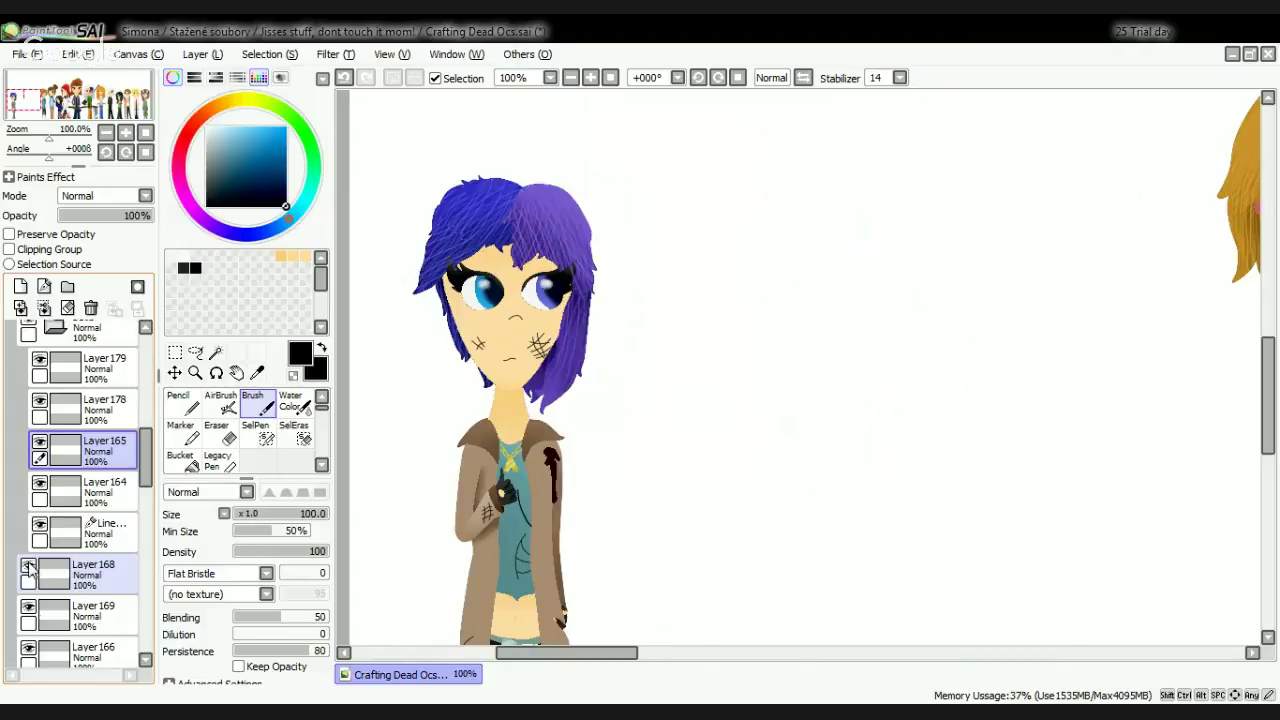
click(29, 567)
click(29, 567)
drag(100, 572, 98, 360)
drag(100, 572, 105, 343)
drag(100, 607, 113, 338)
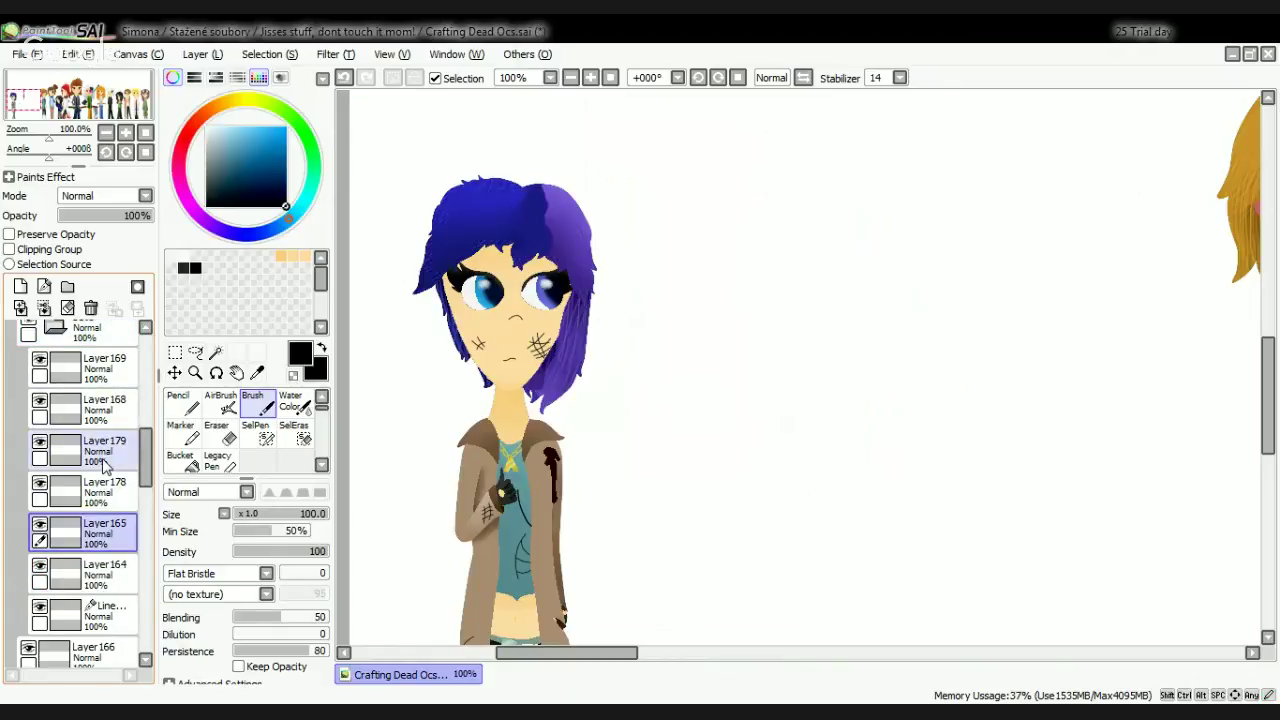
Step: Check what Layer166 holds and move that face-skin layer to the top of Set1
scroll(83, 590, down, 3)
click(28, 558)
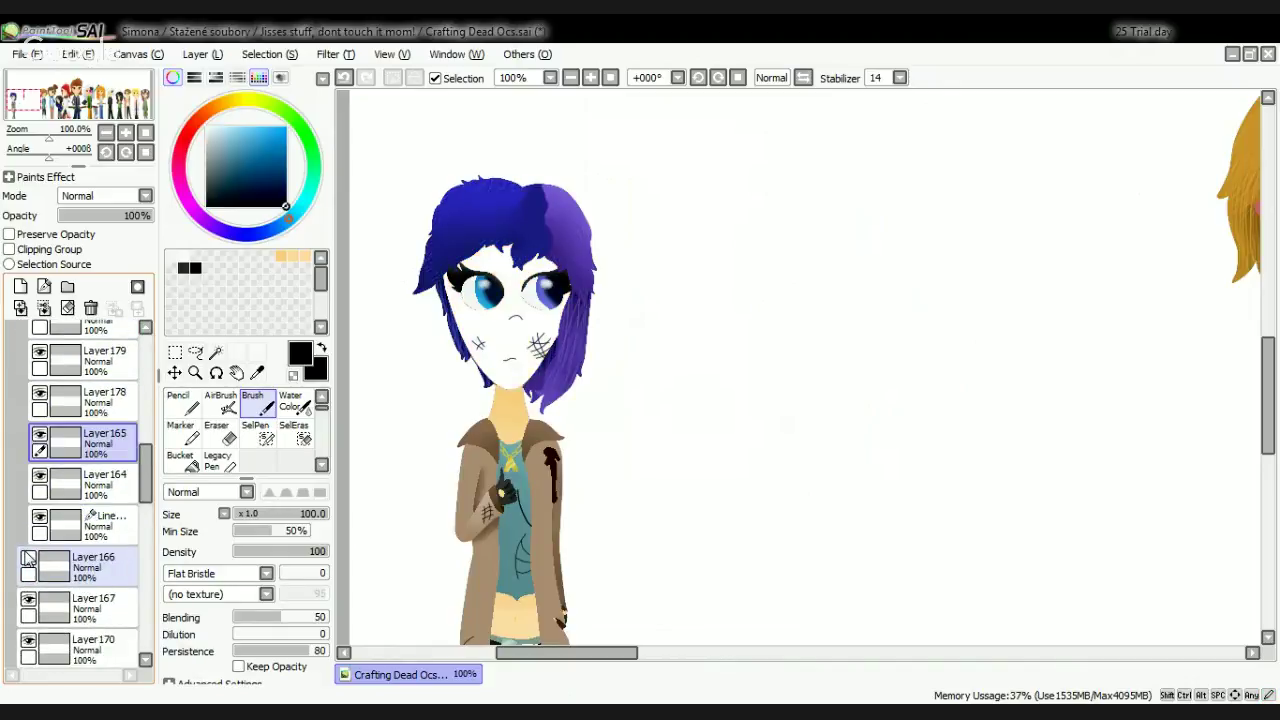
click(28, 558)
drag(90, 575, 97, 385)
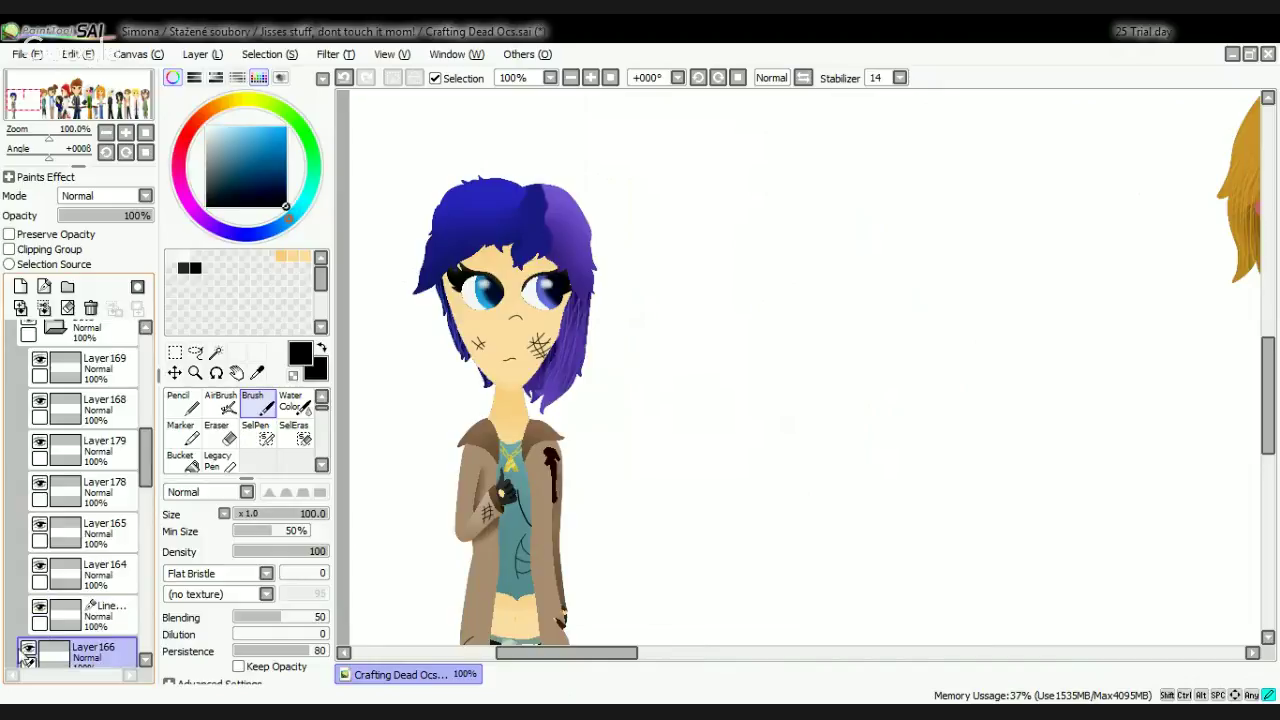
drag(100, 655, 108, 337)
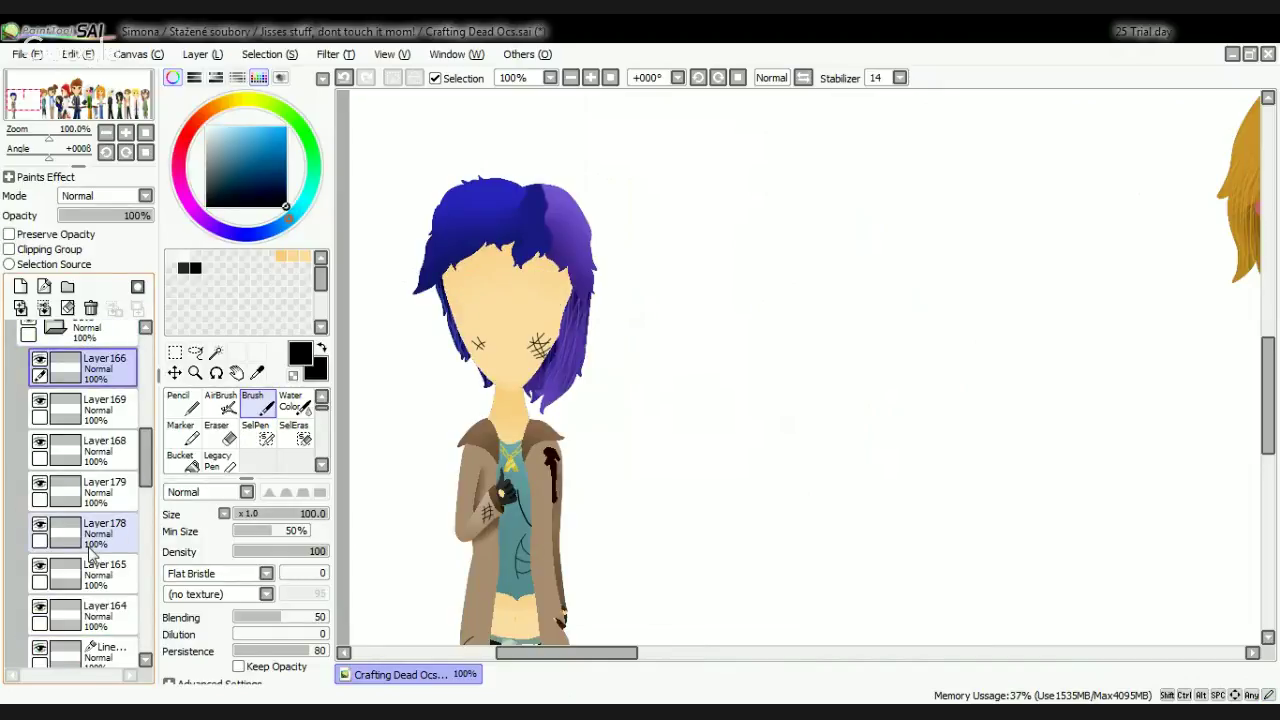
scroll(95, 540, down, 4)
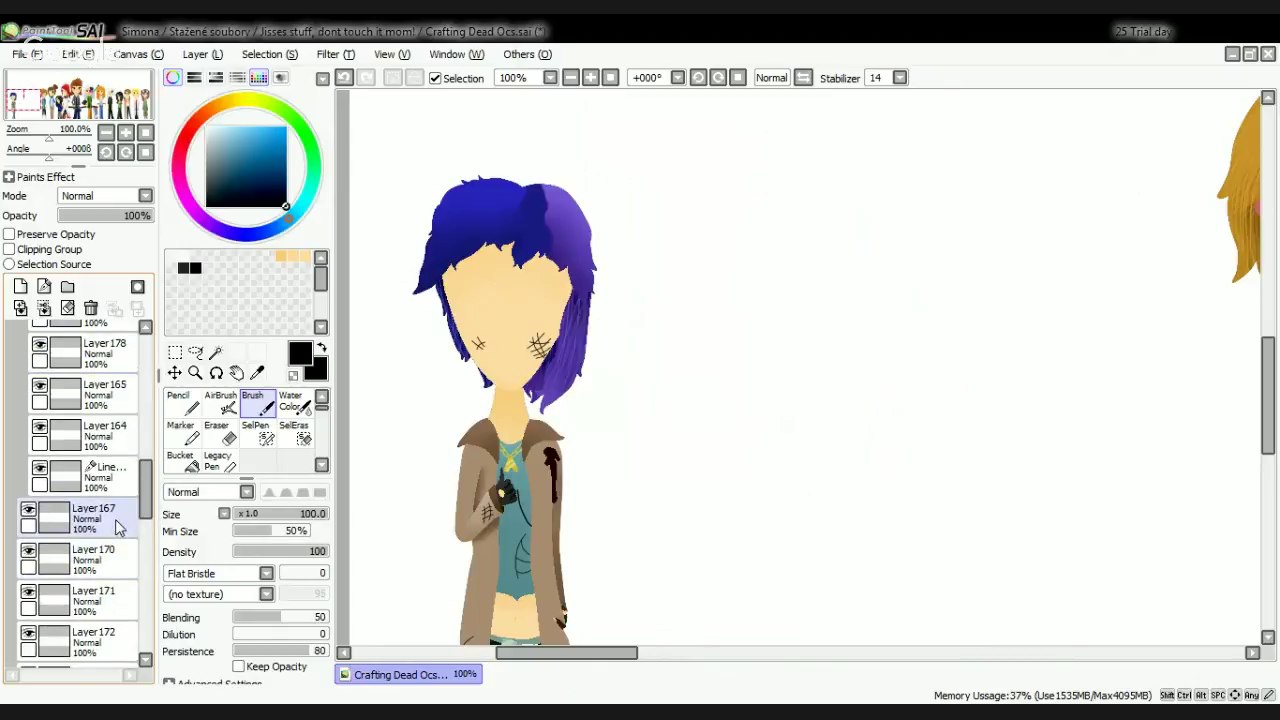
click(84, 528)
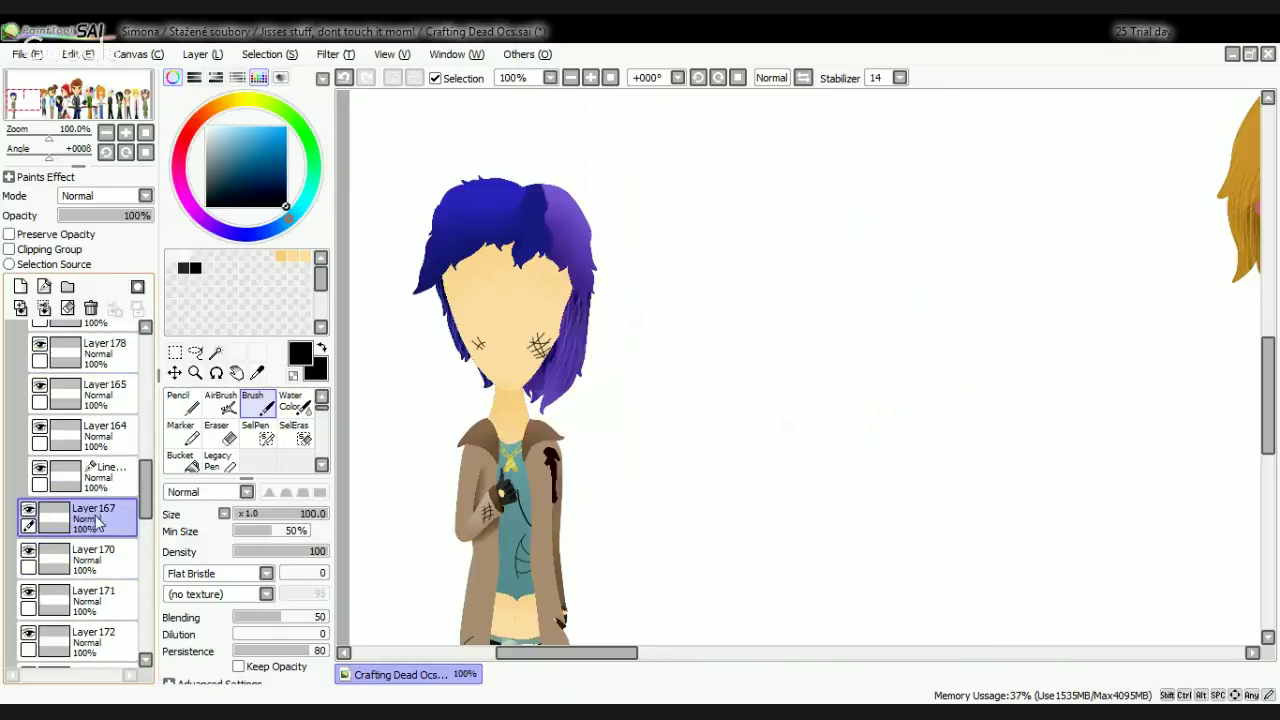
scroll(95, 480, up, 7)
click(133, 425)
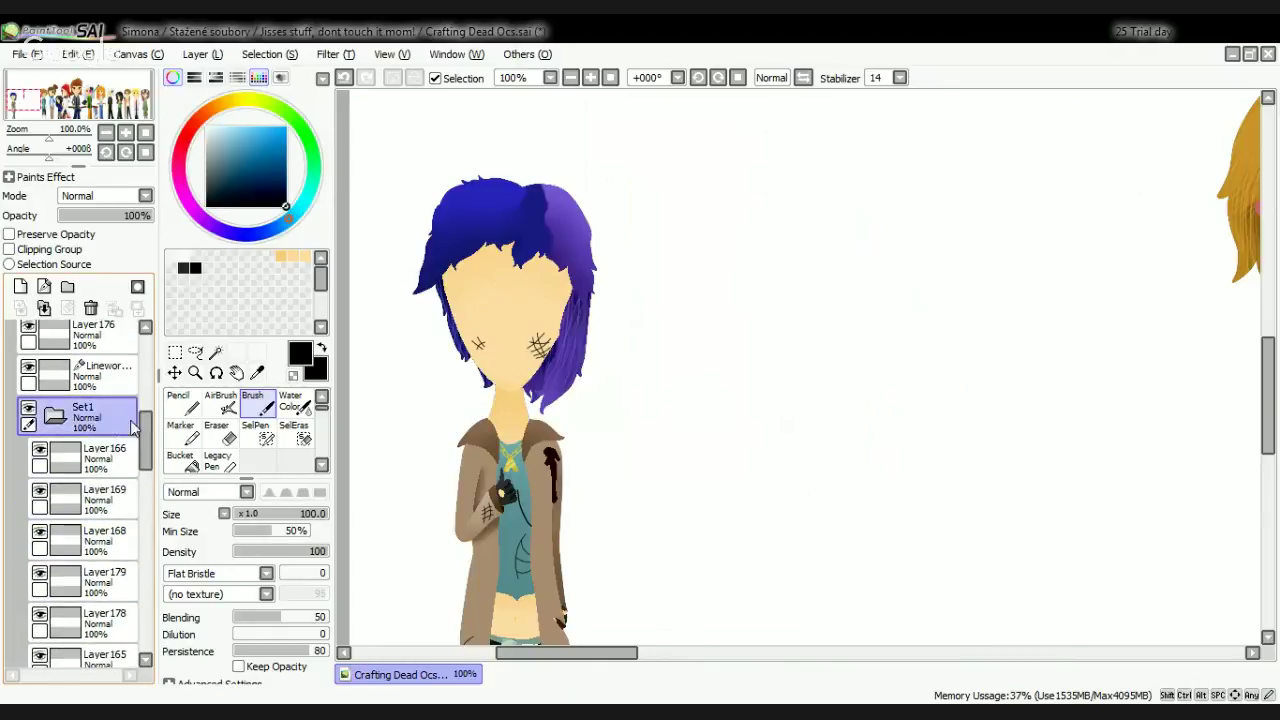
key(ctrl+t)
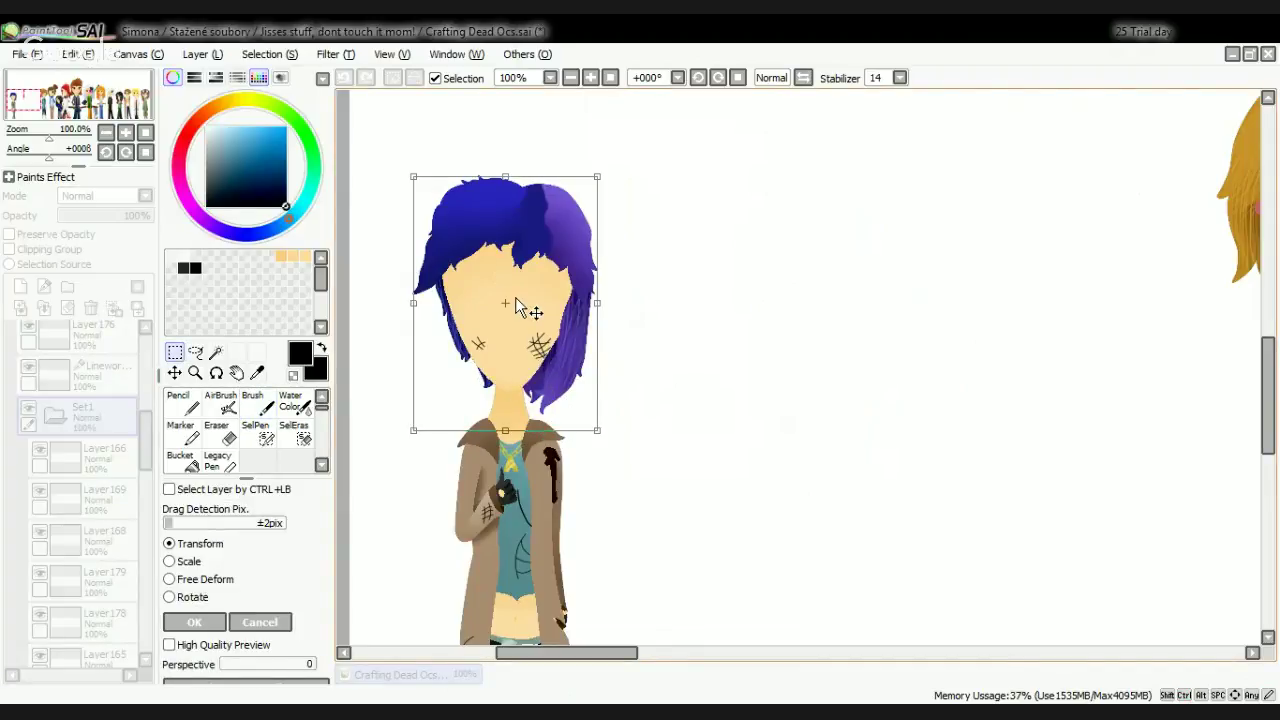
drag(515, 299, 515, 309)
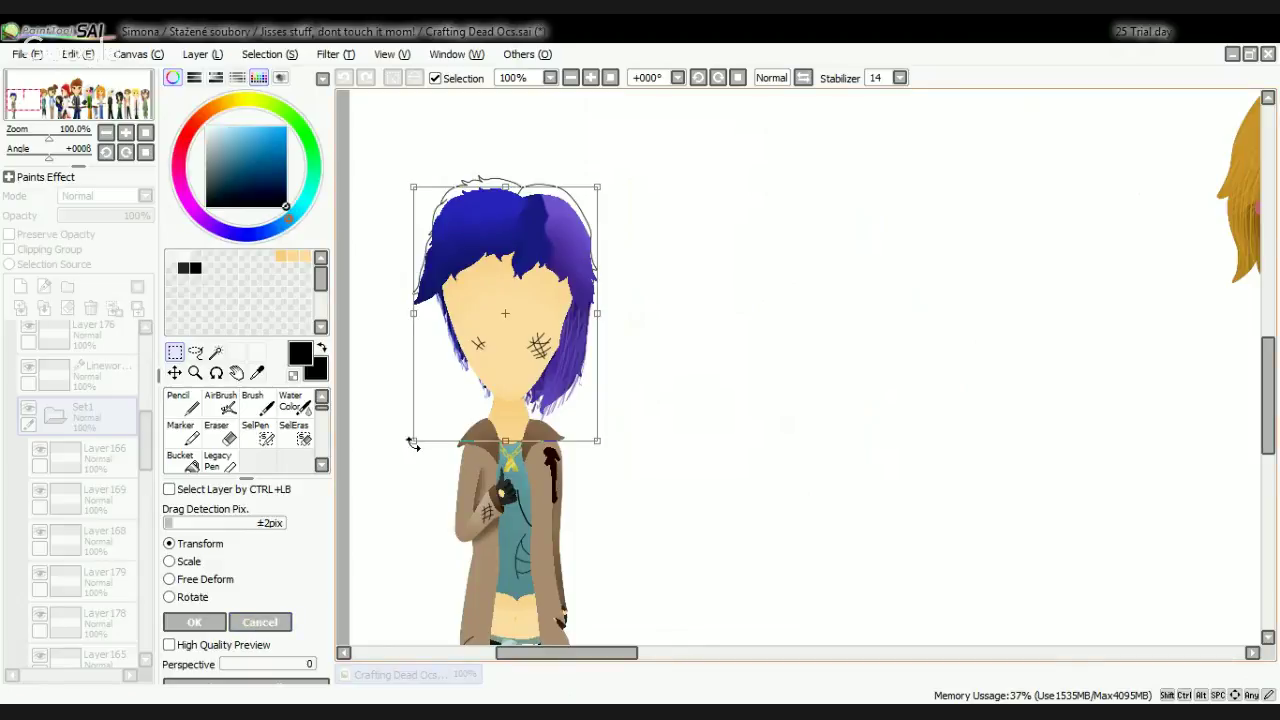
mouse_move(486, 348)
mouse_down()
mouse_move(615, 350)
mouse_move(594, 313)
mouse_move(486, 325)
mouse_up()
click(266, 624)
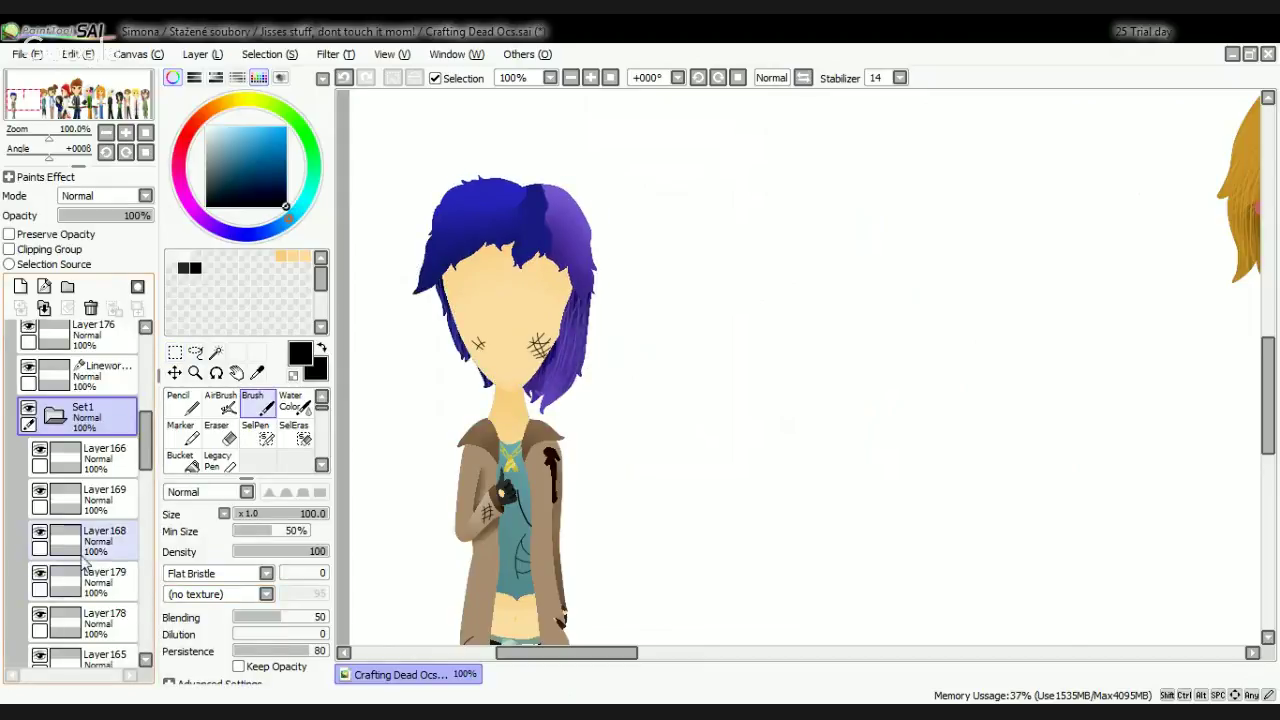
Step: Find the back-hair layer by toggling visibility below Set1 and move that layer, Layer170, to the top of Set1
scroll(86, 564, down, 8)
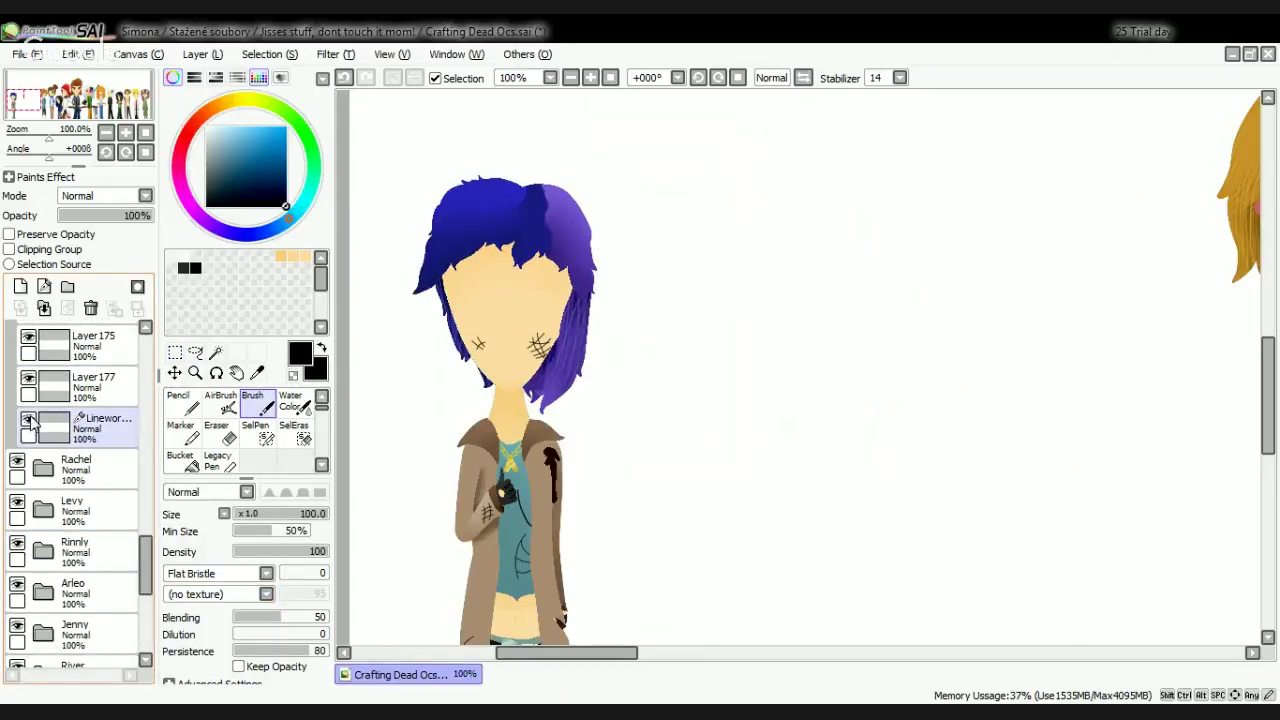
scroll(30, 423, up, 2)
click(38, 430)
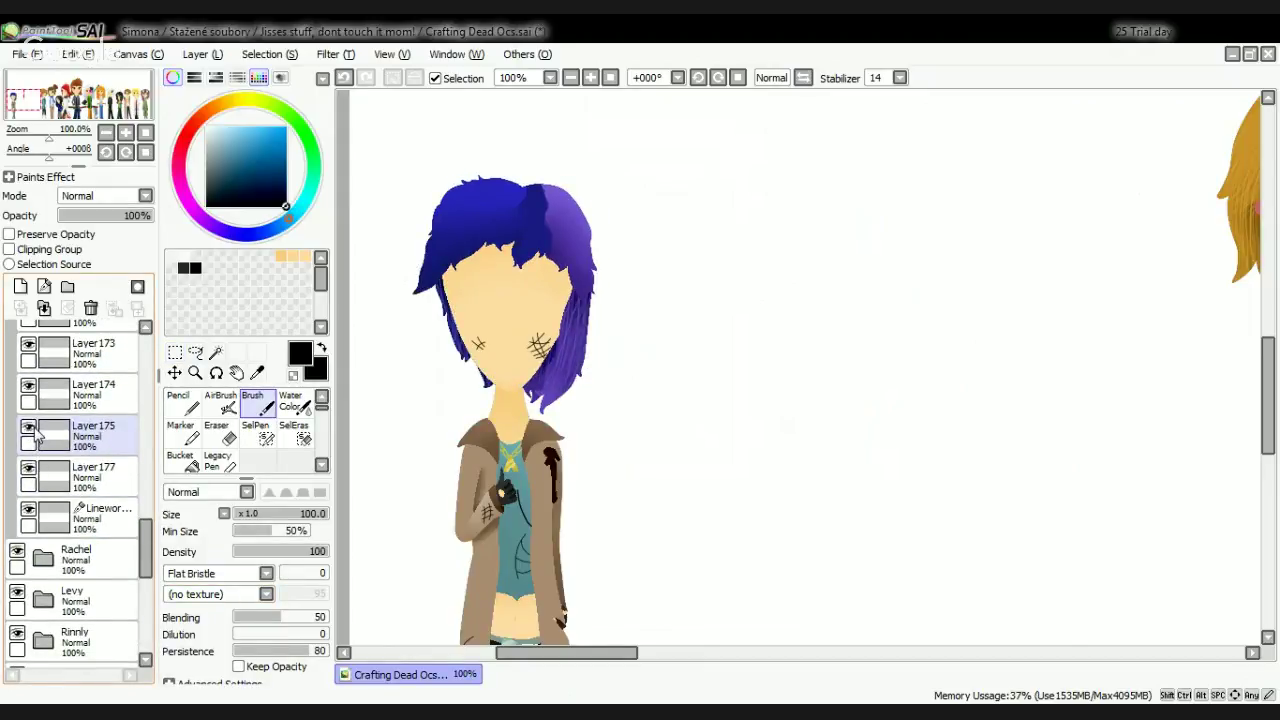
scroll(35, 428, up, 6)
click(28, 420)
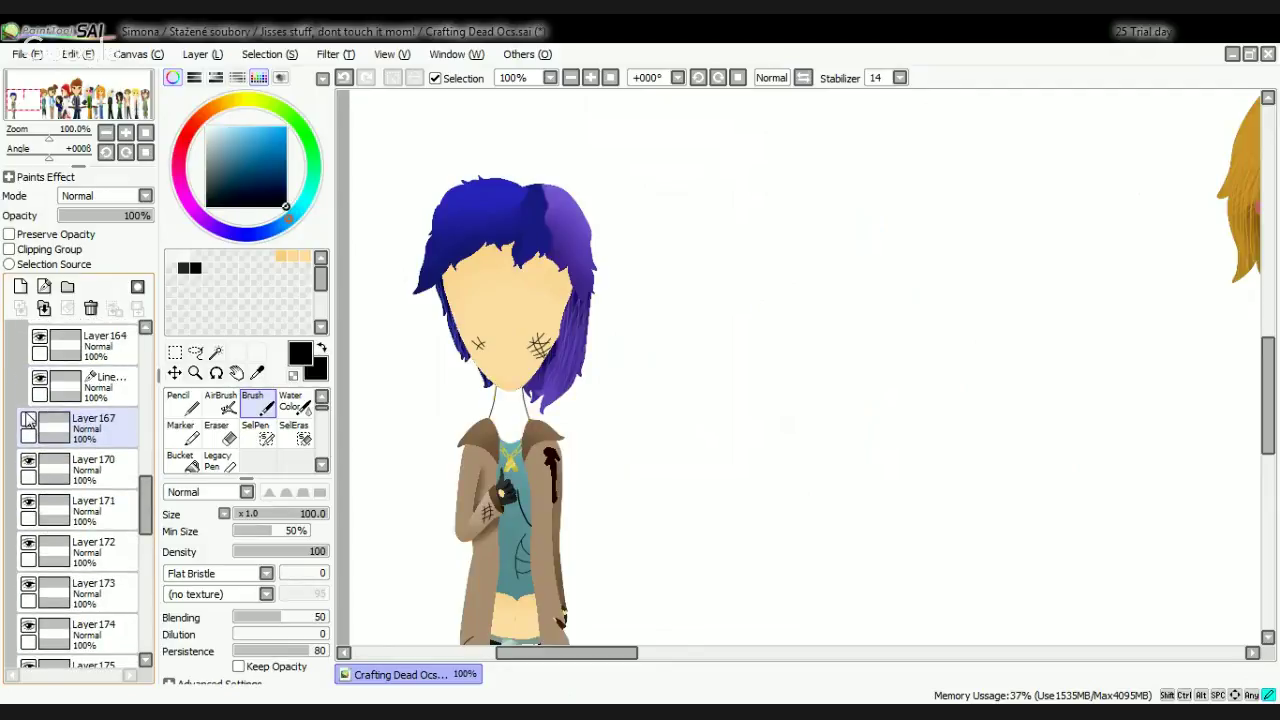
click(28, 420)
click(28, 462)
click(28, 462)
click(28, 462)
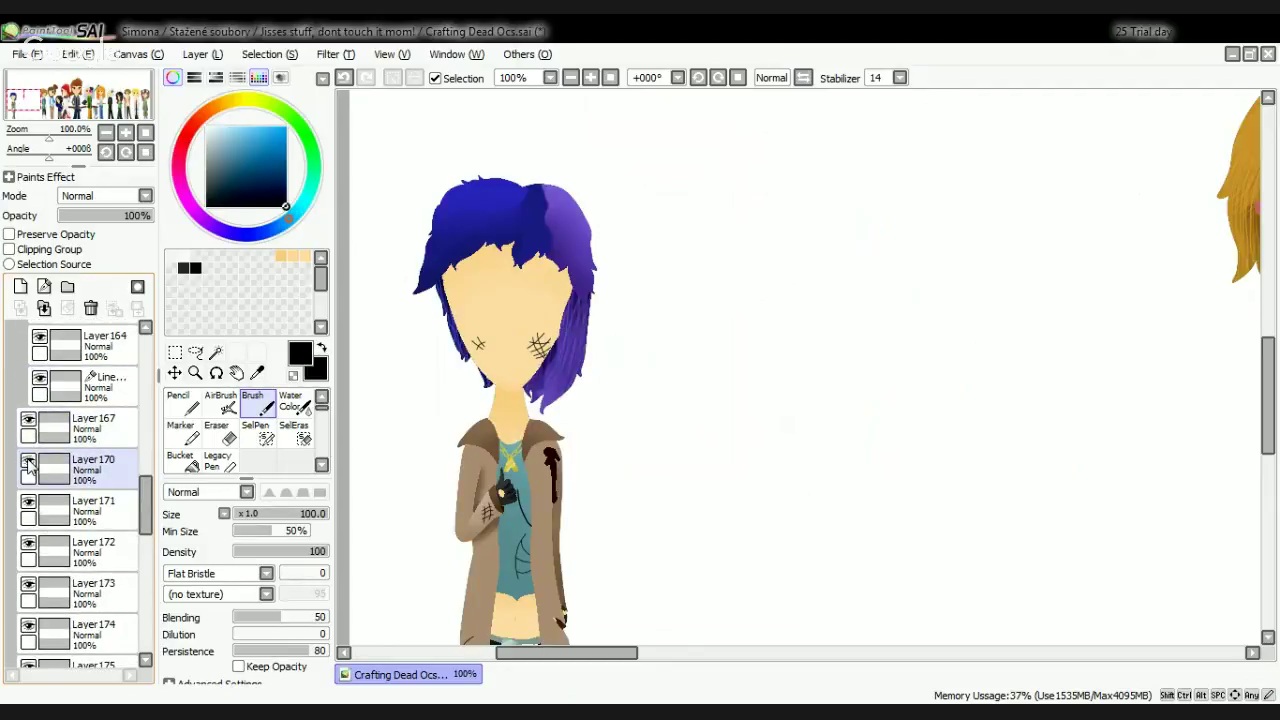
drag(112, 463, 104, 345)
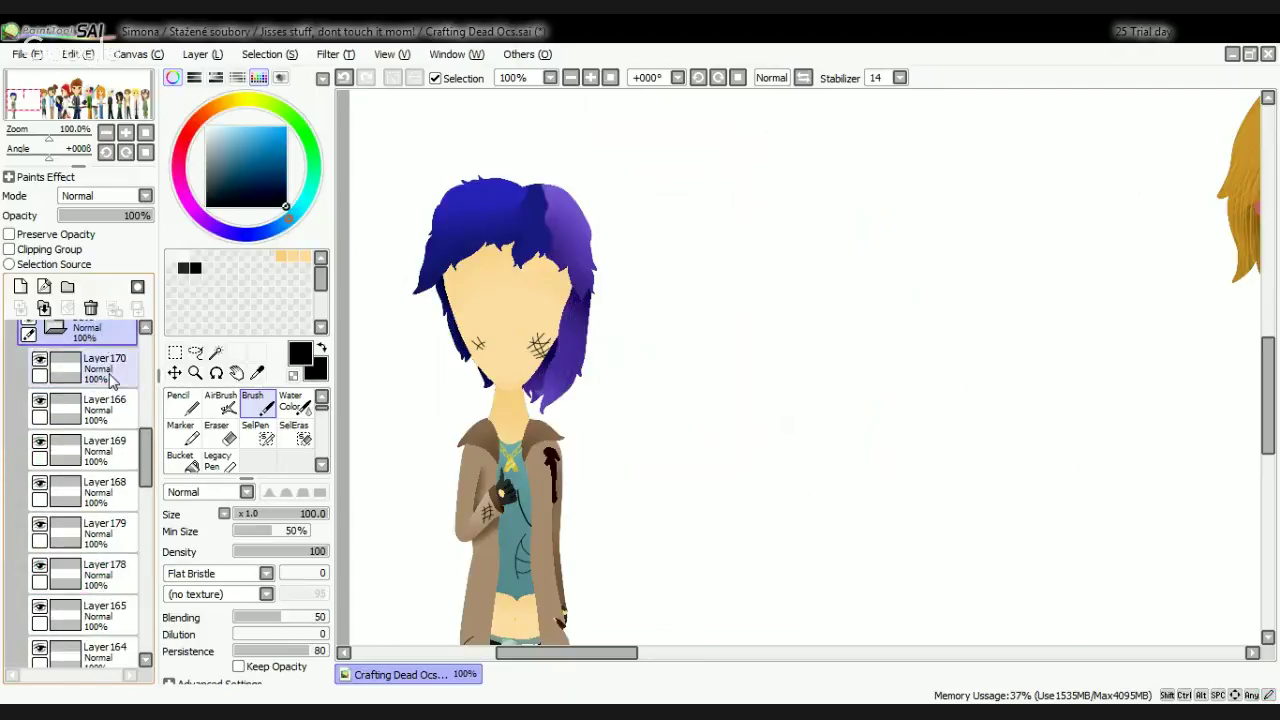
Step: Check which body parts Layer167 and Layer171 contain by hiding and reshowing each of them
scroll(98, 495, down, 3)
click(28, 551)
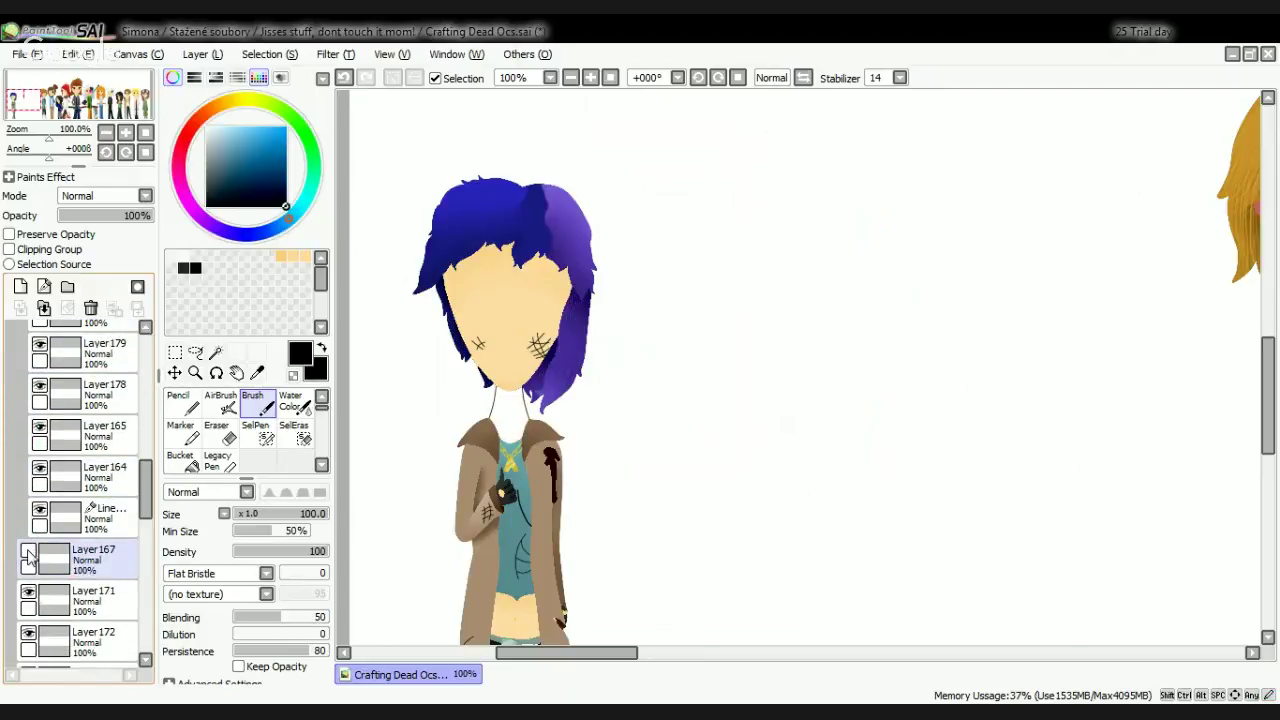
click(28, 551)
click(70, 600)
click(28, 593)
click(32, 590)
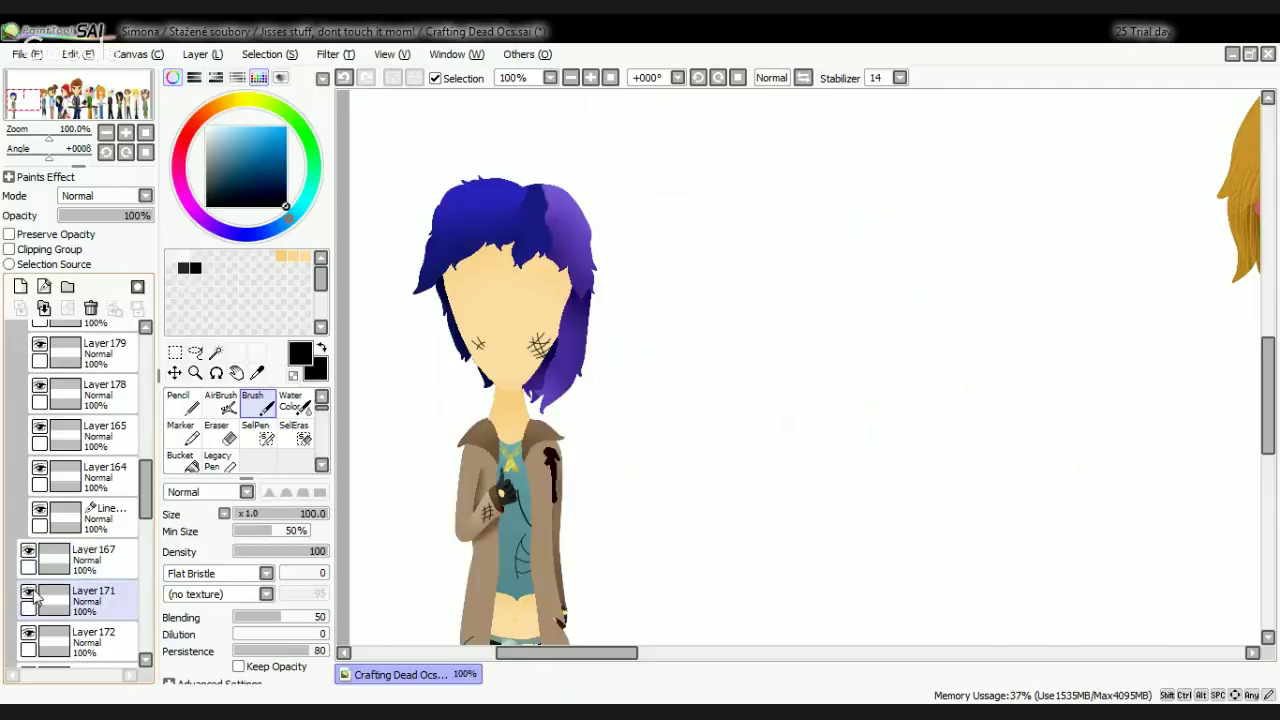
click(112, 586)
Step: Transform Set1 to shift the character's head slightly straight down over the neck, and apply the move
scroll(112, 459, up, 3)
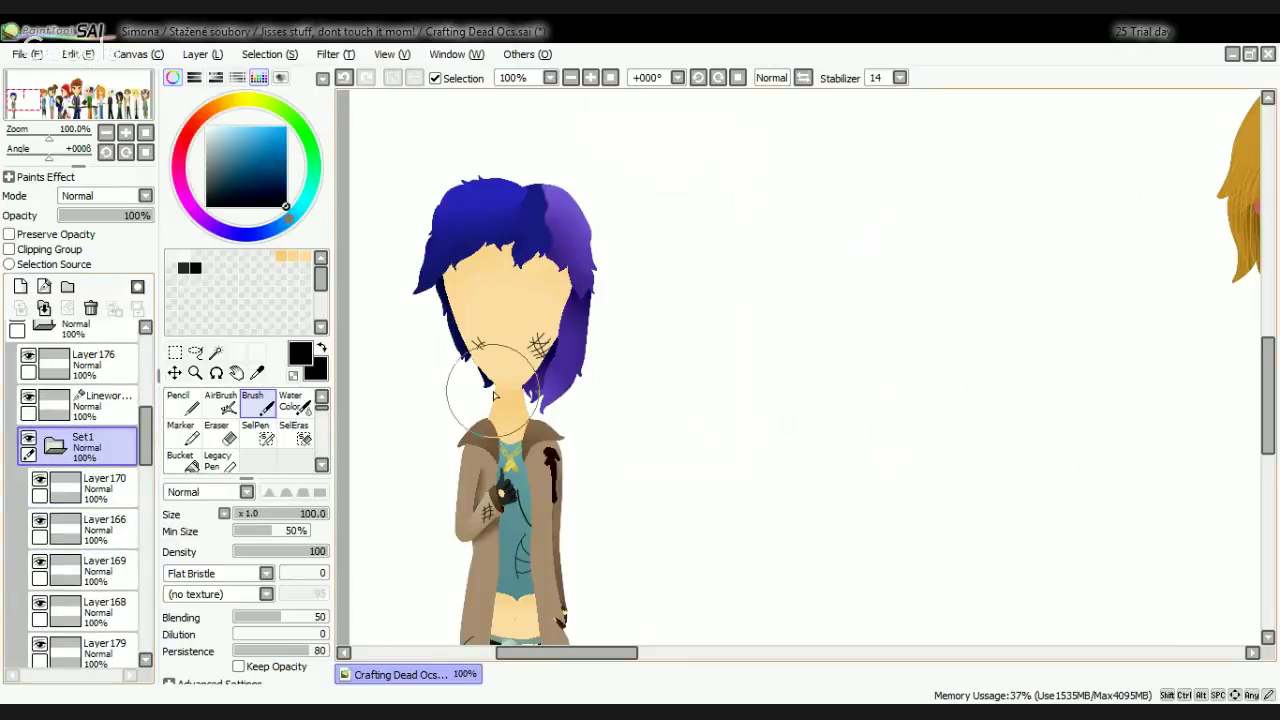
key(ctrl+t)
scroll(513, 319, up, 2)
drag(531, 301, 533, 320)
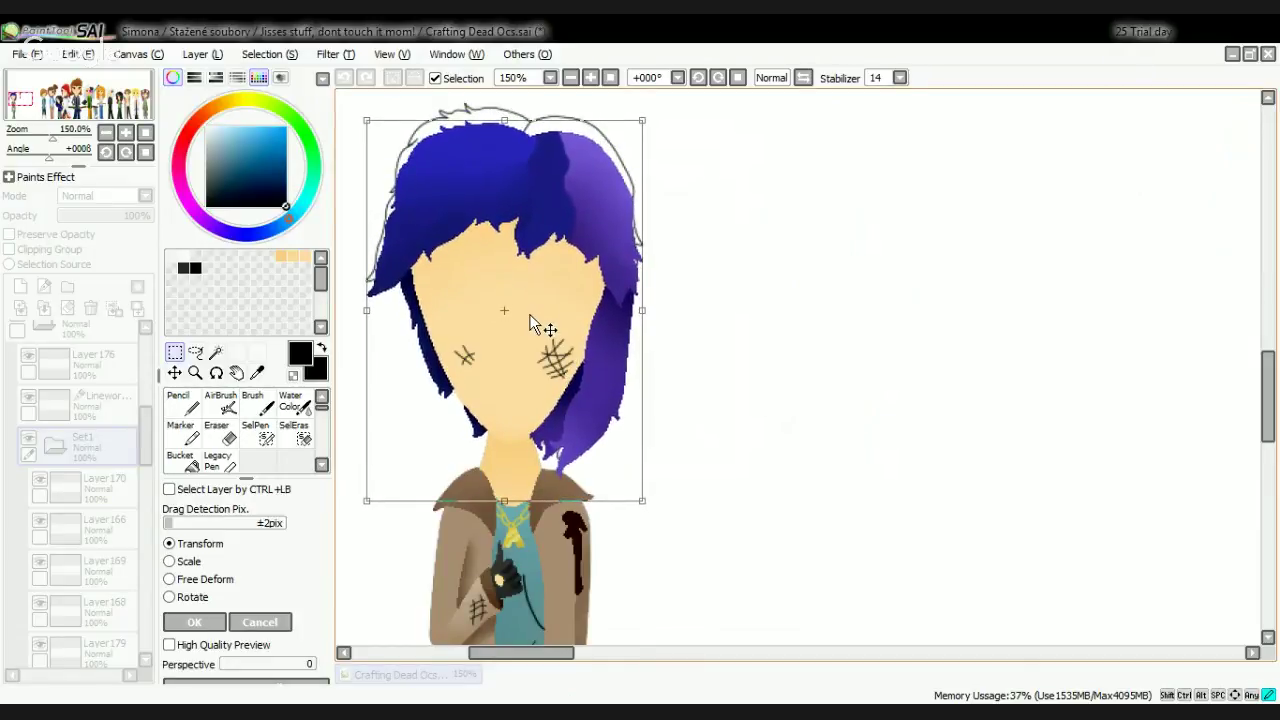
click(195, 623)
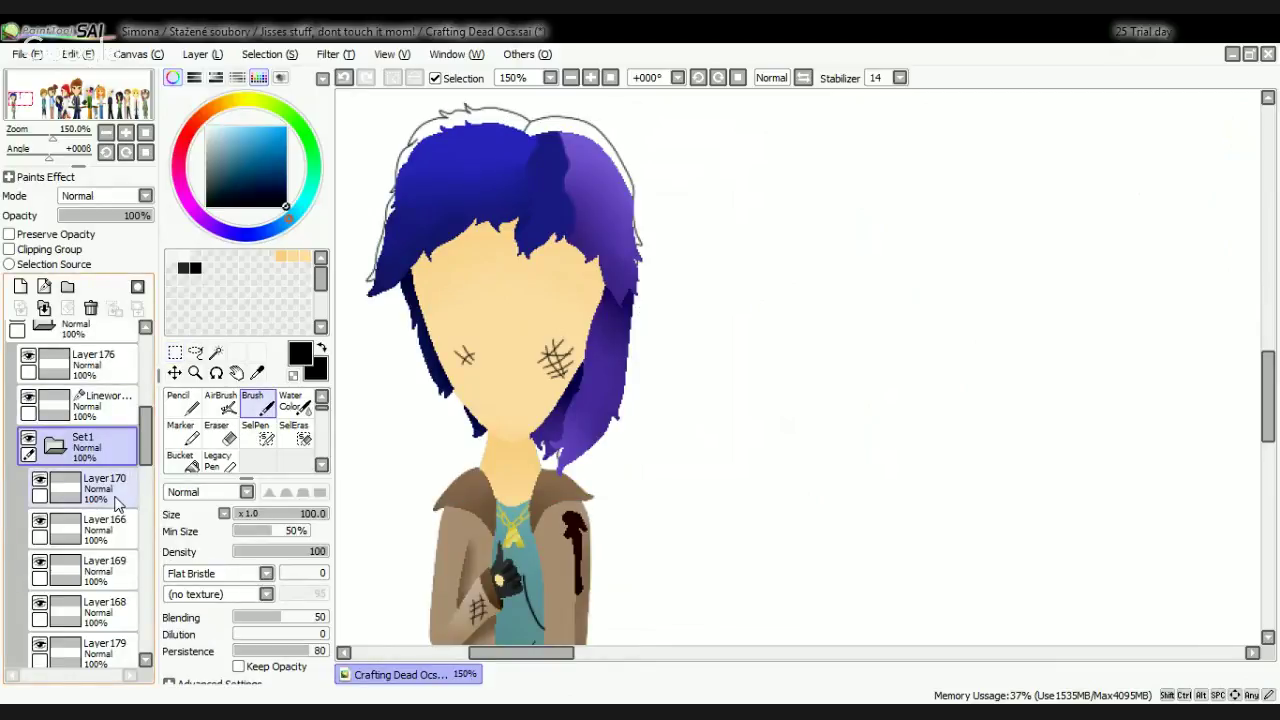
Step: Move Layer170, Layer166, Layer169 and Layer168 out of Set1 to directly above it, with Layer168 topmost
drag(112, 502, 108, 446)
drag(112, 570, 116, 437)
drag(118, 615, 115, 443)
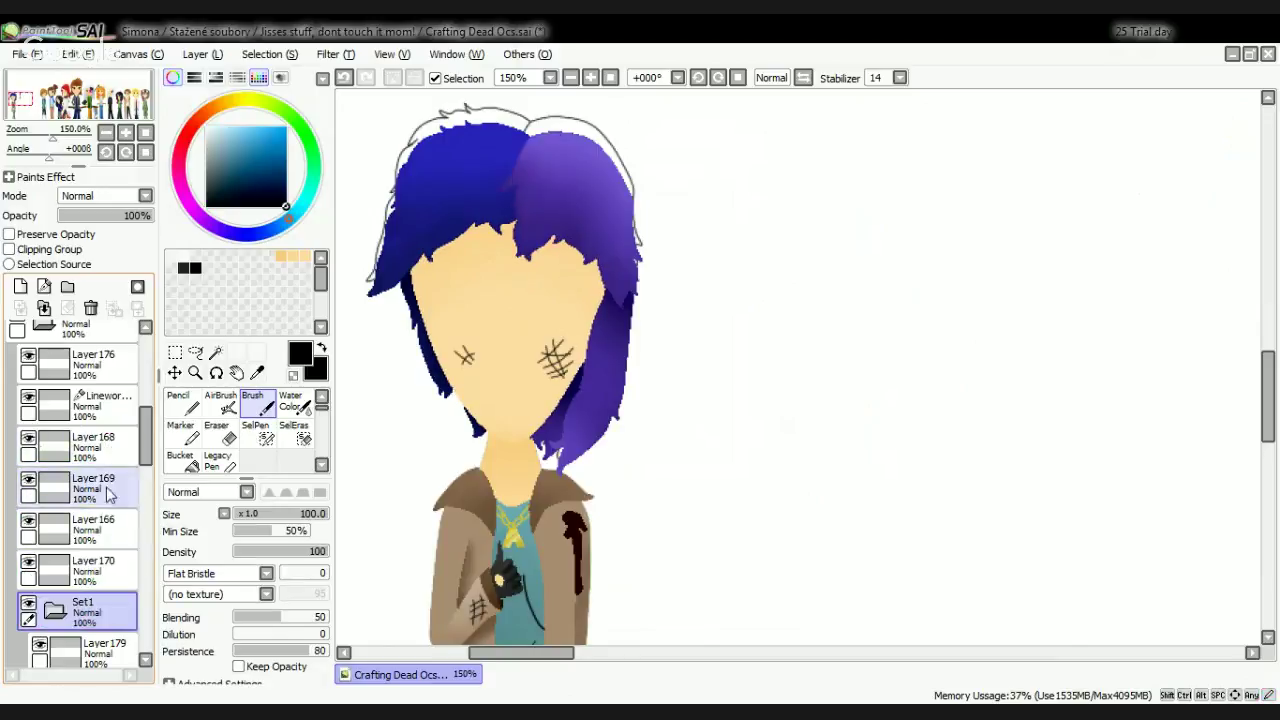
Step: Move Layer179, Layer178 and Layer165 out of Set1, stacking them above Layer168 with Layer165 topmost
drag(110, 648, 113, 442)
scroll(112, 568, down, 5)
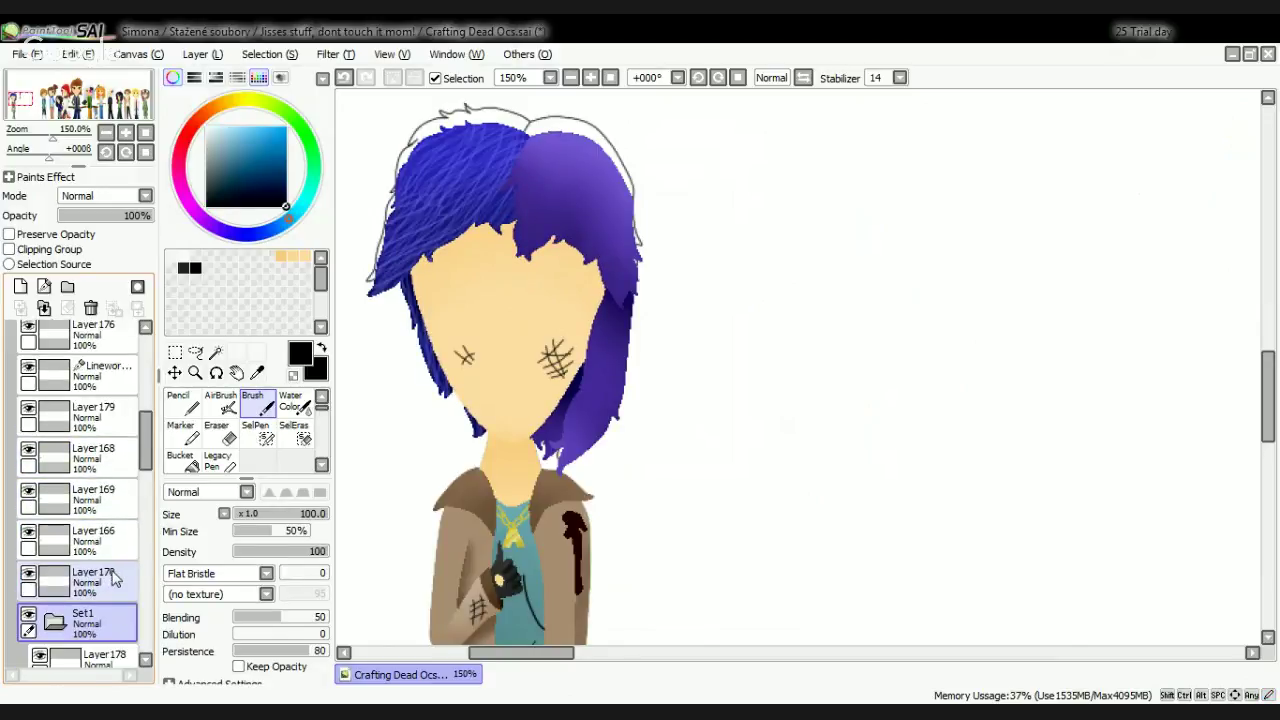
drag(105, 549, 114, 384)
scroll(115, 456, up, 2)
scroll(104, 528, down, 3)
scroll(104, 537, down, 1)
drag(105, 500, 108, 438)
scroll(116, 436, up, 6)
scroll(105, 520, down, 3)
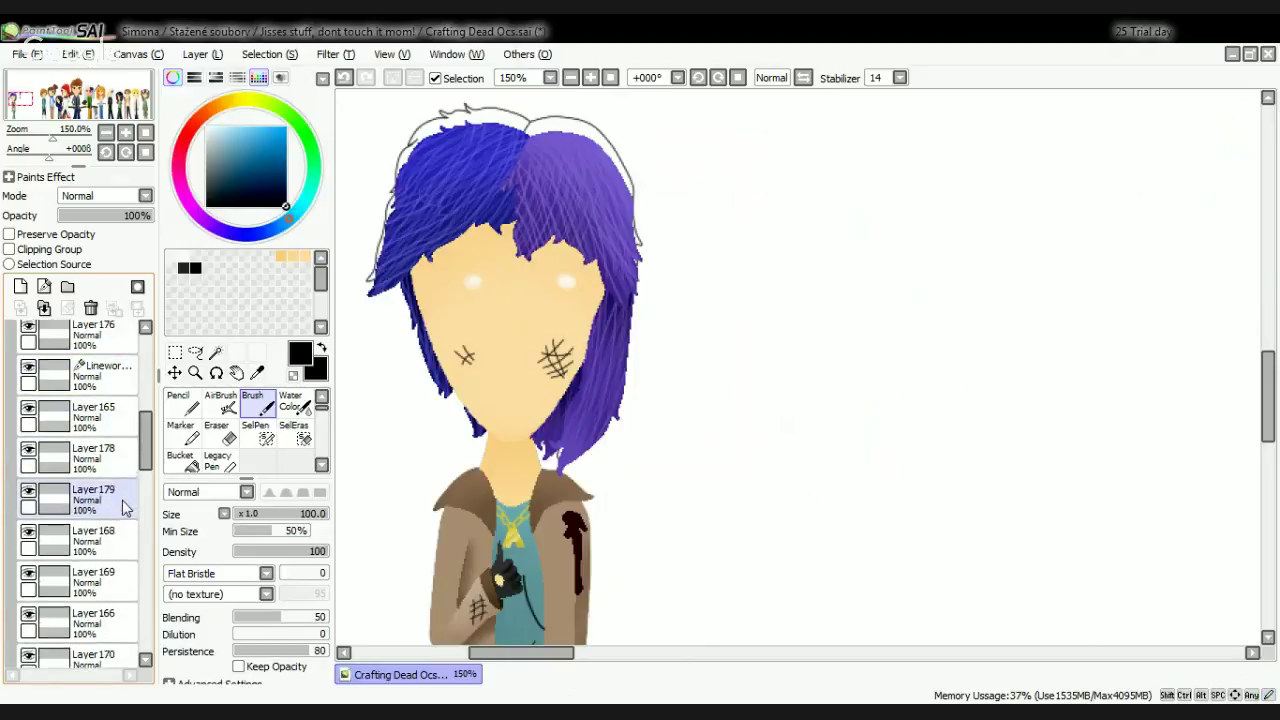
Step: Move Layer164 and the face linework layer out of Set1, placing them between Layer165 and Layer178
click(95, 586)
scroll(115, 438, up, 5)
drag(113, 621, 105, 468)
scroll(100, 530, down, 3)
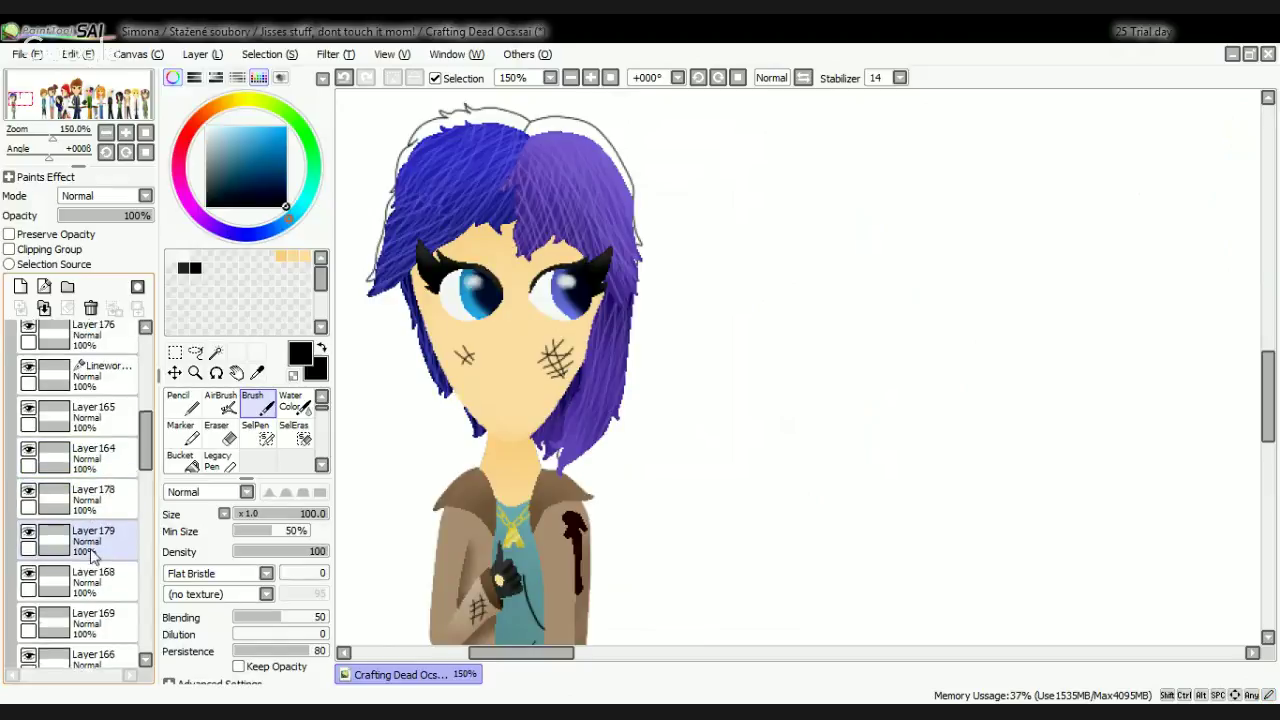
click(98, 570)
drag(98, 592, 106, 551)
scroll(113, 528, down, 1)
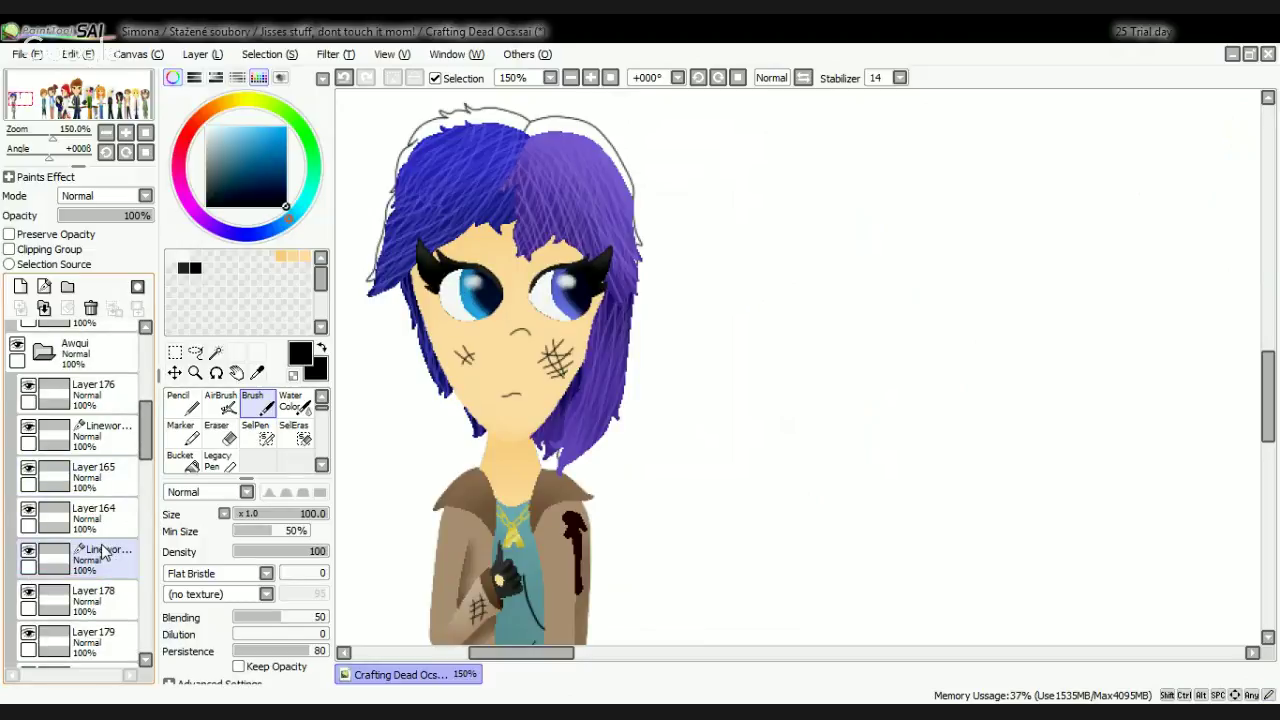
Step: Delete the emptied Set1 and erase the old hair outline around the head from the Awqui folder's lowest linework layer
scroll(104, 553, down, 5)
click(90, 520)
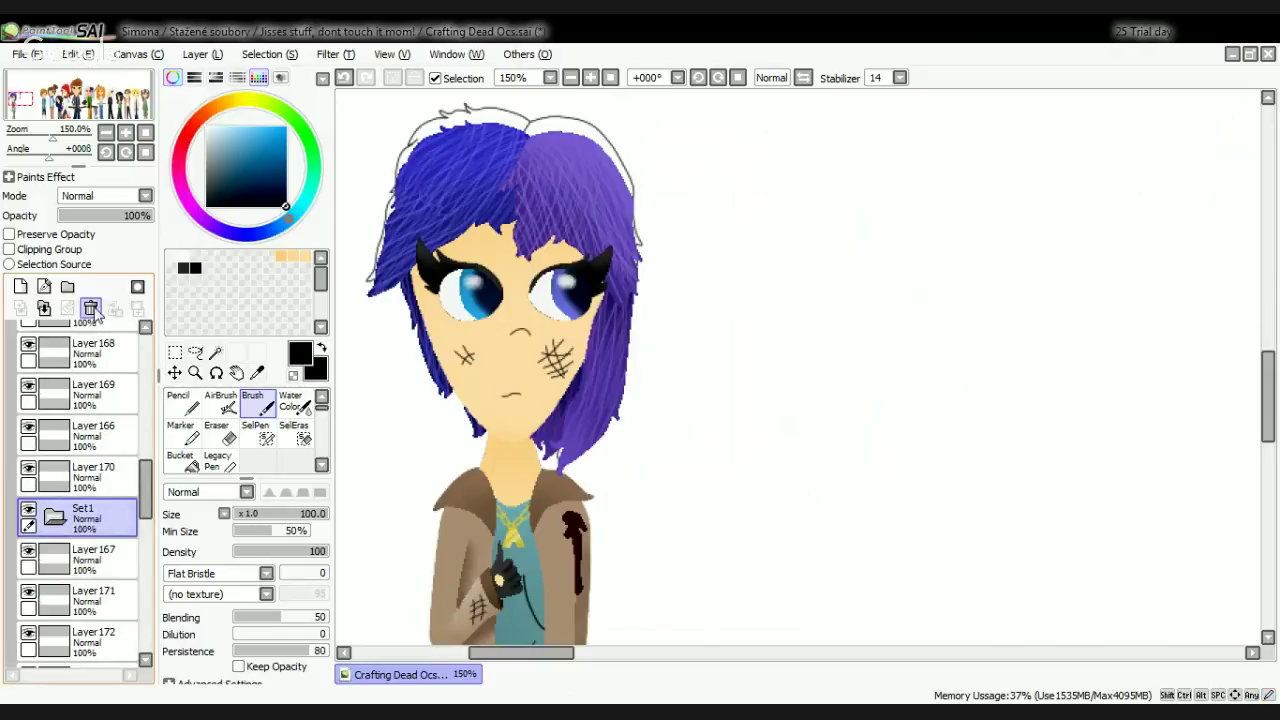
scroll(95, 570, down, 8)
click(100, 596)
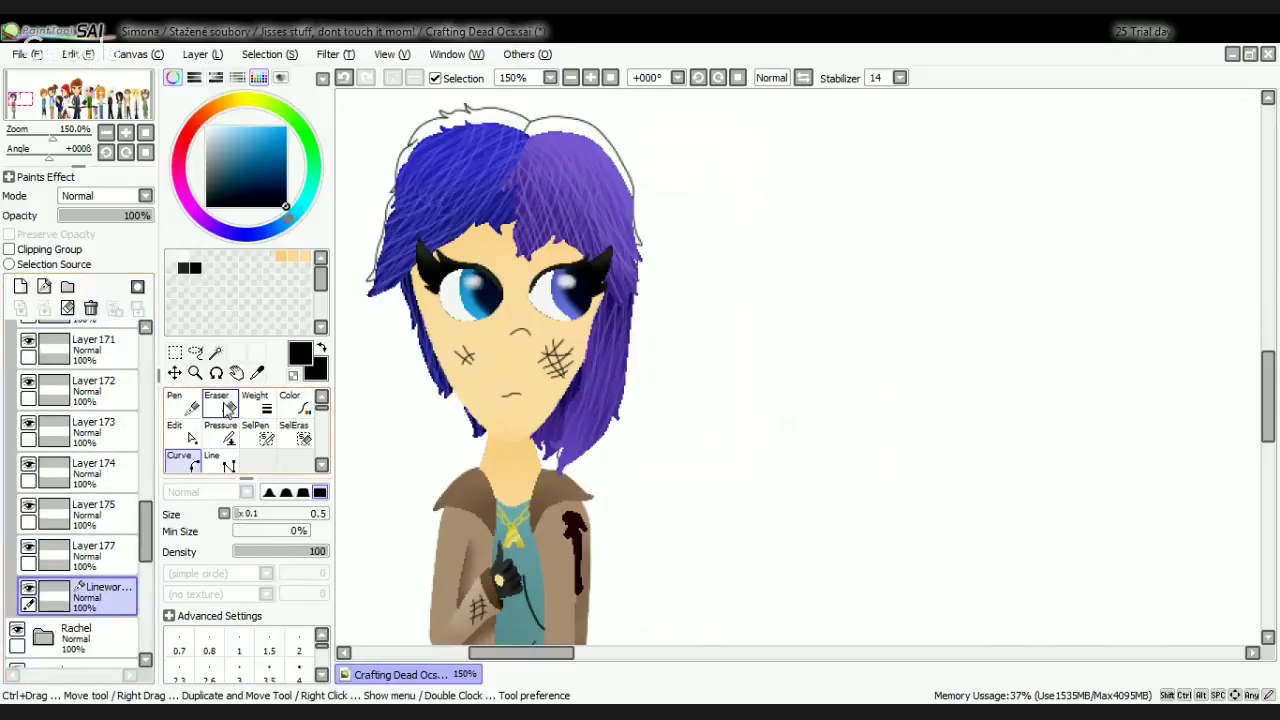
click(228, 406)
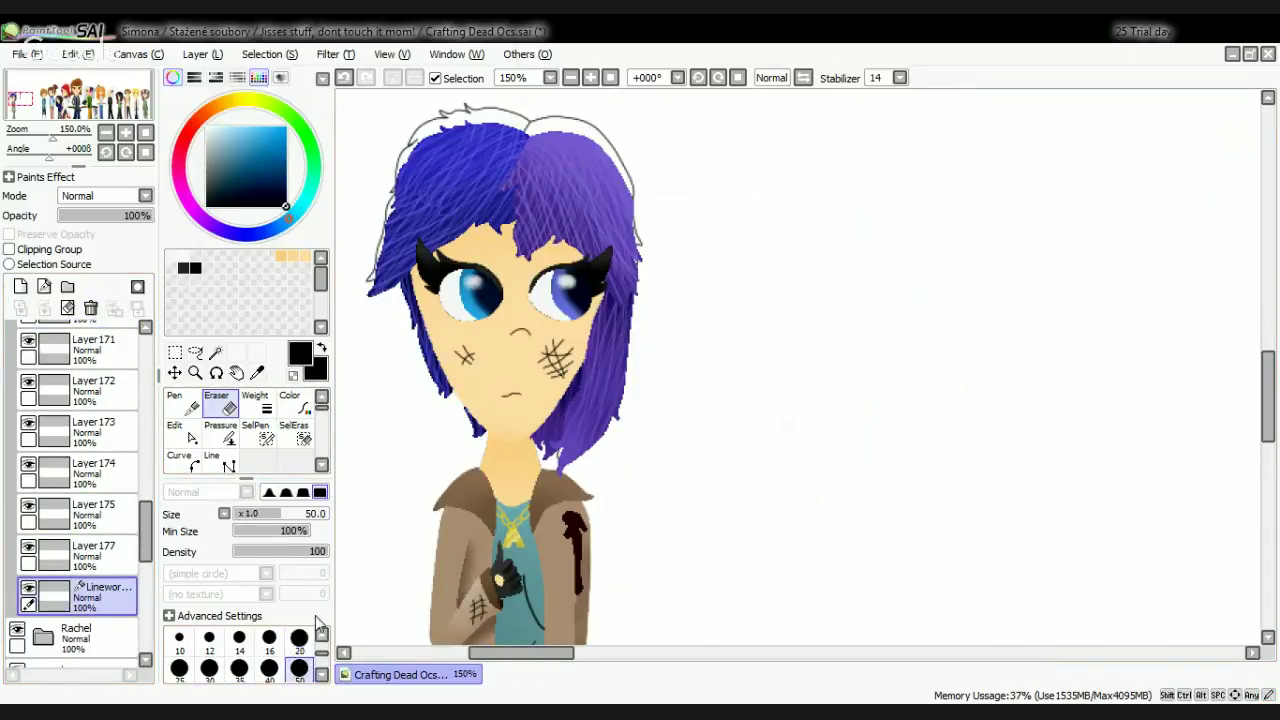
mouse_move(520, 120)
mouse_down()
mouse_move(429, 129)
mouse_move(386, 200)
mouse_move(380, 290)
mouse_move(394, 329)
mouse_up()
mouse_move(591, 341)
mouse_down()
mouse_move(655, 232)
mouse_move(594, 129)
mouse_up()
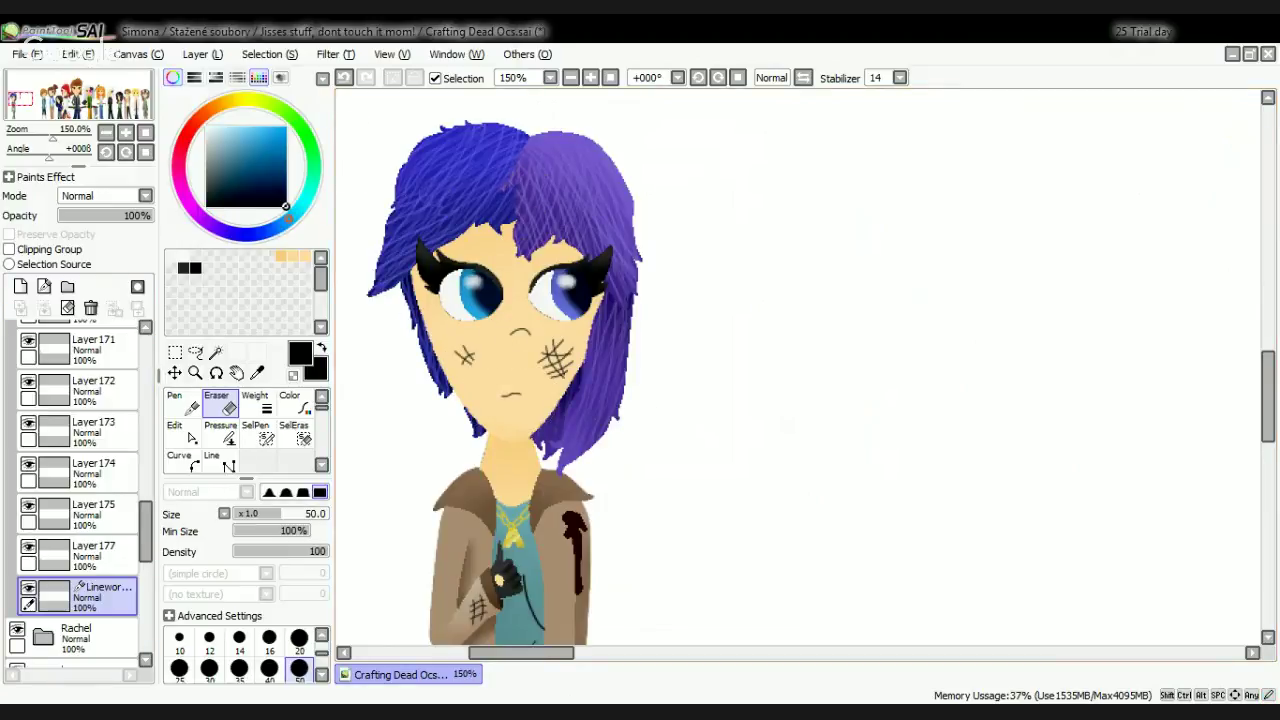
Step: Examine the lowered head and its face details up close, with the face linework layer selected
key(alt+Tab)
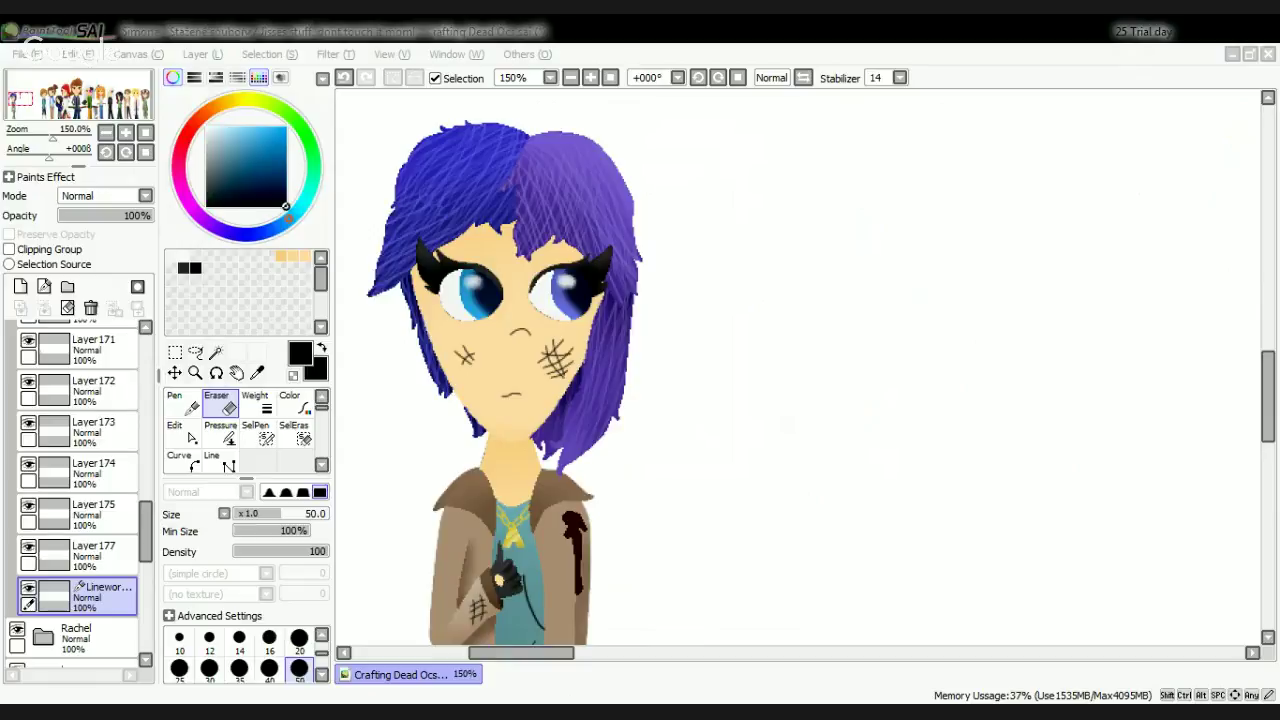
key(alt+Tab)
scroll(790, 324, down, 2)
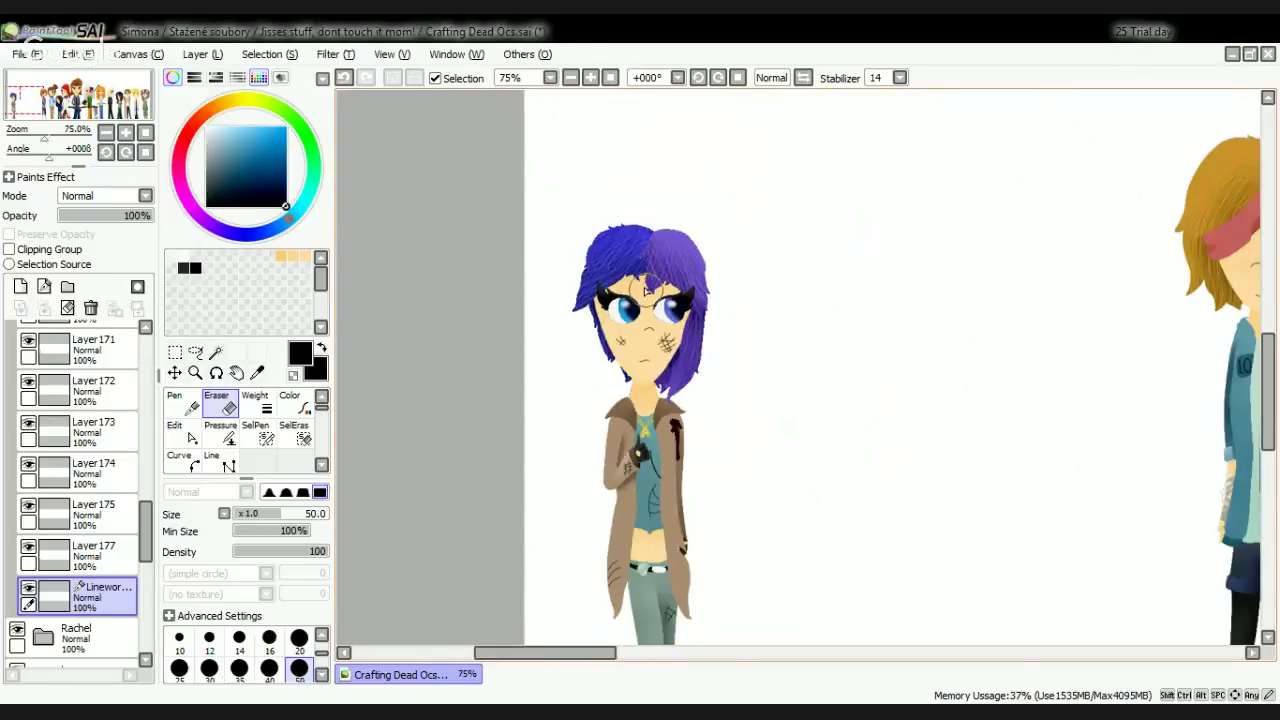
scroll(650, 328, up, 2)
scroll(645, 290, up, 1)
scroll(100, 500, up, 3)
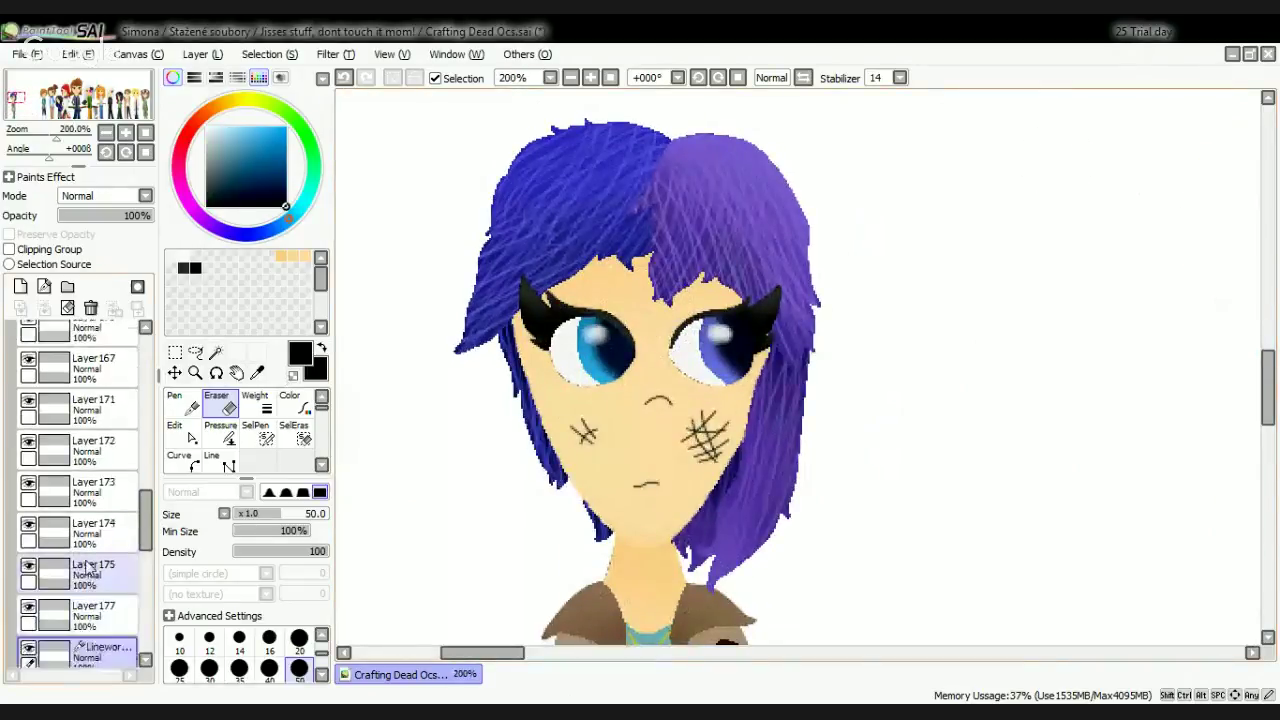
scroll(100, 500, up, 5)
click(100, 465)
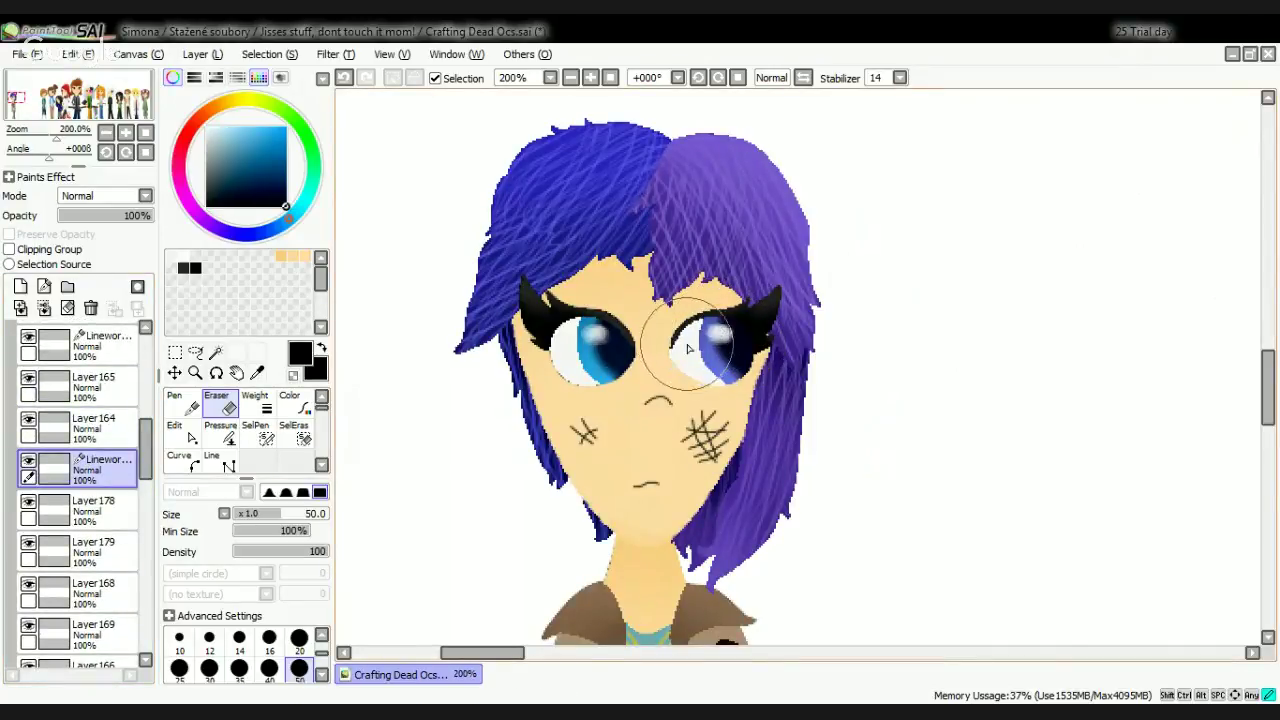
scroll(757, 343, up, 5)
scroll(600, 327, down, 3)
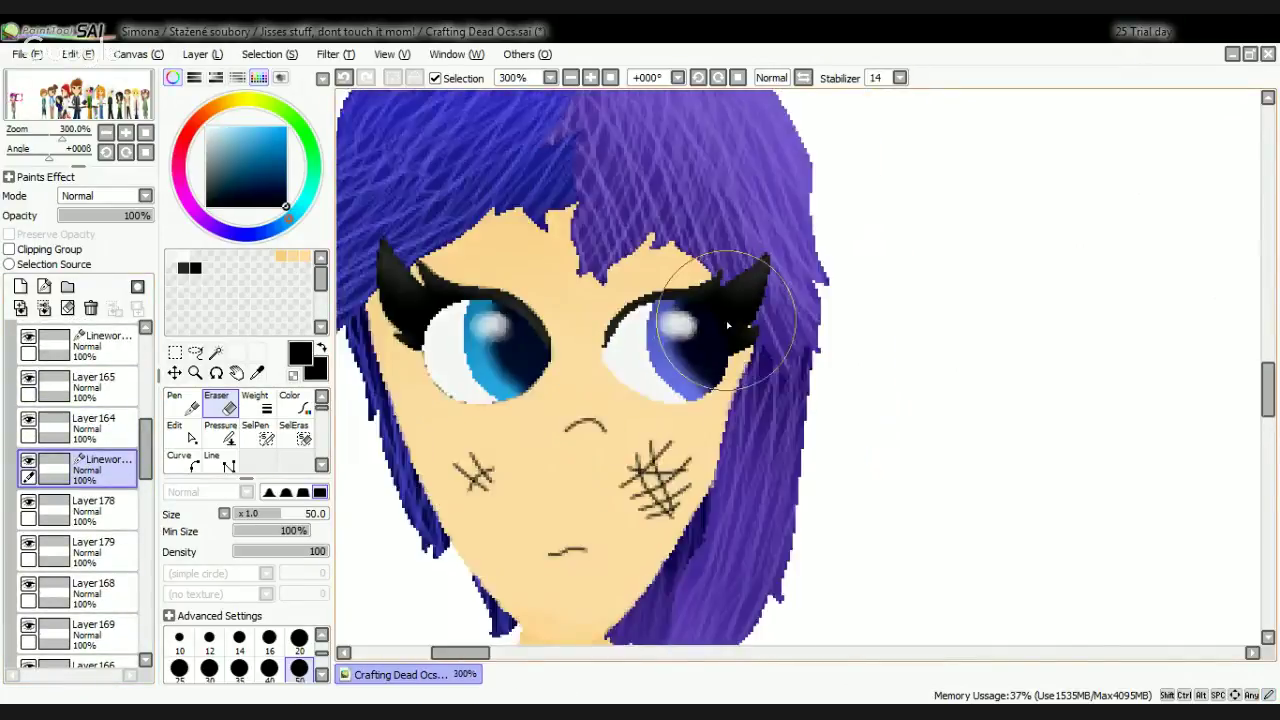
scroll(571, 300, down, 2)
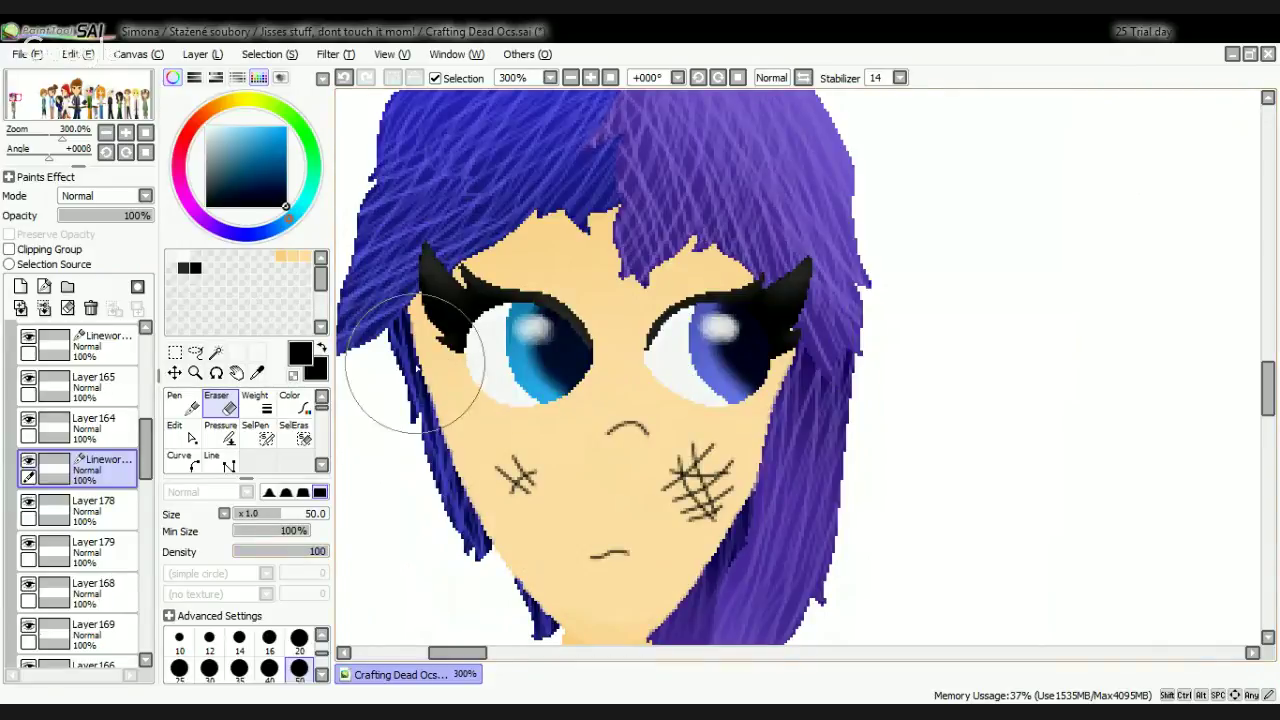
Step: Collapse the Awqui folder and make the Madeline folder with its reference sketches visible
scroll(90, 550, up, 5)
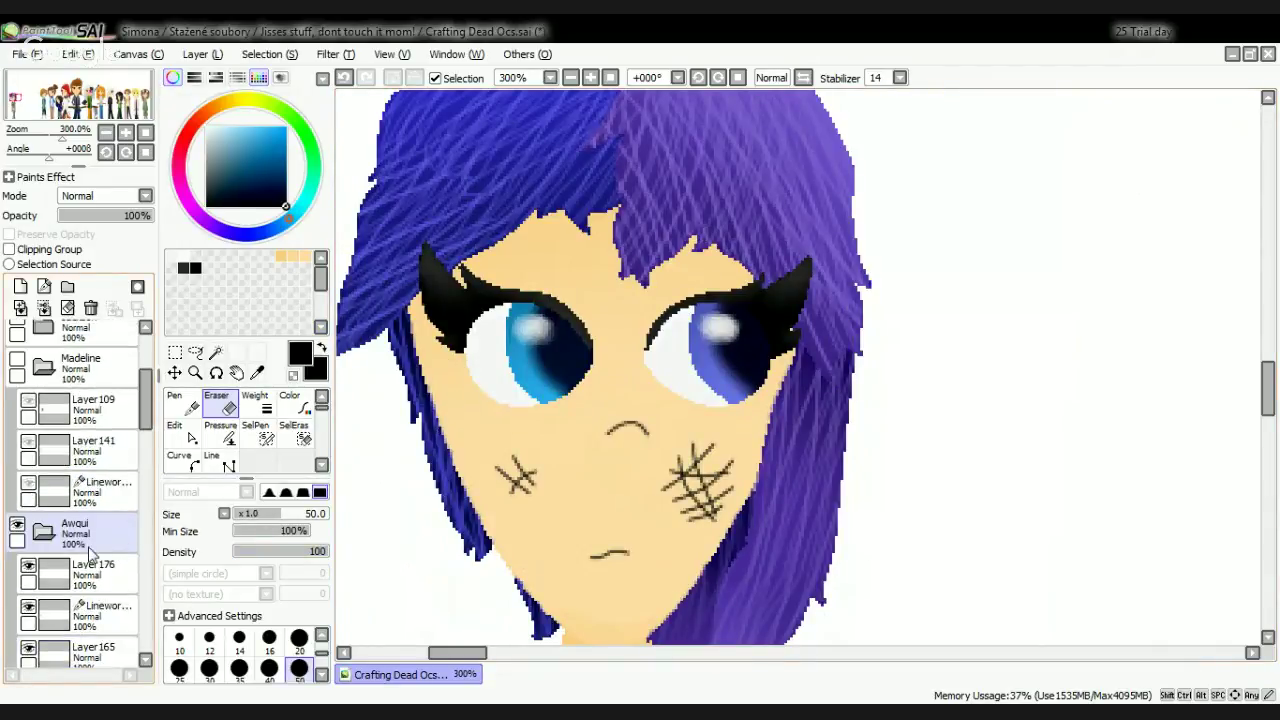
click(44, 540)
scroll(60, 540, up, 2)
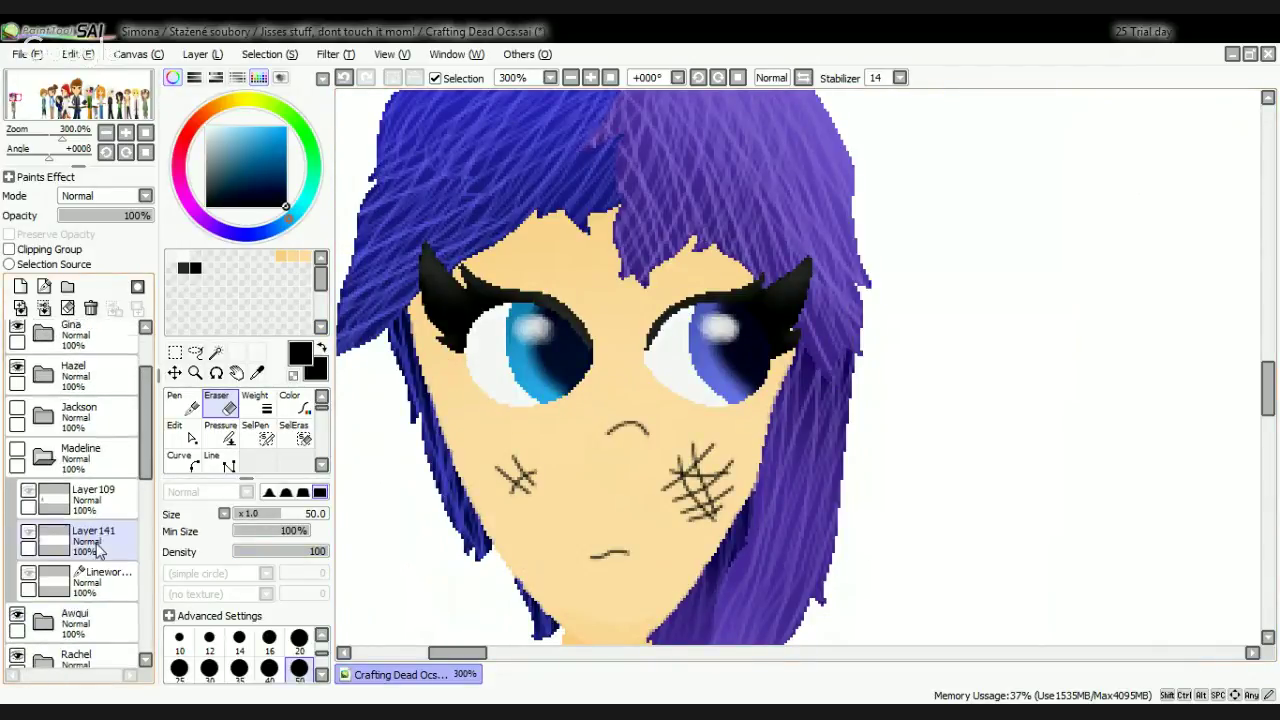
click(17, 452)
Step: Activate the Curve tool on the Madeline folder's linework layer, ready to trace the reference sketch
scroll(664, 463, down, 8)
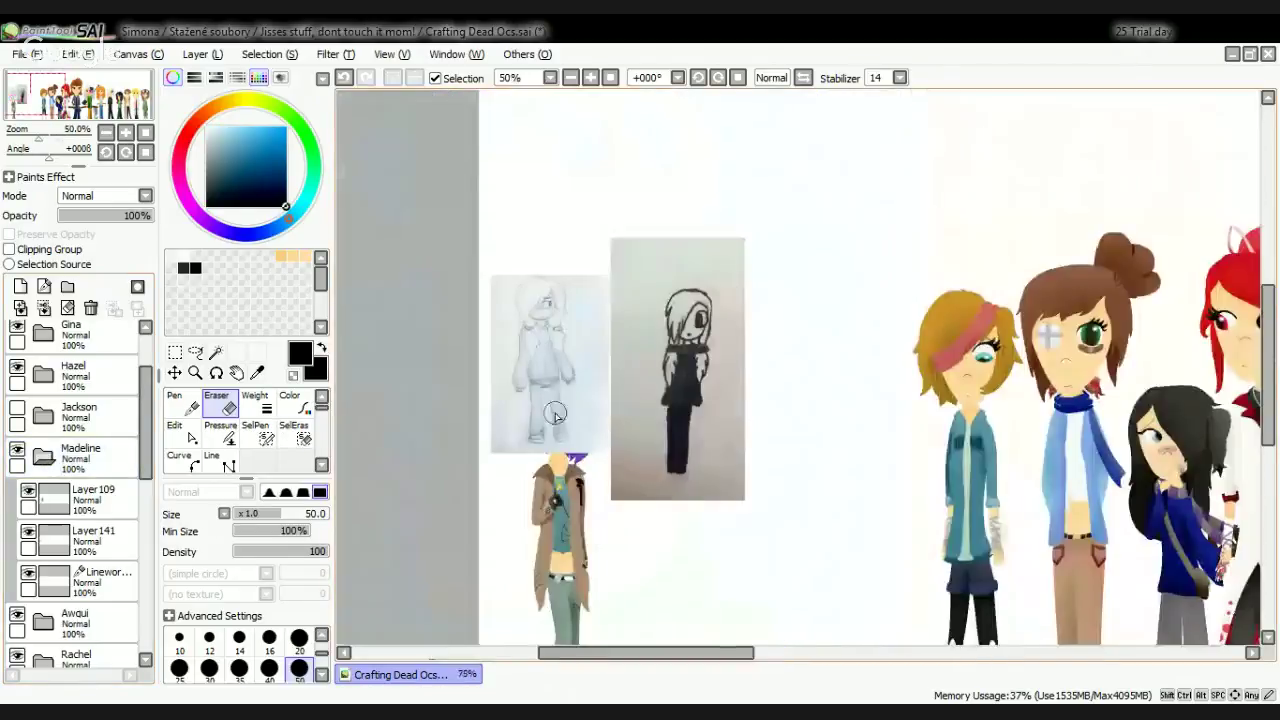
scroll(664, 463, up, 6)
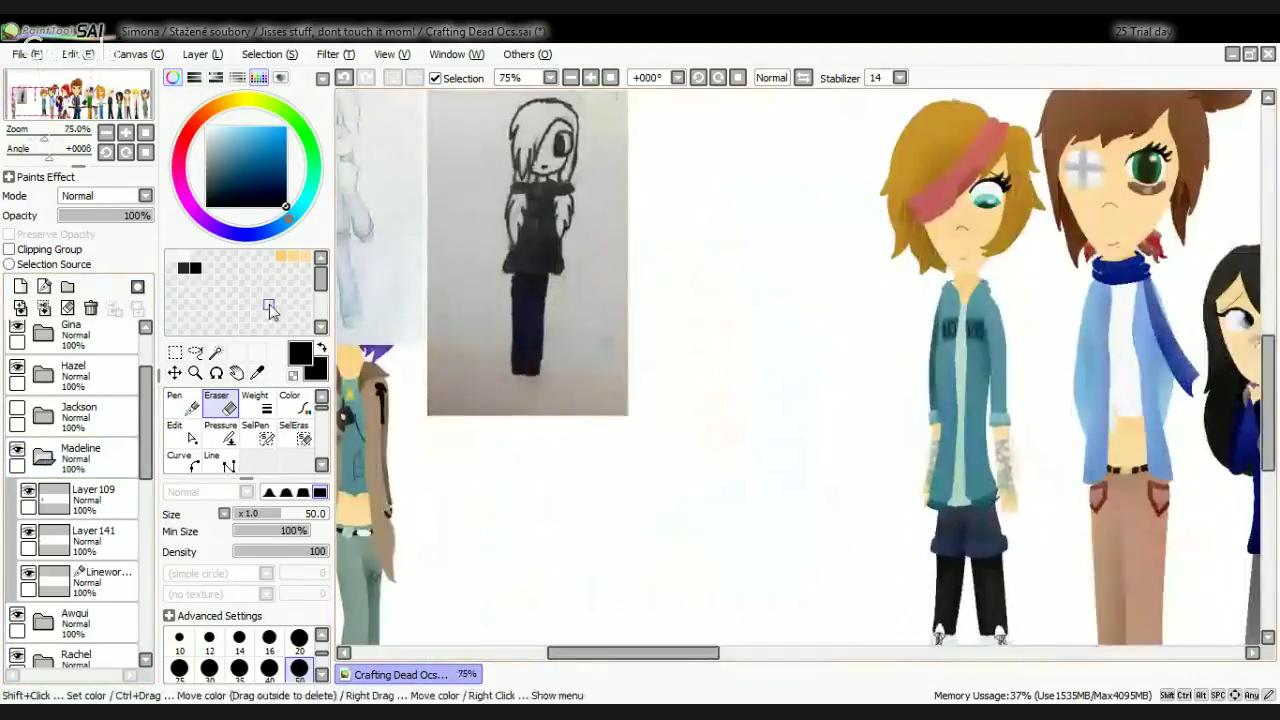
click(189, 470)
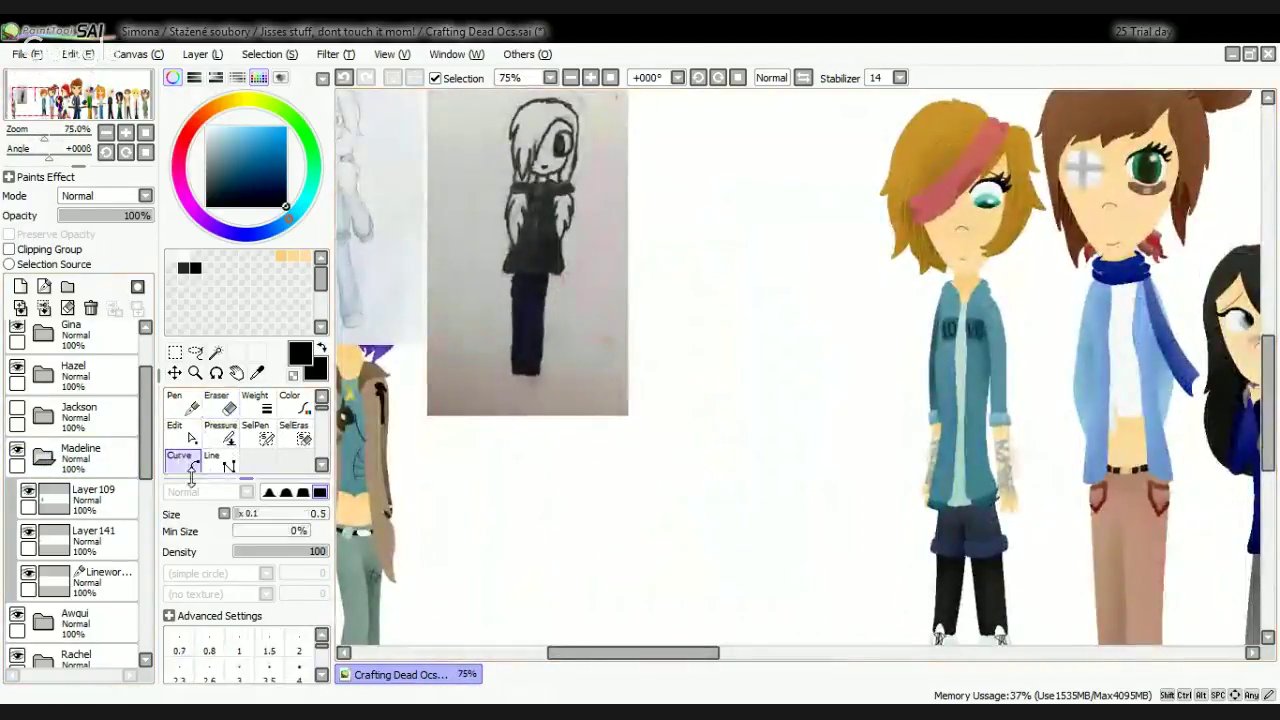
click(95, 582)
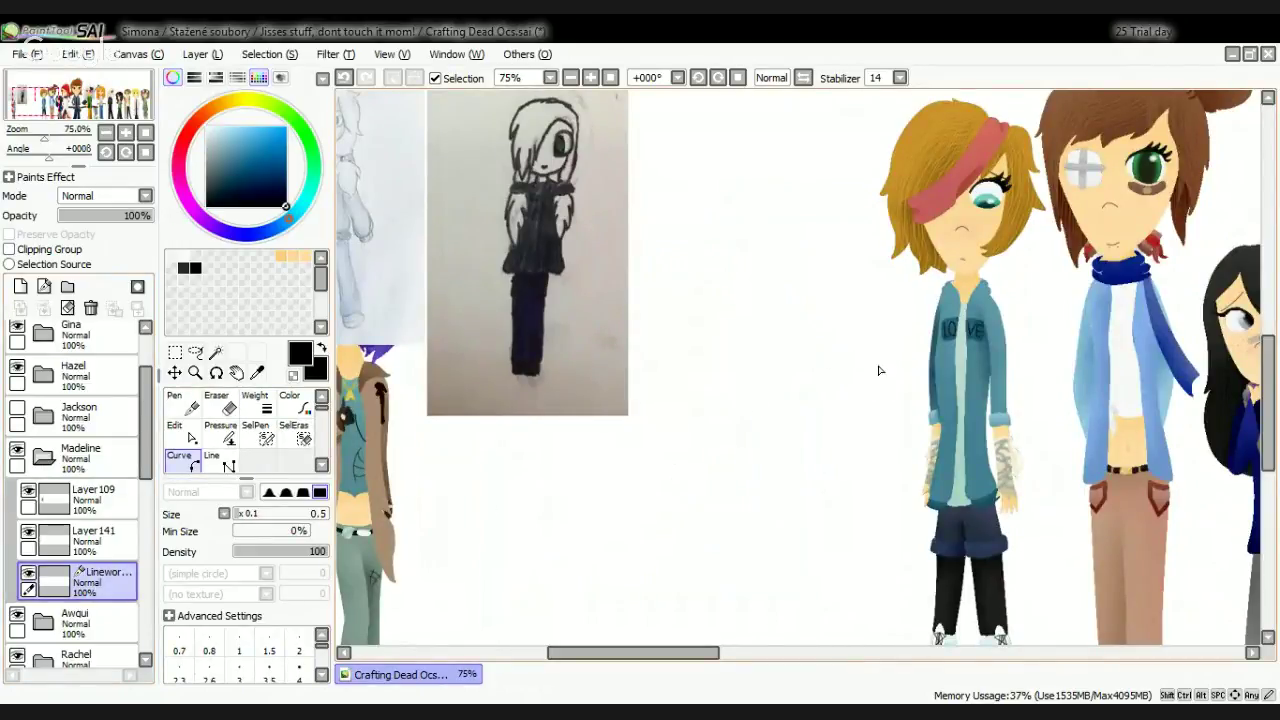
Step: Examine Madeline's two reference sketches alongside the whole character lineup at different magnifications
scroll(815, 350, down, 1)
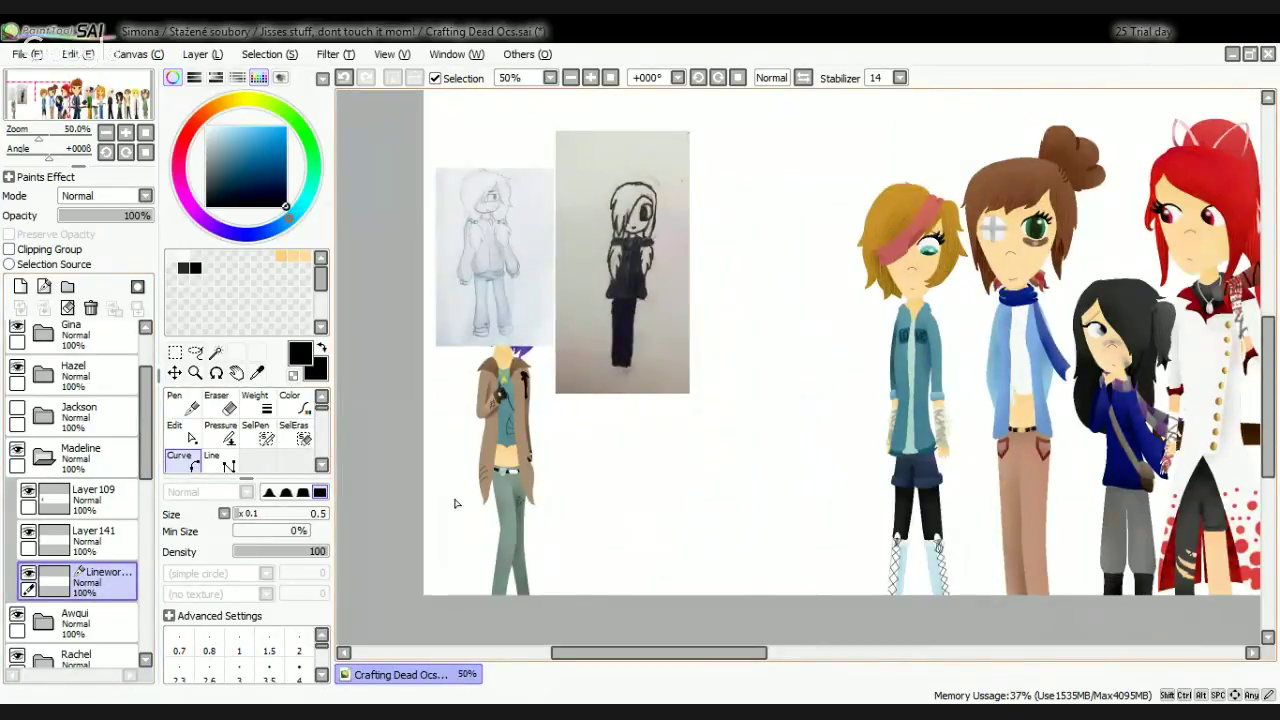
scroll(836, 439, up, 1)
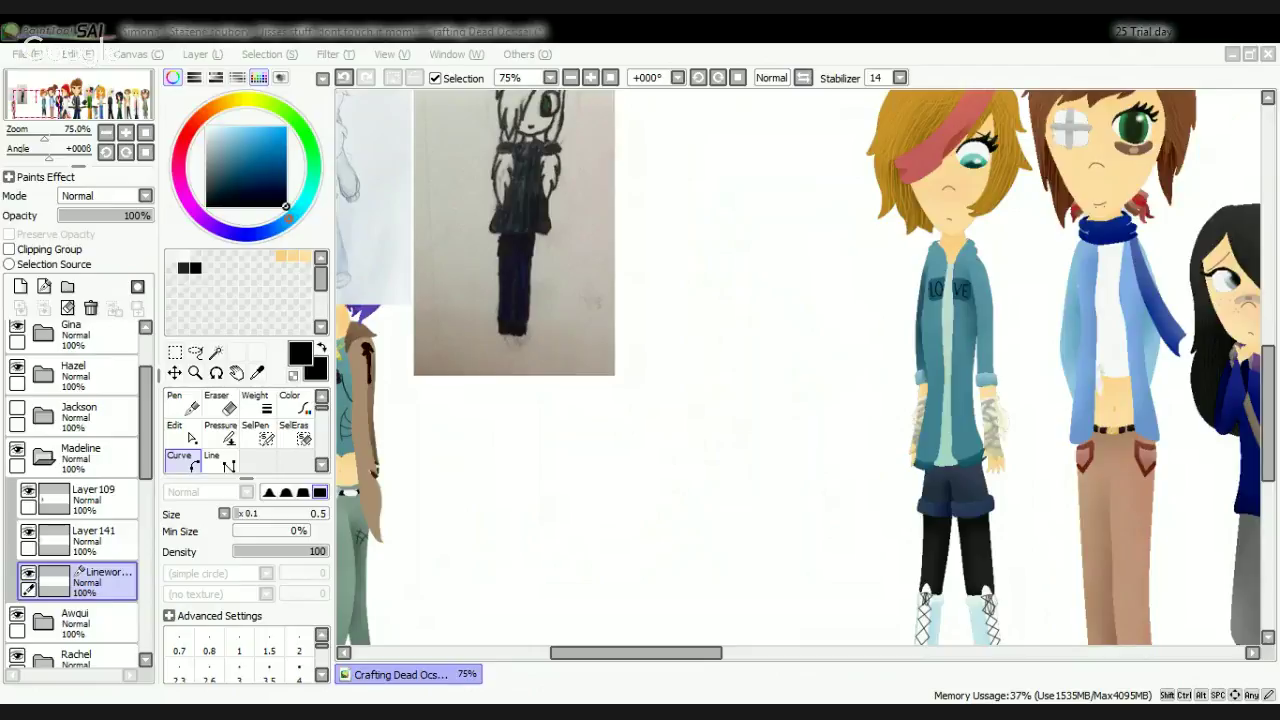
click(1066, 65)
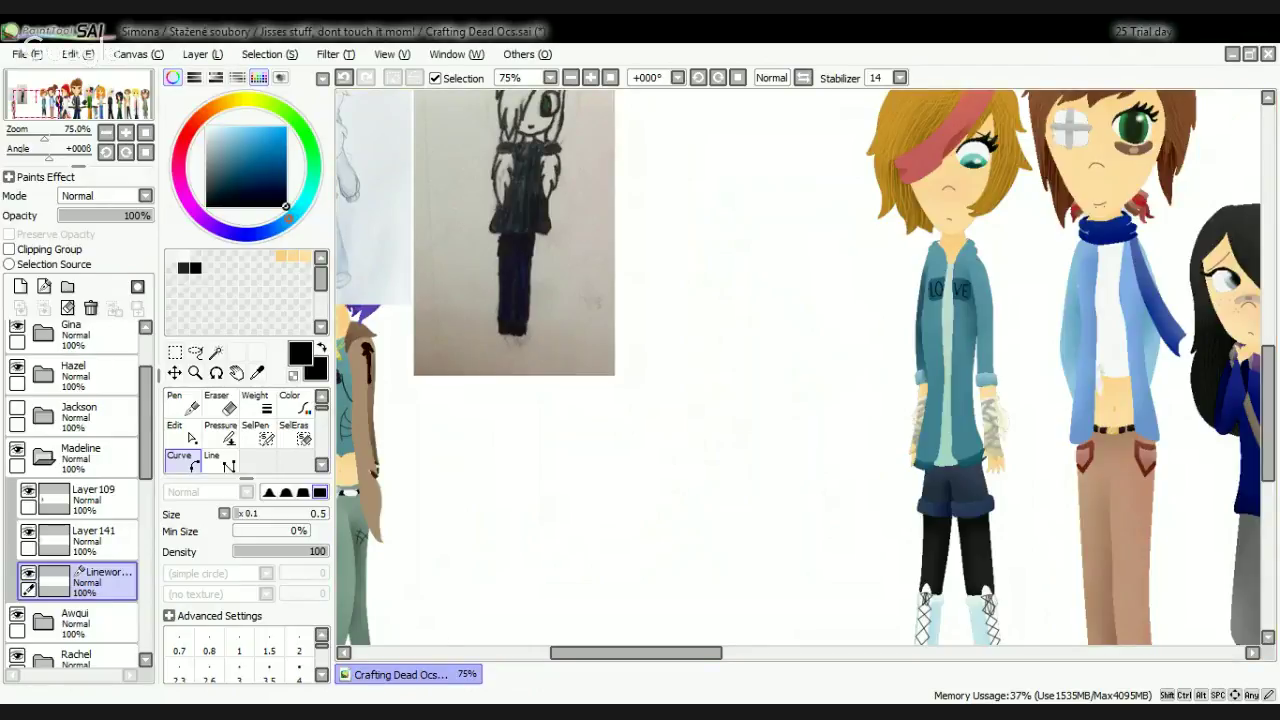
key(alt+Tab)
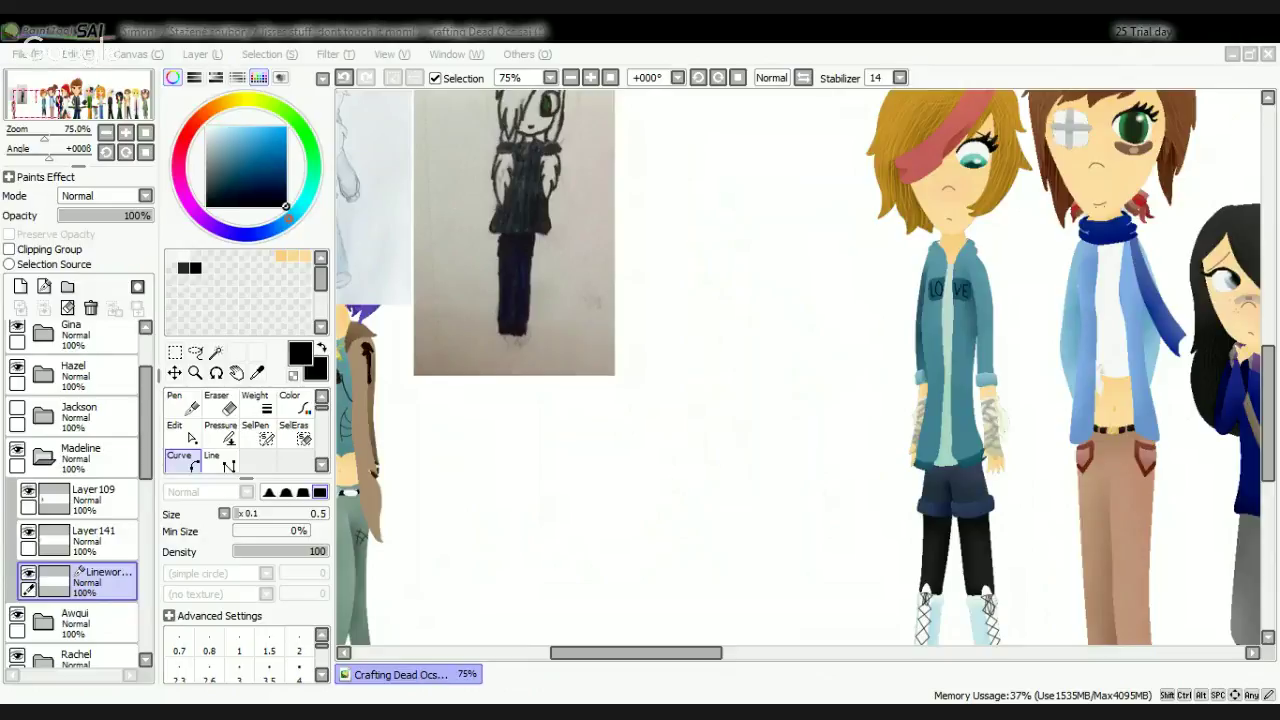
key(alt+Tab)
scroll(707, 294, down, 1)
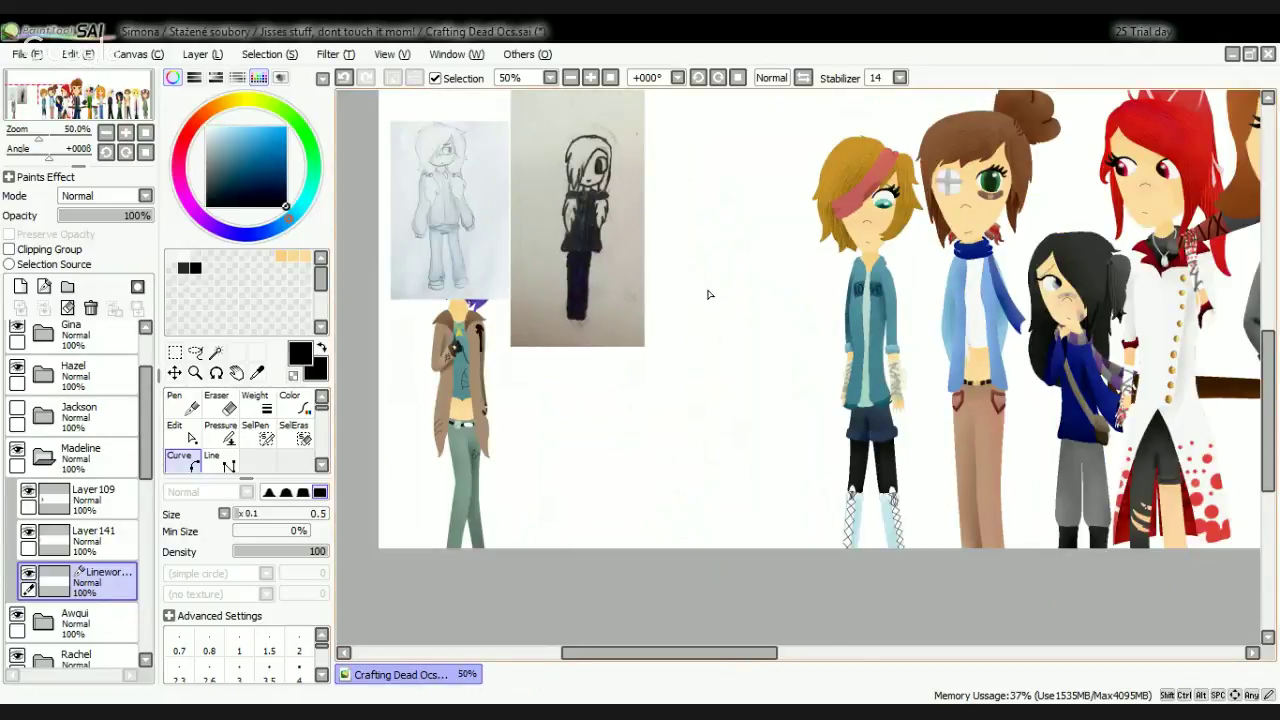
scroll(707, 294, down, 1)
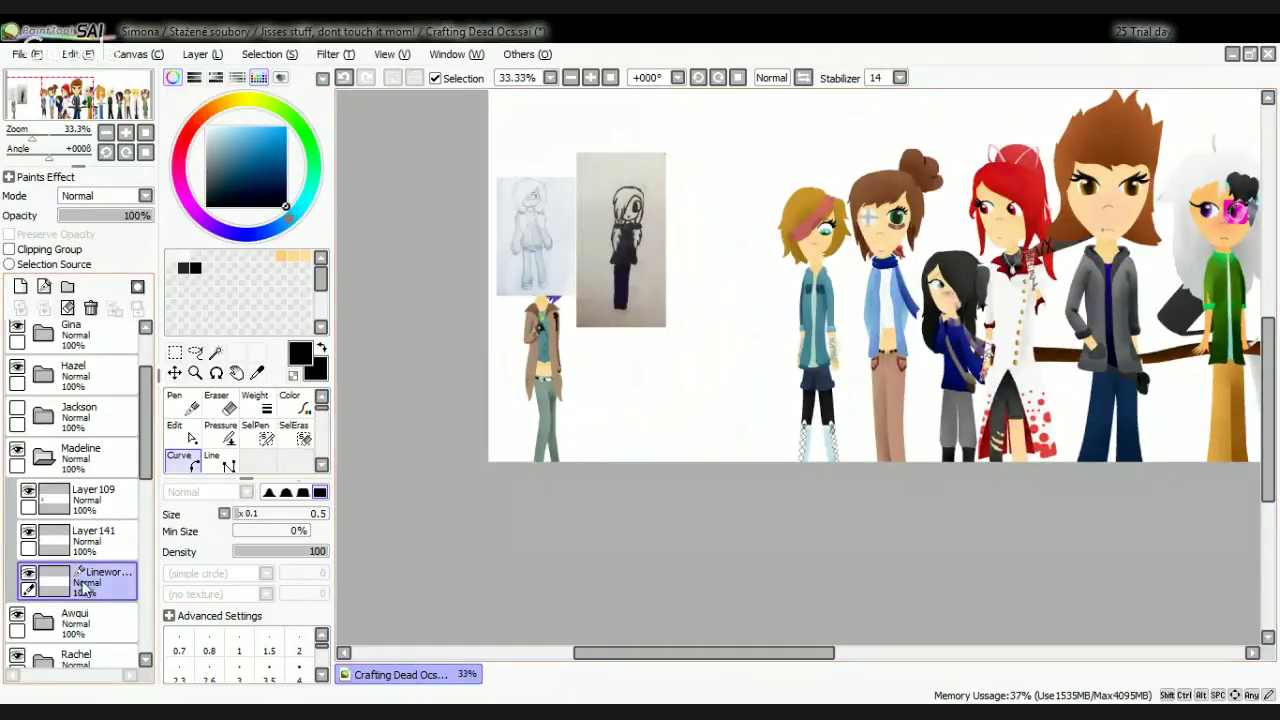
scroll(598, 245, up, 1)
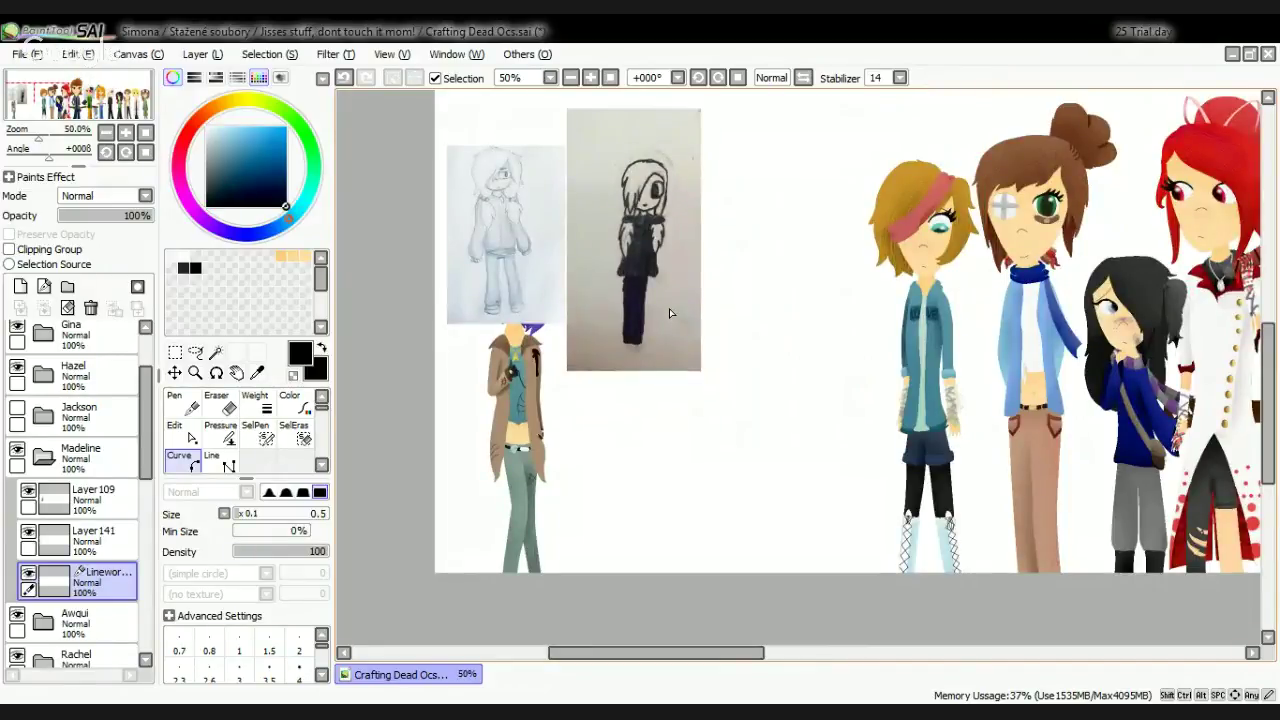
scroll(903, 430, up, 1)
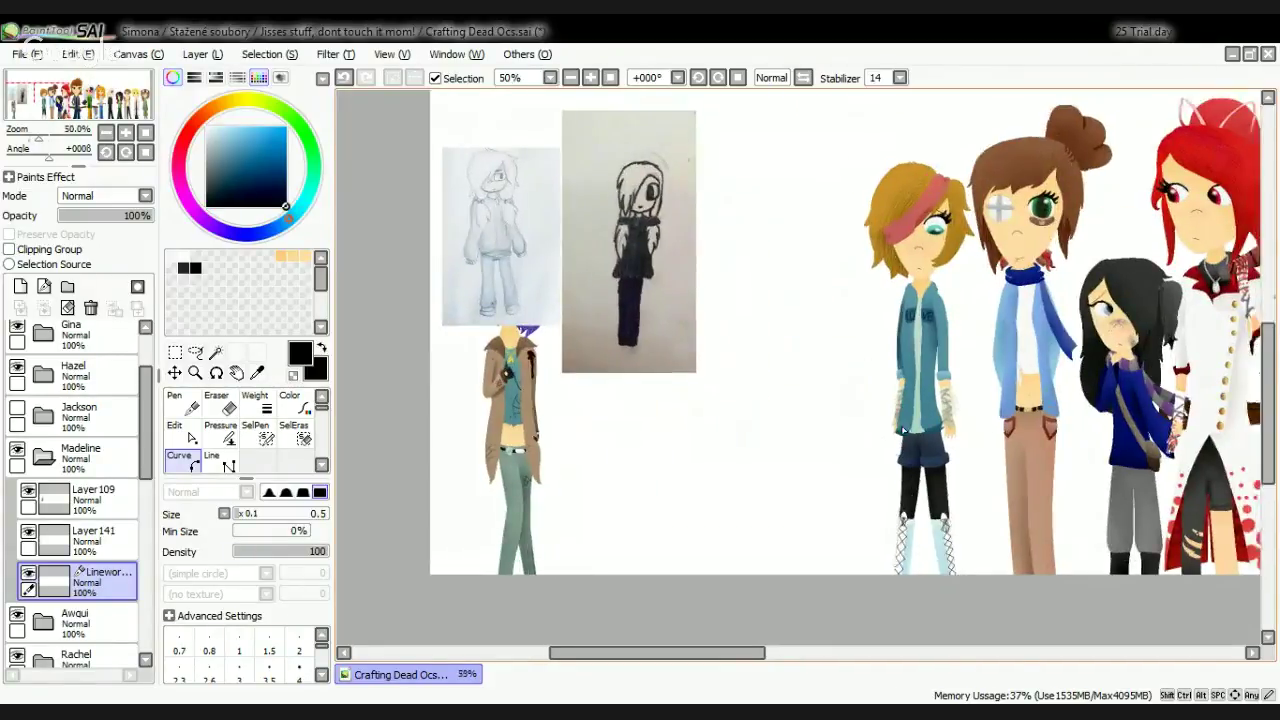
scroll(905, 425, down, 1)
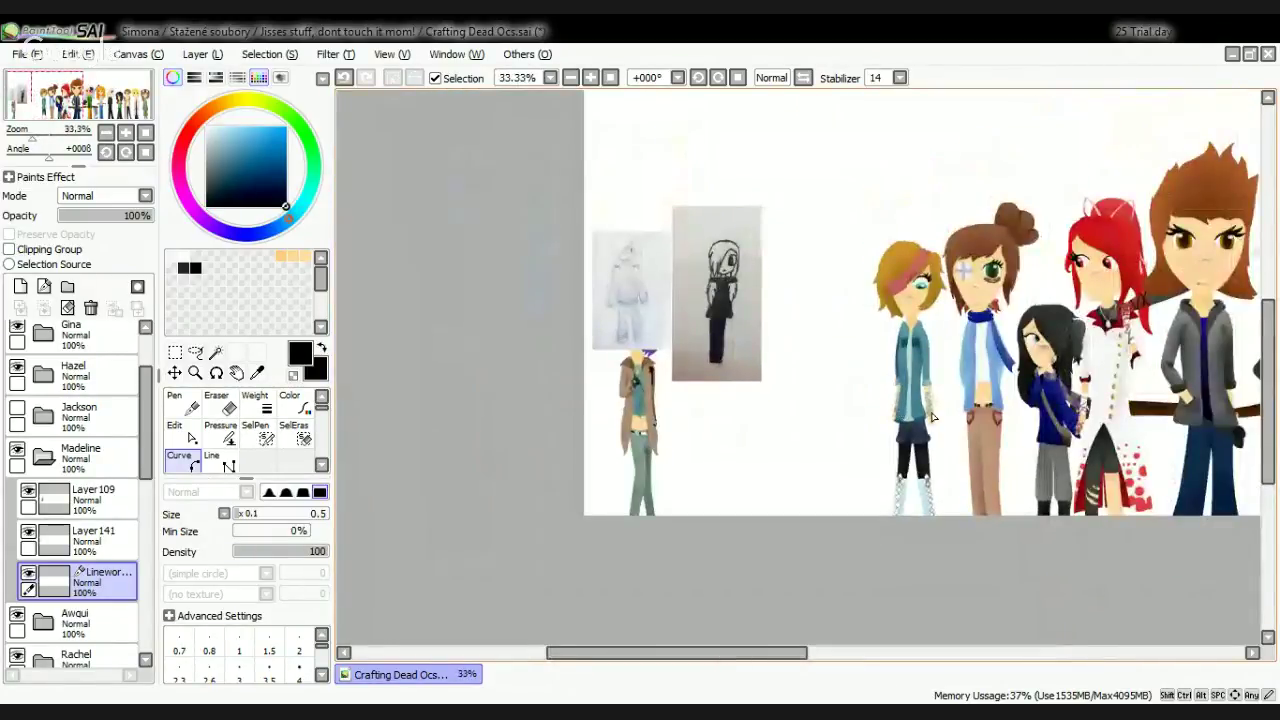
scroll(932, 417, up, 1)
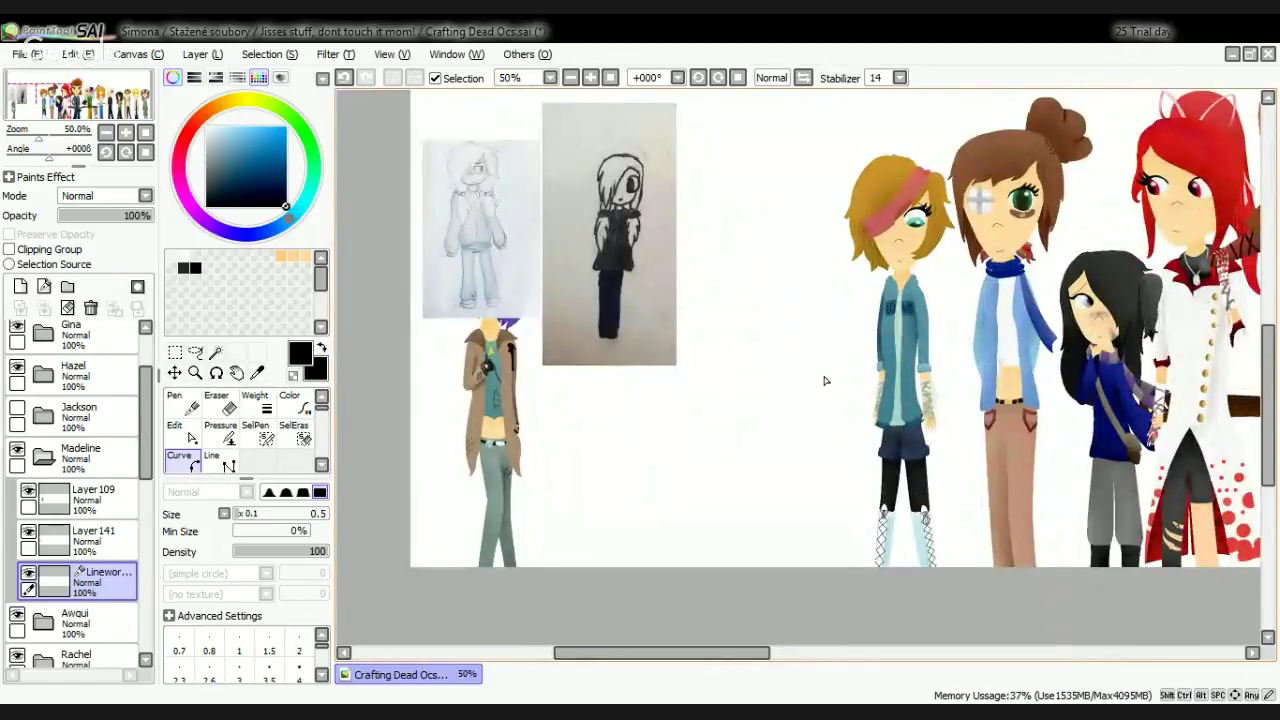
scroll(820, 406, down, 5)
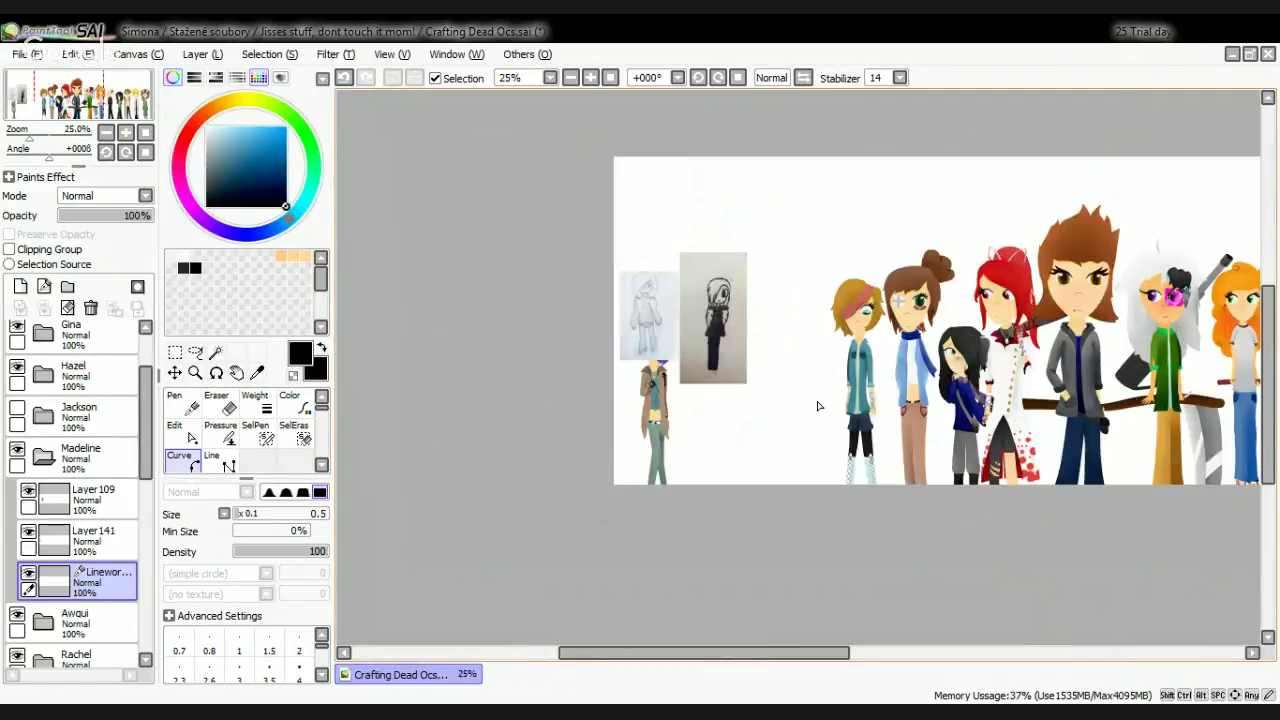
scroll(938, 460, up, 2)
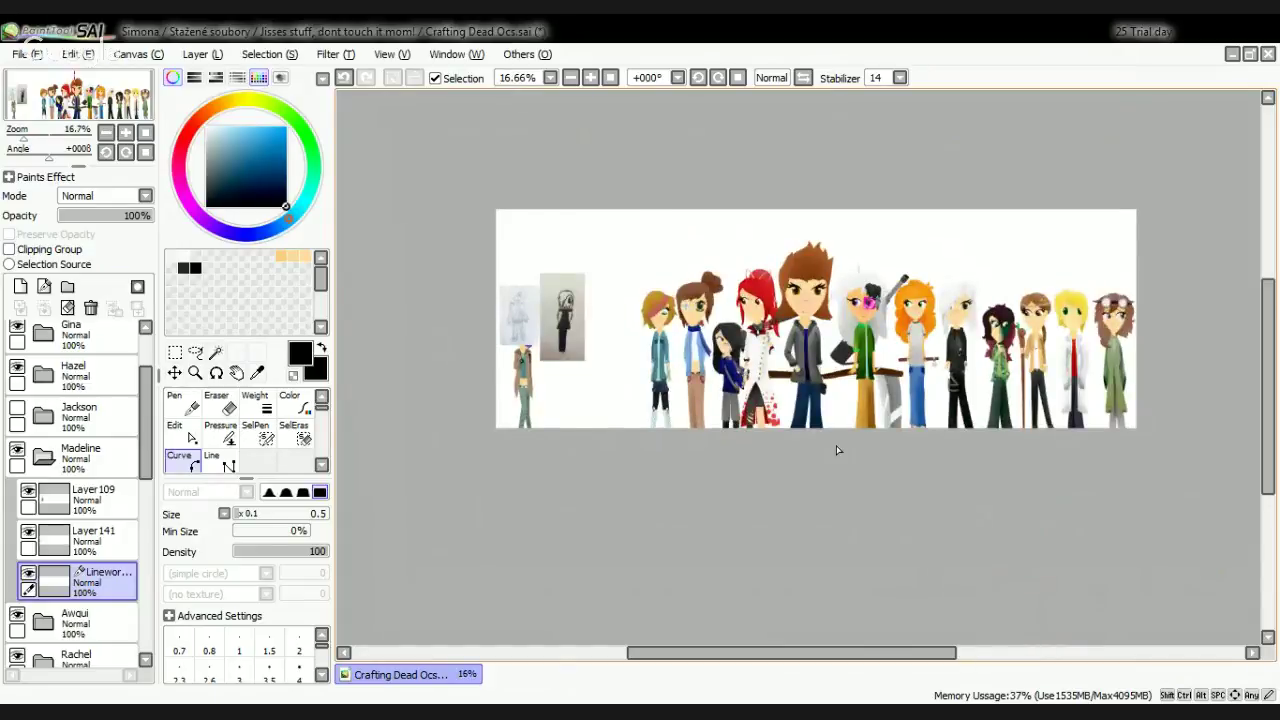
scroll(838, 450, up, 1)
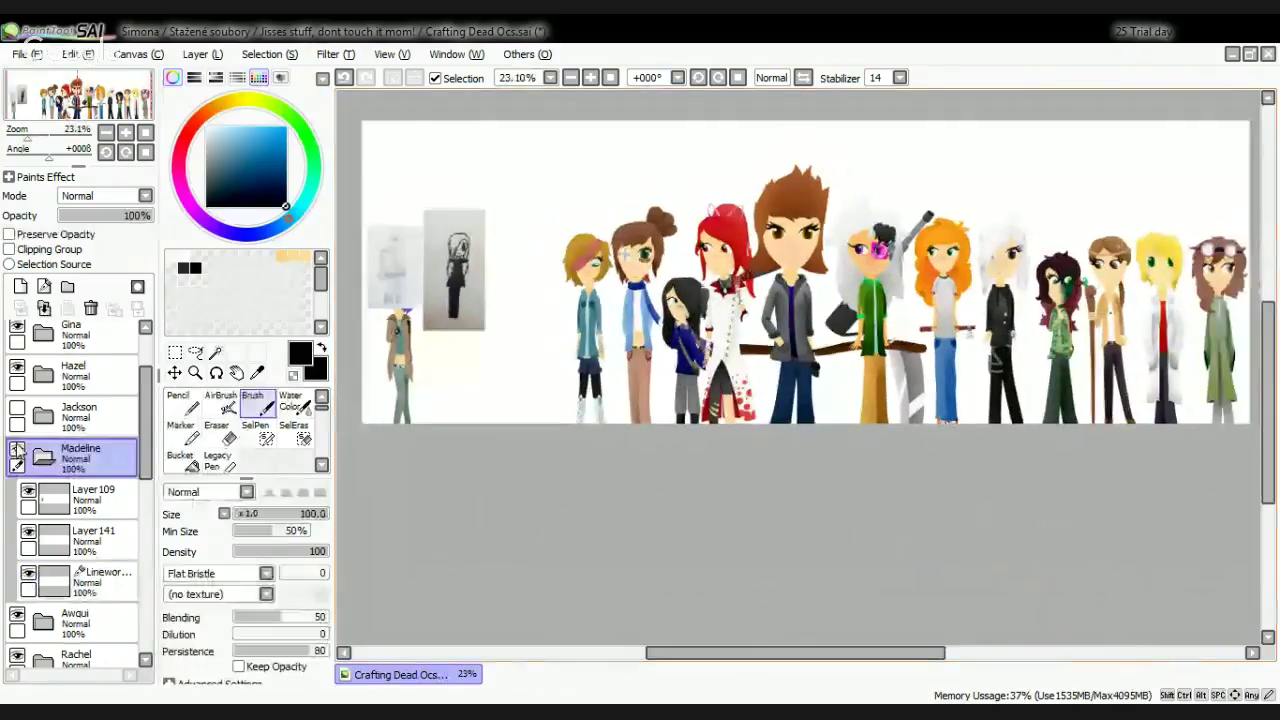
Step: Hide the Madeline folder and show the Backround folder behind the lineup
click(18, 452)
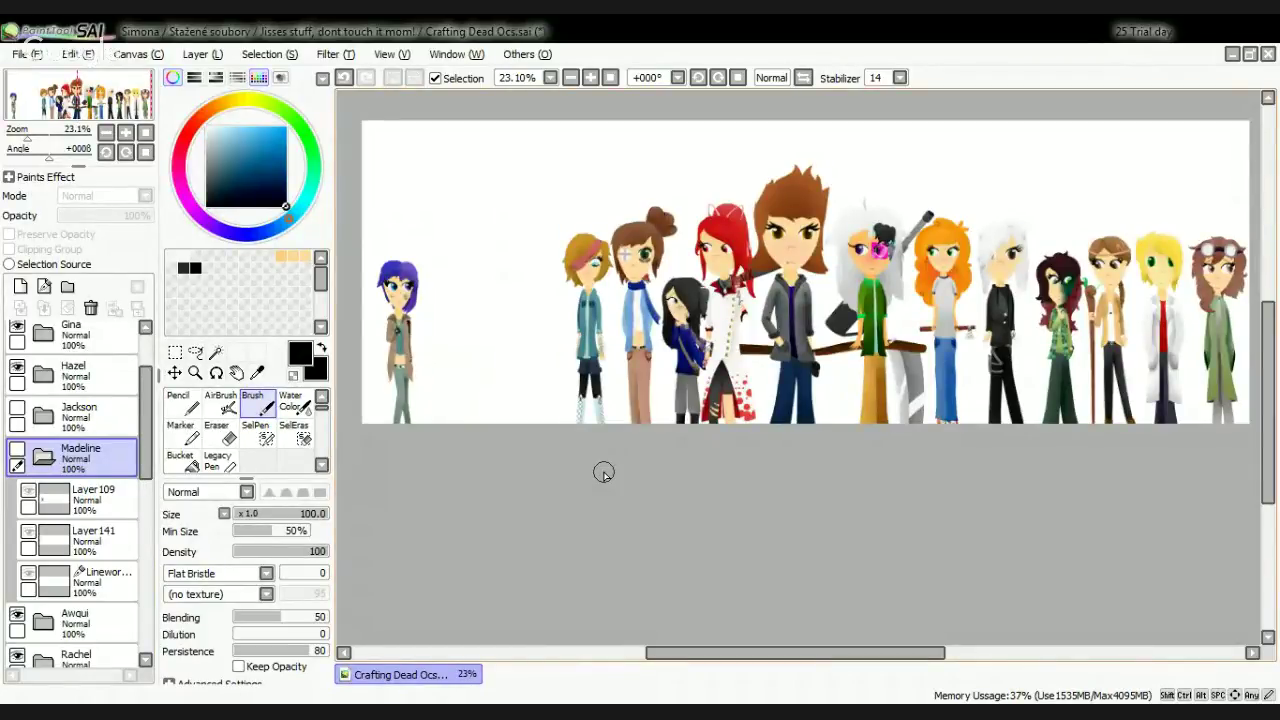
drag(1268, 396, 1268, 370)
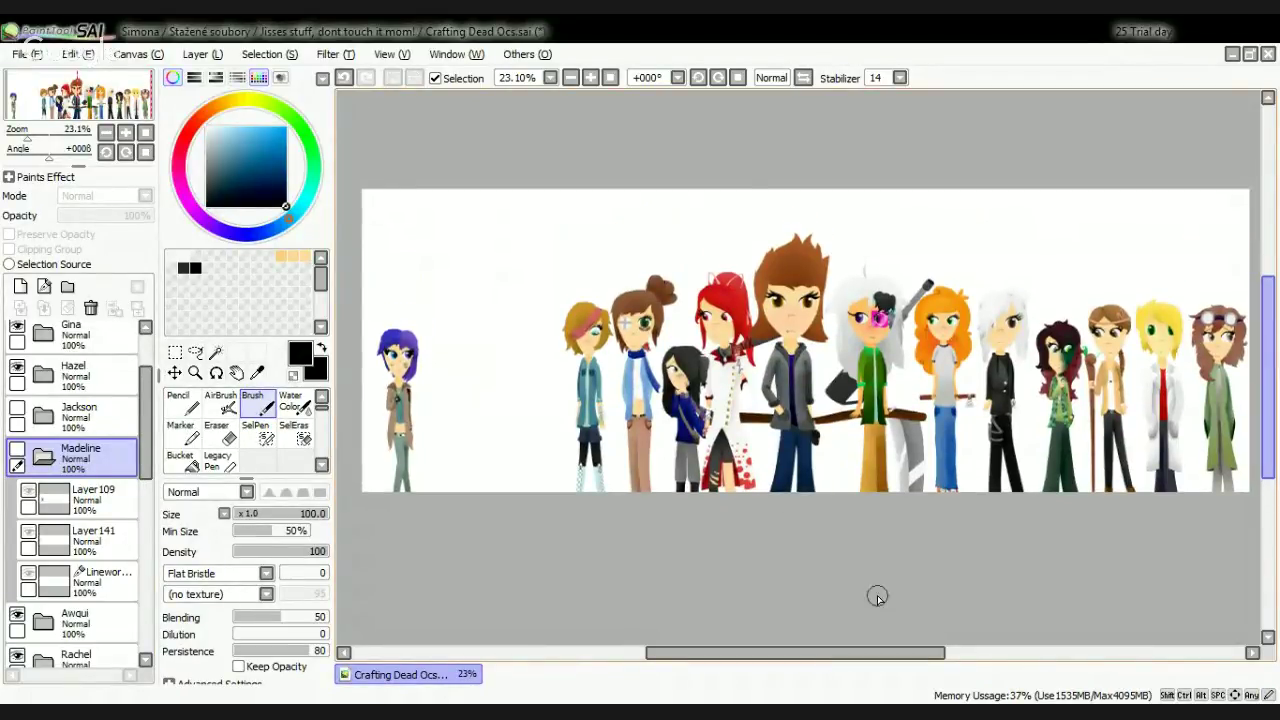
scroll(100, 630, down, 6)
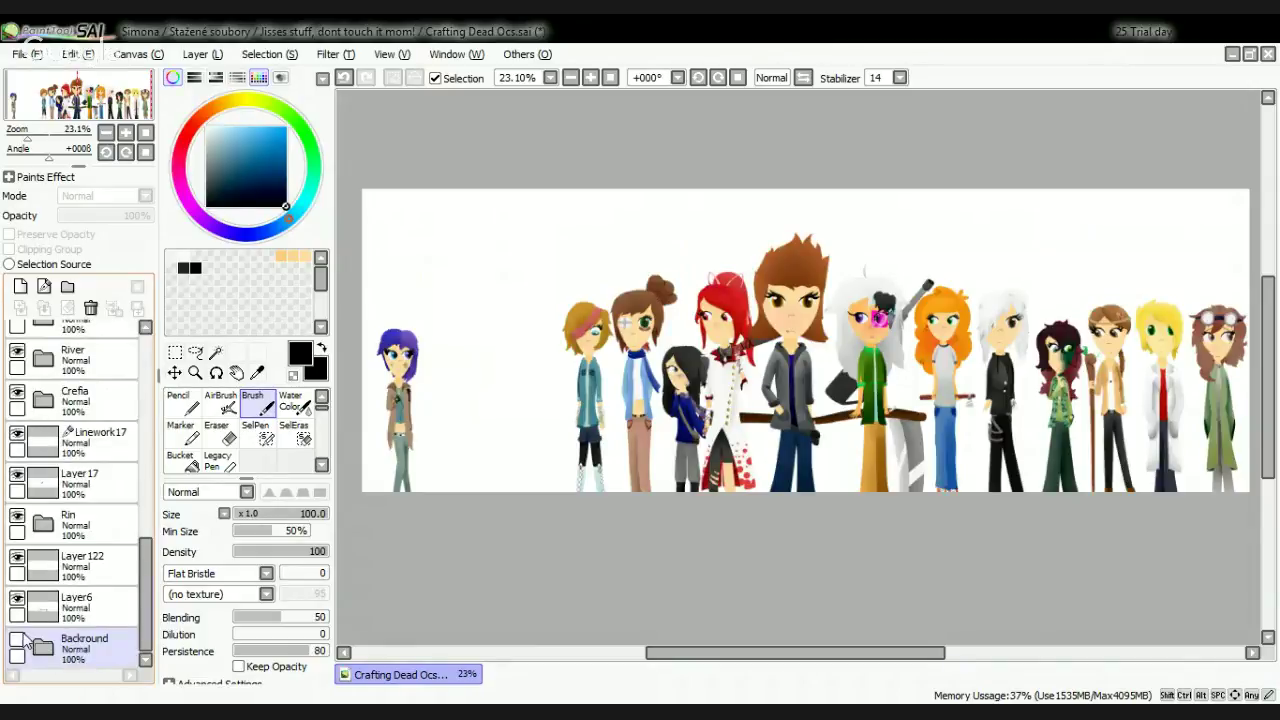
click(17, 639)
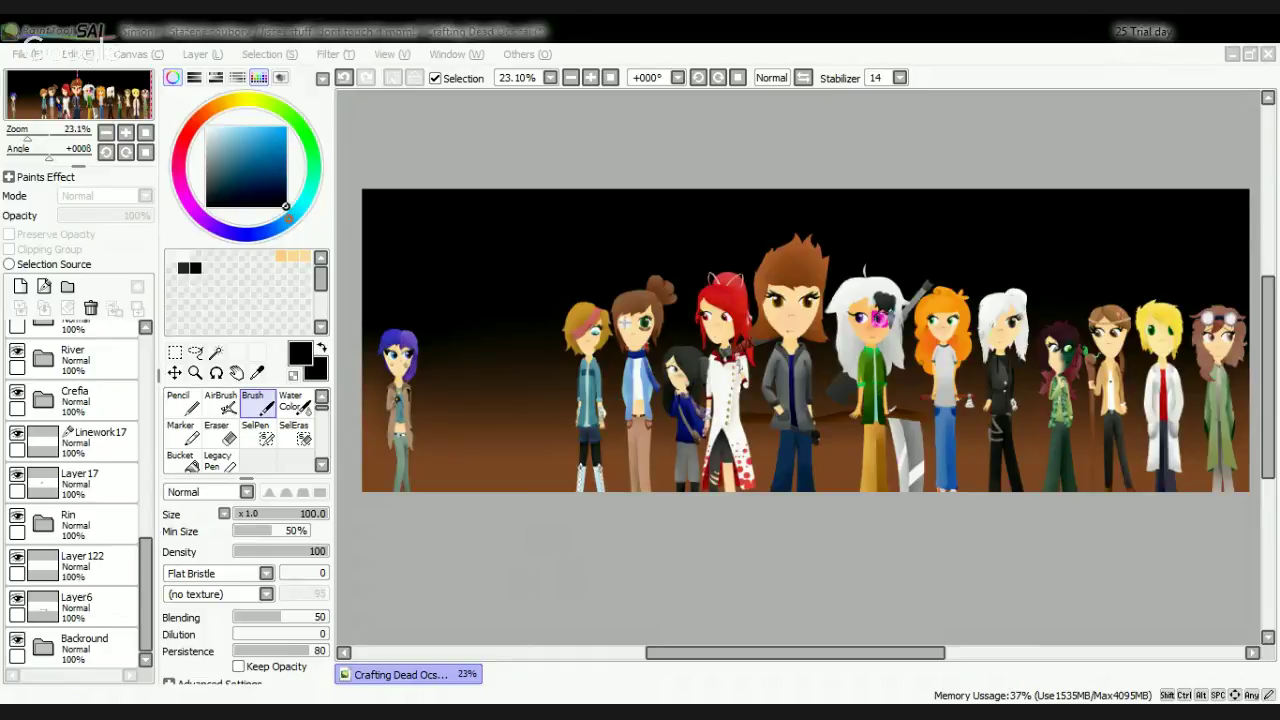
Step: Review the complete character lineup against the dark background with the interface panels hidden, and restore the panels
click(1191, 37)
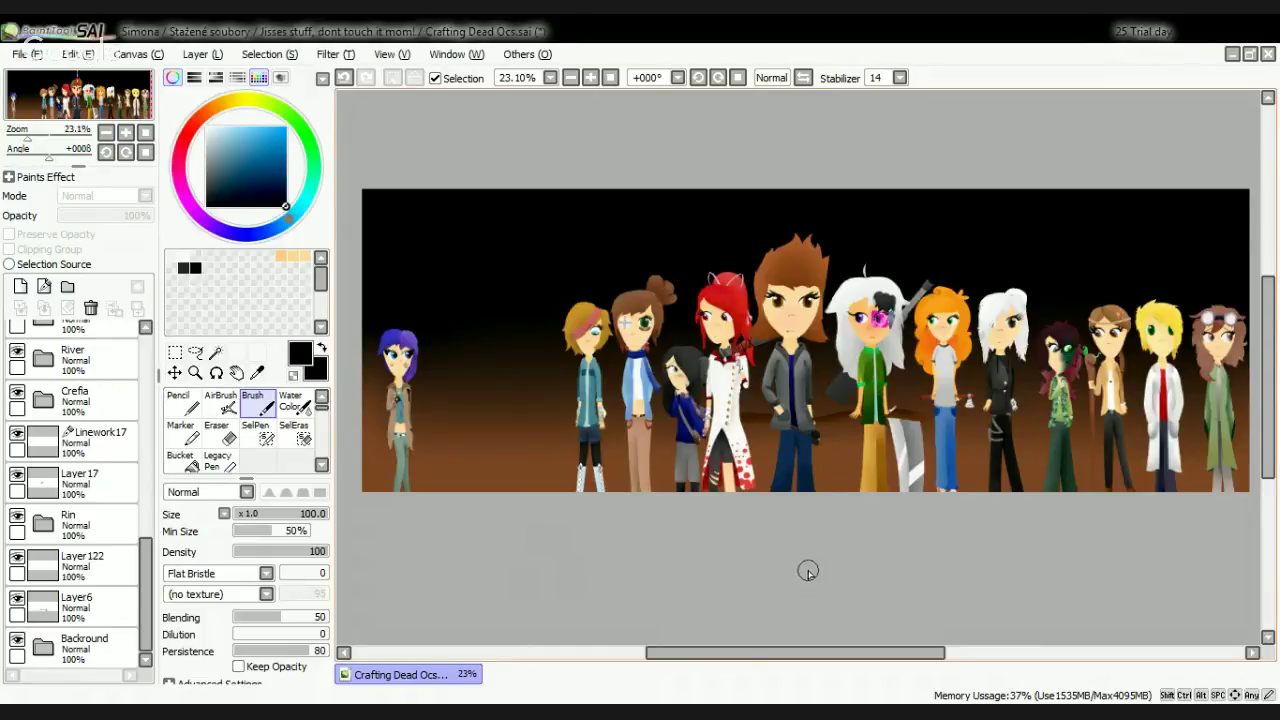
click(754, 557)
key(Tab)
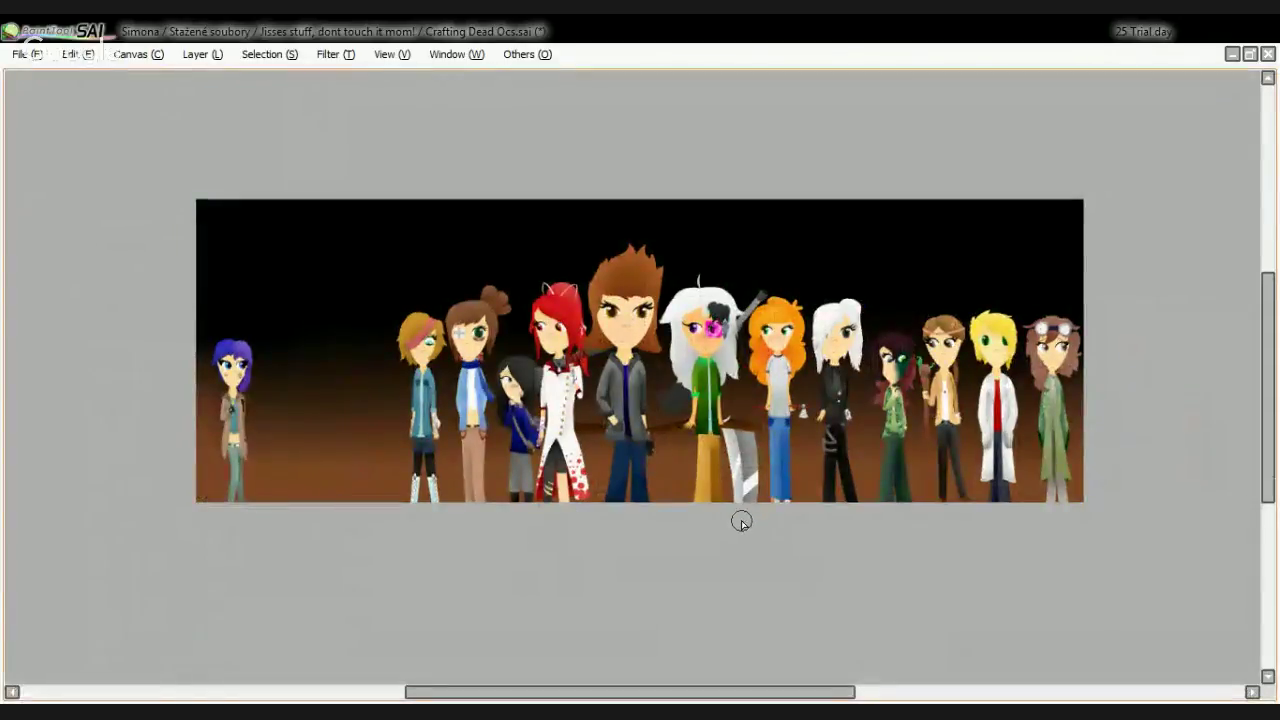
scroll(720, 541, up, 1)
scroll(720, 541, up, 1)
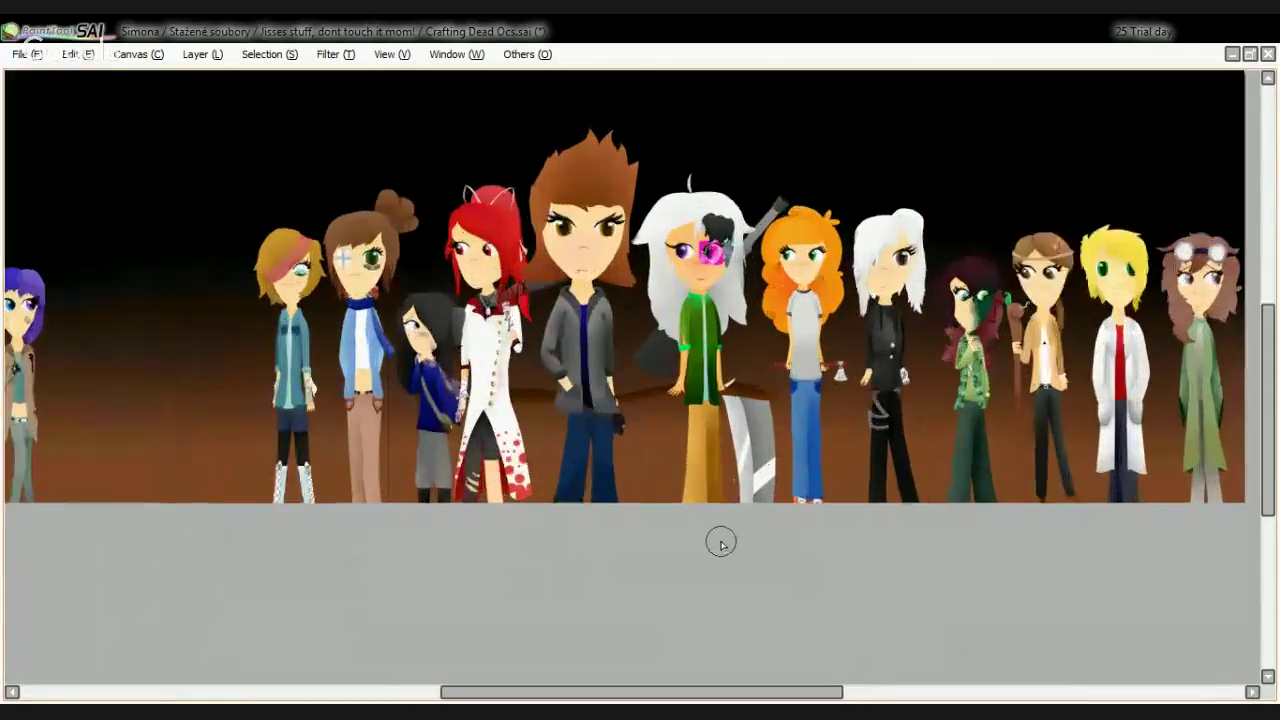
scroll(720, 541, down, 1)
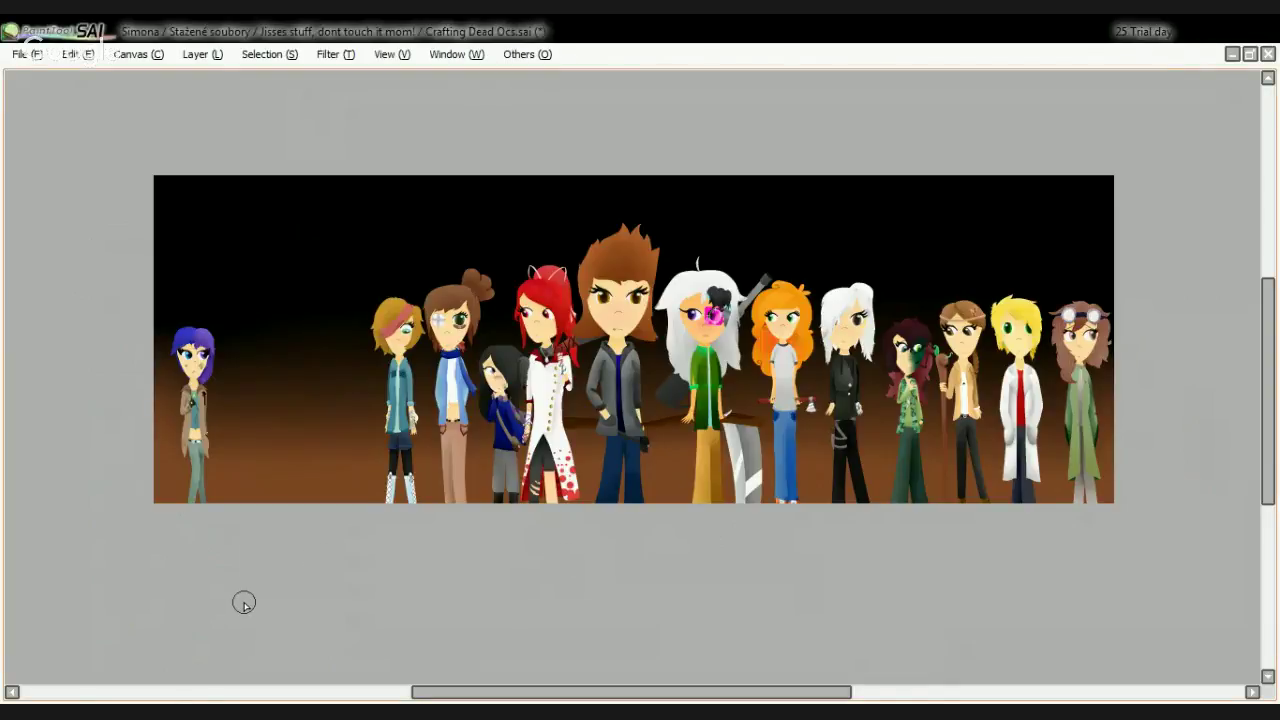
key(Tab)
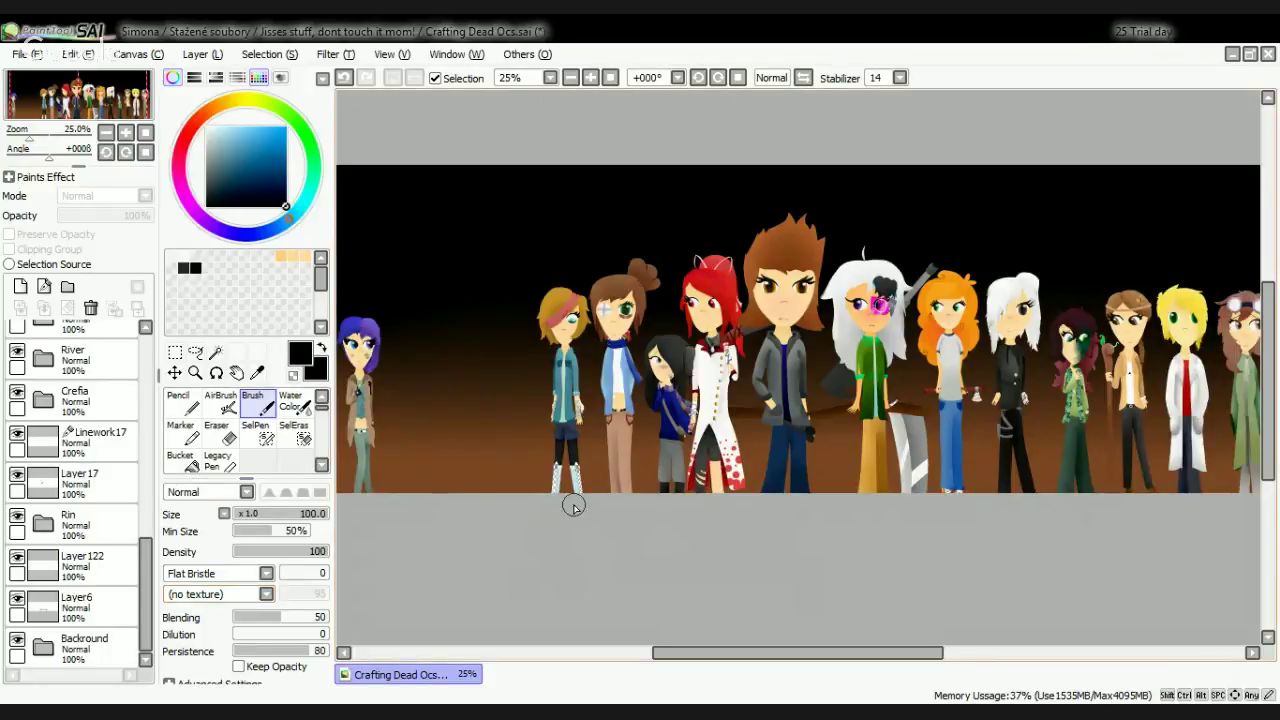
scroll(574, 505, down, 1)
scroll(485, 510, up, 1)
drag(666, 650, 648, 666)
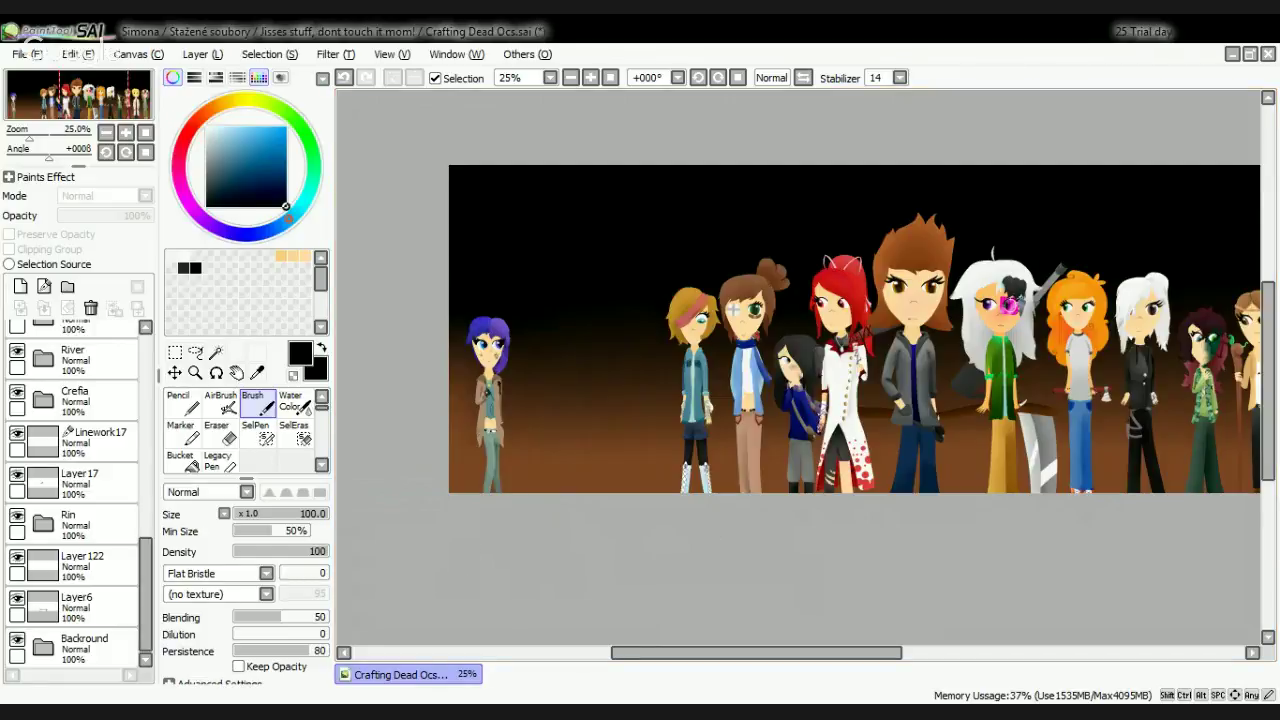
key(alt+Tab)
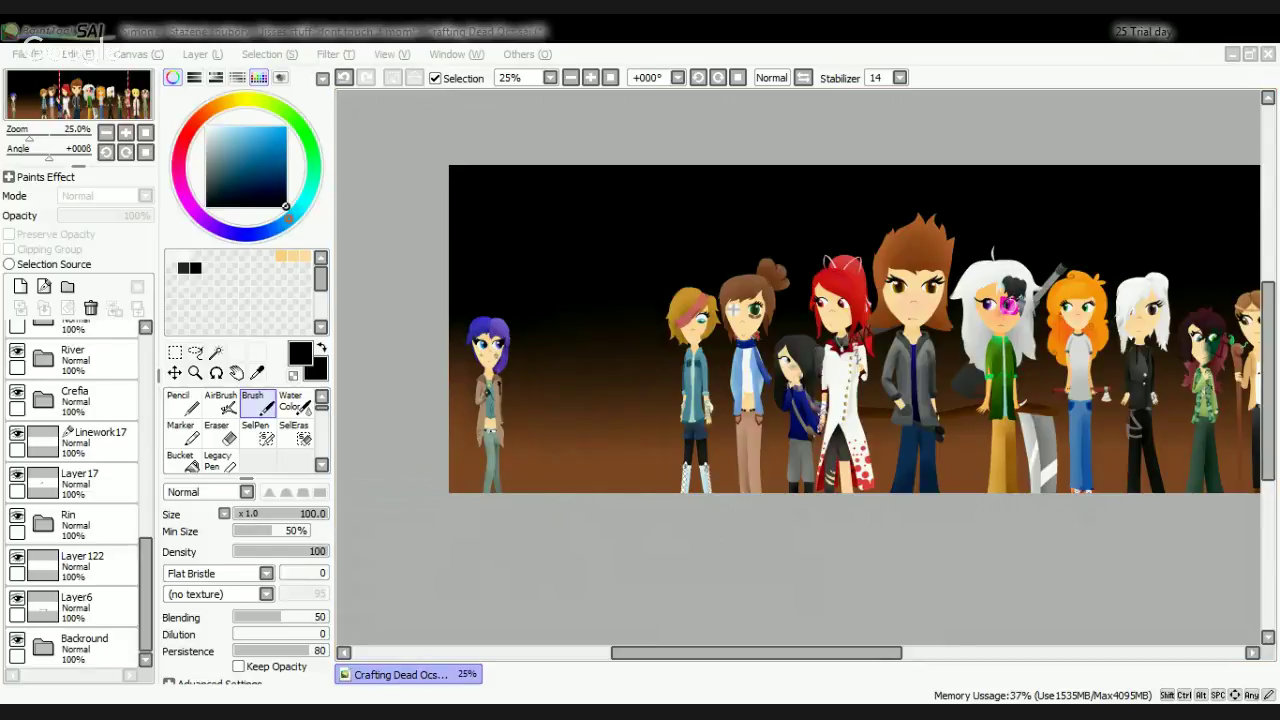